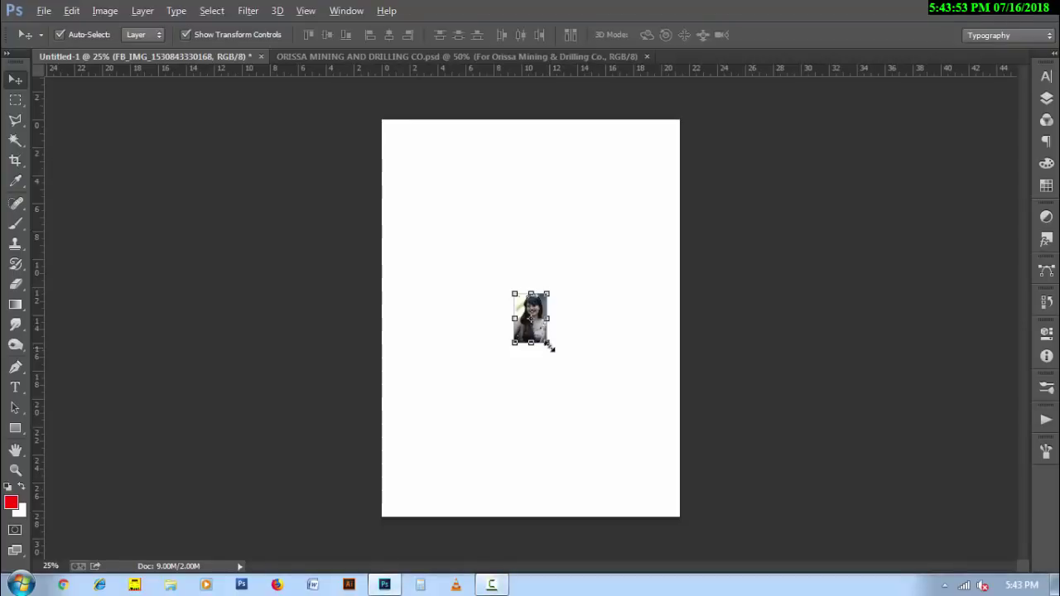
# - Scale the portrait up to the page's width, leaving a white band across the top
pyautogui.moveTo(548, 345); pyautogui.dragTo(648, 509)
pyautogui.moveTo(621, 435)
pyautogui.mouseDown()
pyautogui.moveTo(623, 446)
pyautogui.moveTo(647, 440)
pyautogui.mouseUp()
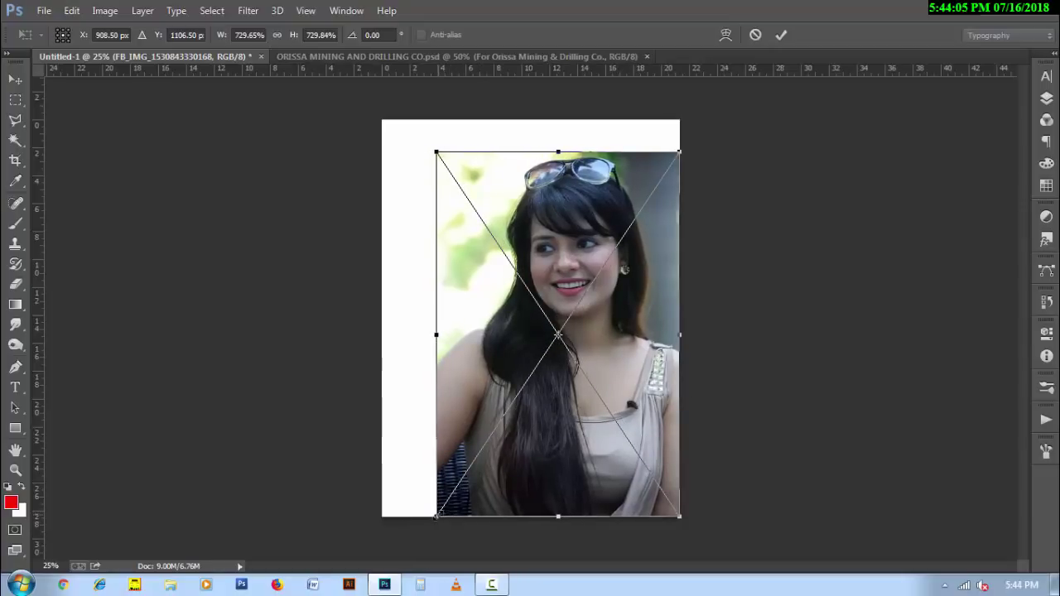
pyautogui.moveTo(436, 515); pyautogui.dragTo(344, 581)
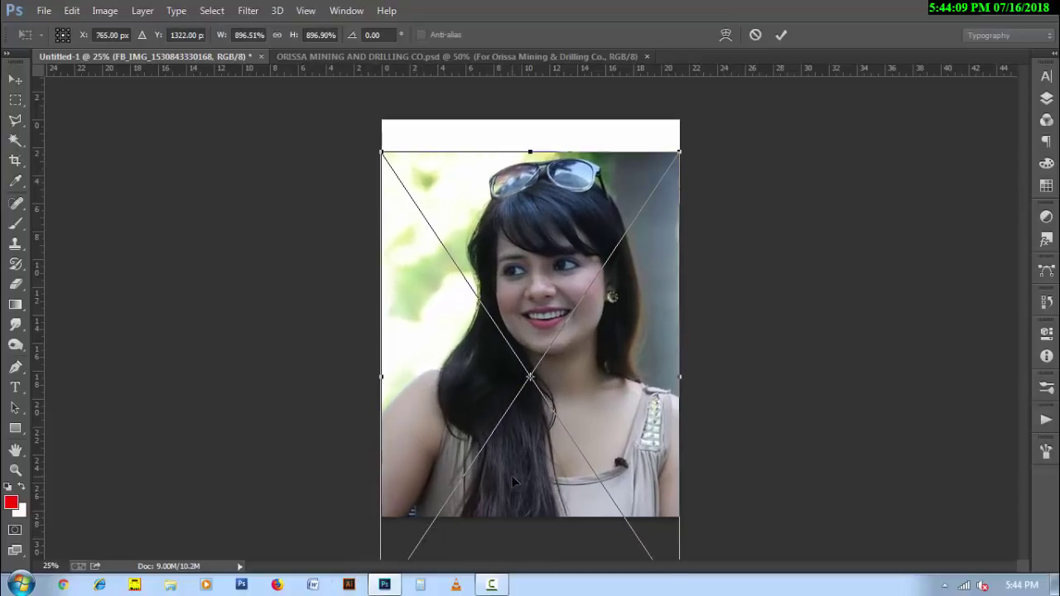
pyautogui.press('Return')
# - Crop the canvas to the photo's bottom edge and trim the top slightly, leaving a thin white strip
pyautogui.press('c')
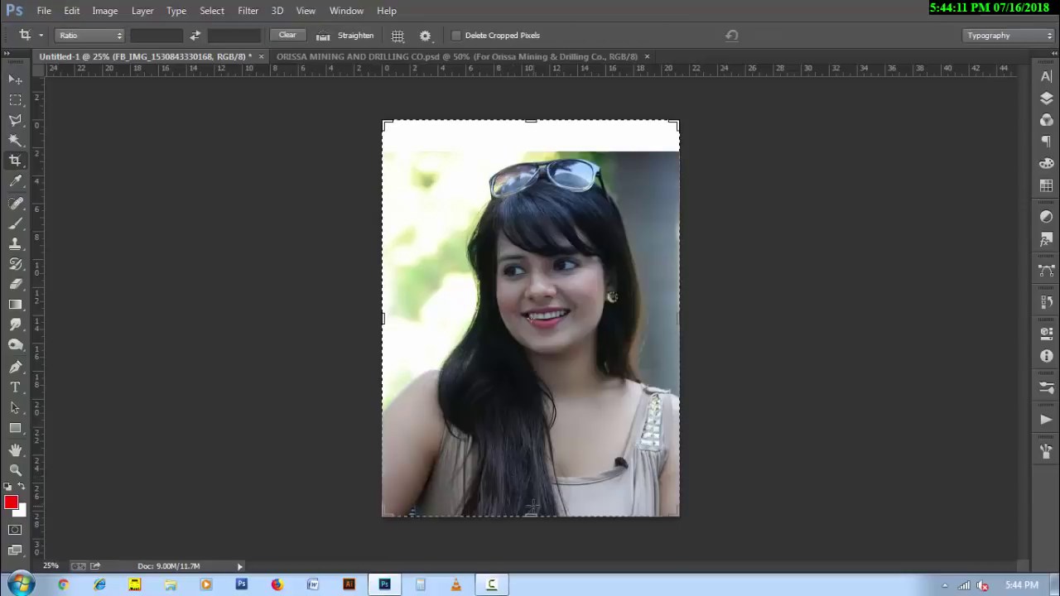
pyautogui.click(530, 515)
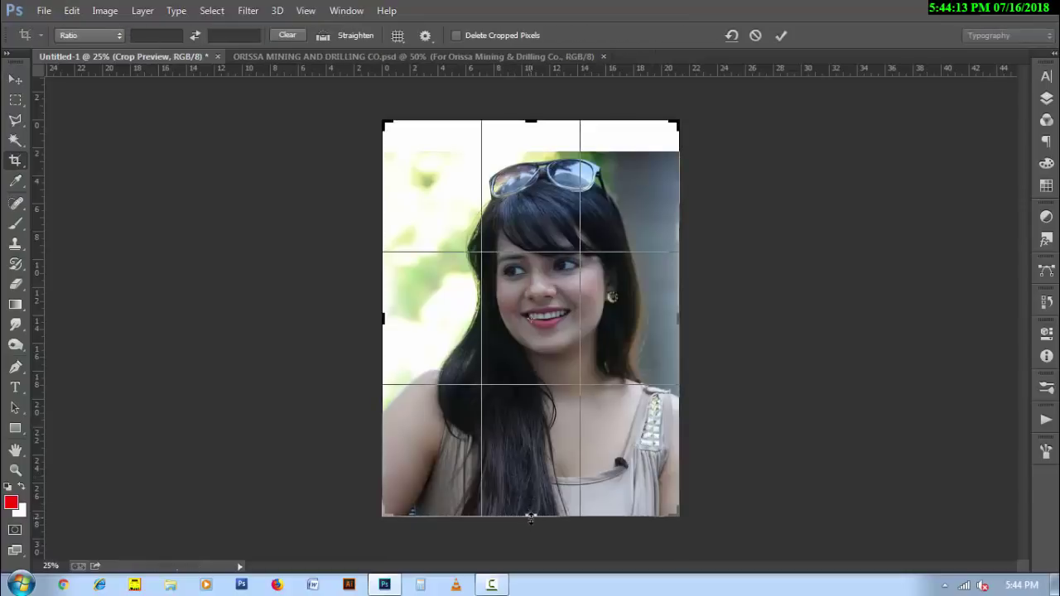
pyautogui.moveTo(530, 515); pyautogui.dragTo(539, 570)
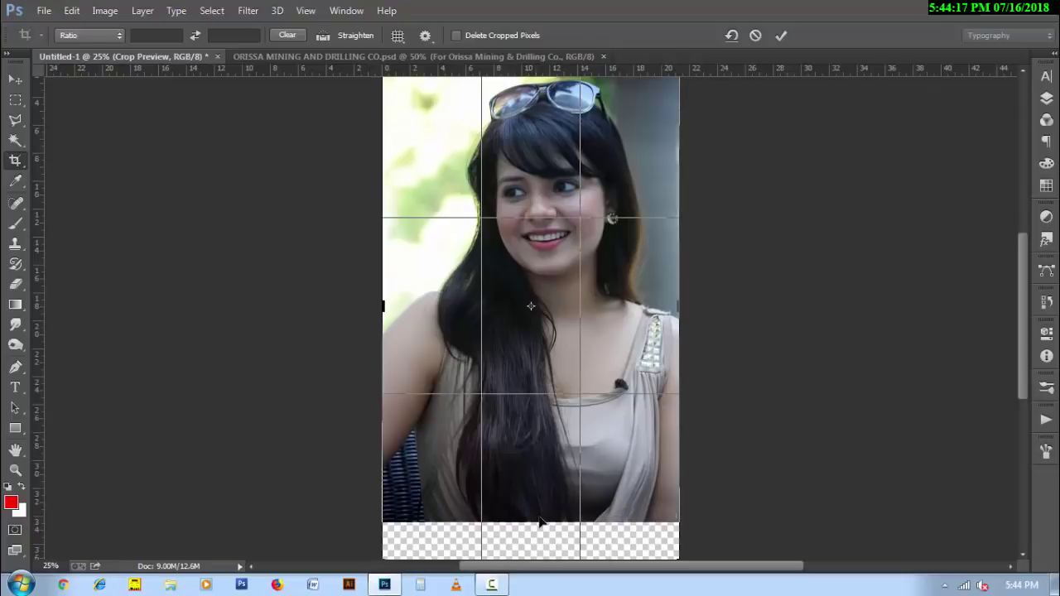
pyautogui.moveTo(539, 520)
pyautogui.mouseDown()
pyautogui.moveTo(527, 538)
pyautogui.moveTo(530, 515)
pyautogui.mouseUp()
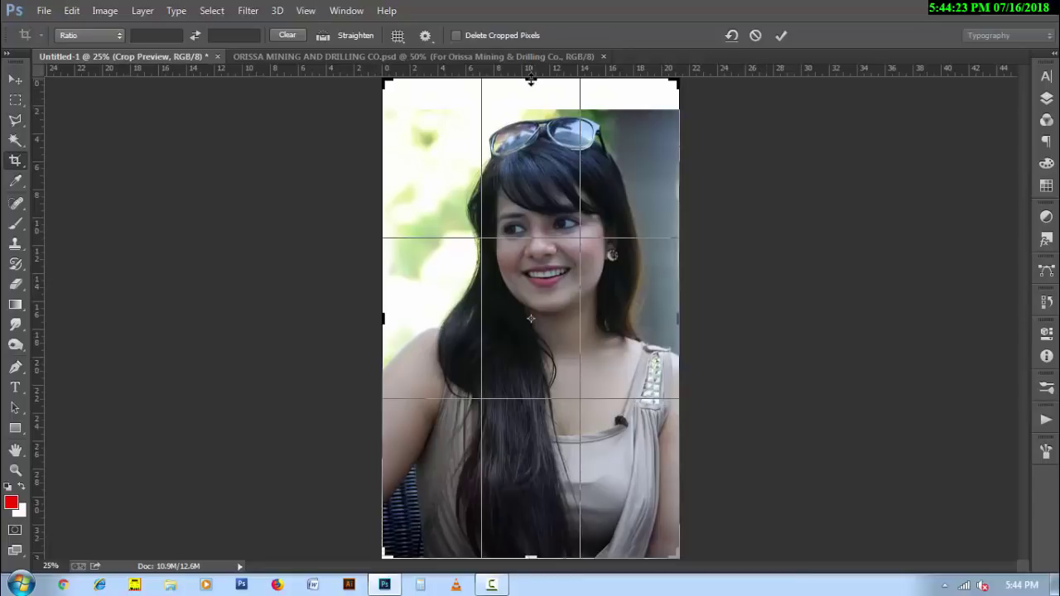
pyautogui.moveTo(531, 80); pyautogui.dragTo(531, 90)
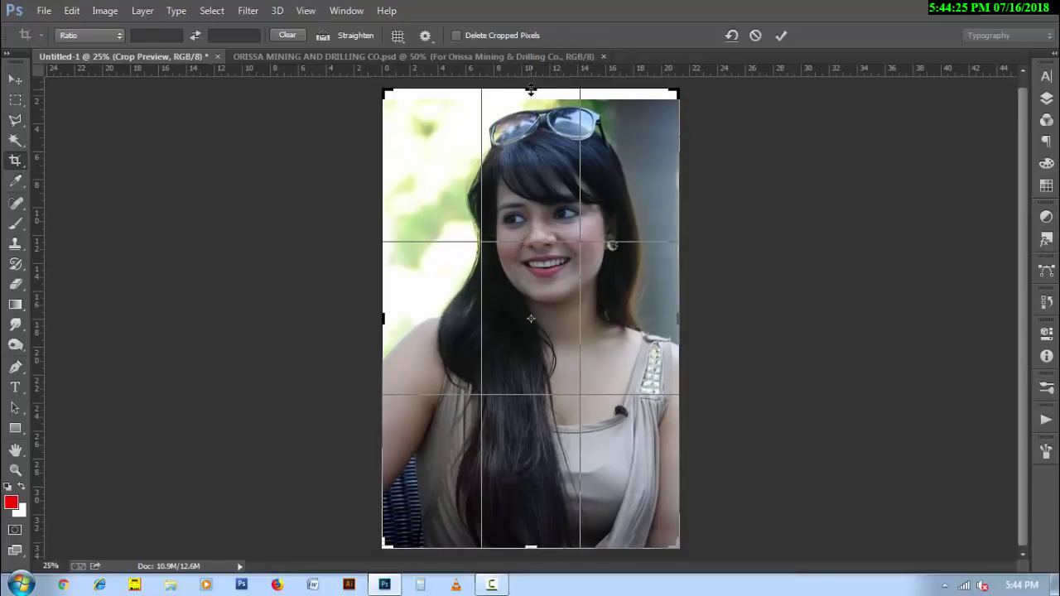
pyautogui.press('Return')
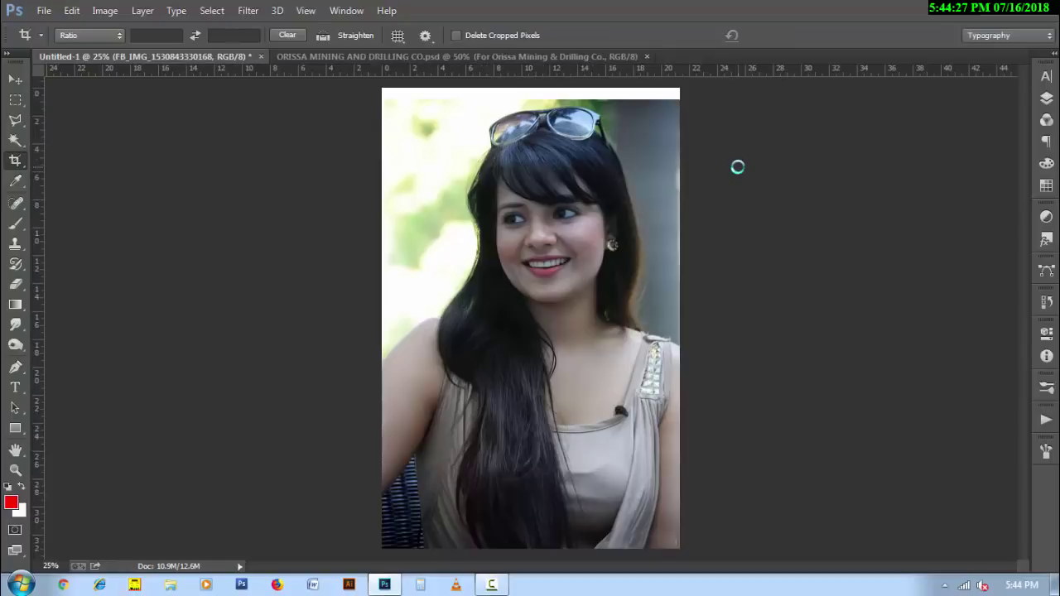
pyautogui.click(16, 79)
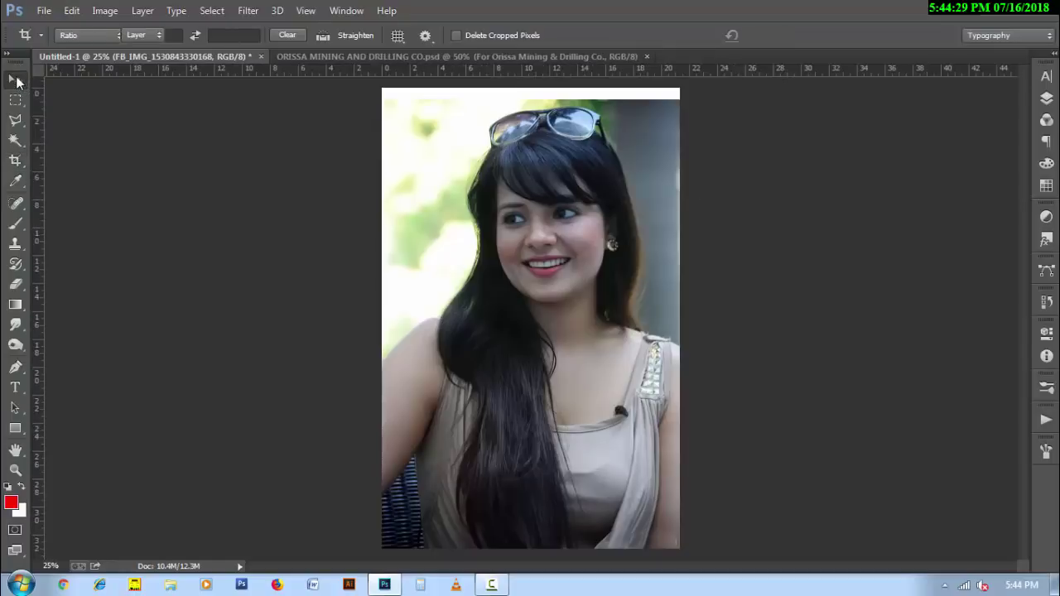
# - Apply Shadows/Highlights with Shadows Amount 35% and Tonal Width 40%
pyautogui.click(106, 11)
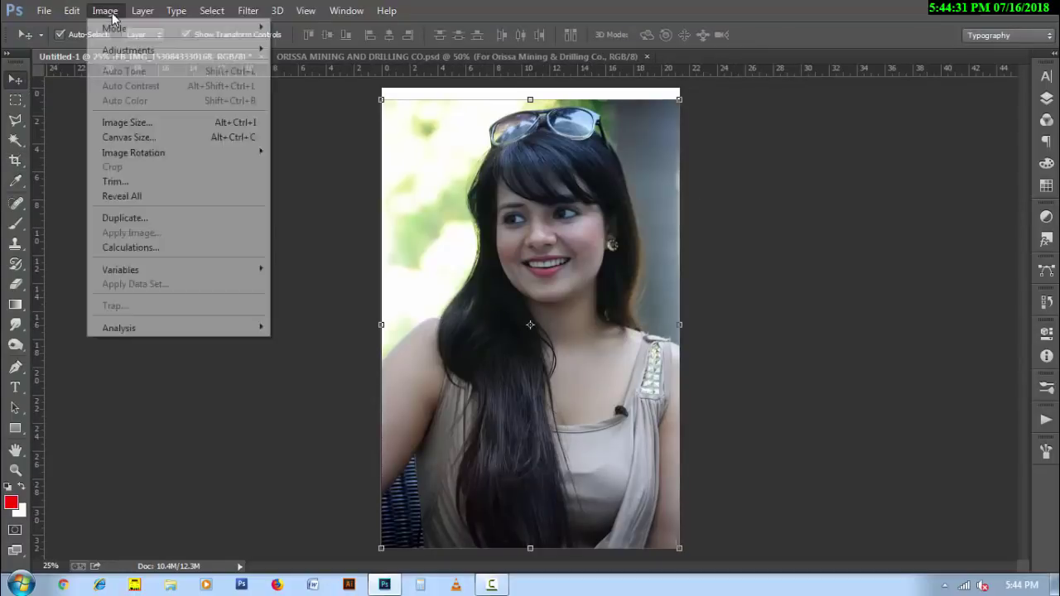
pyautogui.moveTo(129, 50)
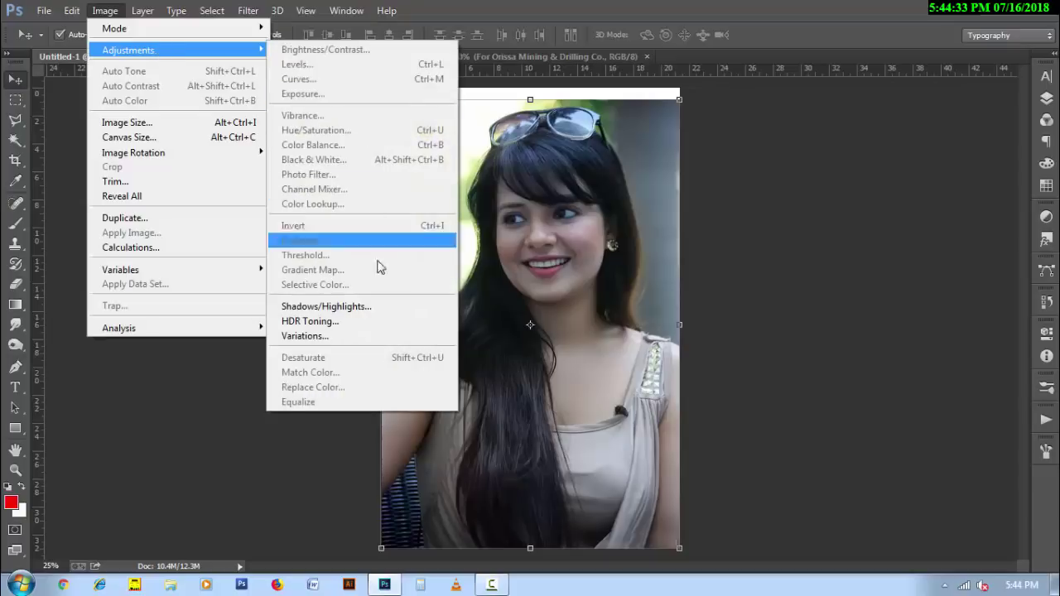
pyautogui.click(406, 307)
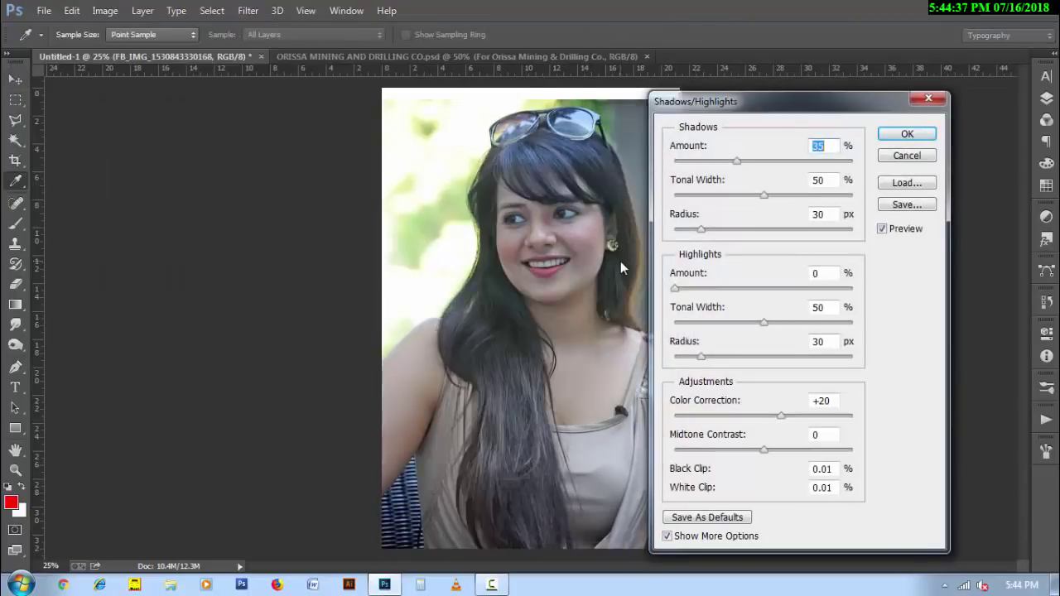
pyautogui.moveTo(765, 195); pyautogui.dragTo(751, 202)
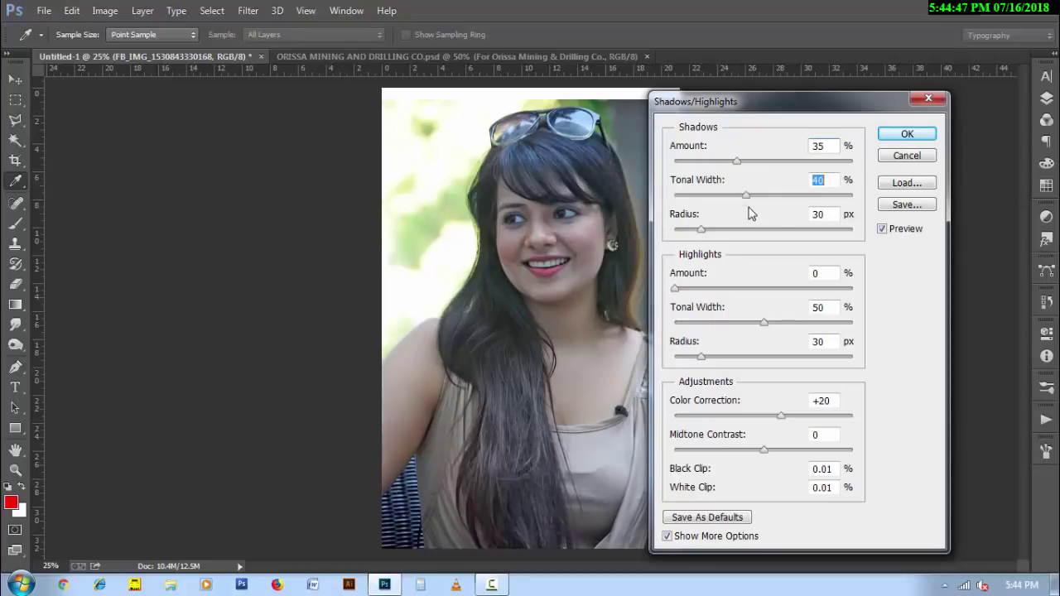
pyautogui.click(884, 136)
pyautogui.press('v')
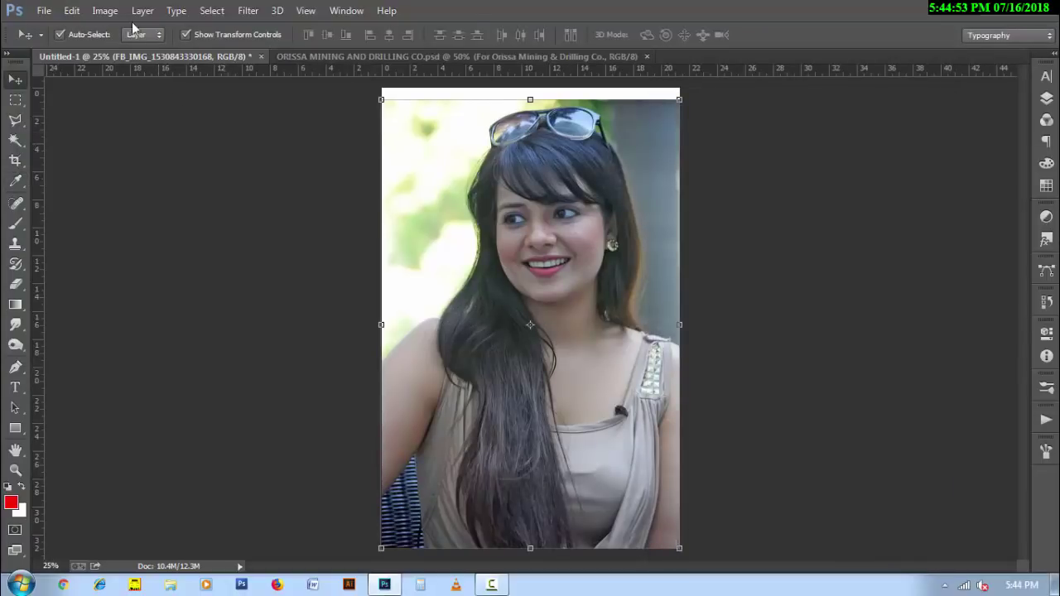
# - Flatten the image and apply HDR Toning with Saturation lowered to 10
pyautogui.click(105, 11)
pyautogui.moveTo(129, 50)
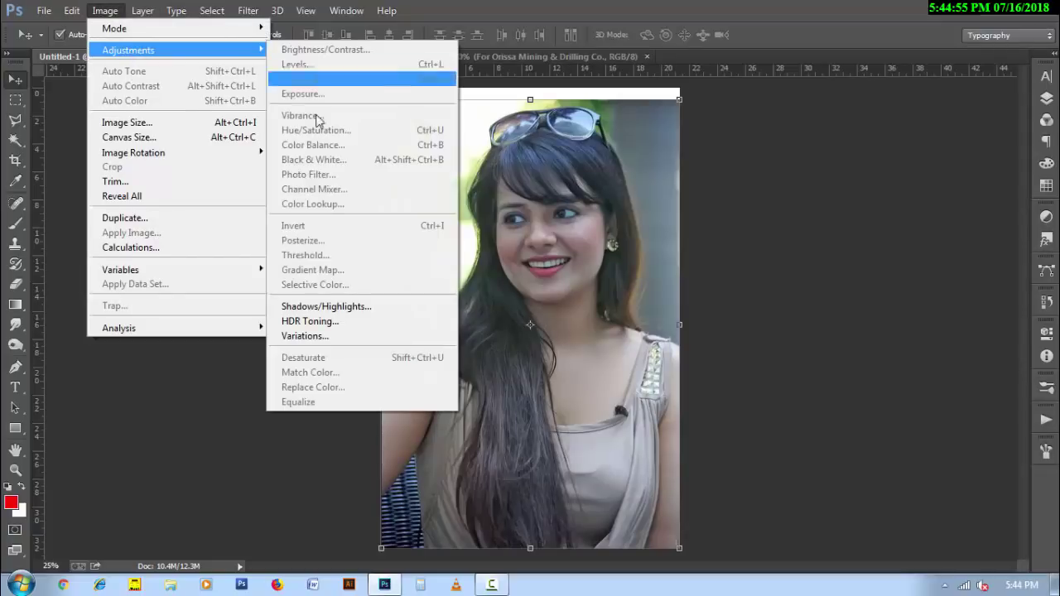
pyautogui.click(354, 324)
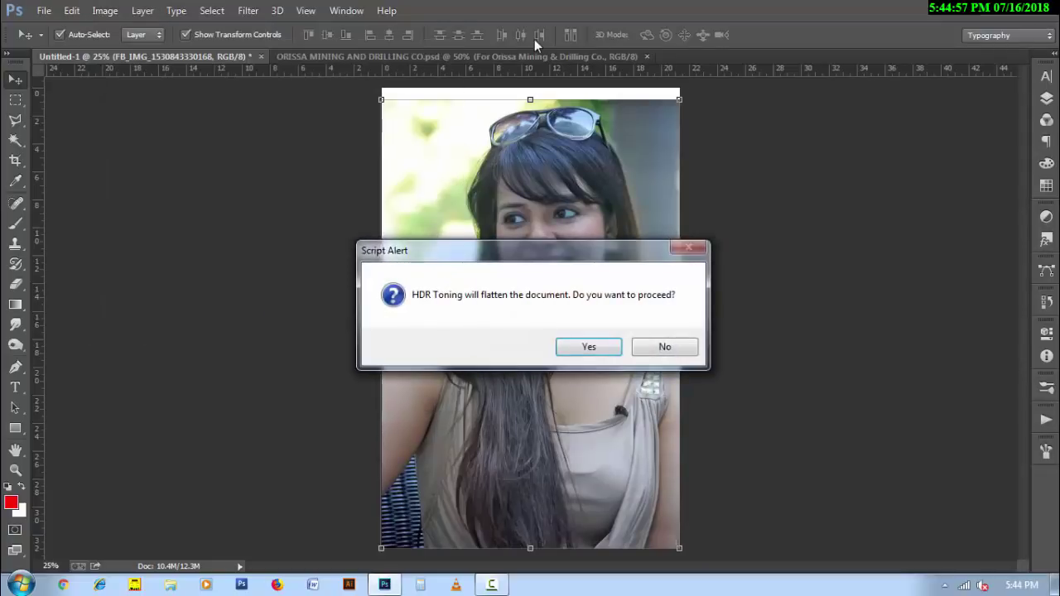
pyautogui.click(589, 347)
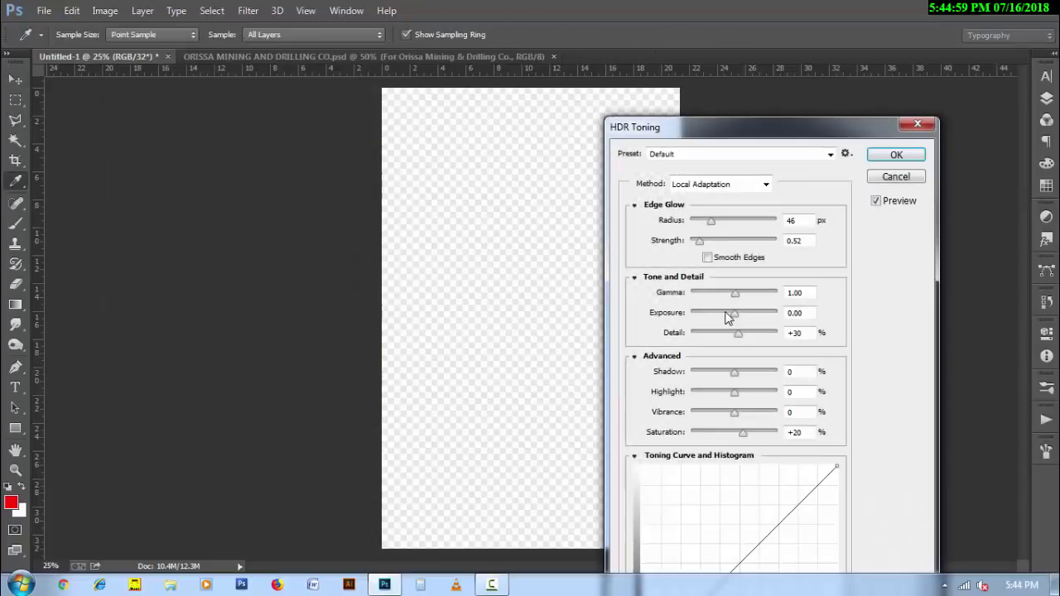
pyautogui.moveTo(649, 133); pyautogui.dragTo(702, 108)
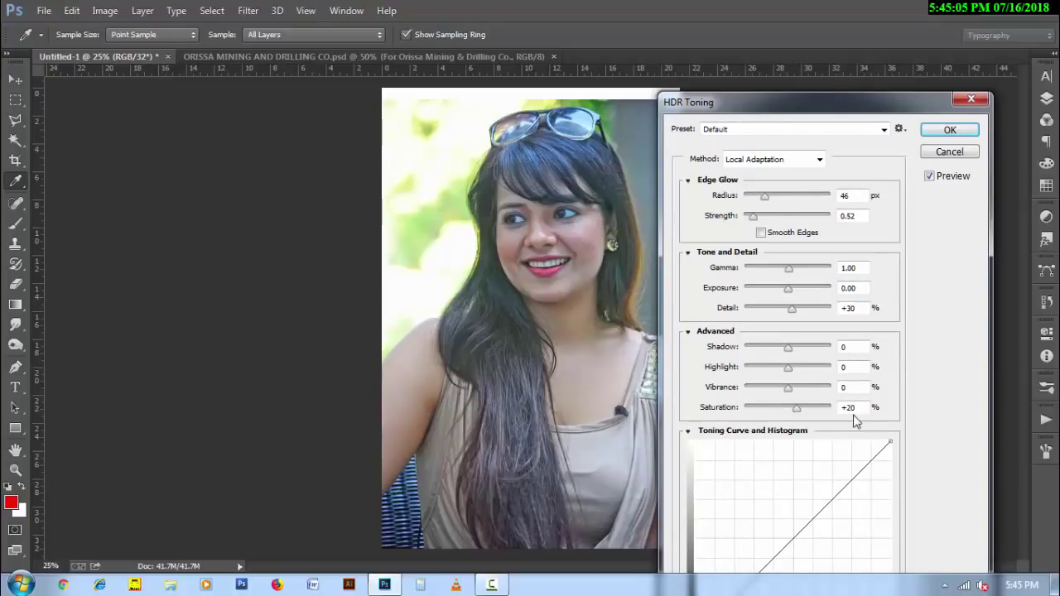
pyautogui.moveTo(860, 407); pyautogui.dragTo(839, 411)
pyautogui.write('10')
pyautogui.click(949, 131)
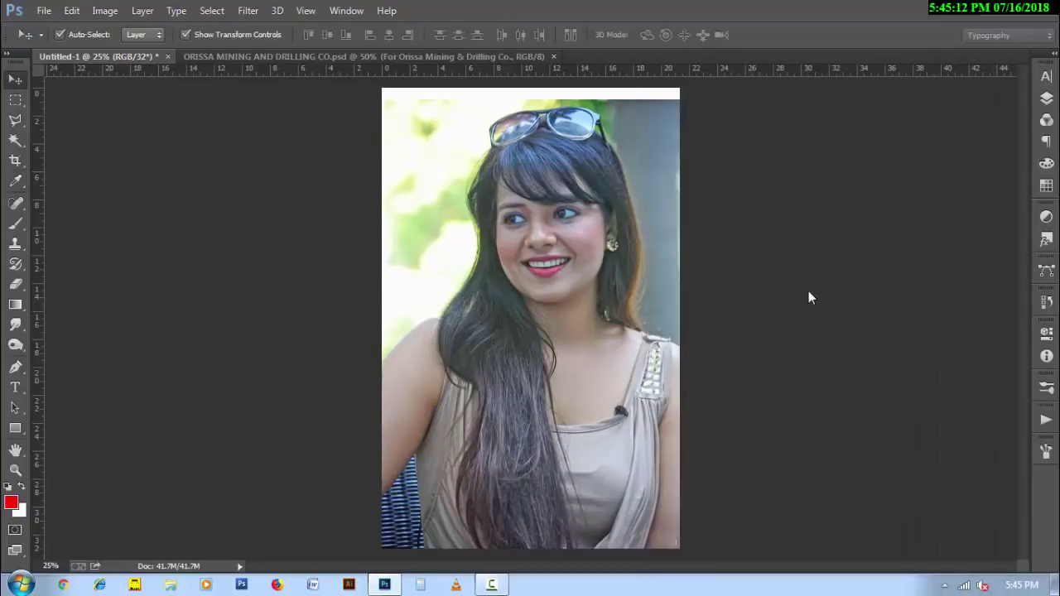
# - Apply Sharpener Pro 3 (2) Output Sharpener, adding its layer above Background
pyautogui.click(1045, 98)
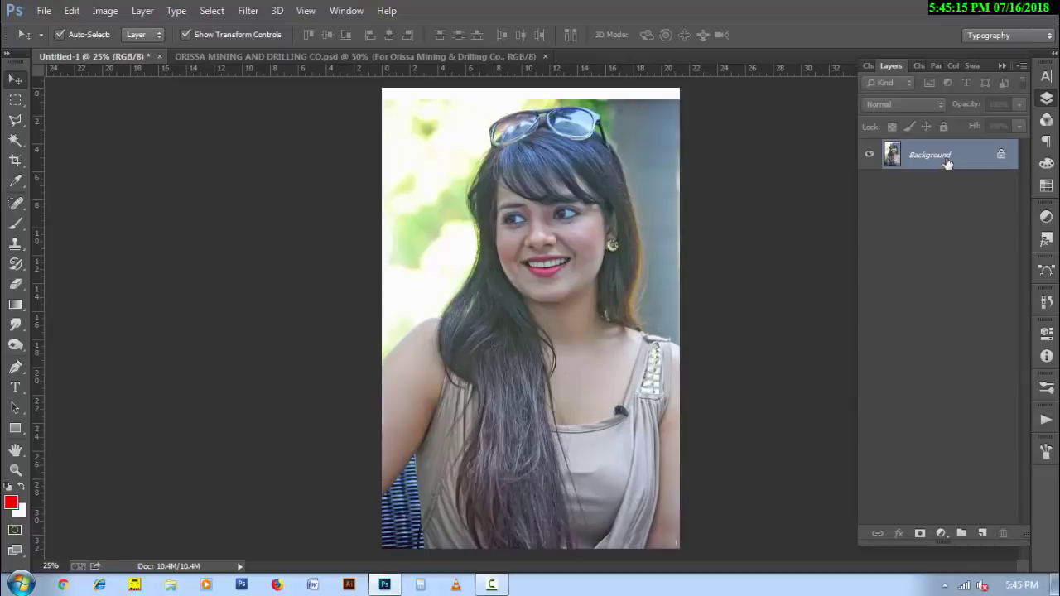
pyautogui.click(249, 11)
pyautogui.moveTo(276, 351)
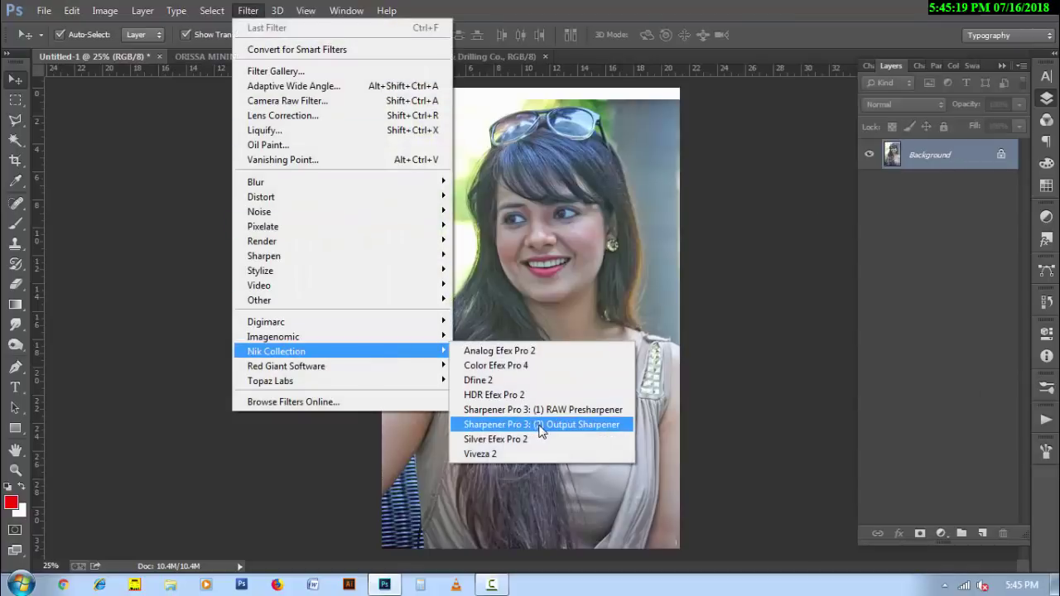
pyautogui.click(536, 425)
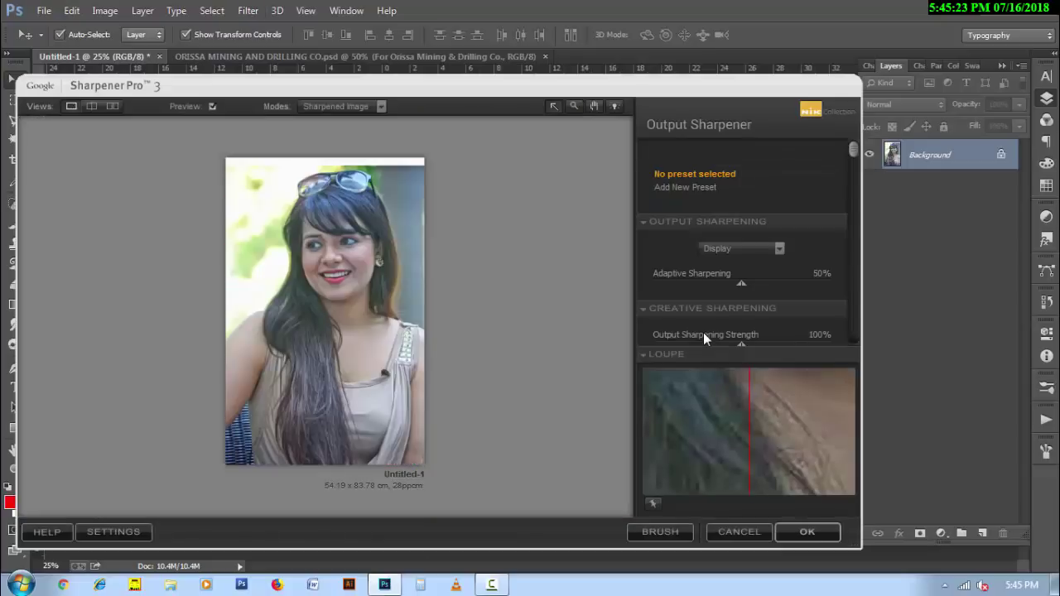
pyautogui.click(796, 521)
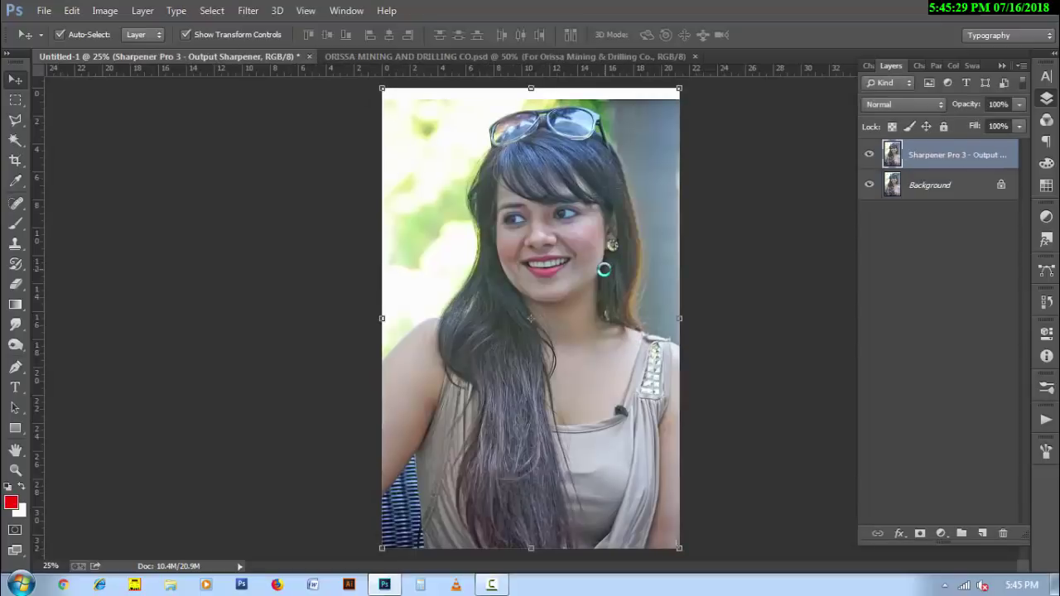
# - Zoom in on the face to inspect the sharpening, then zoom back out to the full page
pyautogui.click(577, 223)
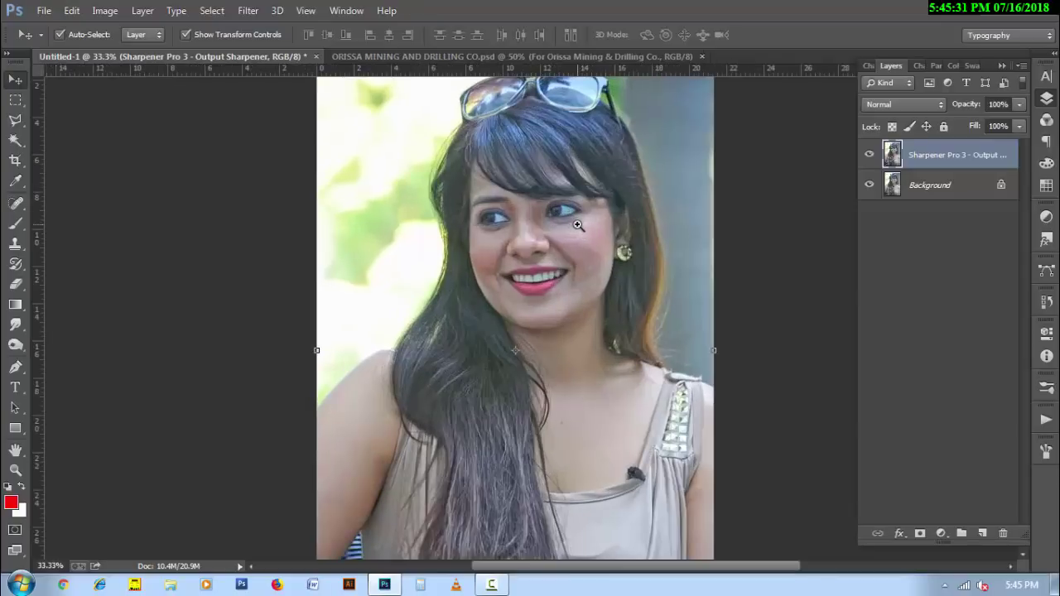
pyautogui.click(577, 224)
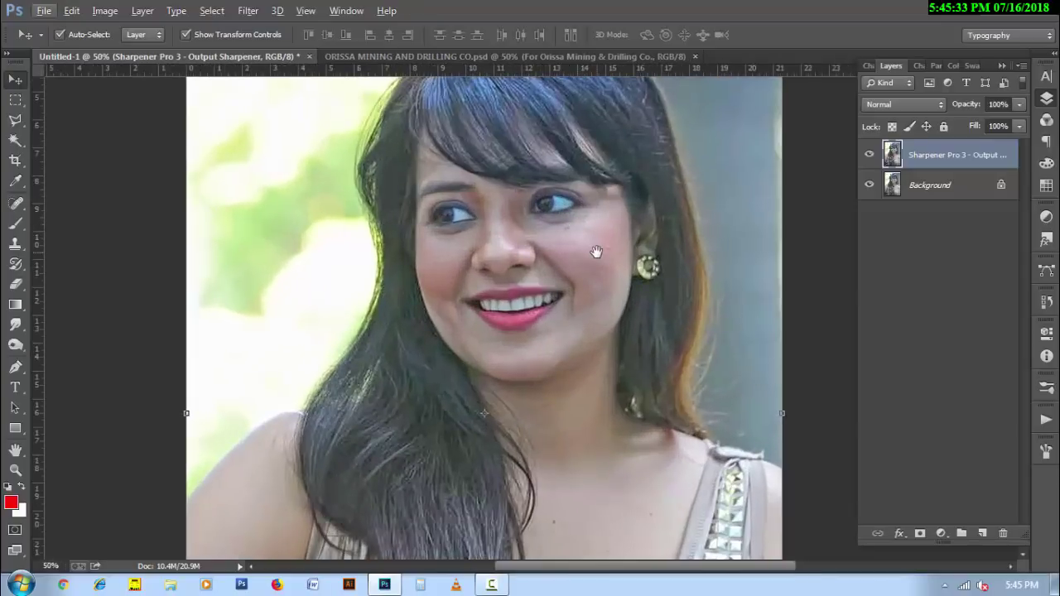
pyautogui.keyDown('alt'); pyautogui.click(591, 249); pyautogui.keyUp('alt')
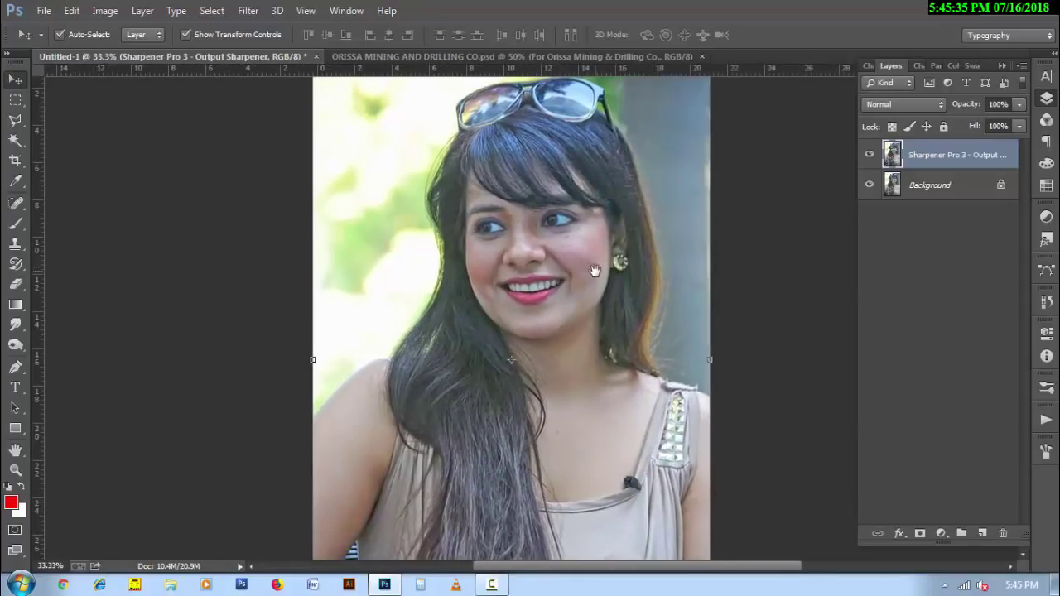
pyautogui.keyDown('alt'); pyautogui.click(603, 273); pyautogui.keyUp('alt')
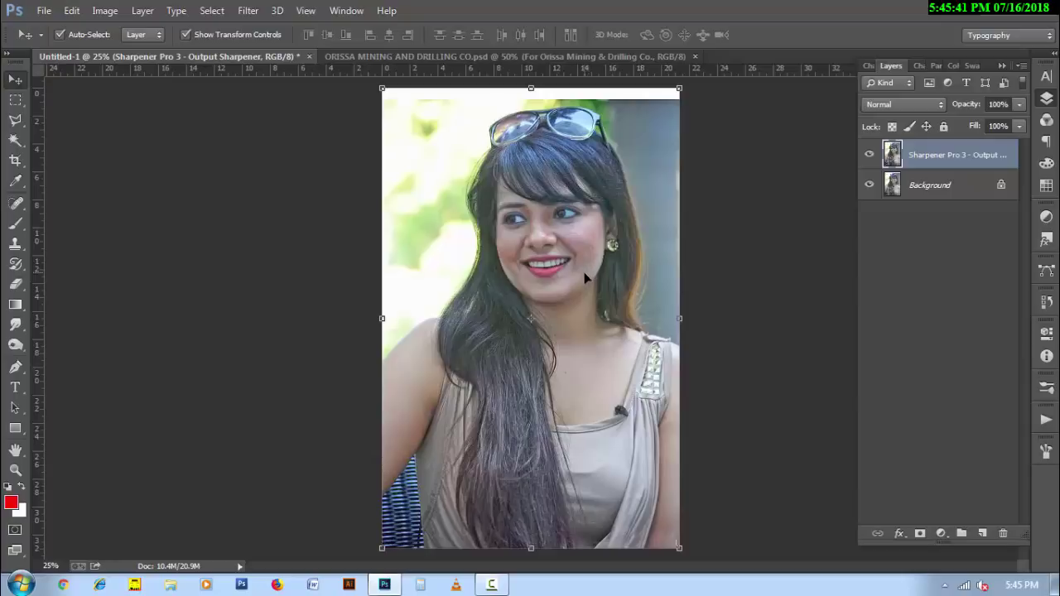
# - Run Viveza 2 with Structure 60% and Saturation 10%, previewing the chest area
pyautogui.click(248, 11)
pyautogui.moveTo(276, 351)
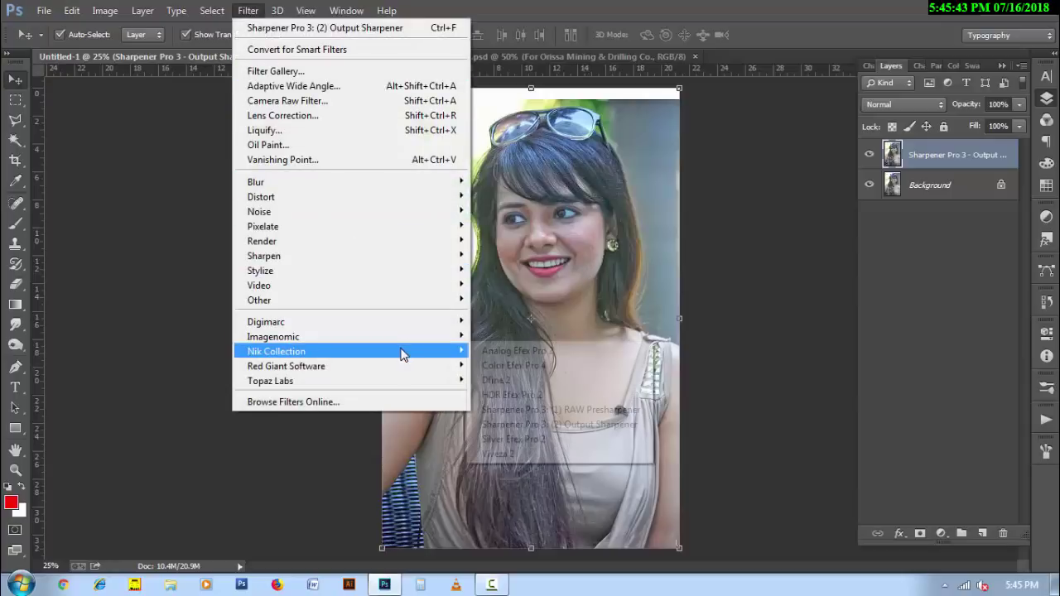
pyautogui.click(552, 456)
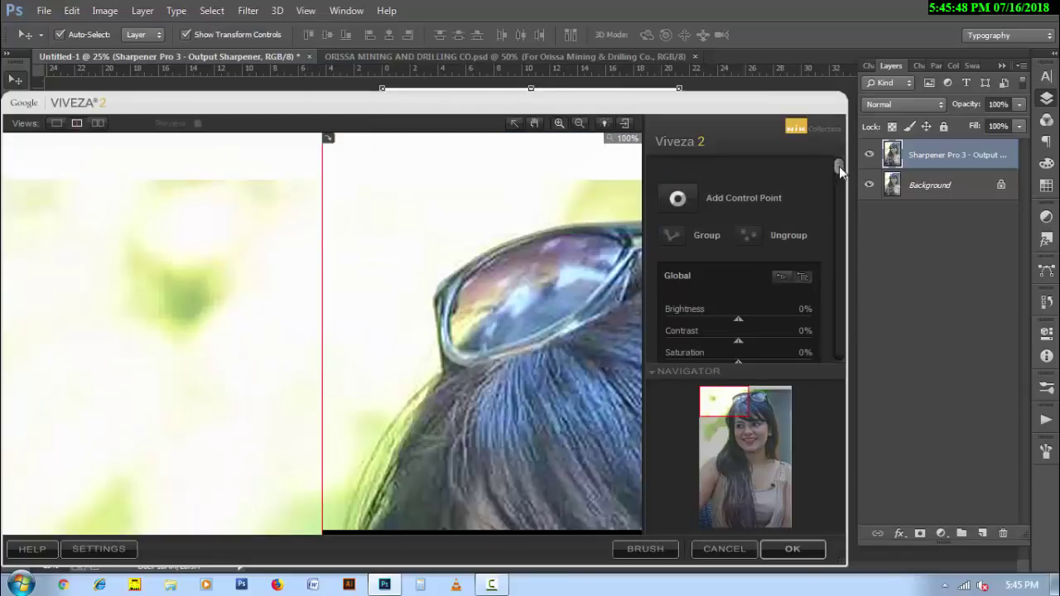
pyautogui.moveTo(839, 166); pyautogui.dragTo(839, 198)
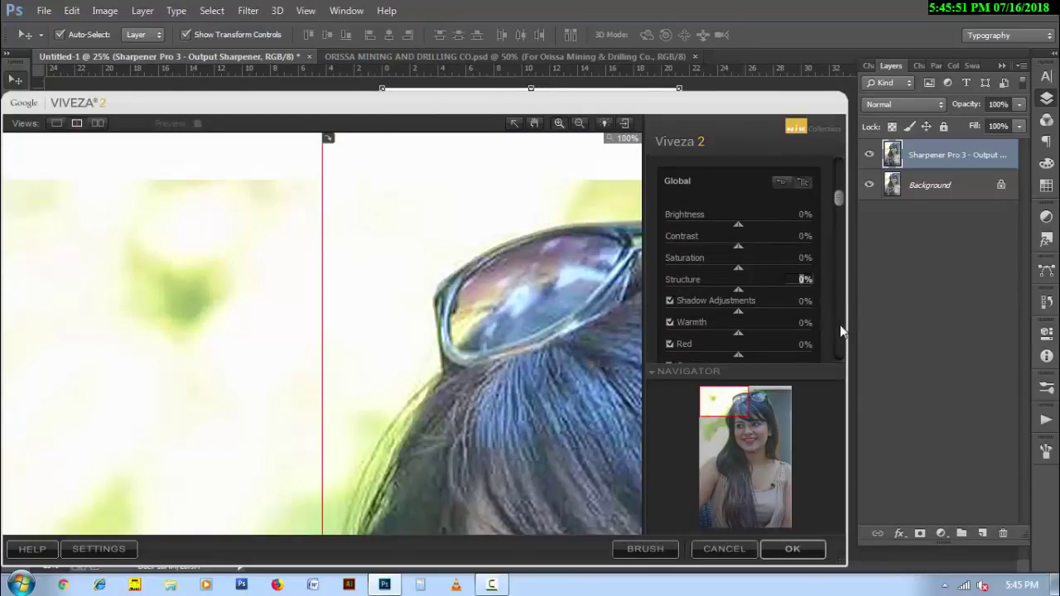
pyautogui.write('60')
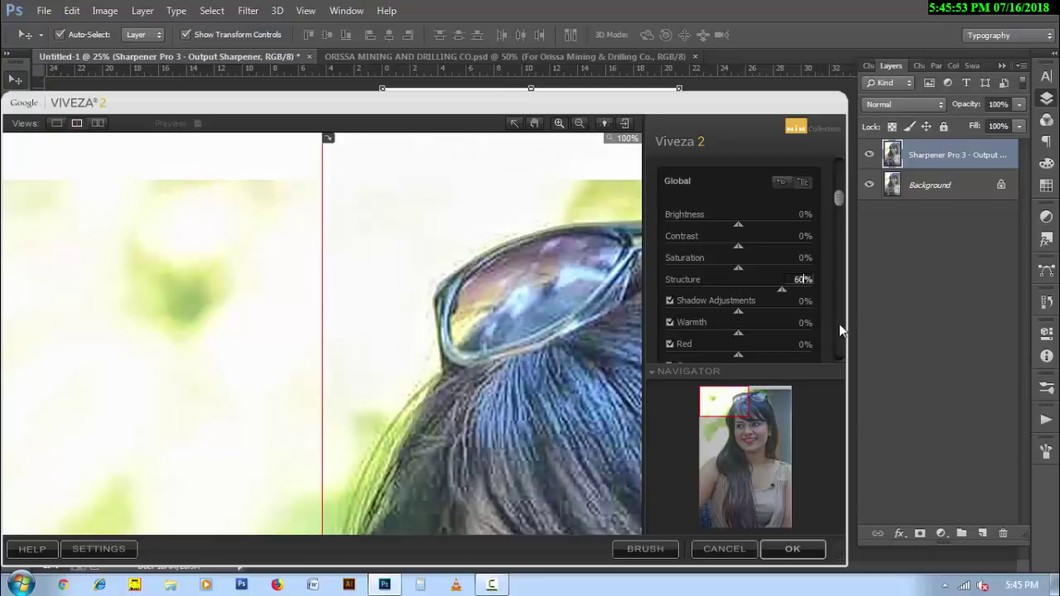
pyautogui.moveTo(720, 406); pyautogui.dragTo(769, 518)
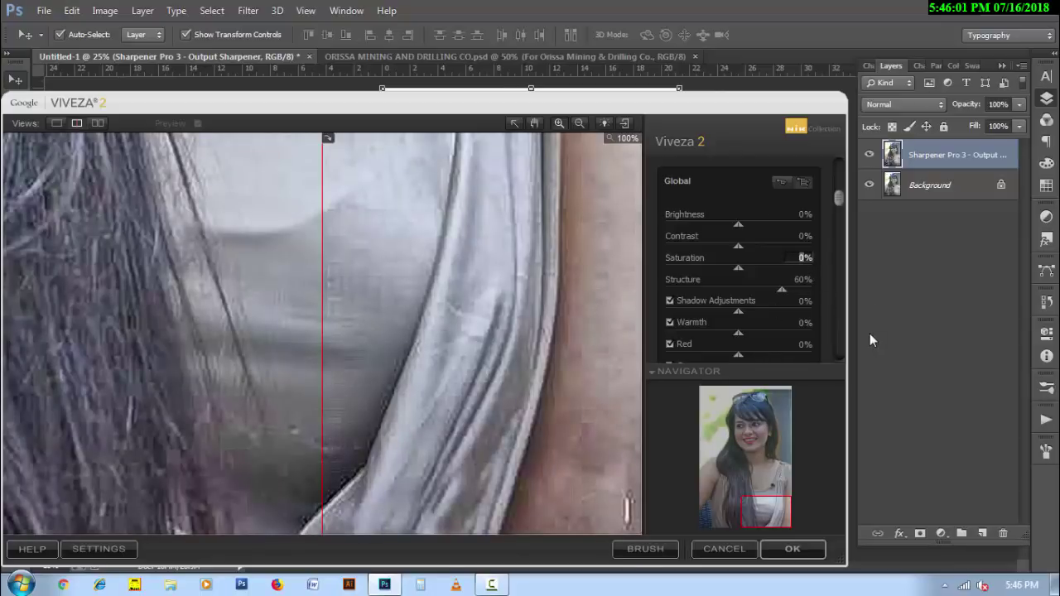
pyautogui.write('10')
pyautogui.click(799, 550)
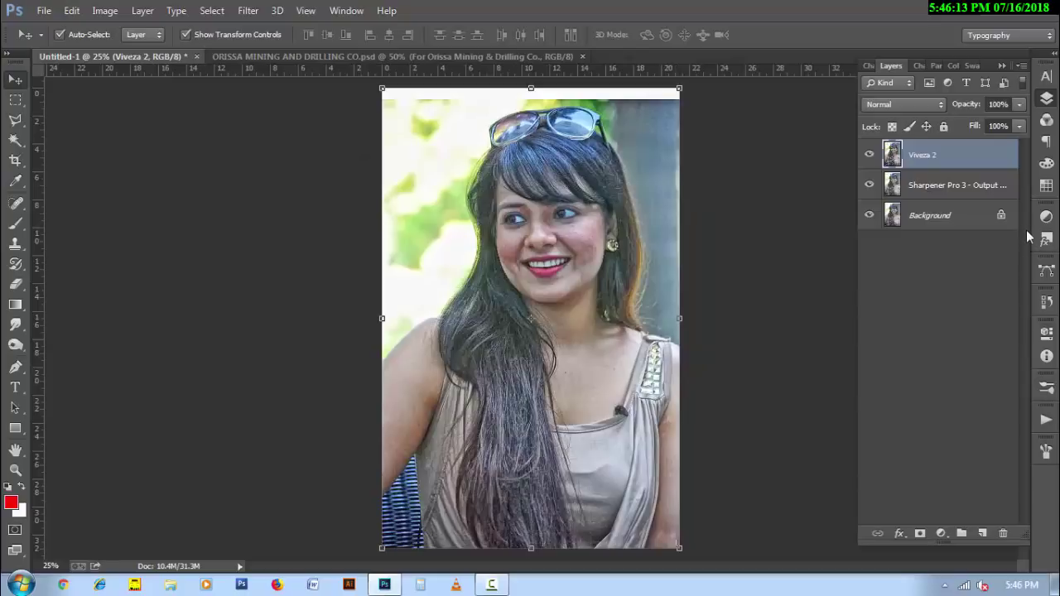
# - Unlock Background and group all three layers into Group 1
pyautogui.click(1002, 217)
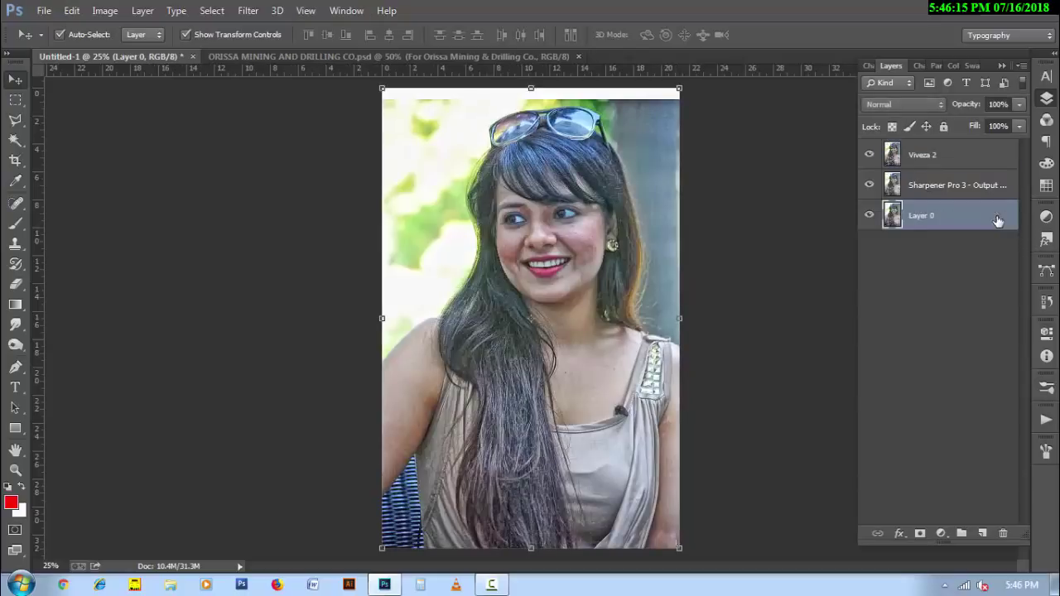
pyautogui.keyDown('shift'); pyautogui.click(941, 159); pyautogui.keyUp('shift')
pyautogui.hotkey('ctrl', 'g')
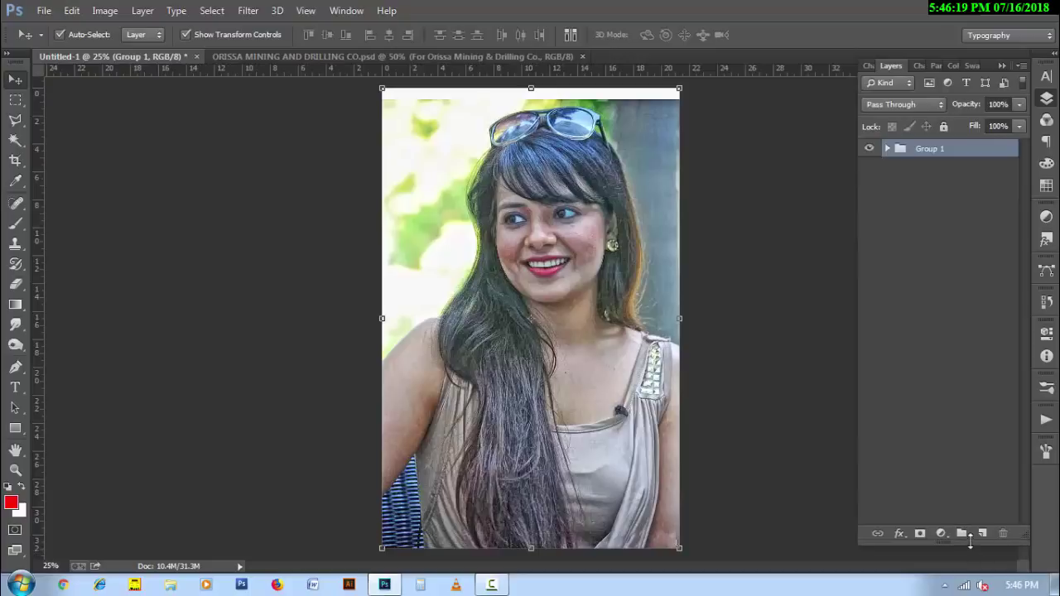
# - Add a new Layer 1 filled via Apply Image (Merged, Multiply), then select Group 1
pyautogui.click(981, 534)
pyautogui.click(104, 10)
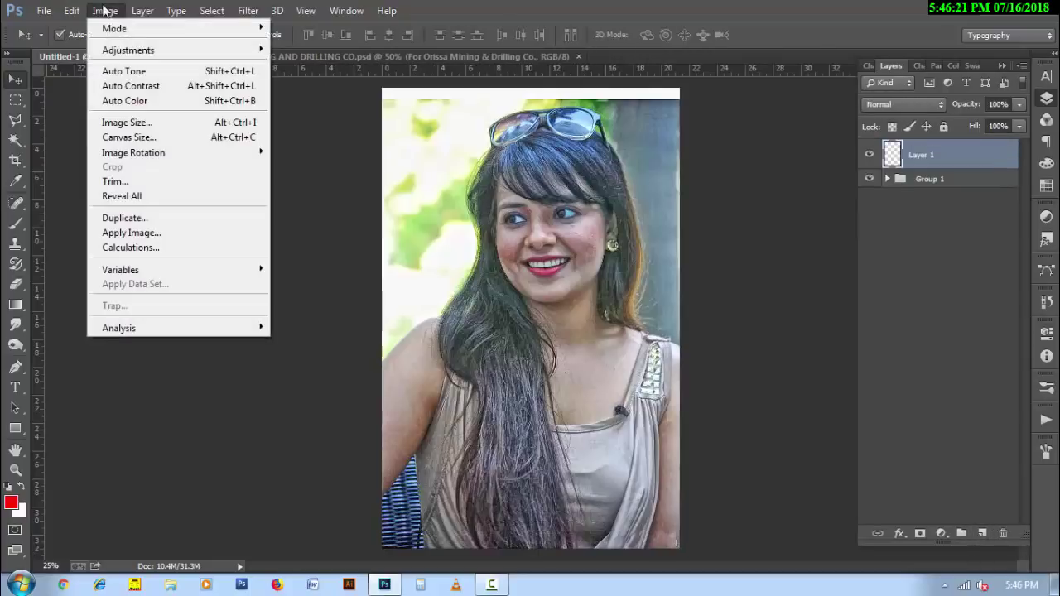
pyautogui.click(142, 234)
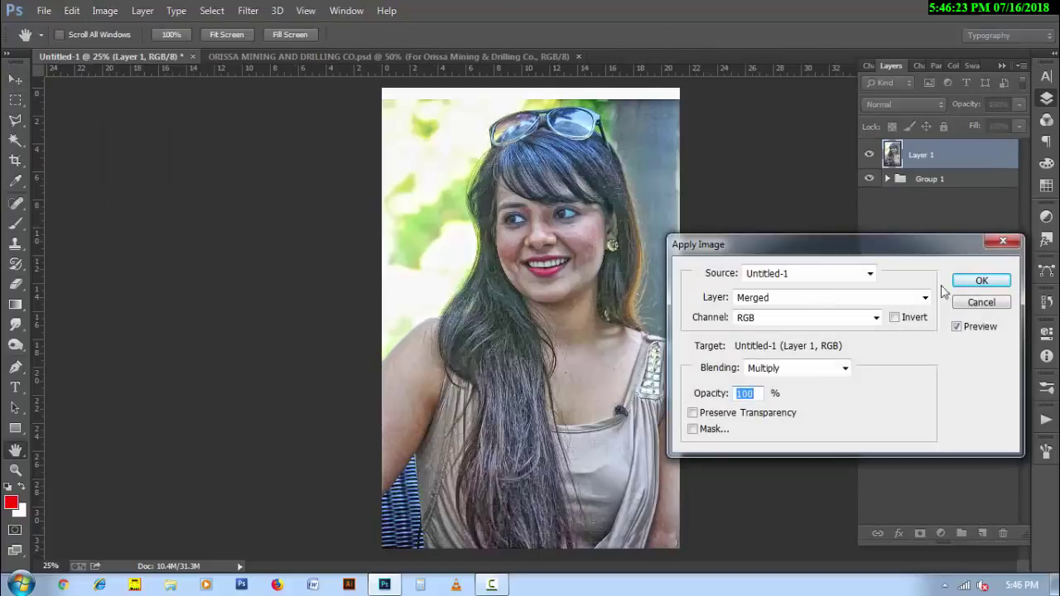
pyautogui.click(980, 282)
pyautogui.press('v')
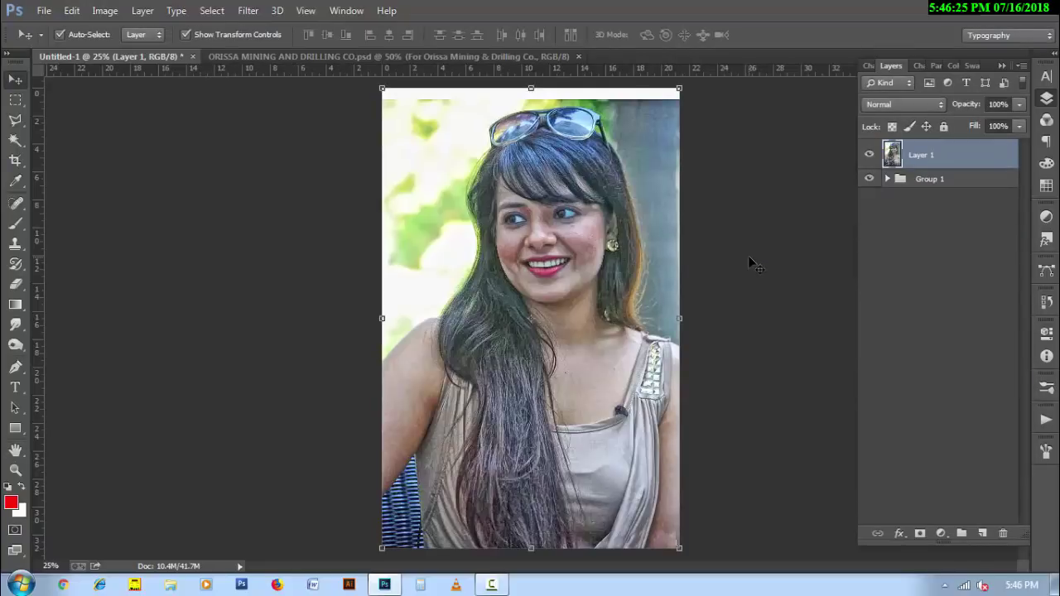
pyautogui.click(951, 181)
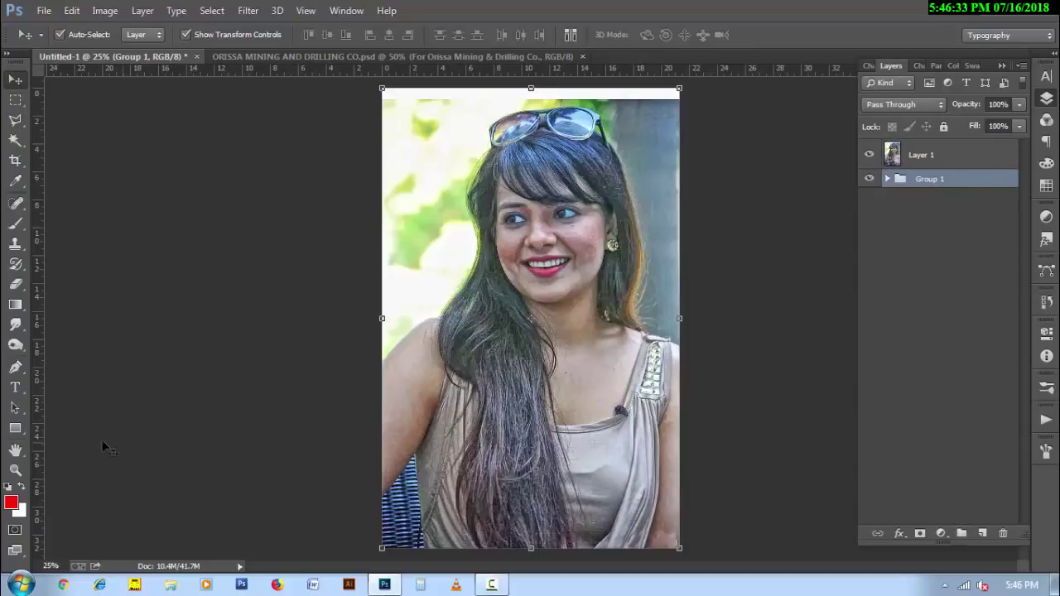
# - Add a black Solid Color fill layer below Layer 1, then reselect Layer 1
pyautogui.press('d')
pyautogui.click(940, 534)
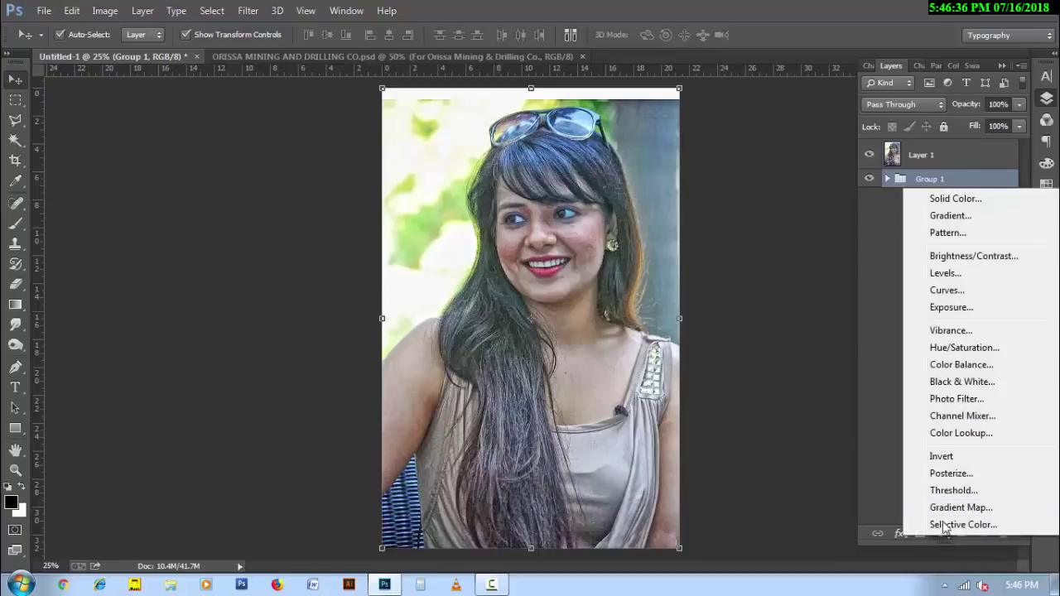
pyautogui.click(937, 198)
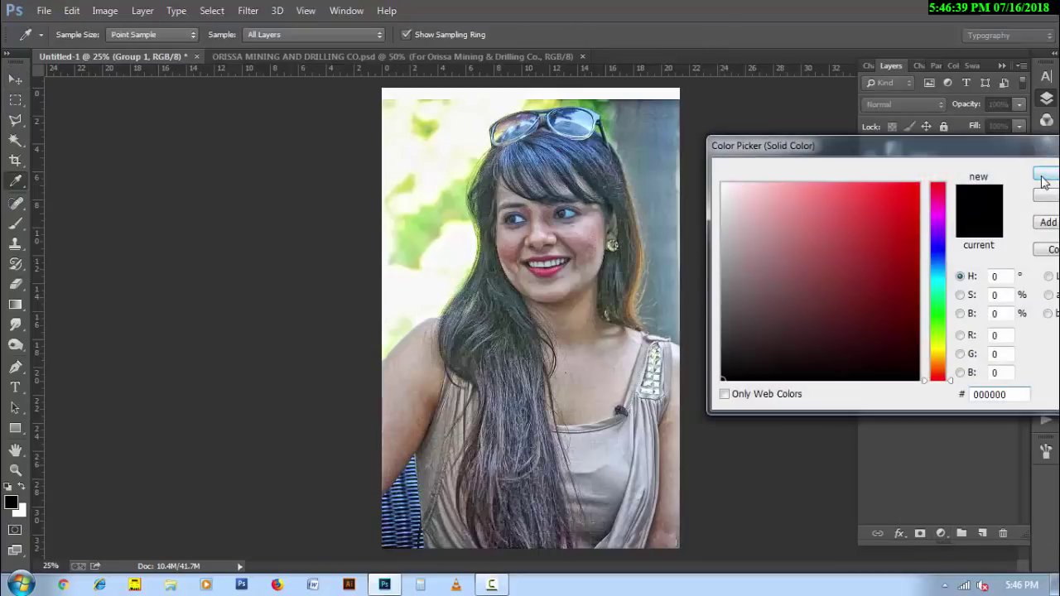
pyautogui.click(1043, 175)
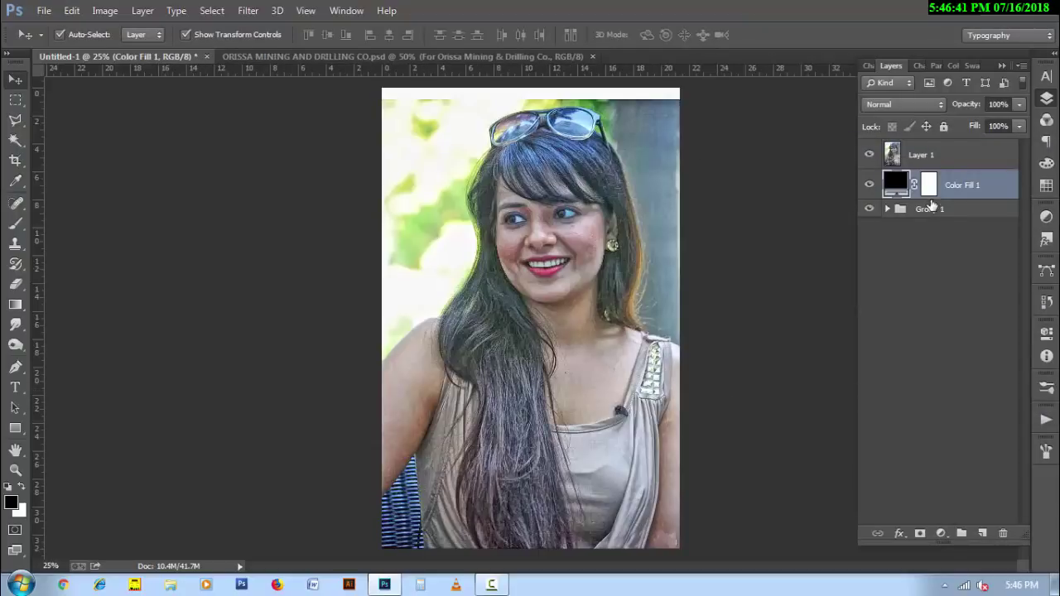
pyautogui.click(924, 158)
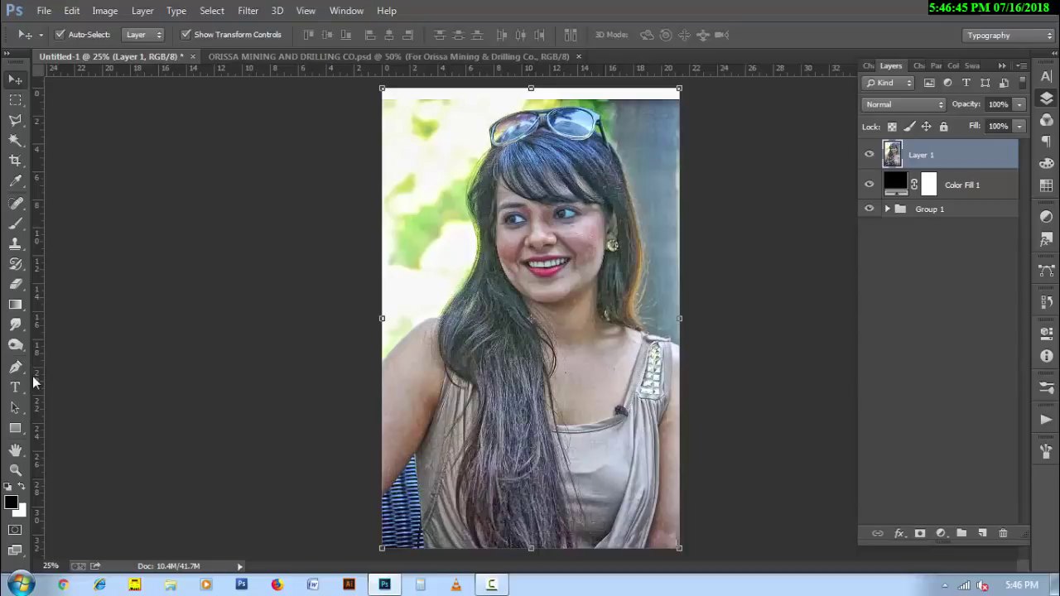
pyautogui.click(15, 367)
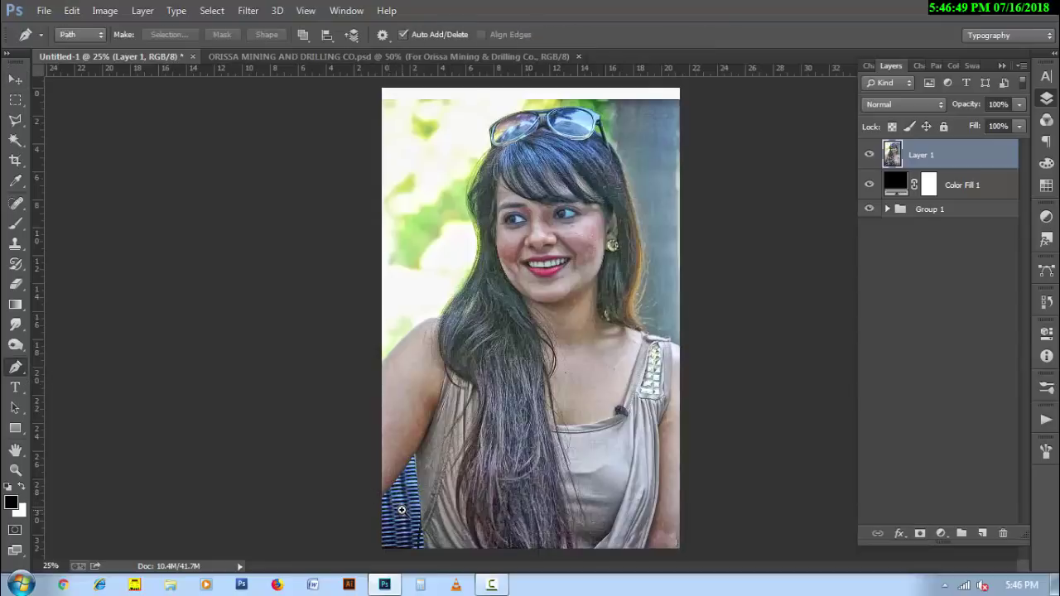
# - Zoom in and trace a closed pen path around the blue woven patch beside her arm
pyautogui.scroll(1, 402, 509)
pyautogui.scroll(1, 414, 407)
pyautogui.scroll(1, 348, 372)
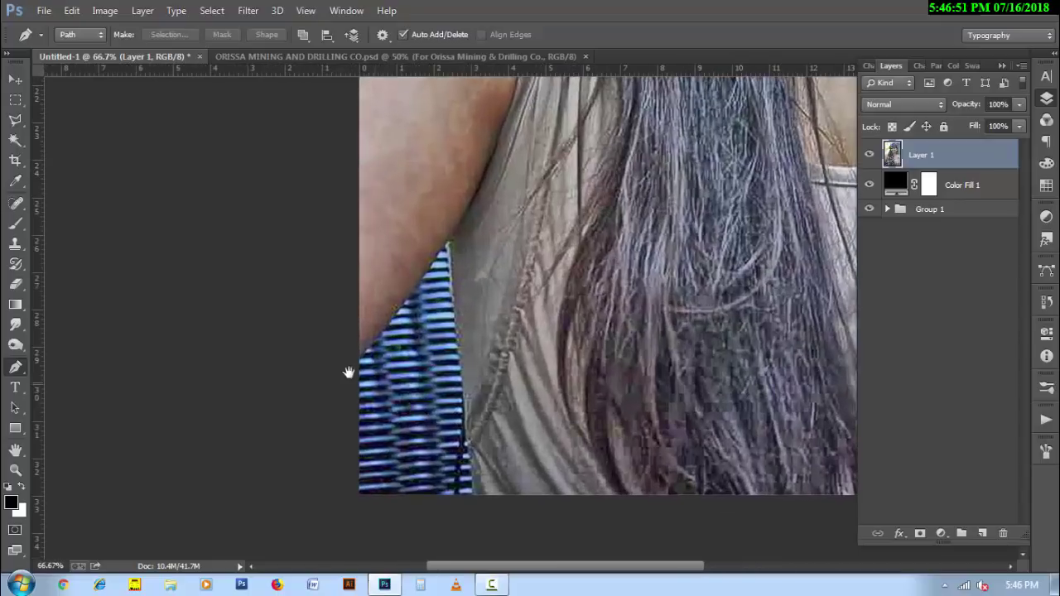
pyautogui.click(346, 369)
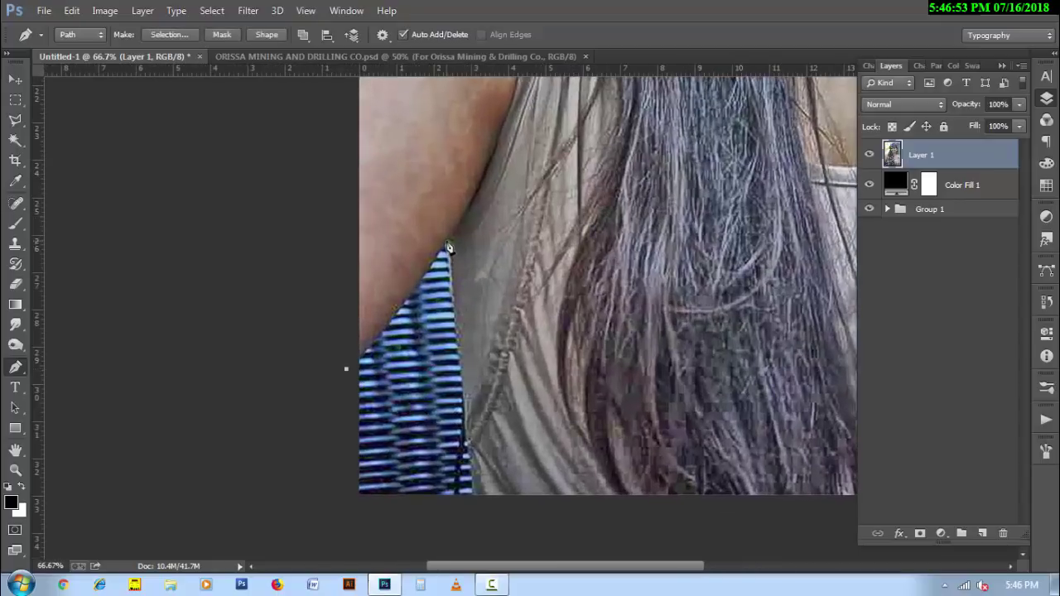
pyautogui.moveTo(446, 244); pyautogui.dragTo(455, 220)
pyautogui.keyDown('alt'); pyautogui.click(446, 244); pyautogui.keyUp('alt')
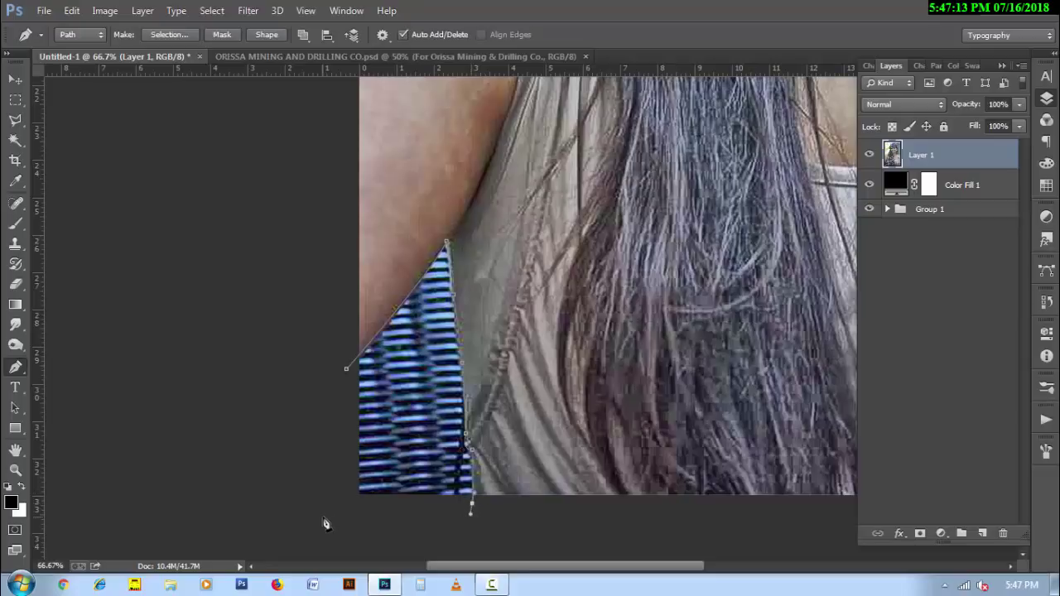
pyautogui.click(322, 516)
pyautogui.click(313, 428)
pyautogui.click(346, 368)
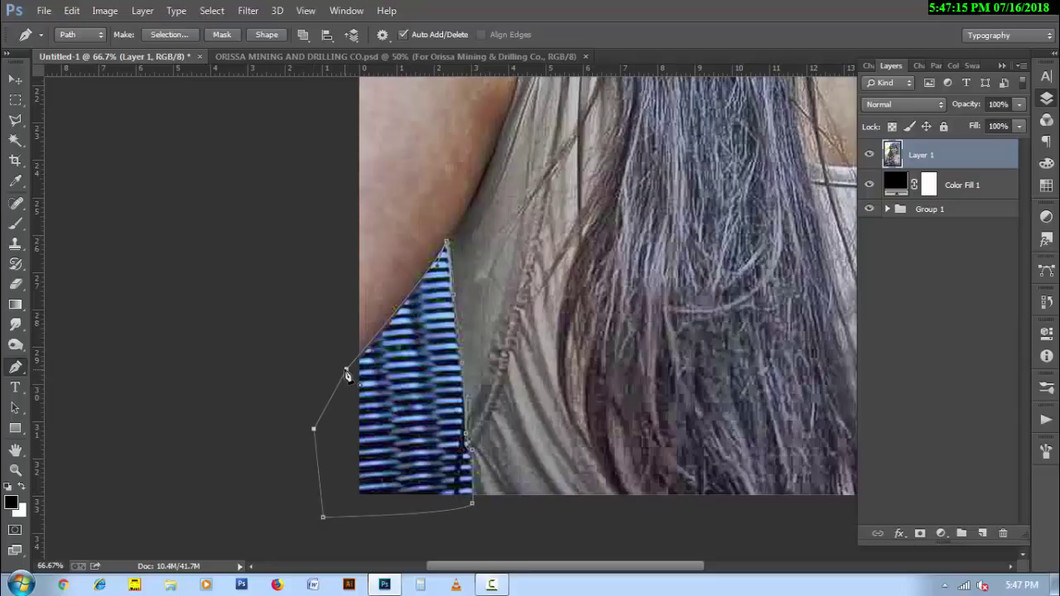
# - Convert the path to a selection and delete it from Layer 1 to reveal the black fill
pyautogui.rightClick(406, 355)
pyautogui.click(456, 264)
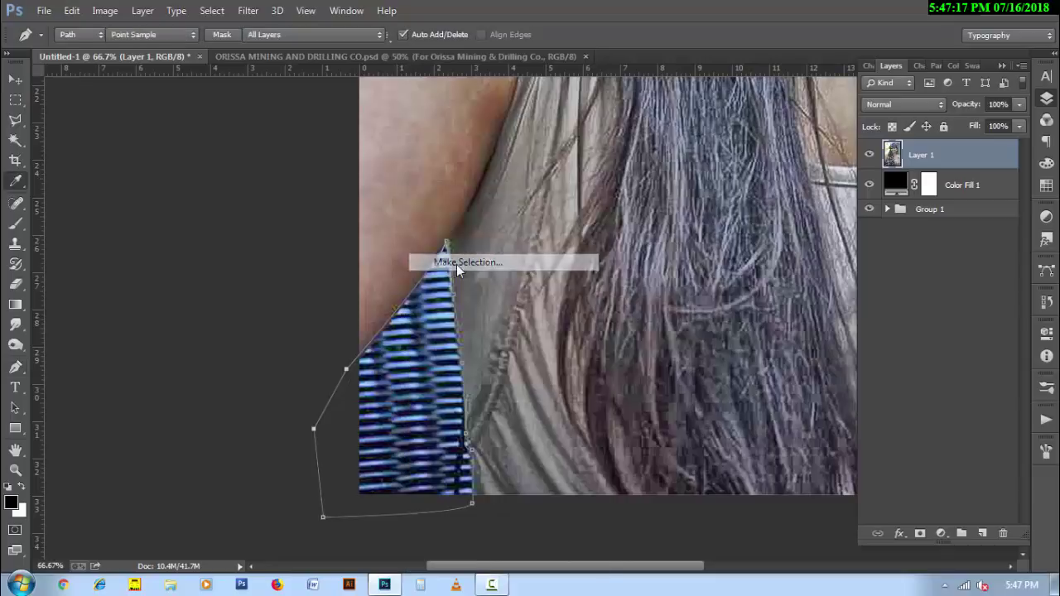
pyautogui.click(593, 166)
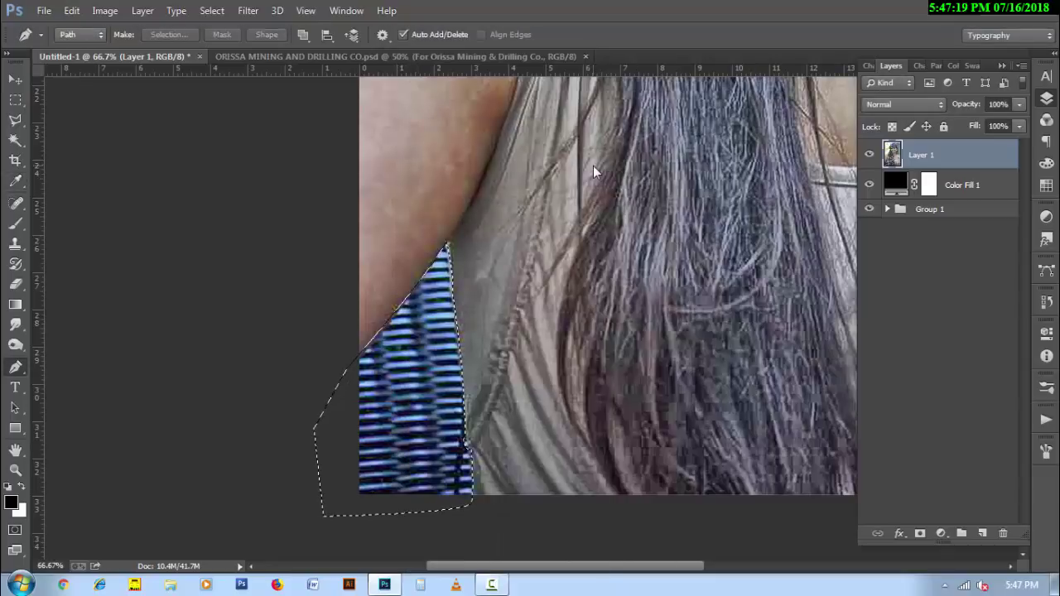
pyautogui.press('Delete')
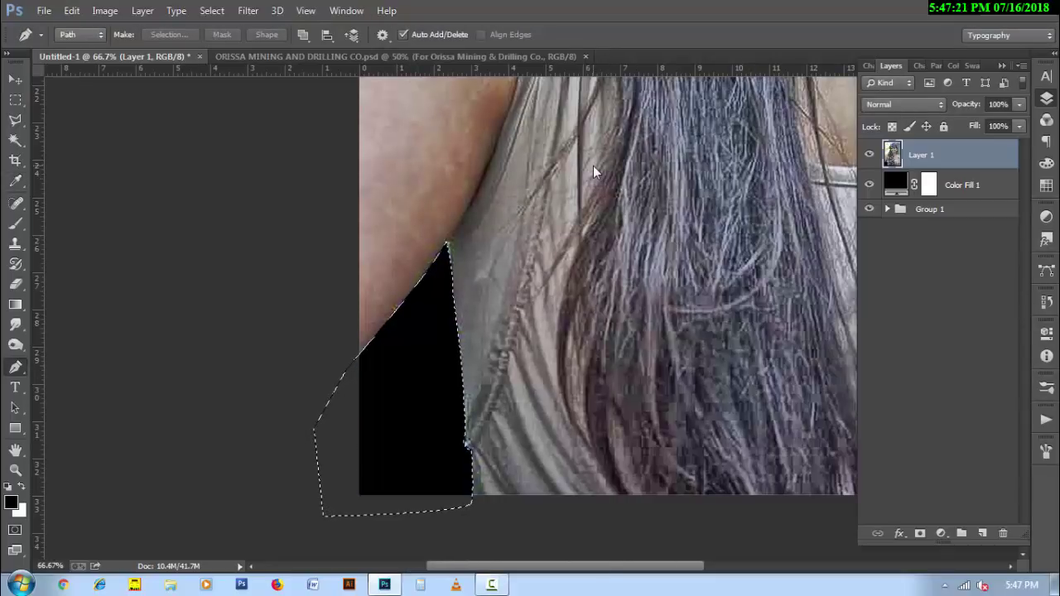
pyautogui.hotkey('ctrl', 'd')
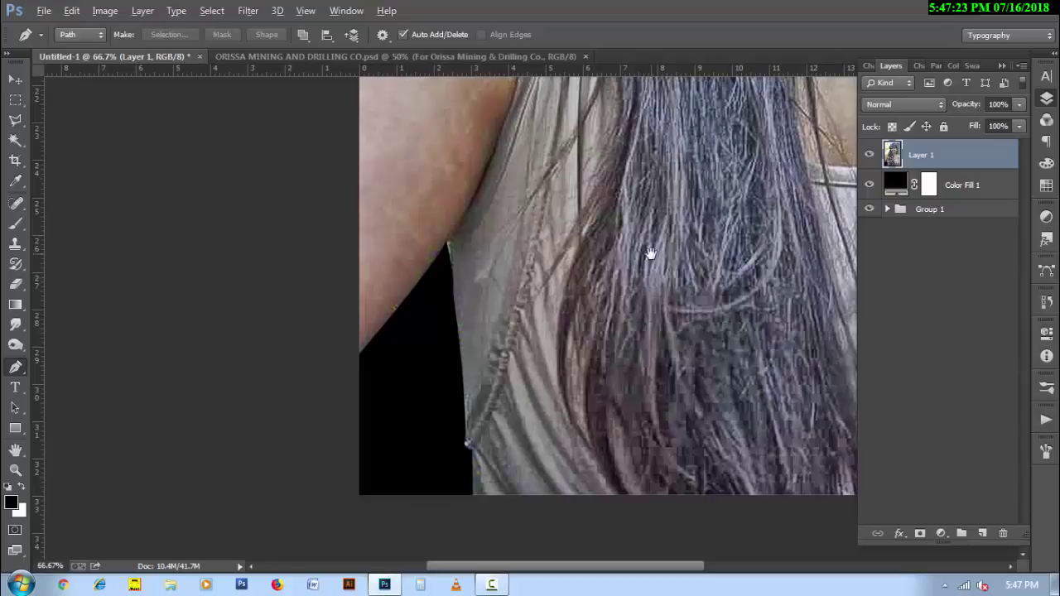
# - Start a pen path in the background above her head, running down the hair's outer edge
pyautogui.scroll(-1, 650, 254)
pyautogui.scroll(-1, 650, 253)
pyautogui.moveTo(650, 254)
pyautogui.mouseDown()
pyautogui.moveTo(511, 316)
pyautogui.moveTo(549, 405)
pyautogui.mouseUp()
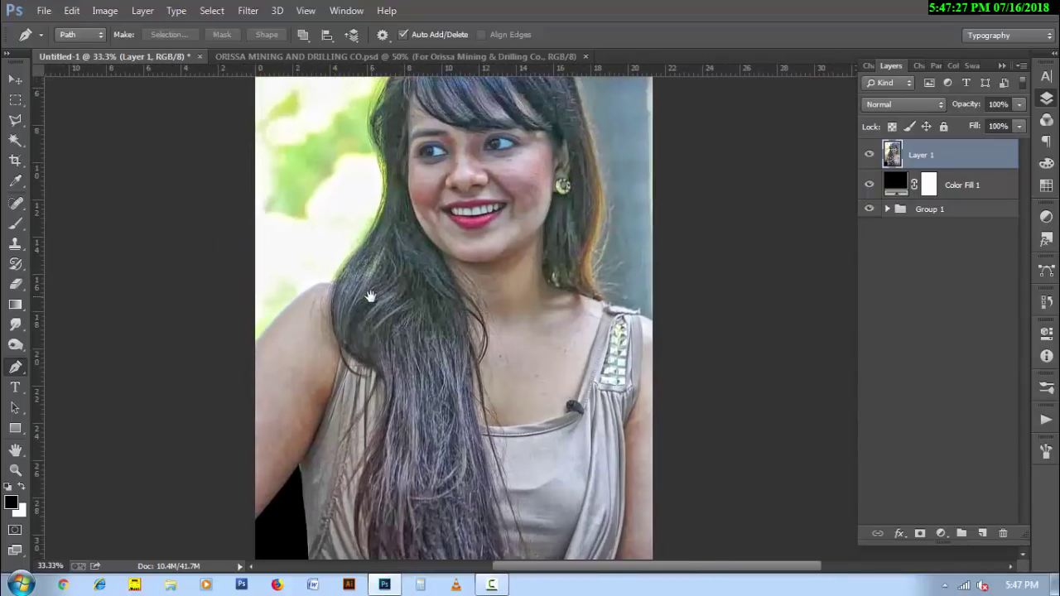
pyautogui.moveTo(360, 297); pyautogui.dragTo(367, 302)
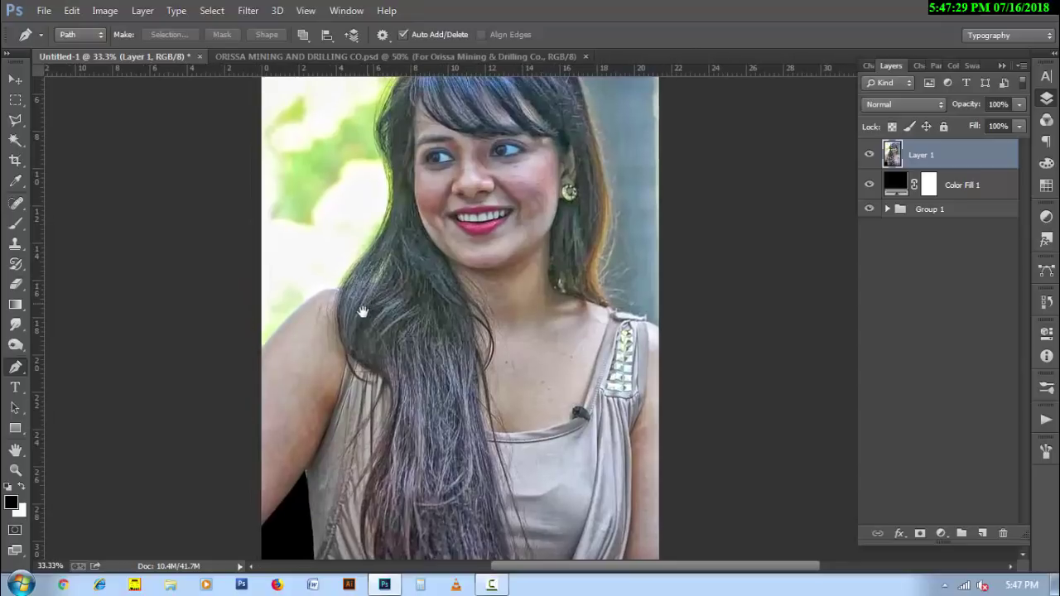
pyautogui.moveTo(295, 144); pyautogui.dragTo(312, 254)
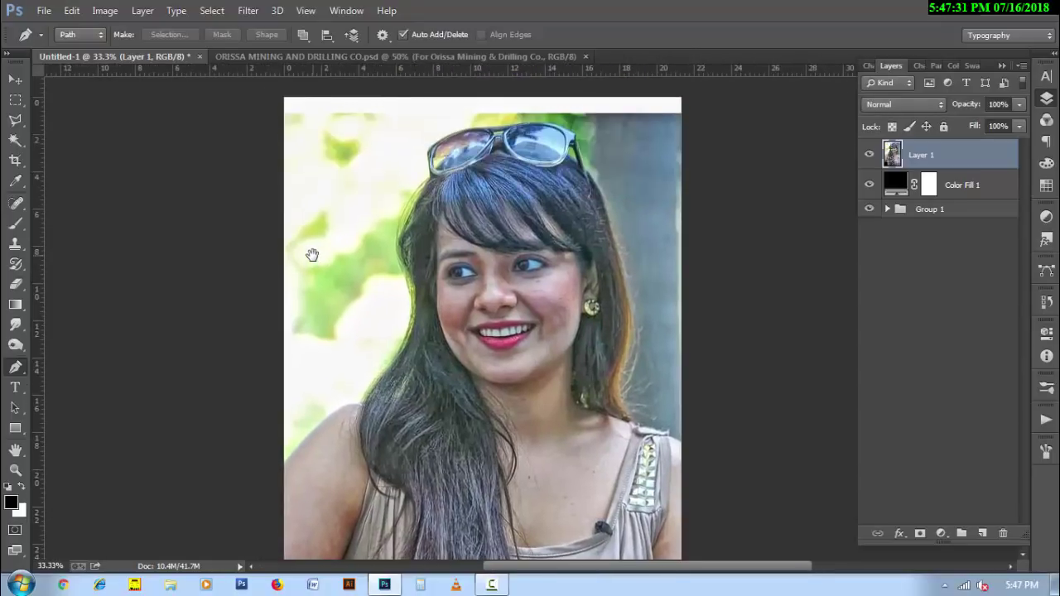
pyautogui.click(431, 105)
pyautogui.click(370, 234)
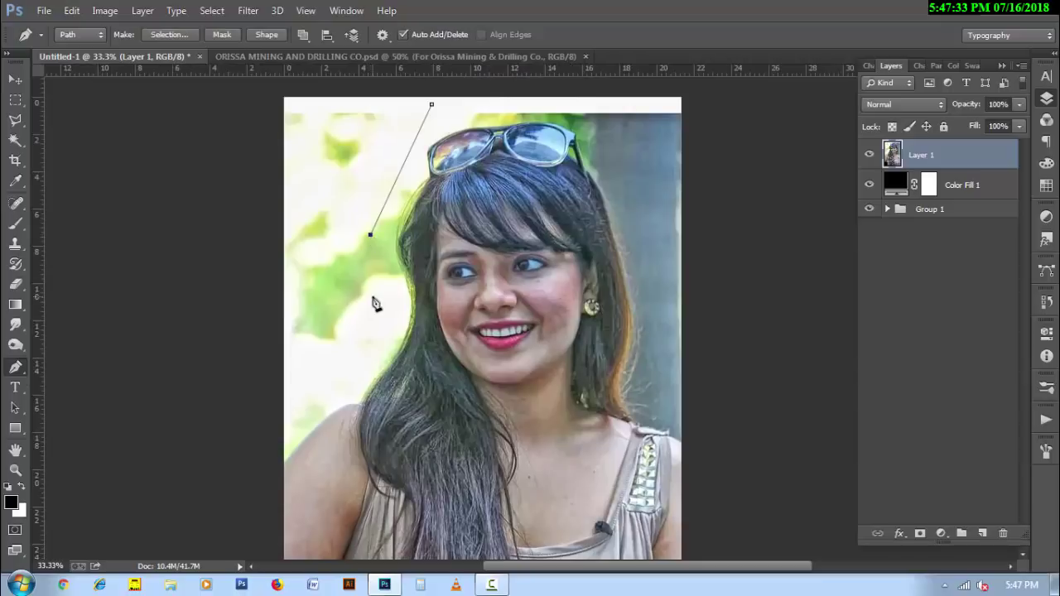
pyautogui.click(374, 347)
pyautogui.click(361, 382)
# - Continue the path down the shoulder edge and close it above the photo's top
pyautogui.hotkey('ctrl', '+')
pyautogui.scroll(-5, 364, 277)
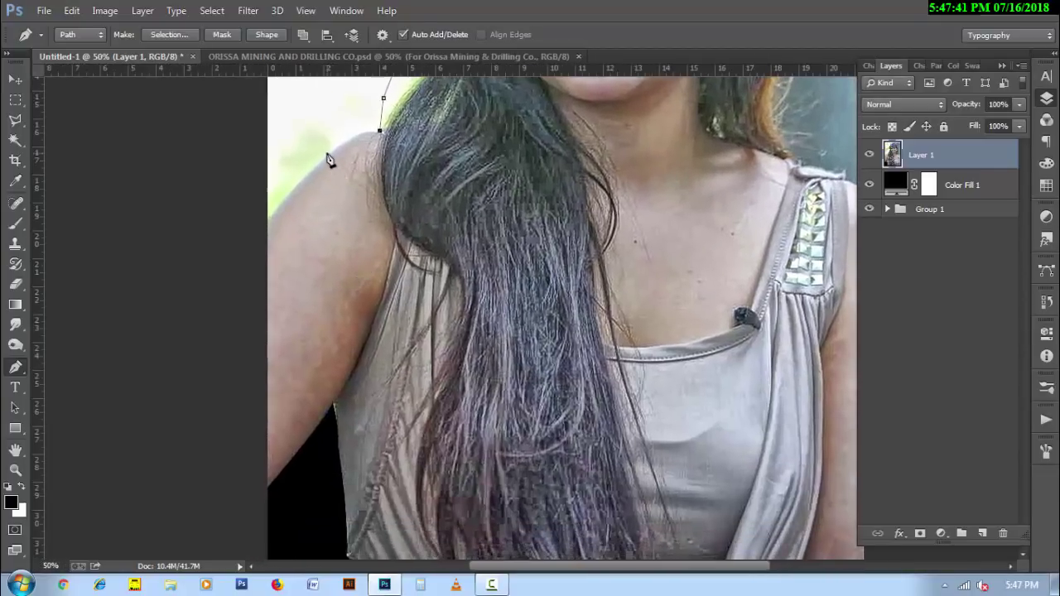
pyautogui.moveTo(326, 155); pyautogui.dragTo(303, 181)
pyautogui.click(263, 235)
pyautogui.scroll(5, 194, 240)
pyautogui.hscroll(-2, 194, 215)
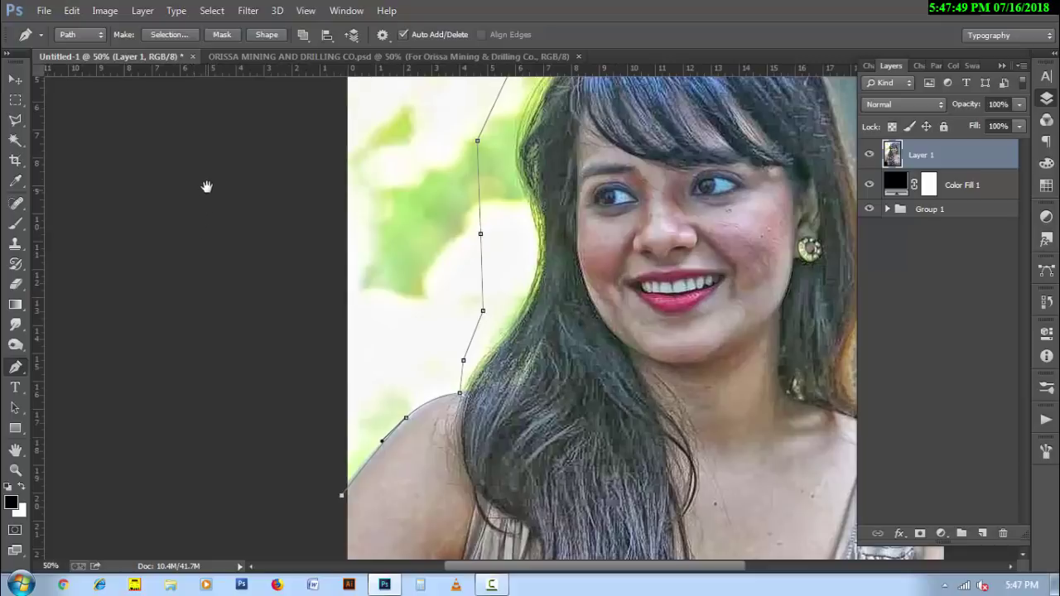
pyautogui.scroll(5, 199, 258)
pyautogui.scroll(1, 199, 354)
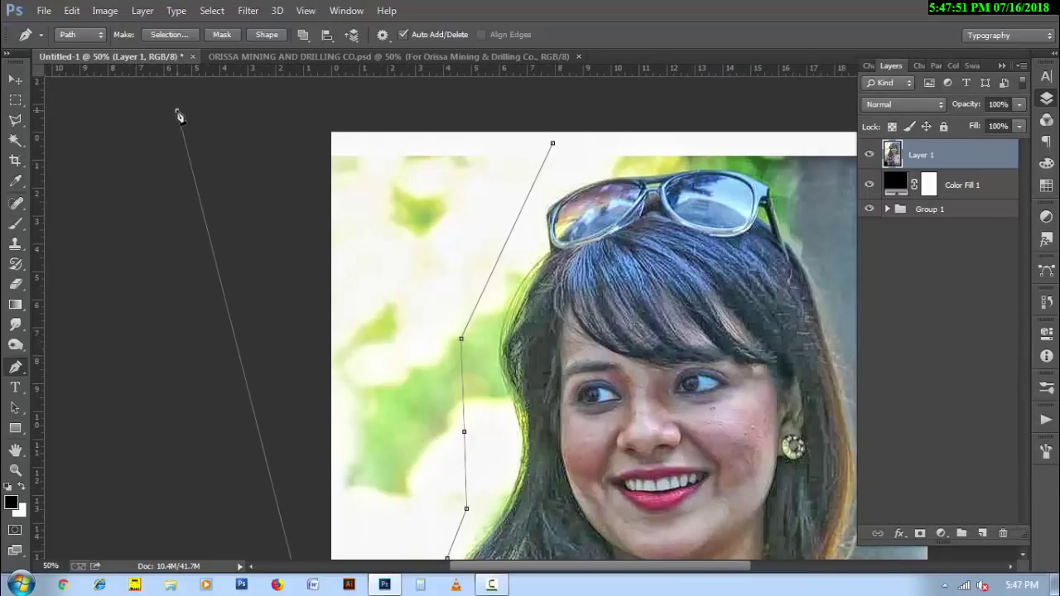
pyautogui.click(447, 97)
pyautogui.click(552, 143)
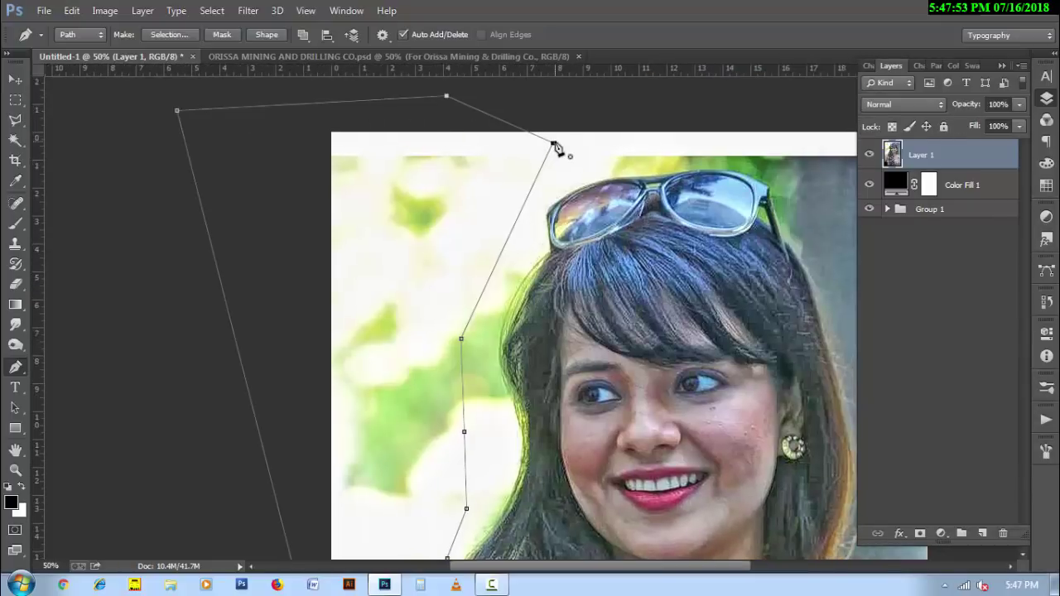
# - Turn the path into an unfeathered selection and delete the background left of her head
pyautogui.rightClick(448, 225)
pyautogui.click(478, 263)
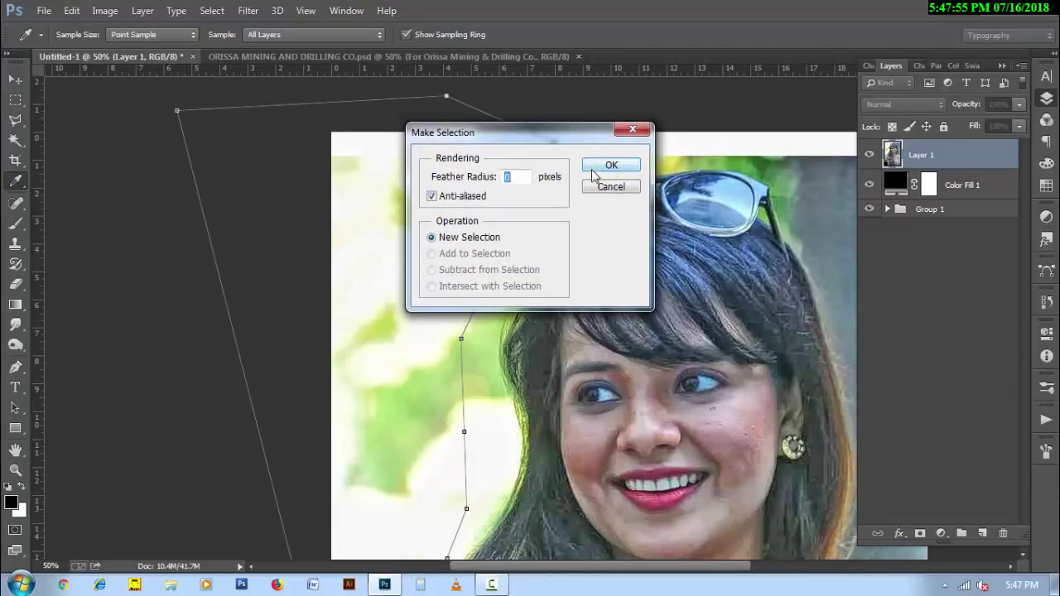
pyautogui.click(591, 171)
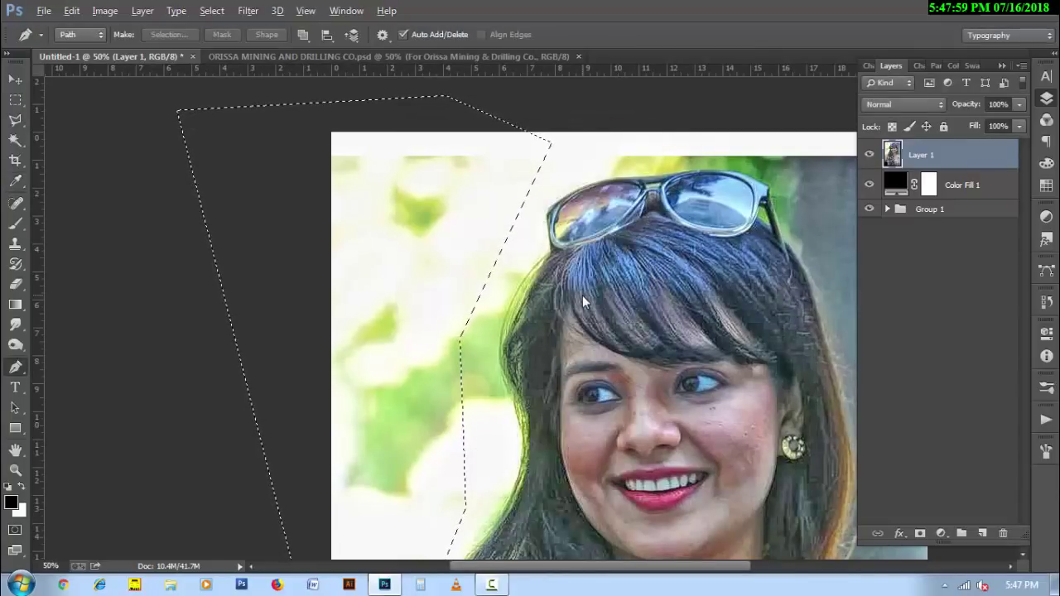
pyautogui.press('Delete')
pyautogui.hotkey('ctrl', 'd')
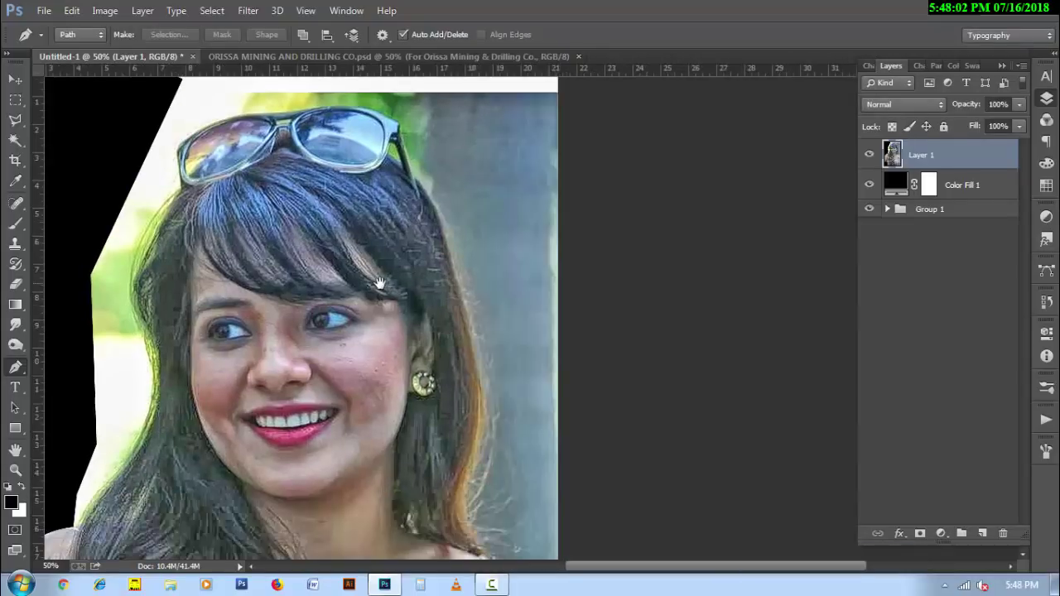
pyautogui.moveTo(727, 350); pyautogui.dragTo(485, 378)
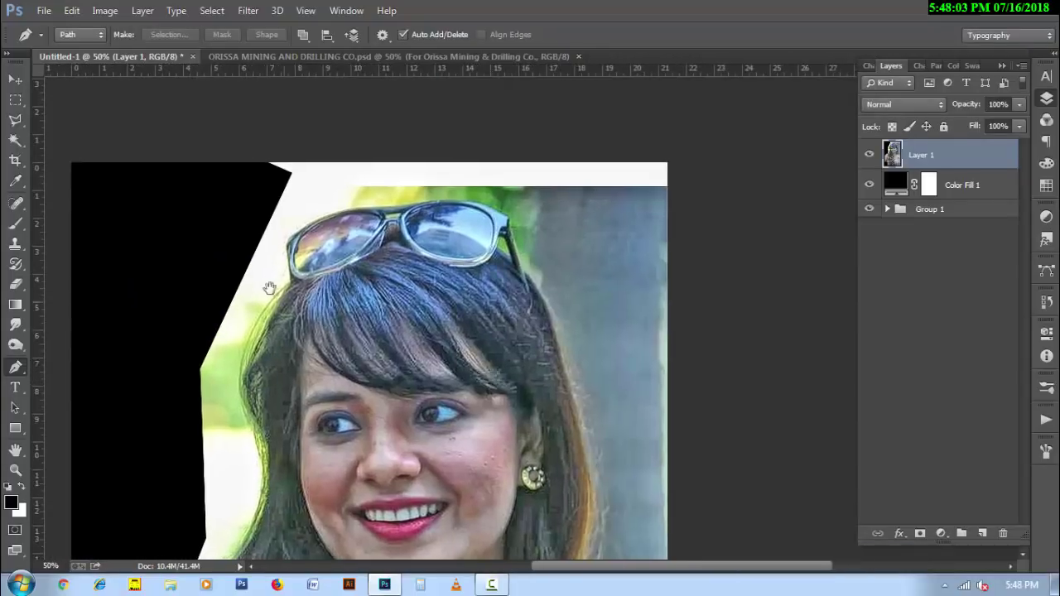
# - Start a Pen path left of the head, tracing the hair edge and top of the sunglasses
pyautogui.click(193, 241)
pyautogui.scroll(1, 292, 283)
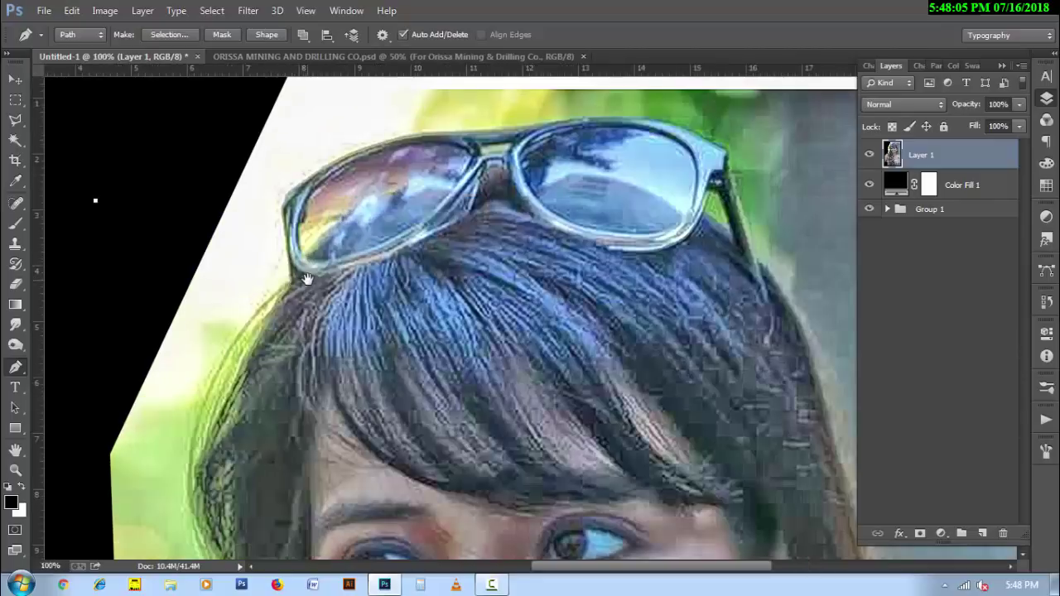
pyautogui.scroll(1, 289, 340)
pyautogui.click(283, 324)
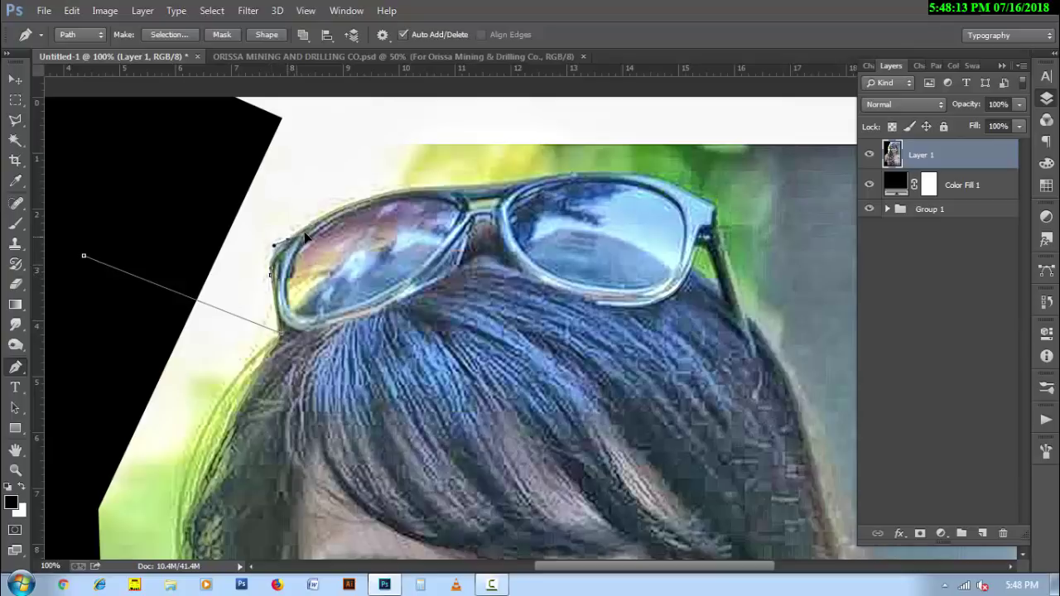
pyautogui.moveTo(275, 246); pyautogui.dragTo(292, 246)
pyautogui.moveTo(431, 187); pyautogui.dragTo(517, 184)
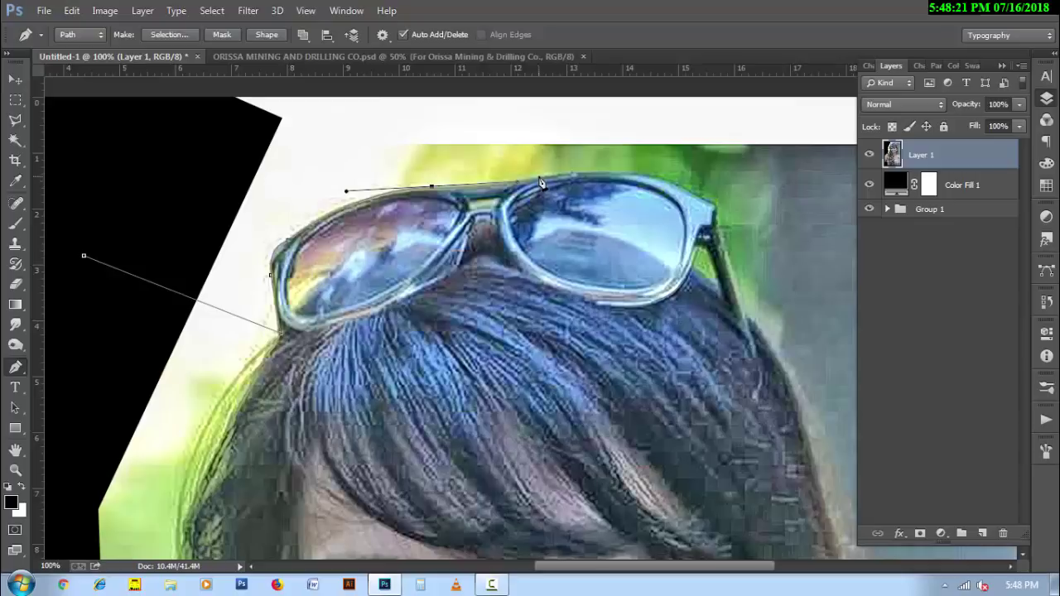
pyautogui.click(544, 178)
# - Continue the path down the right hair edge to the shoulder, around above the head, and close it
pyautogui.moveTo(782, 374); pyautogui.dragTo(522, 279)
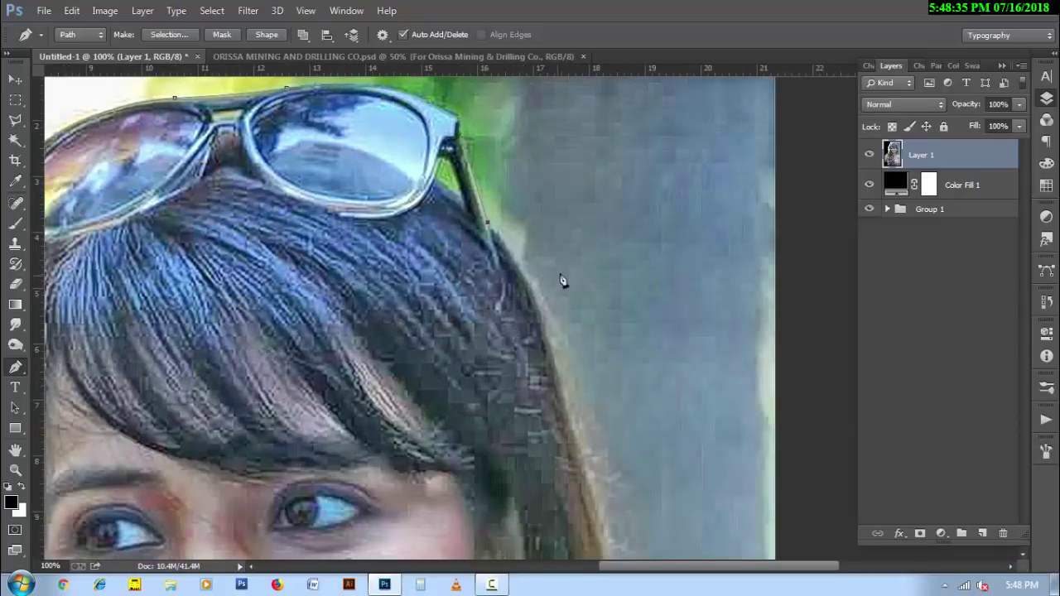
pyautogui.click(557, 233)
pyautogui.moveTo(642, 483); pyautogui.dragTo(532, 212)
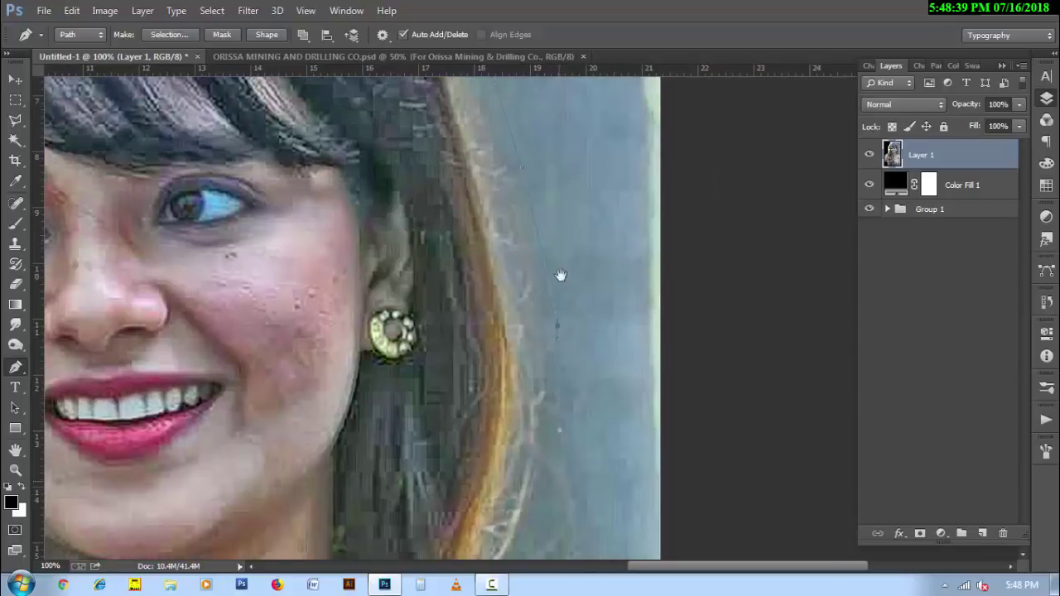
pyautogui.moveTo(560, 277); pyautogui.dragTo(561, 217)
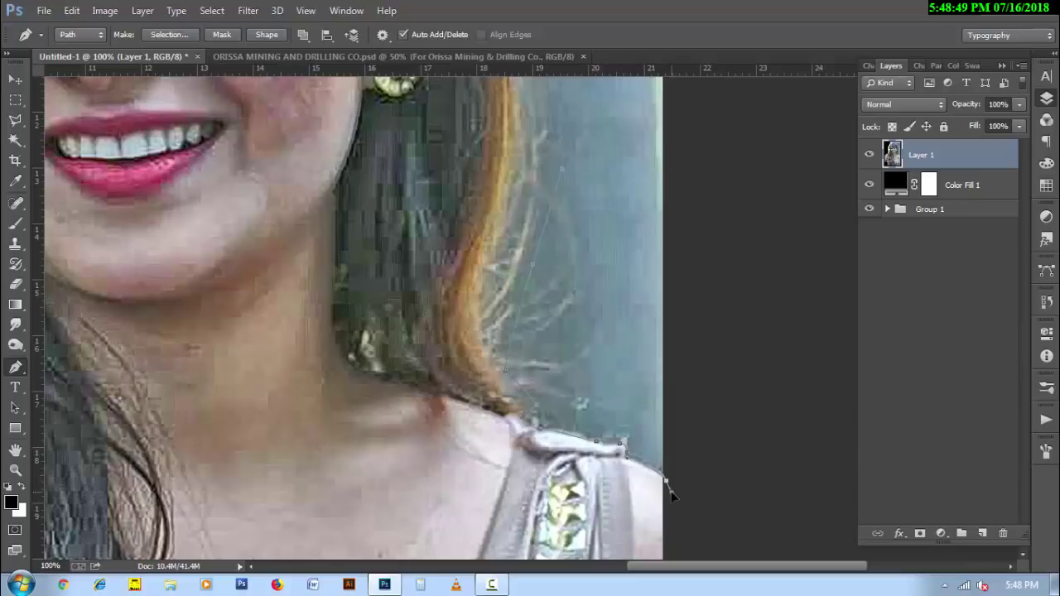
pyautogui.click(743, 416)
pyautogui.click(759, 245)
pyautogui.keyDown('ctrl'); pyautogui.keyDown('alt'); pyautogui.click(748, 182); pyautogui.keyUp('alt'); pyautogui.keyUp('ctrl')
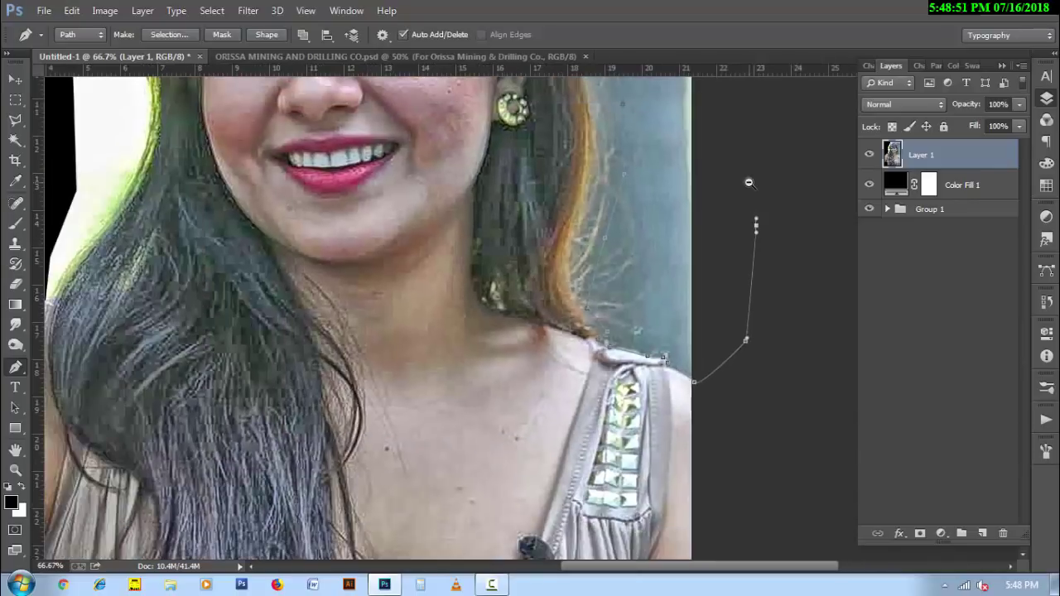
pyautogui.moveTo(749, 166); pyautogui.dragTo(582, 462)
pyautogui.moveTo(578, 210); pyautogui.dragTo(610, 433)
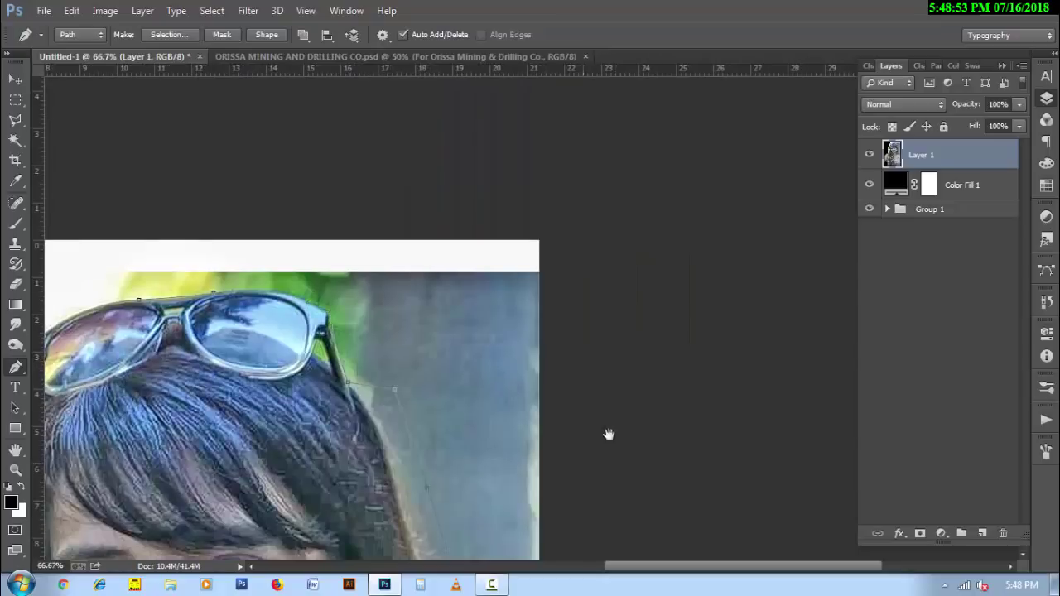
pyautogui.click(700, 127)
pyautogui.click(107, 158)
pyautogui.moveTo(80, 264); pyautogui.dragTo(342, 224)
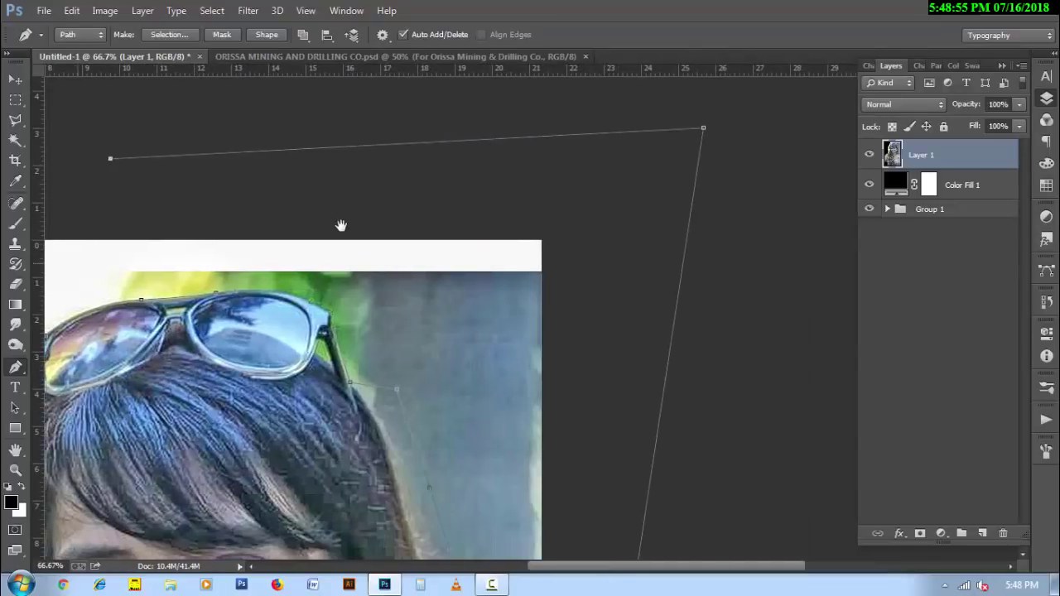
pyautogui.click(160, 134)
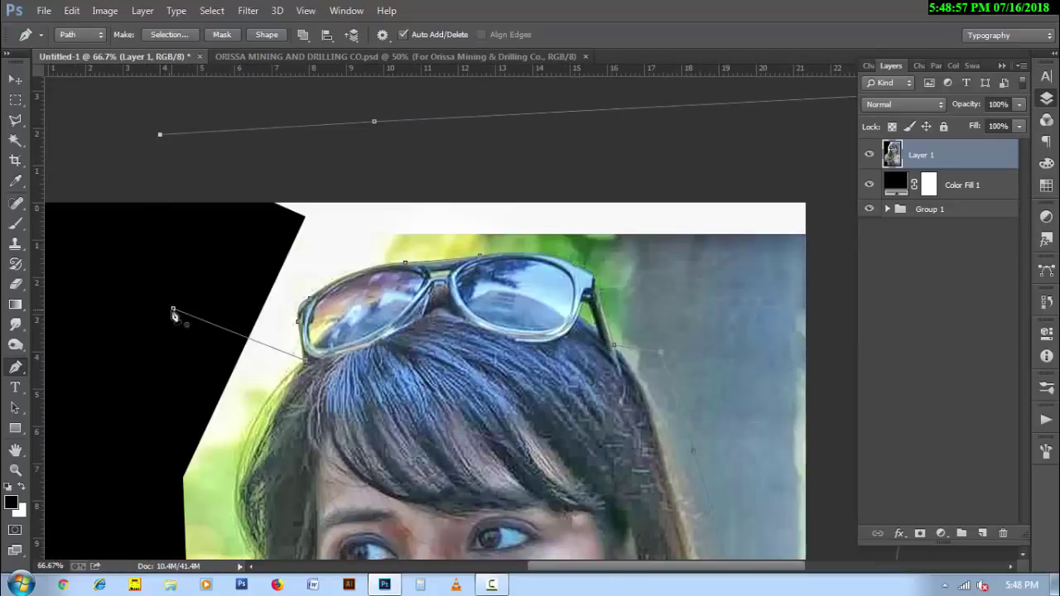
pyautogui.click(173, 308)
# - Convert the path to an unfeathered selection, delete the background inside it, and deselect
pyautogui.rightClick(402, 279)
pyautogui.click(458, 262)
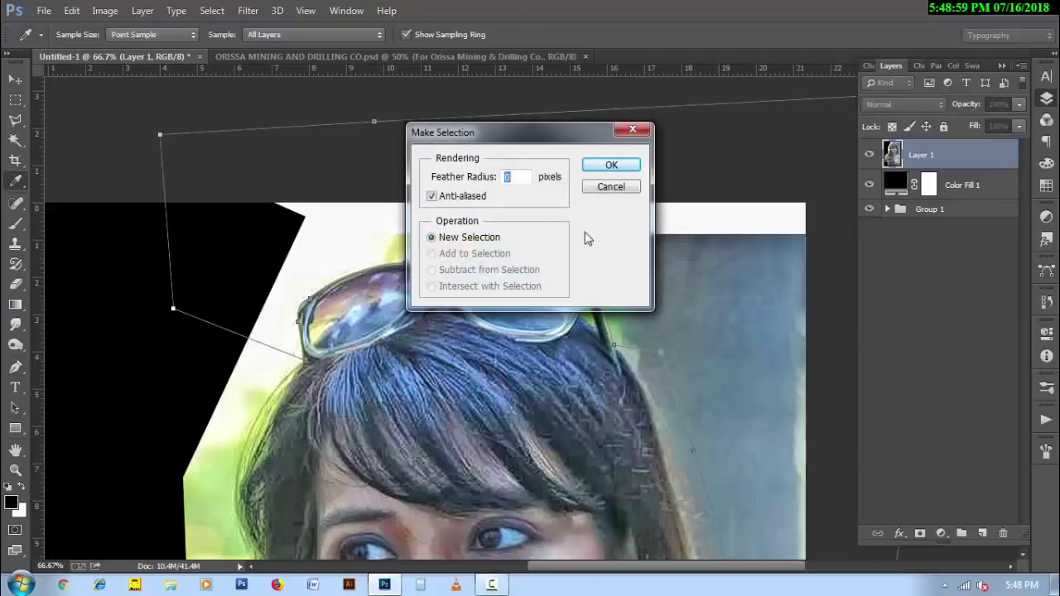
pyautogui.click(591, 170)
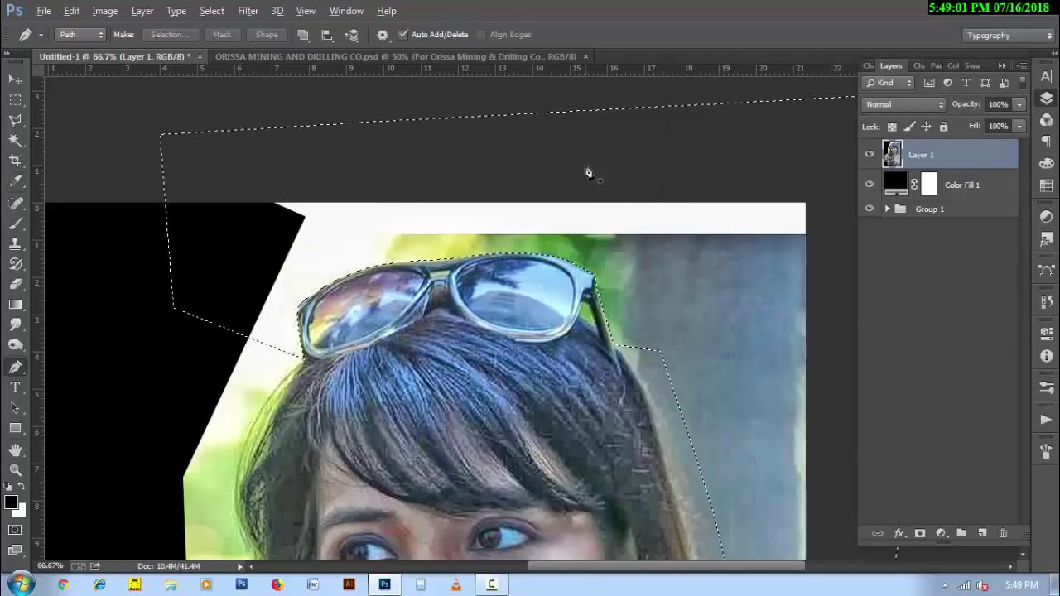
pyautogui.press('Delete')
pyautogui.hotkey('ctrl', 'd')
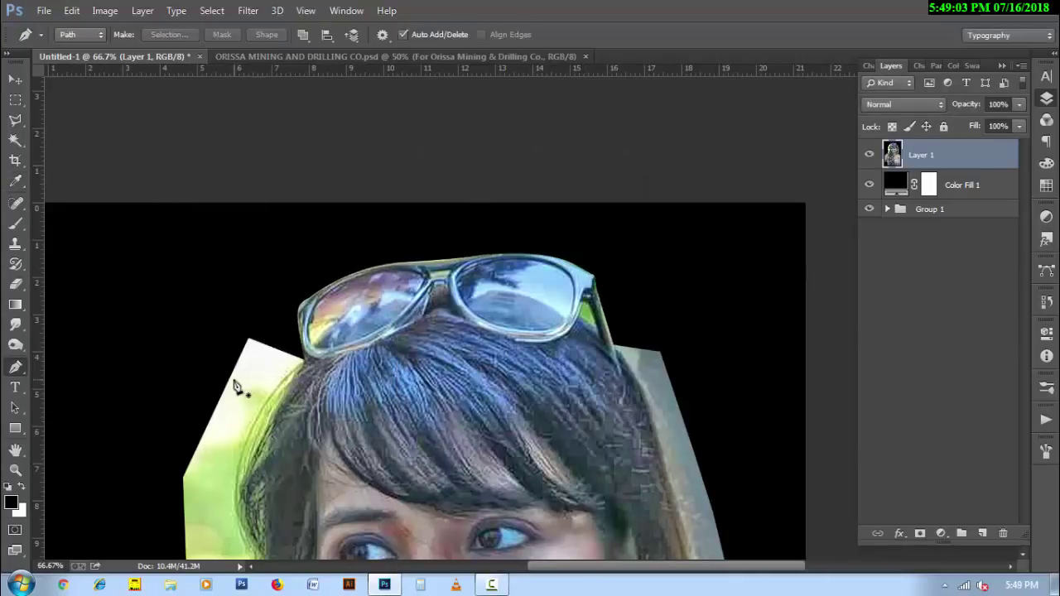
# - Switch to the Brush tool with a 55 px size
pyautogui.click(16, 227)
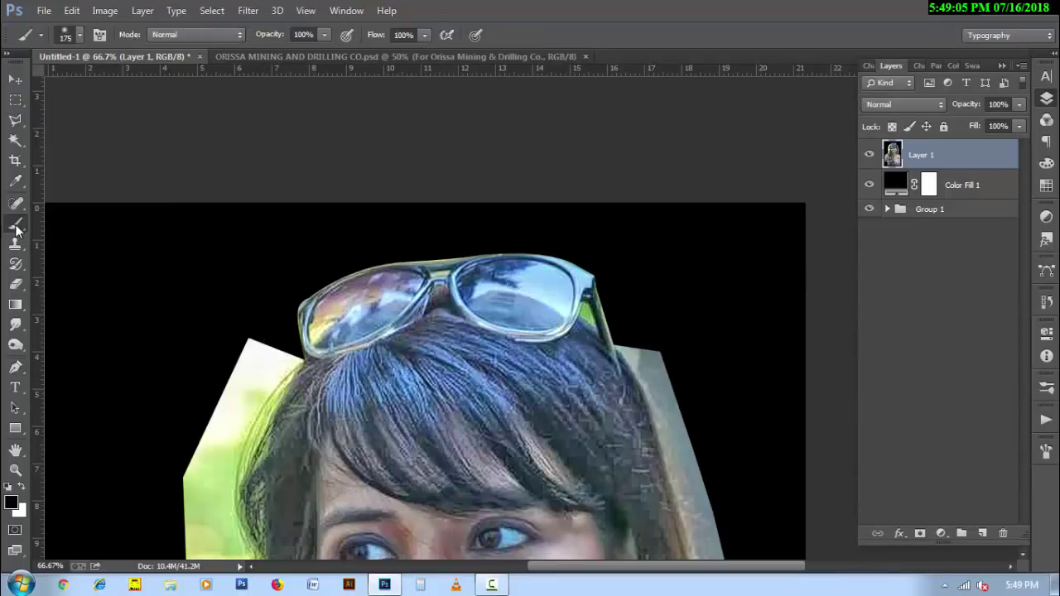
pyautogui.rightClick(166, 269)
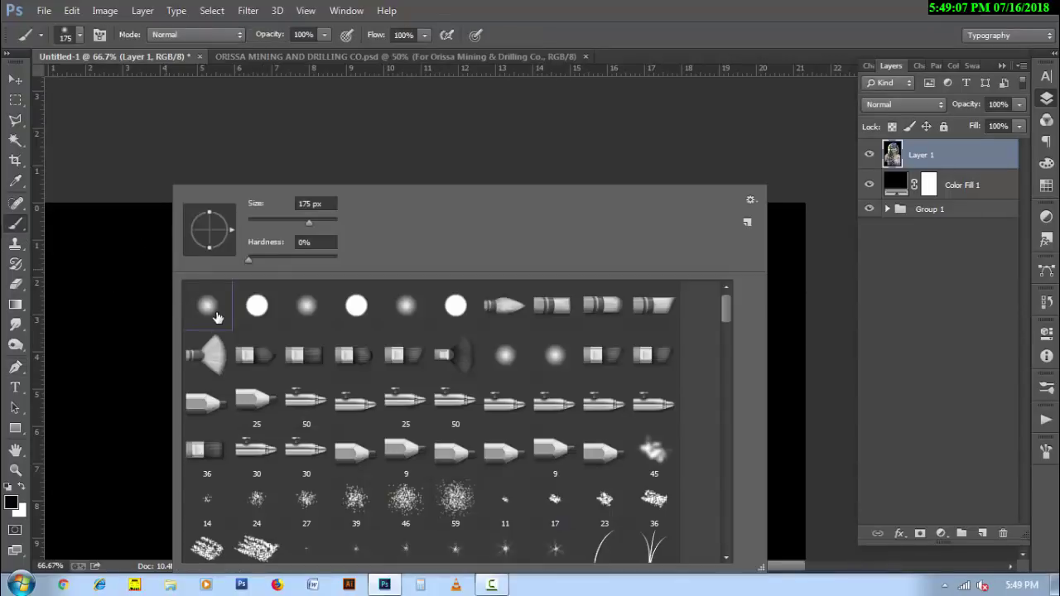
pyautogui.click(273, 221)
pyautogui.click(592, 33)
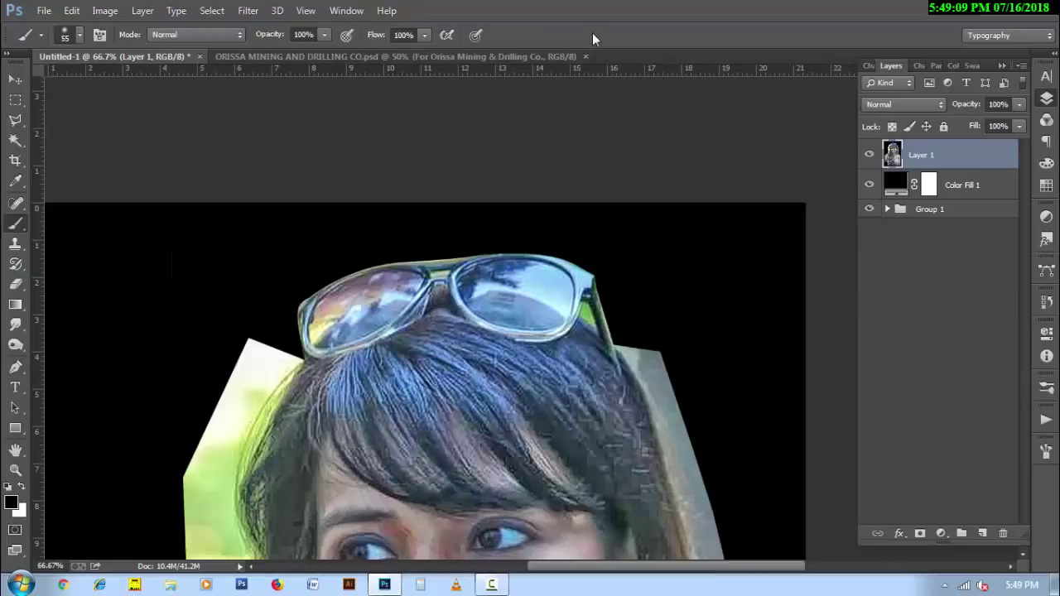
# - Paint black over the grey strip beside the right side of the hair
pyautogui.scroll(1, 662, 393)
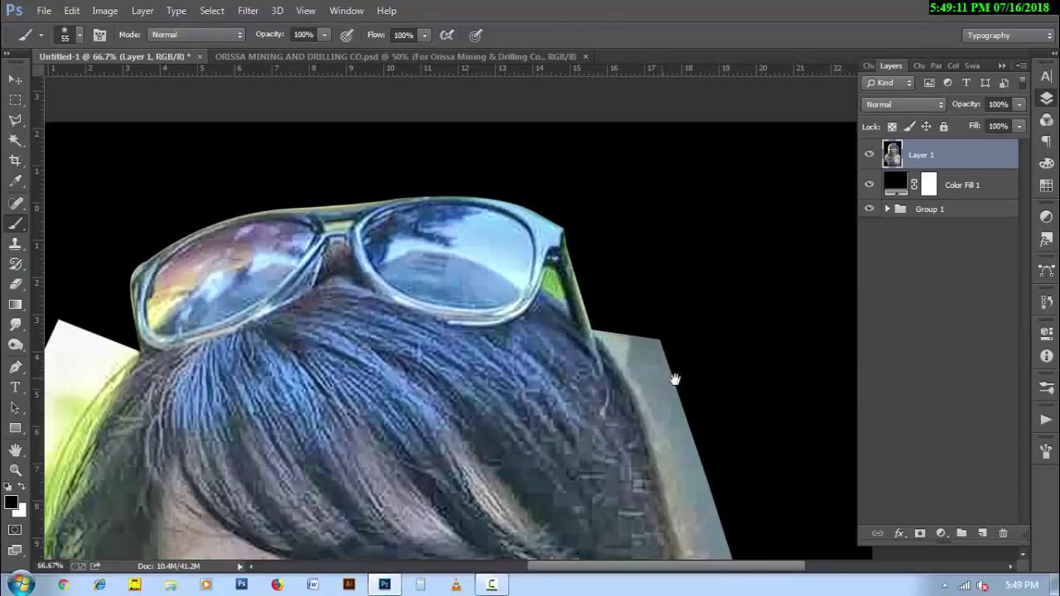
pyautogui.moveTo(662, 389); pyautogui.dragTo(463, 380)
pyautogui.press('[')
pyautogui.press('[')
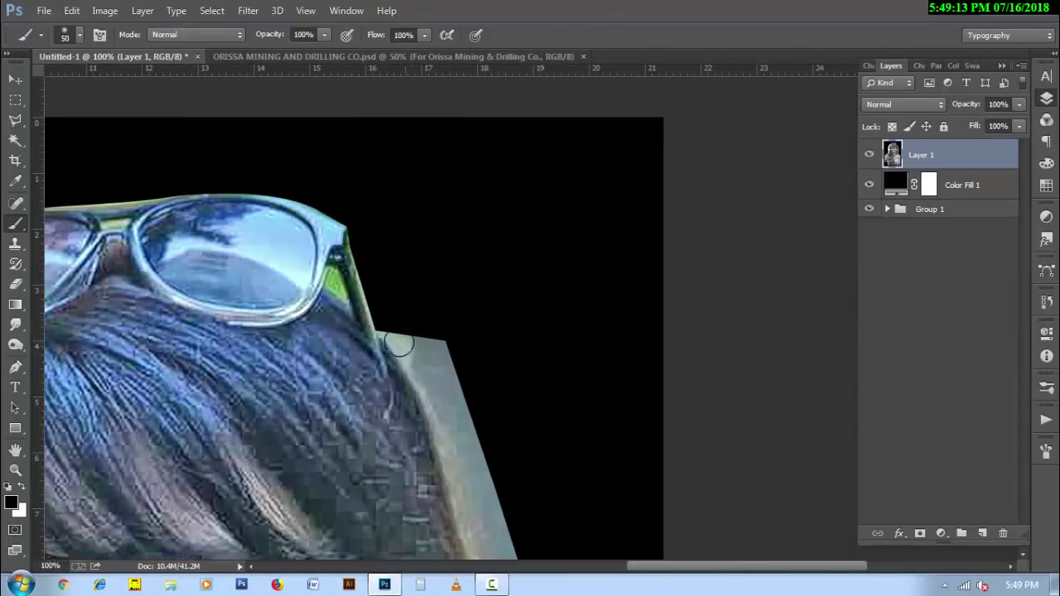
pyautogui.press('[')
pyautogui.moveTo(383, 331); pyautogui.dragTo(464, 509)
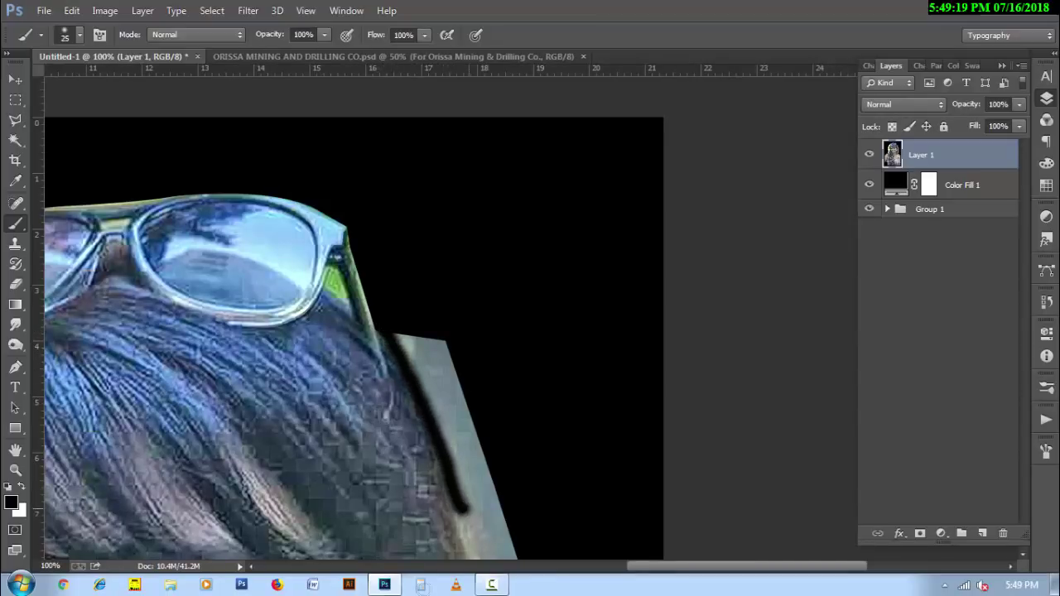
pyautogui.scroll(-3, 261, 501)
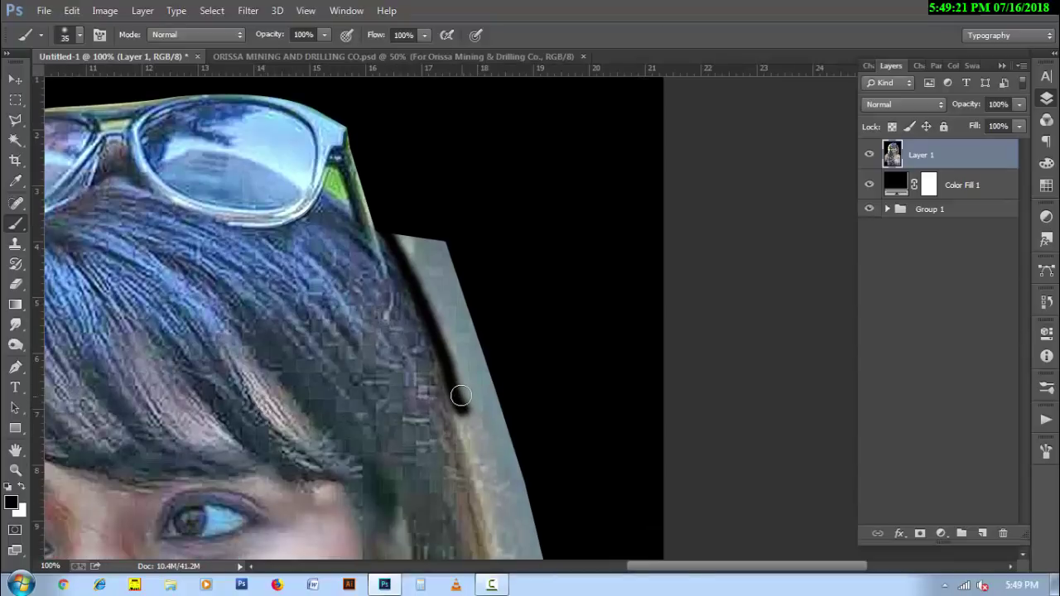
pyautogui.press(']')
pyautogui.moveTo(462, 409); pyautogui.dragTo(507, 547)
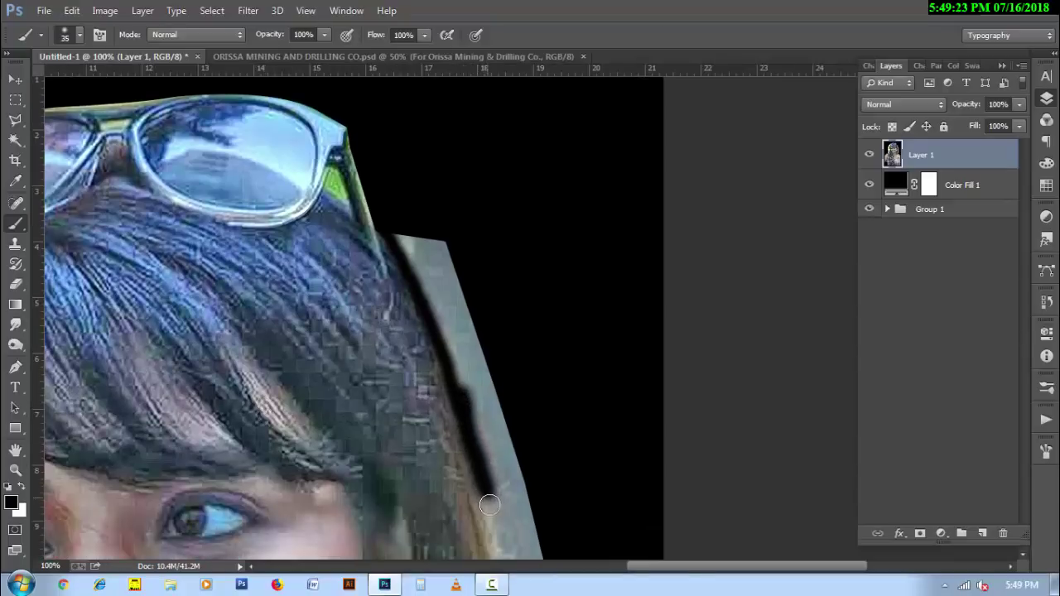
pyautogui.moveTo(403, 232); pyautogui.dragTo(539, 551)
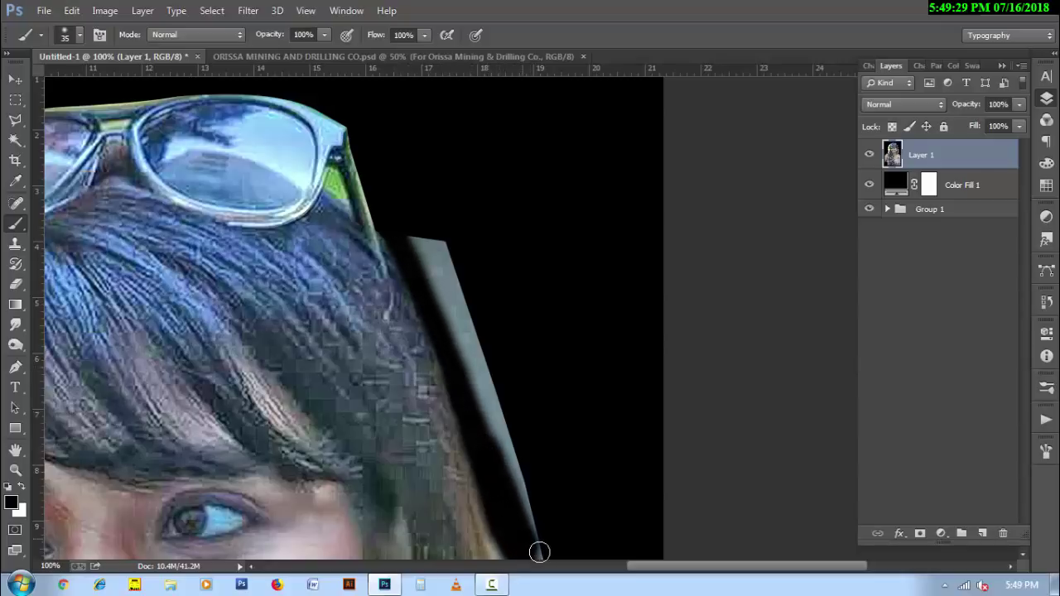
pyautogui.moveTo(488, 419)
pyautogui.mouseDown()
pyautogui.moveTo(439, 252)
pyautogui.moveTo(403, 232)
pyautogui.moveTo(482, 425)
pyautogui.moveTo(439, 289)
pyautogui.moveTo(471, 334)
pyautogui.moveTo(522, 492)
pyautogui.moveTo(463, 290)
pyautogui.mouseUp()
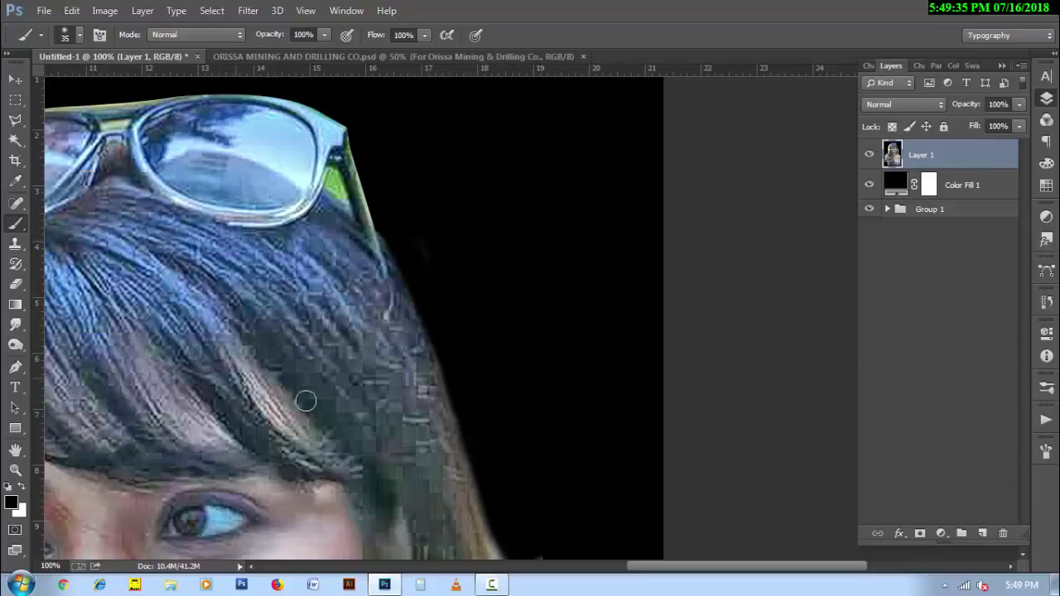
# - Paint out the remaining grey fringe and pale bluish streak along the right hair edge near the cheek
pyautogui.moveTo(303, 400); pyautogui.dragTo(279, 208)
pyautogui.moveTo(487, 492); pyautogui.dragTo(347, 316)
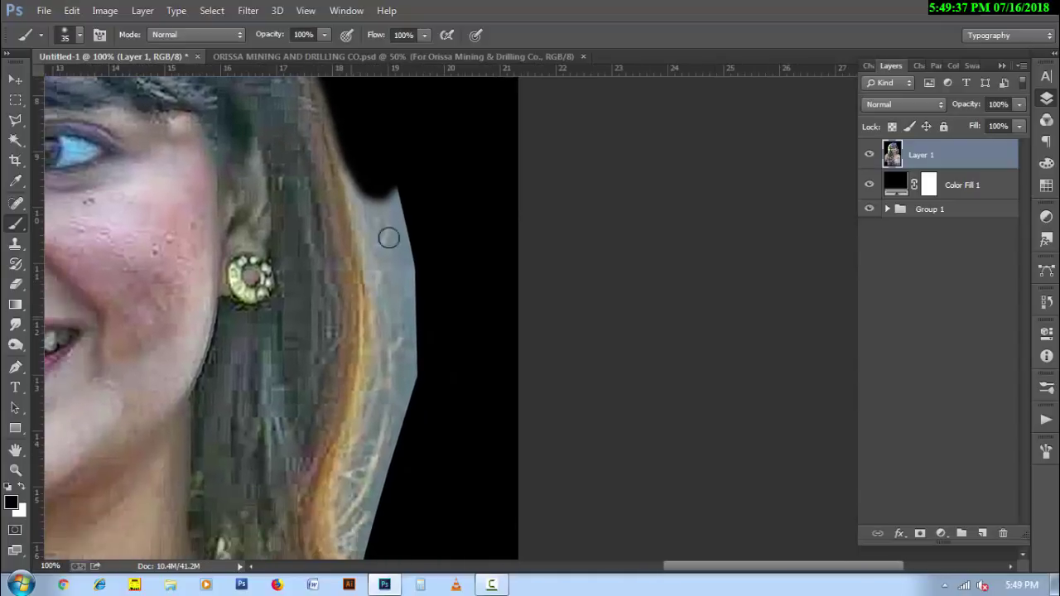
pyautogui.moveTo(355, 179)
pyautogui.mouseDown()
pyautogui.moveTo(380, 322)
pyautogui.moveTo(372, 394)
pyautogui.moveTo(388, 182)
pyautogui.moveTo(361, 313)
pyautogui.moveTo(389, 393)
pyautogui.moveTo(425, 409)
pyautogui.moveTo(405, 414)
pyautogui.mouseUp()
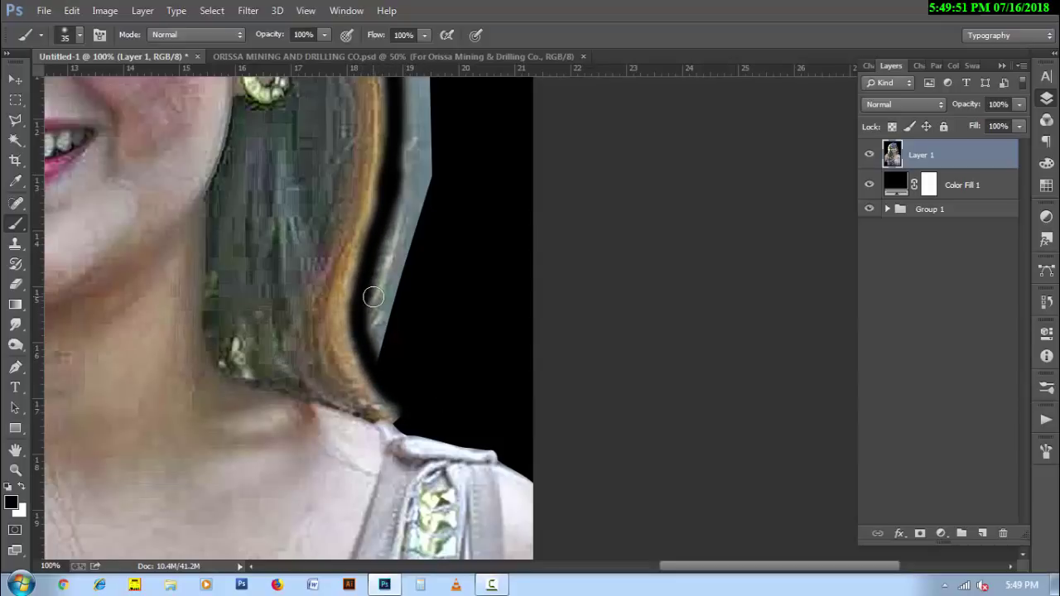
pyautogui.press(']')
pyautogui.moveTo(393, 218)
pyautogui.mouseDown()
pyautogui.moveTo(371, 289)
pyautogui.moveTo(378, 337)
pyautogui.moveTo(430, 122)
pyautogui.mouseUp()
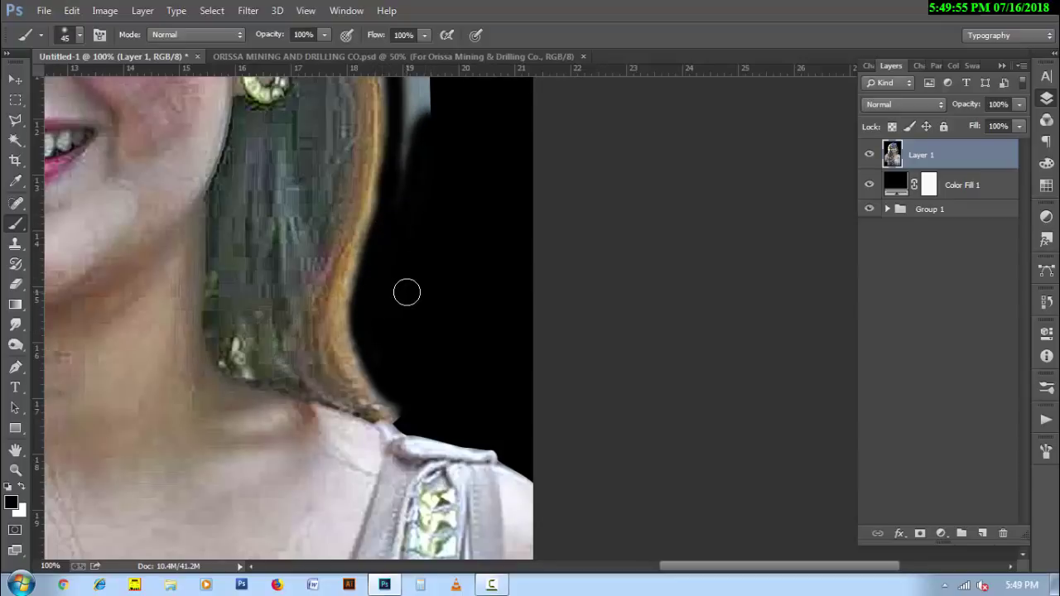
pyautogui.scroll(3, 406, 281)
pyautogui.moveTo(418, 198)
pyautogui.mouseDown()
pyautogui.moveTo(409, 105)
pyautogui.moveTo(411, 340)
pyautogui.mouseUp()
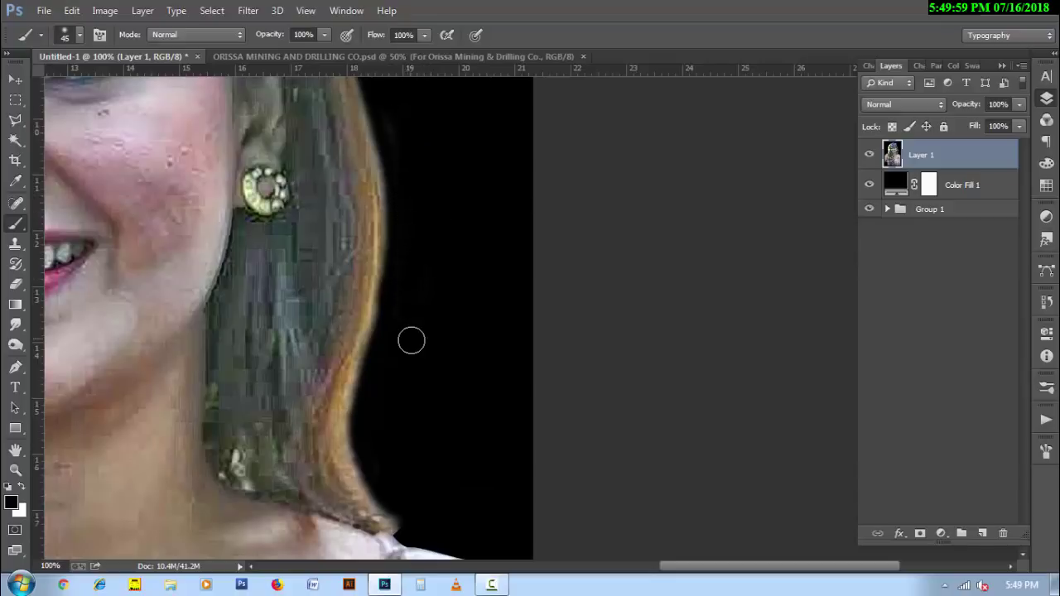
pyautogui.moveTo(406, 296)
pyautogui.mouseDown()
pyautogui.moveTo(395, 298)
pyautogui.moveTo(384, 369)
pyautogui.mouseUp()
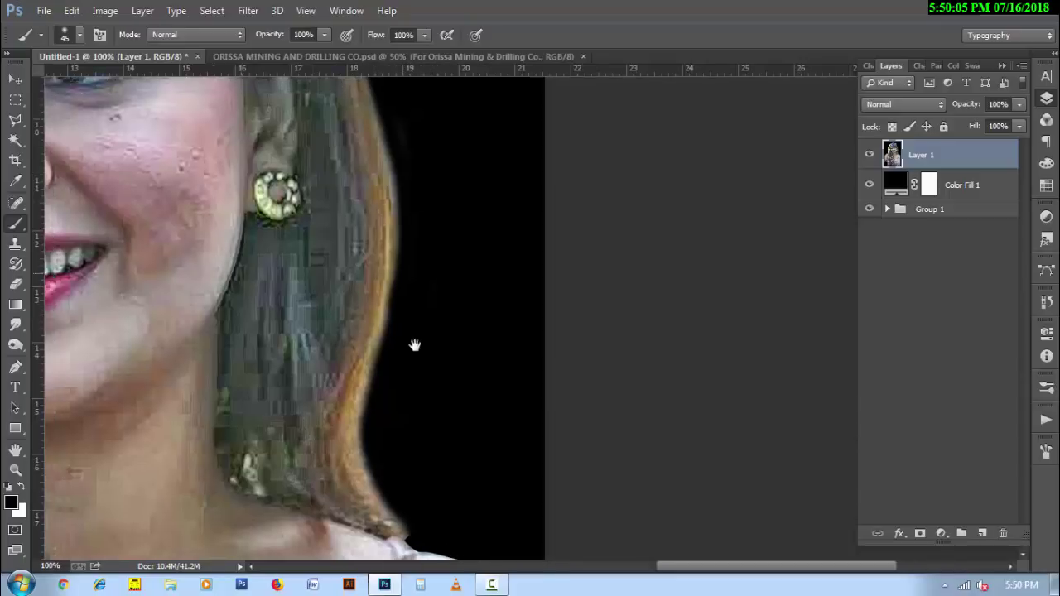
# - With a slightly smaller brush, paint black over the white wedge beside the glasses and hair edge
pyautogui.moveTo(414, 348); pyautogui.dragTo(427, 461)
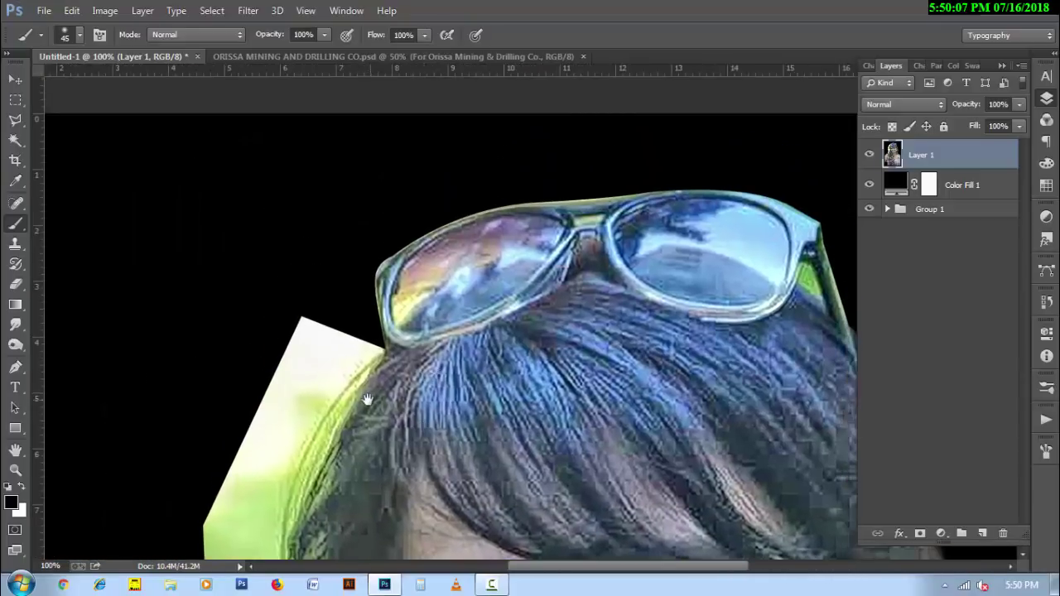
pyautogui.press('[')
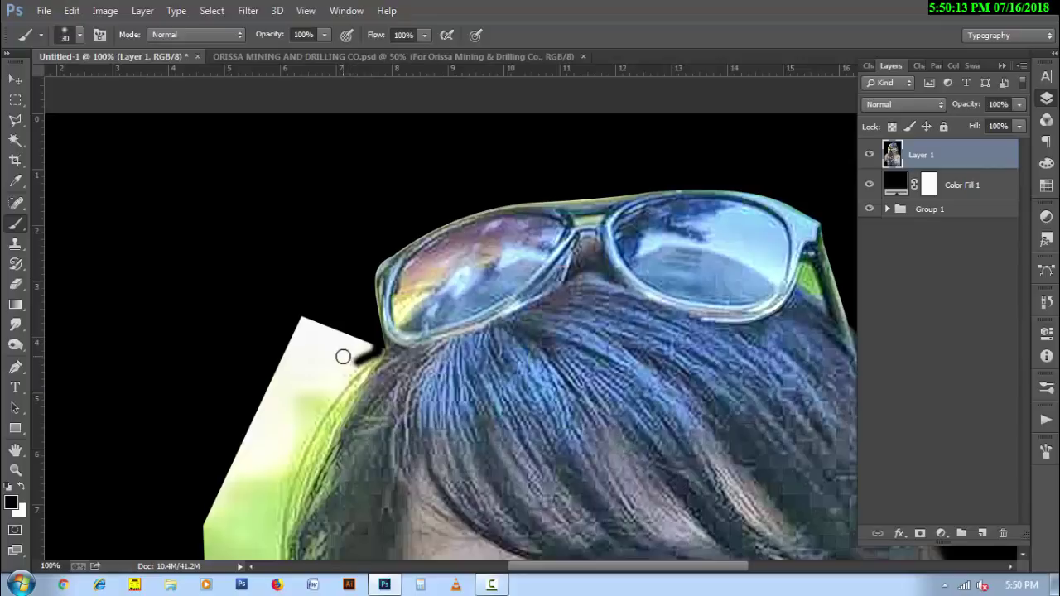
pyautogui.moveTo(362, 347); pyautogui.dragTo(347, 369)
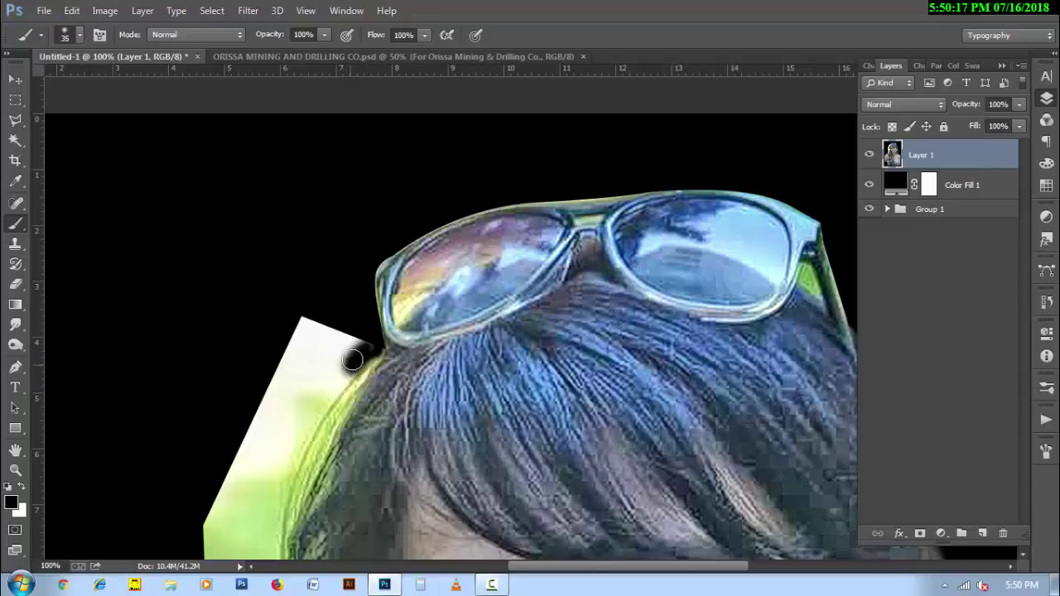
pyautogui.moveTo(365, 340)
pyautogui.mouseDown()
pyautogui.moveTo(308, 328)
pyautogui.moveTo(348, 355)
pyautogui.moveTo(323, 401)
pyautogui.mouseUp()
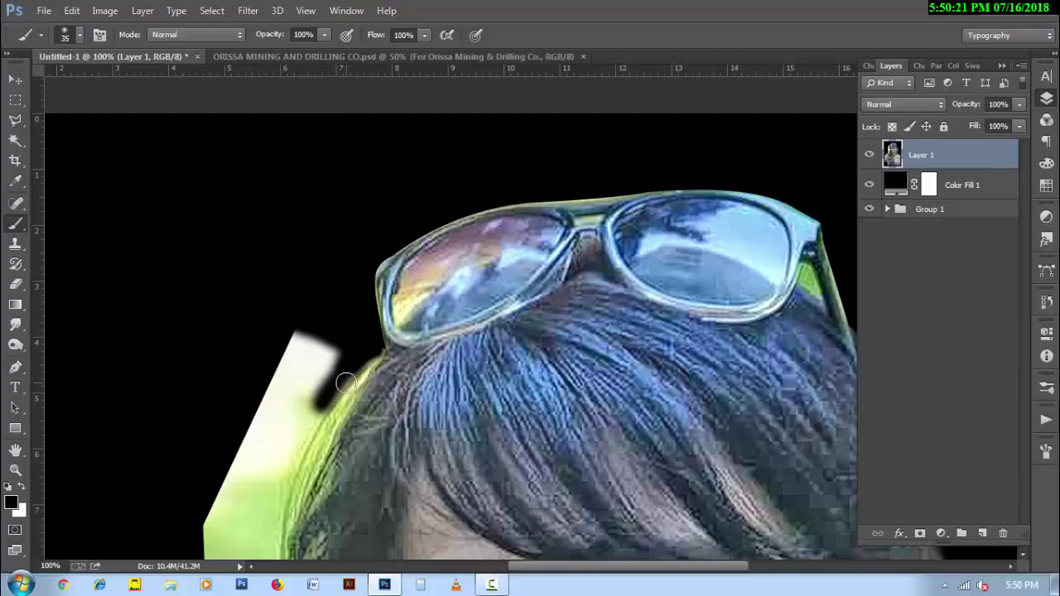
pyautogui.moveTo(350, 368)
pyautogui.mouseDown()
pyautogui.moveTo(294, 452)
pyautogui.moveTo(267, 553)
pyautogui.moveTo(185, 555)
pyautogui.mouseUp()
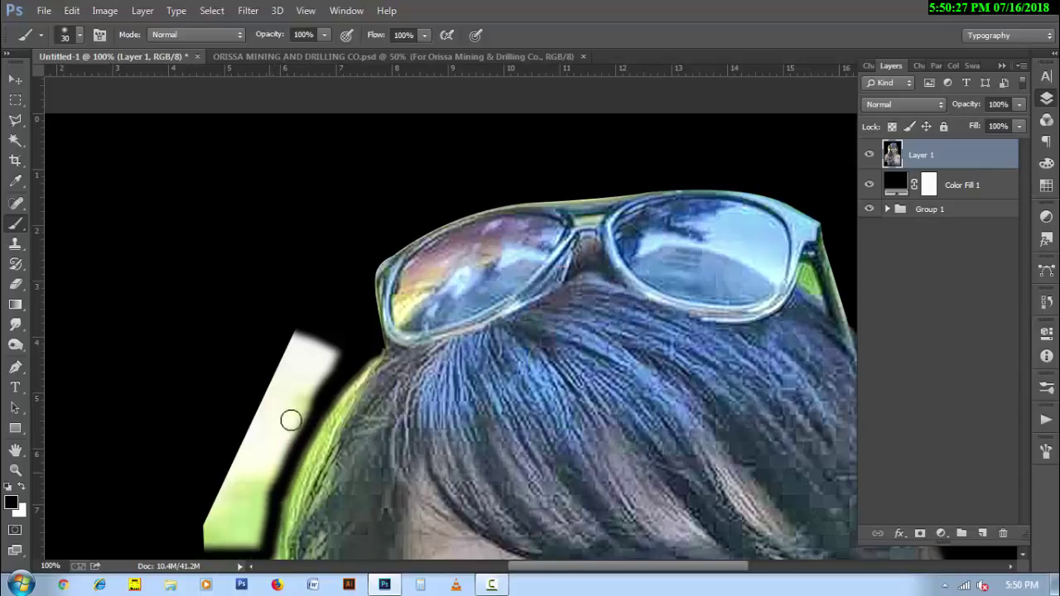
pyautogui.moveTo(301, 320); pyautogui.dragTo(201, 539)
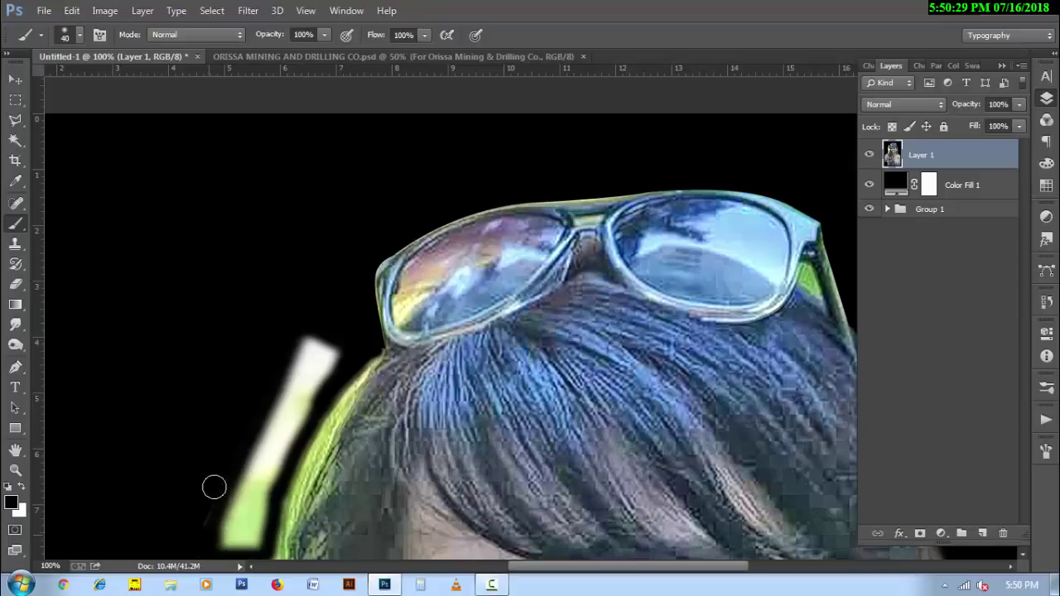
pyautogui.moveTo(348, 348)
pyautogui.mouseDown()
pyautogui.moveTo(289, 442)
pyautogui.moveTo(263, 547)
pyautogui.moveTo(251, 461)
pyautogui.moveTo(249, 555)
pyautogui.moveTo(235, 475)
pyautogui.moveTo(229, 547)
pyautogui.mouseUp()
pyautogui.moveTo(243, 435); pyautogui.dragTo(271, 488)
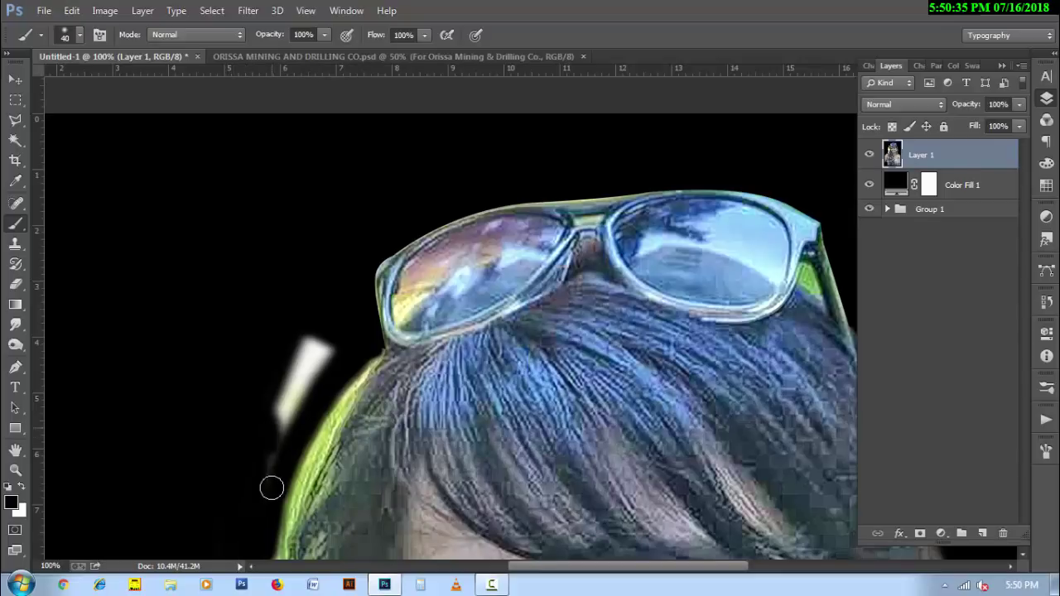
pyautogui.moveTo(284, 418)
pyautogui.mouseDown()
pyautogui.moveTo(331, 343)
pyautogui.moveTo(308, 341)
pyautogui.moveTo(268, 421)
pyautogui.moveTo(322, 344)
pyautogui.moveTo(280, 441)
pyautogui.mouseUp()
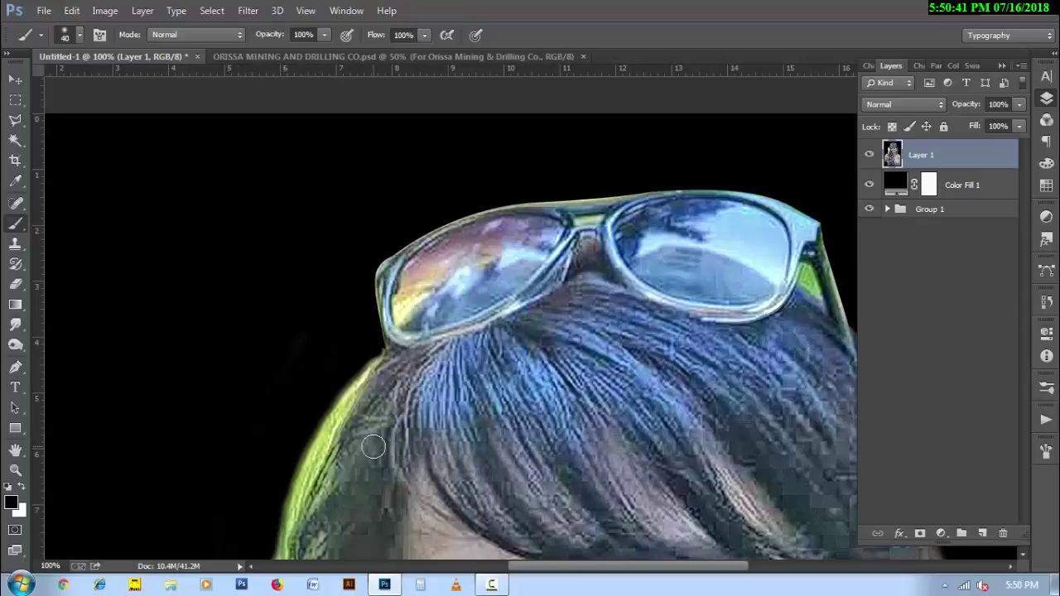
# - Paint black along the left edge of the hair down toward the shoulder
pyautogui.scroll(-8, 390, 383)
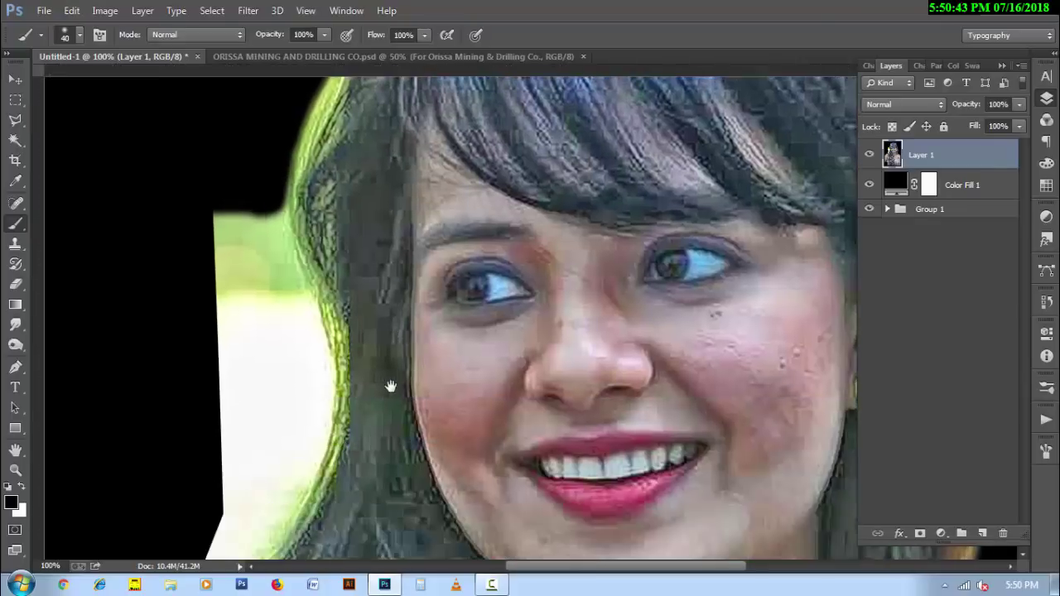
pyautogui.scroll(-2, 371, 372)
pyautogui.moveTo(280, 90); pyautogui.dragTo(317, 245)
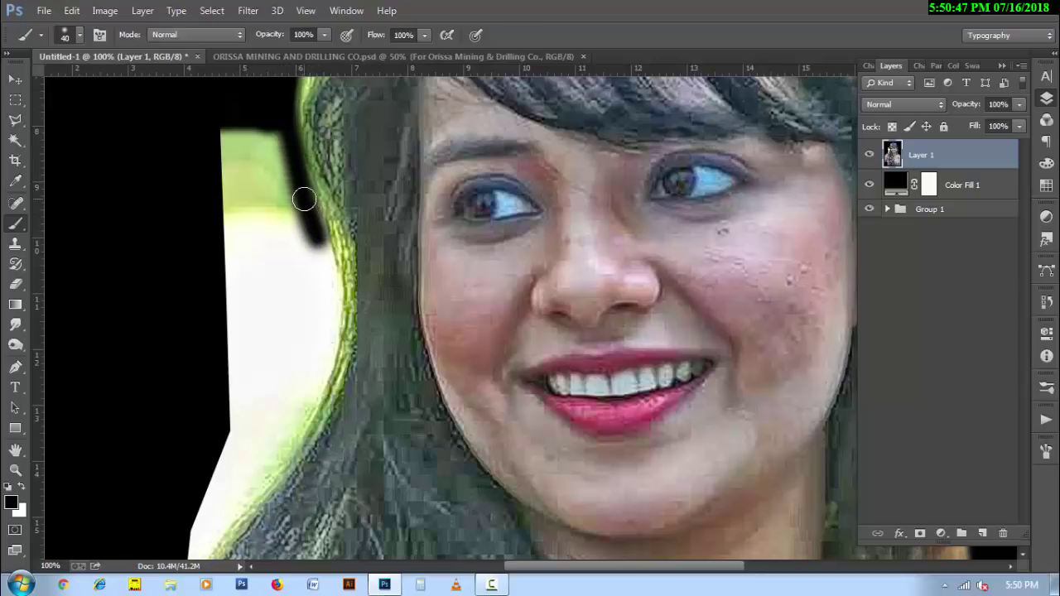
pyautogui.moveTo(303, 194)
pyautogui.mouseDown()
pyautogui.moveTo(327, 290)
pyautogui.moveTo(320, 362)
pyautogui.mouseUp()
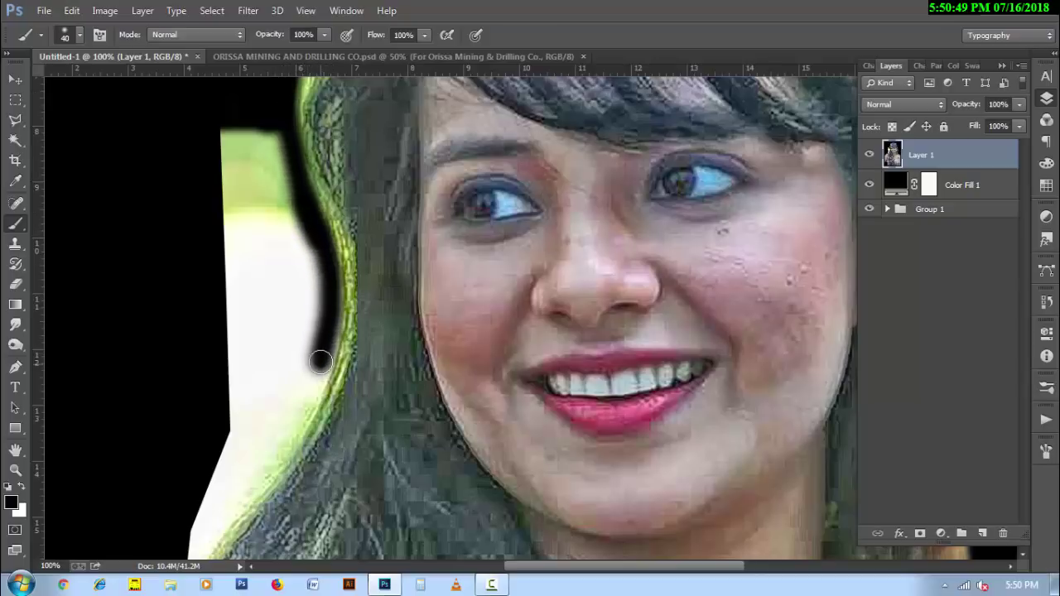
pyautogui.moveTo(319, 232)
pyautogui.mouseDown()
pyautogui.moveTo(327, 285)
pyautogui.moveTo(315, 377)
pyautogui.mouseUp()
pyautogui.moveTo(328, 262); pyautogui.dragTo(318, 401)
pyautogui.moveTo(332, 311); pyautogui.dragTo(303, 414)
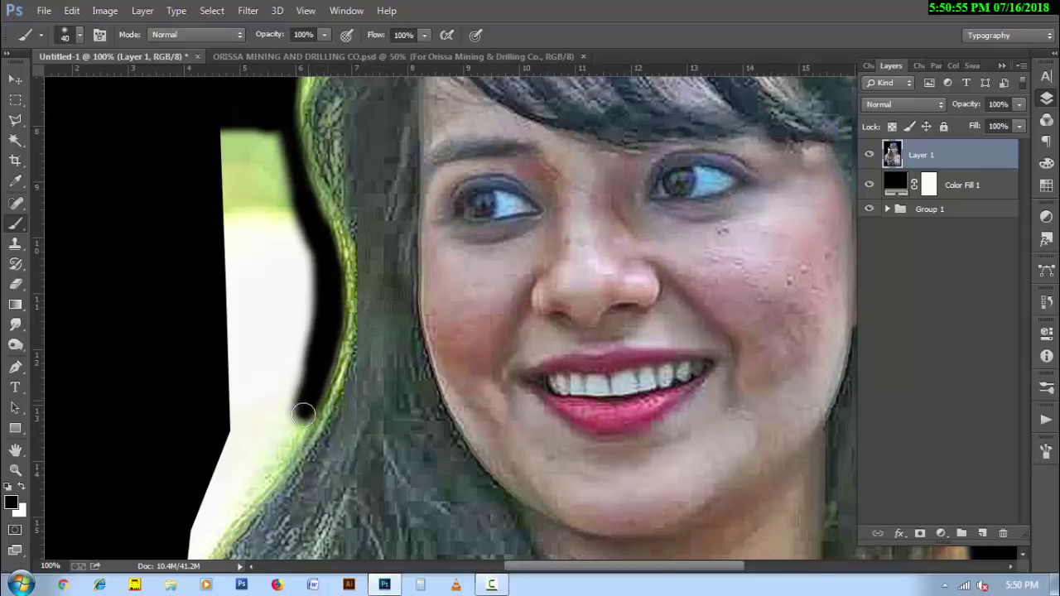
pyautogui.moveTo(298, 484); pyautogui.dragTo(417, 269)
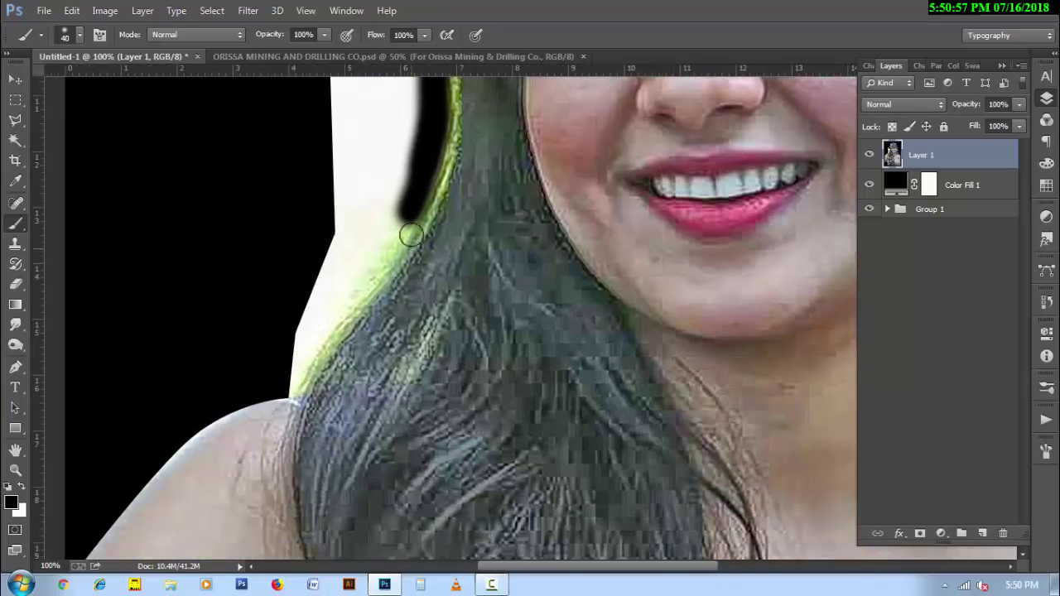
pyautogui.moveTo(412, 205)
pyautogui.mouseDown()
pyautogui.moveTo(383, 264)
pyautogui.moveTo(290, 381)
pyautogui.moveTo(409, 189)
pyautogui.moveTo(406, 218)
pyautogui.moveTo(380, 259)
pyautogui.moveTo(298, 359)
pyautogui.moveTo(412, 204)
pyautogui.moveTo(303, 355)
pyautogui.moveTo(287, 355)
pyautogui.mouseUp()
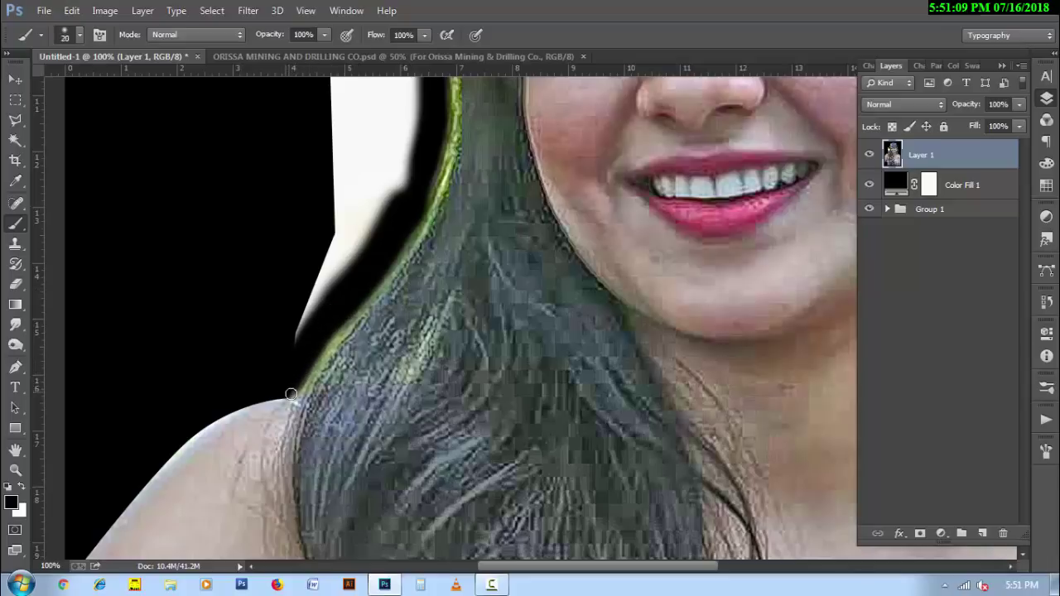
# - With a larger brush, black out the remaining white-green patch and streak, then fit the image on screen
pyautogui.press(']')
pyautogui.press(']')
pyautogui.press(']')
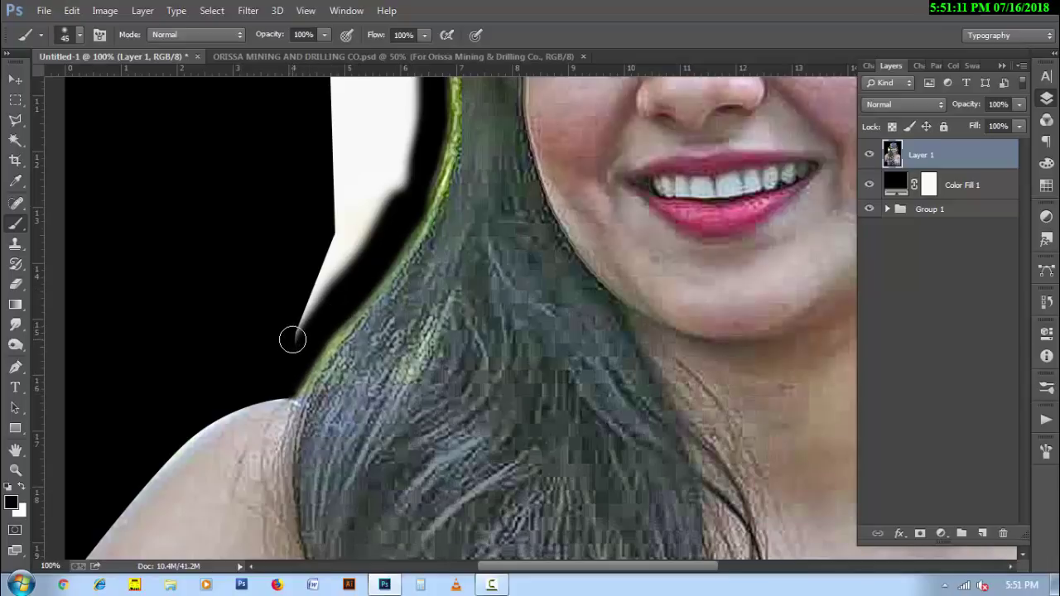
pyautogui.moveTo(303, 326)
pyautogui.mouseDown()
pyautogui.moveTo(386, 202)
pyautogui.moveTo(405, 118)
pyautogui.moveTo(298, 301)
pyautogui.moveTo(331, 204)
pyautogui.moveTo(348, 206)
pyautogui.moveTo(370, 111)
pyautogui.mouseUp()
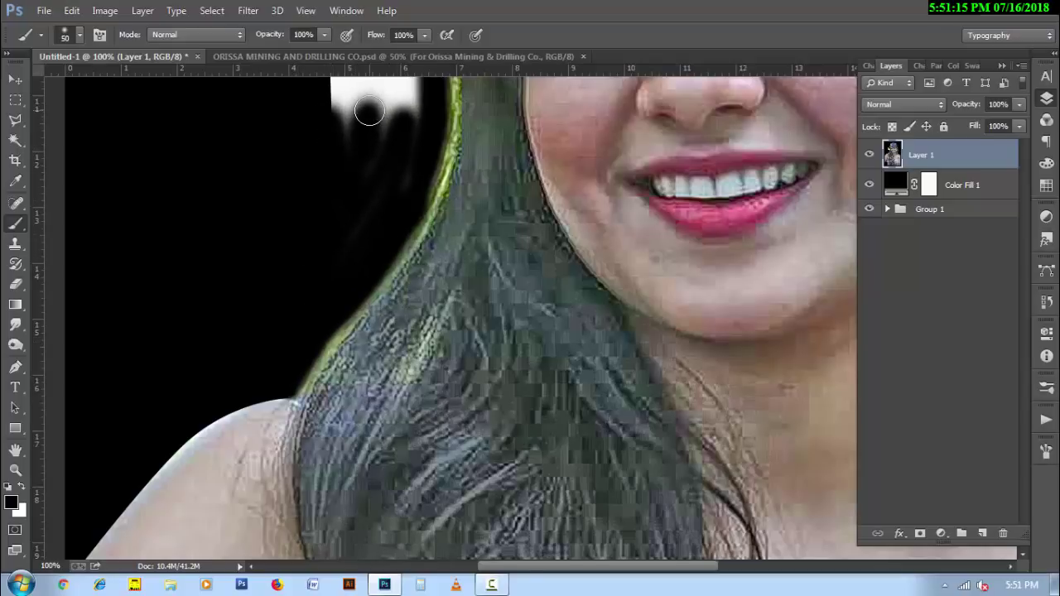
pyautogui.moveTo(393, 349); pyautogui.dragTo(392, 405)
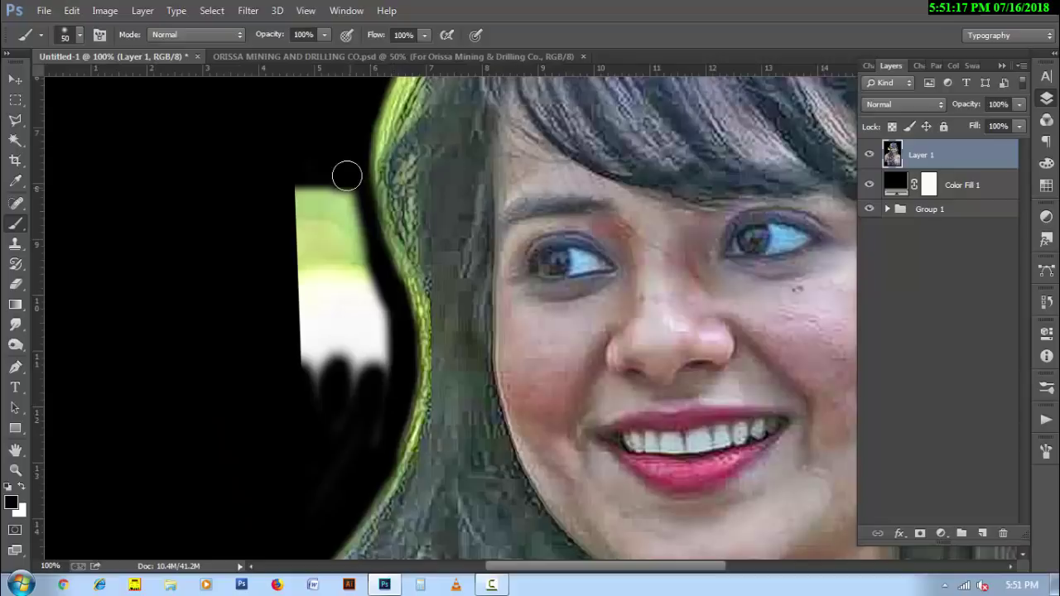
pyautogui.moveTo(347, 175)
pyautogui.mouseDown()
pyautogui.moveTo(383, 350)
pyautogui.moveTo(359, 443)
pyautogui.mouseUp()
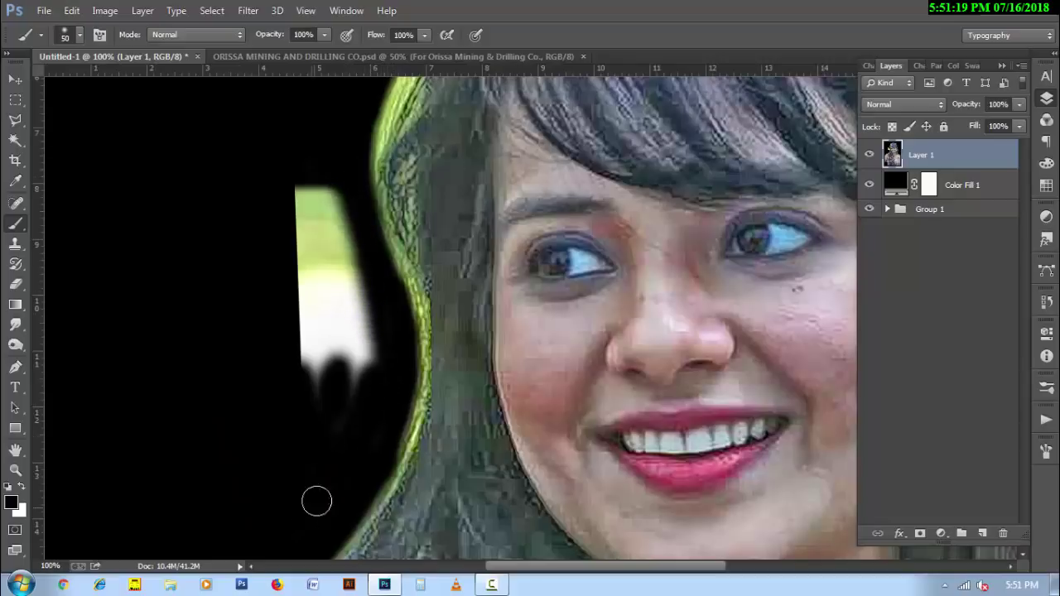
pyautogui.moveTo(356, 393); pyautogui.dragTo(330, 170)
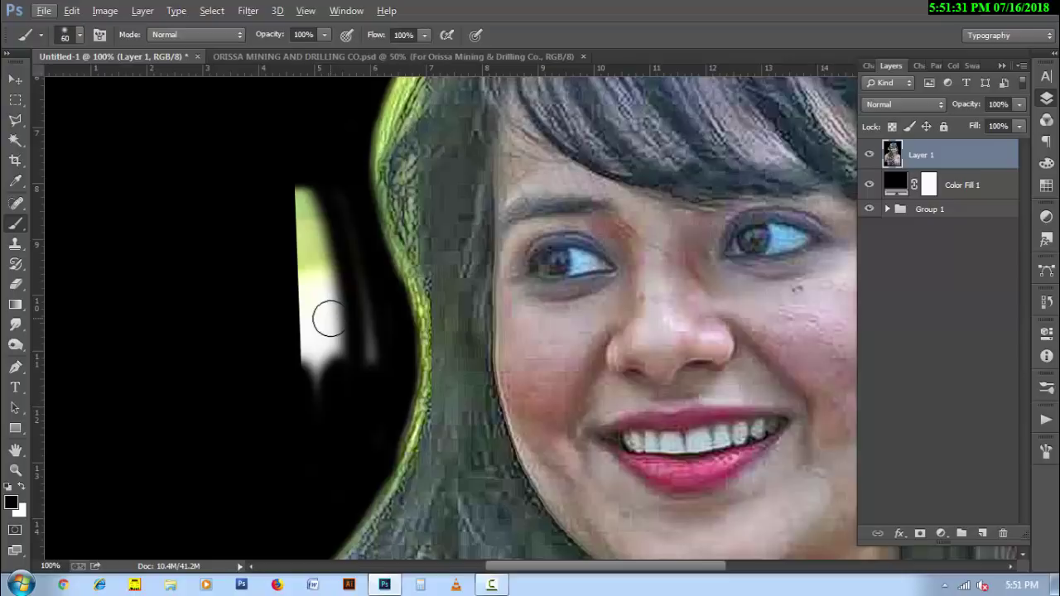
pyautogui.press(']')
pyautogui.press(']')
pyautogui.moveTo(291, 177)
pyautogui.mouseDown()
pyautogui.moveTo(317, 371)
pyautogui.moveTo(323, 277)
pyautogui.moveTo(367, 385)
pyautogui.mouseUp()
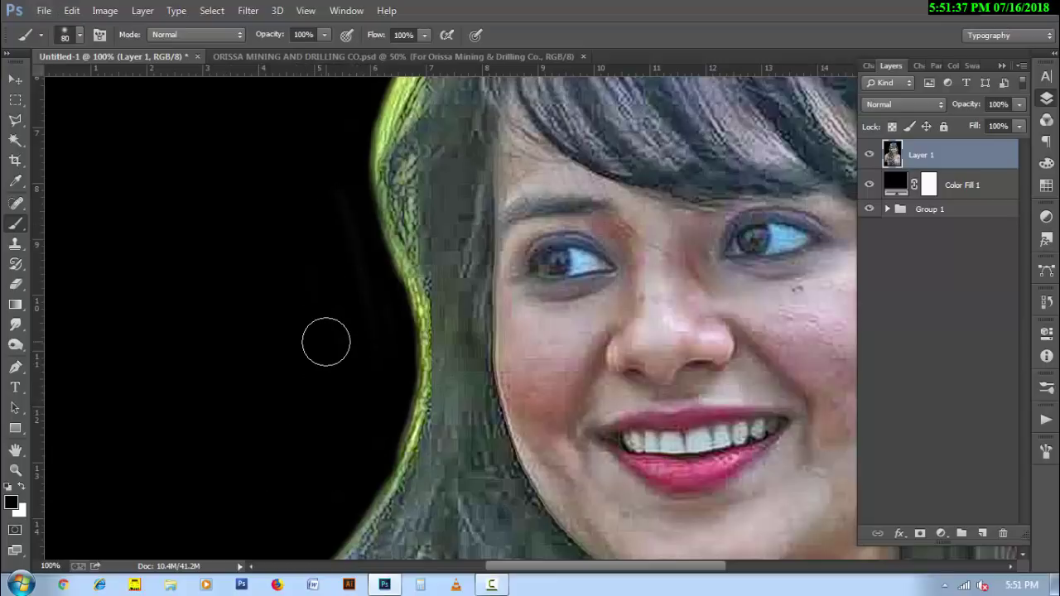
pyautogui.hotkey('ctrl', '0')
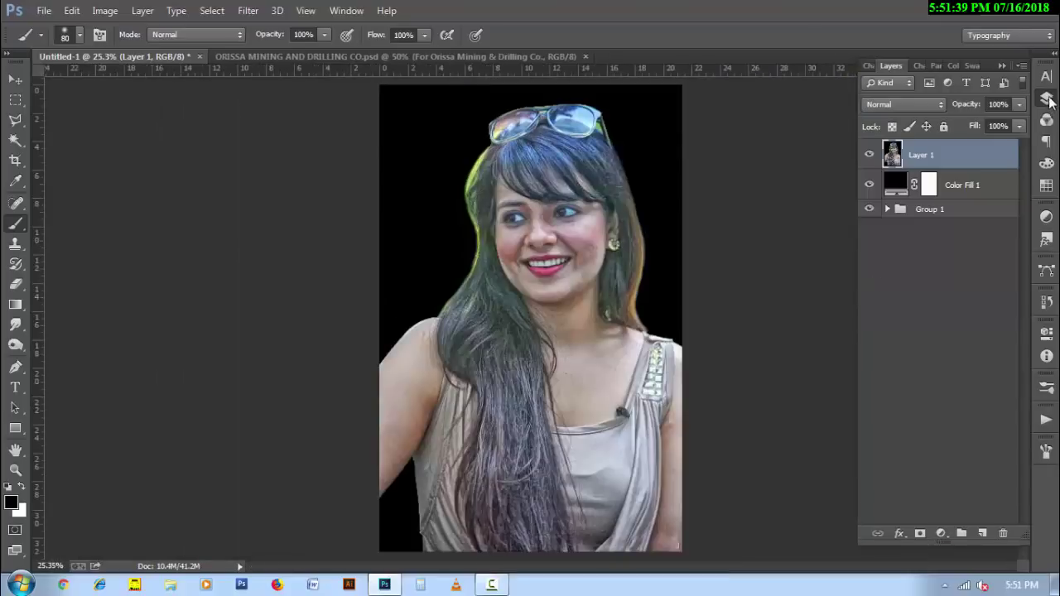
# - Duplicate Layer 1 into Group 1 as a backup and hide the group
pyautogui.click(1047, 98)
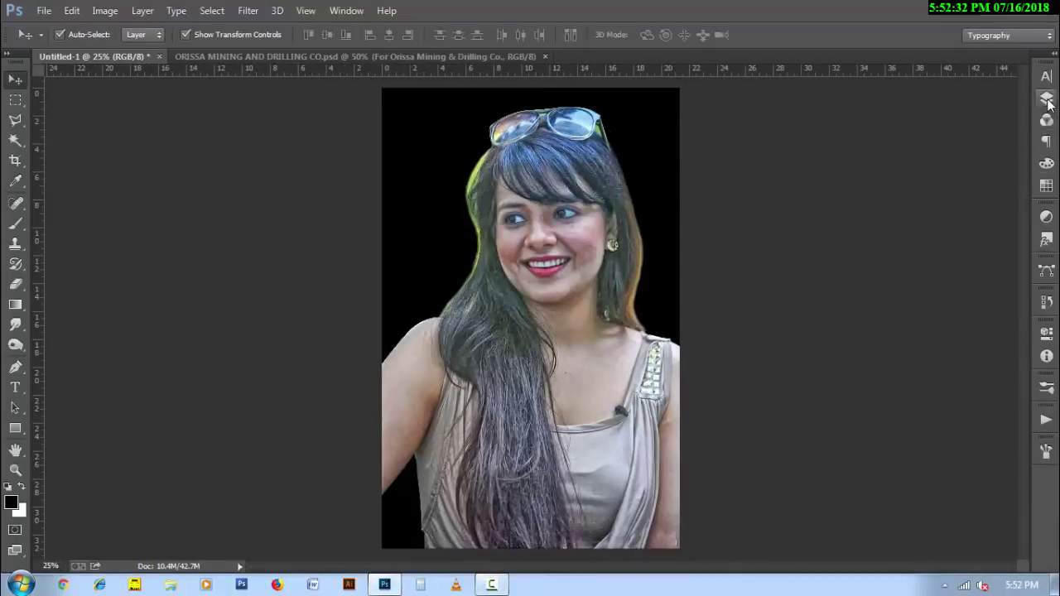
pyautogui.click(1046, 99)
pyautogui.click(966, 164)
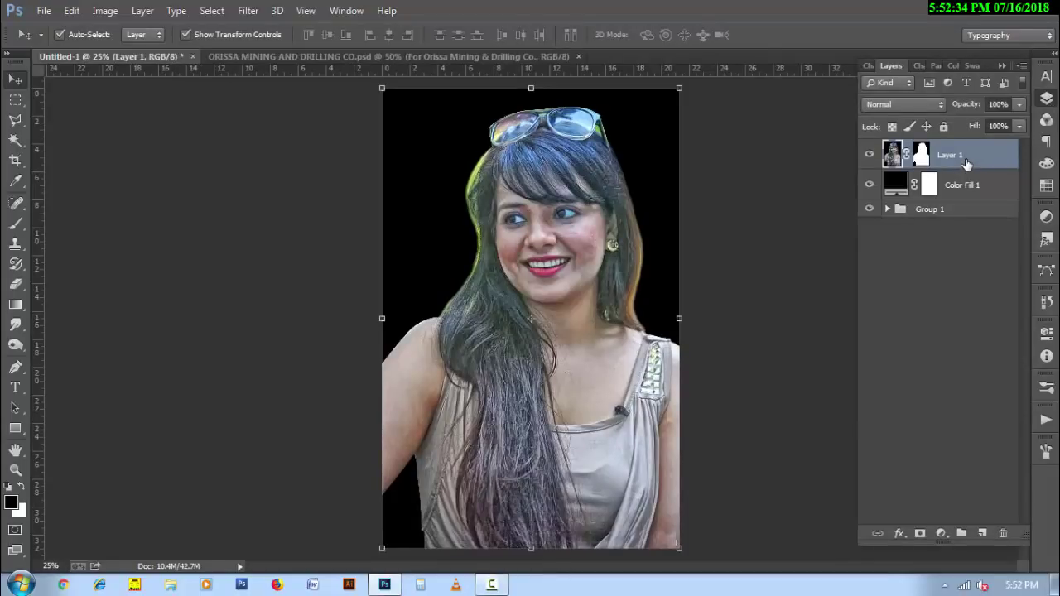
pyautogui.hotkey('ctrl', 'j')
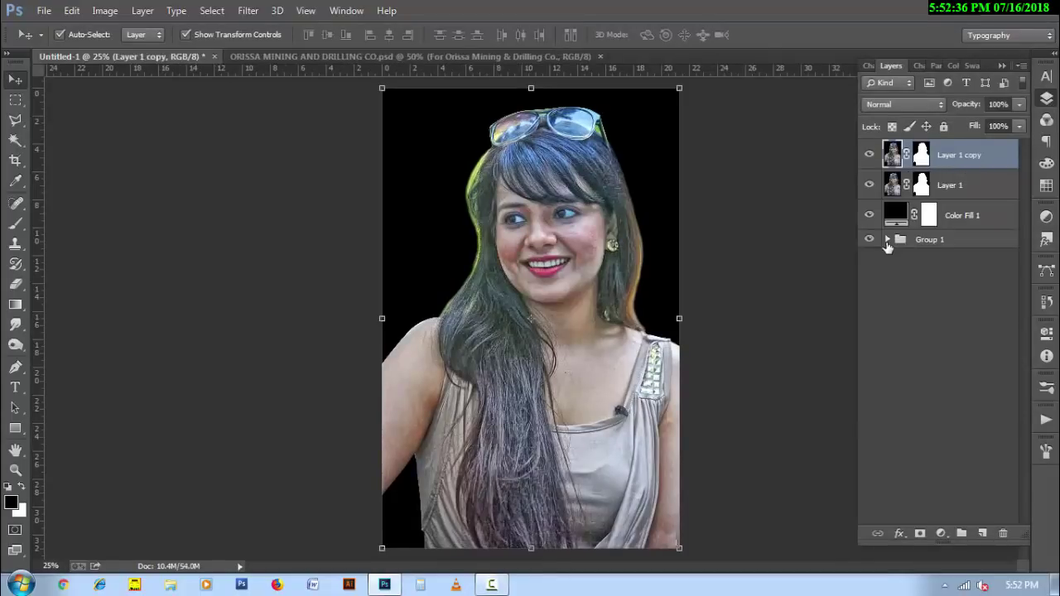
pyautogui.click(887, 239)
pyautogui.hotkey('ctrl', '[')
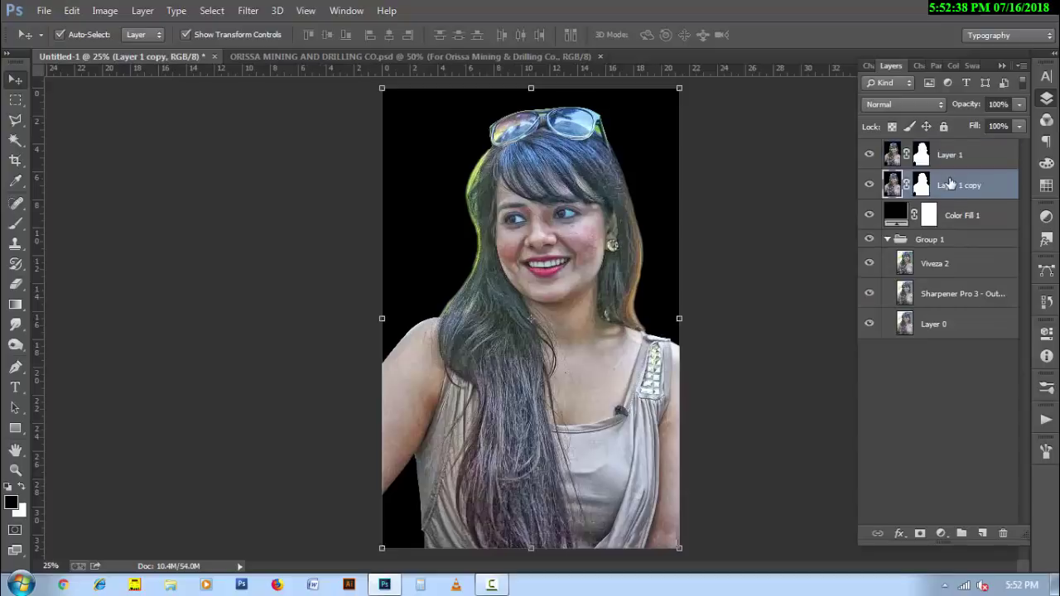
pyautogui.hotkey('ctrl', '[')
pyautogui.hotkey('ctrl', '[')
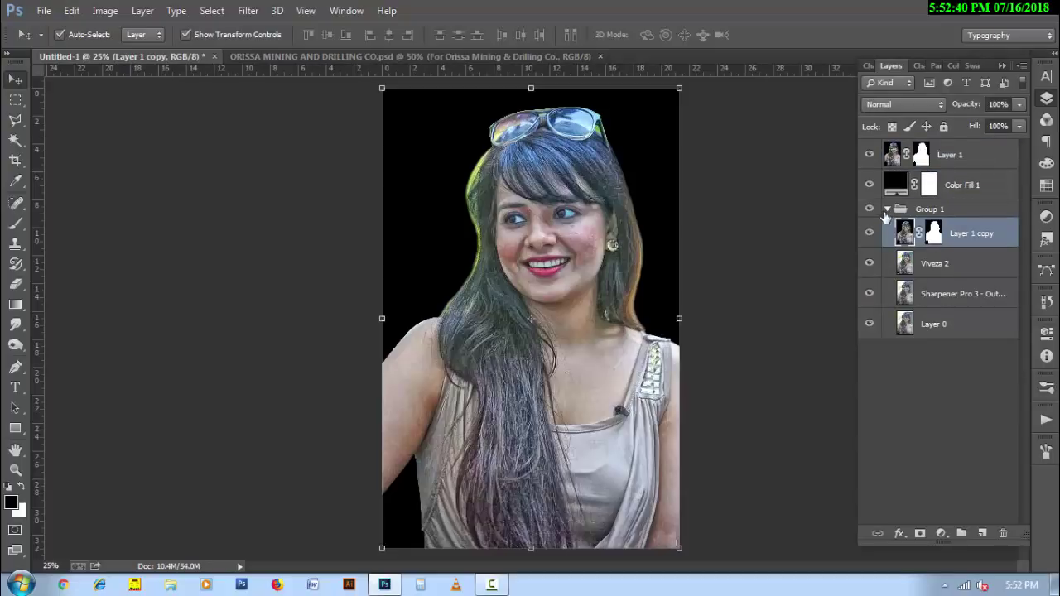
pyautogui.click(887, 209)
pyautogui.click(868, 209)
# - Apply Layer 1's mask and add an empty Layer 2 above Color Fill 1
pyautogui.click(922, 157)
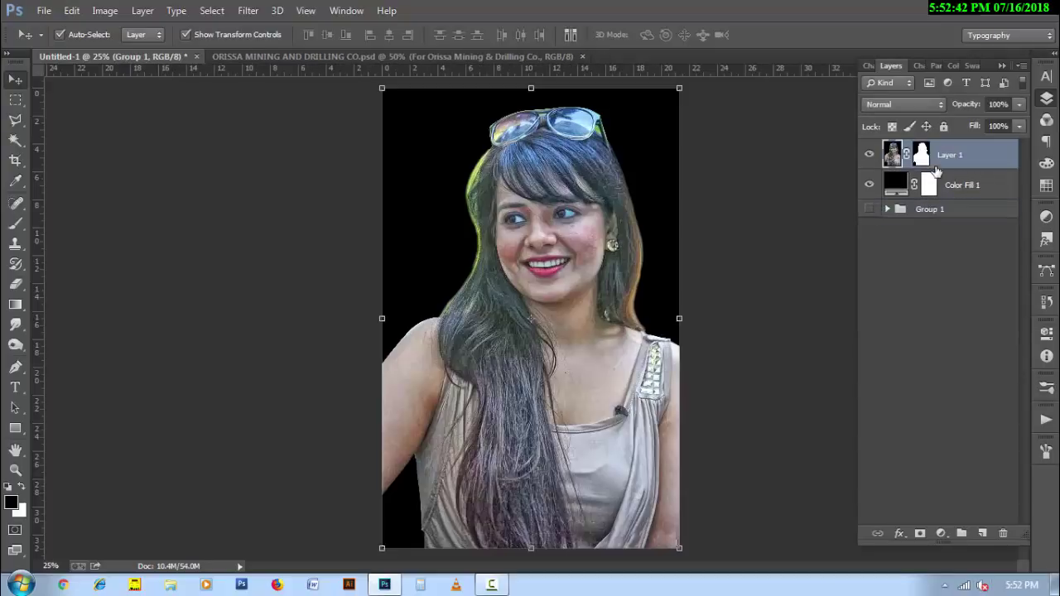
pyautogui.rightClick(922, 159)
pyautogui.click(919, 210)
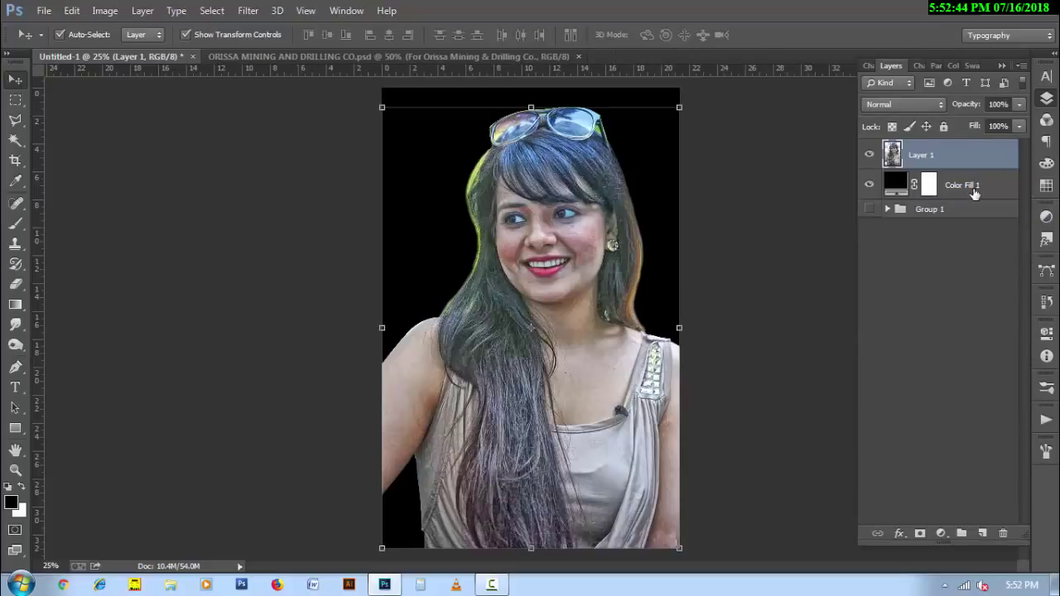
pyautogui.click(966, 186)
pyautogui.click(981, 534)
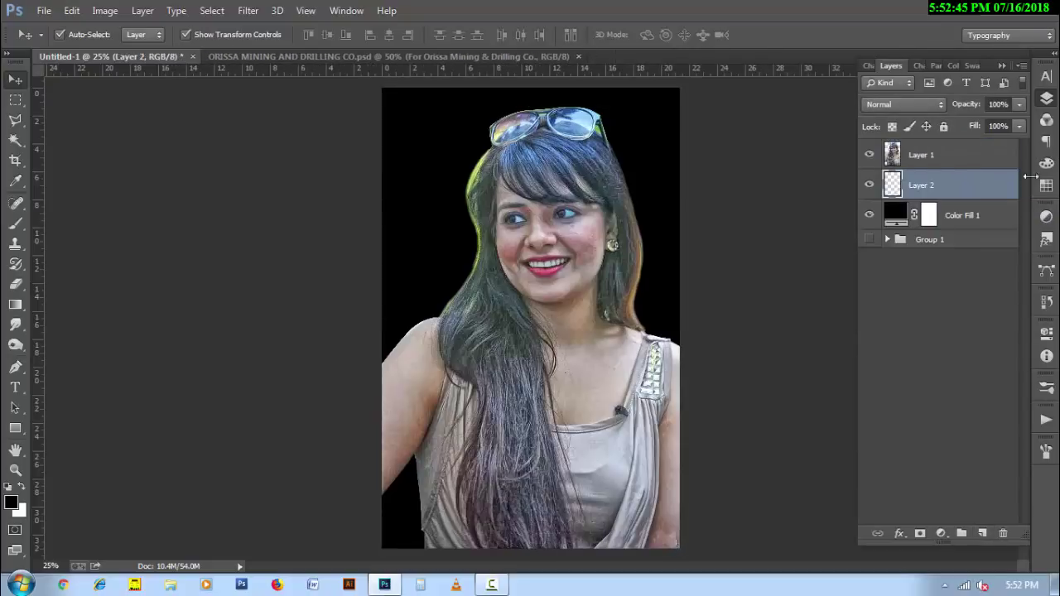
pyautogui.click(1046, 98)
# - Set up the 3500 px cloud brush, reduced to 1200 px, with Shape Dynamics enabled
pyautogui.click(15, 223)
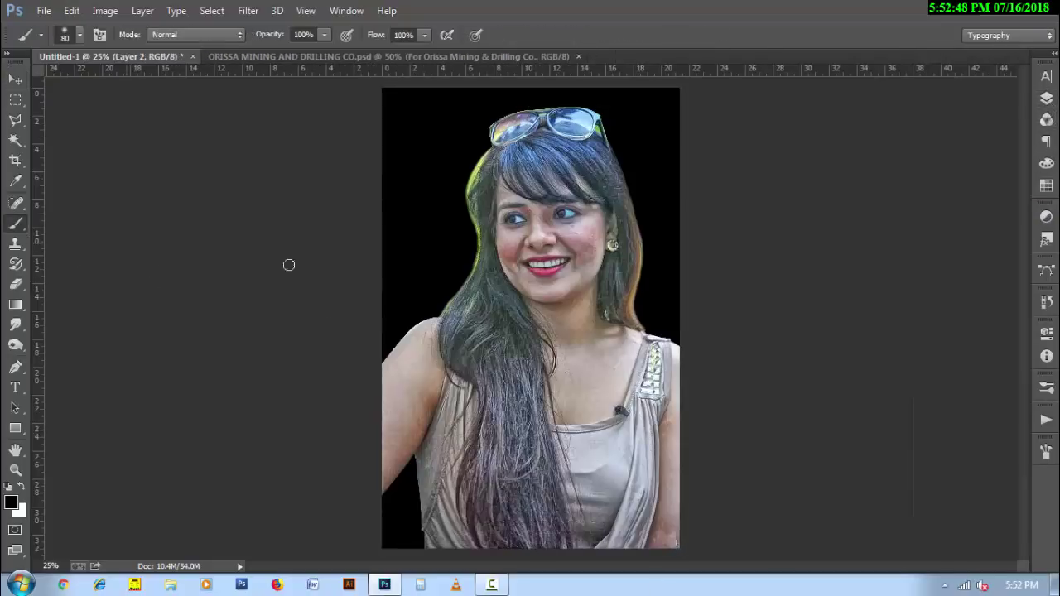
pyautogui.rightClick(447, 250)
pyautogui.moveTo(1009, 309); pyautogui.dragTo(1006, 414)
pyautogui.click(833, 323)
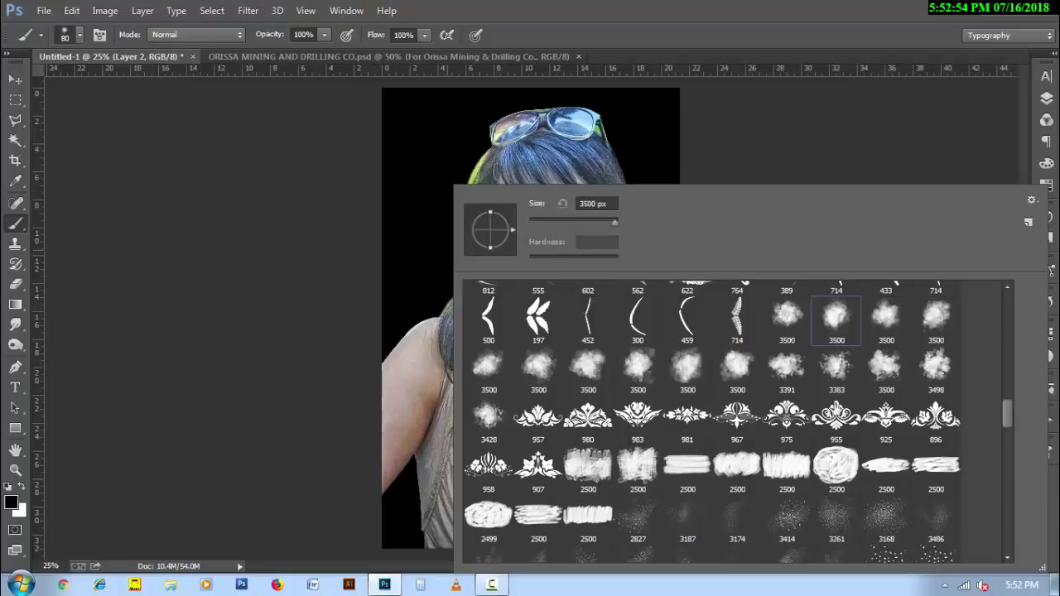
pyautogui.click(603, 44)
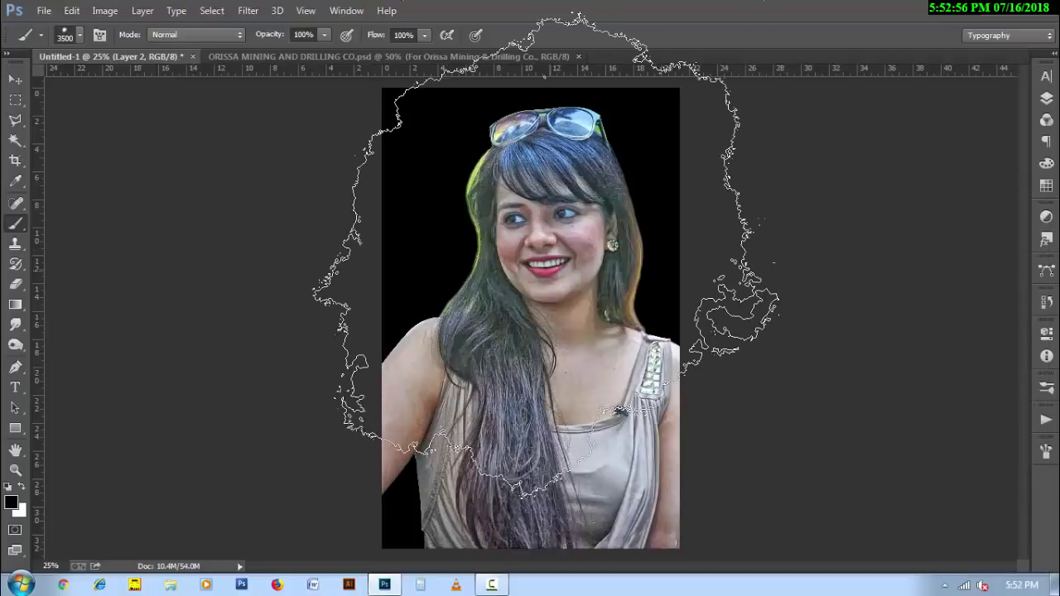
pyautogui.press('[')
pyautogui.press('[')
pyautogui.press('[')
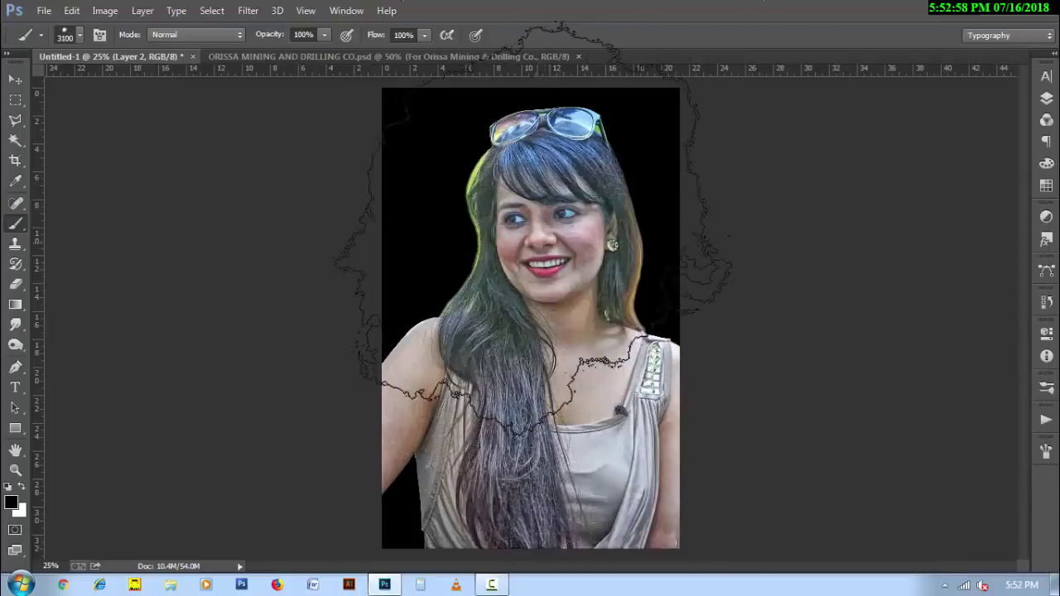
pyautogui.press('[')
pyautogui.press('[')
pyautogui.press('[')
pyautogui.press('[')
pyautogui.press('[')
pyautogui.press('[')
pyautogui.press('[')
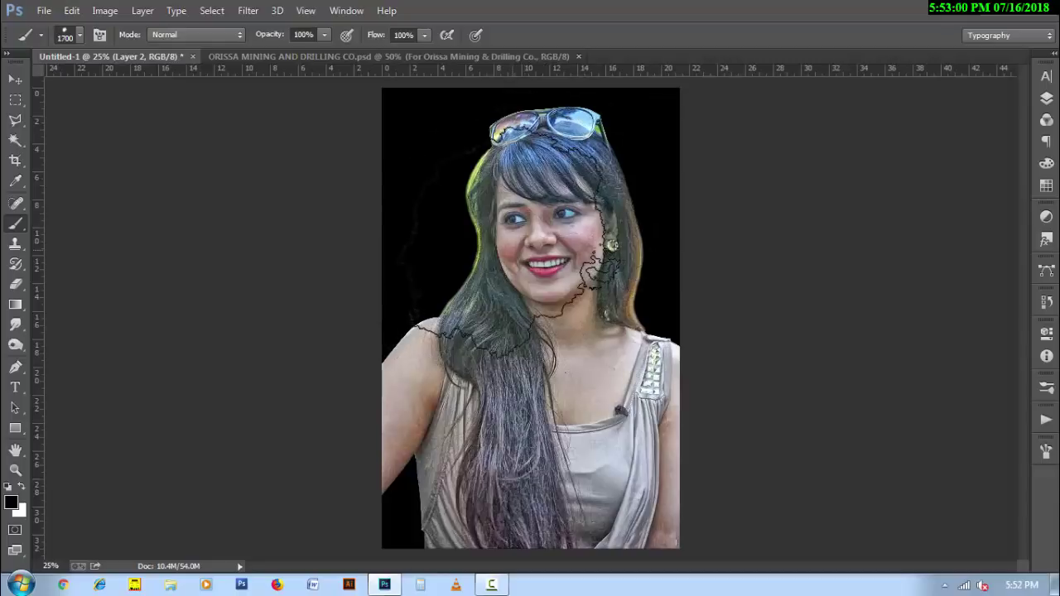
pyautogui.press('[')
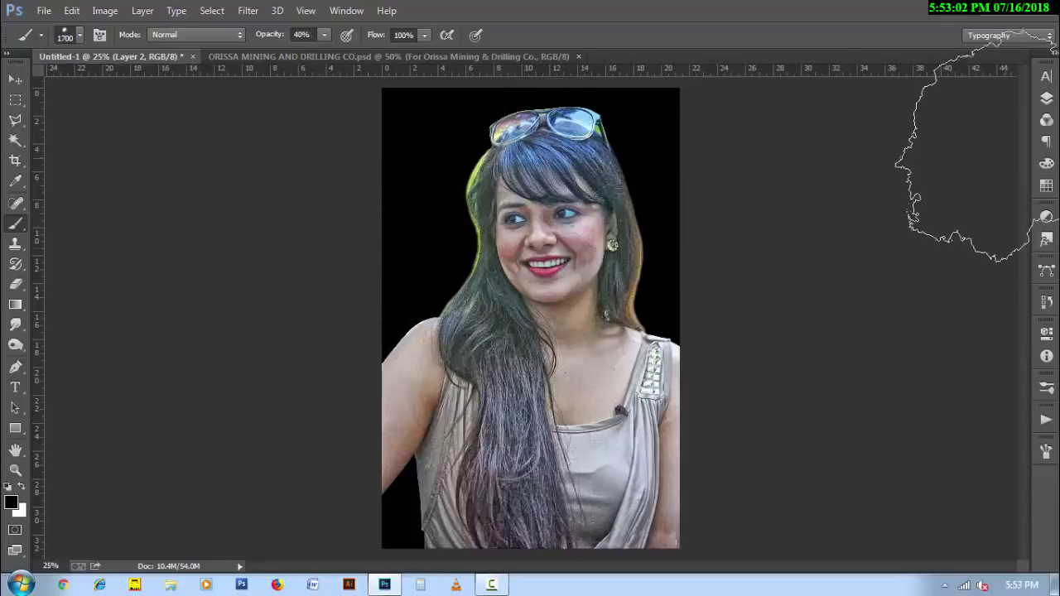
pyautogui.click(1045, 187)
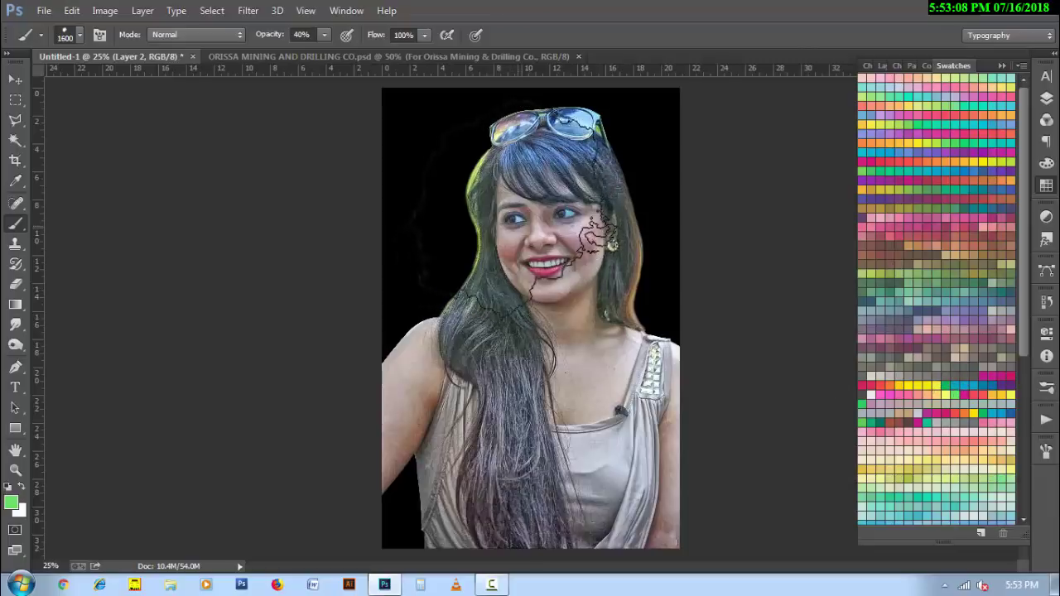
pyautogui.press('[')
pyautogui.press('[')
pyautogui.press('[')
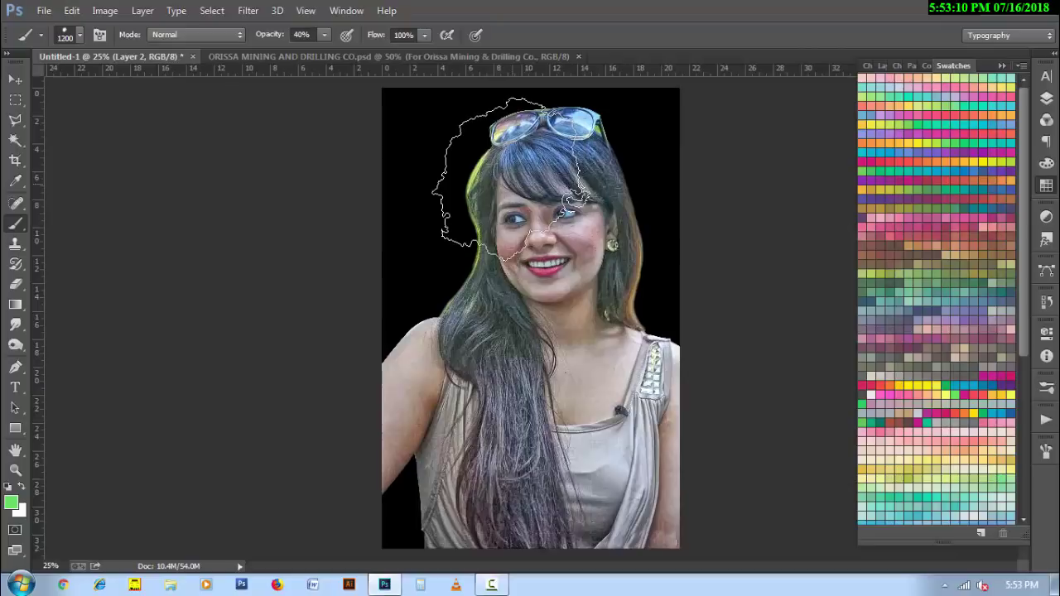
pyautogui.click(1046, 450)
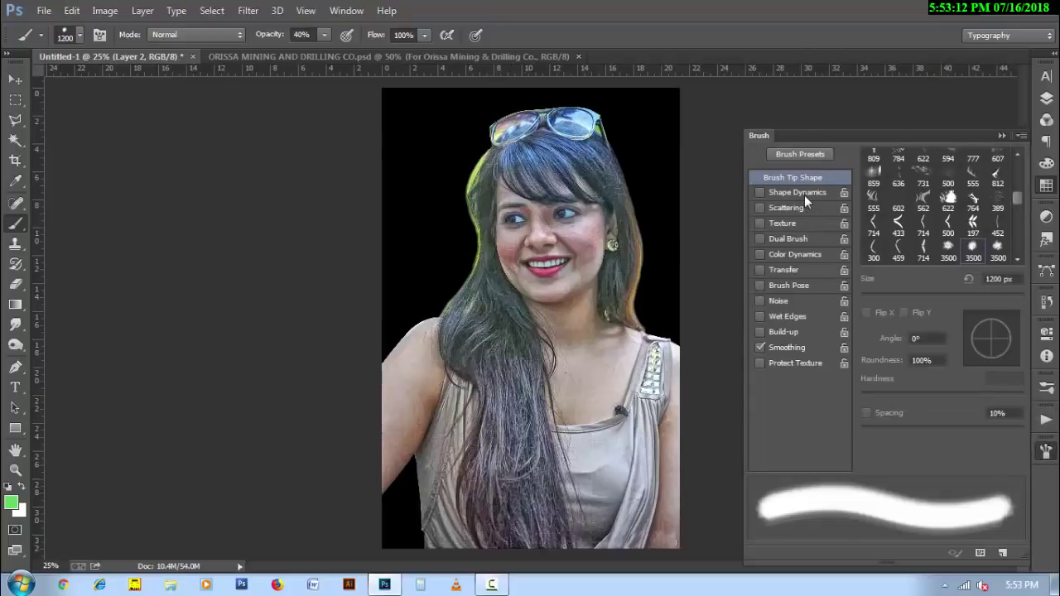
pyautogui.click(804, 194)
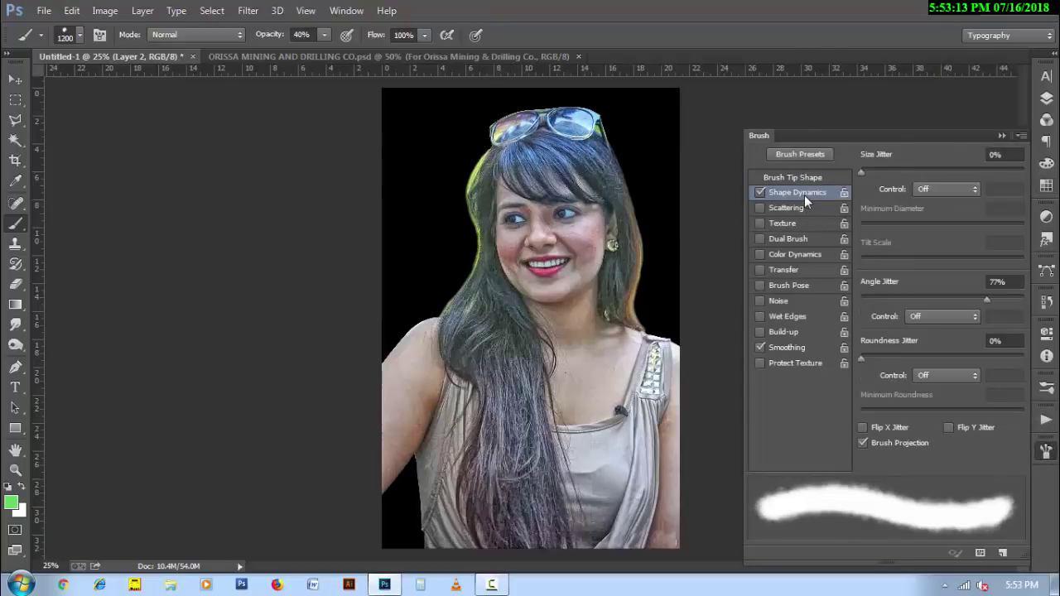
pyautogui.click(1046, 452)
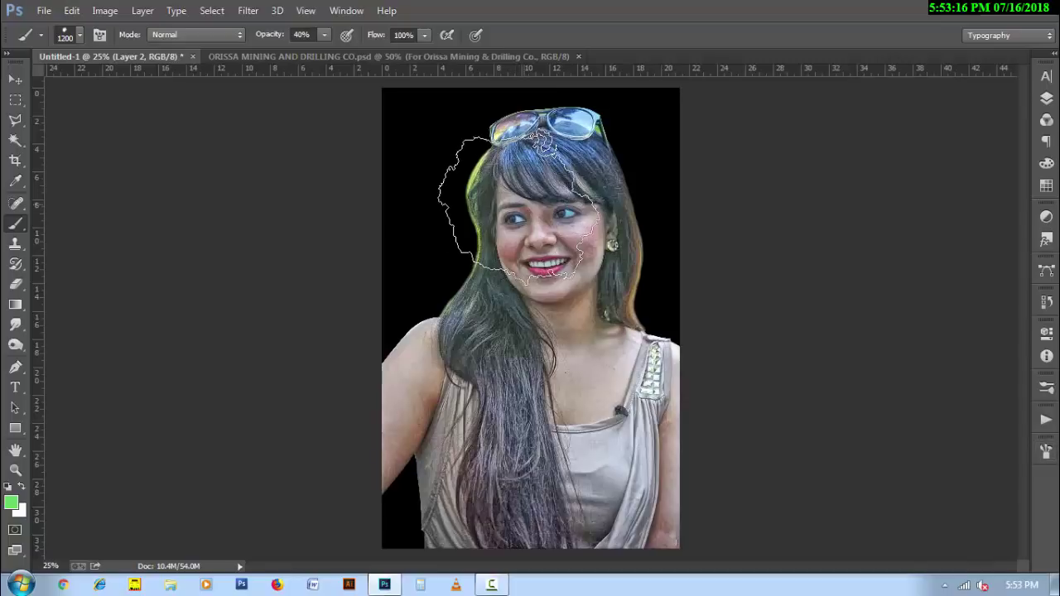
# - Paint soft green glows left of and above the hair, then tan glows to its right
pyautogui.click(464, 198)
pyautogui.click(481, 207)
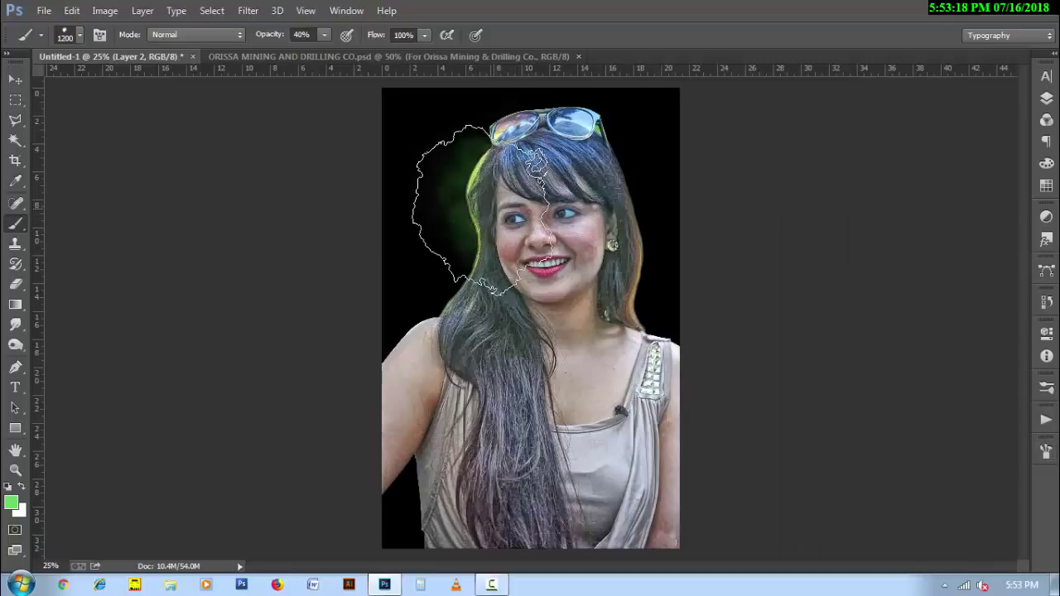
pyautogui.click(478, 209)
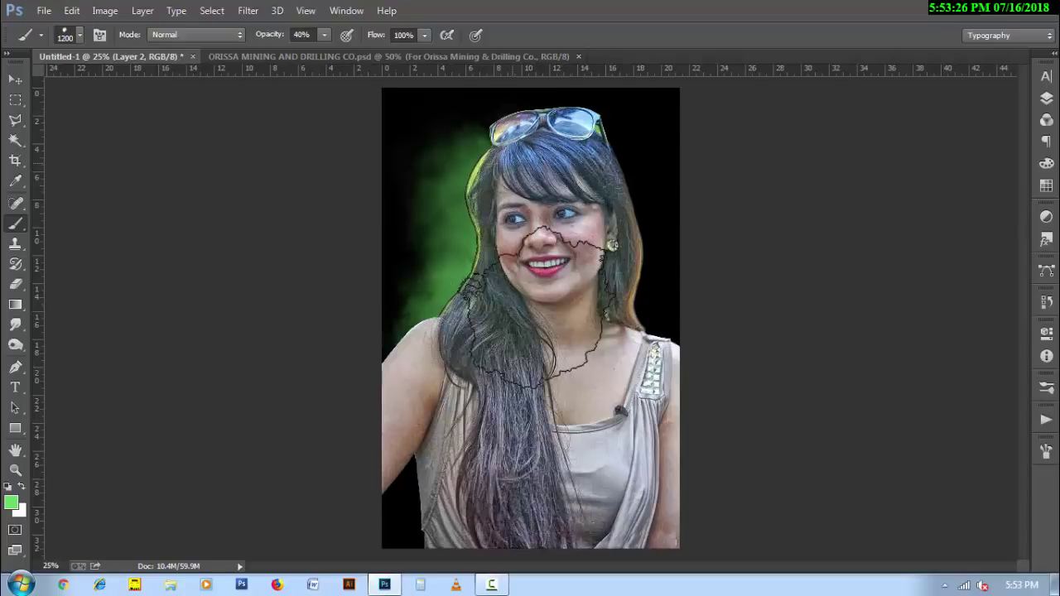
pyautogui.click(538, 303)
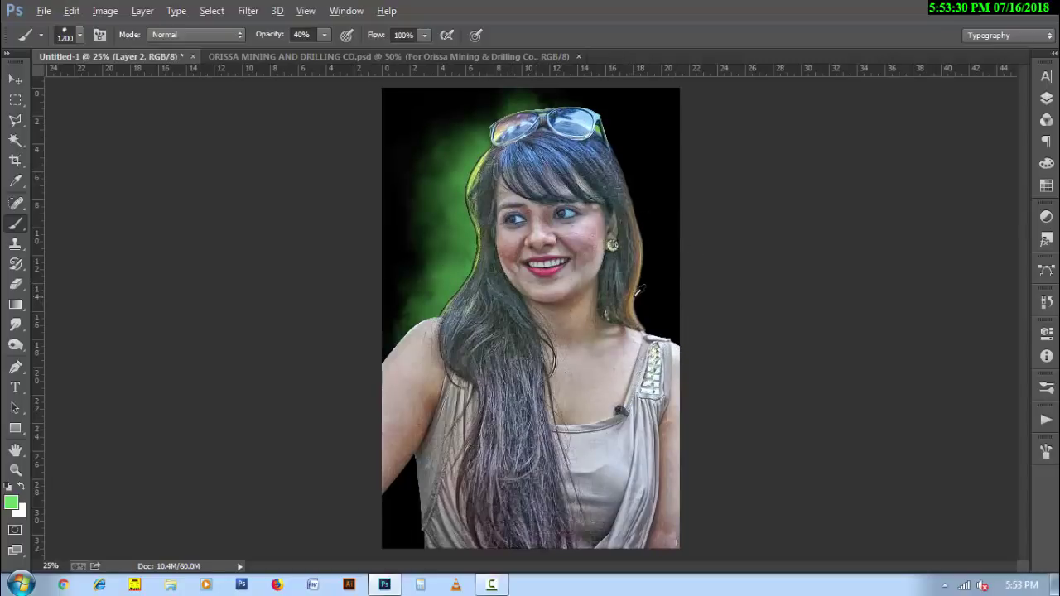
pyautogui.keyDown('alt'); pyautogui.click(637, 290); pyautogui.keyUp('alt')
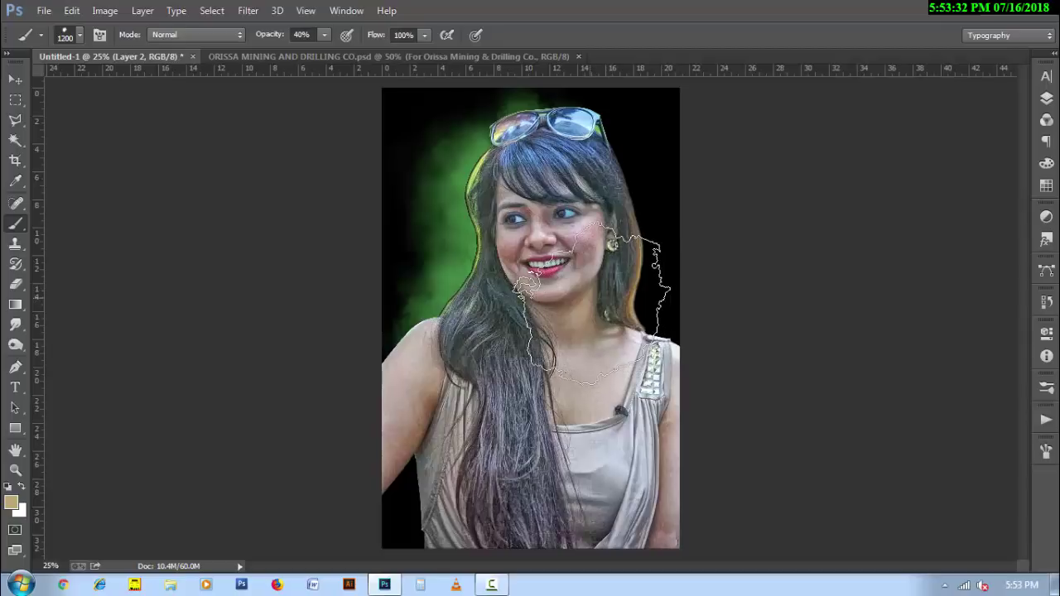
pyautogui.click(592, 302)
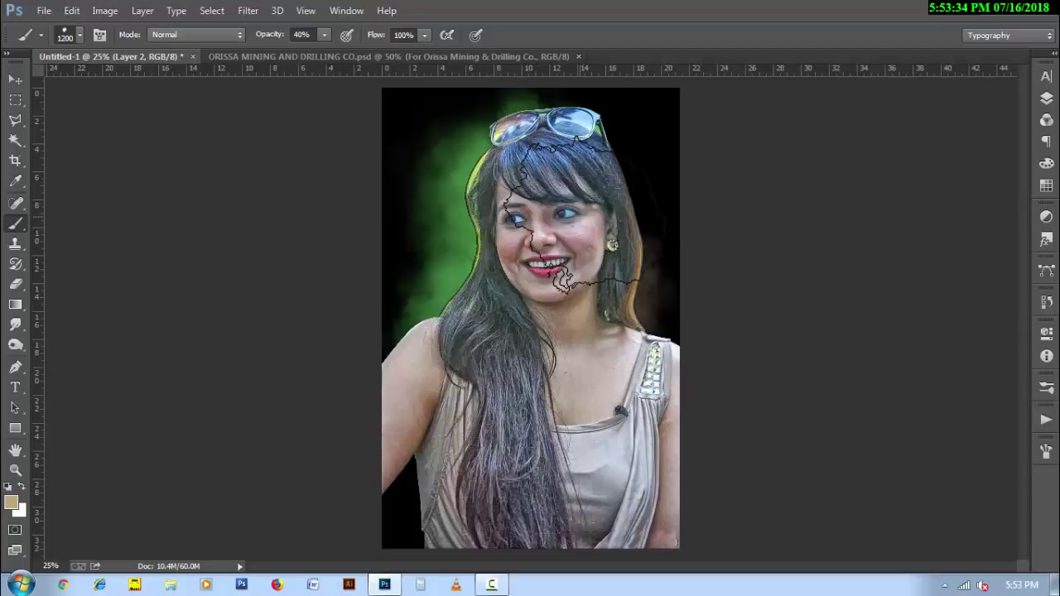
pyautogui.click(578, 168)
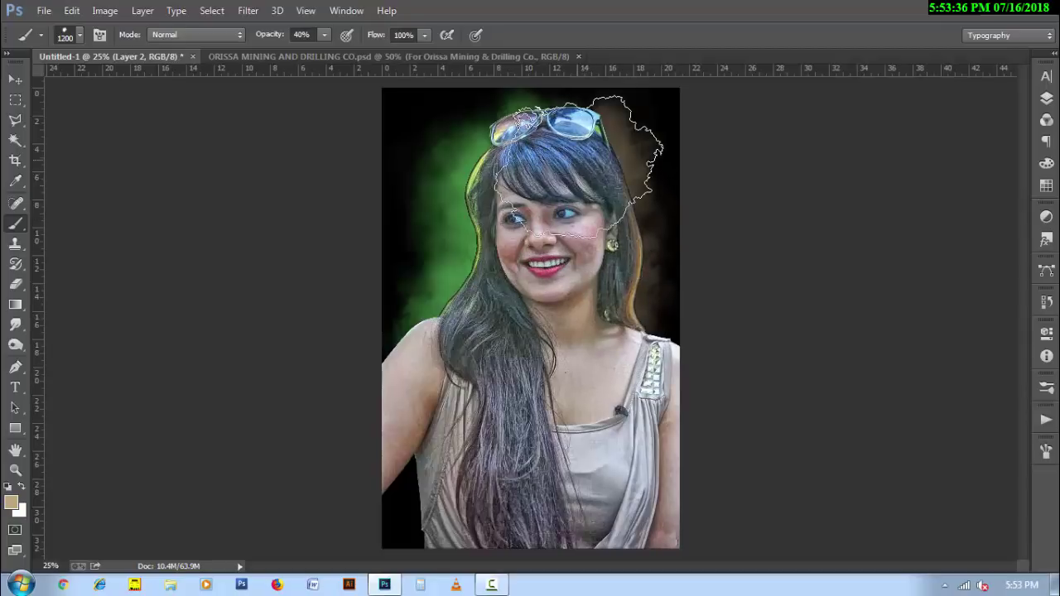
pyautogui.click(540, 335)
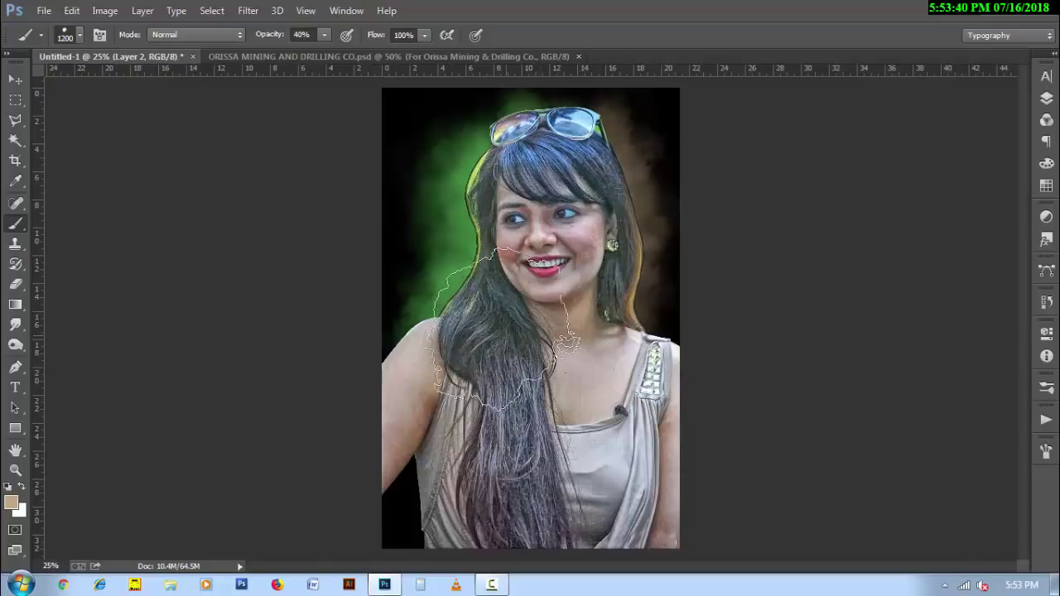
pyautogui.hotkey('ctrl', 'shift', 'd')
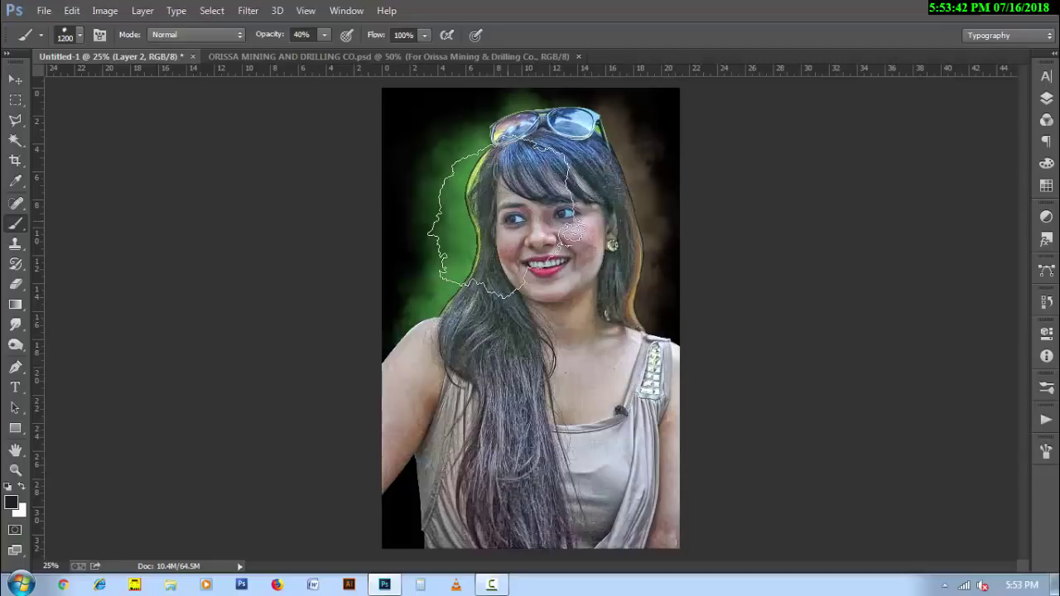
# - Resize the cloud brush to about 600 px and set 60% opacity
pyautogui.press('[')
pyautogui.press('[')
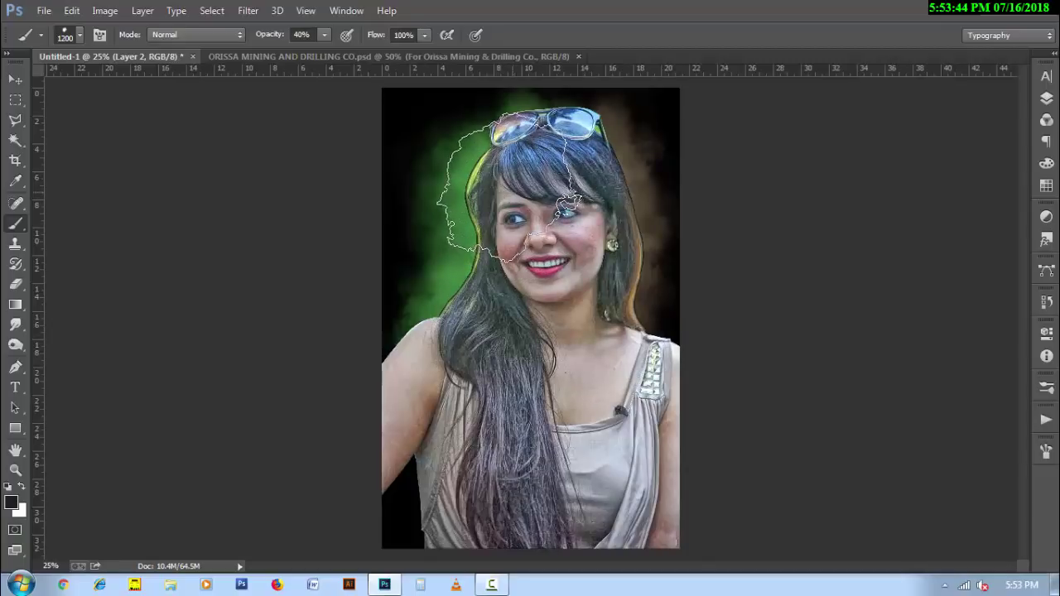
pyautogui.press('[')
pyautogui.press('[')
pyautogui.press('[')
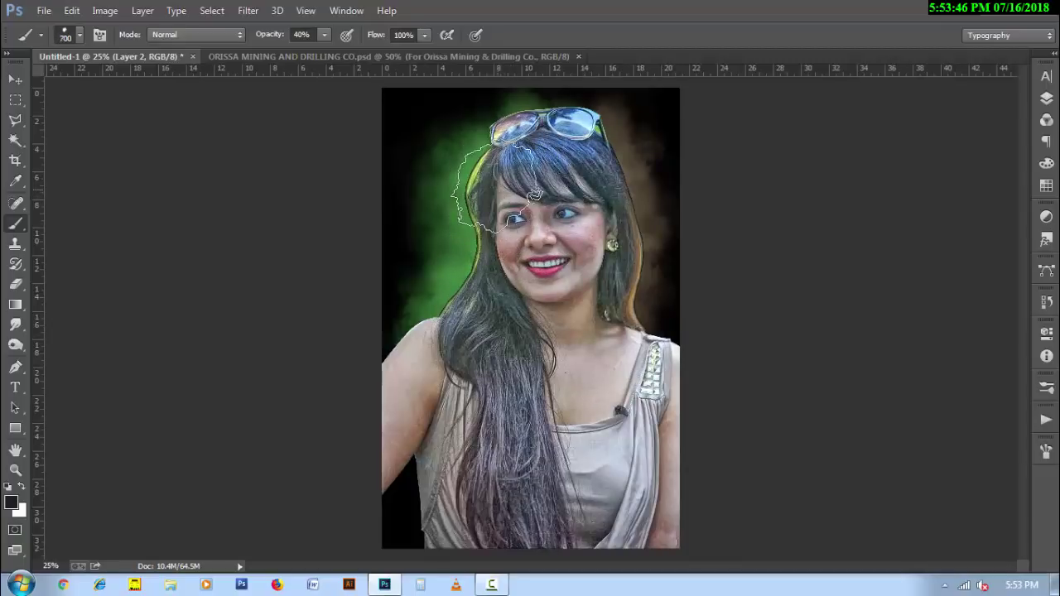
pyautogui.press('[')
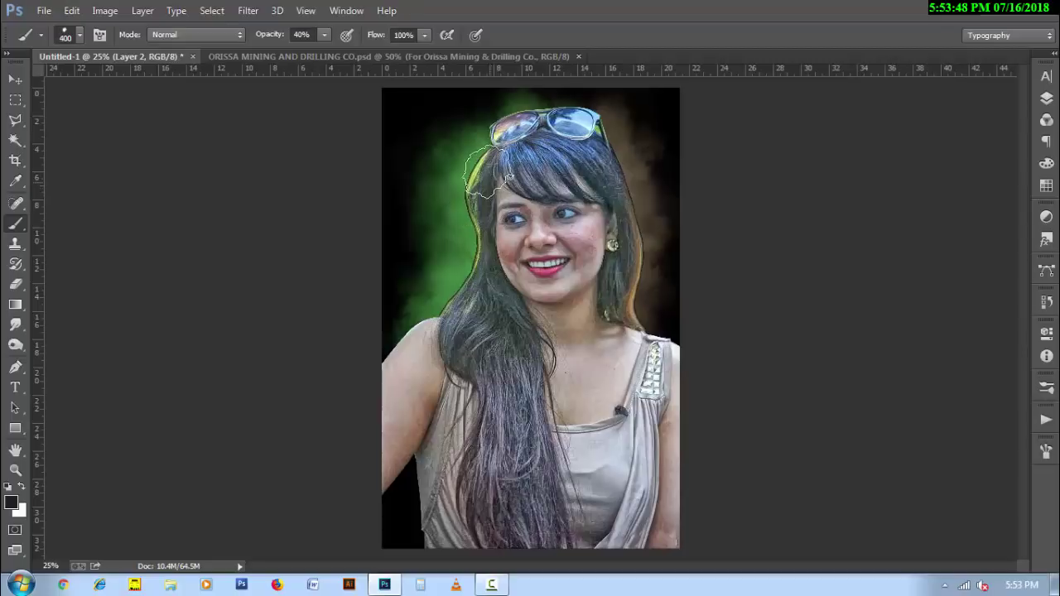
pyautogui.press('6')
pyautogui.press(']')
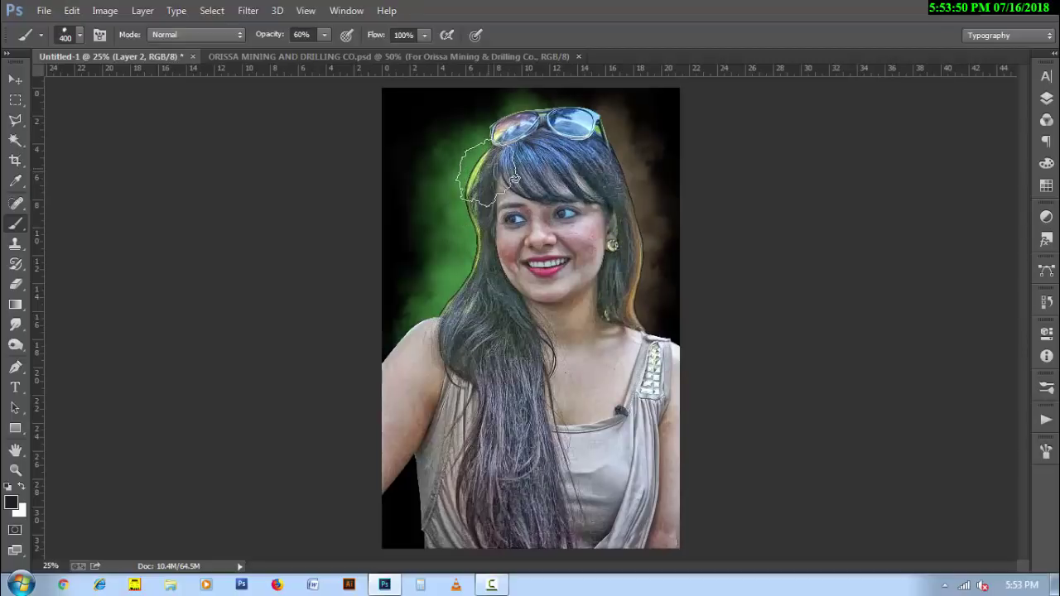
pyautogui.press(']')
# - Paint black over the green glow along the hair's left and upper-left edge
pyautogui.moveTo(524, 186); pyautogui.dragTo(466, 265)
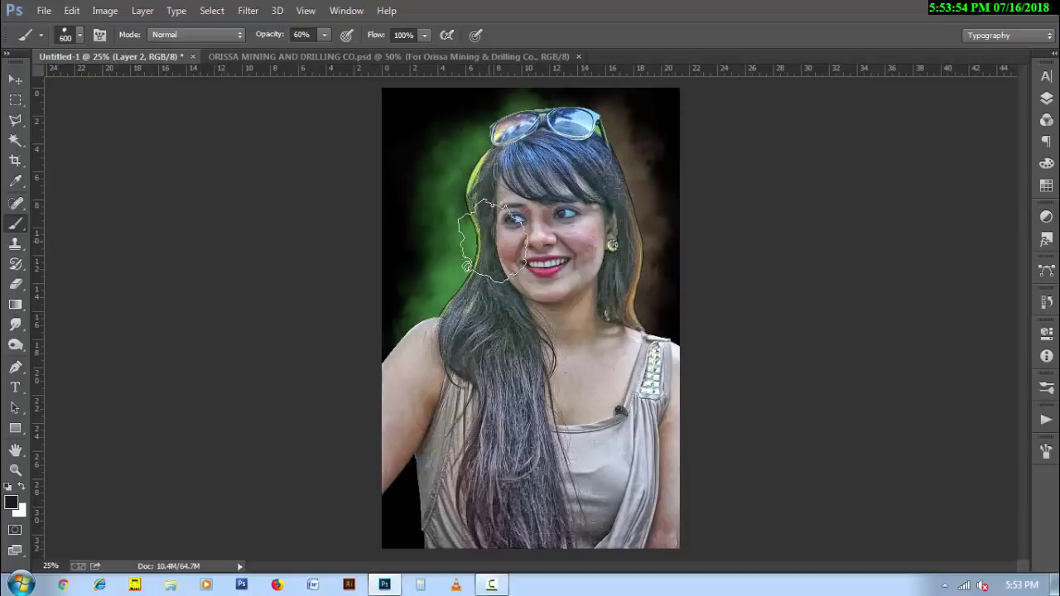
pyautogui.moveTo(466, 265)
pyautogui.mouseDown()
pyautogui.moveTo(460, 197)
pyautogui.moveTo(469, 317)
pyautogui.moveTo(431, 430)
pyautogui.moveTo(461, 294)
pyautogui.mouseUp()
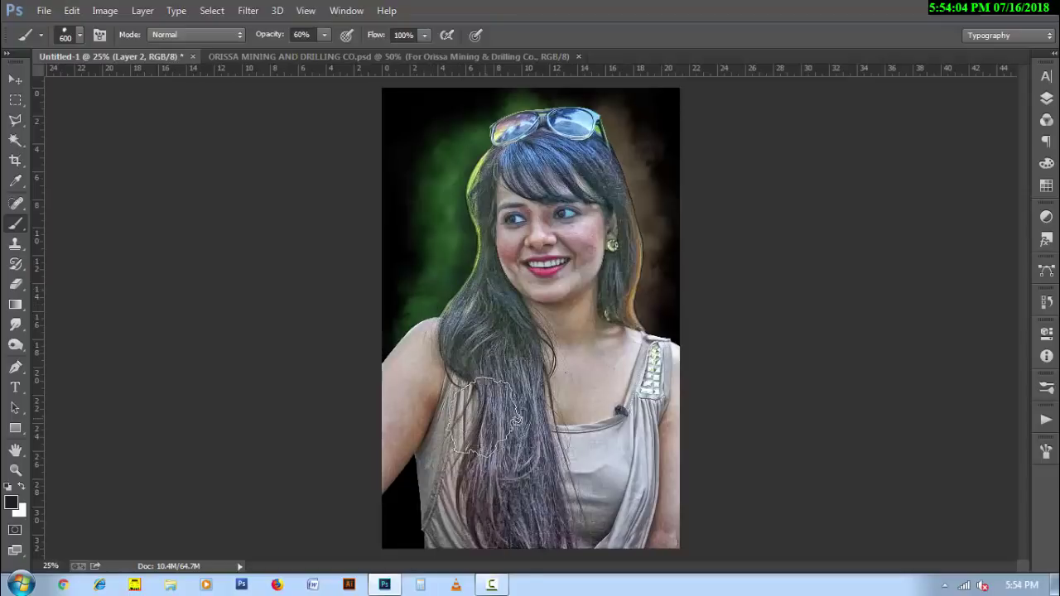
pyautogui.moveTo(464, 265); pyautogui.dragTo(472, 236)
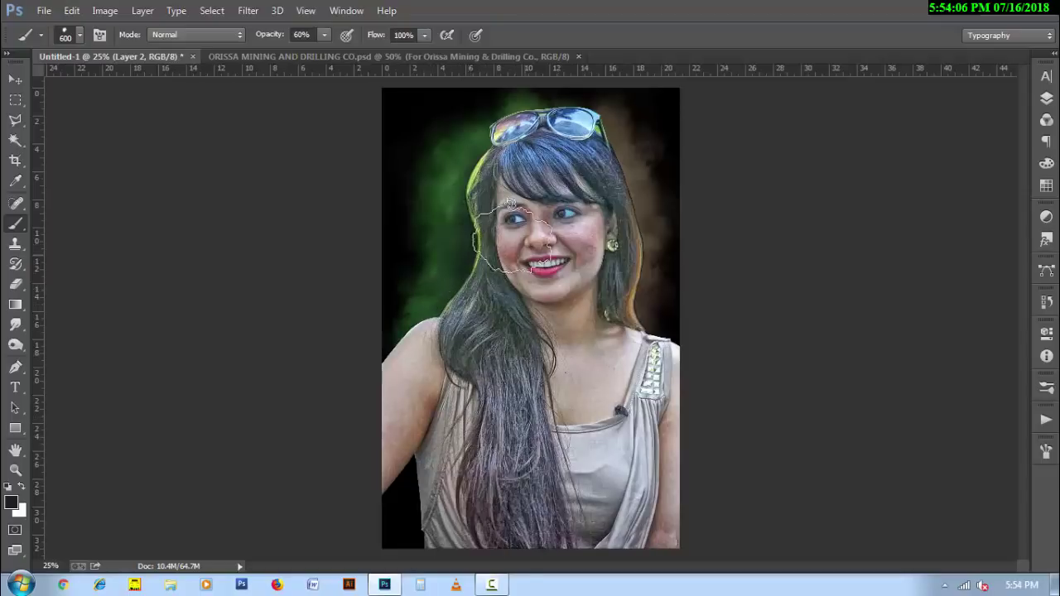
pyautogui.moveTo(514, 414)
pyautogui.mouseDown()
pyautogui.moveTo(542, 468)
pyautogui.moveTo(621, 275)
pyautogui.moveTo(620, 426)
pyautogui.mouseUp()
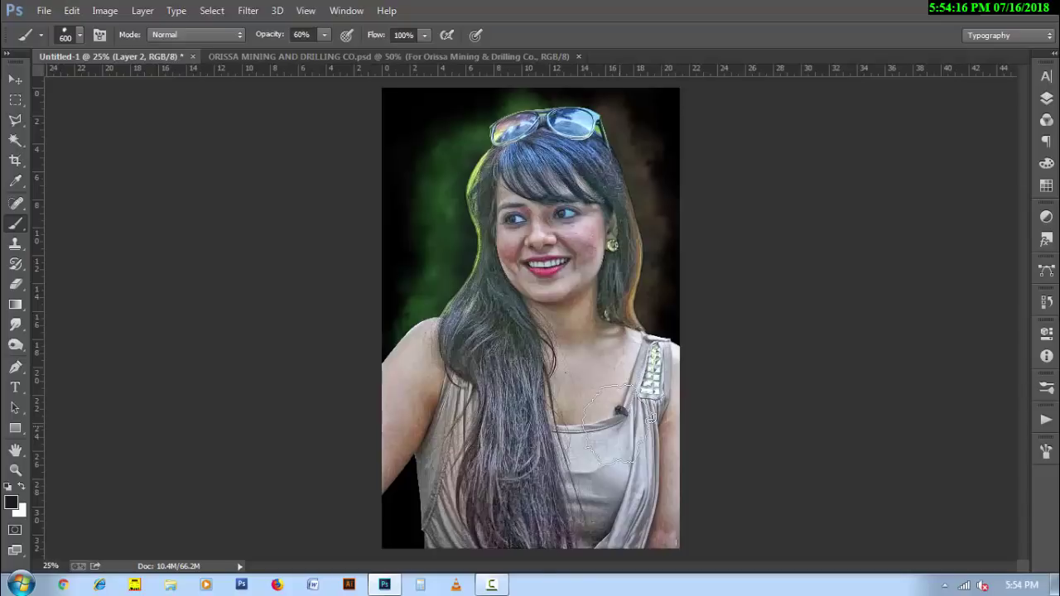
pyautogui.click(20, 82)
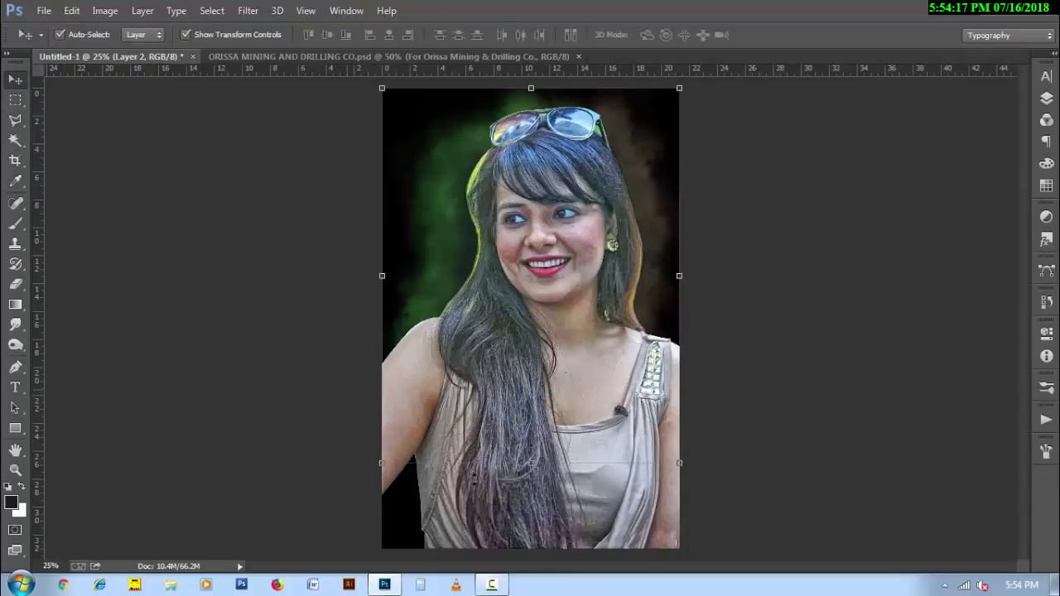
# - Place the abstract painting and stretch it to fill the canvas, about 504% by 1030%
pyautogui.click(497, 586)
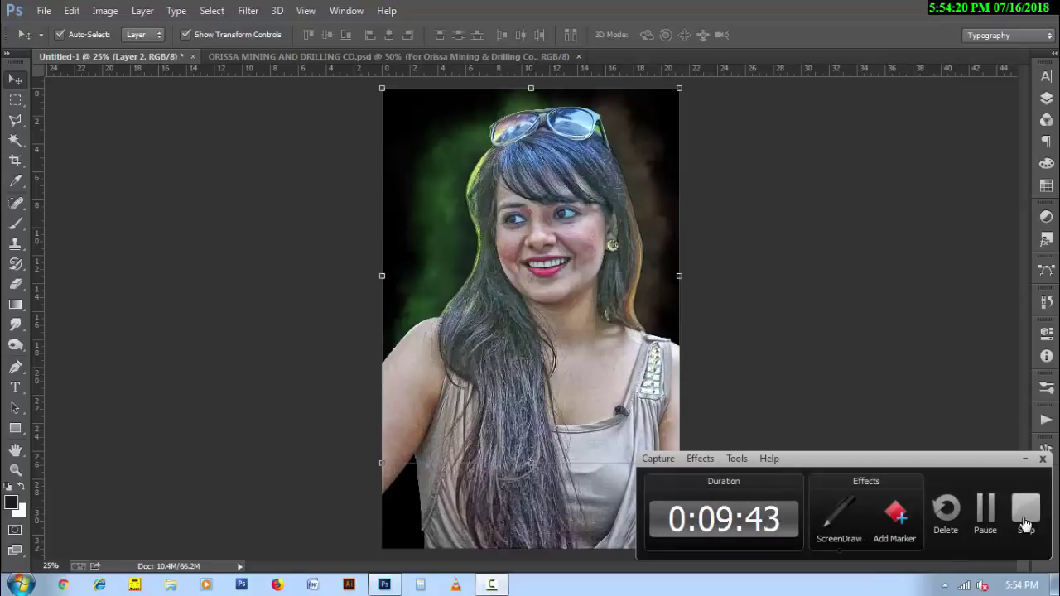
pyautogui.click(992, 528)
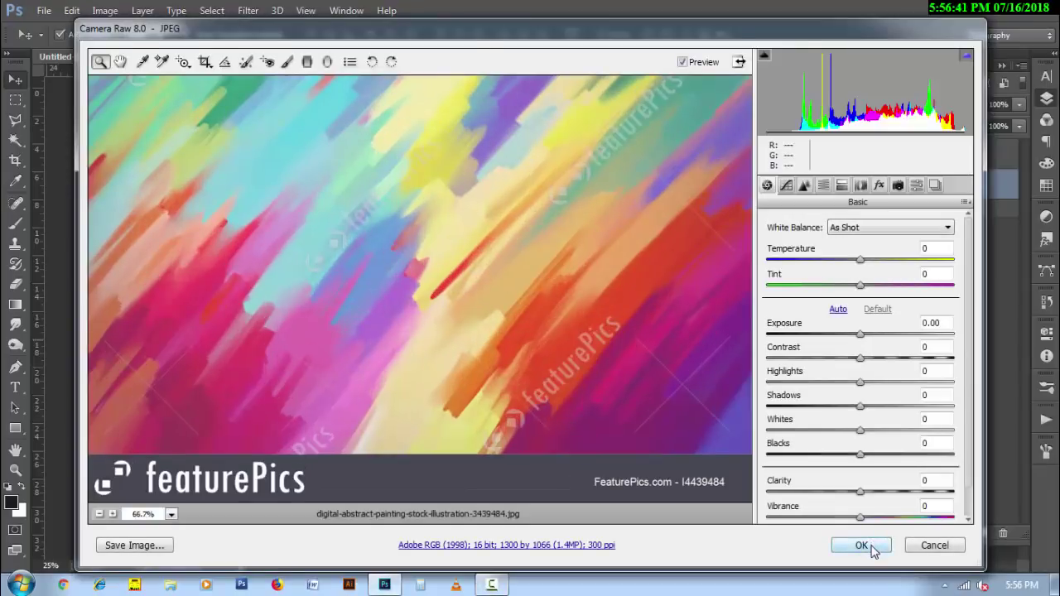
pyautogui.click(860, 544)
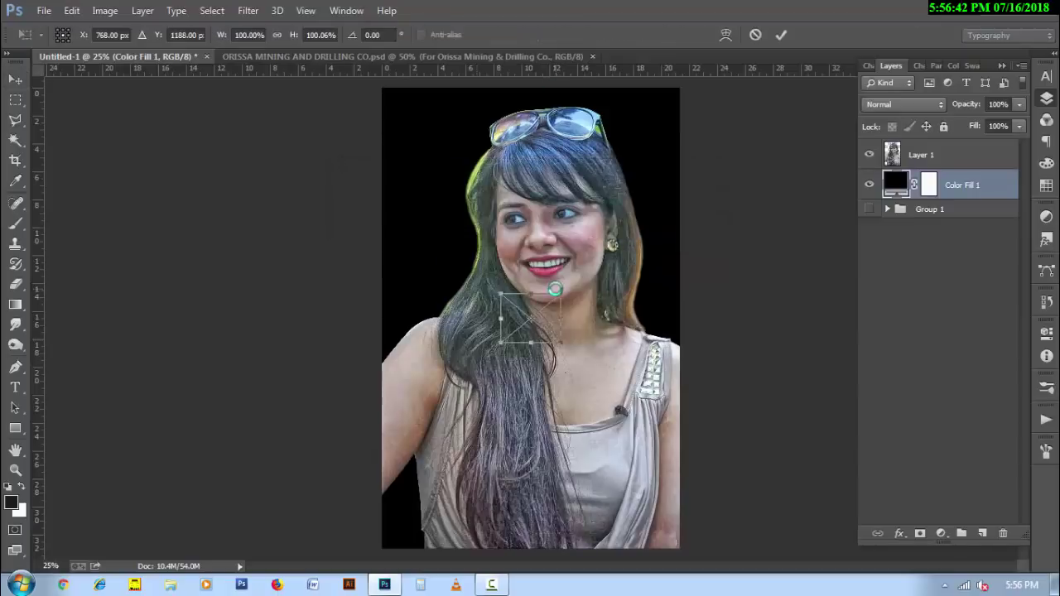
pyautogui.moveTo(561, 294); pyautogui.dragTo(701, 212)
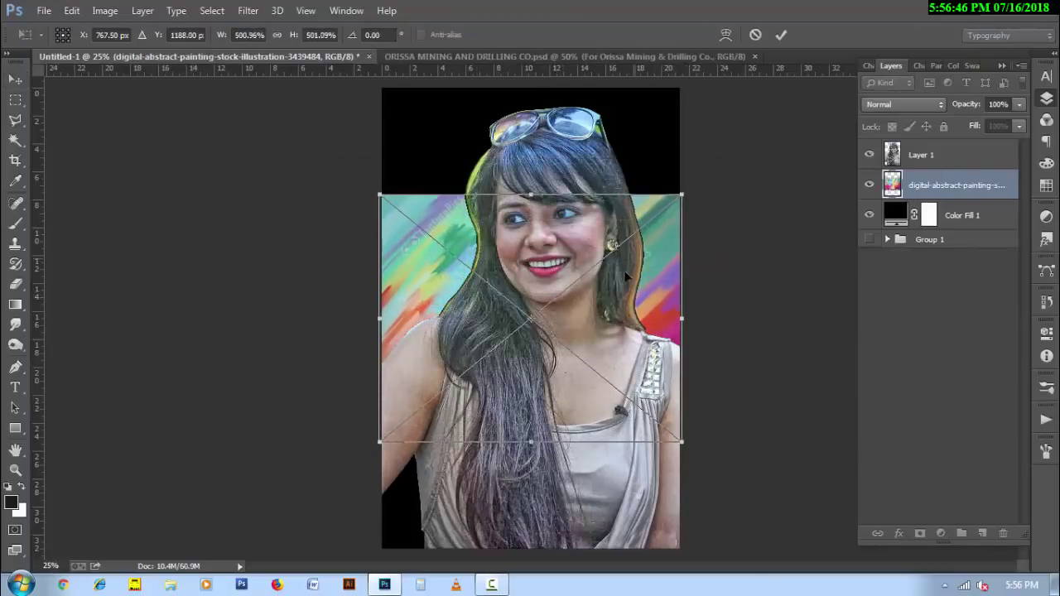
pyautogui.scroll(-1, 559, 240)
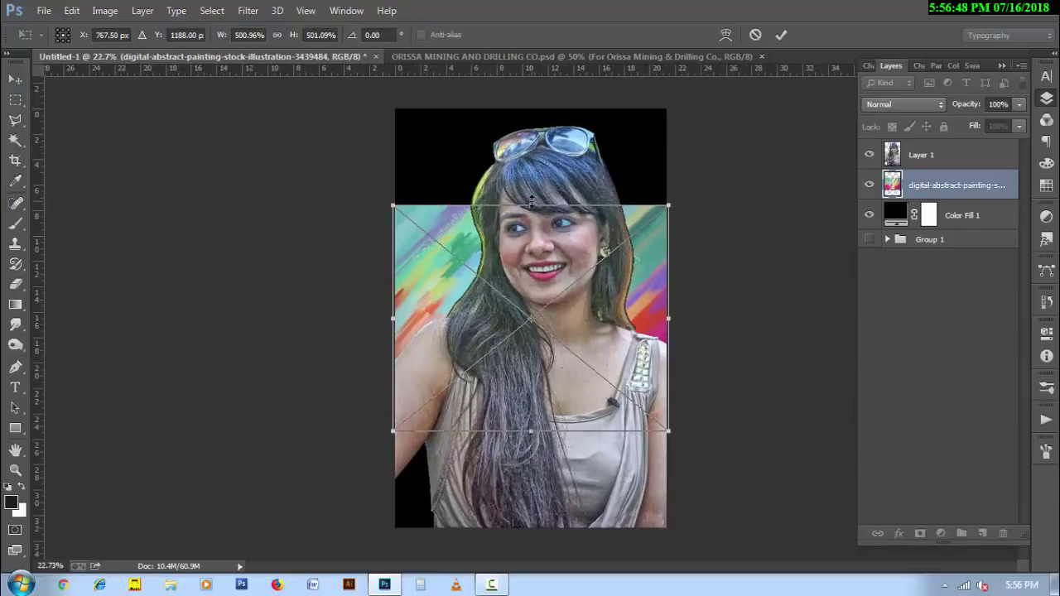
pyautogui.moveTo(530, 200); pyautogui.dragTo(531, 108)
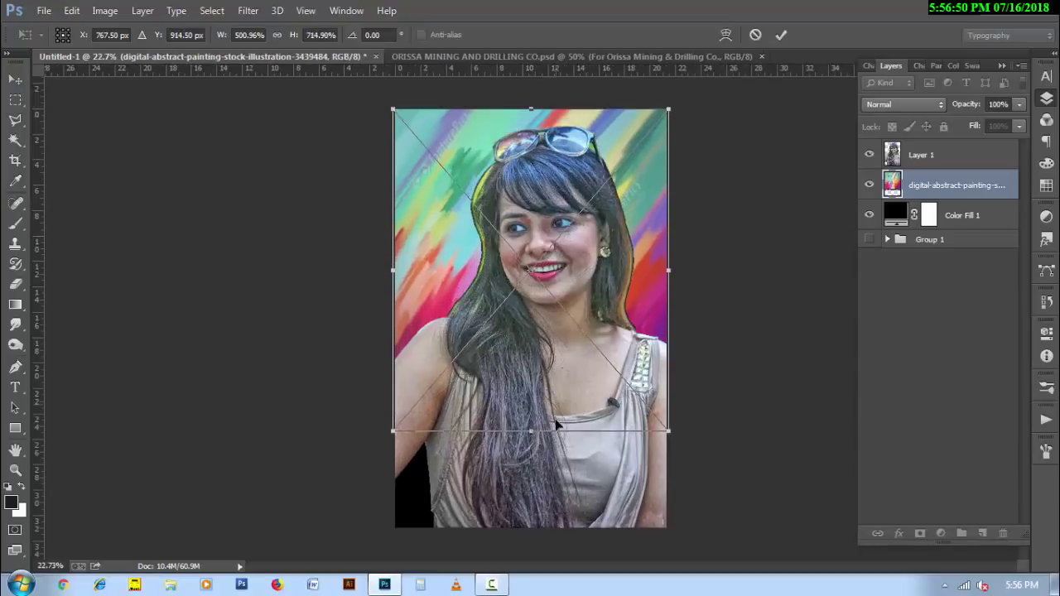
pyautogui.moveTo(531, 431); pyautogui.dragTo(531, 559)
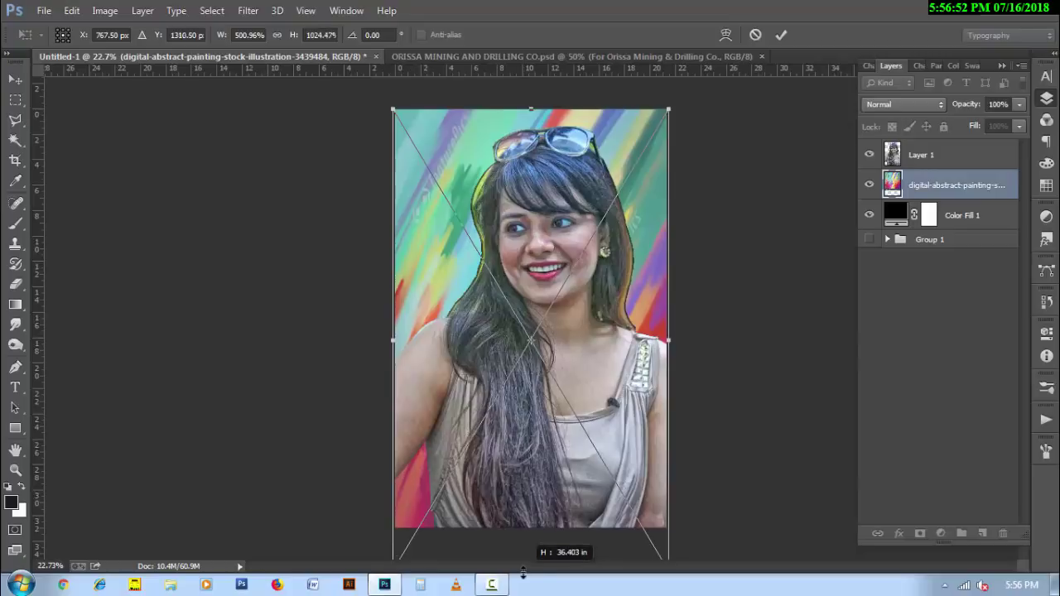
pyautogui.moveTo(668, 108); pyautogui.dragTo(670, 106)
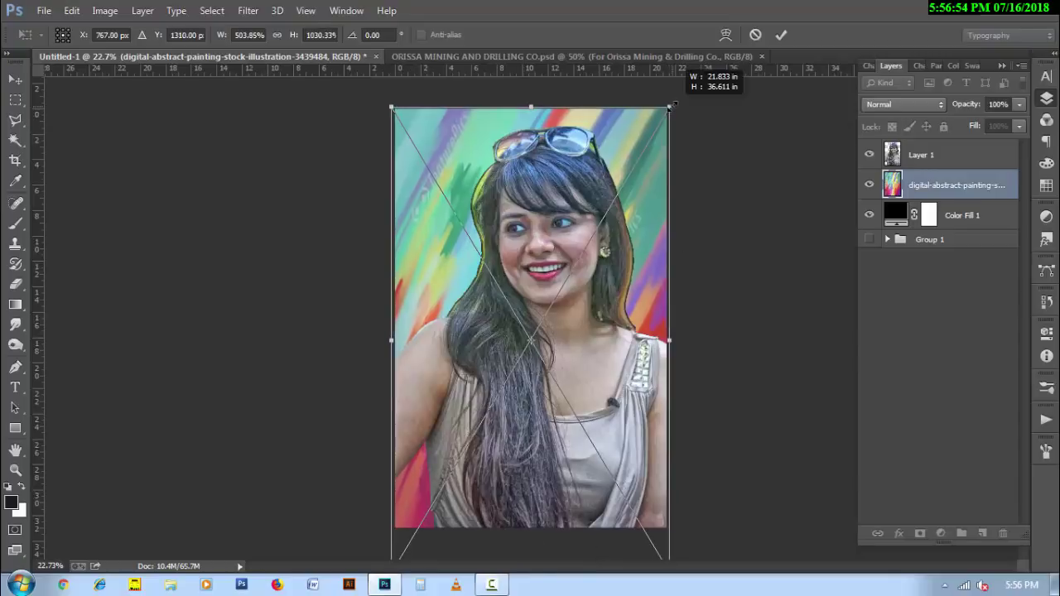
pyautogui.click(782, 36)
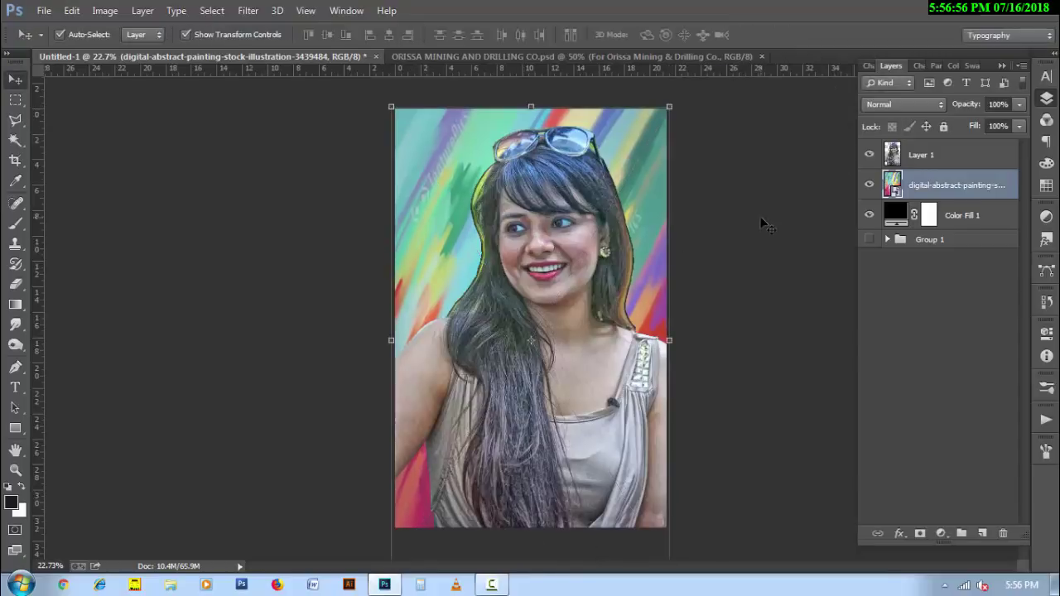
pyautogui.click(247, 11)
pyautogui.moveTo(339, 181)
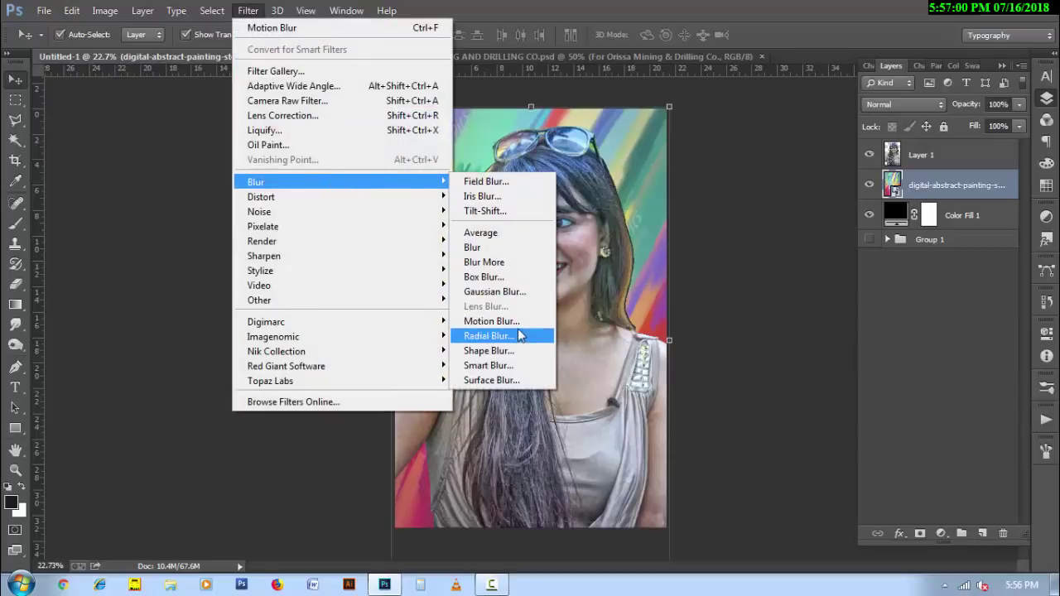
# - Apply Motion Blur with angle 57 and distance 555 pixels to the painting layer
pyautogui.click(515, 321)
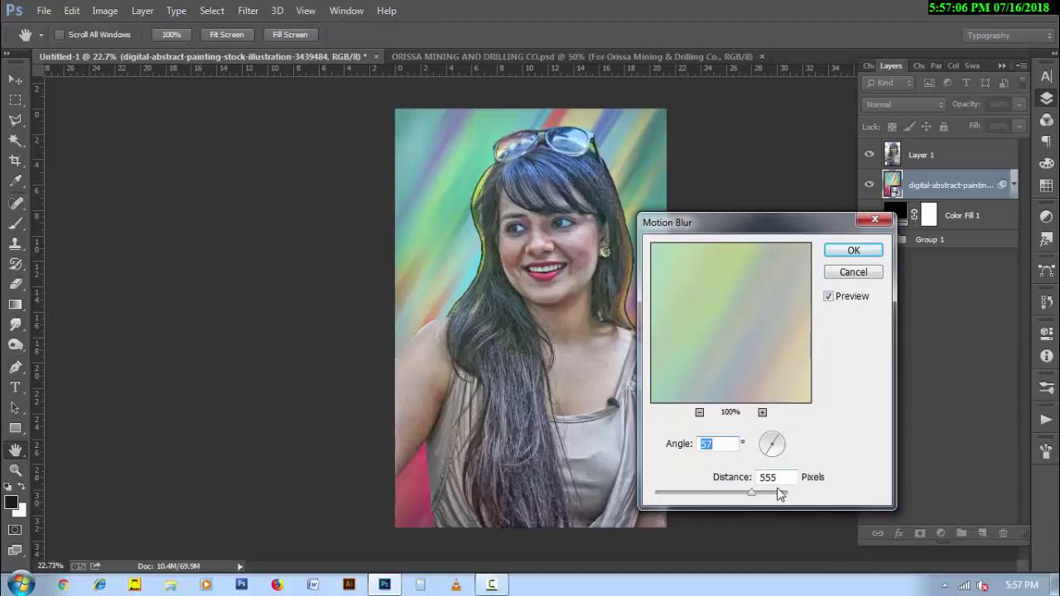
pyautogui.click(861, 250)
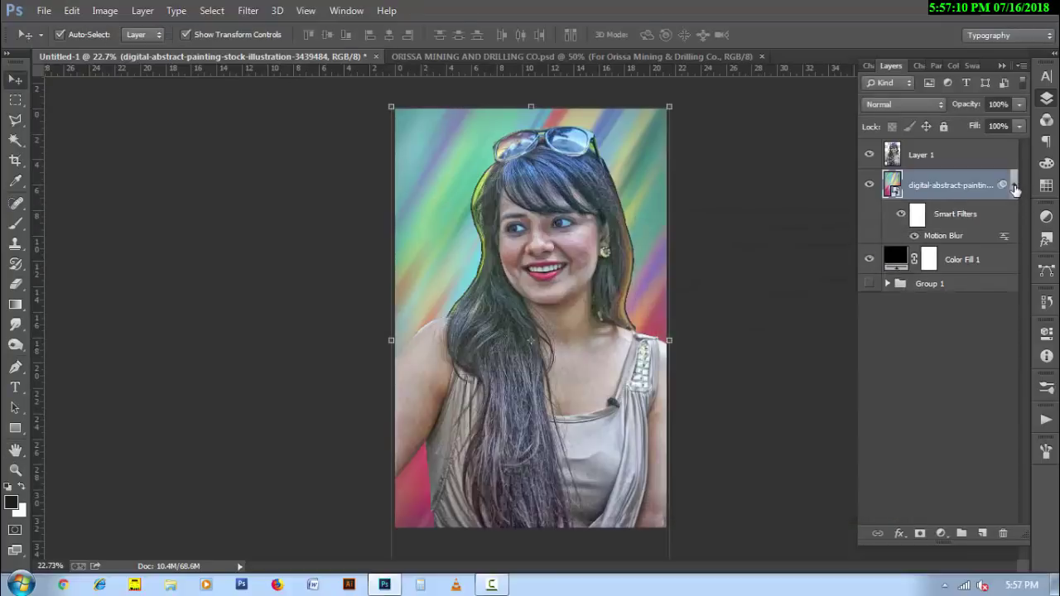
pyautogui.click(1014, 184)
# - Rasterize the blurred painting layer and move a copy above the woman's photo
pyautogui.rightClick(957, 194)
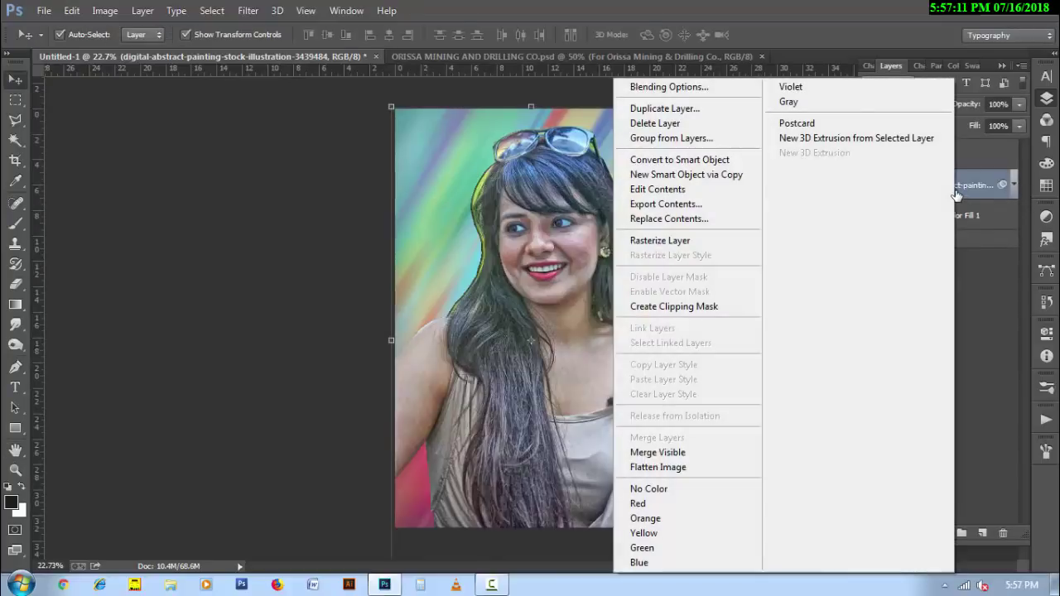
pyautogui.click(705, 241)
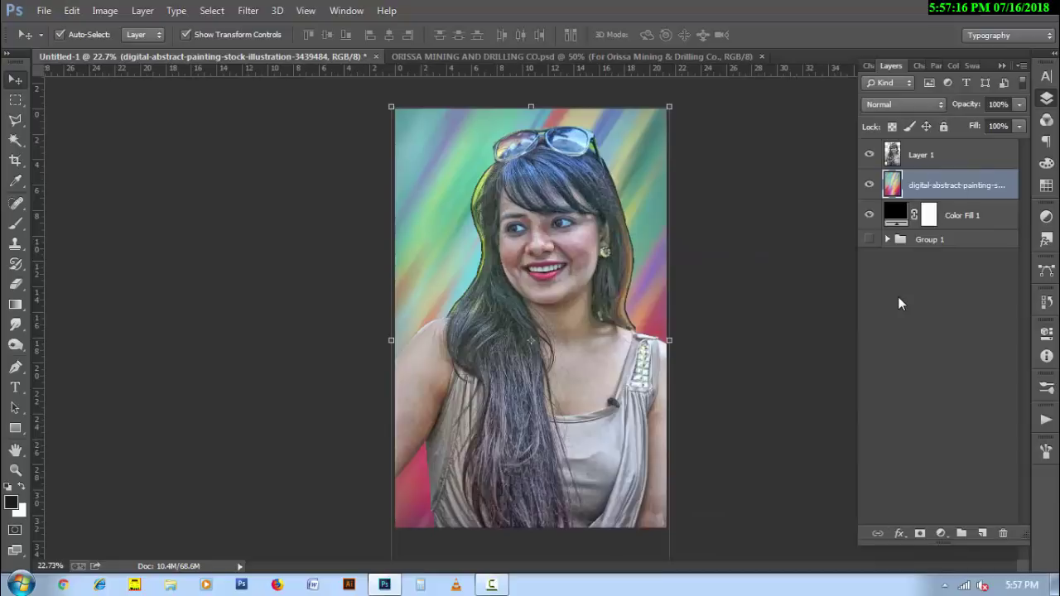
pyautogui.hotkey('ctrl', 'j')
pyautogui.hotkey('ctrl', ']')
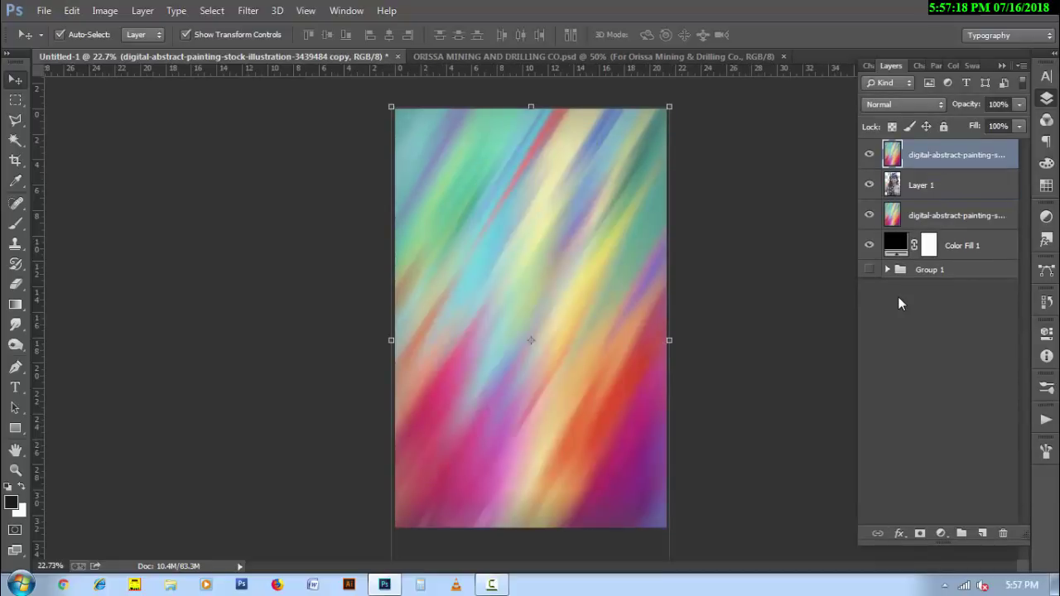
# - Set the painting copy to Color blend mode and add a white layer mask
pyautogui.click(908, 109)
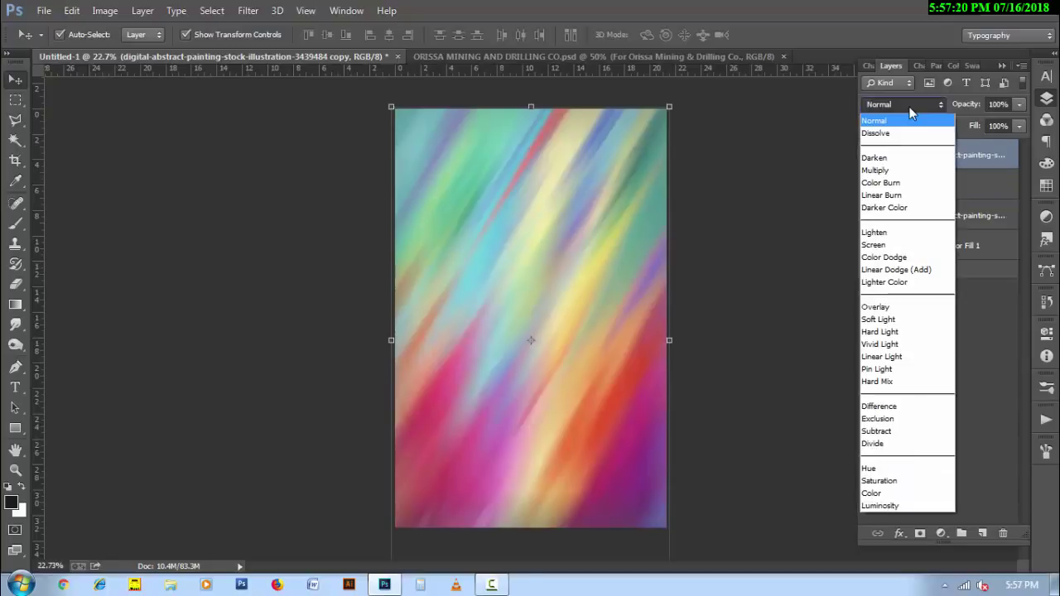
pyautogui.click(894, 492)
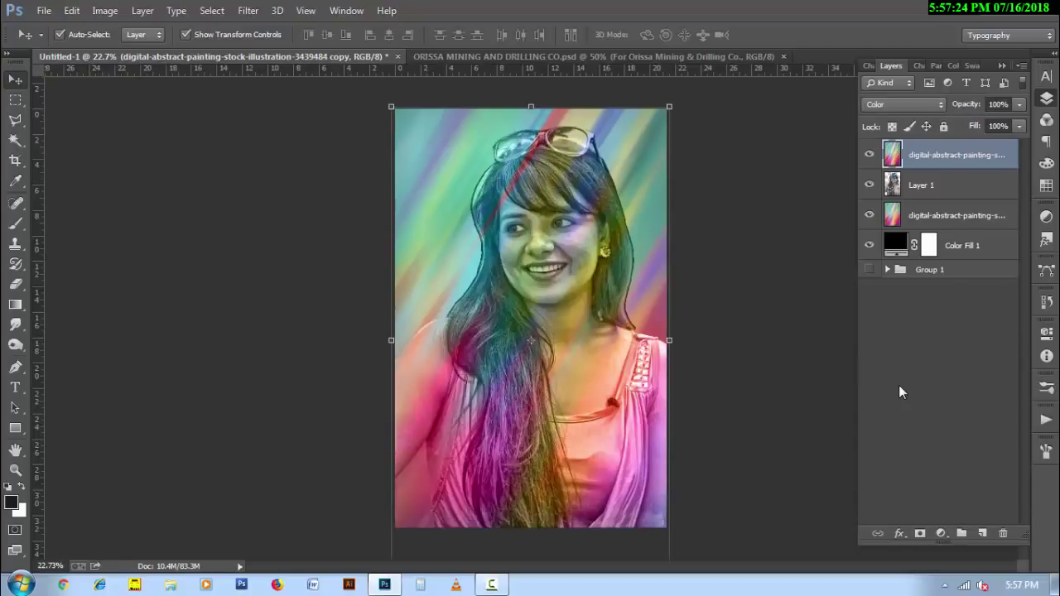
pyautogui.click(919, 534)
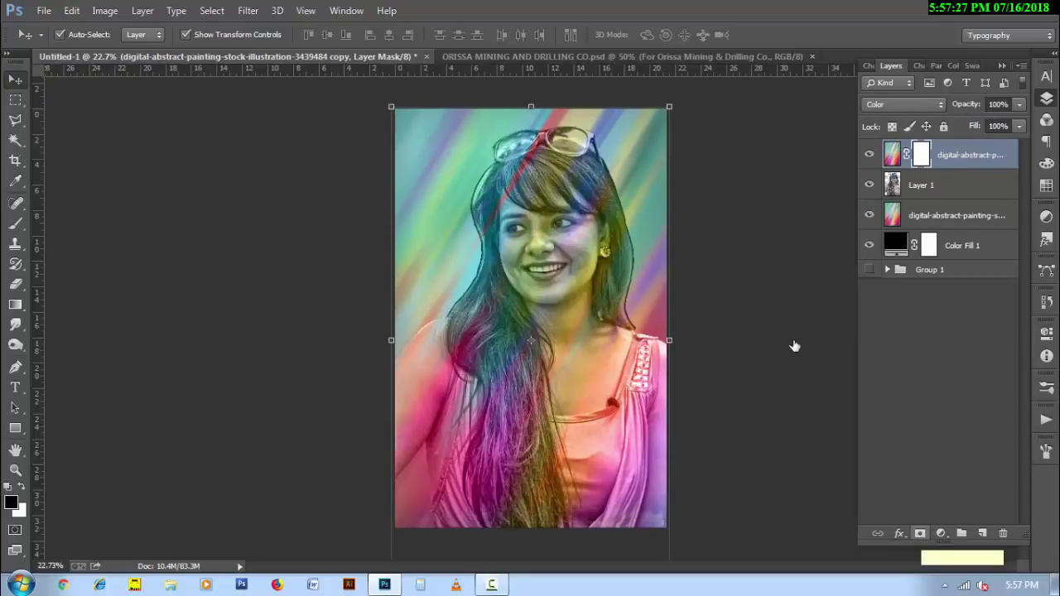
# - Choose a soft round brush for painting on the painting copy's mask
pyautogui.click(14, 223)
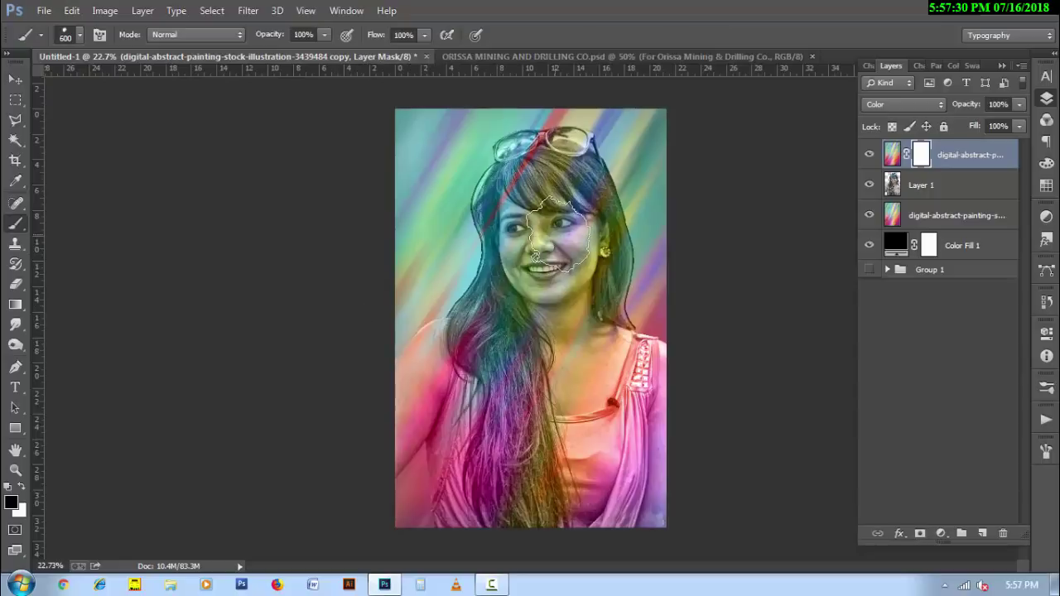
pyautogui.rightClick(557, 234)
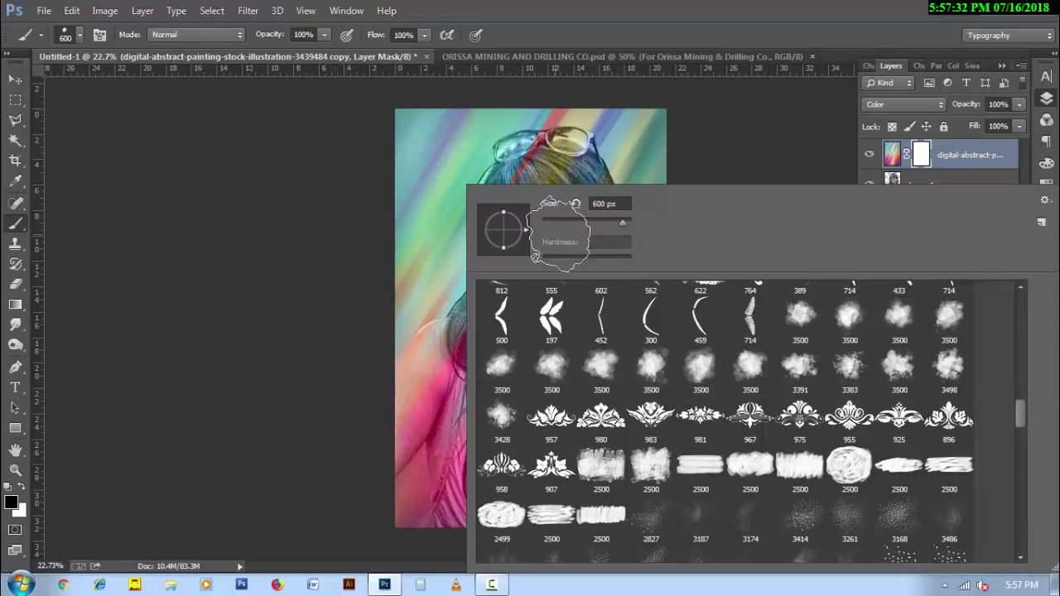
pyautogui.moveTo(1025, 418); pyautogui.dragTo(1023, 298)
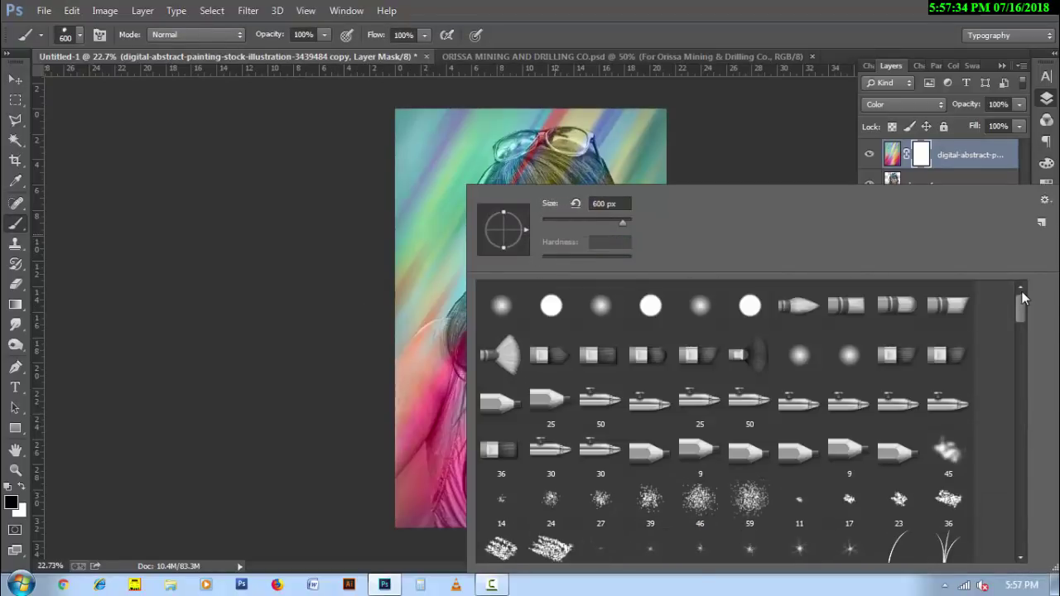
pyautogui.click(500, 307)
pyautogui.press('Return')
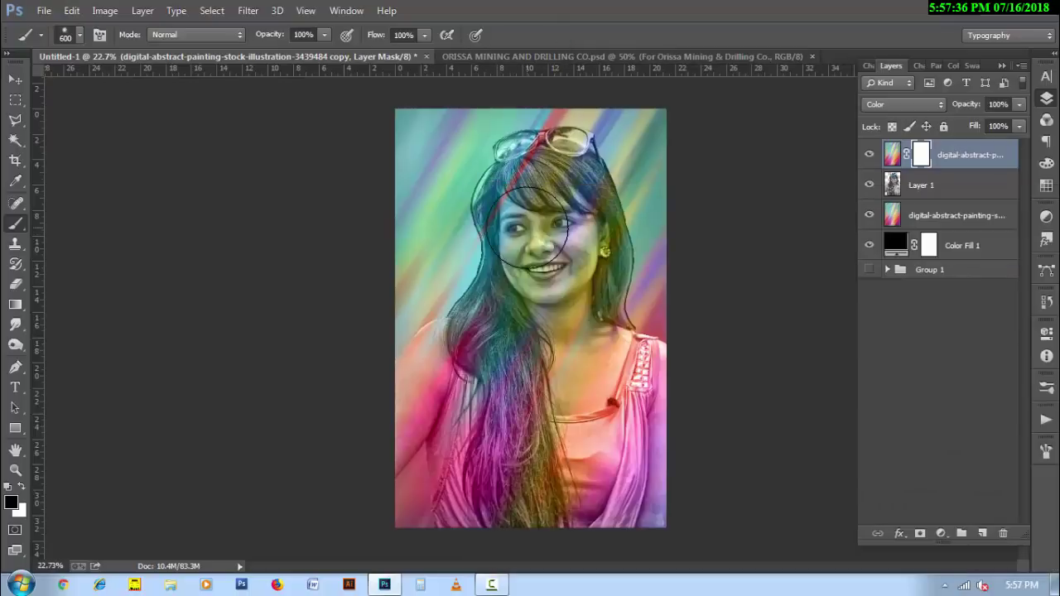
# - Mask the rainbow tint off the face with a 900–1000 px brush, then target the layer's image
pyautogui.press(']')
pyautogui.press(']')
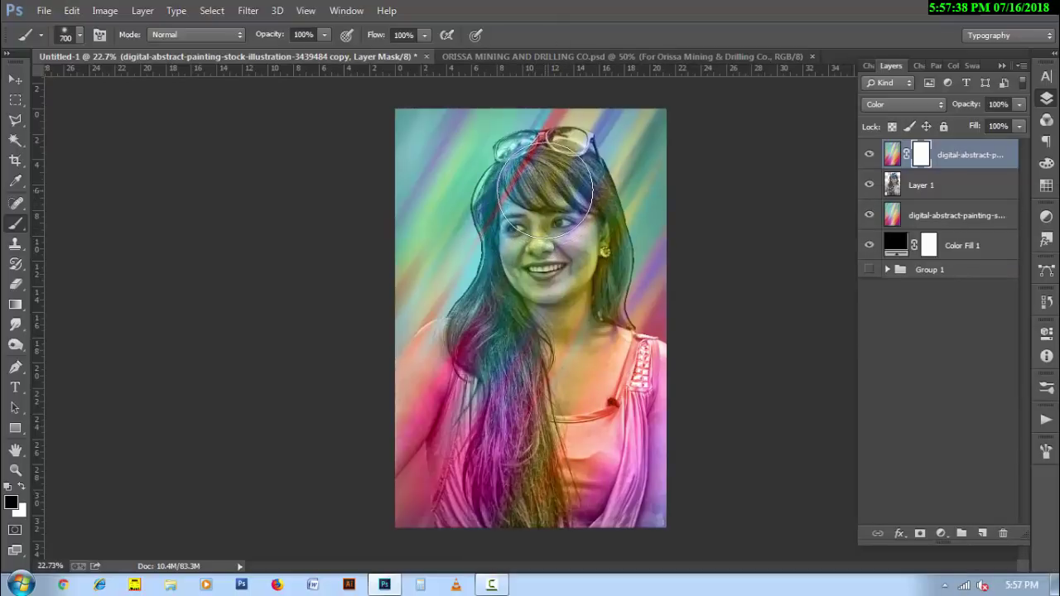
pyautogui.press(']')
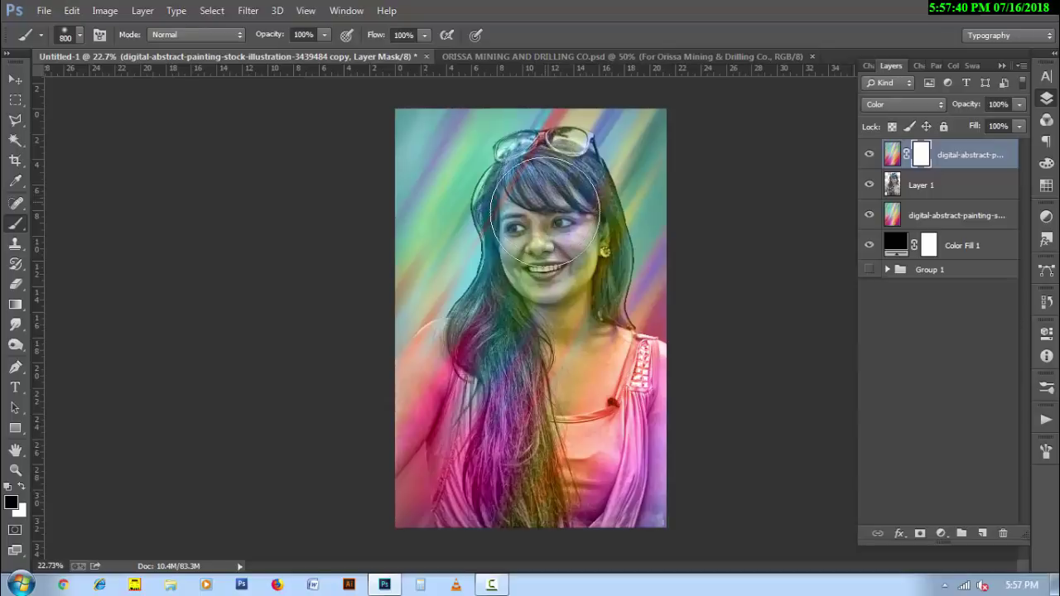
pyautogui.moveTo(539, 240)
pyautogui.mouseDown()
pyautogui.moveTo(549, 358)
pyautogui.moveTo(526, 395)
pyautogui.moveTo(450, 402)
pyautogui.moveTo(444, 438)
pyautogui.moveTo(485, 497)
pyautogui.moveTo(589, 414)
pyautogui.moveTo(485, 555)
pyautogui.moveTo(450, 496)
pyautogui.moveTo(626, 508)
pyautogui.moveTo(621, 458)
pyautogui.moveTo(563, 447)
pyautogui.moveTo(451, 389)
pyautogui.moveTo(515, 394)
pyautogui.mouseUp()
pyautogui.press(']')
pyautogui.press(']')
pyautogui.press('[')
pyautogui.press('[')
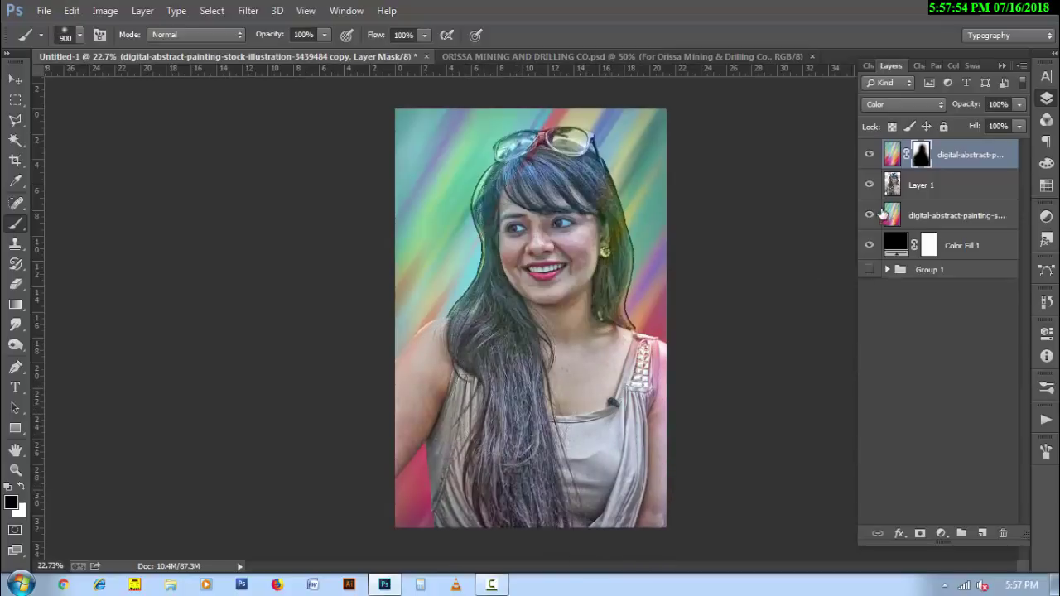
pyautogui.click(892, 154)
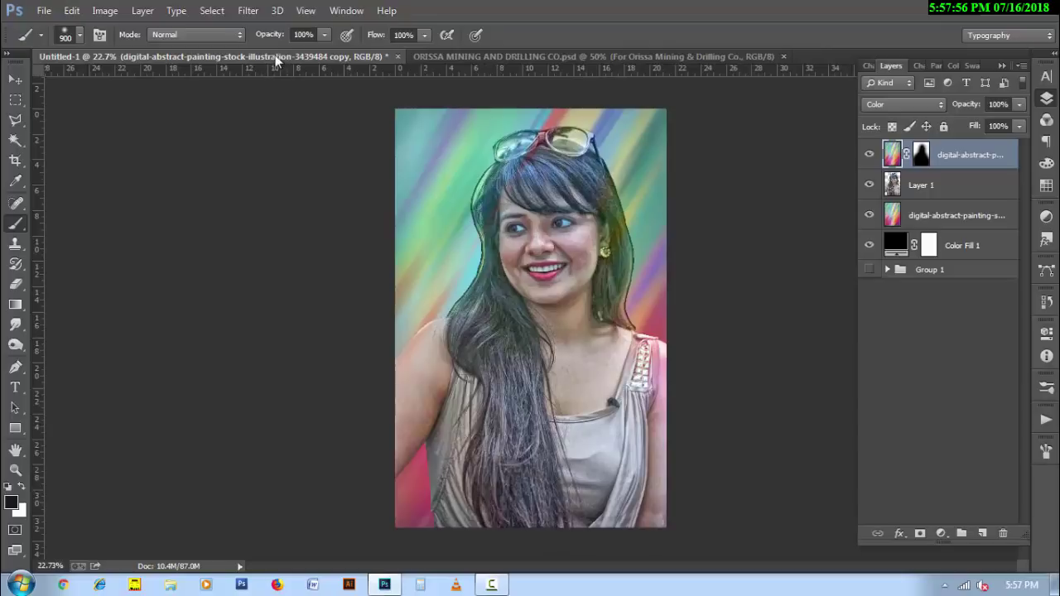
pyautogui.click(248, 11)
pyautogui.moveTo(298, 181)
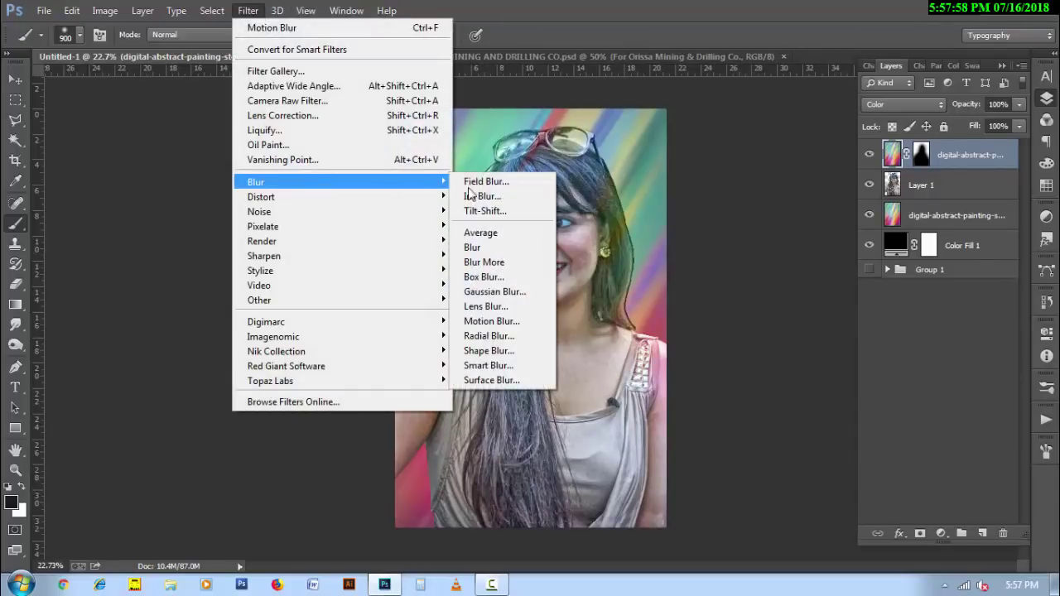
# - Apply a 40-pixel Gaussian Blur to the Color-mode rainbow painting copy
pyautogui.click(495, 292)
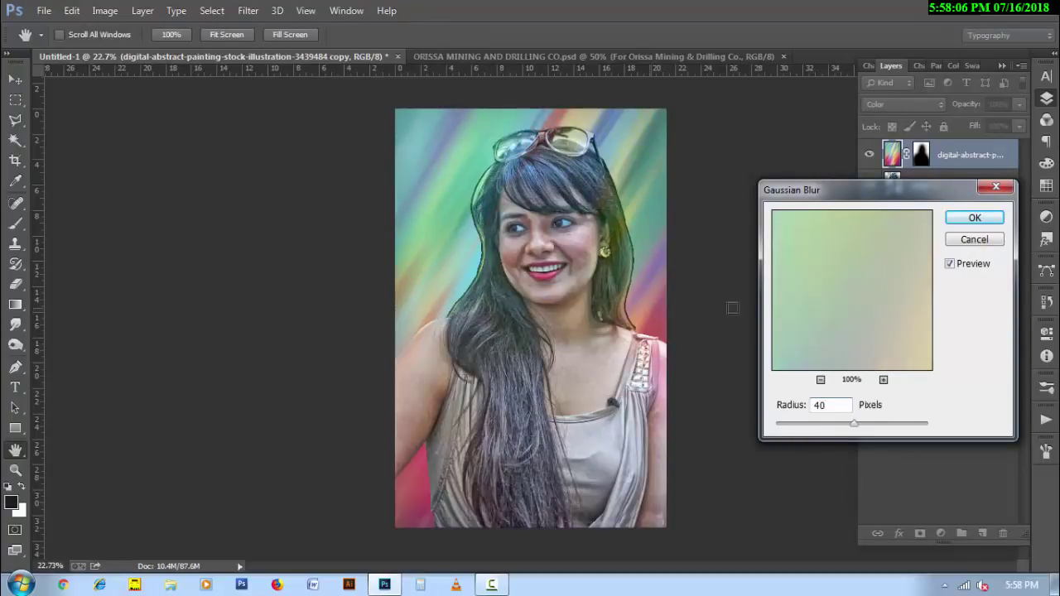
pyautogui.click(989, 218)
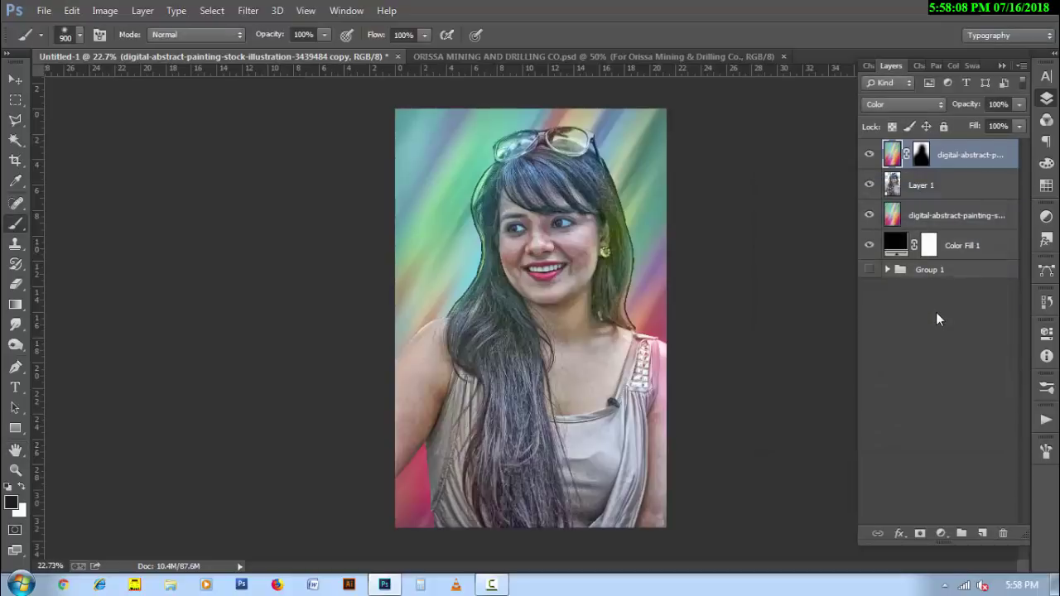
pyautogui.click(15, 80)
# - Duplicate Layer 1 as Layer 1 copy 2 in Soft Light mode with a white mask
pyautogui.click(939, 187)
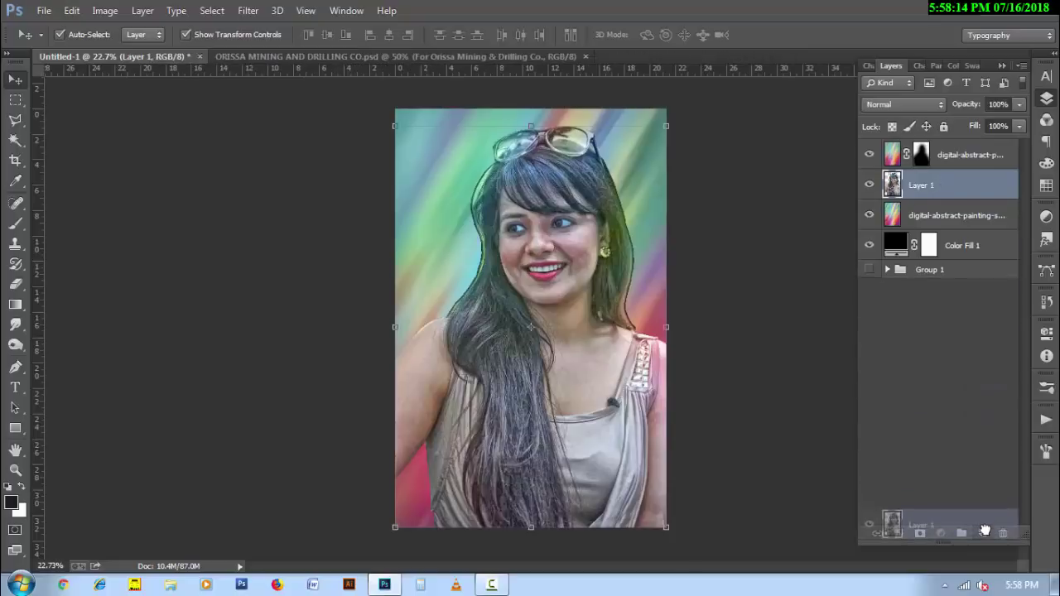
pyautogui.moveTo(940, 189); pyautogui.dragTo(982, 533)
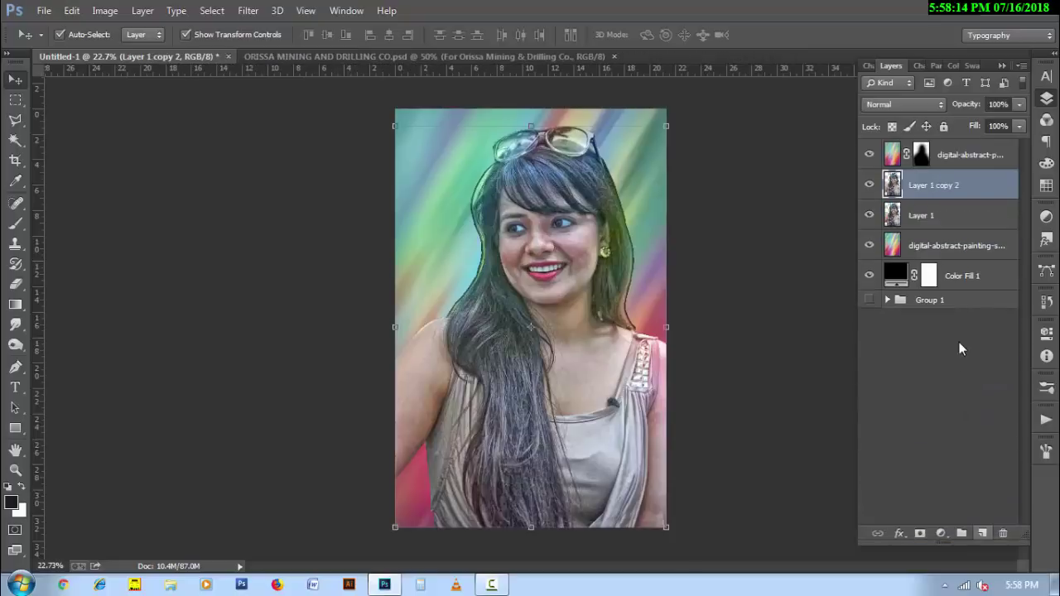
pyautogui.click(902, 105)
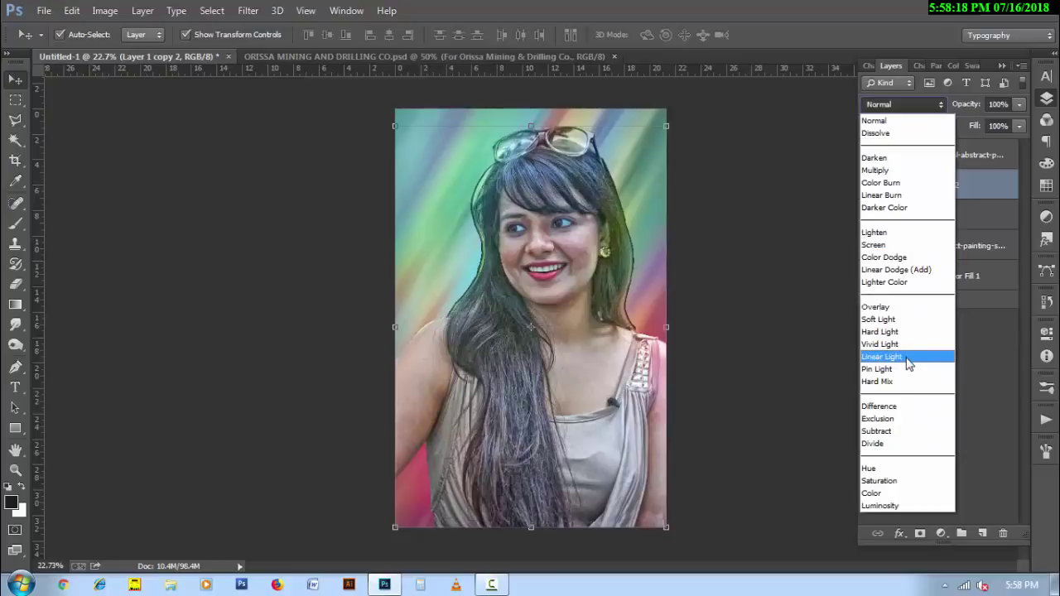
pyautogui.click(906, 319)
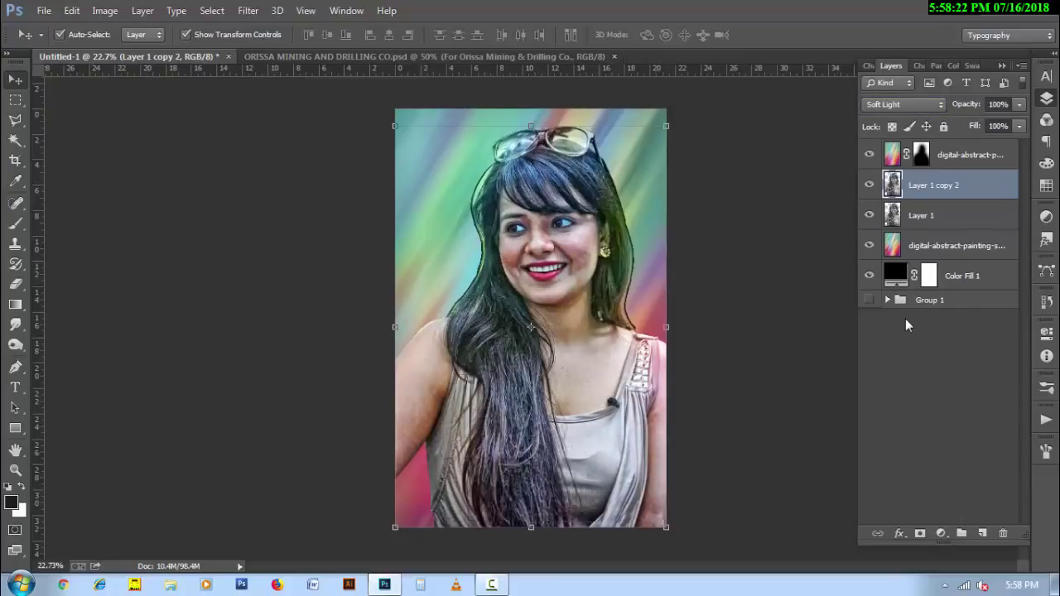
pyautogui.click(920, 535)
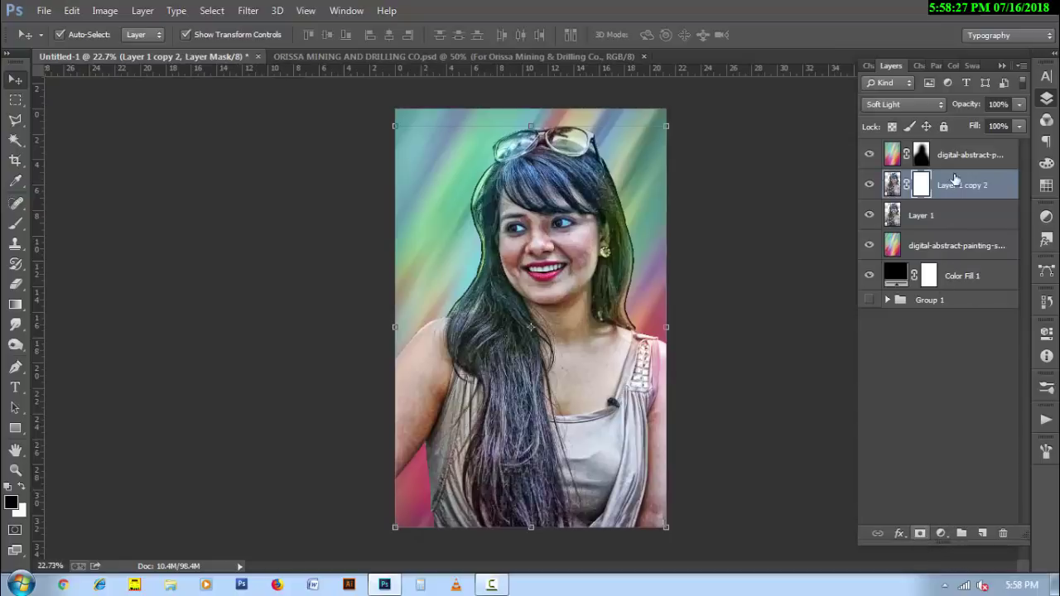
# - Paint black on the Soft Light copy's mask over the hair
pyautogui.click(20, 225)
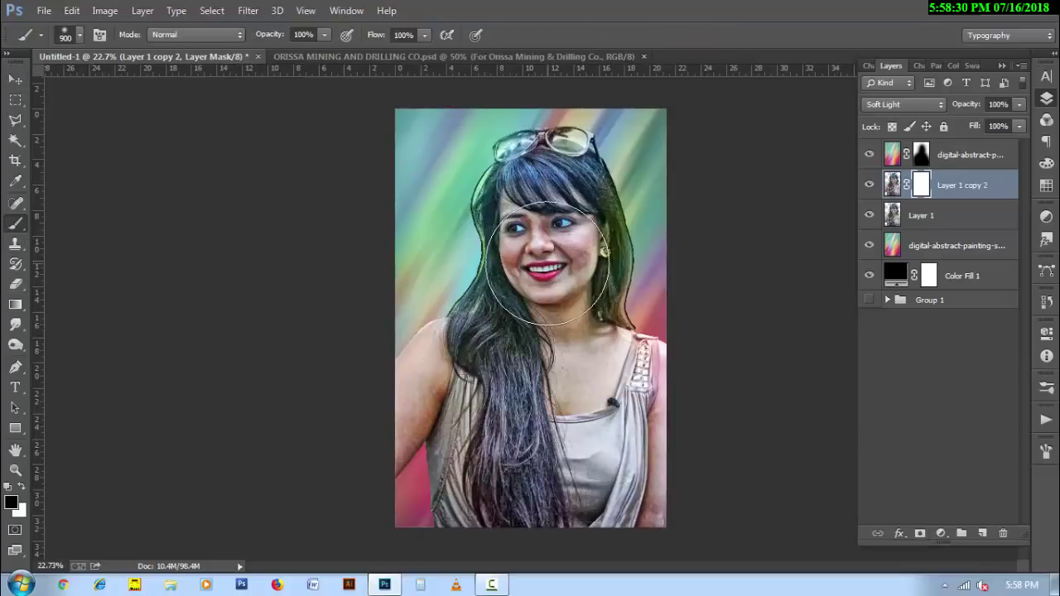
pyautogui.press('[')
pyautogui.press('[')
pyautogui.press('[')
pyautogui.press('[')
pyautogui.press('[')
pyautogui.press('[')
pyautogui.press('[')
pyautogui.press('[')
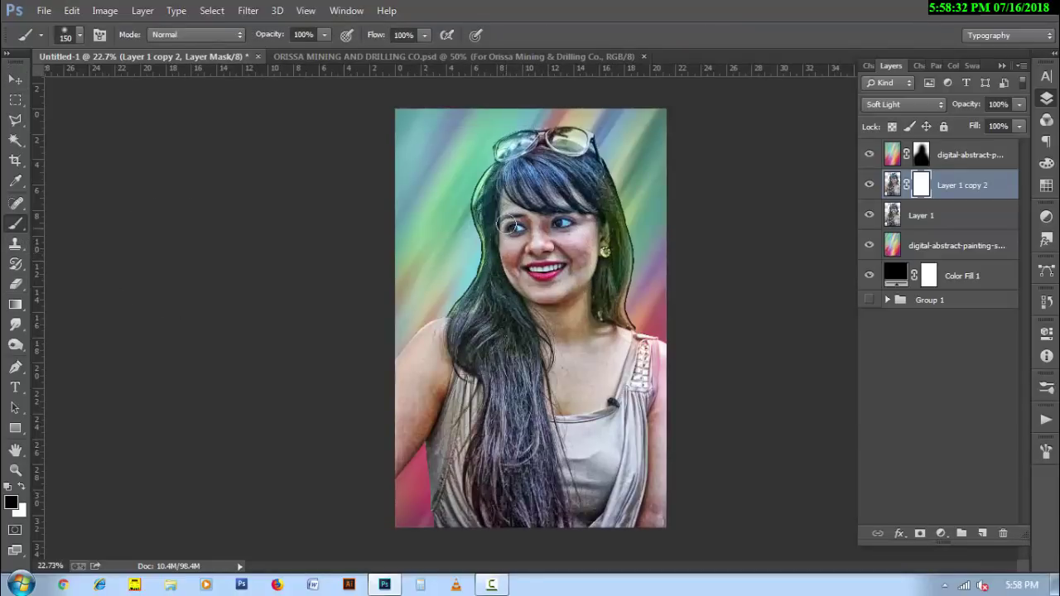
pyautogui.press('[')
pyautogui.press(']')
pyautogui.press(']')
pyautogui.press(']')
pyautogui.press(']')
pyautogui.press(']')
pyautogui.moveTo(546, 189); pyautogui.dragTo(625, 290)
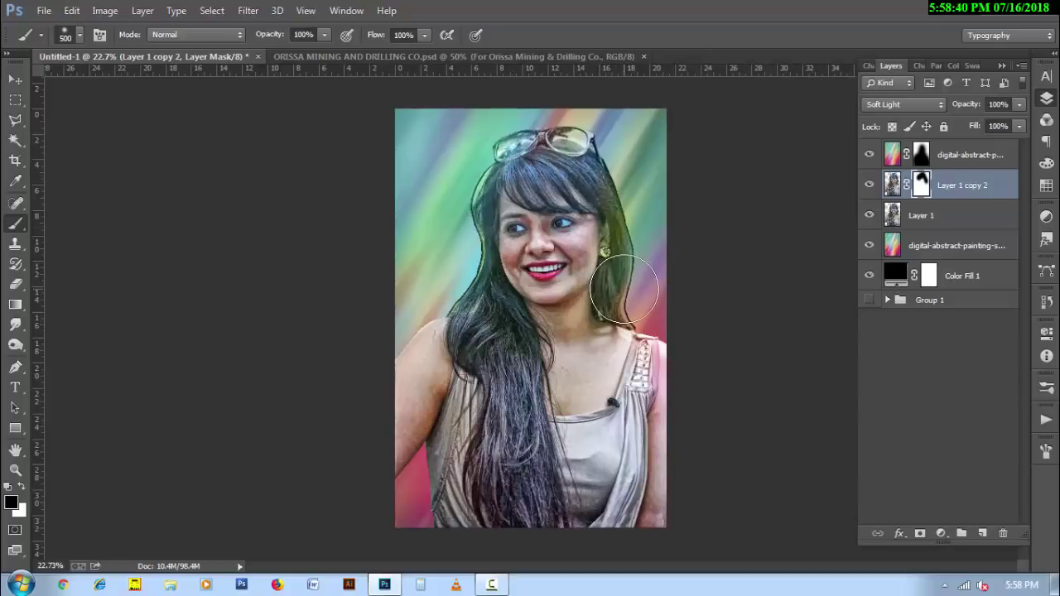
# - Keep masking out the soft-light effect over the chin, hair beside the face, head top and eyes
pyautogui.press('[')
pyautogui.press('[')
pyautogui.press('[')
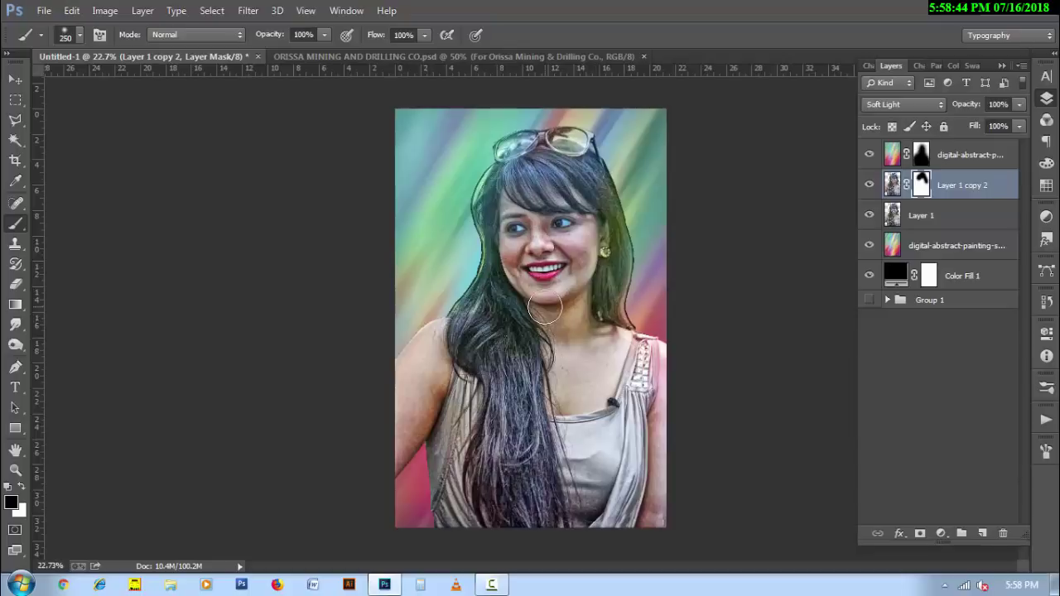
pyautogui.press('[')
pyautogui.press('[')
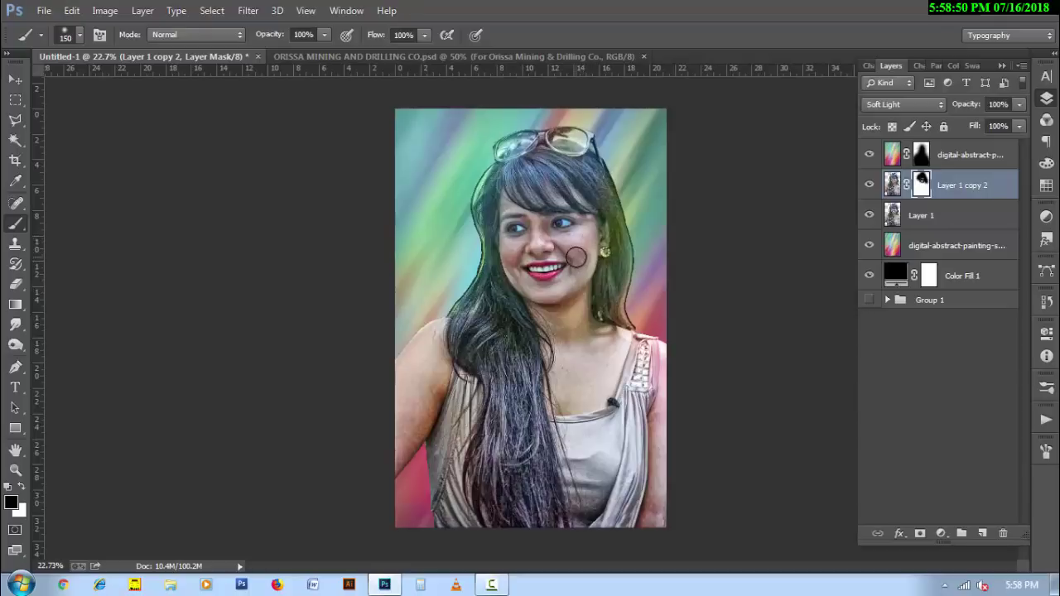
pyautogui.press(']')
pyautogui.press(']')
pyautogui.press(']')
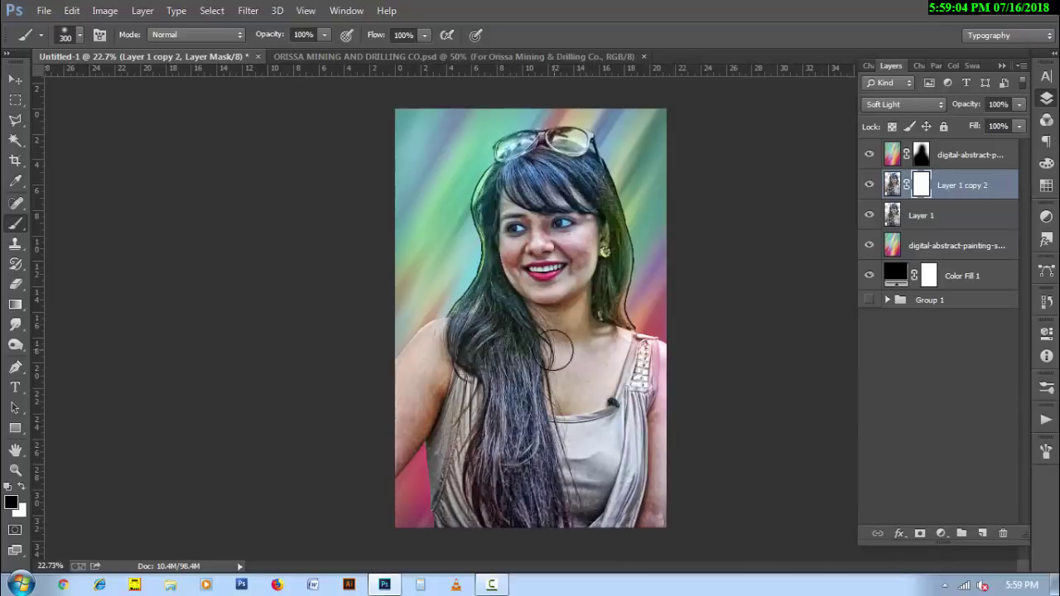
pyautogui.press(']')
pyautogui.press(']')
pyautogui.press('[')
pyautogui.press('[')
pyautogui.press('[')
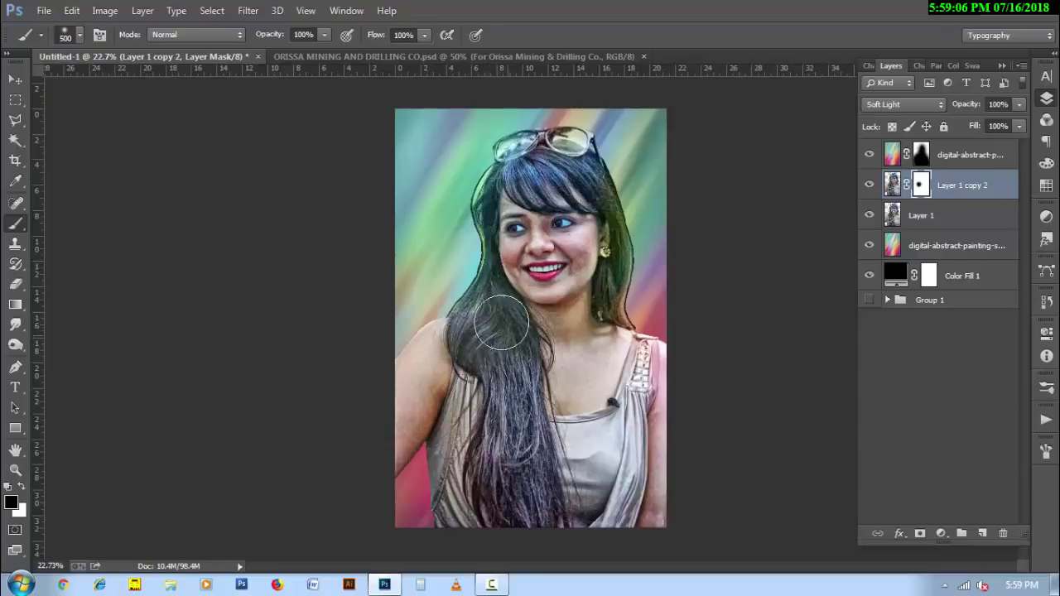
pyautogui.moveTo(489, 322); pyautogui.dragTo(496, 284)
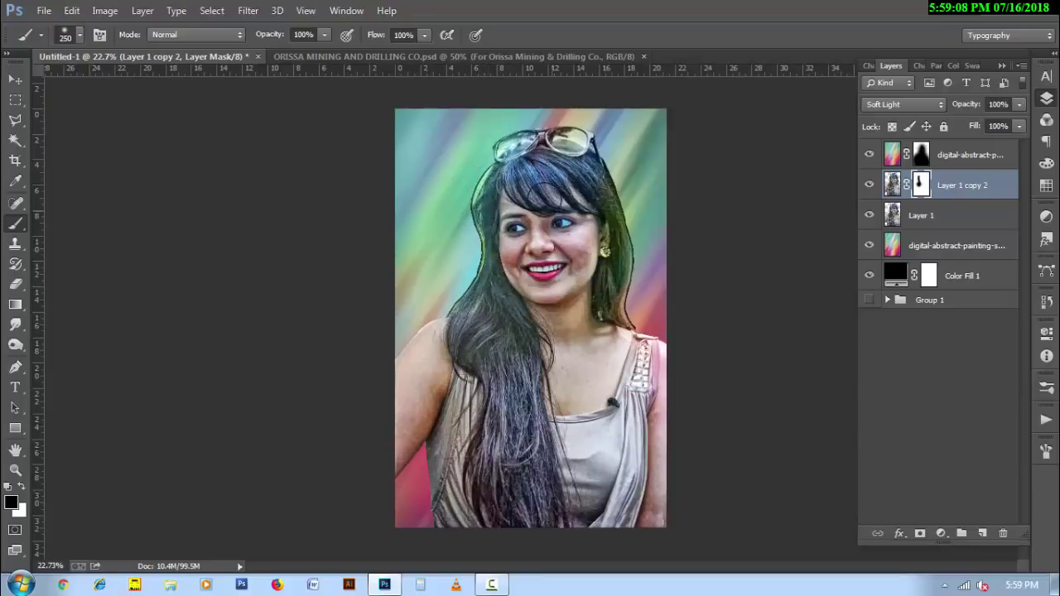
pyautogui.moveTo(522, 190)
pyautogui.mouseDown()
pyautogui.moveTo(563, 174)
pyautogui.moveTo(634, 284)
pyautogui.mouseUp()
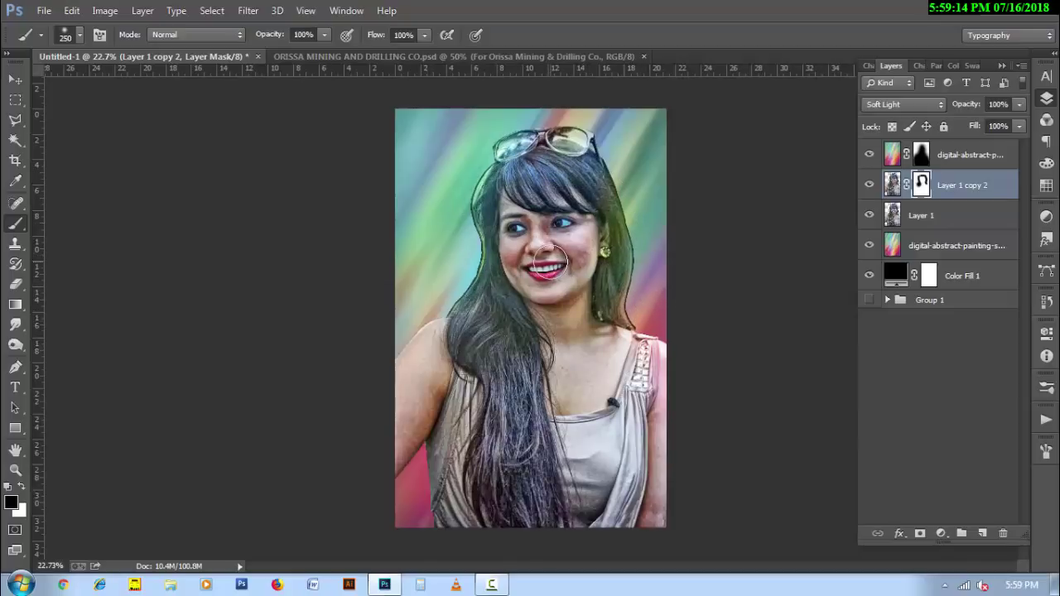
pyautogui.press(']')
pyautogui.press(']')
pyautogui.press('[')
pyautogui.press('[')
pyautogui.press('[')
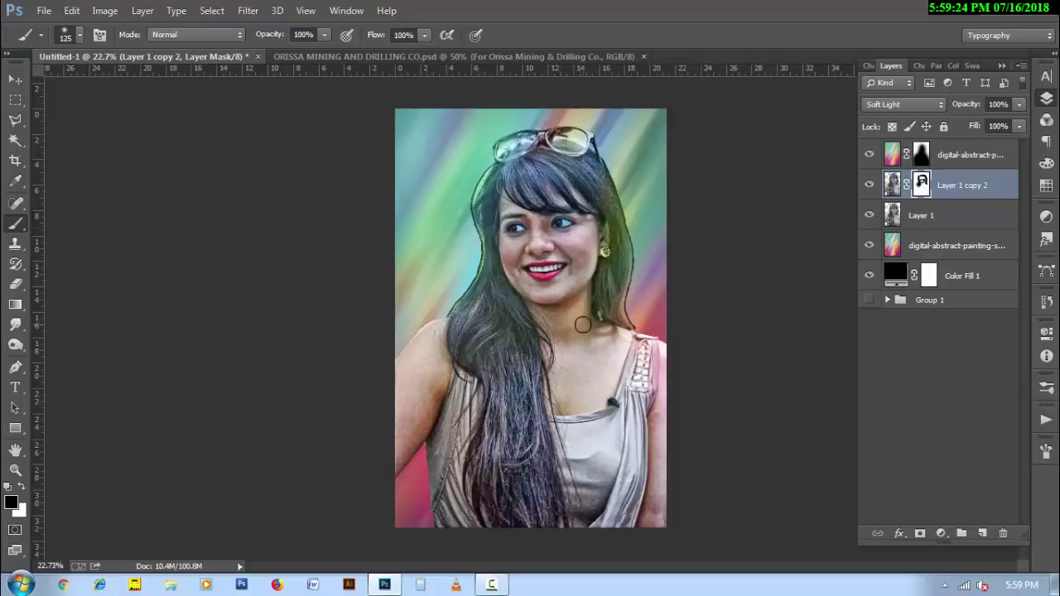
pyautogui.press(']')
pyautogui.press(']')
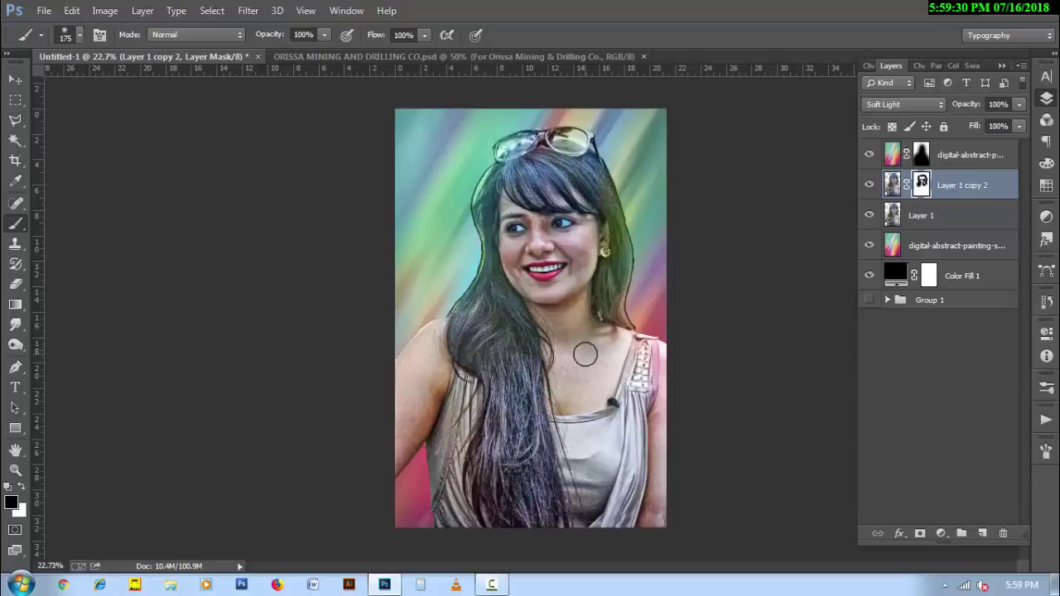
# - Compare the Soft Light copy on and off and lower its fill to 74%
pyautogui.click(869, 187)
pyautogui.click(869, 185)
pyautogui.click(869, 186)
pyautogui.click(869, 185)
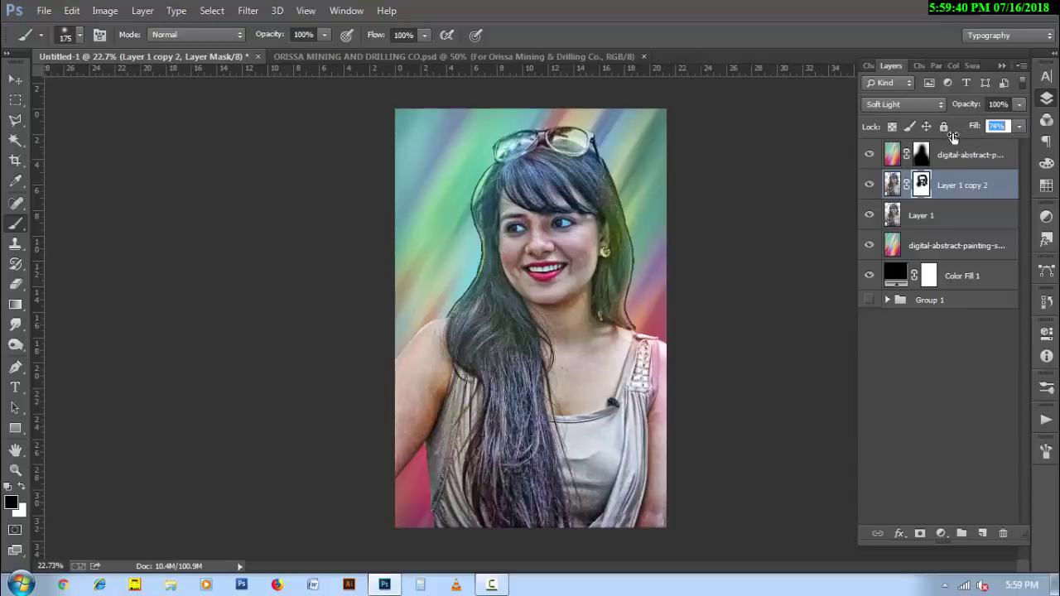
pyautogui.moveTo(953, 132); pyautogui.dragTo(952, 132)
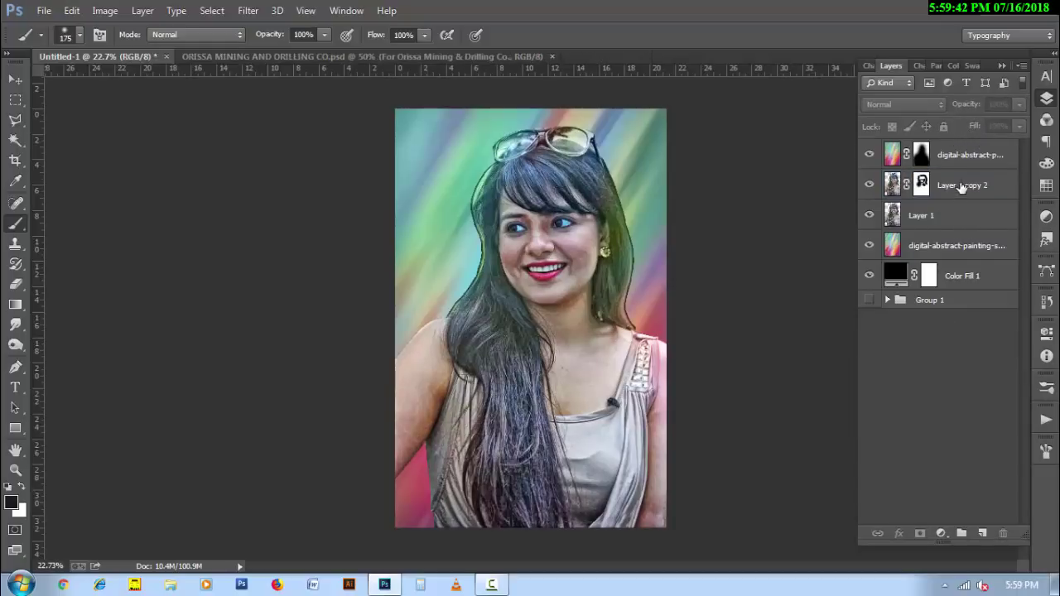
# - Merge Layer 1 copy 2 together with Layer 1
pyautogui.click(961, 186)
pyautogui.click(868, 186)
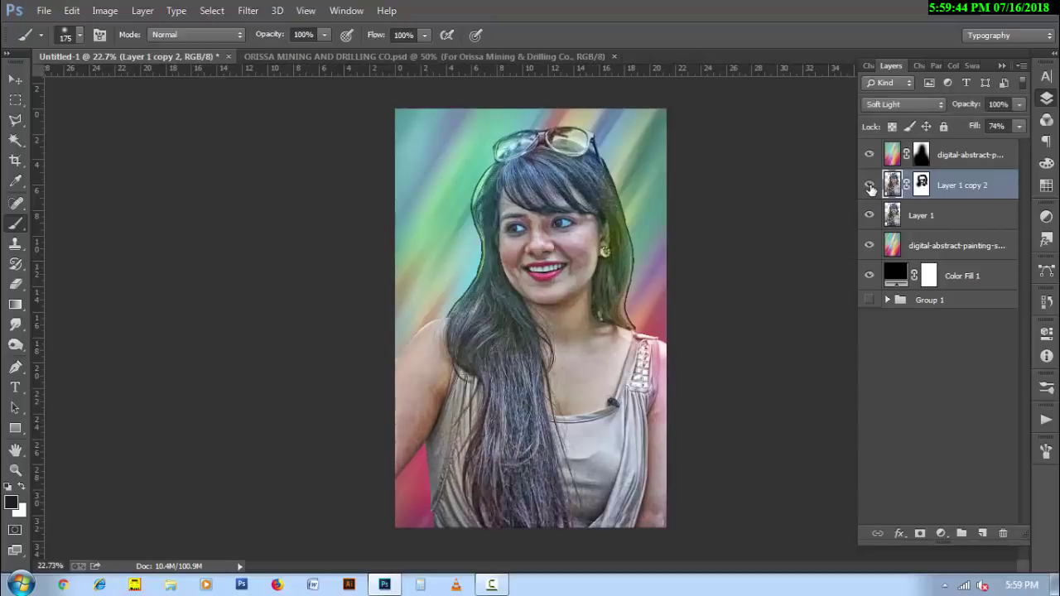
pyautogui.keyDown('shift'); pyautogui.click(916, 216); pyautogui.keyUp('shift')
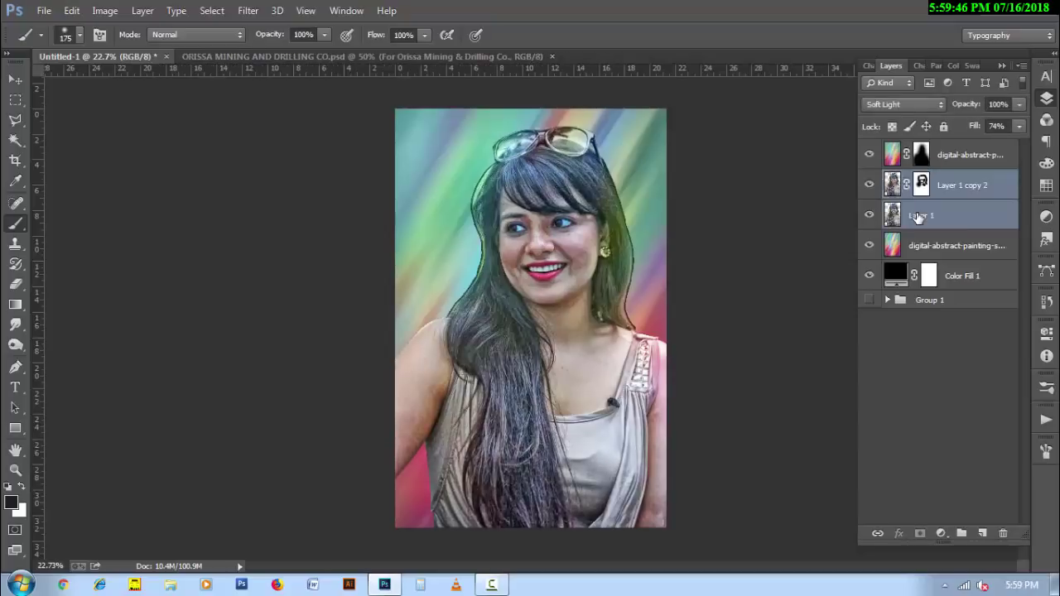
pyautogui.hotkey('ctrl', 'e')
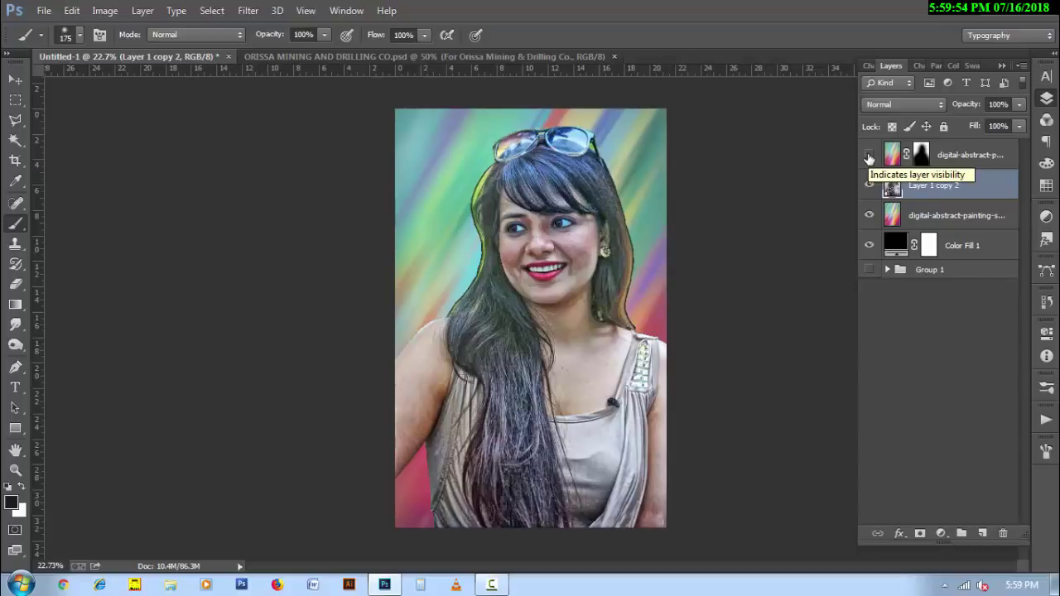
# - Show the top abstract-paint layer and fold it into the portrait with Ctrl+E
pyautogui.click(868, 156)
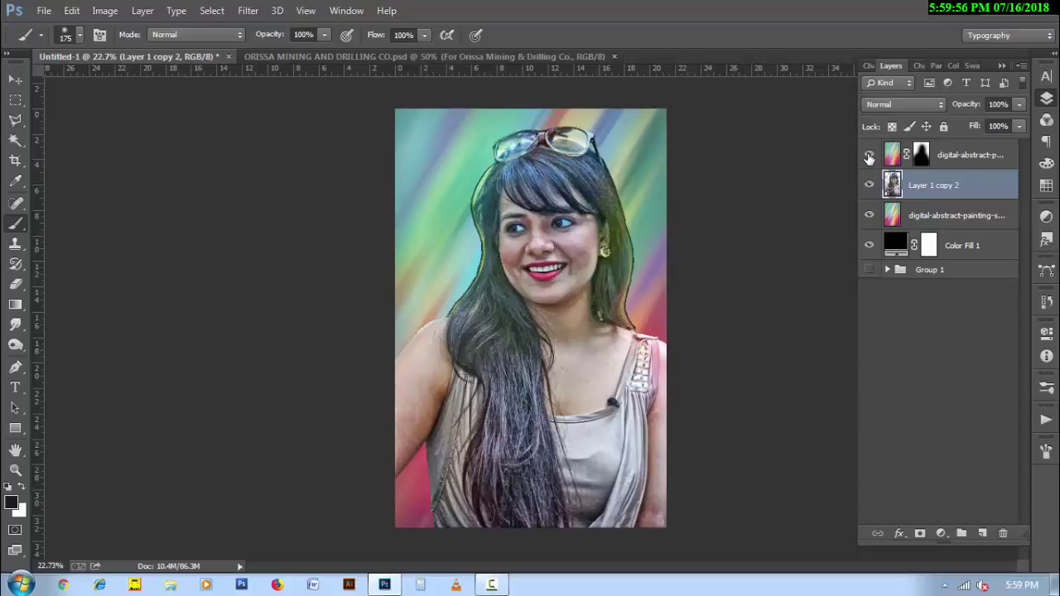
pyautogui.click(951, 161)
pyautogui.hotkey('ctrl', 'e')
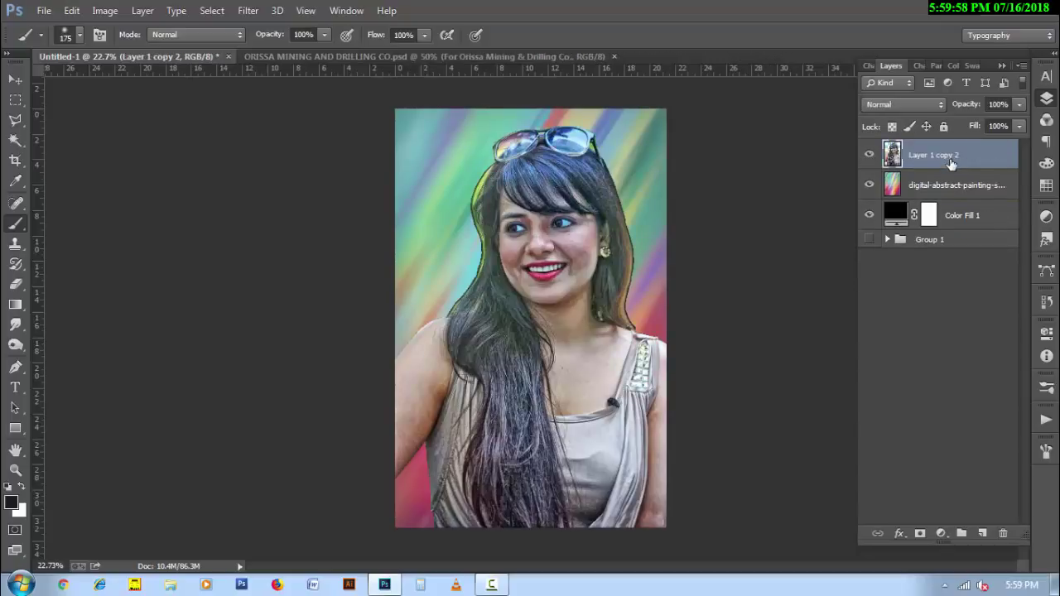
# - Add a Hue/Saturation adjustment layer with saturation +5 and close its settings
pyautogui.click(939, 533)
pyautogui.click(935, 344)
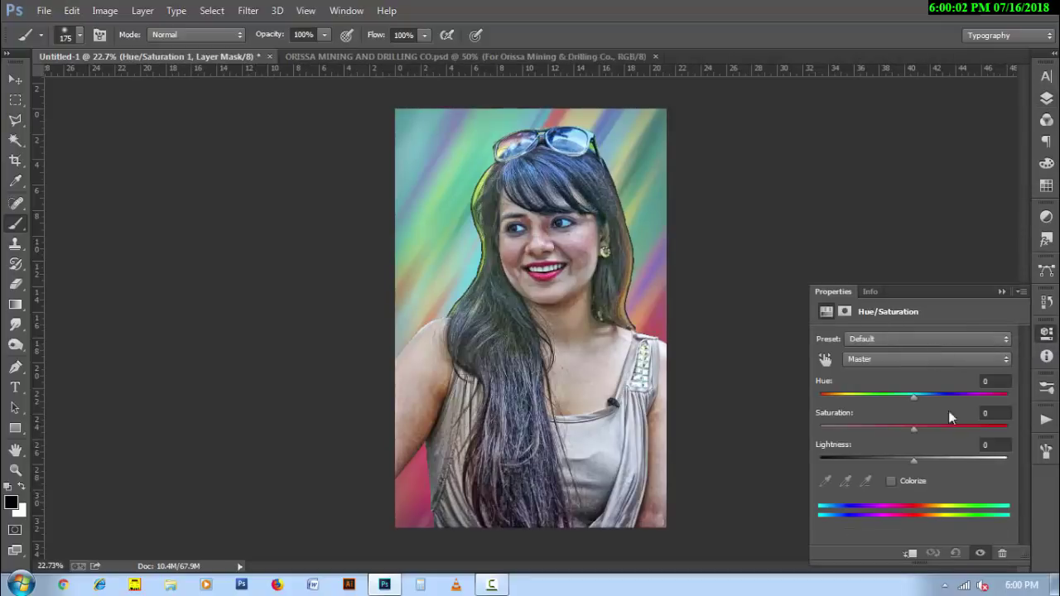
pyautogui.click(999, 414)
pyautogui.write('5')
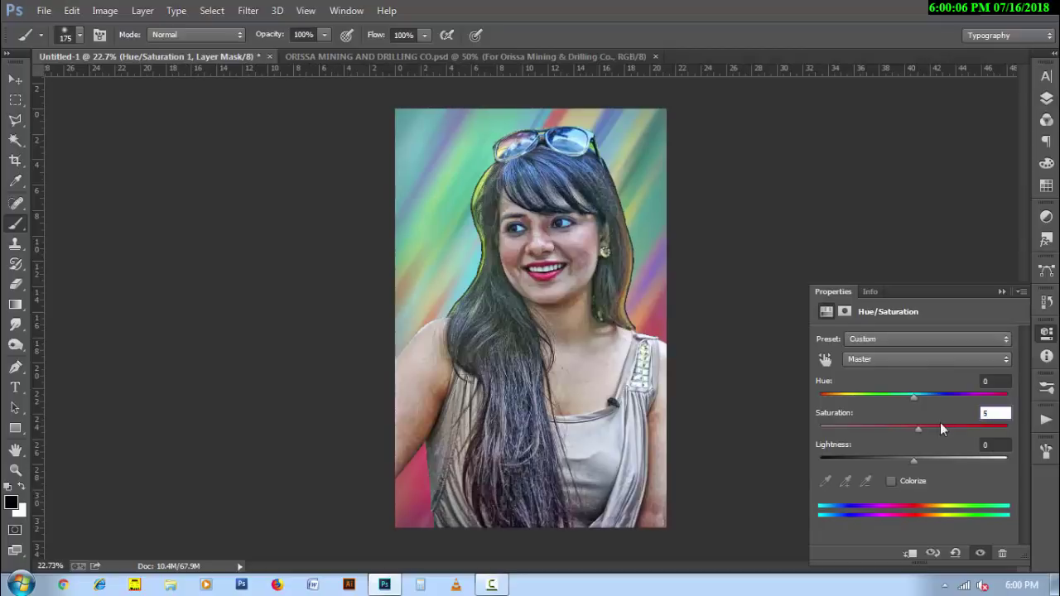
pyautogui.click(1001, 291)
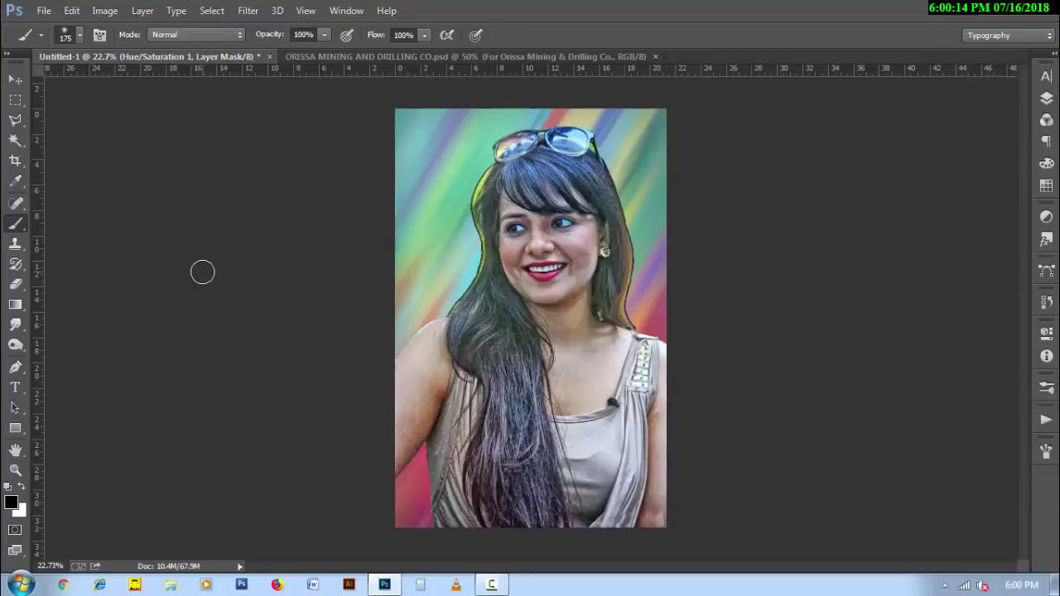
pyautogui.click(492, 584)
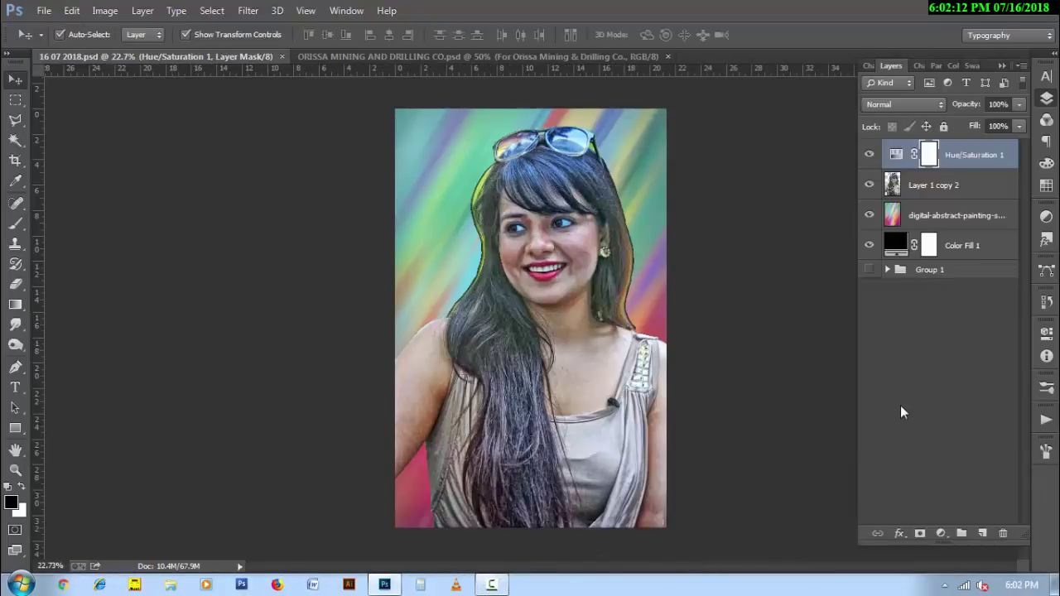
# - Select Layer 1 copy 2 with the Smudge tool and zoom in on the beaded shoulder strap
pyautogui.click(943, 192)
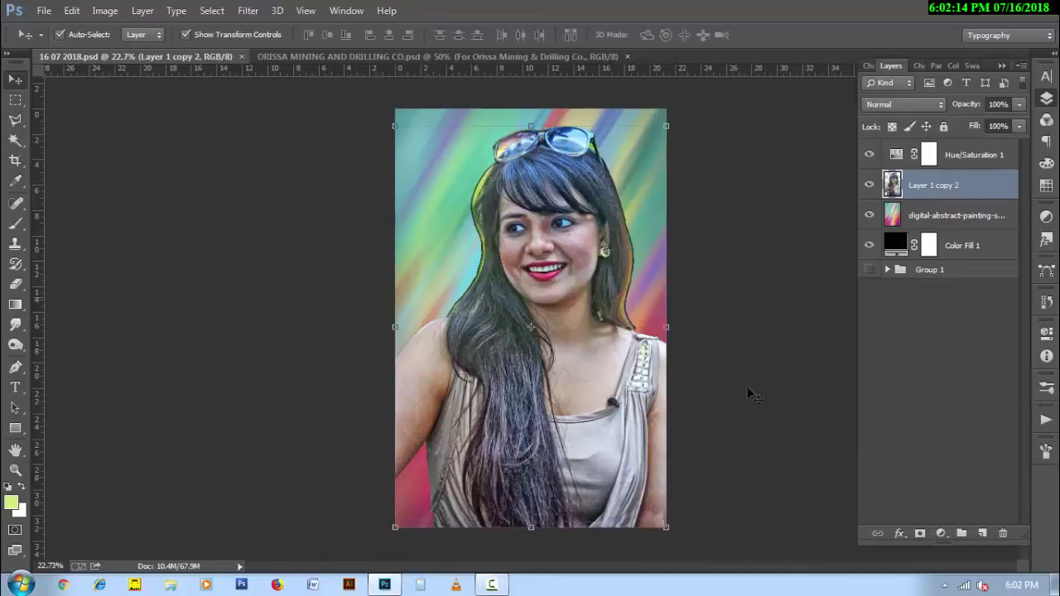
pyautogui.click(15, 324)
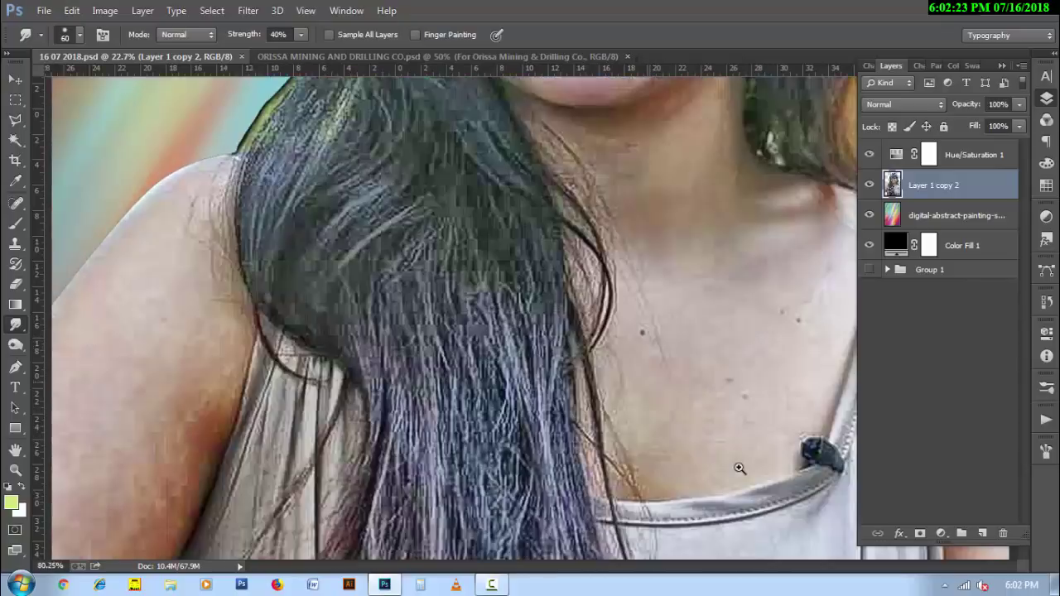
pyautogui.moveTo(646, 389)
pyautogui.mouseDown()
pyautogui.moveTo(783, 414)
pyautogui.moveTo(477, 431)
pyautogui.moveTo(317, 302)
pyautogui.mouseUp()
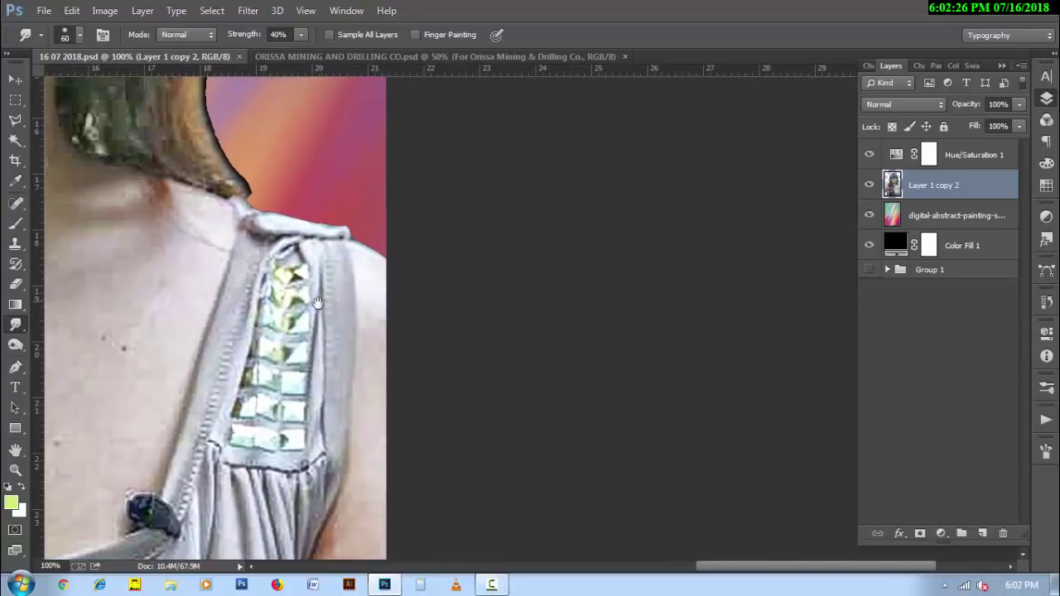
pyautogui.scroll(1, 300, 259)
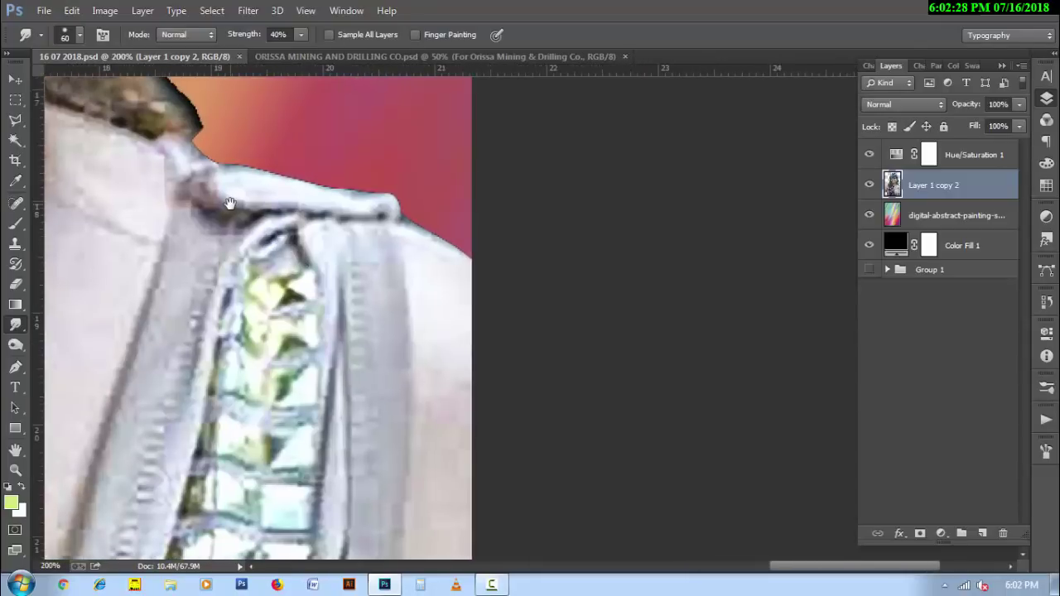
# - Smudge the collar edges near the neck and strap, reshaping the collar tip with smaller brushes
pyautogui.press('[')
pyautogui.press('[')
pyautogui.press('[')
pyautogui.press('[')
pyautogui.moveTo(180, 177)
pyautogui.mouseDown()
pyautogui.moveTo(165, 146)
pyautogui.moveTo(182, 177)
pyautogui.moveTo(176, 145)
pyautogui.moveTo(208, 165)
pyautogui.mouseUp()
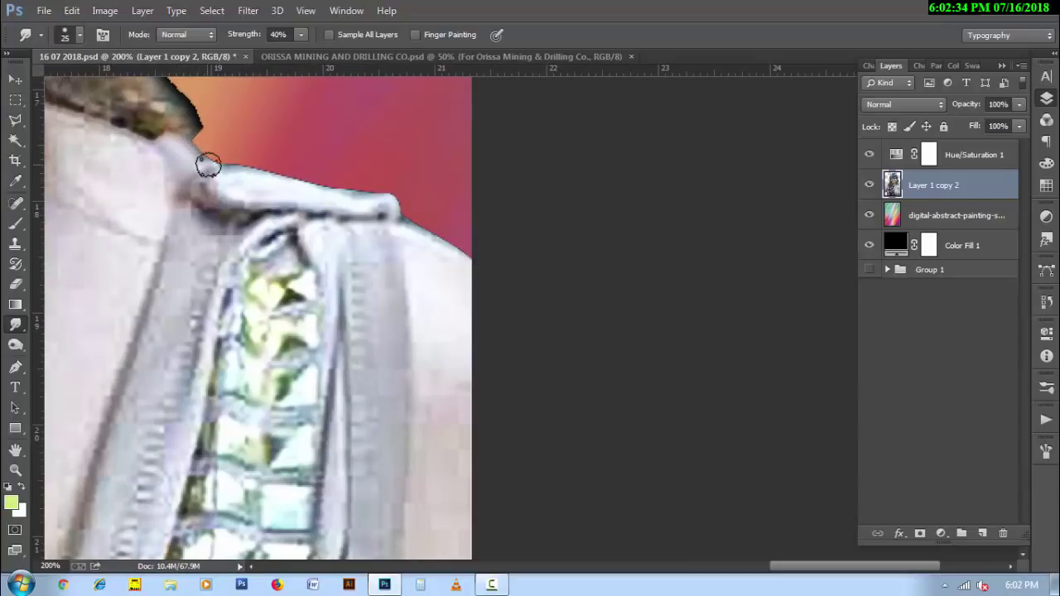
pyautogui.press('[')
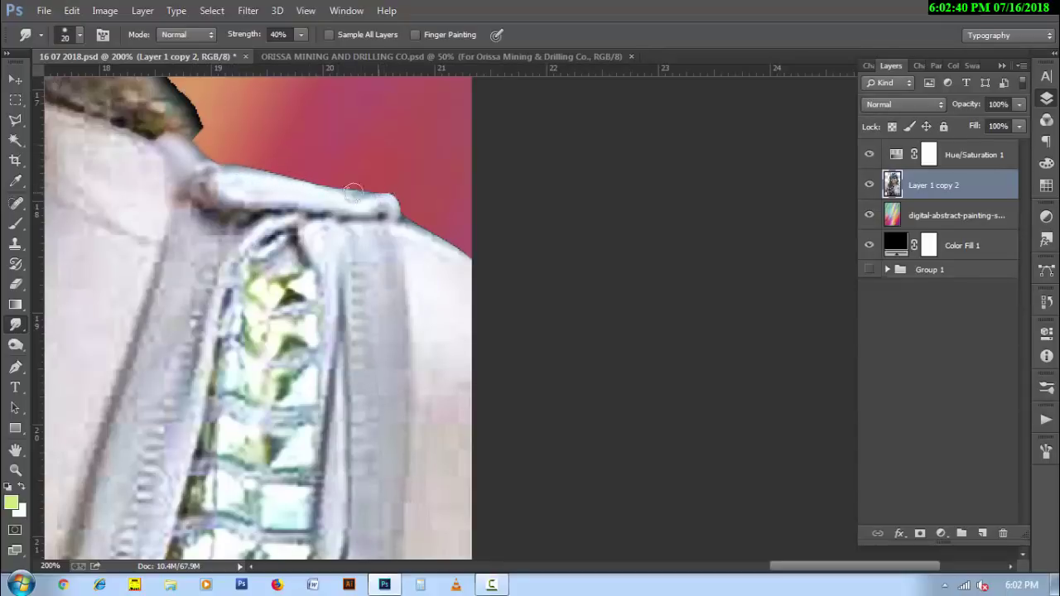
pyautogui.moveTo(352, 191)
pyautogui.mouseDown()
pyautogui.moveTo(248, 165)
pyautogui.moveTo(356, 189)
pyautogui.moveTo(373, 215)
pyautogui.mouseUp()
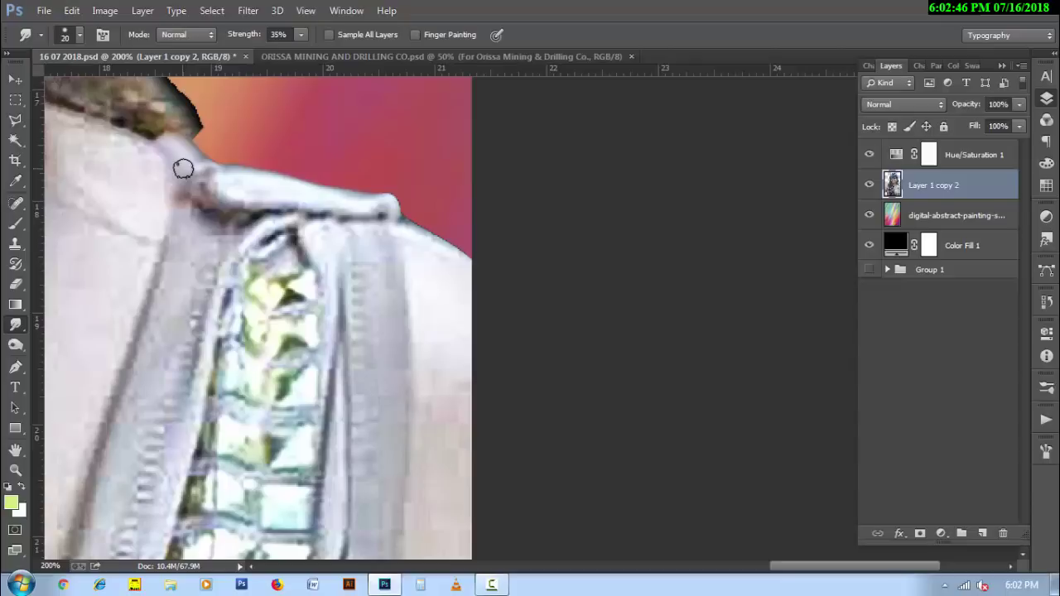
pyautogui.moveTo(183, 168)
pyautogui.mouseDown()
pyautogui.moveTo(260, 204)
pyautogui.moveTo(367, 213)
pyautogui.mouseUp()
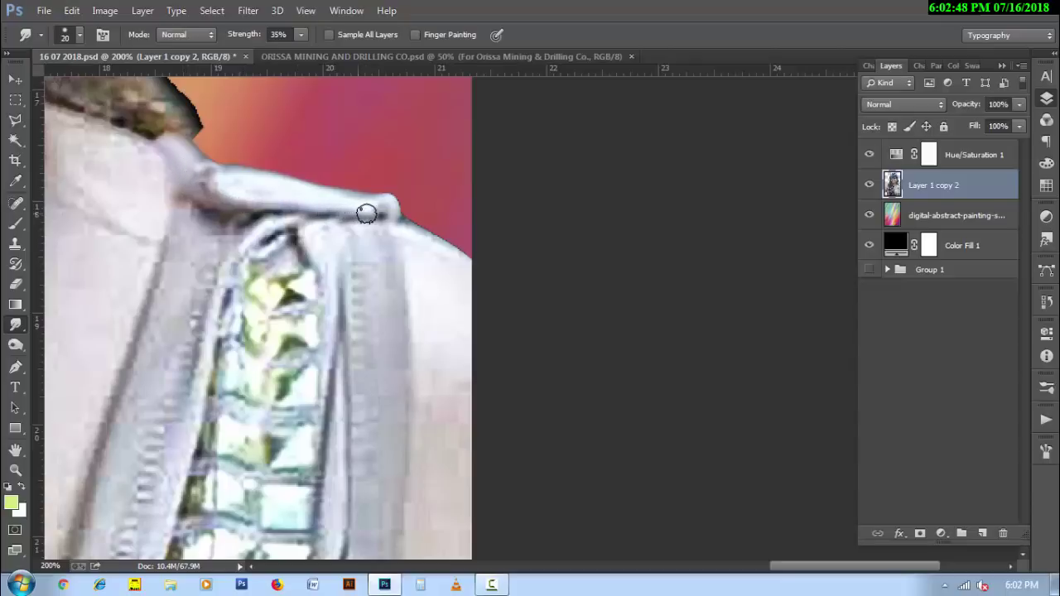
pyautogui.moveTo(212, 187); pyautogui.dragTo(359, 204)
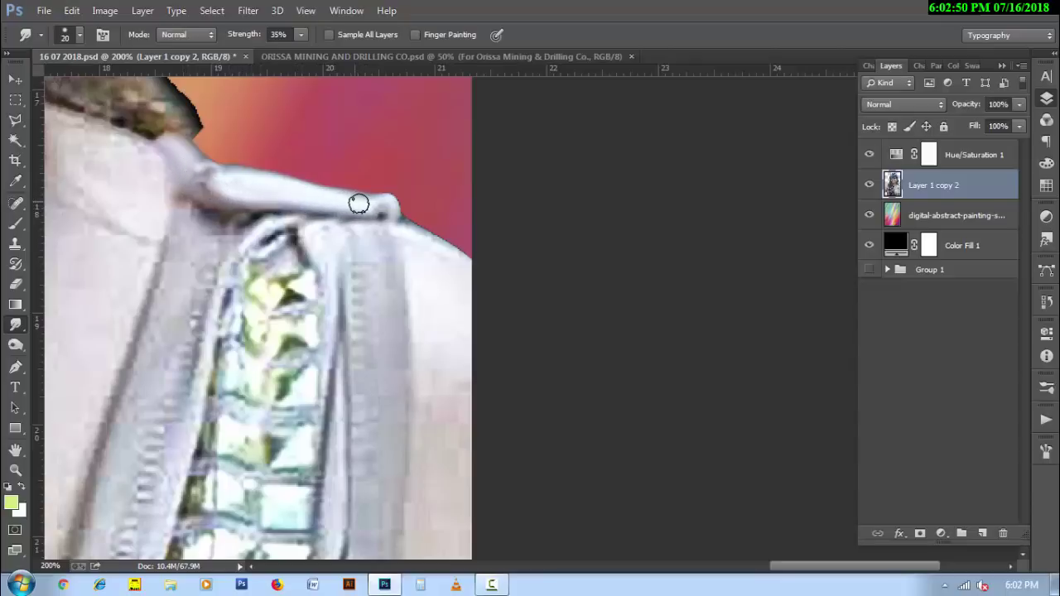
pyautogui.press('[')
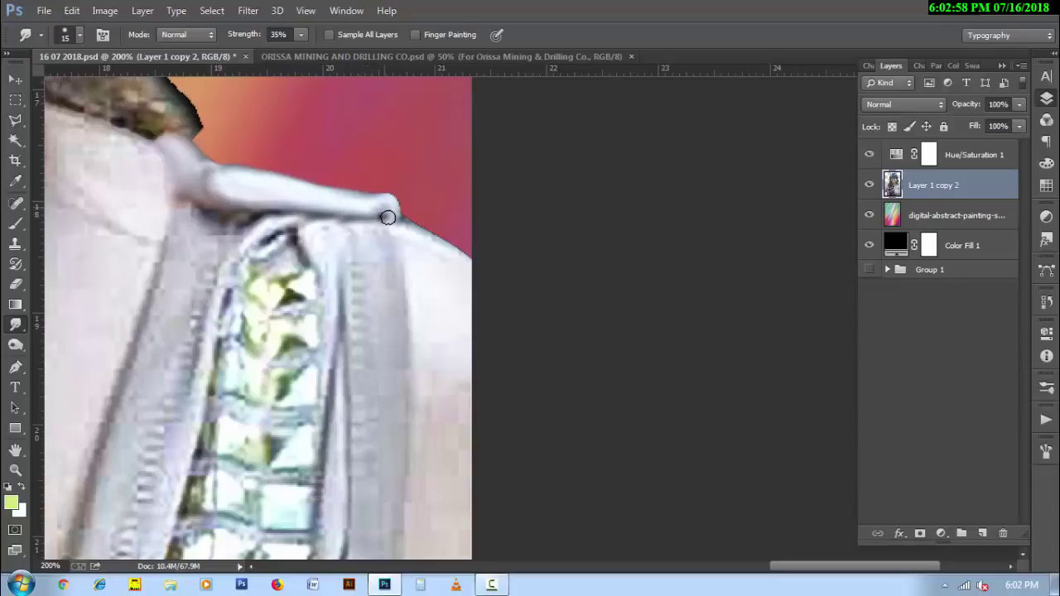
pyautogui.moveTo(387, 217); pyautogui.dragTo(389, 197)
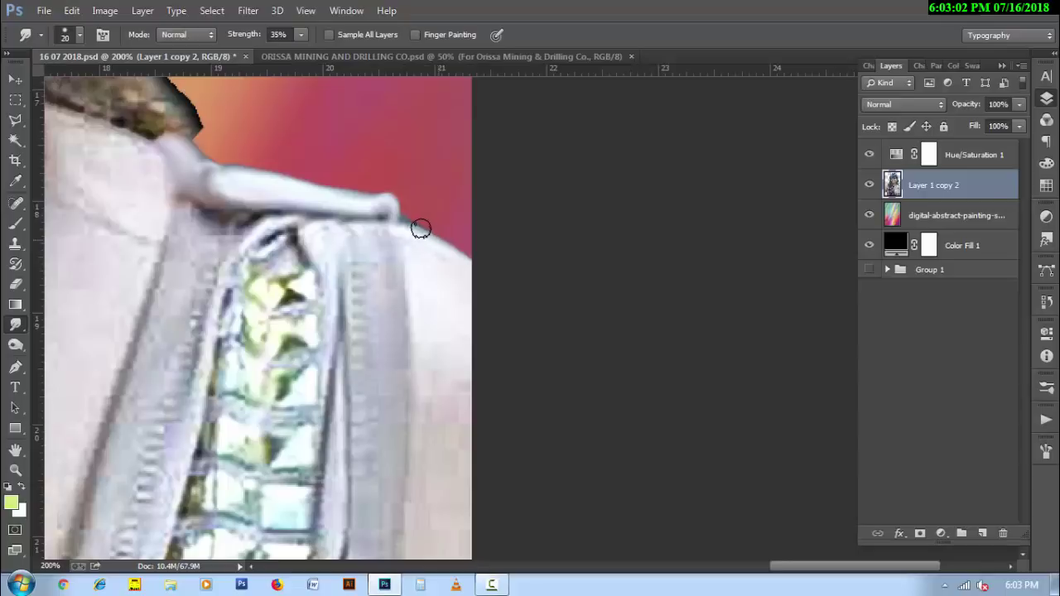
pyautogui.press('[')
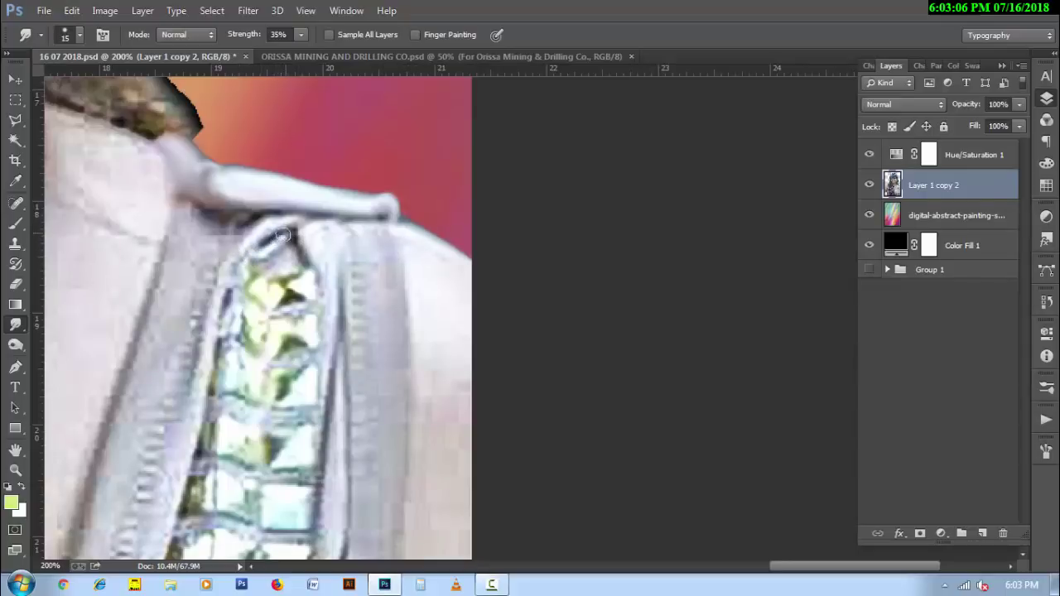
pyautogui.moveTo(283, 235)
pyautogui.mouseDown()
pyautogui.moveTo(252, 252)
pyautogui.moveTo(268, 224)
pyautogui.moveTo(245, 245)
pyautogui.mouseUp()
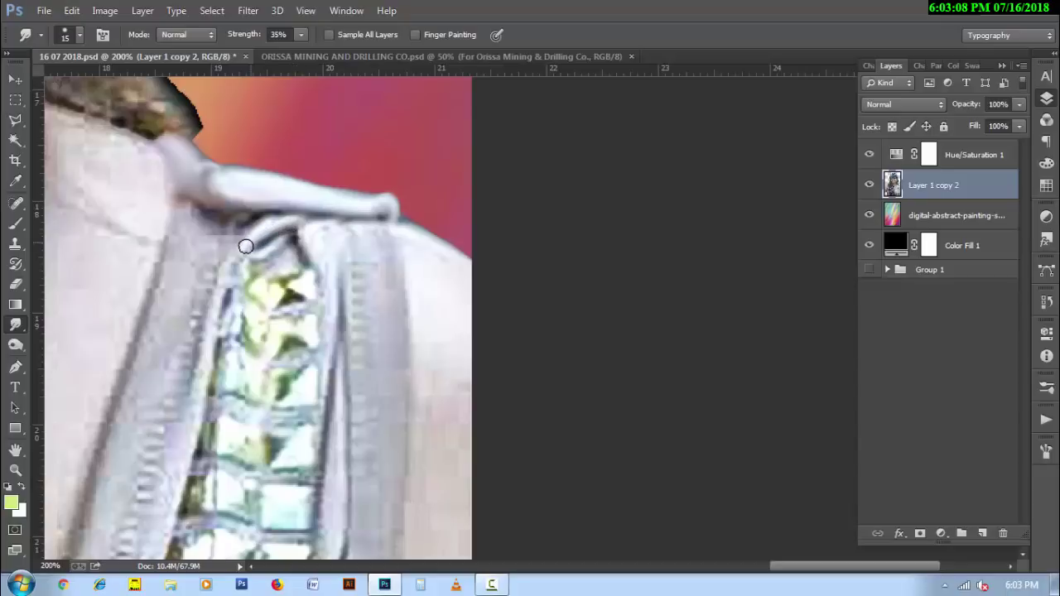
pyautogui.moveTo(293, 219)
pyautogui.mouseDown()
pyautogui.moveTo(250, 229)
pyautogui.moveTo(303, 256)
pyautogui.moveTo(320, 284)
pyautogui.mouseUp()
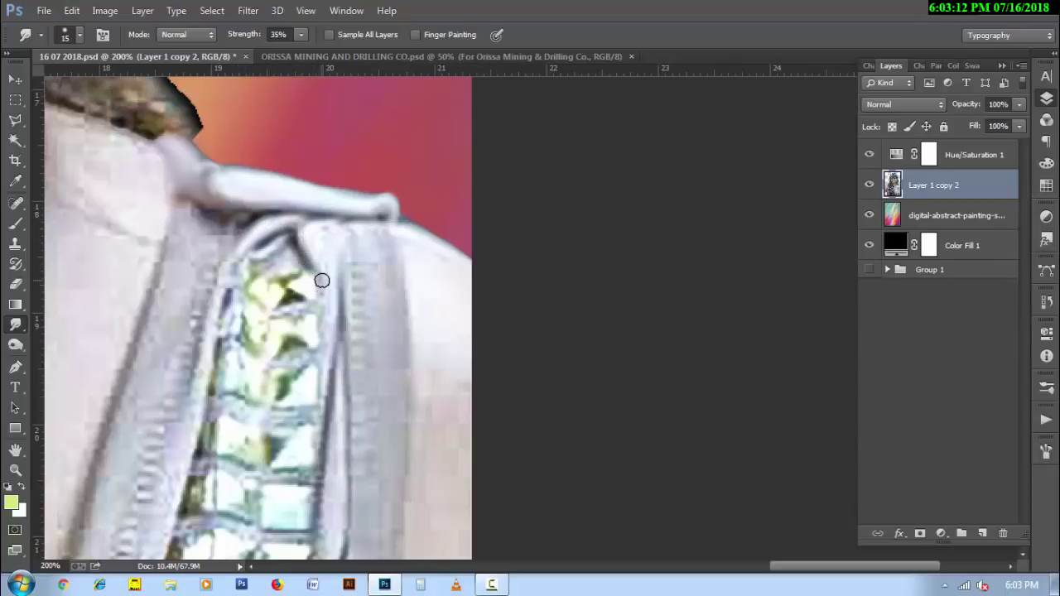
pyautogui.moveTo(303, 230); pyautogui.dragTo(323, 266)
pyautogui.moveTo(317, 224); pyautogui.dragTo(326, 261)
# - Adjust the smudge brush between 15 and 30 while scrolling down to the zipper pleat and waistband
pyautogui.press(']')
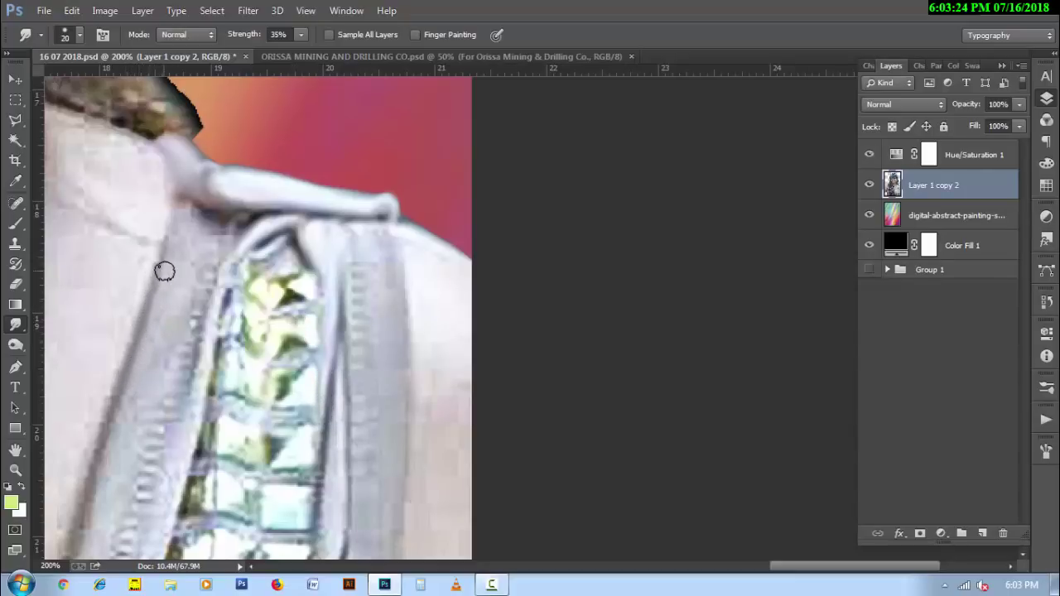
pyautogui.press('[')
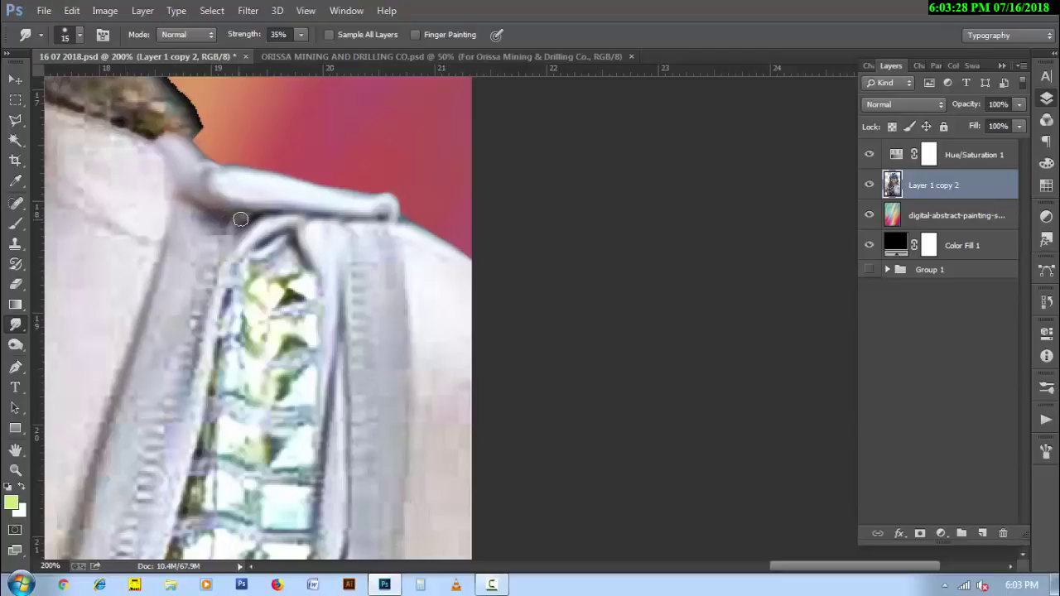
pyautogui.press(']')
pyautogui.press(']')
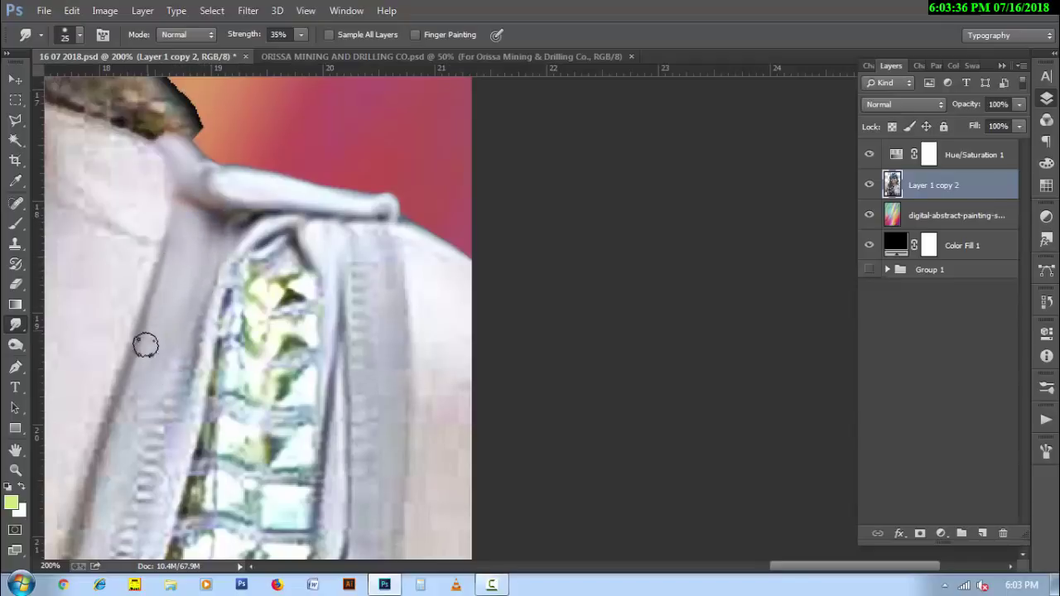
pyautogui.press('[')
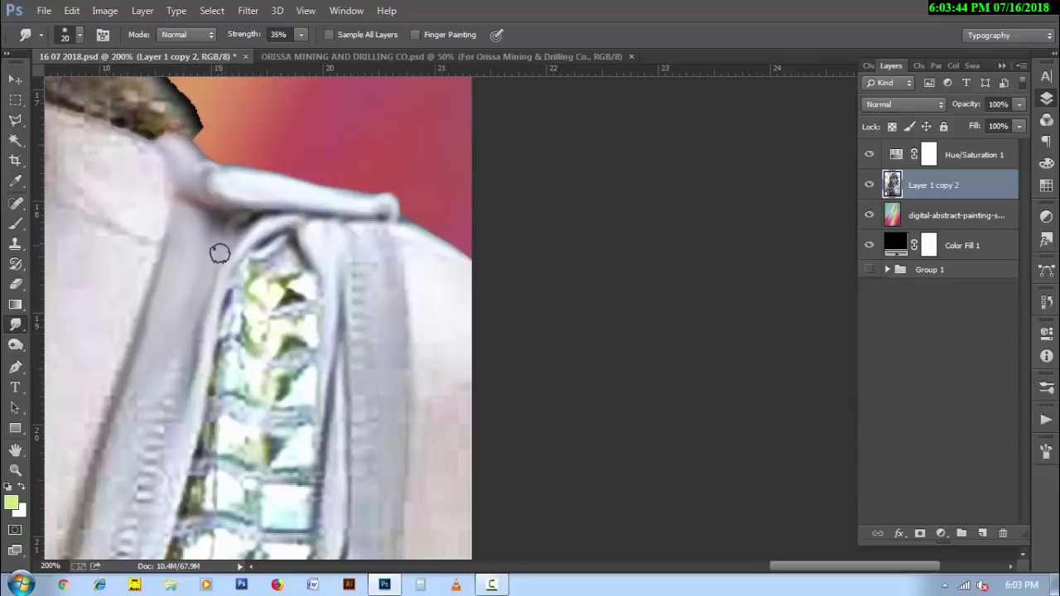
pyautogui.scroll(-2, 210, 353)
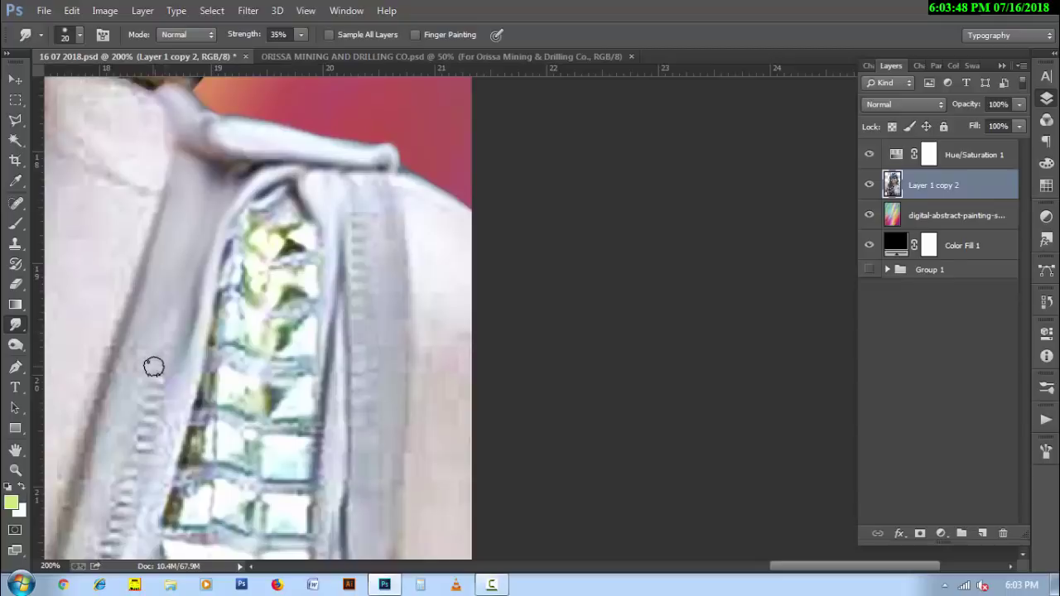
pyautogui.scroll(-2, 156, 363)
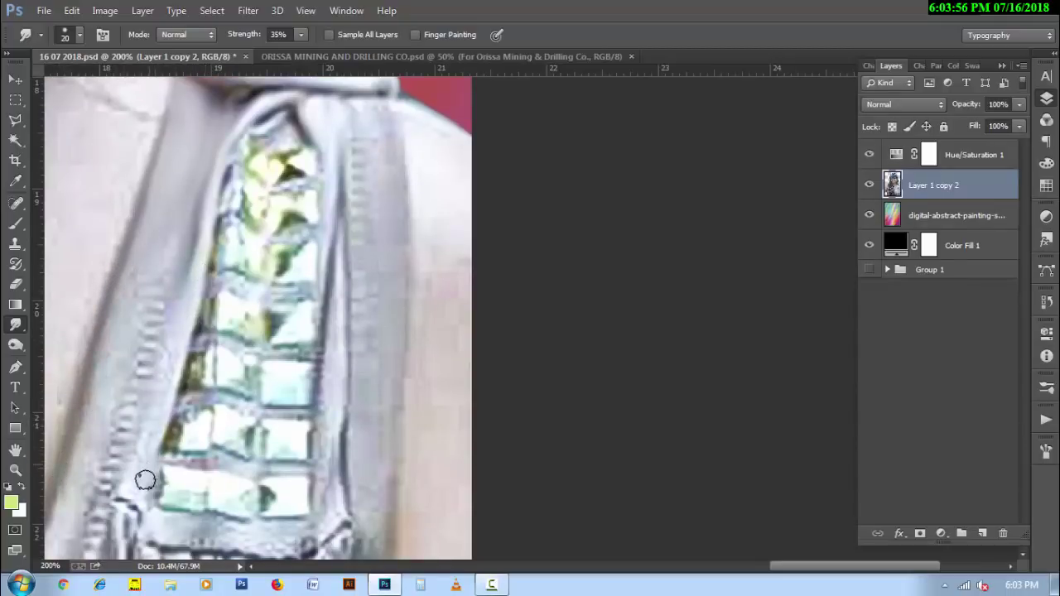
pyautogui.press(']')
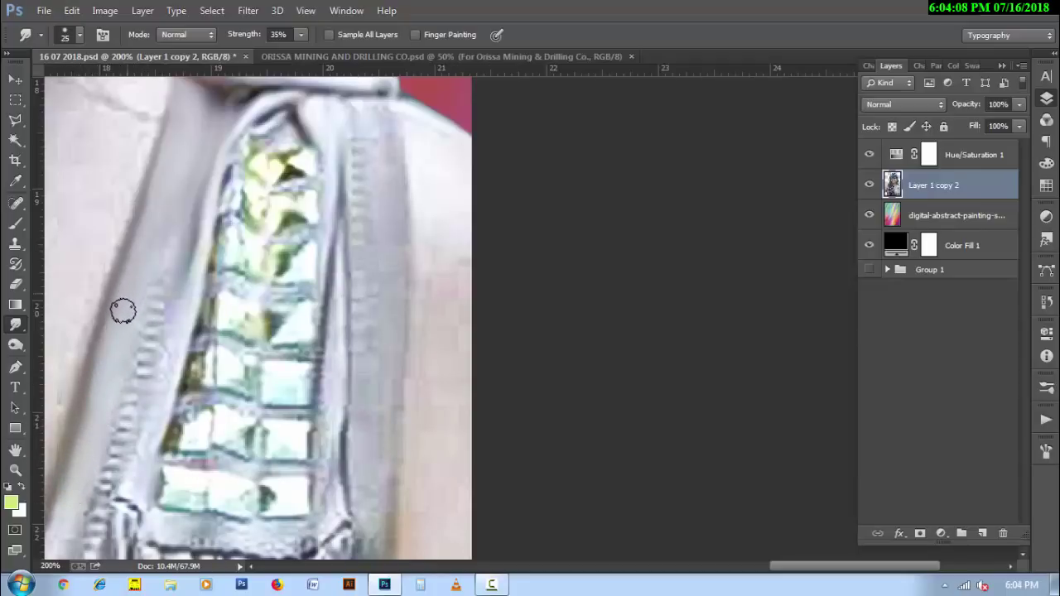
pyautogui.press('[')
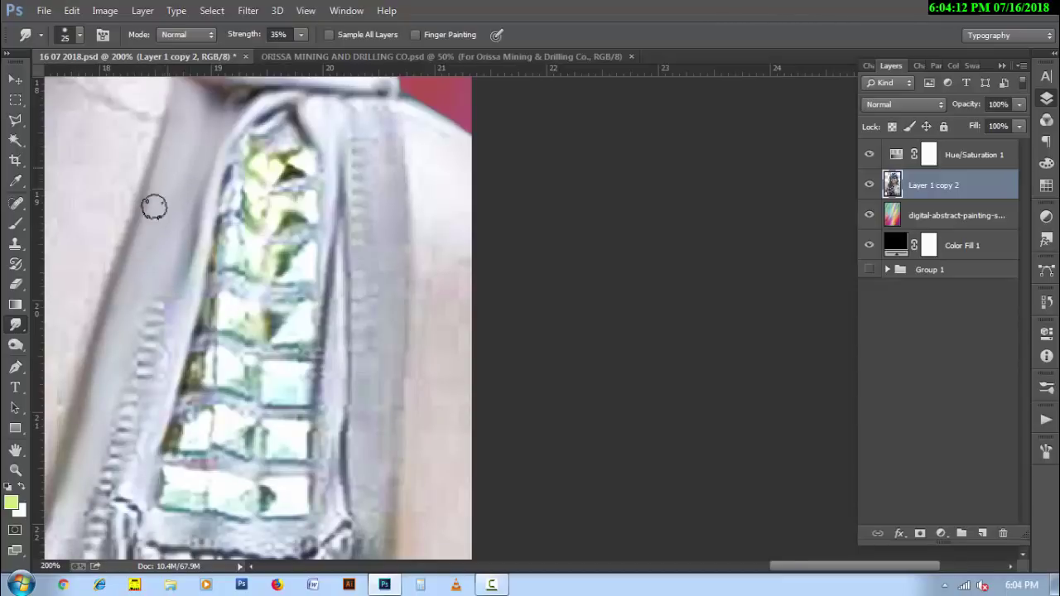
pyautogui.press('[')
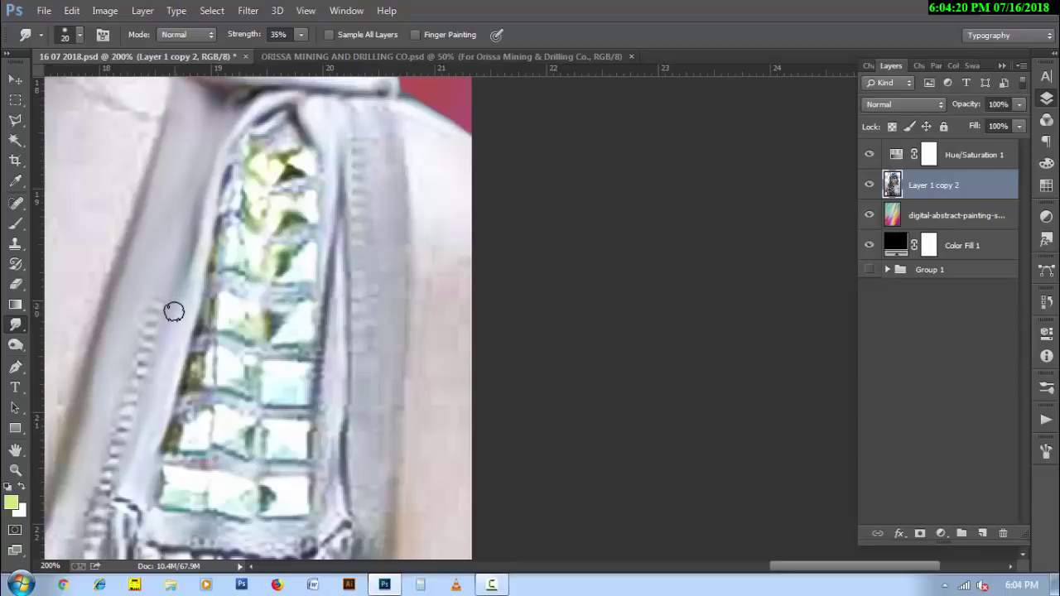
pyautogui.press('[')
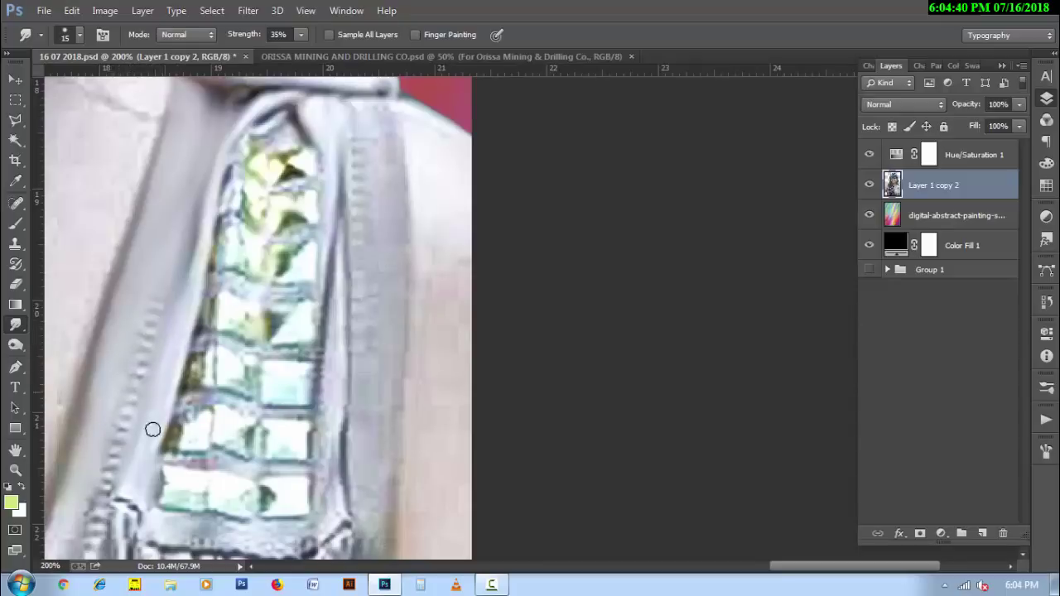
pyautogui.scroll(-2, 136, 442)
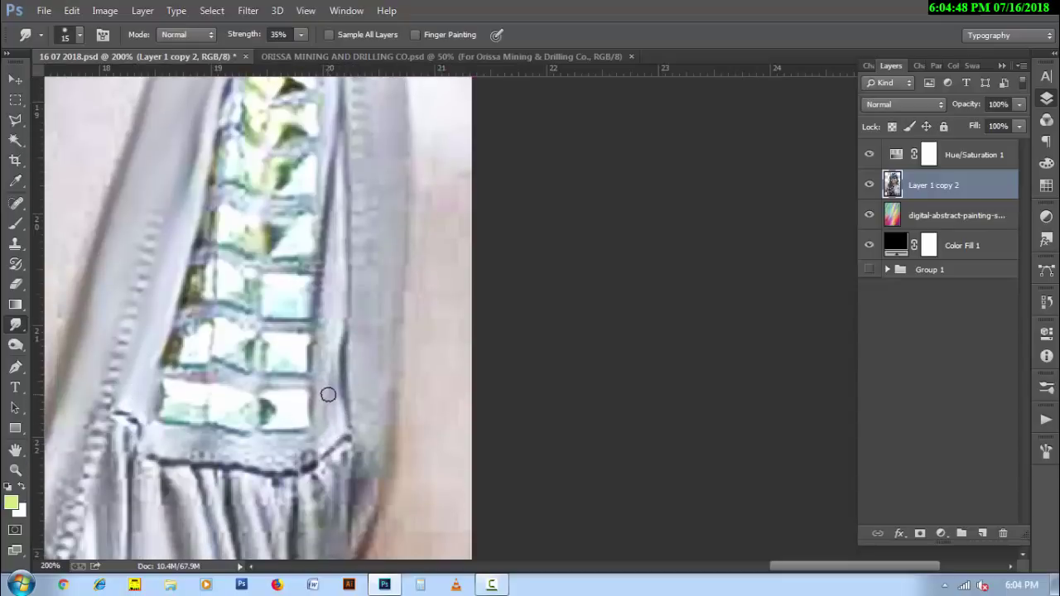
pyautogui.press(']')
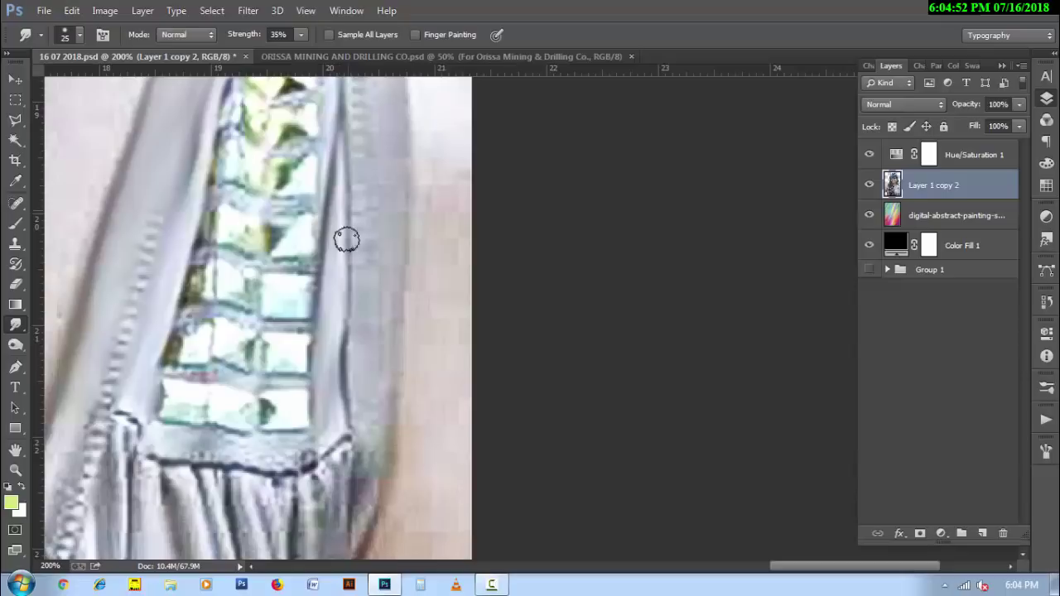
pyautogui.press('[')
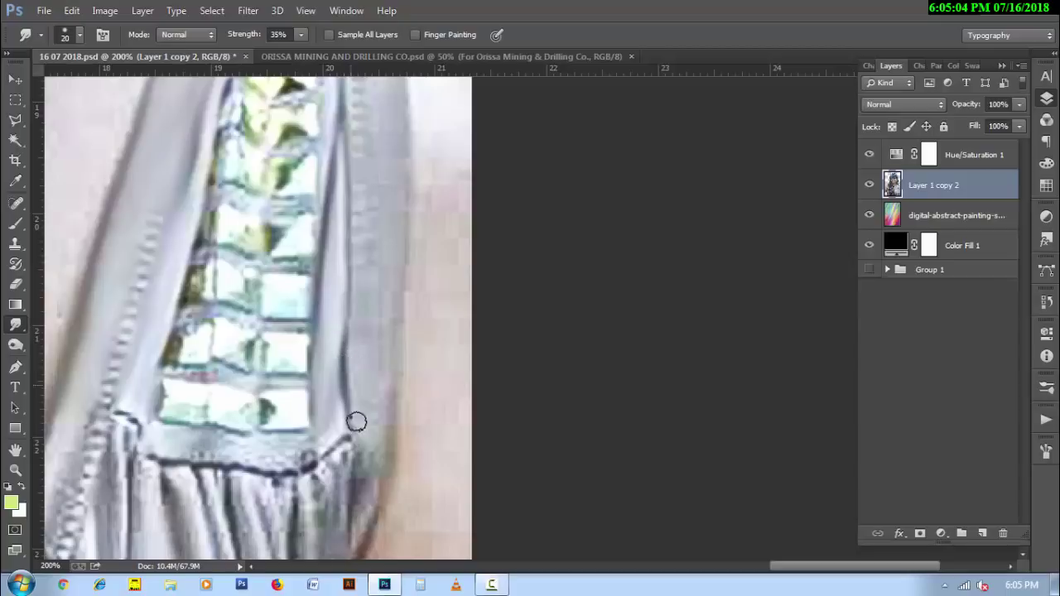
pyautogui.press(']')
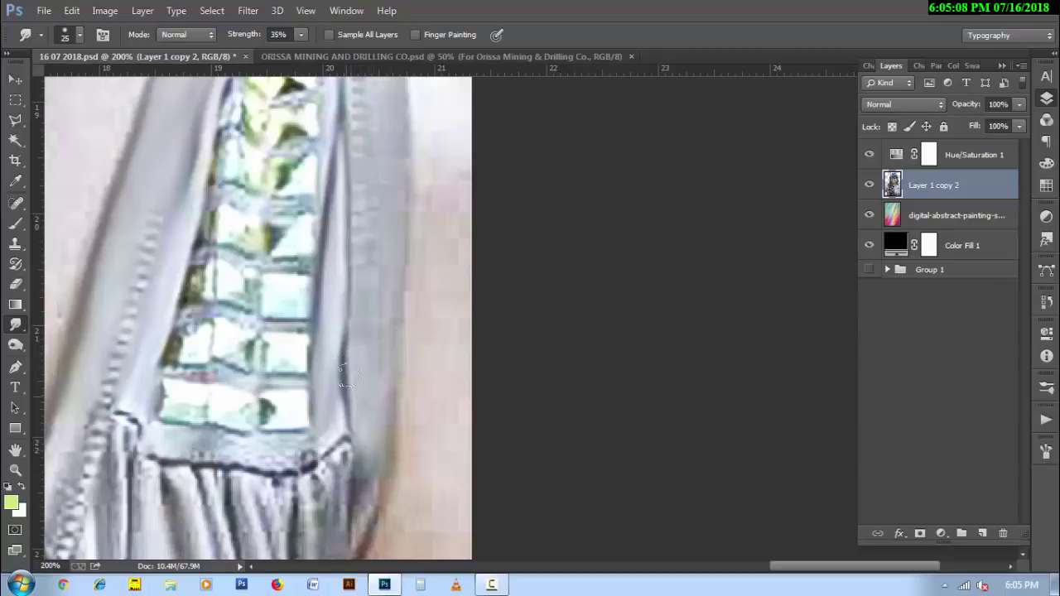
pyautogui.press(']')
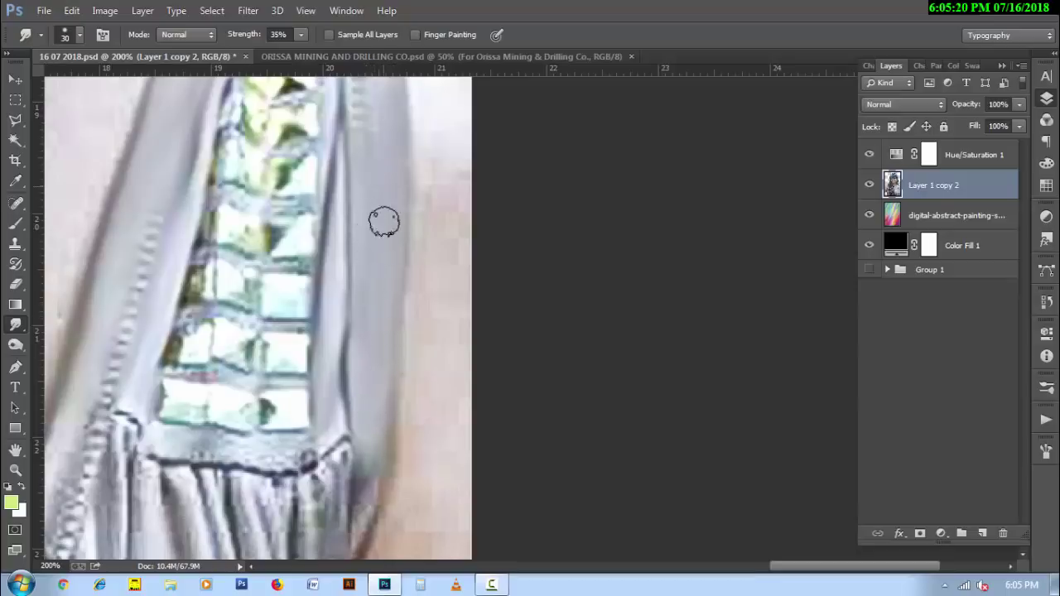
pyautogui.scroll(-3, 370, 95)
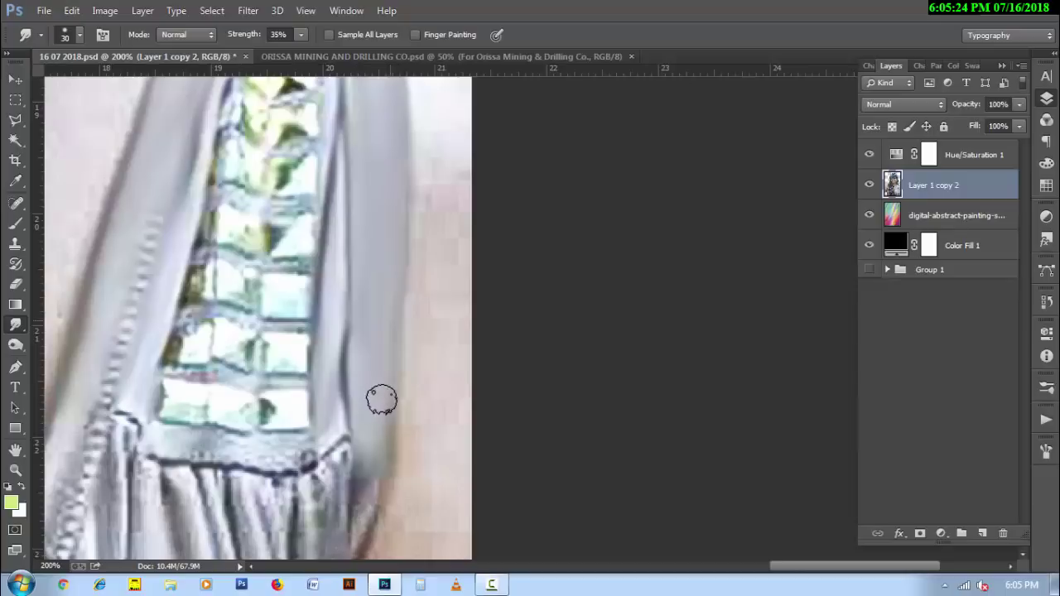
pyautogui.scroll(-1, 384, 350)
pyautogui.press('[')
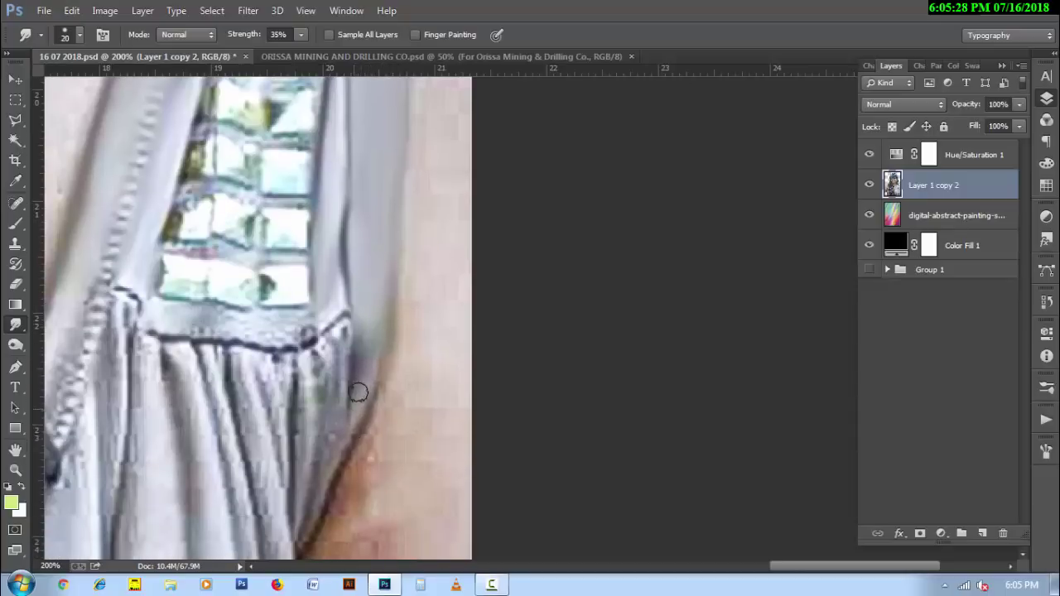
pyautogui.press('[')
# - Smooth the waistband seam below the sequins with a 15–20 px smudge brush
pyautogui.moveTo(142, 326)
pyautogui.mouseDown()
pyautogui.moveTo(267, 348)
pyautogui.moveTo(331, 322)
pyautogui.mouseUp()
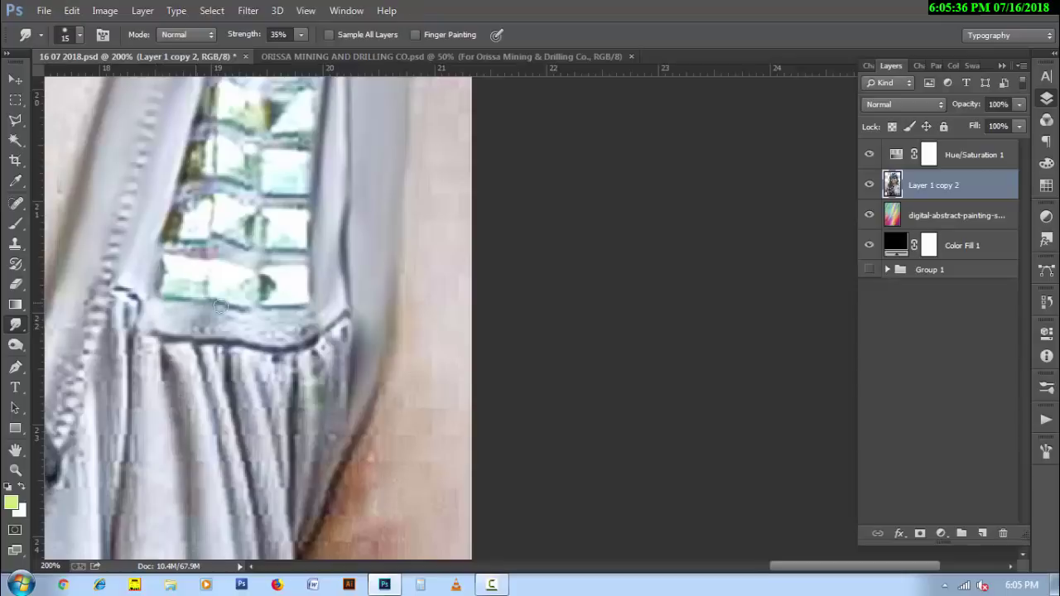
pyautogui.moveTo(219, 306); pyautogui.dragTo(279, 307)
pyautogui.press(']')
pyautogui.moveTo(173, 320)
pyautogui.mouseDown()
pyautogui.moveTo(270, 331)
pyautogui.moveTo(213, 326)
pyautogui.moveTo(320, 312)
pyautogui.moveTo(240, 322)
pyautogui.mouseUp()
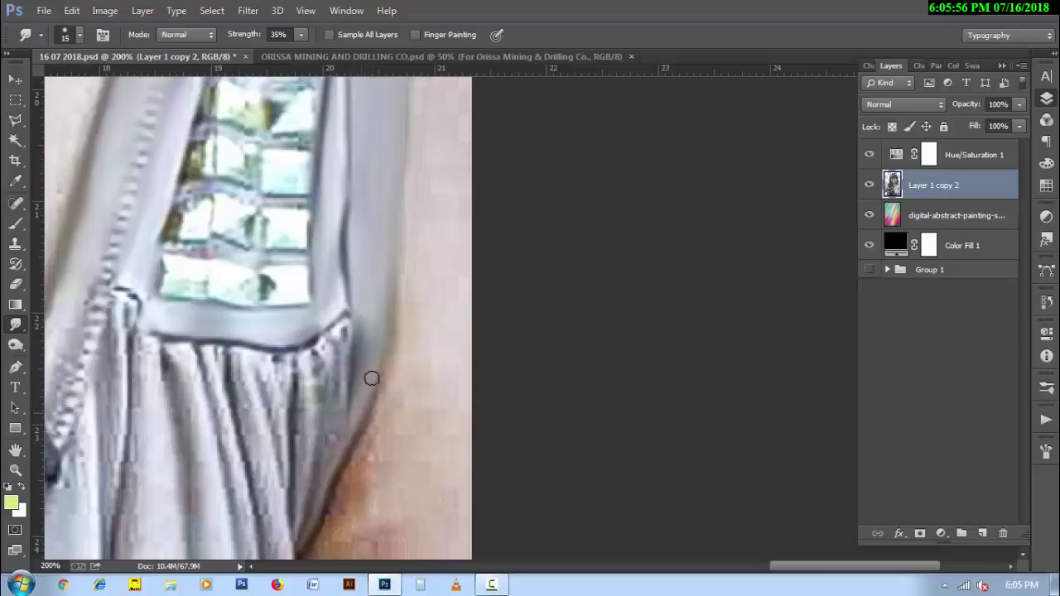
pyautogui.scroll(3, 371, 378)
# - Soften the dark patch and green area atop the sequined strip with a 15 px brush
pyautogui.scroll(3, 374, 339)
pyautogui.scroll(3, 373, 338)
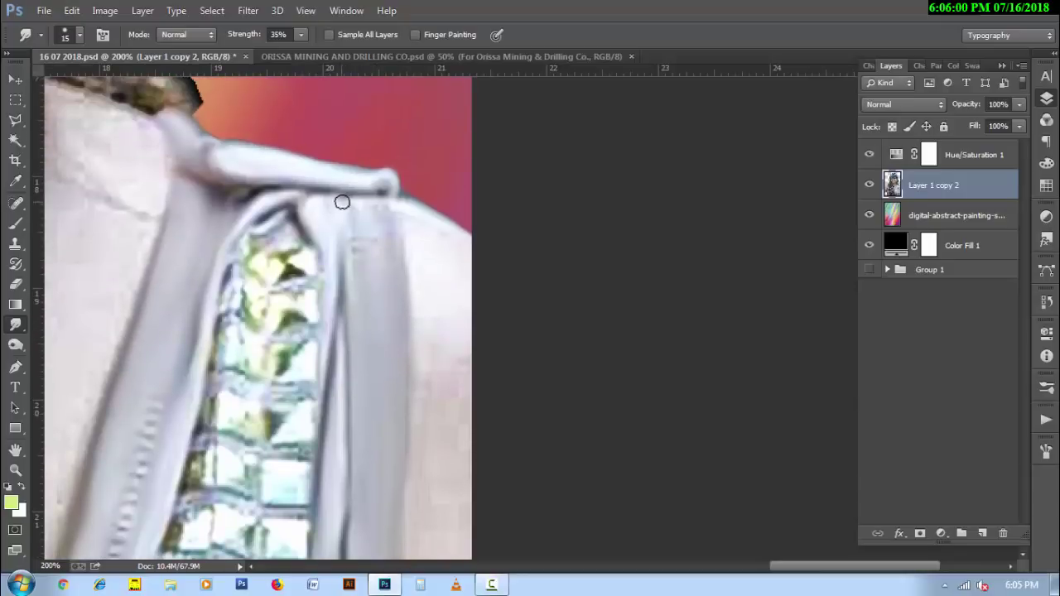
pyautogui.press(']')
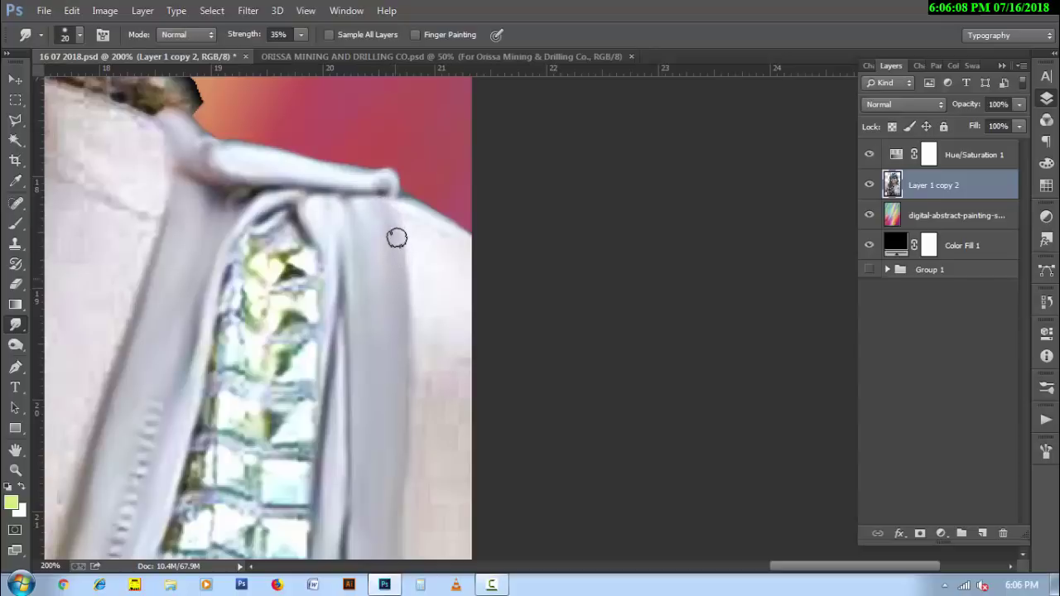
pyautogui.press('[')
pyautogui.moveTo(285, 231)
pyautogui.mouseDown()
pyautogui.moveTo(249, 262)
pyautogui.moveTo(284, 237)
pyautogui.moveTo(303, 239)
pyautogui.moveTo(311, 274)
pyautogui.mouseUp()
pyautogui.moveTo(238, 267)
pyautogui.mouseDown()
pyautogui.moveTo(280, 268)
pyautogui.moveTo(220, 315)
pyautogui.moveTo(251, 319)
pyautogui.moveTo(251, 292)
pyautogui.mouseUp()
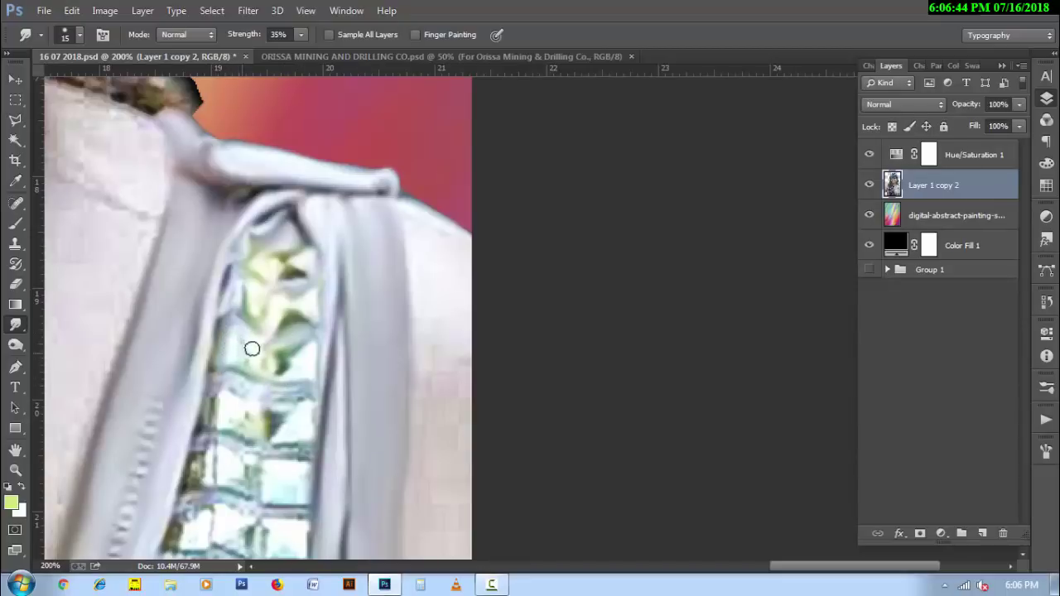
# - Smear the dark streaks and seams between the lower stones
pyautogui.scroll(-1, 275, 343)
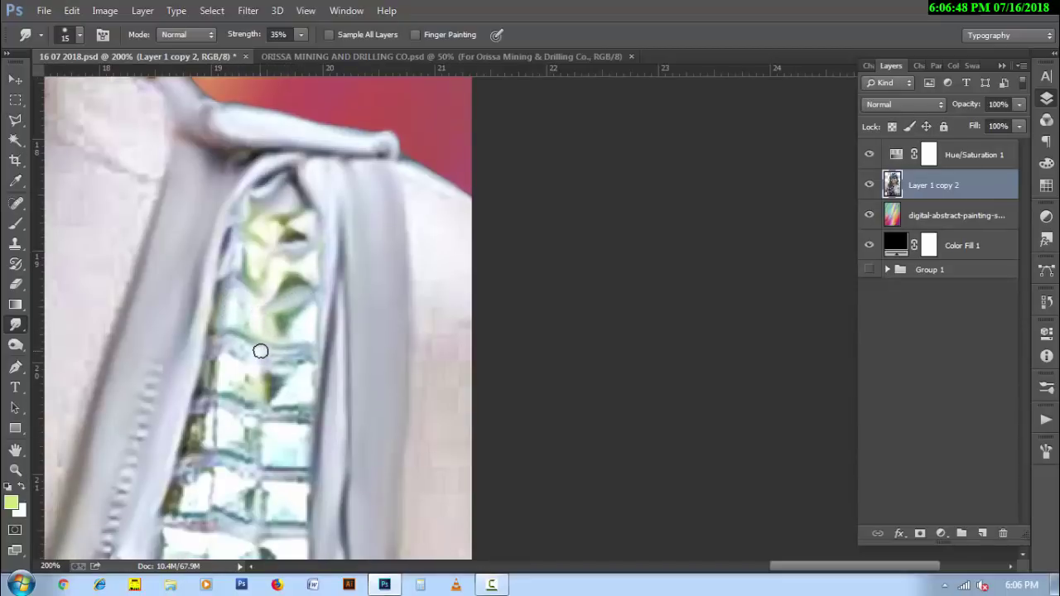
pyautogui.scroll(-1, 260, 350)
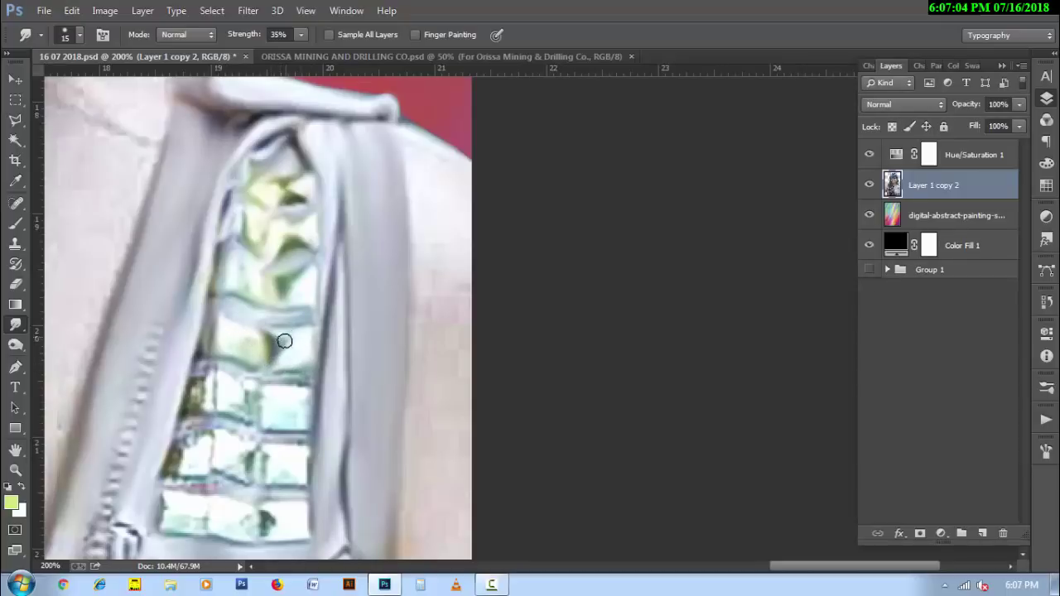
pyautogui.scroll(-1, 275, 344)
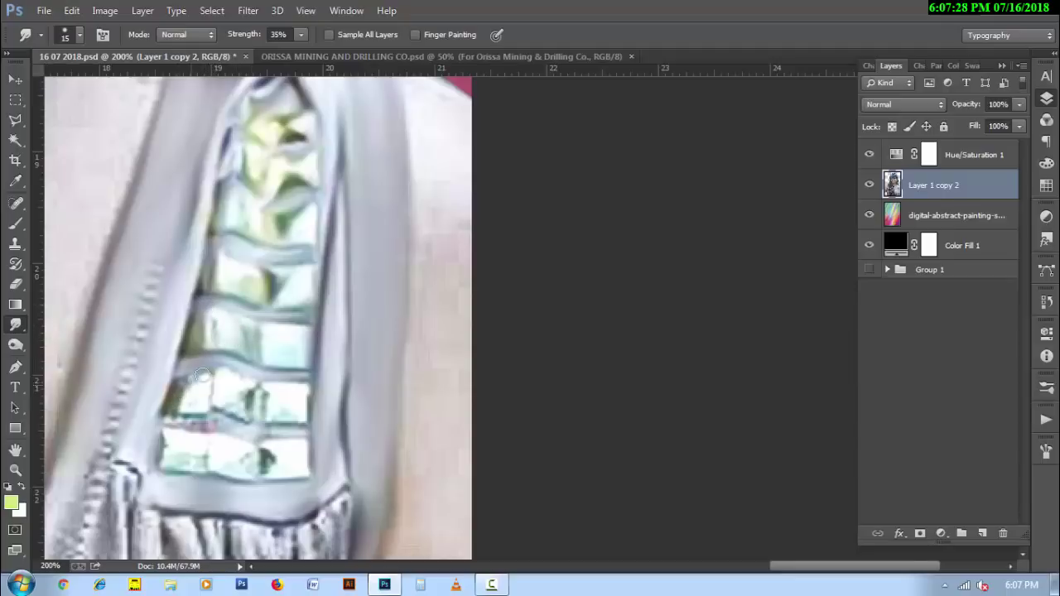
pyautogui.moveTo(215, 375); pyautogui.dragTo(238, 390)
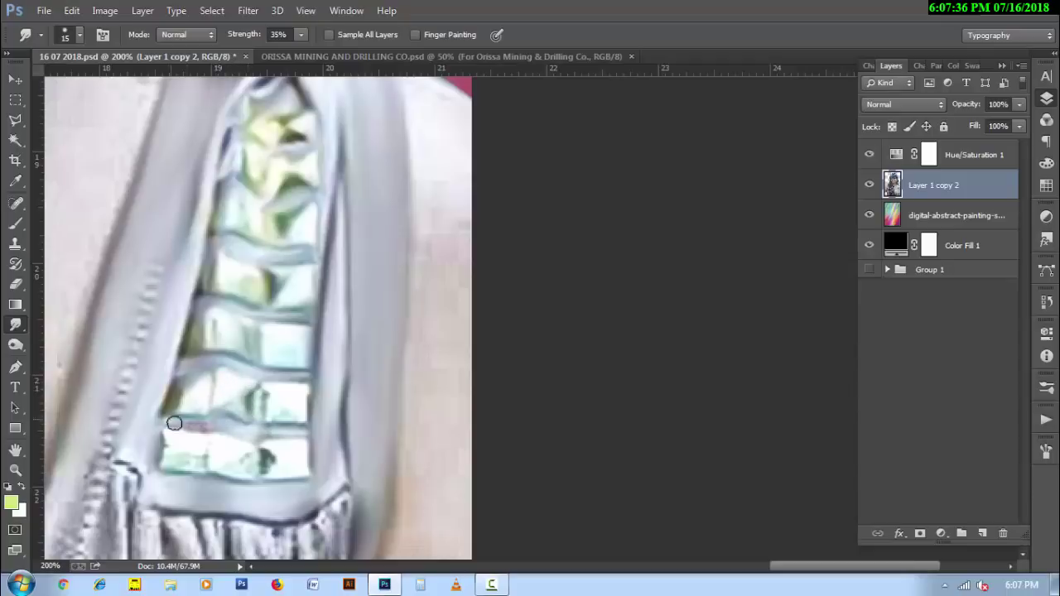
pyautogui.moveTo(174, 423); pyautogui.dragTo(295, 422)
pyautogui.scroll(-2, 286, 410)
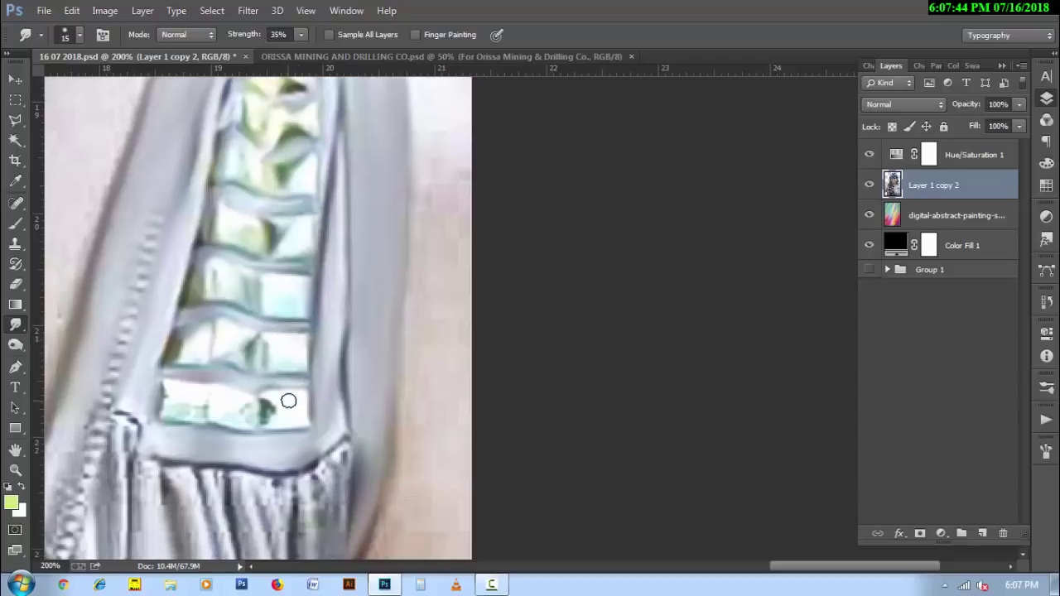
pyautogui.moveTo(165, 395)
pyautogui.mouseDown()
pyautogui.moveTo(193, 386)
pyautogui.moveTo(180, 406)
pyautogui.mouseUp()
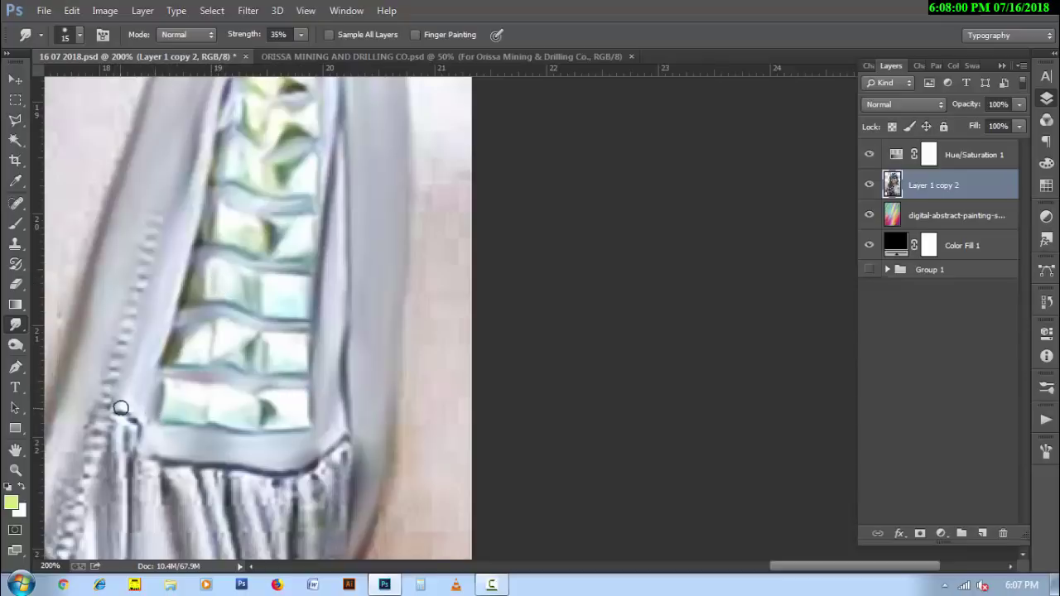
# - Soften the dark pleat edge on the left and bring the skirt pleats into view
pyautogui.scroll(-3, 120, 407)
pyautogui.moveTo(115, 385)
pyautogui.mouseDown()
pyautogui.moveTo(118, 338)
pyautogui.moveTo(131, 383)
pyautogui.mouseUp()
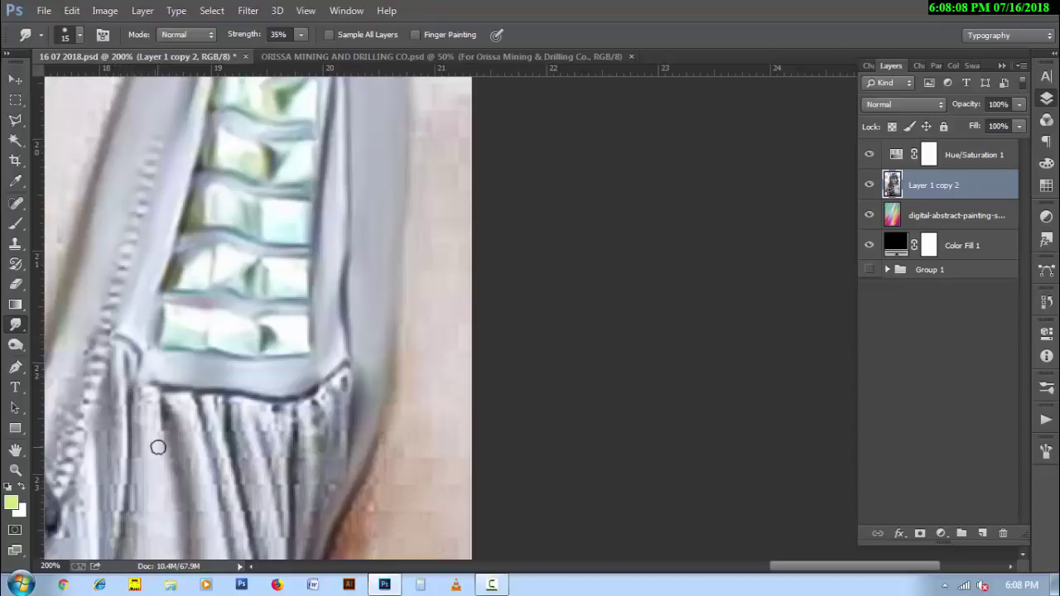
pyautogui.moveTo(158, 447); pyautogui.dragTo(166, 346)
pyautogui.press(']')
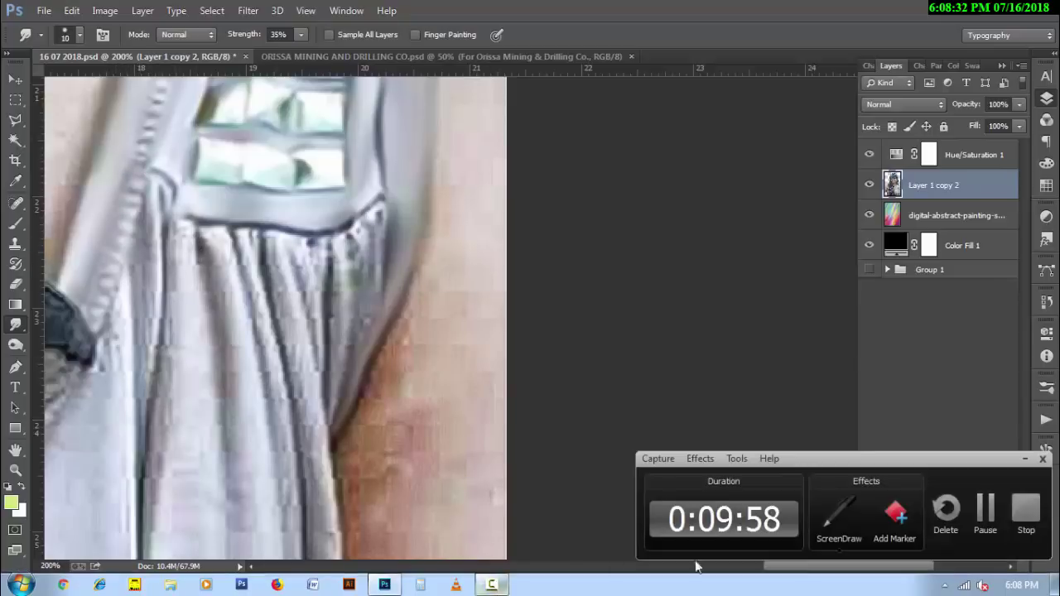
# - Smooth the skirt's left fold with a 25 px smudge brush
pyautogui.press(']')
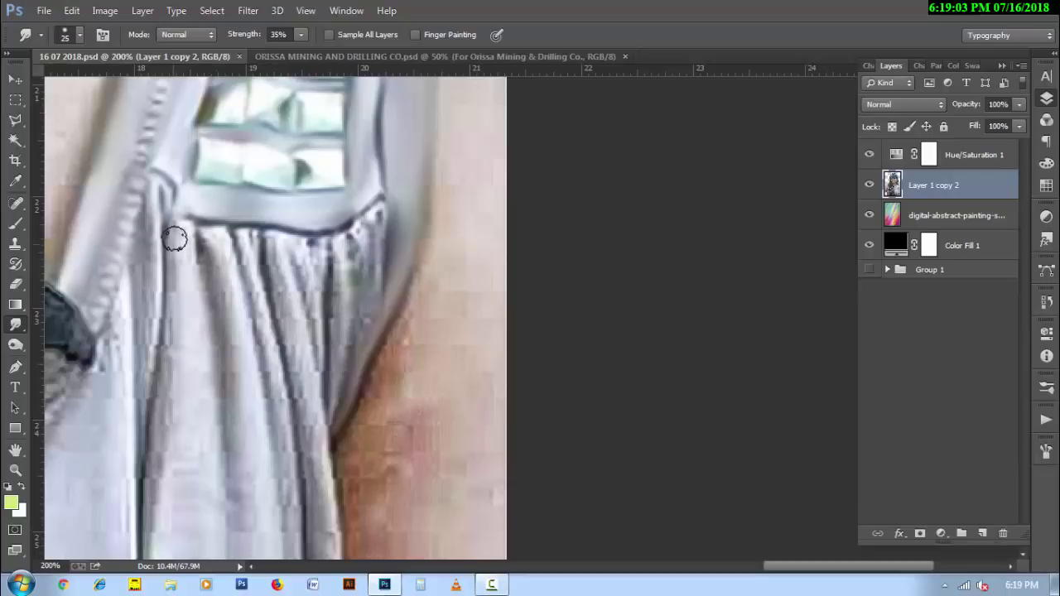
pyautogui.moveTo(189, 240); pyautogui.dragTo(189, 336)
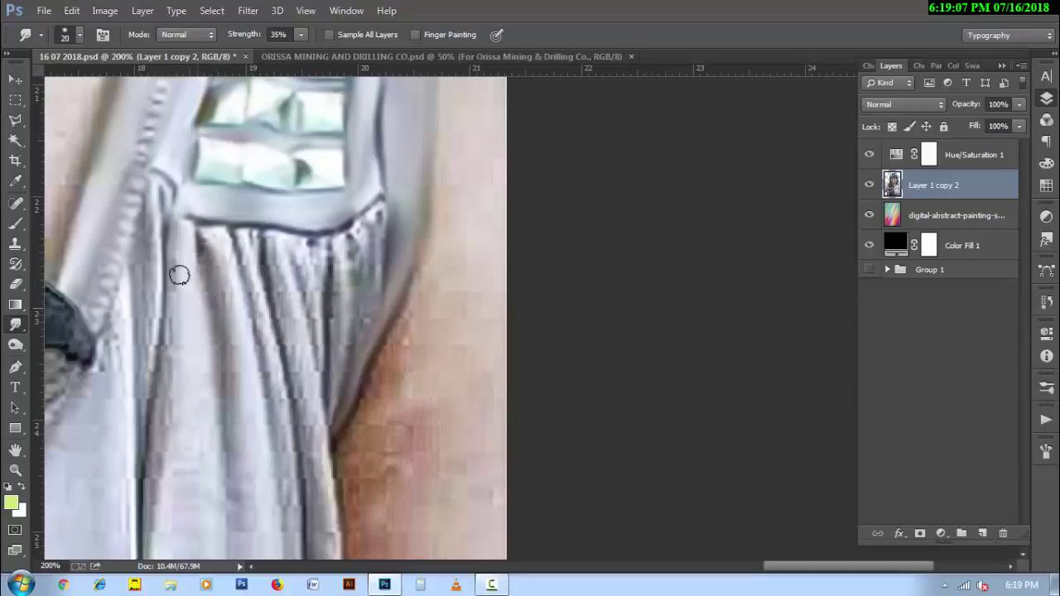
pyautogui.moveTo(181, 276)
pyautogui.mouseDown()
pyautogui.moveTo(171, 343)
pyautogui.moveTo(152, 224)
pyautogui.moveTo(147, 394)
pyautogui.mouseUp()
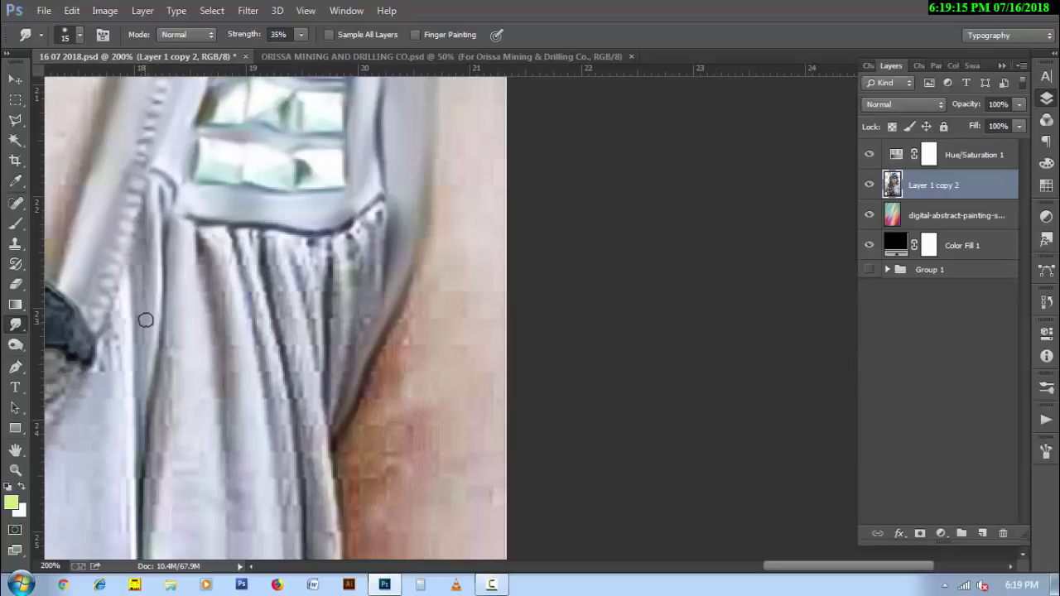
pyautogui.moveTo(140, 296); pyautogui.dragTo(148, 218)
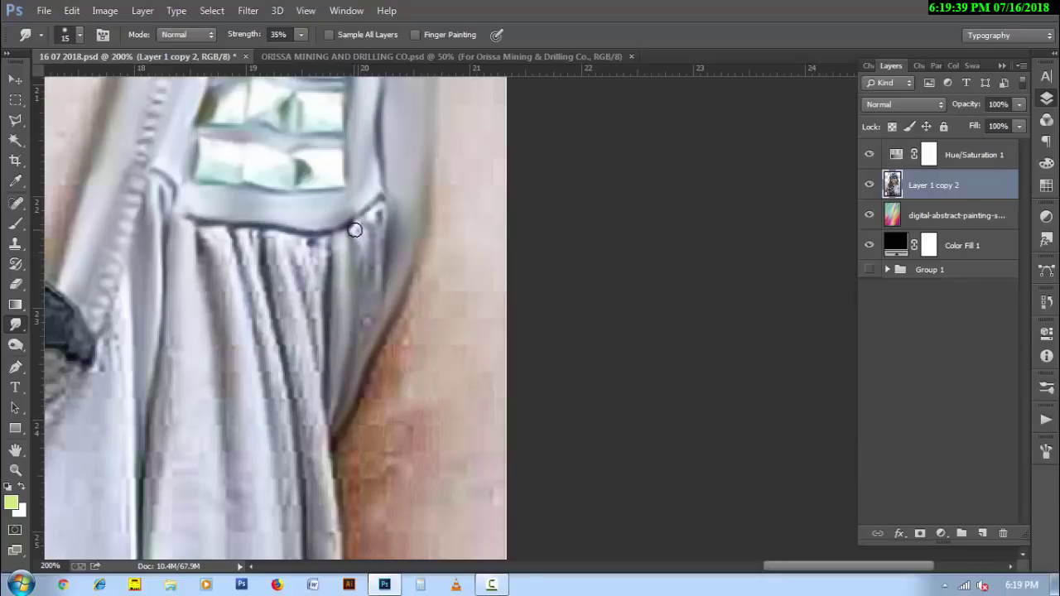
# - Soften the dress's right edge and the right end of the waistband seam
pyautogui.moveTo(354, 230); pyautogui.dragTo(360, 236)
pyautogui.moveTo(374, 204); pyautogui.dragTo(351, 221)
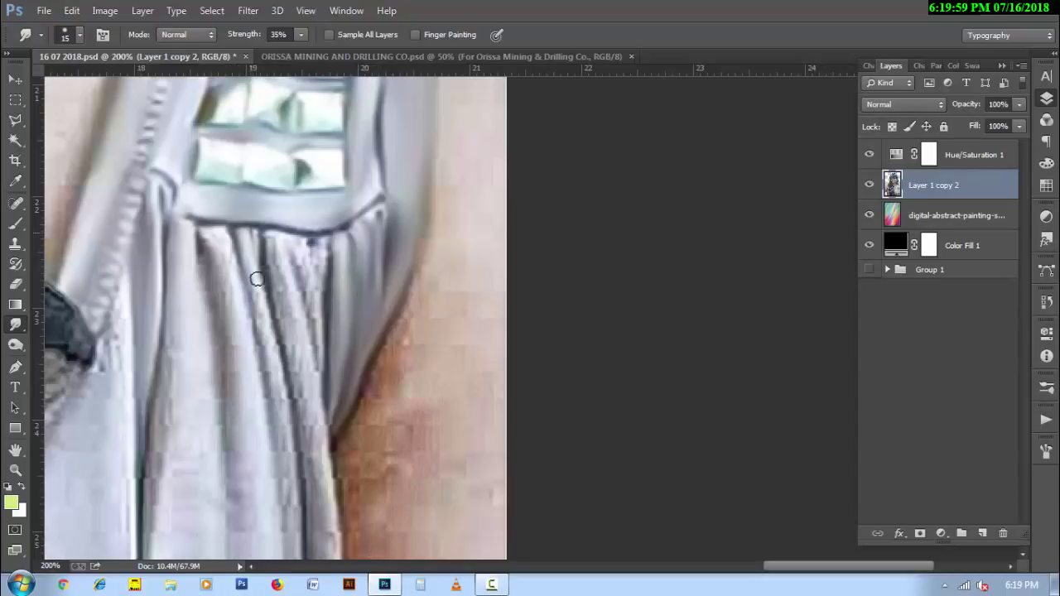
pyautogui.press(']')
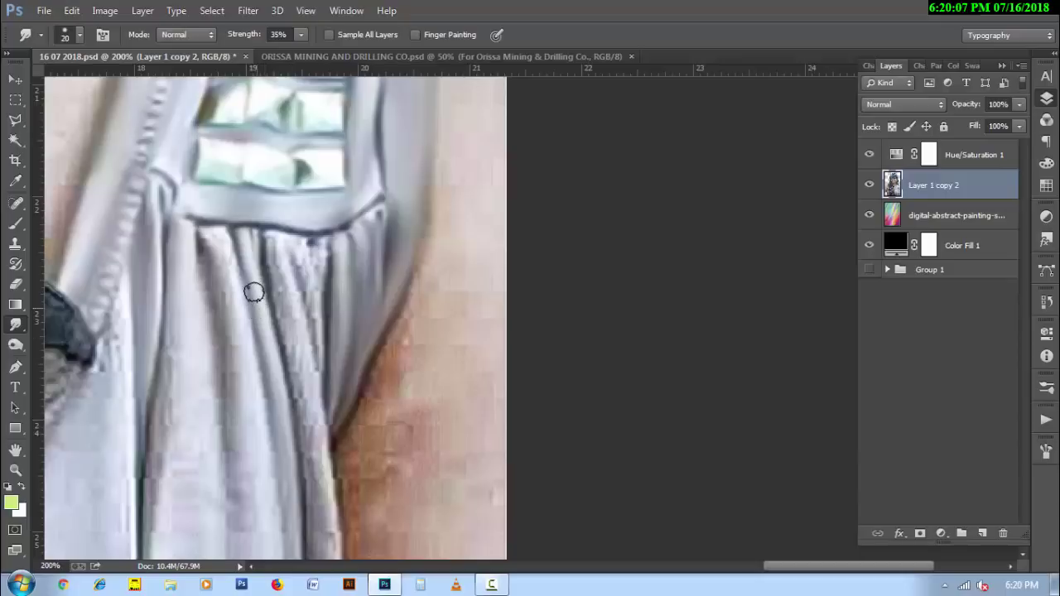
pyautogui.press('[')
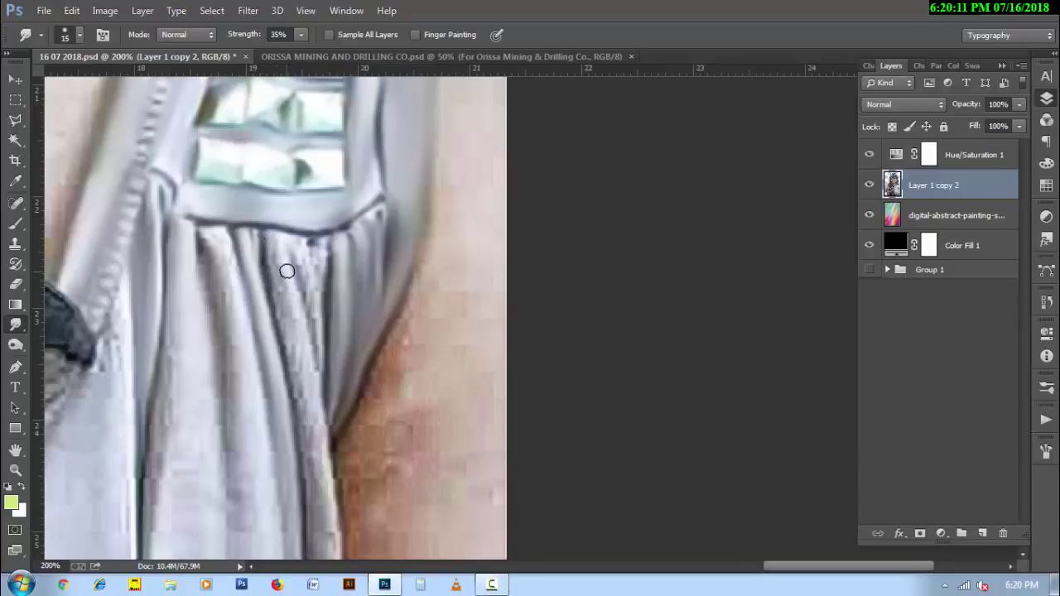
pyautogui.press(']')
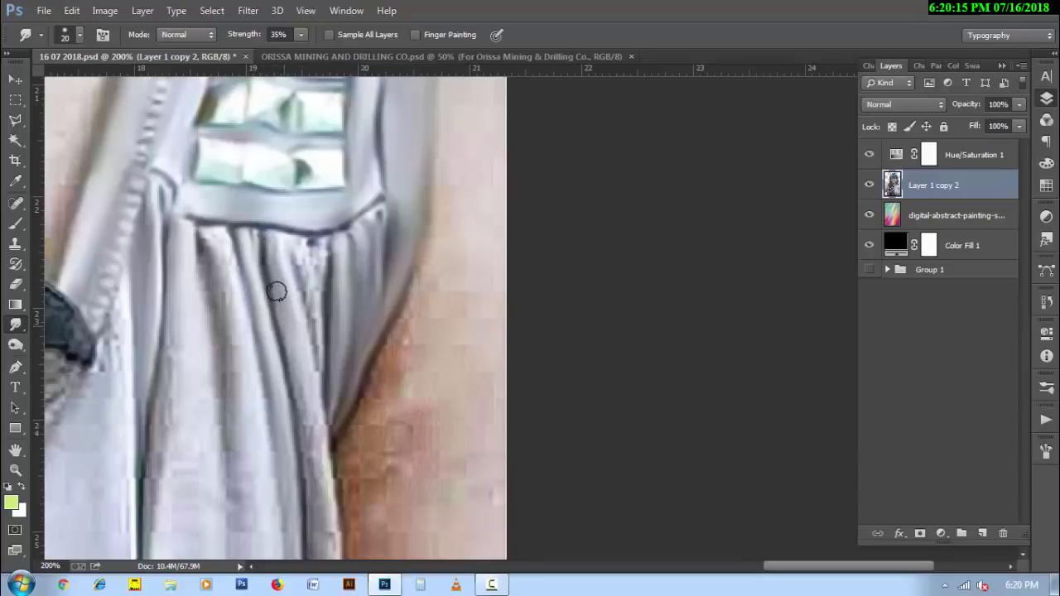
pyautogui.press('[')
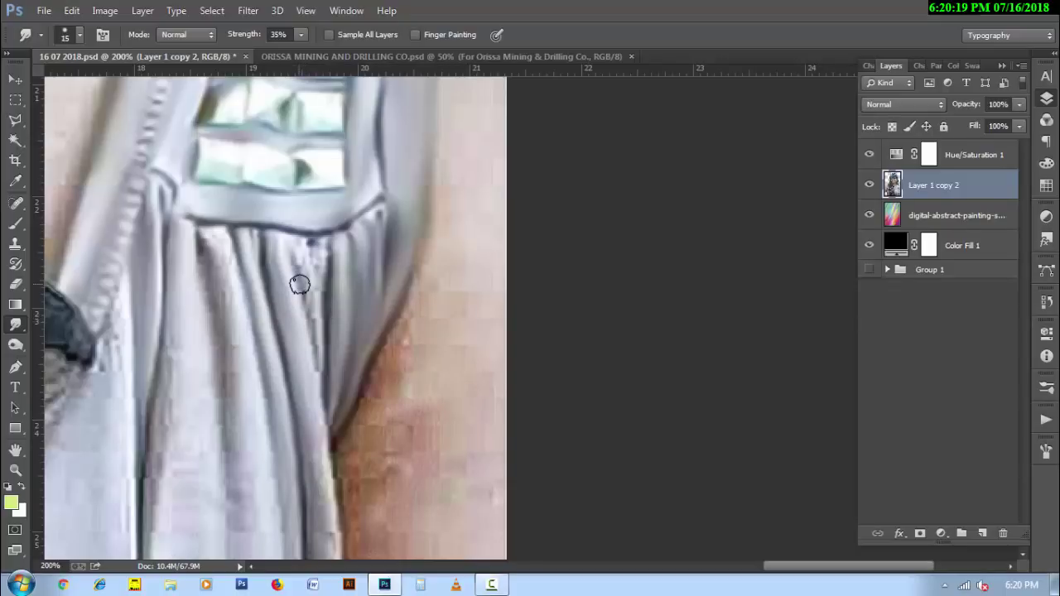
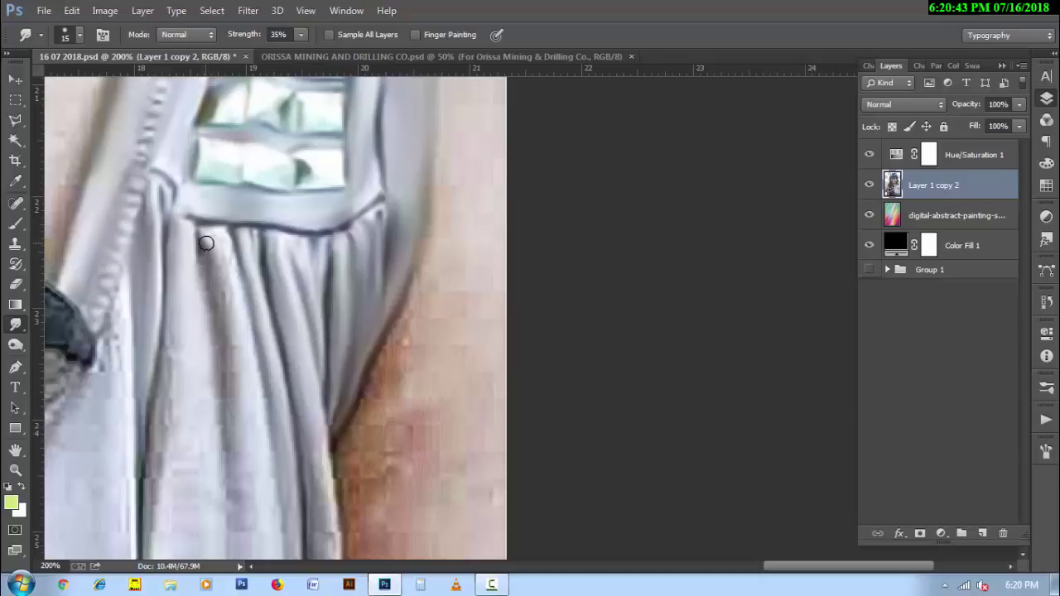
# - Fine-tune the Smudge brush size and scroll down to the pale dress folds
pyautogui.press(']')
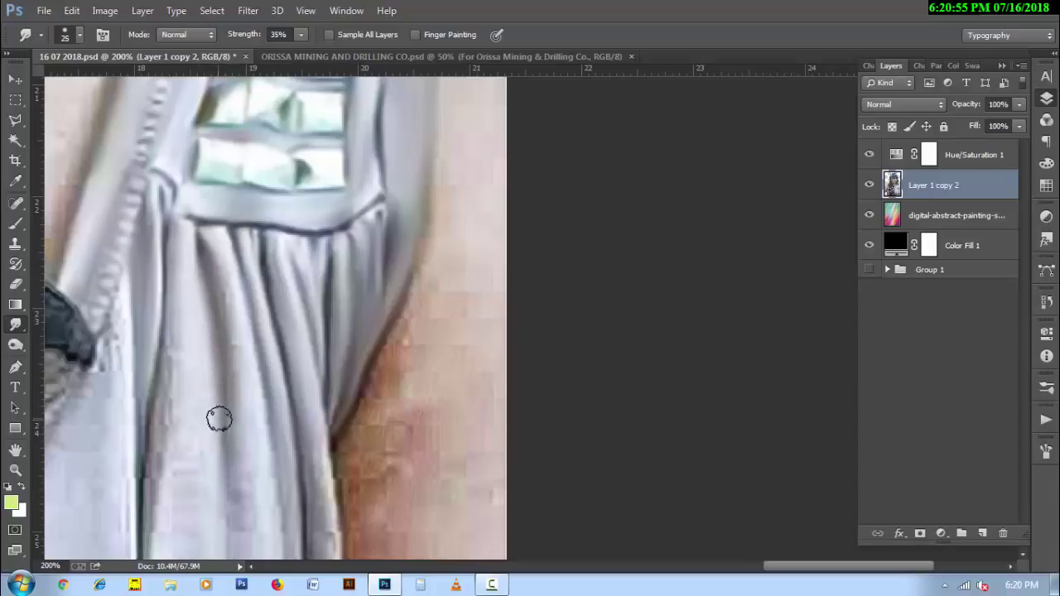
pyautogui.press('[')
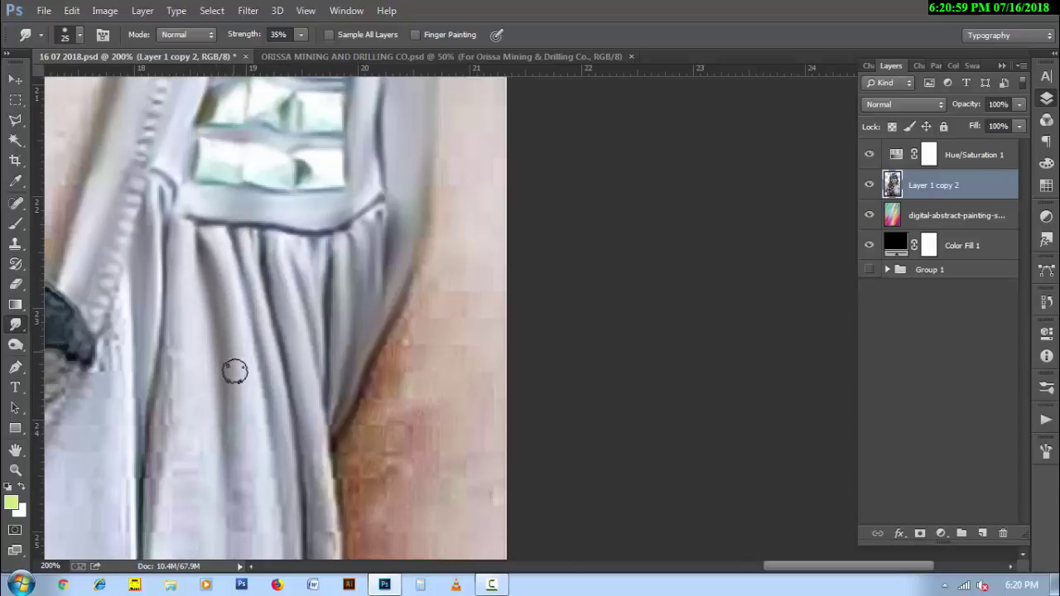
pyautogui.press(']')
pyautogui.scroll(-1, 240, 378)
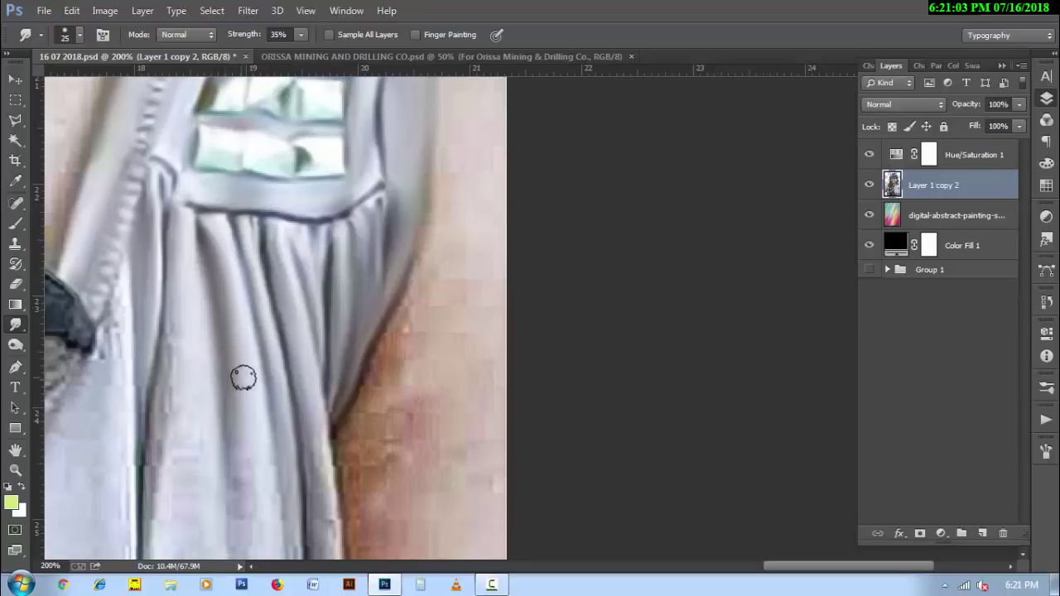
pyautogui.scroll(-1, 240, 379)
pyautogui.scroll(-1, 236, 404)
pyautogui.scroll(-1, 237, 403)
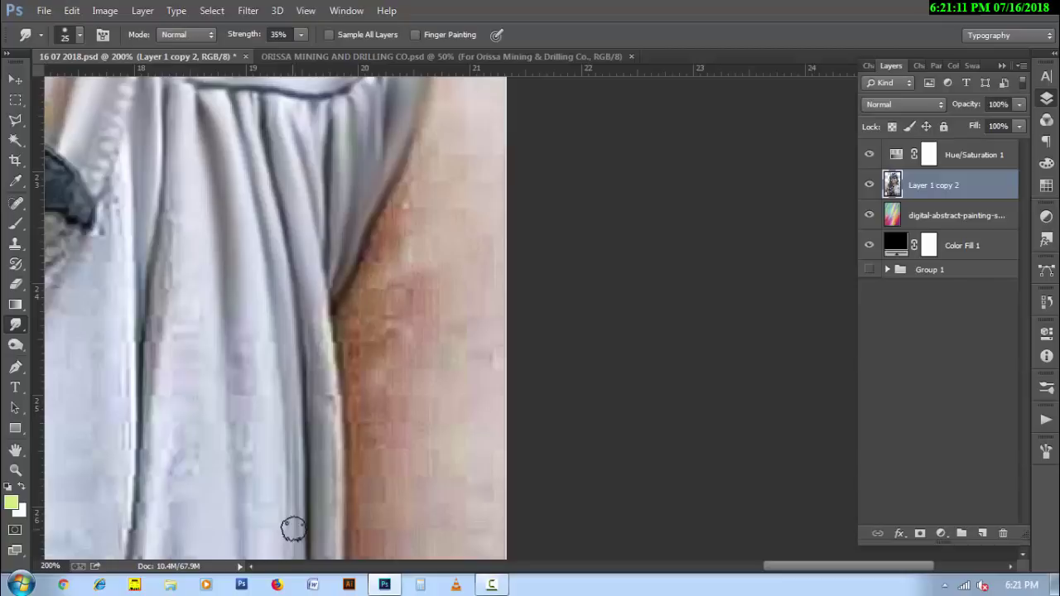
# - Smear the fold line down the dress at 35% strength, adjusting brush size between strokes
pyautogui.press(']')
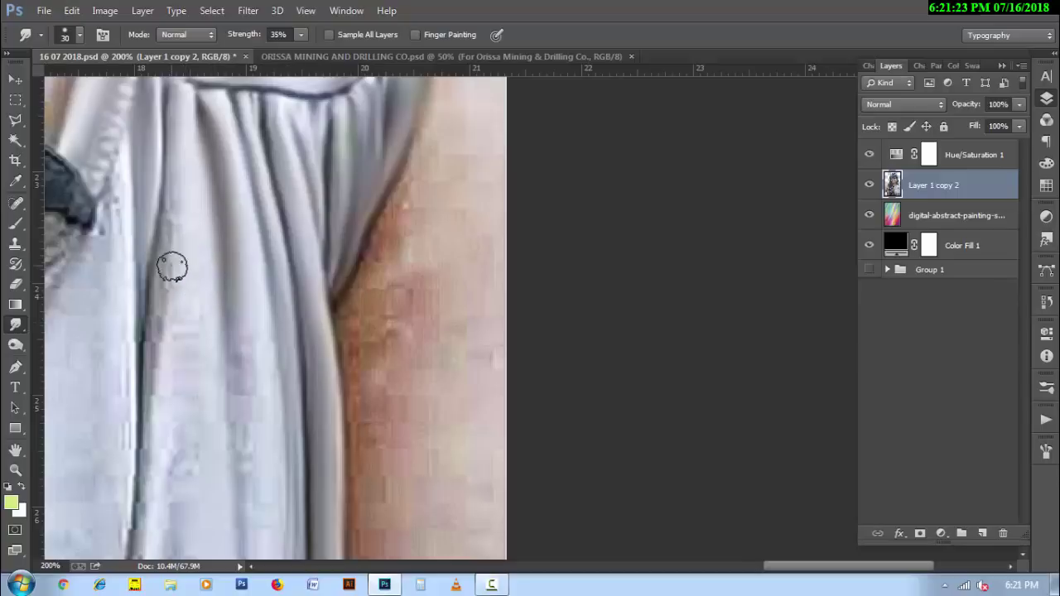
pyautogui.press('[')
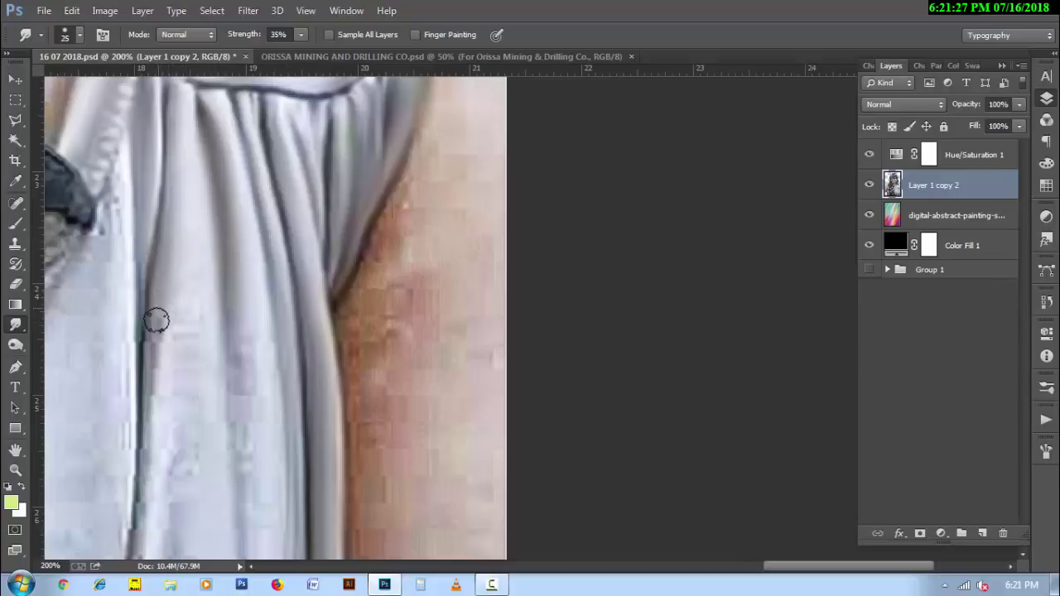
pyautogui.scroll(-2, 159, 348)
pyautogui.moveTo(164, 279); pyautogui.dragTo(150, 498)
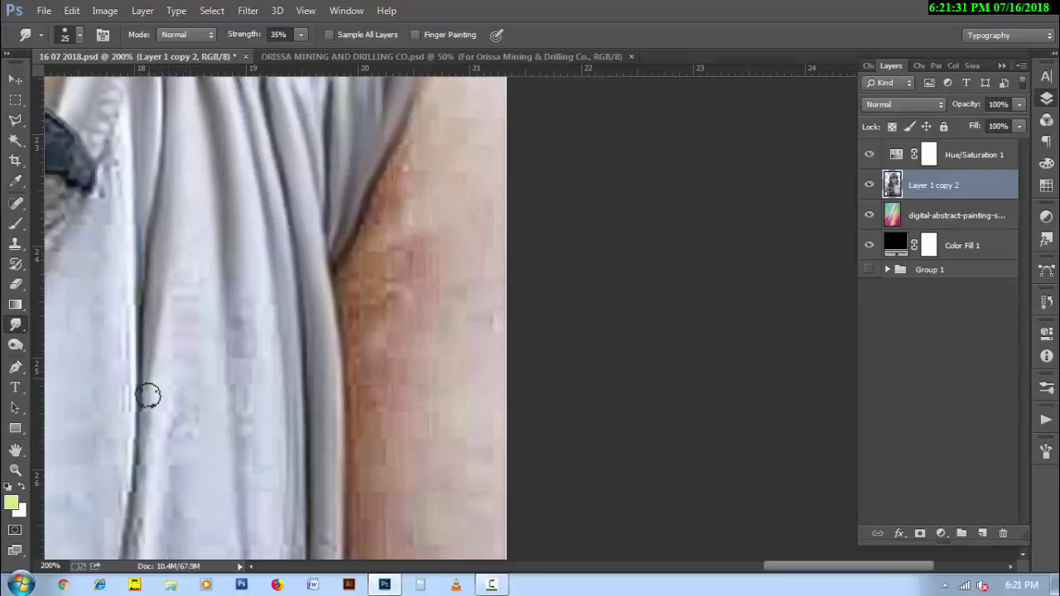
pyautogui.press(']')
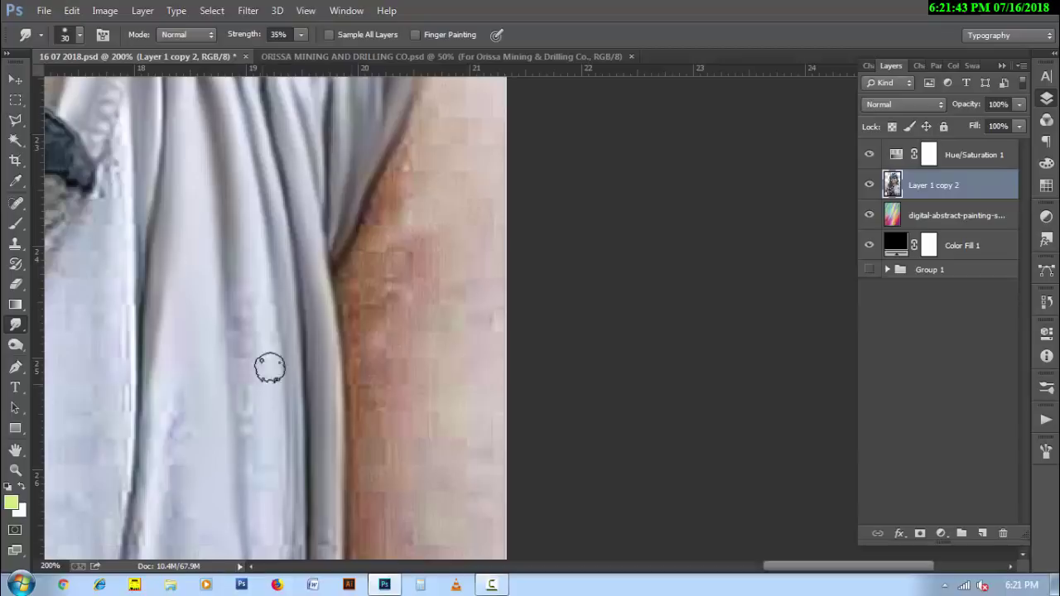
pyautogui.press('[')
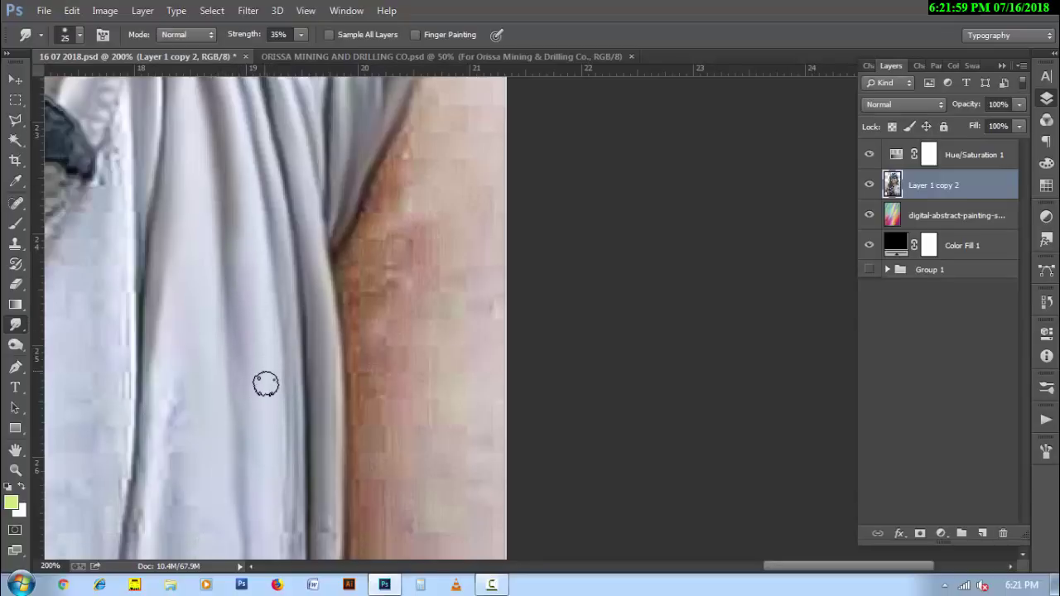
pyautogui.scroll(-5, 265, 381)
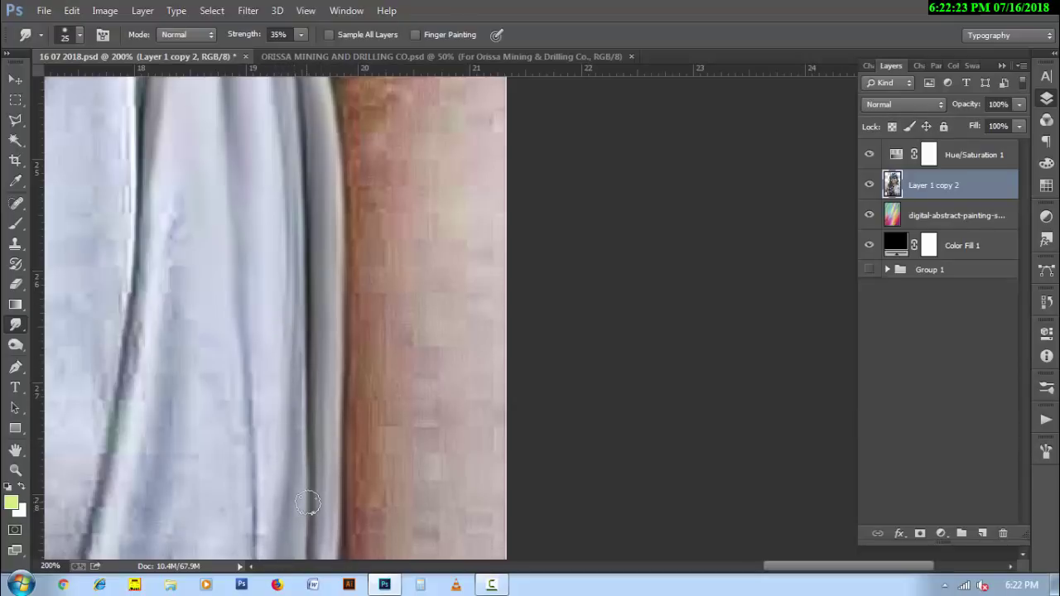
# - Resize the Smudge brush while scrolling down to the lower drapery folds
pyautogui.scroll(-3, 281, 389)
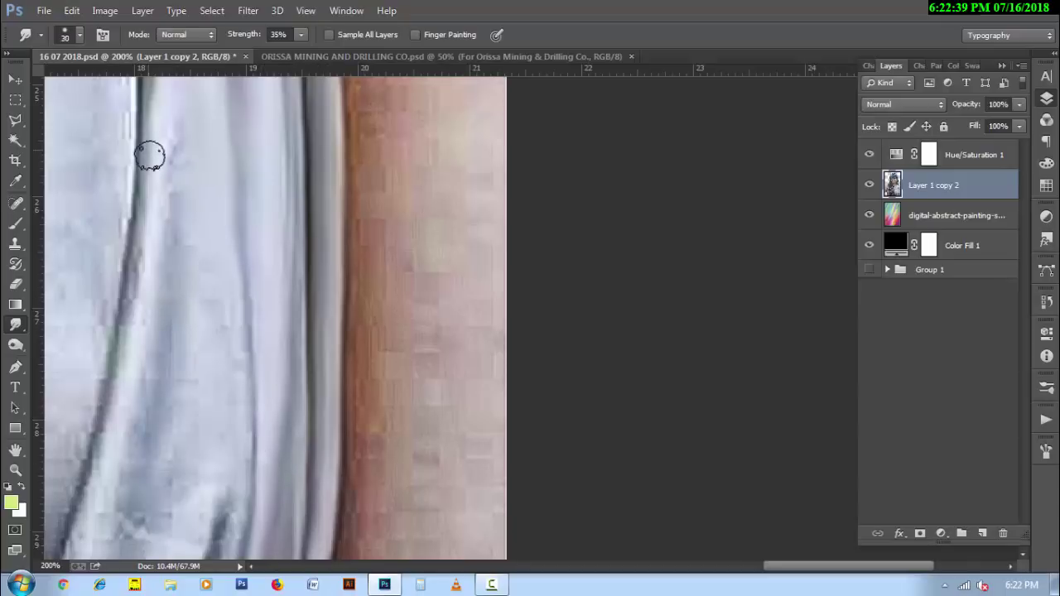
pyautogui.press(']')
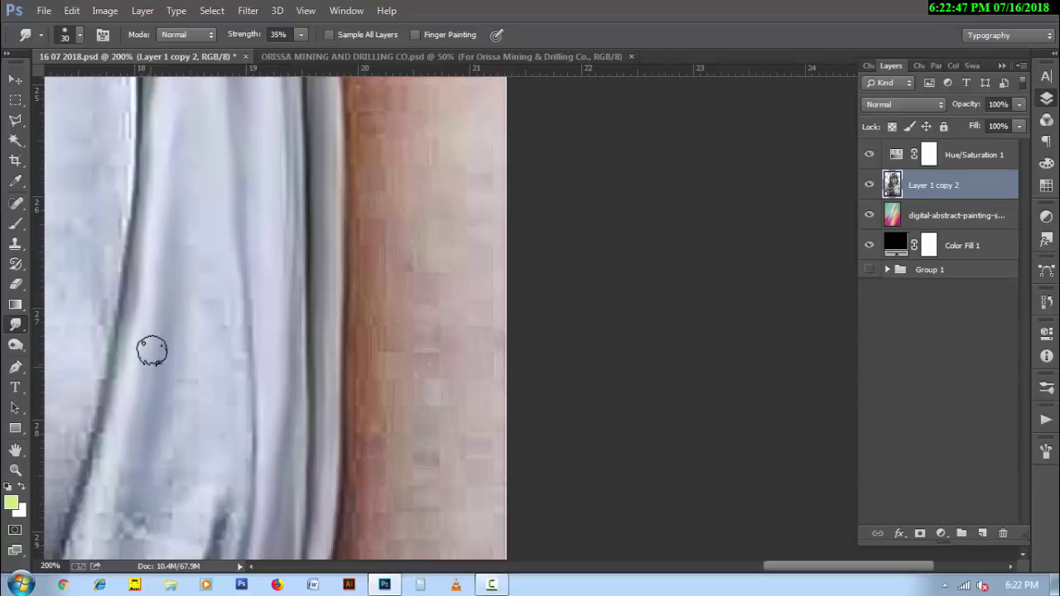
pyautogui.press(']')
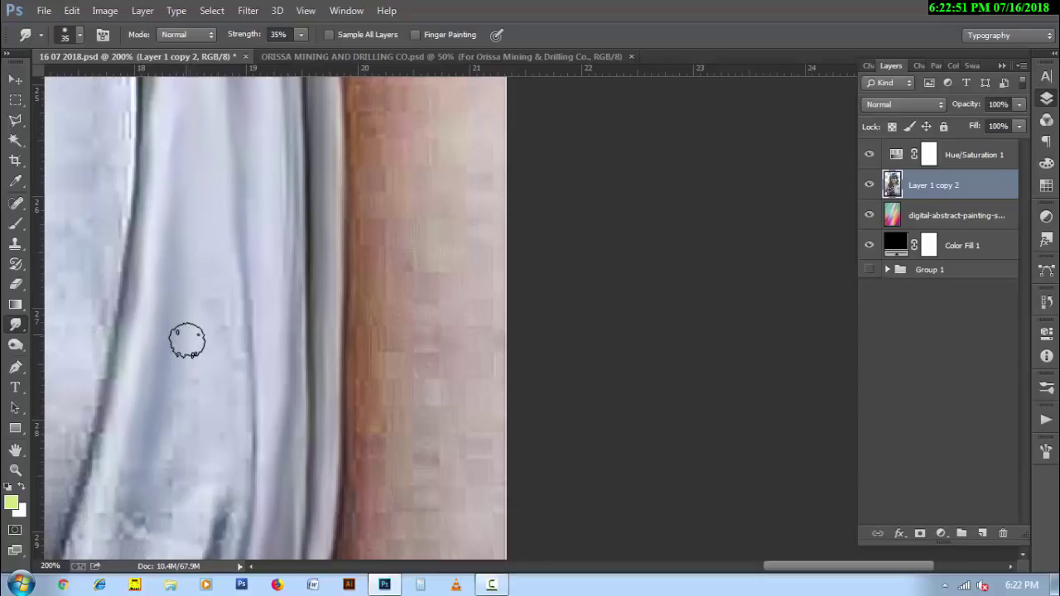
pyautogui.scroll(-2, 187, 339)
pyautogui.press(']')
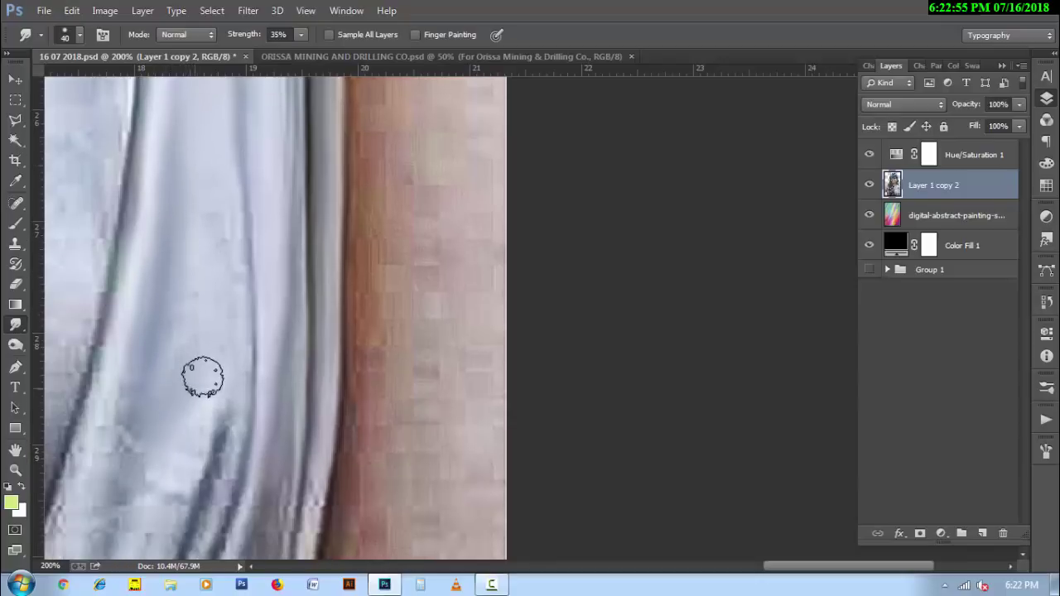
pyautogui.press('[')
pyautogui.press('[')
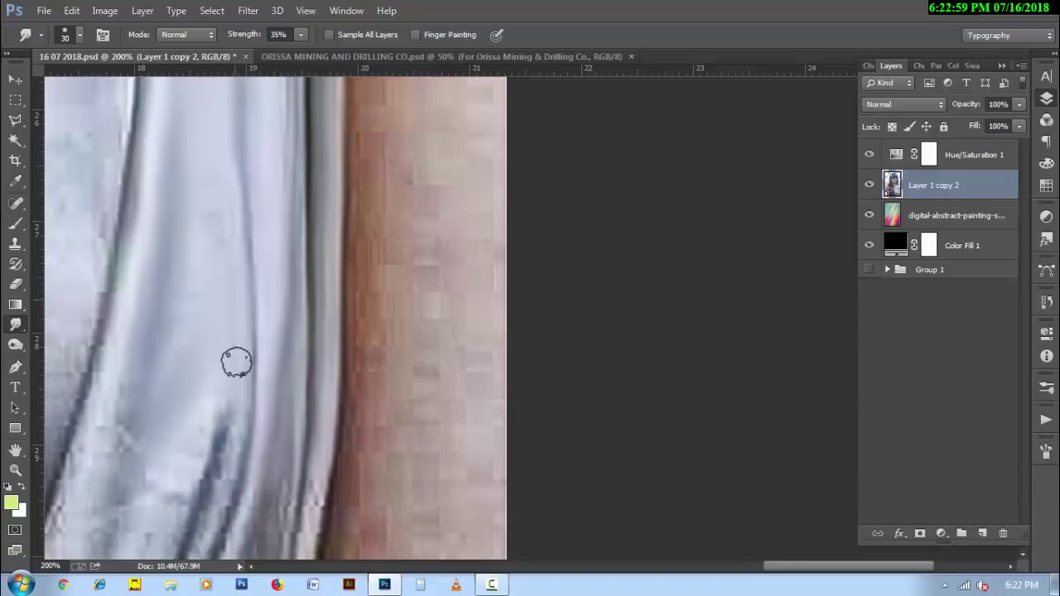
pyautogui.press(']')
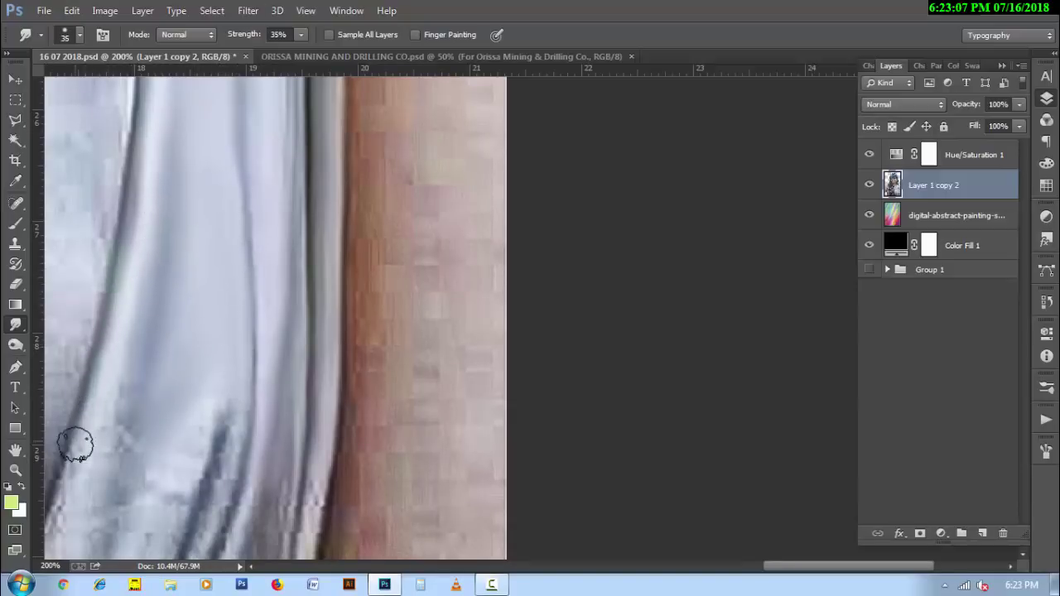
pyautogui.press(']')
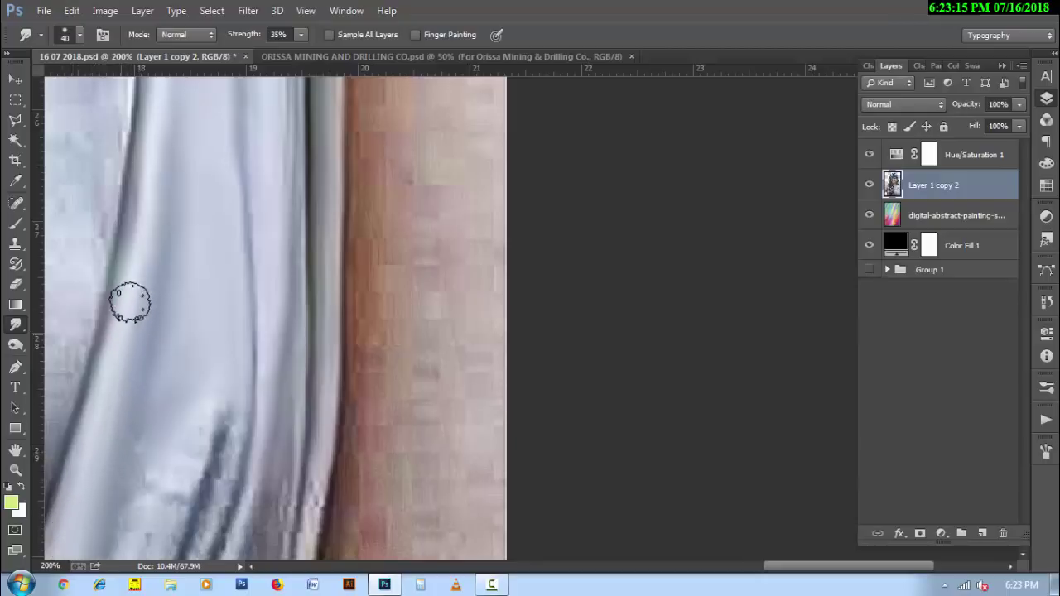
pyautogui.scroll(-3, 154, 372)
pyautogui.scroll(-5, 160, 414)
pyautogui.press('[')
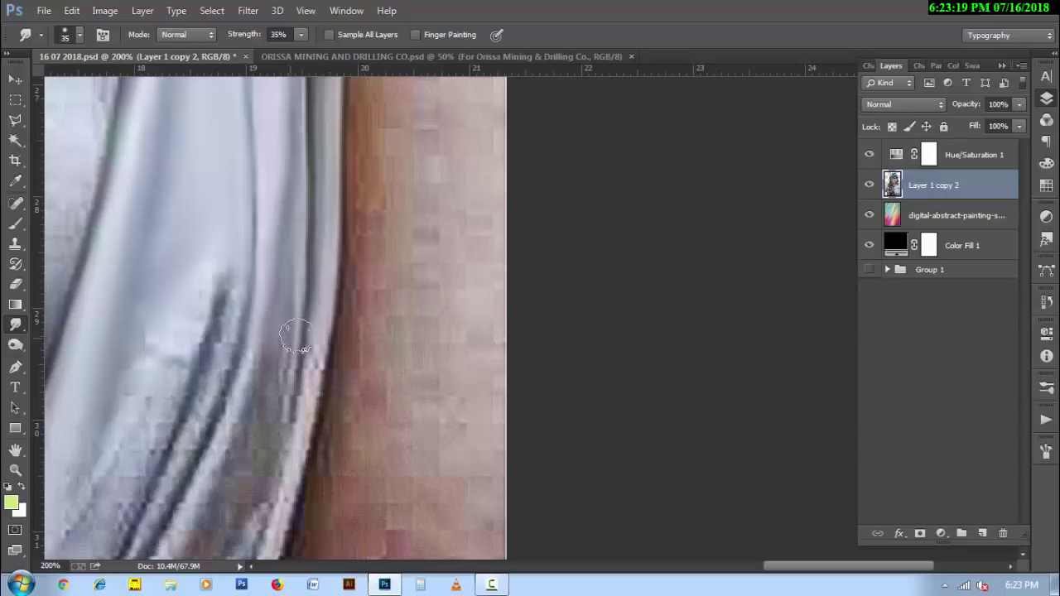
# - Smudge the lower drapery edges and dark fold shading into smooth strokes with a 25 px brush
pyautogui.moveTo(299, 425)
pyautogui.mouseDown()
pyautogui.moveTo(315, 367)
pyautogui.moveTo(279, 539)
pyautogui.moveTo(307, 398)
pyautogui.moveTo(284, 507)
pyautogui.mouseUp()
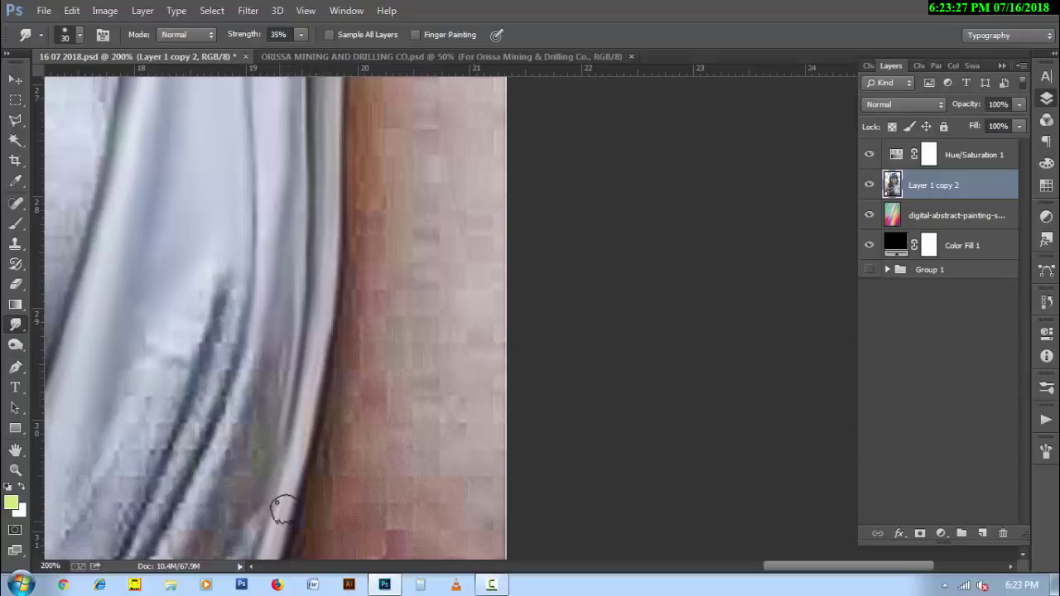
pyautogui.moveTo(225, 371); pyautogui.dragTo(236, 319)
pyautogui.moveTo(236, 319)
pyautogui.mouseDown()
pyautogui.moveTo(161, 497)
pyautogui.moveTo(241, 355)
pyautogui.moveTo(207, 360)
pyautogui.moveTo(236, 269)
pyautogui.moveTo(105, 563)
pyautogui.mouseUp()
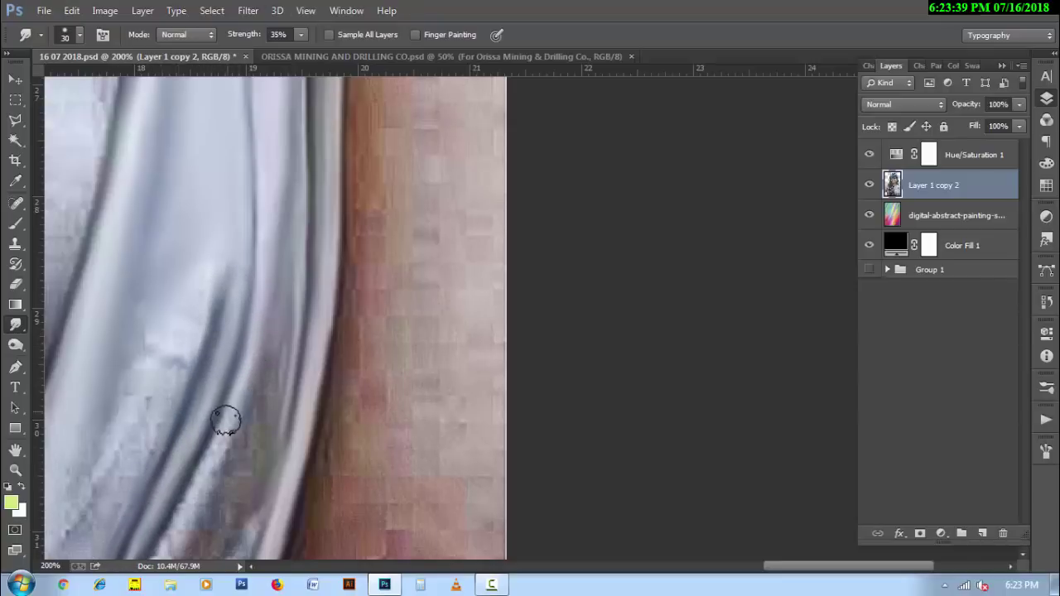
pyautogui.press(']')
pyautogui.moveTo(270, 382)
pyautogui.mouseDown()
pyautogui.moveTo(234, 486)
pyautogui.moveTo(255, 508)
pyautogui.mouseUp()
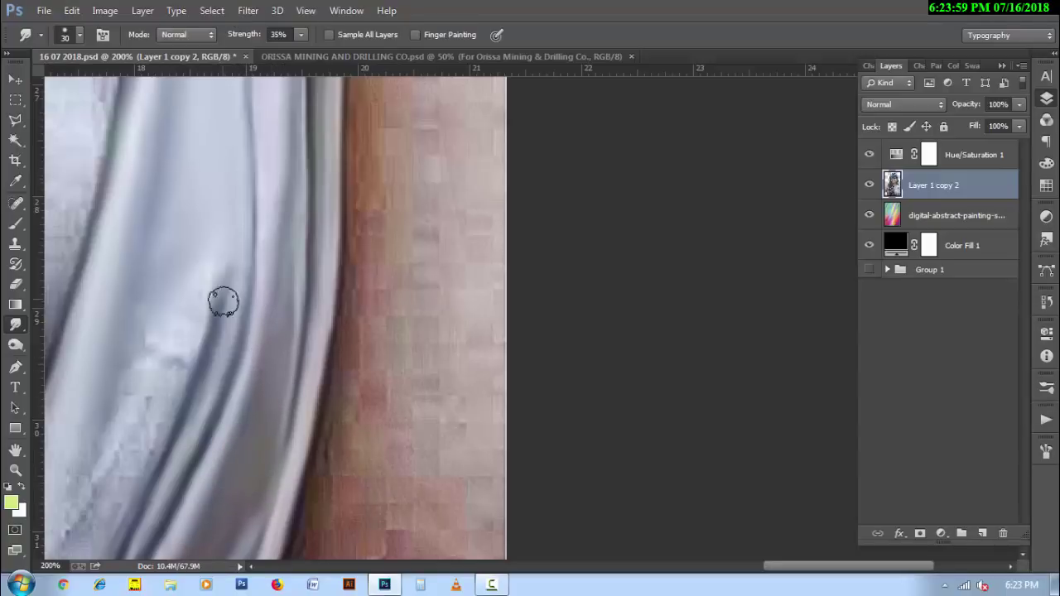
pyautogui.press('[')
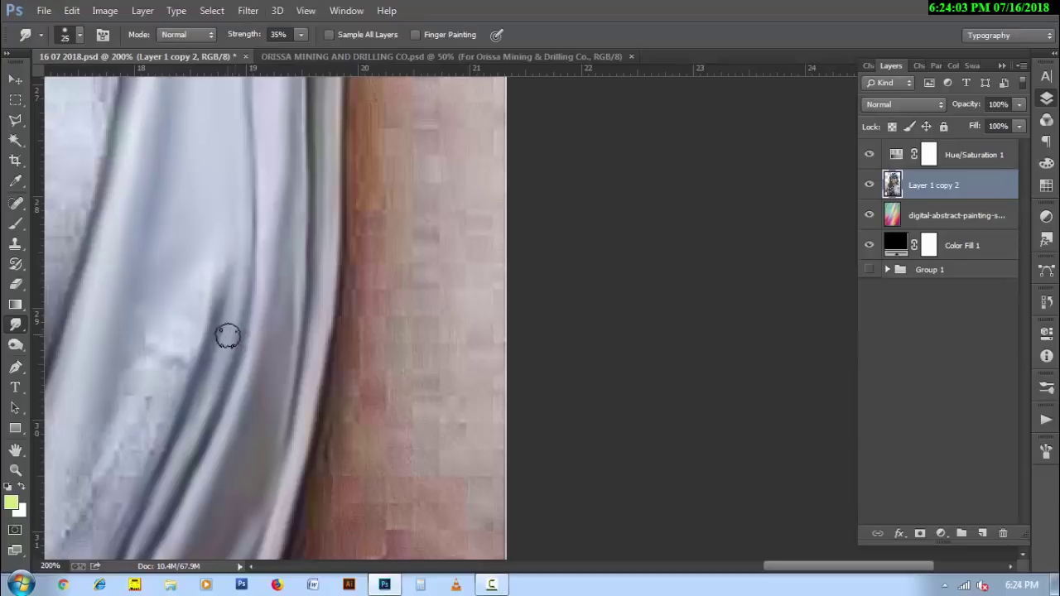
pyautogui.moveTo(310, 260); pyautogui.dragTo(293, 334)
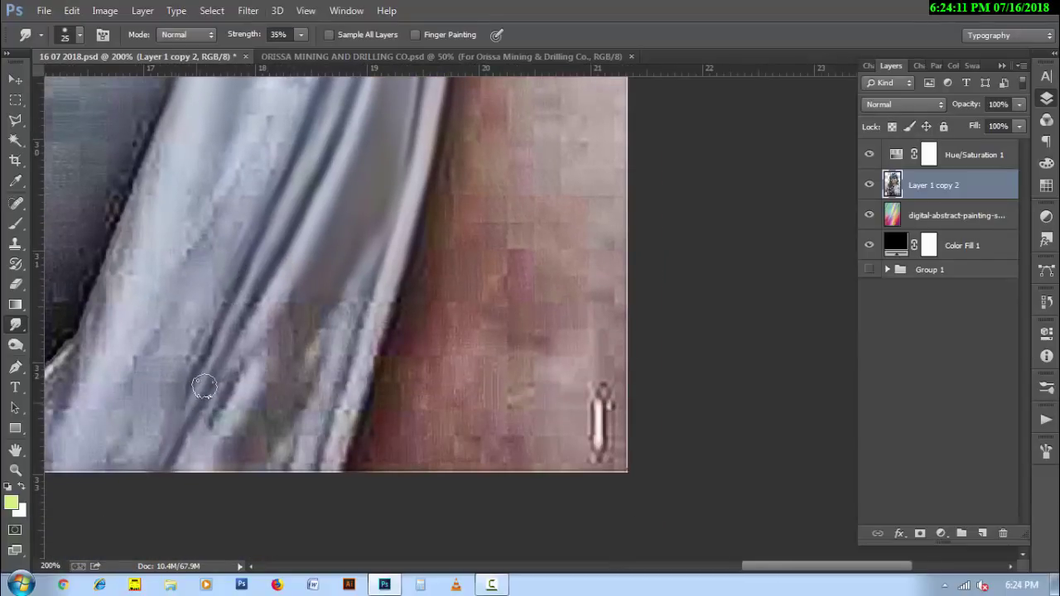
# - Smear the dark fold and white fold edges downward to blend them into the fabric
pyautogui.moveTo(245, 299); pyautogui.dragTo(167, 458)
pyautogui.moveTo(398, 288); pyautogui.dragTo(356, 446)
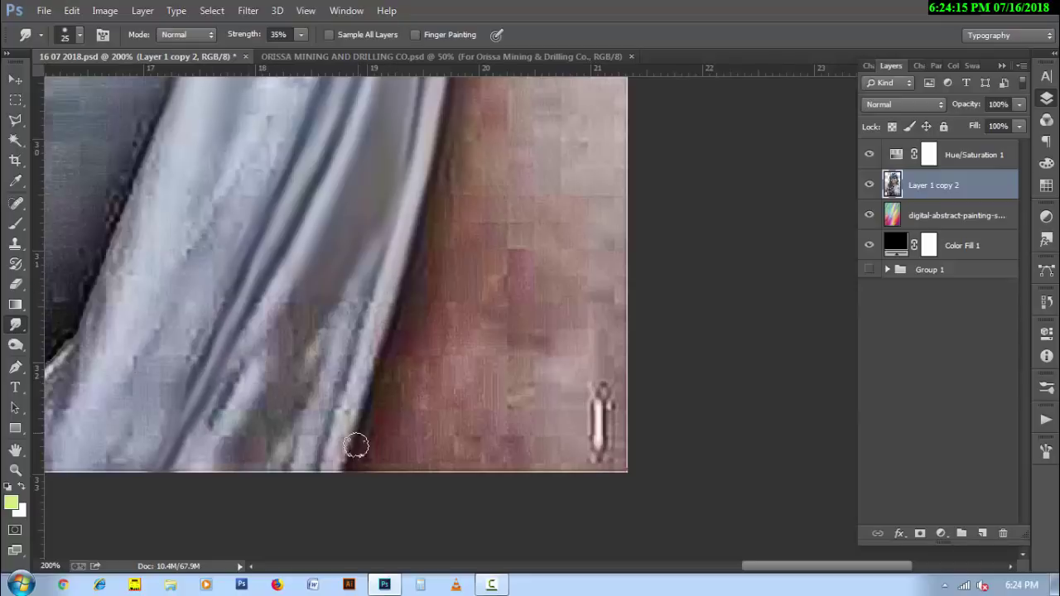
pyautogui.moveTo(386, 298); pyautogui.dragTo(333, 462)
pyautogui.moveTo(368, 351); pyautogui.dragTo(330, 462)
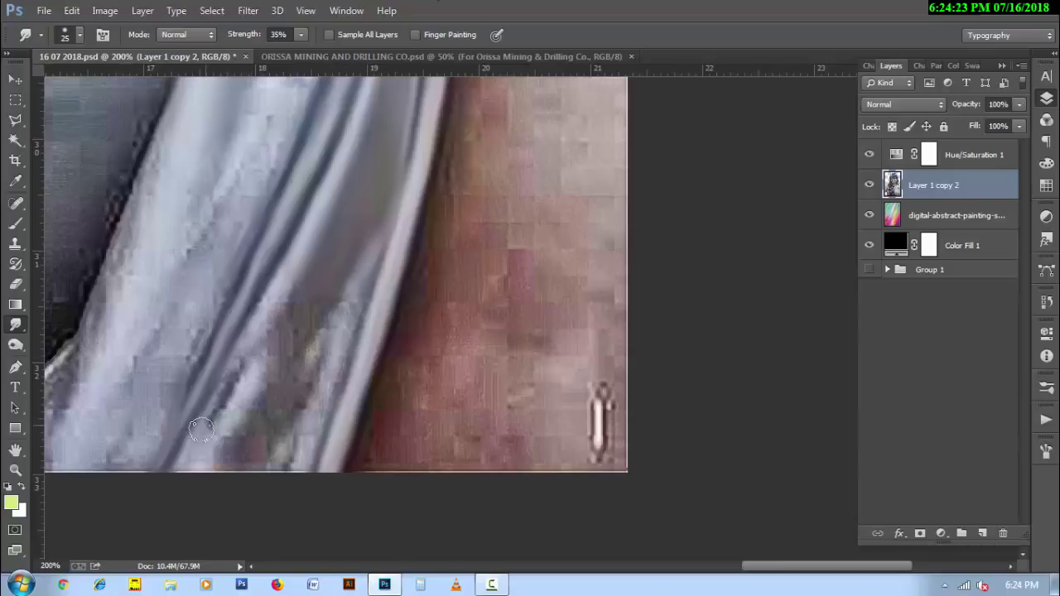
pyautogui.moveTo(214, 414)
pyautogui.mouseDown()
pyautogui.moveTo(268, 305)
pyautogui.moveTo(237, 369)
pyautogui.moveTo(303, 285)
pyautogui.moveTo(331, 300)
pyautogui.moveTo(290, 405)
pyautogui.moveTo(317, 312)
pyautogui.mouseUp()
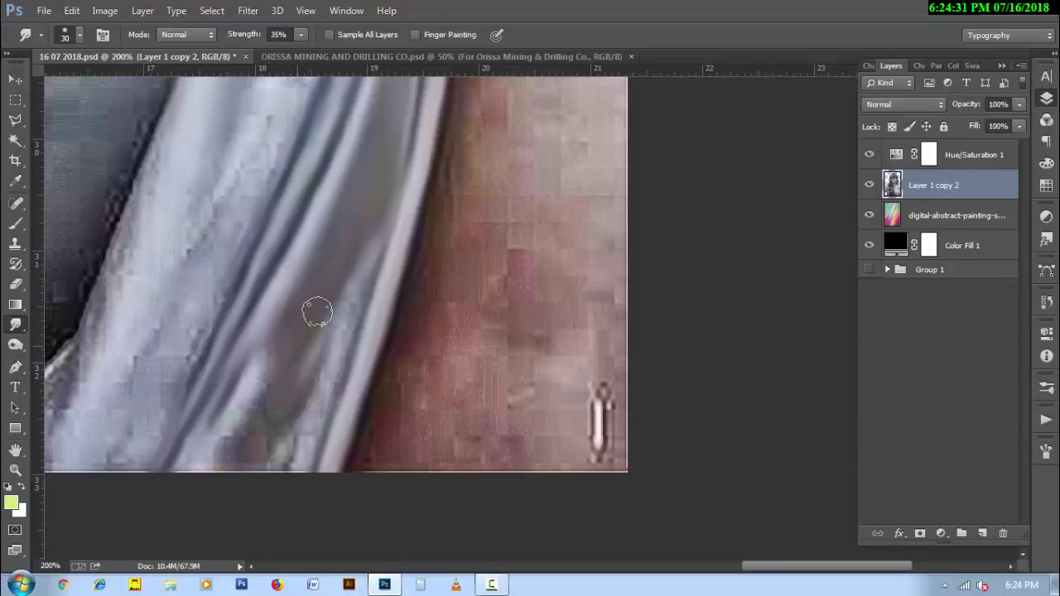
pyautogui.moveTo(256, 415)
pyautogui.mouseDown()
pyautogui.moveTo(218, 473)
pyautogui.moveTo(188, 466)
pyautogui.mouseUp()
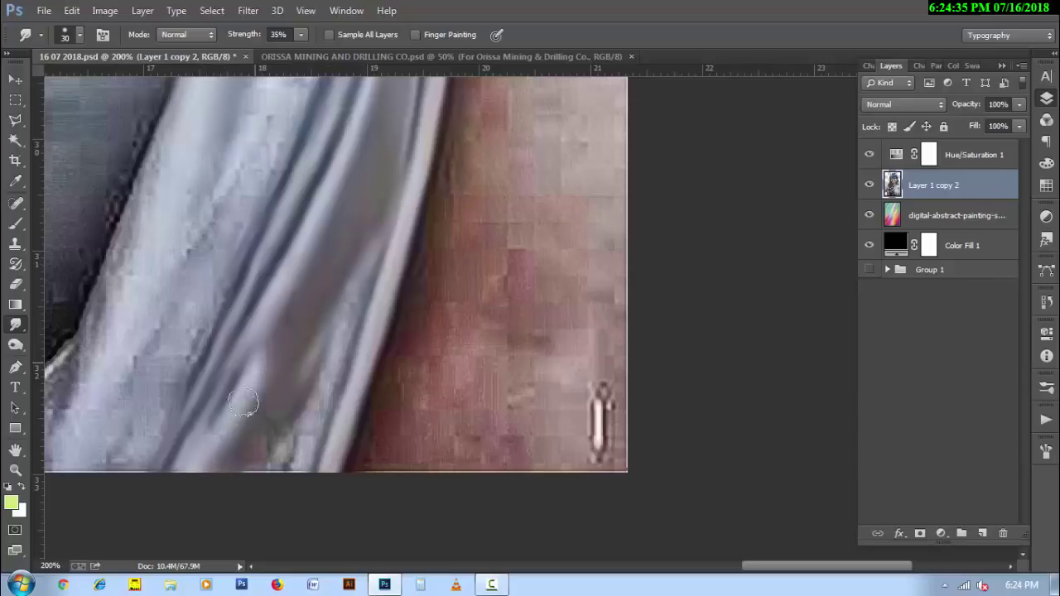
pyautogui.moveTo(256, 368); pyautogui.dragTo(296, 334)
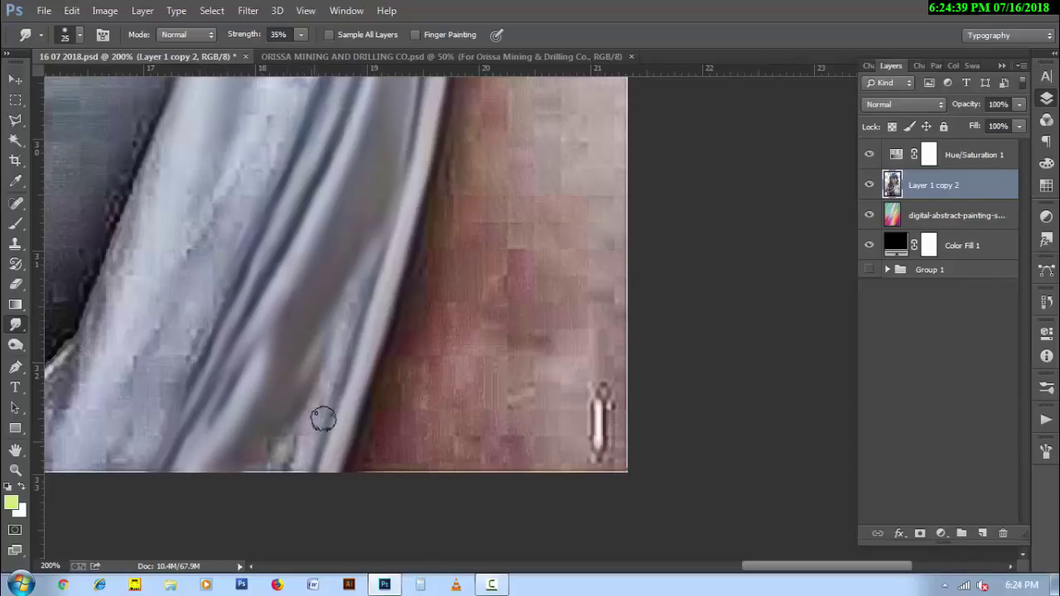
pyautogui.moveTo(307, 441)
pyautogui.mouseDown()
pyautogui.moveTo(303, 419)
pyautogui.moveTo(273, 450)
pyautogui.mouseUp()
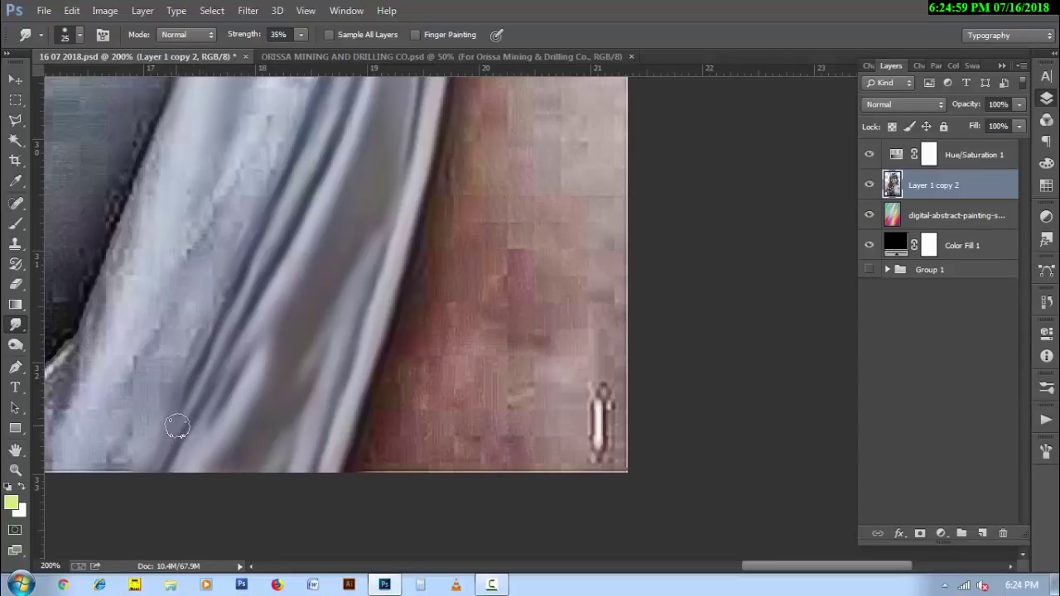
# - Smooth the white fabric edge and its lower fold border
pyautogui.hscroll(-5, 277, 338)
pyautogui.scroll(-1, 277, 338)
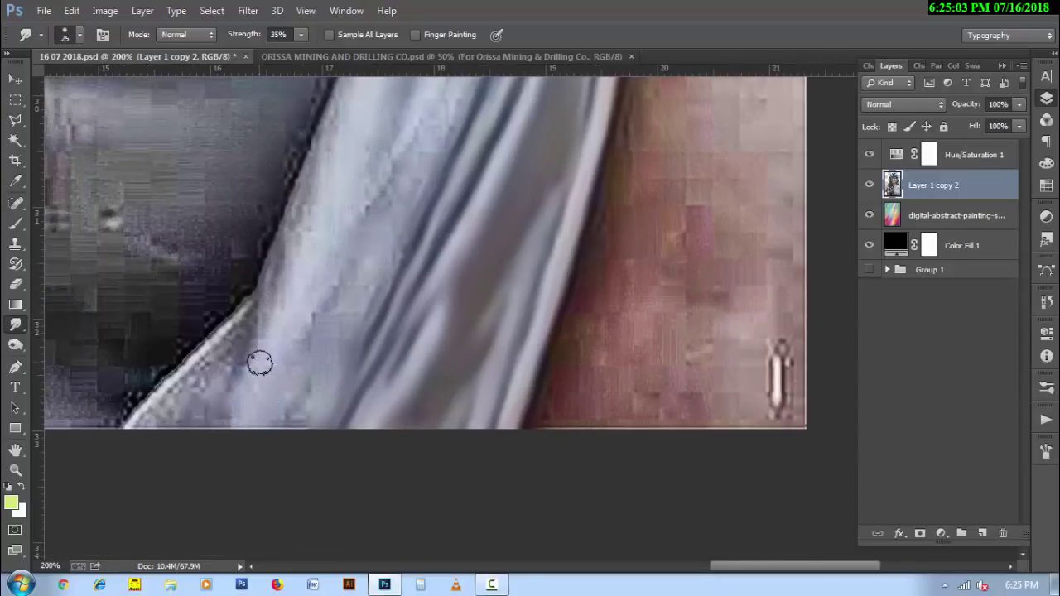
pyautogui.moveTo(216, 337); pyautogui.dragTo(164, 386)
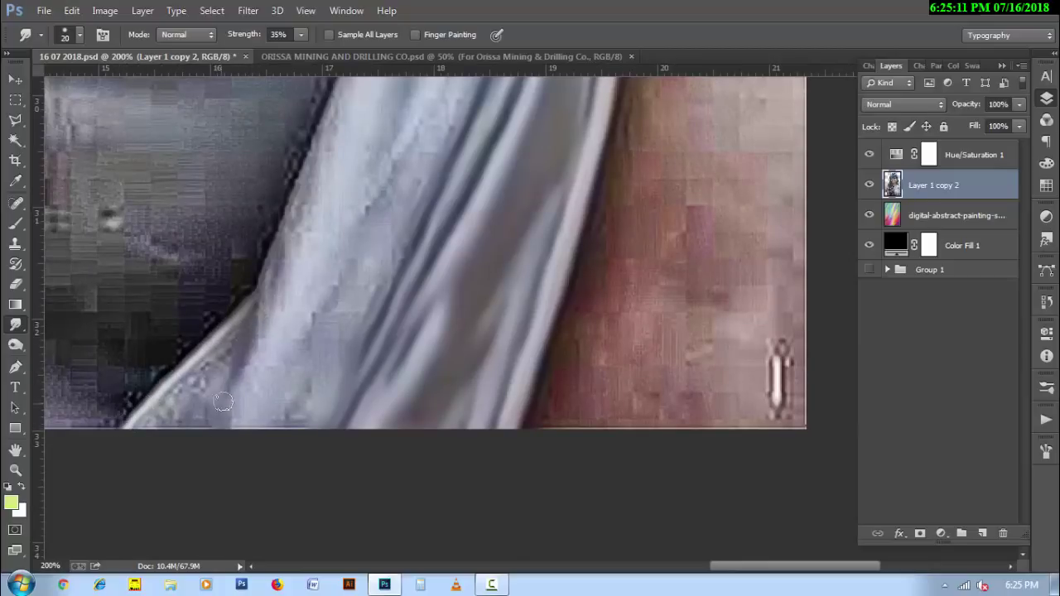
pyautogui.moveTo(239, 336)
pyautogui.mouseDown()
pyautogui.moveTo(217, 394)
pyautogui.moveTo(191, 402)
pyautogui.mouseUp()
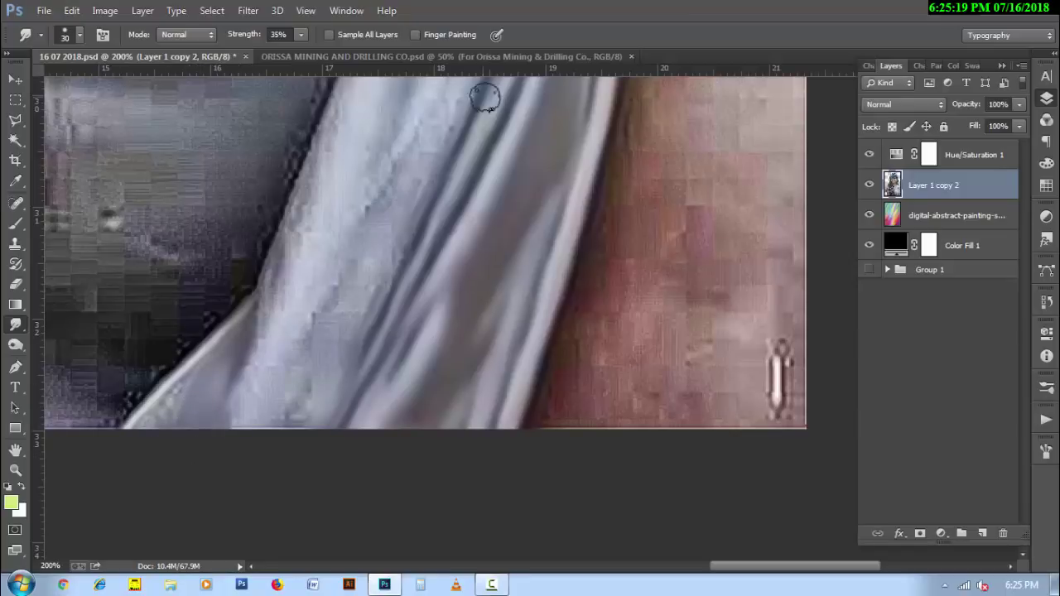
pyautogui.moveTo(160, 430)
pyautogui.mouseDown()
pyautogui.moveTo(160, 406)
pyautogui.moveTo(185, 386)
pyautogui.moveTo(149, 425)
pyautogui.moveTo(241, 386)
pyautogui.mouseUp()
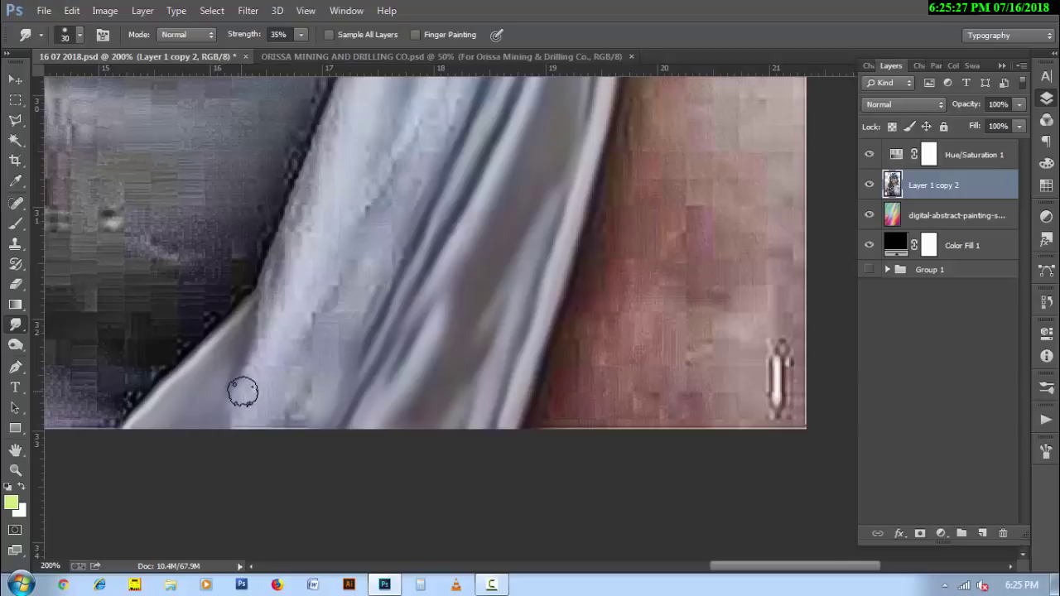
# - Adjust the smudge brush between 25 and 35 px
pyautogui.press('[')
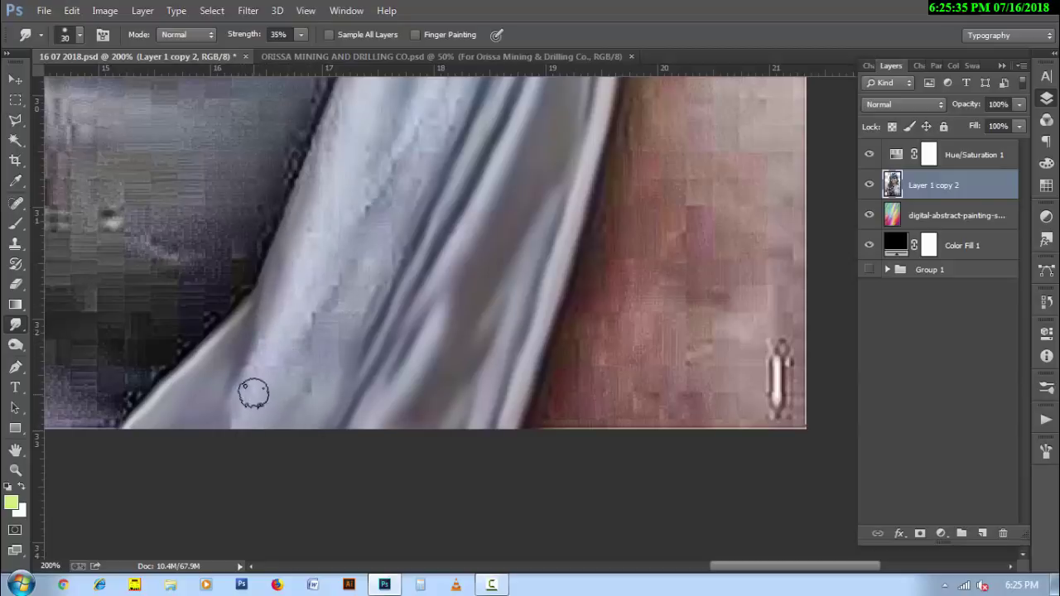
pyautogui.press(']')
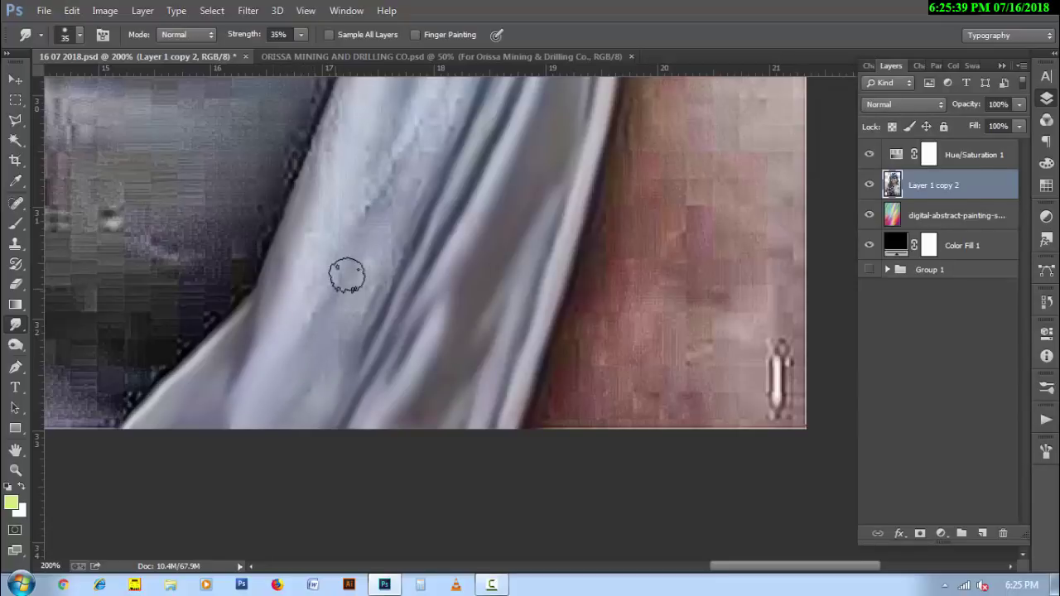
pyautogui.press(']')
pyautogui.press('[')
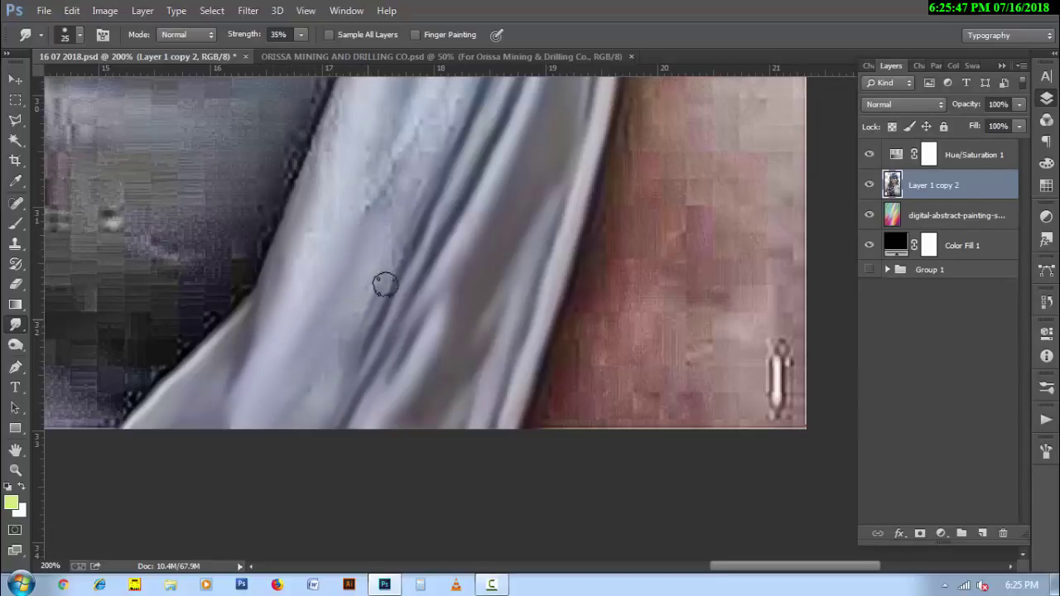
pyautogui.press(']')
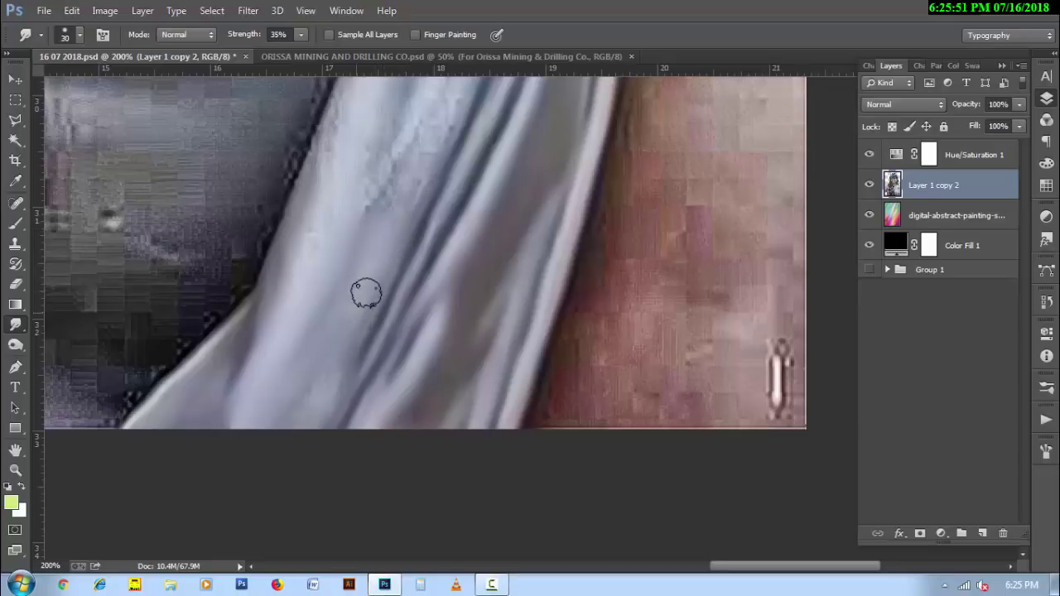
pyautogui.scroll(2, 305, 282)
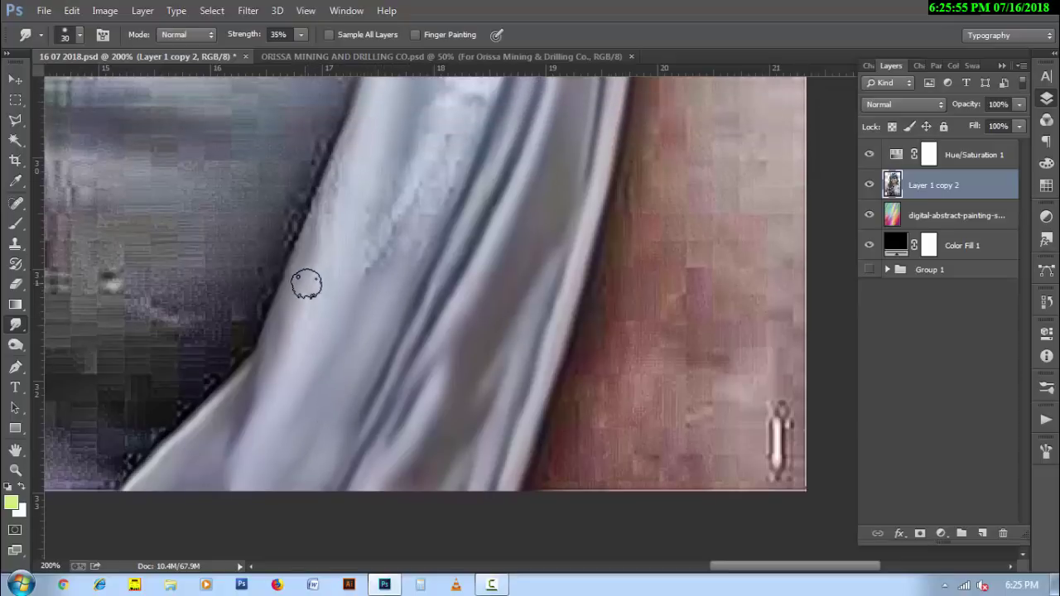
pyautogui.press(']')
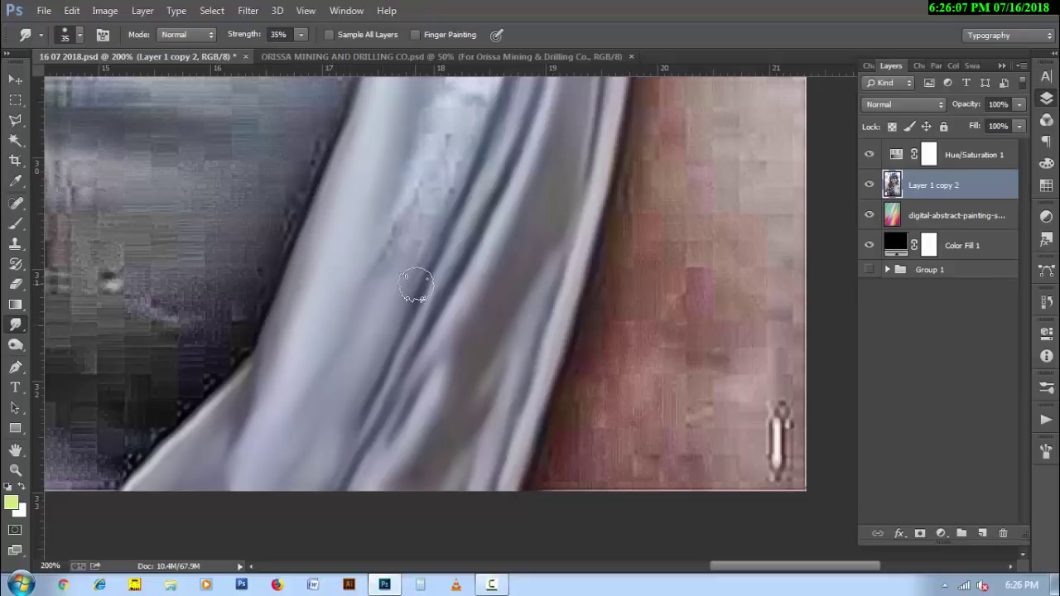
# - Smooth the blocky, blotchy pixels along the upper fabric fold with a 30–35 px brush
pyautogui.moveTo(410, 281)
pyautogui.mouseDown()
pyautogui.moveTo(440, 218)
pyautogui.moveTo(431, 212)
pyautogui.moveTo(402, 265)
pyautogui.moveTo(426, 141)
pyautogui.mouseUp()
pyautogui.press('[')
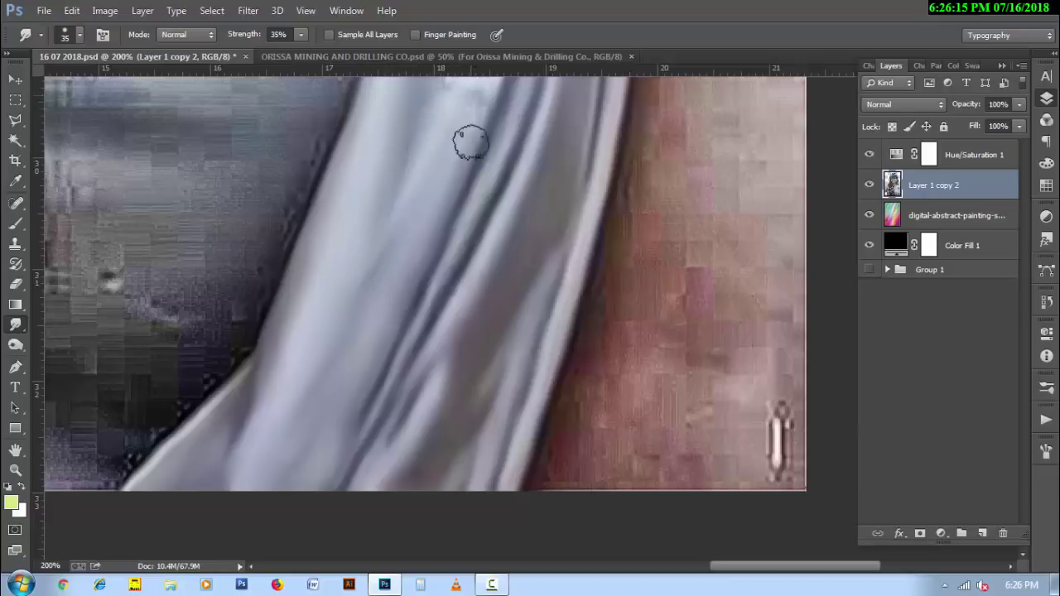
pyautogui.scroll(3, 468, 142)
pyautogui.moveTo(463, 263)
pyautogui.mouseDown()
pyautogui.moveTo(511, 114)
pyautogui.moveTo(452, 187)
pyautogui.mouseUp()
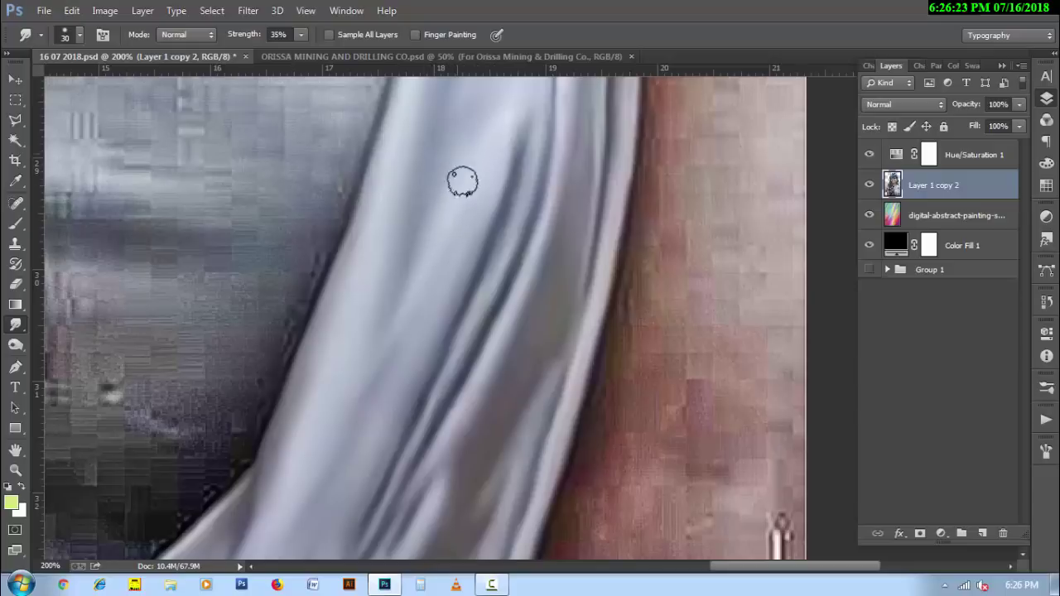
pyautogui.press(']')
pyautogui.scroll(2, 467, 242)
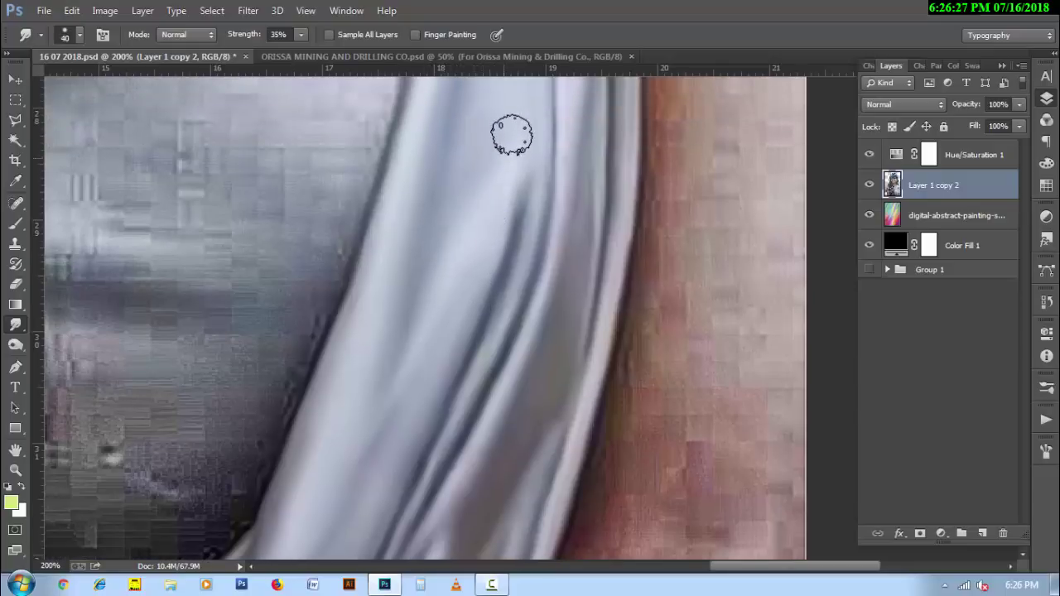
pyautogui.press('[')
pyautogui.press('[')
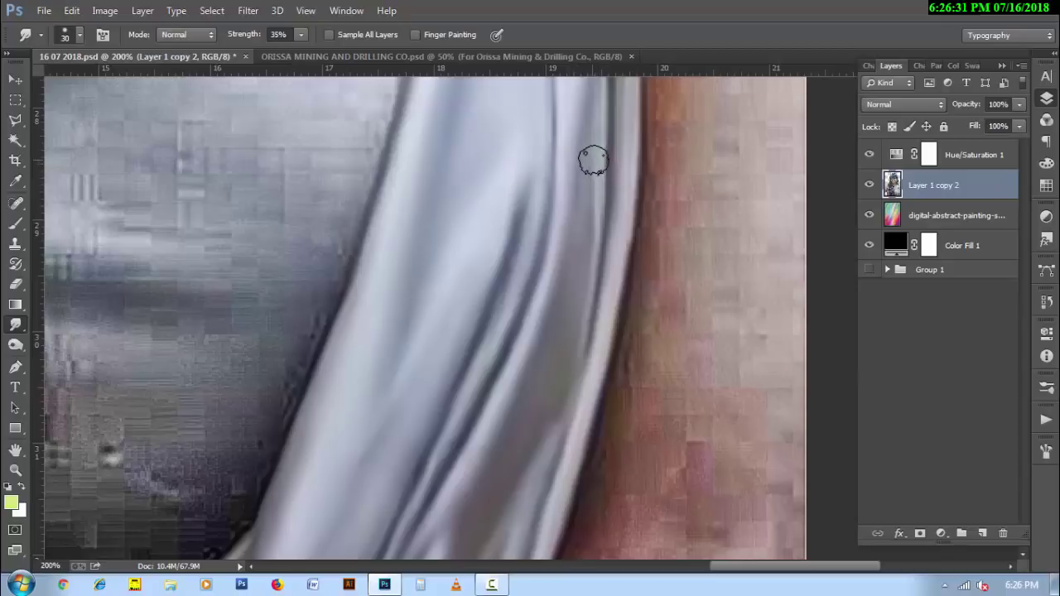
# - Scroll up toward the shirt pocket, resizing the smudge brush from 40 to 25 px
pyautogui.scroll(-1, 398, 407)
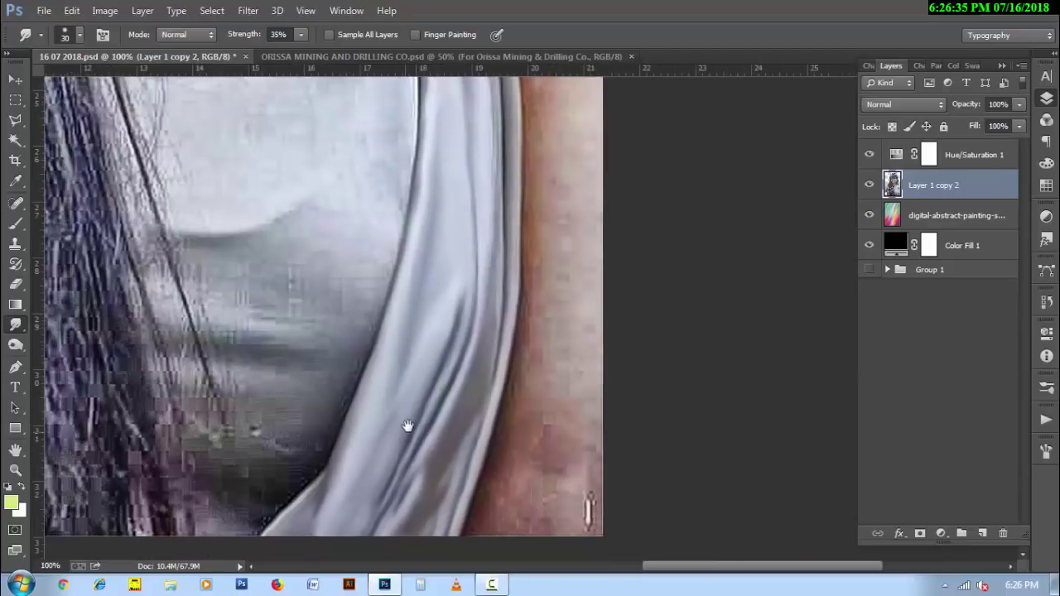
pyautogui.scroll(1, 472, 340)
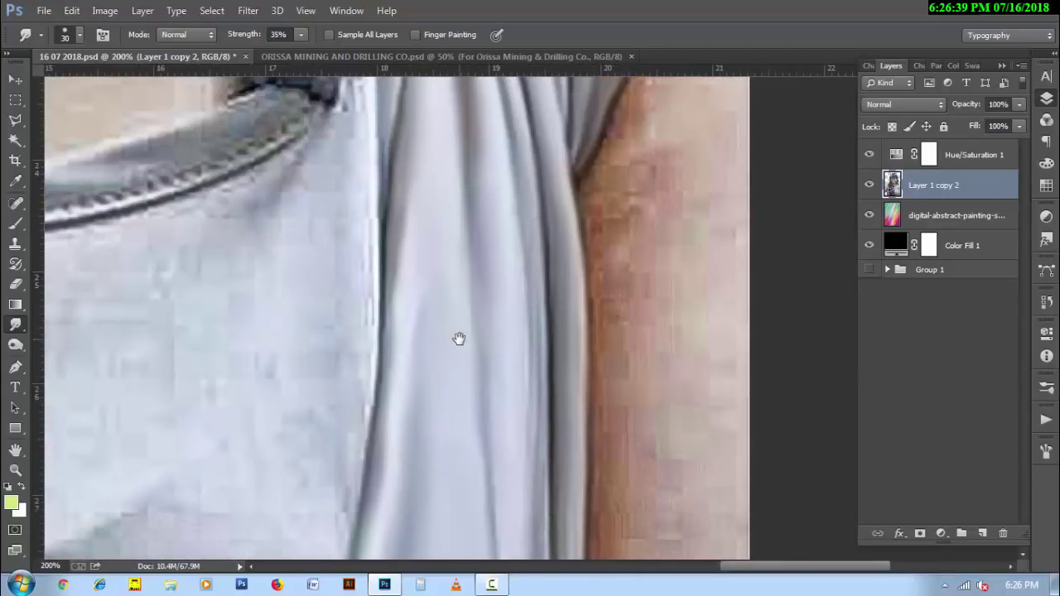
pyautogui.press(']')
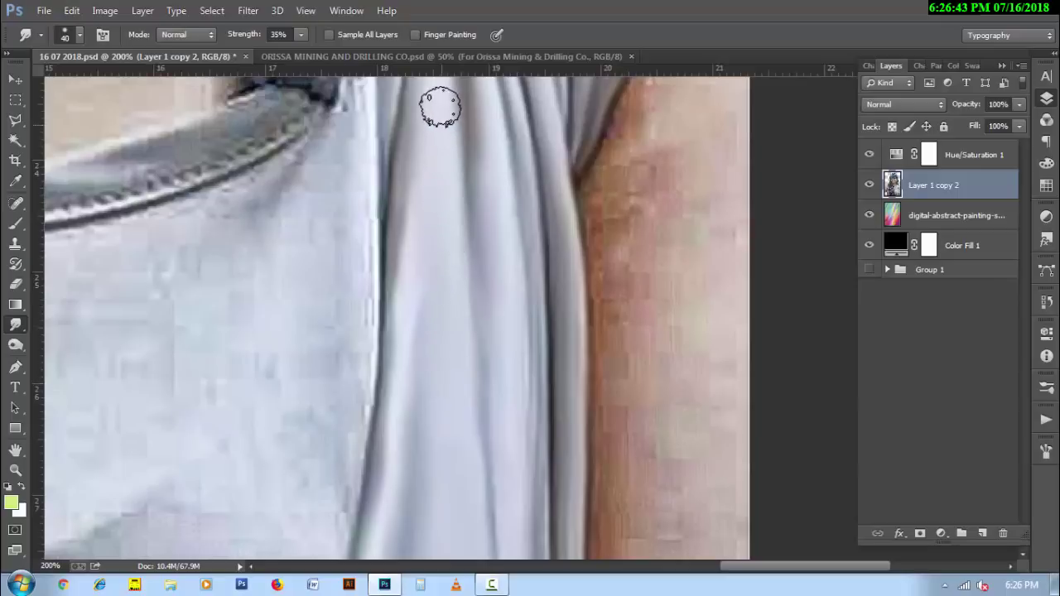
pyautogui.scroll(1, 445, 351)
pyautogui.press('[')
pyautogui.press('[')
pyautogui.press('[')
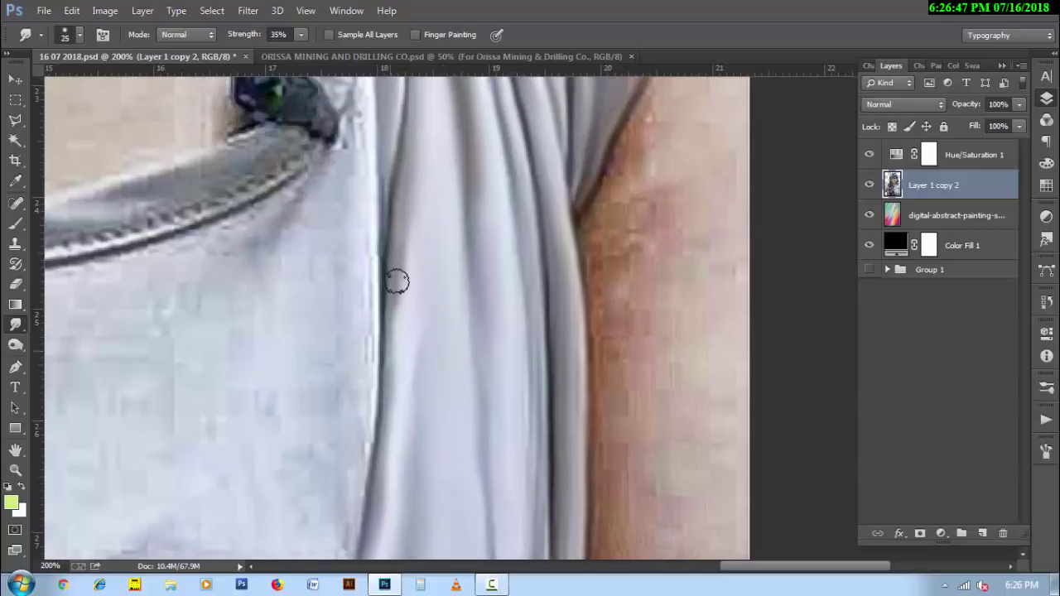
pyautogui.scroll(1, 439, 281)
pyautogui.scroll(1, 438, 282)
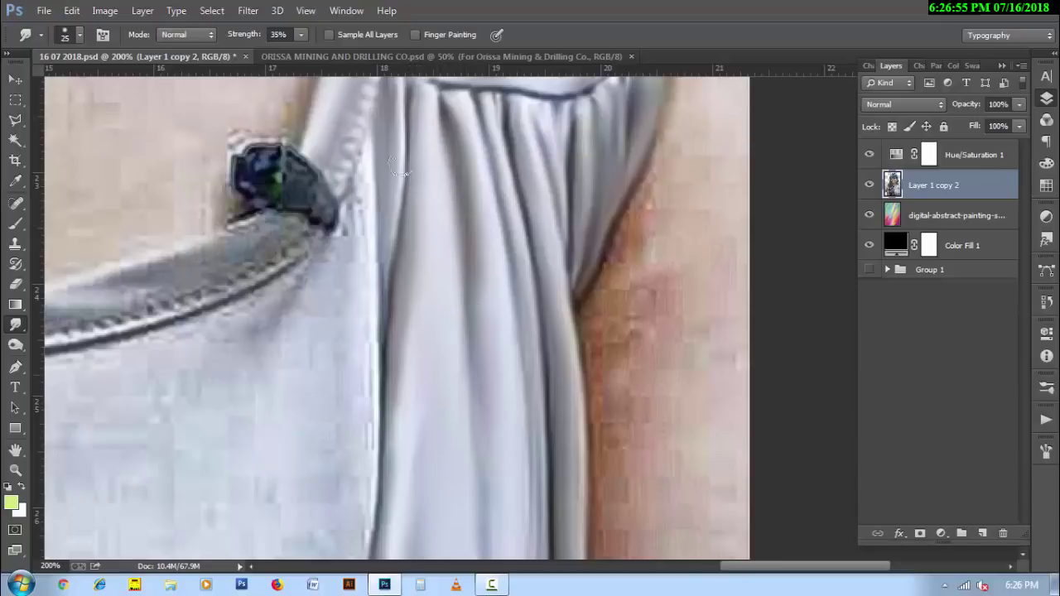
pyautogui.scroll(1, 419, 271)
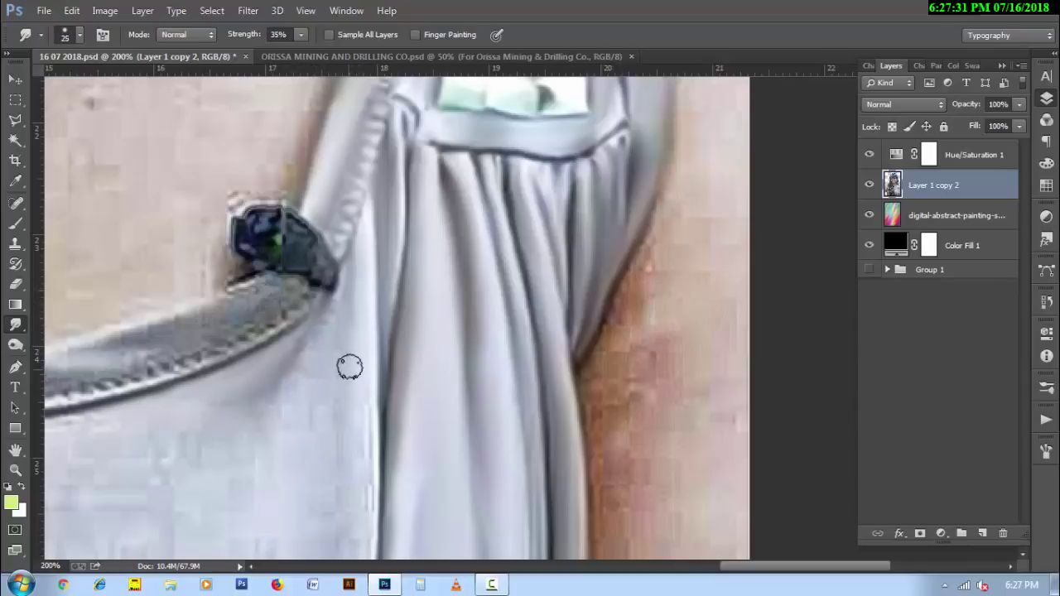
# - Smooth the shirt fabric upward along the fold edge with a 30–40 px smudge brush
pyautogui.press('[')
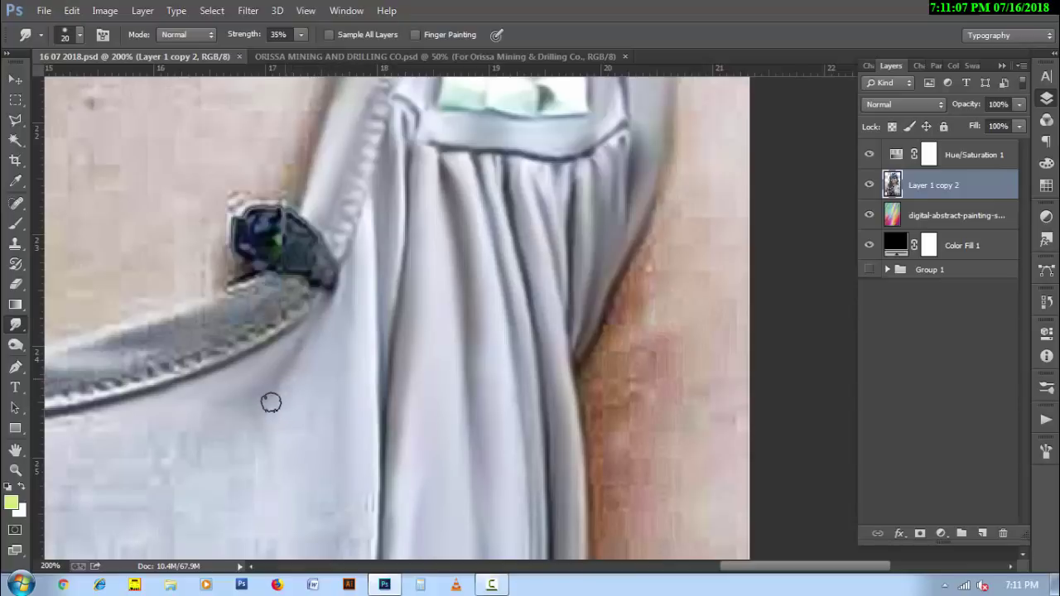
pyautogui.scroll(-3, 311, 430)
pyautogui.press(']')
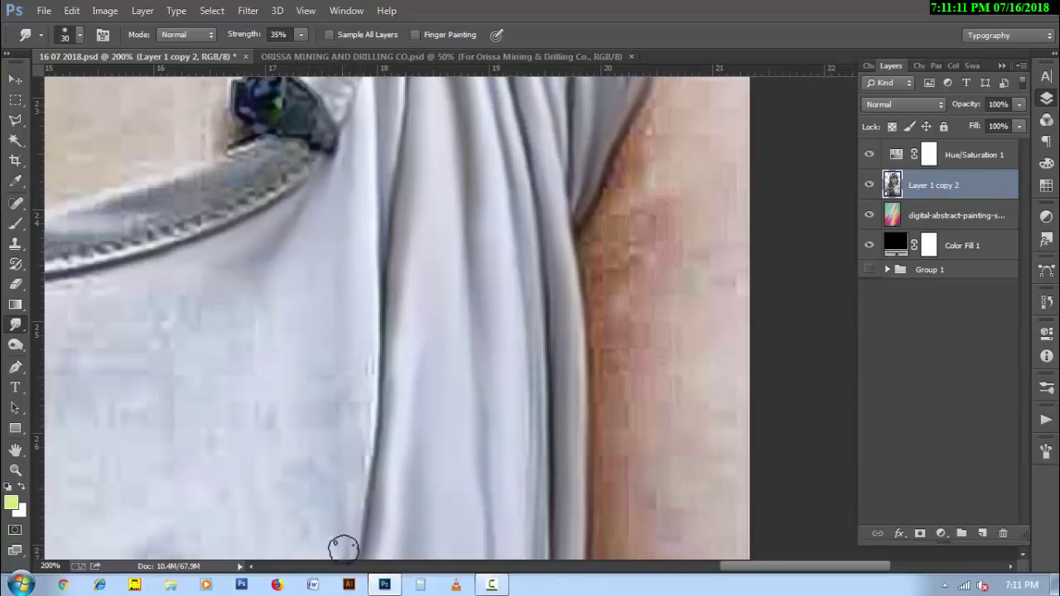
pyautogui.moveTo(346, 553); pyautogui.dragTo(362, 340)
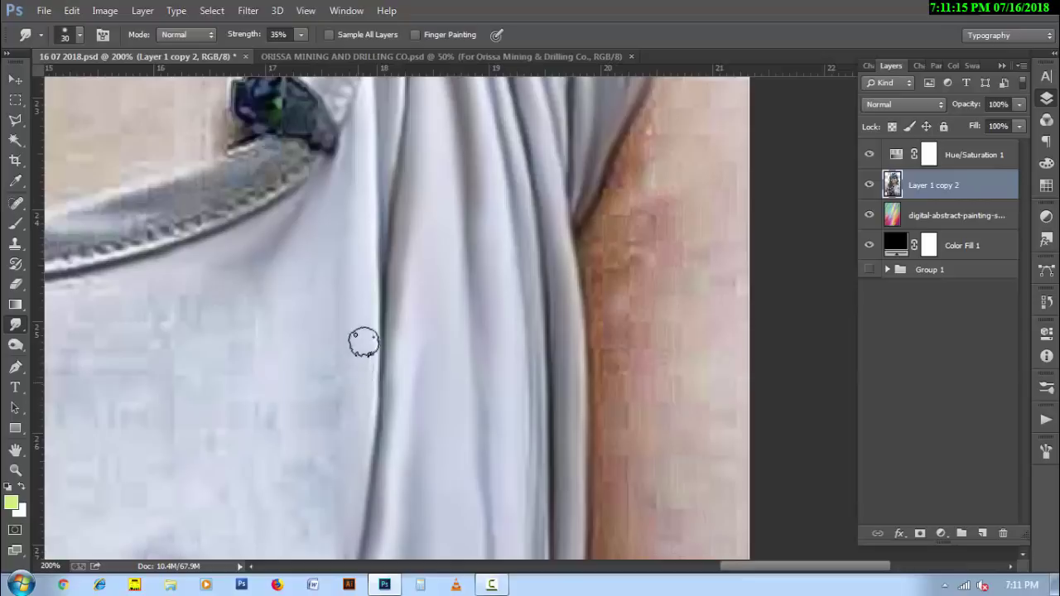
pyautogui.press(']')
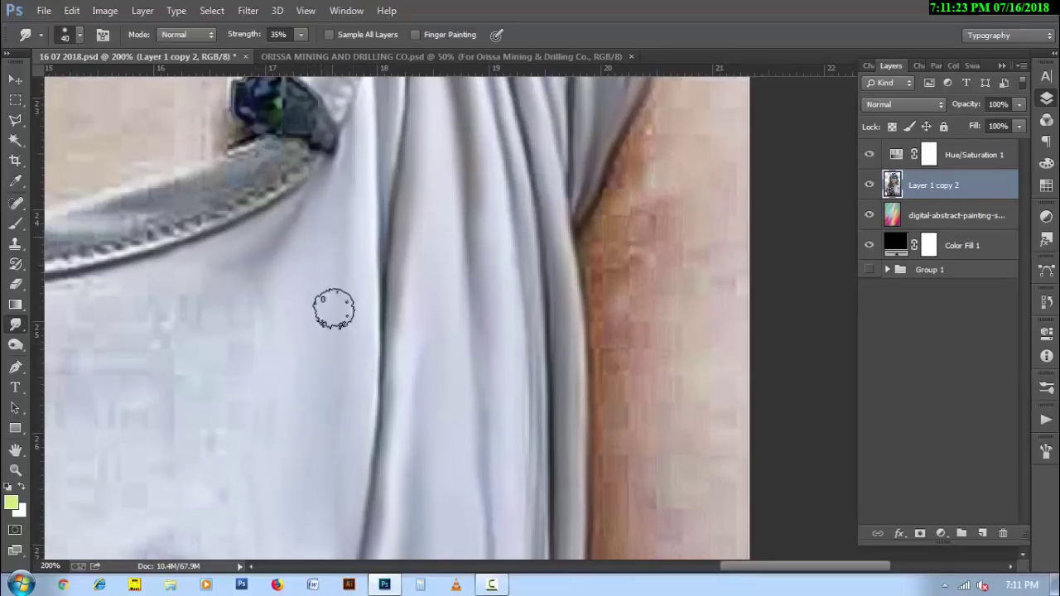
pyautogui.moveTo(272, 312); pyautogui.dragTo(634, 230)
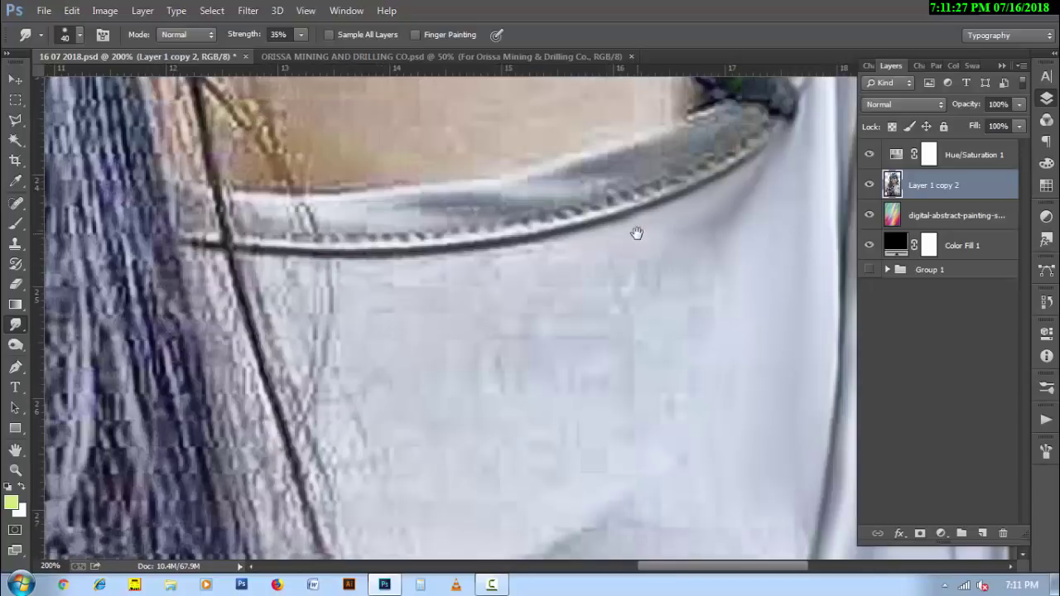
pyautogui.moveTo(570, 258); pyautogui.dragTo(385, 163)
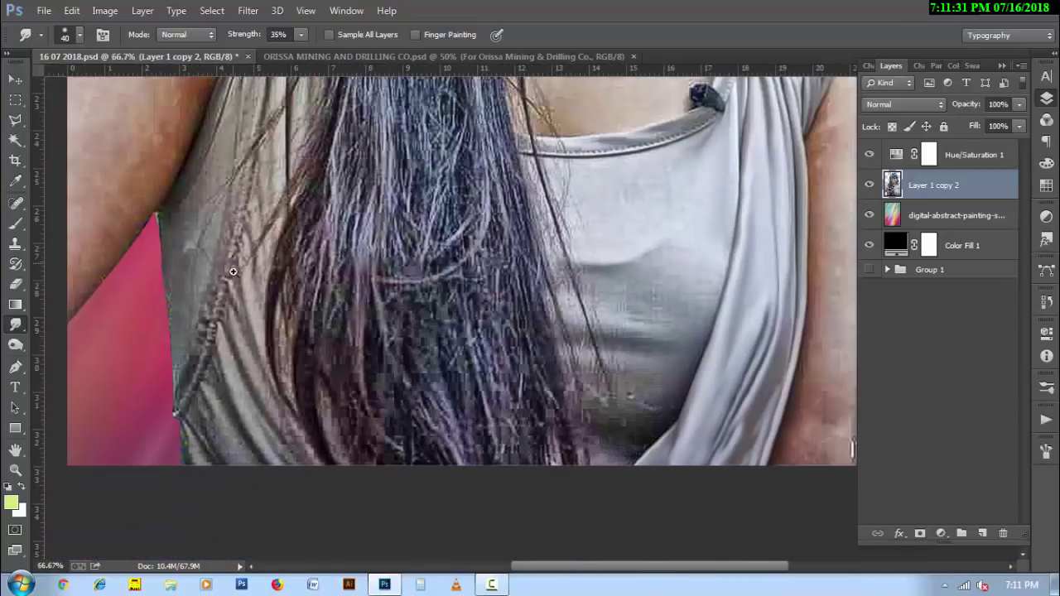
# - Smudge the dark blob near the pink edge and a diagonal fabric band at 30–35 px
pyautogui.scroll(-3, 403, 224)
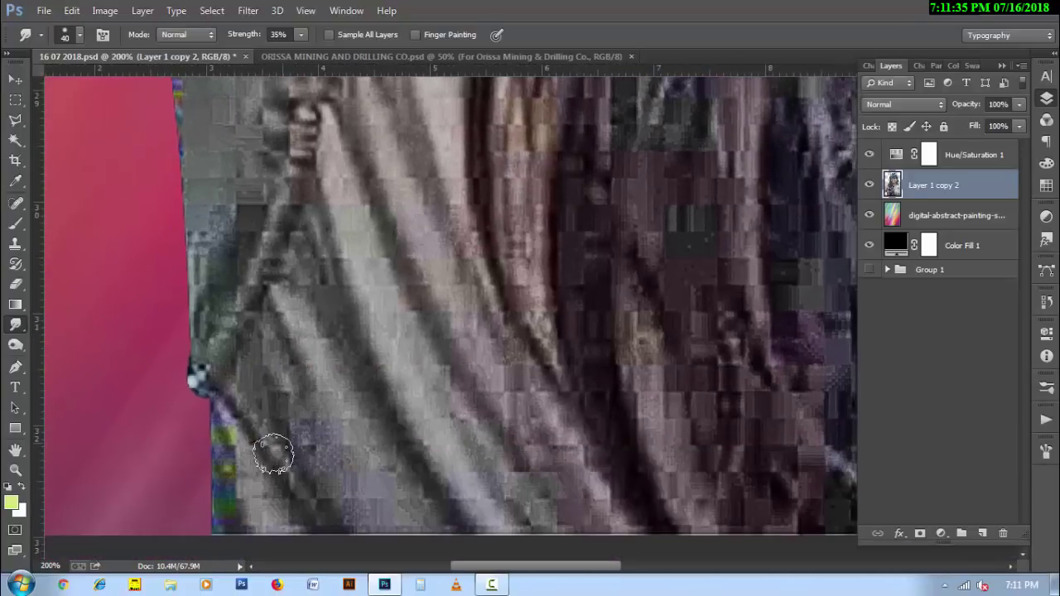
pyautogui.press('[')
pyautogui.moveTo(211, 401)
pyautogui.mouseDown()
pyautogui.moveTo(237, 532)
pyautogui.moveTo(241, 390)
pyautogui.moveTo(279, 450)
pyautogui.moveTo(242, 379)
pyautogui.mouseUp()
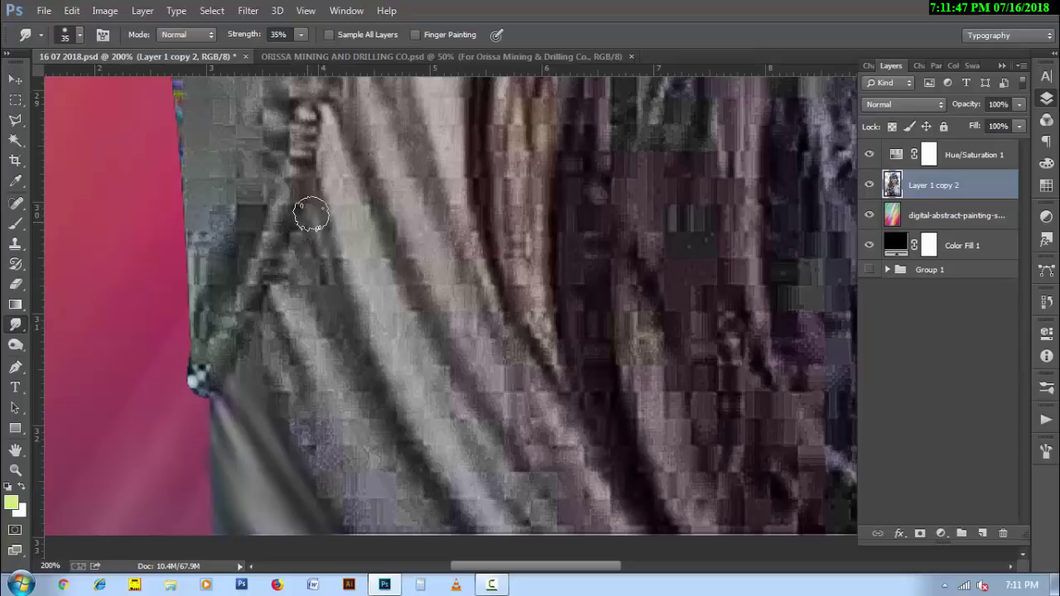
pyautogui.moveTo(307, 213)
pyautogui.mouseDown()
pyautogui.moveTo(350, 401)
pyautogui.moveTo(294, 340)
pyautogui.moveTo(320, 413)
pyautogui.moveTo(271, 377)
pyautogui.moveTo(350, 509)
pyautogui.moveTo(378, 515)
pyautogui.moveTo(330, 408)
pyautogui.moveTo(433, 533)
pyautogui.moveTo(337, 350)
pyautogui.moveTo(309, 349)
pyautogui.mouseUp()
pyautogui.press(']')
pyautogui.press('[')
pyautogui.press('[')
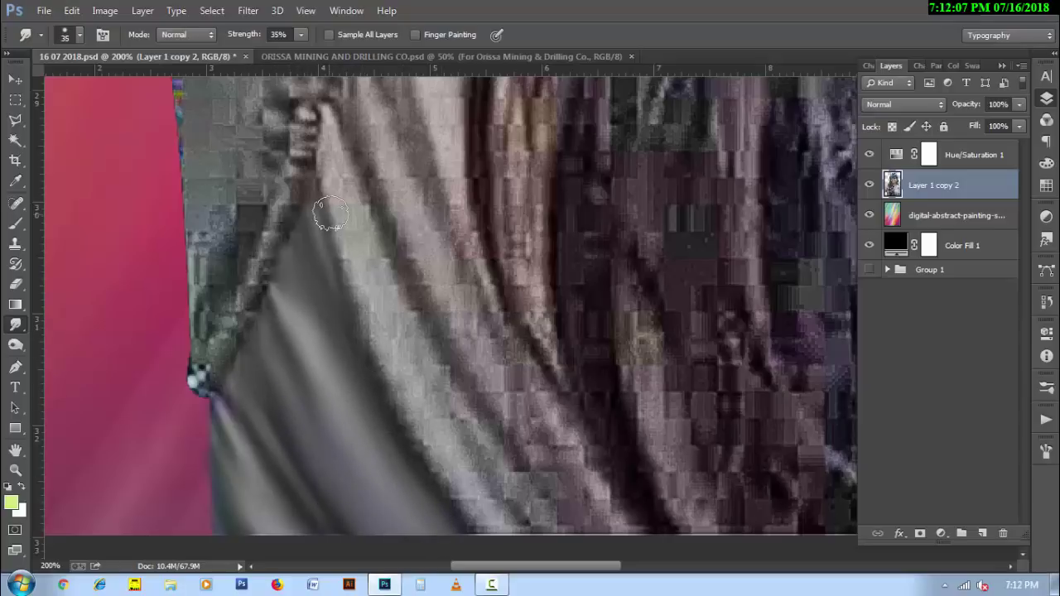
pyautogui.moveTo(343, 282)
pyautogui.mouseDown()
pyautogui.moveTo(442, 497)
pyautogui.moveTo(359, 332)
pyautogui.moveTo(475, 513)
pyautogui.moveTo(469, 479)
pyautogui.moveTo(530, 492)
pyautogui.moveTo(417, 324)
pyautogui.mouseUp()
# - Soften the dark texture atop the fold and smear the light fold into smooth 25 px strokes
pyautogui.press('[')
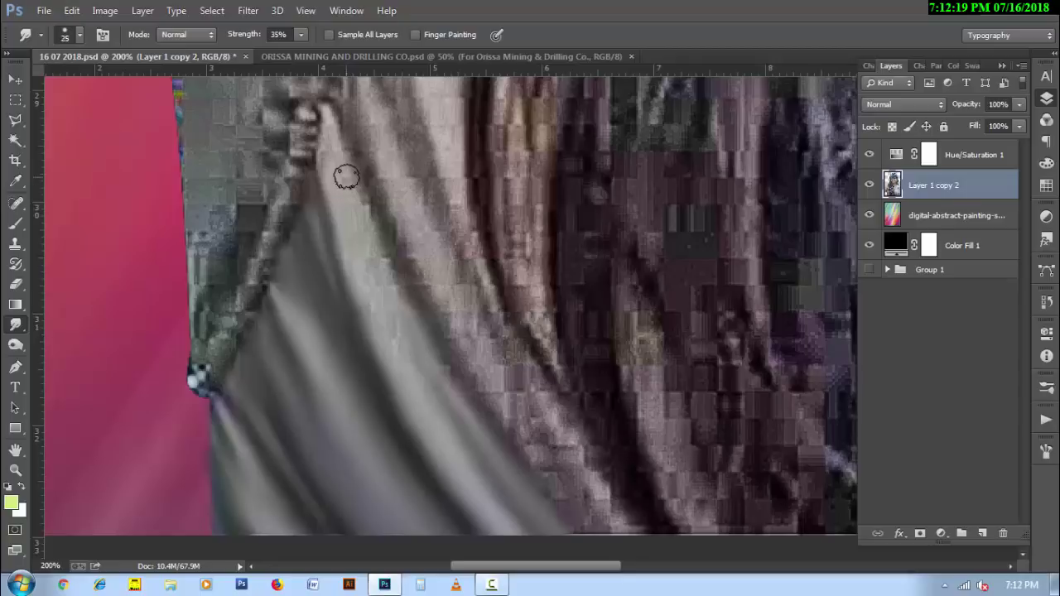
pyautogui.moveTo(324, 122); pyautogui.dragTo(395, 294)
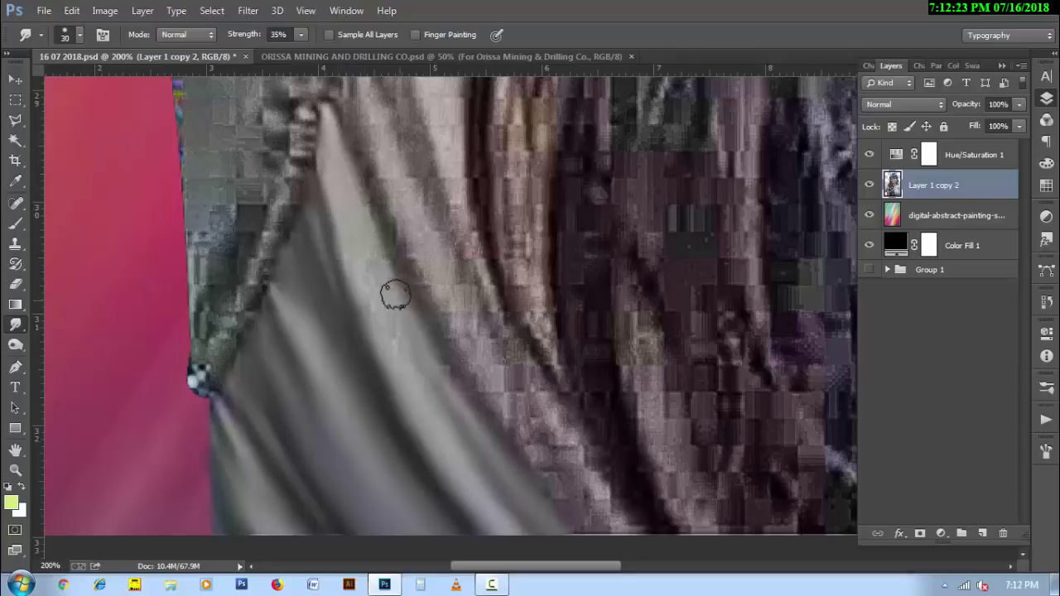
pyautogui.press(']')
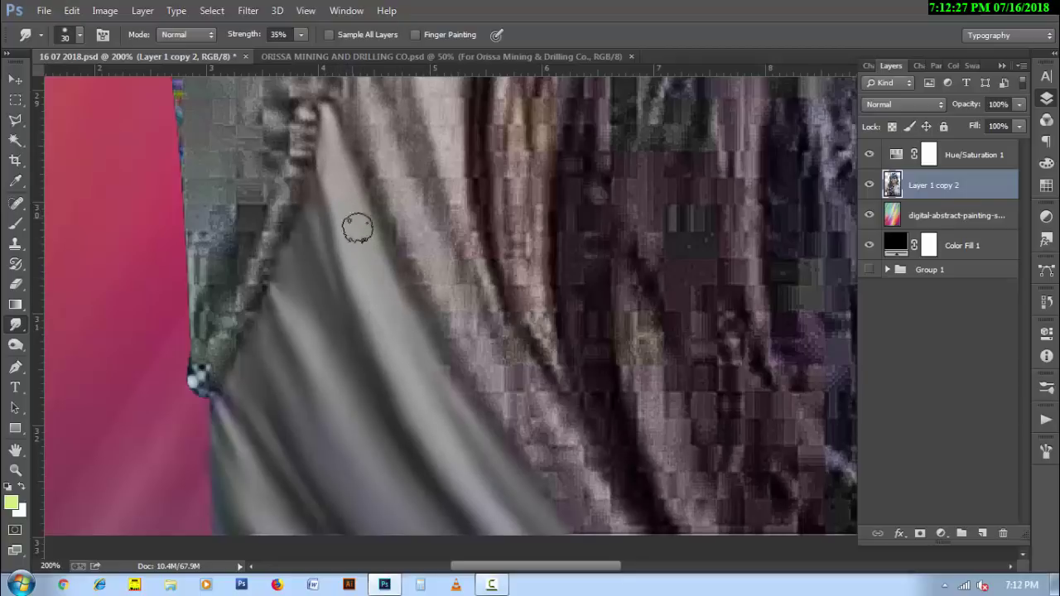
pyautogui.press('[')
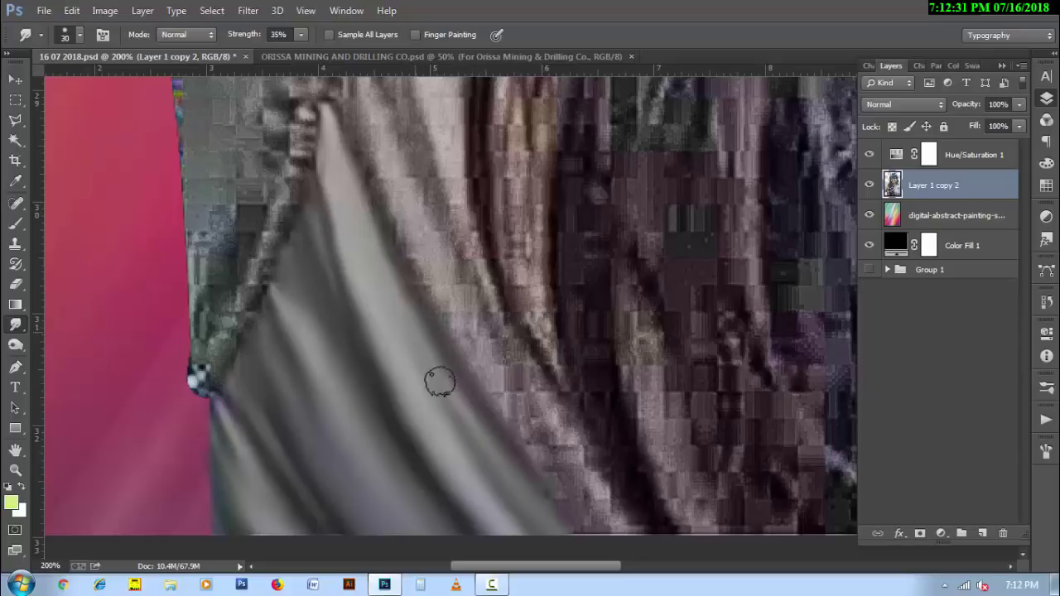
pyautogui.scroll(3, 396, 196)
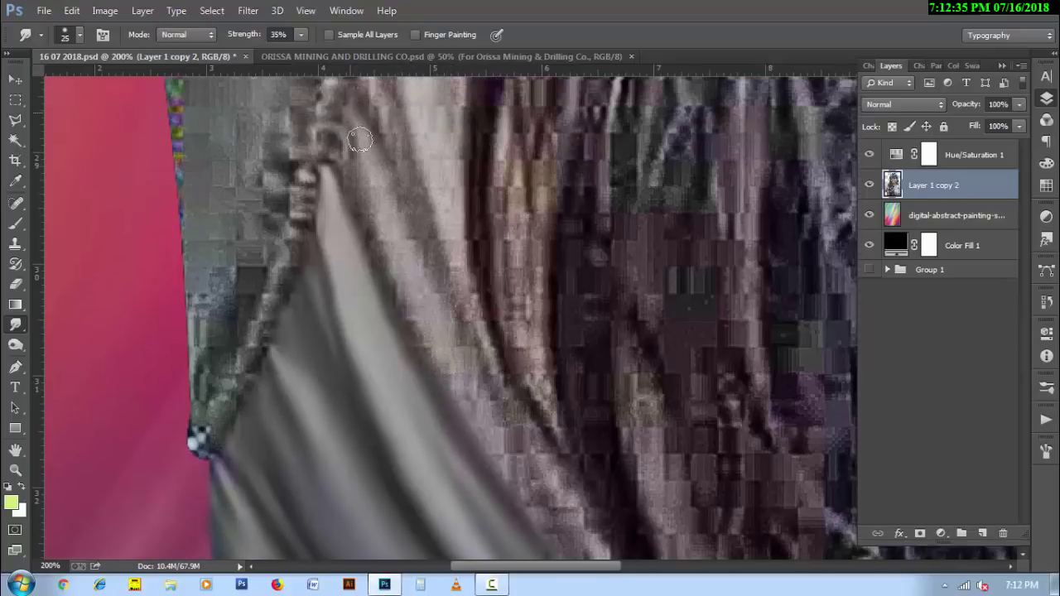
pyautogui.moveTo(354, 186); pyautogui.dragTo(432, 375)
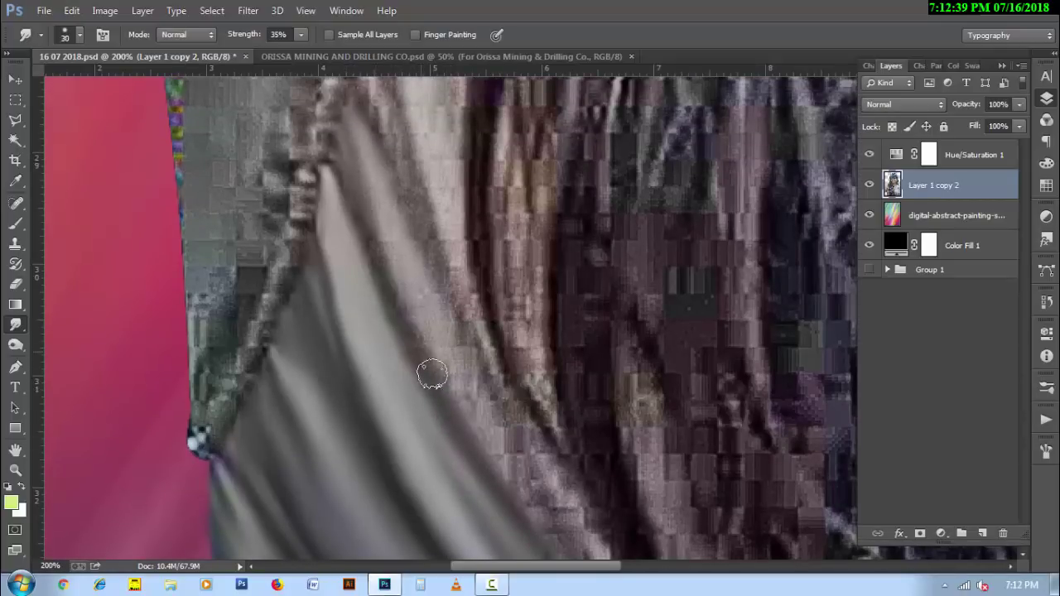
pyautogui.moveTo(380, 254); pyautogui.dragTo(410, 299)
pyautogui.moveTo(479, 434); pyautogui.dragTo(510, 453)
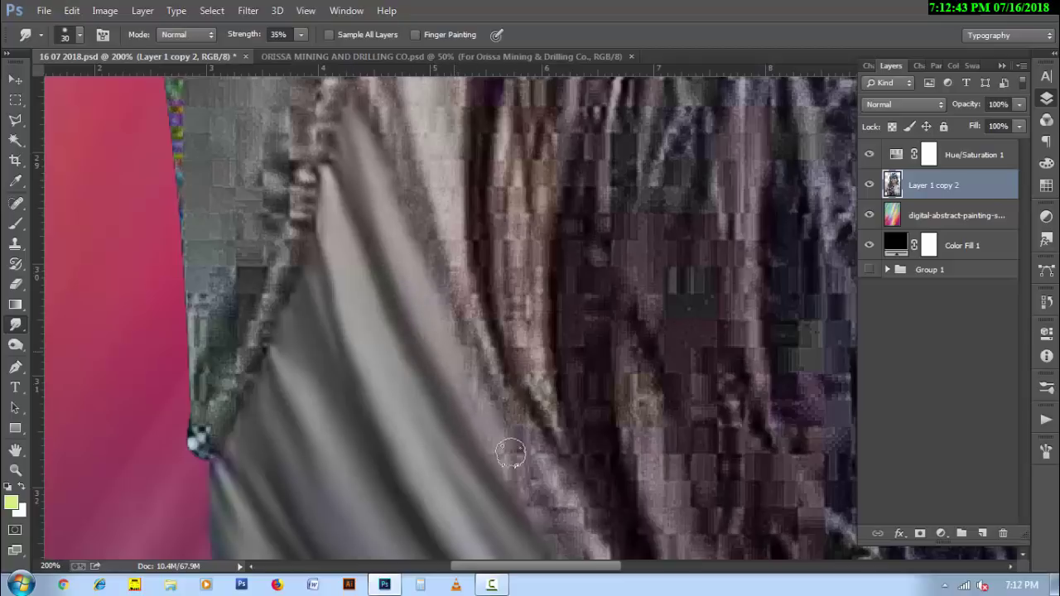
# - Smooth the fold edge and blocky dark fold area with a 30–35 px brush
pyautogui.scroll(-4, 527, 475)
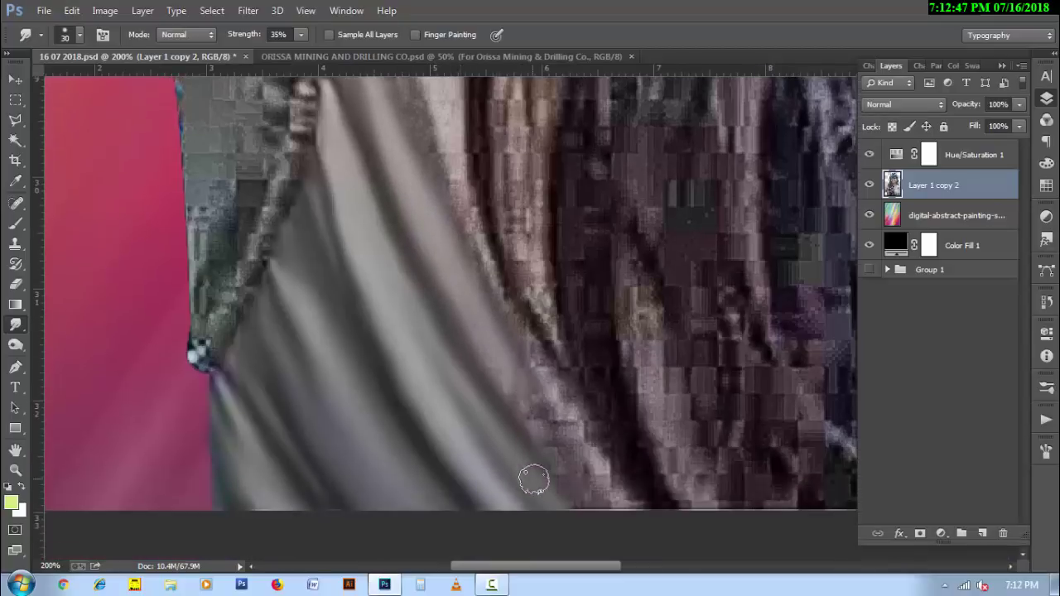
pyautogui.press(']')
pyautogui.moveTo(596, 418)
pyautogui.mouseDown()
pyautogui.moveTo(516, 324)
pyautogui.moveTo(504, 328)
pyautogui.moveTo(511, 359)
pyautogui.moveTo(540, 407)
pyautogui.mouseUp()
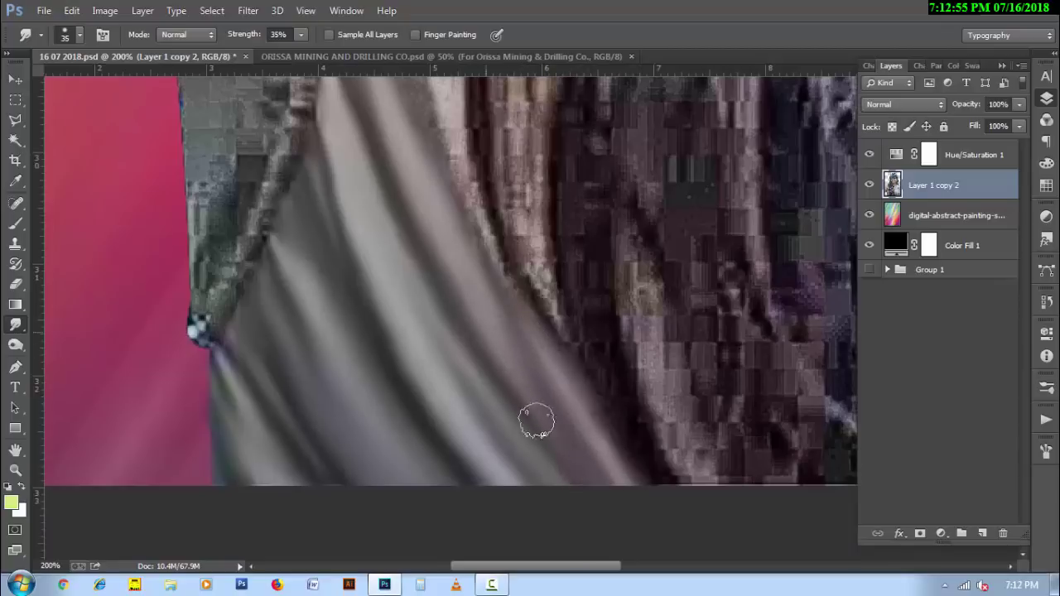
pyautogui.press('[')
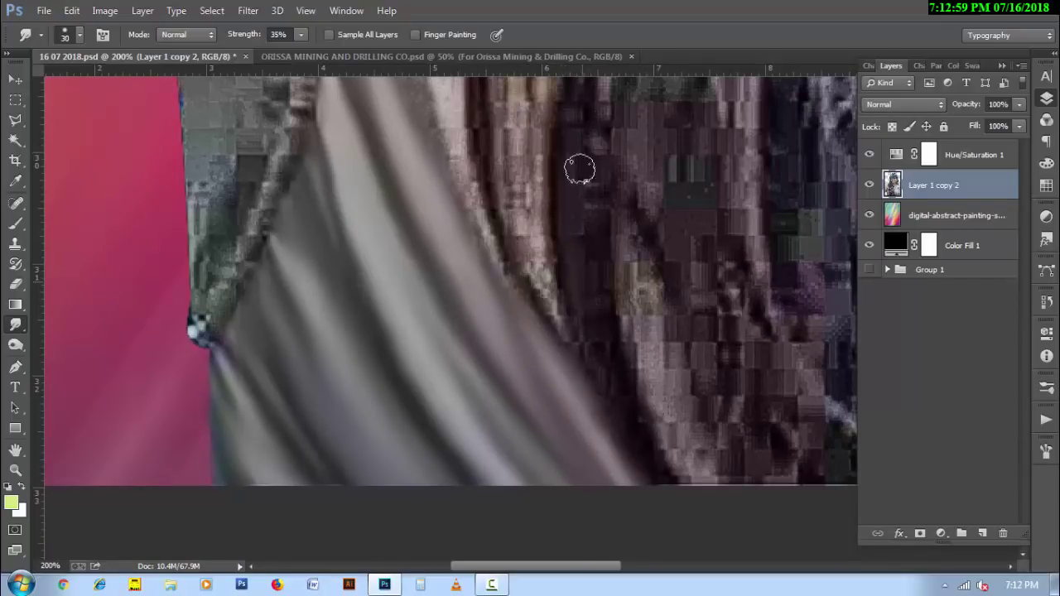
pyautogui.moveTo(580, 169); pyautogui.dragTo(591, 273)
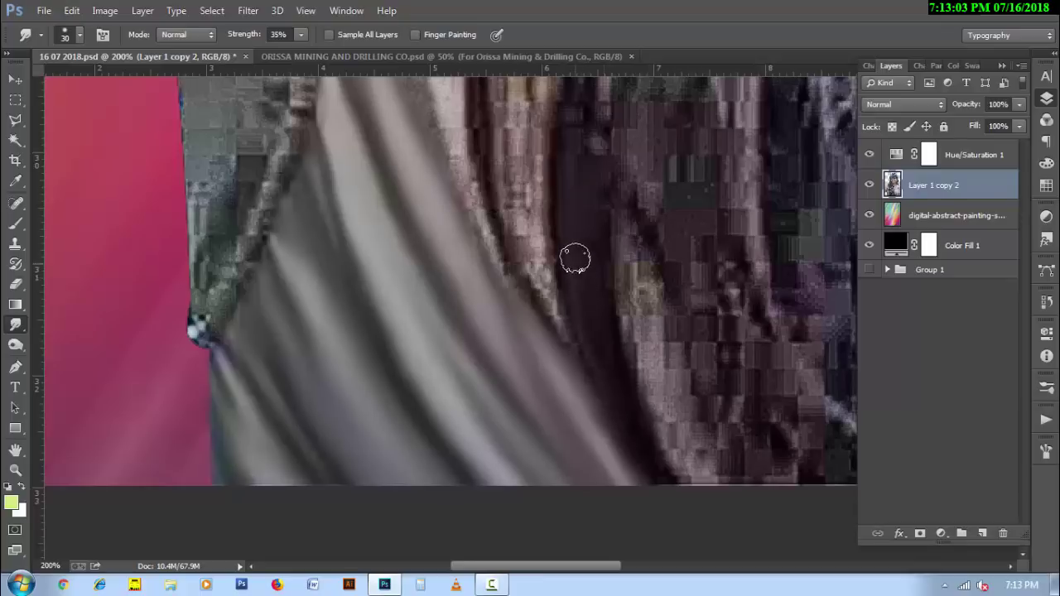
# - Blend light streaks through the dark fold, smearing the hair strand upward at 35 px
pyautogui.scroll(1, 546, 372)
pyautogui.scroll(1, 497, 273)
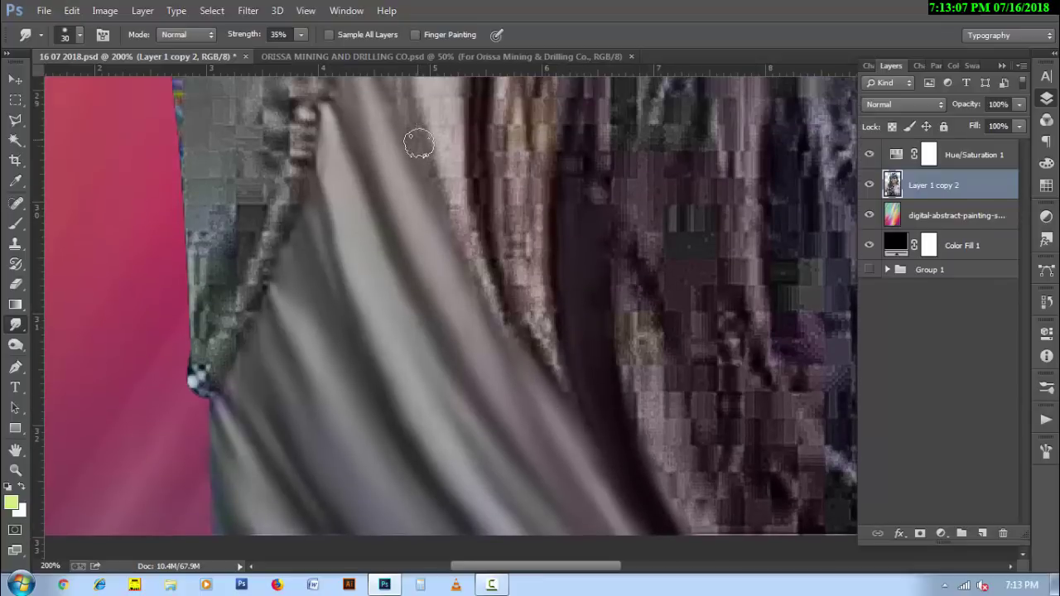
pyautogui.scroll(1, 501, 321)
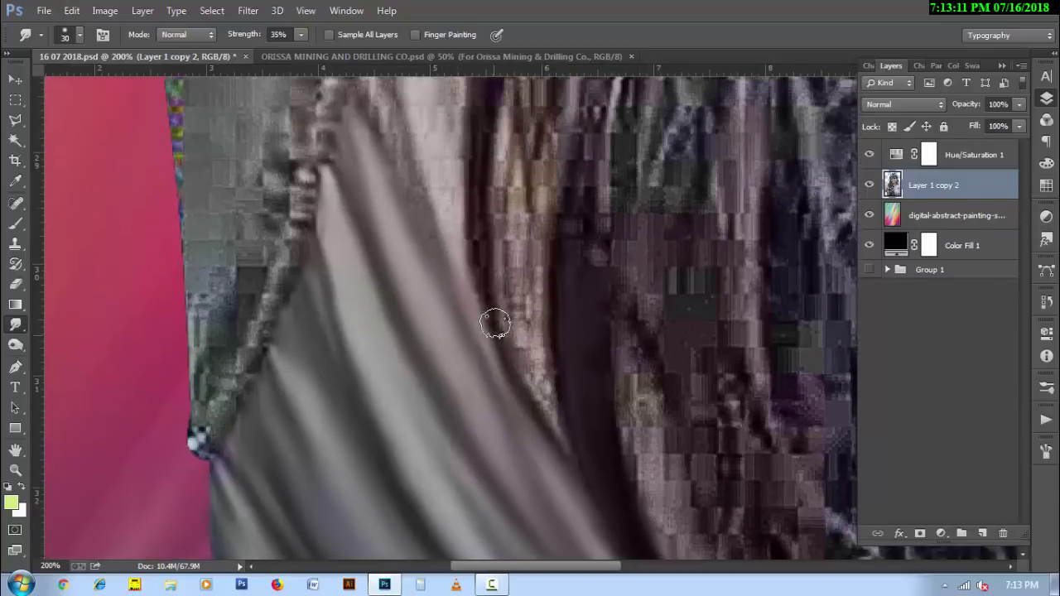
pyautogui.scroll(1, 490, 290)
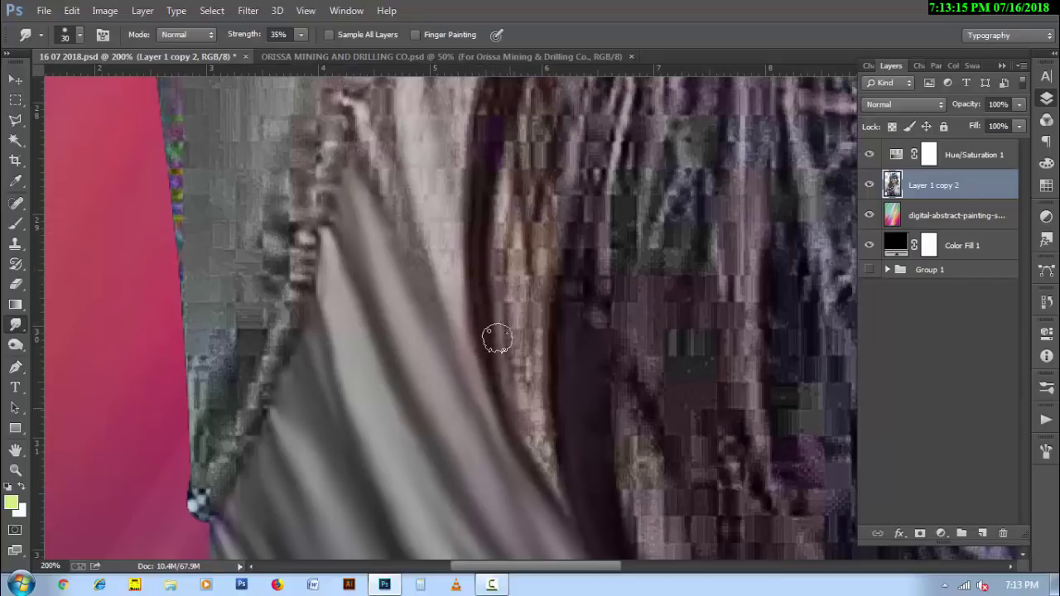
pyautogui.press(']')
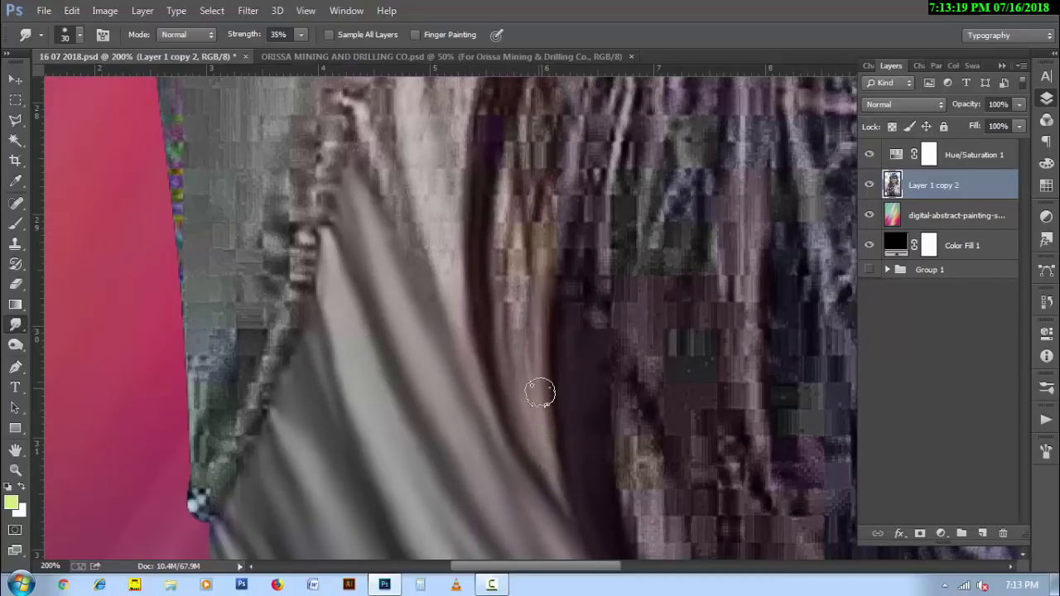
pyautogui.moveTo(530, 388)
pyautogui.mouseDown()
pyautogui.moveTo(535, 106)
pyautogui.moveTo(525, 107)
pyautogui.moveTo(506, 191)
pyautogui.moveTo(521, 247)
pyautogui.mouseUp()
pyautogui.moveTo(523, 388); pyautogui.dragTo(521, 215)
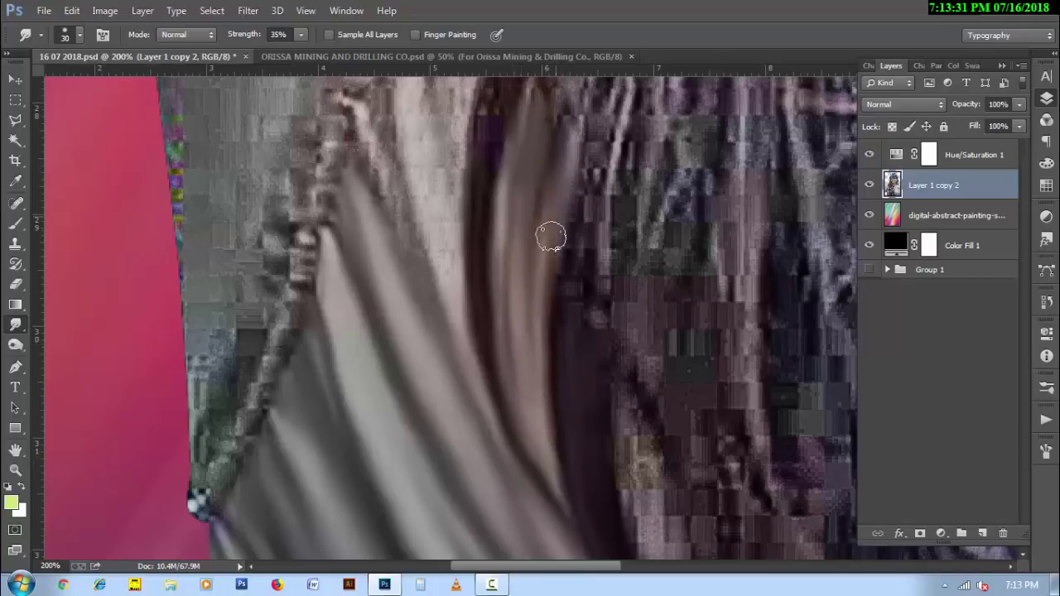
pyautogui.moveTo(505, 192); pyautogui.dragTo(524, 299)
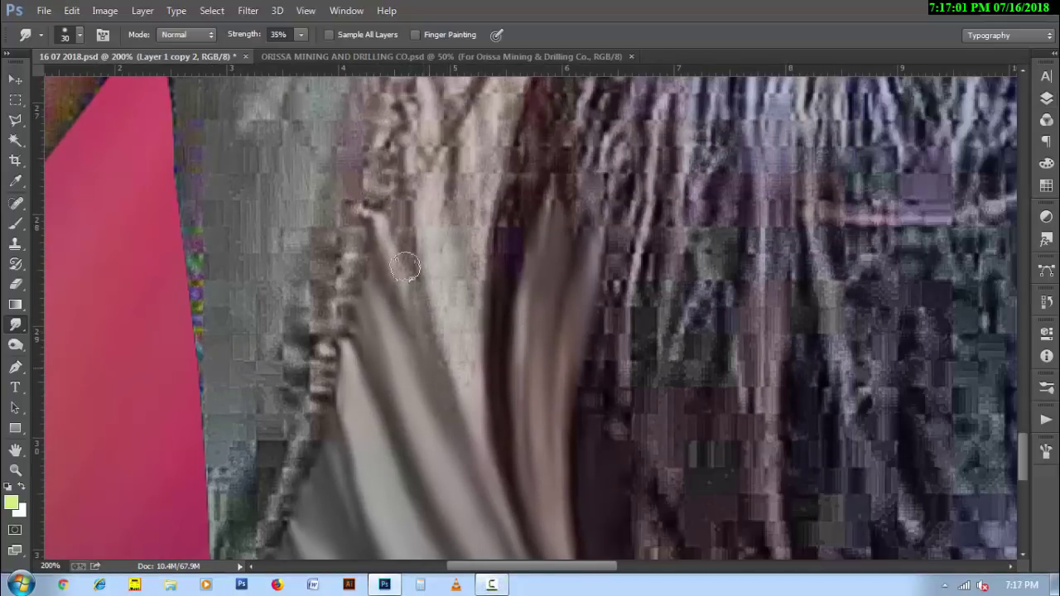
# - Smear the long hair strand downward and its light part upward over the dark band
pyautogui.moveTo(389, 248); pyautogui.dragTo(441, 389)
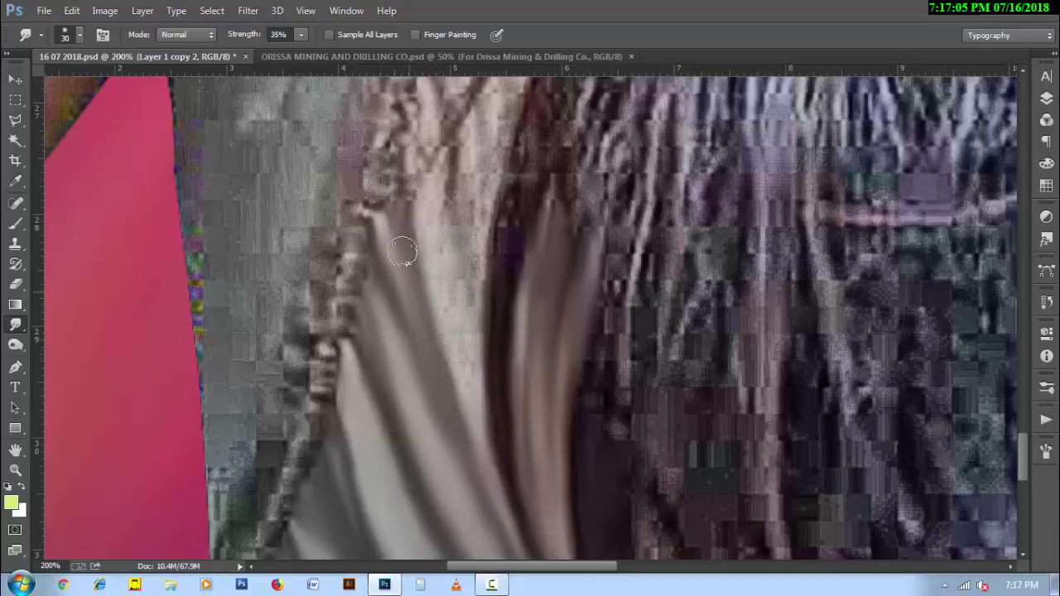
pyautogui.moveTo(397, 148); pyautogui.dragTo(414, 242)
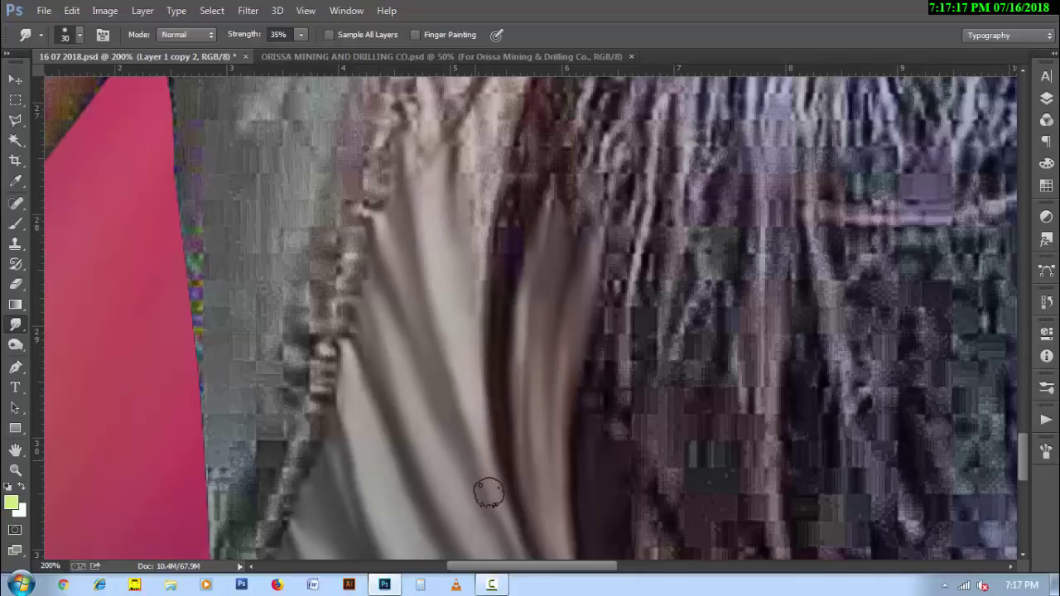
pyautogui.moveTo(474, 294)
pyautogui.mouseDown()
pyautogui.moveTo(468, 194)
pyautogui.moveTo(483, 125)
pyautogui.moveTo(505, 126)
pyautogui.moveTo(512, 83)
pyautogui.mouseUp()
pyautogui.moveTo(308, 397); pyautogui.dragTo(324, 244)
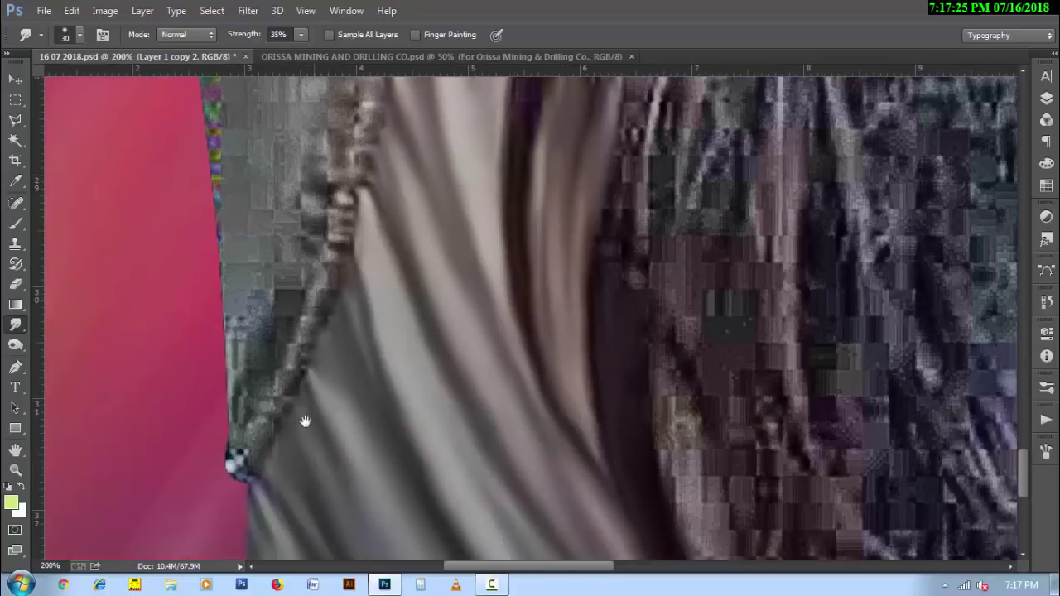
pyautogui.moveTo(273, 434)
pyautogui.mouseDown()
pyautogui.moveTo(248, 447)
pyautogui.moveTo(335, 244)
pyautogui.moveTo(310, 338)
pyautogui.moveTo(255, 455)
pyautogui.mouseUp()
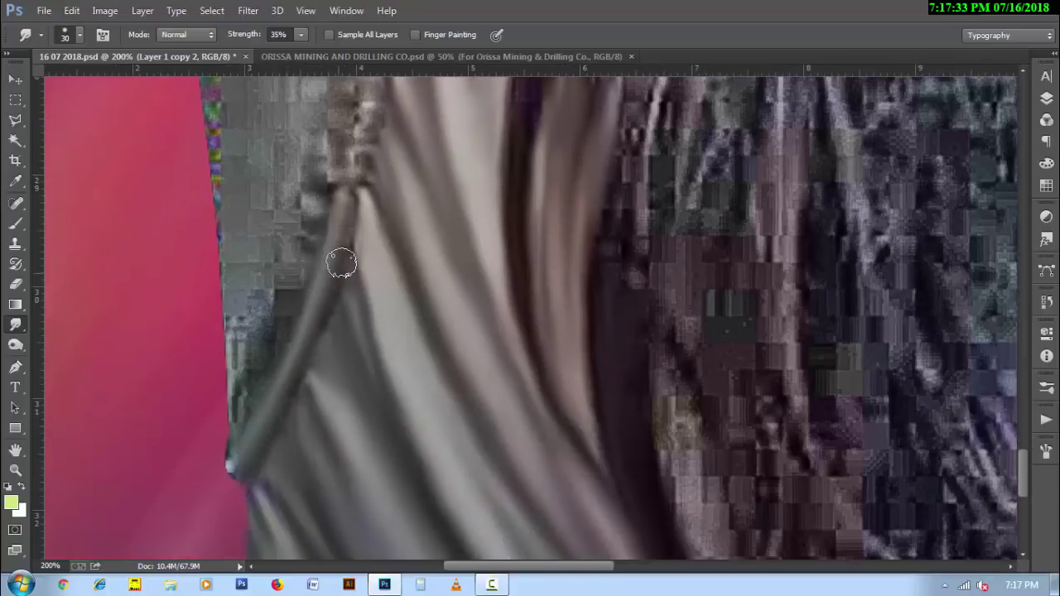
pyautogui.moveTo(341, 263)
pyautogui.mouseDown()
pyautogui.moveTo(279, 426)
pyautogui.moveTo(245, 479)
pyautogui.mouseUp()
# - Smooth the noisy grey pixels along the pink edge beside the strand
pyautogui.moveTo(303, 250)
pyautogui.mouseDown()
pyautogui.moveTo(309, 199)
pyautogui.moveTo(288, 295)
pyautogui.mouseUp()
pyautogui.moveTo(253, 377); pyautogui.dragTo(286, 267)
pyautogui.moveTo(308, 210)
pyautogui.mouseDown()
pyautogui.moveTo(333, 161)
pyautogui.moveTo(358, 274)
pyautogui.mouseUp()
pyautogui.moveTo(334, 214)
pyautogui.mouseDown()
pyautogui.moveTo(334, 256)
pyautogui.moveTo(355, 154)
pyautogui.moveTo(366, 199)
pyautogui.mouseUp()
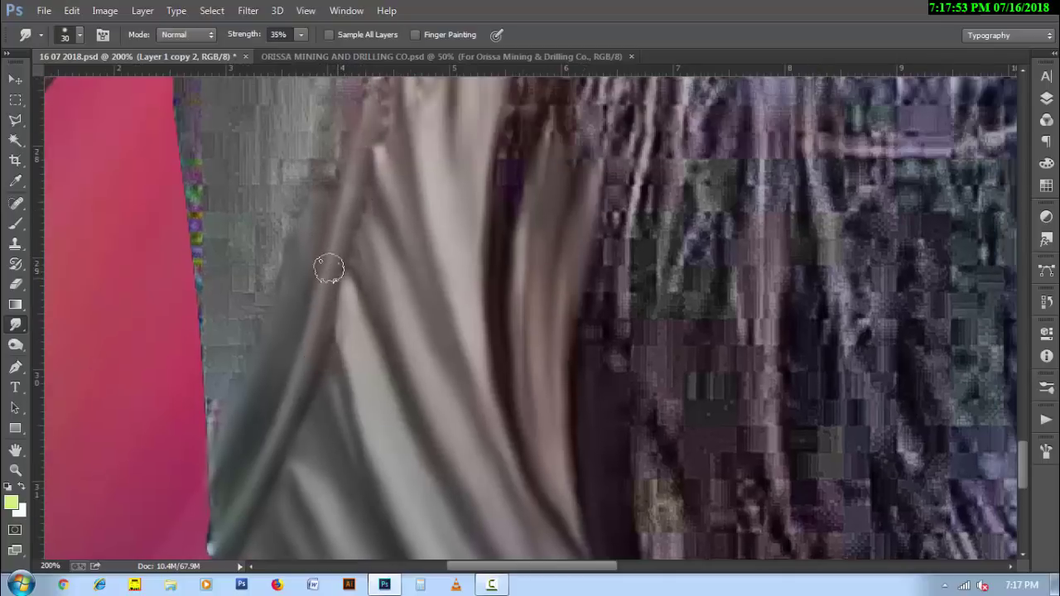
pyautogui.moveTo(328, 267); pyautogui.dragTo(305, 332)
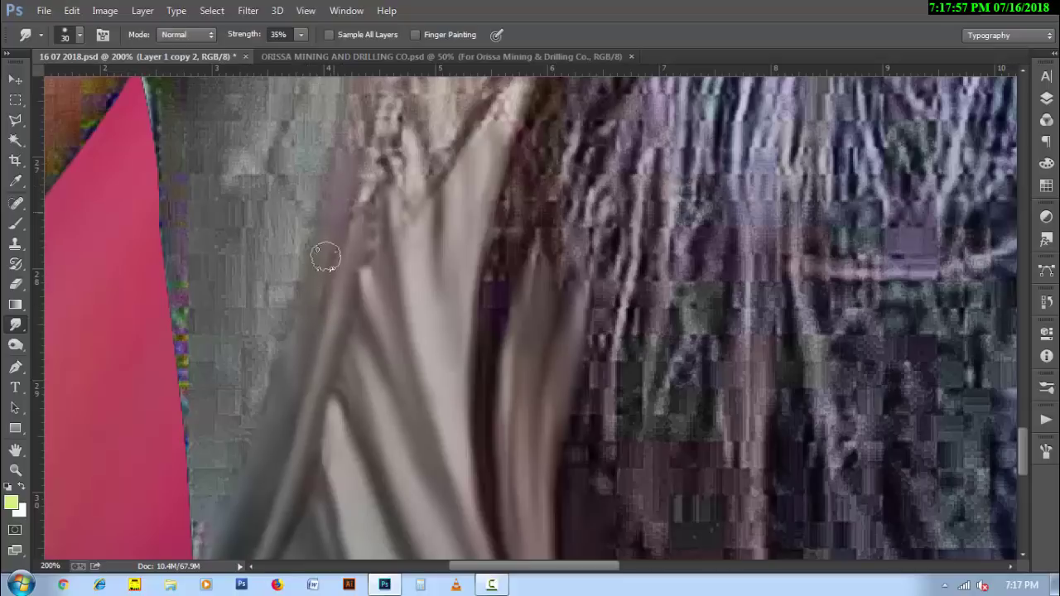
pyautogui.moveTo(354, 136)
pyautogui.mouseDown()
pyautogui.moveTo(353, 259)
pyautogui.moveTo(403, 120)
pyautogui.moveTo(409, 207)
pyautogui.moveTo(406, 116)
pyautogui.moveTo(374, 159)
pyautogui.mouseUp()
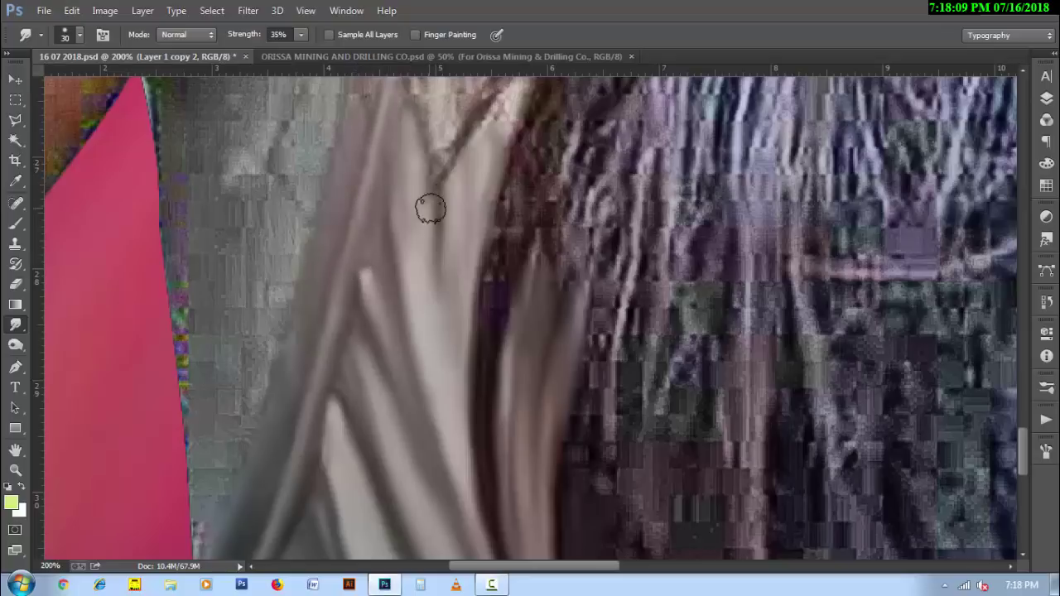
# - Smear the dark hair streak and grey blocks with a larger 45–50 px brush
pyautogui.moveTo(429, 209)
pyautogui.mouseDown()
pyautogui.moveTo(415, 242)
pyautogui.moveTo(469, 227)
pyautogui.moveTo(459, 218)
pyautogui.moveTo(459, 274)
pyautogui.moveTo(497, 121)
pyautogui.mouseUp()
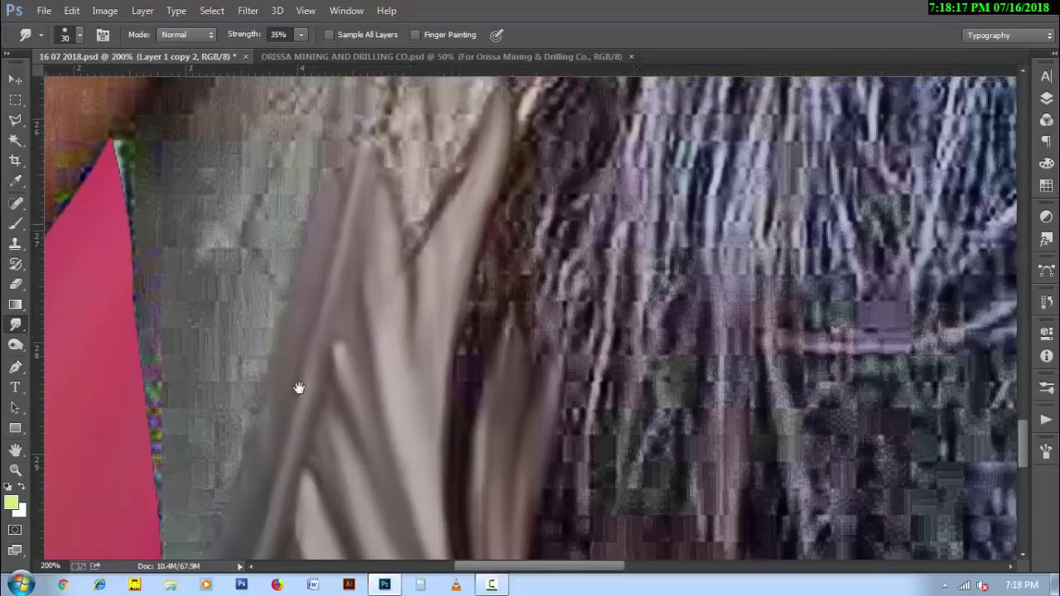
pyautogui.moveTo(294, 165); pyautogui.dragTo(308, 370)
pyautogui.moveTo(327, 316)
pyautogui.mouseDown()
pyautogui.moveTo(307, 398)
pyautogui.moveTo(320, 331)
pyautogui.moveTo(319, 137)
pyautogui.moveTo(267, 111)
pyautogui.moveTo(227, 166)
pyautogui.moveTo(236, 301)
pyautogui.moveTo(289, 286)
pyautogui.moveTo(229, 324)
pyautogui.moveTo(257, 220)
pyautogui.moveTo(182, 370)
pyautogui.moveTo(134, 367)
pyautogui.mouseUp()
pyautogui.press(']')
pyautogui.press(']')
pyautogui.press(']')
pyautogui.press('[')
pyautogui.press('[')
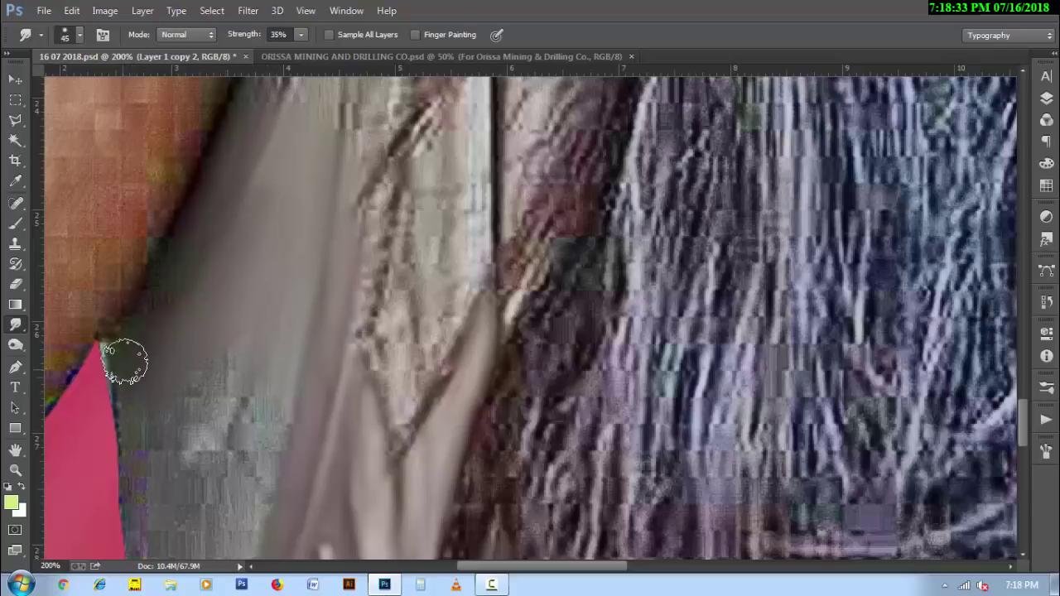
pyautogui.moveTo(218, 224)
pyautogui.mouseDown()
pyautogui.moveTo(184, 390)
pyautogui.moveTo(267, 295)
pyautogui.moveTo(265, 450)
pyautogui.moveTo(221, 530)
pyautogui.moveTo(216, 406)
pyautogui.moveTo(231, 357)
pyautogui.moveTo(191, 414)
pyautogui.mouseUp()
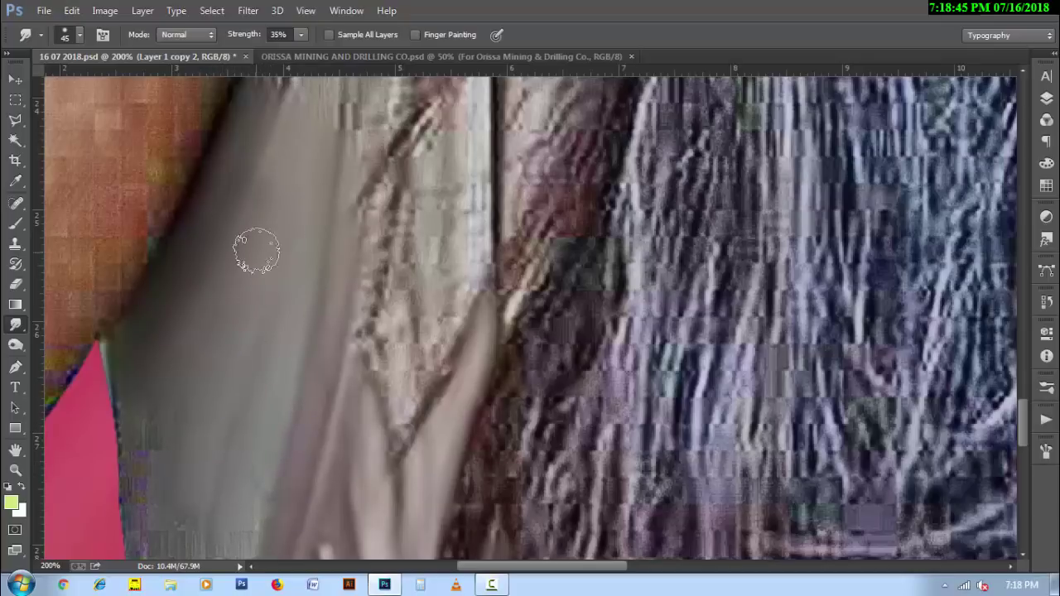
# - Smooth the blocky grey patch near the pink edge, settling the brush at 35–40 px
pyautogui.scroll(-5, 317, 223)
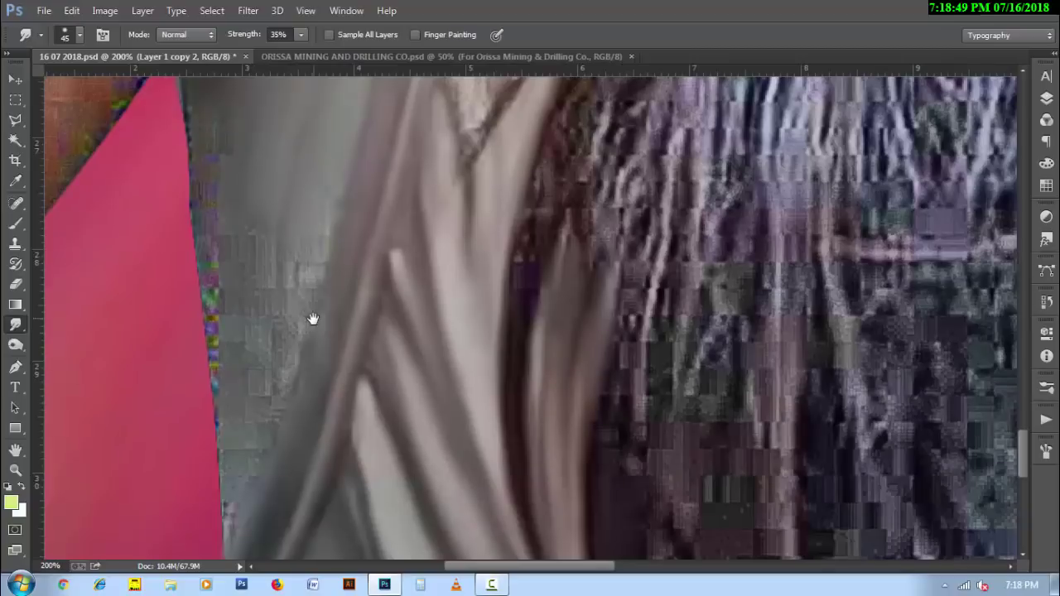
pyautogui.moveTo(265, 461)
pyautogui.mouseDown()
pyautogui.moveTo(237, 515)
pyautogui.moveTo(227, 497)
pyautogui.moveTo(232, 549)
pyautogui.moveTo(273, 437)
pyautogui.moveTo(320, 232)
pyautogui.moveTo(315, 206)
pyautogui.moveTo(255, 376)
pyautogui.moveTo(215, 179)
pyautogui.moveTo(246, 403)
pyautogui.moveTo(231, 221)
pyautogui.mouseUp()
pyautogui.press(']')
pyautogui.press(']')
pyautogui.scroll(-3, 308, 378)
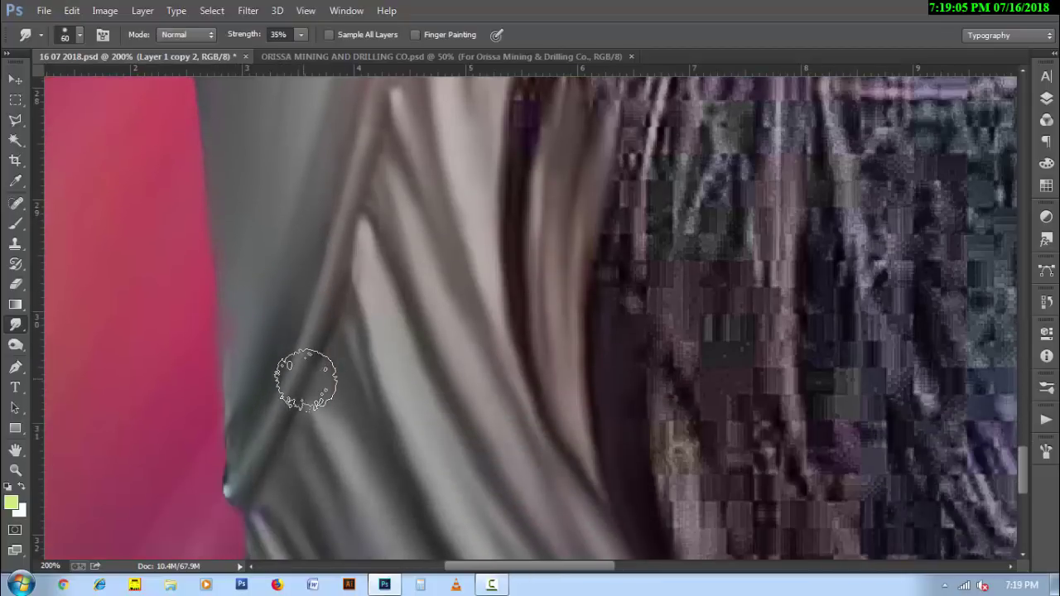
pyautogui.press('[')
pyautogui.press('[')
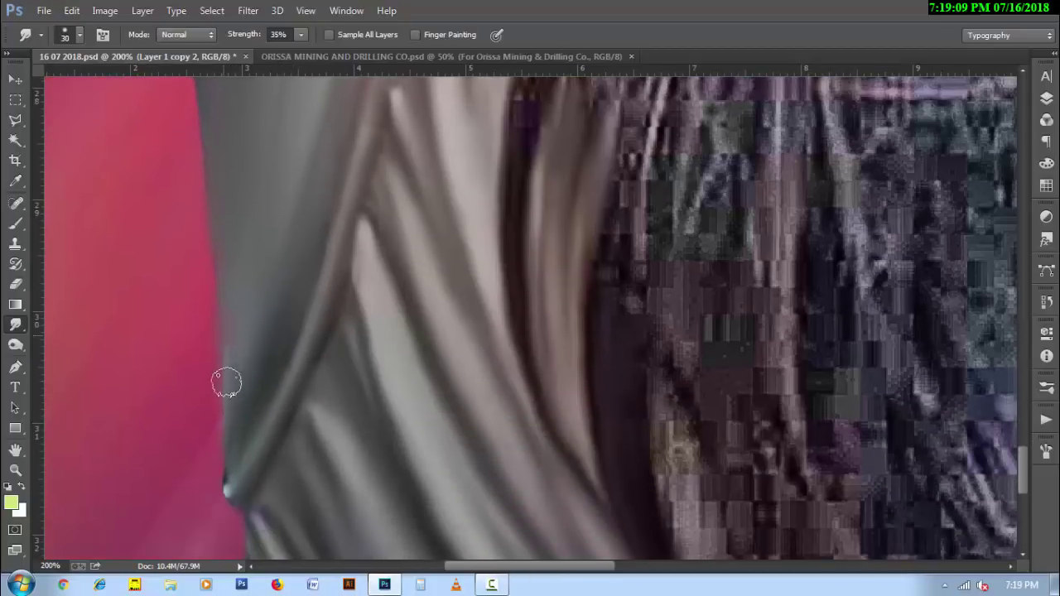
pyautogui.moveTo(302, 157); pyautogui.dragTo(236, 332)
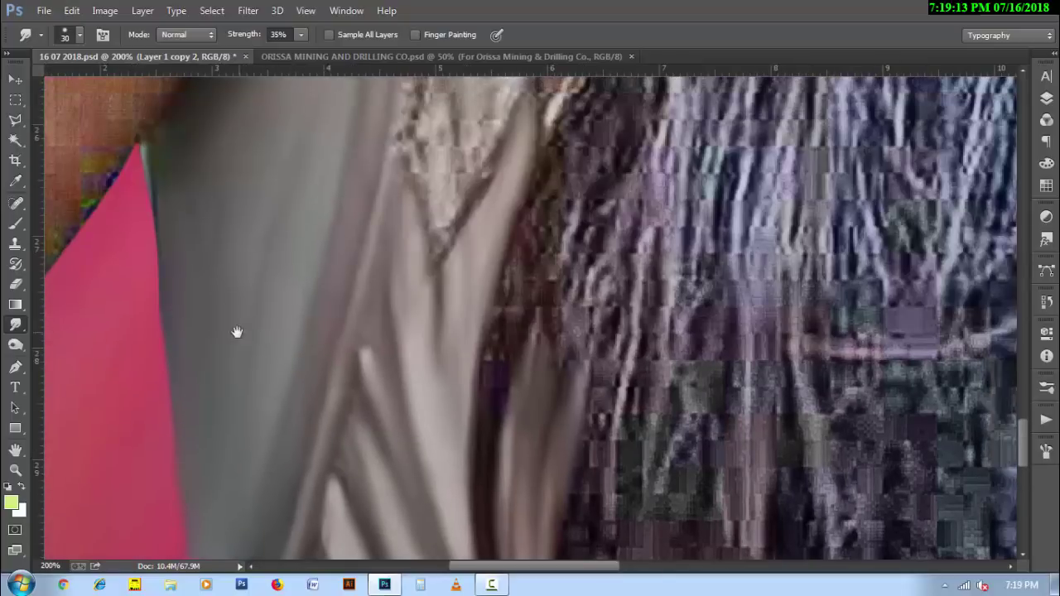
pyautogui.press(']')
pyautogui.scroll(2, 302, 265)
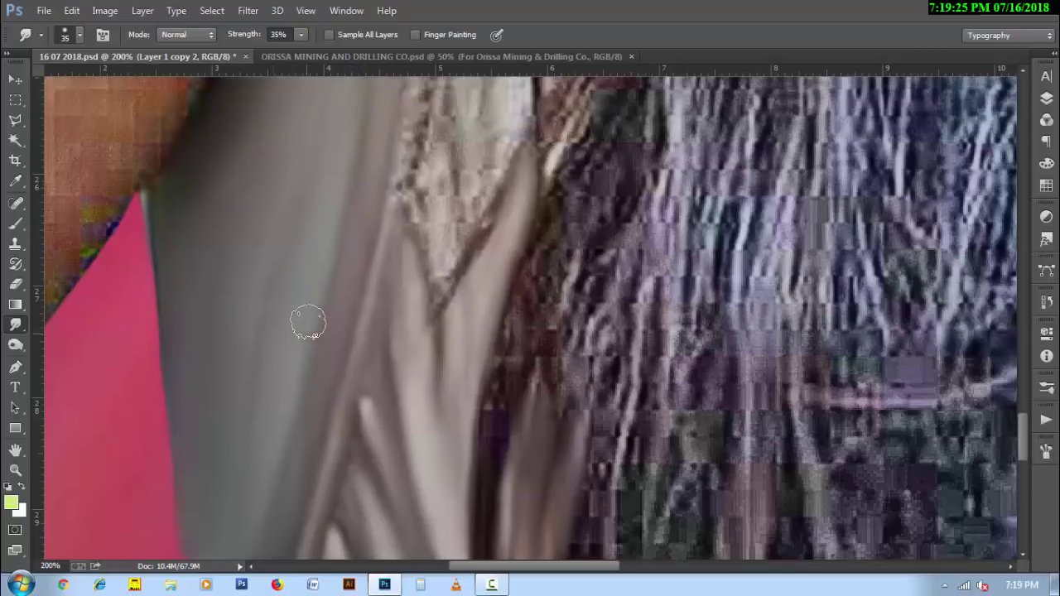
pyautogui.scroll(2, 308, 322)
# - Smudge the dark collar curve, diagonal shirt edge and white collar band with a 30 px brush
pyautogui.scroll(2, 414, 170)
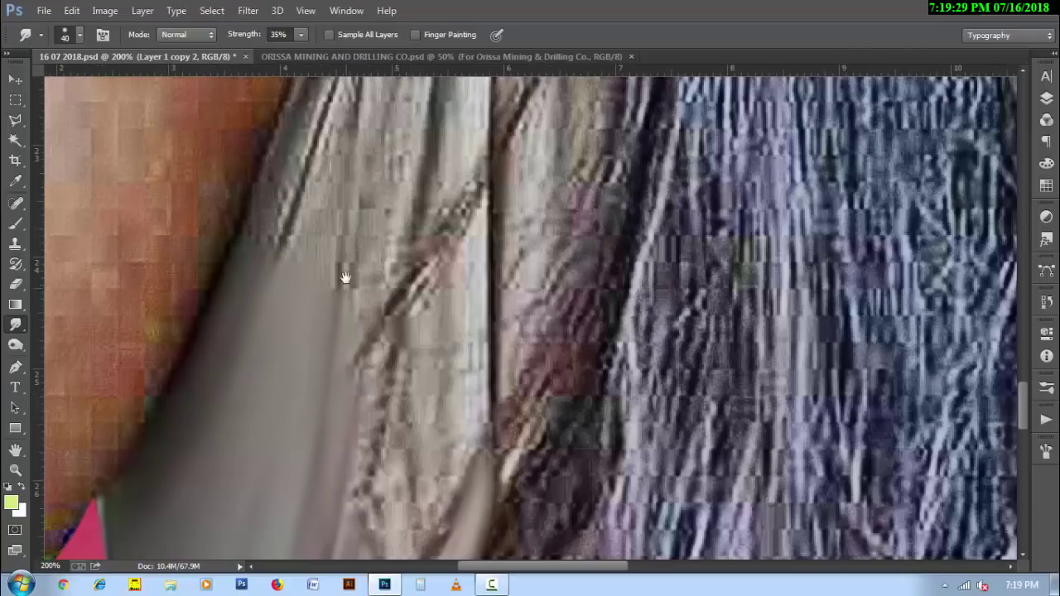
pyautogui.scroll(2, 343, 277)
pyautogui.scroll(1, 362, 276)
pyautogui.press('[')
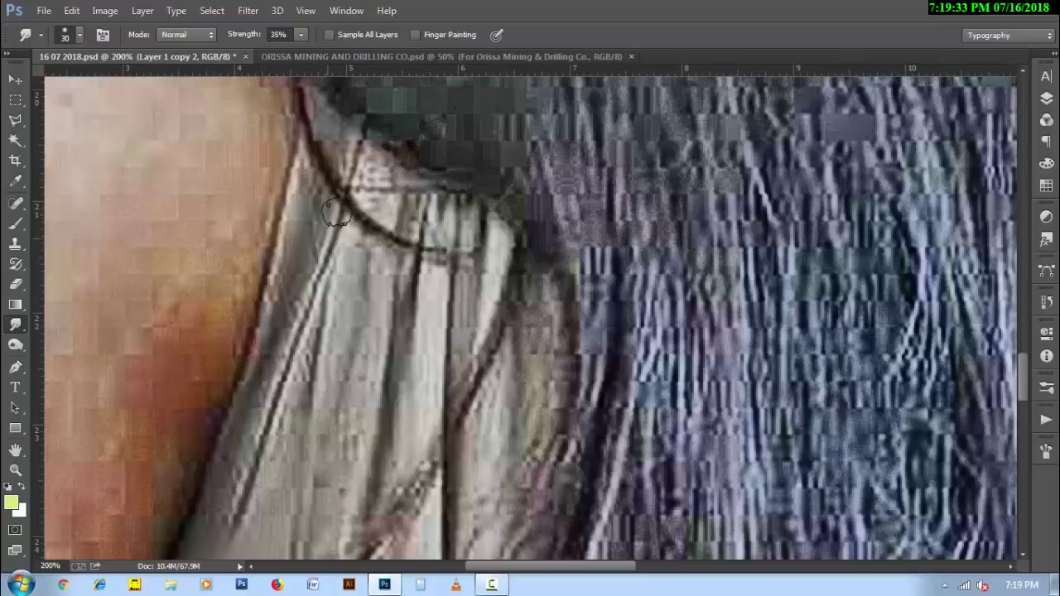
pyautogui.moveTo(344, 203); pyautogui.dragTo(359, 149)
pyautogui.moveTo(340, 202); pyautogui.dragTo(293, 348)
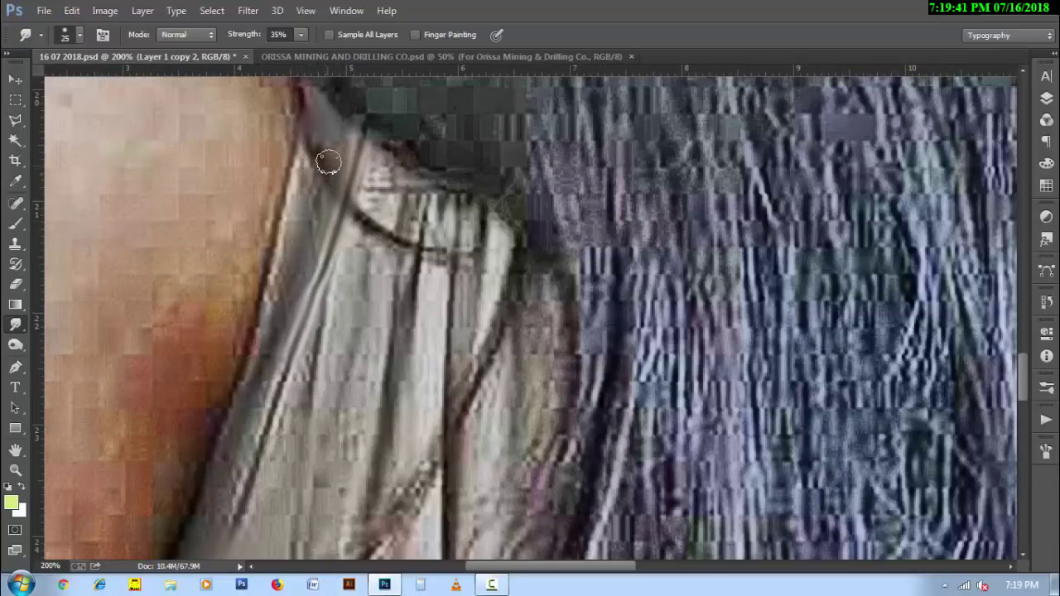
pyautogui.press(']')
pyautogui.press('[')
pyautogui.moveTo(325, 160); pyautogui.dragTo(265, 331)
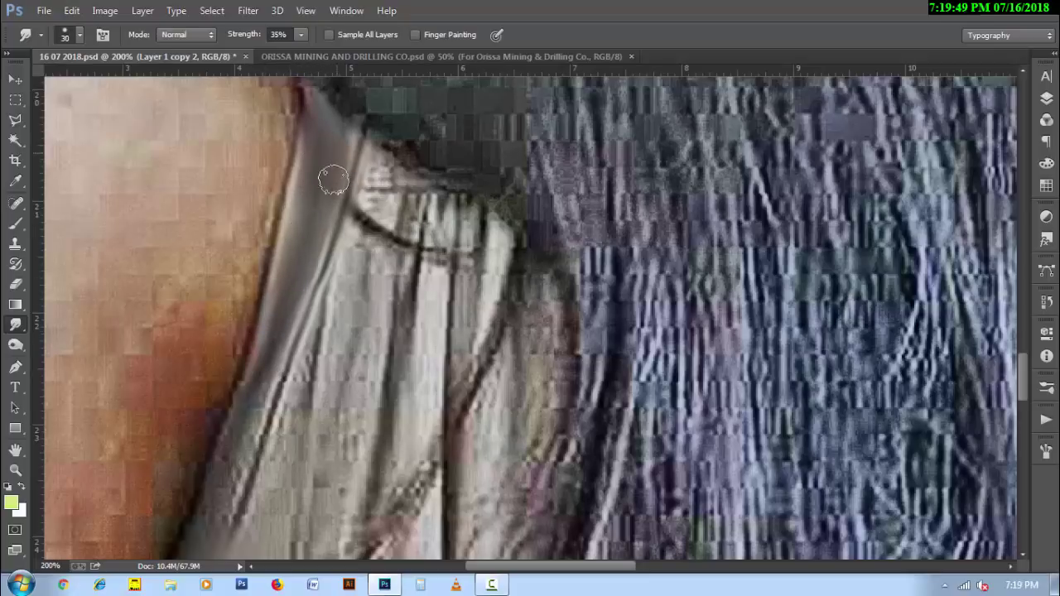
pyautogui.moveTo(371, 155)
pyautogui.mouseDown()
pyautogui.moveTo(407, 224)
pyautogui.moveTo(388, 307)
pyautogui.mouseUp()
pyautogui.press(']')
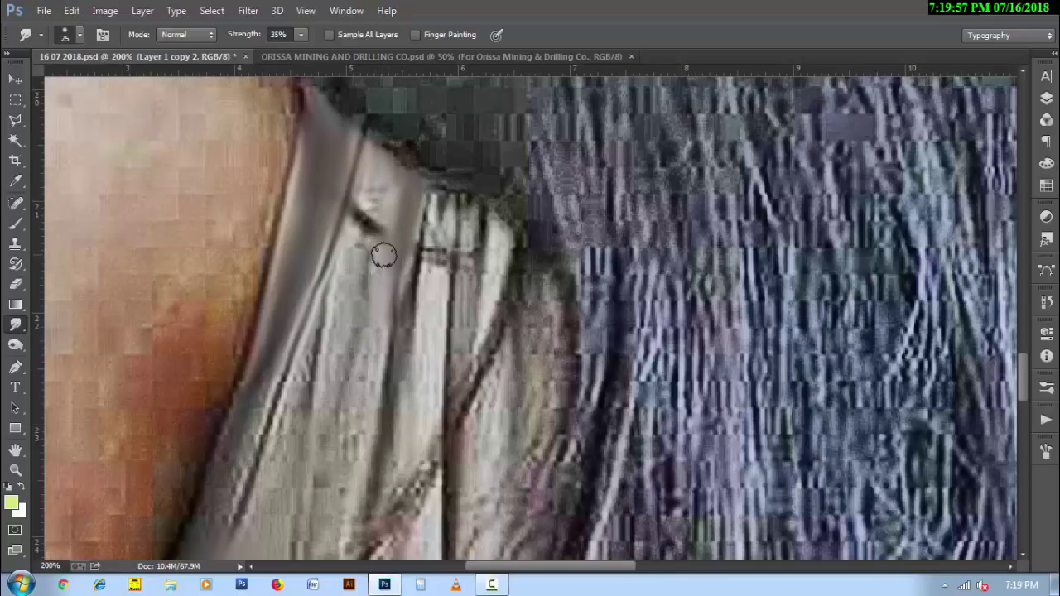
pyautogui.moveTo(355, 322)
pyautogui.mouseDown()
pyautogui.moveTo(379, 180)
pyautogui.moveTo(355, 279)
pyautogui.moveTo(361, 214)
pyautogui.mouseUp()
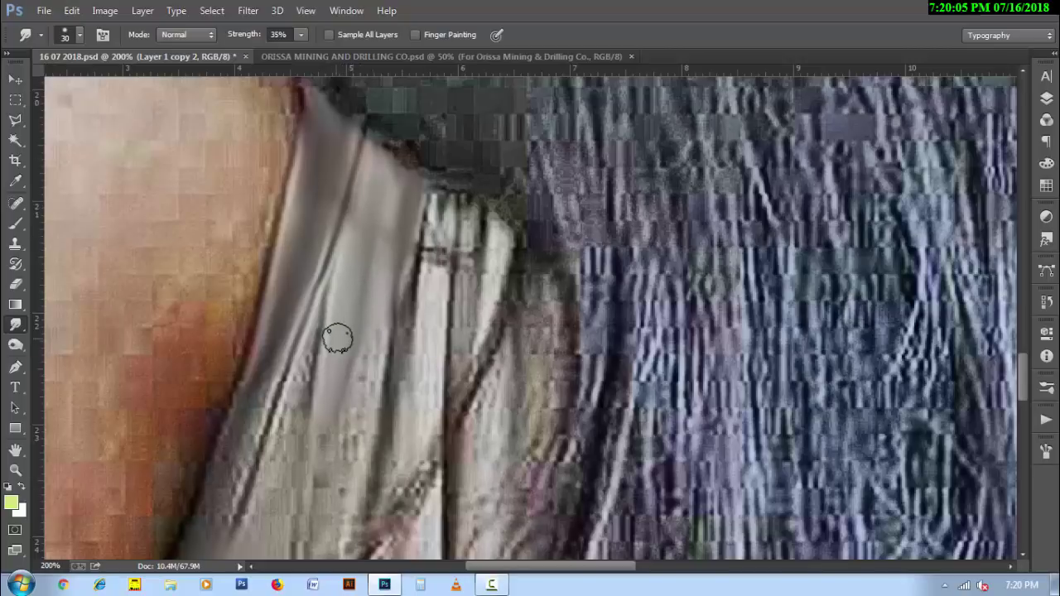
# - Soften the dark diagonal fold and smooth the pale marks on the grey fabric
pyautogui.scroll(-2, 335, 296)
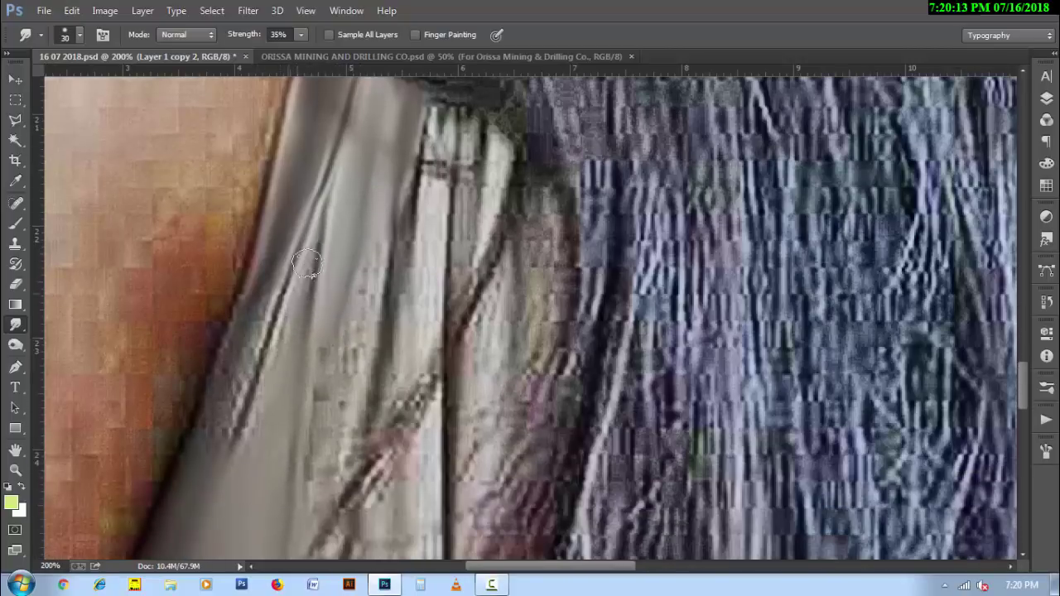
pyautogui.moveTo(306, 264)
pyautogui.mouseDown()
pyautogui.moveTo(255, 398)
pyautogui.moveTo(279, 326)
pyautogui.moveTo(254, 339)
pyautogui.moveTo(211, 457)
pyautogui.mouseUp()
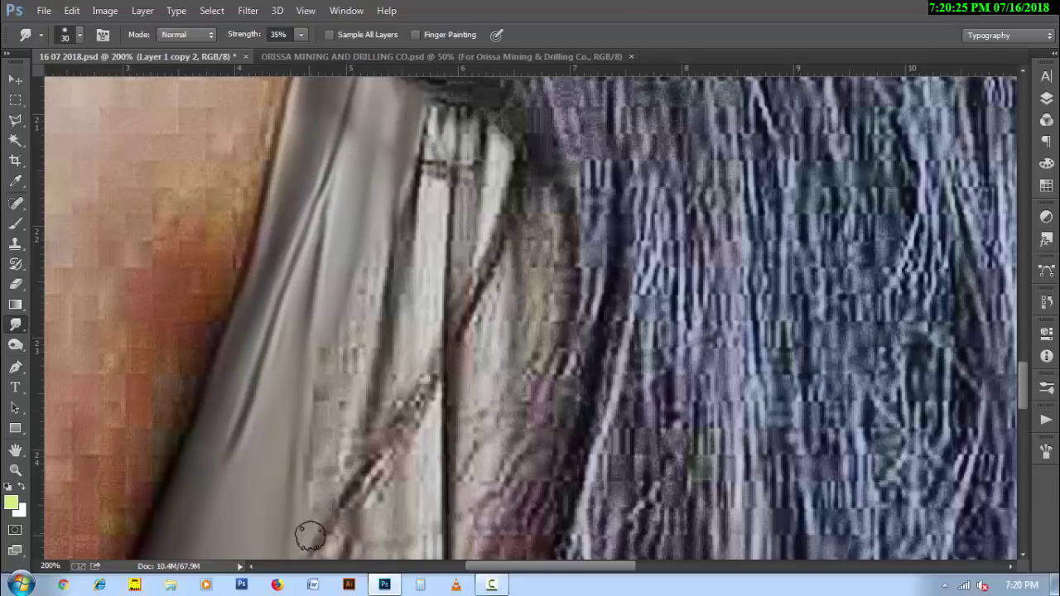
pyautogui.moveTo(311, 536)
pyautogui.mouseDown()
pyautogui.moveTo(390, 265)
pyautogui.moveTo(362, 431)
pyautogui.moveTo(410, 203)
pyautogui.moveTo(379, 424)
pyautogui.moveTo(414, 377)
pyautogui.mouseUp()
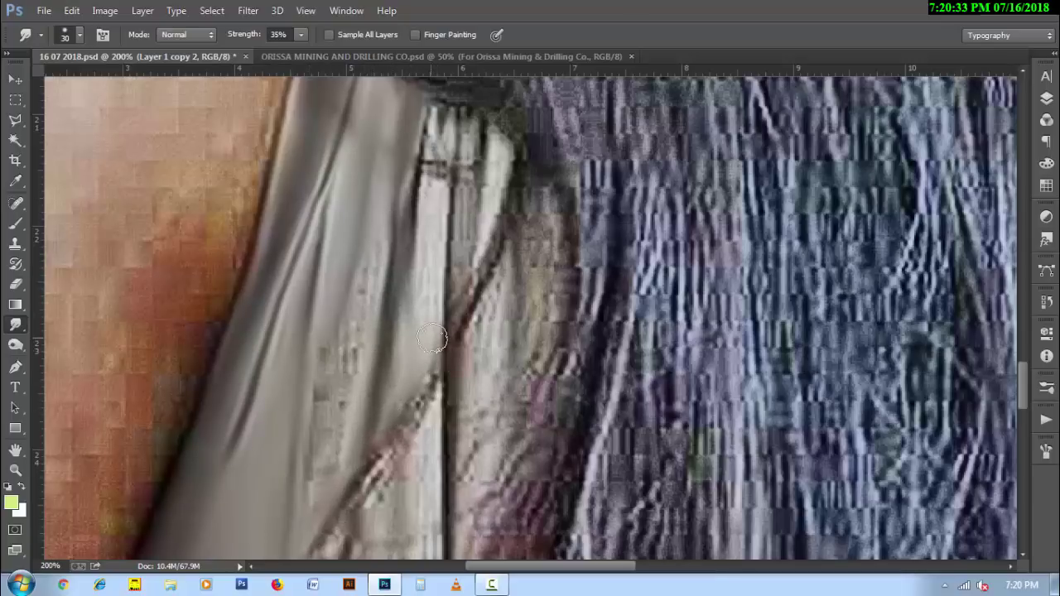
pyautogui.moveTo(295, 423)
pyautogui.mouseDown()
pyautogui.moveTo(309, 407)
pyautogui.moveTo(303, 494)
pyautogui.moveTo(316, 469)
pyautogui.mouseUp()
pyautogui.moveTo(325, 431)
pyautogui.mouseDown()
pyautogui.moveTo(353, 369)
pyautogui.moveTo(343, 374)
pyautogui.moveTo(352, 318)
pyautogui.moveTo(301, 452)
pyautogui.moveTo(243, 449)
pyautogui.mouseUp()
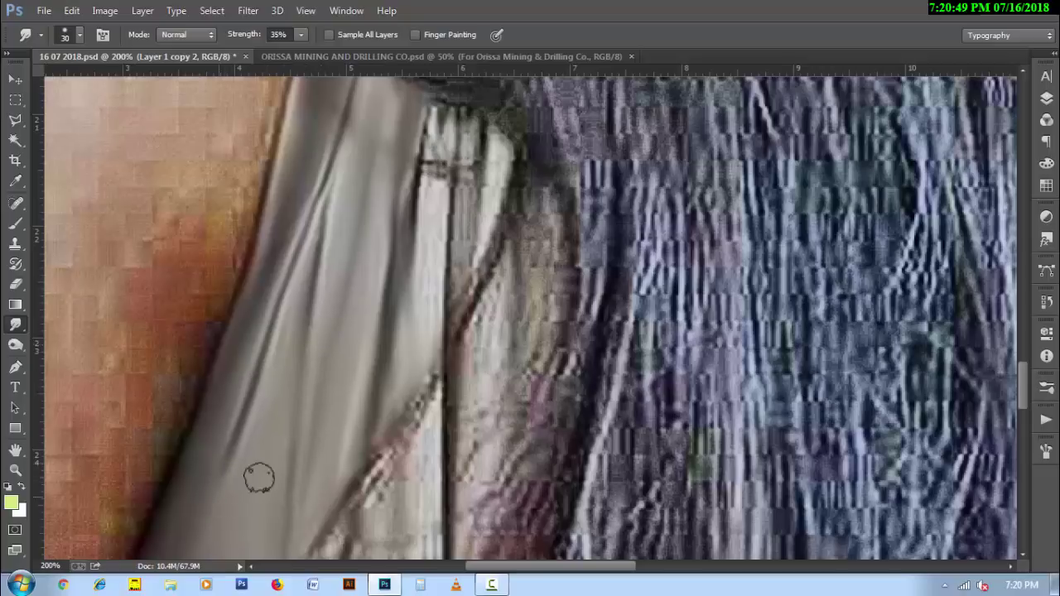
pyautogui.moveTo(433, 303)
pyautogui.mouseDown()
pyautogui.moveTo(445, 116)
pyautogui.moveTo(433, 339)
pyautogui.moveTo(440, 119)
pyautogui.moveTo(402, 313)
pyautogui.moveTo(414, 193)
pyautogui.moveTo(418, 323)
pyautogui.mouseUp()
# - Blend the pale and dark boundary and textured strip along the fabric edge
pyautogui.press('[')
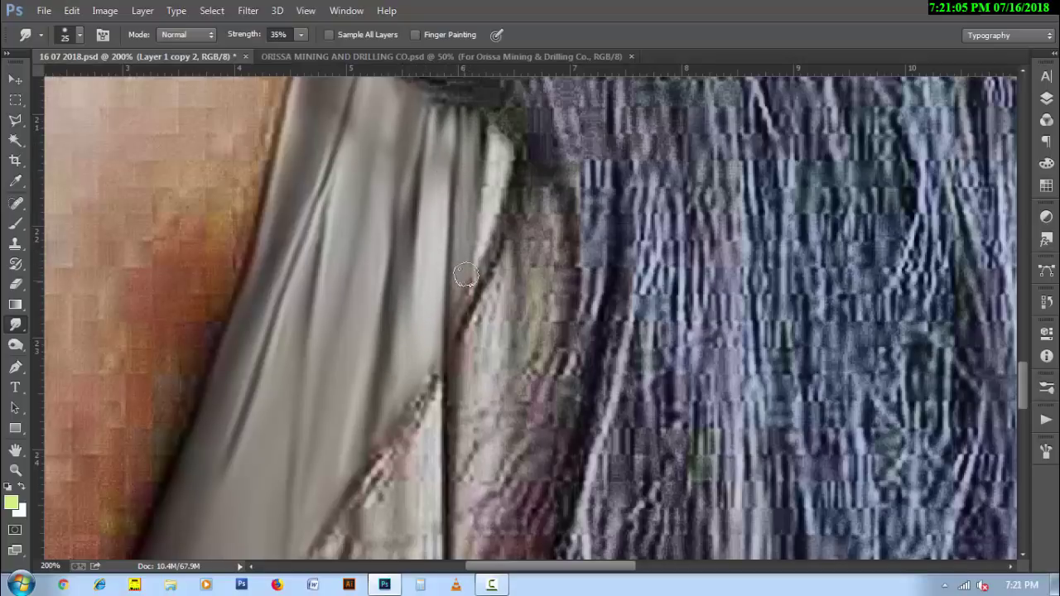
pyautogui.moveTo(465, 276)
pyautogui.mouseDown()
pyautogui.moveTo(473, 284)
pyautogui.moveTo(499, 207)
pyautogui.mouseUp()
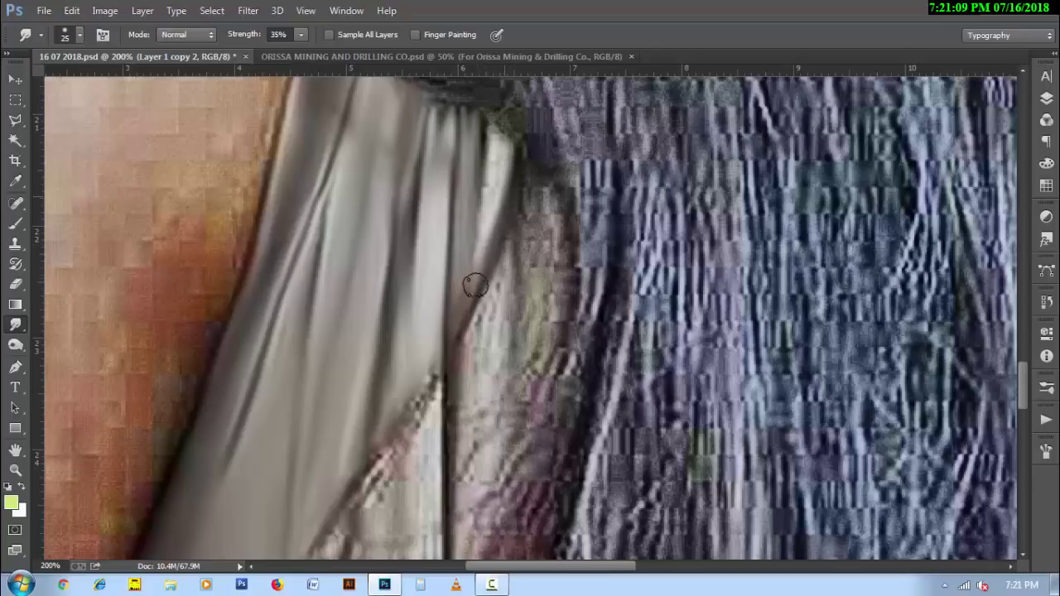
pyautogui.moveTo(474, 286); pyautogui.dragTo(494, 139)
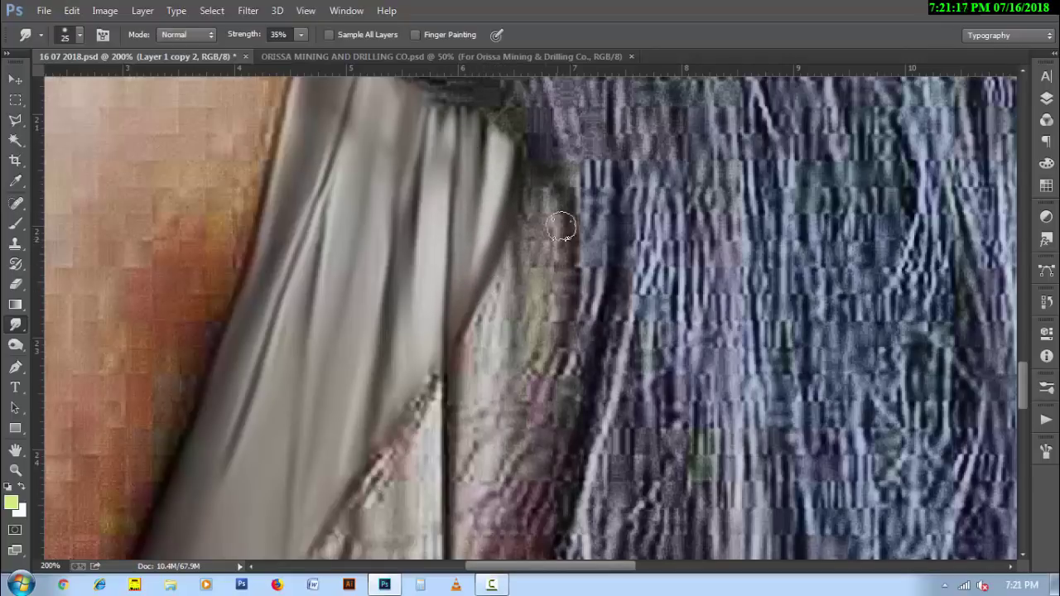
pyautogui.moveTo(545, 328)
pyautogui.mouseDown()
pyautogui.moveTo(543, 160)
pyautogui.moveTo(525, 201)
pyautogui.moveTo(524, 358)
pyautogui.mouseUp()
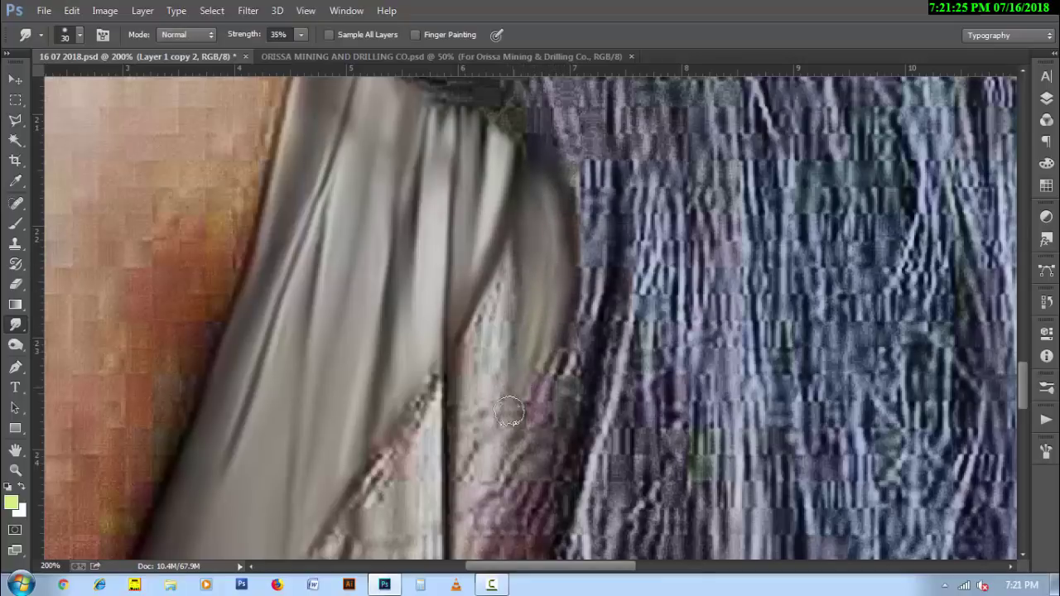
pyautogui.scroll(-3, 509, 412)
pyautogui.moveTo(457, 469)
pyautogui.mouseDown()
pyautogui.moveTo(530, 248)
pyautogui.moveTo(464, 445)
pyautogui.moveTo(522, 237)
pyautogui.moveTo(467, 359)
pyautogui.moveTo(466, 278)
pyautogui.moveTo(483, 248)
pyautogui.mouseUp()
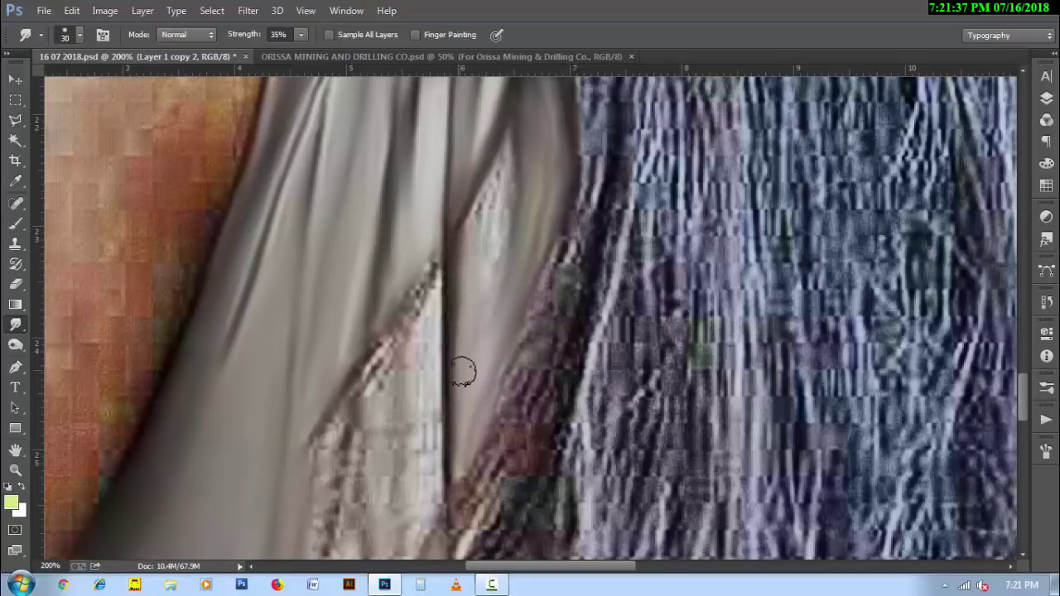
# - Smooth the speckled texture along the grey fabric fold
pyautogui.moveTo(463, 373)
pyautogui.mouseDown()
pyautogui.moveTo(492, 281)
pyautogui.moveTo(506, 146)
pyautogui.moveTo(517, 145)
pyautogui.mouseUp()
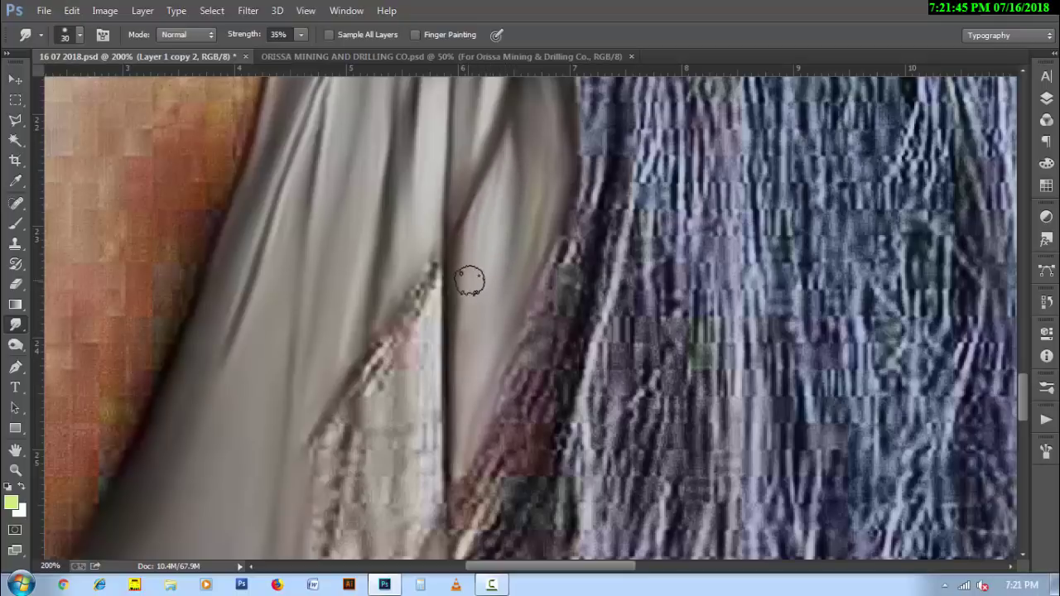
pyautogui.moveTo(470, 281)
pyautogui.mouseDown()
pyautogui.moveTo(473, 314)
pyautogui.moveTo(529, 142)
pyautogui.mouseUp()
pyautogui.scroll(-3, 534, 242)
pyautogui.press(']')
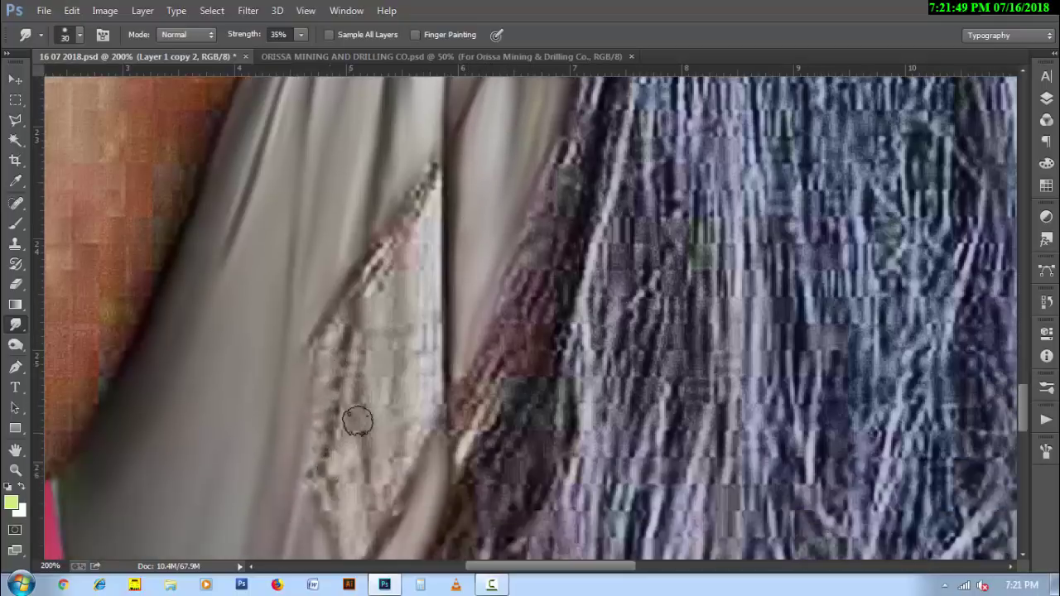
pyautogui.moveTo(339, 416)
pyautogui.mouseDown()
pyautogui.moveTo(374, 225)
pyautogui.moveTo(319, 489)
pyautogui.moveTo(307, 492)
pyautogui.moveTo(347, 285)
pyautogui.moveTo(322, 390)
pyautogui.moveTo(314, 325)
pyautogui.mouseUp()
pyautogui.press('[')
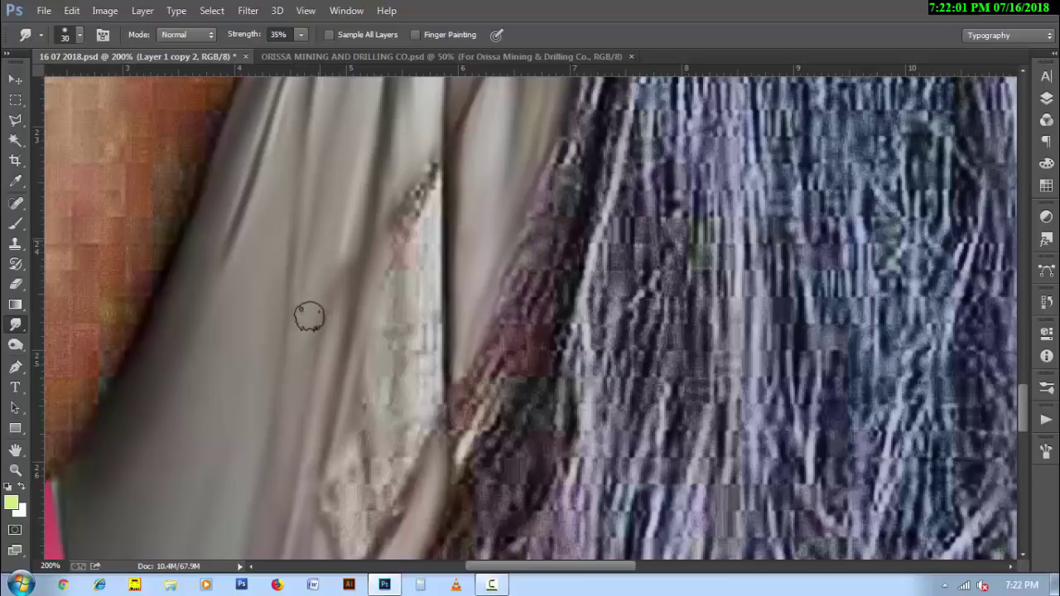
# - Smear the dark crease and its spotty marks smooth, then zoom out to 100%
pyautogui.scroll(-3, 345, 406)
pyautogui.moveTo(336, 492)
pyautogui.mouseDown()
pyautogui.moveTo(355, 472)
pyautogui.moveTo(365, 413)
pyautogui.mouseUp()
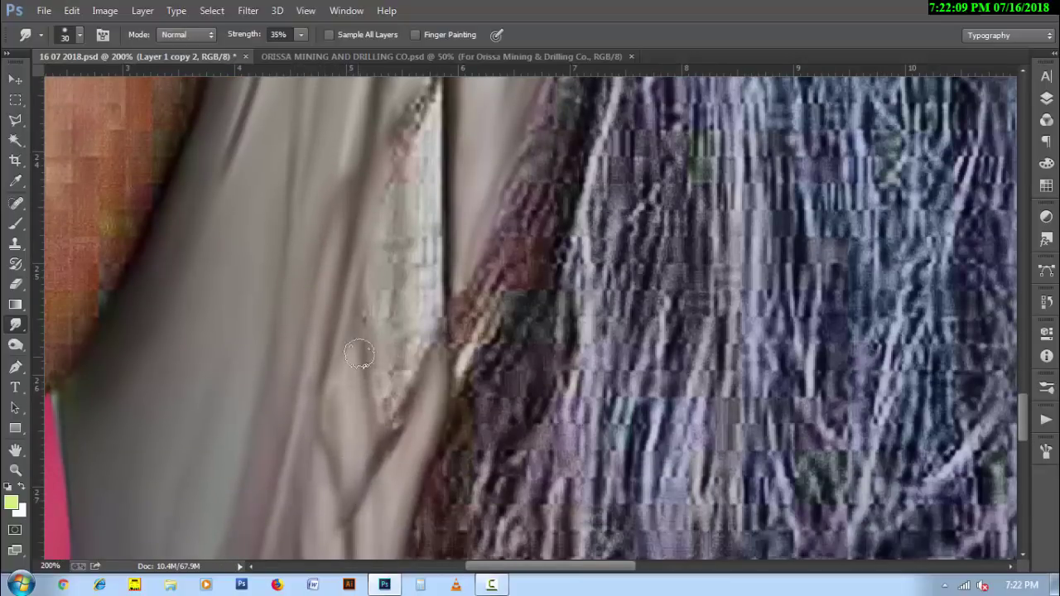
pyautogui.moveTo(359, 354); pyautogui.dragTo(381, 428)
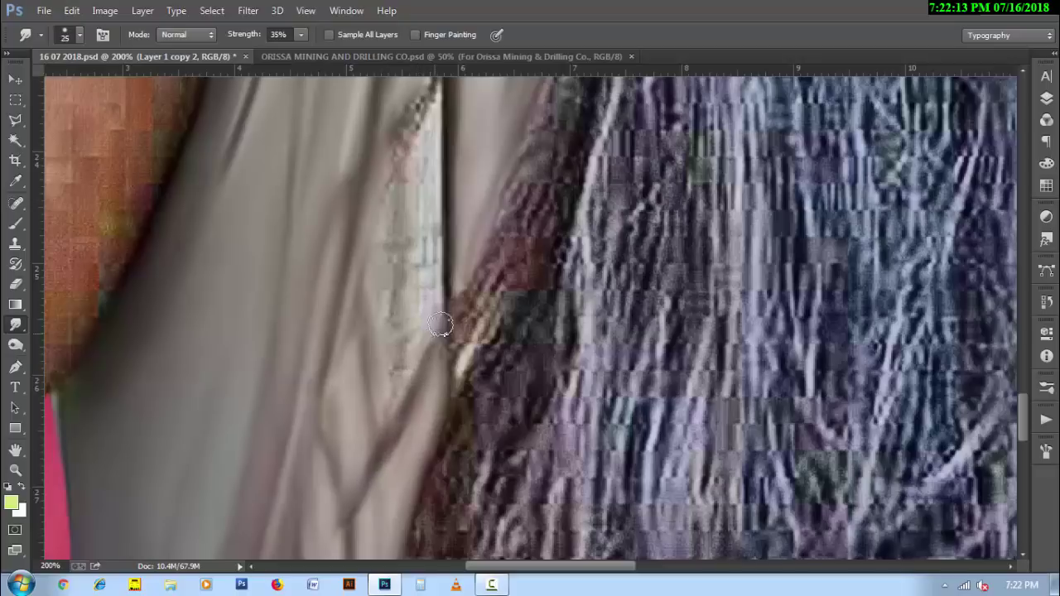
pyautogui.moveTo(440, 324); pyautogui.dragTo(378, 463)
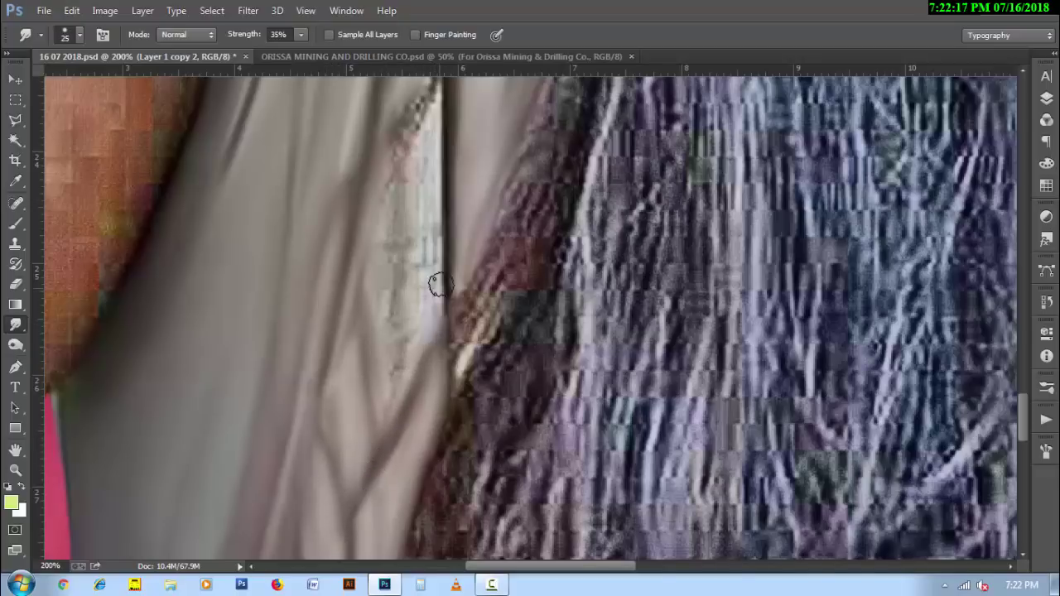
pyautogui.scroll(2, 439, 284)
pyautogui.press(']')
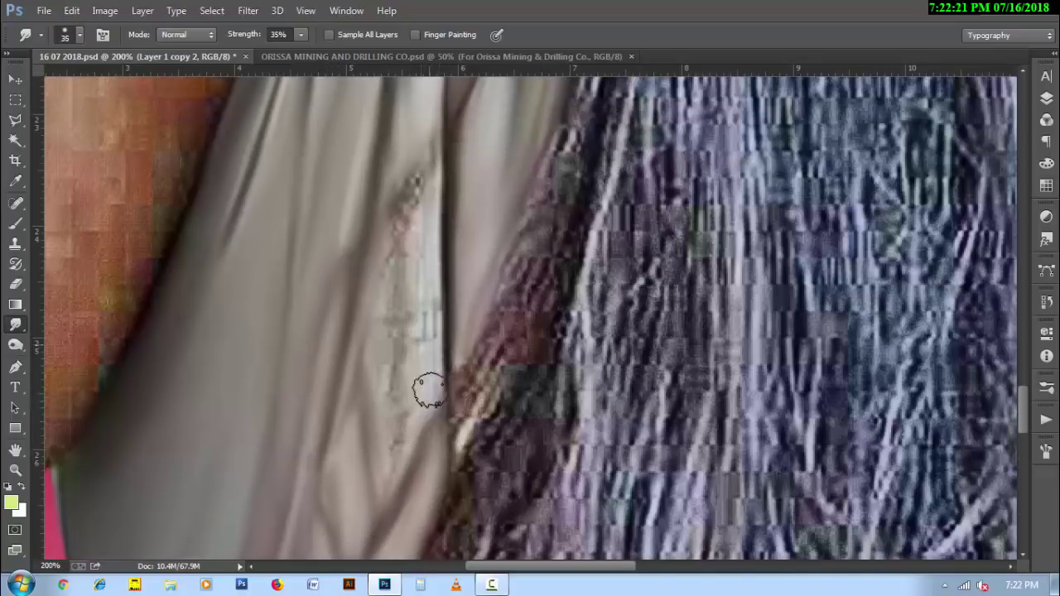
pyautogui.moveTo(428, 391)
pyautogui.mouseDown()
pyautogui.moveTo(424, 135)
pyautogui.moveTo(414, 386)
pyautogui.mouseUp()
pyautogui.press(']')
pyautogui.press('[')
pyautogui.press('[')
pyautogui.press('[')
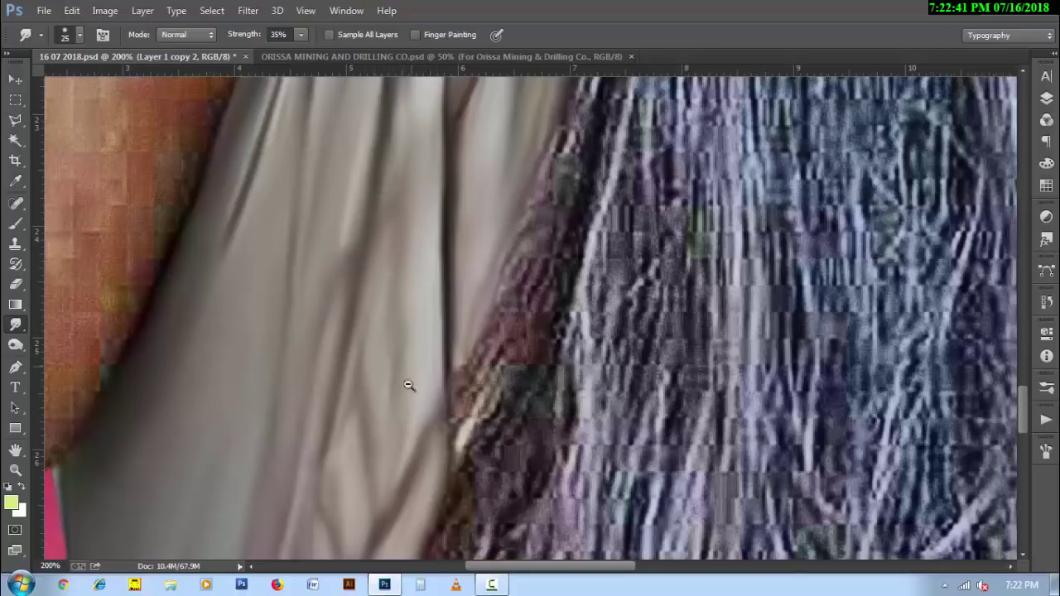
pyautogui.hotkey('ctrl', '-')
pyautogui.scroll(-1, 407, 406)
# - Pan to the shirt neckline, zoom to 200% and rotate the canvas along the strap
pyautogui.moveTo(429, 476); pyautogui.dragTo(403, 314)
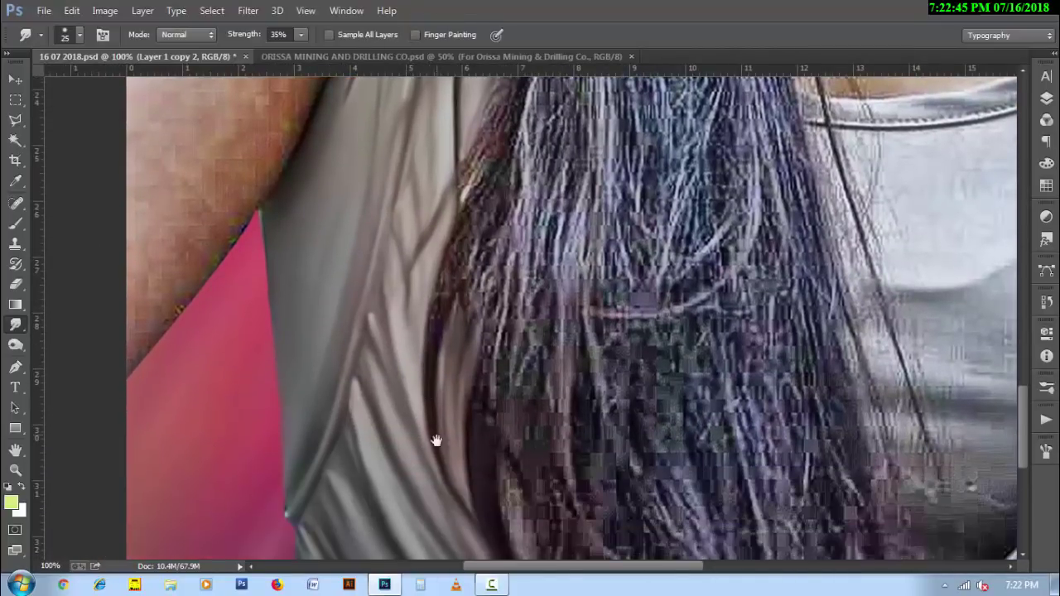
pyautogui.moveTo(928, 225); pyautogui.dragTo(643, 326)
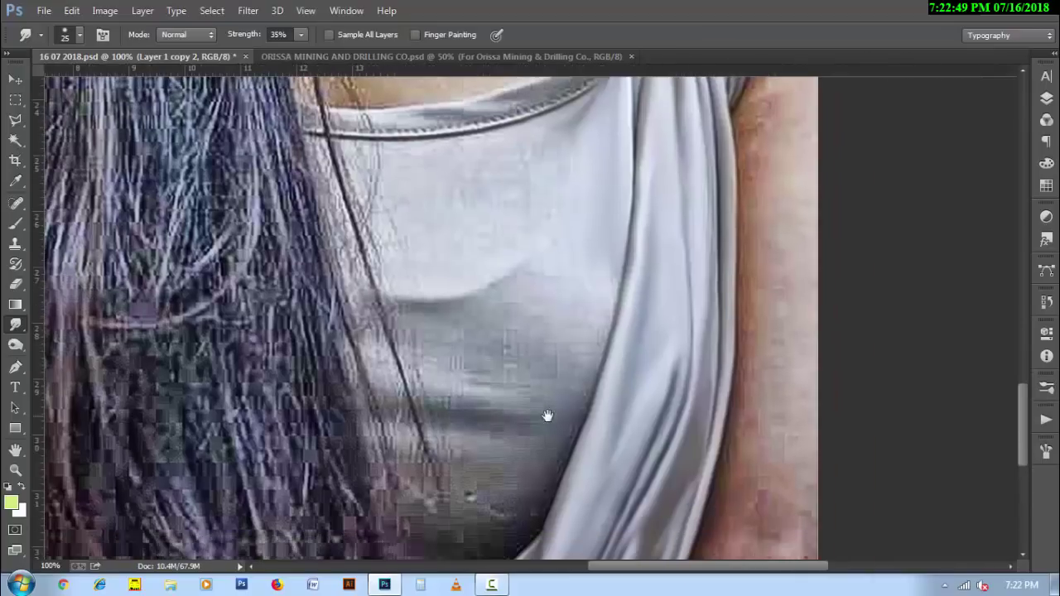
pyautogui.hotkey('ctrl', '+')
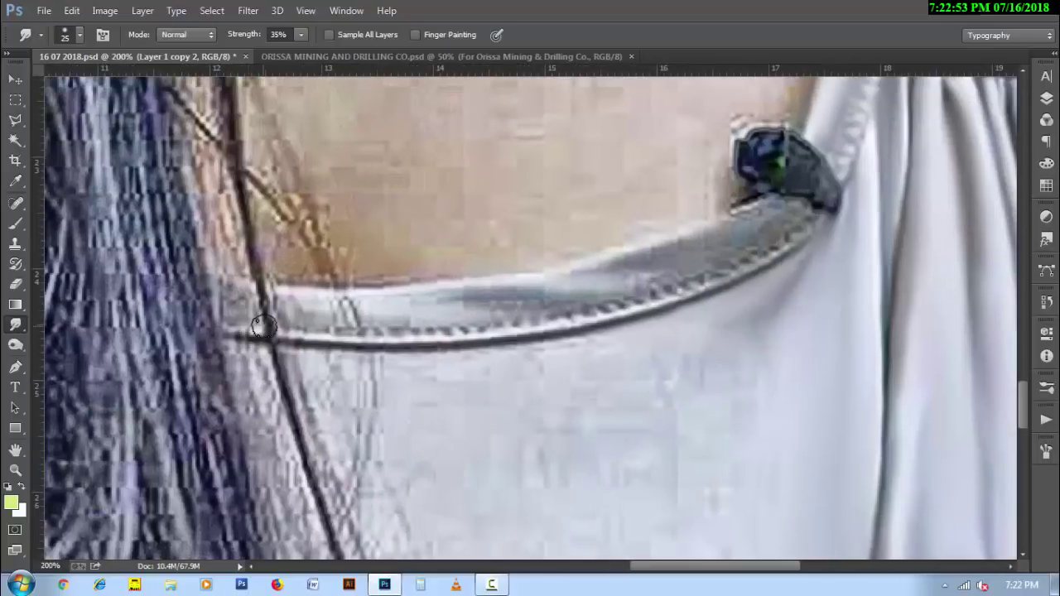
pyautogui.press('r')
pyautogui.moveTo(273, 481); pyautogui.dragTo(231, 223)
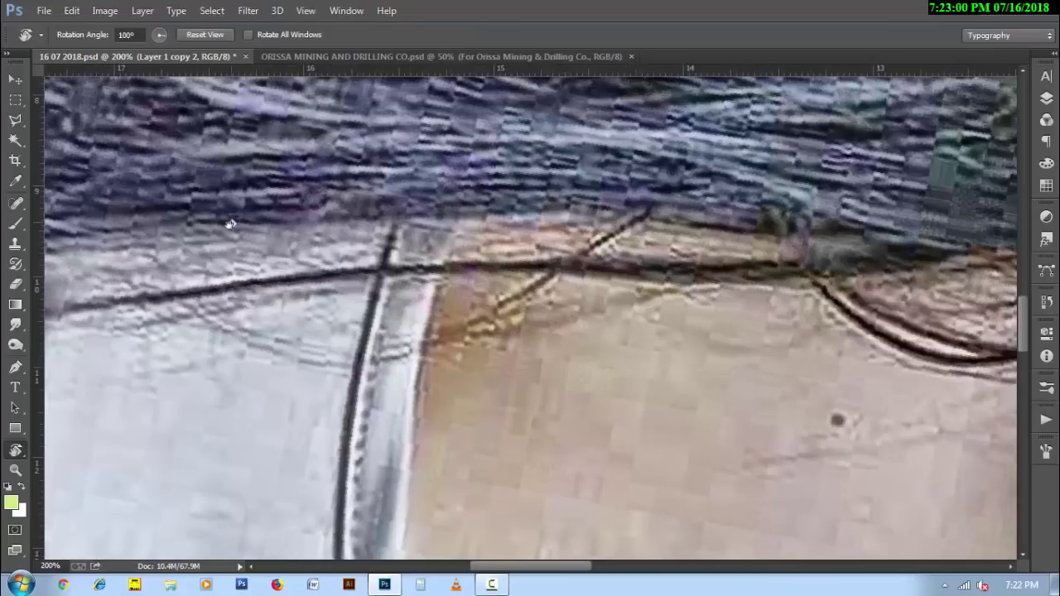
pyautogui.click(15, 324)
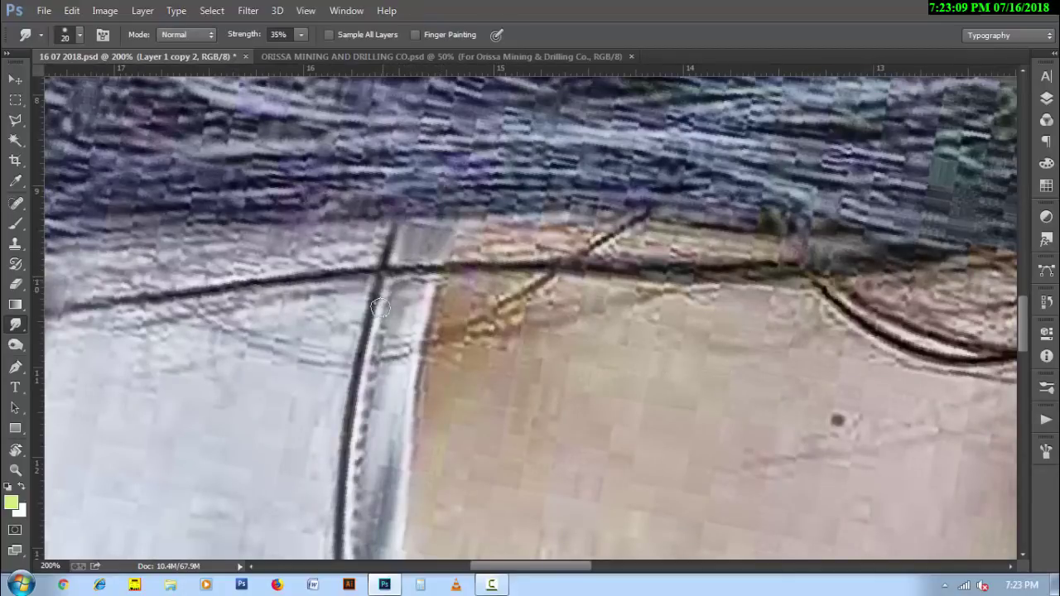
# - Smudge the dark strap line, its pale edge and grey streak into a smooth stroke
pyautogui.moveTo(375, 309); pyautogui.dragTo(338, 551)
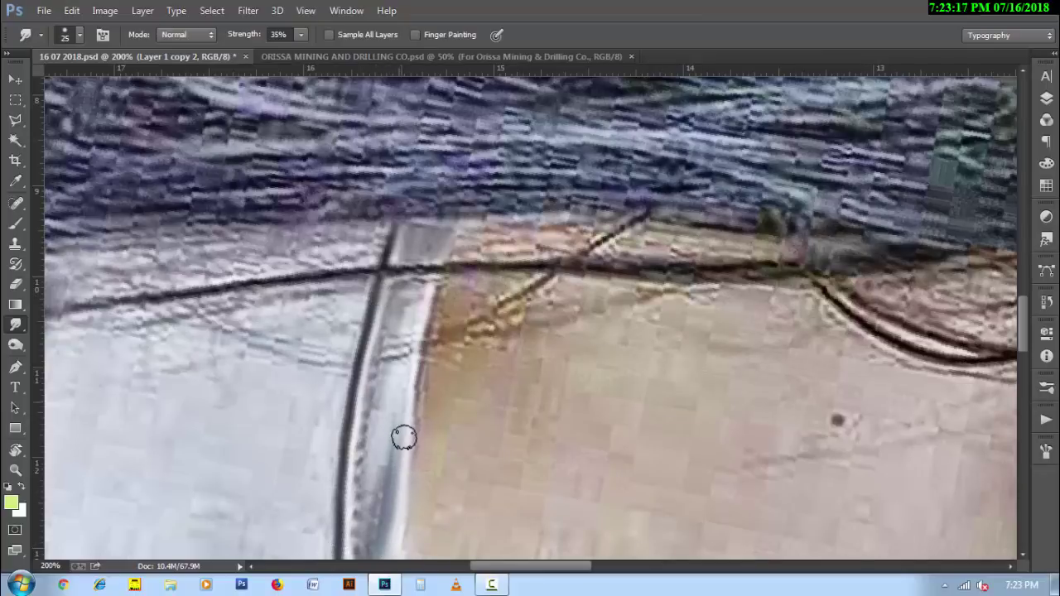
pyautogui.moveTo(403, 460); pyautogui.dragTo(430, 289)
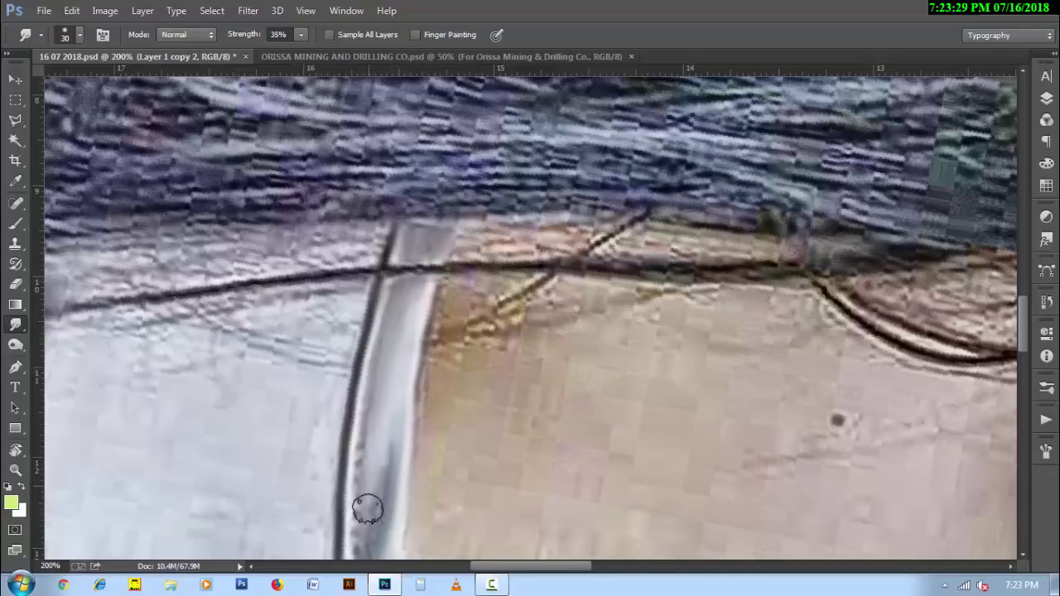
pyautogui.moveTo(367, 508); pyautogui.dragTo(366, 461)
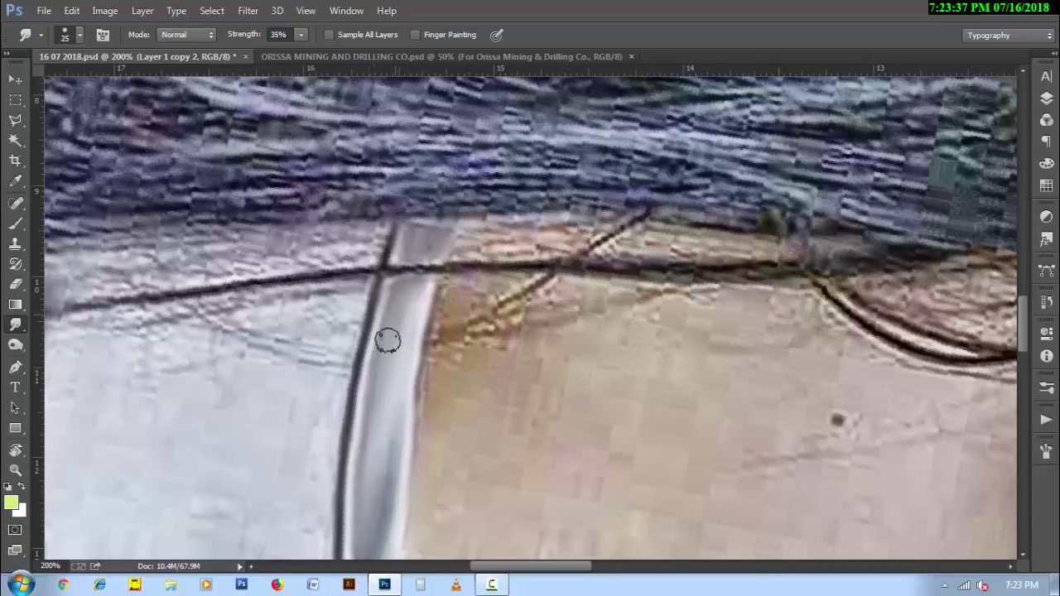
pyautogui.scroll(-2, 388, 433)
pyautogui.scroll(-2, 389, 433)
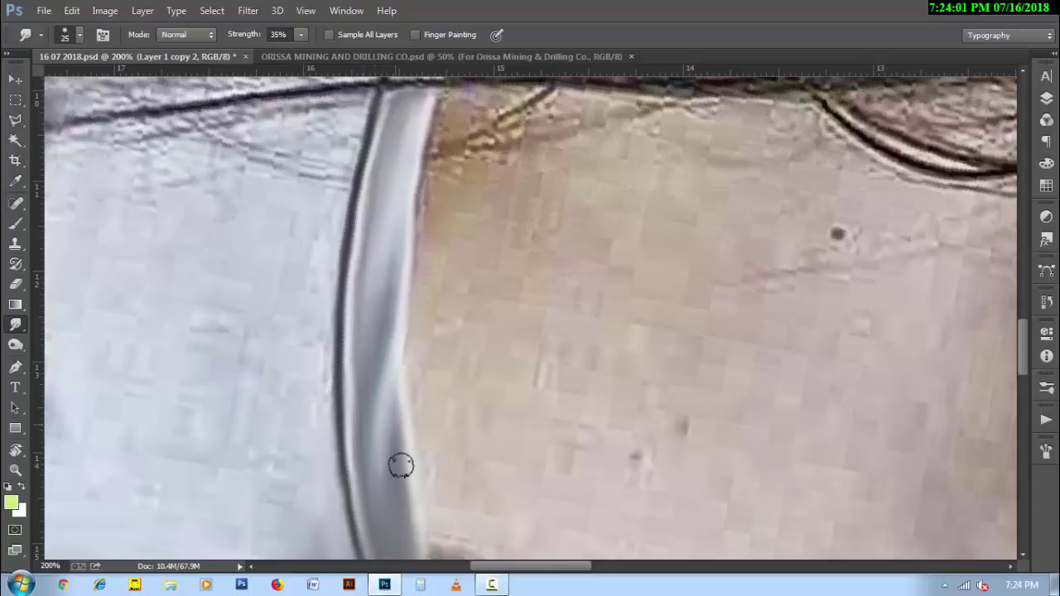
pyautogui.moveTo(428, 549); pyautogui.dragTo(392, 421)
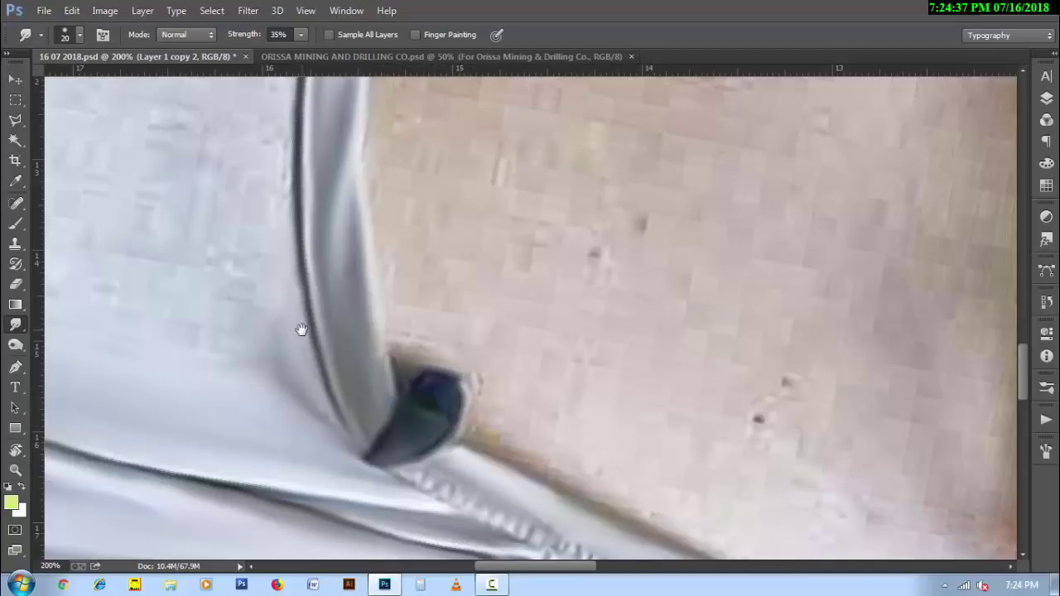
pyautogui.keyDown('alt'); pyautogui.click(414, 362); pyautogui.keyUp('alt')
# - Smudge the dark area along the cloth edge and its bright speckles
pyautogui.keyDown('ctrl'); pyautogui.click(156, 339); pyautogui.keyUp('ctrl')
pyautogui.moveTo(157, 338); pyautogui.dragTo(395, 372)
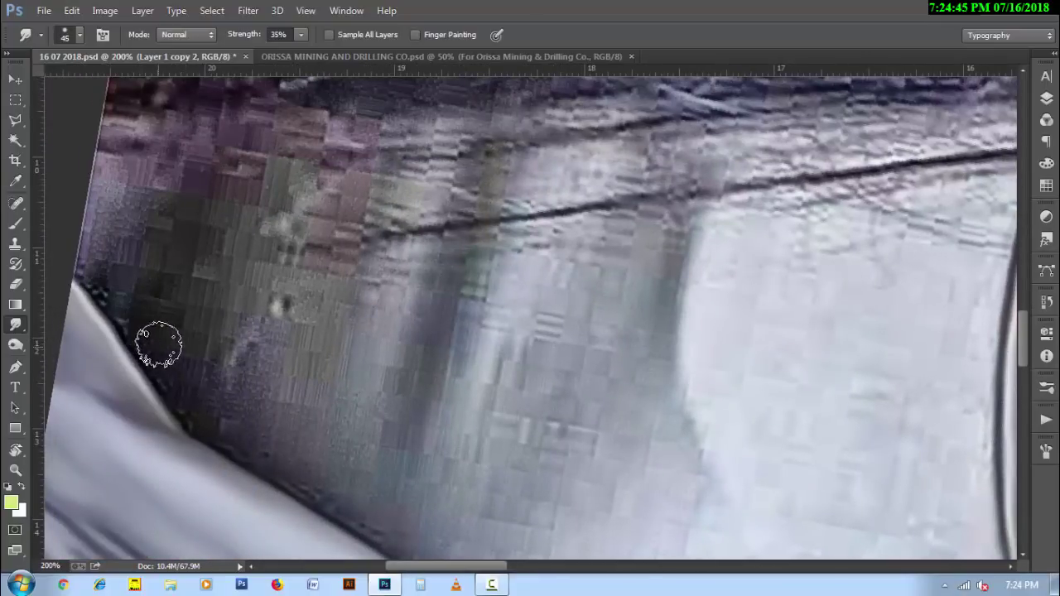
pyautogui.moveTo(142, 329)
pyautogui.mouseDown()
pyautogui.moveTo(202, 417)
pyautogui.moveTo(149, 347)
pyautogui.mouseUp()
pyautogui.press(']')
pyautogui.moveTo(129, 311)
pyautogui.mouseDown()
pyautogui.moveTo(236, 433)
pyautogui.moveTo(393, 539)
pyautogui.mouseUp()
pyautogui.press('[')
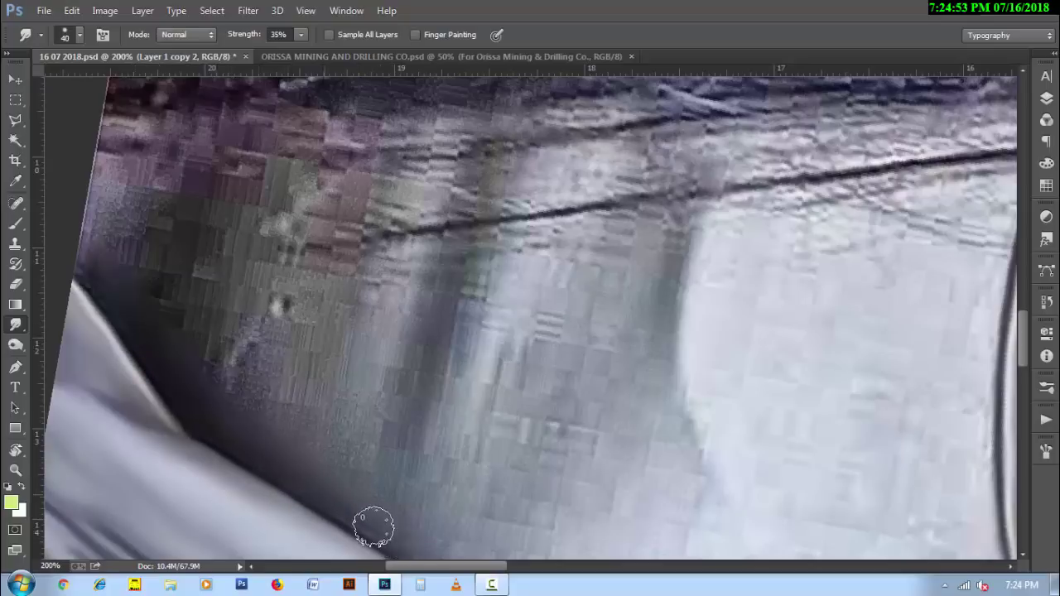
pyautogui.press(']')
pyautogui.press(']')
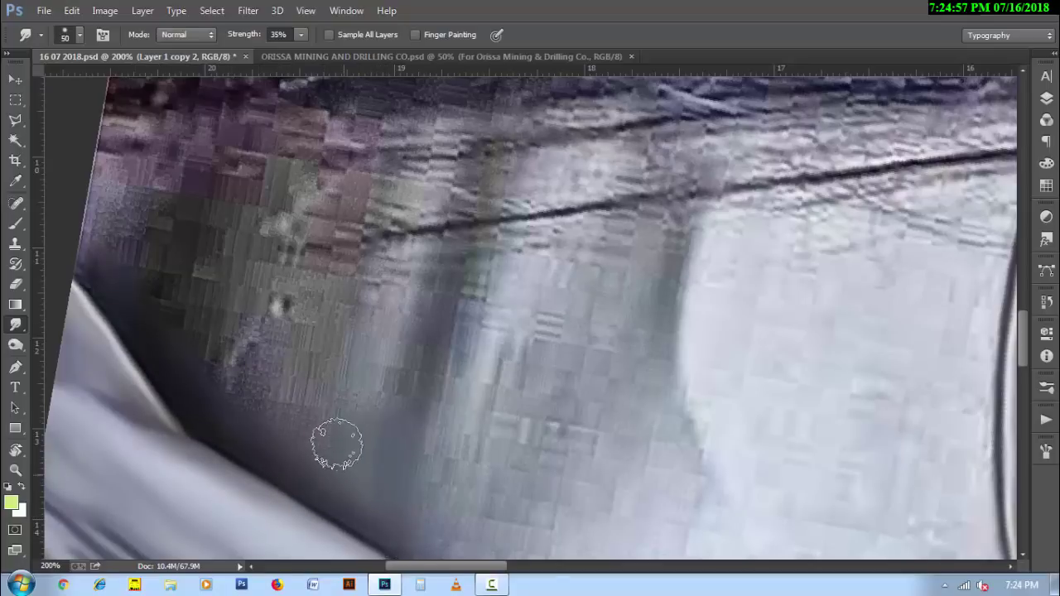
pyautogui.moveTo(273, 425)
pyautogui.mouseDown()
pyautogui.moveTo(220, 323)
pyautogui.moveTo(240, 355)
pyautogui.moveTo(255, 359)
pyautogui.moveTo(231, 275)
pyautogui.moveTo(361, 381)
pyautogui.moveTo(406, 389)
pyautogui.moveTo(465, 192)
pyautogui.moveTo(466, 139)
pyautogui.mouseUp()
# - Blend a grey band over the dark line's end and smooth the dark band horizontally
pyautogui.press(']')
pyautogui.press('[')
pyautogui.press(']')
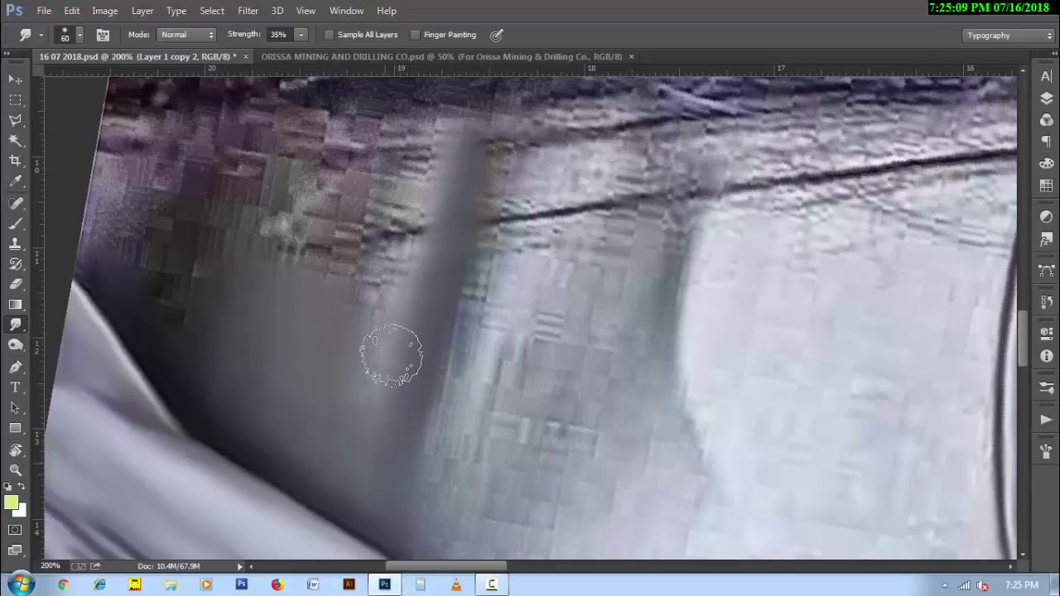
pyautogui.moveTo(390, 350); pyautogui.dragTo(394, 278)
pyautogui.press('[')
pyautogui.press('[')
pyautogui.scroll(2, 414, 160)
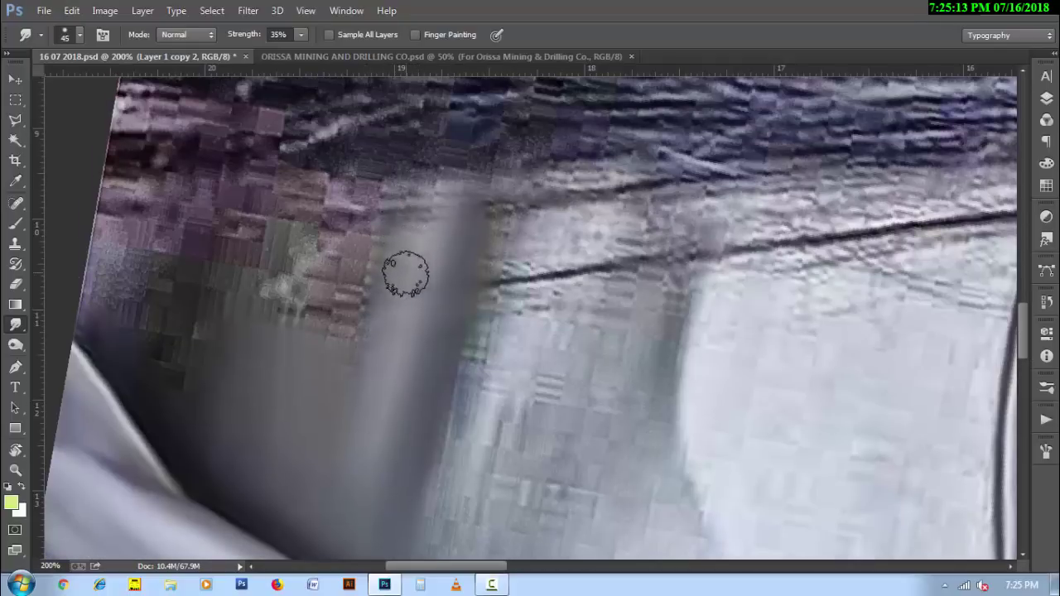
pyautogui.moveTo(415, 186)
pyautogui.mouseDown()
pyautogui.moveTo(422, 289)
pyautogui.moveTo(439, 173)
pyautogui.mouseUp()
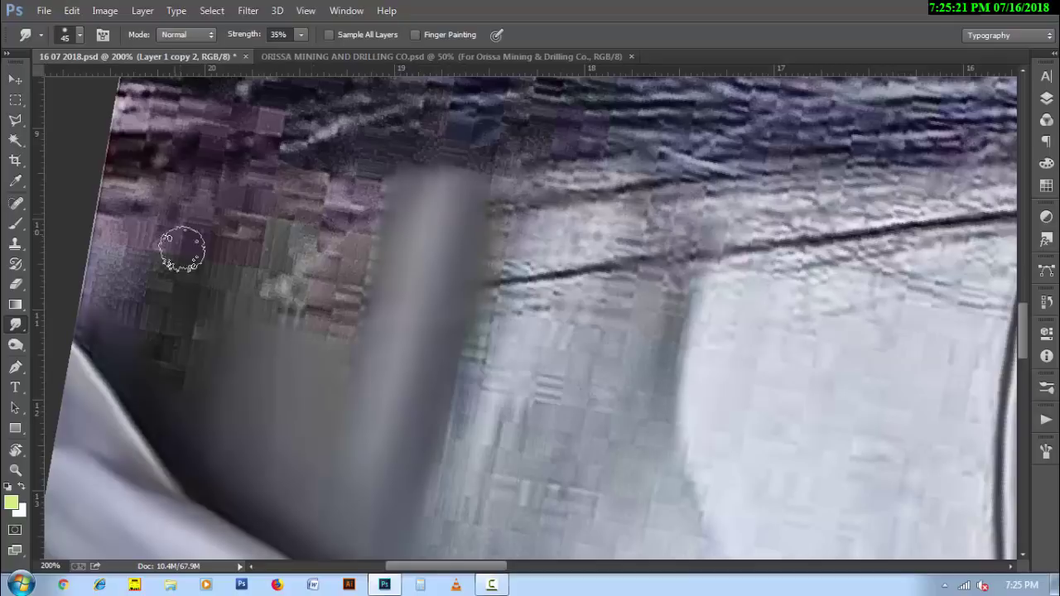
pyautogui.press(']')
pyautogui.moveTo(355, 182)
pyautogui.mouseDown()
pyautogui.moveTo(111, 189)
pyautogui.moveTo(385, 190)
pyautogui.moveTo(331, 364)
pyautogui.moveTo(331, 218)
pyautogui.moveTo(289, 236)
pyautogui.moveTo(279, 372)
pyautogui.moveTo(310, 336)
pyautogui.moveTo(310, 243)
pyautogui.moveTo(232, 214)
pyautogui.moveTo(130, 314)
pyautogui.moveTo(99, 251)
pyautogui.moveTo(156, 229)
pyautogui.moveTo(177, 237)
pyautogui.moveTo(130, 303)
pyautogui.moveTo(149, 243)
pyautogui.moveTo(99, 266)
pyautogui.moveTo(237, 232)
pyautogui.moveTo(258, 244)
pyautogui.moveTo(253, 235)
pyautogui.mouseUp()
# - Smear the remaining blocky texture in the dark area into a smooth gradient
pyautogui.press('[')
pyautogui.press(']')
pyautogui.press('[')
pyautogui.press(']')
pyautogui.press(']')
pyautogui.moveTo(227, 335)
pyautogui.mouseDown()
pyautogui.moveTo(178, 372)
pyautogui.moveTo(218, 248)
pyautogui.moveTo(201, 355)
pyautogui.moveTo(176, 252)
pyautogui.mouseUp()
pyautogui.press(']')
pyautogui.press(']')
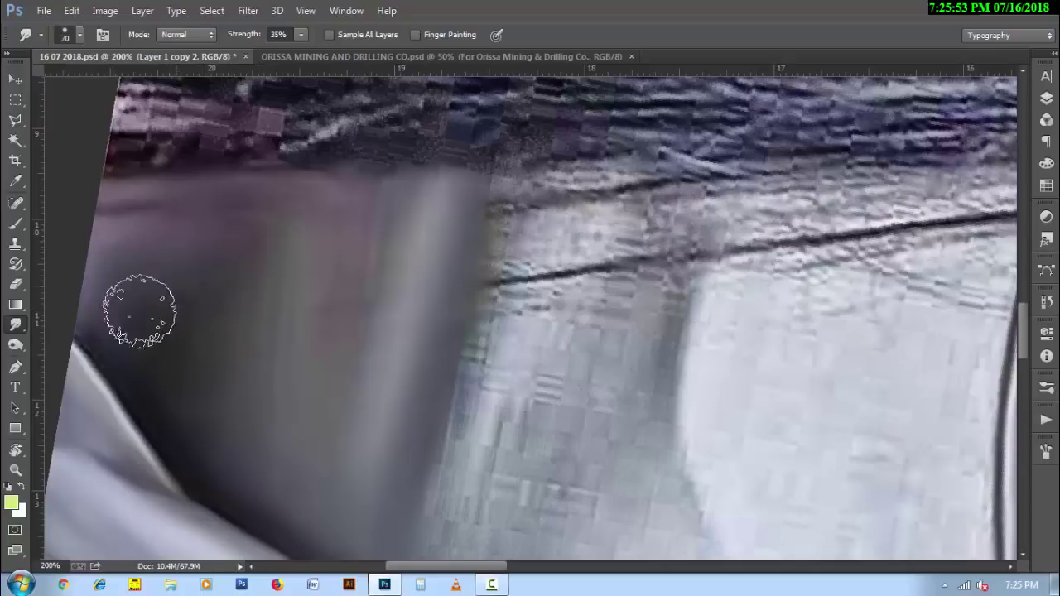
pyautogui.press('[')
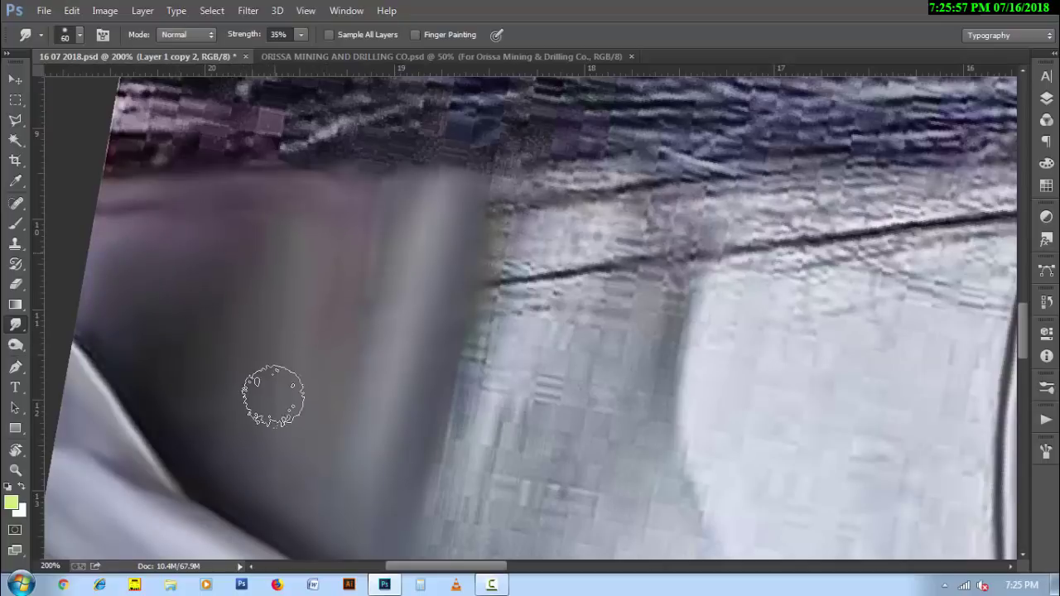
pyautogui.press('[')
pyautogui.press('[')
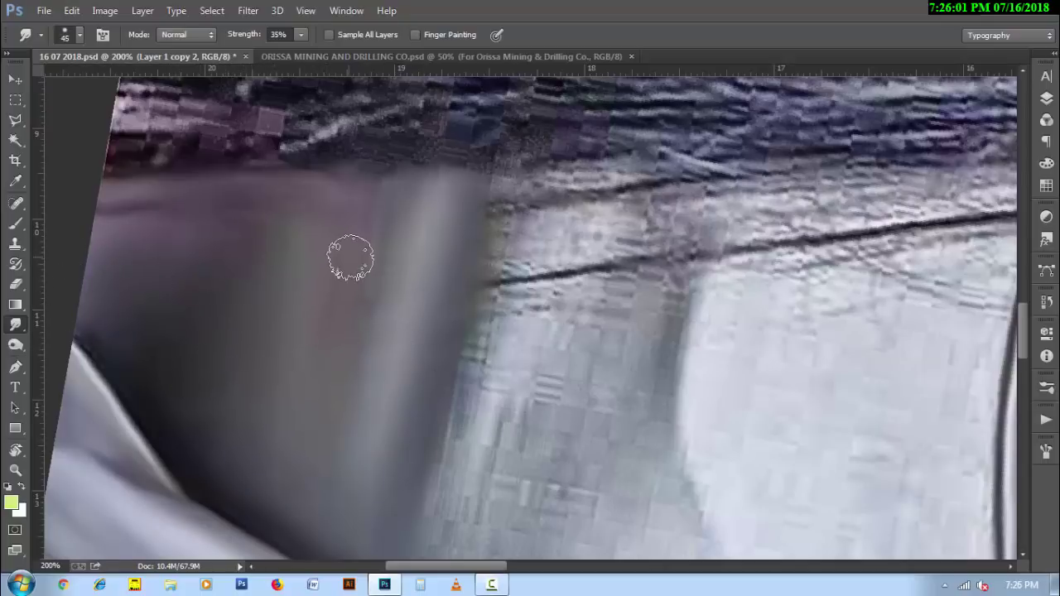
pyautogui.press('[')
pyautogui.press('[')
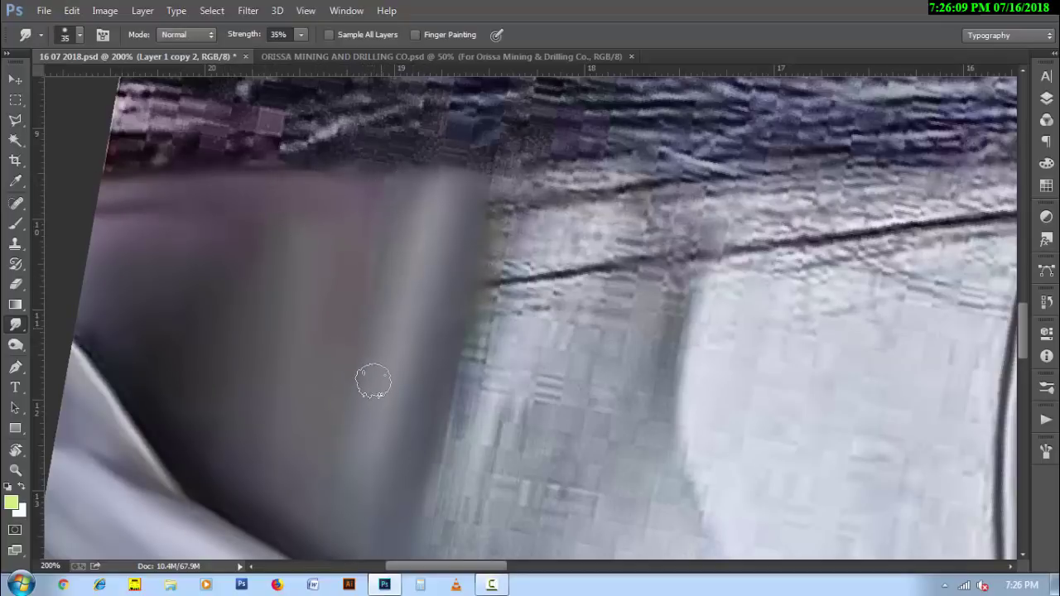
# - Blend the dark edge into the pale fabric and smooth its blocky texture
pyautogui.moveTo(668, 364); pyautogui.dragTo(501, 350)
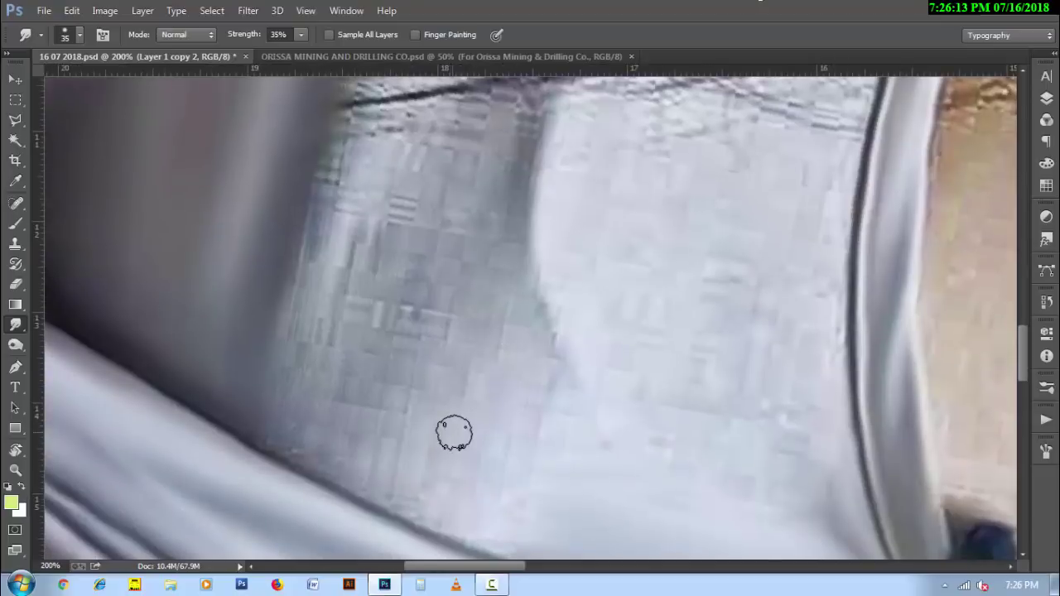
pyautogui.moveTo(314, 446); pyautogui.dragTo(303, 418)
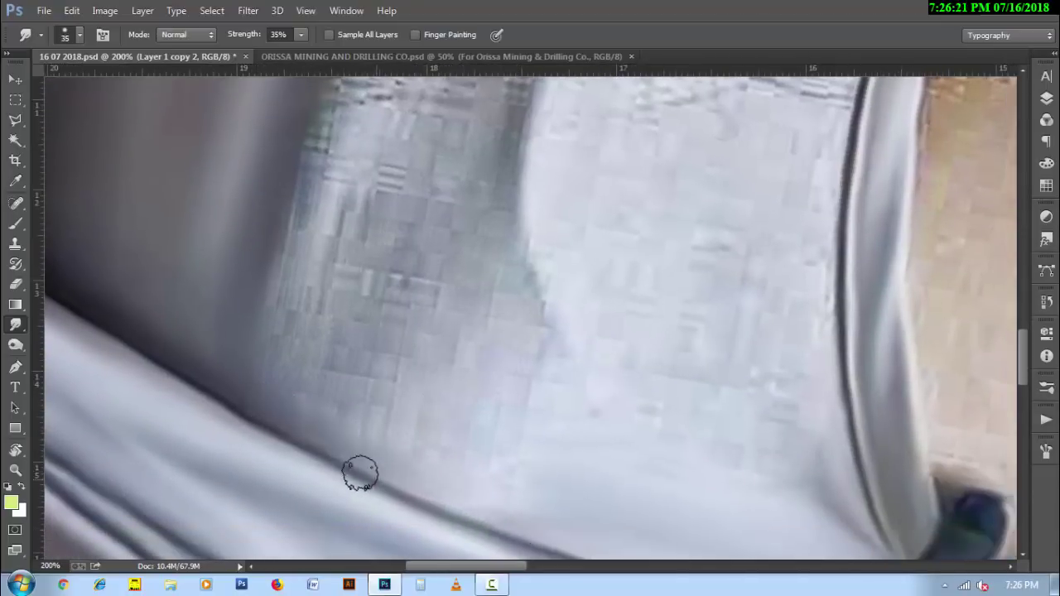
pyautogui.press('[')
pyautogui.press(']')
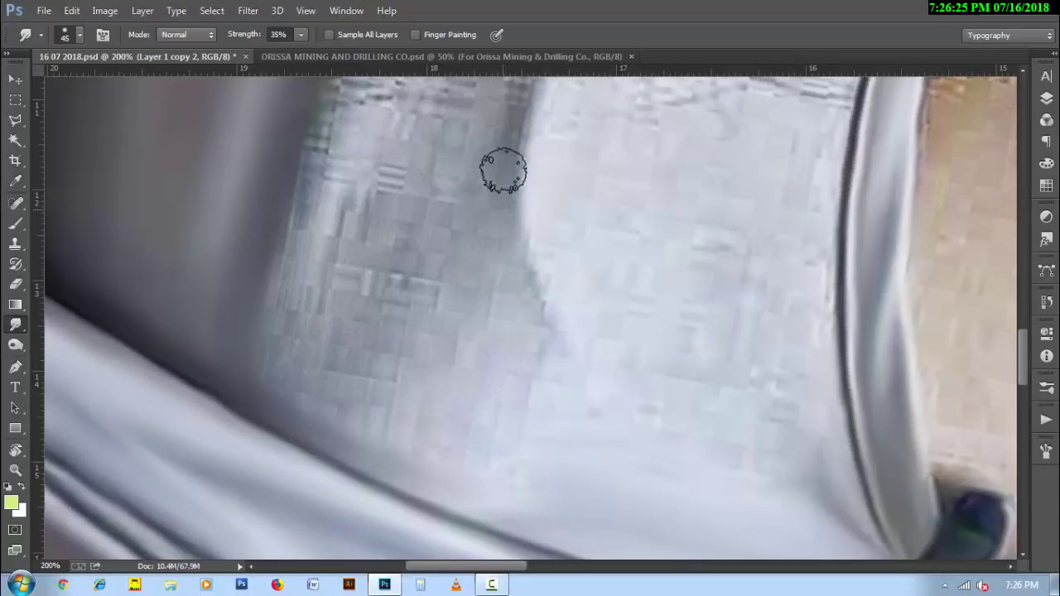
pyautogui.moveTo(509, 236); pyautogui.dragTo(571, 398)
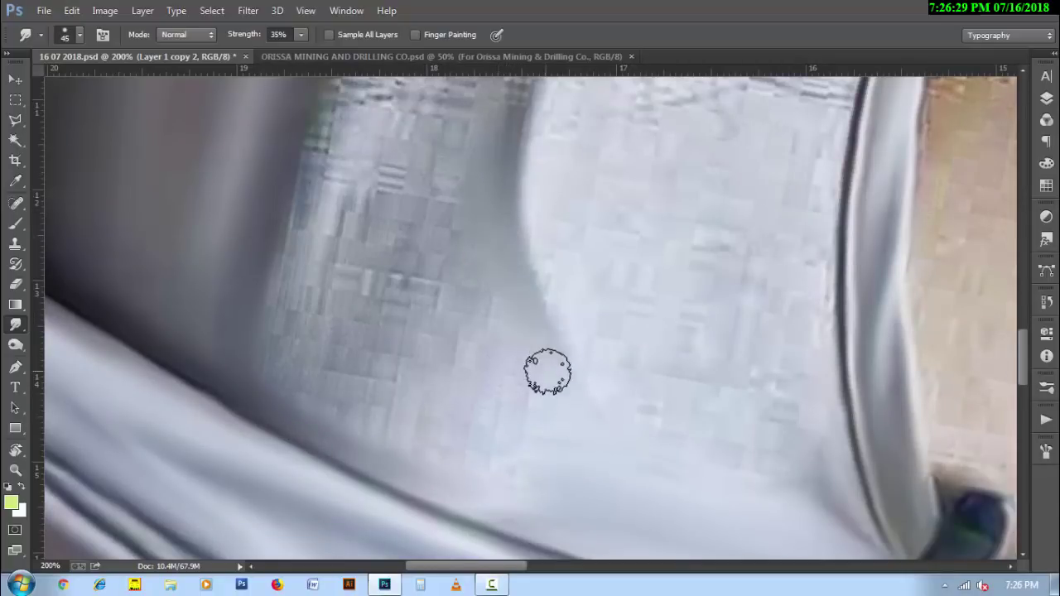
pyautogui.press(']')
pyautogui.press(']')
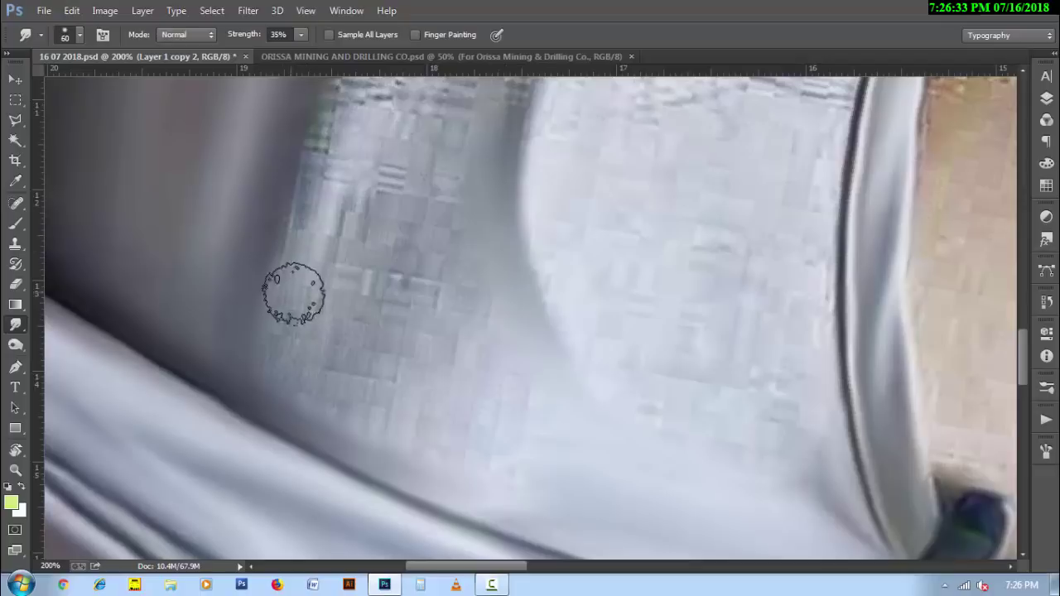
pyautogui.moveTo(306, 251)
pyautogui.mouseDown()
pyautogui.moveTo(329, 166)
pyautogui.moveTo(348, 204)
pyautogui.moveTo(390, 195)
pyautogui.moveTo(449, 224)
pyautogui.moveTo(439, 166)
pyautogui.moveTo(390, 113)
pyautogui.moveTo(342, 158)
pyautogui.moveTo(360, 284)
pyautogui.moveTo(416, 307)
pyautogui.moveTo(508, 378)
pyautogui.moveTo(546, 469)
pyautogui.moveTo(373, 428)
pyautogui.moveTo(402, 436)
pyautogui.moveTo(276, 323)
pyautogui.moveTo(291, 290)
pyautogui.moveTo(314, 360)
pyautogui.moveTo(461, 436)
pyautogui.moveTo(467, 391)
pyautogui.mouseUp()
pyautogui.press('[')
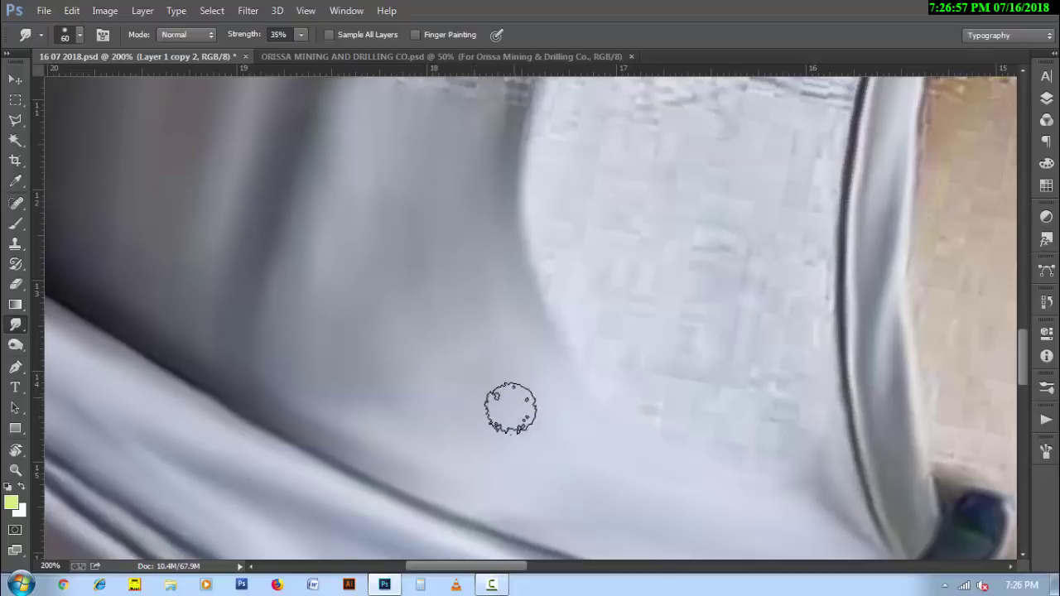
pyautogui.press(']')
pyautogui.moveTo(568, 208); pyautogui.dragTo(555, 149)
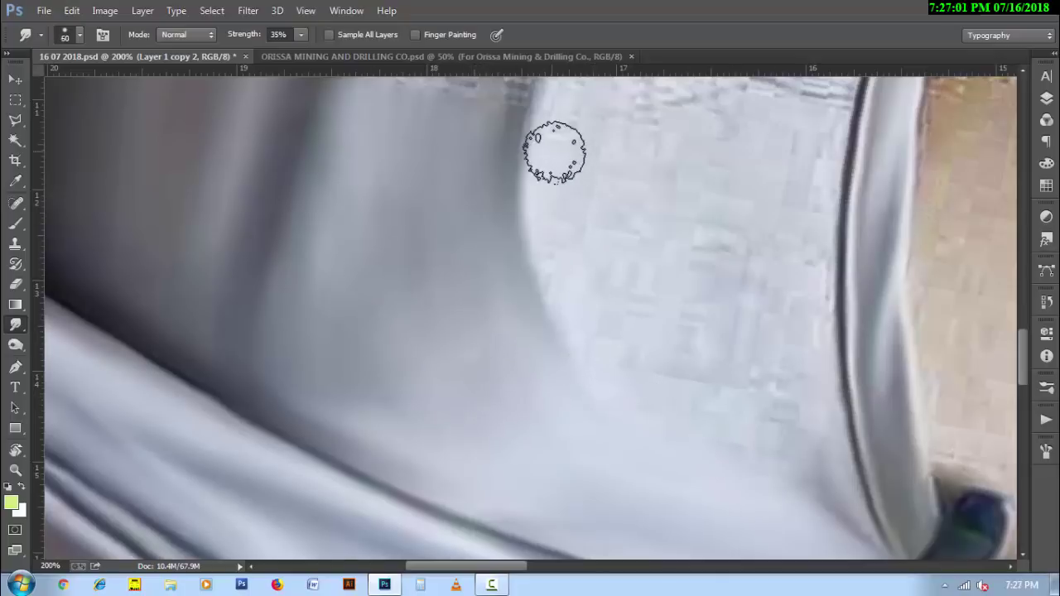
# - Smooth the streaky top and faint blocky texture near the dress edge and skin
pyautogui.moveTo(822, 283); pyautogui.dragTo(638, 303)
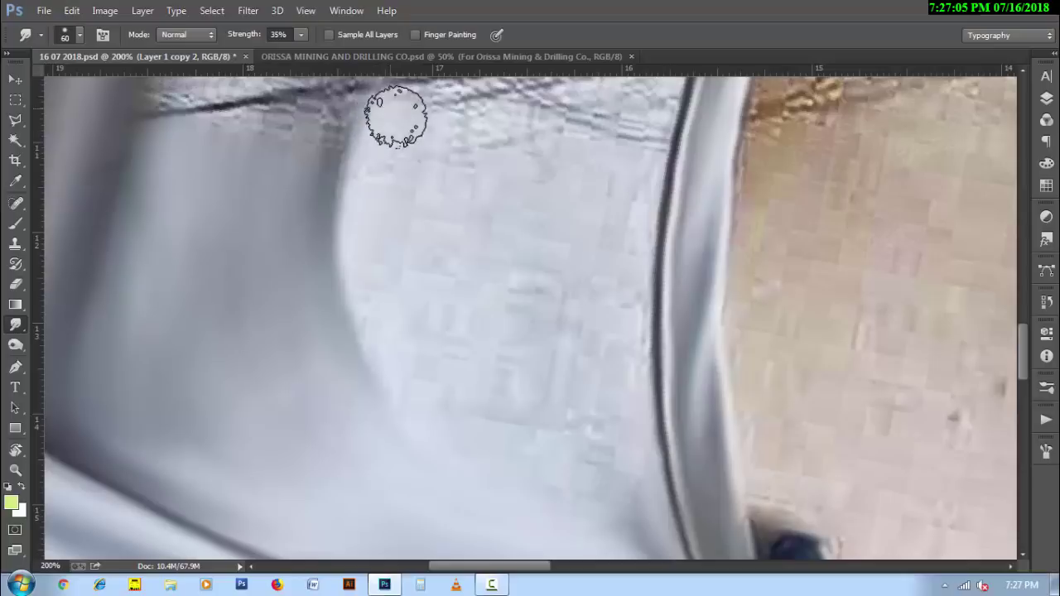
pyautogui.moveTo(478, 110)
pyautogui.mouseDown()
pyautogui.moveTo(634, 123)
pyautogui.moveTo(634, 346)
pyautogui.mouseUp()
pyautogui.press('[')
pyautogui.press('[')
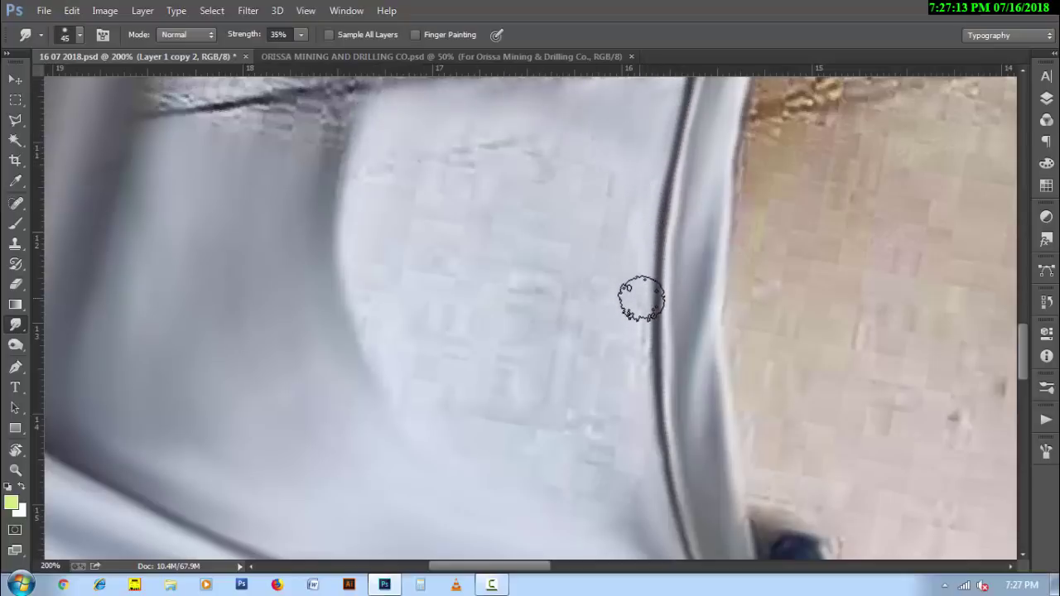
pyautogui.press(']')
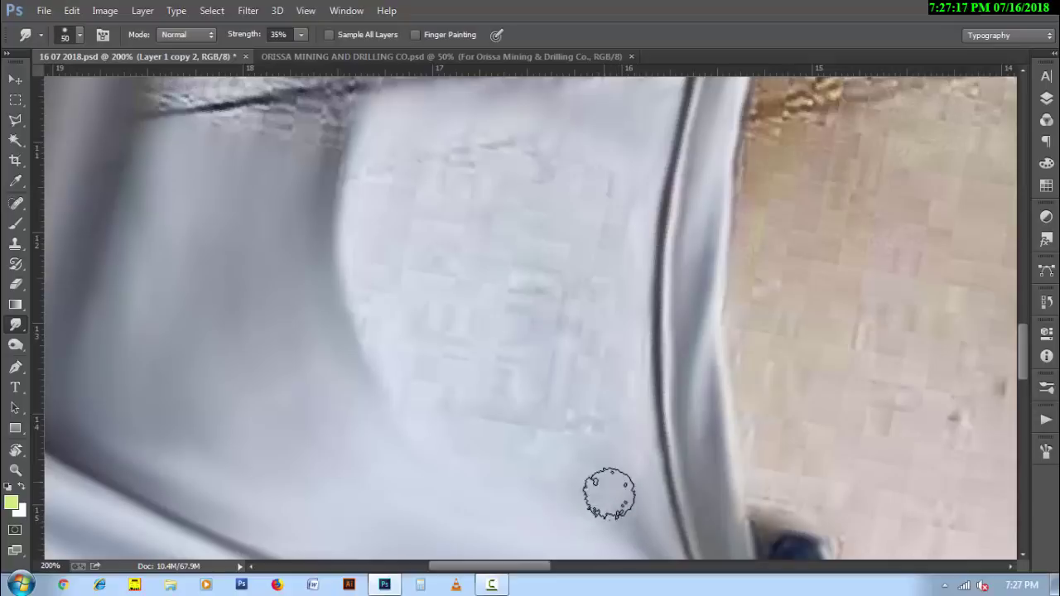
pyautogui.press(']')
pyautogui.press(']')
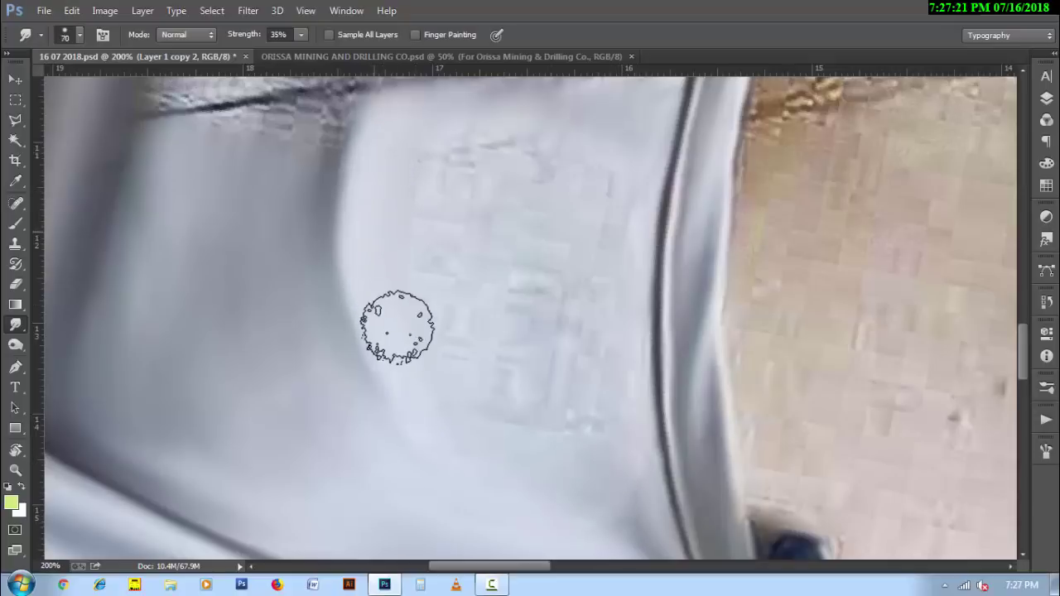
pyautogui.moveTo(464, 422)
pyautogui.mouseDown()
pyautogui.moveTo(568, 438)
pyautogui.moveTo(599, 406)
pyautogui.moveTo(525, 253)
pyautogui.moveTo(455, 327)
pyautogui.moveTo(466, 141)
pyautogui.moveTo(558, 173)
pyautogui.moveTo(604, 160)
pyautogui.moveTo(511, 177)
pyautogui.mouseUp()
# - Smudge the speckled texture above and below the dark diagonal line at the fabric's top edge
pyautogui.scroll(3, 511, 178)
pyautogui.press('[')
pyautogui.press('[')
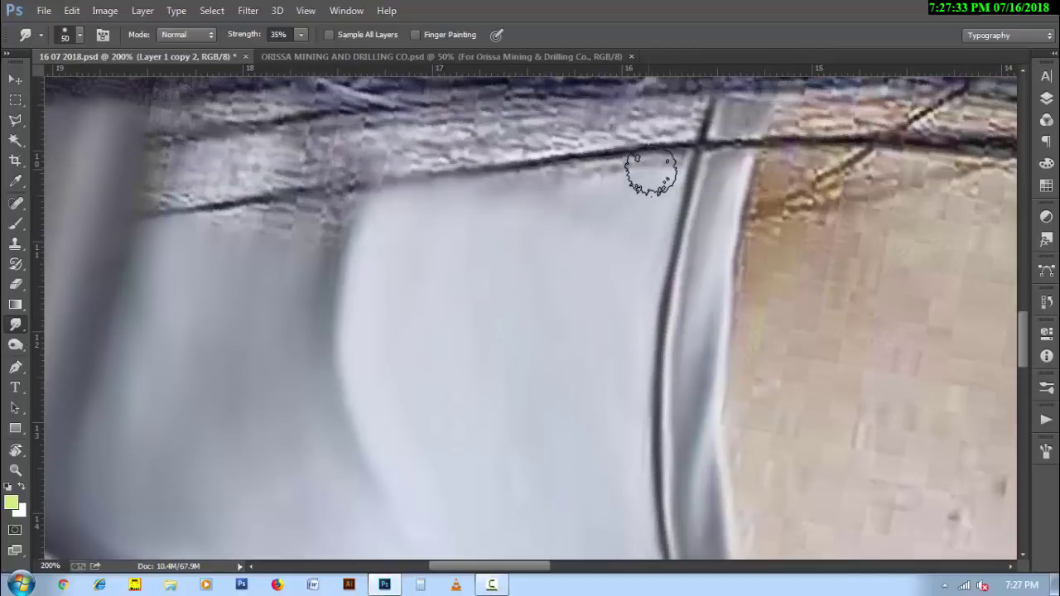
pyautogui.press('[')
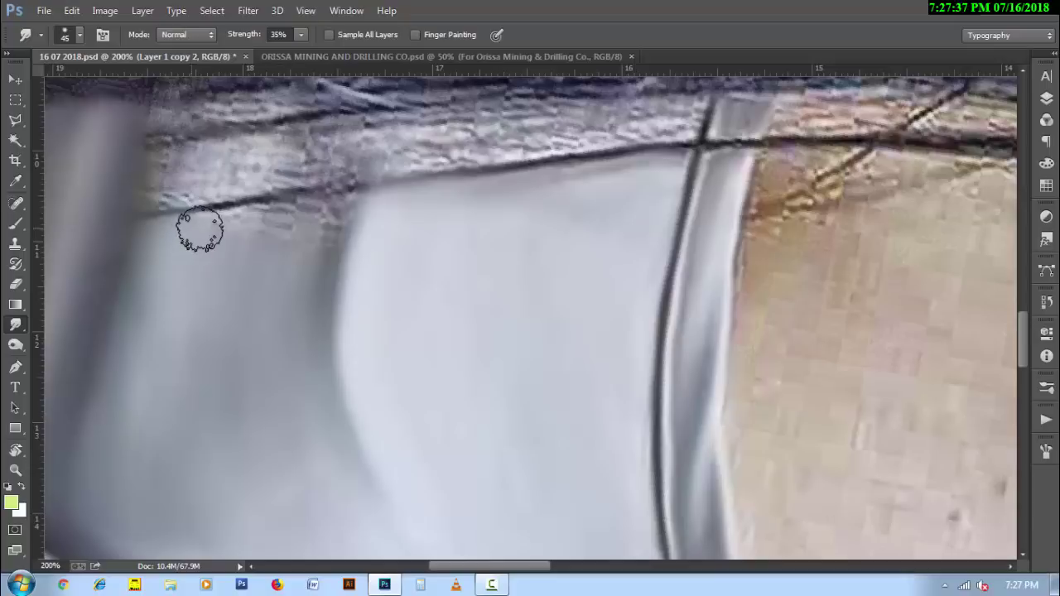
pyautogui.moveTo(237, 227)
pyautogui.mouseDown()
pyautogui.moveTo(278, 223)
pyautogui.moveTo(310, 265)
pyautogui.moveTo(328, 212)
pyautogui.moveTo(314, 238)
pyautogui.mouseUp()
pyautogui.scroll(1, 367, 227)
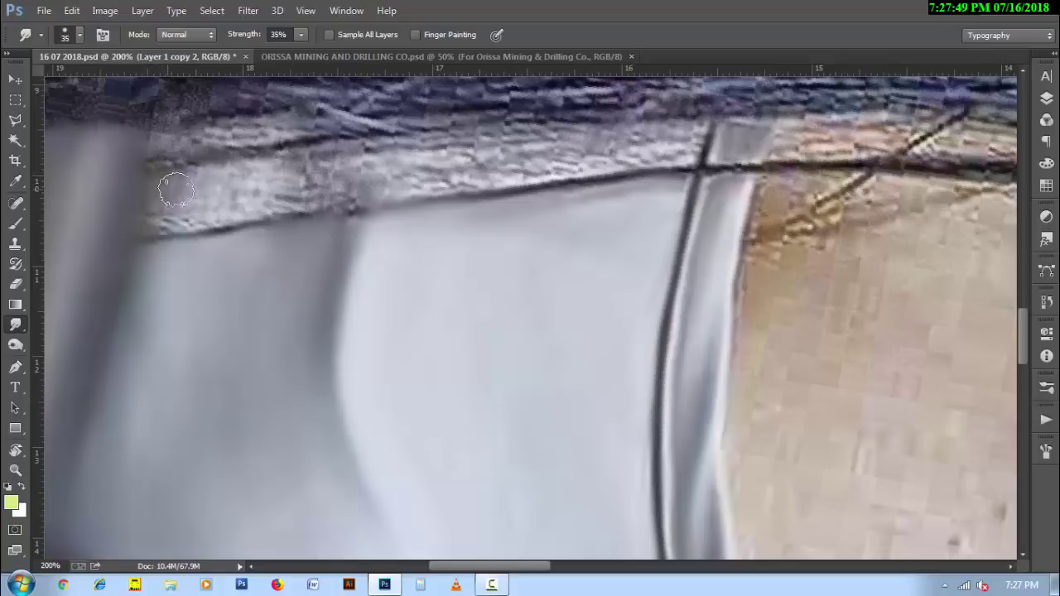
pyautogui.moveTo(333, 183)
pyautogui.mouseDown()
pyautogui.moveTo(343, 165)
pyautogui.moveTo(343, 192)
pyautogui.moveTo(309, 185)
pyautogui.moveTo(187, 216)
pyautogui.mouseUp()
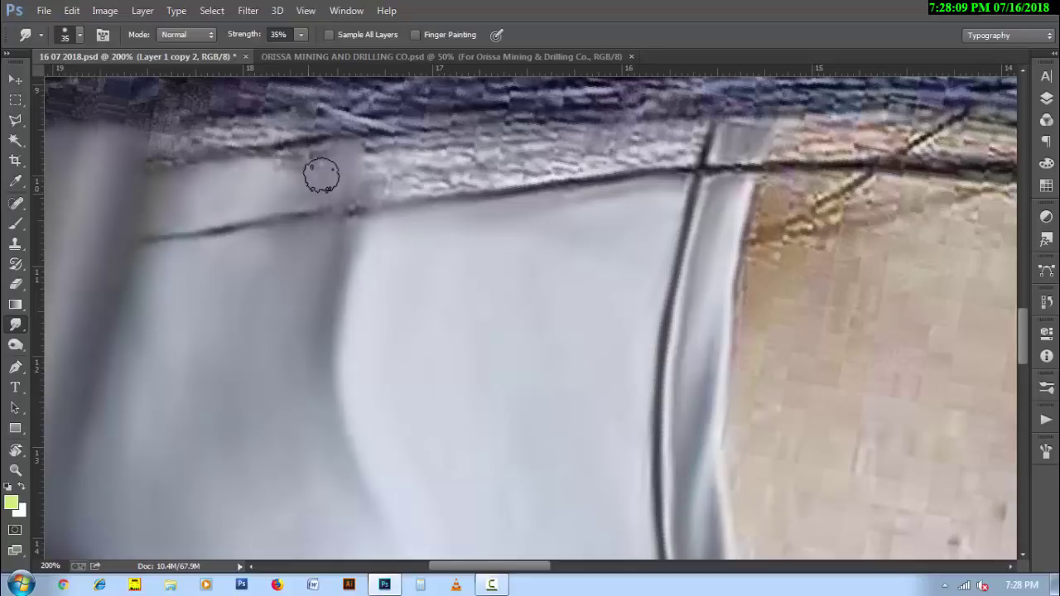
pyautogui.moveTo(329, 158); pyautogui.dragTo(298, 166)
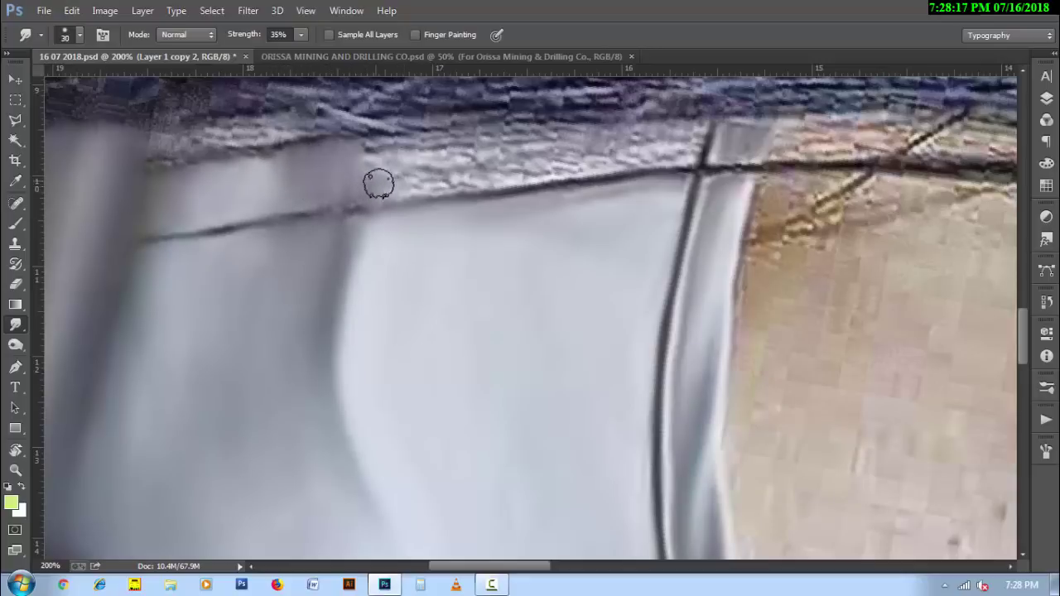
pyautogui.moveTo(377, 149); pyautogui.dragTo(398, 177)
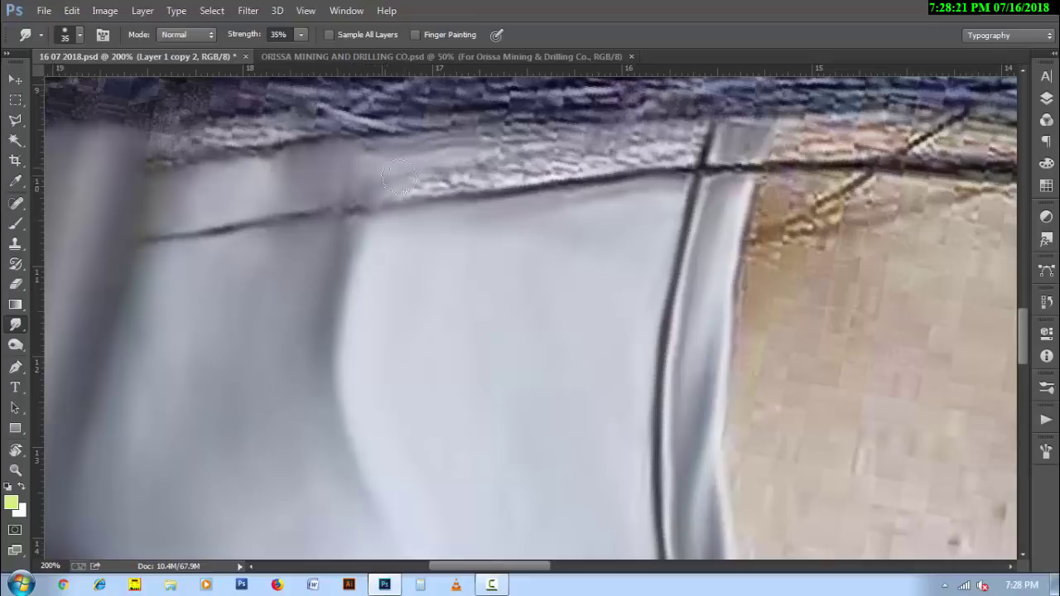
pyautogui.moveTo(676, 164); pyautogui.dragTo(212, 232)
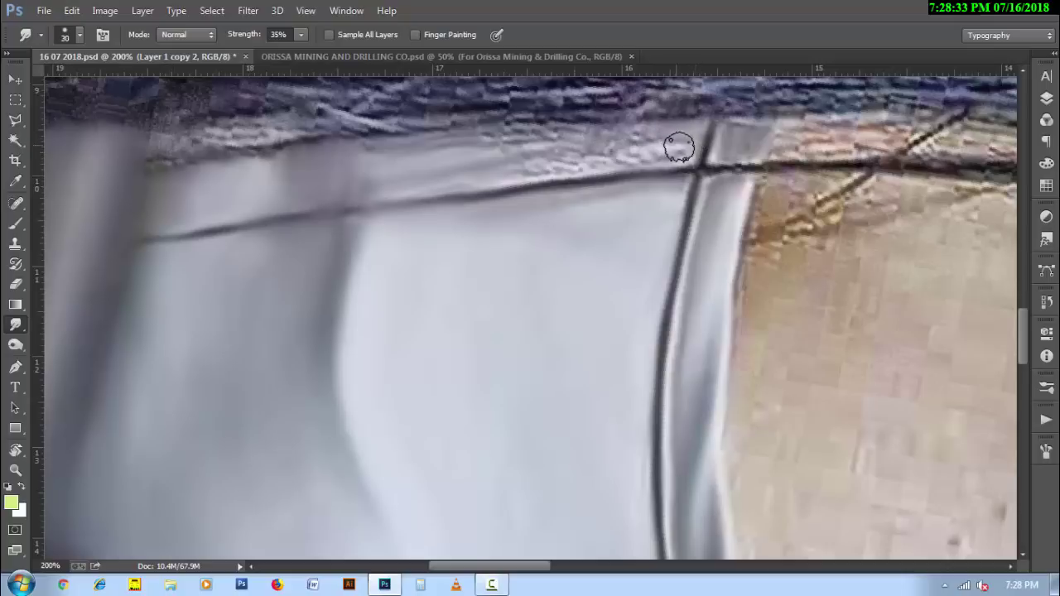
pyautogui.moveTo(679, 148)
pyautogui.mouseDown()
pyautogui.moveTo(579, 160)
pyautogui.moveTo(646, 141)
pyautogui.moveTo(488, 141)
pyautogui.moveTo(680, 141)
pyautogui.mouseUp()
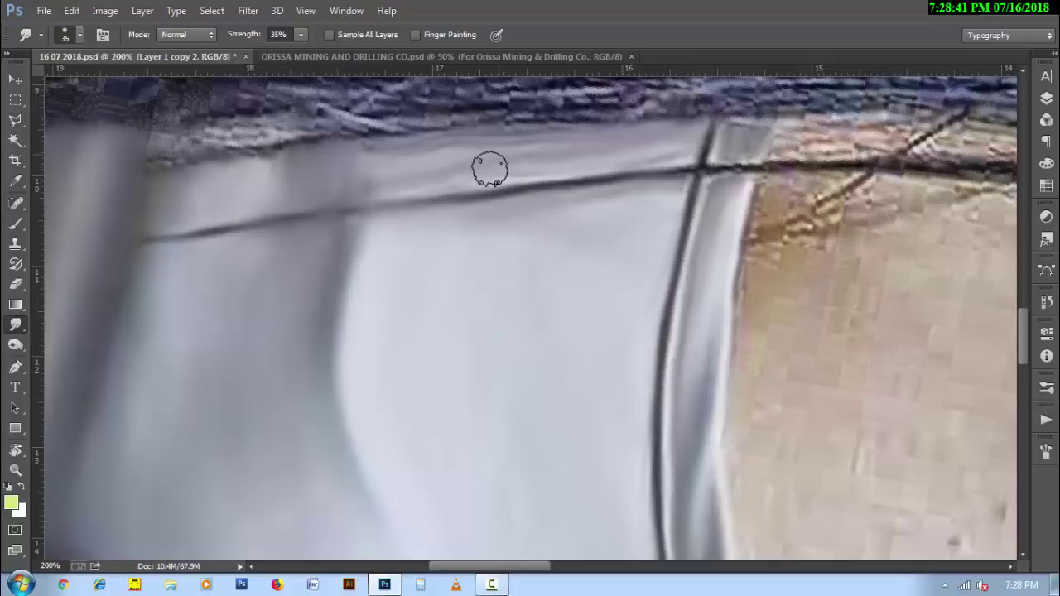
pyautogui.moveTo(412, 170)
pyautogui.mouseDown()
pyautogui.moveTo(357, 158)
pyautogui.moveTo(203, 186)
pyautogui.mouseUp()
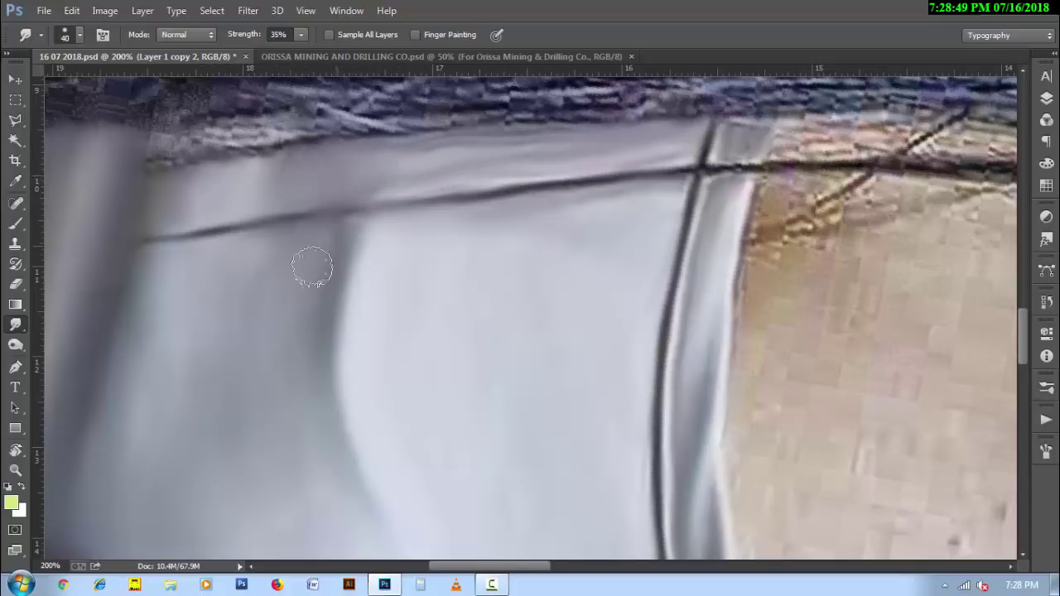
# - Set smudge strength to 20% with an 80 px brush, reset rotation to 0°, fit image on screen
pyautogui.scroll(-2, 307, 350)
pyautogui.scroll(-3, 298, 403)
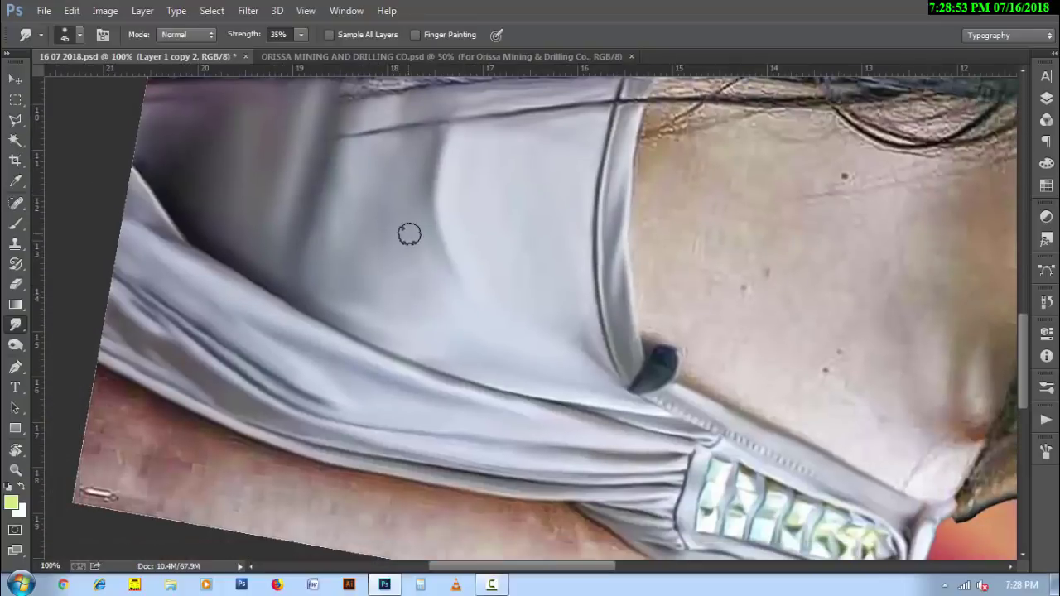
pyautogui.press('[')
pyautogui.press('2')
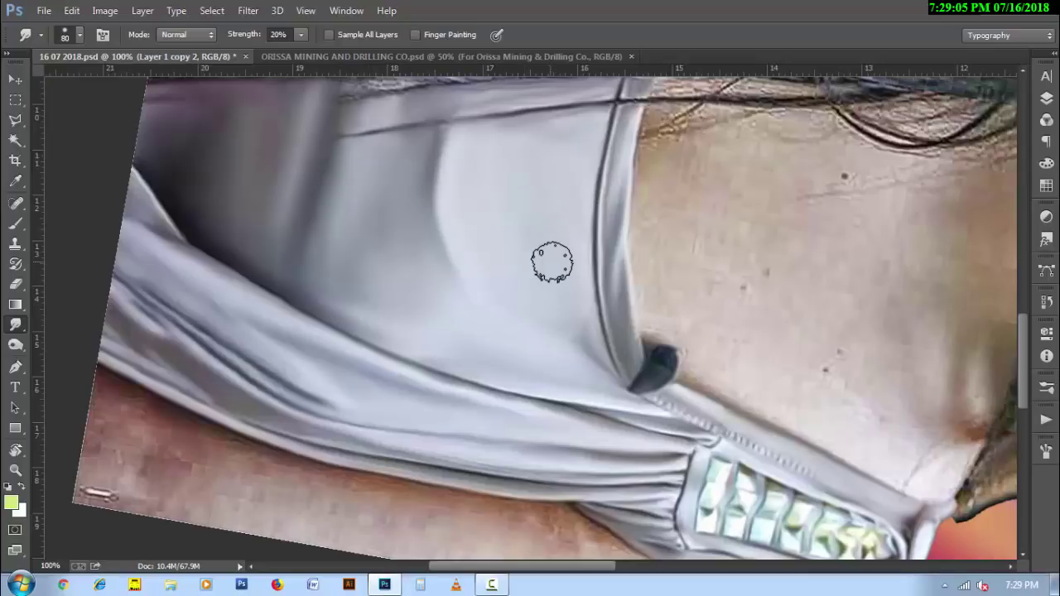
pyautogui.press('r')
pyautogui.click(213, 36)
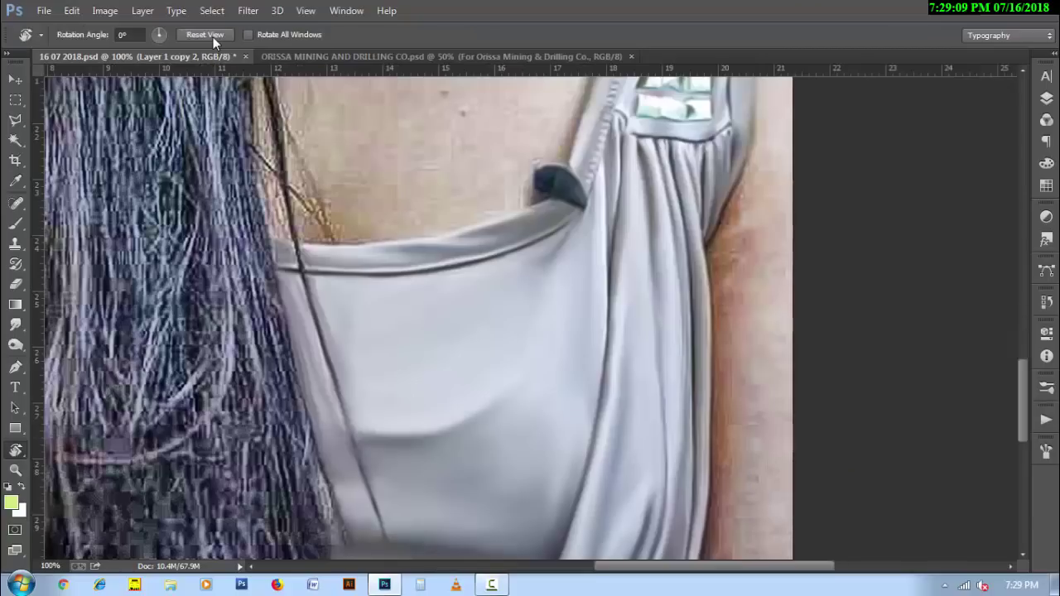
pyautogui.hotkey('ctrl', '0')
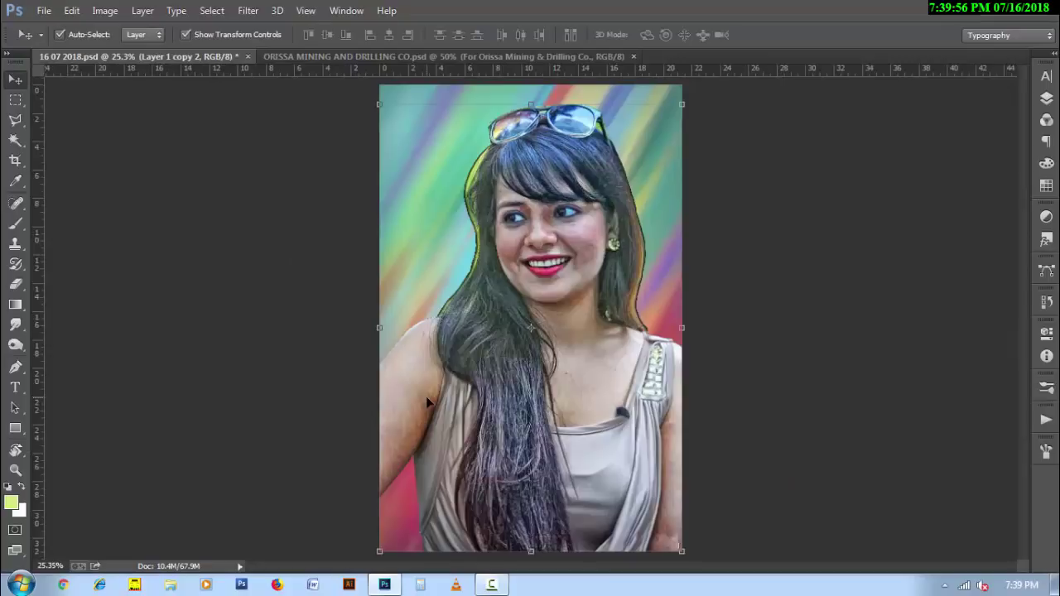
pyautogui.click(1045, 98)
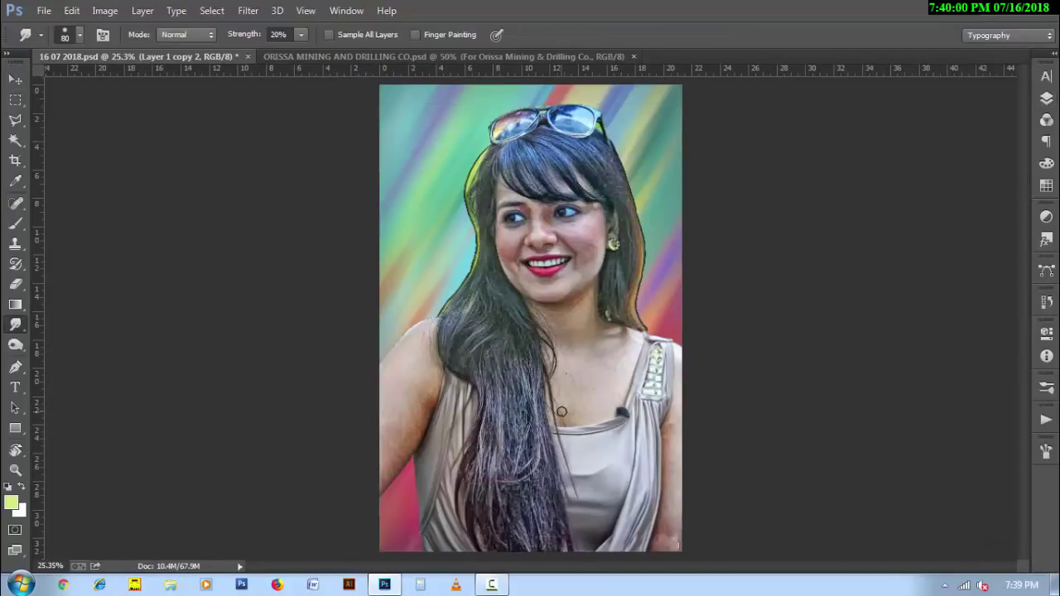
# - Smudge the skin near the arm's right edge beside the dress strap
pyautogui.scroll(1, 672, 484)
pyautogui.scroll(1, 686, 378)
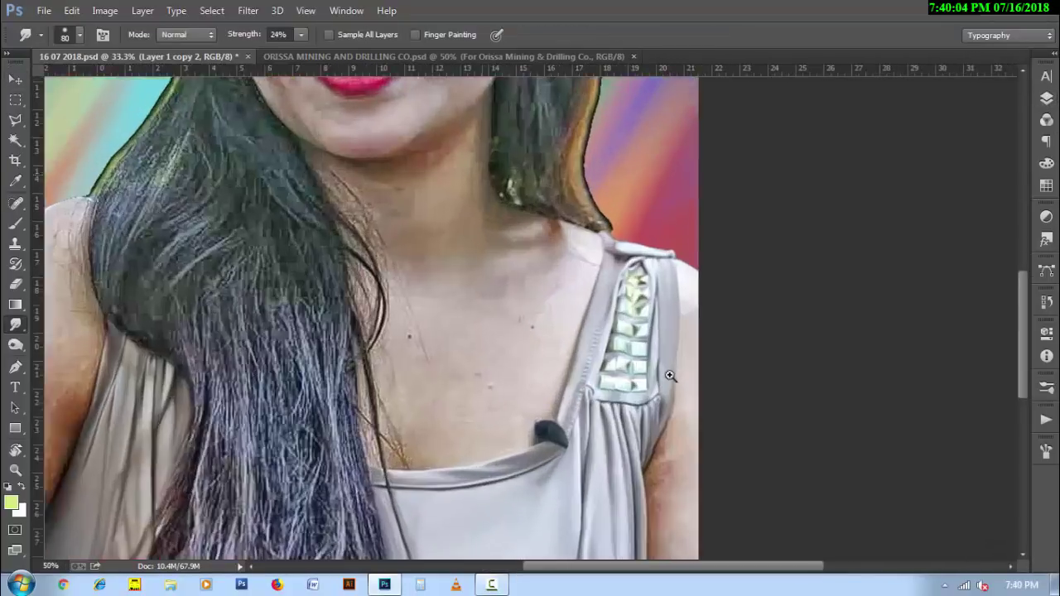
pyautogui.scroll(1, 670, 372)
pyautogui.scroll(1, 478, 241)
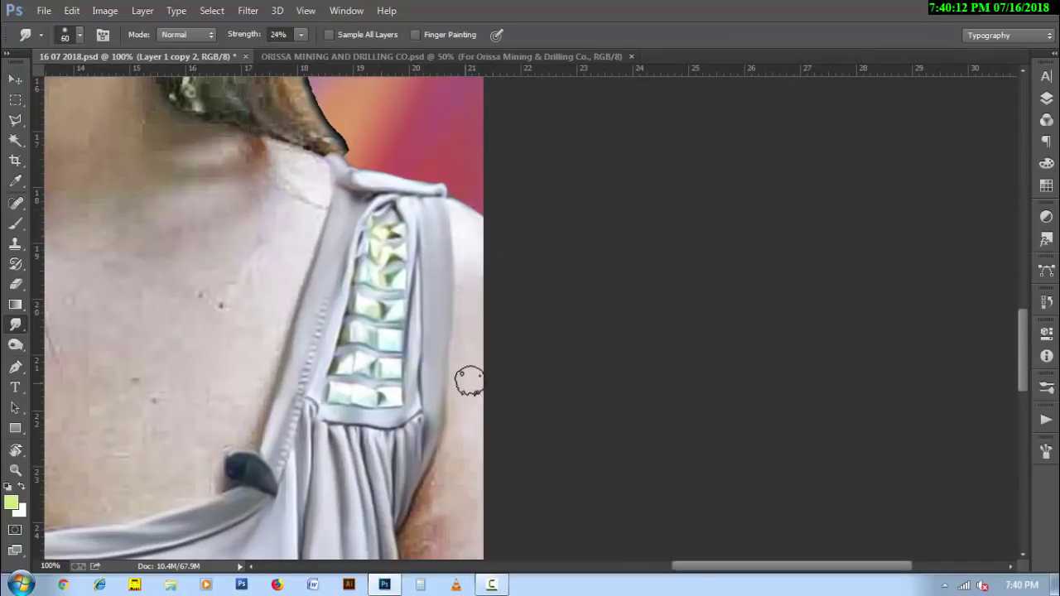
pyautogui.scroll(-1, 477, 450)
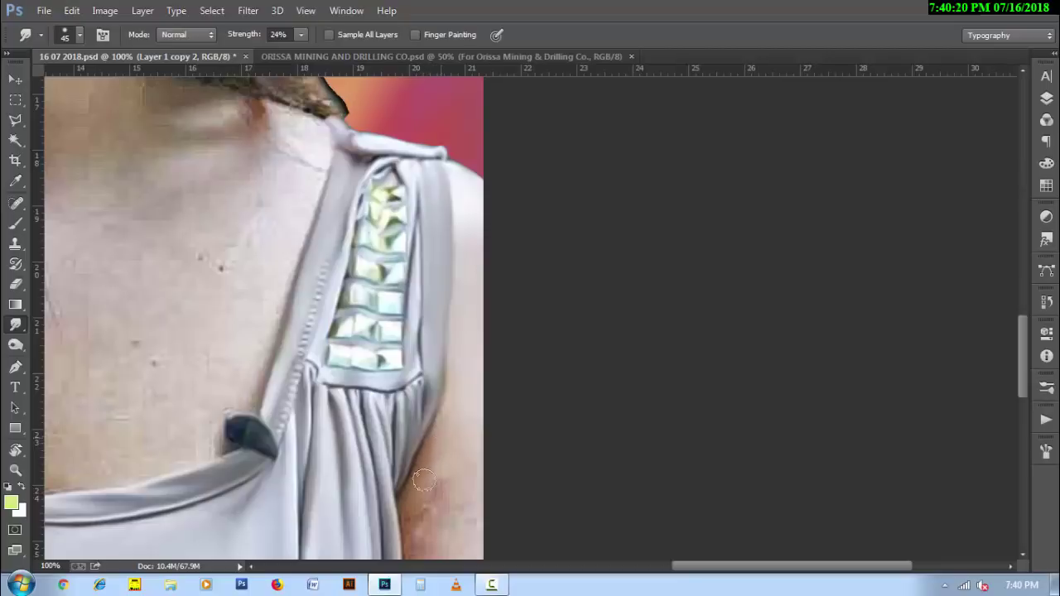
pyautogui.scroll(-3, 433, 490)
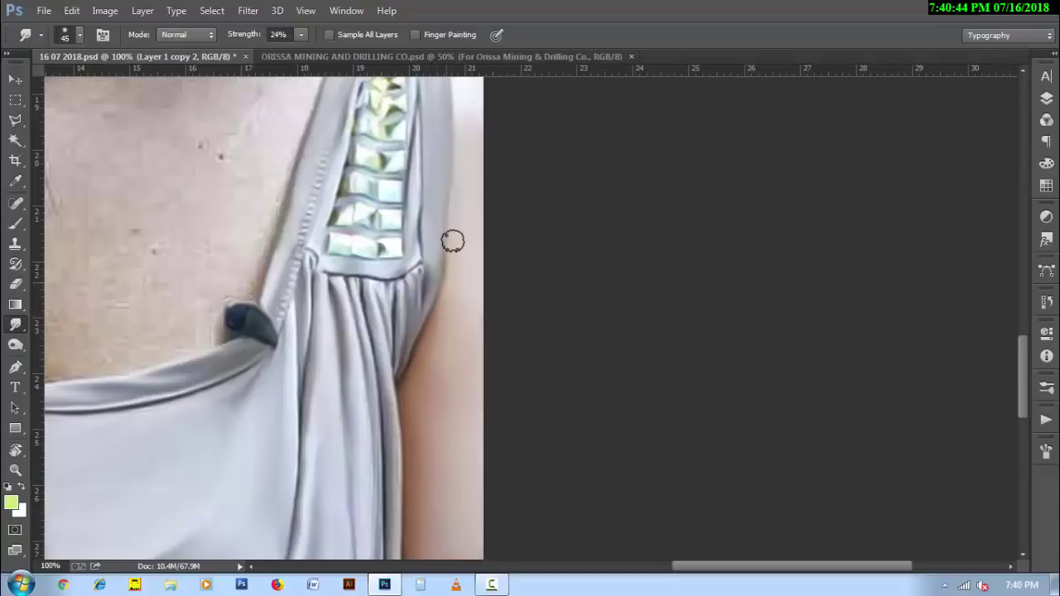
pyautogui.scroll(-3, 406, 413)
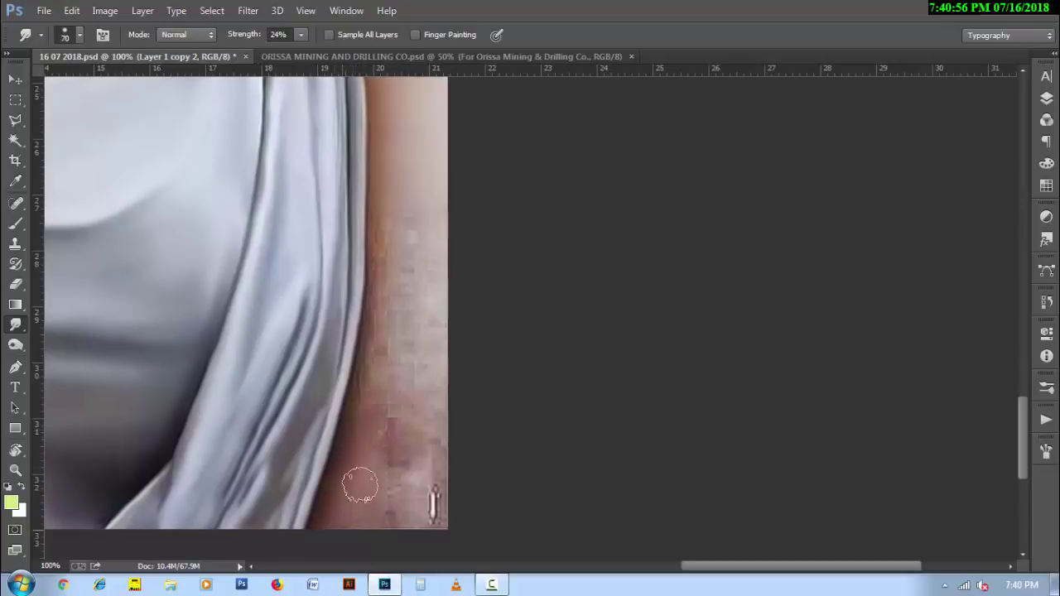
pyautogui.moveTo(411, 478)
pyautogui.mouseDown()
pyautogui.moveTo(428, 504)
pyautogui.moveTo(393, 509)
pyautogui.moveTo(402, 456)
pyautogui.moveTo(423, 500)
pyautogui.mouseUp()
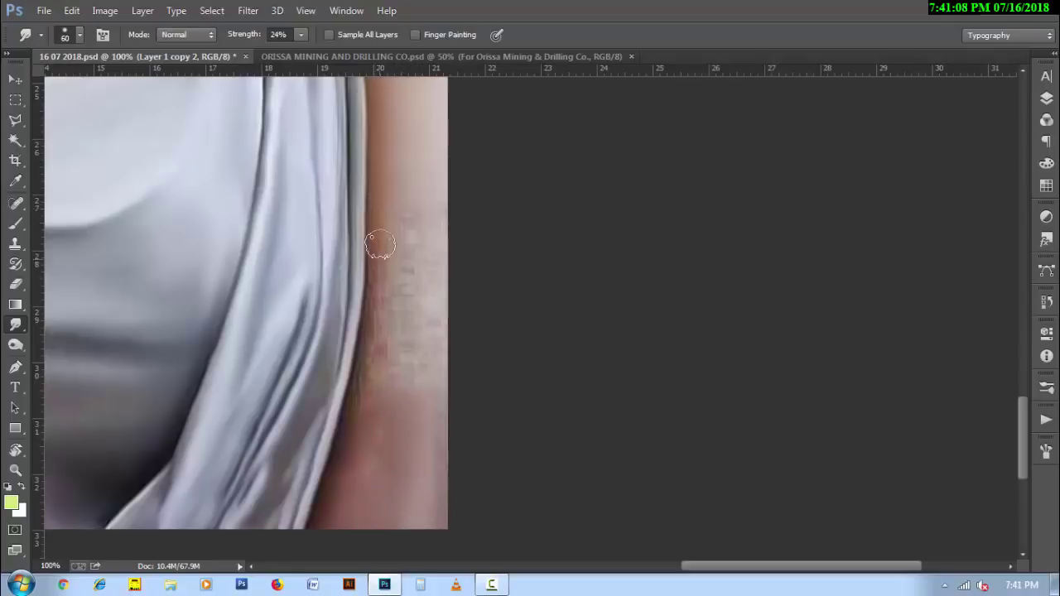
# - Set the smudge brush to 80 px and pan across the arm skin
pyautogui.press(']')
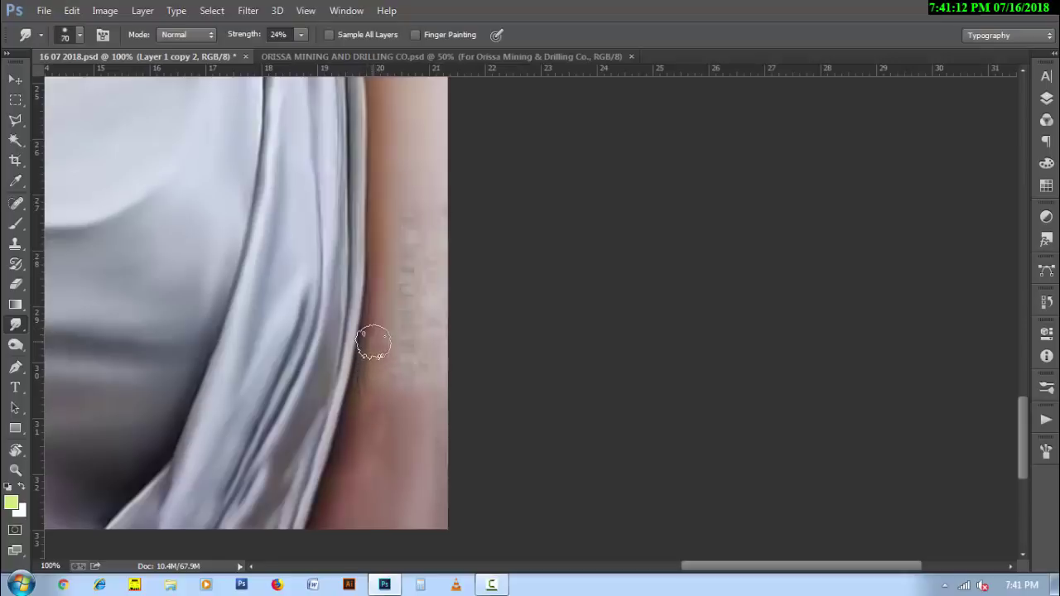
pyautogui.press(']')
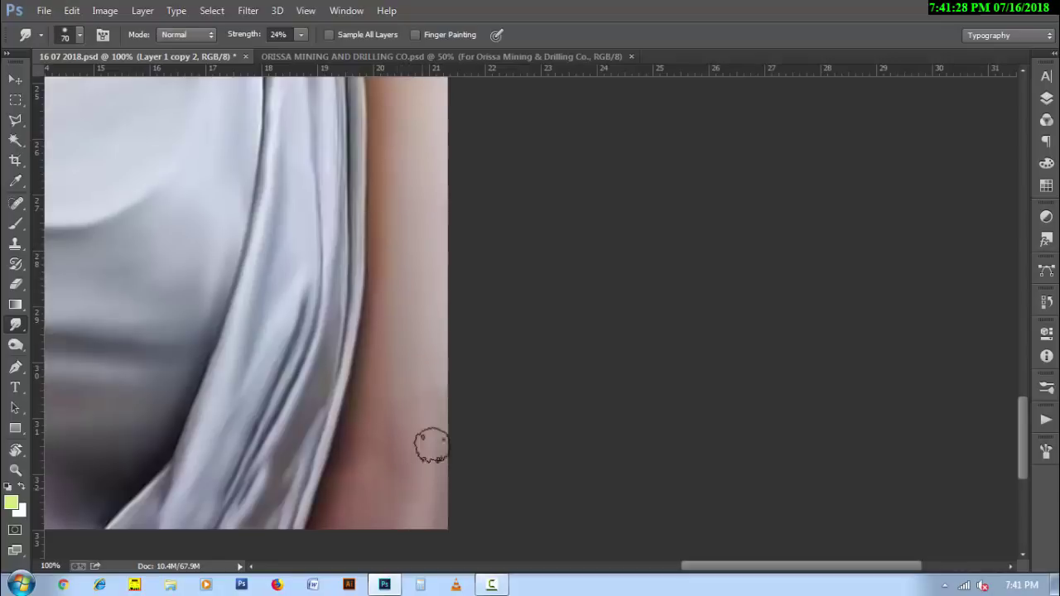
pyautogui.press(']')
pyautogui.press('[')
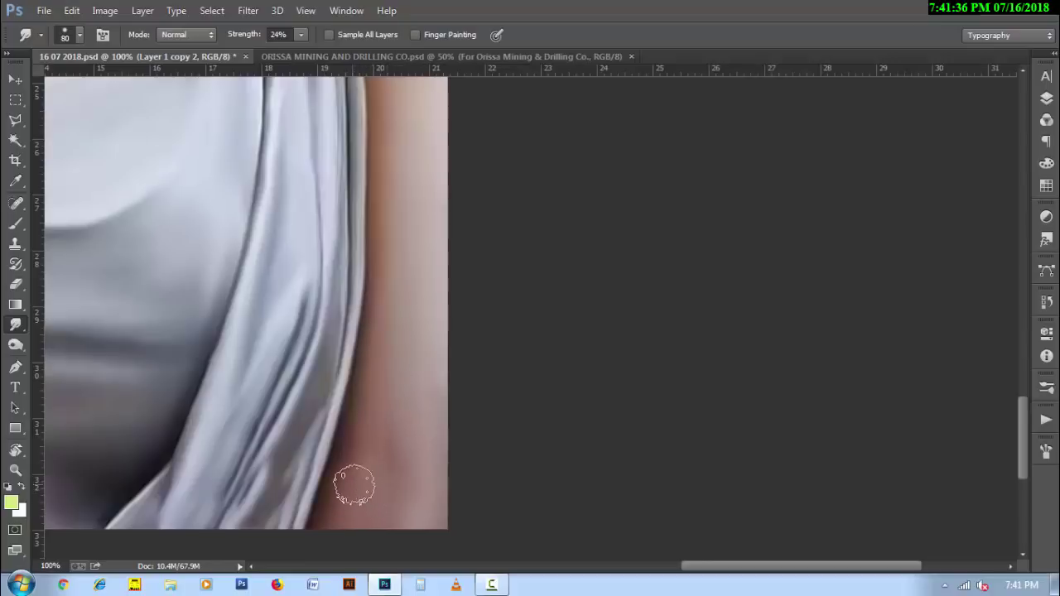
pyautogui.scroll(5, 367, 351)
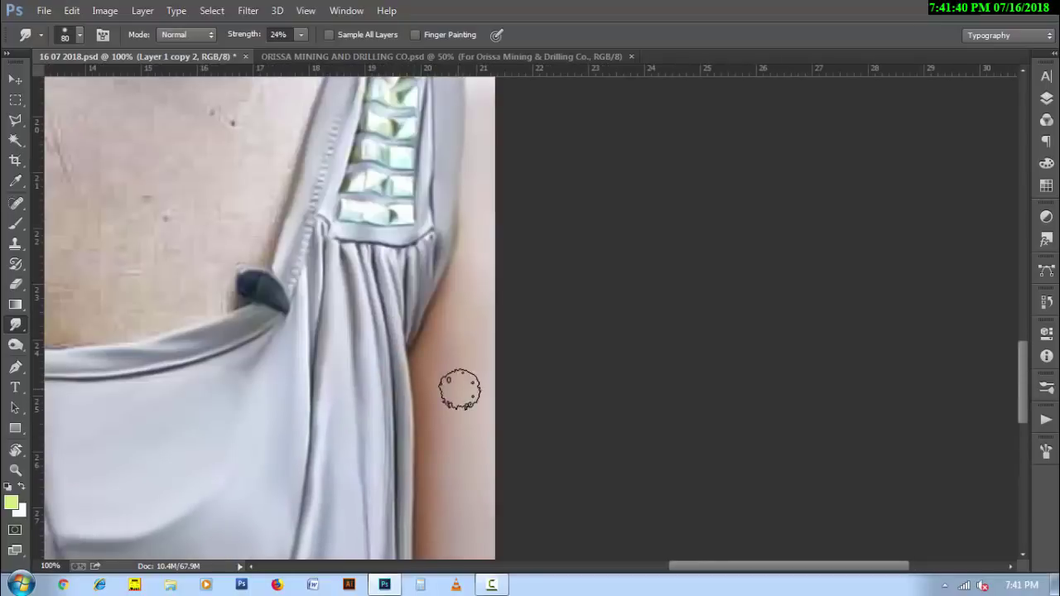
pyautogui.moveTo(237, 428)
pyautogui.mouseDown()
pyautogui.moveTo(619, 218)
pyautogui.moveTo(612, 353)
pyautogui.mouseUp()
pyautogui.hotkey('ctrl', 'r')
# - Zoom in and smudge the dark marks on the shoulder with a 60 px brush
pyautogui.scroll(3, 591, 171)
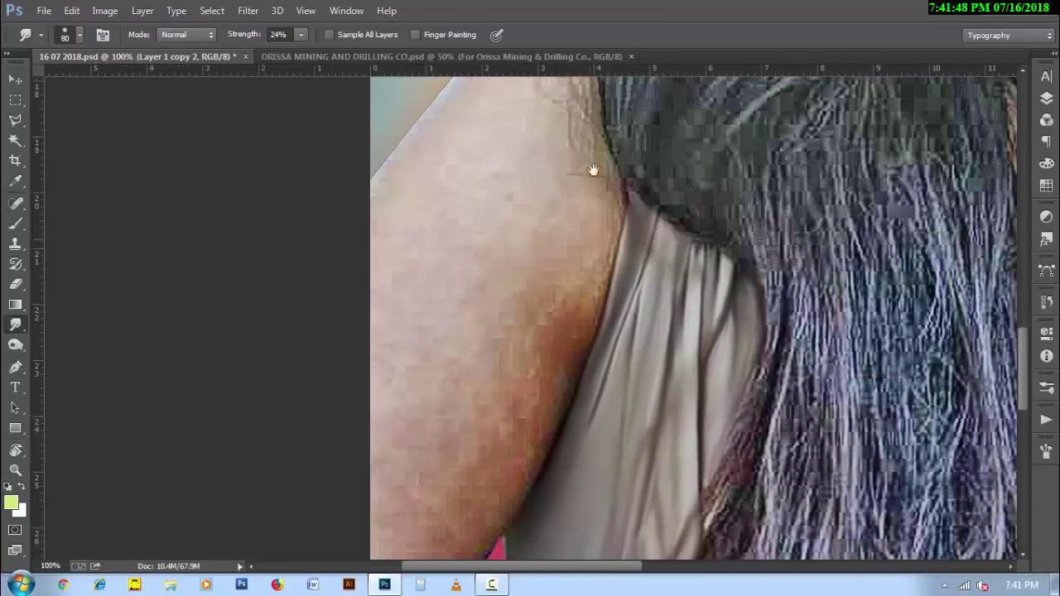
pyautogui.scroll(3, 563, 171)
pyautogui.press('[')
pyautogui.press('[')
pyautogui.press('[')
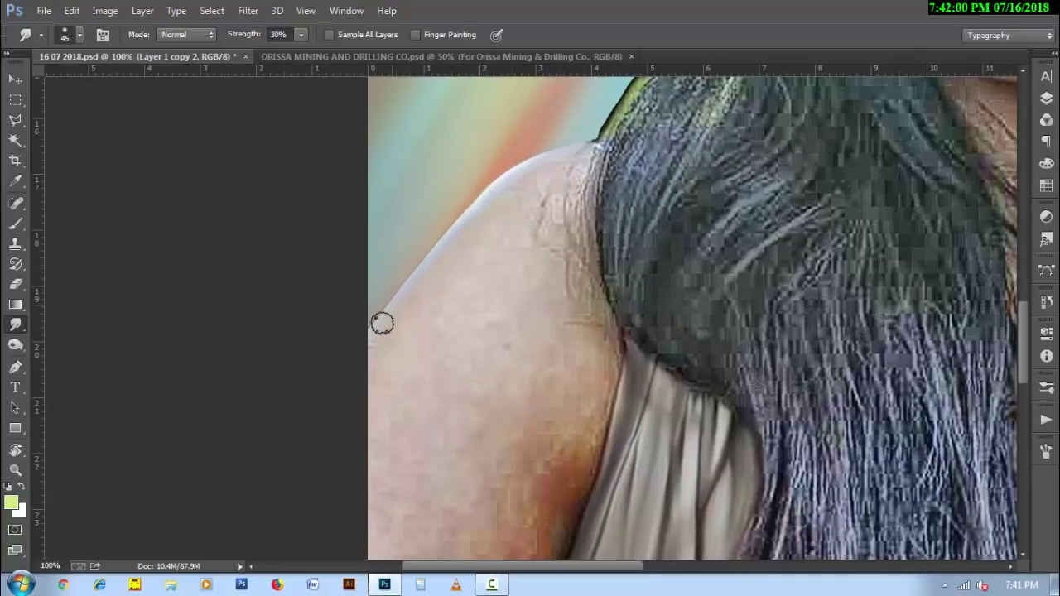
pyautogui.press(']')
pyautogui.press(']')
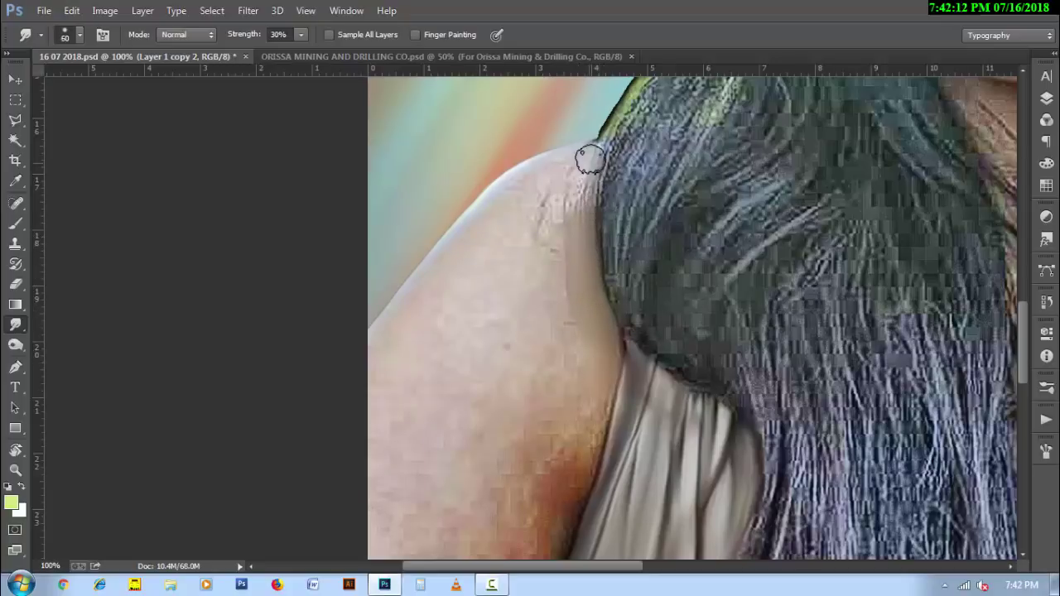
pyautogui.press(']')
pyautogui.press(']')
pyautogui.press(']')
pyautogui.press(']')
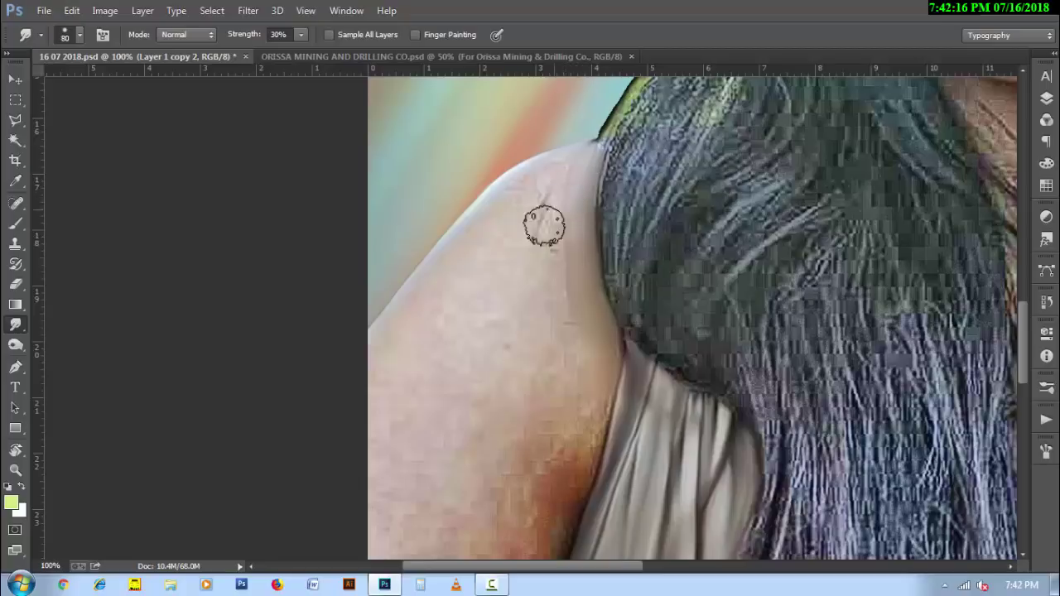
pyautogui.moveTo(544, 224); pyautogui.dragTo(561, 246)
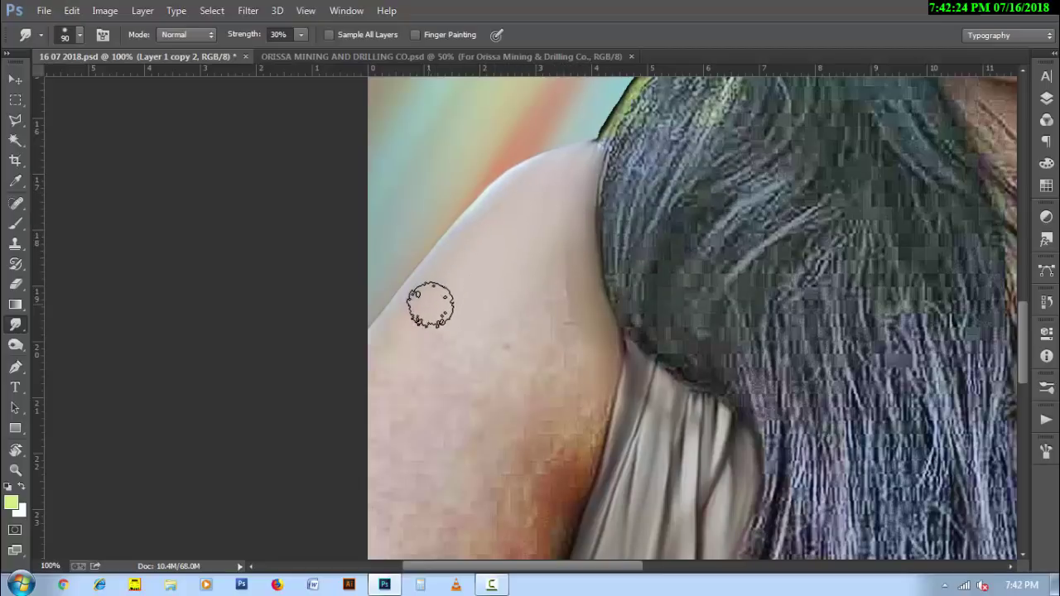
# - Resize the smudge brush between 70 and 150 px for the upper arm, ending at 90 px
pyautogui.press('[')
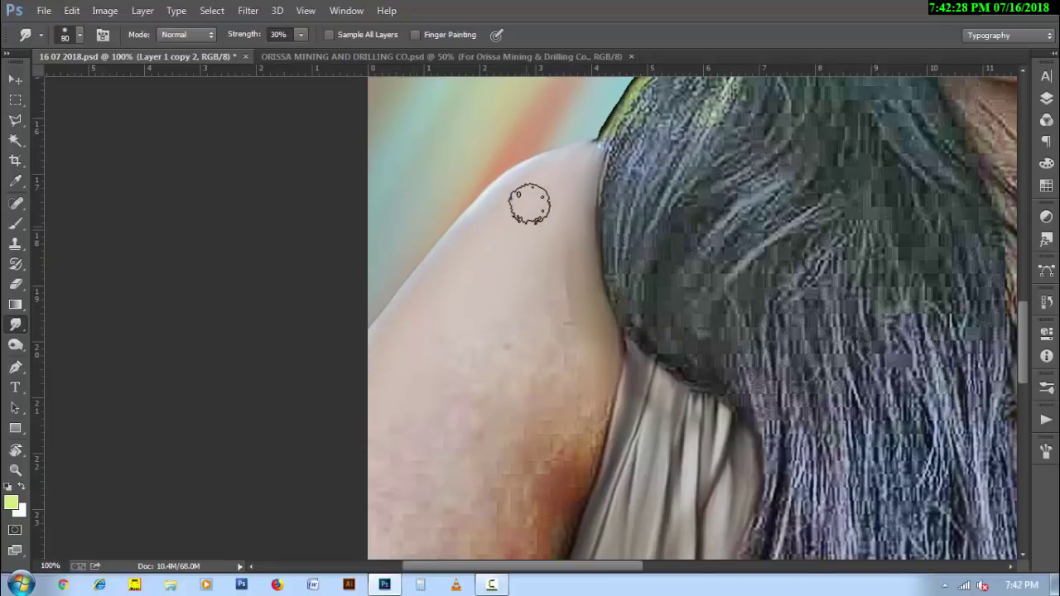
pyautogui.press('[')
pyautogui.press('[')
pyautogui.press('[')
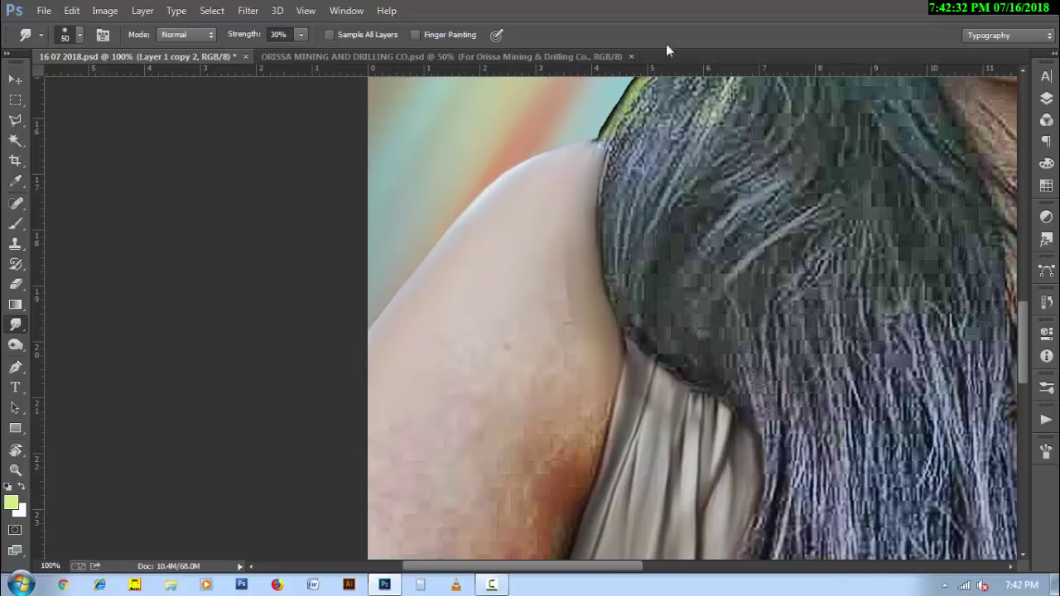
pyautogui.press(']')
pyautogui.press(']')
pyautogui.press(']')
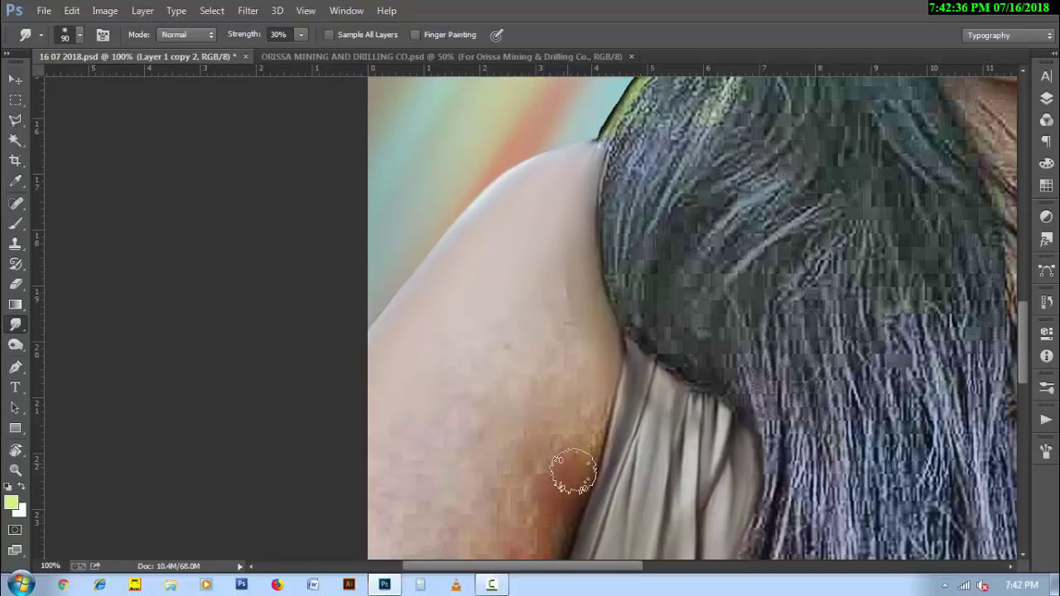
pyautogui.press('[')
pyautogui.press('[')
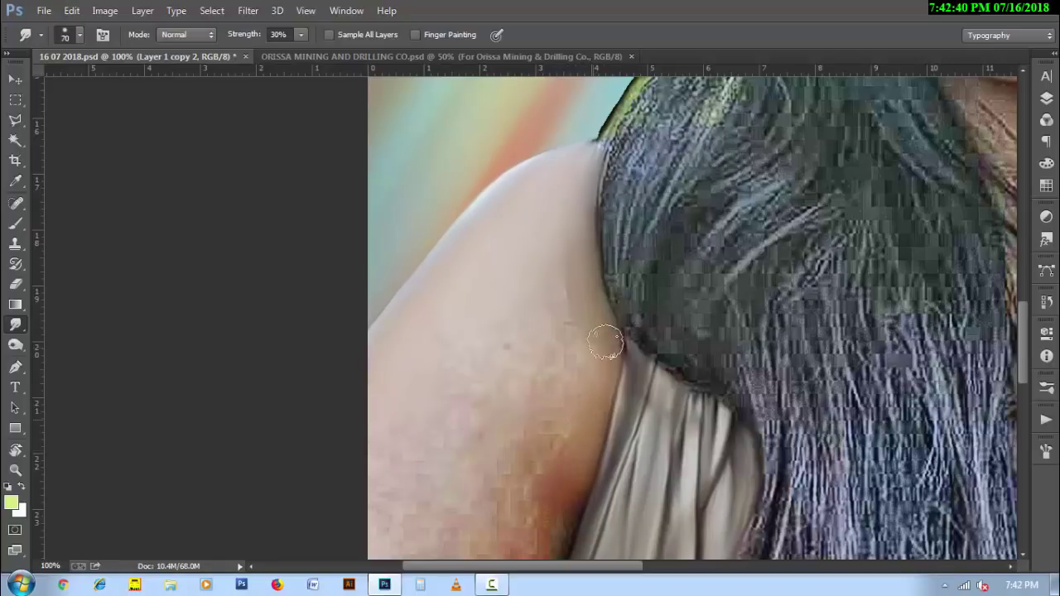
pyautogui.press(']')
pyautogui.press(']')
pyautogui.press(']')
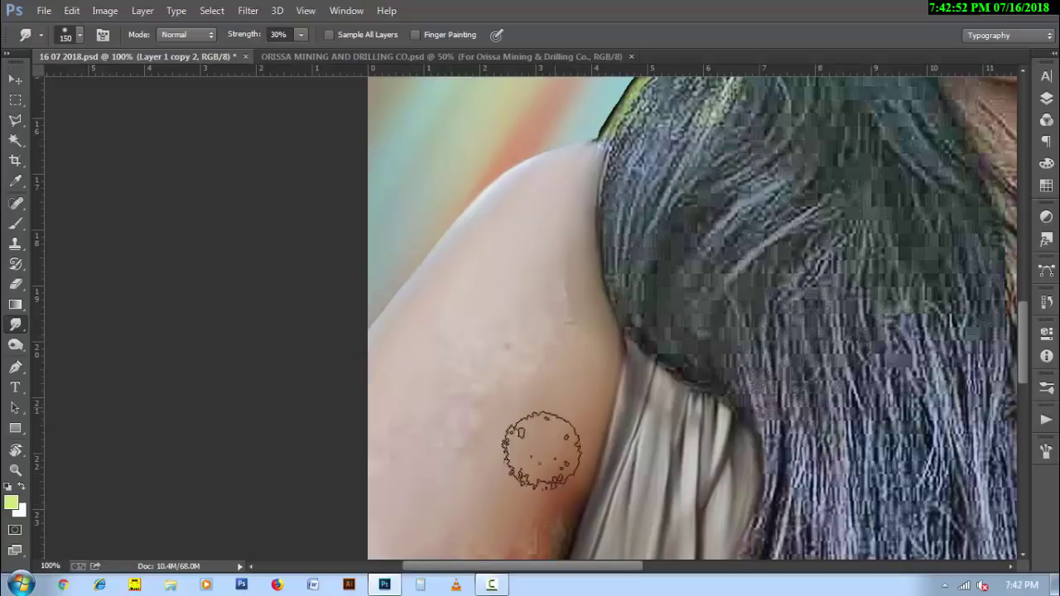
pyautogui.press(']')
pyautogui.press(']')
pyautogui.press('[')
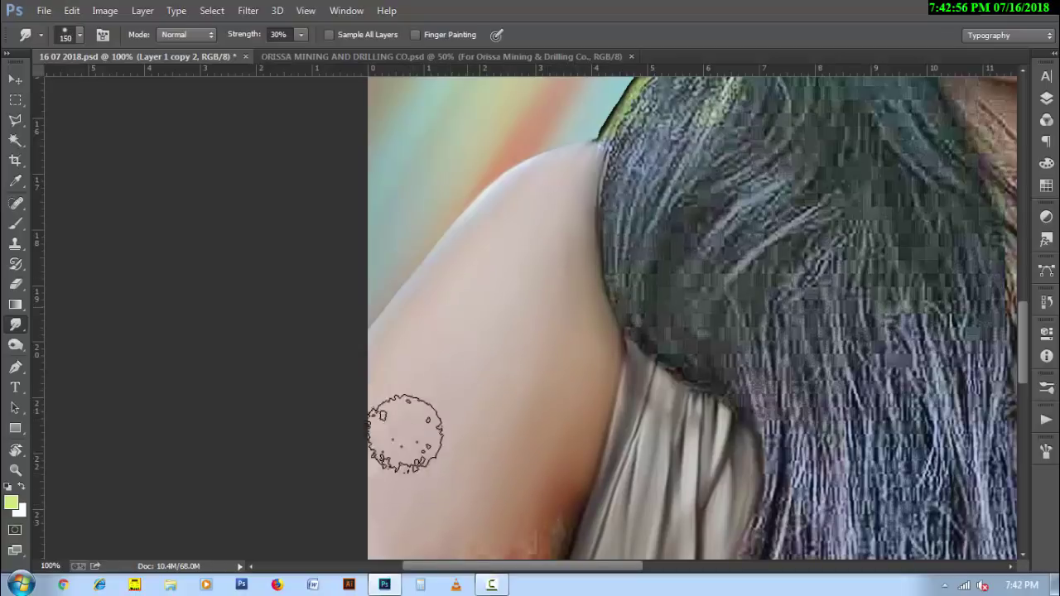
pyautogui.press('[')
pyautogui.press('[')
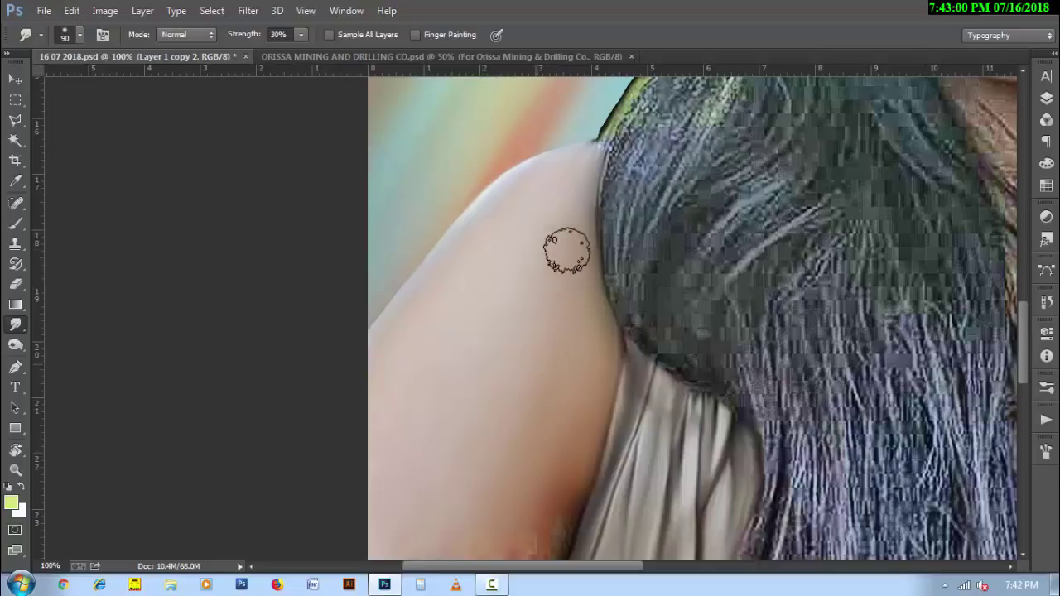
# - Scroll down and smooth the blotchy lower-arm skin with a 100 px smudge brush
pyautogui.scroll(-1, 525, 248)
pyautogui.scroll(-2, 530, 398)
pyautogui.press(']')
pyautogui.scroll(-2, 532, 372)
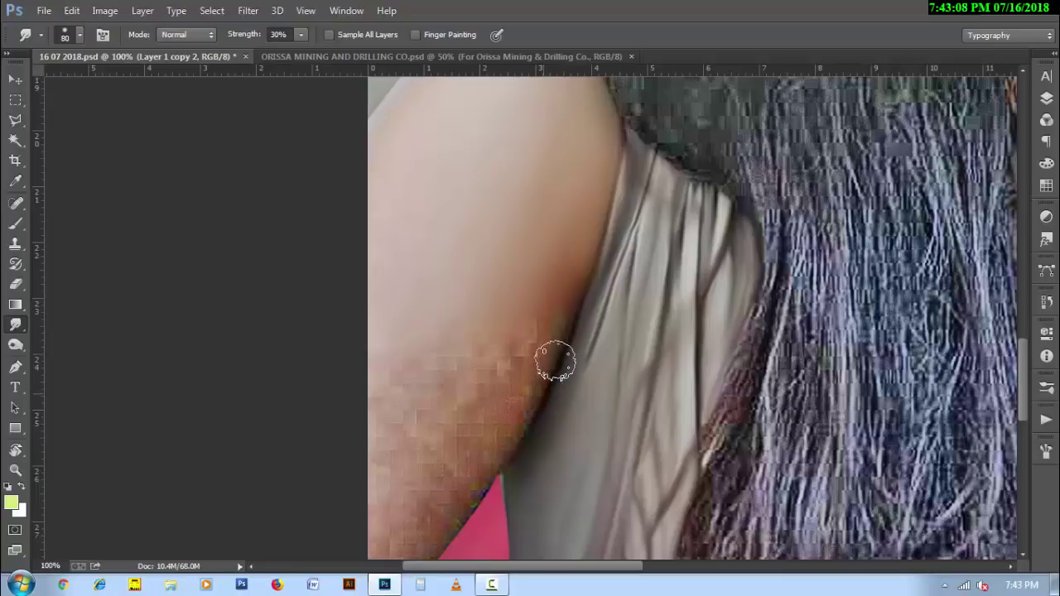
pyautogui.press('[')
pyautogui.press('[')
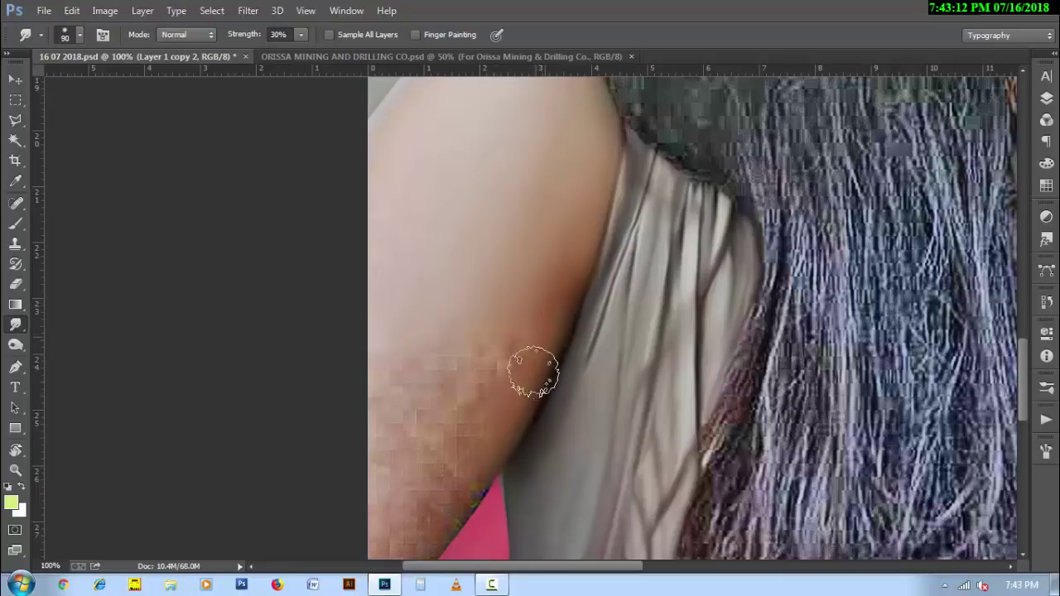
pyautogui.scroll(-2, 497, 398)
pyautogui.press(']')
pyautogui.press('[')
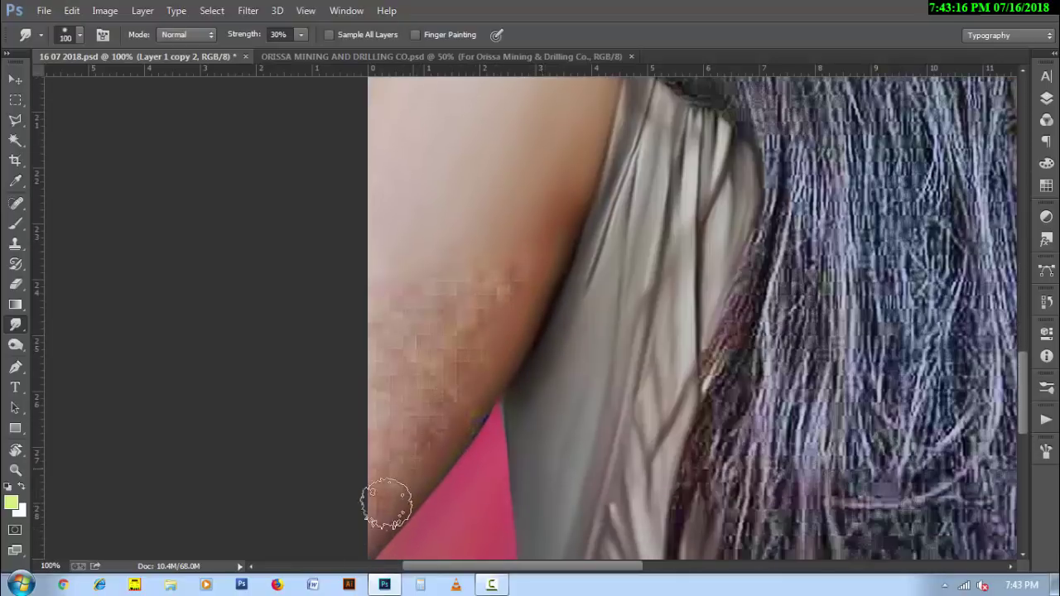
pyautogui.press('[')
pyautogui.press('[')
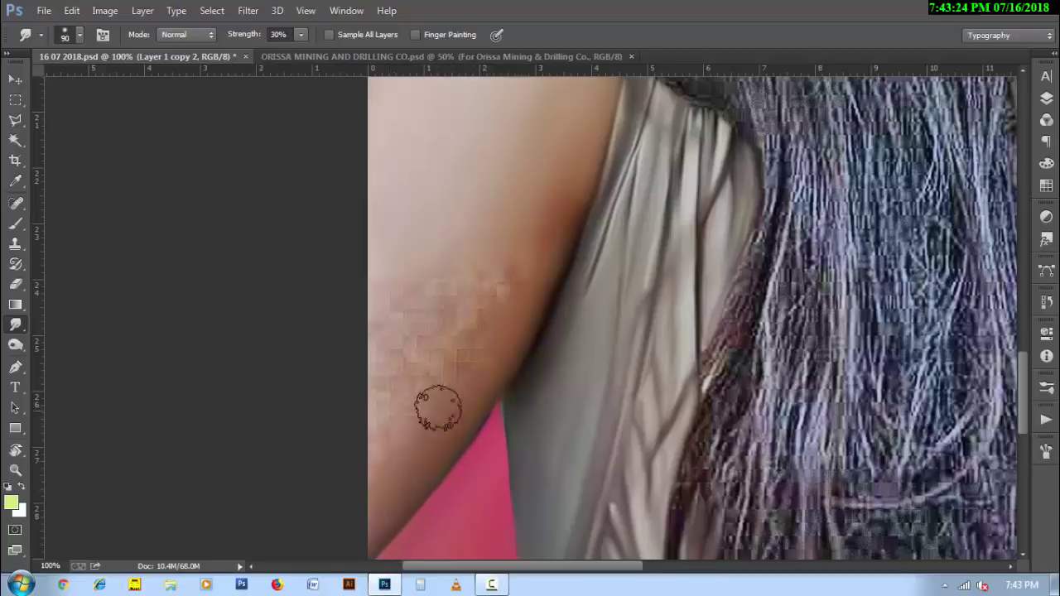
pyautogui.press(']')
pyautogui.press(']')
pyautogui.press(']')
pyautogui.press(']')
pyautogui.press(']')
pyautogui.press(']')
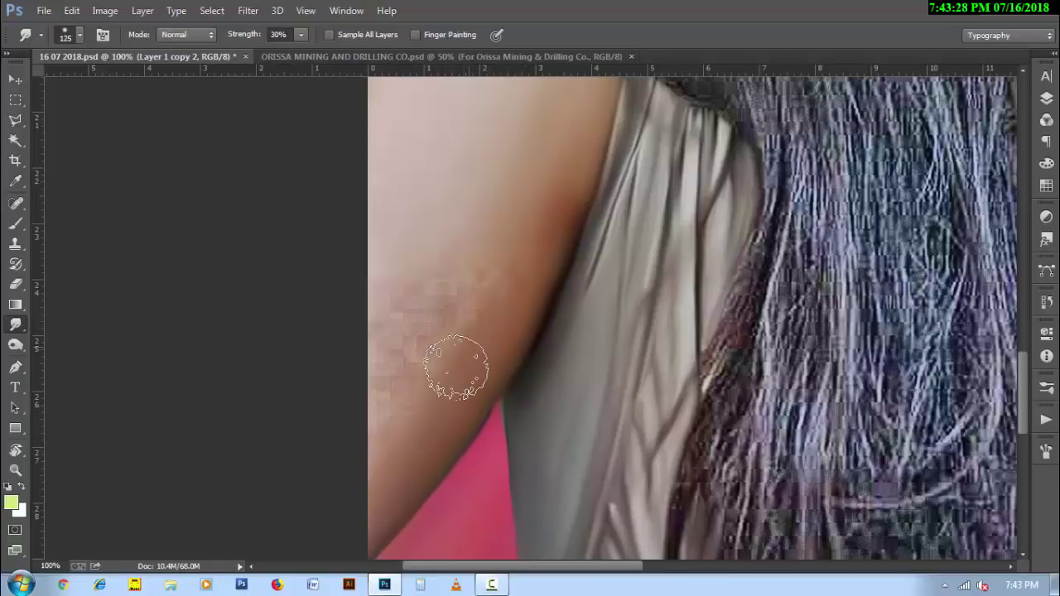
pyautogui.moveTo(508, 225)
pyautogui.mouseDown()
pyautogui.moveTo(408, 379)
pyautogui.moveTo(413, 406)
pyautogui.mouseUp()
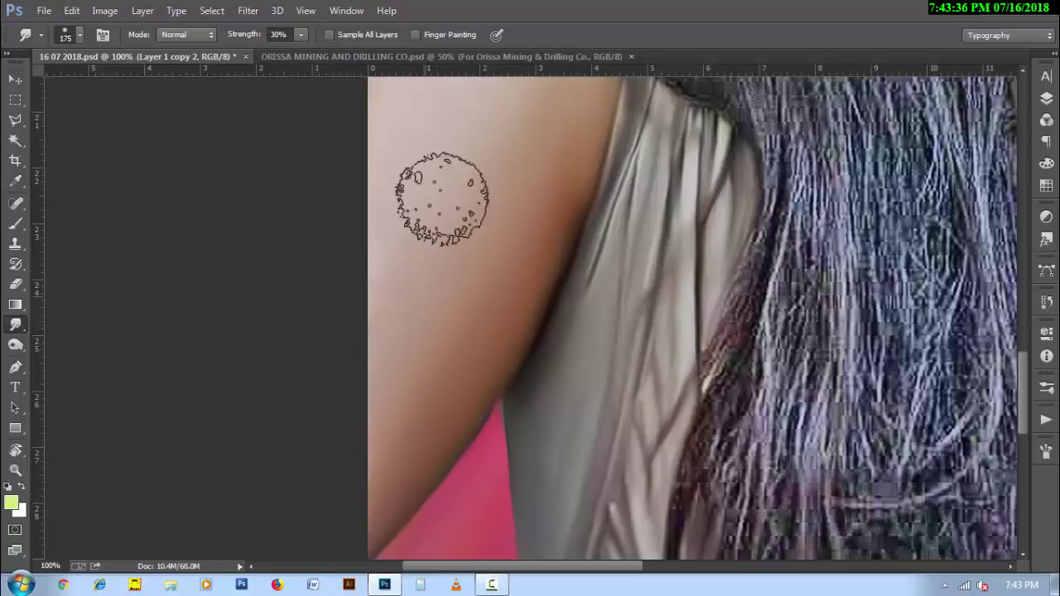
# - Smudge further up the arm, then reselect the Smudge tool after accidentally picking the Pen tool
pyautogui.moveTo(507, 335); pyautogui.dragTo(457, 428)
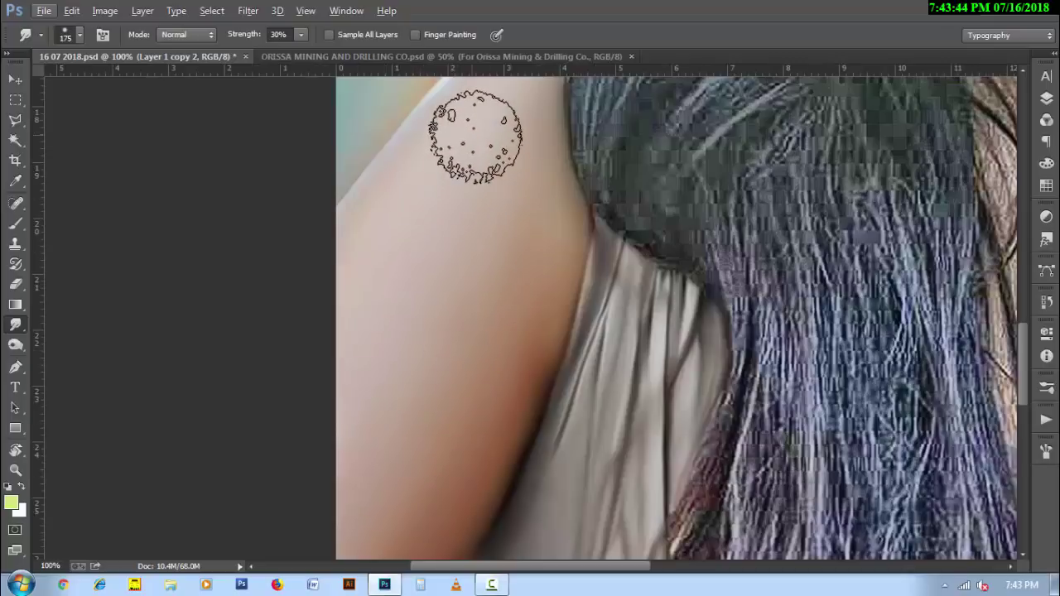
pyautogui.moveTo(485, 133); pyautogui.dragTo(451, 302)
pyautogui.press('[')
pyautogui.press('[')
pyautogui.press('[')
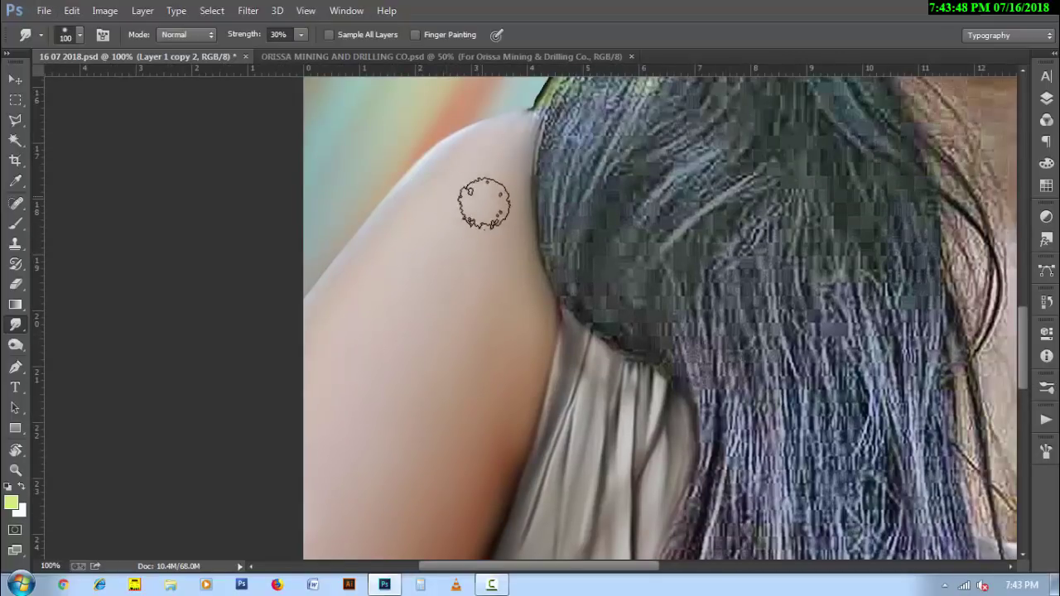
pyautogui.press('p')
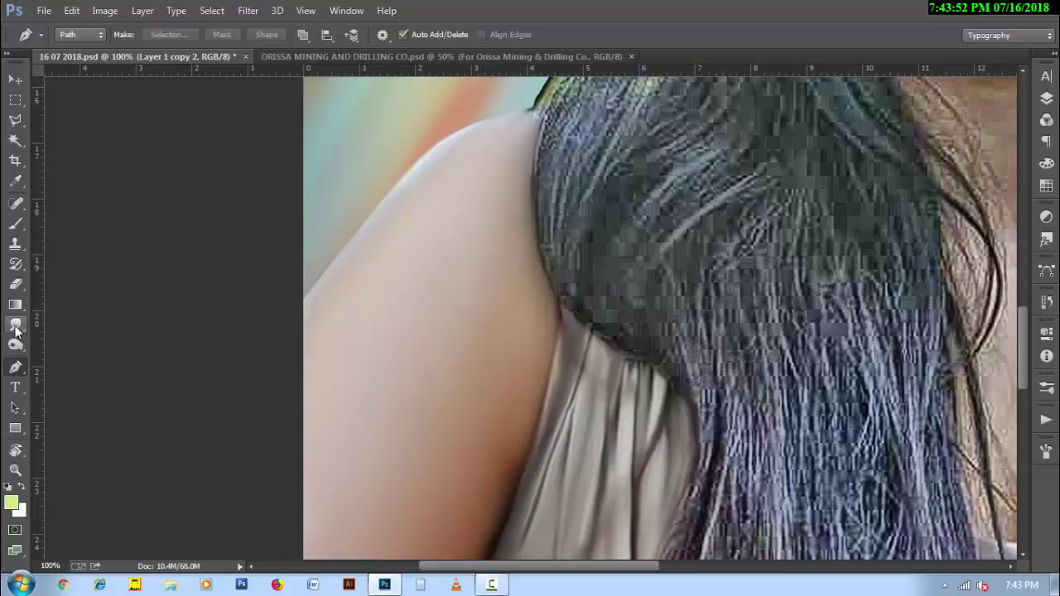
pyautogui.click(16, 326)
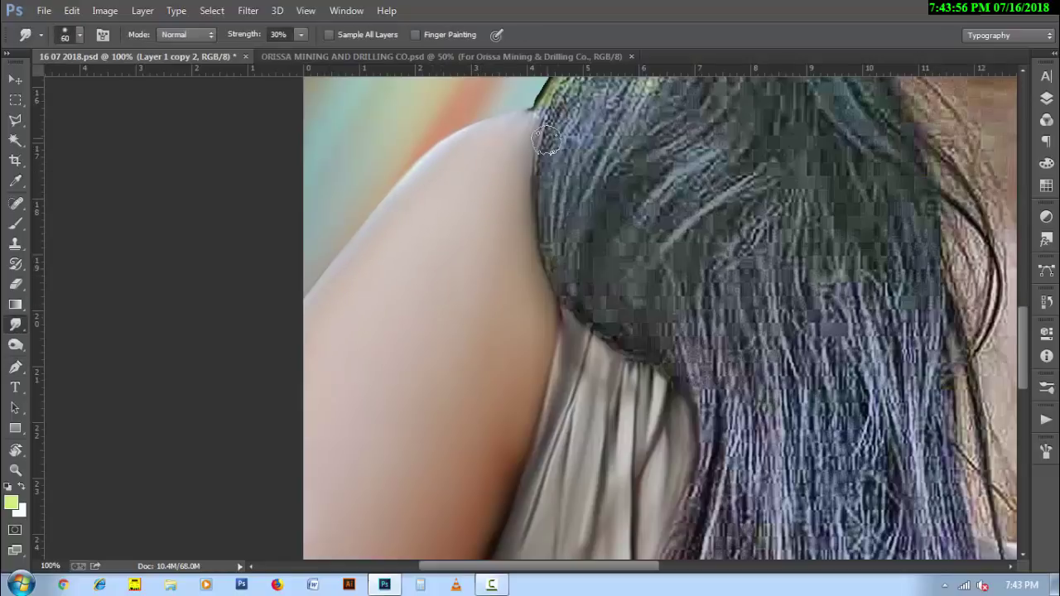
# - Smudge the neck skin along the hair strand and toward the right, ending at 100 px brush
pyautogui.moveTo(899, 231)
pyautogui.mouseDown()
pyautogui.moveTo(807, 237)
pyautogui.moveTo(634, 284)
pyautogui.moveTo(651, 239)
pyautogui.moveTo(653, 272)
pyautogui.mouseUp()
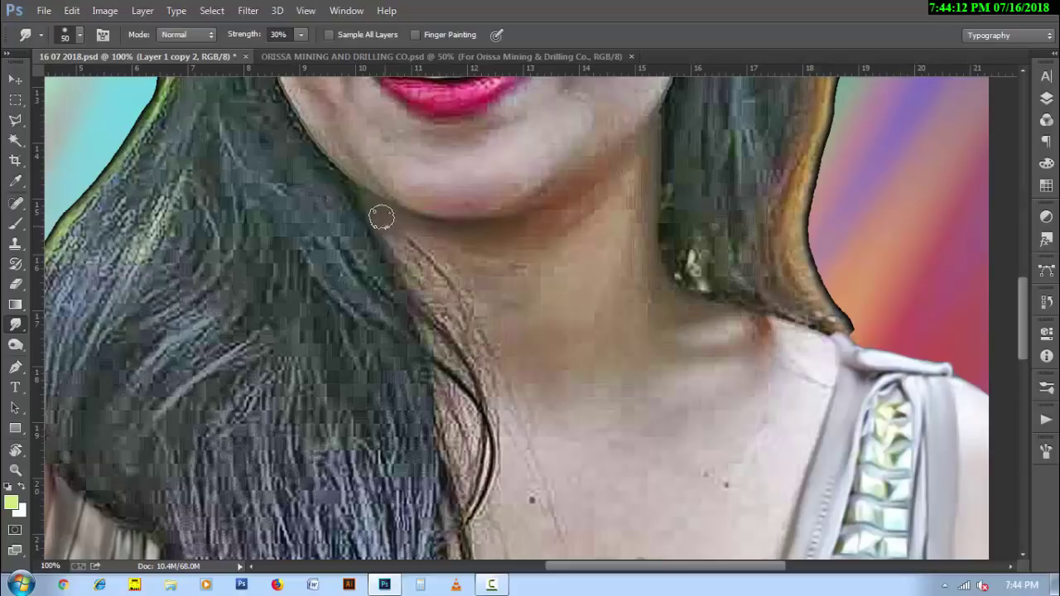
pyautogui.moveTo(457, 332); pyautogui.dragTo(466, 303)
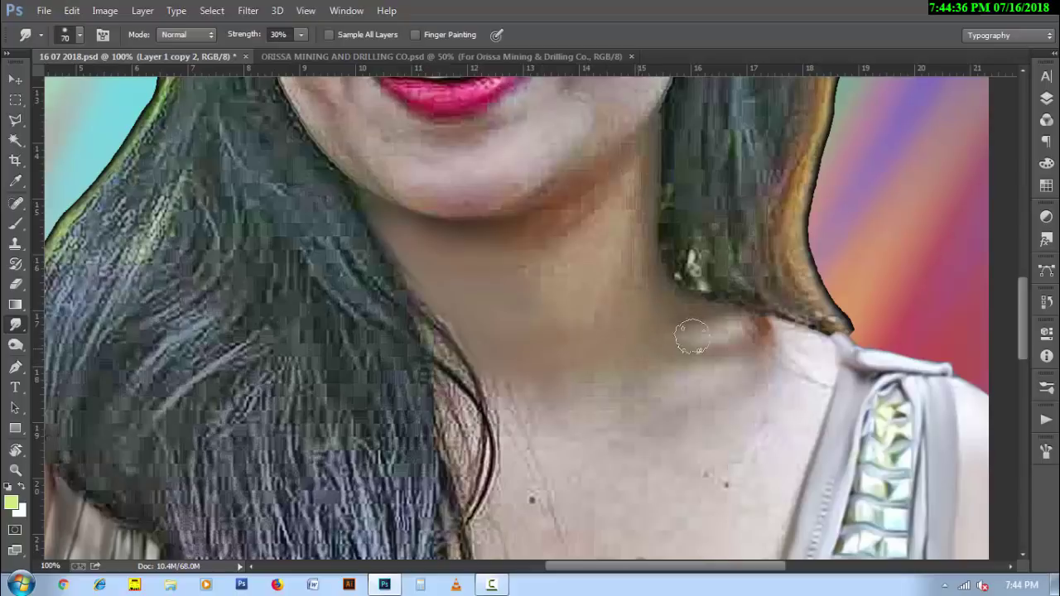
pyautogui.moveTo(692, 337); pyautogui.dragTo(755, 340)
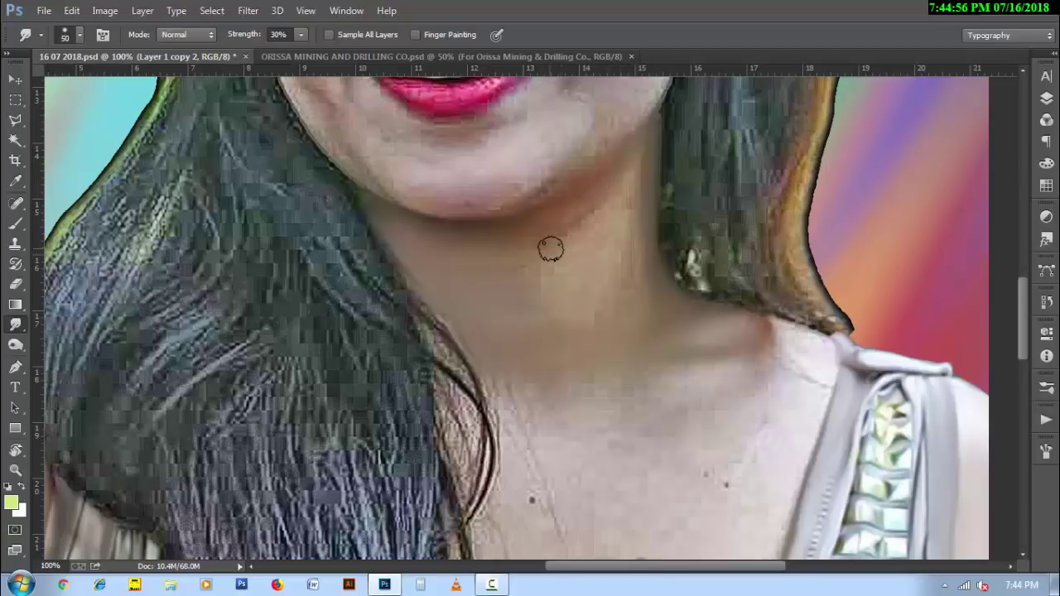
pyautogui.scroll(-2, 564, 321)
pyautogui.press(']')
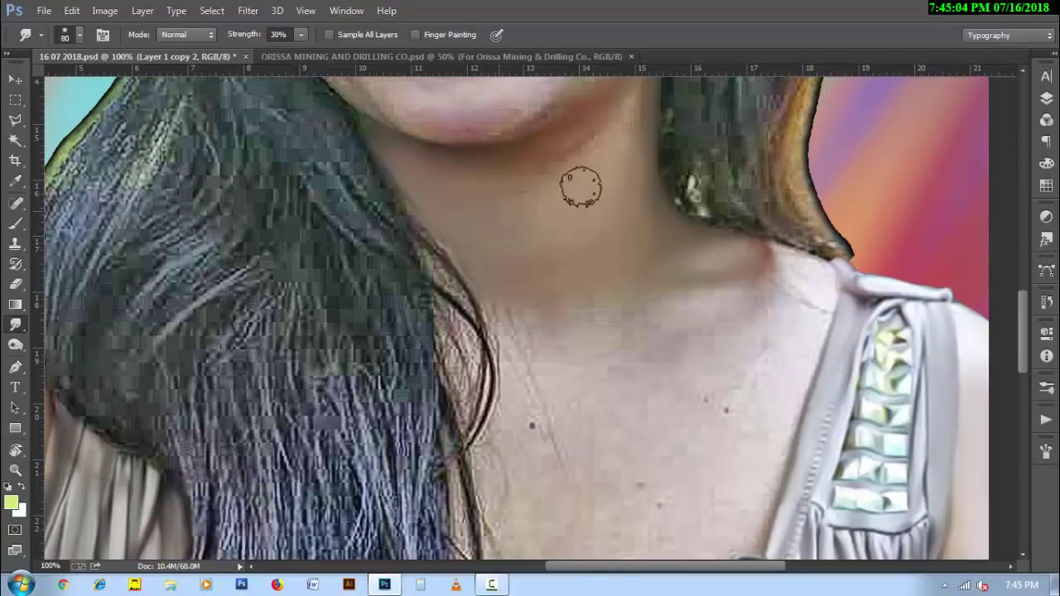
pyautogui.press('[')
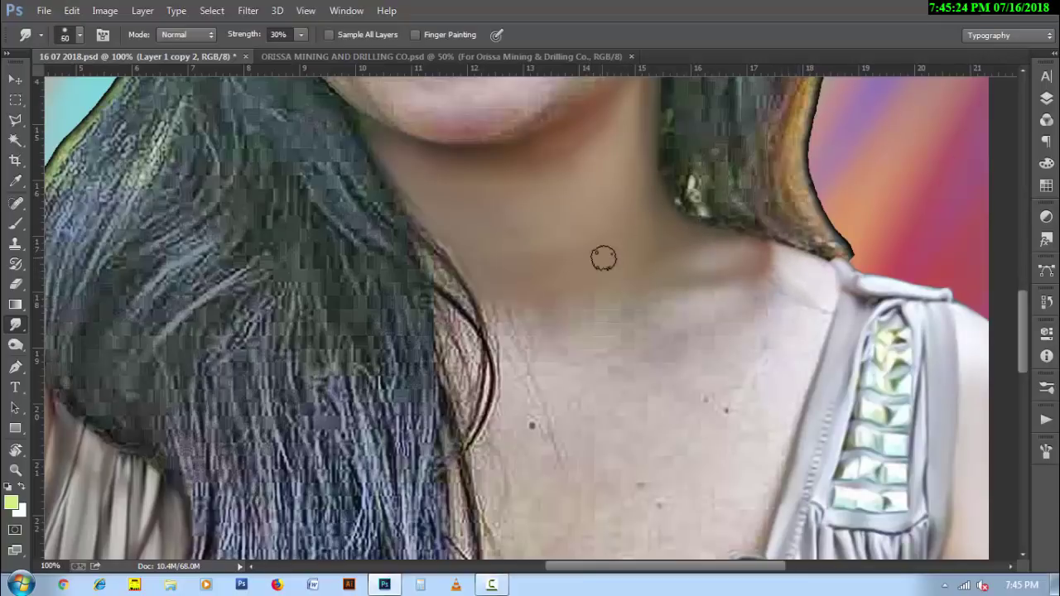
pyautogui.press(']')
pyautogui.press(']')
pyautogui.press(']')
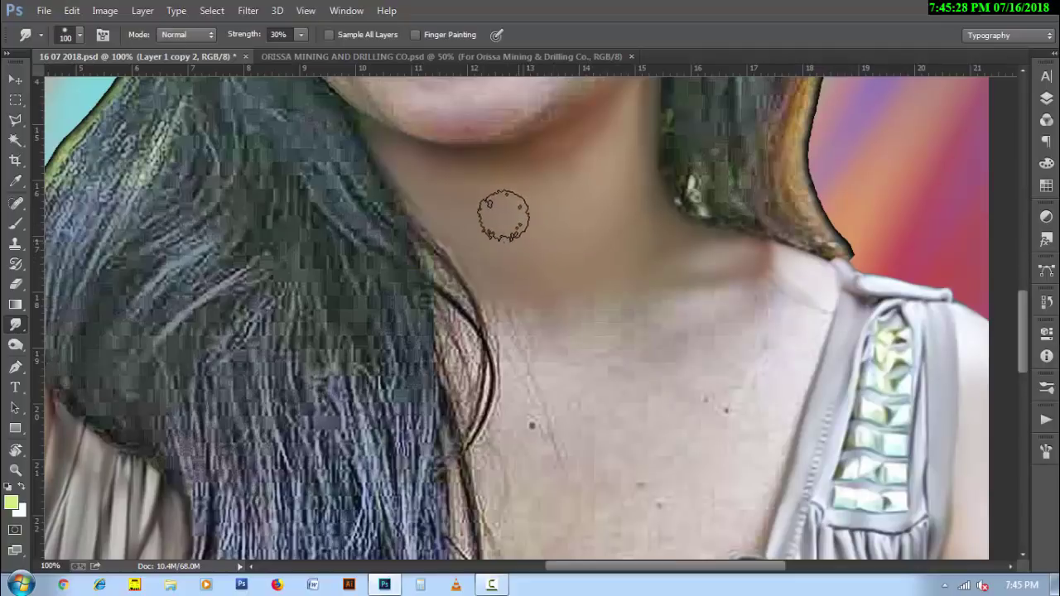
# - Smudge away the dark spots on the collarbone and upper chest with a 40–60 px brush
pyautogui.scroll(-2, 534, 321)
pyautogui.press('[')
pyautogui.press('[')
pyautogui.press('[')
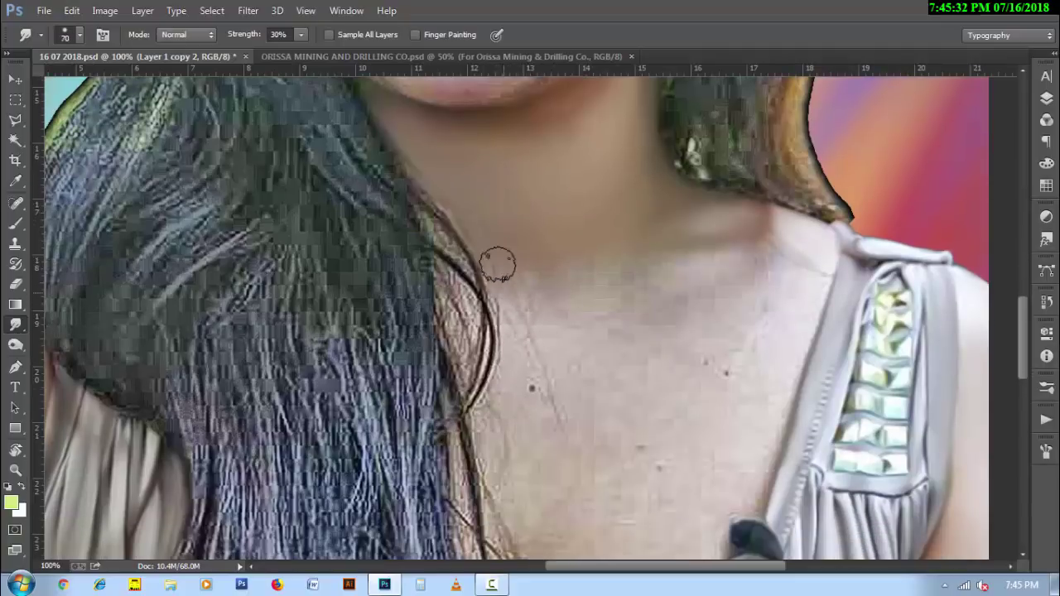
pyautogui.press(']')
pyautogui.press(']')
pyautogui.press(']')
pyautogui.press(']')
pyautogui.press(']')
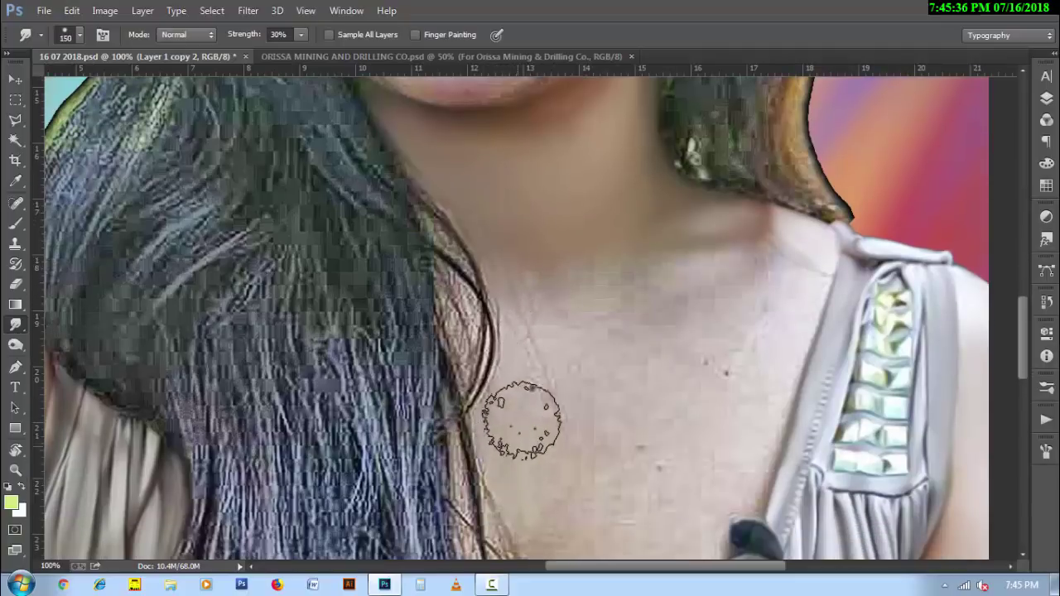
pyautogui.press('[')
pyautogui.press('[')
pyautogui.press('[')
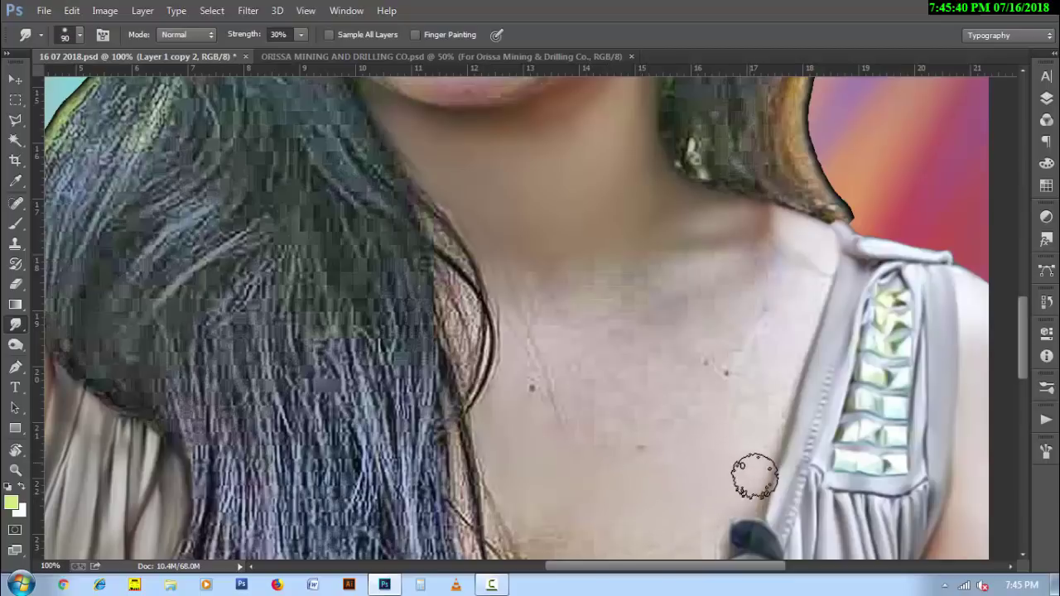
pyautogui.press('[')
pyautogui.press('[')
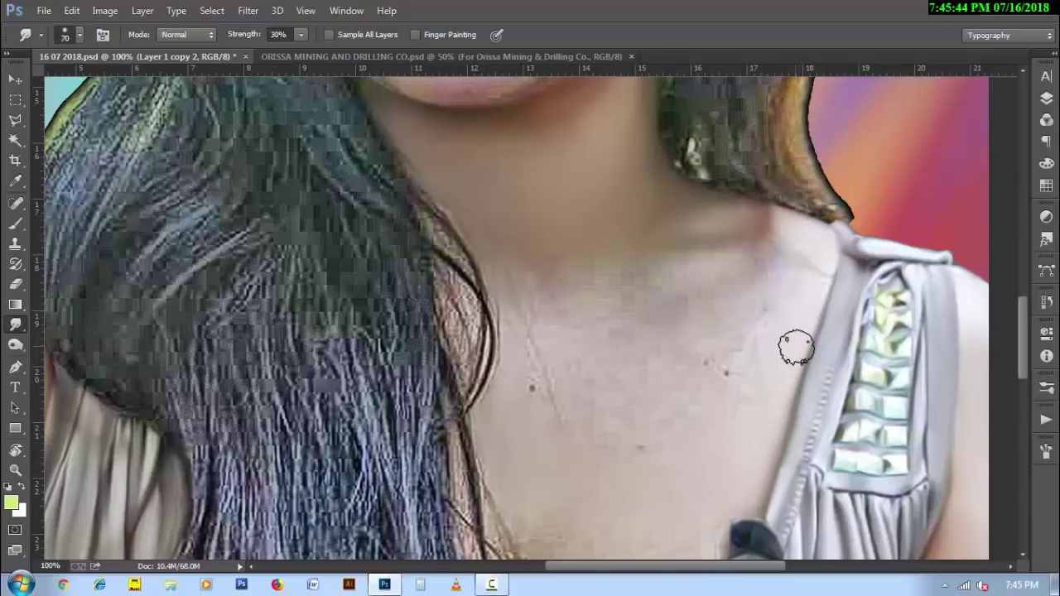
pyautogui.press('[')
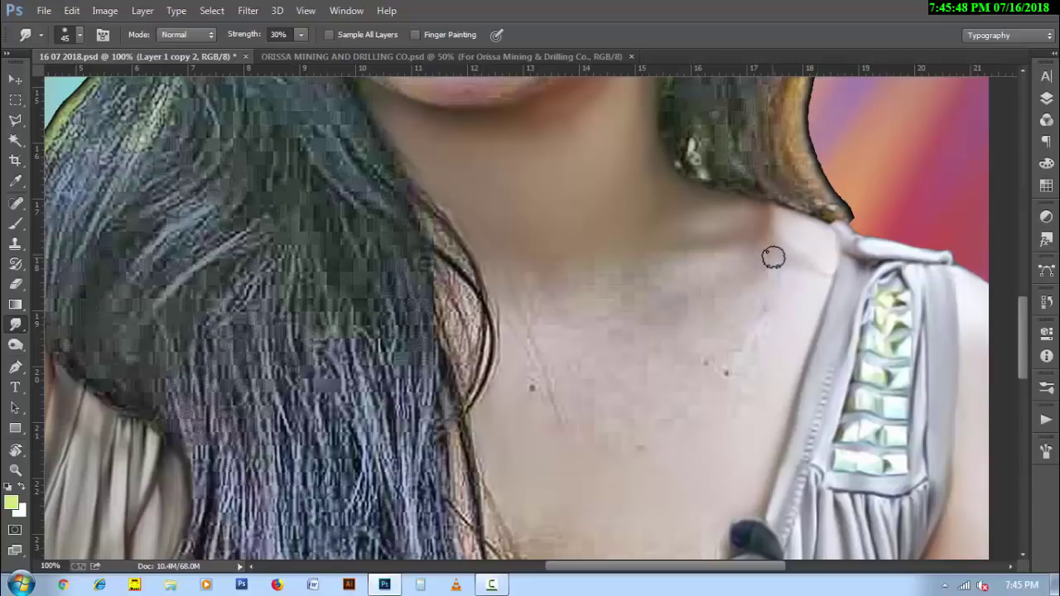
pyautogui.press(']')
pyautogui.press(']')
pyautogui.press(']')
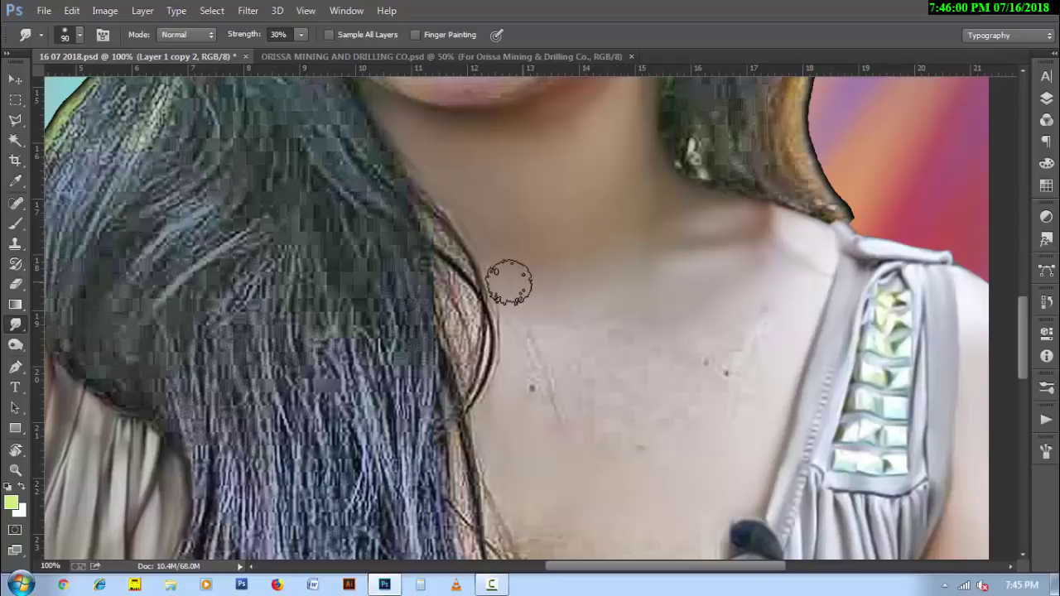
pyautogui.click(491, 585)
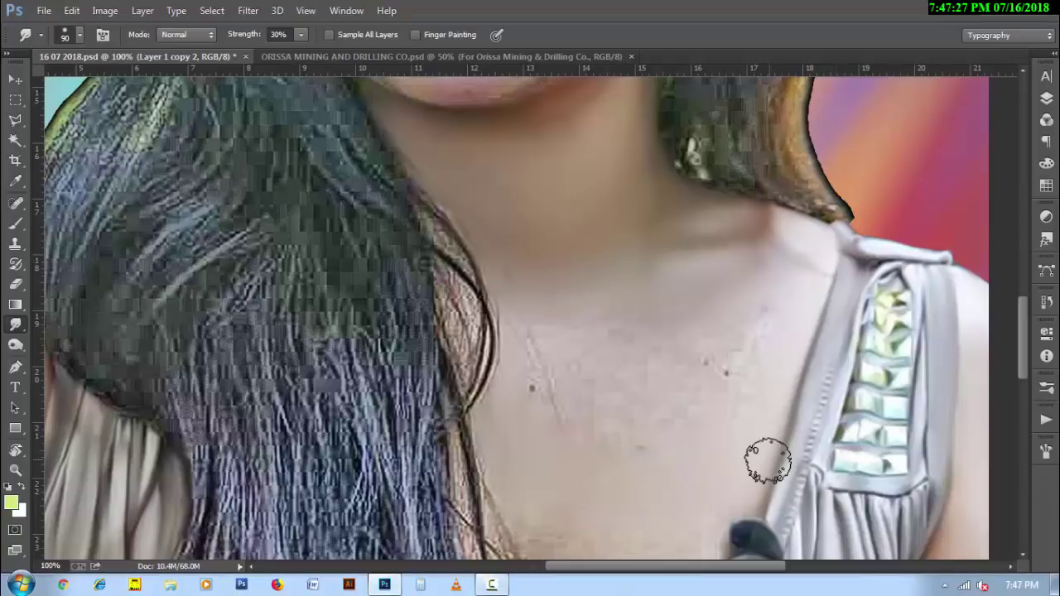
pyautogui.moveTo(761, 315)
pyautogui.mouseDown()
pyautogui.moveTo(709, 343)
pyautogui.moveTo(688, 378)
pyautogui.moveTo(695, 438)
pyautogui.moveTo(666, 402)
pyautogui.moveTo(610, 428)
pyautogui.moveTo(650, 326)
pyautogui.moveTo(584, 330)
pyautogui.moveTo(518, 317)
pyautogui.moveTo(558, 421)
pyautogui.moveTo(518, 373)
pyautogui.moveTo(572, 414)
pyautogui.moveTo(502, 267)
pyautogui.moveTo(585, 338)
pyautogui.moveTo(686, 341)
pyautogui.mouseUp()
pyautogui.press('[')
pyautogui.press('[')
pyautogui.press('[')
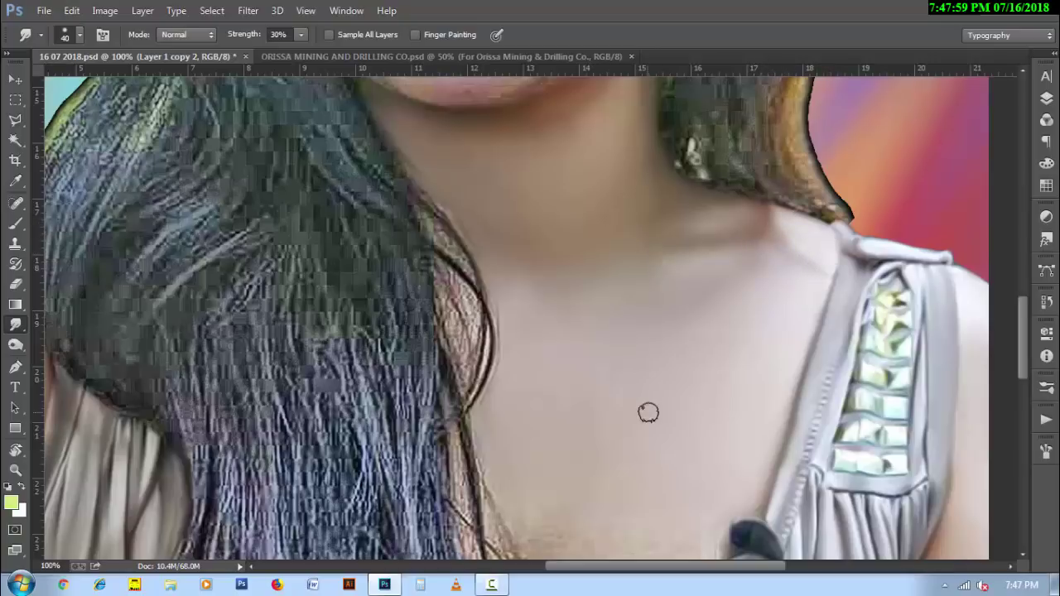
pyautogui.moveTo(648, 413); pyautogui.dragTo(615, 301)
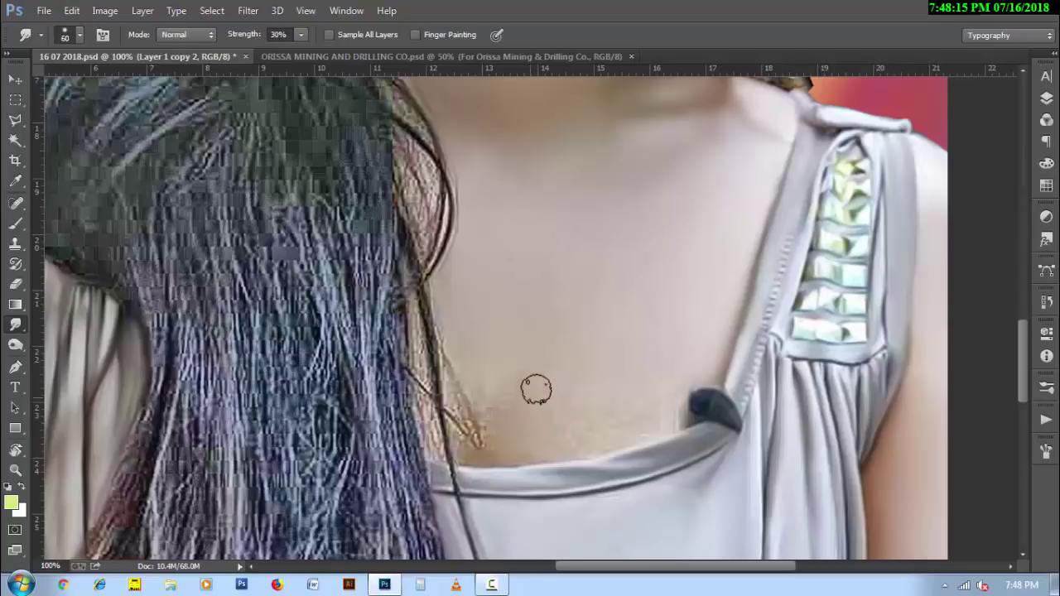
# - Blend stray hair strands into the lower chest skin, enlarge the brush to 125 px, and zoom out
pyautogui.press(']')
pyautogui.press(']')
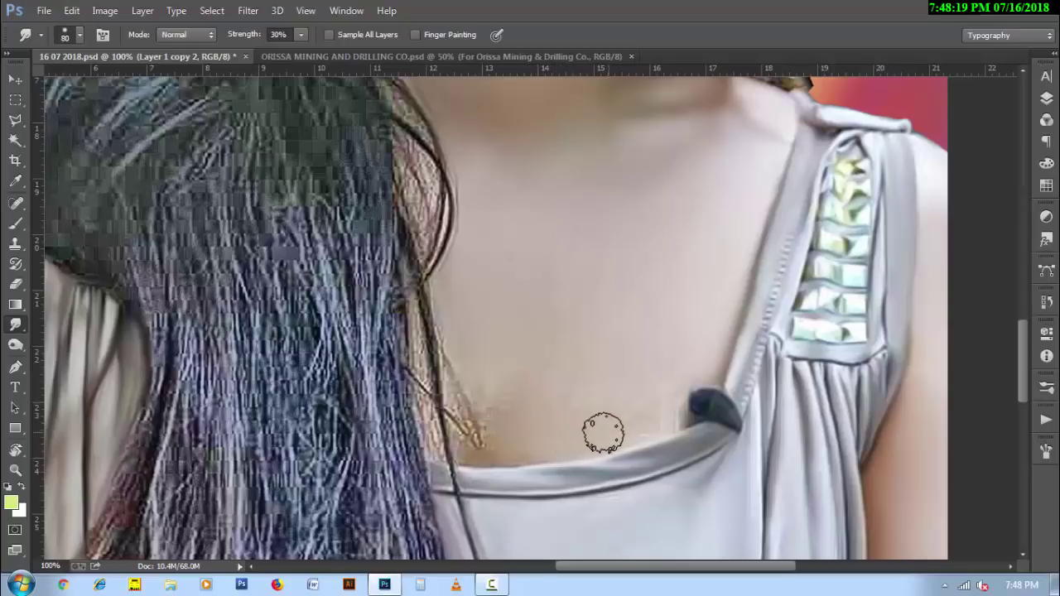
pyautogui.press('[')
pyautogui.press('[')
pyautogui.press('[')
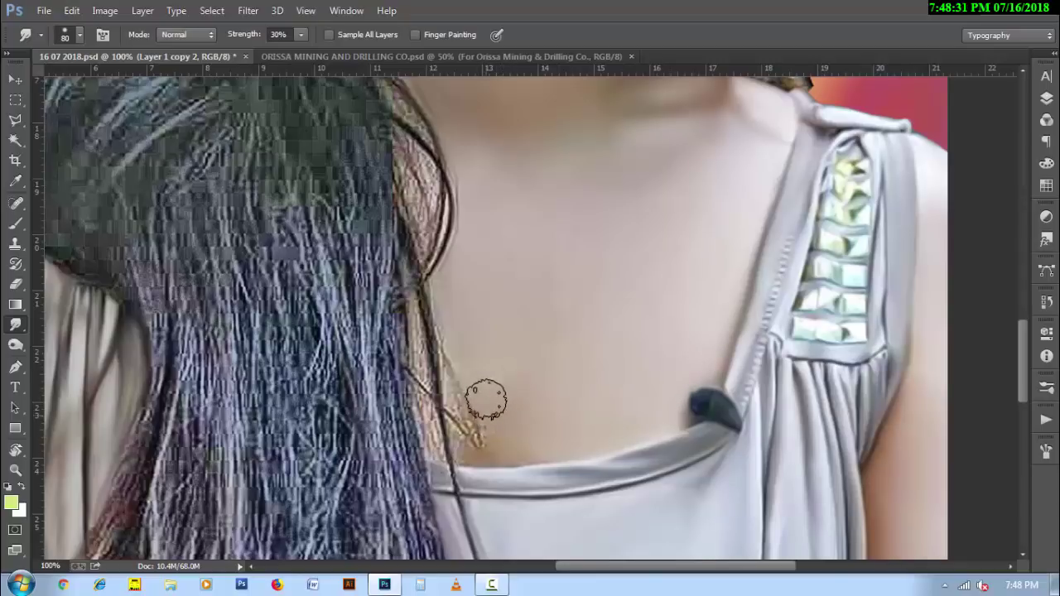
pyautogui.press(']')
pyautogui.moveTo(489, 416)
pyautogui.mouseDown()
pyautogui.moveTo(471, 438)
pyautogui.moveTo(464, 397)
pyautogui.moveTo(465, 436)
pyautogui.moveTo(450, 320)
pyautogui.moveTo(493, 440)
pyautogui.mouseUp()
pyautogui.press('[')
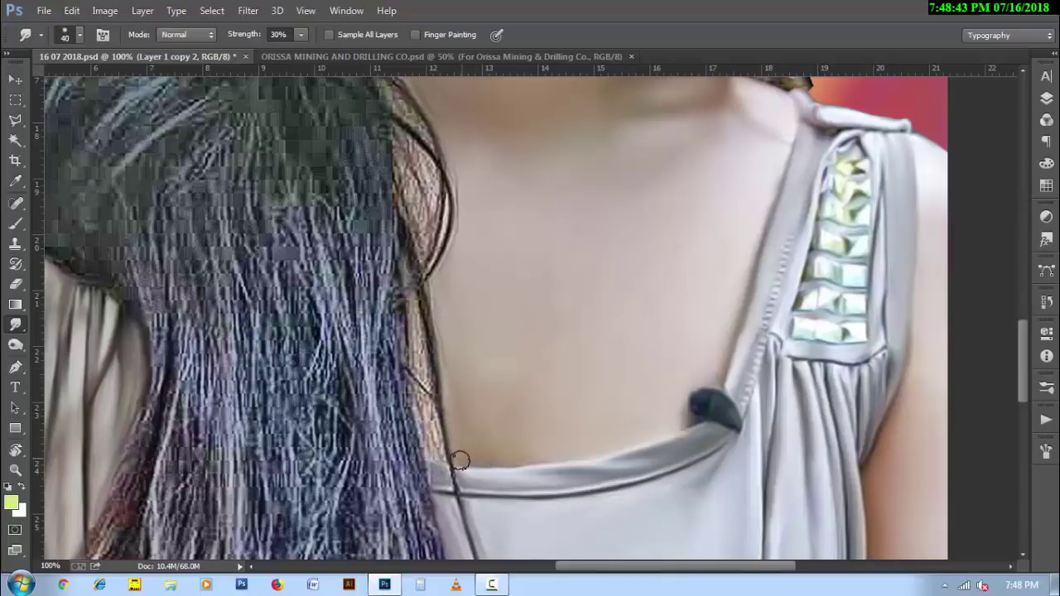
pyautogui.press(']')
pyautogui.press(']')
pyautogui.press(']')
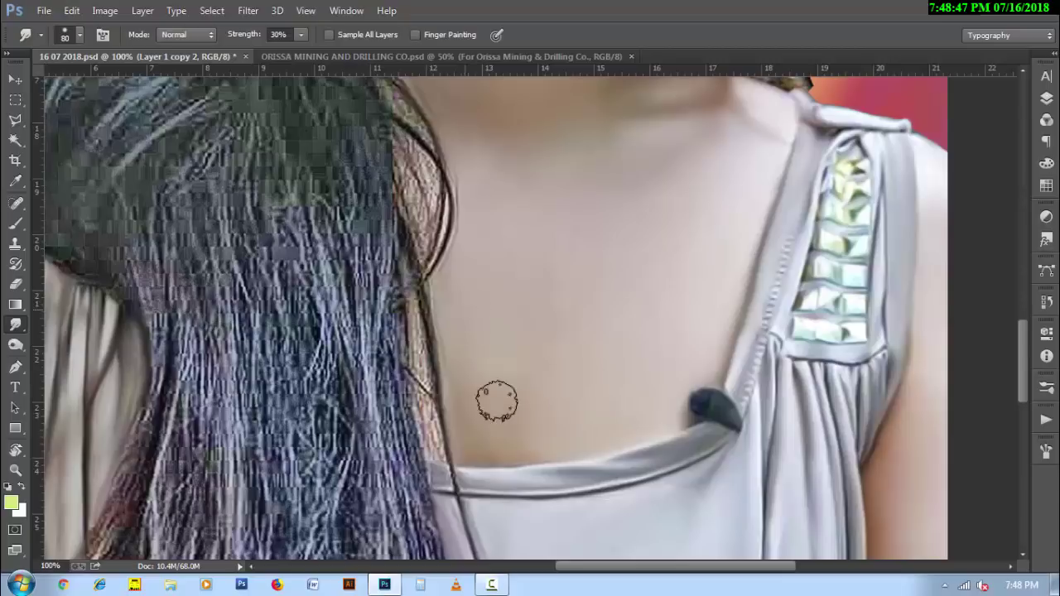
pyautogui.press(']')
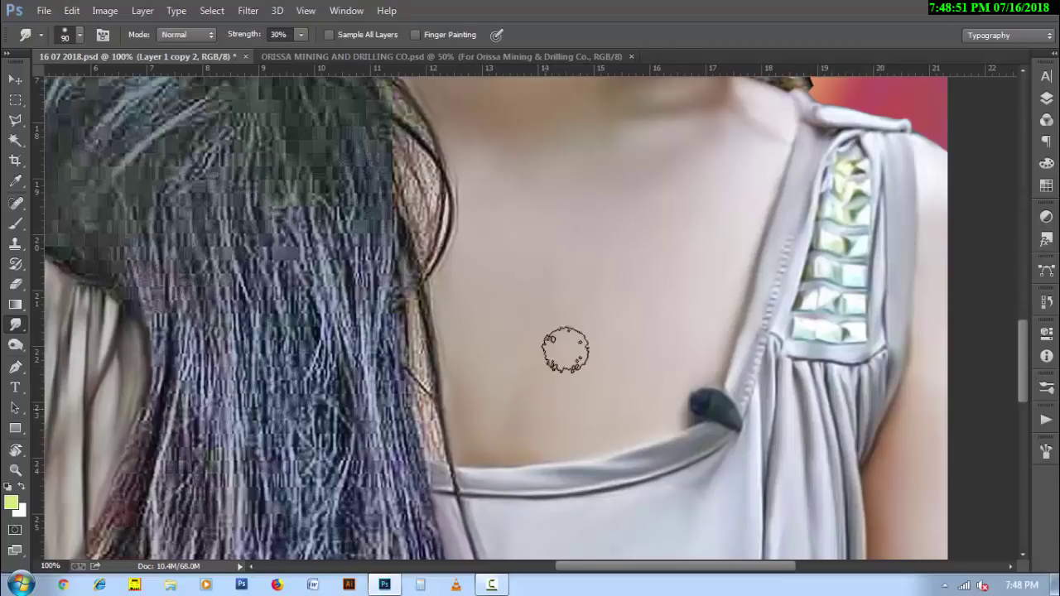
pyautogui.press(']')
pyautogui.press(']')
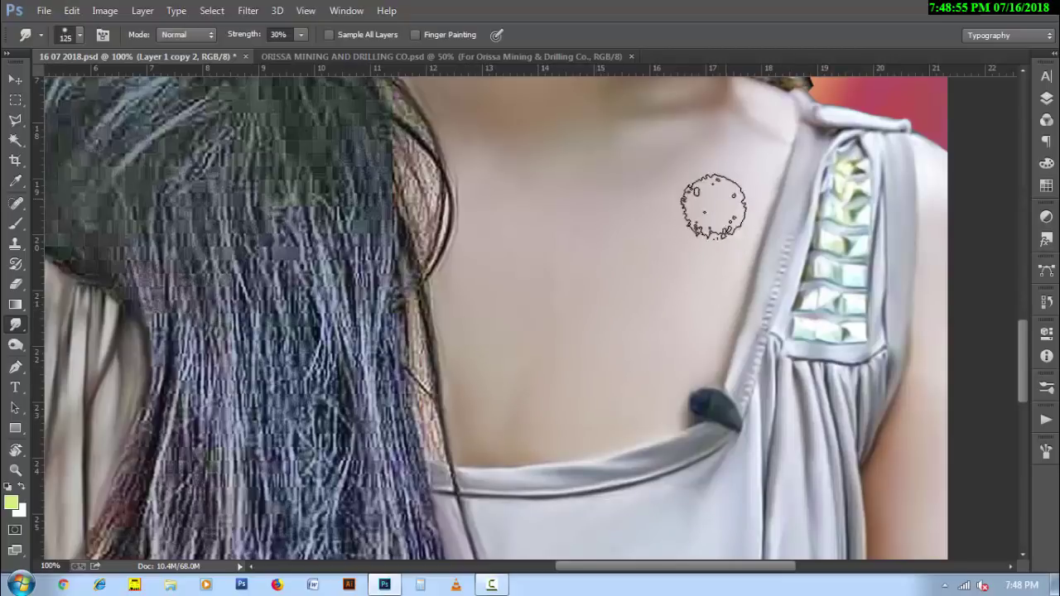
pyautogui.keyDown('alt'); pyautogui.click(545, 350); pyautogui.keyUp('alt')
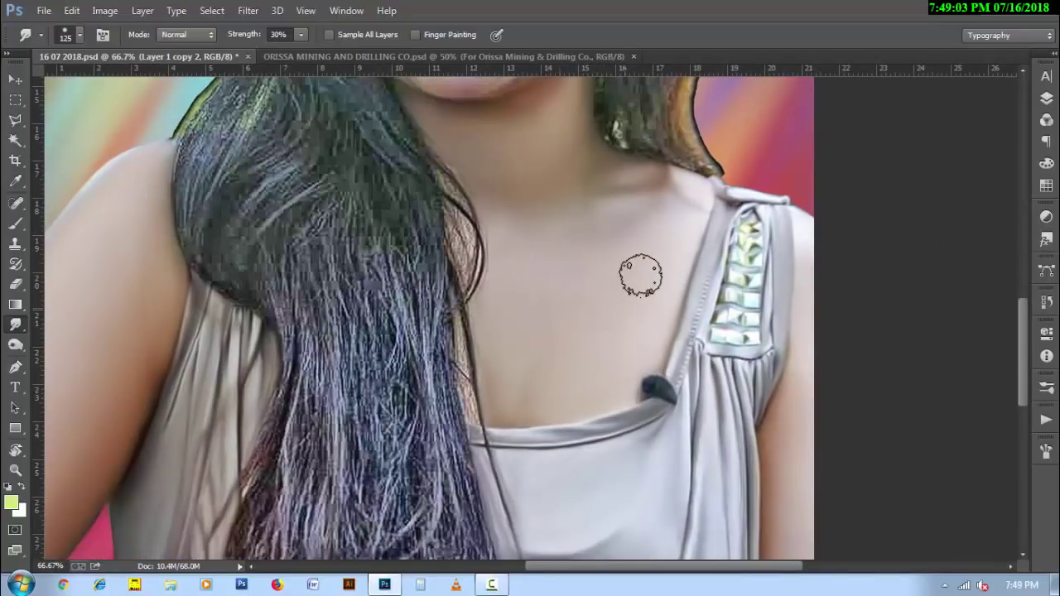
# - Zoom in on the mouth and chin and shrink the smudge brush for detail near the lips
pyautogui.scroll(5, 579, 307)
pyautogui.keyDown('ctrl'); pyautogui.click(464, 265); pyautogui.keyUp('ctrl')
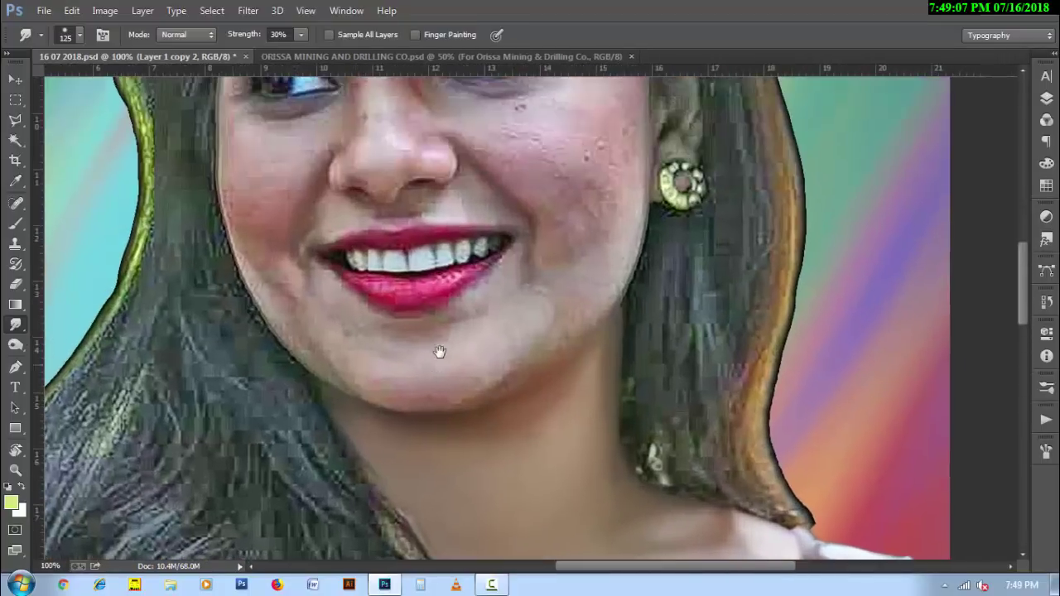
pyautogui.keyDown('ctrl'); pyautogui.click(451, 339); pyautogui.keyUp('ctrl')
pyautogui.press('[')
pyautogui.press('[')
pyautogui.press('[')
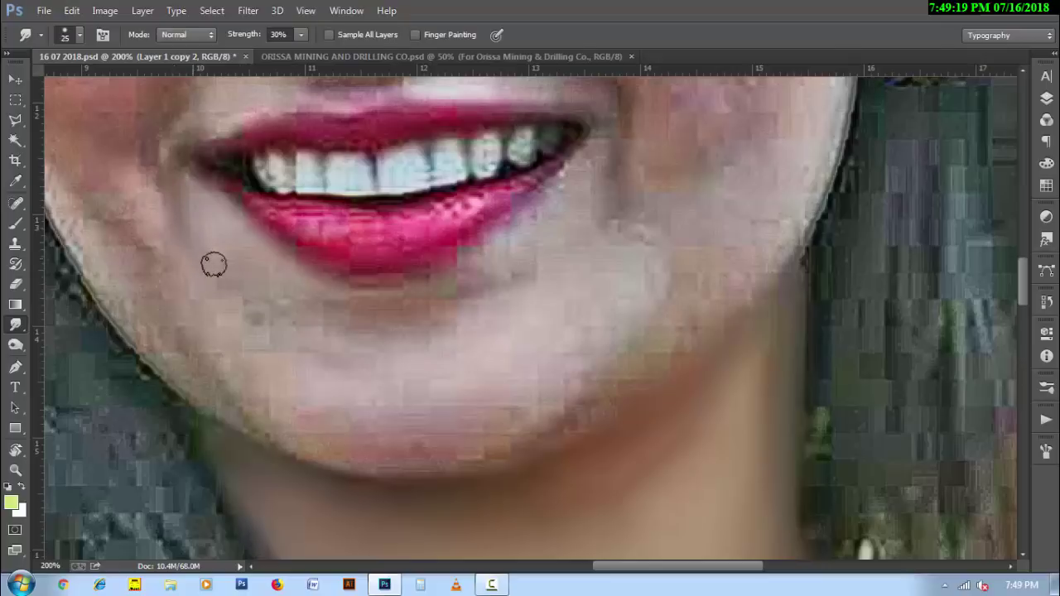
pyautogui.press(']')
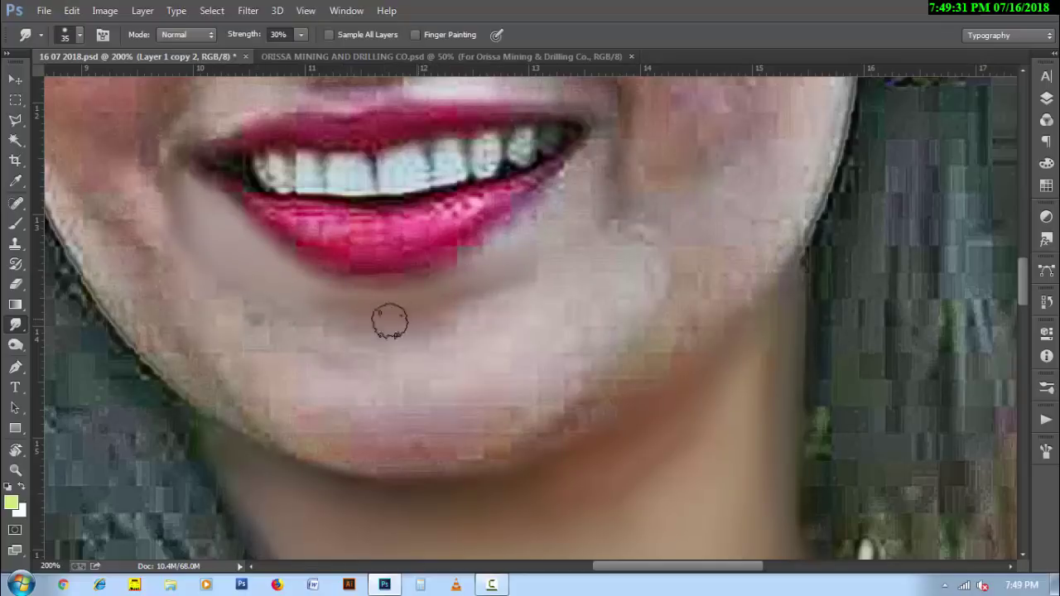
pyautogui.press('[')
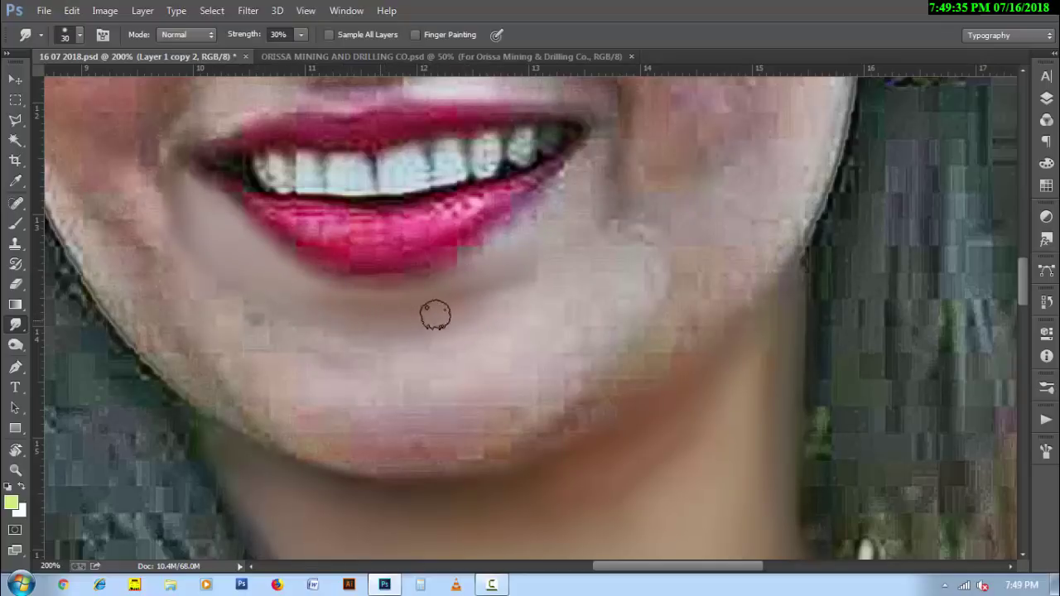
pyautogui.scroll(1, 640, 240)
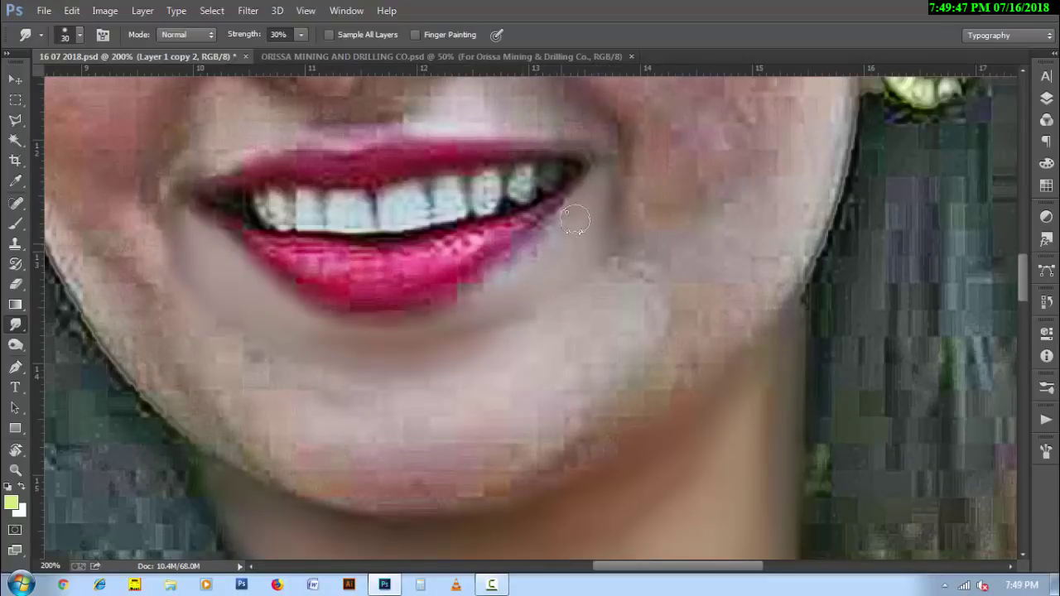
# - Smudge the chin skin under the lower lip with a 20–35 px brush, settling at 30 px
pyautogui.press('[')
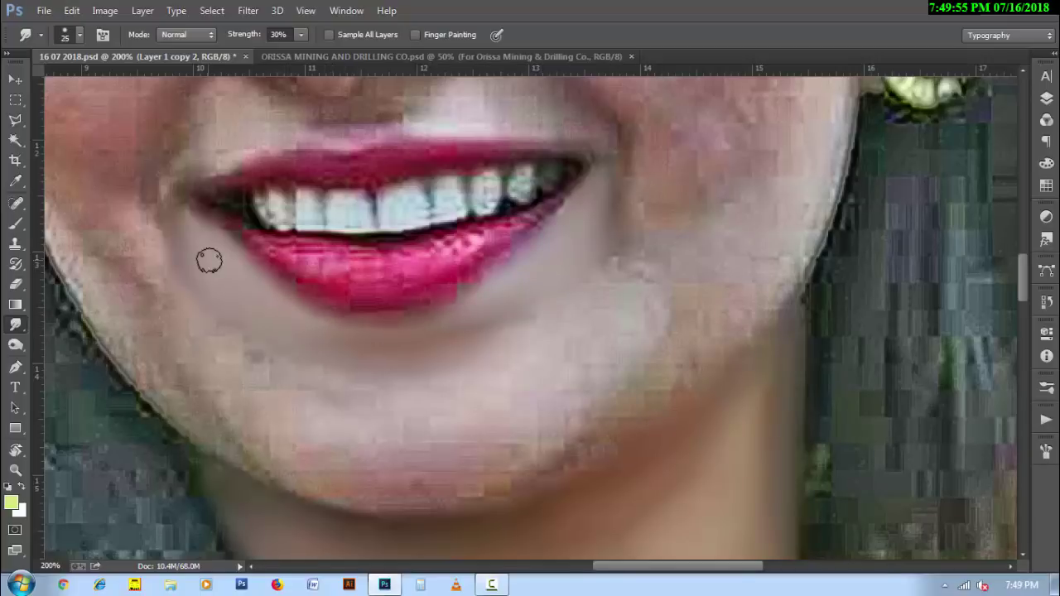
pyautogui.scroll(-1, 659, 265)
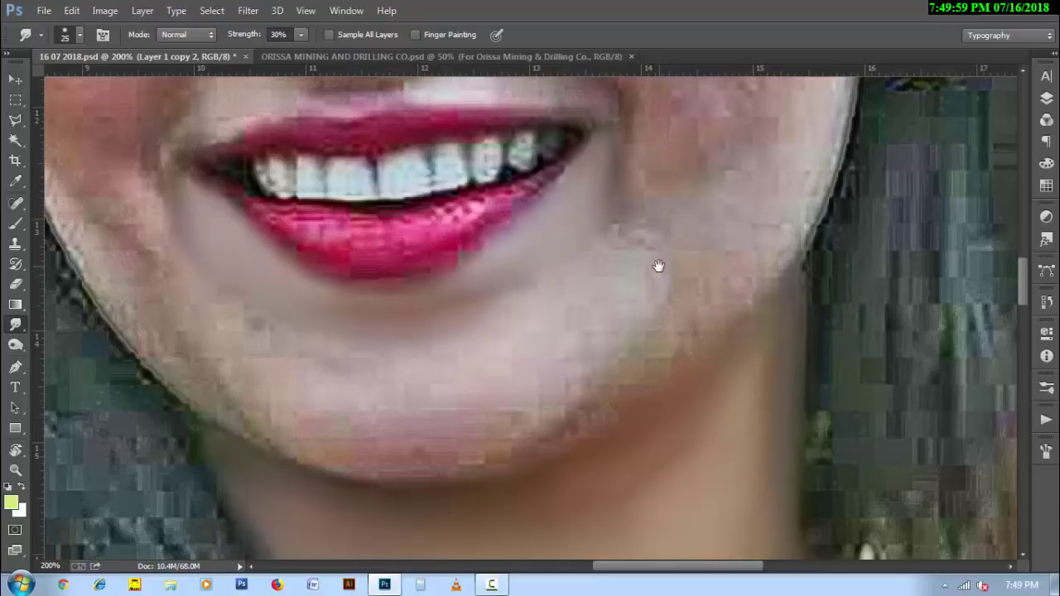
pyautogui.press(']')
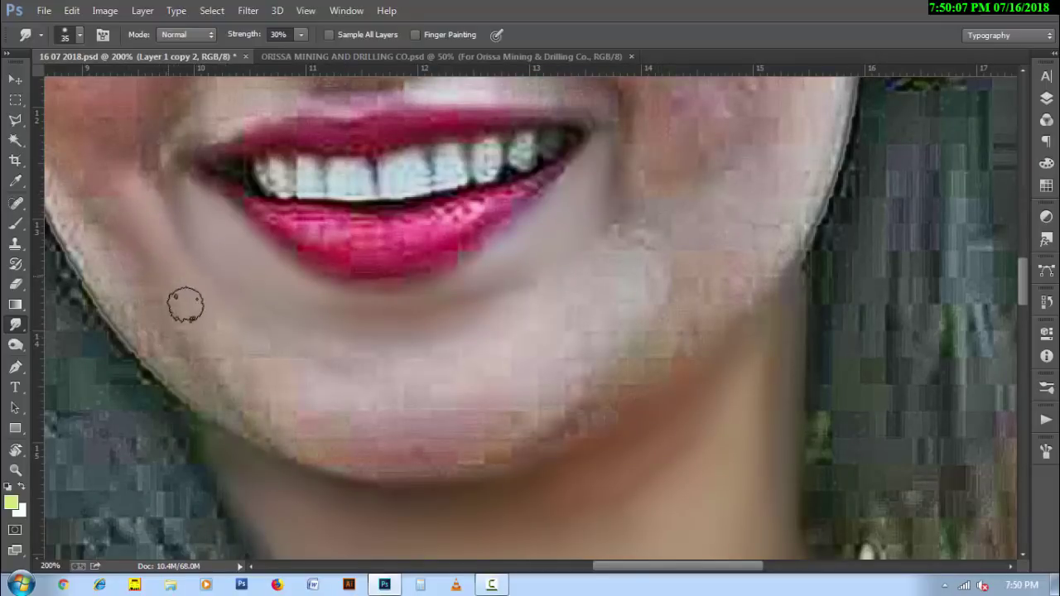
pyautogui.press('[')
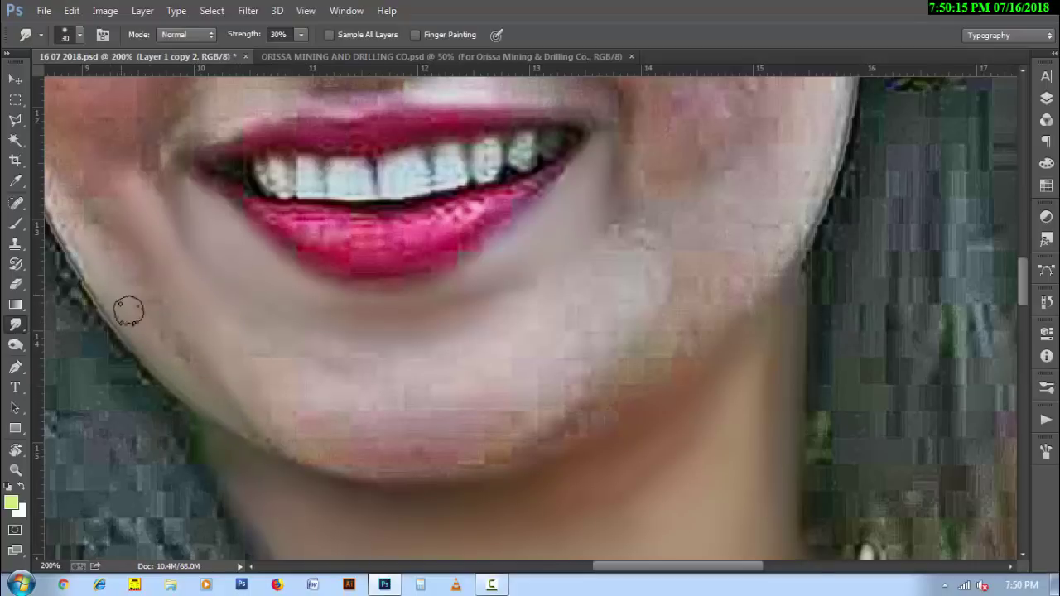
pyautogui.press(']')
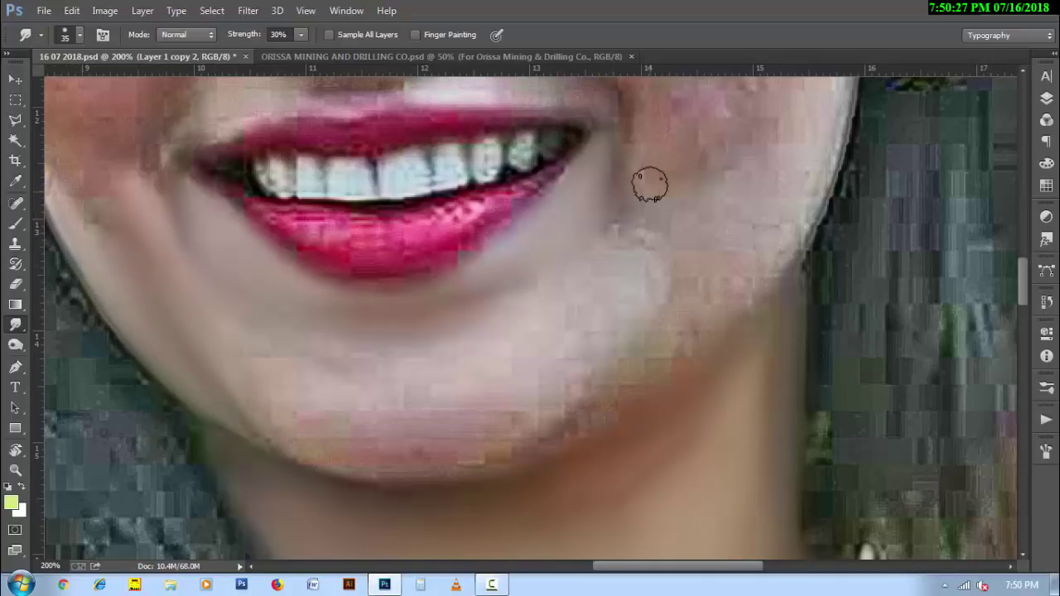
pyautogui.press('[')
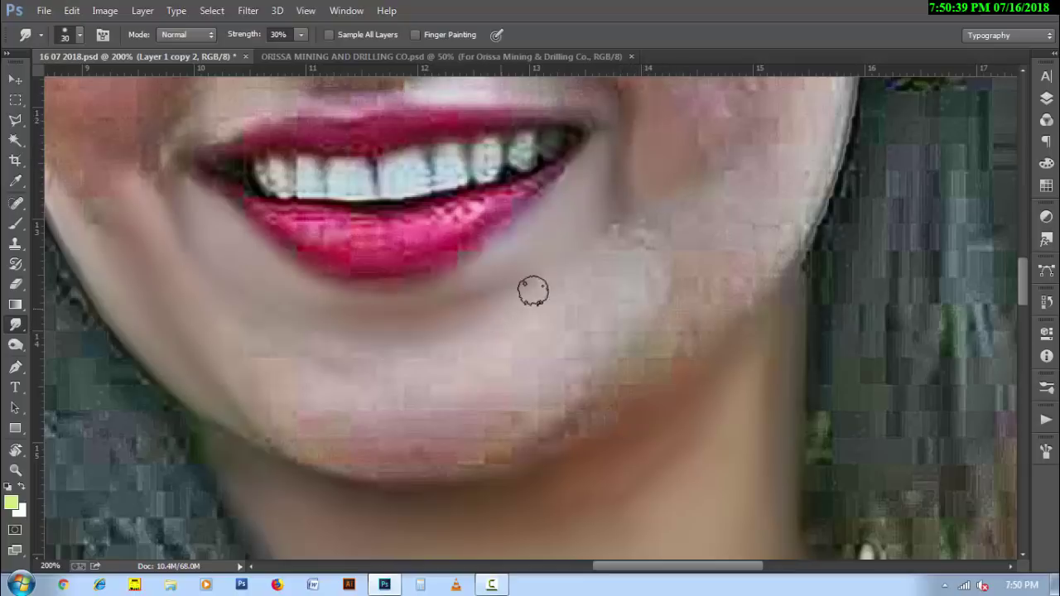
pyautogui.press('[')
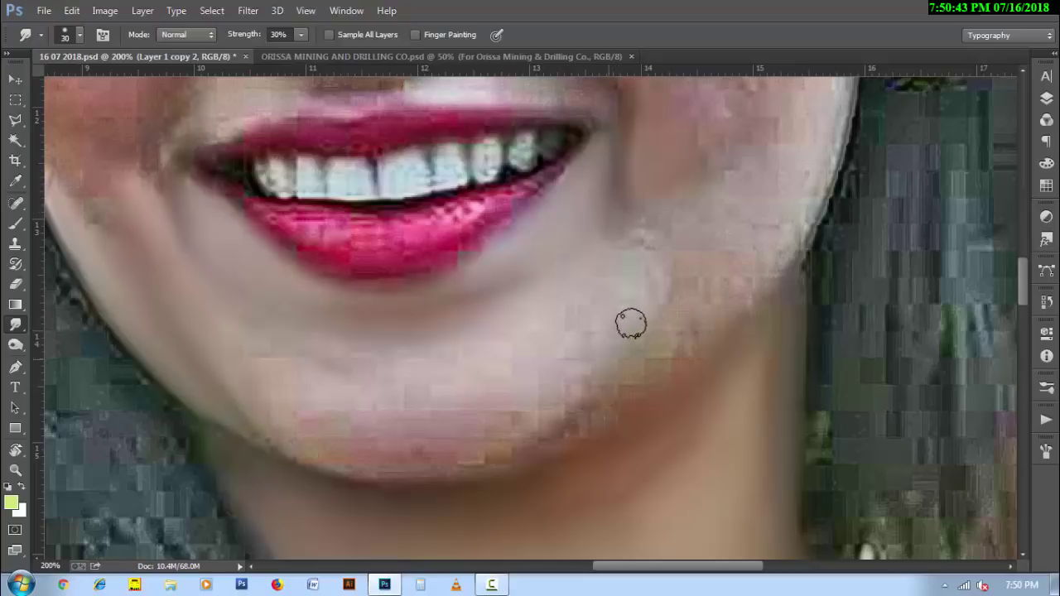
pyautogui.press(']')
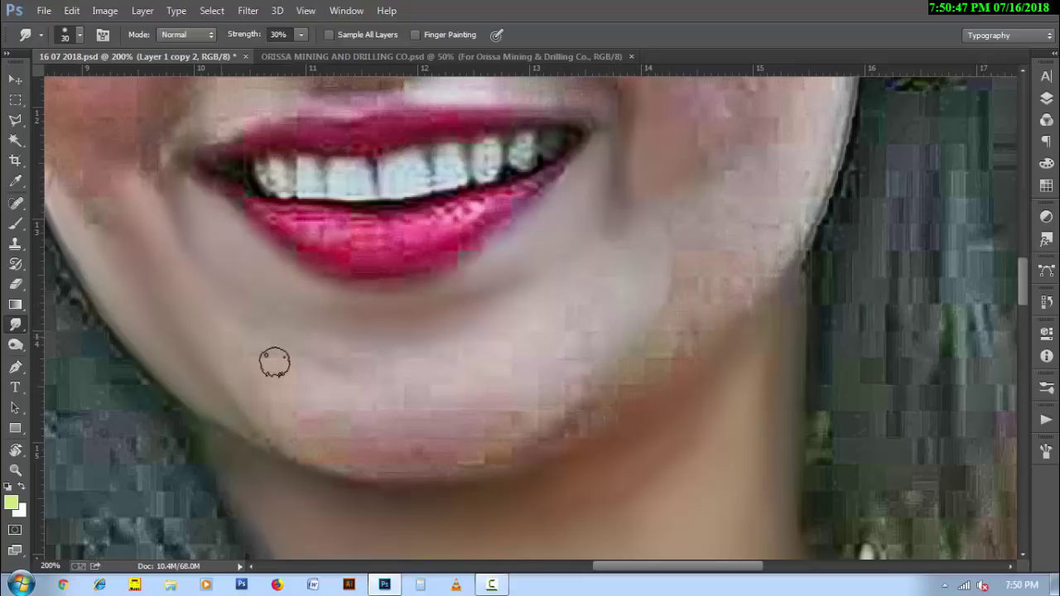
pyautogui.press(']')
pyautogui.press('[')
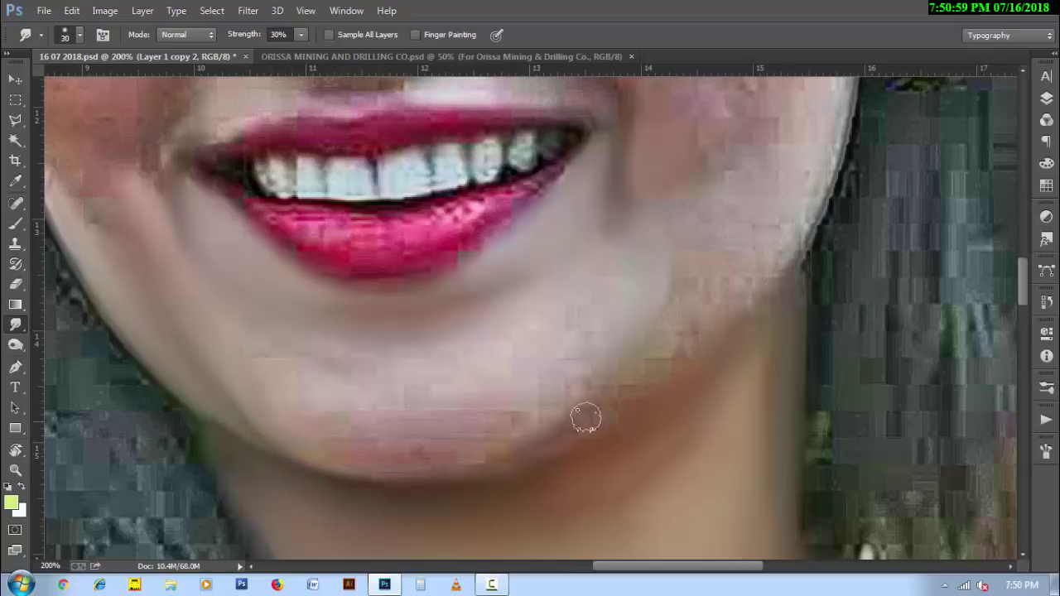
pyautogui.press(']')
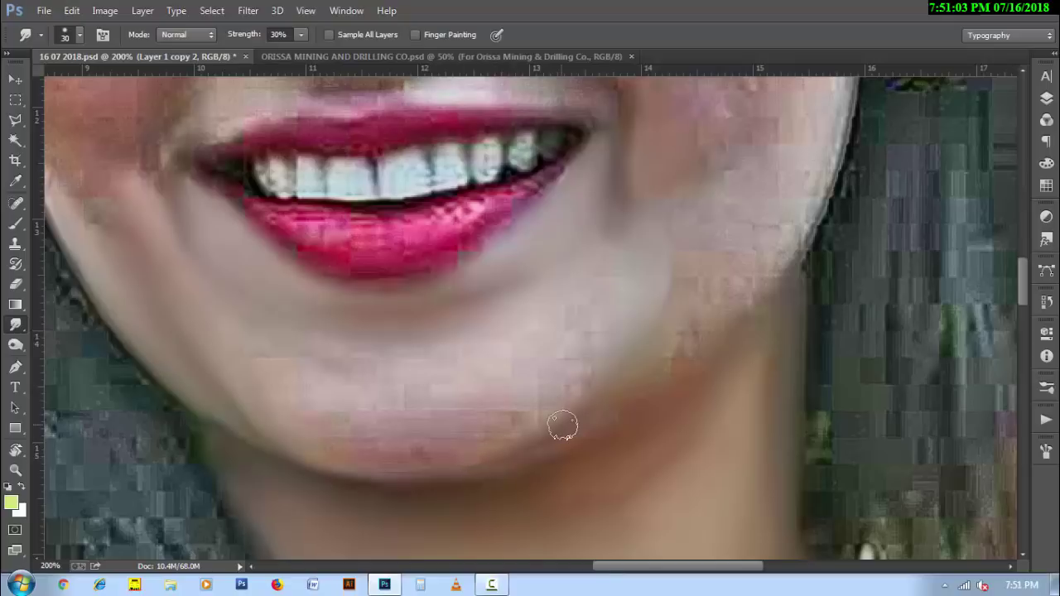
# - Blend the cheek beside the smile and the chin with a 30–40 px smudge brush
pyautogui.press(']')
pyautogui.press(']')
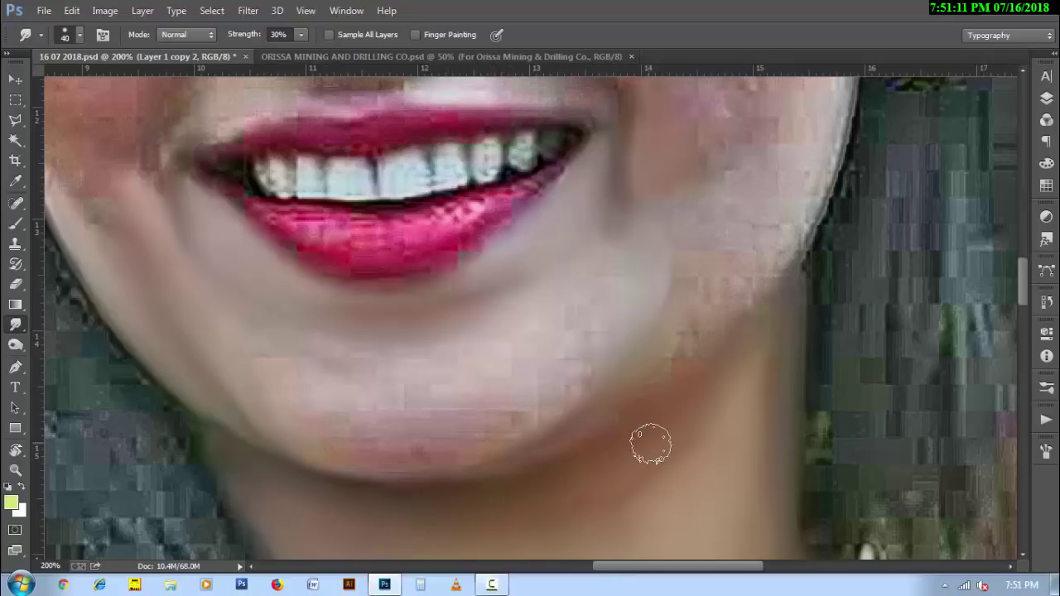
pyautogui.press('[')
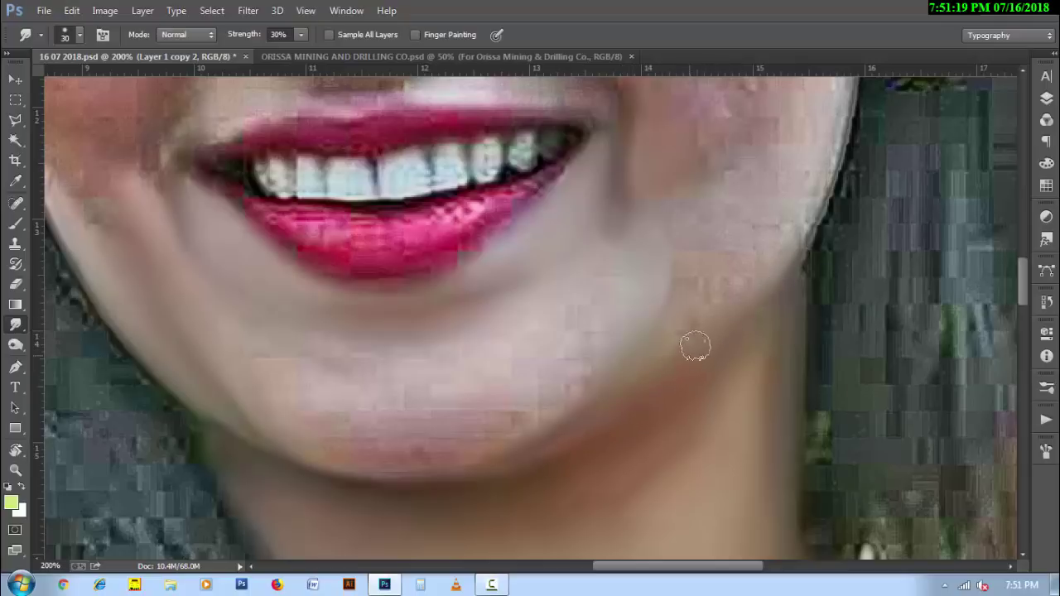
pyautogui.press(']')
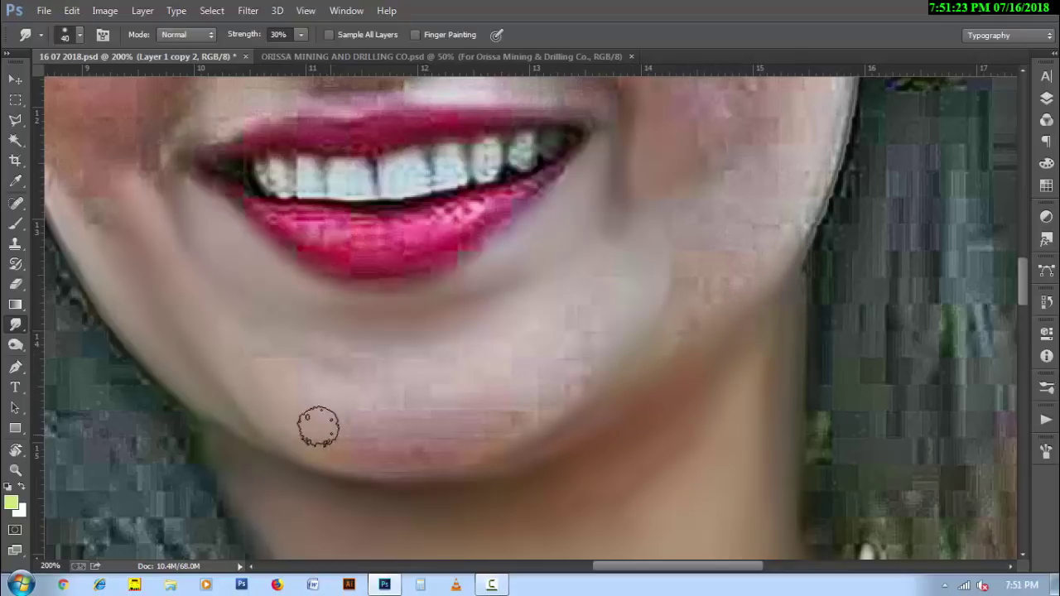
pyautogui.press('[')
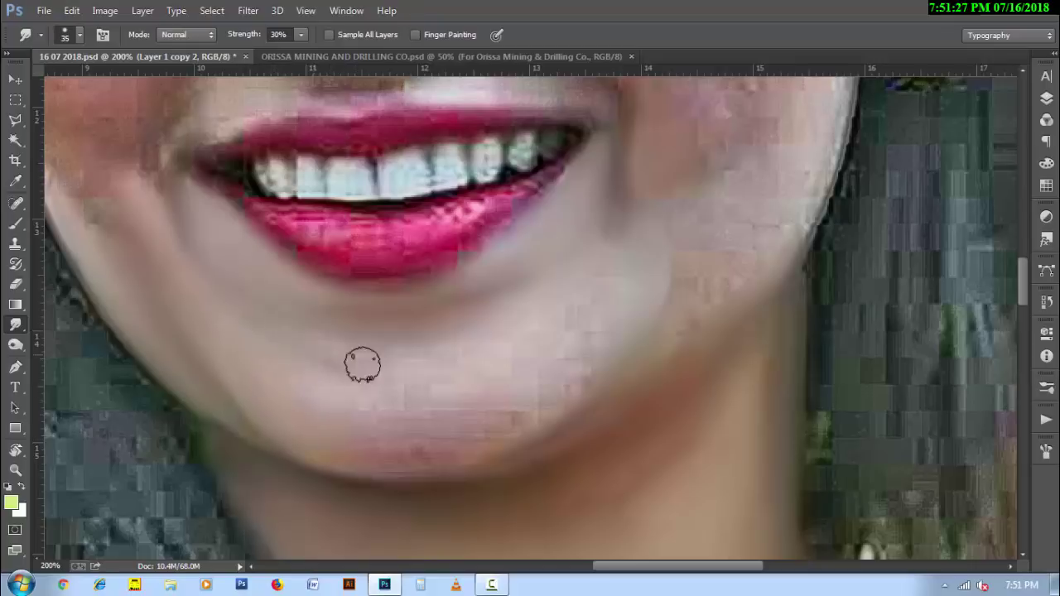
pyautogui.press(']')
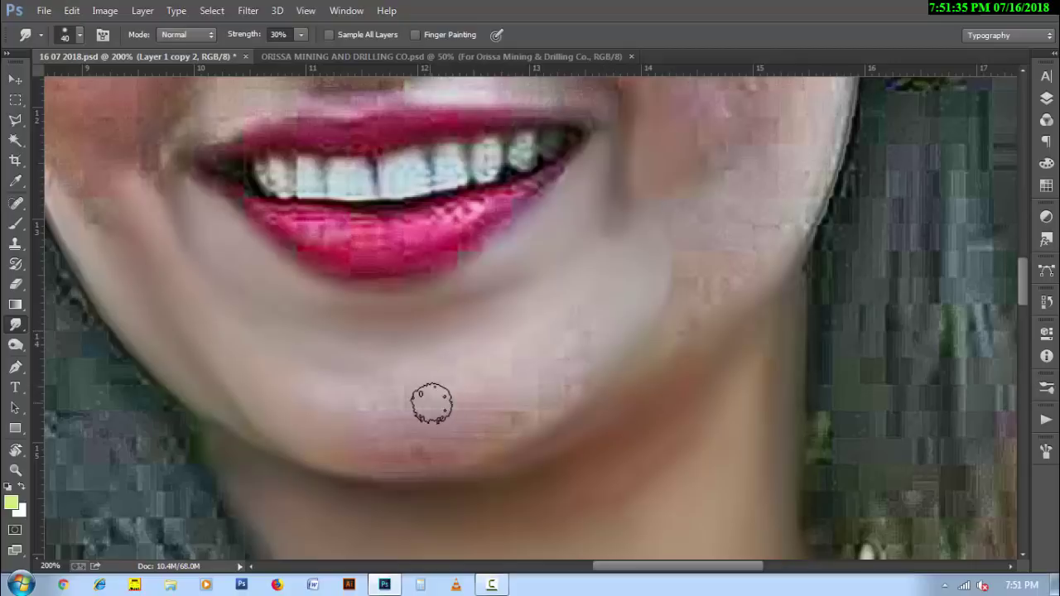
pyautogui.press('[')
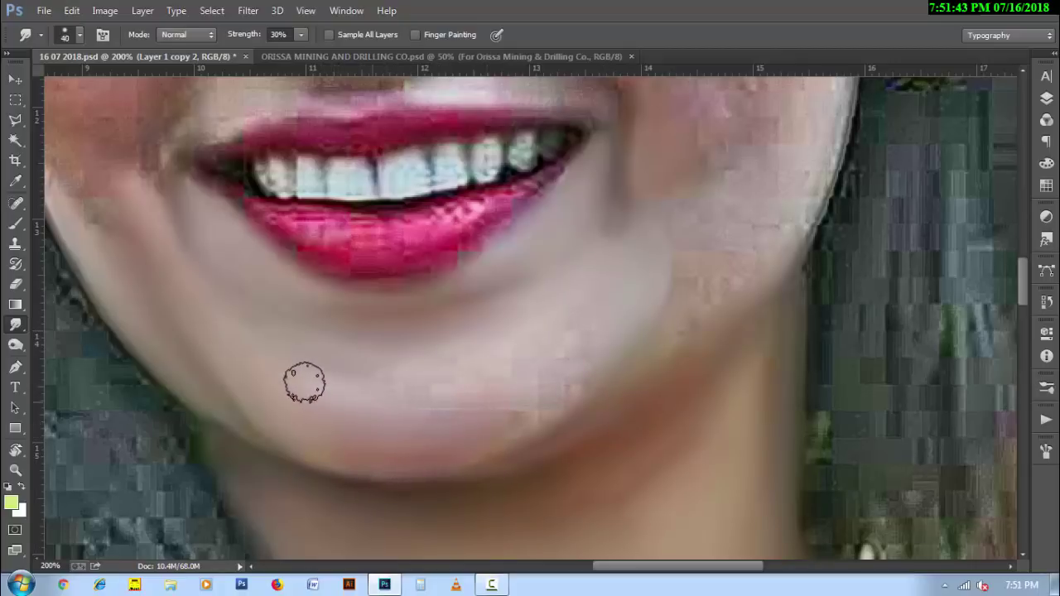
pyautogui.press(']')
pyautogui.press('[')
pyautogui.press('[')
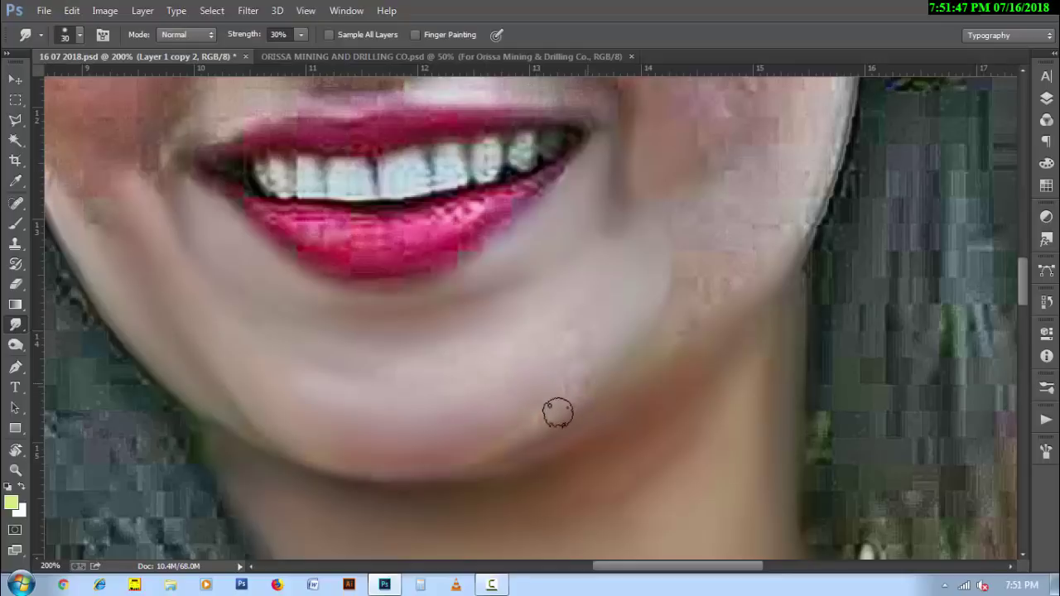
# - Smooth both jaw edges with a 30–45 px brush, finishing with a smaller brush for the jawline
pyautogui.press(']')
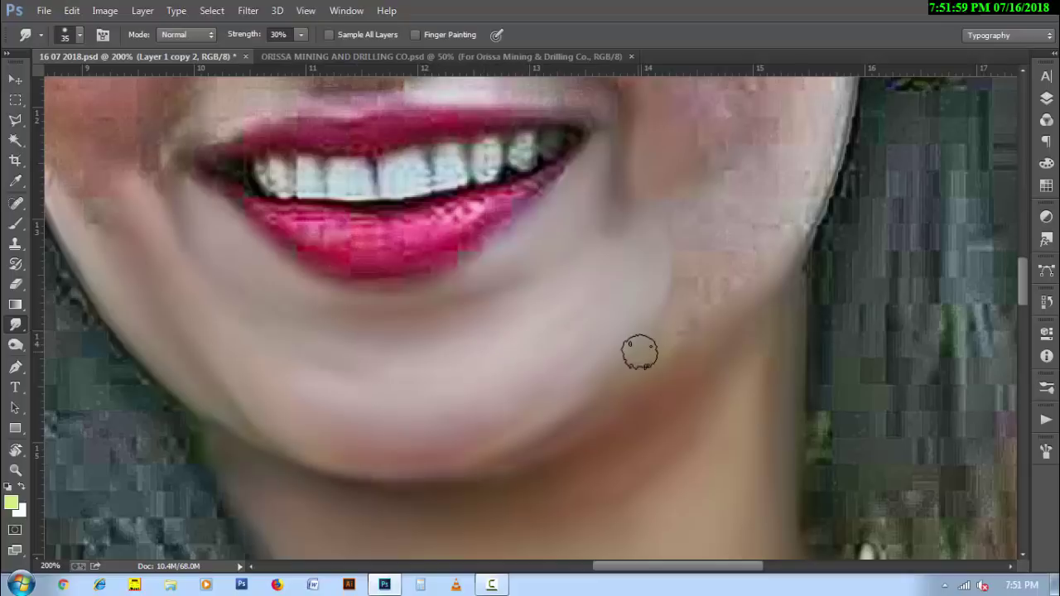
pyautogui.press('[')
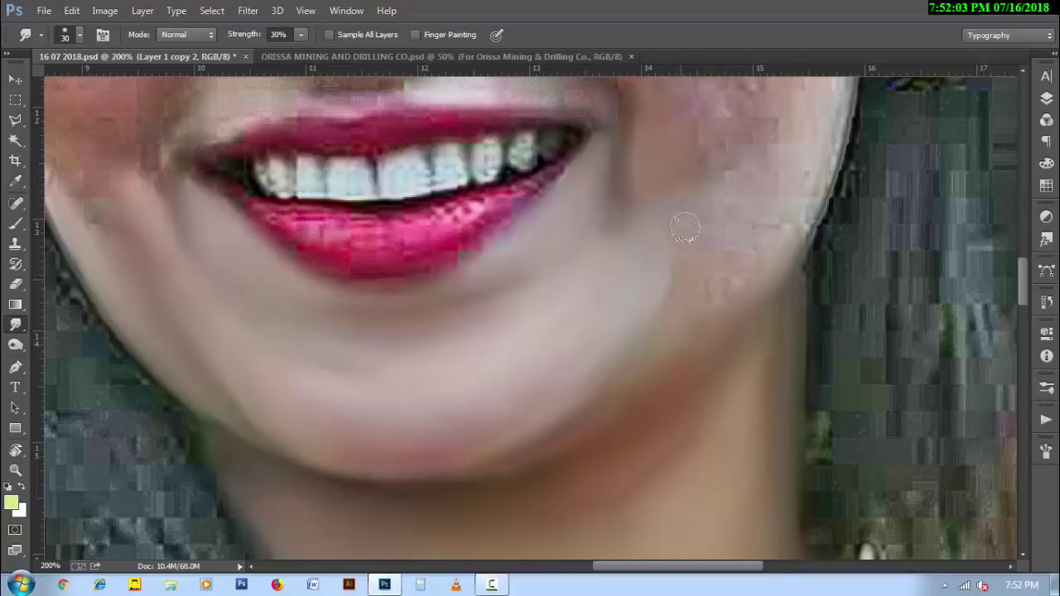
pyautogui.press(']')
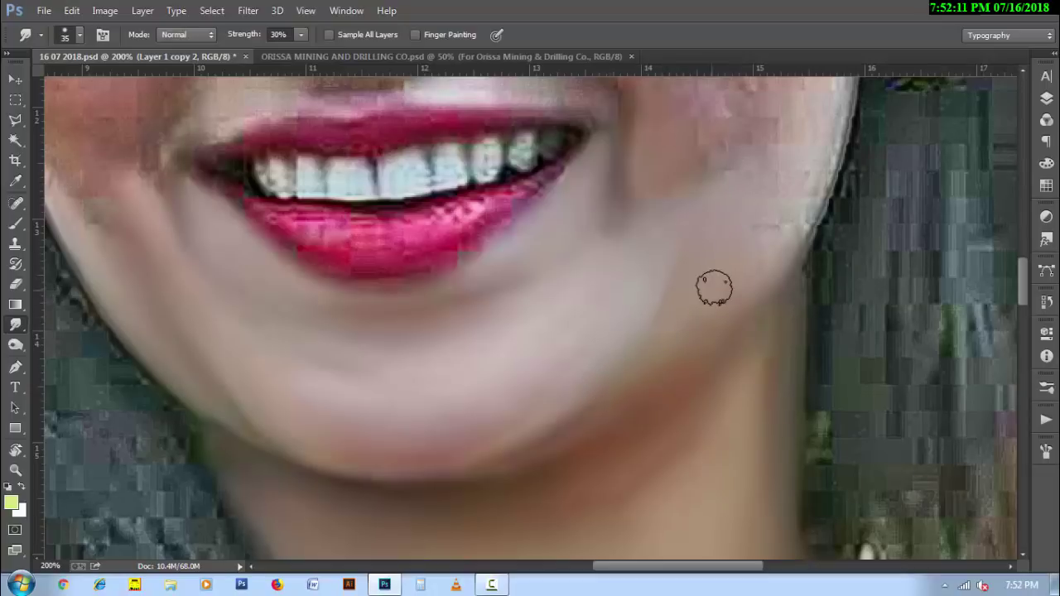
pyautogui.press(']')
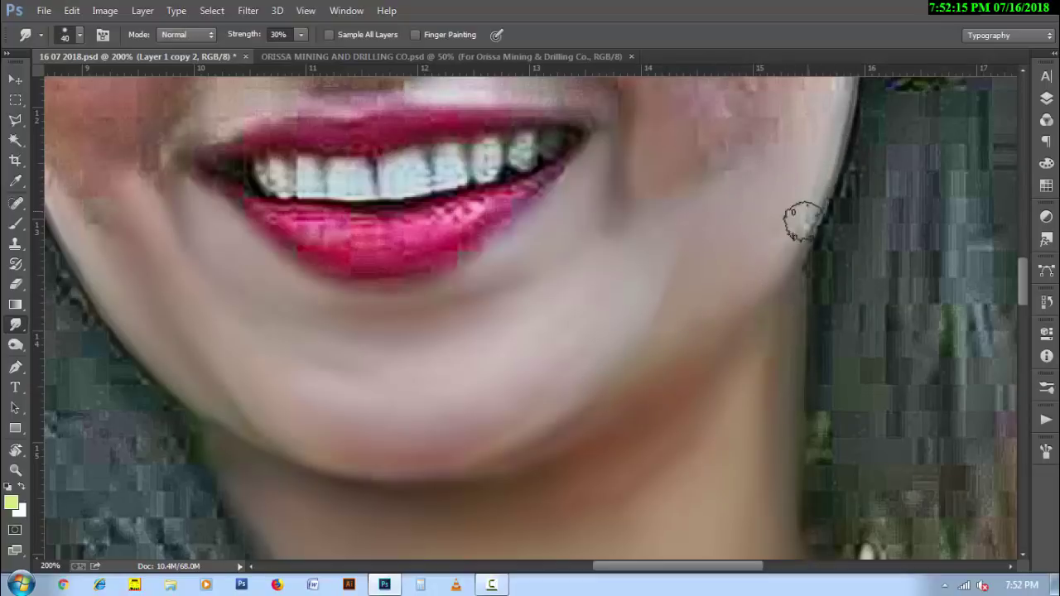
pyautogui.press(']')
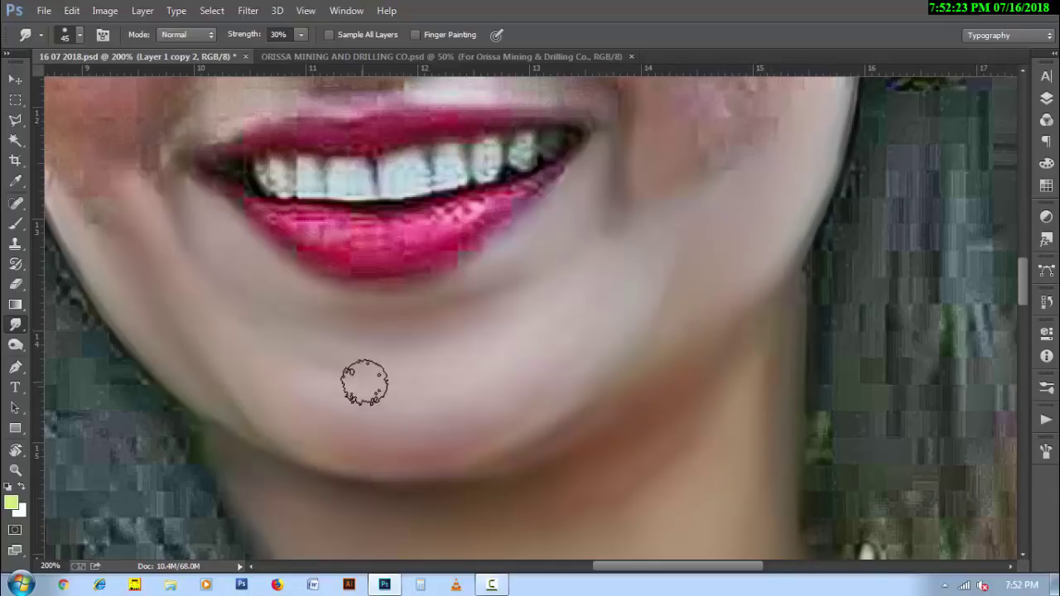
pyautogui.press('[')
pyautogui.press('[')
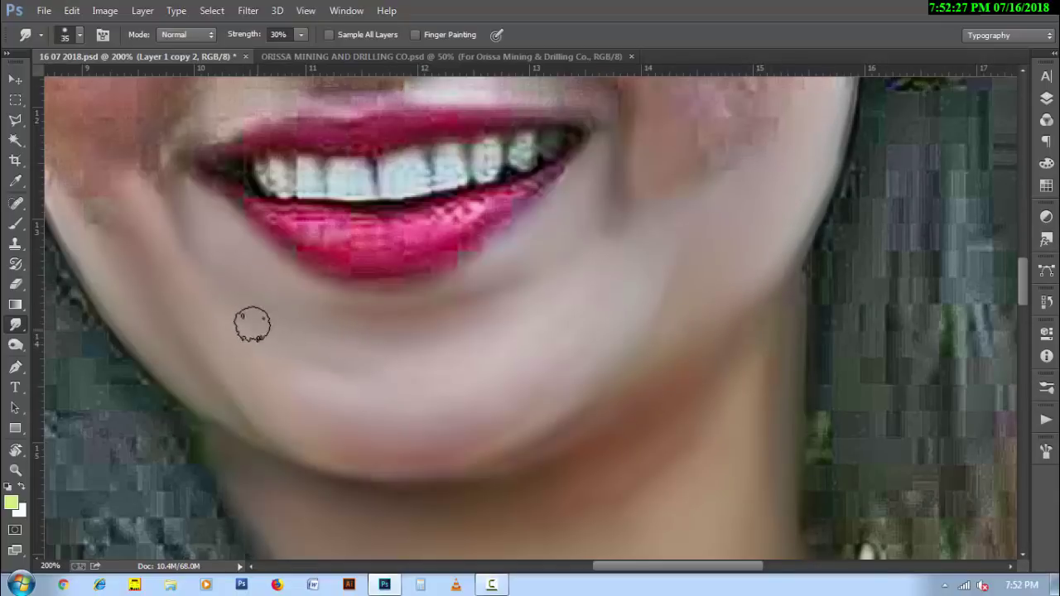
pyautogui.press(']')
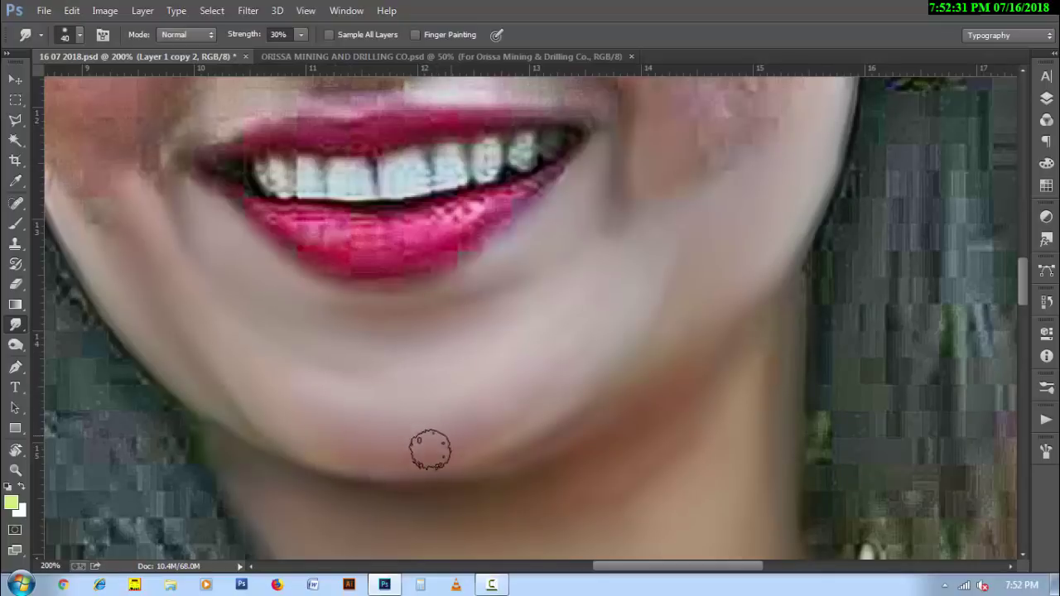
pyautogui.press('[')
pyautogui.press('[')
pyautogui.press('[')
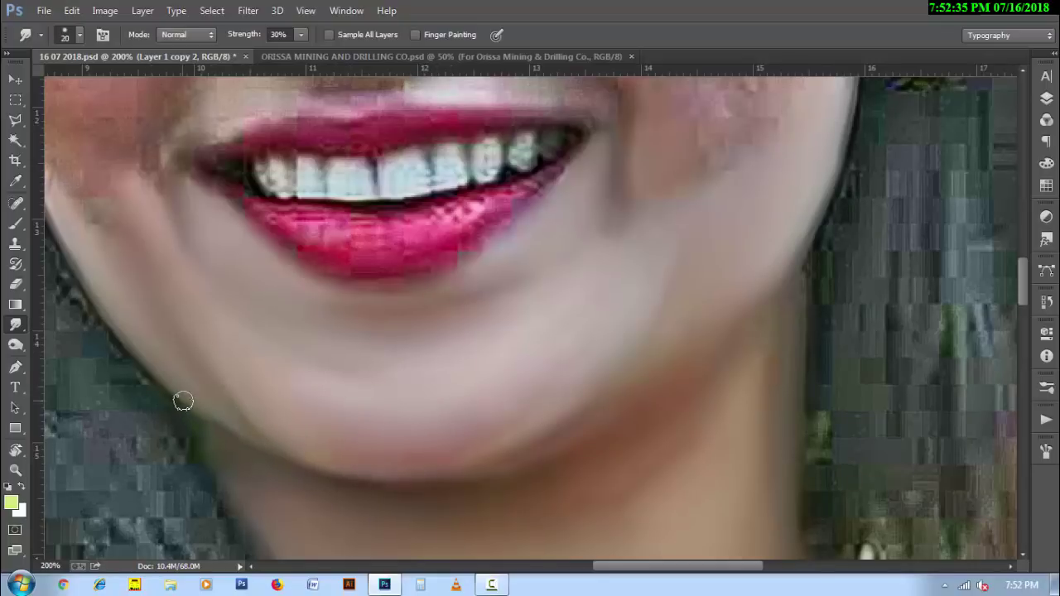
# - Pan up to the eyes and smear the forehead skin over the hairline with a 35 px brush
pyautogui.moveTo(254, 278)
pyautogui.mouseDown()
pyautogui.moveTo(397, 276)
pyautogui.moveTo(346, 291)
pyautogui.mouseUp()
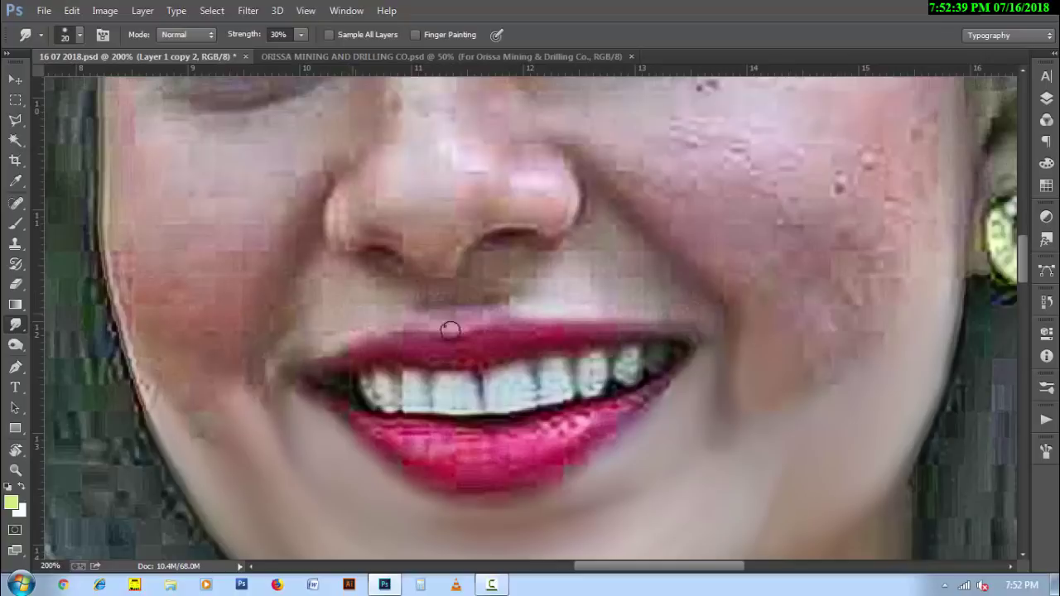
pyautogui.moveTo(450, 329)
pyautogui.mouseDown()
pyautogui.moveTo(539, 315)
pyautogui.moveTo(643, 444)
pyautogui.mouseUp()
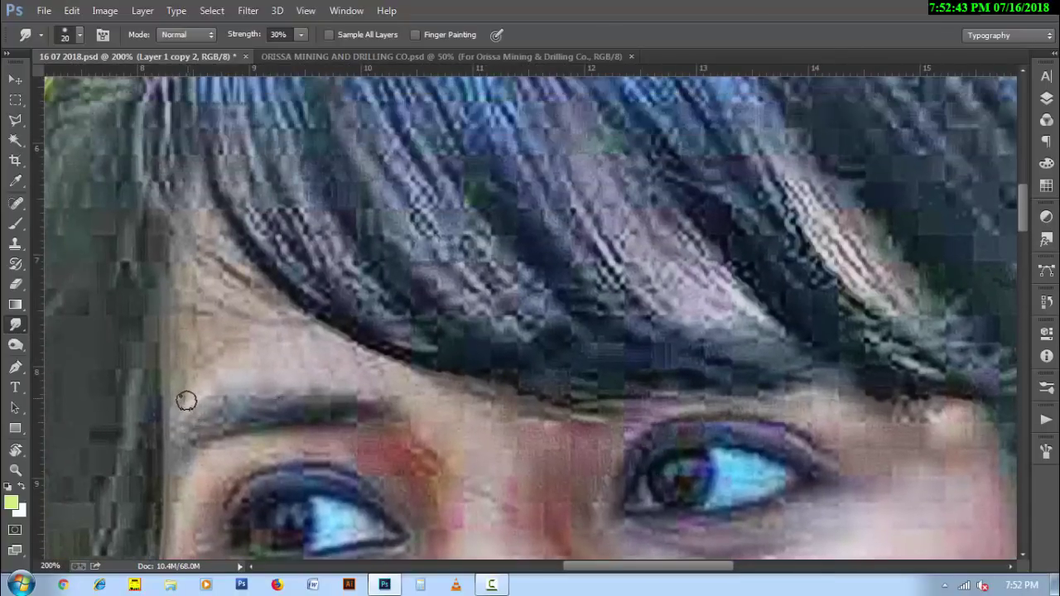
pyautogui.press('[')
pyautogui.press('[')
pyautogui.press(']')
pyautogui.press(']')
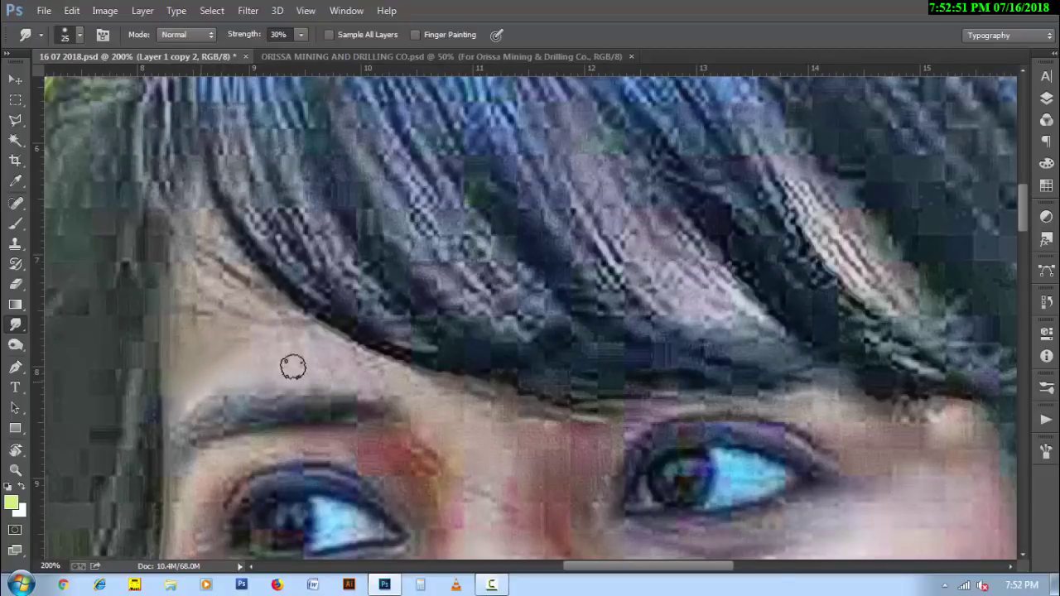
pyautogui.press(']')
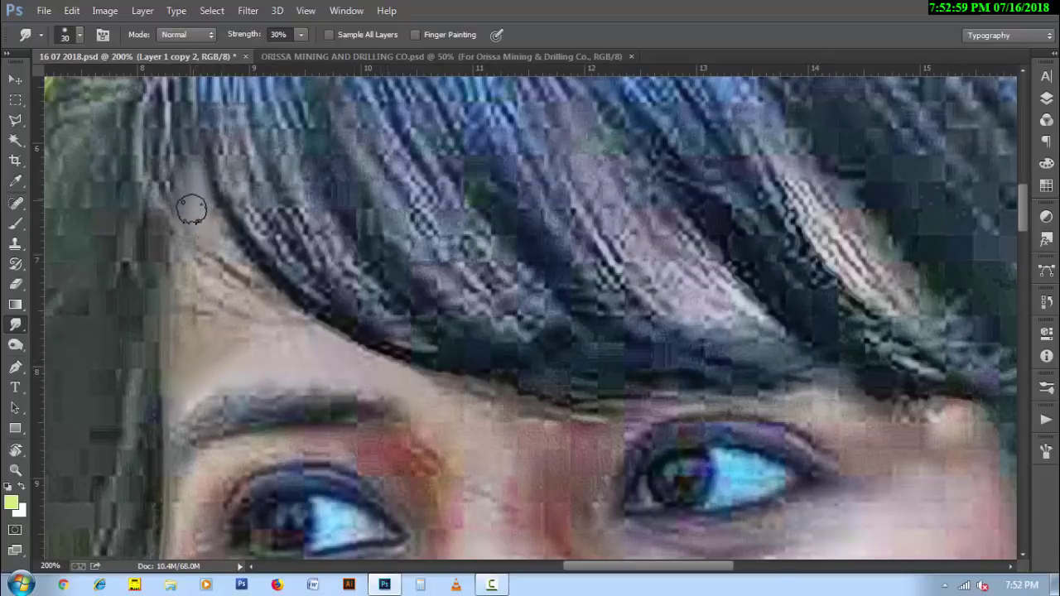
pyautogui.press(']')
pyautogui.moveTo(194, 359)
pyautogui.mouseDown()
pyautogui.moveTo(208, 217)
pyautogui.moveTo(227, 265)
pyautogui.moveTo(306, 340)
pyautogui.moveTo(289, 351)
pyautogui.moveTo(251, 307)
pyautogui.moveTo(232, 312)
pyautogui.moveTo(195, 372)
pyautogui.moveTo(246, 355)
pyautogui.moveTo(199, 243)
pyautogui.moveTo(229, 263)
pyautogui.moveTo(190, 213)
pyautogui.moveTo(196, 303)
pyautogui.moveTo(296, 320)
pyautogui.moveTo(425, 389)
pyautogui.mouseUp()
# - Smooth the forehead skin near the hairline, then shrink the brush to 20 px for the eye area
pyautogui.press(']')
pyautogui.press('[')
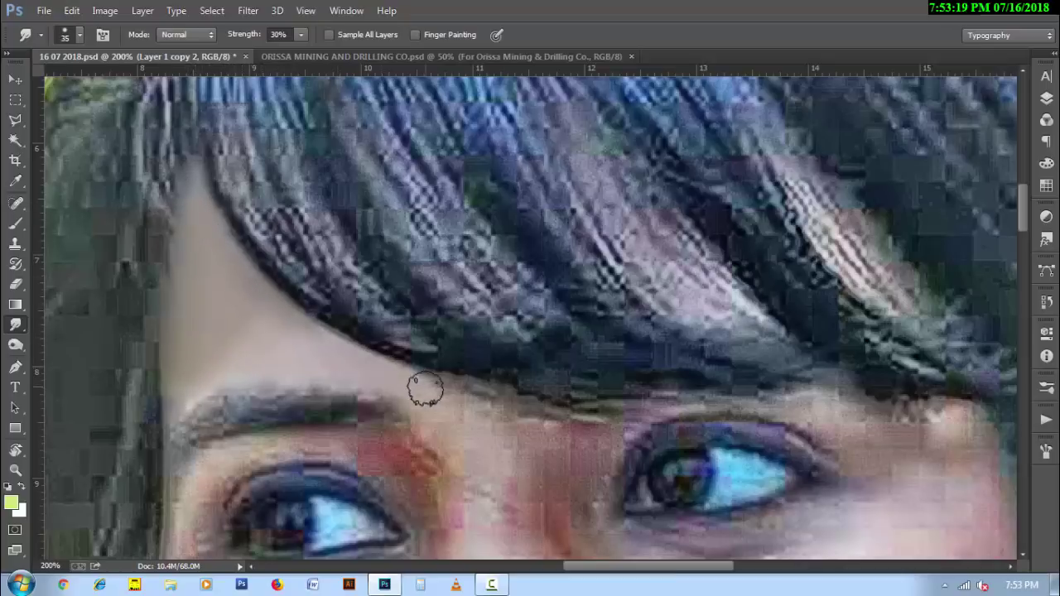
pyautogui.moveTo(232, 320)
pyautogui.mouseDown()
pyautogui.moveTo(212, 343)
pyautogui.moveTo(220, 300)
pyautogui.moveTo(231, 340)
pyautogui.mouseUp()
pyautogui.press(']')
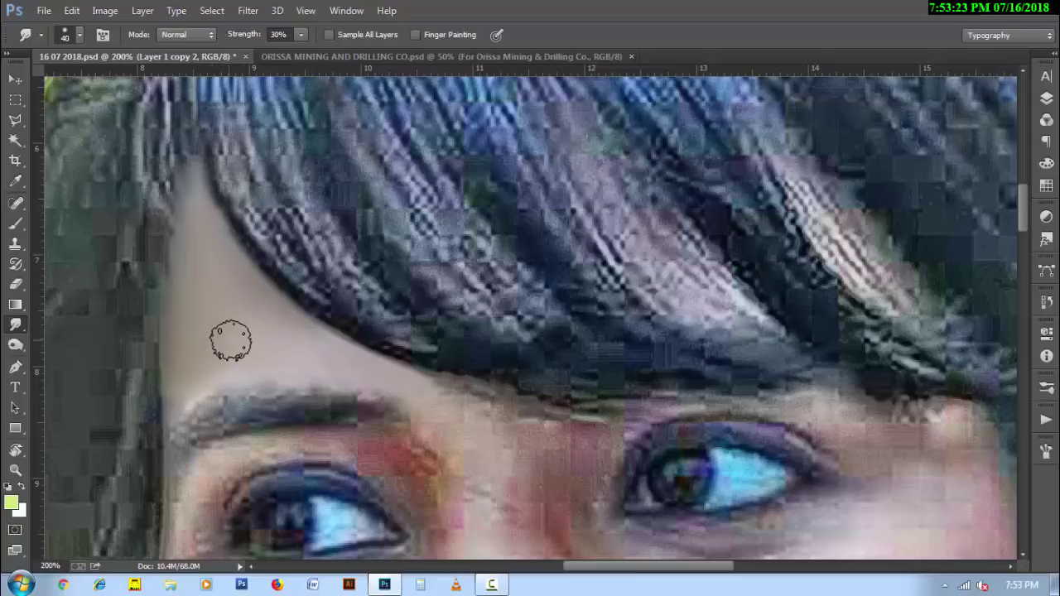
pyautogui.scroll(-2, 231, 341)
pyautogui.press('[')
pyautogui.press('[')
pyautogui.press('[')
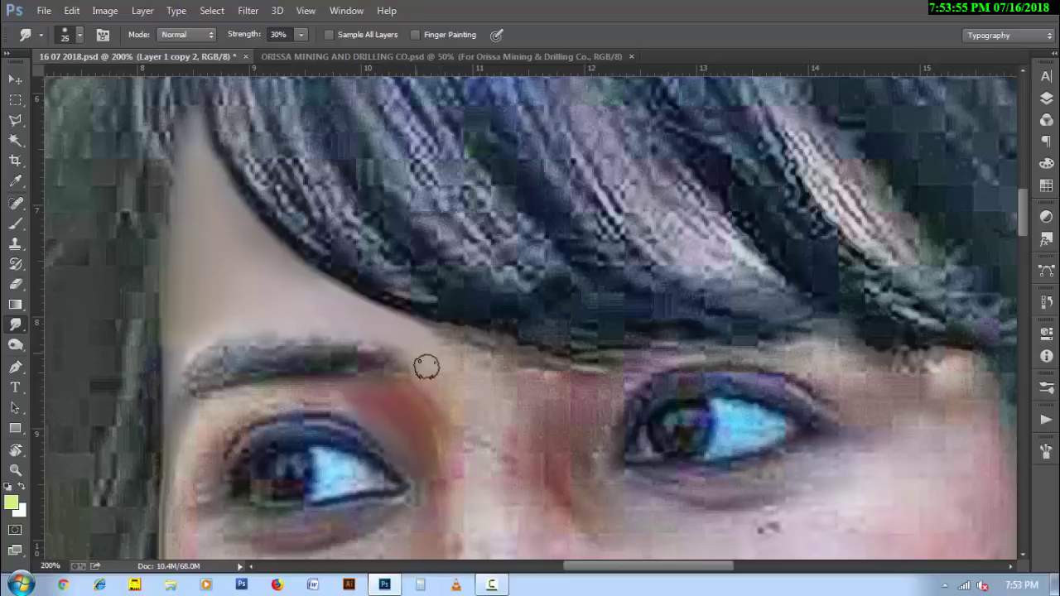
# - Smudge the nose bridge between the brows and around the left eye, narrowing the brush from 30 to 15 px
pyautogui.press(']')
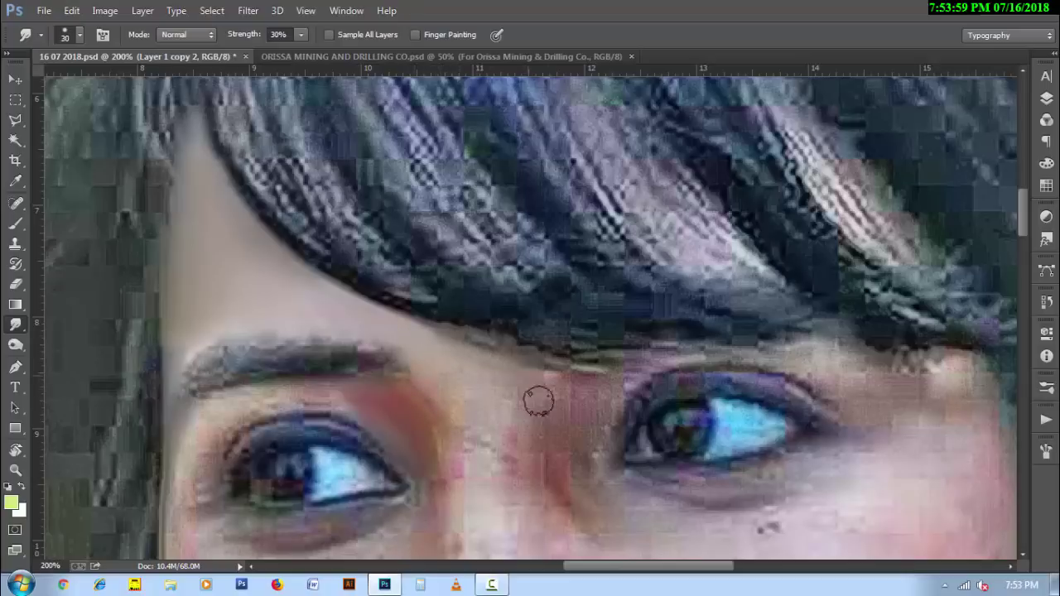
pyautogui.press('[')
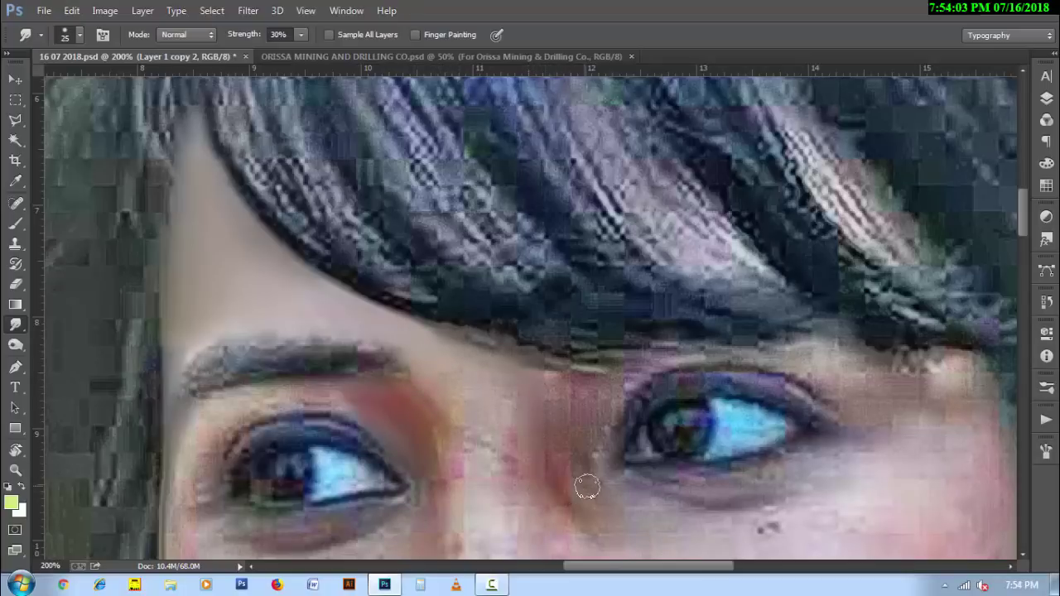
pyautogui.scroll(-1, 277, 489)
pyautogui.press('[')
pyautogui.press('[')
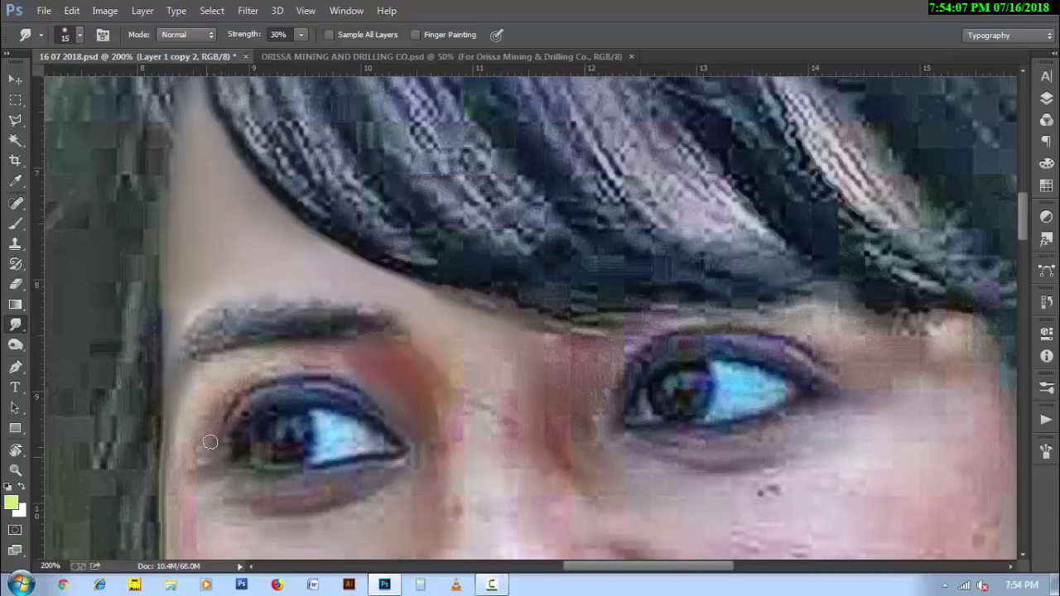
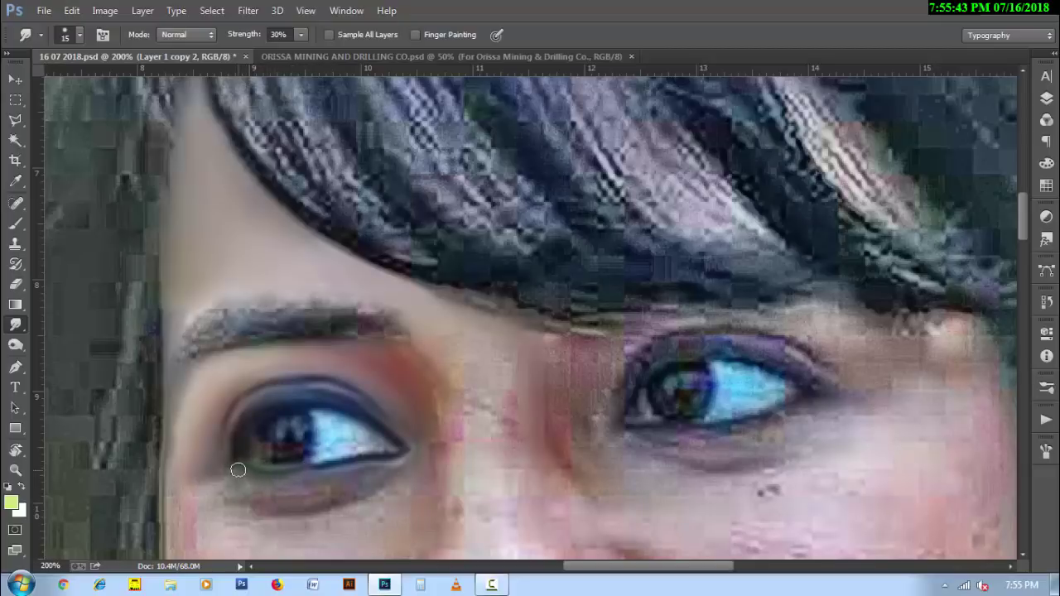
# - Smooth the white of the left eye and its lower lid with a 20-pixel smudge brush
pyautogui.press(']')
pyautogui.moveTo(337, 437)
pyautogui.mouseDown()
pyautogui.moveTo(336, 425)
pyautogui.moveTo(350, 448)
pyautogui.moveTo(331, 425)
pyautogui.moveTo(351, 447)
pyautogui.mouseUp()
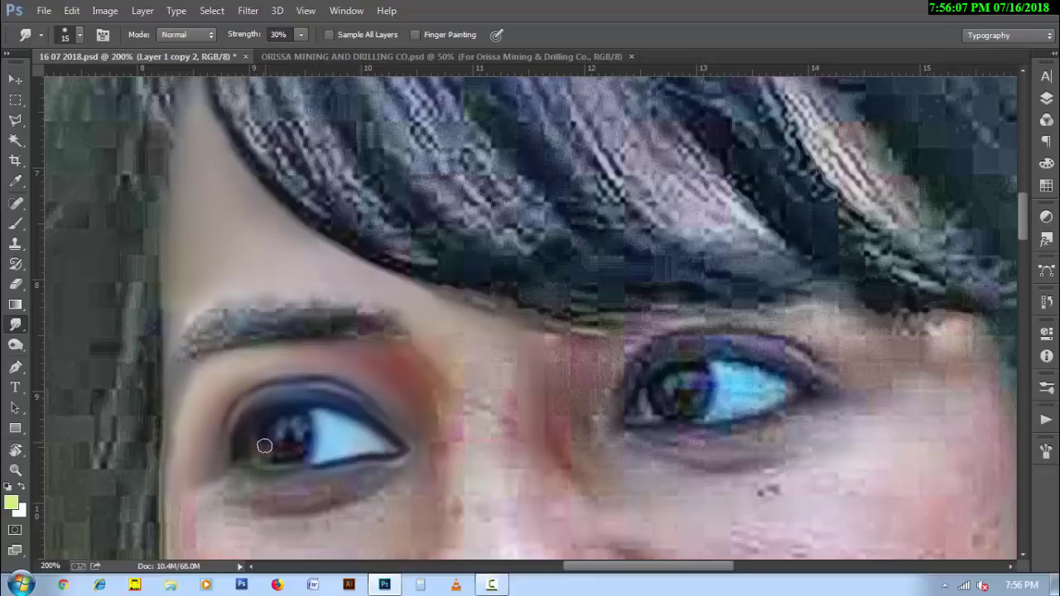
pyautogui.press('[')
pyautogui.press(']')
pyautogui.press(']')
pyautogui.press(']')
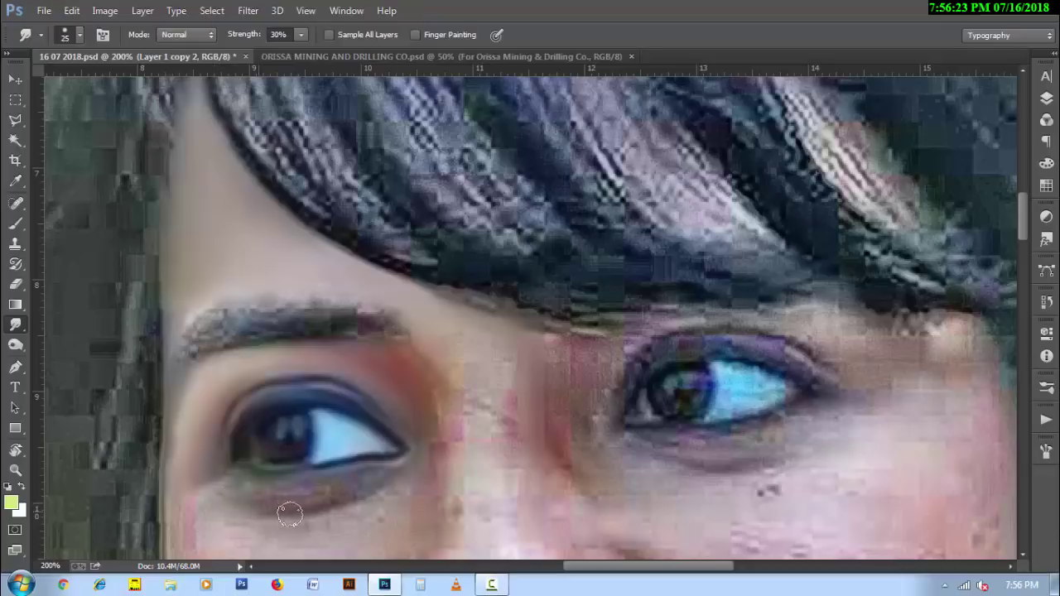
pyautogui.press('[')
pyautogui.press('[')
# - Blend the hair edge near the outer eye corner with a 30 brush and rotate the view to 73°
pyautogui.press(']')
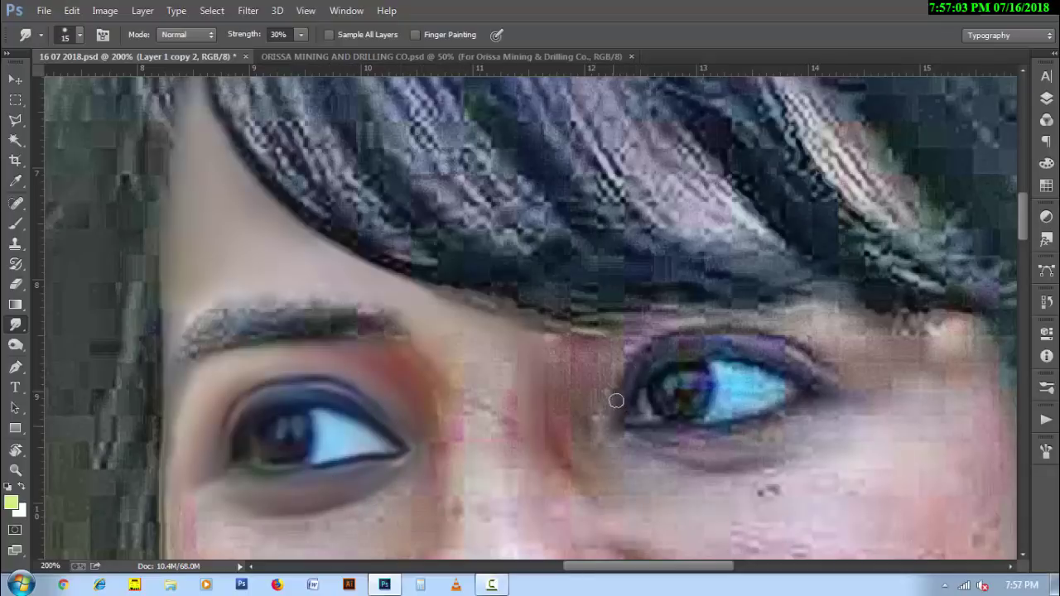
pyautogui.press(']')
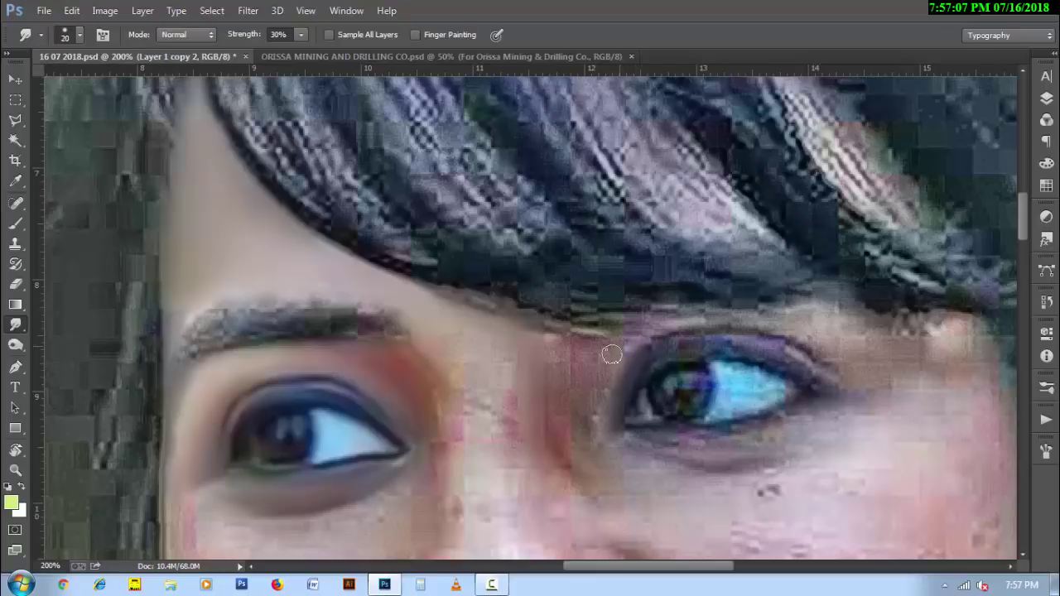
pyautogui.press('[')
pyautogui.press(']')
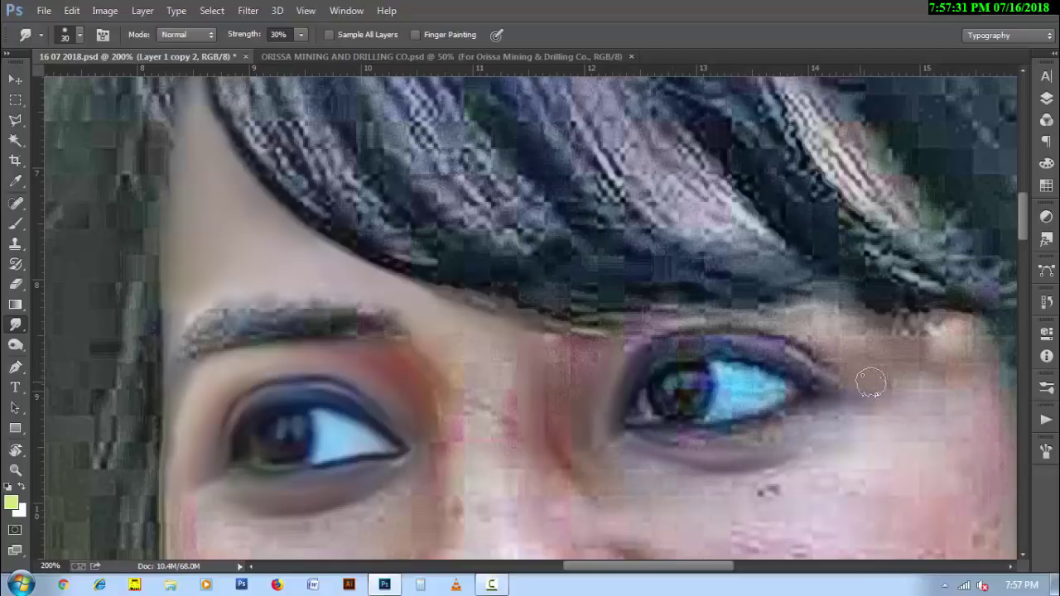
pyautogui.moveTo(871, 382); pyautogui.dragTo(915, 324)
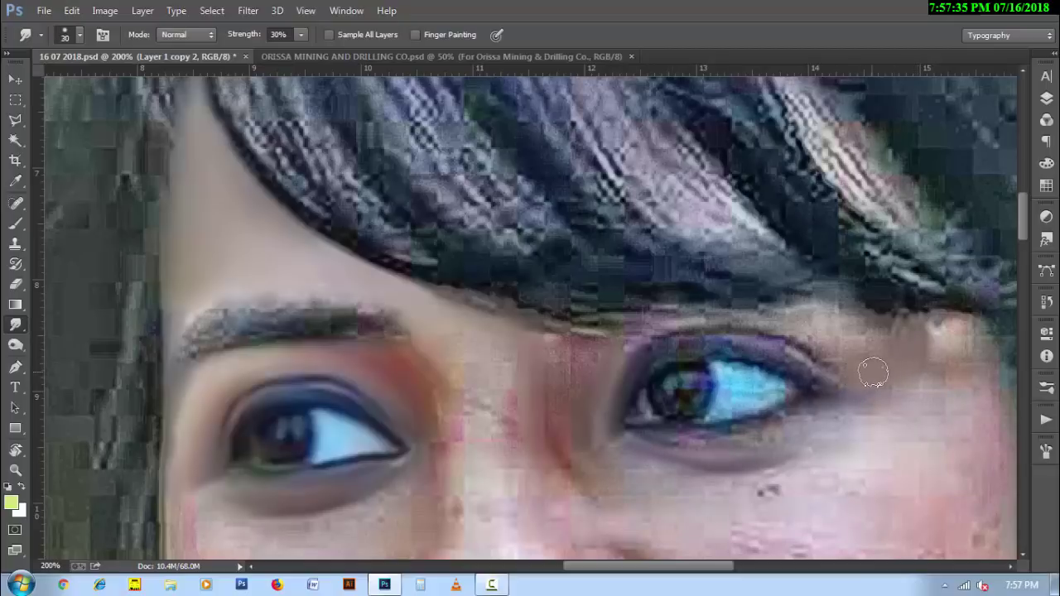
pyautogui.press('r')
pyautogui.moveTo(503, 237)
pyautogui.mouseDown()
pyautogui.moveTo(445, 310)
pyautogui.moveTo(483, 421)
pyautogui.mouseUp()
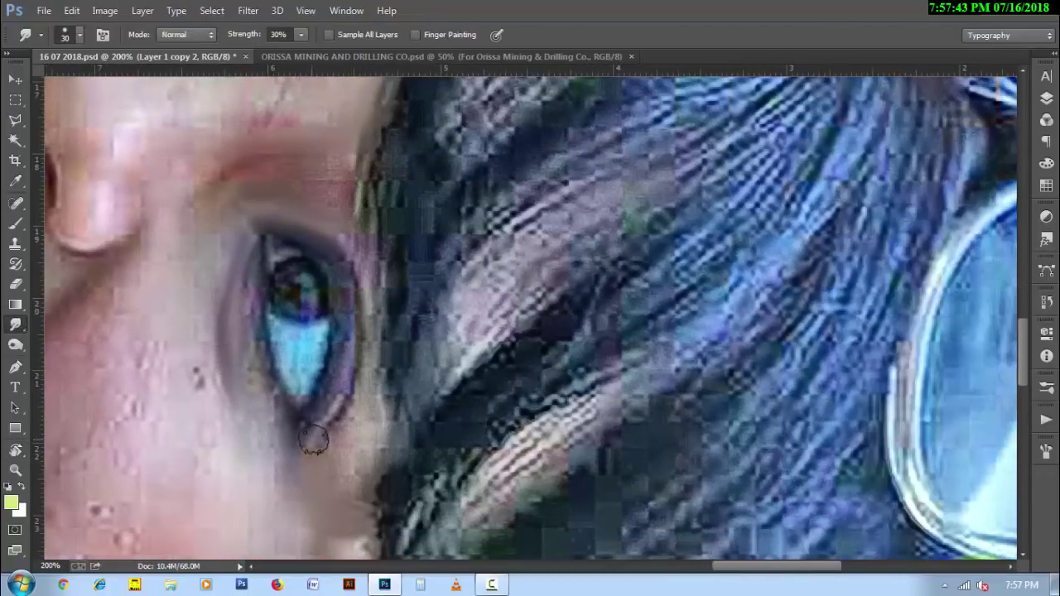
# - Soften the purple edge along the eye, smear the cyan iris downward and blend the pupil's top
pyautogui.press('[')
pyautogui.press(']')
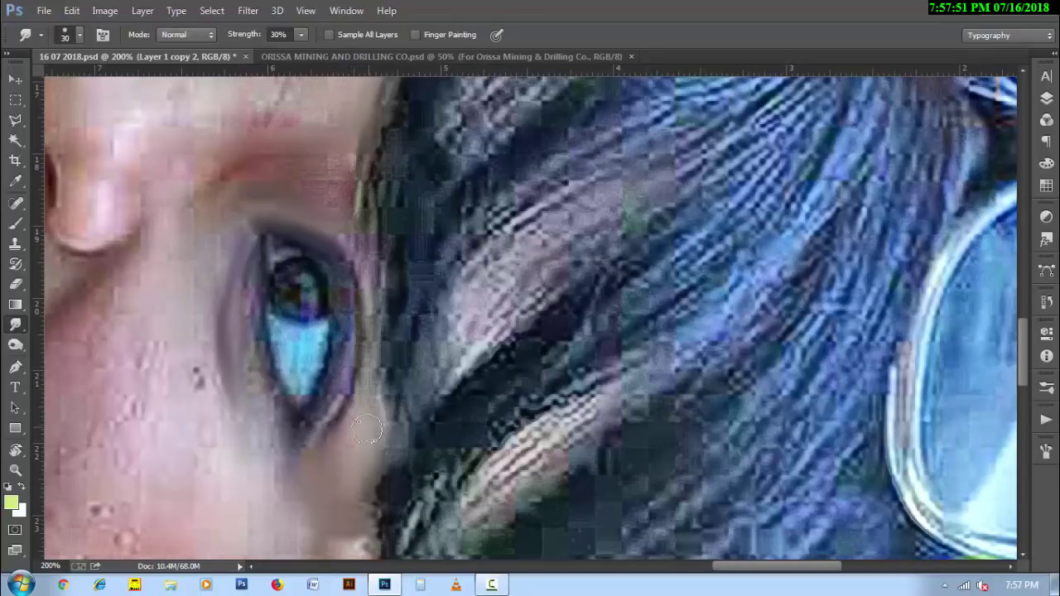
pyautogui.press('[')
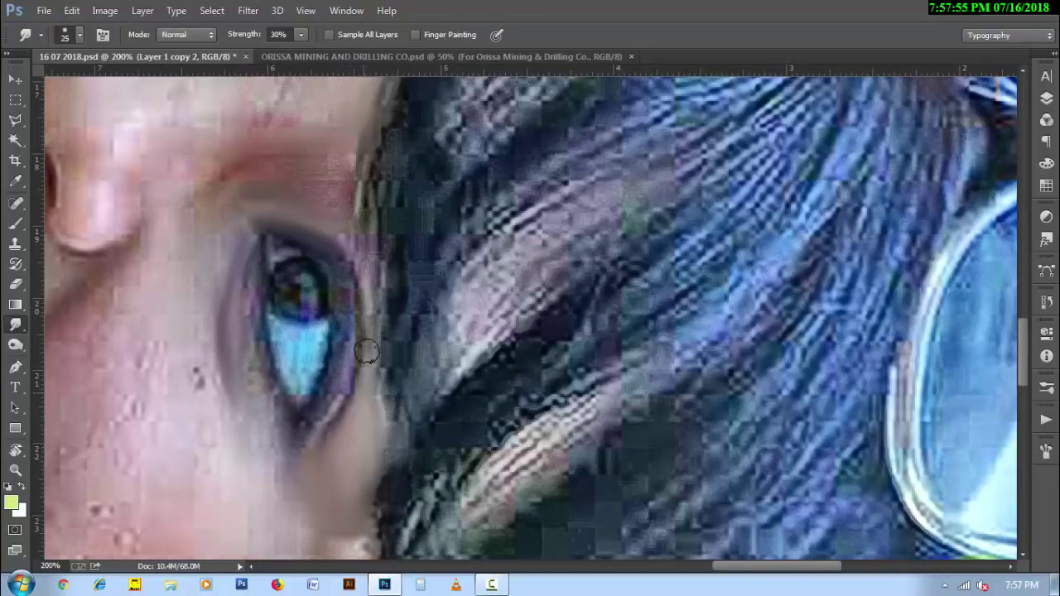
pyautogui.moveTo(367, 351)
pyautogui.mouseDown()
pyautogui.moveTo(359, 289)
pyautogui.moveTo(366, 374)
pyautogui.moveTo(367, 291)
pyautogui.moveTo(338, 240)
pyautogui.mouseUp()
pyautogui.press('[')
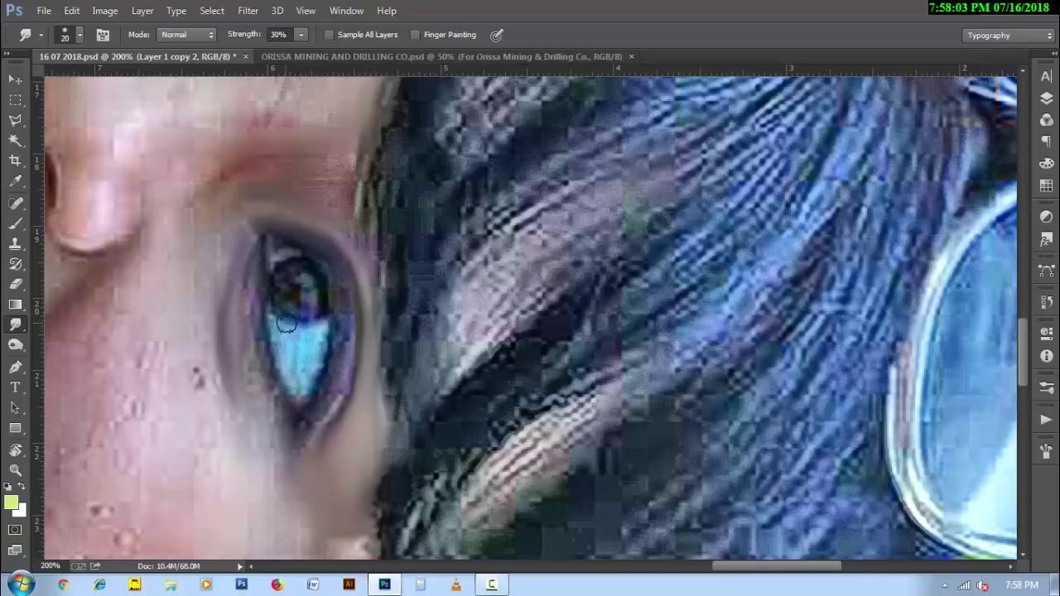
pyautogui.moveTo(285, 324)
pyautogui.mouseDown()
pyautogui.moveTo(259, 343)
pyautogui.moveTo(281, 409)
pyautogui.mouseUp()
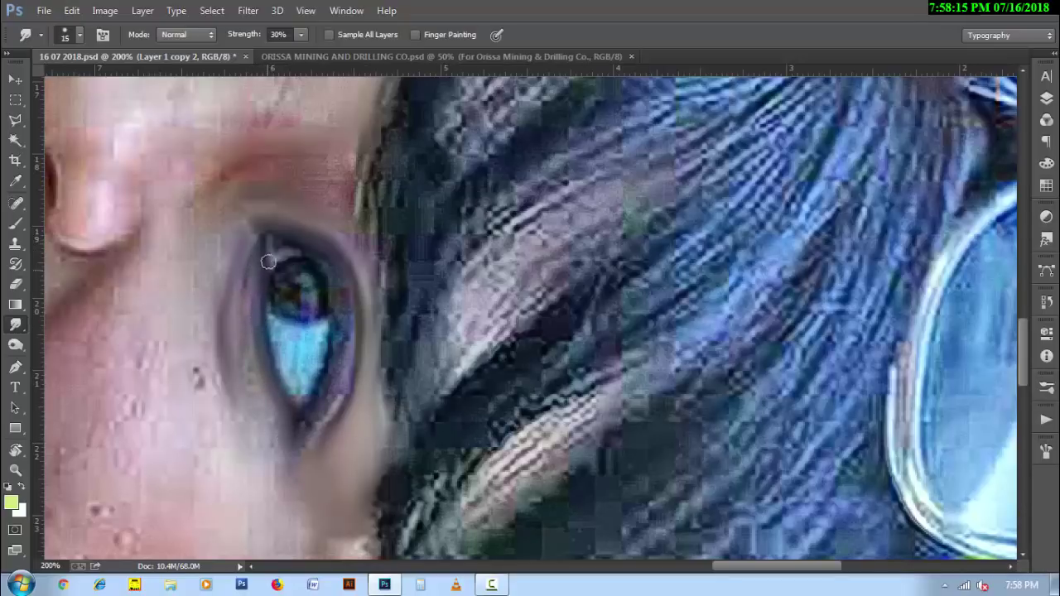
pyautogui.moveTo(277, 244); pyautogui.dragTo(325, 272)
# - Smooth the eye's lower outer edge and smear the lower lid downward with a 15–20 brush
pyautogui.press(']')
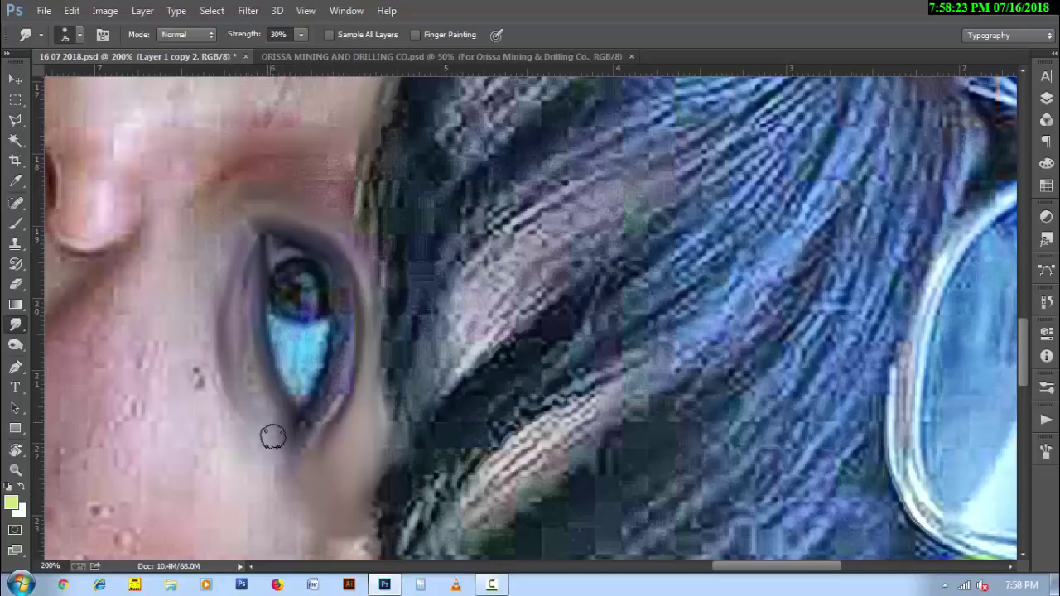
pyautogui.press('[')
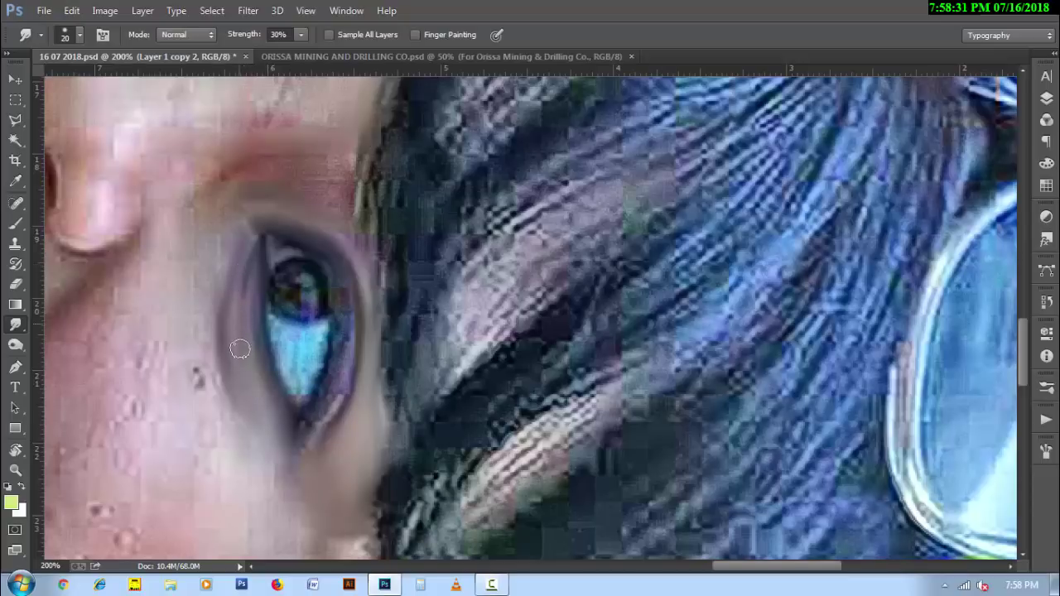
pyautogui.moveTo(323, 279)
pyautogui.mouseDown()
pyautogui.moveTo(306, 430)
pyautogui.moveTo(345, 375)
pyautogui.mouseUp()
pyautogui.moveTo(303, 447)
pyautogui.mouseDown()
pyautogui.moveTo(335, 379)
pyautogui.moveTo(342, 287)
pyautogui.moveTo(322, 428)
pyautogui.moveTo(336, 367)
pyautogui.moveTo(296, 450)
pyautogui.moveTo(280, 342)
pyautogui.mouseUp()
pyautogui.press('[')
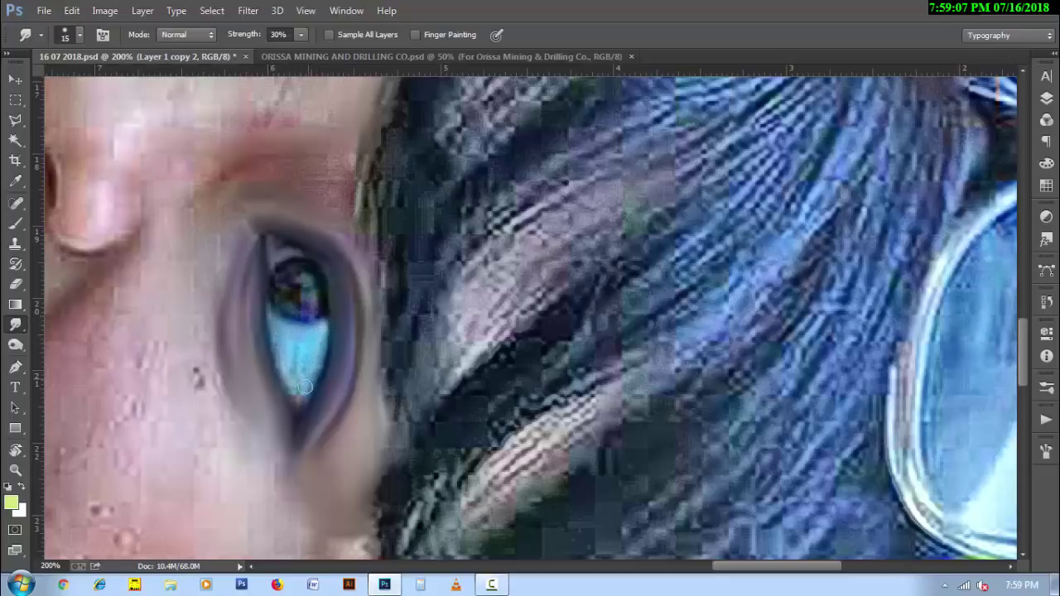
pyautogui.press(']')
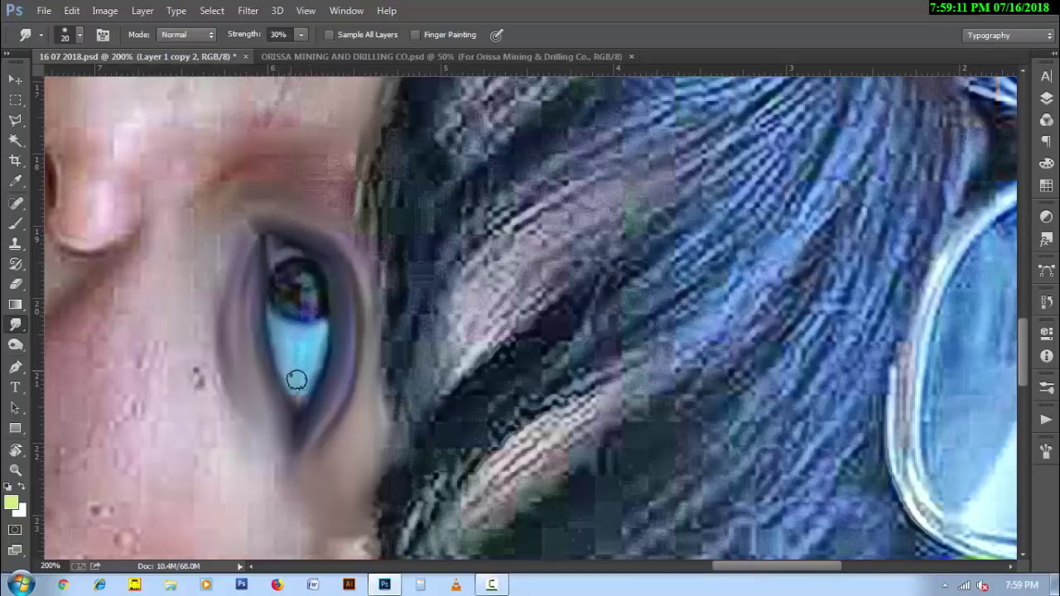
pyautogui.press('[')
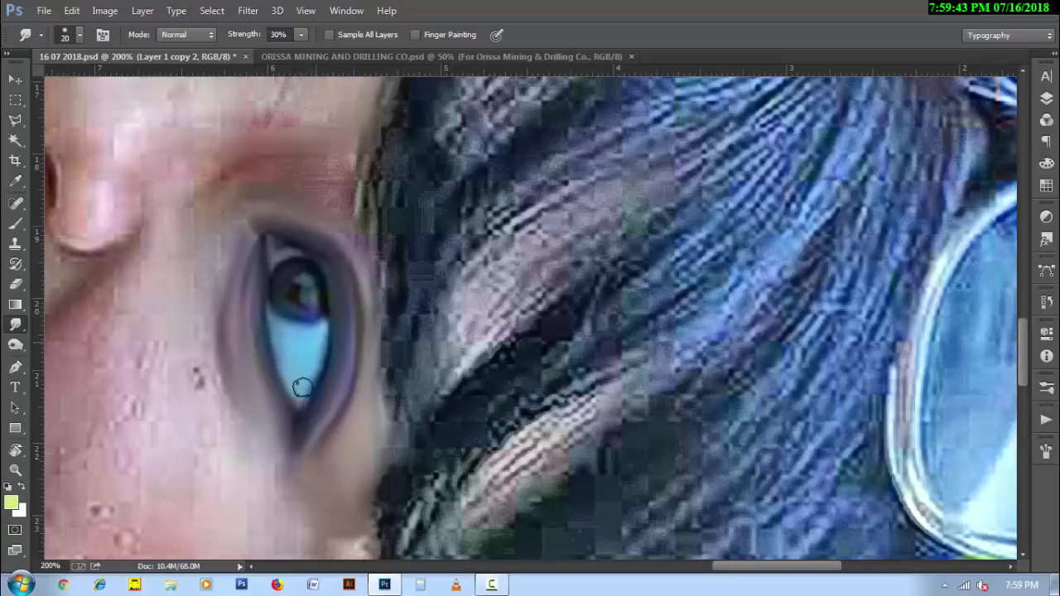
pyautogui.press(']')
pyautogui.scroll(1, 275, 233)
pyautogui.press('[')
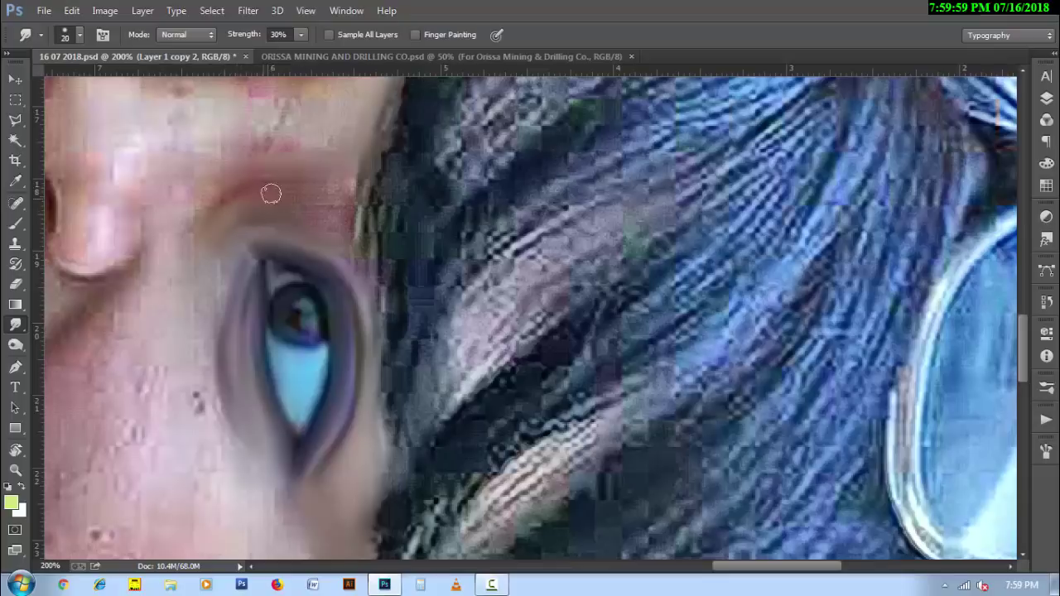
pyautogui.press(']')
pyautogui.press(']')
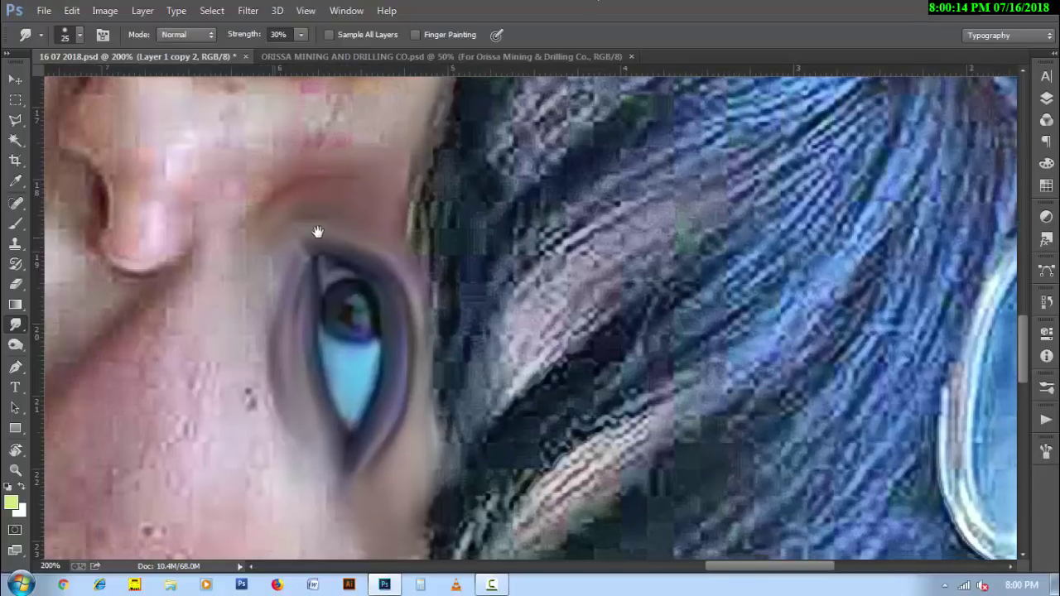
# - Pan to the nose and rotate the canvas so the face is upside down
pyautogui.moveTo(317, 232); pyautogui.dragTo(314, 307)
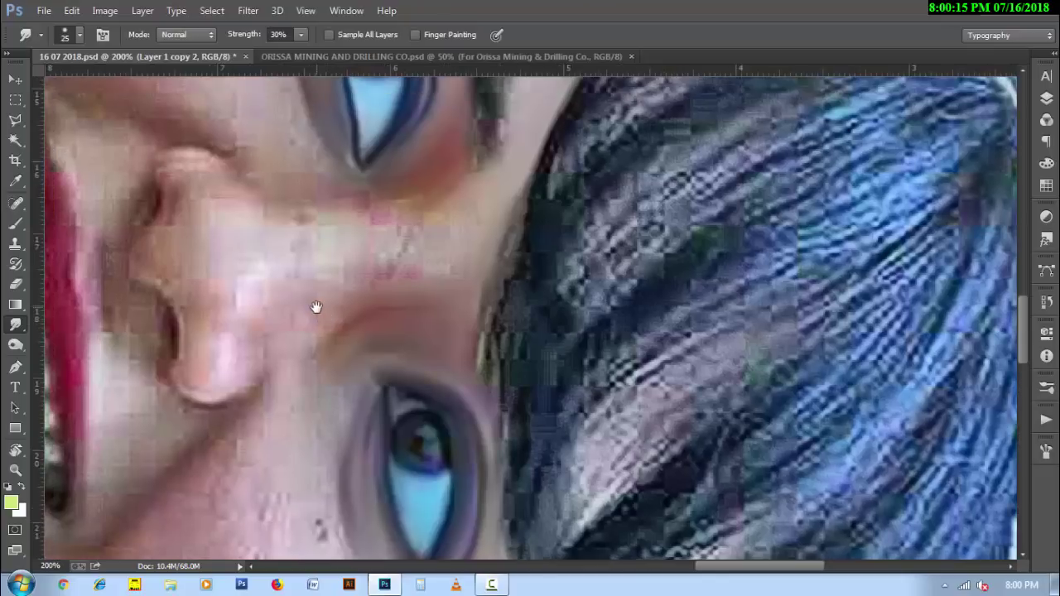
pyautogui.moveTo(232, 277); pyautogui.dragTo(255, 291)
pyautogui.press('r')
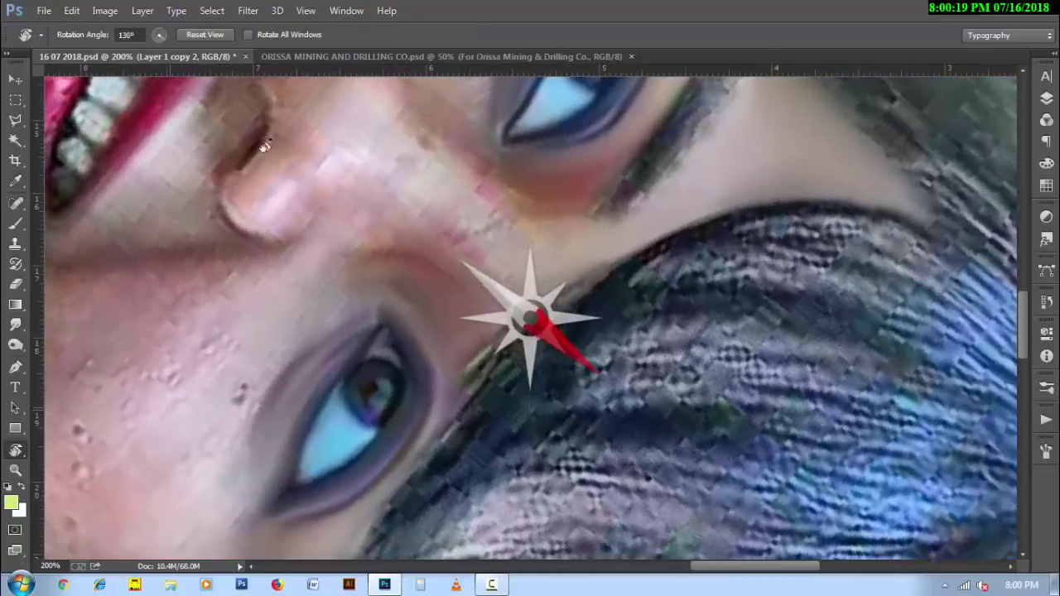
pyautogui.moveTo(169, 335)
pyautogui.mouseDown()
pyautogui.moveTo(500, 401)
pyautogui.moveTo(403, 390)
pyautogui.mouseUp()
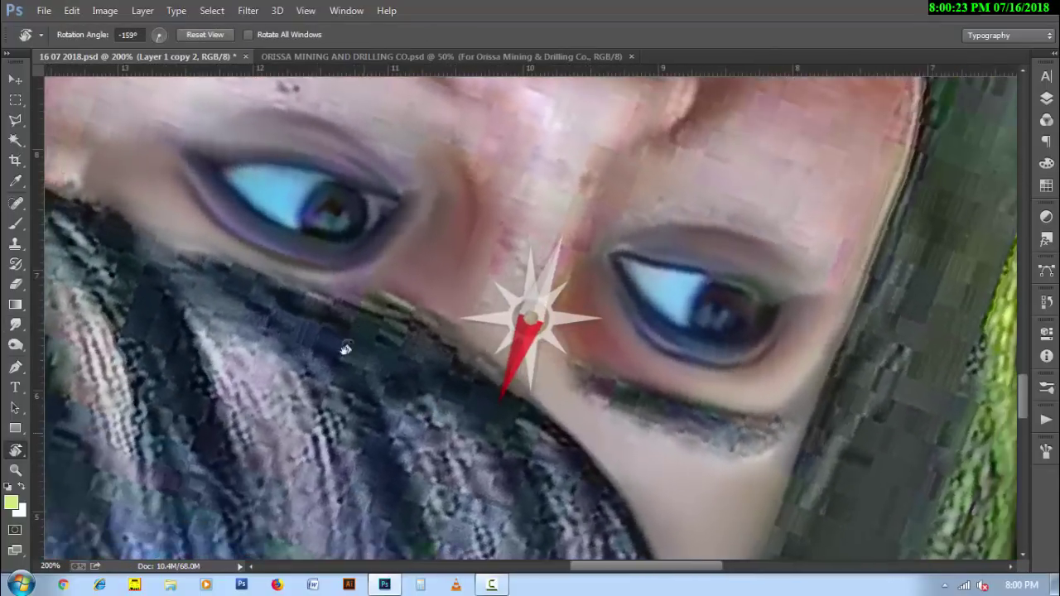
pyautogui.press('r')
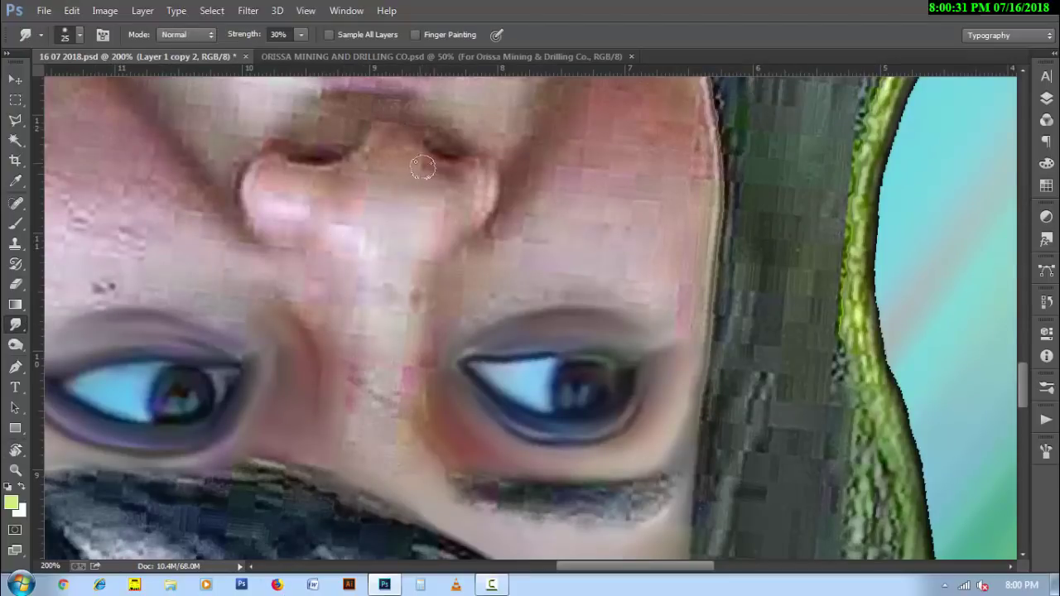
# - Smooth the skin between the nostrils and reshape the nostril outlines with a 15–20 brush
pyautogui.press('[')
pyautogui.moveTo(374, 145); pyautogui.dragTo(417, 155)
pyautogui.press(']')
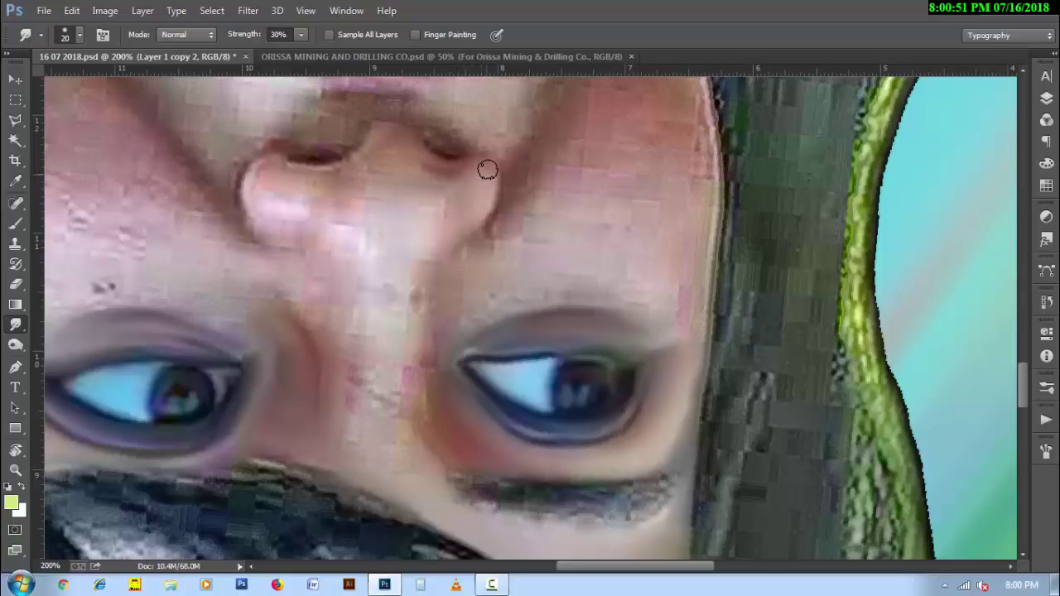
pyautogui.moveTo(251, 179)
pyautogui.mouseDown()
pyautogui.moveTo(249, 218)
pyautogui.moveTo(300, 235)
pyautogui.moveTo(267, 185)
pyautogui.mouseUp()
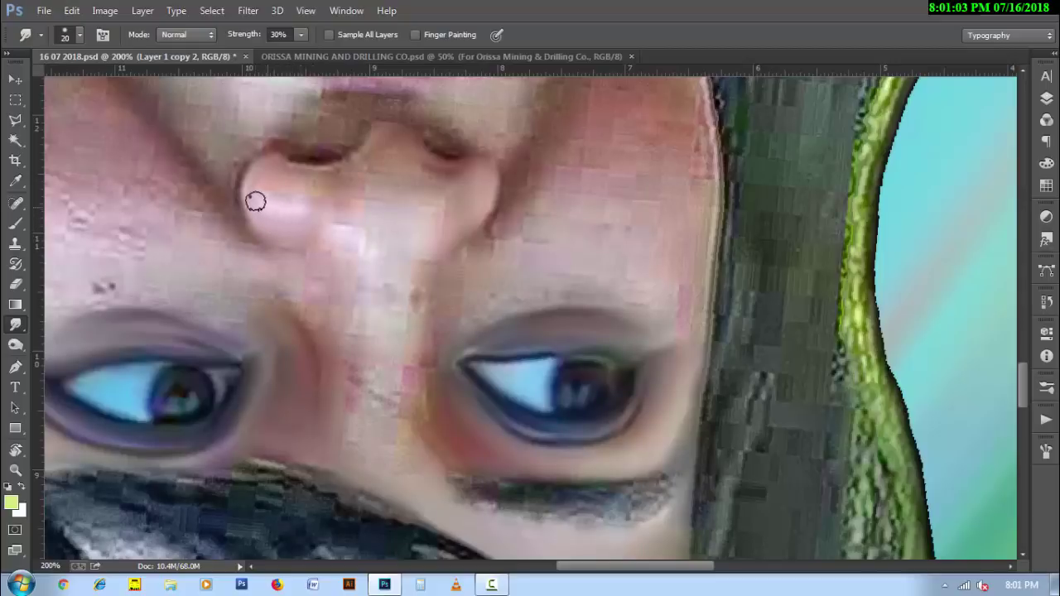
pyautogui.press('[')
pyautogui.moveTo(306, 168); pyautogui.dragTo(366, 146)
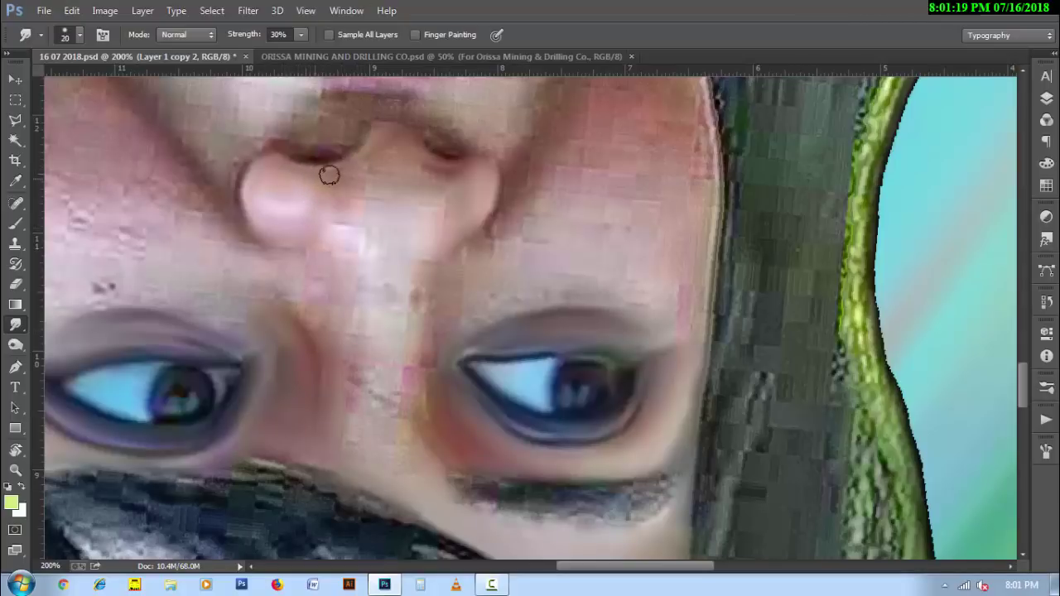
pyautogui.press(']')
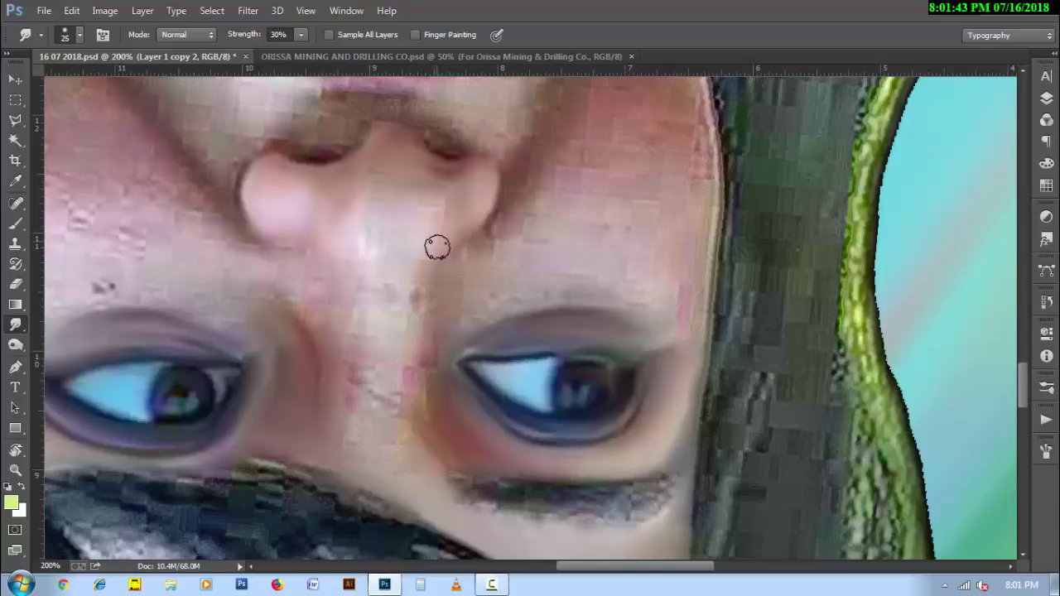
# - Smooth the speckled skin along the nose with a larger 25–30 smudge brush
pyautogui.press(']')
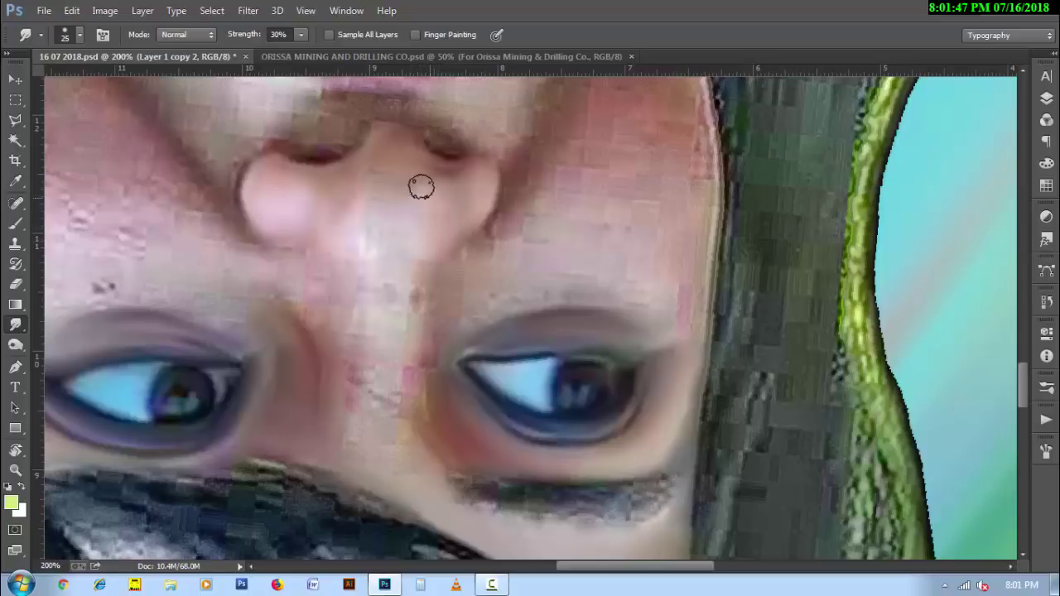
pyautogui.press(']')
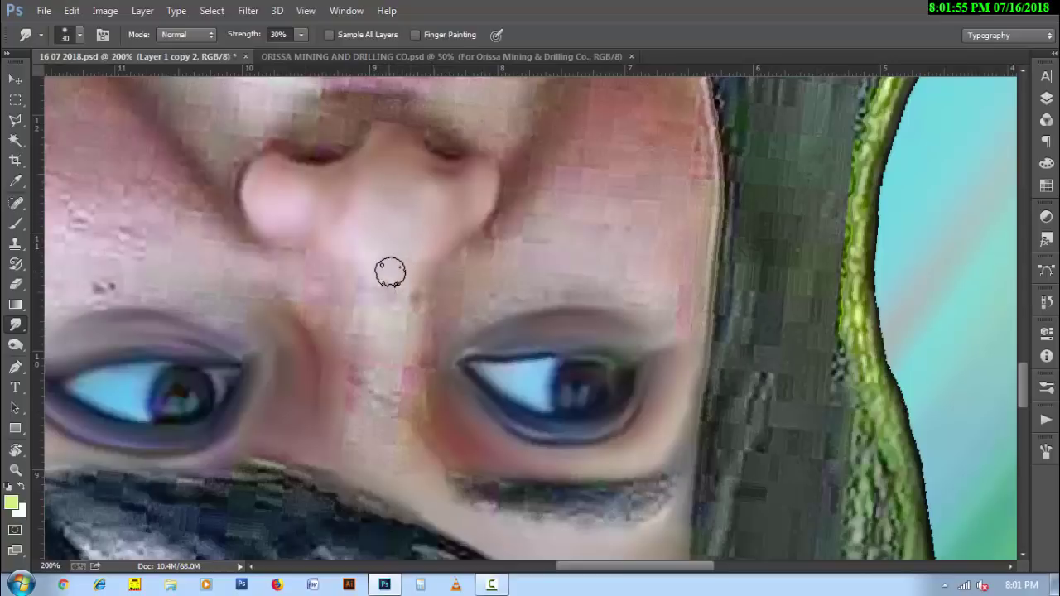
pyautogui.press('[')
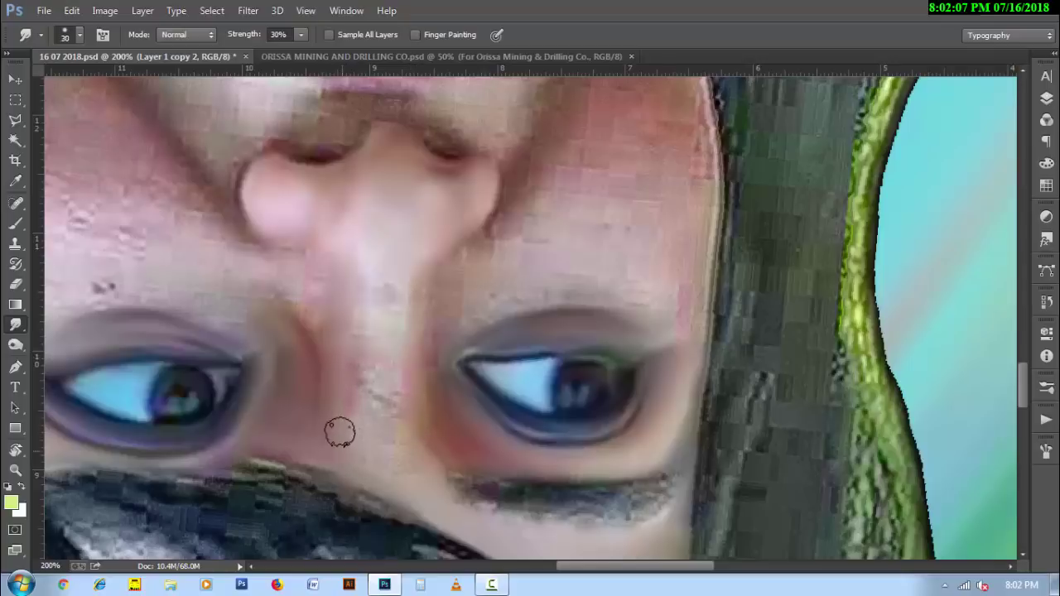
pyautogui.press(']')
pyautogui.moveTo(362, 427)
pyautogui.mouseDown()
pyautogui.moveTo(398, 472)
pyautogui.moveTo(397, 422)
pyautogui.moveTo(384, 414)
pyautogui.moveTo(359, 354)
pyautogui.moveTo(369, 372)
pyautogui.moveTo(394, 373)
pyautogui.moveTo(398, 329)
pyautogui.moveTo(373, 263)
pyautogui.moveTo(355, 281)
pyautogui.moveTo(356, 252)
pyautogui.moveTo(389, 338)
pyautogui.moveTo(383, 378)
pyautogui.moveTo(406, 268)
pyautogui.moveTo(395, 307)
pyautogui.moveTo(357, 229)
pyautogui.moveTo(372, 256)
pyautogui.moveTo(419, 258)
pyautogui.moveTo(407, 200)
pyautogui.mouseUp()
pyautogui.press(']')
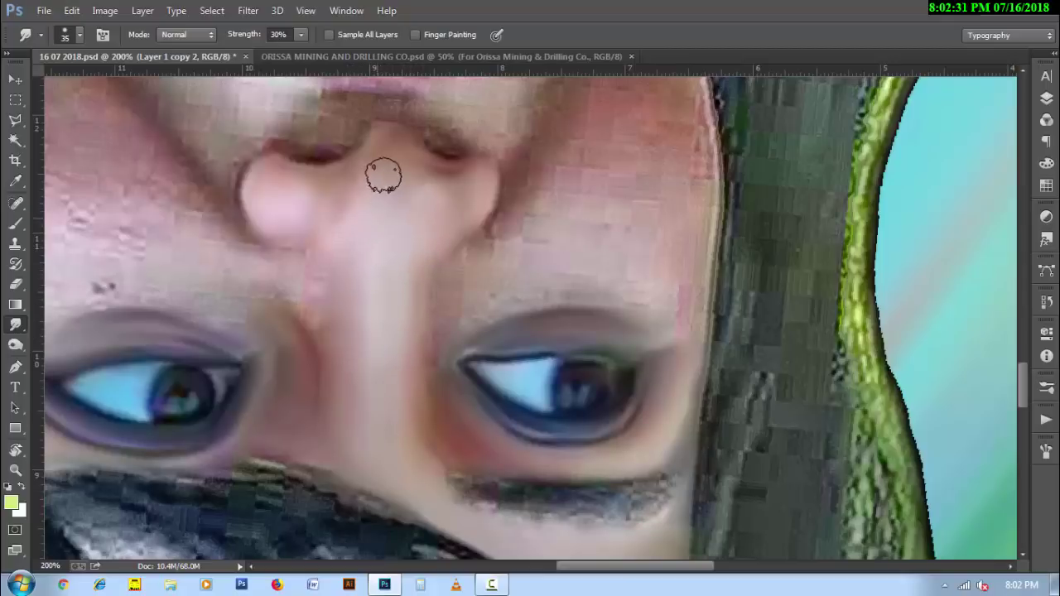
pyautogui.press('[')
pyautogui.press('[')
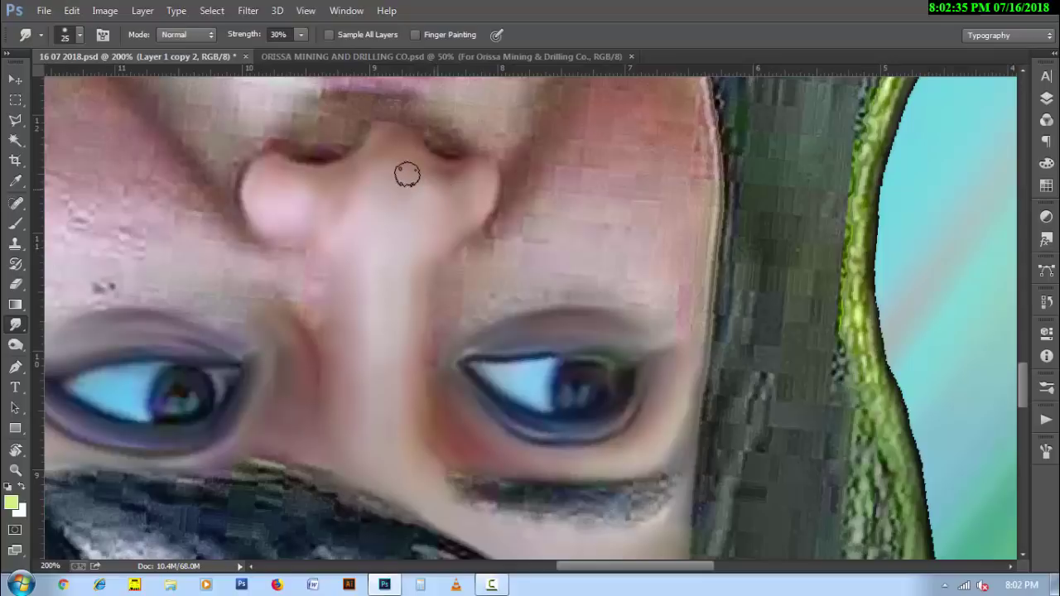
pyautogui.press('[')
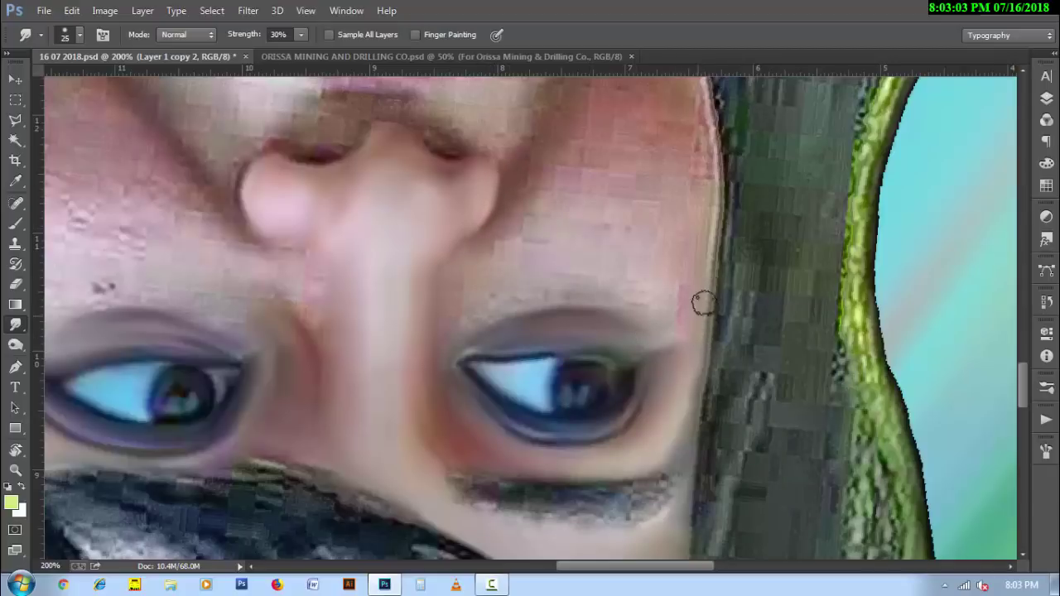
pyautogui.press(']')
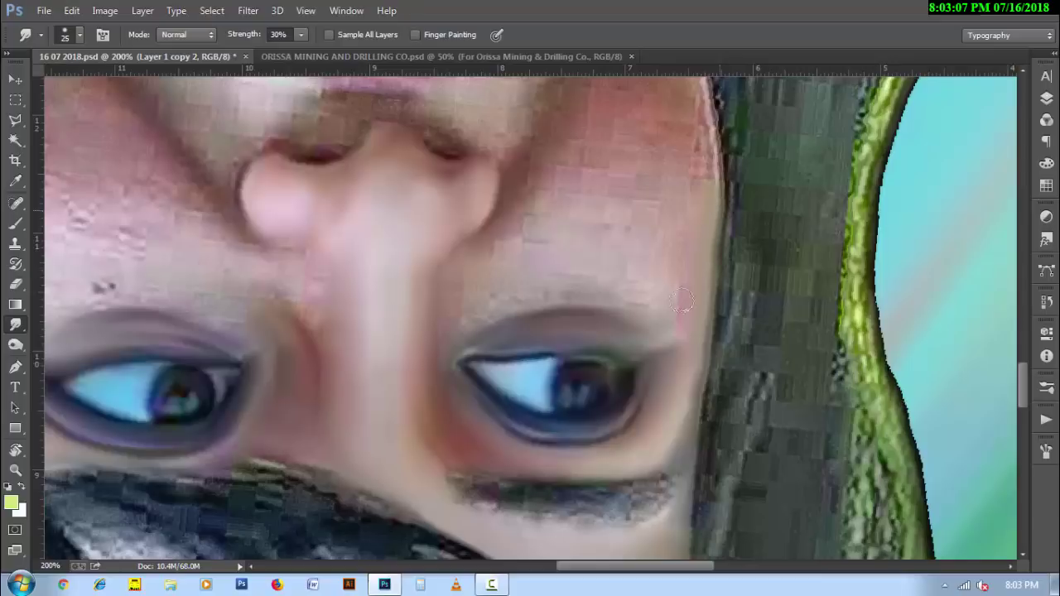
# - Pan to show the lips and teeth while adjusting the smudge brush size
pyautogui.moveTo(673, 208); pyautogui.dragTo(645, 317)
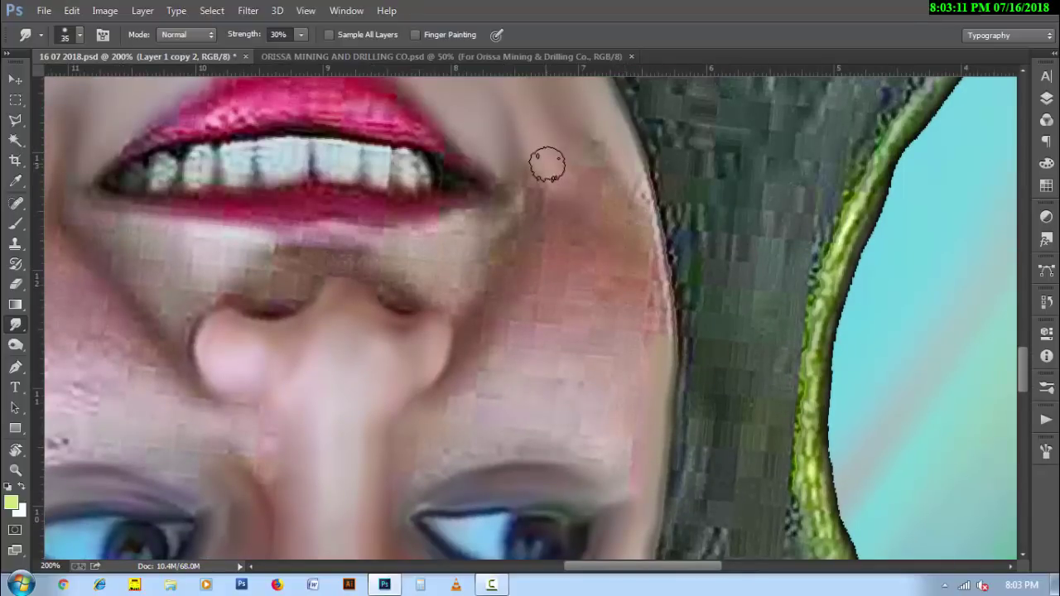
pyautogui.press(']')
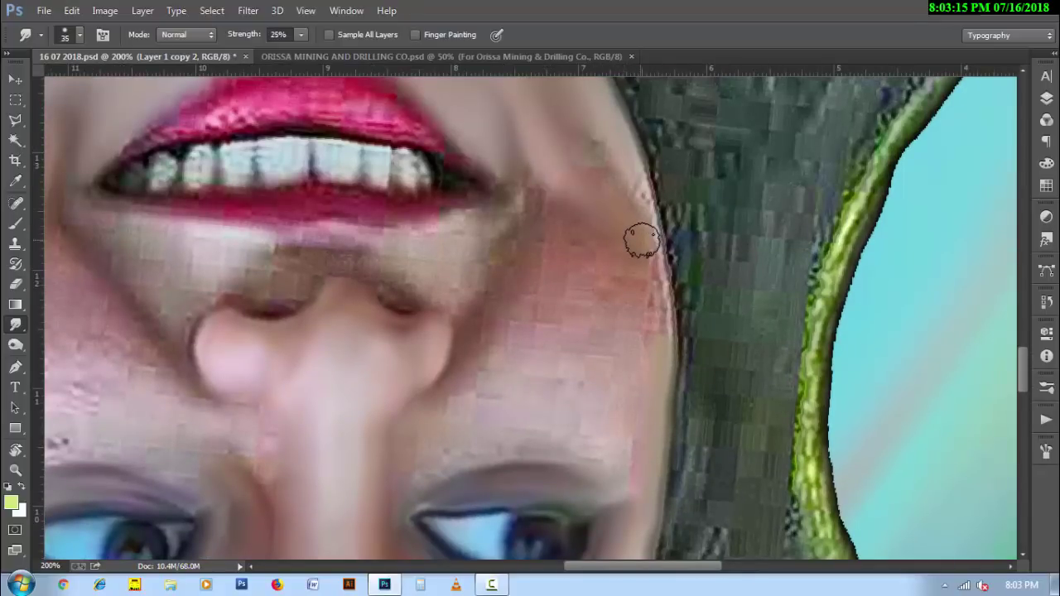
pyautogui.press('[')
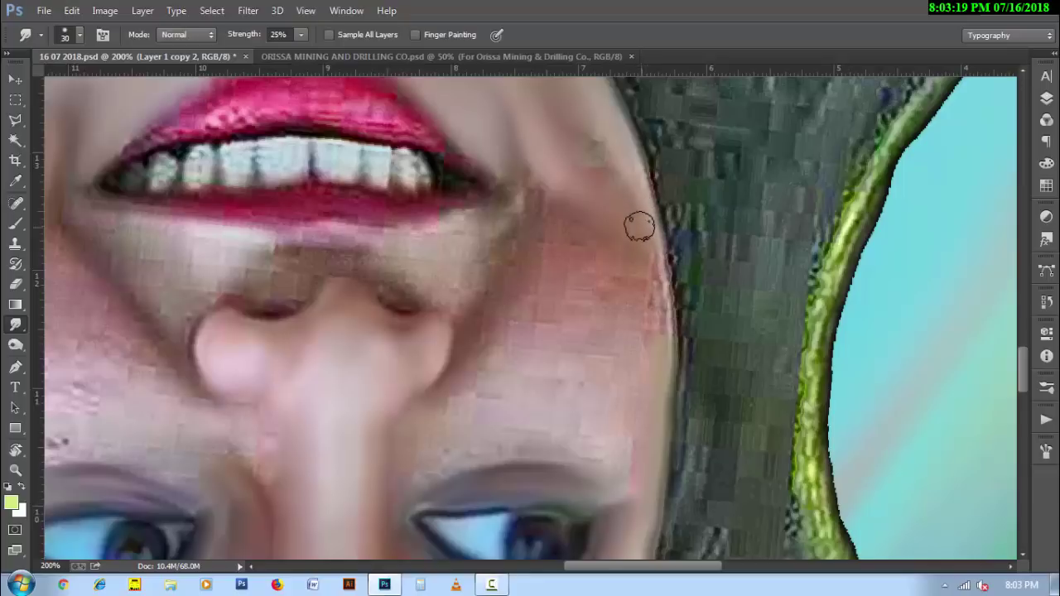
pyautogui.press(']')
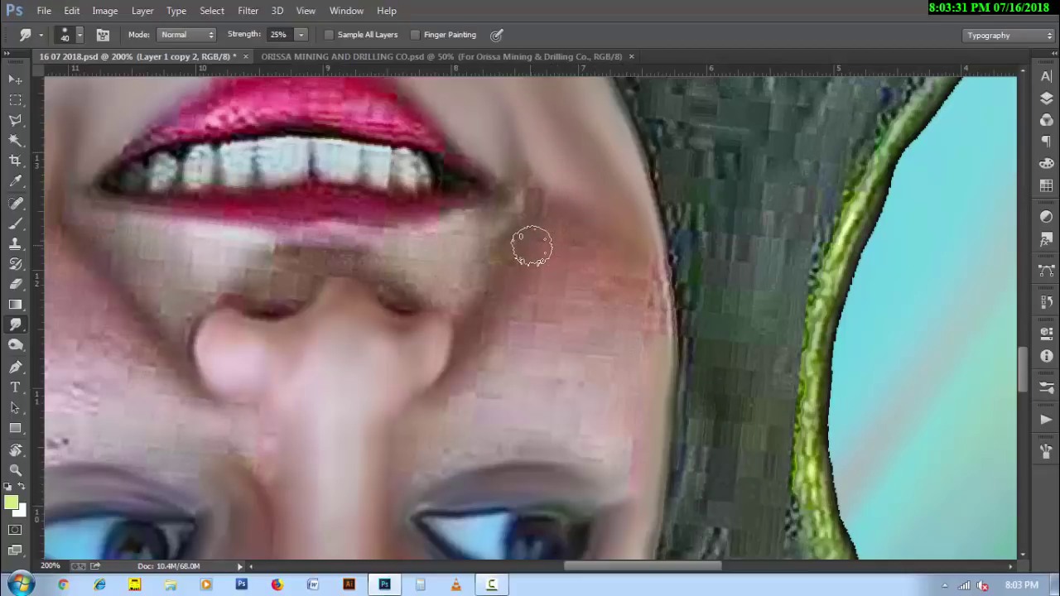
pyautogui.press('[')
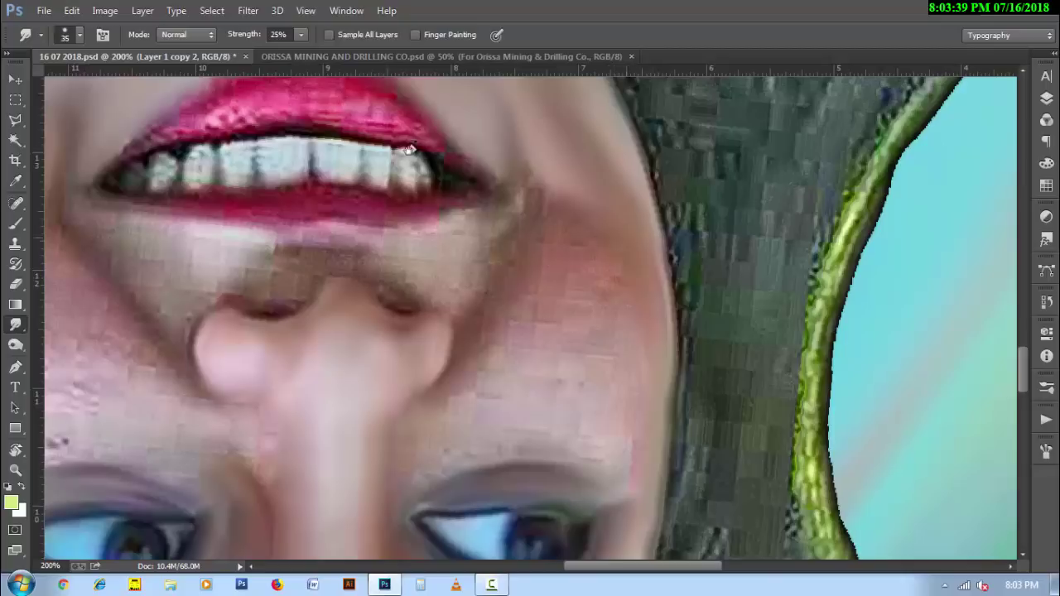
# - Reset the rotated view to upright, fit the portrait to the window, and zoom in on the face
pyautogui.press('r')
pyautogui.click(205, 34)
pyautogui.hotkey('ctrl', '0')
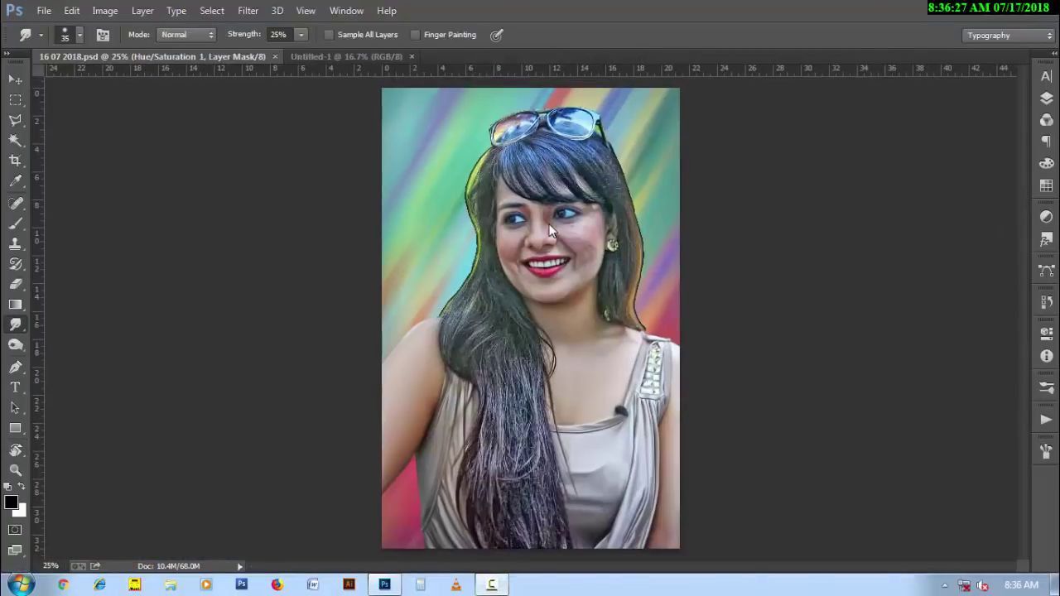
pyautogui.scroll(2, 549, 226)
pyautogui.scroll(3, 549, 226)
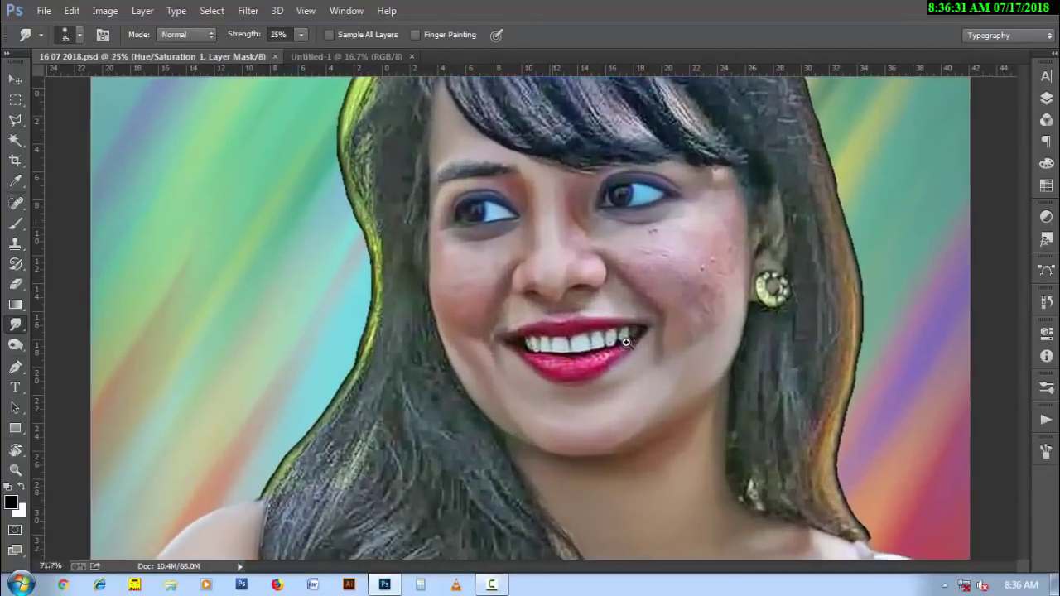
pyautogui.scroll(2, 549, 226)
# - Smudge above the upper lip, make Layer 1 copy 2 active, and zoom in on nose and lips
pyautogui.scroll(1, 559, 329)
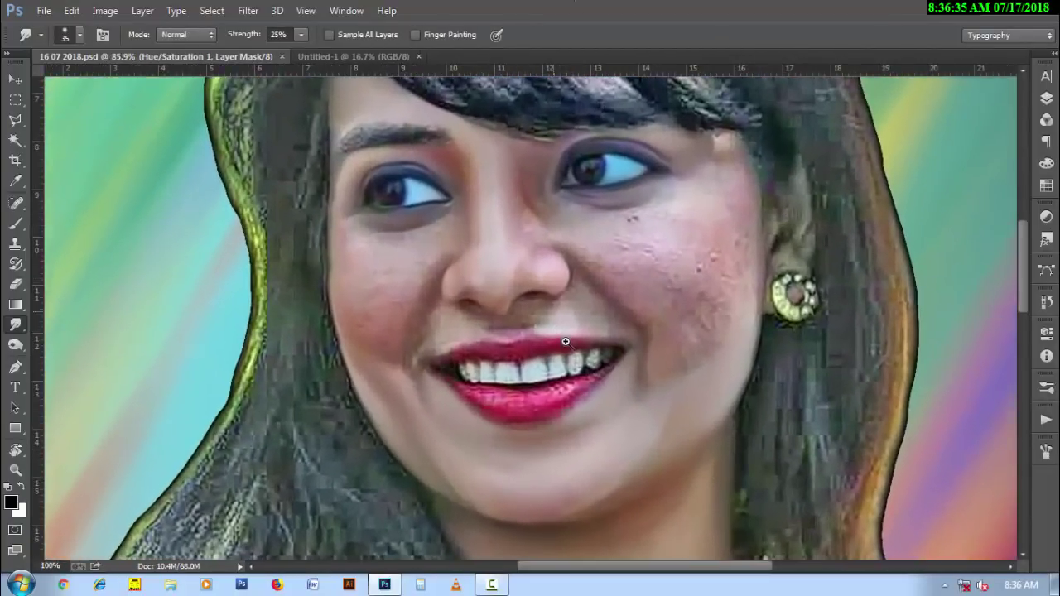
pyautogui.scroll(1, 543, 367)
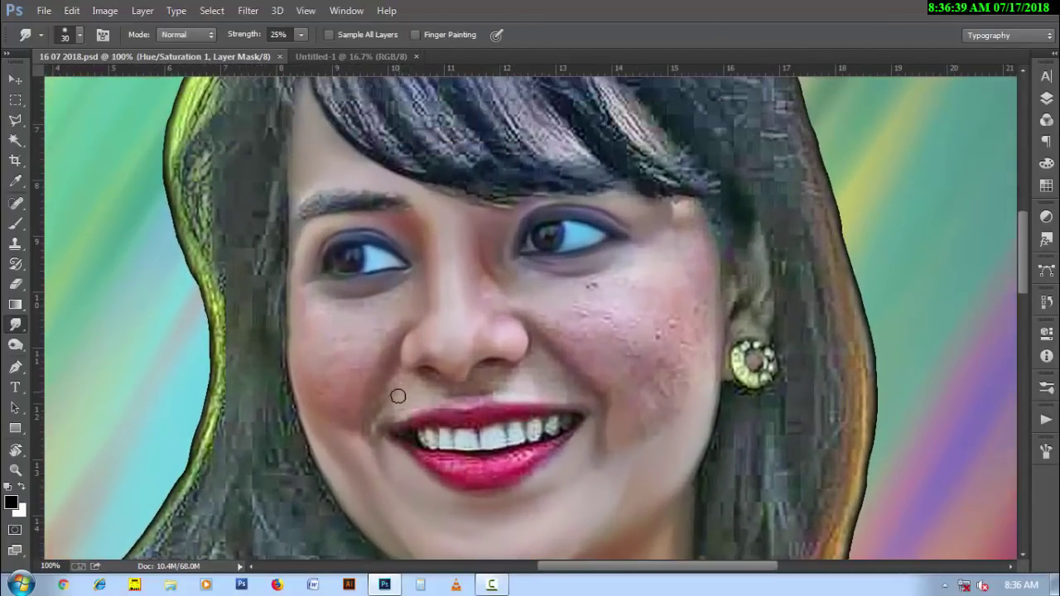
pyautogui.moveTo(398, 396); pyautogui.dragTo(395, 398)
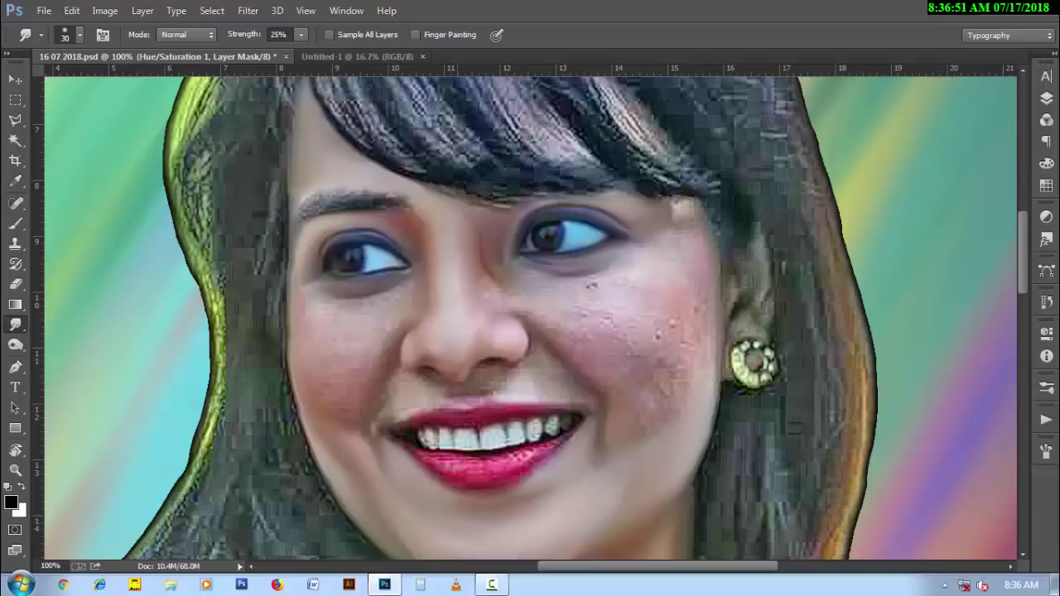
pyautogui.click(1046, 98)
pyautogui.click(935, 180)
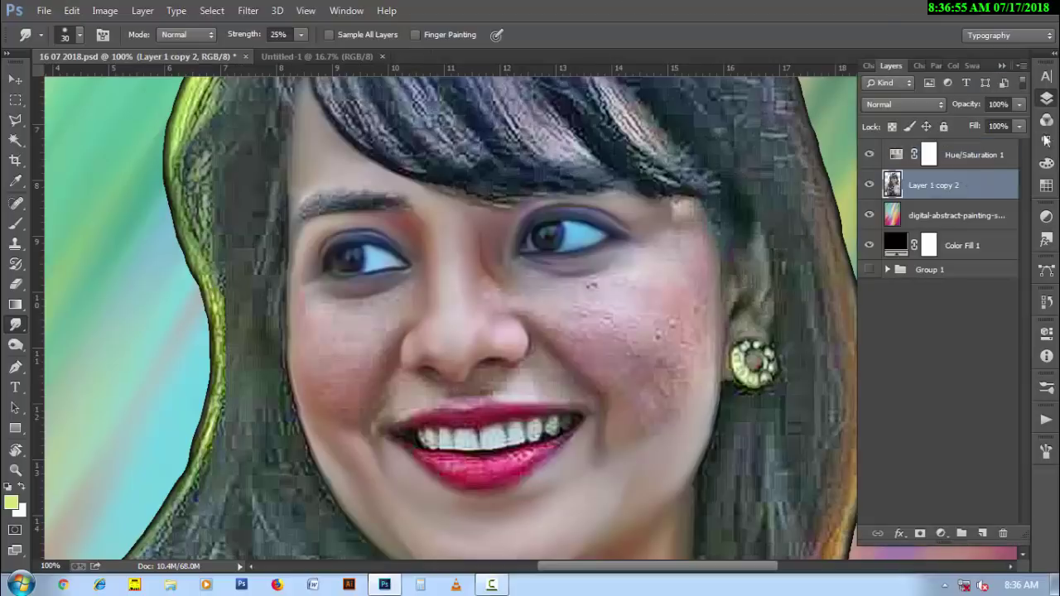
pyautogui.click(1045, 97)
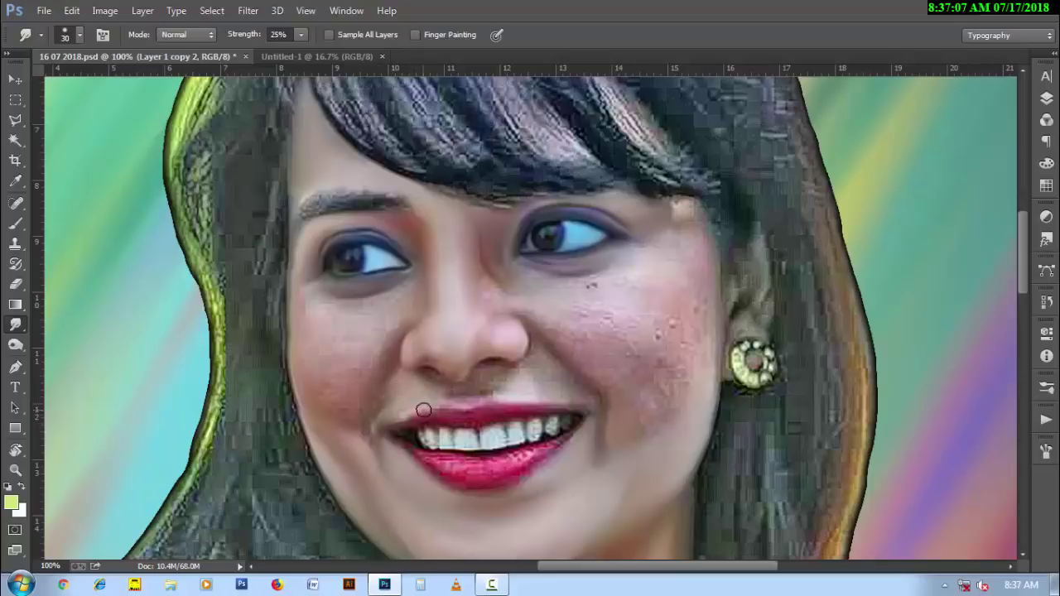
pyautogui.scroll(2, 423, 410)
pyautogui.press('[')
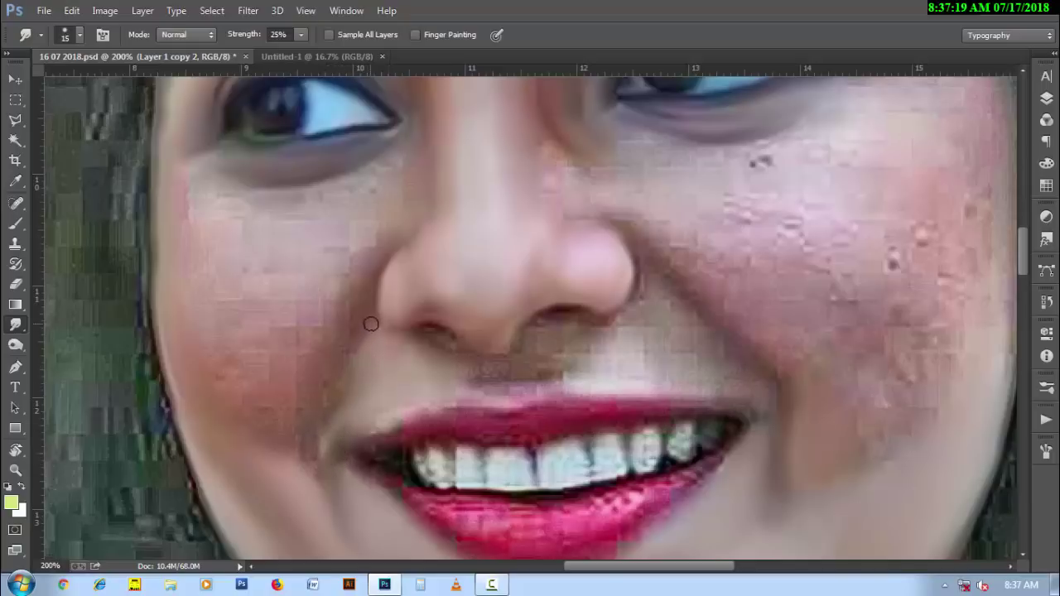
# - Blend the patchy skin between nose and upper lip and around the mouth corners, then pan up
pyautogui.press(']')
pyautogui.press('[')
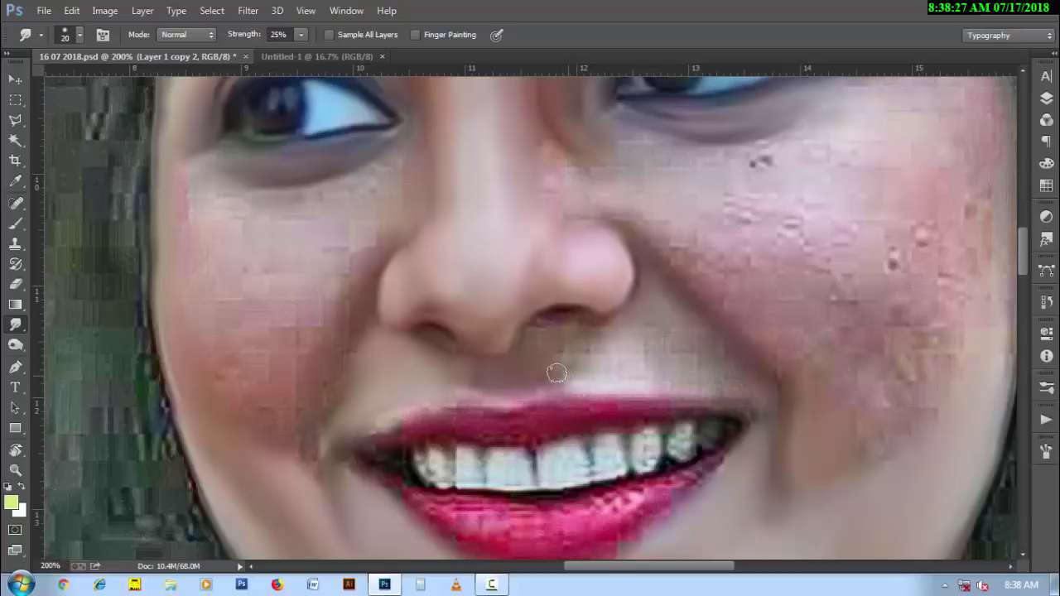
pyautogui.press('[')
pyautogui.press(']')
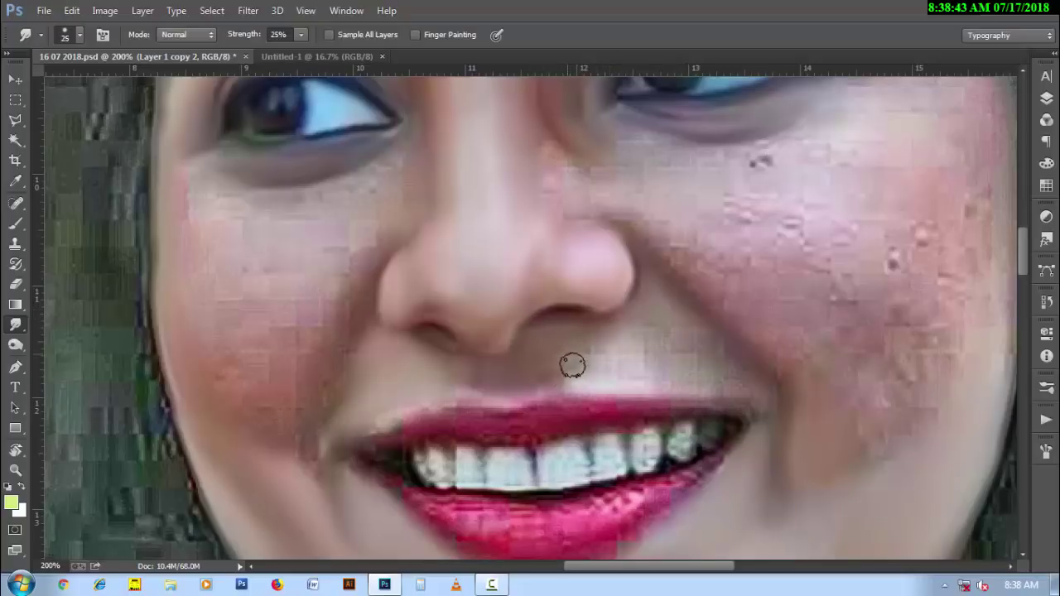
pyautogui.press(']')
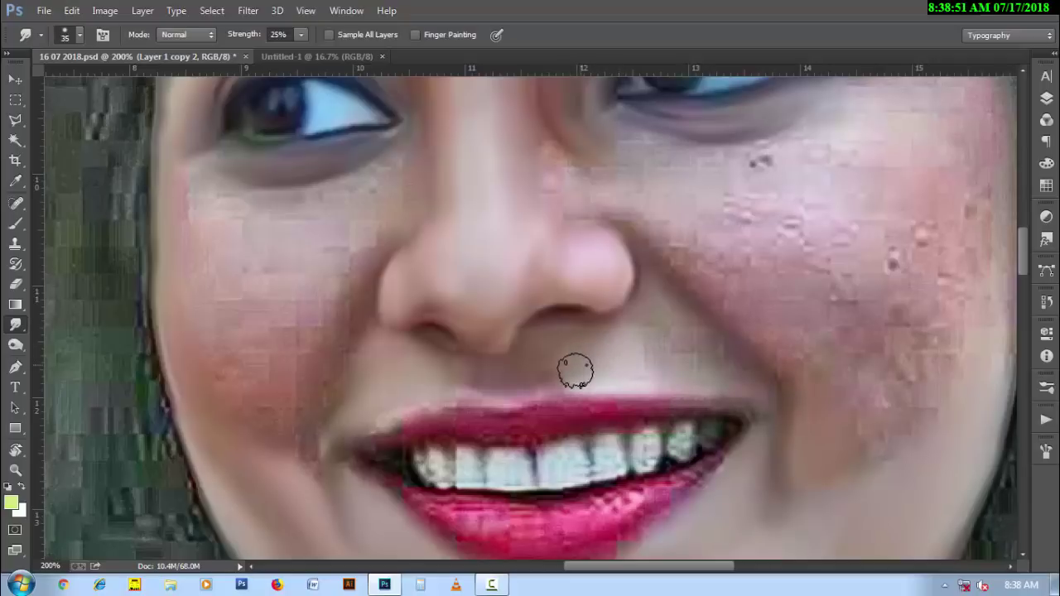
pyautogui.press(']')
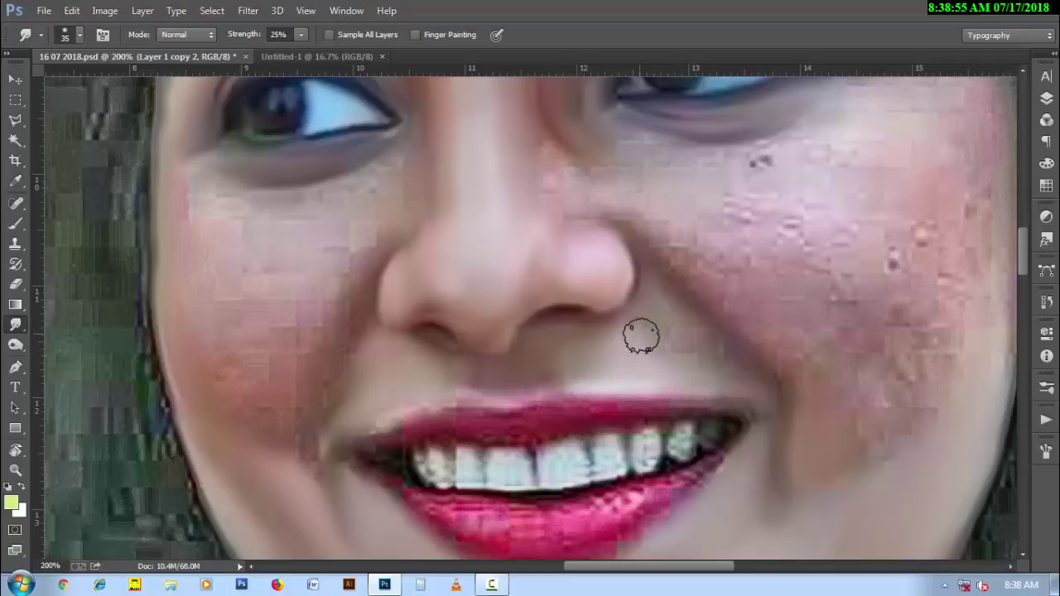
pyautogui.press('[')
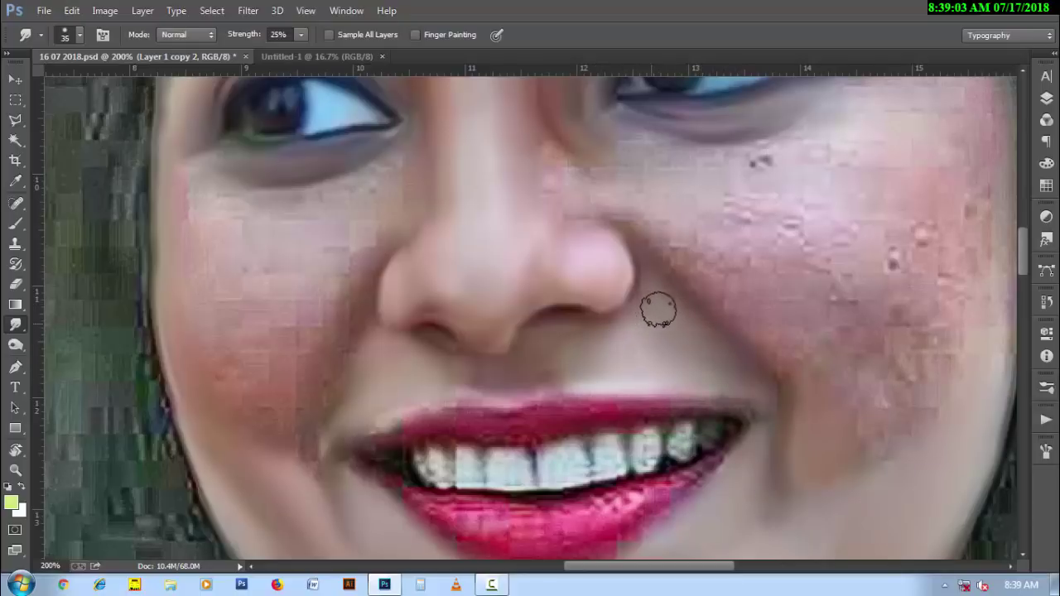
pyautogui.press(']')
pyautogui.press('[')
pyautogui.press('[')
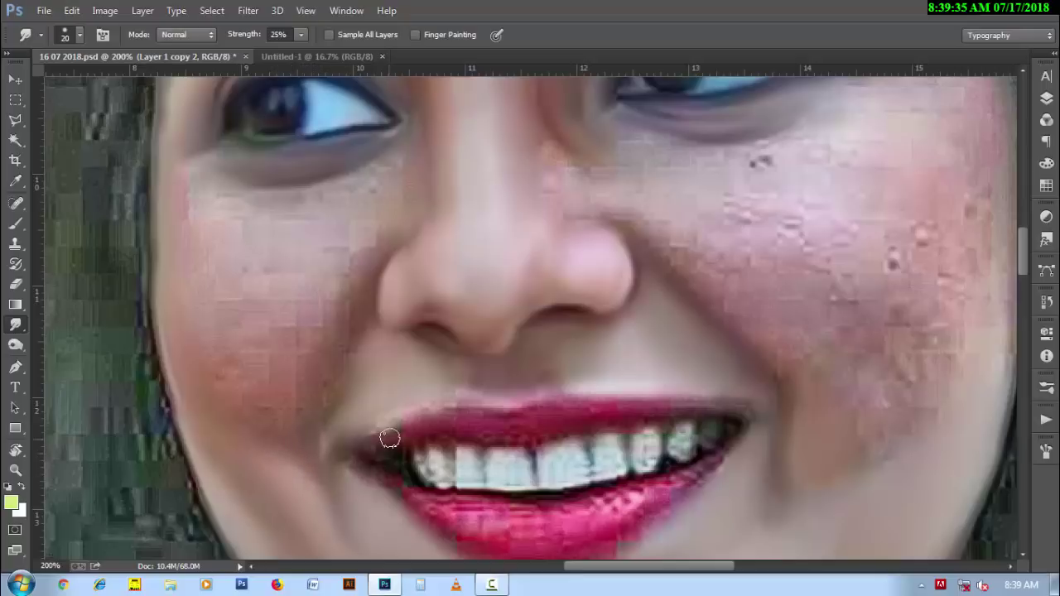
pyautogui.moveTo(349, 234); pyautogui.dragTo(347, 332)
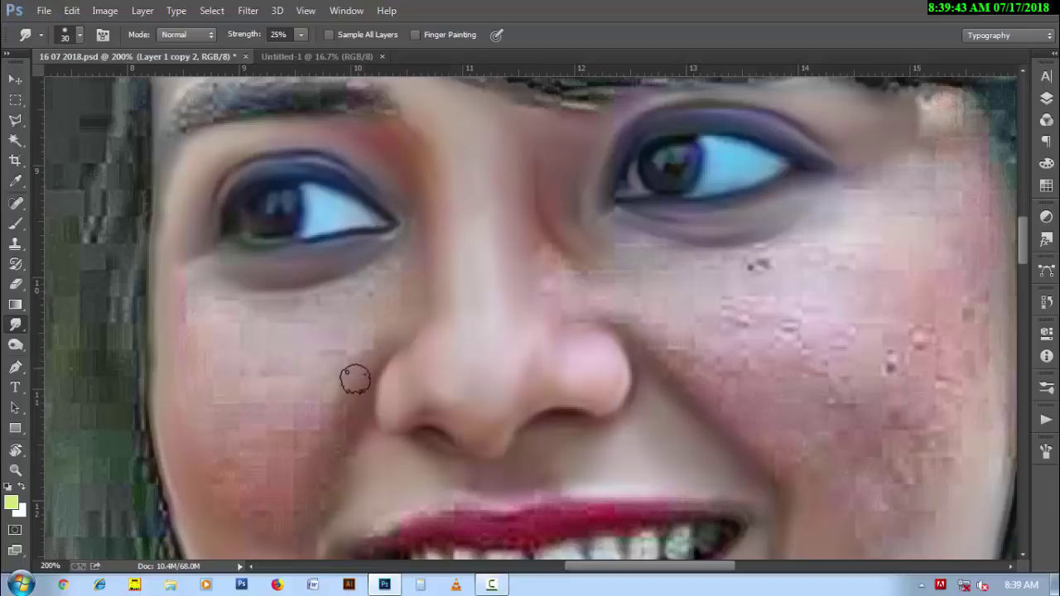
# - Smooth the cheek skin beside the nose and the blocky pixelation on the left cheek
pyautogui.press(']')
pyautogui.moveTo(348, 396); pyautogui.dragTo(335, 390)
pyautogui.press('[')
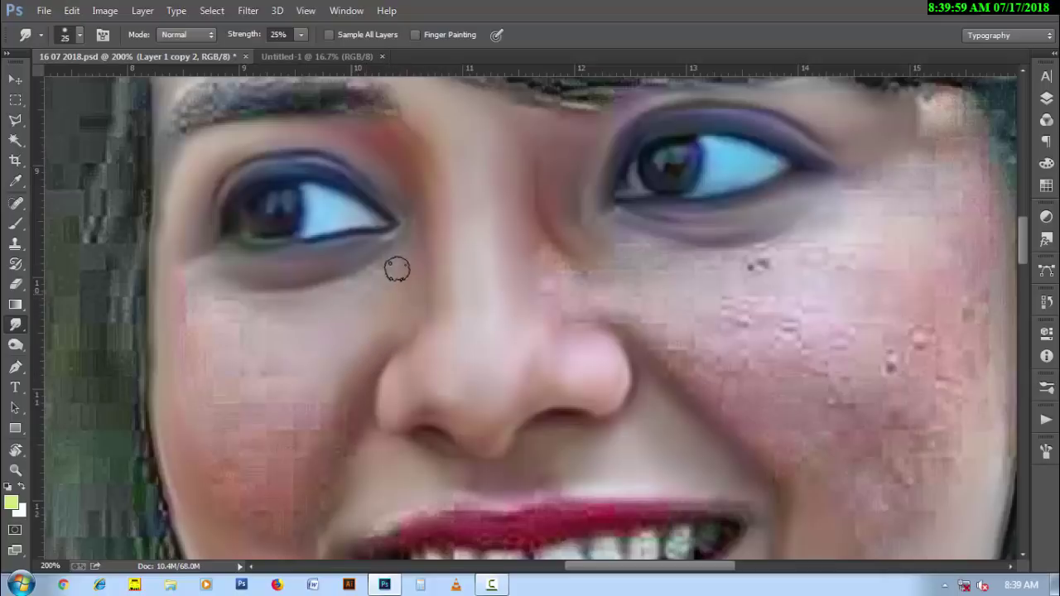
pyautogui.press(']')
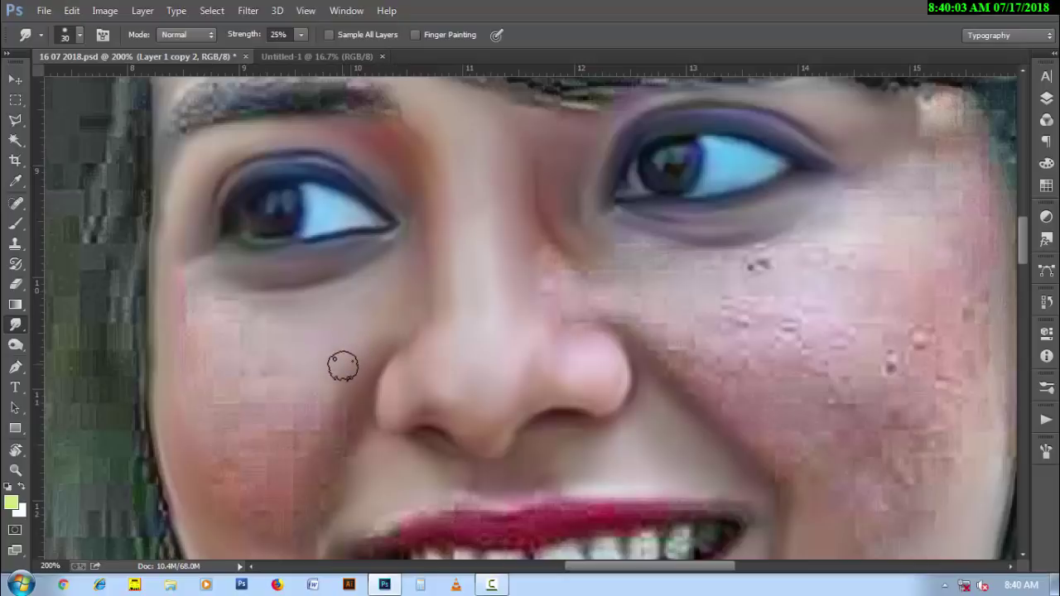
pyautogui.press('[')
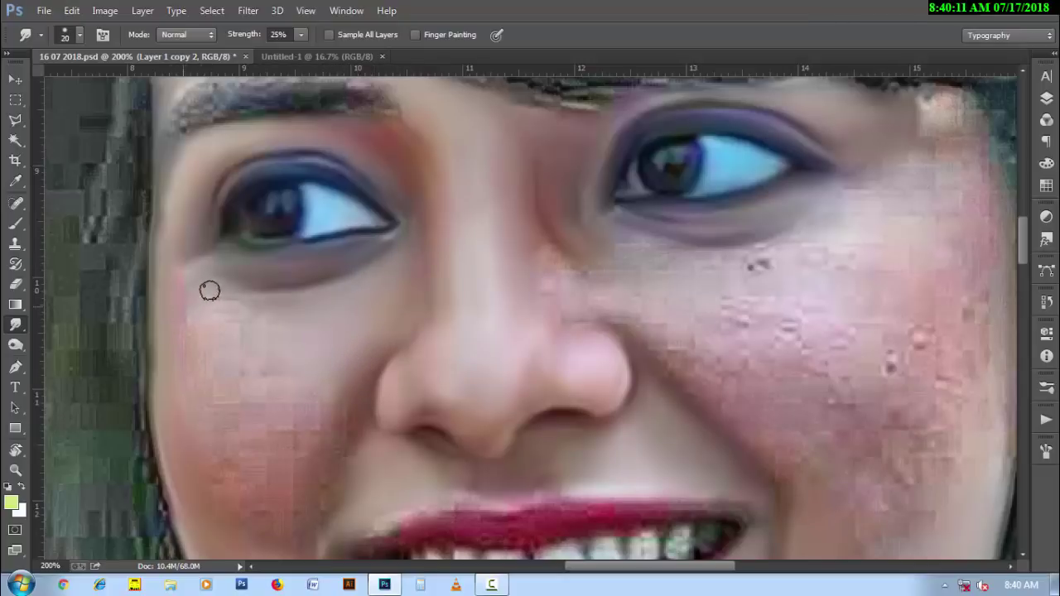
pyautogui.scroll(-1, 207, 364)
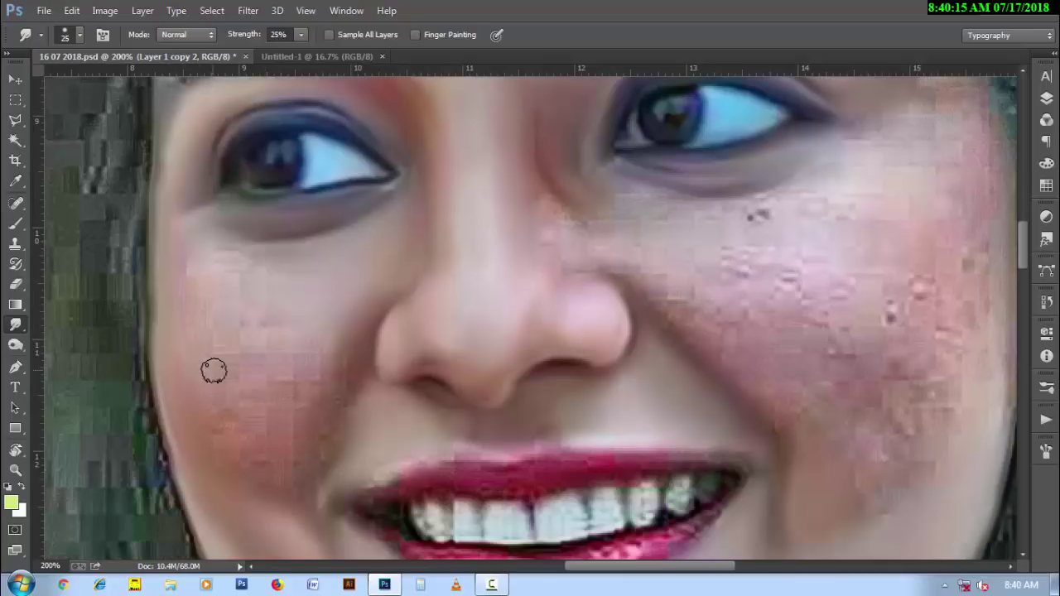
pyautogui.press(']')
pyautogui.press(']')
pyautogui.press('[')
pyautogui.press(']')
pyautogui.press(']')
pyautogui.moveTo(335, 352)
pyautogui.mouseDown()
pyautogui.moveTo(284, 445)
pyautogui.moveTo(326, 352)
pyautogui.moveTo(331, 409)
pyautogui.moveTo(197, 330)
pyautogui.moveTo(196, 350)
pyautogui.moveTo(241, 268)
pyautogui.moveTo(246, 332)
pyautogui.moveTo(220, 361)
pyautogui.moveTo(213, 411)
pyautogui.moveTo(253, 456)
pyautogui.moveTo(210, 407)
pyautogui.moveTo(272, 417)
pyautogui.moveTo(248, 347)
pyautogui.moveTo(265, 317)
pyautogui.moveTo(284, 365)
pyautogui.mouseUp()
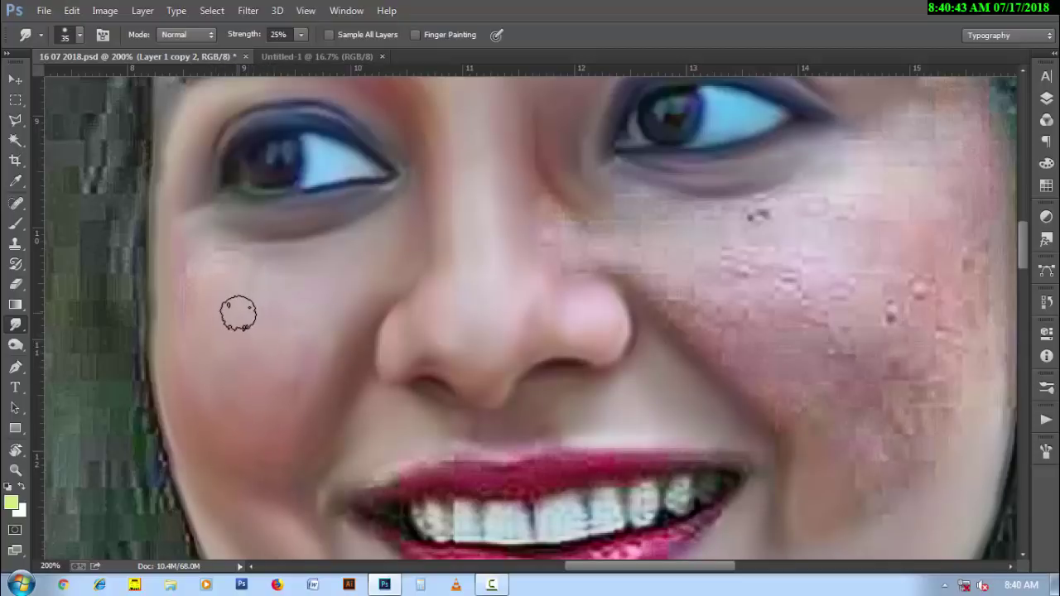
# - Smudge along the outer edge of the left cheek with a smaller brush
pyautogui.press('[')
pyautogui.moveTo(184, 255)
pyautogui.mouseDown()
pyautogui.moveTo(177, 386)
pyautogui.moveTo(189, 250)
pyautogui.moveTo(243, 276)
pyautogui.moveTo(268, 260)
pyautogui.moveTo(236, 259)
pyautogui.mouseUp()
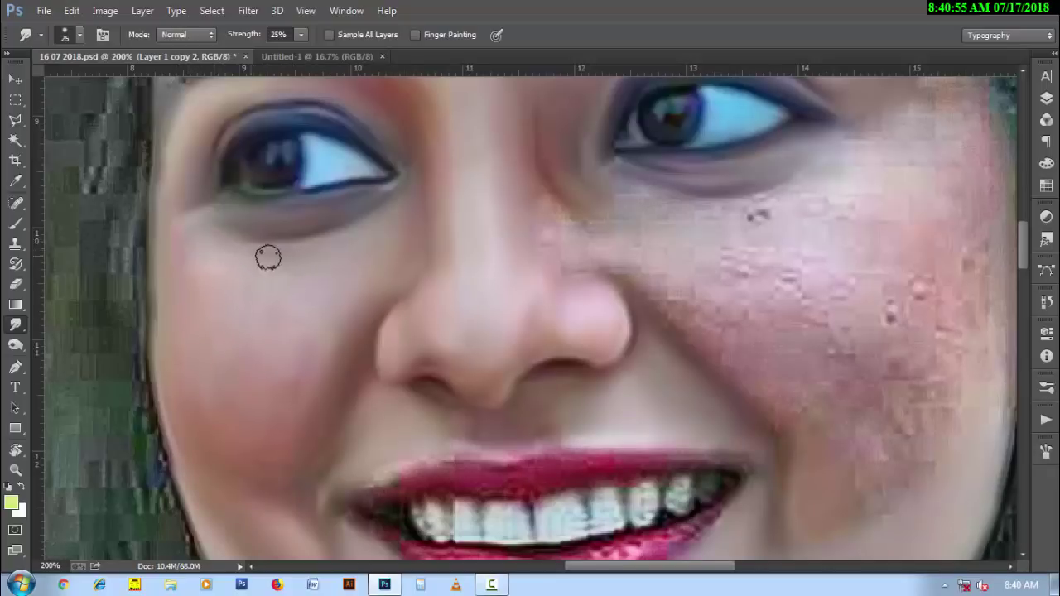
pyautogui.press(']')
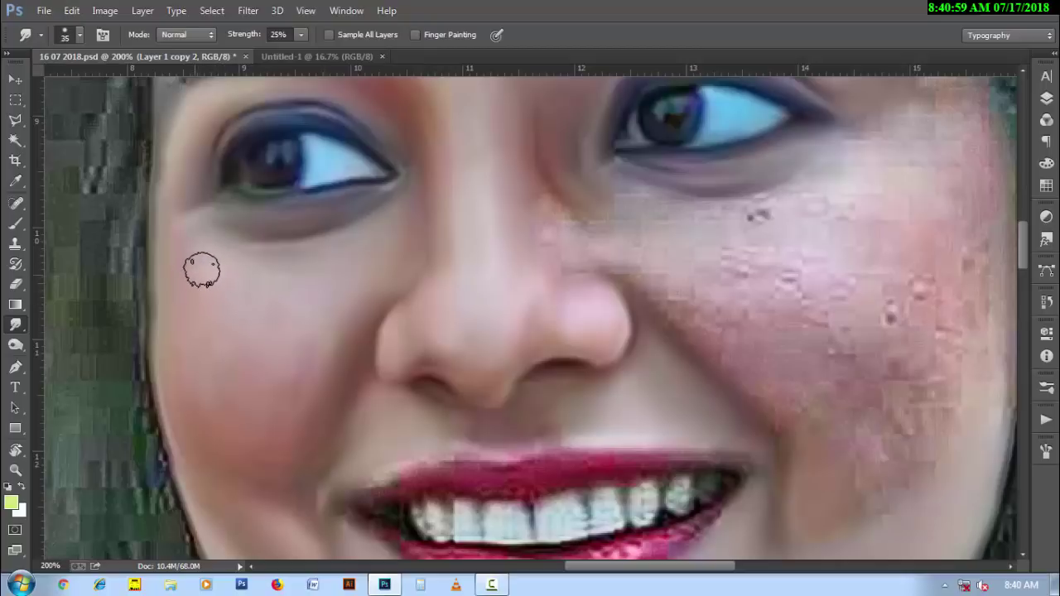
pyautogui.press(']')
pyautogui.press(']')
pyautogui.press(']')
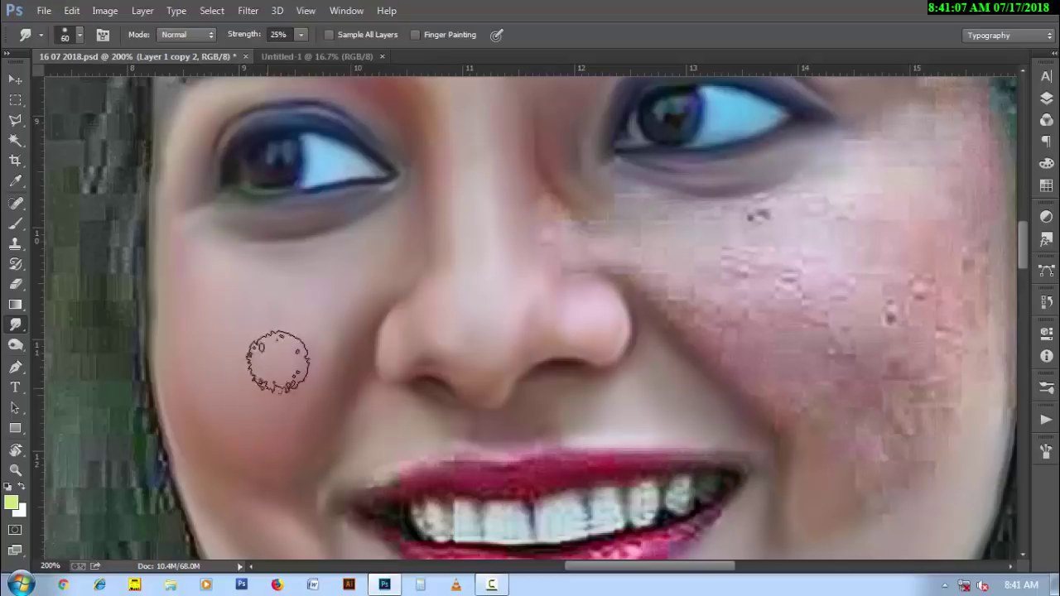
pyautogui.press('[')
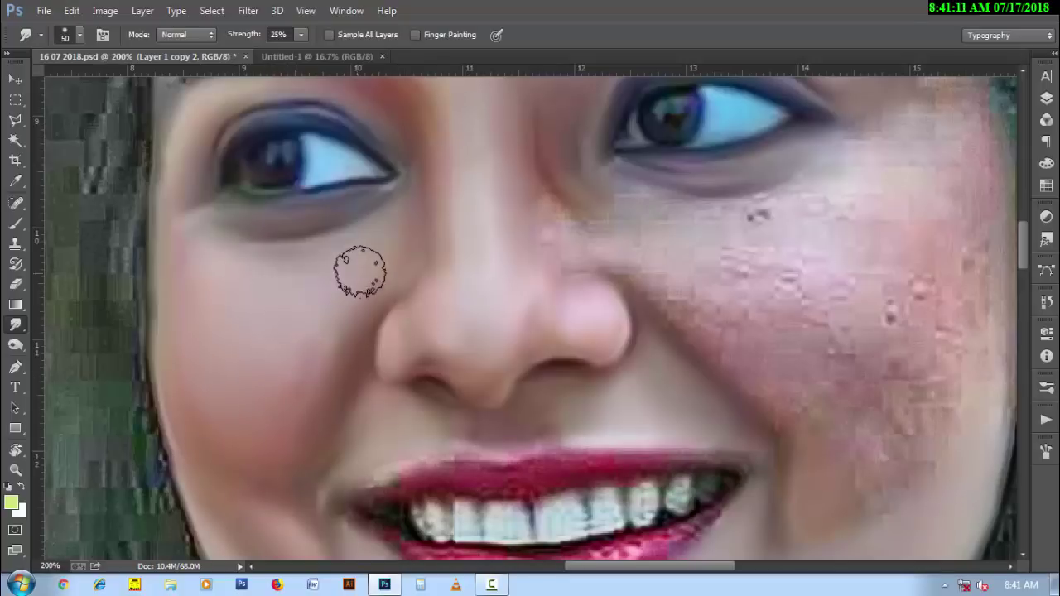
pyautogui.press('[')
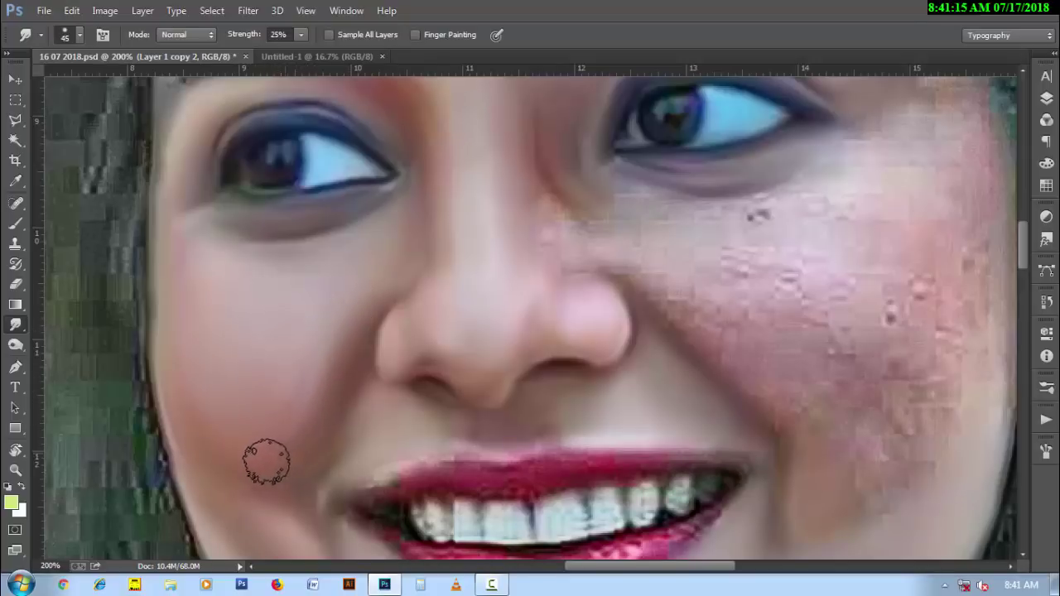
# - Lower the smudge strength to 20% and pan to the other cheek and earring
pyautogui.scroll(-3, 286, 480)
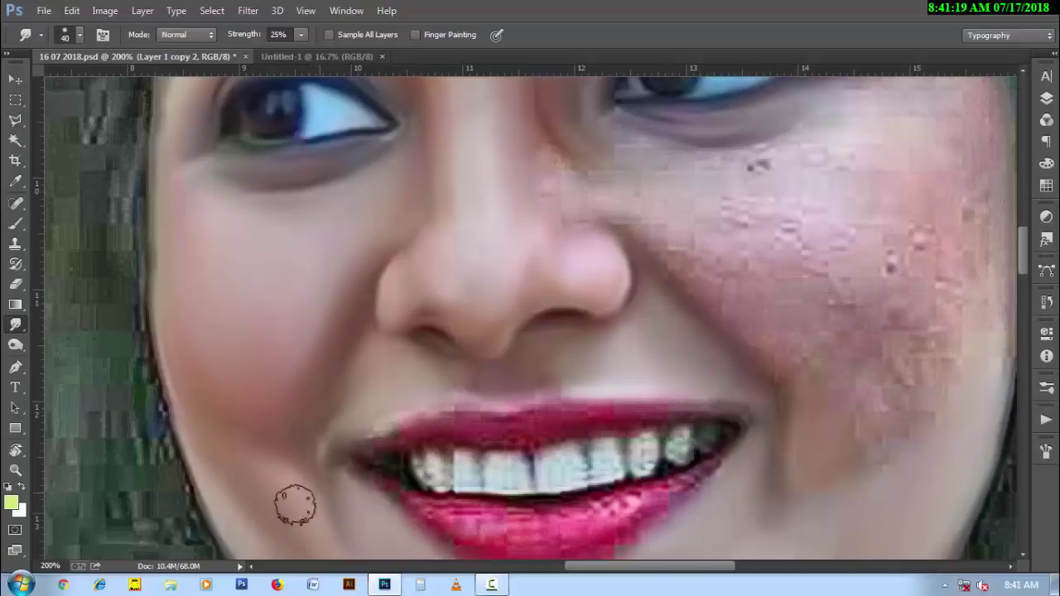
pyautogui.press('[')
pyautogui.press('[')
pyautogui.press('[')
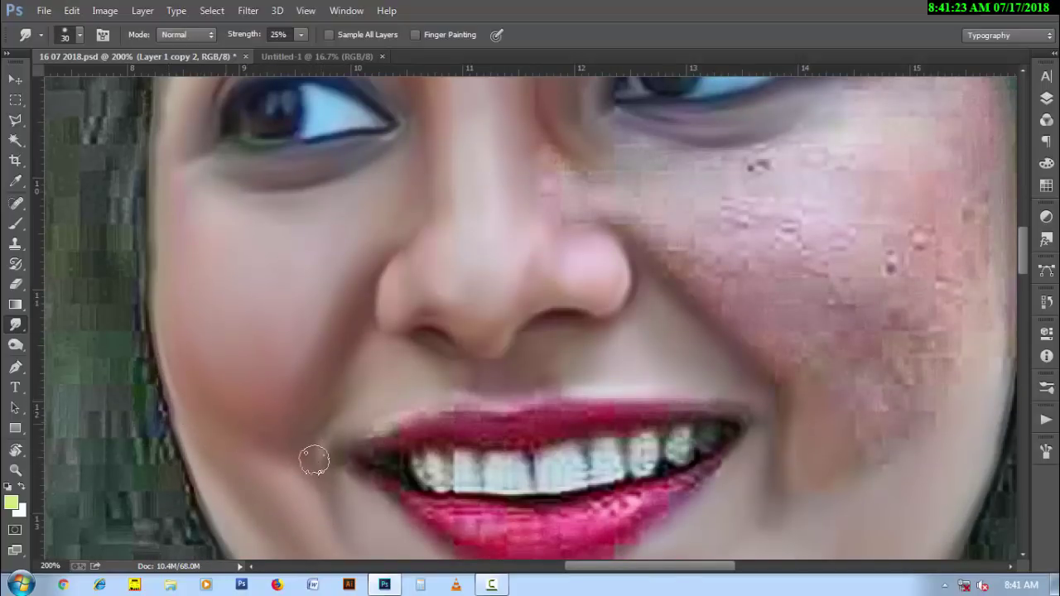
pyautogui.press(']')
pyautogui.press('[')
pyautogui.press('[')
pyautogui.press(']')
pyautogui.press(']')
pyautogui.press(']')
pyautogui.press('2')
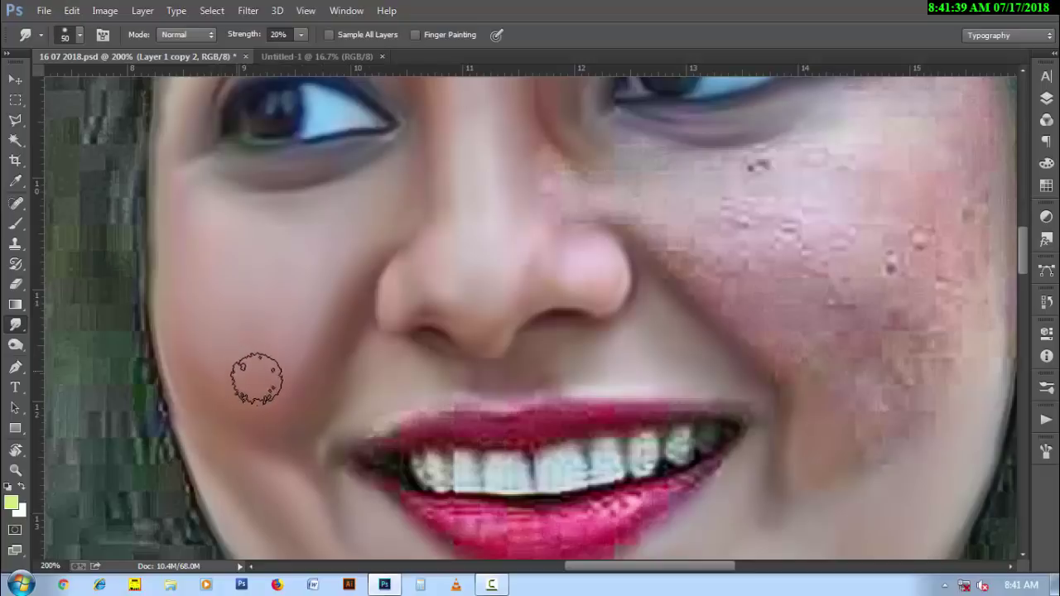
pyautogui.moveTo(516, 438)
pyautogui.mouseDown()
pyautogui.moveTo(409, 280)
pyautogui.moveTo(543, 282)
pyautogui.mouseUp()
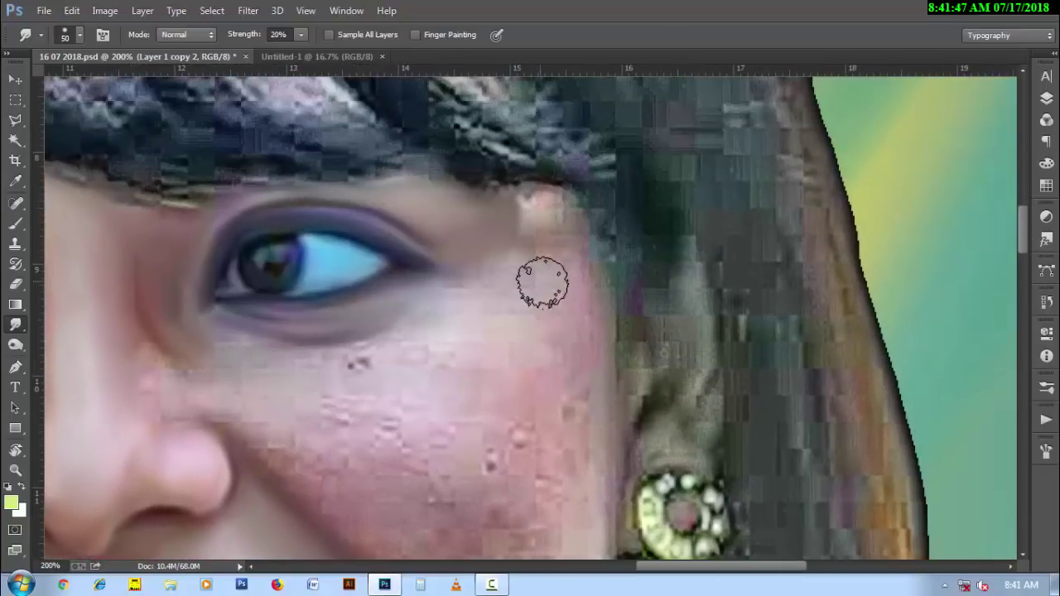
# - At 30% strength, smudge away the light spot near the hairline, then pan to the lower cheek
pyautogui.press('[')
pyautogui.press('[')
pyautogui.press('3')
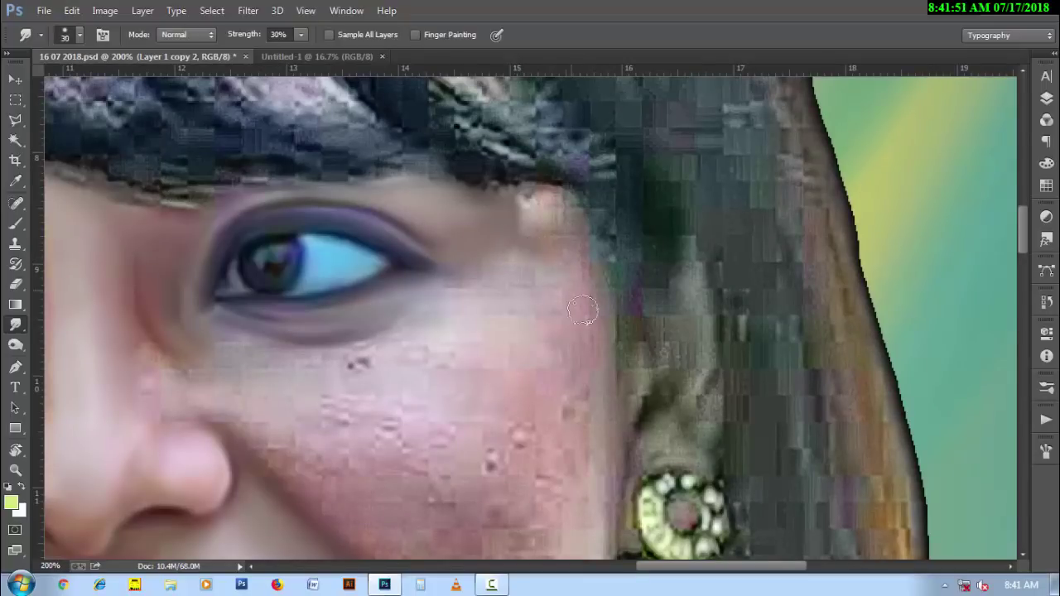
pyautogui.press(']')
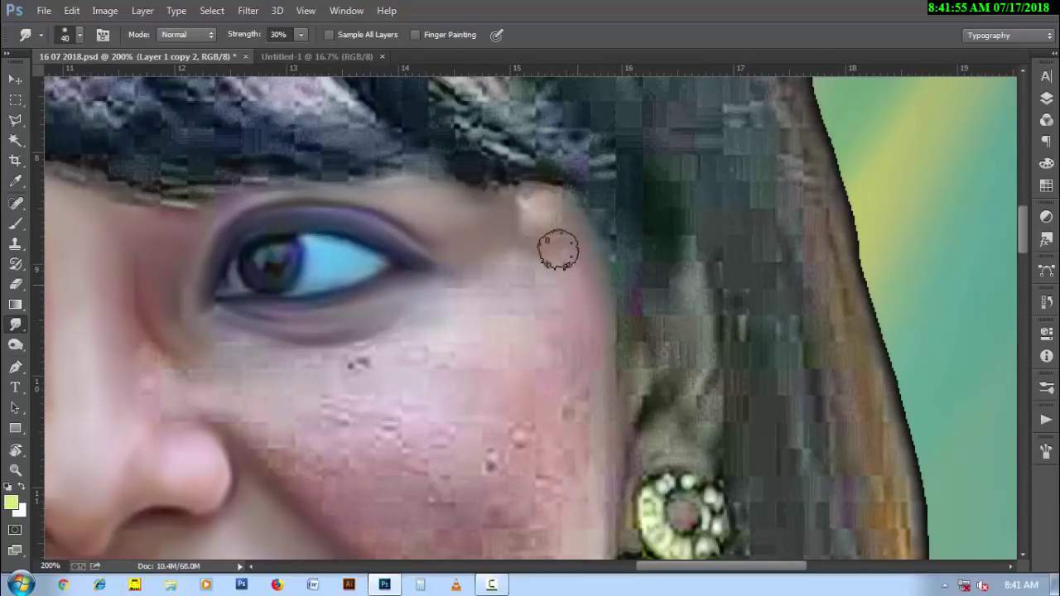
pyautogui.moveTo(558, 246)
pyautogui.mouseDown()
pyautogui.moveTo(525, 204)
pyautogui.moveTo(569, 253)
pyautogui.mouseUp()
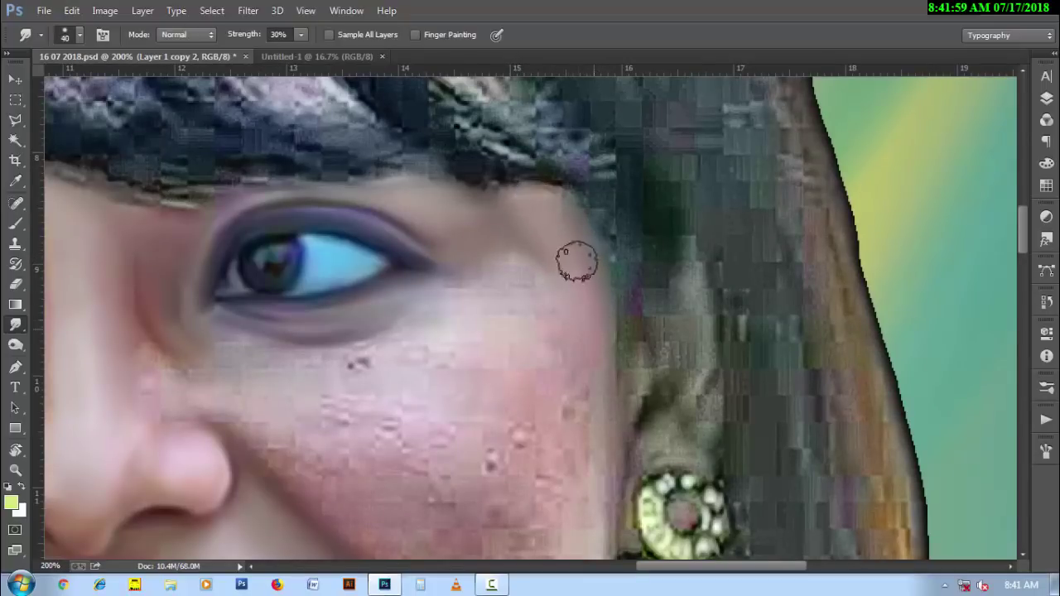
pyautogui.press('[')
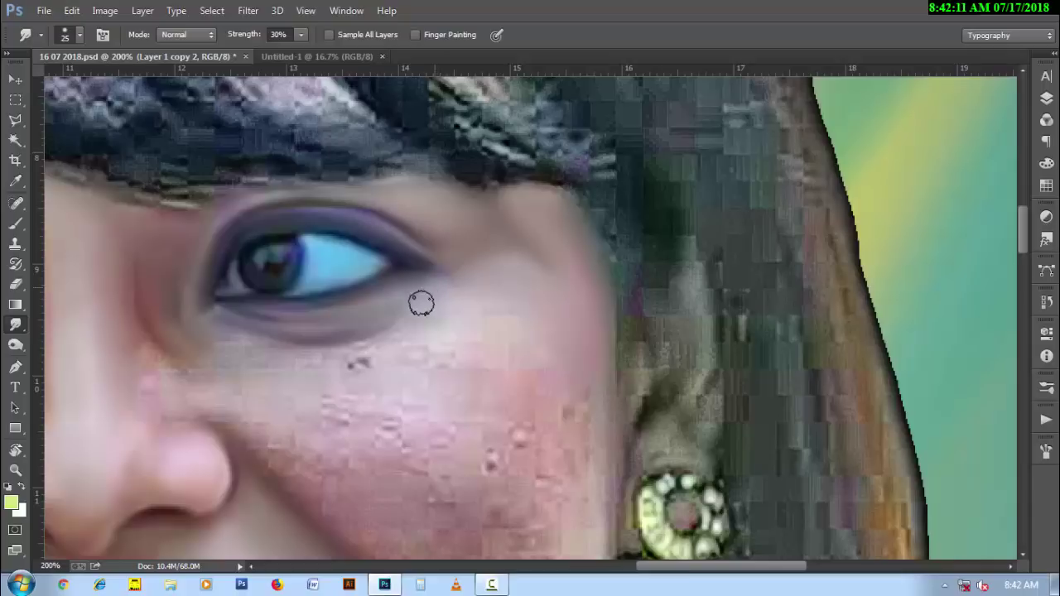
pyautogui.press(']')
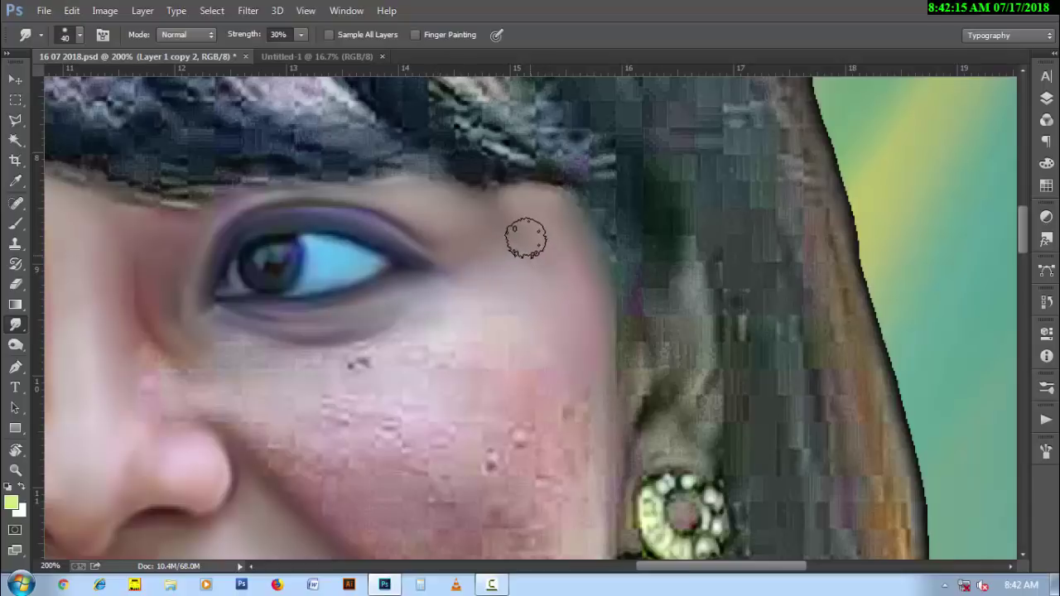
pyautogui.scroll(-1, 577, 322)
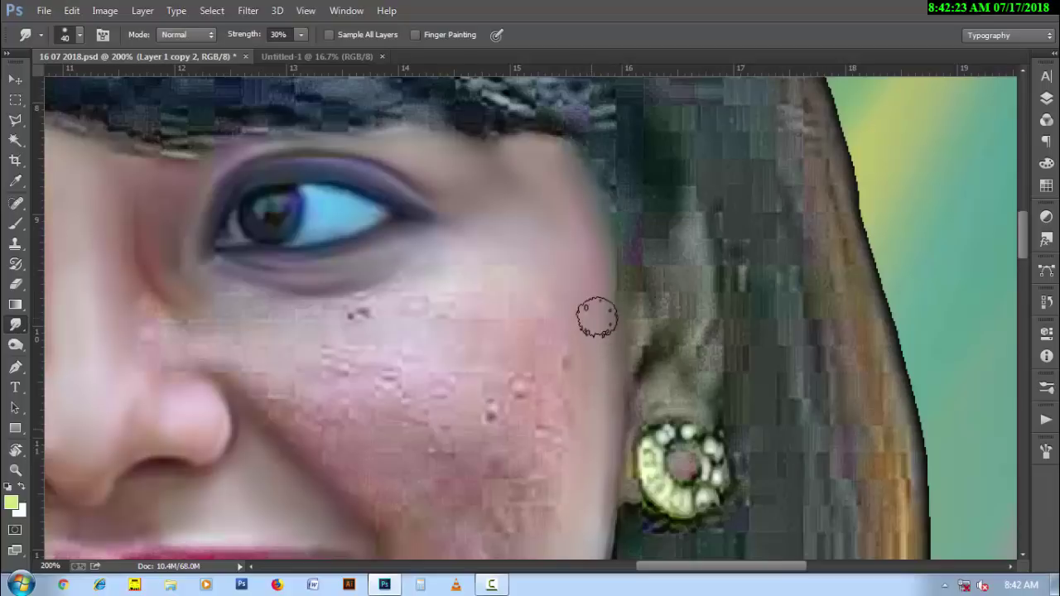
pyautogui.moveTo(517, 458); pyautogui.dragTo(530, 353)
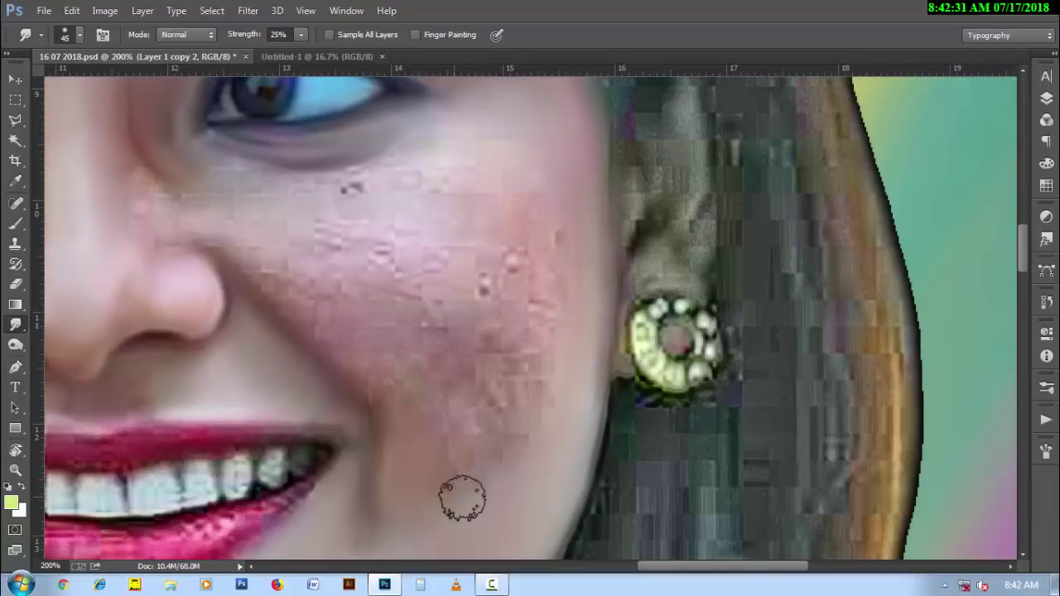
# - At 25% strength, smooth the blotchy lower cheek, upper-cheek bumps and dots under the eye
pyautogui.press('2')
pyautogui.press('5')
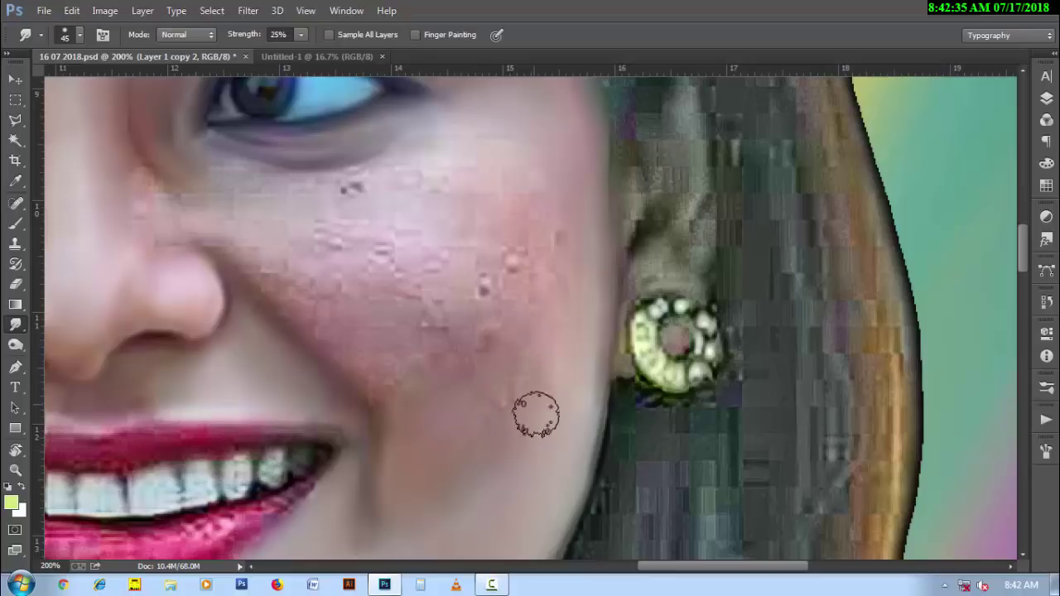
pyautogui.moveTo(535, 416); pyautogui.dragTo(513, 398)
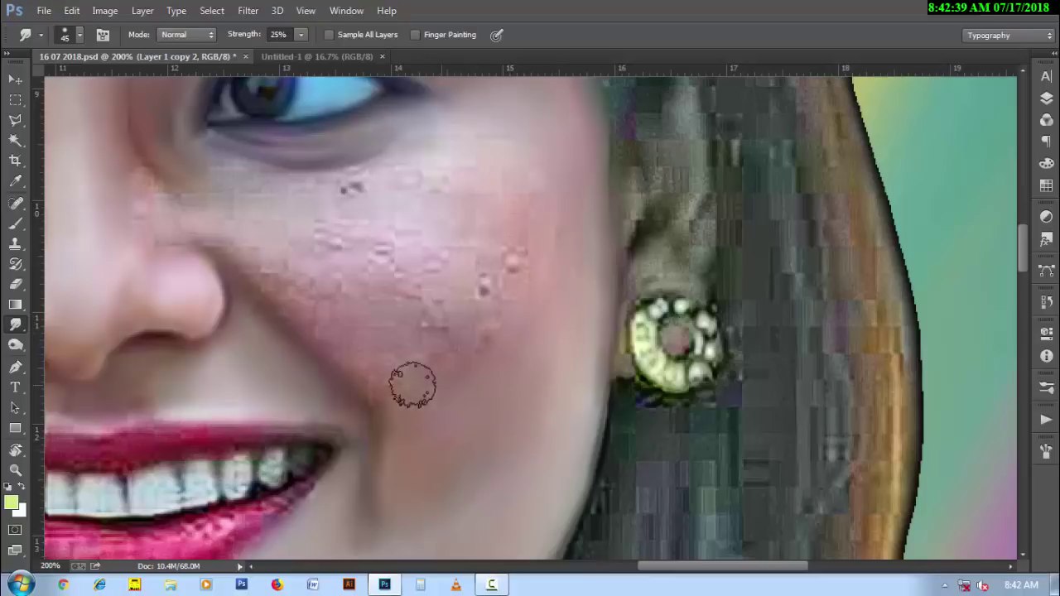
pyautogui.moveTo(292, 304); pyautogui.dragTo(461, 303)
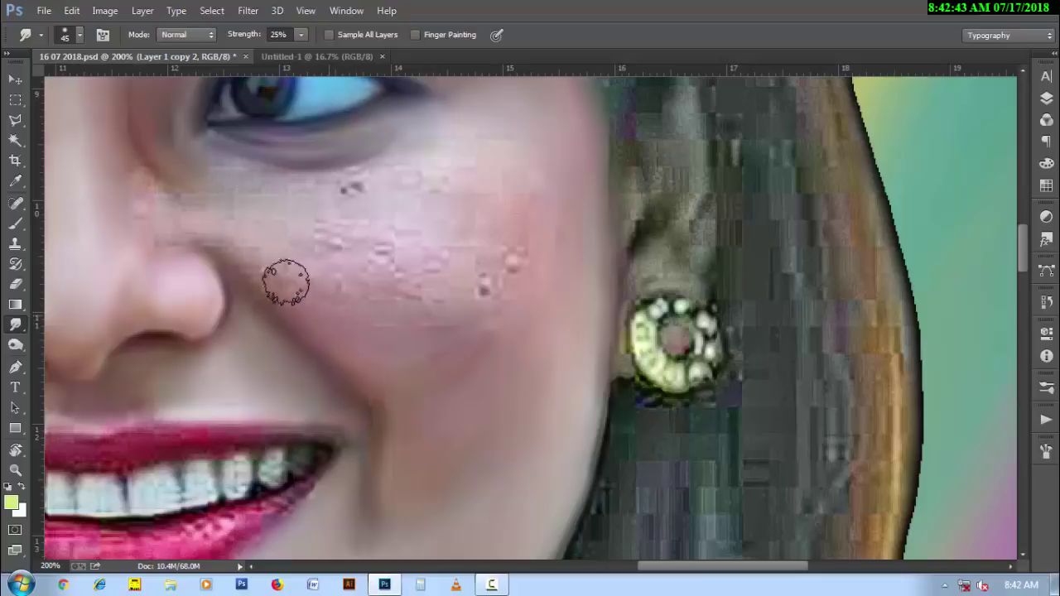
pyautogui.moveTo(288, 254)
pyautogui.mouseDown()
pyautogui.moveTo(264, 230)
pyautogui.moveTo(298, 234)
pyautogui.moveTo(414, 160)
pyautogui.mouseUp()
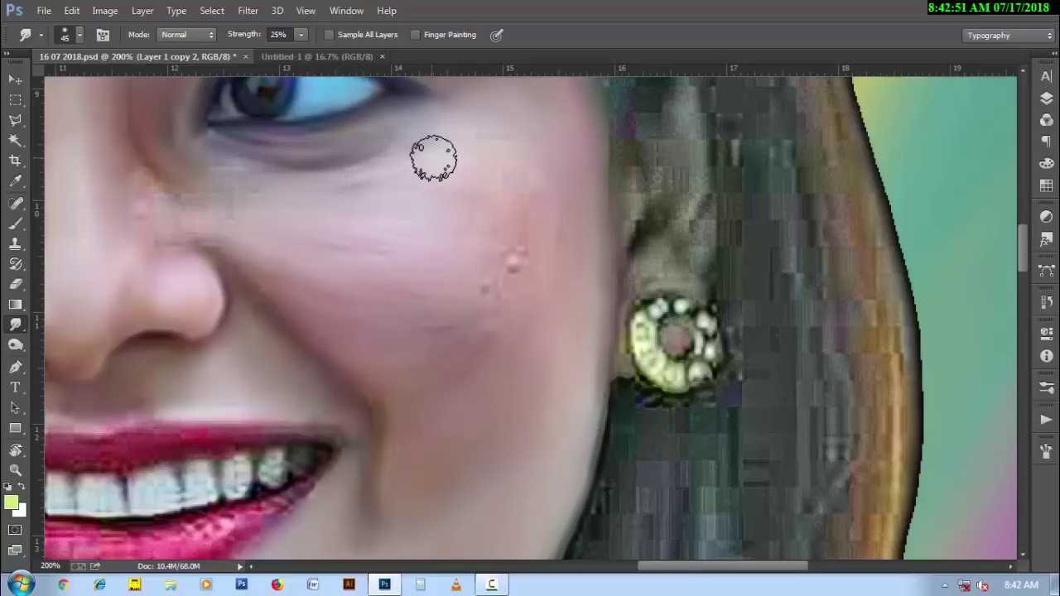
pyautogui.moveTo(480, 142)
pyautogui.mouseDown()
pyautogui.moveTo(481, 315)
pyautogui.moveTo(456, 361)
pyautogui.moveTo(456, 319)
pyautogui.moveTo(497, 307)
pyautogui.moveTo(266, 238)
pyautogui.mouseUp()
# - Smooth the nose bridge with a smaller brush and rotate the canvas view for easier strokes
pyautogui.press('[')
pyautogui.press('[')
pyautogui.press('[')
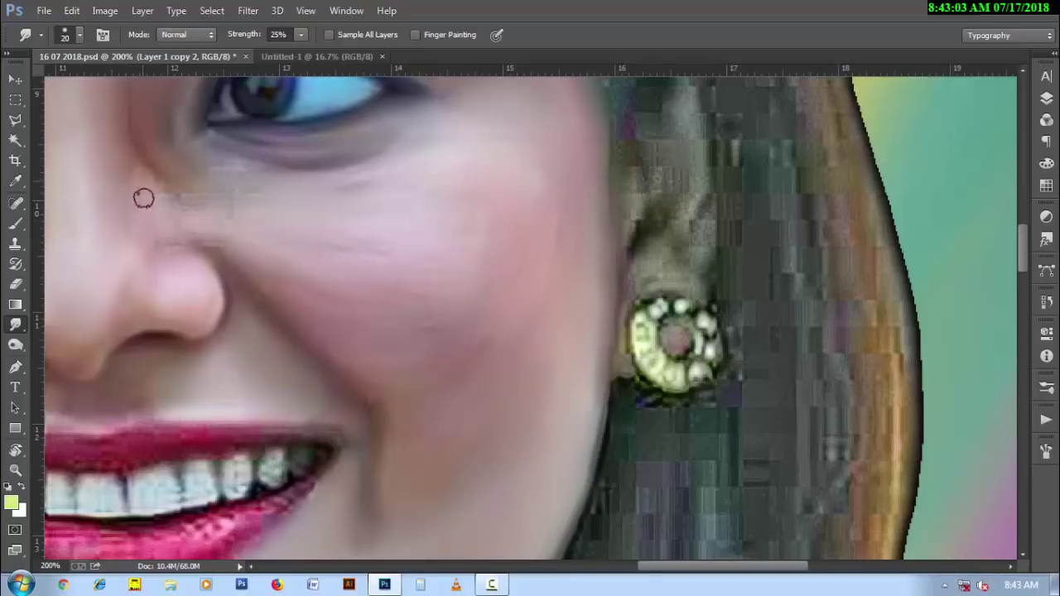
pyautogui.moveTo(143, 198); pyautogui.dragTo(134, 176)
pyautogui.press('r')
pyautogui.moveTo(183, 222)
pyautogui.mouseDown()
pyautogui.moveTo(278, 415)
pyautogui.moveTo(372, 246)
pyautogui.mouseUp()
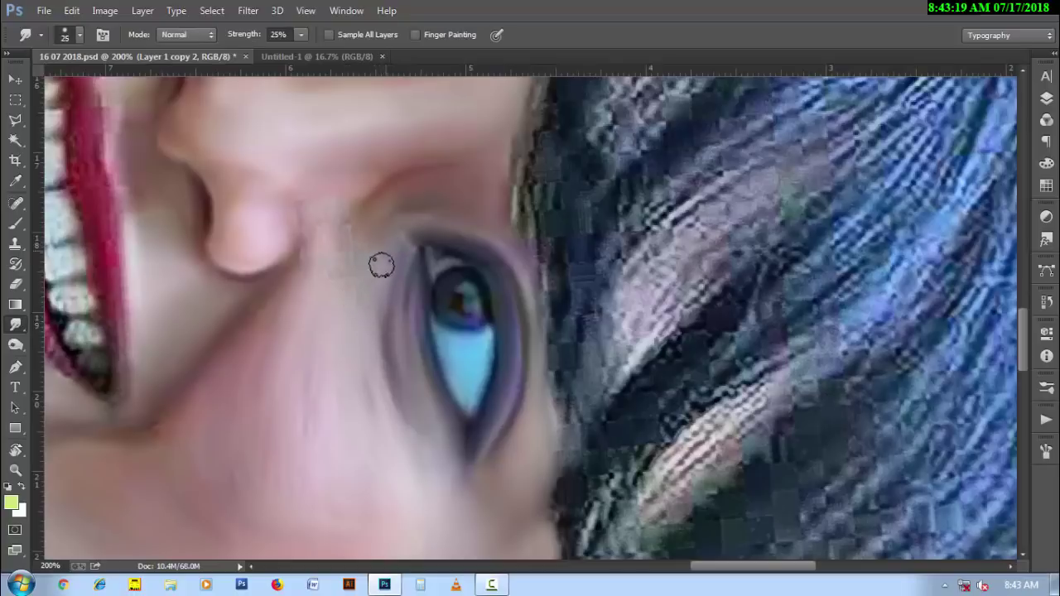
# - Smooth the nose bridge and cheek below the eye, then zoom out to show face, hair and glasses
pyautogui.press(']')
pyautogui.moveTo(343, 236); pyautogui.dragTo(346, 211)
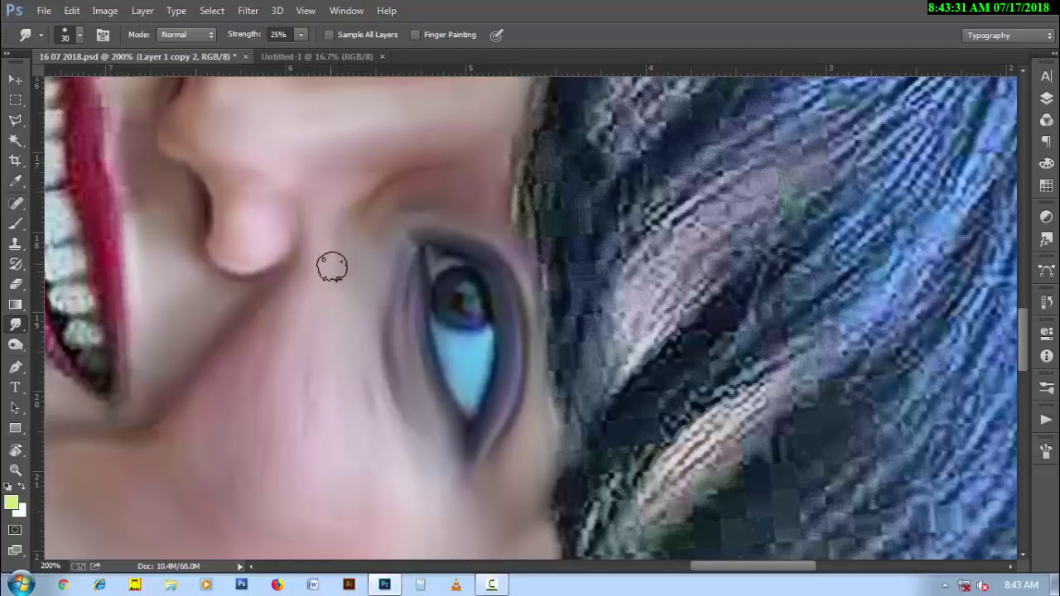
pyautogui.press('[')
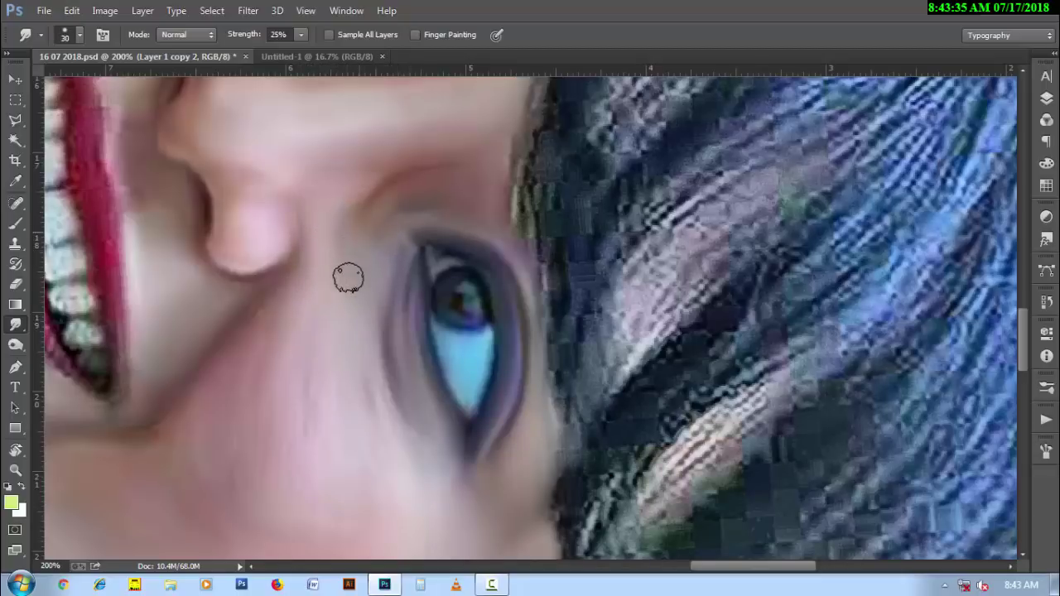
pyautogui.press(']')
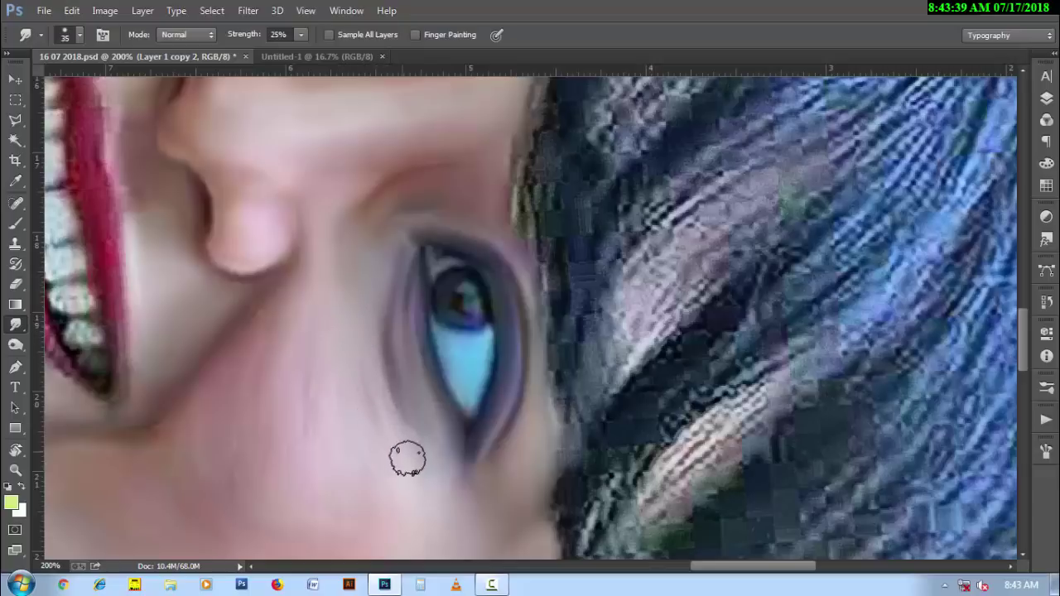
pyautogui.scroll(-2, 261, 320)
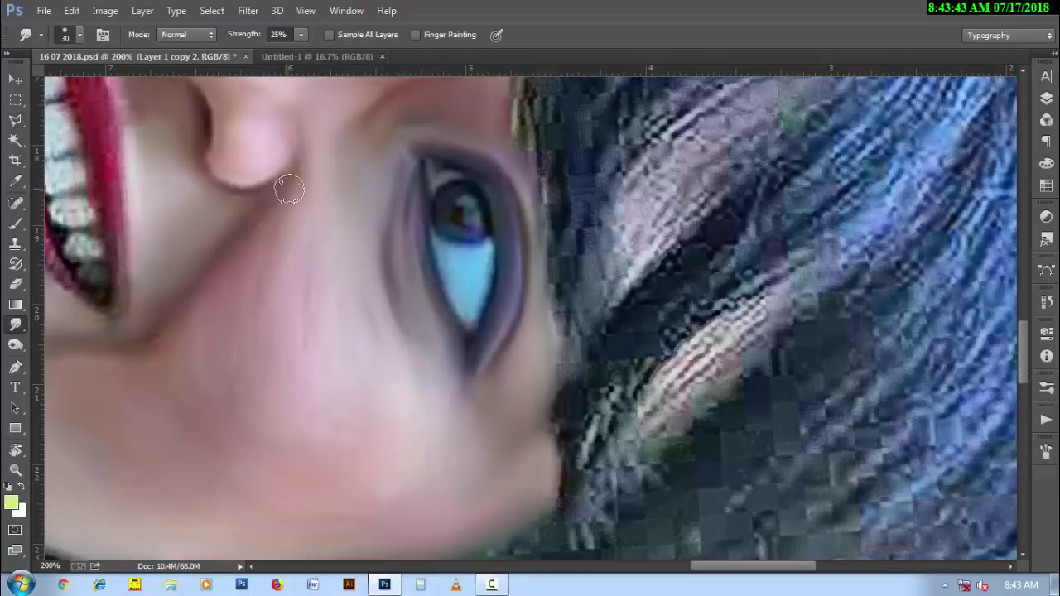
pyautogui.press('[')
pyautogui.press(']')
pyautogui.press(']')
pyautogui.press(']')
pyautogui.press(']')
pyautogui.press(']')
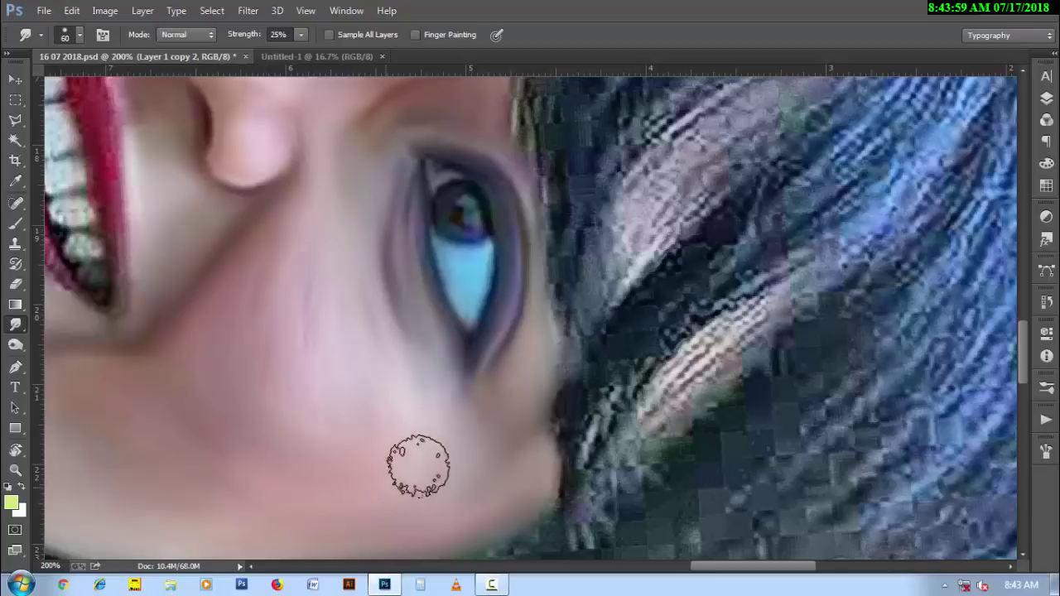
pyautogui.press('[')
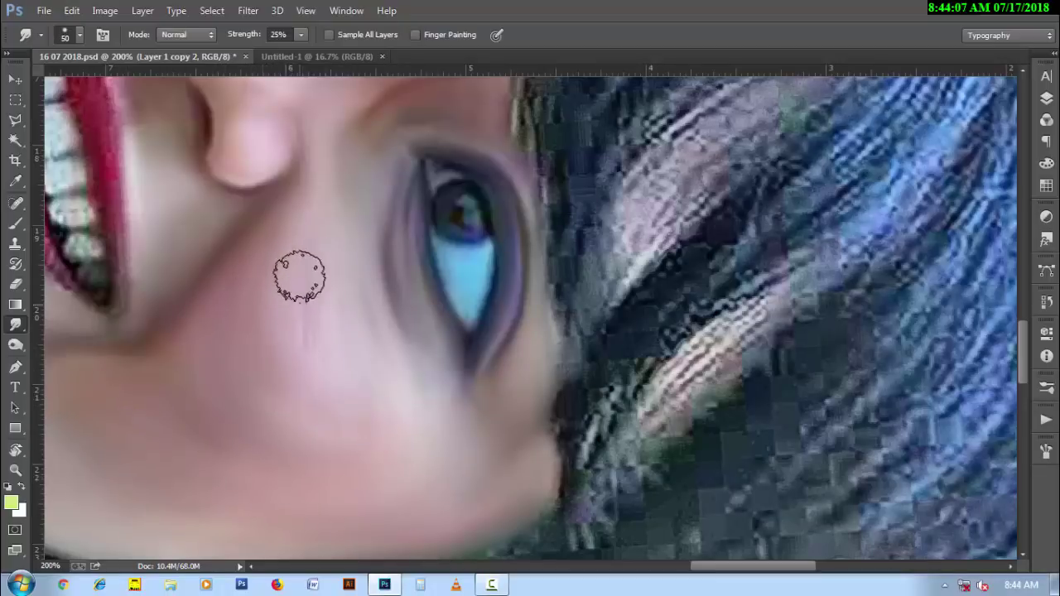
pyautogui.press(']')
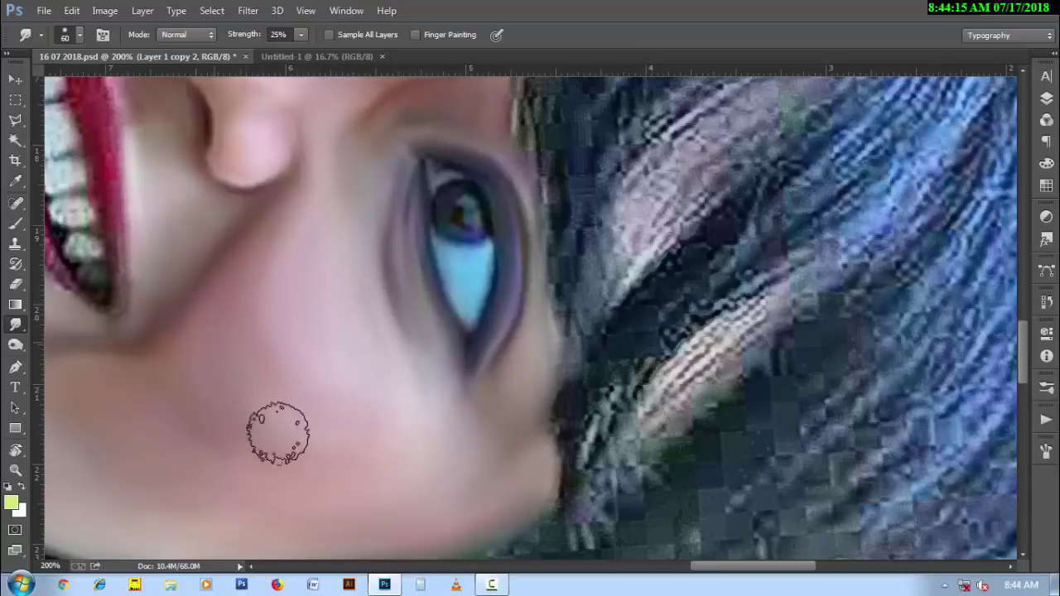
pyautogui.press('[')
pyautogui.press('[')
pyautogui.press('[')
pyautogui.hotkey('ctrl', '-')
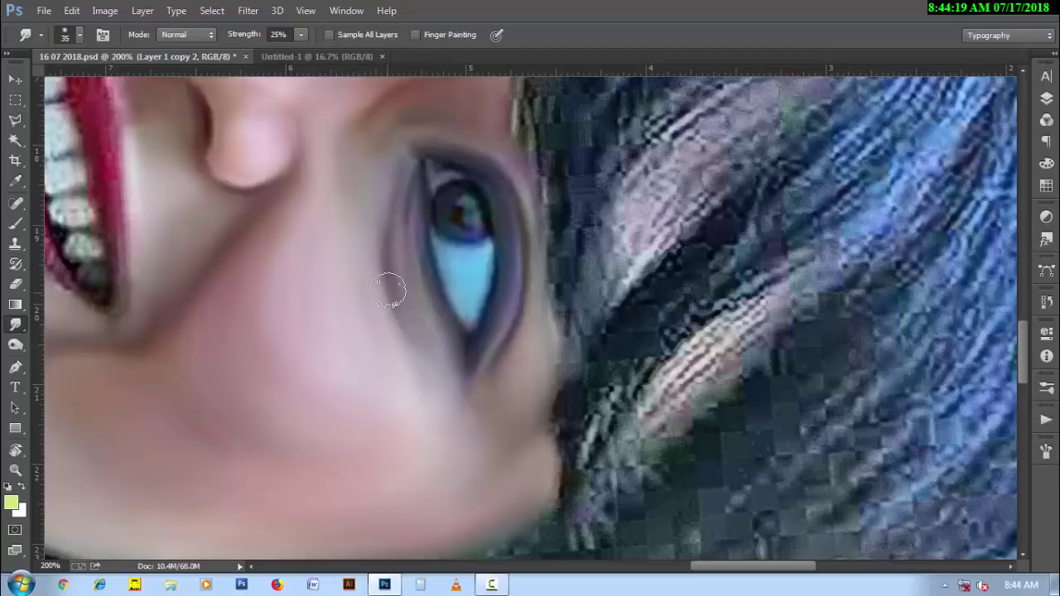
pyautogui.moveTo(343, 362); pyautogui.dragTo(423, 404)
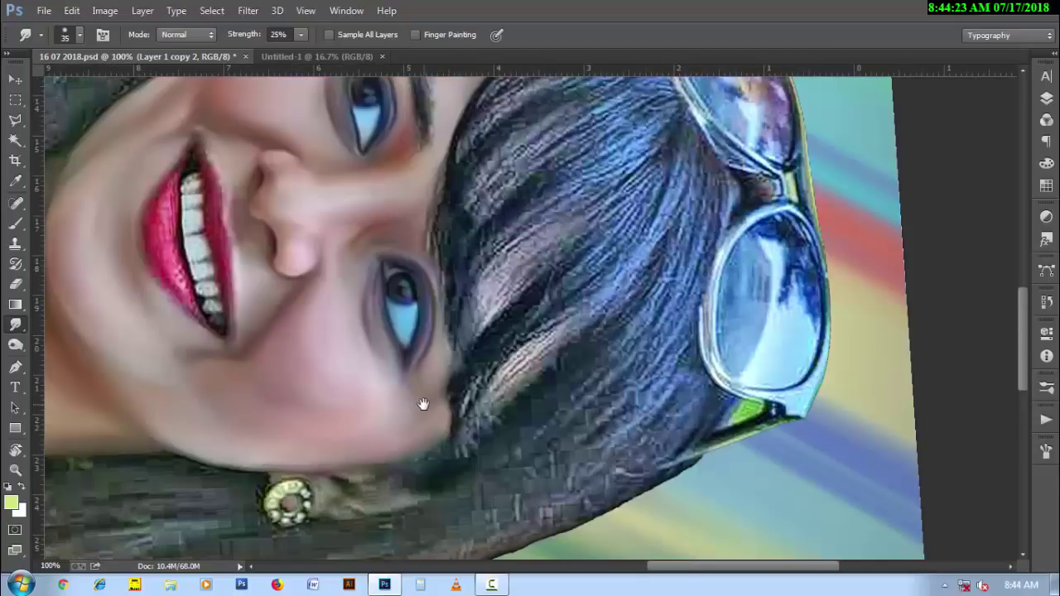
# - Reset the rotated canvas view back upright
pyautogui.press('r')
pyautogui.press('Escape')
pyautogui.scroll(-5, 522, 364)
pyautogui.scroll(-1, 551, 372)
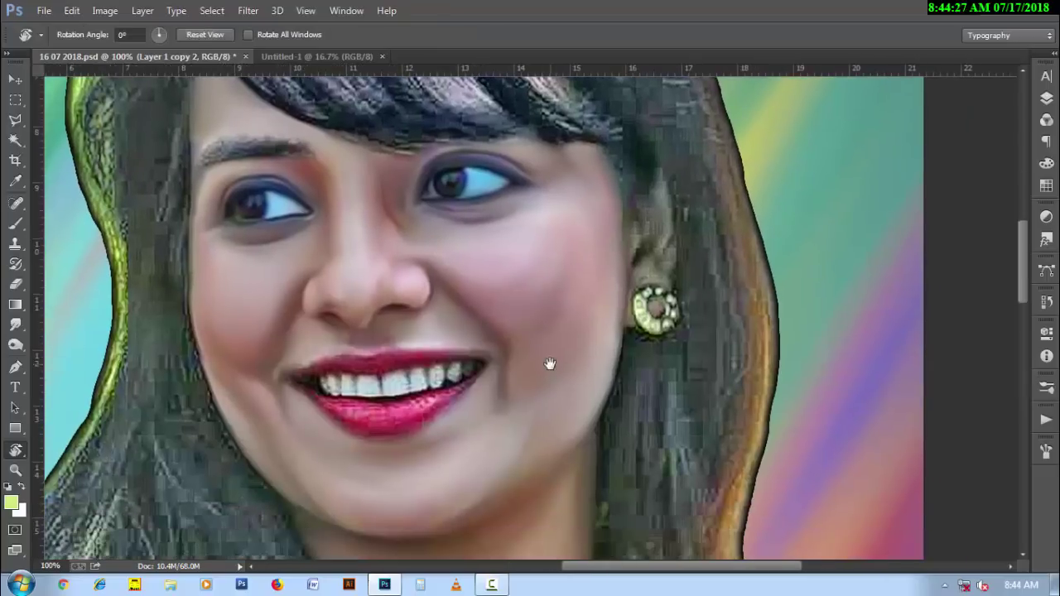
# - Smudge the cheek skin near the earring with a 60–70 px brush, then shrink it to 40 for the lip
pyautogui.press('r')
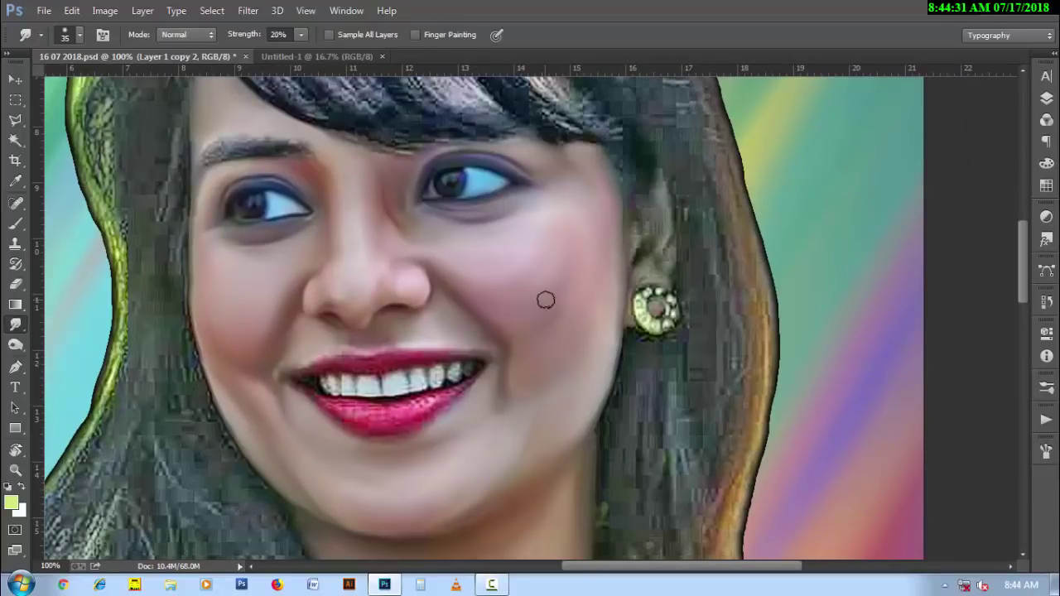
pyautogui.press(']')
pyautogui.press(']')
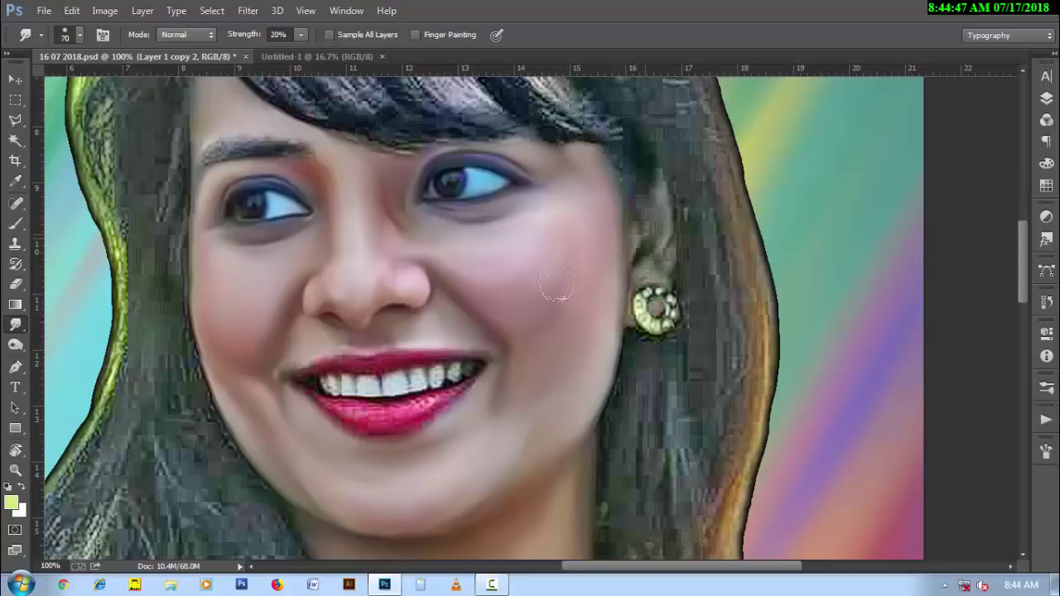
pyautogui.press('[')
pyautogui.press(']')
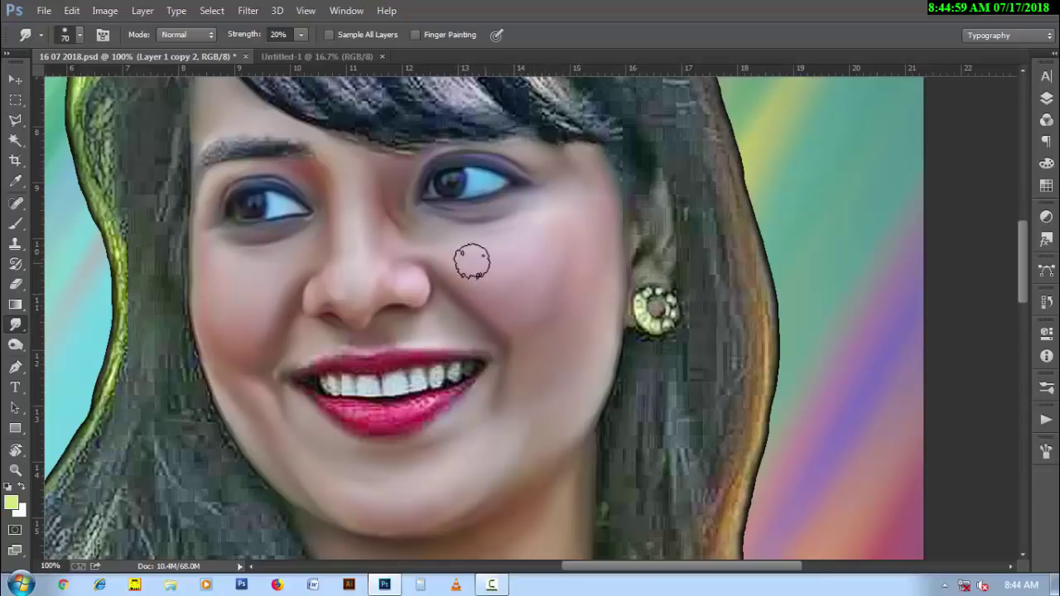
pyautogui.press('[')
pyautogui.press('[')
pyautogui.press('[')
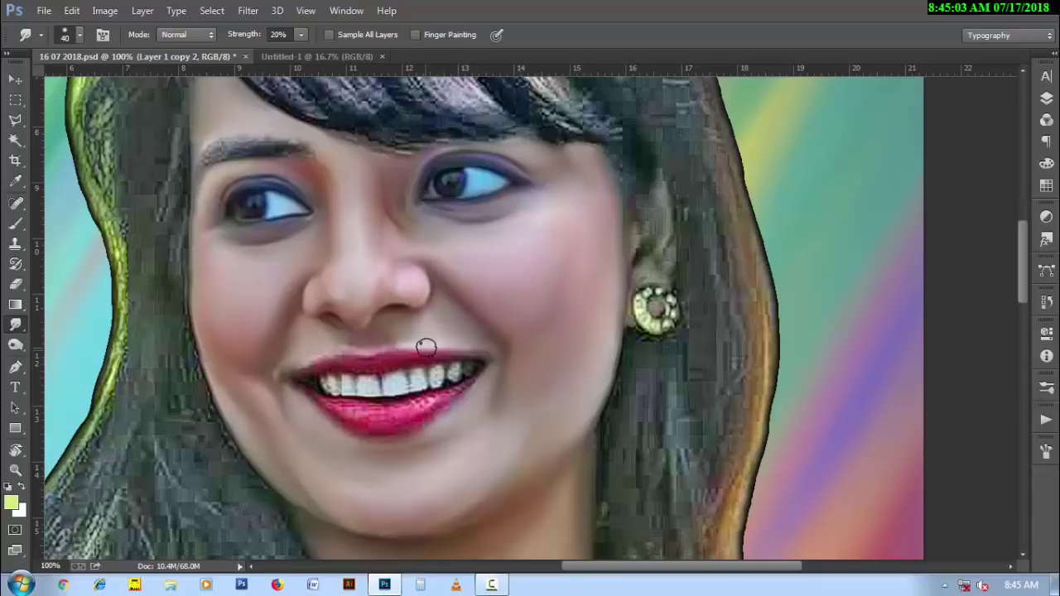
pyautogui.scroll(1, 392, 366)
# - Zoom in on the mouth and set the Smudge brush to 15 px at 40% strength
pyautogui.press('3')
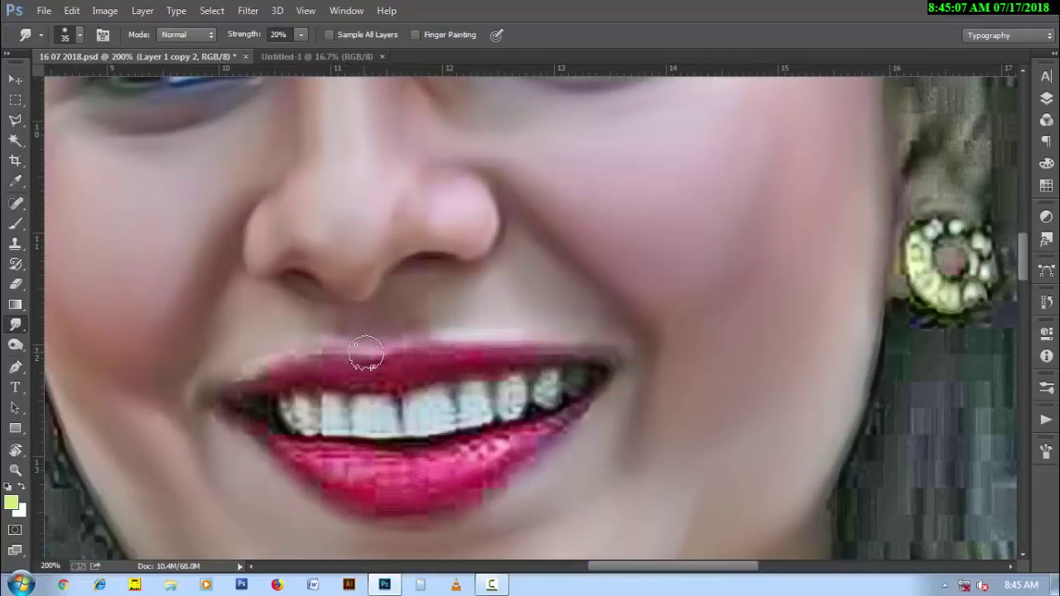
pyautogui.press('[')
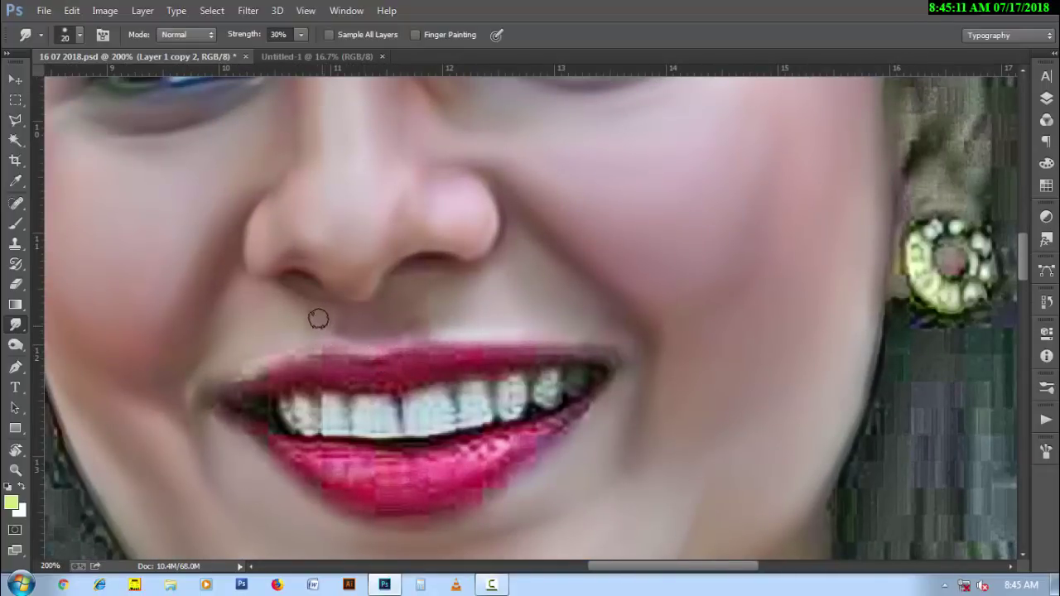
pyautogui.press(']')
pyautogui.press(']')
pyautogui.press('[')
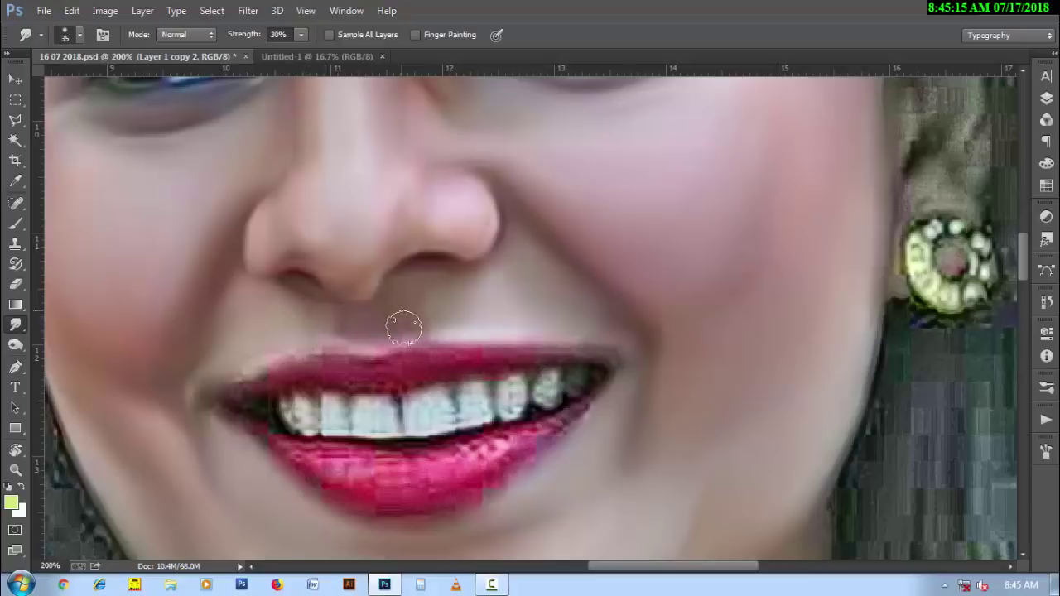
pyautogui.press(']')
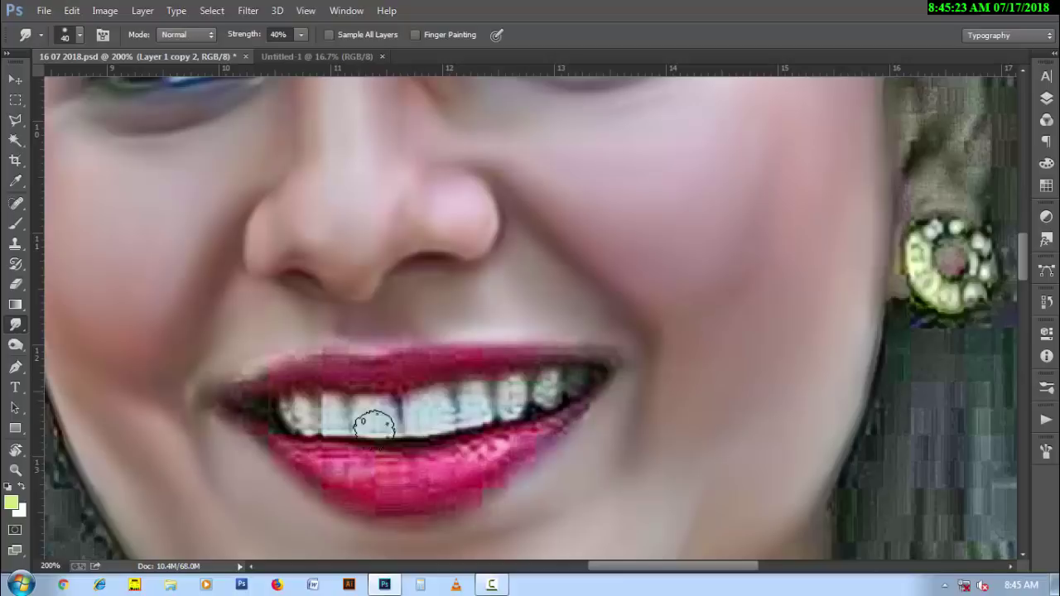
pyautogui.press('[')
pyautogui.press('[')
pyautogui.press('[')
pyautogui.press('4')
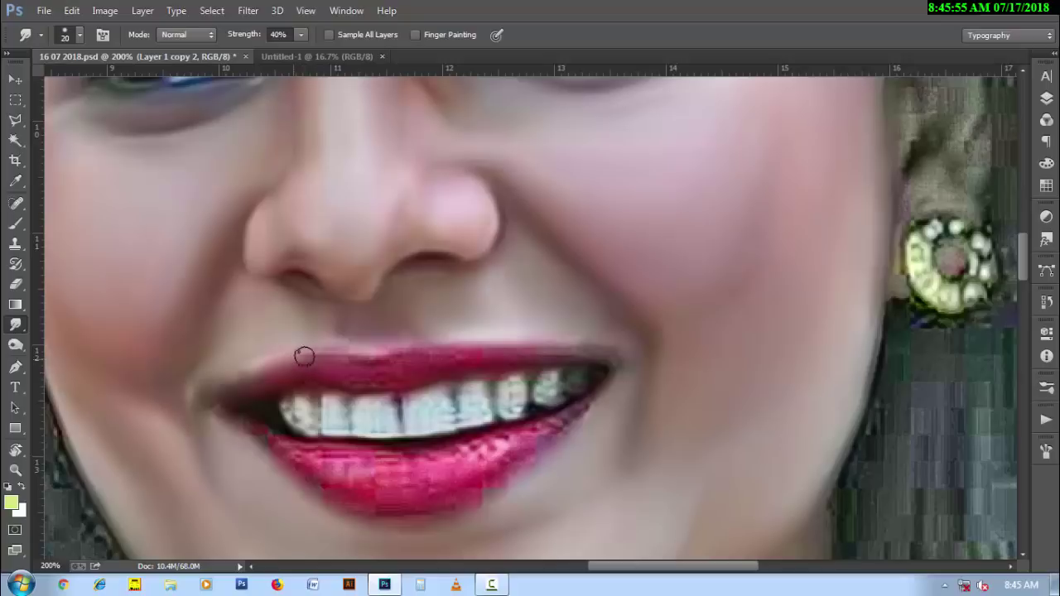
# - Smudge the upper-lip edge, then the lower-lip edge and its sparkly highlights with a 20 px brush
pyautogui.moveTo(303, 356); pyautogui.dragTo(515, 349)
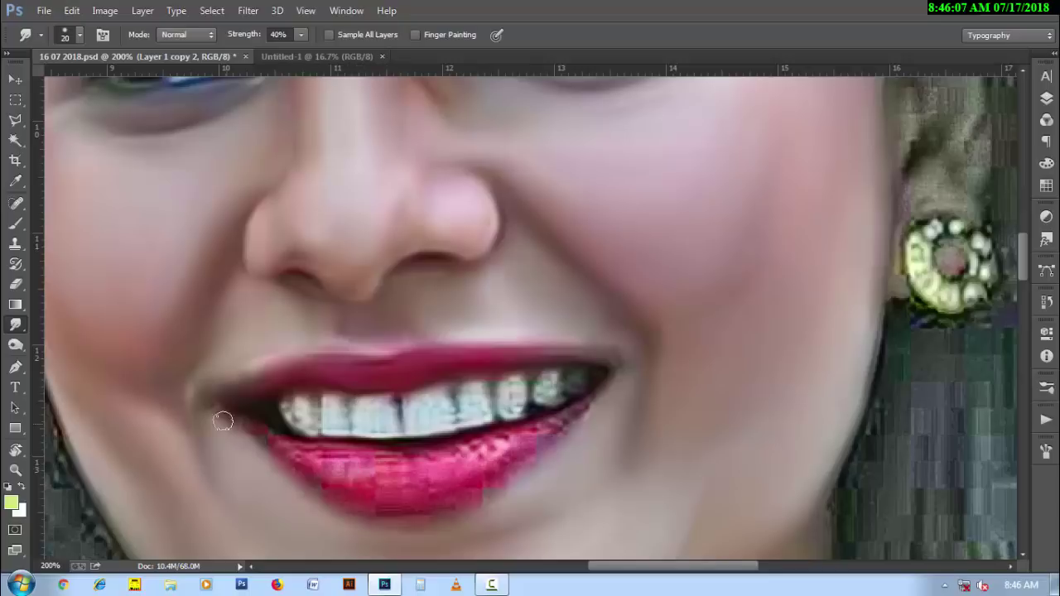
pyautogui.press(']')
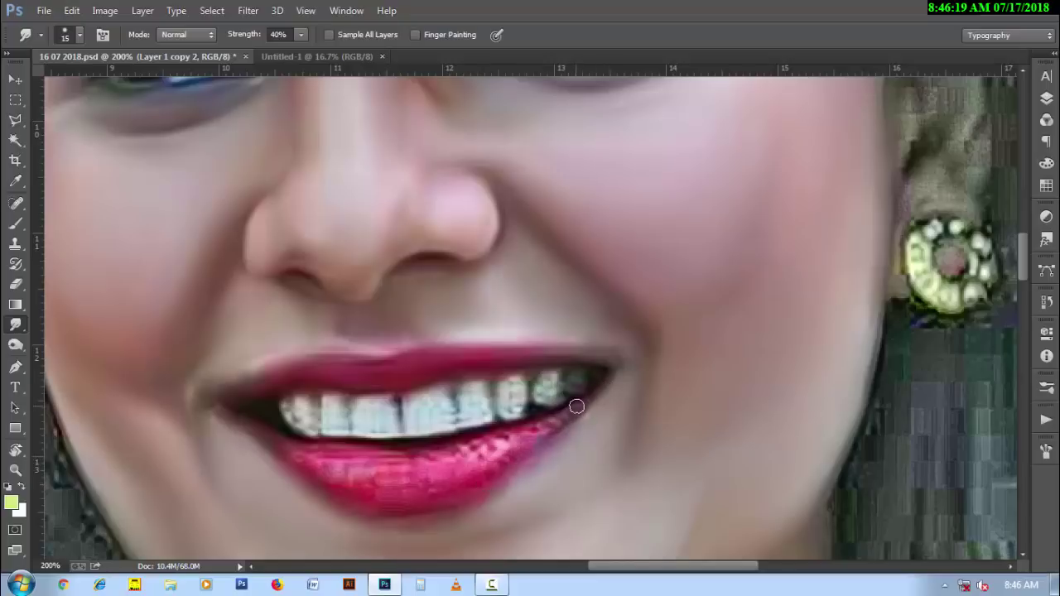
pyautogui.moveTo(571, 413); pyautogui.dragTo(388, 454)
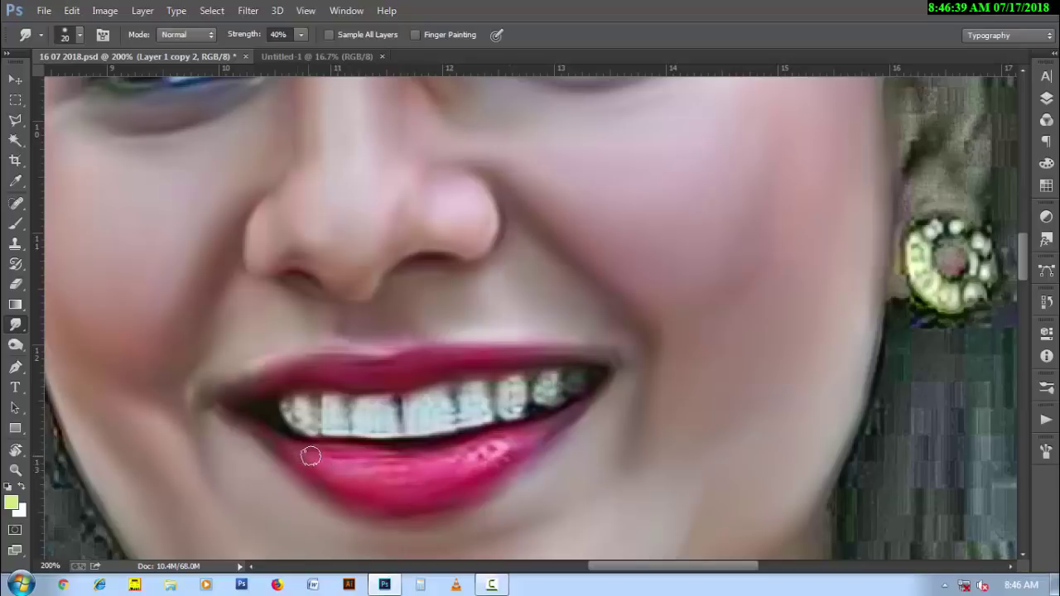
pyautogui.moveTo(308, 455)
pyautogui.mouseDown()
pyautogui.moveTo(495, 447)
pyautogui.moveTo(452, 469)
pyautogui.mouseUp()
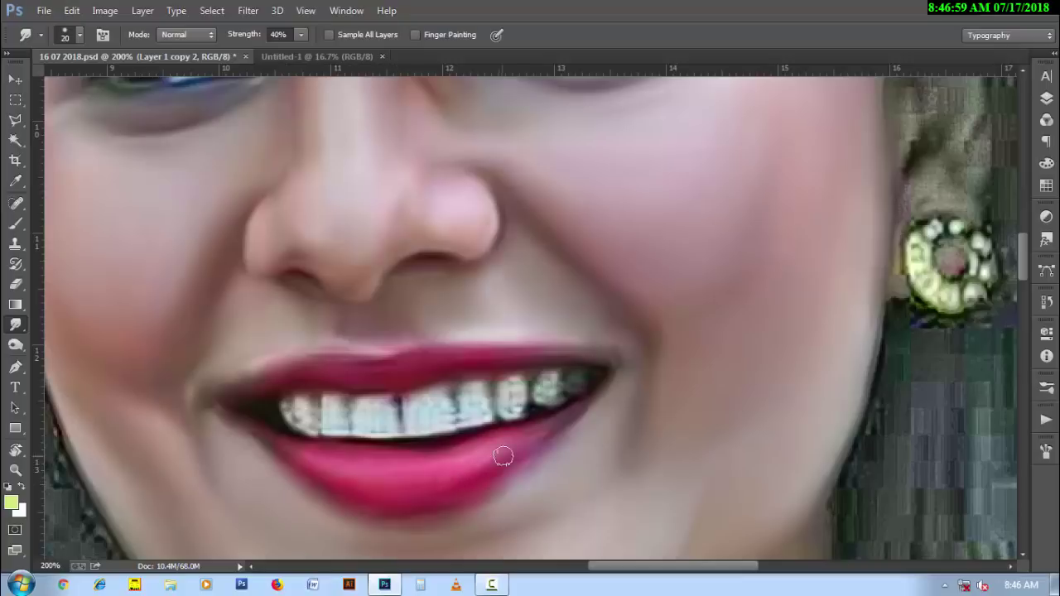
pyautogui.scroll(-2, 497, 496)
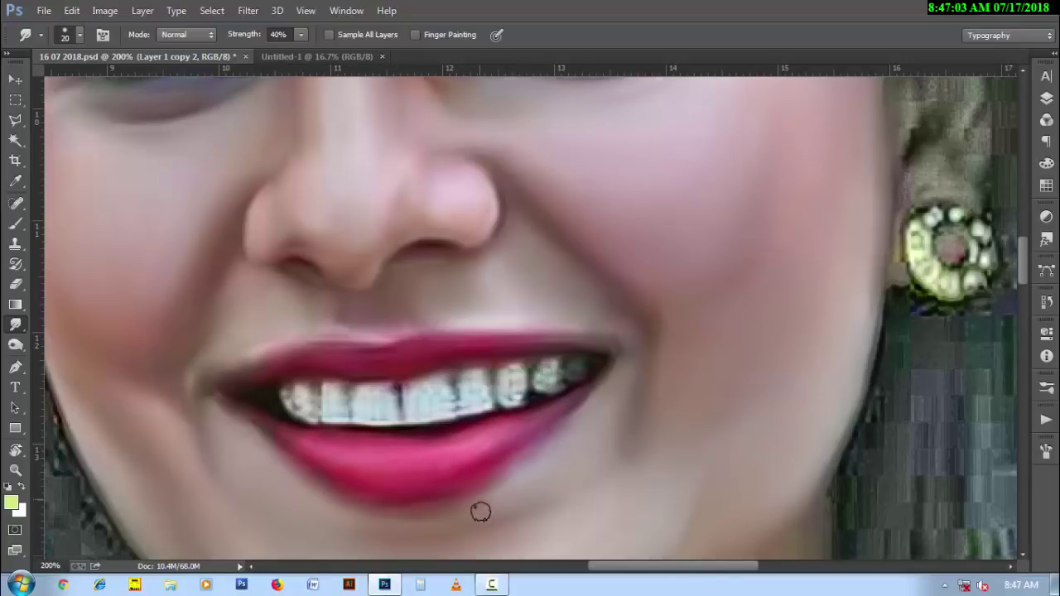
pyautogui.press(']')
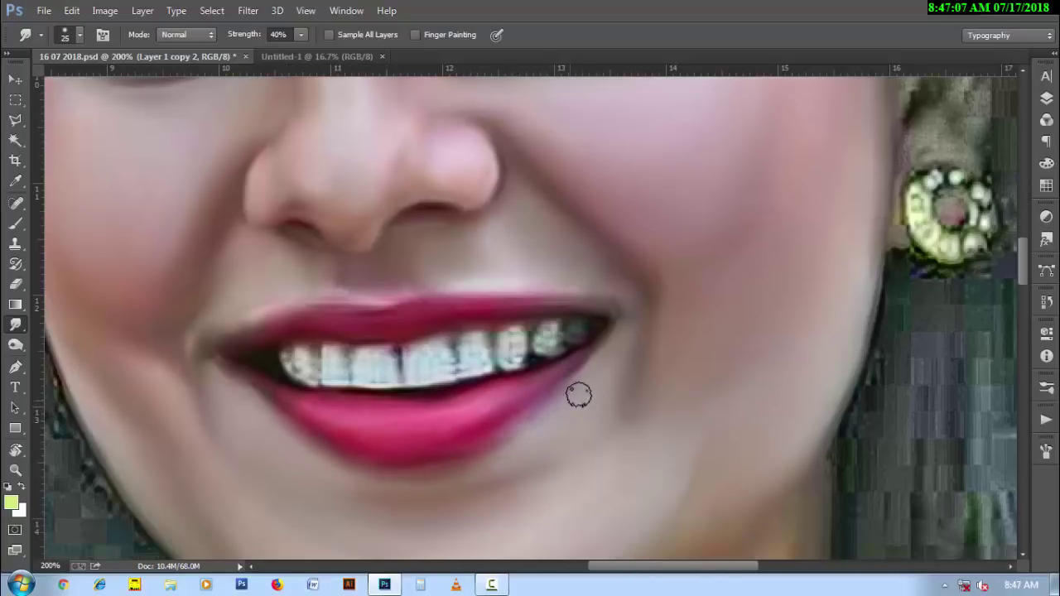
pyautogui.press(']')
pyautogui.scroll(1, 397, 486)
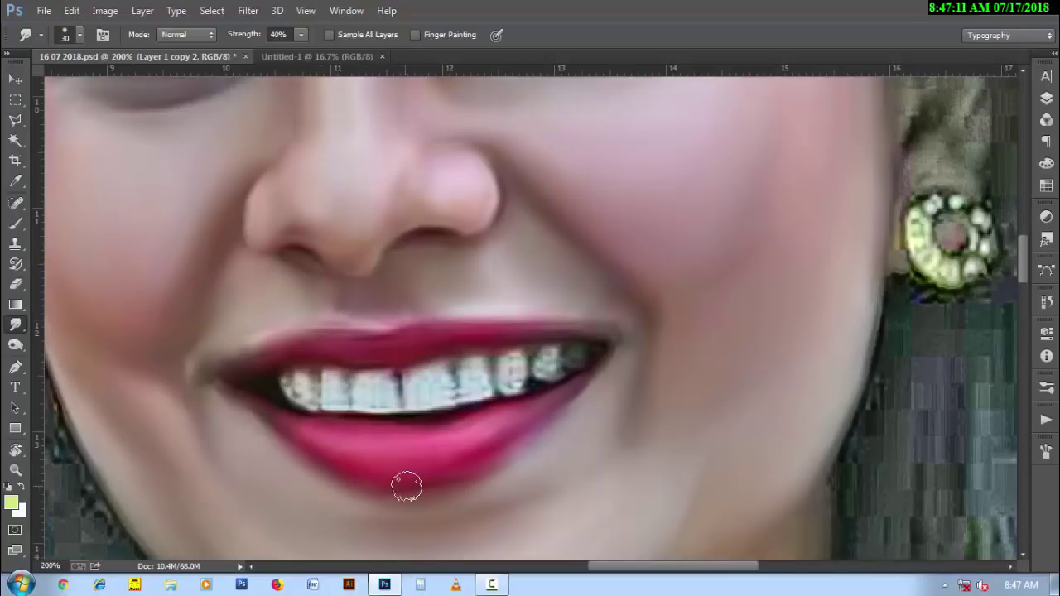
pyautogui.scroll(1, 397, 486)
pyautogui.press('[')
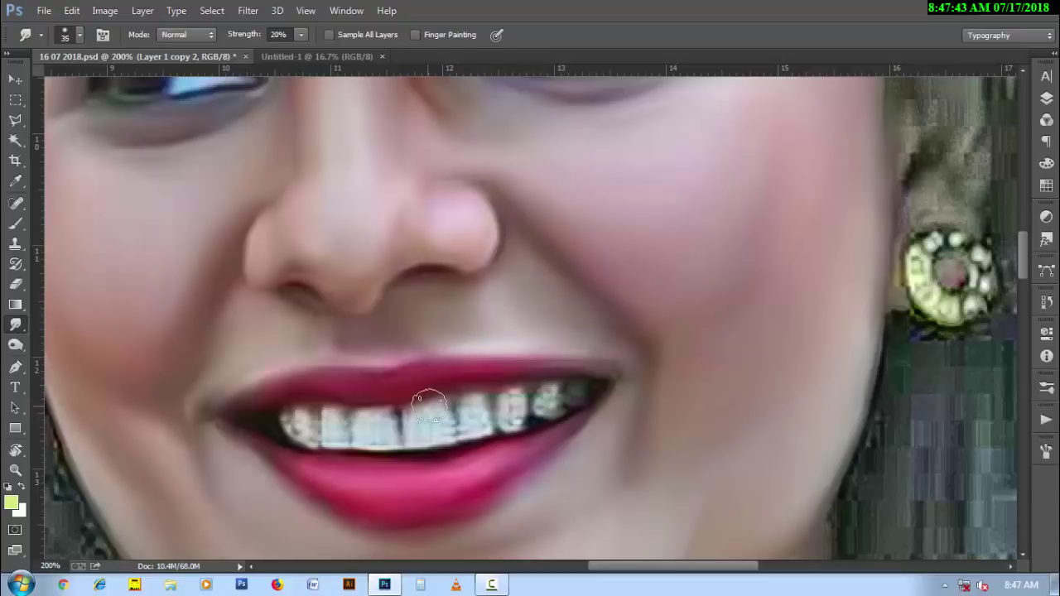
# - Smudge the front teeth with a 15 px brush at 30% strength, then zoom out to 66.7%
pyautogui.press('4')
pyautogui.press('[')
pyautogui.press('[')
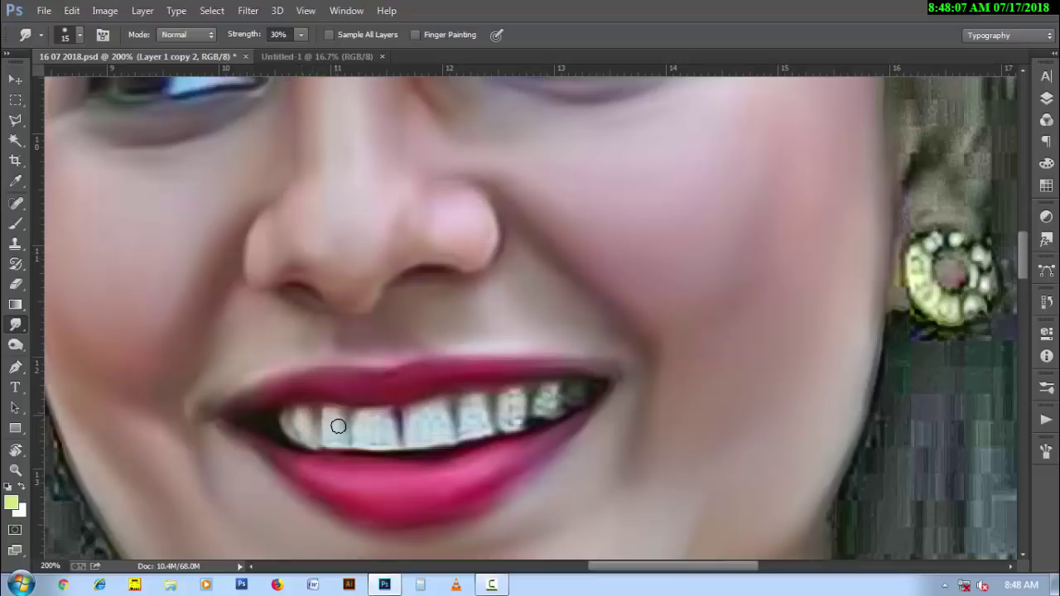
pyautogui.moveTo(359, 418); pyautogui.dragTo(378, 440)
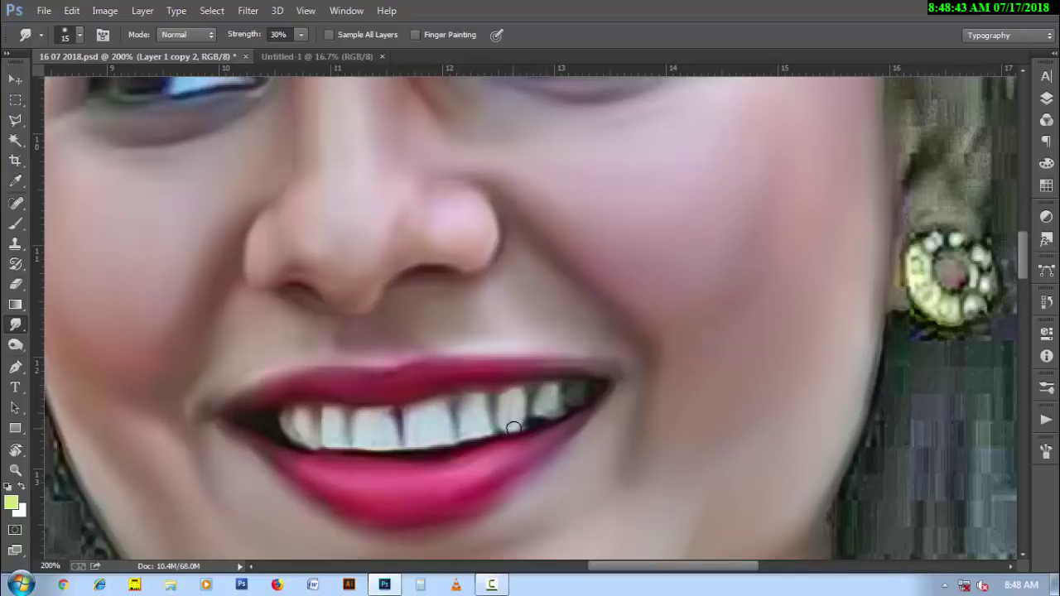
pyautogui.hotkey('ctrl', '-')
pyautogui.hotkey('ctrl', '-')
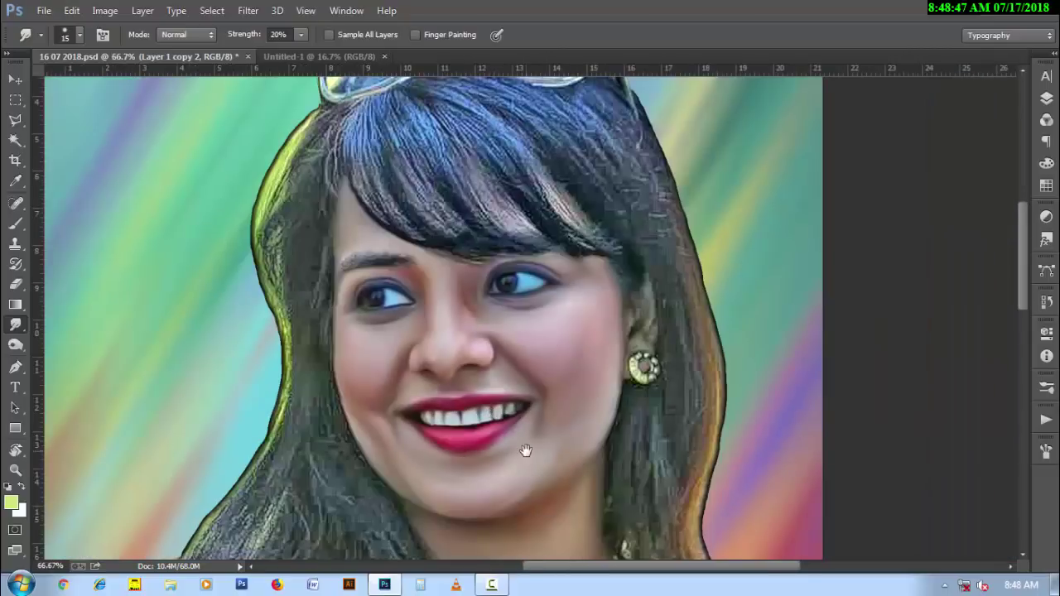
# - Zoom in on the earring and smooth the dark ear shading around it with a 20–25 px brush
pyautogui.moveTo(595, 487); pyautogui.dragTo(569, 445)
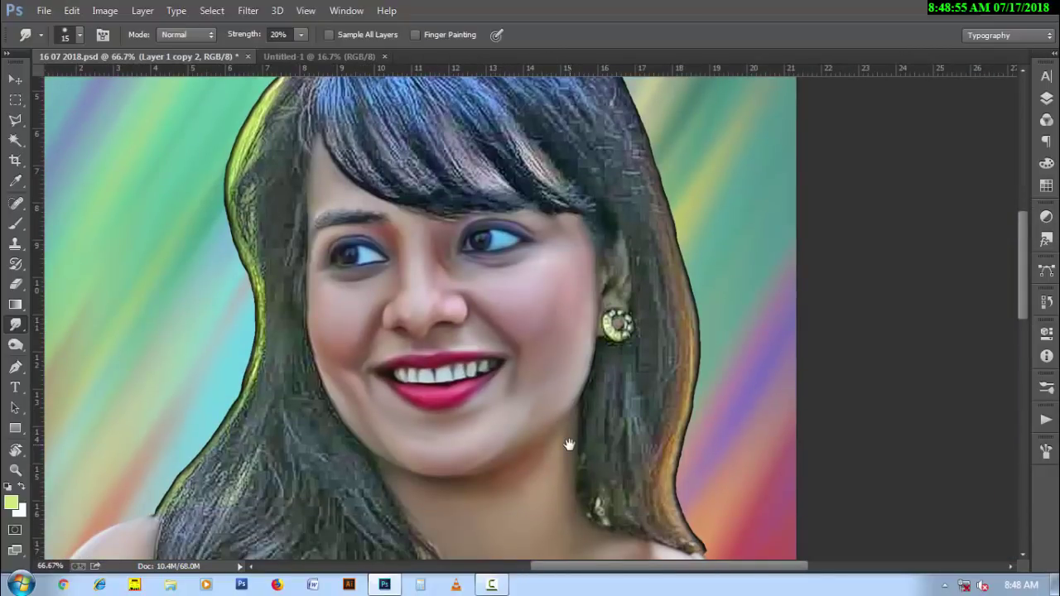
pyautogui.hotkey('ctrl', '+')
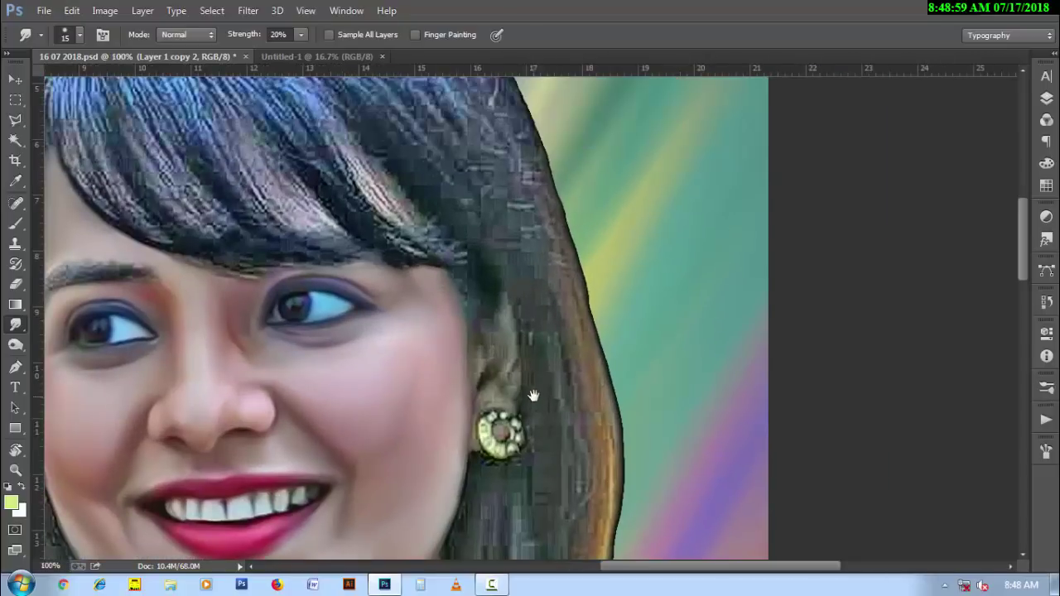
pyautogui.hotkey('ctrl', '+')
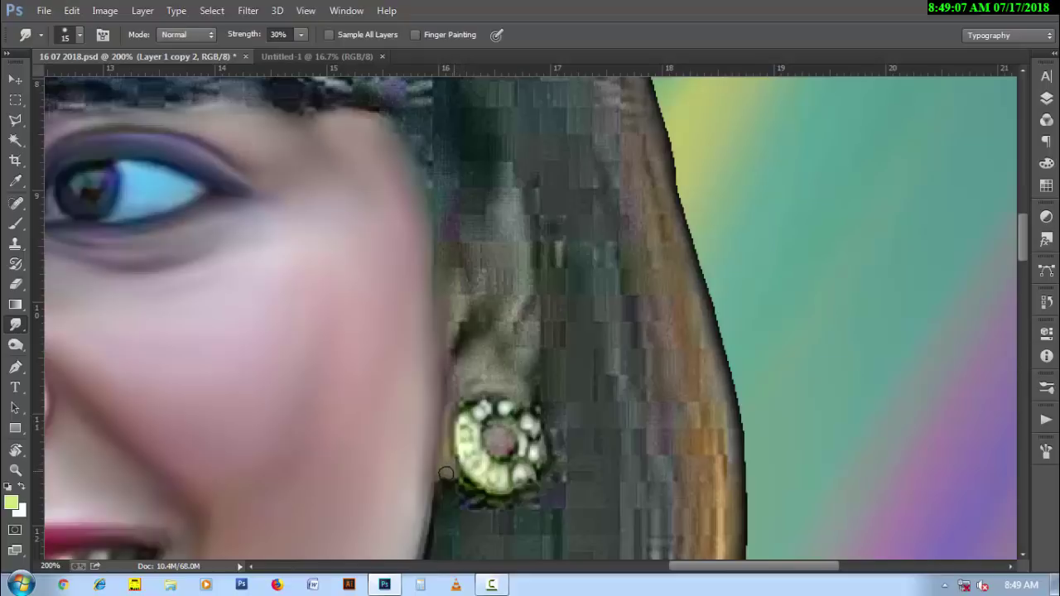
pyautogui.moveTo(442, 380)
pyautogui.mouseDown()
pyautogui.moveTo(459, 295)
pyautogui.moveTo(444, 334)
pyautogui.moveTo(477, 317)
pyautogui.moveTo(456, 390)
pyautogui.mouseUp()
pyautogui.press('[')
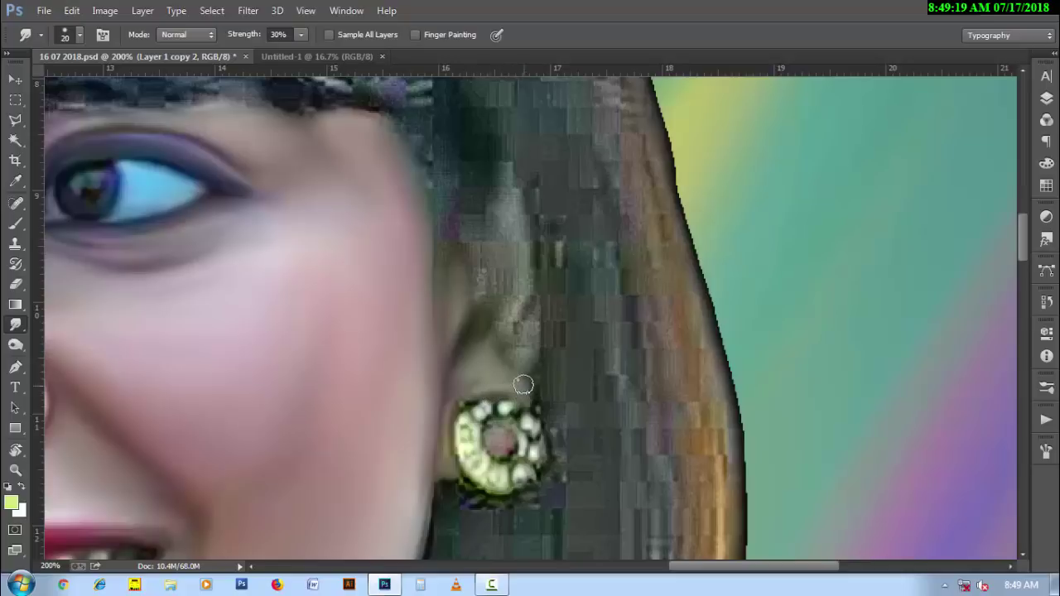
pyautogui.moveTo(523, 385)
pyautogui.mouseDown()
pyautogui.moveTo(535, 336)
pyautogui.moveTo(519, 363)
pyautogui.moveTo(485, 320)
pyautogui.moveTo(499, 298)
pyautogui.moveTo(506, 326)
pyautogui.mouseUp()
pyautogui.press(']')
pyautogui.moveTo(529, 240)
pyautogui.mouseDown()
pyautogui.moveTo(473, 286)
pyautogui.moveTo(472, 239)
pyautogui.moveTo(512, 193)
pyautogui.moveTo(495, 263)
pyautogui.moveTo(513, 185)
pyautogui.moveTo(471, 326)
pyautogui.mouseUp()
# - Smear the earring's right and left edges smooth
pyautogui.scroll(-1, 534, 401)
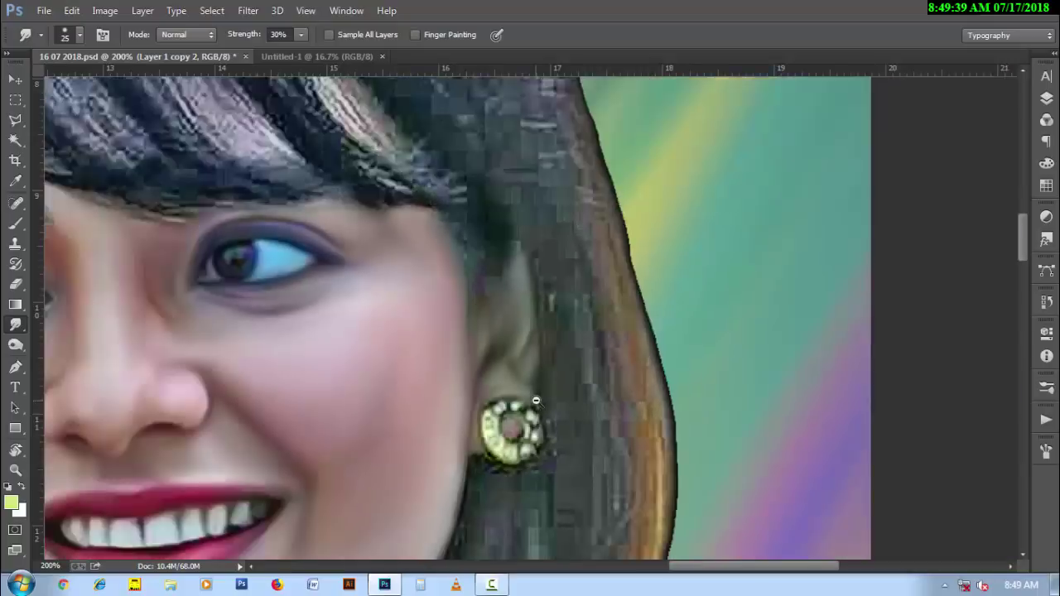
pyautogui.scroll(-1, 534, 401)
pyautogui.scroll(1, 507, 426)
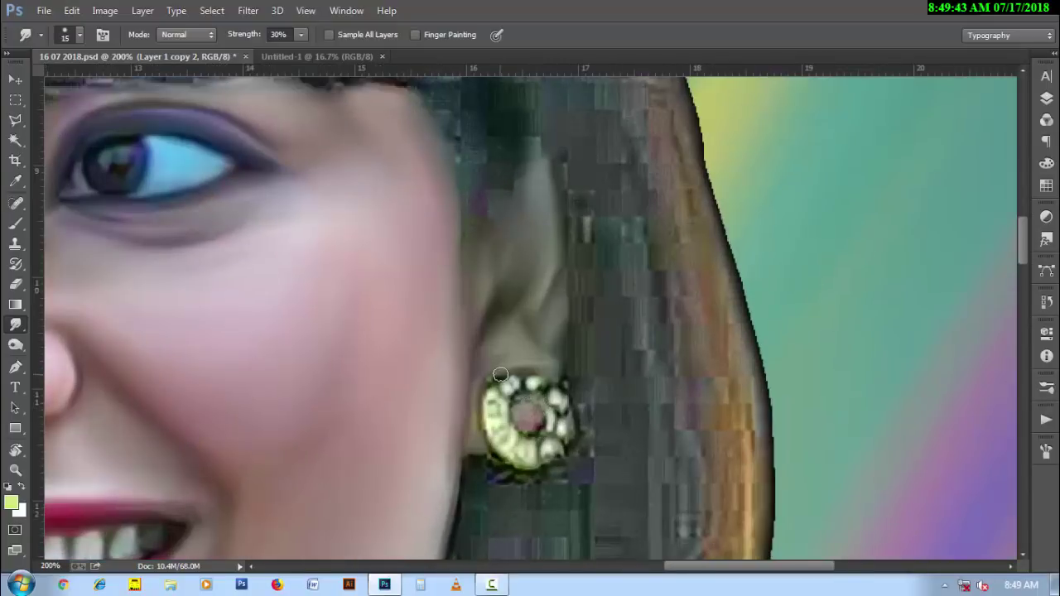
pyautogui.moveTo(518, 467)
pyautogui.mouseDown()
pyautogui.moveTo(573, 422)
pyautogui.moveTo(525, 374)
pyautogui.moveTo(536, 431)
pyautogui.mouseUp()
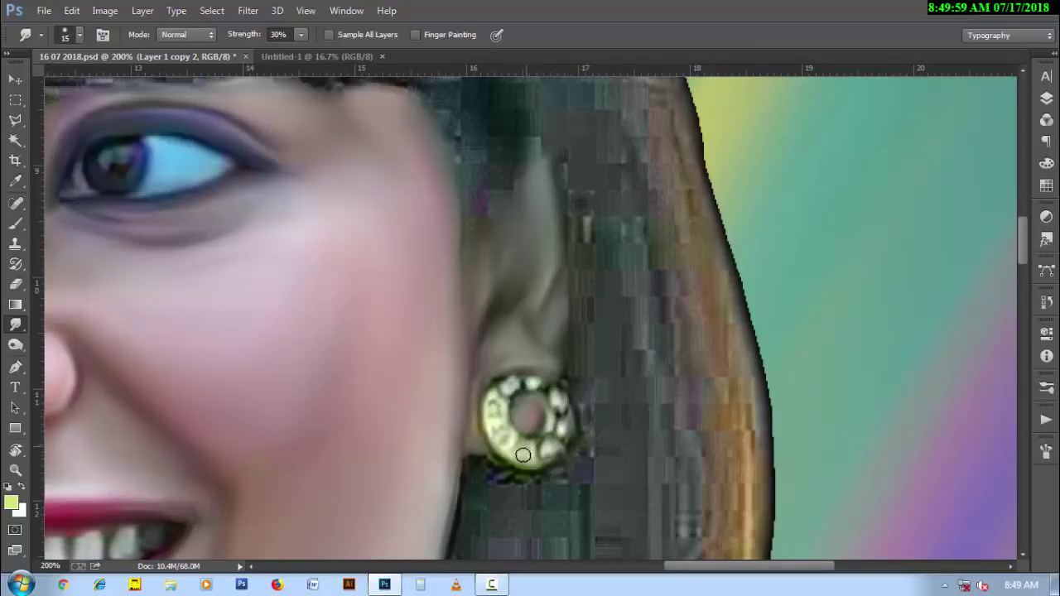
pyautogui.moveTo(497, 440); pyautogui.dragTo(495, 418)
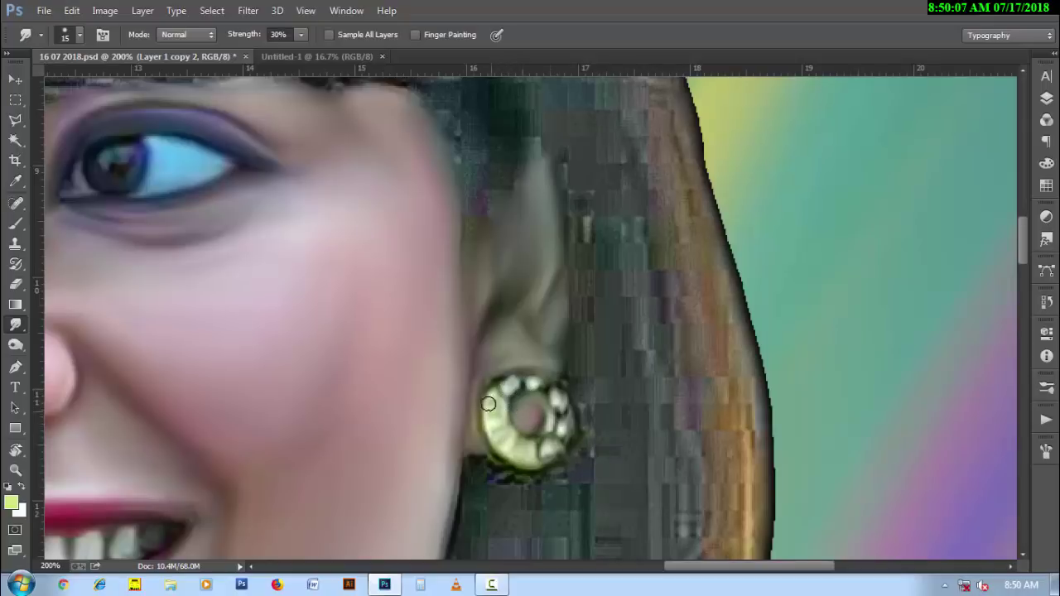
pyautogui.scroll(-1, 488, 403)
pyautogui.scroll(-1, 476, 389)
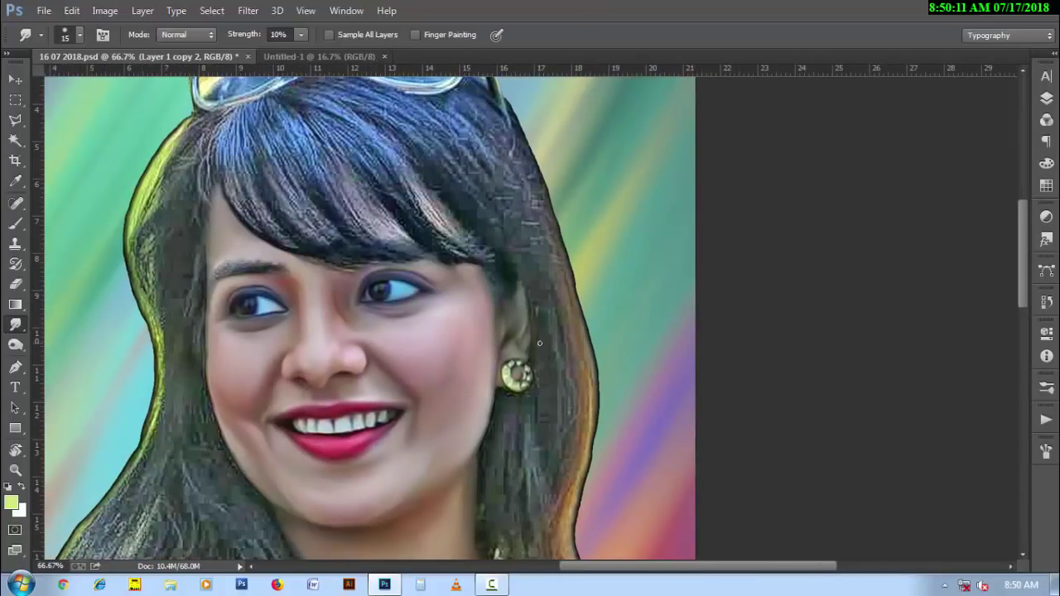
# - Resize the smudge brush, zoom out to the whole image and save the document
pyautogui.press(']')
pyautogui.press(']')
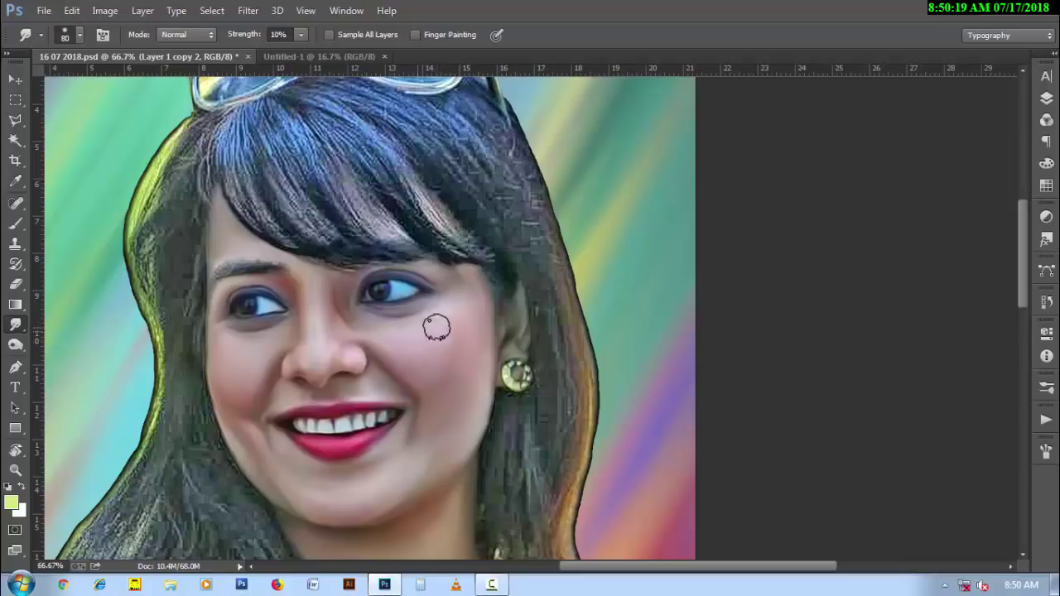
pyautogui.press(']')
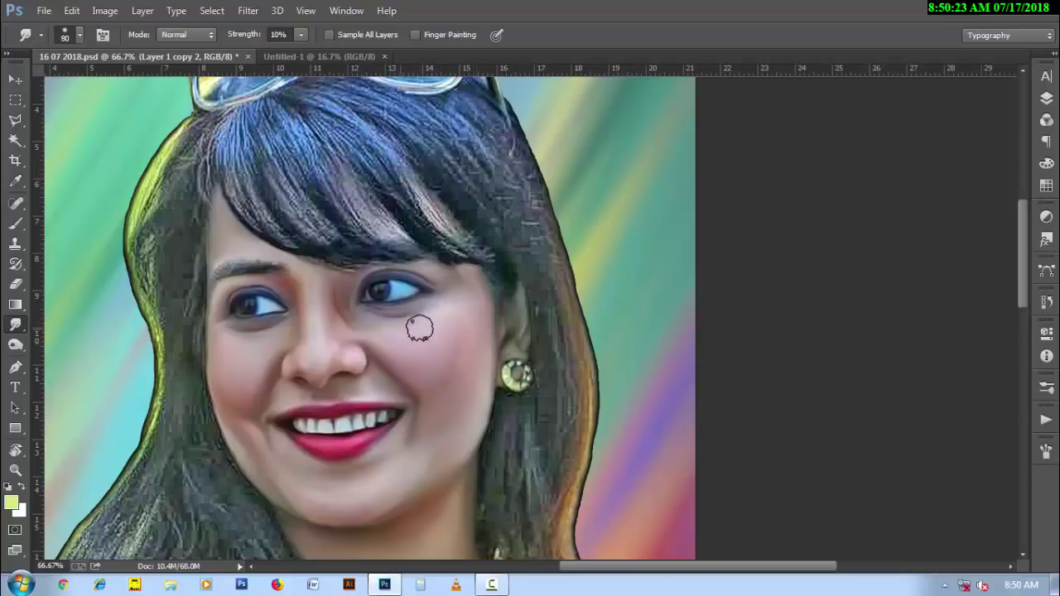
pyautogui.press('[')
pyautogui.press('[')
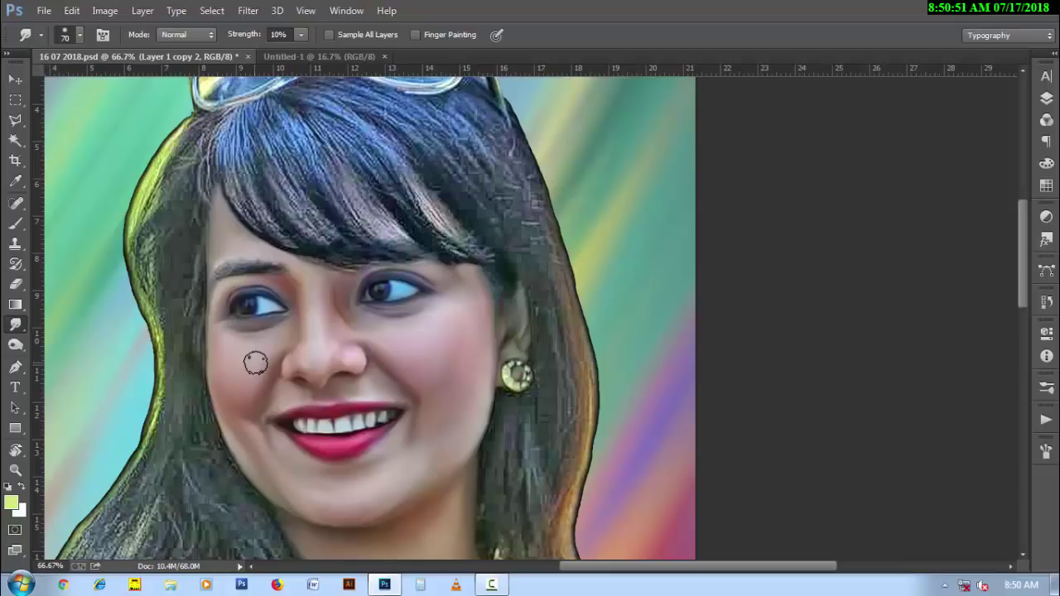
pyautogui.keyDown('alt'); pyautogui.click(454, 436); pyautogui.keyUp('alt')
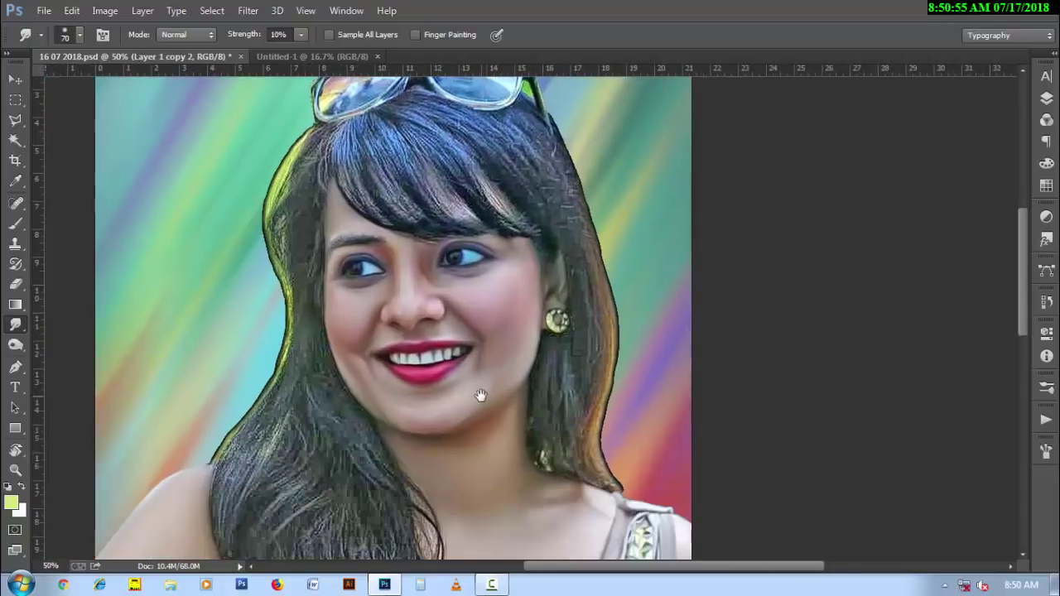
pyautogui.keyDown('alt'); pyautogui.click(483, 421); pyautogui.keyUp('alt')
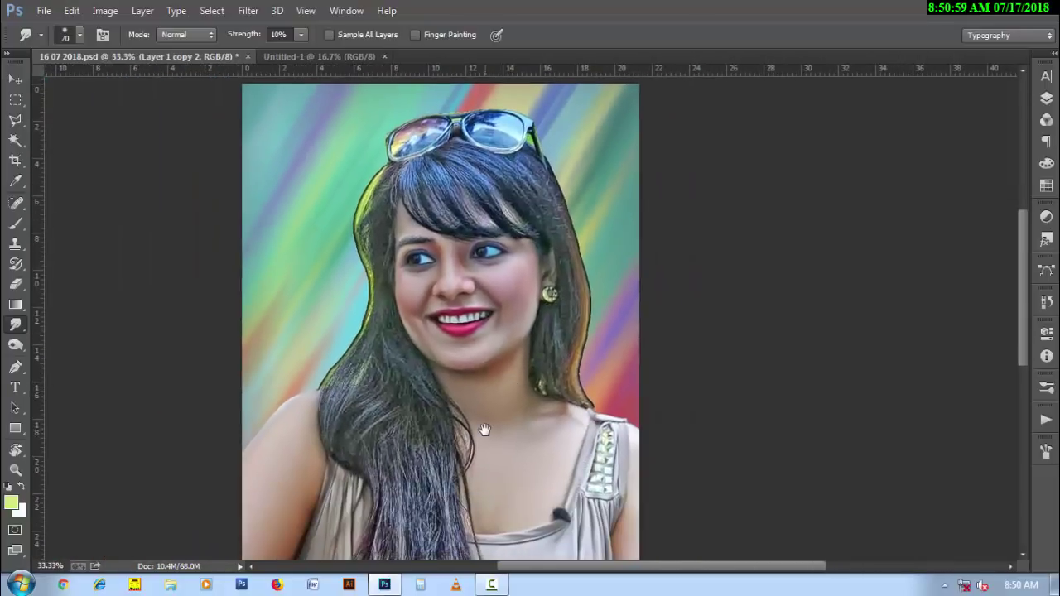
pyautogui.hotkey('ctrl', 's')
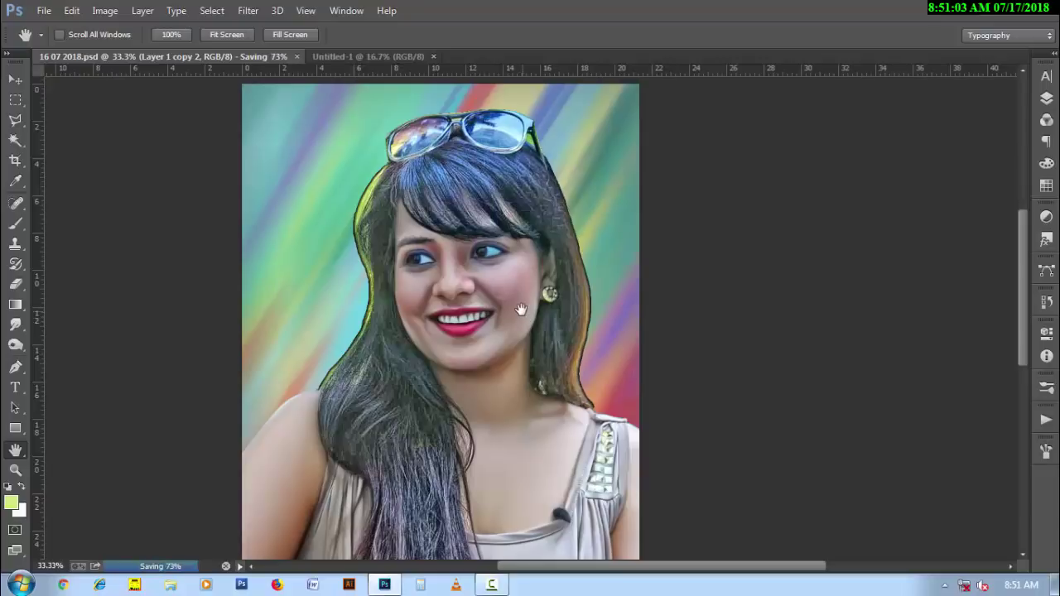
# - Zoom back in and smudge the cheek skin beside the nose
pyautogui.scroll(2, 520, 308)
pyautogui.scroll(1, 524, 356)
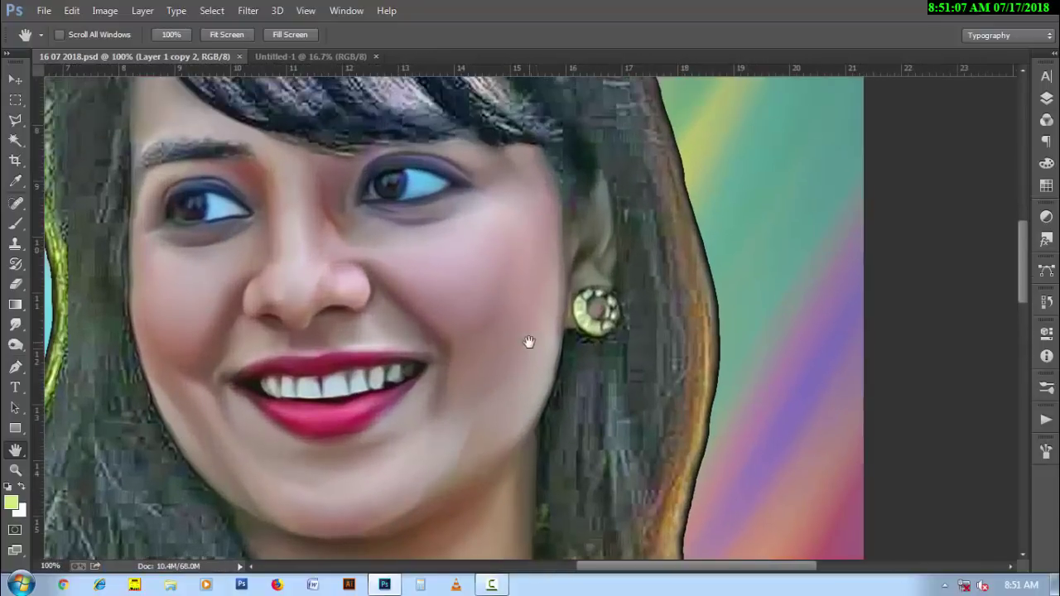
pyautogui.press('r')
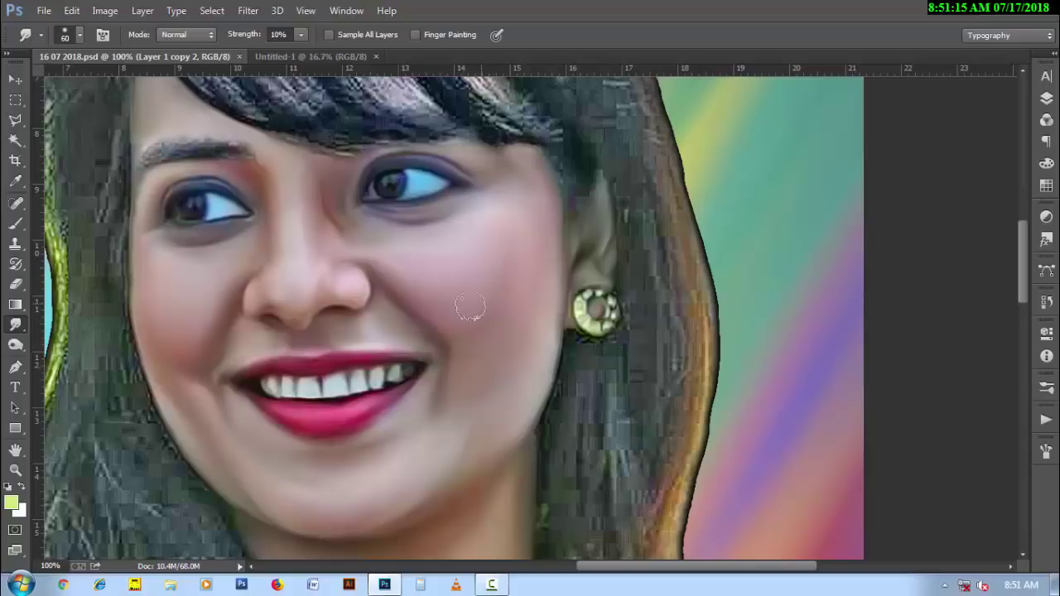
pyautogui.moveTo(469, 307); pyautogui.dragTo(491, 361)
pyautogui.press('[')
pyautogui.press('[')
pyautogui.press('[')
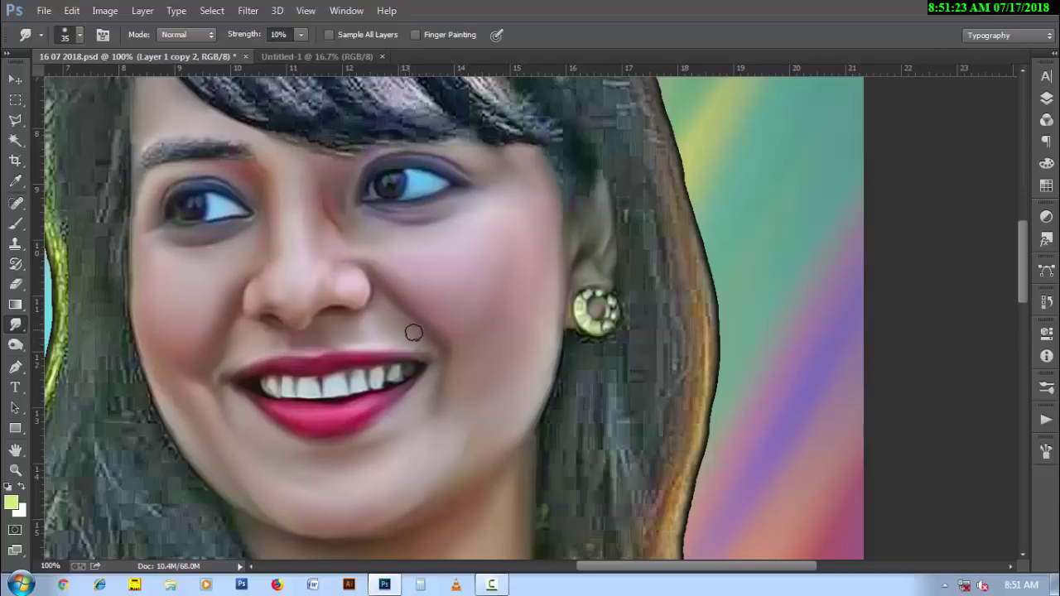
pyautogui.scroll(1, 282, 379)
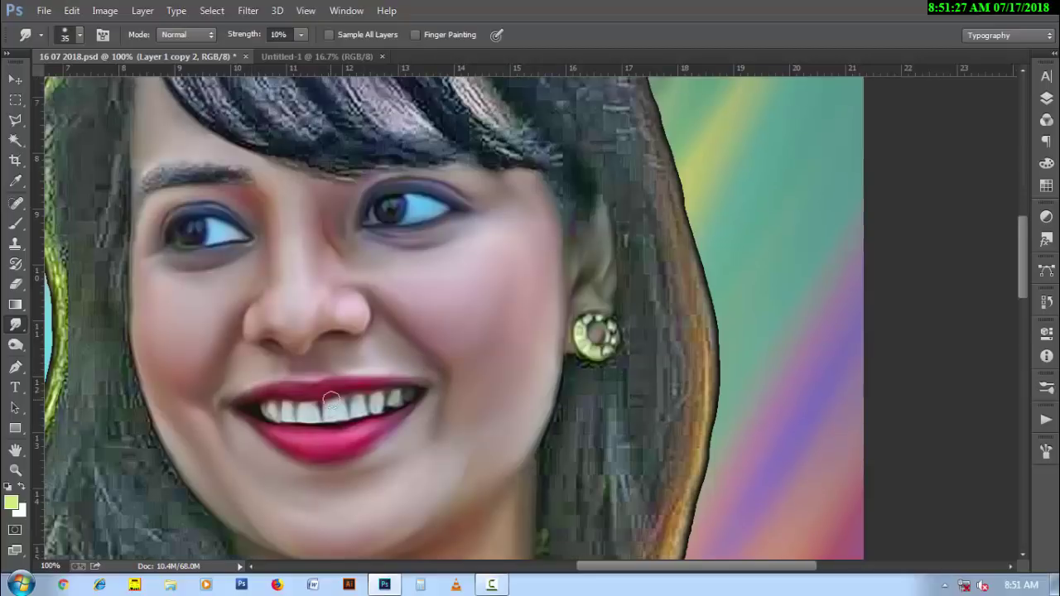
pyautogui.scroll(2, 323, 395)
# - At 40% strength with a smaller brush, soften the outer edge of the left lens rim
pyautogui.scroll(3, 364, 331)
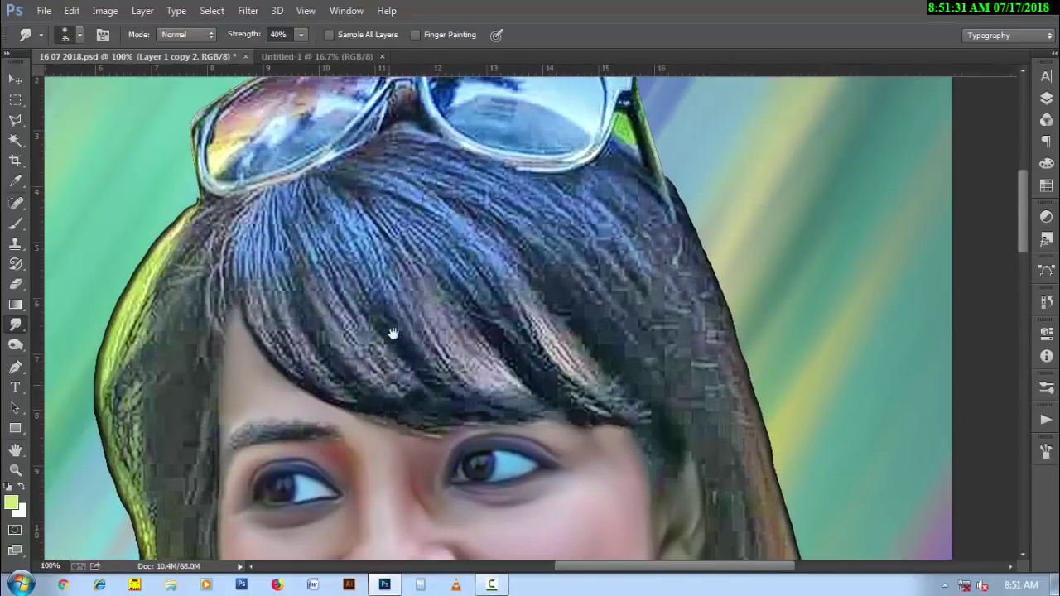
pyautogui.scroll(2, 348, 339)
pyautogui.press('4')
pyautogui.keyDown('alt'); pyautogui.scroll(1, 264, 310); pyautogui.keyUp('alt')
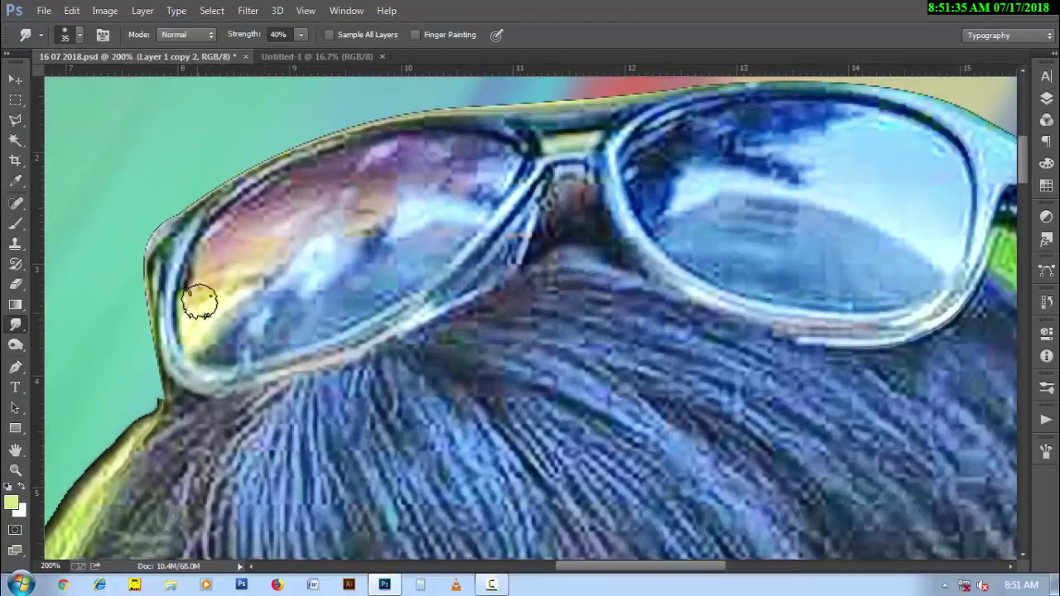
pyautogui.press('[')
pyautogui.moveTo(203, 218); pyautogui.dragTo(206, 372)
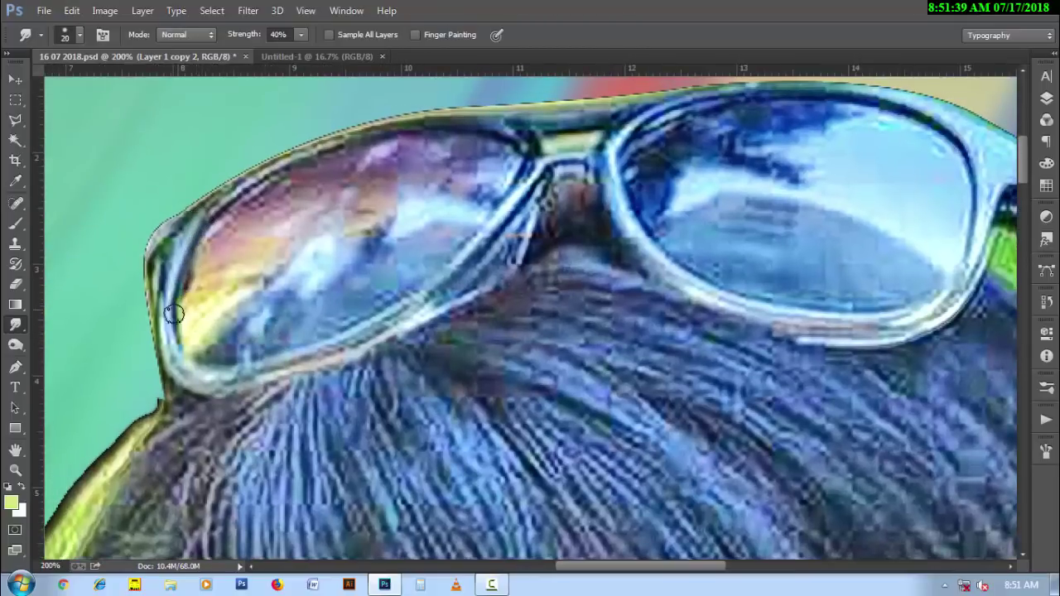
pyautogui.press('[')
pyautogui.moveTo(165, 291); pyautogui.dragTo(188, 381)
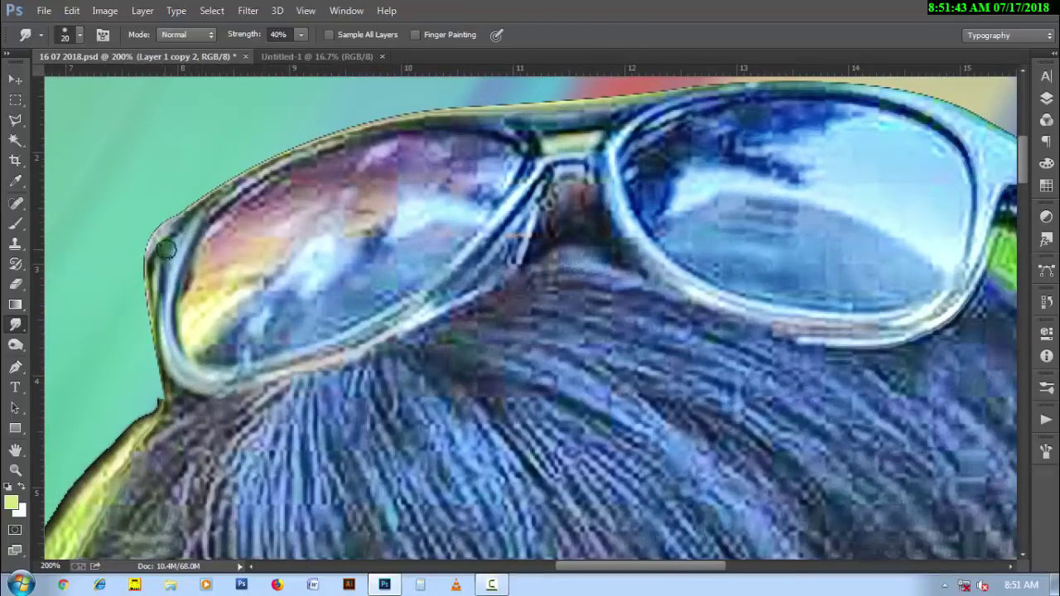
pyautogui.moveTo(166, 249); pyautogui.dragTo(165, 377)
pyautogui.moveTo(153, 307)
pyautogui.mouseDown()
pyautogui.moveTo(157, 248)
pyautogui.moveTo(180, 214)
pyautogui.moveTo(146, 239)
pyautogui.mouseUp()
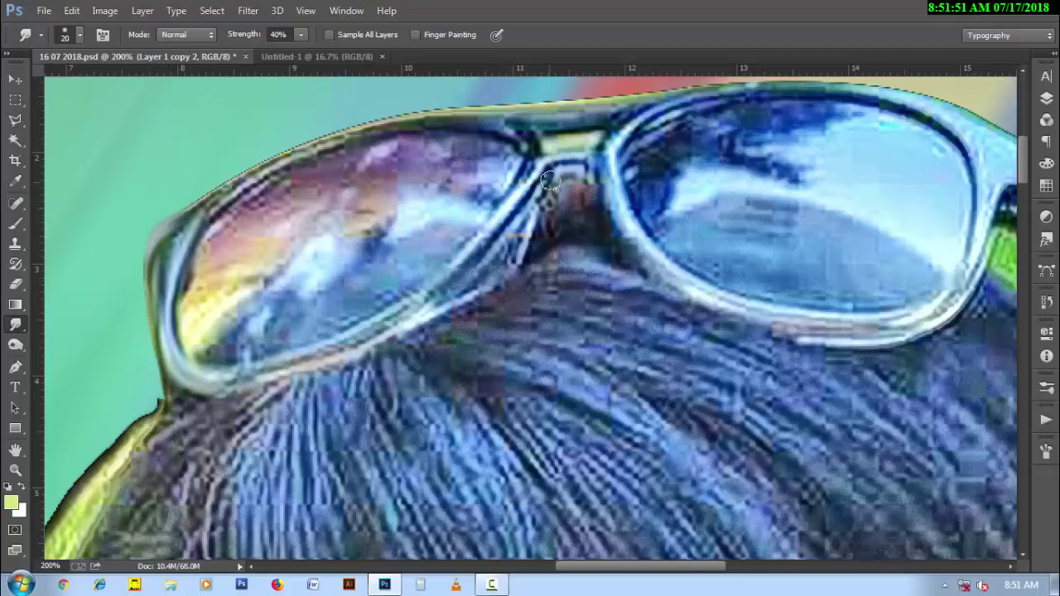
# - Smooth the left lens's inner rim, nose bridge and upper outer rim
pyautogui.moveTo(550, 180)
pyautogui.mouseDown()
pyautogui.moveTo(519, 258)
pyautogui.moveTo(503, 237)
pyautogui.moveTo(444, 292)
pyautogui.moveTo(512, 258)
pyautogui.moveTo(430, 306)
pyautogui.mouseUp()
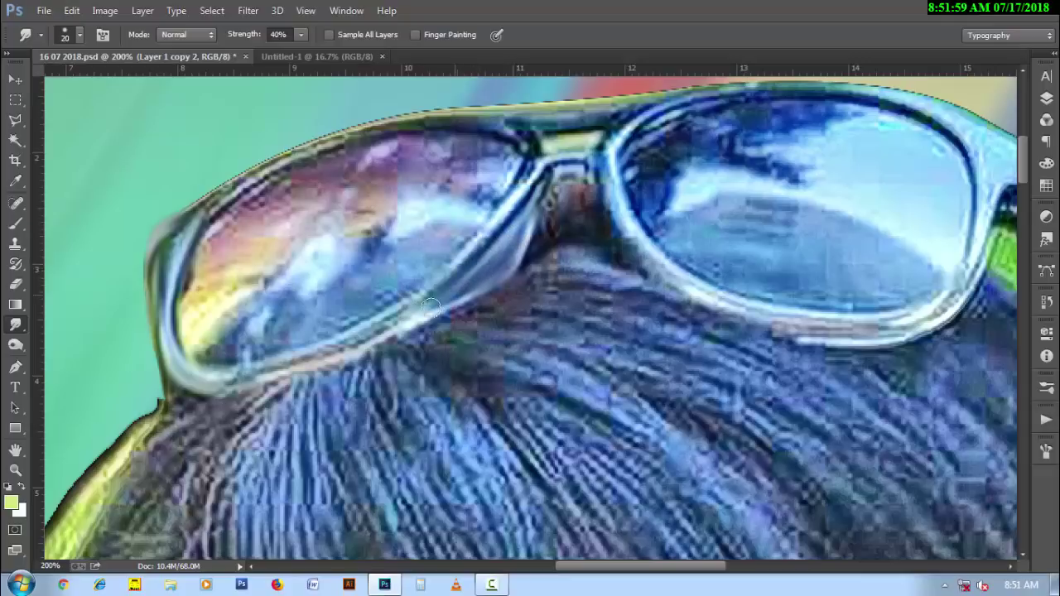
pyautogui.moveTo(508, 259)
pyautogui.mouseDown()
pyautogui.moveTo(279, 356)
pyautogui.moveTo(411, 300)
pyautogui.moveTo(326, 348)
pyautogui.moveTo(226, 373)
pyautogui.moveTo(405, 315)
pyautogui.moveTo(225, 386)
pyautogui.moveTo(460, 306)
pyautogui.moveTo(256, 373)
pyautogui.mouseUp()
pyautogui.moveTo(388, 335)
pyautogui.mouseDown()
pyautogui.moveTo(546, 161)
pyautogui.moveTo(421, 276)
pyautogui.moveTo(514, 201)
pyautogui.moveTo(450, 268)
pyautogui.moveTo(435, 307)
pyautogui.mouseUp()
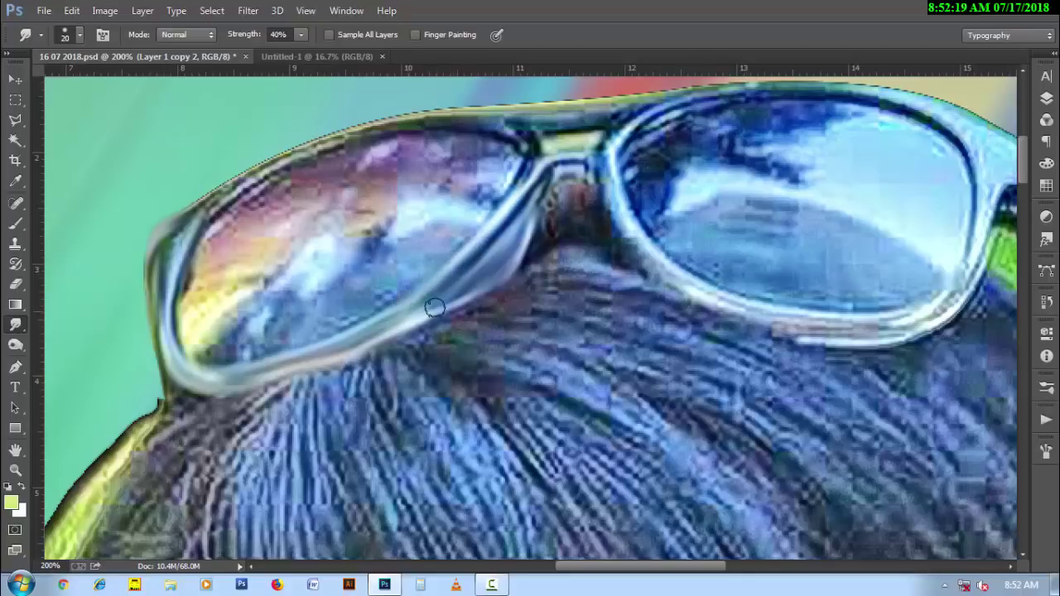
pyautogui.moveTo(593, 187)
pyautogui.mouseDown()
pyautogui.moveTo(526, 134)
pyautogui.moveTo(483, 124)
pyautogui.mouseUp()
pyautogui.moveTo(339, 130); pyautogui.dragTo(201, 194)
pyautogui.moveTo(322, 135); pyautogui.dragTo(191, 207)
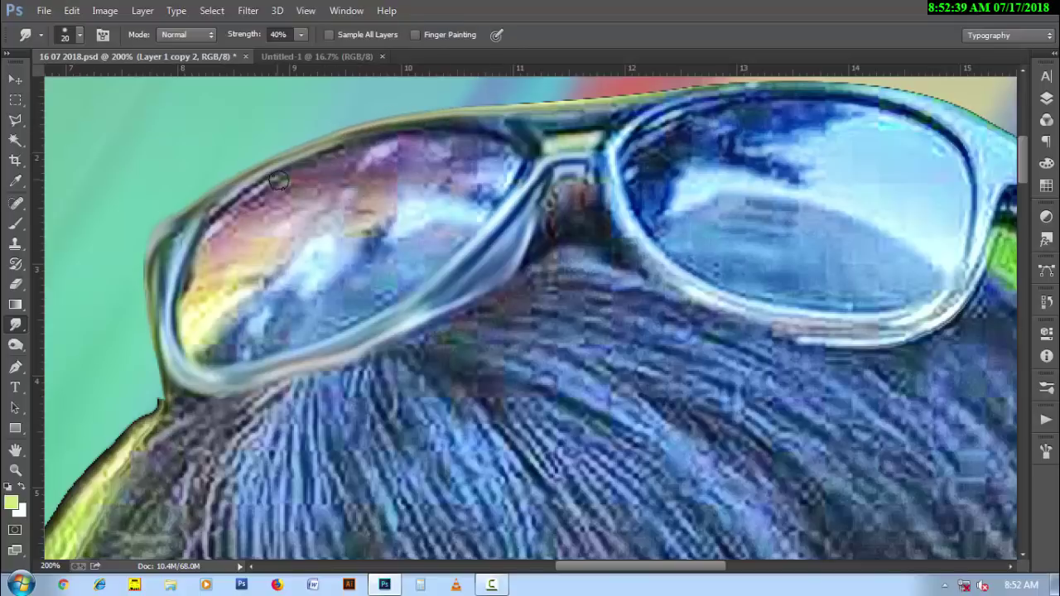
pyautogui.moveTo(262, 179); pyautogui.dragTo(207, 217)
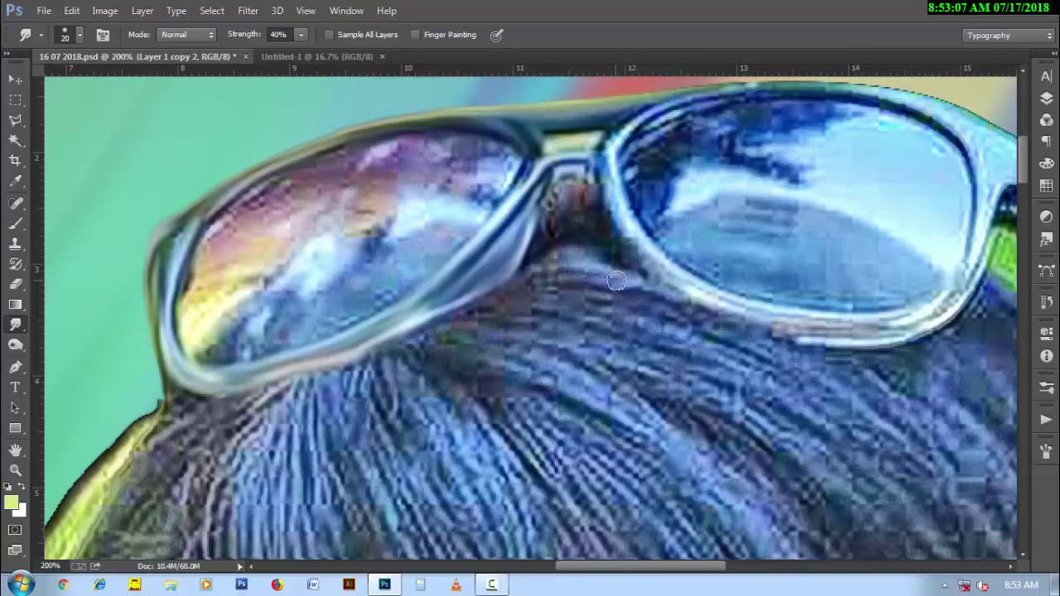
pyautogui.moveTo(619, 273)
pyautogui.mouseDown()
pyautogui.moveTo(472, 307)
pyautogui.moveTo(414, 279)
pyautogui.mouseUp()
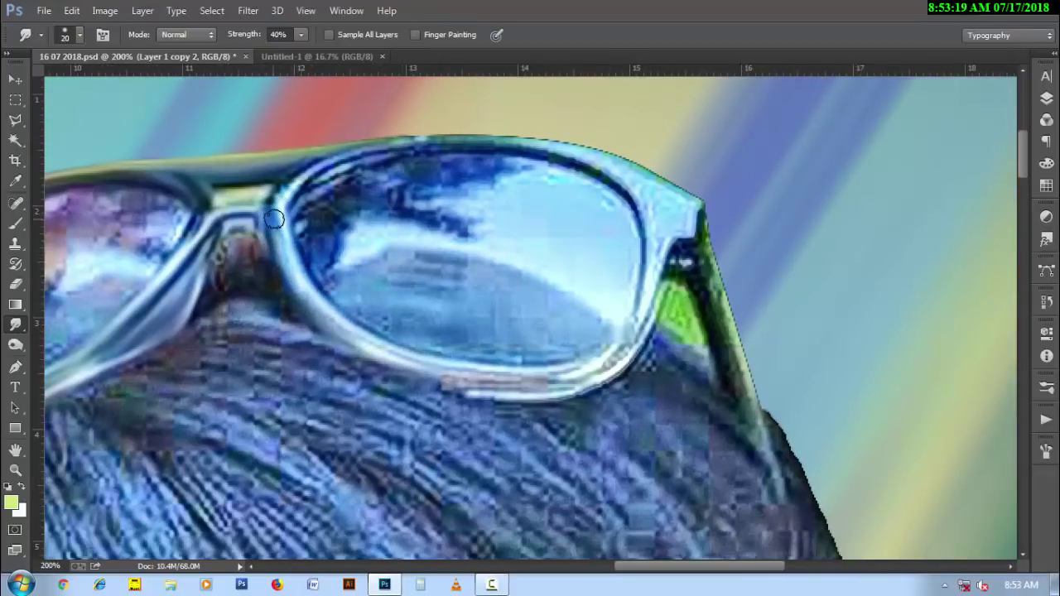
# - Erase the bright green patch beside the lens rim with the Eraser
pyautogui.press('e')
pyautogui.rightClick(712, 273)
pyautogui.press('Return')
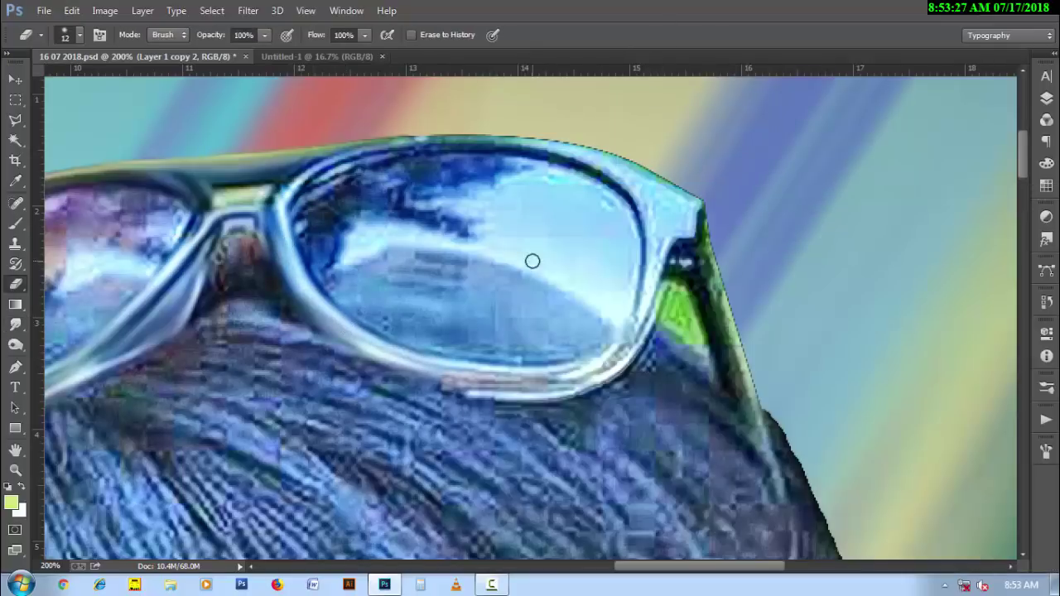
pyautogui.moveTo(680, 288)
pyautogui.mouseDown()
pyautogui.moveTo(695, 332)
pyautogui.moveTo(676, 308)
pyautogui.mouseUp()
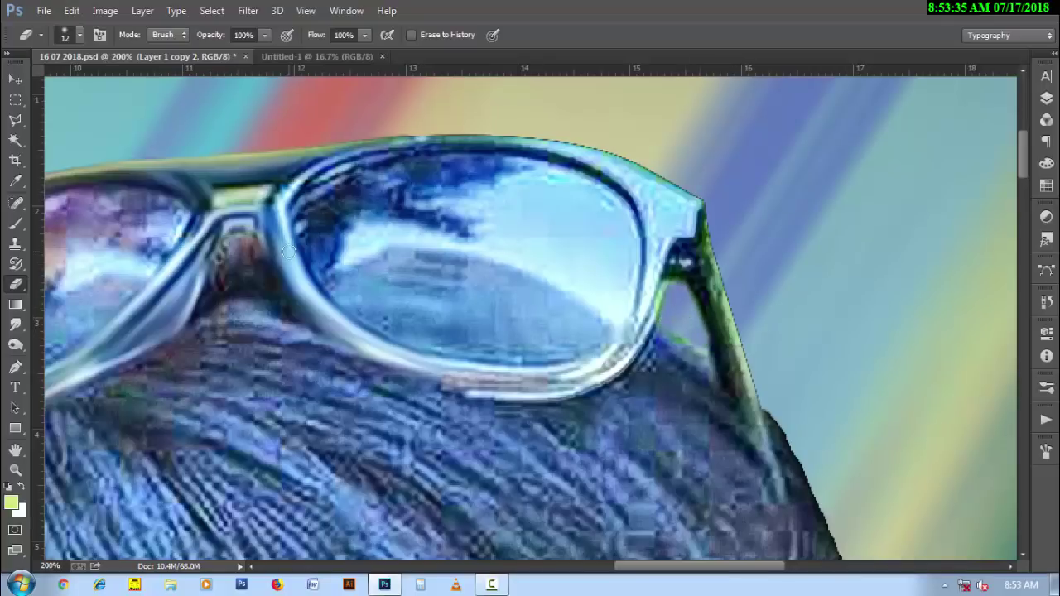
# - Smudge the temple arm, the right lens's side rim and its top rim
pyautogui.press('r')
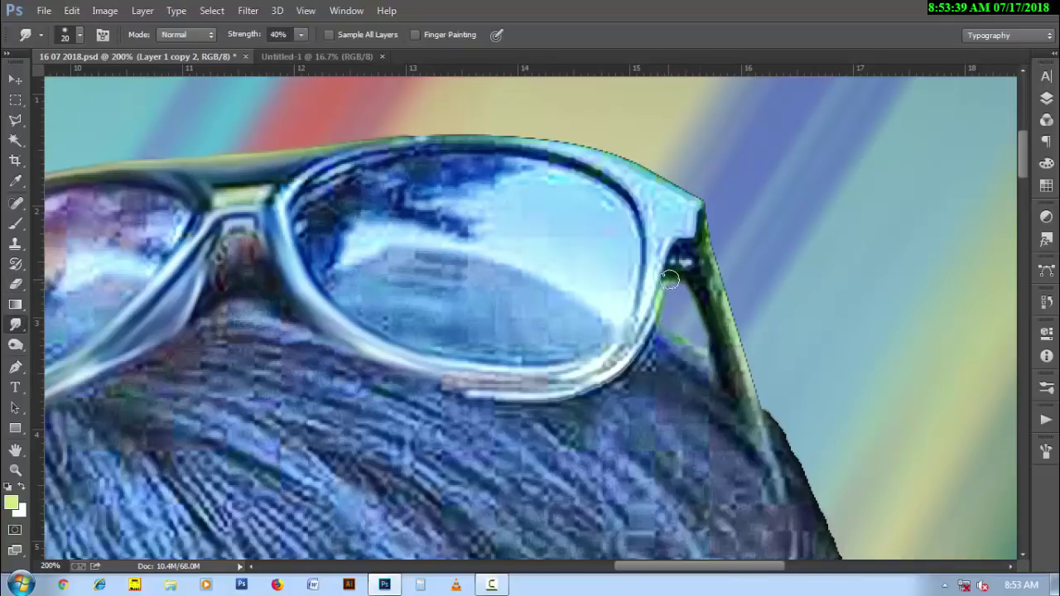
pyautogui.moveTo(669, 281)
pyautogui.mouseDown()
pyautogui.moveTo(718, 317)
pyautogui.moveTo(750, 390)
pyautogui.moveTo(709, 220)
pyautogui.moveTo(717, 279)
pyautogui.moveTo(686, 243)
pyautogui.moveTo(644, 303)
pyautogui.moveTo(659, 300)
pyautogui.moveTo(631, 355)
pyautogui.moveTo(574, 404)
pyautogui.moveTo(496, 396)
pyautogui.moveTo(327, 307)
pyautogui.moveTo(438, 378)
pyautogui.moveTo(514, 386)
pyautogui.moveTo(599, 365)
pyautogui.moveTo(442, 366)
pyautogui.mouseUp()
pyautogui.moveTo(633, 202); pyautogui.dragTo(637, 285)
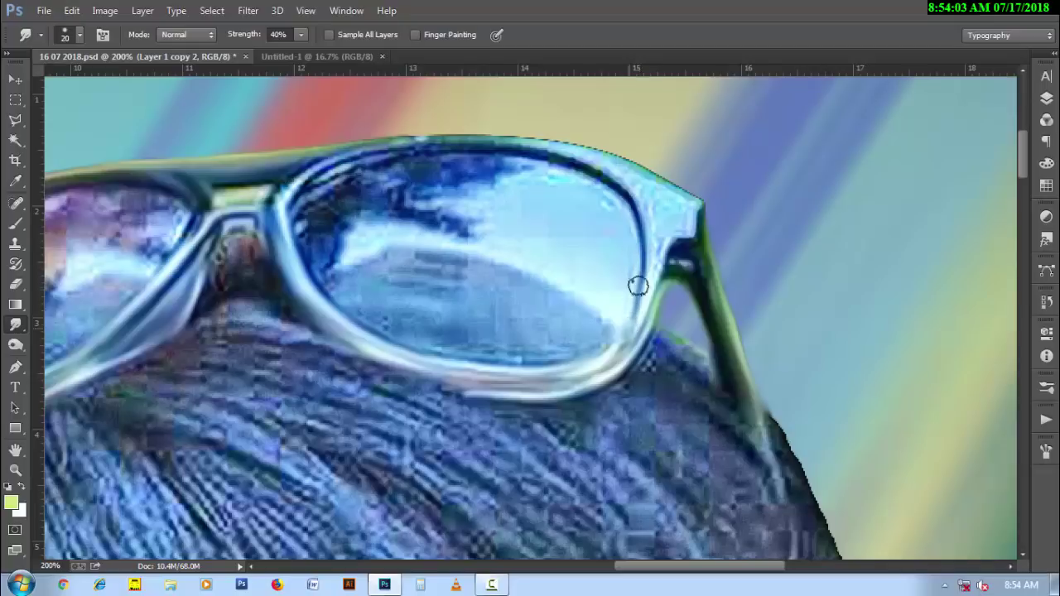
pyautogui.moveTo(507, 156)
pyautogui.mouseDown()
pyautogui.moveTo(615, 192)
pyautogui.moveTo(634, 214)
pyautogui.moveTo(516, 152)
pyautogui.moveTo(414, 147)
pyautogui.moveTo(340, 165)
pyautogui.moveTo(291, 197)
pyautogui.moveTo(358, 179)
pyautogui.moveTo(300, 207)
pyautogui.mouseUp()
pyautogui.moveTo(404, 141); pyautogui.dragTo(282, 192)
pyautogui.moveTo(281, 192); pyautogui.dragTo(353, 209)
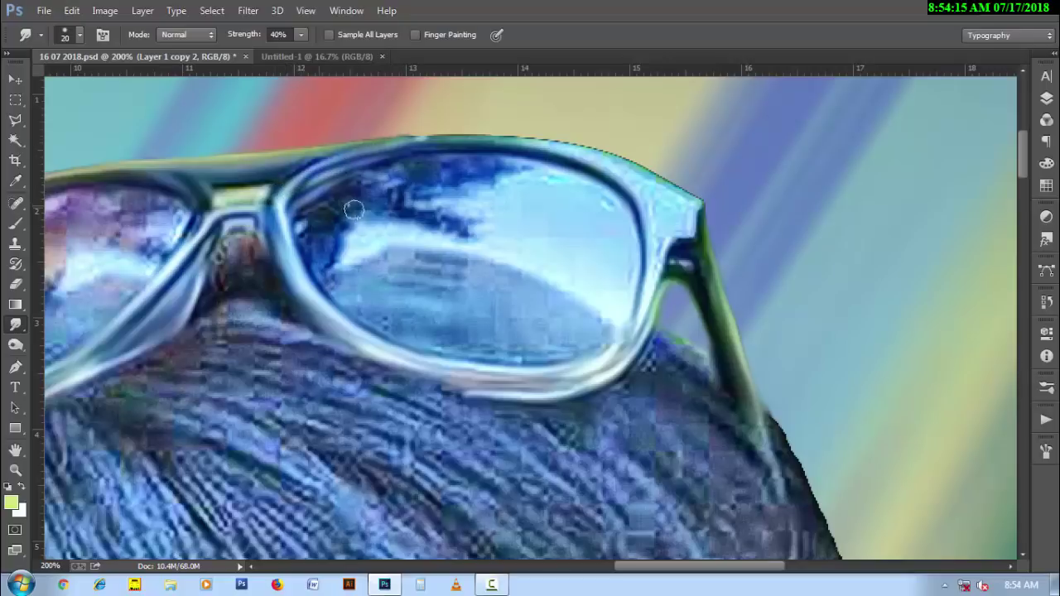
# - Erase the clutter between the lenses, then smudge the top rim and right rim to the hinge
pyautogui.click(15, 283)
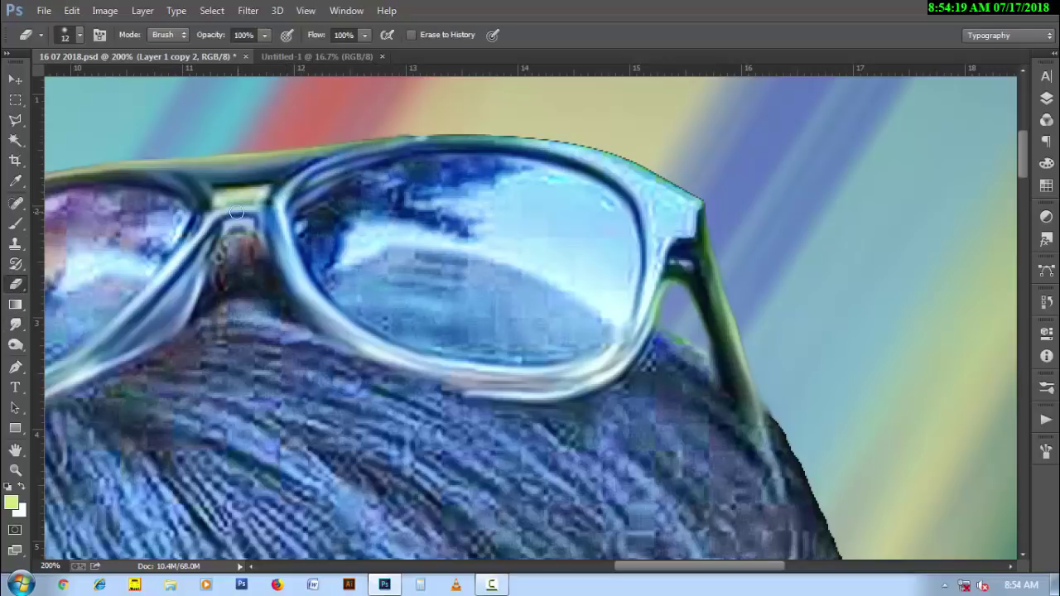
pyautogui.moveTo(224, 196)
pyautogui.mouseDown()
pyautogui.moveTo(264, 194)
pyautogui.moveTo(219, 202)
pyautogui.mouseUp()
pyautogui.click(15, 324)
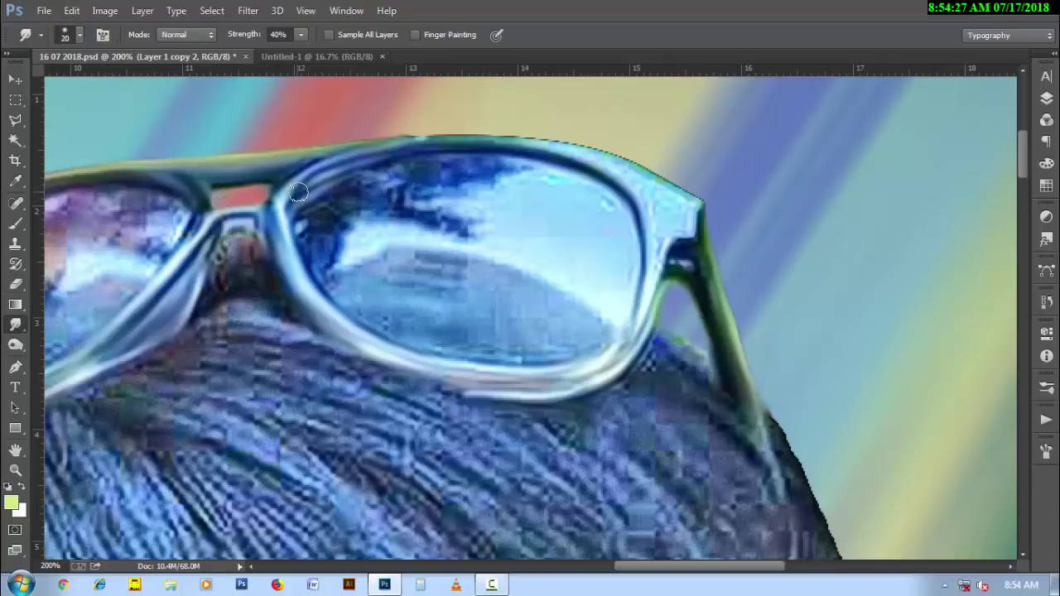
pyautogui.moveTo(299, 153)
pyautogui.mouseDown()
pyautogui.moveTo(460, 137)
pyautogui.moveTo(595, 149)
pyautogui.moveTo(695, 190)
pyautogui.moveTo(554, 141)
pyautogui.moveTo(411, 135)
pyautogui.mouseUp()
pyautogui.moveTo(516, 150)
pyautogui.mouseDown()
pyautogui.moveTo(634, 187)
pyautogui.moveTo(648, 279)
pyautogui.moveTo(679, 236)
pyautogui.moveTo(637, 187)
pyautogui.moveTo(662, 231)
pyautogui.moveTo(684, 206)
pyautogui.moveTo(620, 173)
pyautogui.moveTo(698, 265)
pyautogui.moveTo(675, 267)
pyautogui.mouseUp()
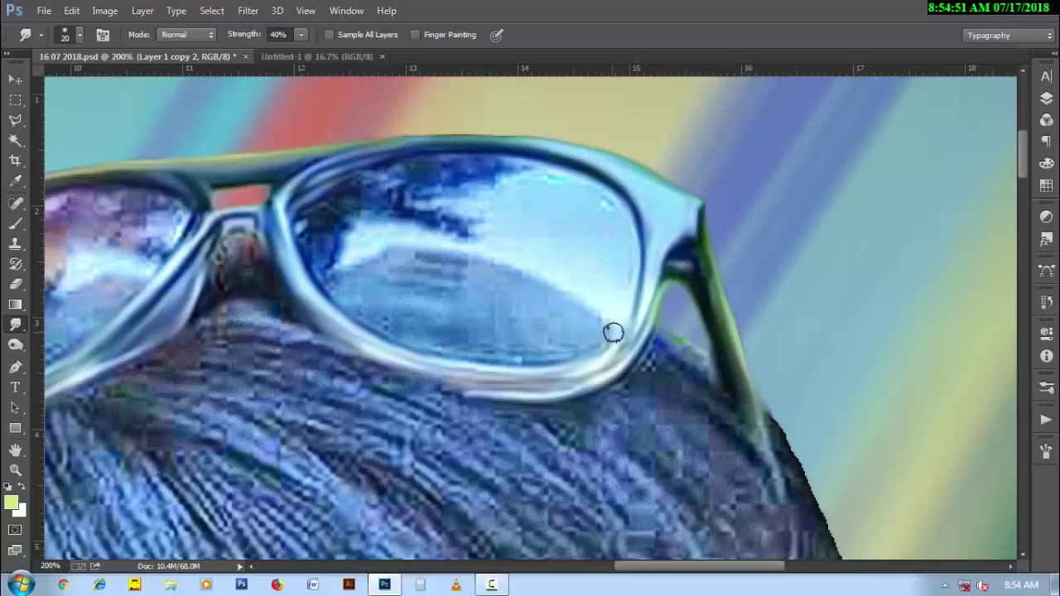
# - Rotate the view upright and smudge the lens highlight and blue tones with a 35–40 px brush
pyautogui.press('r')
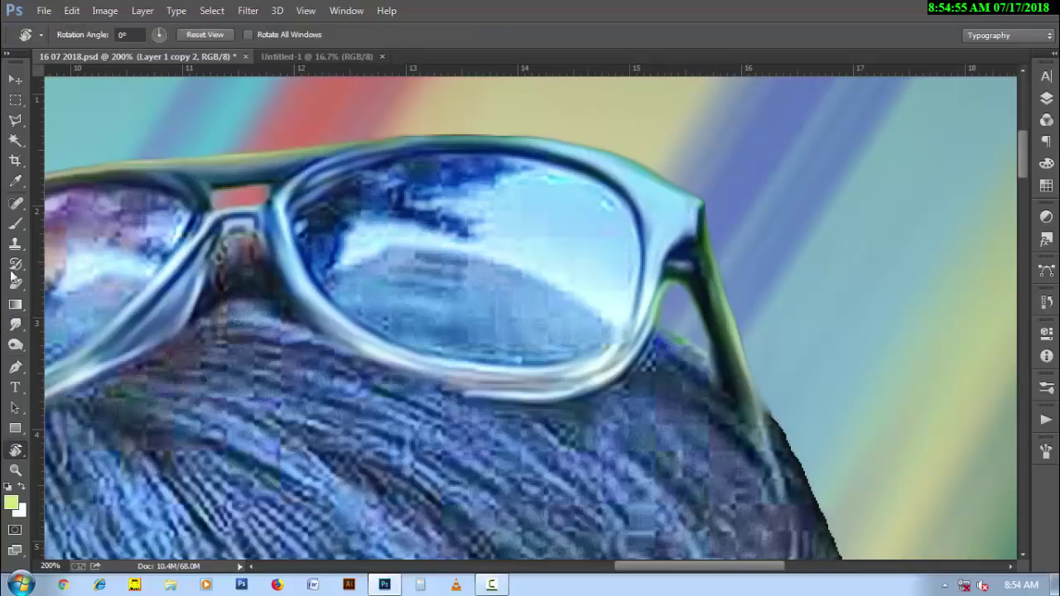
pyautogui.moveTo(96, 333)
pyautogui.mouseDown()
pyautogui.moveTo(265, 283)
pyautogui.moveTo(421, 324)
pyautogui.mouseUp()
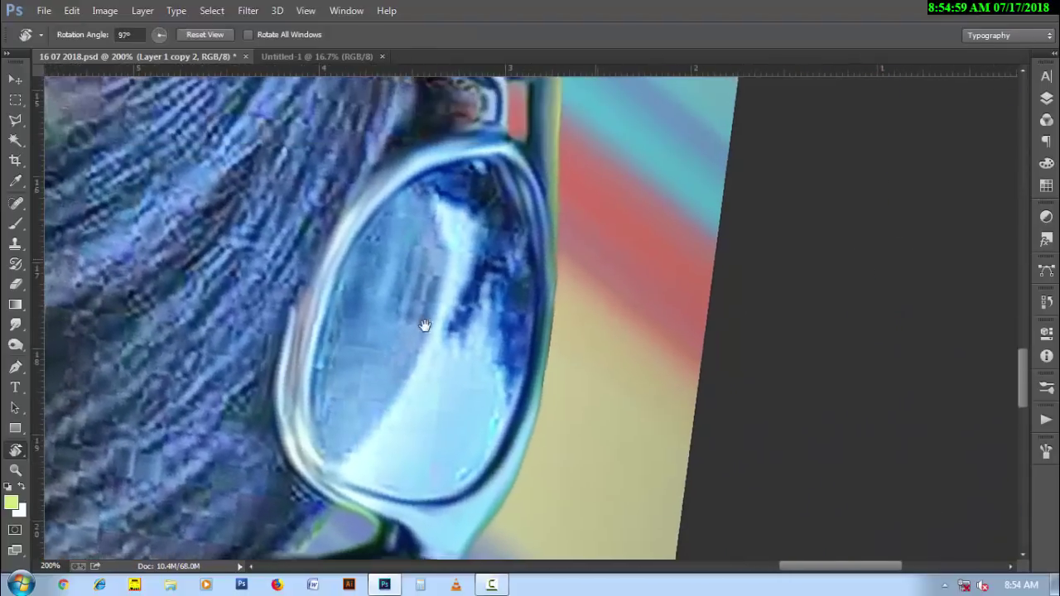
pyautogui.click(15, 323)
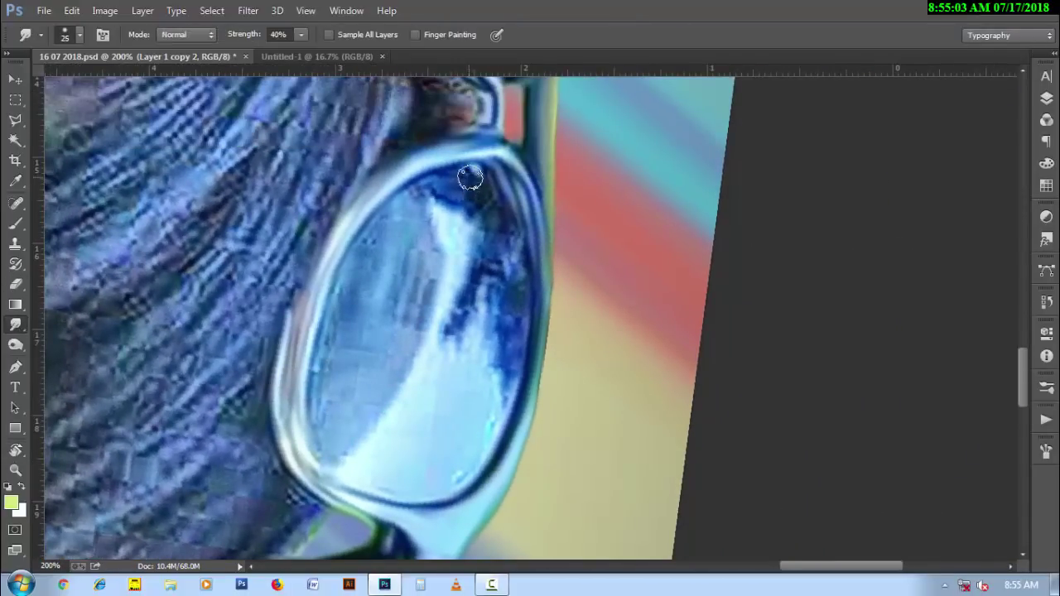
pyautogui.moveTo(427, 191)
pyautogui.mouseDown()
pyautogui.moveTo(503, 246)
pyautogui.moveTo(503, 319)
pyautogui.moveTo(482, 269)
pyautogui.moveTo(466, 284)
pyautogui.moveTo(430, 216)
pyautogui.moveTo(397, 207)
pyautogui.moveTo(362, 269)
pyautogui.moveTo(420, 247)
pyautogui.moveTo(406, 312)
pyautogui.moveTo(426, 289)
pyautogui.moveTo(388, 354)
pyautogui.moveTo(327, 374)
pyautogui.moveTo(323, 431)
pyautogui.moveTo(346, 287)
pyautogui.moveTo(333, 378)
pyautogui.mouseUp()
pyautogui.press(']')
pyautogui.press('[')
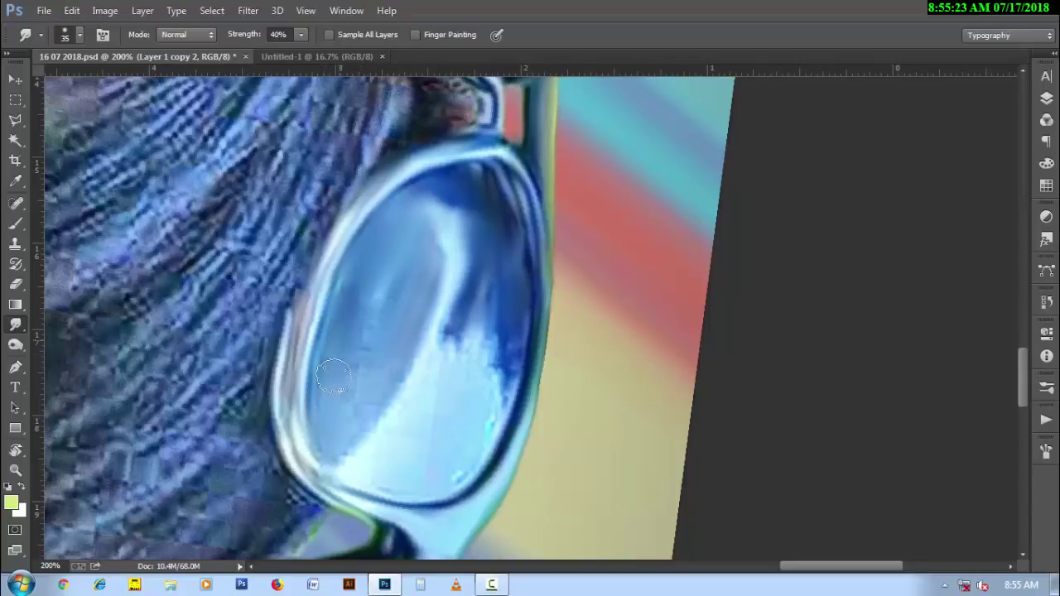
pyautogui.moveTo(331, 452)
pyautogui.mouseDown()
pyautogui.moveTo(372, 473)
pyautogui.moveTo(452, 466)
pyautogui.moveTo(504, 338)
pyautogui.moveTo(476, 439)
pyautogui.moveTo(395, 445)
pyautogui.moveTo(414, 423)
pyautogui.moveTo(477, 421)
pyautogui.moveTo(478, 338)
pyautogui.moveTo(431, 383)
pyautogui.moveTo(449, 308)
pyautogui.moveTo(376, 386)
pyautogui.mouseUp()
pyautogui.press(']')
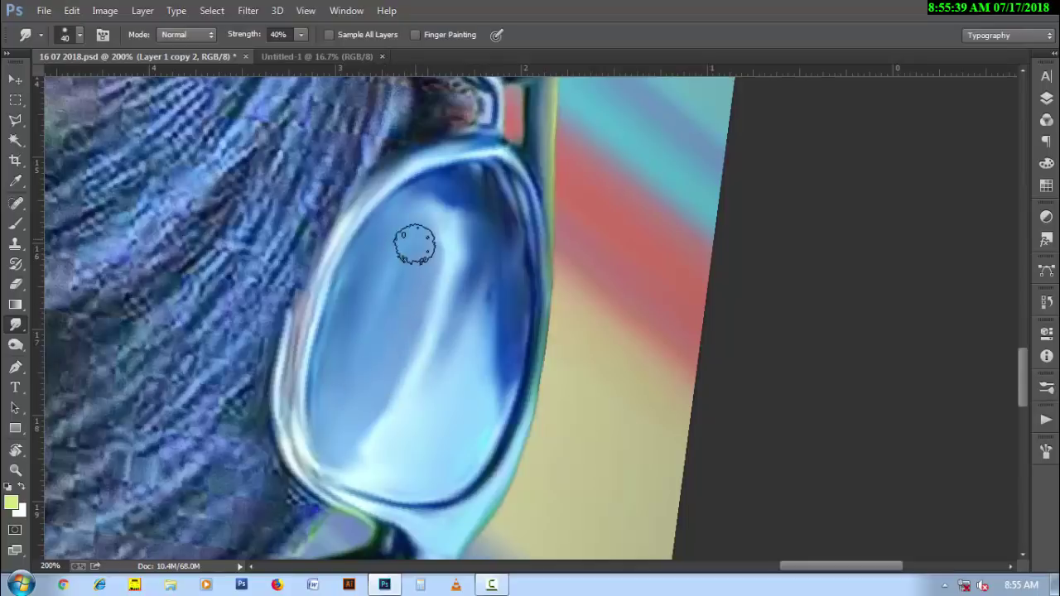
pyautogui.moveTo(414, 244)
pyautogui.mouseDown()
pyautogui.moveTo(331, 374)
pyautogui.moveTo(389, 241)
pyautogui.moveTo(471, 286)
pyautogui.moveTo(506, 230)
pyautogui.moveTo(485, 407)
pyautogui.moveTo(483, 286)
pyautogui.moveTo(438, 196)
pyautogui.mouseUp()
pyautogui.press('[')
# - Smudge the other lens's interior and purple rim tones smooth using 30–45 px brushes
pyautogui.press('[')
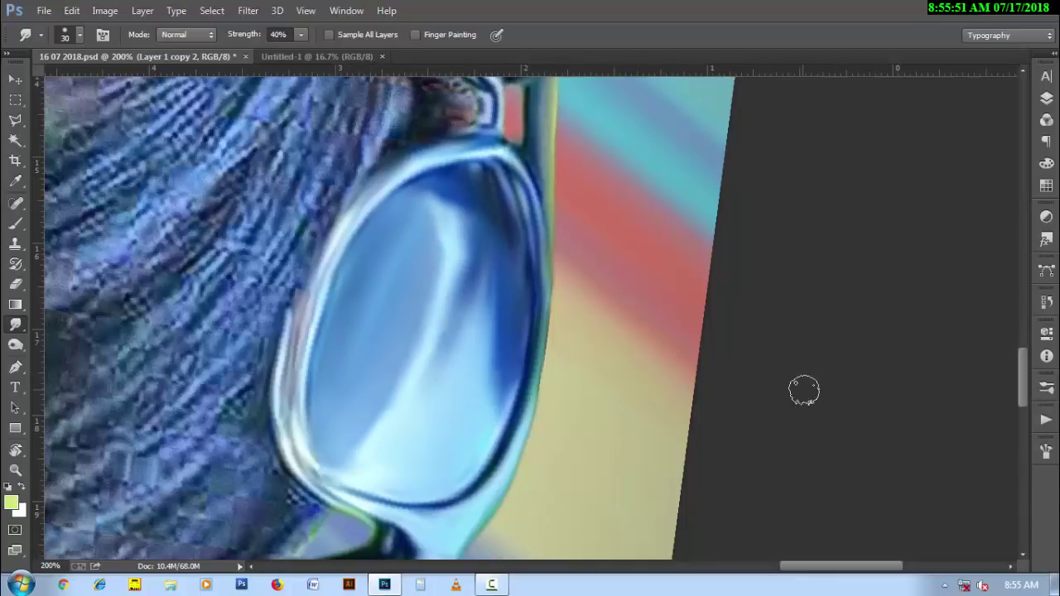
pyautogui.moveTo(467, 136); pyautogui.dragTo(455, 286)
pyautogui.press('[')
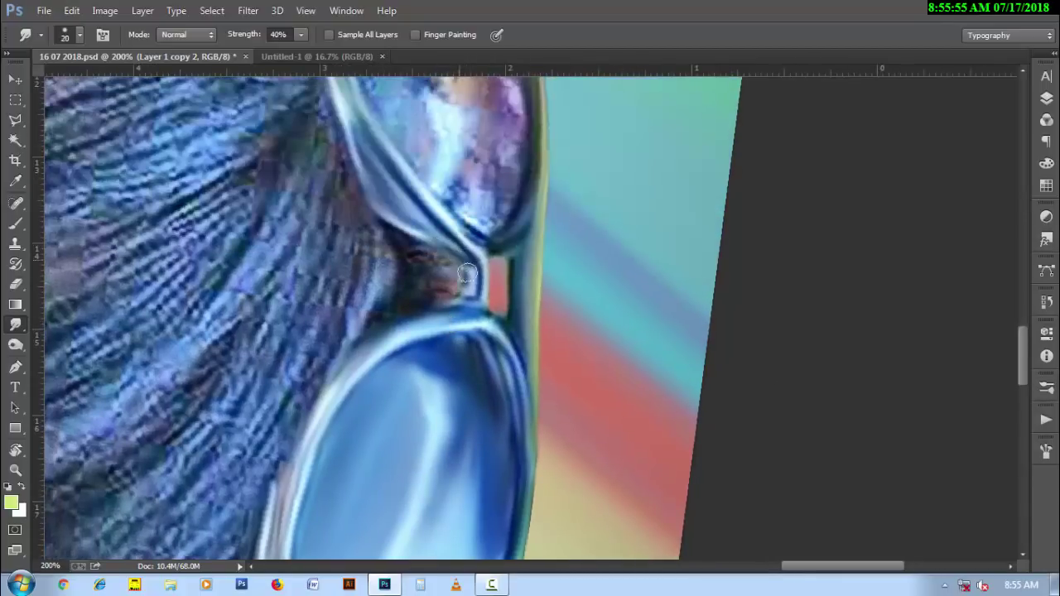
pyautogui.moveTo(495, 221); pyautogui.dragTo(473, 354)
pyautogui.scroll(1, 439, 331)
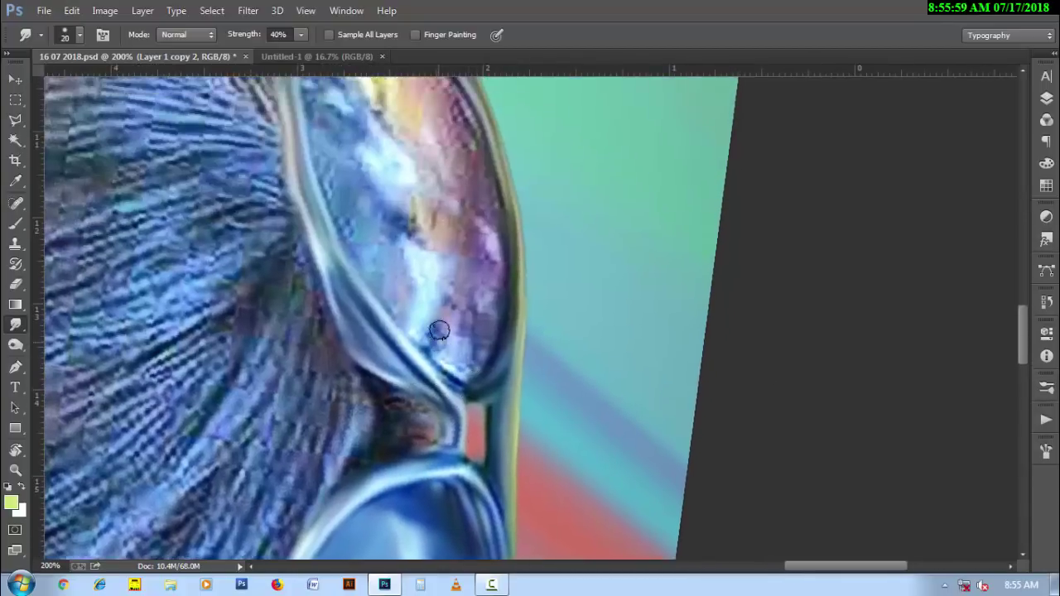
pyautogui.scroll(2, 424, 366)
pyautogui.moveTo(392, 372)
pyautogui.mouseDown()
pyautogui.moveTo(338, 279)
pyautogui.moveTo(394, 355)
pyautogui.moveTo(474, 401)
pyautogui.mouseUp()
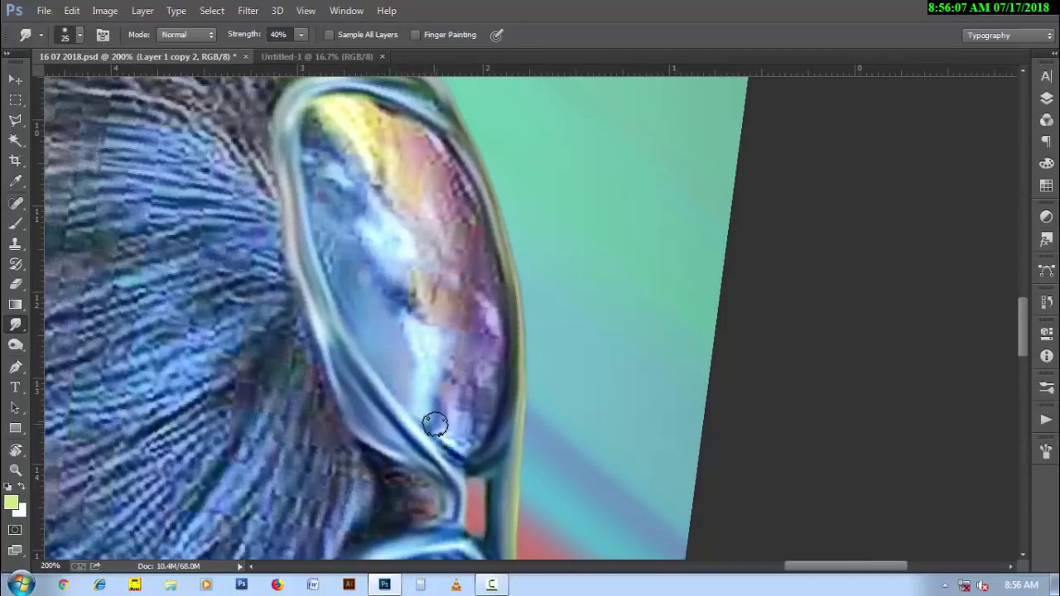
pyautogui.press('4')
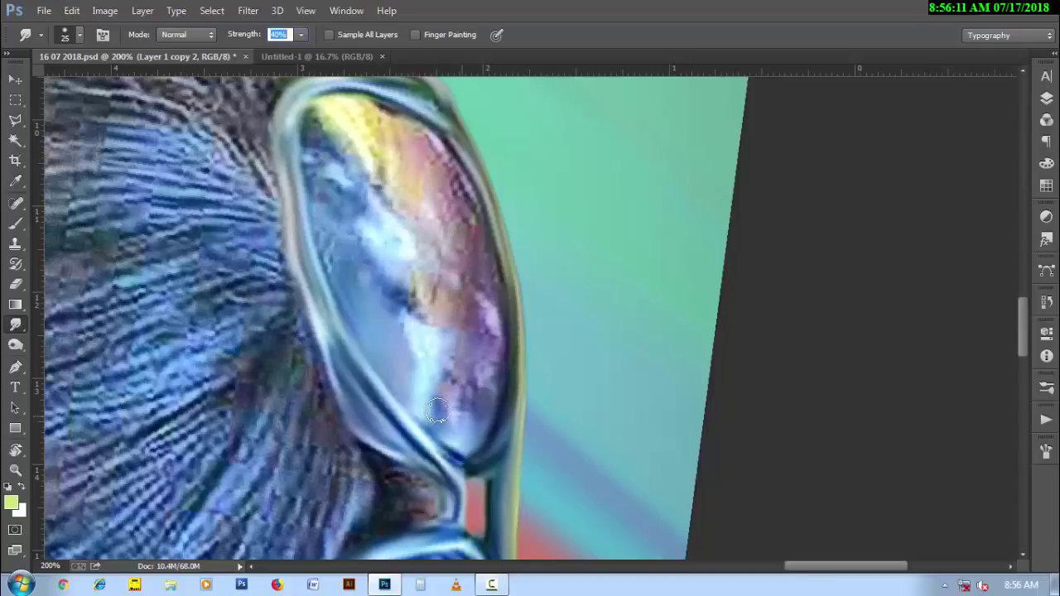
pyautogui.moveTo(436, 414)
pyautogui.mouseDown()
pyautogui.moveTo(450, 331)
pyautogui.moveTo(327, 207)
pyautogui.moveTo(355, 298)
pyautogui.mouseUp()
pyautogui.press(']')
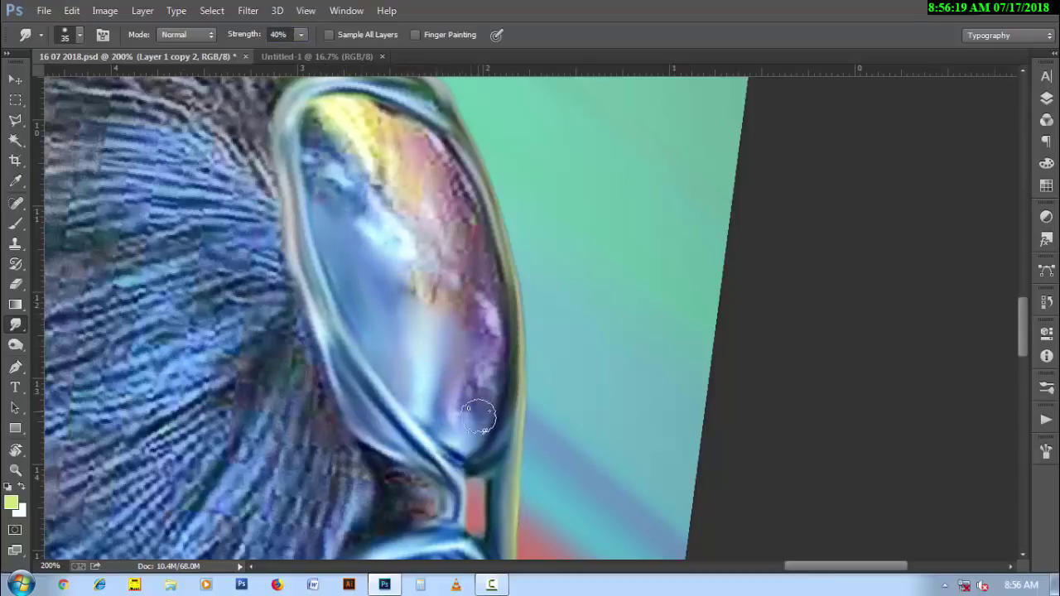
pyautogui.moveTo(479, 419)
pyautogui.mouseDown()
pyautogui.moveTo(489, 359)
pyautogui.moveTo(480, 300)
pyautogui.moveTo(461, 407)
pyautogui.moveTo(458, 309)
pyautogui.moveTo(428, 251)
pyautogui.moveTo(422, 286)
pyautogui.moveTo(443, 217)
pyautogui.moveTo(480, 279)
pyautogui.moveTo(444, 171)
pyautogui.moveTo(412, 138)
pyautogui.moveTo(346, 107)
pyautogui.moveTo(355, 180)
pyautogui.moveTo(334, 158)
pyautogui.moveTo(318, 162)
pyautogui.moveTo(355, 218)
pyautogui.moveTo(390, 239)
pyautogui.moveTo(377, 139)
pyautogui.moveTo(359, 130)
pyautogui.moveTo(446, 251)
pyautogui.moveTo(390, 331)
pyautogui.moveTo(338, 217)
pyautogui.moveTo(383, 320)
pyautogui.moveTo(375, 245)
pyautogui.moveTo(444, 300)
pyautogui.moveTo(395, 201)
pyautogui.moveTo(325, 122)
pyautogui.moveTo(359, 166)
pyautogui.moveTo(320, 137)
pyautogui.mouseUp()
pyautogui.press(']')
pyautogui.press('[')
pyautogui.press('[')
pyautogui.press('[')
pyautogui.moveTo(468, 243)
pyautogui.mouseDown()
pyautogui.moveTo(456, 425)
pyautogui.moveTo(428, 422)
pyautogui.moveTo(456, 381)
pyautogui.moveTo(411, 382)
pyautogui.mouseUp()
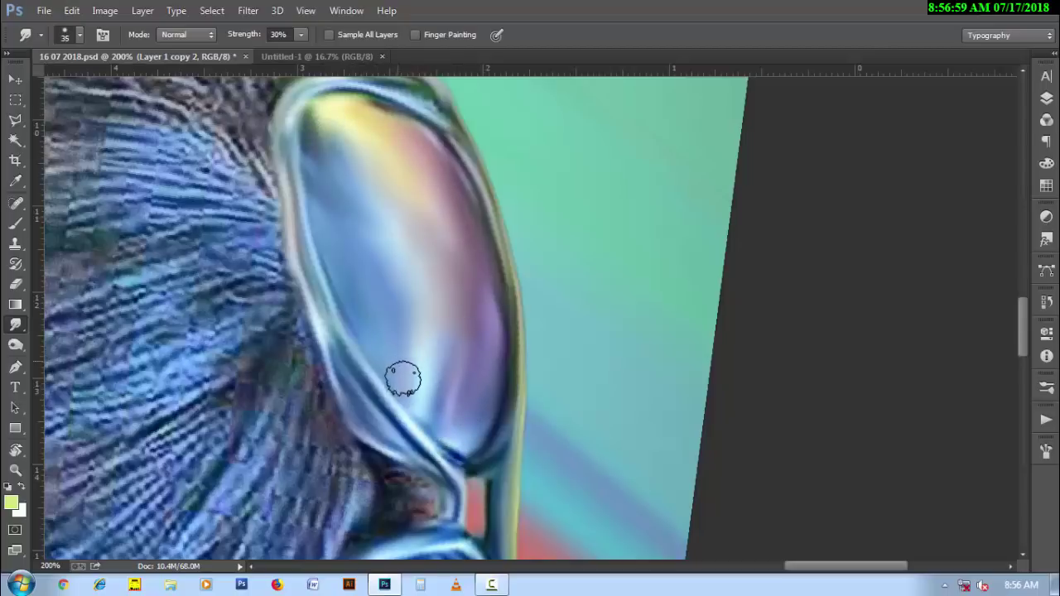
pyautogui.press(']')
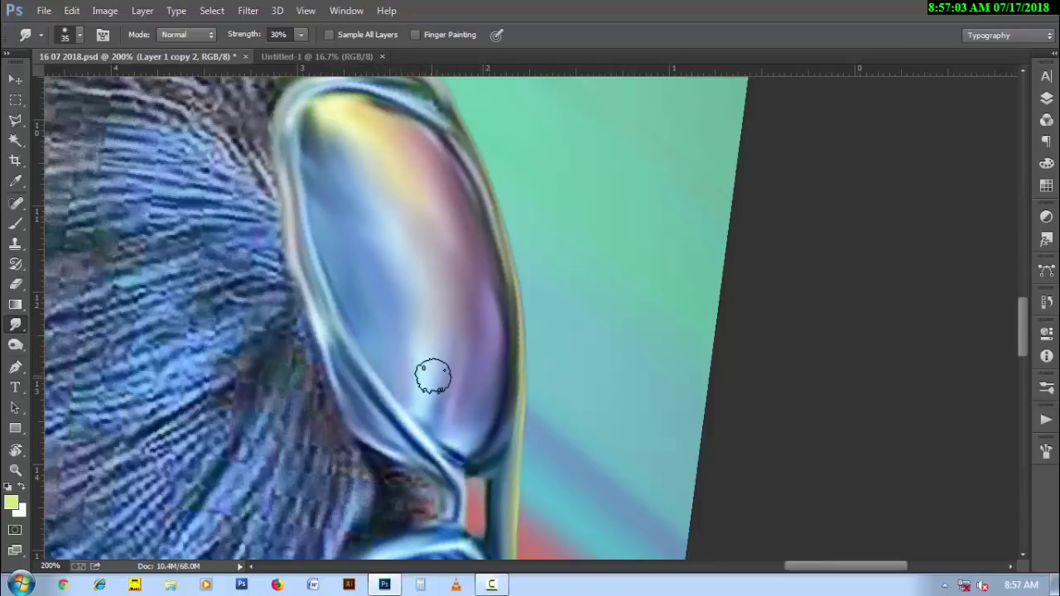
# - Rotate the view level, fit the whole portrait on screen and save
pyautogui.press('r')
pyautogui.moveTo(432, 377); pyautogui.dragTo(452, 323)
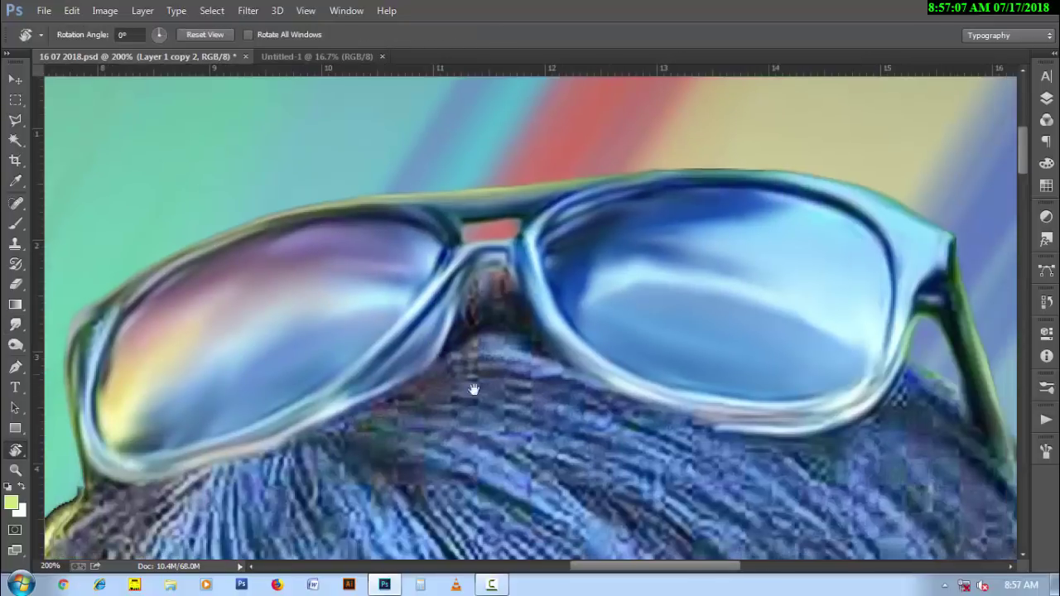
pyautogui.hotkey('ctrl', '-')
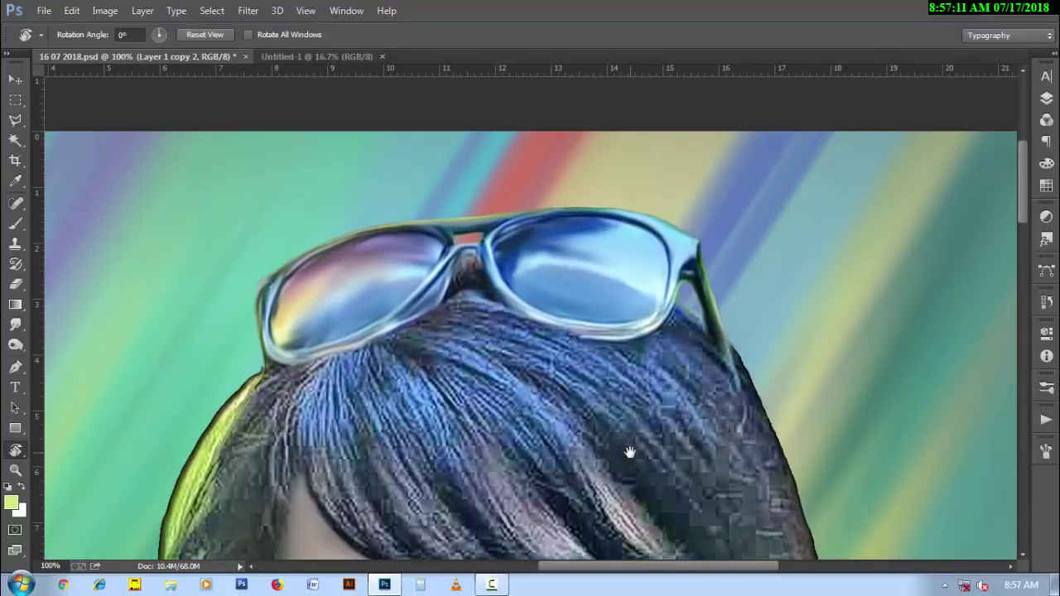
pyautogui.hotkey('ctrl', '0')
pyautogui.press('h')
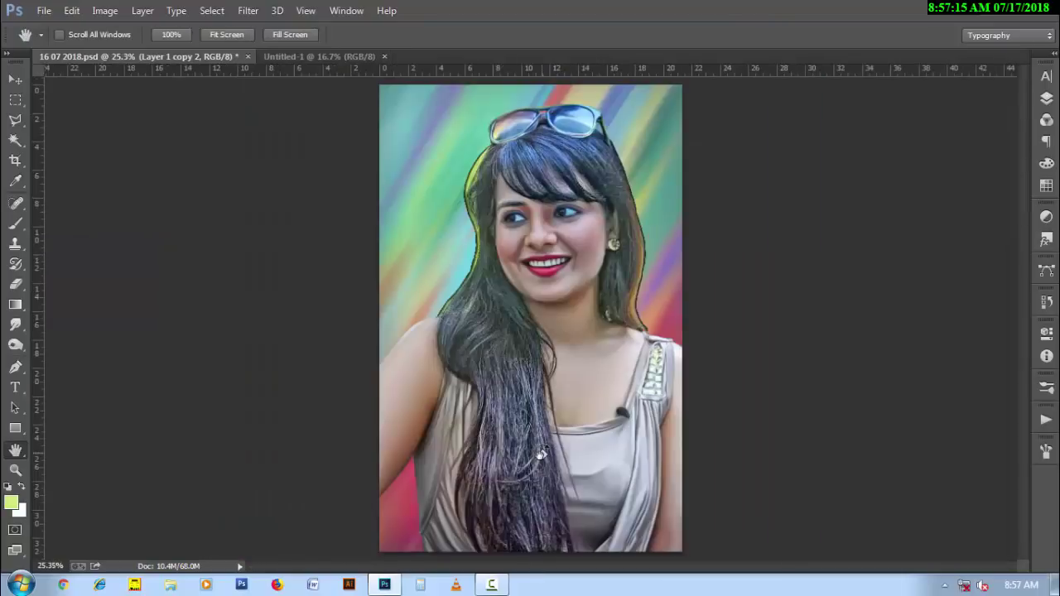
pyautogui.hotkey('ctrl', 's')
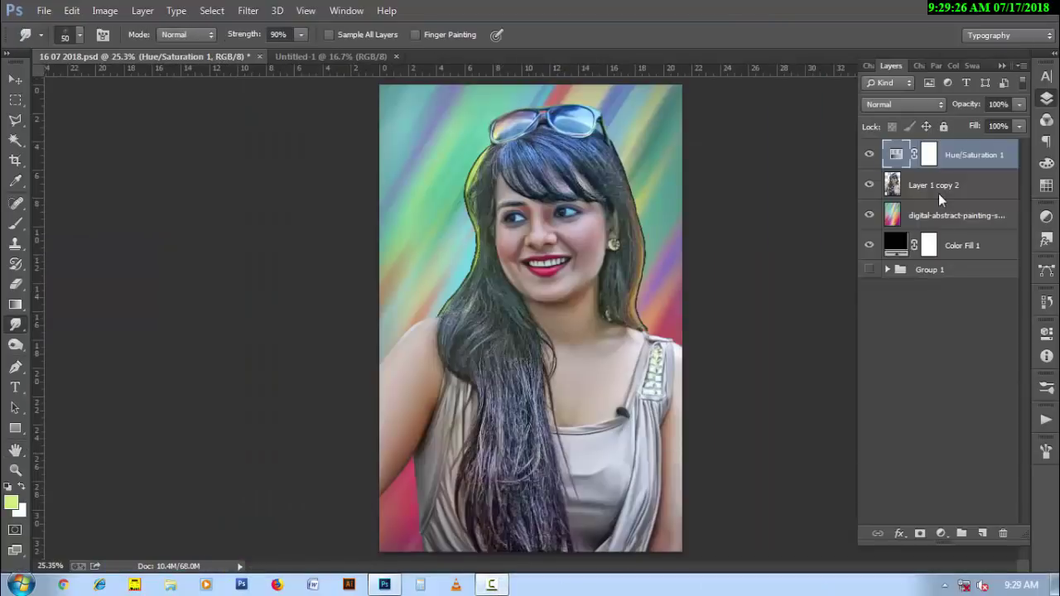
# - Duplicate Layer 1 copy 2 as Layer 1 copy 3, hide copy 2, and zoom into the hair by the earring
pyautogui.moveTo(938, 193); pyautogui.dragTo(982, 534)
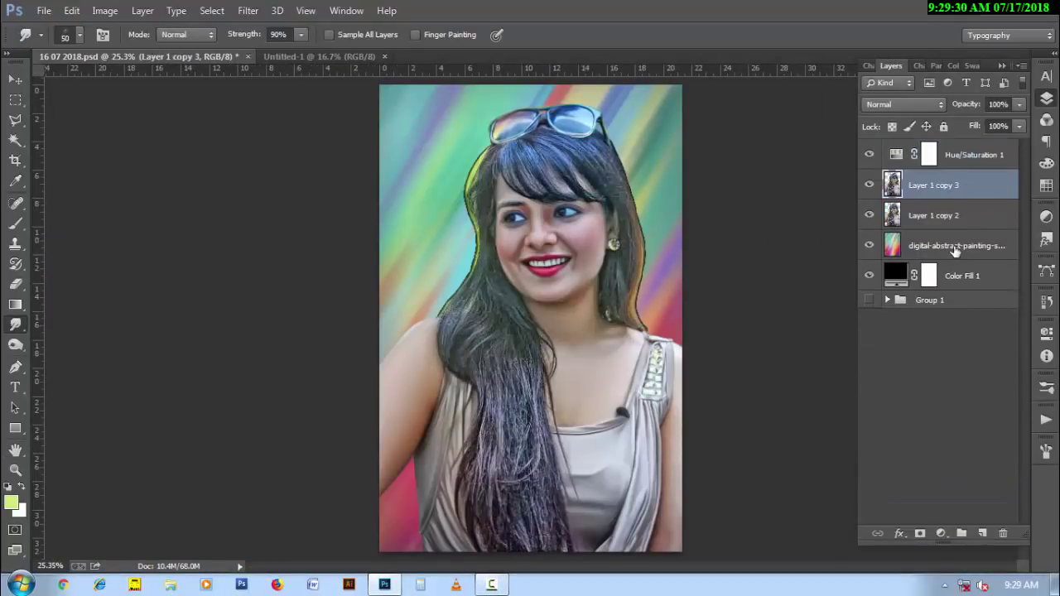
pyautogui.click(870, 215)
pyautogui.scroll(1, 629, 260)
pyautogui.scroll(2, 629, 260)
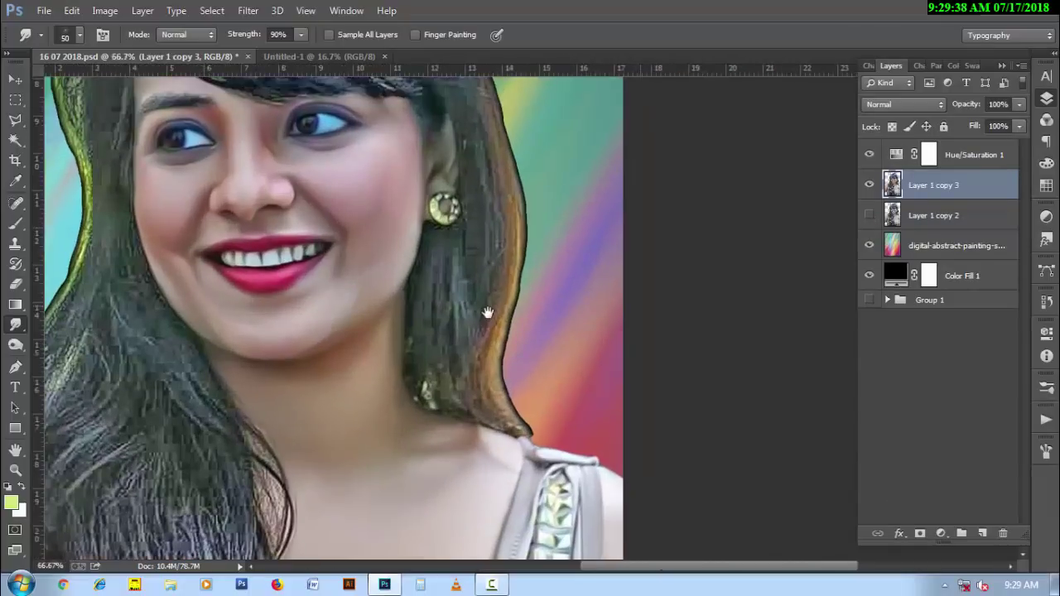
pyautogui.scroll(1, 421, 324)
pyautogui.scroll(1, 388, 319)
pyautogui.scroll(2, 388, 320)
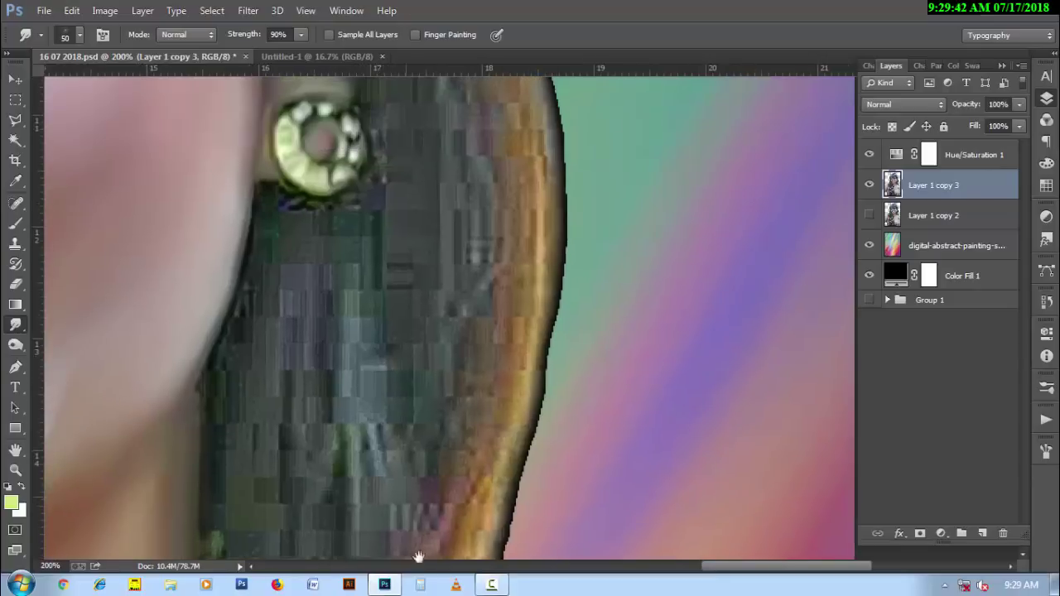
# - Set the Smudge brush to size 20 and smear the hair below the earring into strands
pyautogui.press('[')
pyautogui.press('[')
pyautogui.press('[')
pyautogui.press(']')
pyautogui.press(']')
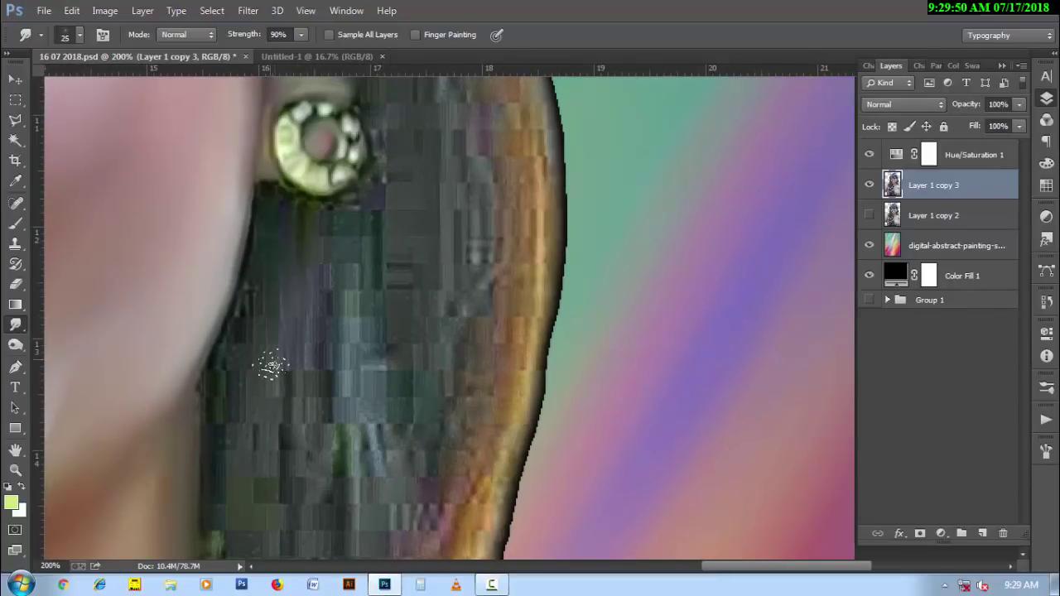
pyautogui.scroll(-1, 253, 393)
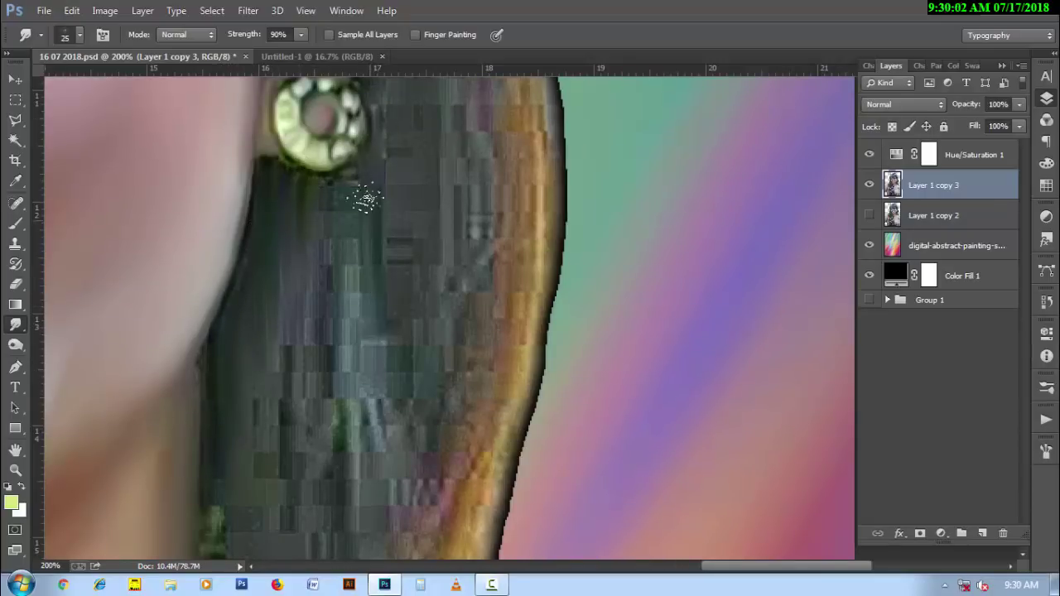
pyautogui.moveTo(351, 313)
pyautogui.mouseDown()
pyautogui.moveTo(331, 171)
pyautogui.moveTo(322, 188)
pyautogui.mouseUp()
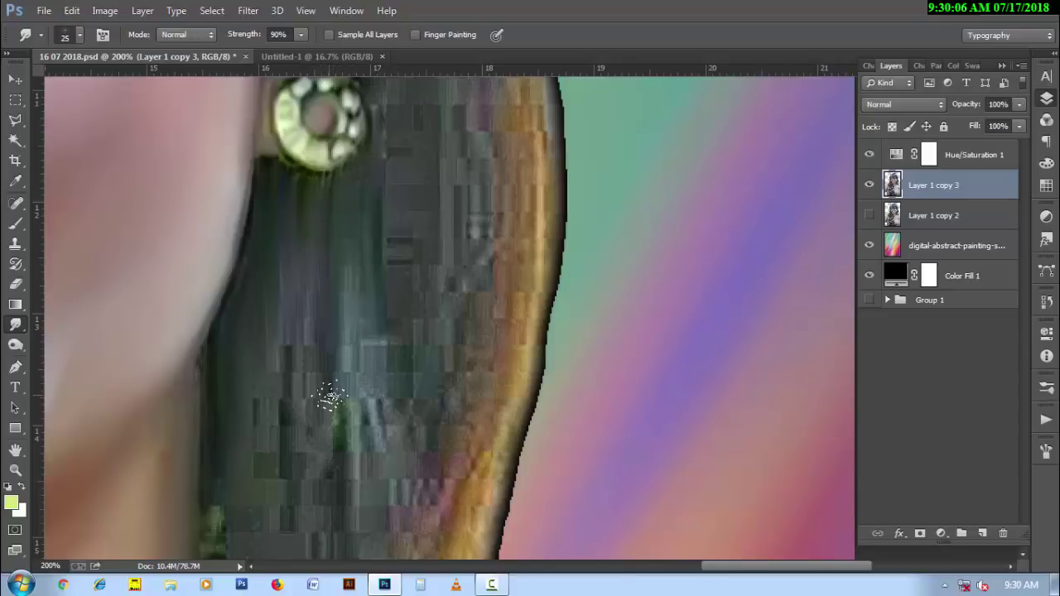
# - At 100% zoom, smooth away the pale, desaturated patches along the hair edge
pyautogui.keyDown('alt'); pyautogui.click(329, 395); pyautogui.keyUp('alt')
pyautogui.scroll(1, 287, 372)
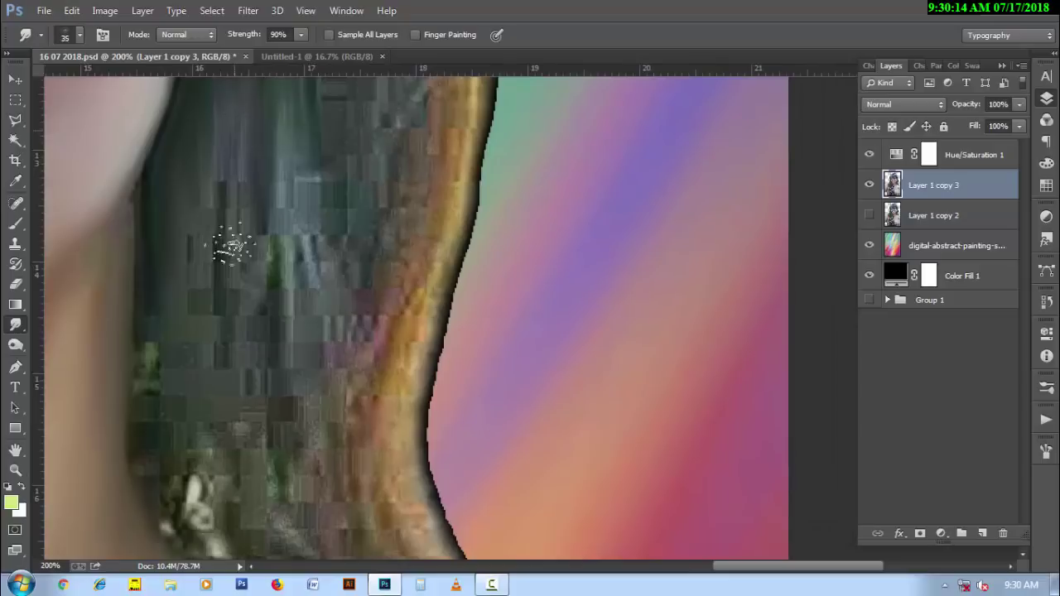
pyautogui.scroll(-1, 227, 429)
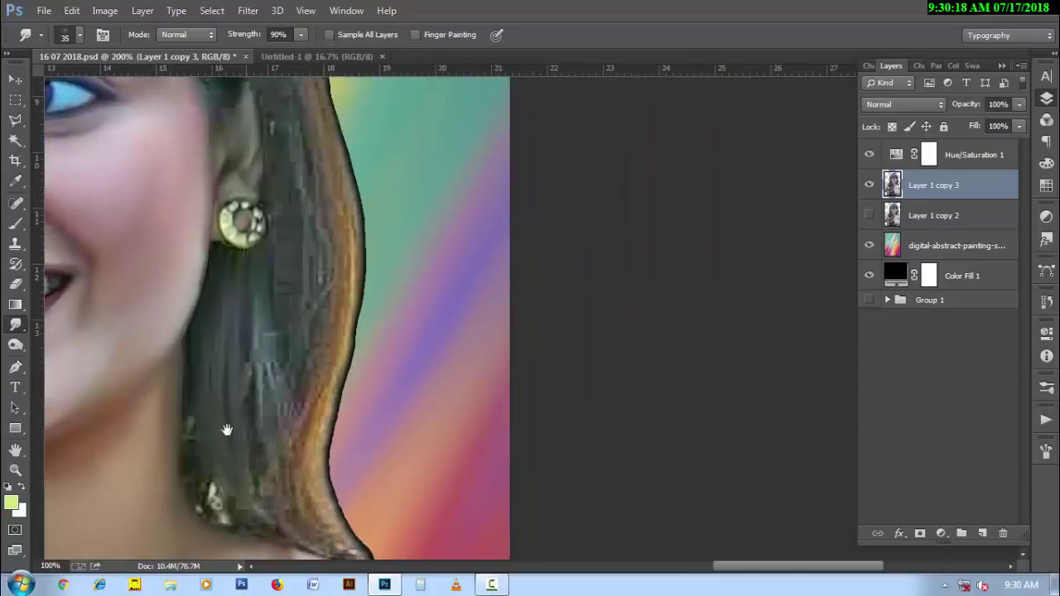
pyautogui.moveTo(227, 430)
pyautogui.mouseDown()
pyautogui.moveTo(201, 357)
pyautogui.moveTo(200, 285)
pyautogui.mouseUp()
pyautogui.scroll(1, 201, 348)
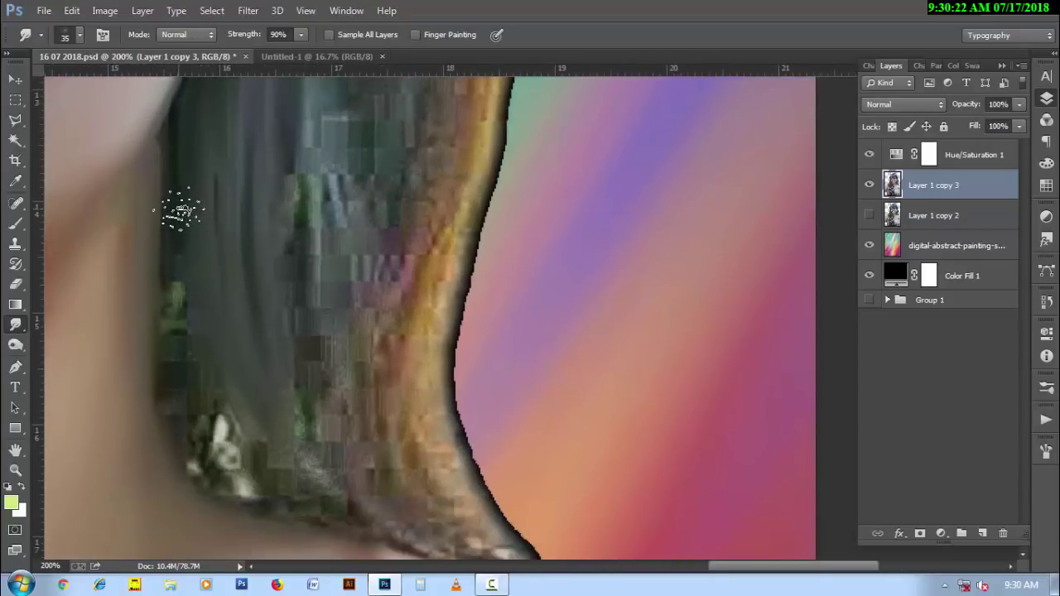
pyautogui.moveTo(182, 212); pyautogui.dragTo(213, 496)
pyautogui.moveTo(189, 248)
pyautogui.mouseDown()
pyautogui.moveTo(296, 437)
pyautogui.moveTo(255, 472)
pyautogui.mouseUp()
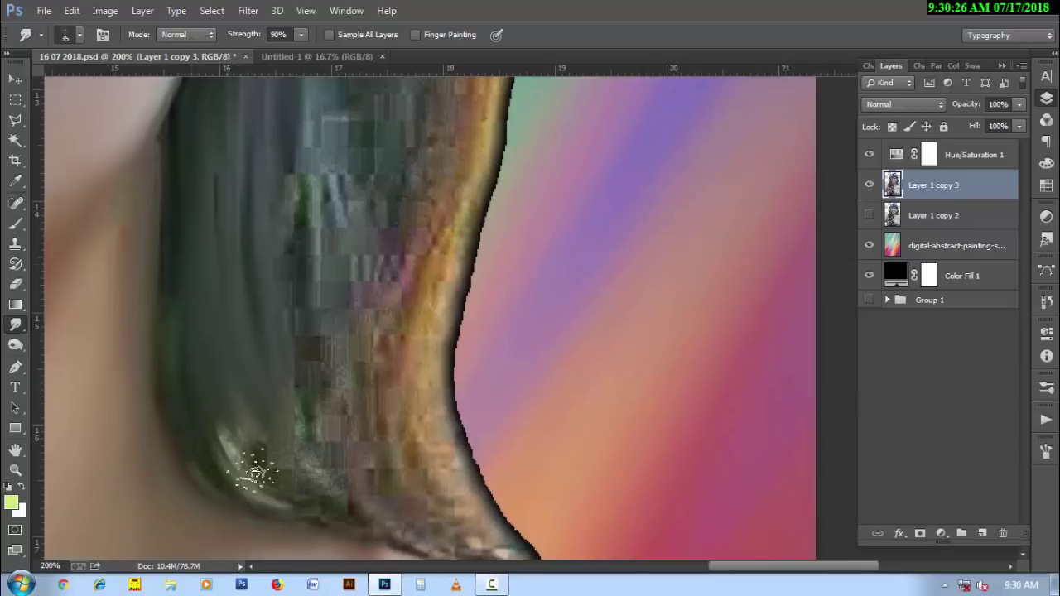
# - Smudge the lower blocky hair into curved strands and pull the tip into the pink background
pyautogui.moveTo(254, 379); pyautogui.dragTo(414, 499)
pyautogui.moveTo(289, 374)
pyautogui.mouseDown()
pyautogui.moveTo(441, 503)
pyautogui.moveTo(356, 362)
pyautogui.mouseUp()
pyautogui.moveTo(266, 220); pyautogui.dragTo(356, 398)
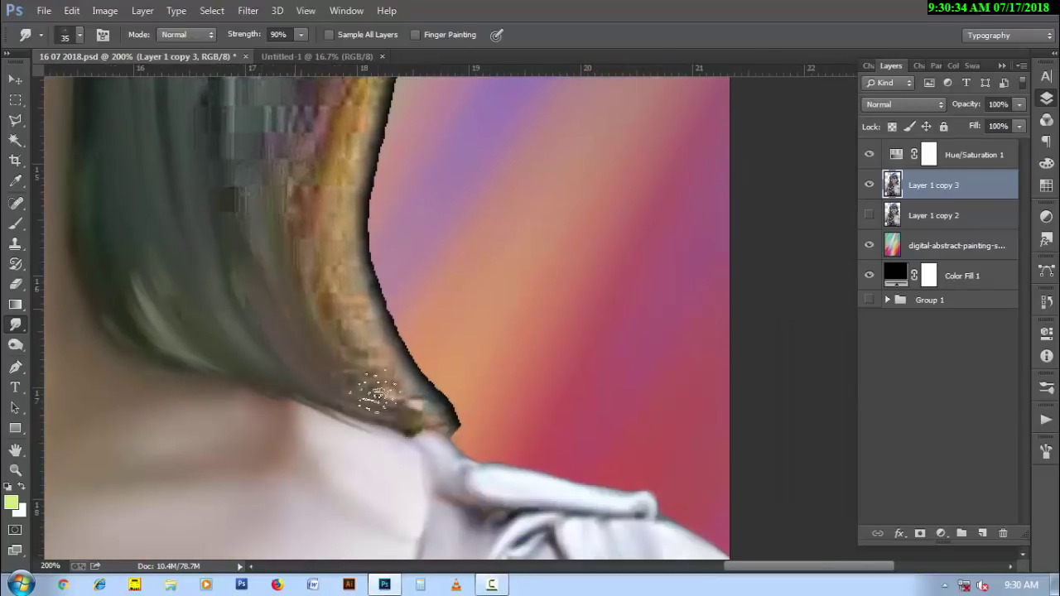
pyautogui.moveTo(296, 225); pyautogui.dragTo(372, 356)
pyautogui.moveTo(306, 182); pyautogui.dragTo(388, 375)
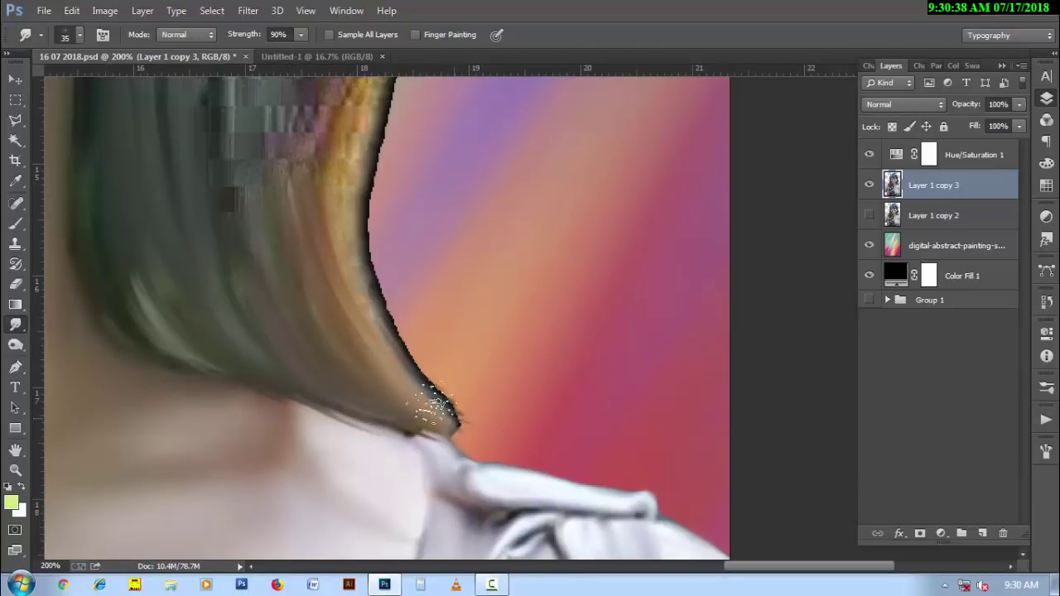
pyautogui.moveTo(342, 295); pyautogui.dragTo(560, 461)
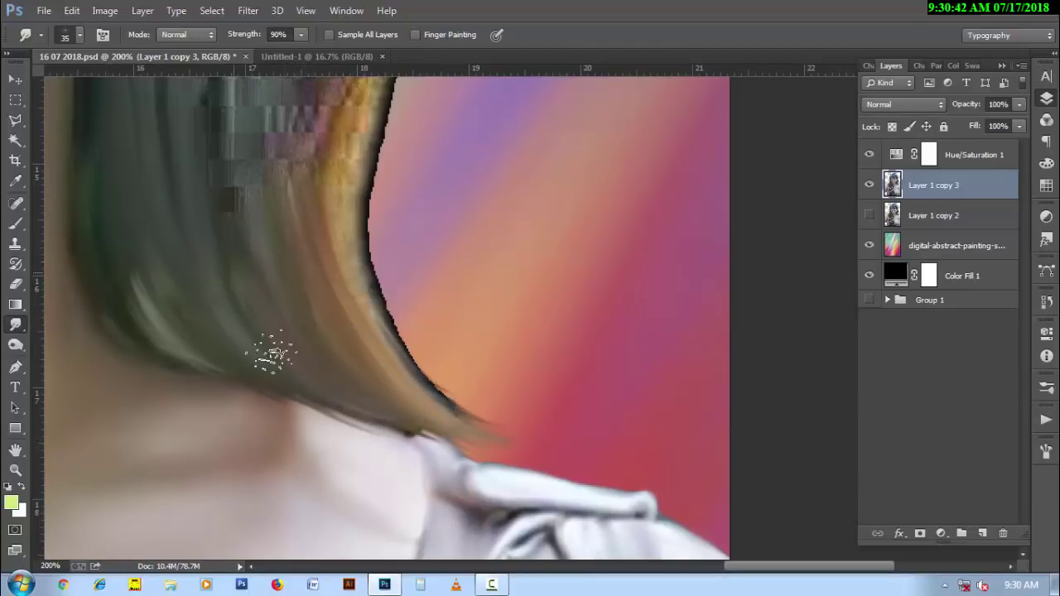
# - Smooth the pixelated upper hair into teal strands, including the hair beside the earring
pyautogui.moveTo(248, 336); pyautogui.dragTo(338, 530)
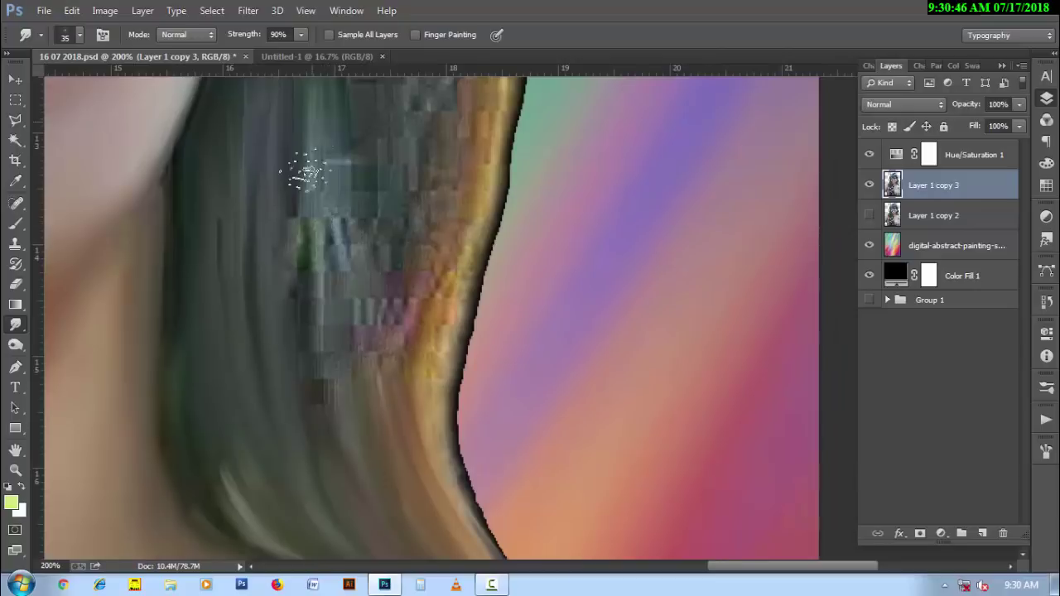
pyautogui.moveTo(327, 219); pyautogui.dragTo(338, 426)
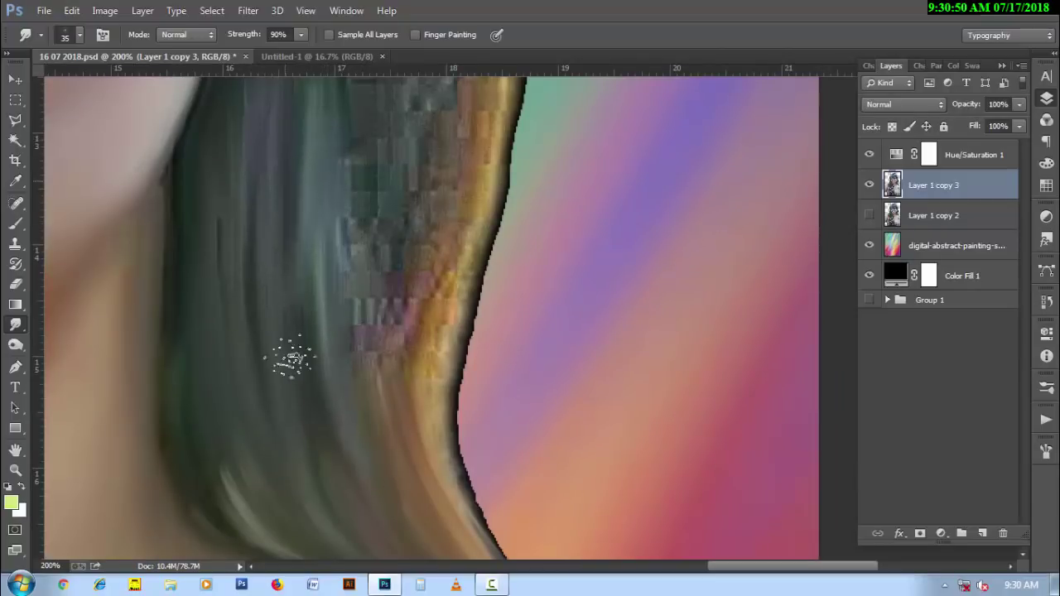
pyautogui.moveTo(355, 154); pyautogui.dragTo(374, 467)
pyautogui.scroll(5, 375, 466)
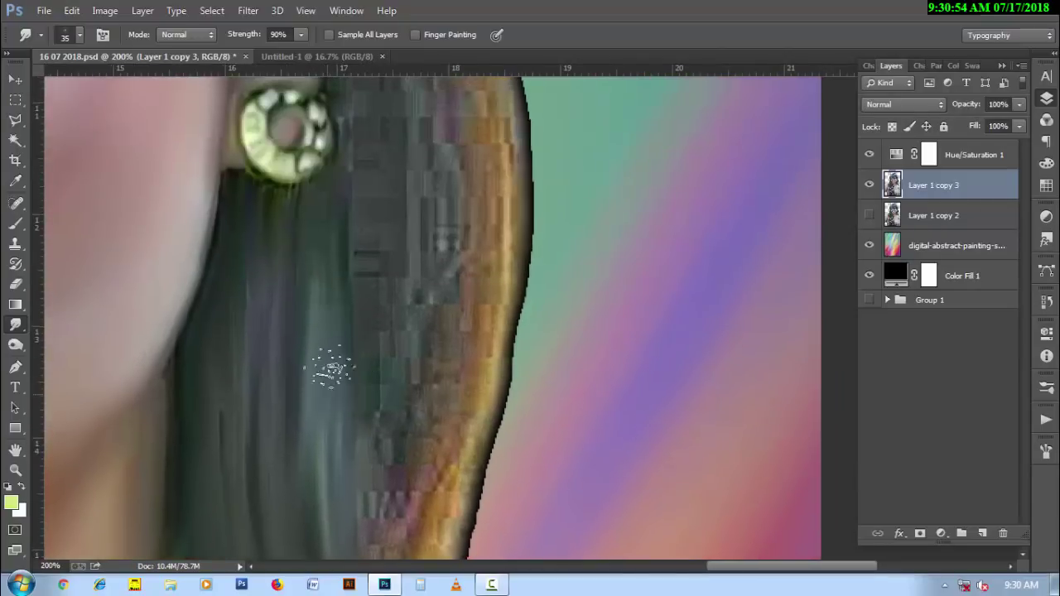
pyautogui.moveTo(327, 189); pyautogui.dragTo(309, 348)
pyautogui.moveTo(336, 252); pyautogui.dragTo(302, 381)
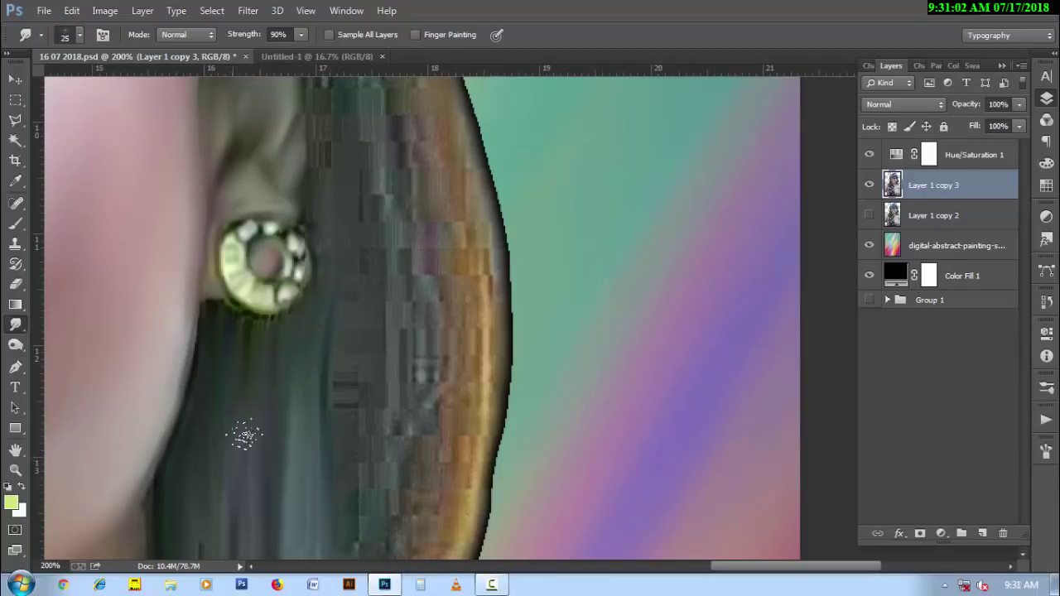
pyautogui.scroll(-2, 272, 336)
pyautogui.scroll(-2, 272, 485)
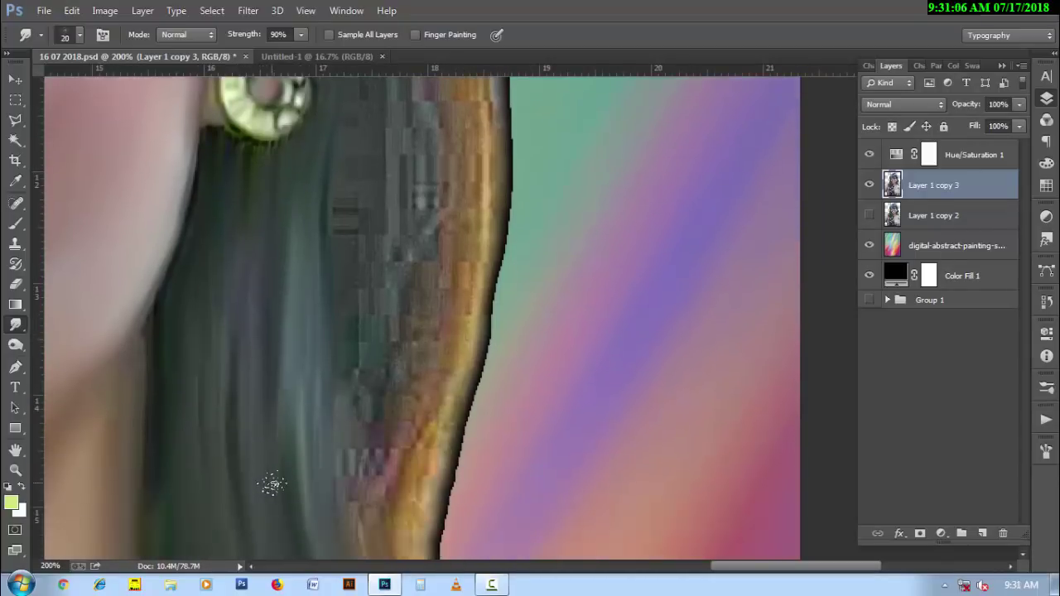
pyautogui.scroll(-1, 284, 371)
pyautogui.scroll(-1, 288, 368)
# - Smear the hair's outer edge down and right, stretching the lower tip further out
pyautogui.scroll(-1, 289, 368)
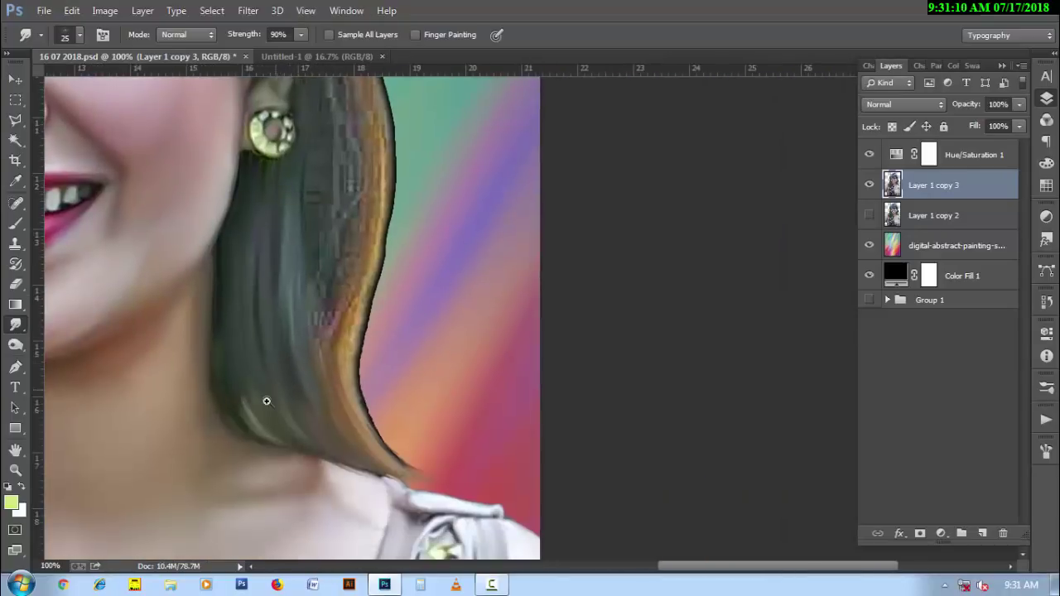
pyautogui.scroll(1, 265, 403)
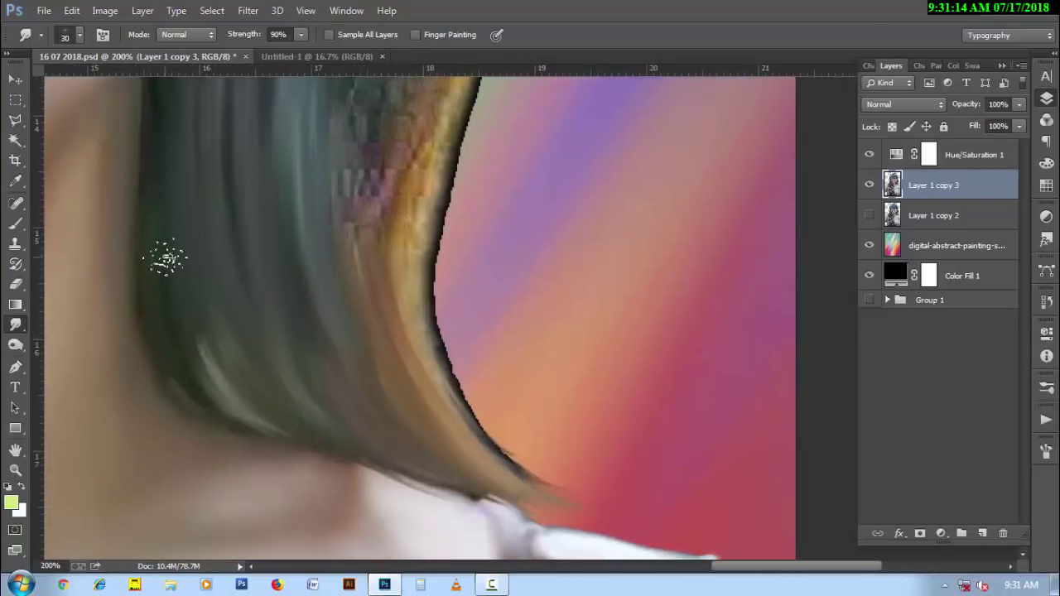
pyautogui.moveTo(167, 259)
pyautogui.mouseDown()
pyautogui.moveTo(329, 450)
pyautogui.moveTo(447, 490)
pyautogui.moveTo(572, 501)
pyautogui.mouseUp()
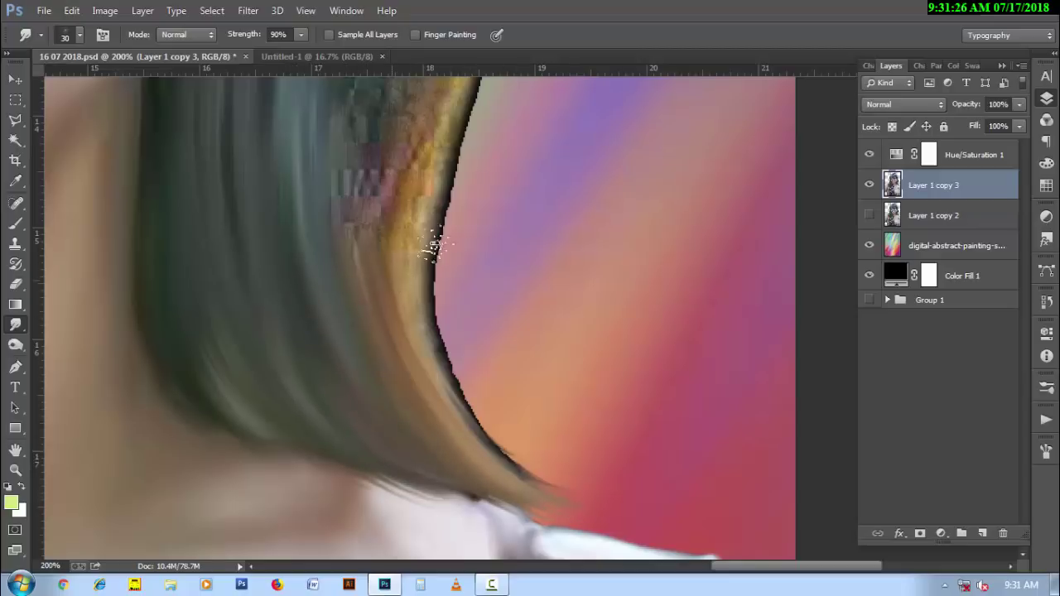
pyautogui.moveTo(433, 296); pyautogui.dragTo(455, 339)
pyautogui.moveTo(406, 243); pyautogui.dragTo(480, 418)
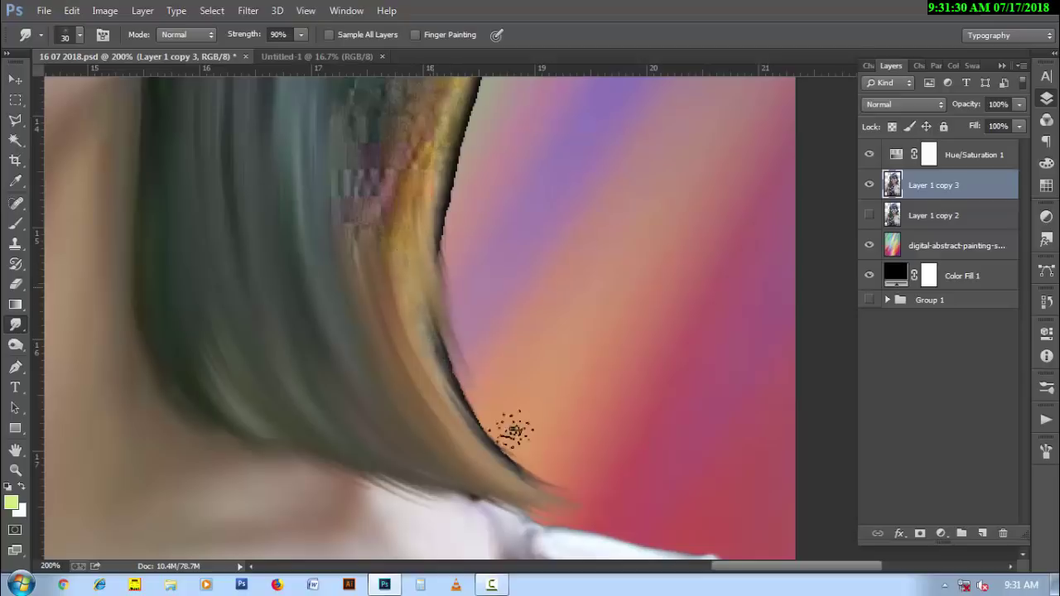
pyautogui.moveTo(430, 333)
pyautogui.mouseDown()
pyautogui.moveTo(506, 433)
pyautogui.moveTo(597, 506)
pyautogui.mouseUp()
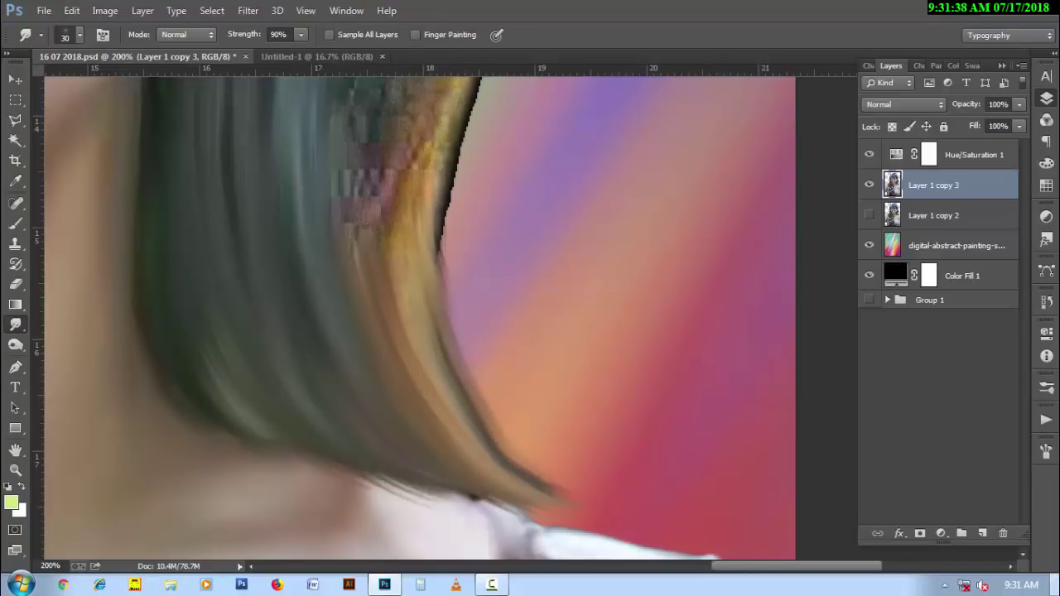
pyautogui.moveTo(448, 368); pyautogui.dragTo(603, 504)
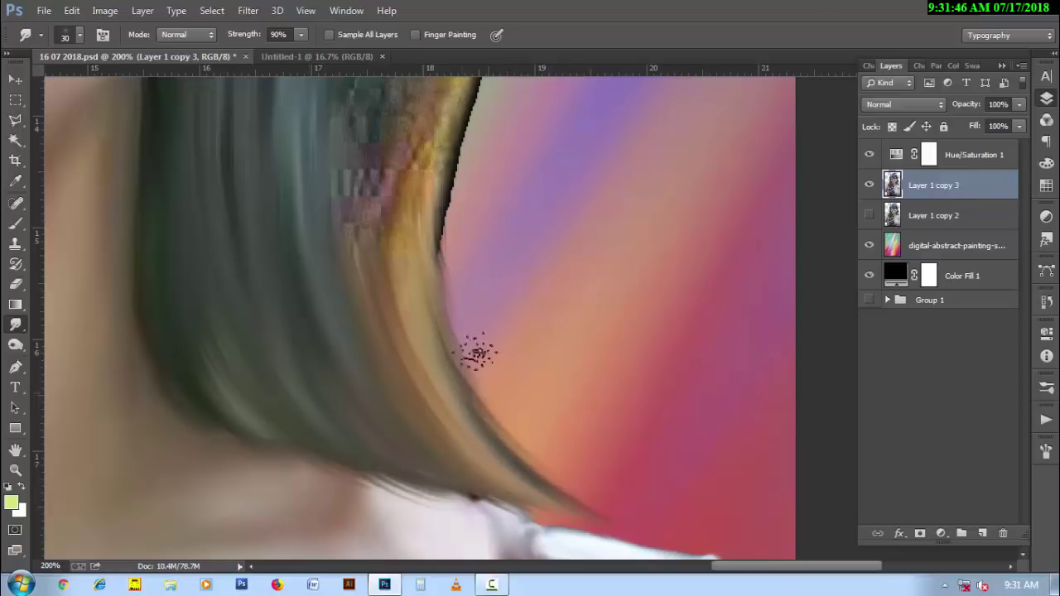
# - Smear the remaining blocky hair strip into smooth, dark downward streaks
pyautogui.moveTo(426, 209); pyautogui.dragTo(443, 370)
pyautogui.moveTo(392, 197); pyautogui.dragTo(378, 407)
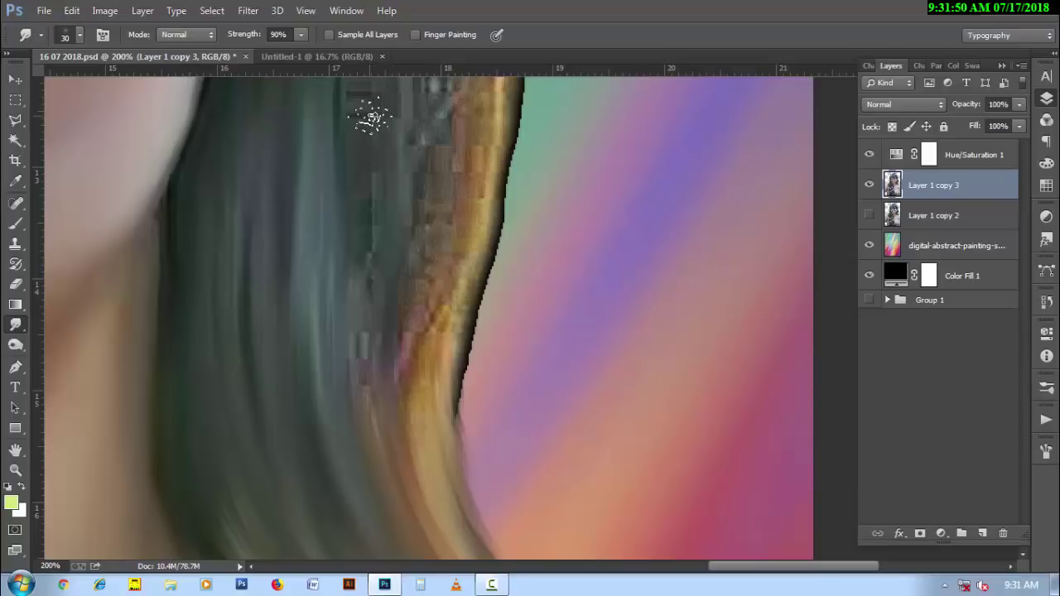
pyautogui.moveTo(371, 111); pyautogui.dragTo(399, 477)
pyautogui.moveTo(353, 97); pyautogui.dragTo(387, 483)
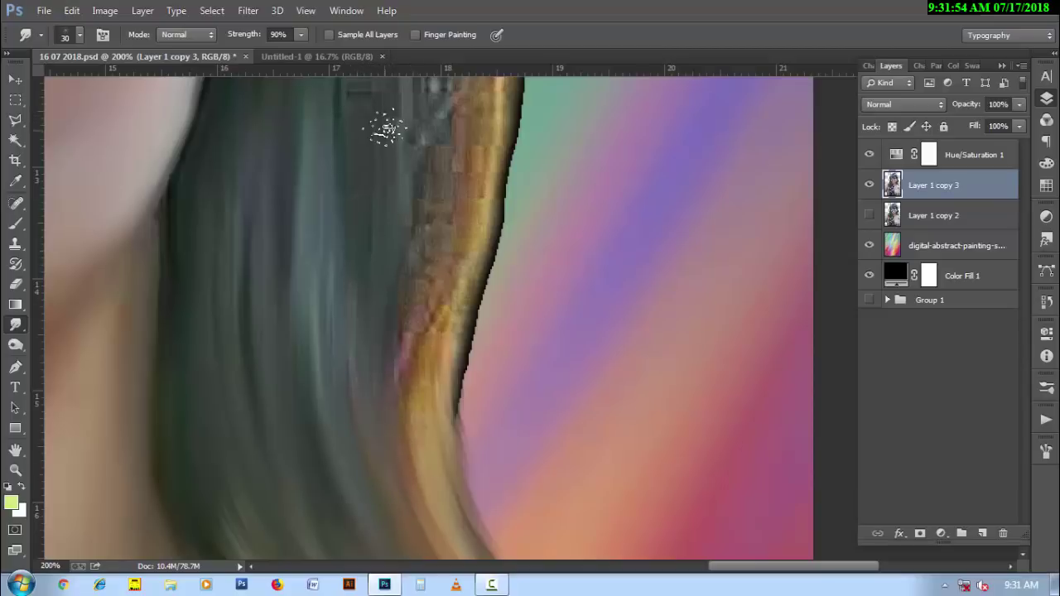
pyautogui.moveTo(386, 128); pyautogui.dragTo(386, 485)
pyautogui.moveTo(423, 138)
pyautogui.mouseDown()
pyautogui.moveTo(400, 335)
pyautogui.moveTo(417, 444)
pyautogui.mouseUp()
# - Soften the jagged outer hair edge with smooth downward strokes
pyautogui.moveTo(460, 214); pyautogui.dragTo(431, 457)
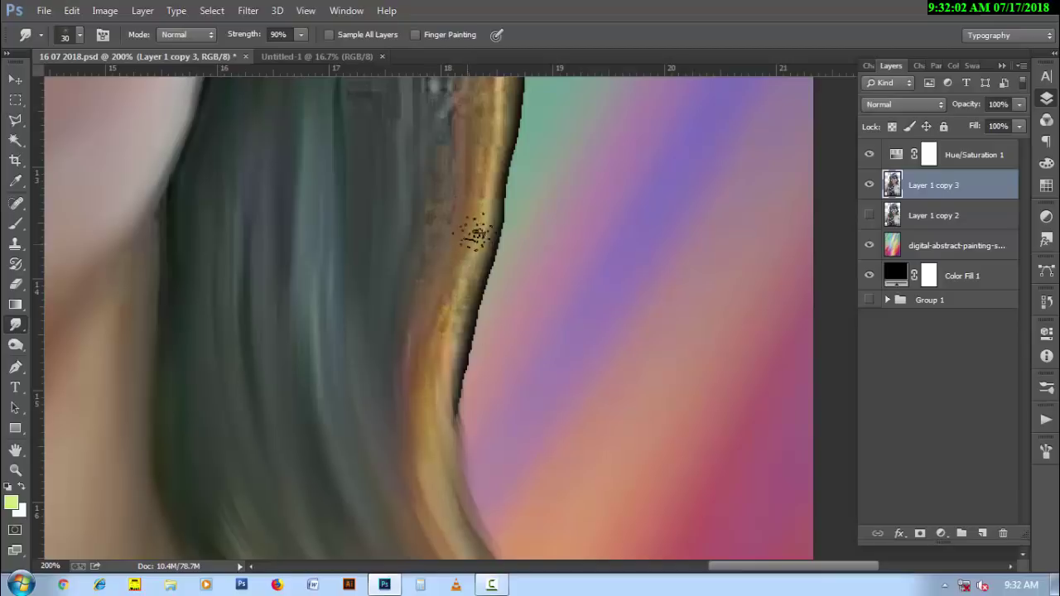
pyautogui.moveTo(502, 135); pyautogui.dragTo(495, 312)
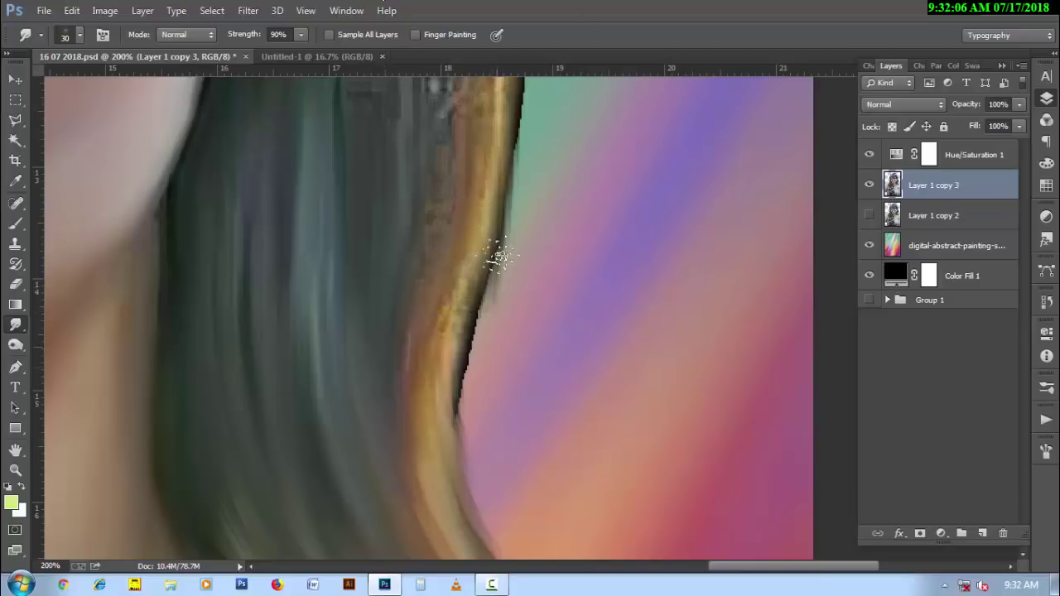
pyautogui.moveTo(489, 183); pyautogui.dragTo(463, 418)
pyautogui.moveTo(476, 228)
pyautogui.mouseDown()
pyautogui.moveTo(466, 445)
pyautogui.moveTo(460, 432)
pyautogui.mouseUp()
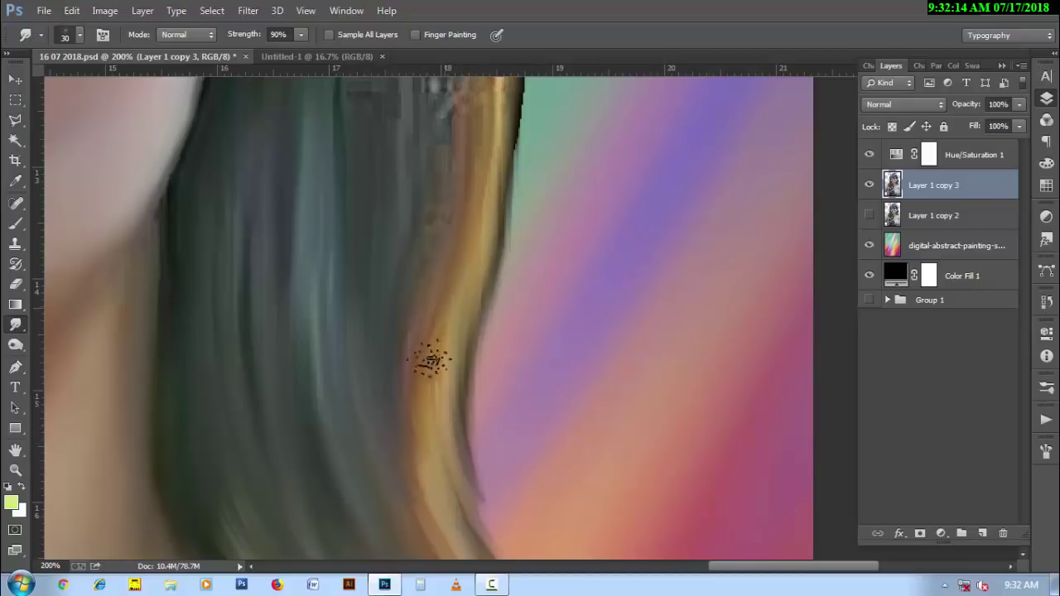
pyautogui.moveTo(461, 264)
pyautogui.mouseDown()
pyautogui.moveTo(445, 480)
pyautogui.moveTo(459, 431)
pyautogui.moveTo(587, 395)
pyautogui.moveTo(742, 253)
pyautogui.mouseUp()
pyautogui.press('r')
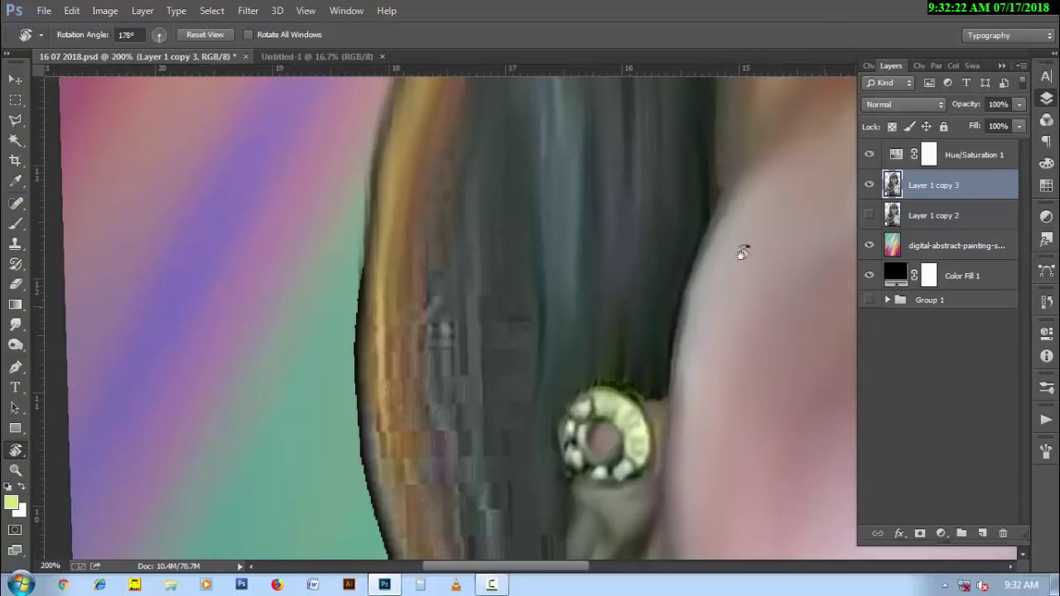
# - Smudge the blocky hair patches beside the earring into smooth vertical streaks
pyautogui.click(15, 325)
pyautogui.moveTo(435, 232)
pyautogui.mouseDown()
pyautogui.moveTo(482, 344)
pyautogui.moveTo(428, 456)
pyautogui.mouseUp()
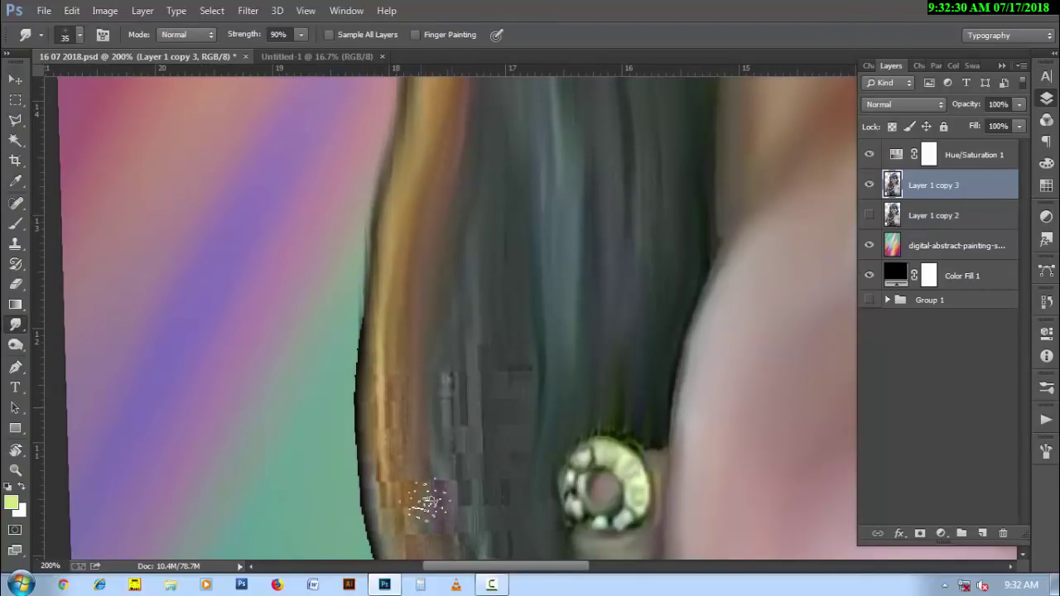
pyautogui.moveTo(426, 503); pyautogui.dragTo(472, 307)
pyautogui.moveTo(403, 303)
pyautogui.mouseDown()
pyautogui.moveTo(388, 461)
pyautogui.moveTo(402, 520)
pyautogui.mouseUp()
pyautogui.moveTo(497, 382)
pyautogui.mouseDown()
pyautogui.moveTo(472, 544)
pyautogui.moveTo(499, 264)
pyautogui.mouseUp()
# - With the brush reduced to size 30, smooth the blocky pixels along the outer hair edge
pyautogui.press('[')
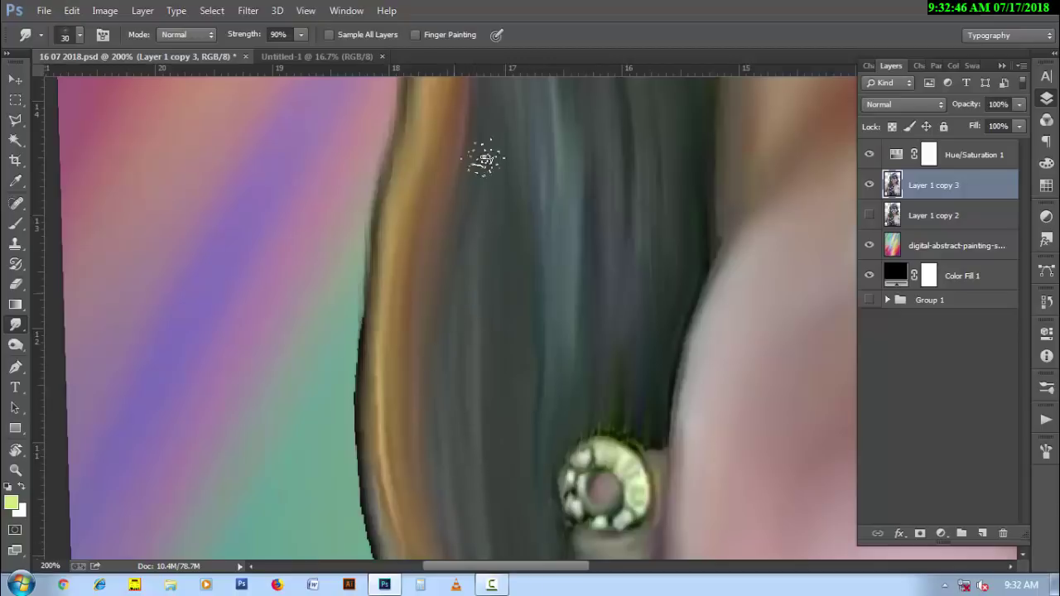
pyautogui.moveTo(563, 468); pyautogui.dragTo(485, 254)
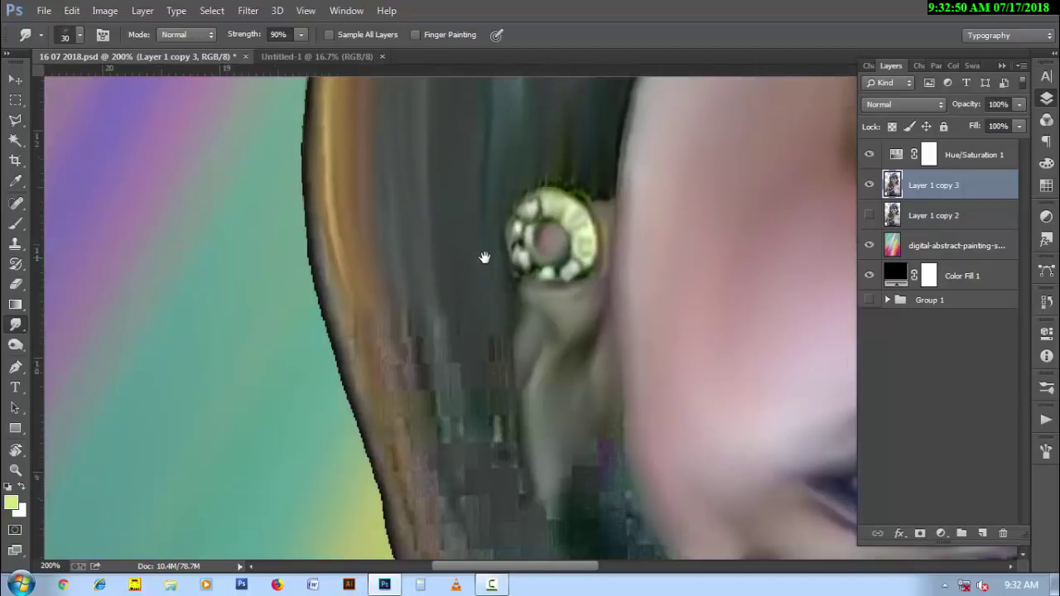
pyautogui.moveTo(521, 450)
pyautogui.mouseDown()
pyautogui.moveTo(449, 242)
pyautogui.moveTo(497, 372)
pyautogui.moveTo(466, 379)
pyautogui.moveTo(425, 416)
pyautogui.moveTo(404, 233)
pyautogui.mouseUp()
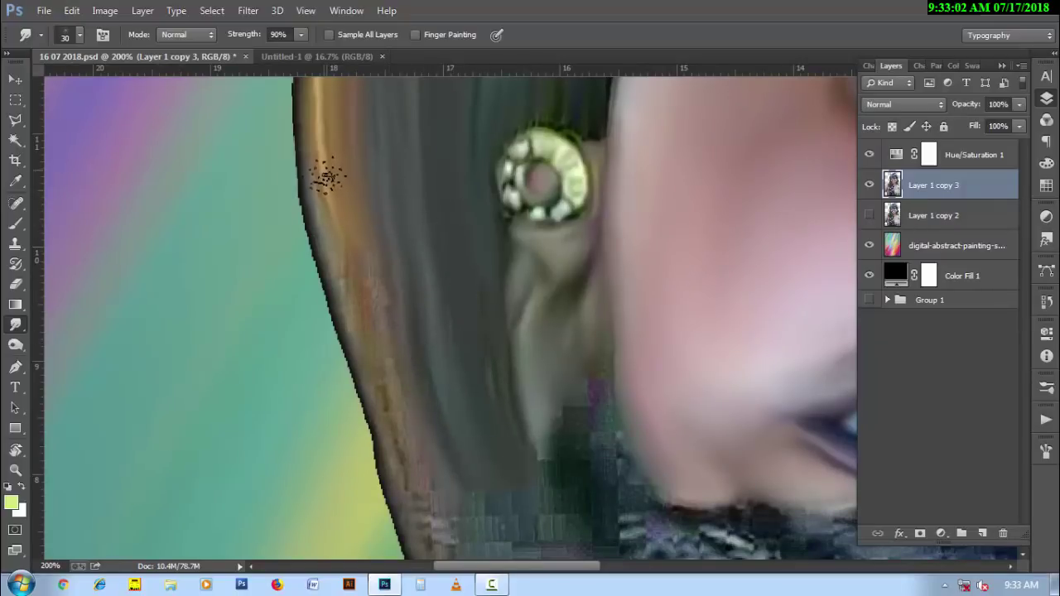
pyautogui.moveTo(320, 170)
pyautogui.mouseDown()
pyautogui.moveTo(390, 431)
pyautogui.moveTo(438, 542)
pyautogui.mouseUp()
pyautogui.moveTo(356, 286); pyautogui.dragTo(397, 382)
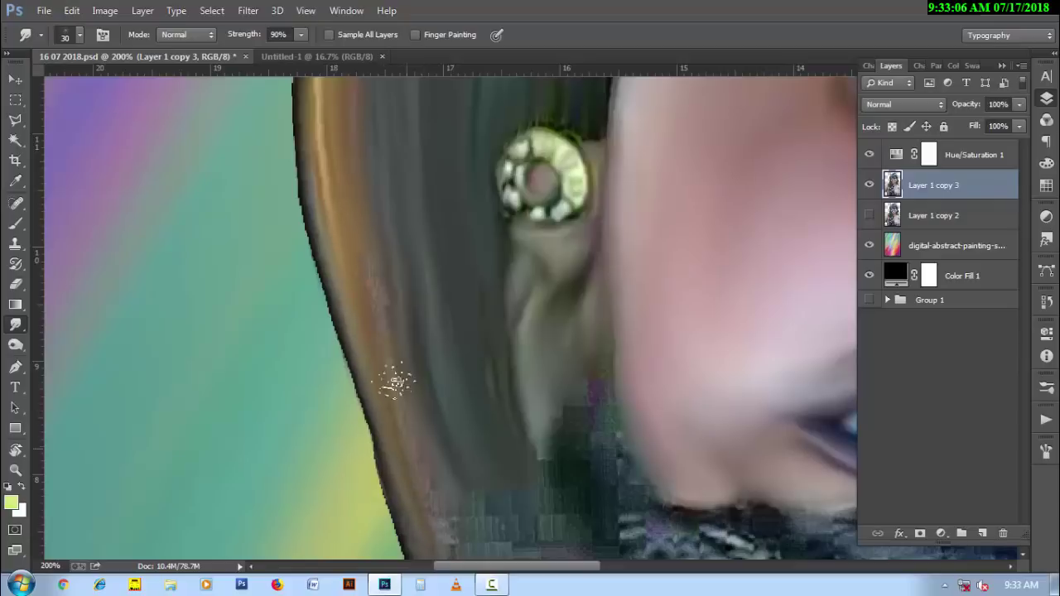
# - Rotate the canvas view back upright and return to the Smudge tool
pyautogui.moveTo(589, 503); pyautogui.dragTo(480, 324)
pyautogui.press('r')
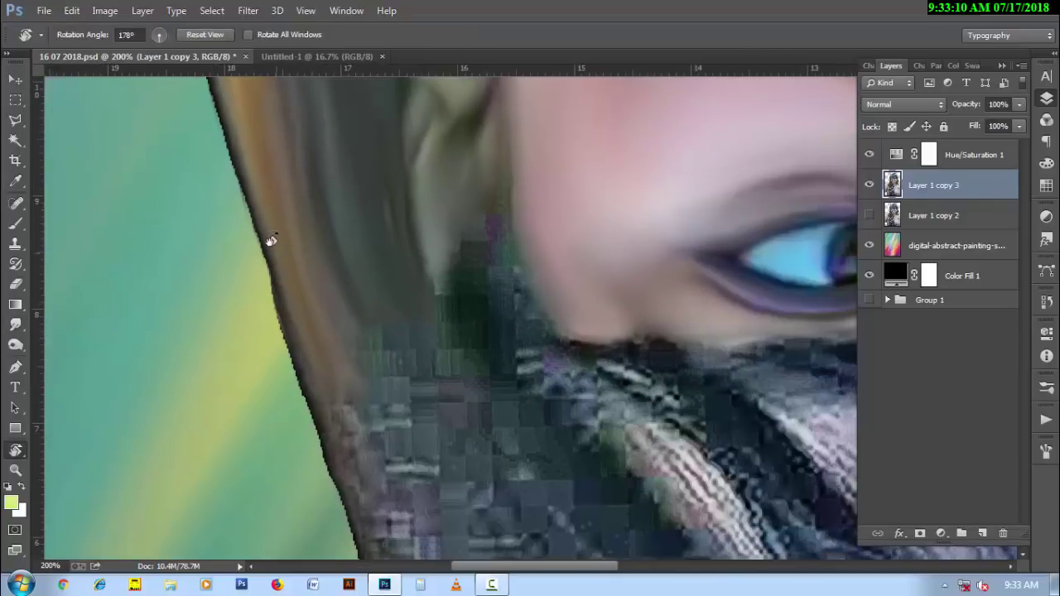
pyautogui.moveTo(206, 66)
pyautogui.mouseDown()
pyautogui.moveTo(557, 389)
pyautogui.moveTo(522, 314)
pyautogui.mouseUp()
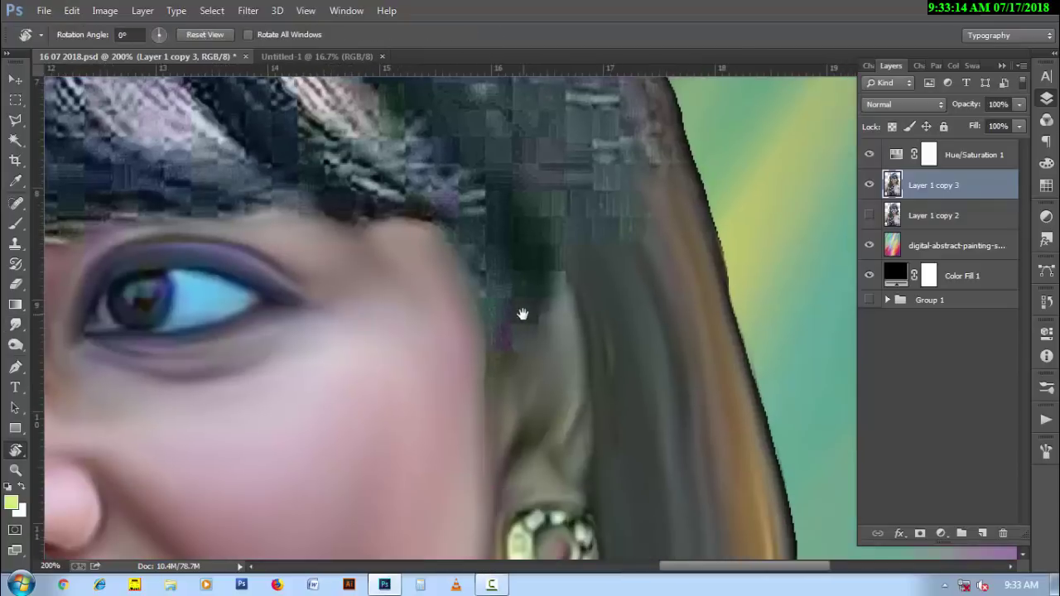
pyautogui.click(17, 327)
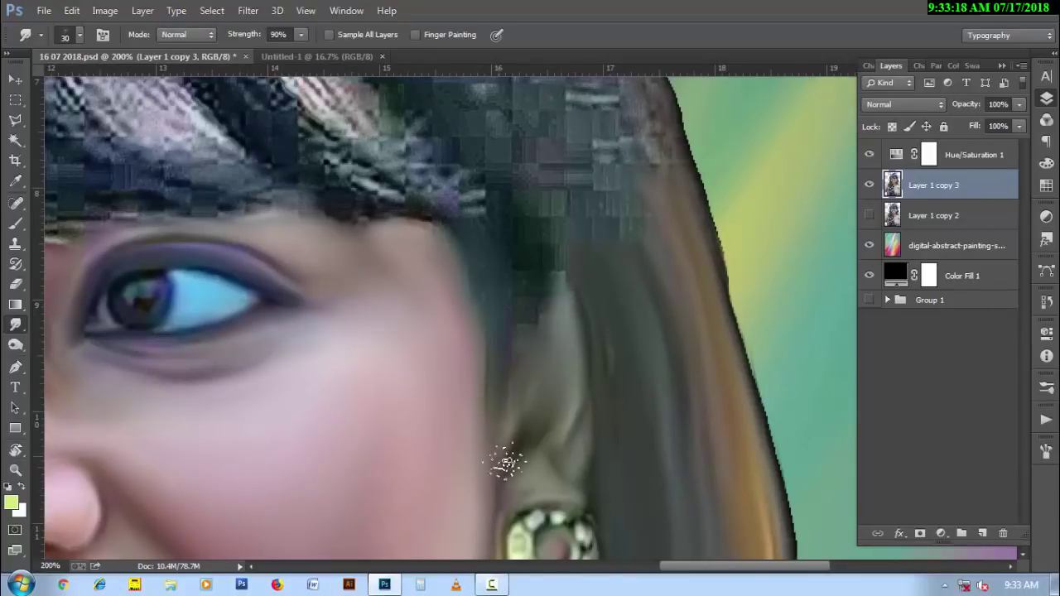
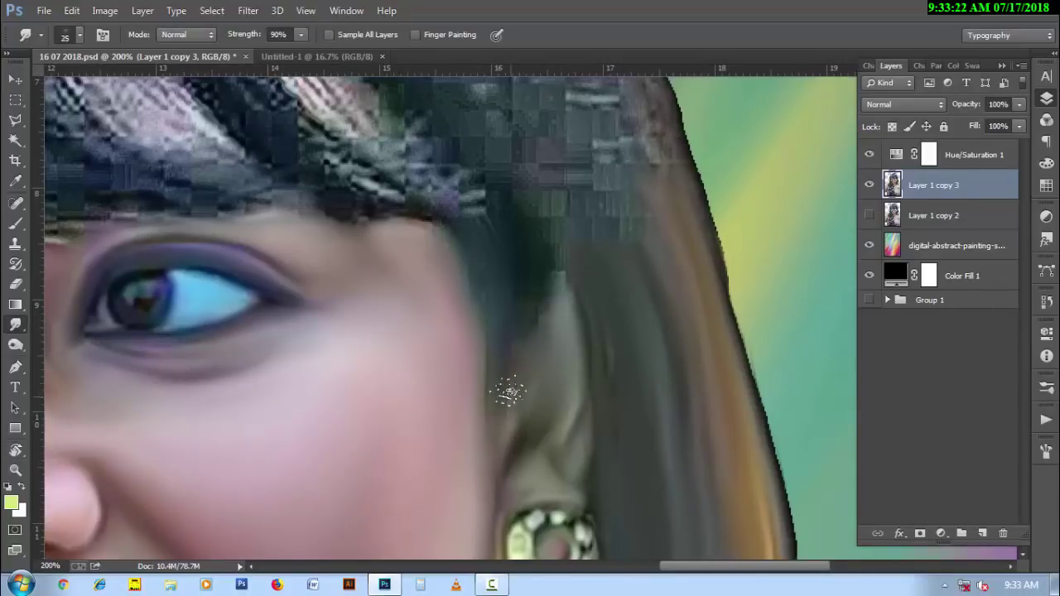
# - Smudge the cheek edge and push the dark hair beside the ear down toward the eyebrow
pyautogui.moveTo(508, 391); pyautogui.dragTo(507, 450)
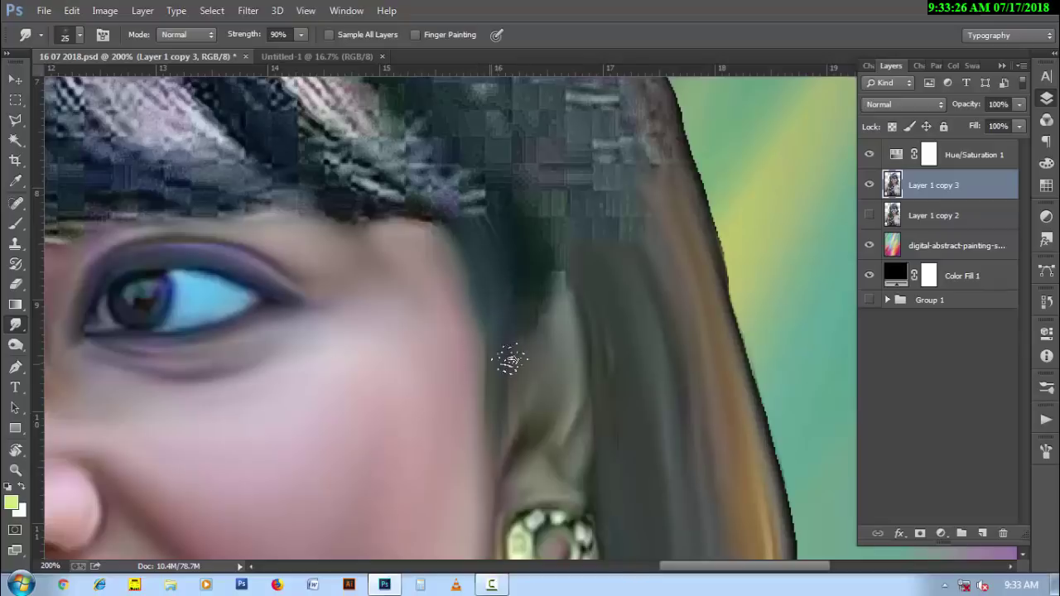
pyautogui.moveTo(513, 296); pyautogui.dragTo(511, 332)
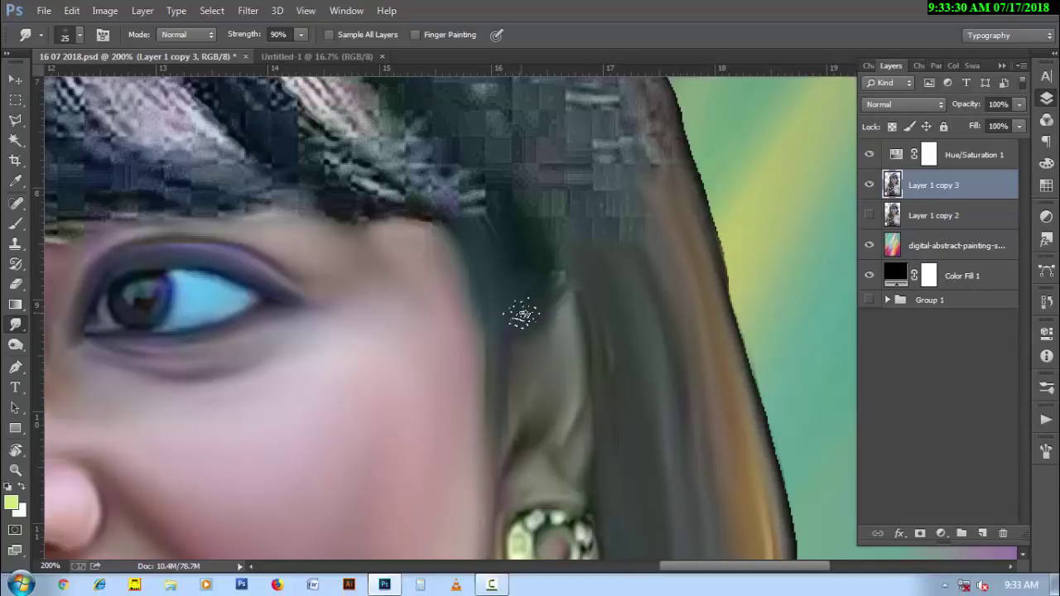
pyautogui.scroll(1, 522, 314)
pyautogui.scroll(2, 524, 279)
pyautogui.moveTo(253, 250); pyautogui.dragTo(405, 325)
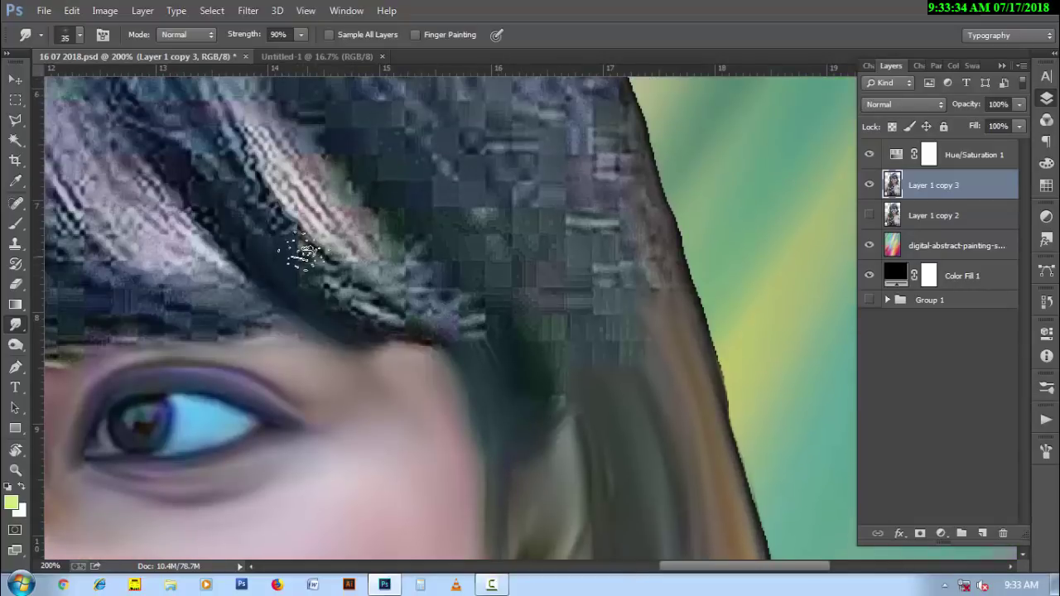
pyautogui.moveTo(298, 211)
pyautogui.mouseDown()
pyautogui.moveTo(430, 331)
pyautogui.moveTo(398, 306)
pyautogui.mouseUp()
pyautogui.moveTo(331, 215)
pyautogui.mouseDown()
pyautogui.moveTo(447, 344)
pyautogui.moveTo(484, 327)
pyautogui.mouseUp()
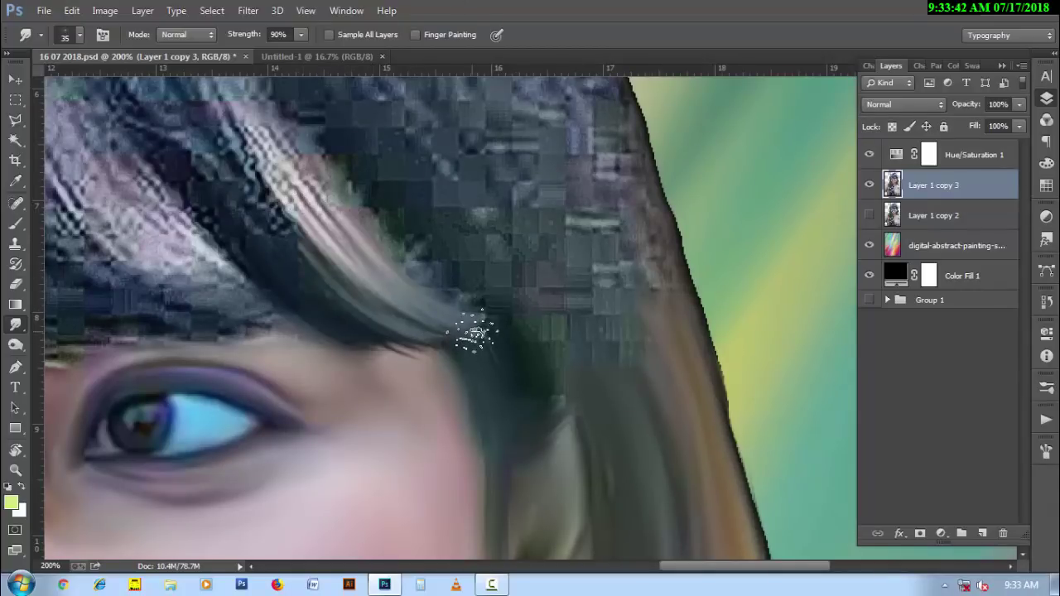
# - Pull the forehead hair edge into long strands along the brow, then rotate the view about 171°
pyautogui.hscroll(-5, 356, 373)
pyautogui.hscroll(-2, 381, 384)
pyautogui.moveTo(153, 288); pyautogui.dragTo(320, 359)
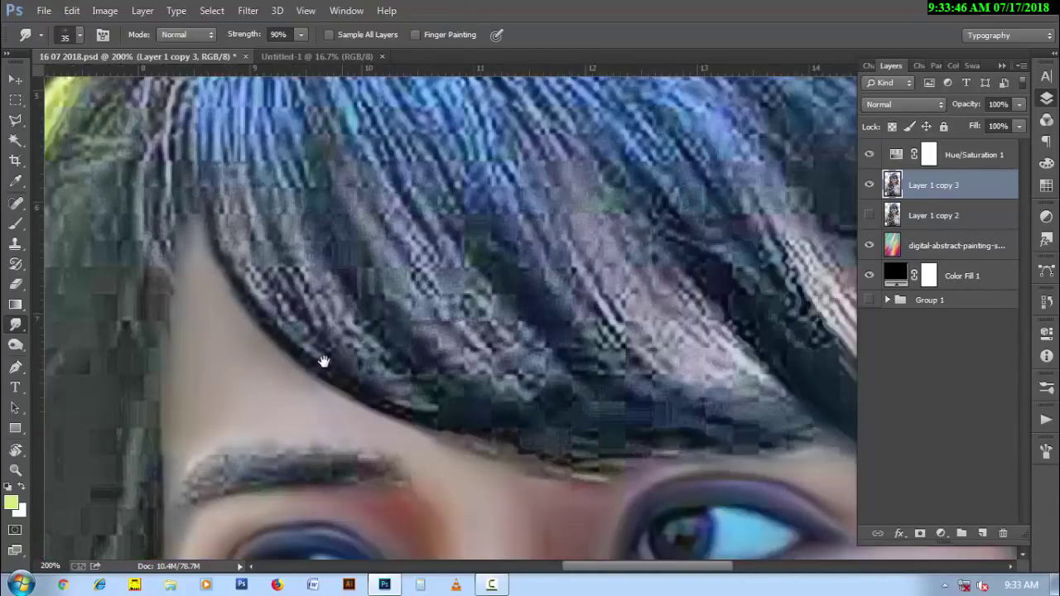
pyautogui.moveTo(207, 244)
pyautogui.mouseDown()
pyautogui.moveTo(331, 389)
pyautogui.moveTo(431, 418)
pyautogui.mouseUp()
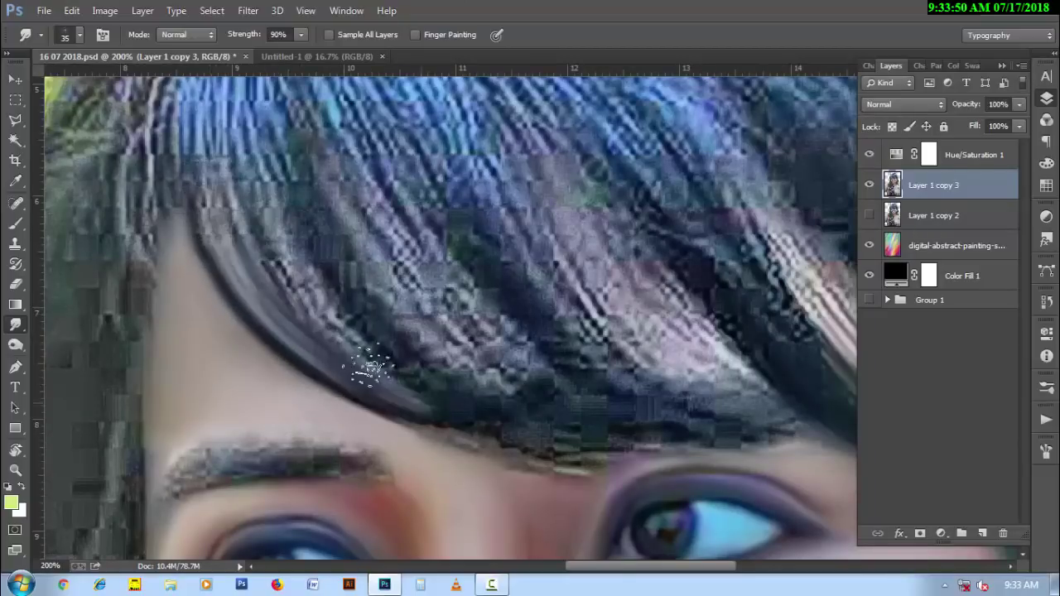
pyautogui.moveTo(248, 236); pyautogui.dragTo(356, 364)
pyautogui.moveTo(331, 315)
pyautogui.mouseDown()
pyautogui.moveTo(473, 440)
pyautogui.moveTo(575, 456)
pyautogui.mouseUp()
pyautogui.press('[')
pyautogui.moveTo(441, 411)
pyautogui.mouseDown()
pyautogui.moveTo(616, 451)
pyautogui.moveTo(682, 438)
pyautogui.moveTo(611, 445)
pyautogui.moveTo(634, 414)
pyautogui.moveTo(818, 437)
pyautogui.mouseUp()
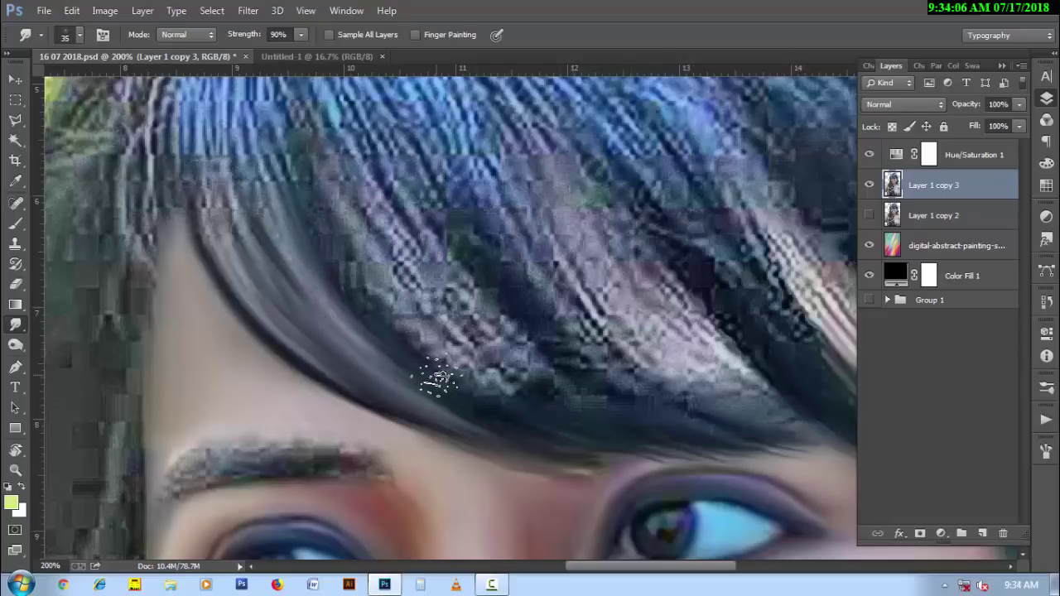
pyautogui.press('r')
pyautogui.moveTo(293, 232); pyautogui.dragTo(310, 367)
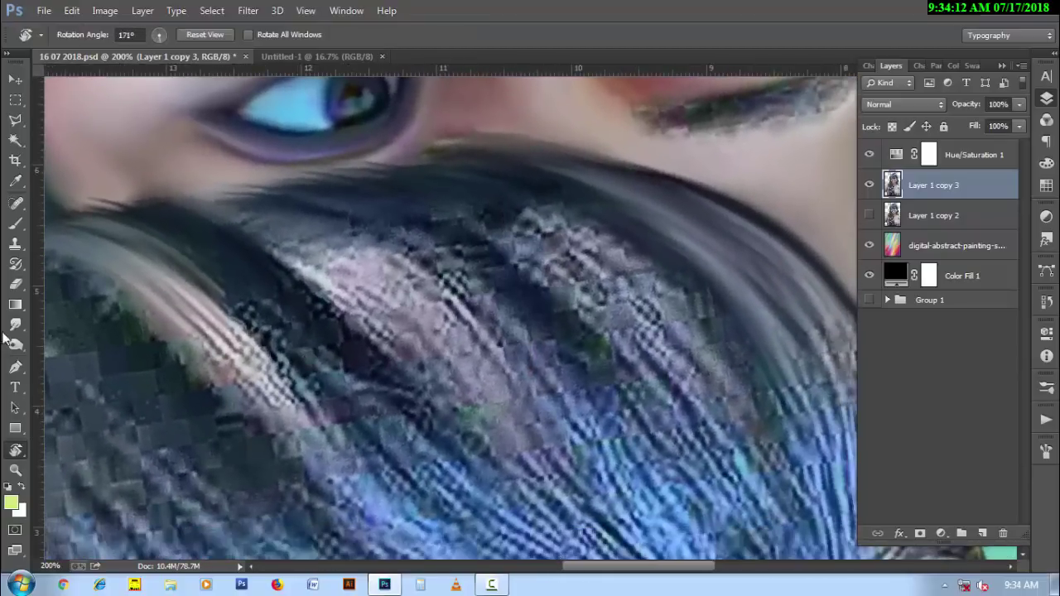
# - With the Smudge tool, curve and smooth the hair band and its pink-blue texture
pyautogui.click(15, 324)
pyautogui.moveTo(177, 301)
pyautogui.mouseDown()
pyautogui.moveTo(389, 497)
pyautogui.moveTo(348, 459)
pyautogui.mouseUp()
pyautogui.moveTo(298, 397); pyautogui.dragTo(472, 526)
pyautogui.moveTo(192, 279); pyautogui.dragTo(463, 495)
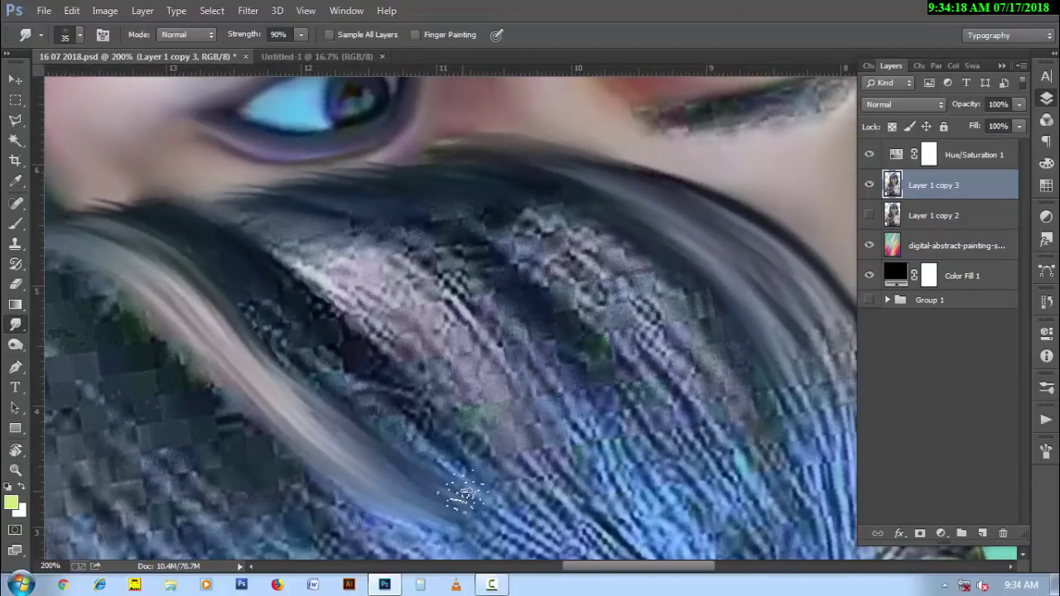
pyautogui.moveTo(231, 286)
pyautogui.mouseDown()
pyautogui.moveTo(367, 414)
pyautogui.moveTo(513, 505)
pyautogui.mouseUp()
pyautogui.moveTo(263, 300); pyautogui.dragTo(547, 510)
pyautogui.moveTo(277, 264); pyautogui.dragTo(547, 464)
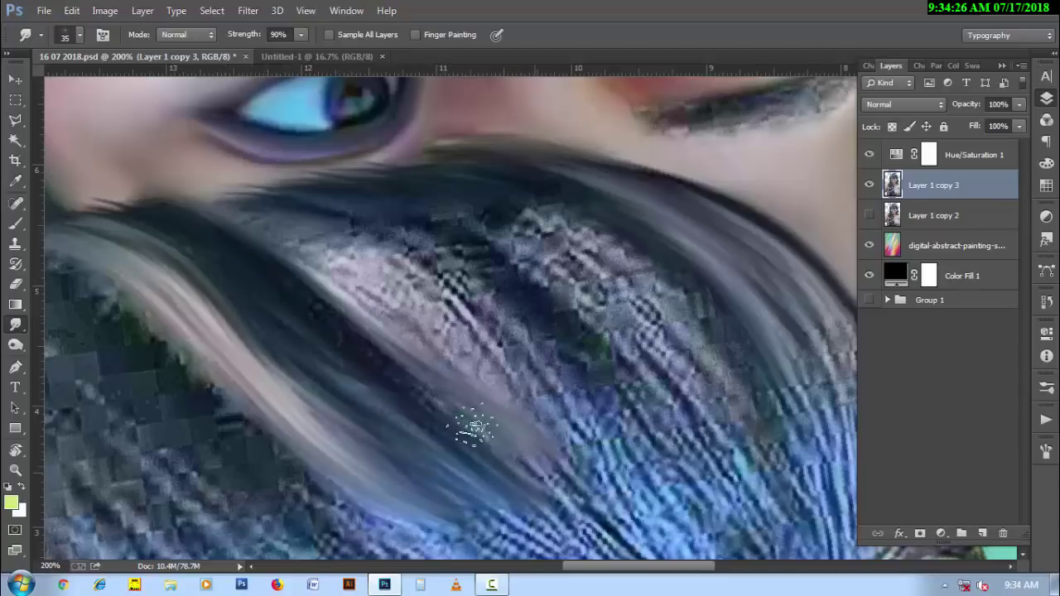
pyautogui.moveTo(406, 369); pyautogui.dragTo(522, 460)
# - Smear the textured dark hair into long strands flowing down-right
pyautogui.moveTo(348, 210); pyautogui.dragTo(580, 414)
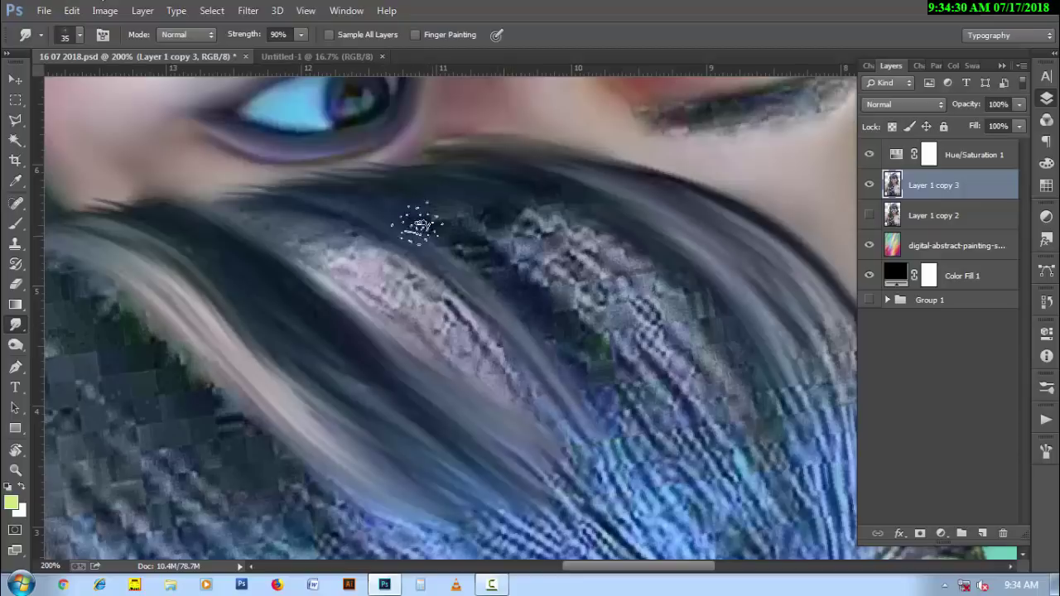
pyautogui.moveTo(474, 253); pyautogui.dragTo(621, 434)
pyautogui.moveTo(451, 207); pyautogui.dragTo(646, 414)
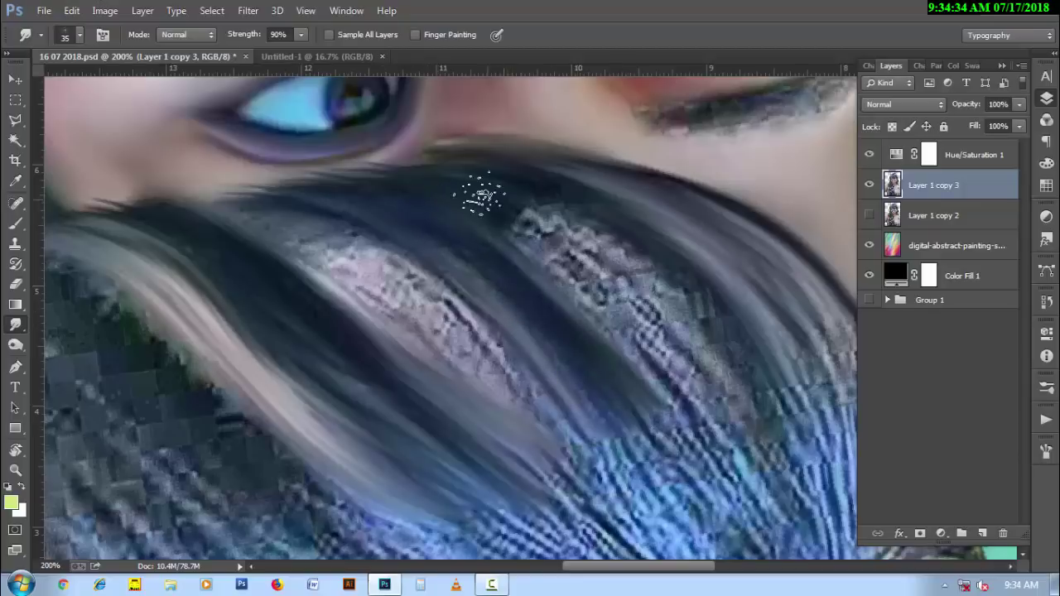
pyautogui.moveTo(476, 199); pyautogui.dragTo(696, 414)
pyautogui.moveTo(553, 238); pyautogui.dragTo(737, 422)
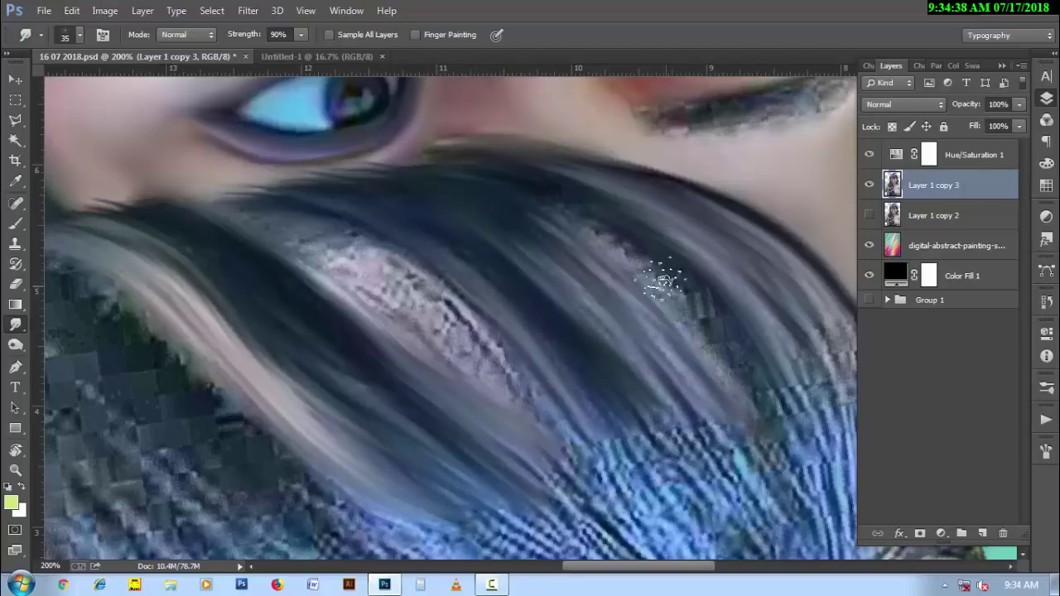
pyautogui.moveTo(557, 213); pyautogui.dragTo(774, 435)
pyautogui.moveTo(762, 371); pyautogui.dragTo(786, 418)
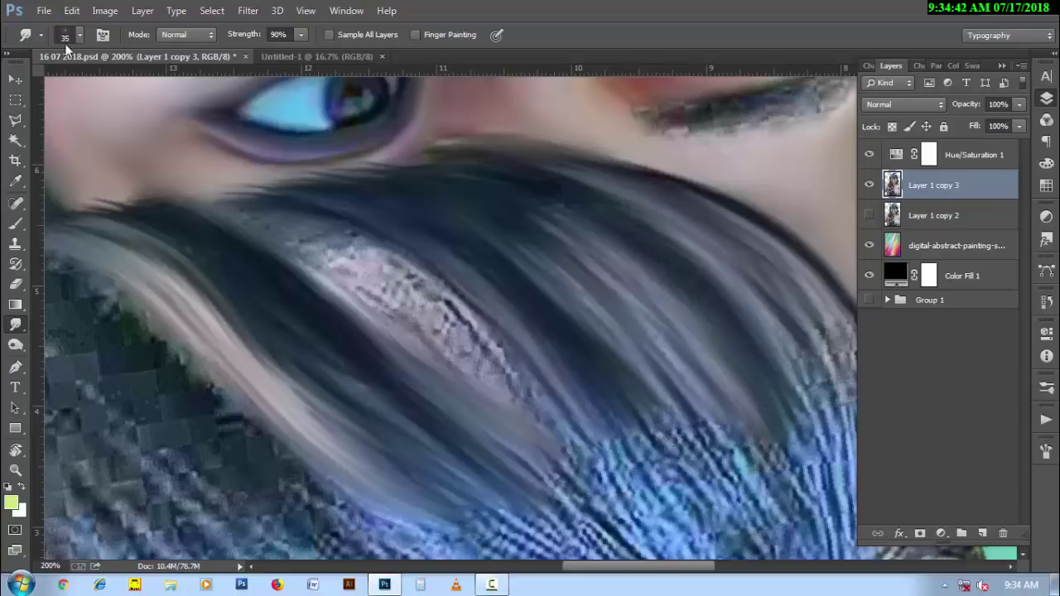
# - Smooth out the light textured hair patch, then drop the brush to size 25
pyautogui.moveTo(243, 216); pyautogui.dragTo(389, 335)
pyautogui.moveTo(277, 220); pyautogui.dragTo(430, 339)
pyautogui.moveTo(327, 240); pyautogui.dragTo(439, 348)
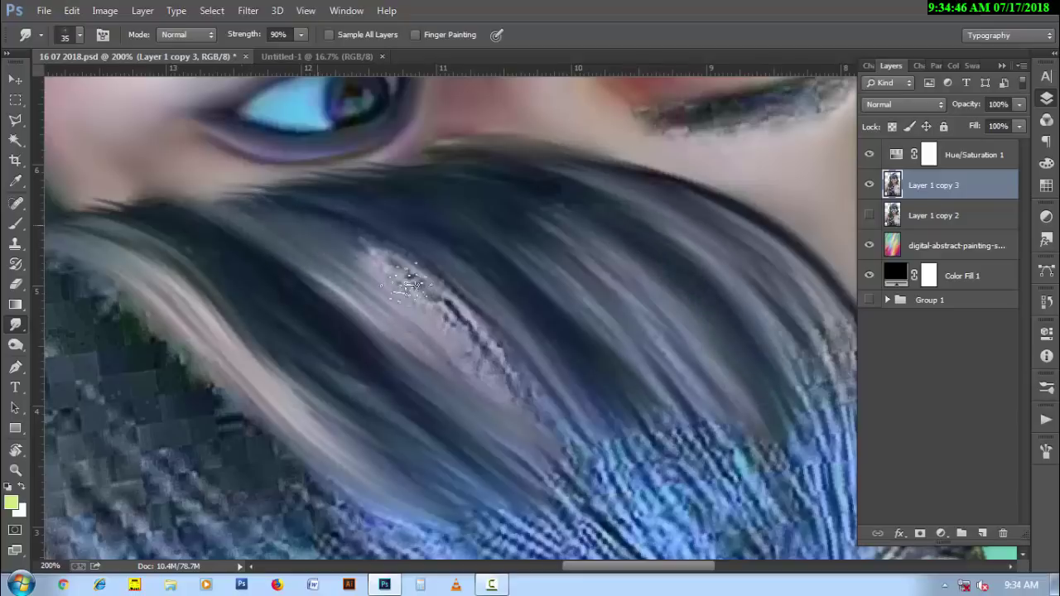
pyautogui.moveTo(365, 245); pyautogui.dragTo(522, 389)
pyautogui.moveTo(451, 294); pyautogui.dragTo(555, 397)
pyautogui.moveTo(455, 363); pyautogui.dragTo(612, 484)
pyautogui.moveTo(488, 369); pyautogui.dragTo(596, 480)
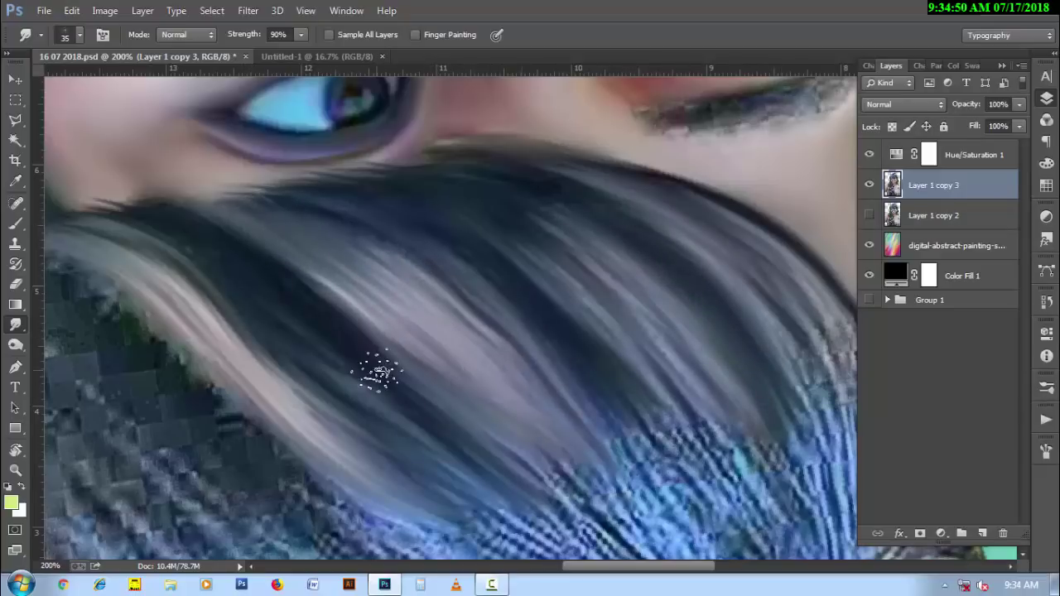
pyautogui.moveTo(749, 491); pyautogui.dragTo(547, 345)
pyautogui.press('[')
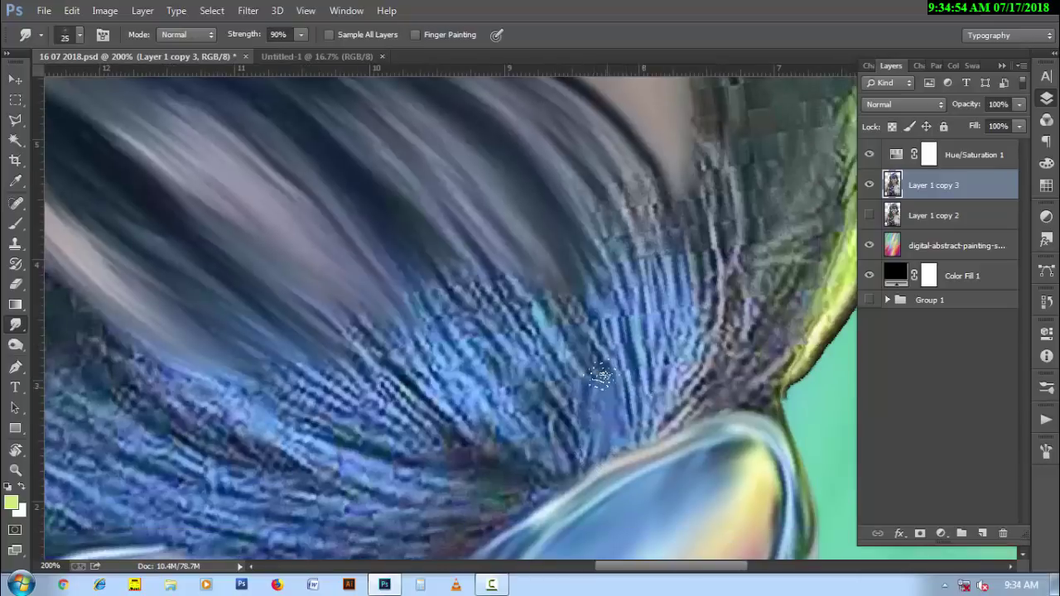
# - Smooth the hair strands rising from the lens edge, using a size 30 brush
pyautogui.moveTo(644, 436); pyautogui.dragTo(607, 354)
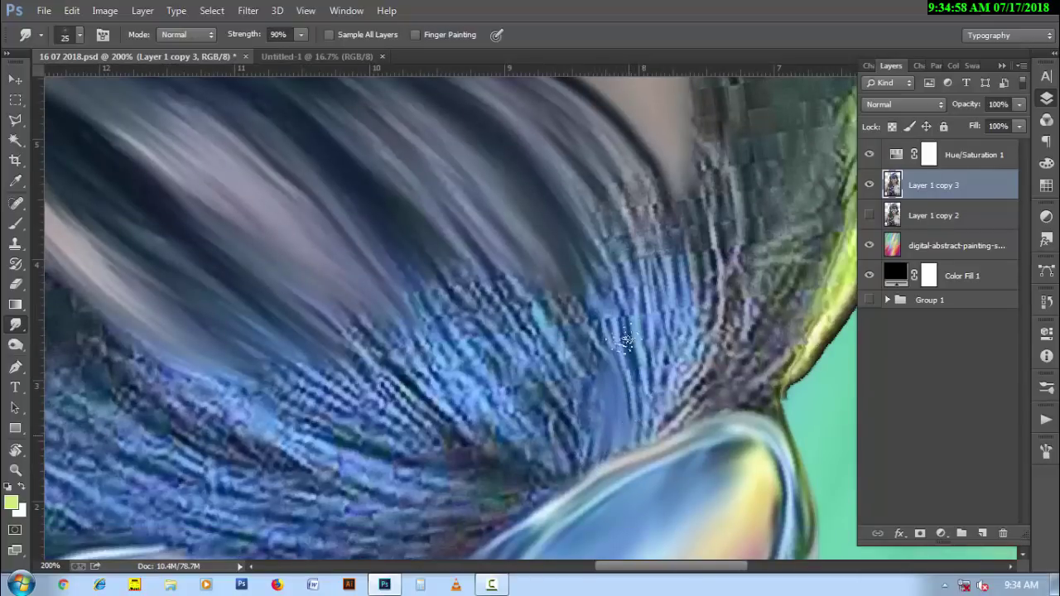
pyautogui.moveTo(643, 426)
pyautogui.mouseDown()
pyautogui.moveTo(627, 313)
pyautogui.moveTo(679, 290)
pyautogui.mouseUp()
pyautogui.moveTo(689, 424)
pyautogui.mouseDown()
pyautogui.moveTo(708, 286)
pyautogui.moveTo(693, 265)
pyautogui.moveTo(699, 149)
pyautogui.mouseUp()
pyautogui.press(']')
pyautogui.moveTo(617, 369)
pyautogui.mouseDown()
pyautogui.moveTo(580, 207)
pyautogui.moveTo(592, 215)
pyautogui.moveTo(583, 166)
pyautogui.mouseUp()
pyautogui.moveTo(646, 356)
pyautogui.mouseDown()
pyautogui.moveTo(652, 284)
pyautogui.moveTo(626, 171)
pyautogui.mouseUp()
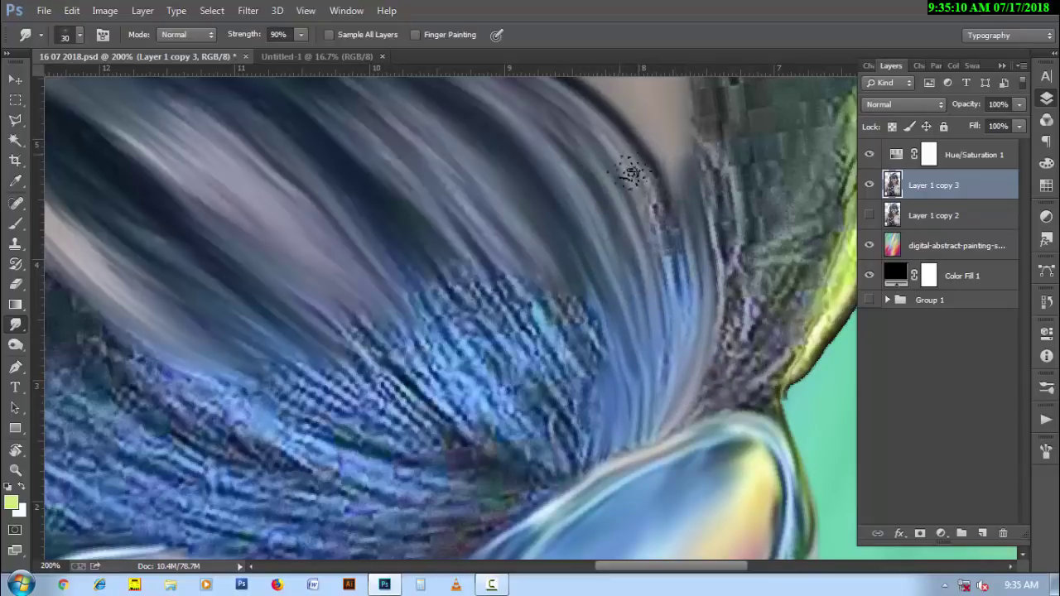
pyautogui.moveTo(681, 268); pyautogui.dragTo(692, 218)
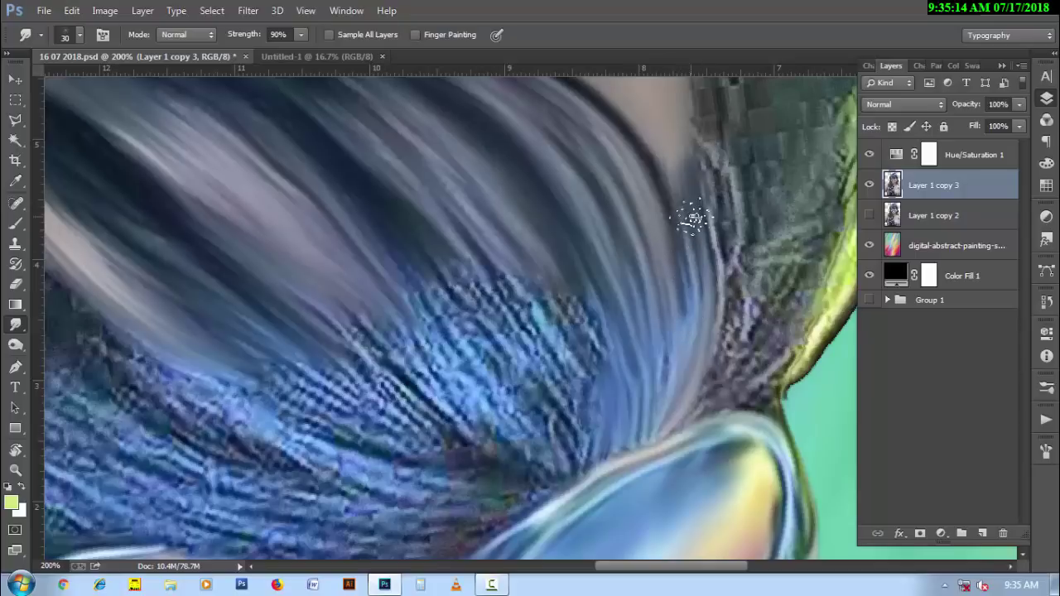
# - Drag the patterned blue hair diagonally down-right into strands
pyautogui.moveTo(424, 284); pyautogui.dragTo(577, 468)
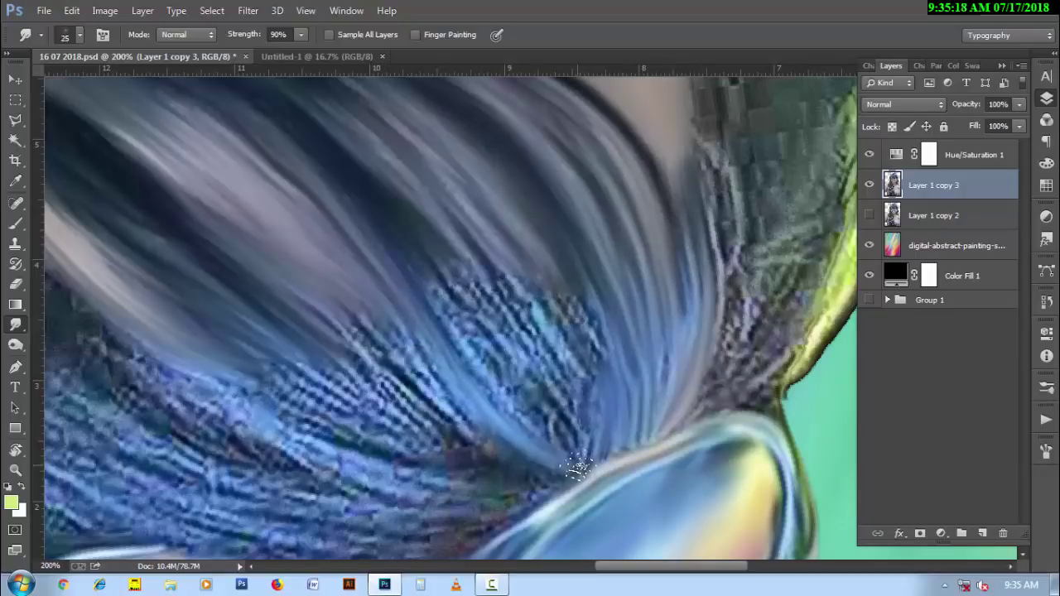
pyautogui.press(']')
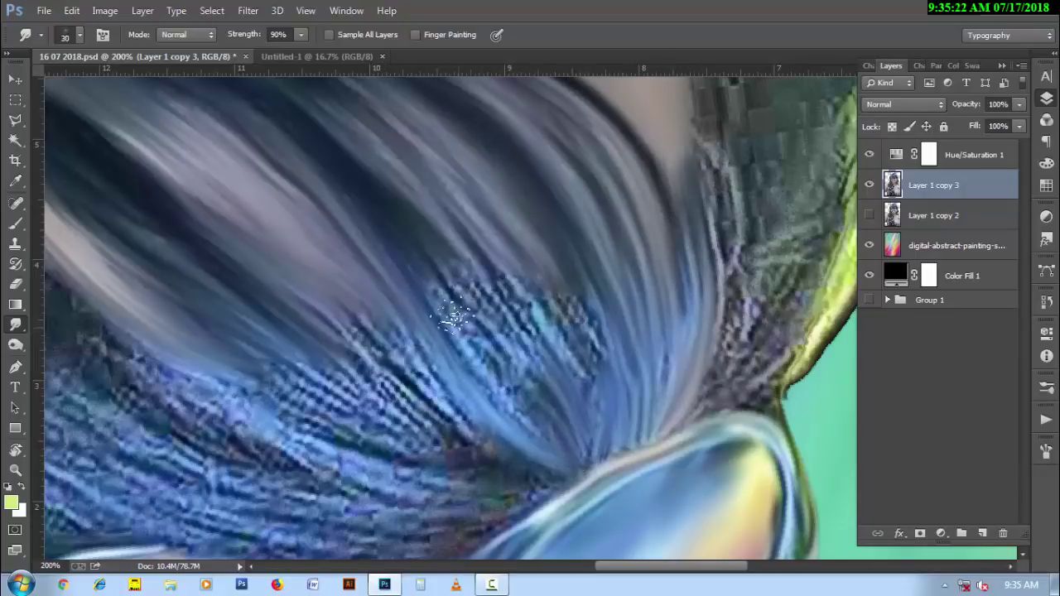
pyautogui.moveTo(420, 268); pyautogui.dragTo(525, 421)
pyautogui.moveTo(419, 245)
pyautogui.mouseDown()
pyautogui.moveTo(506, 378)
pyautogui.moveTo(558, 430)
pyautogui.moveTo(556, 389)
pyautogui.mouseUp()
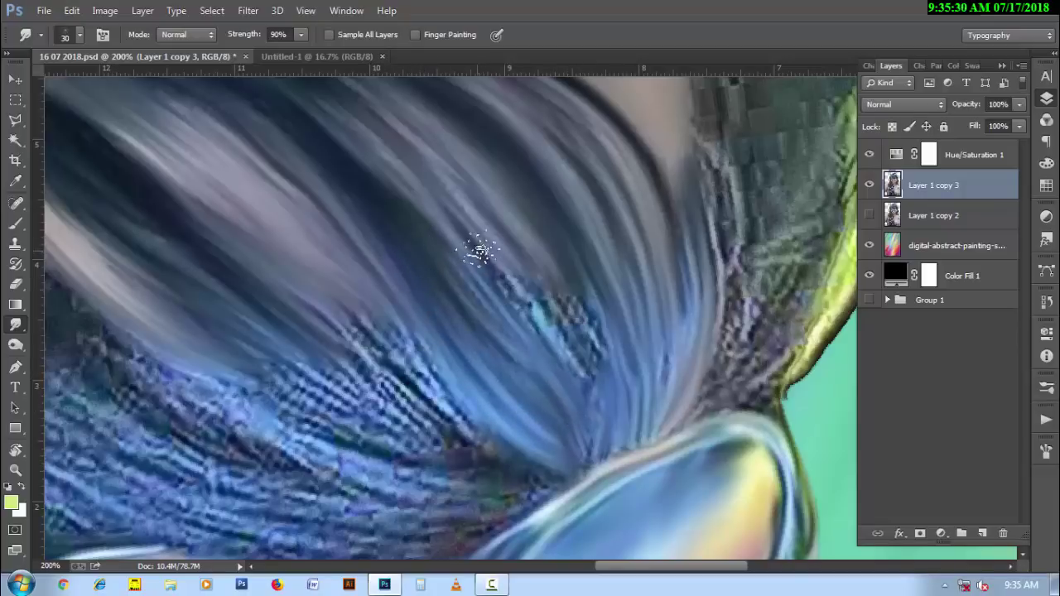
pyautogui.moveTo(480, 250); pyautogui.dragTo(596, 424)
pyautogui.moveTo(492, 243); pyautogui.dragTo(606, 407)
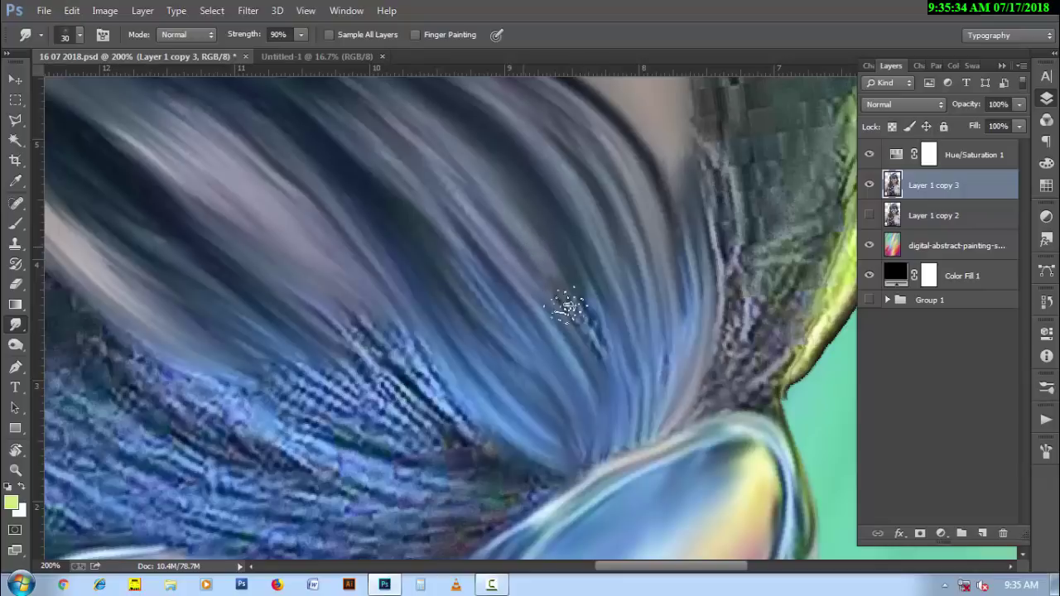
pyautogui.moveTo(567, 307); pyautogui.dragTo(611, 359)
pyautogui.press('[')
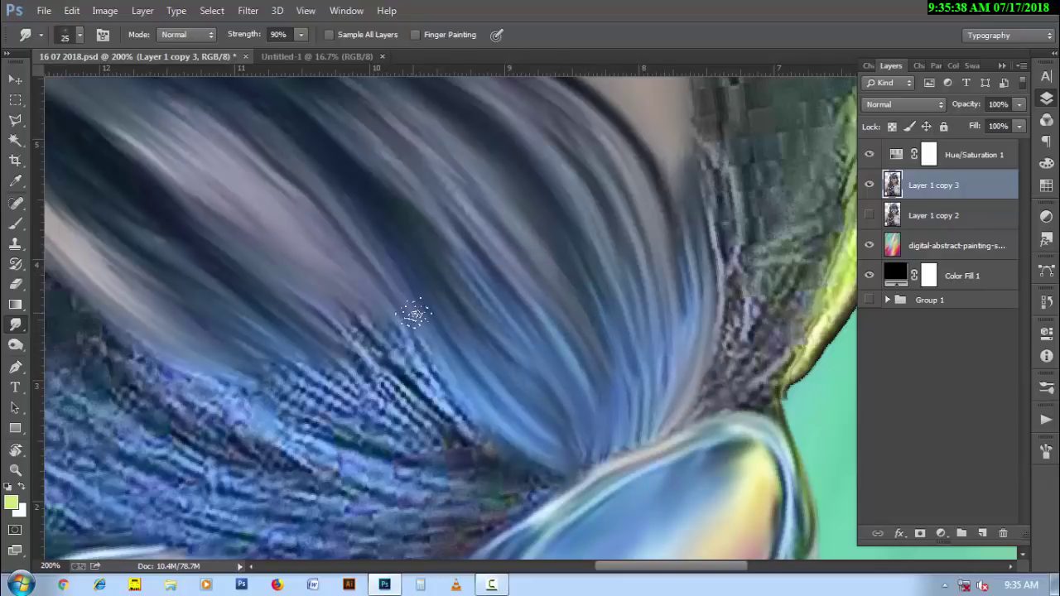
# - Cover the pixelated hair patch with smooth strands, varying brush size 25–35
pyautogui.moveTo(327, 314)
pyautogui.mouseDown()
pyautogui.moveTo(368, 377)
pyautogui.moveTo(563, 484)
pyautogui.moveTo(480, 444)
pyautogui.mouseUp()
pyautogui.moveTo(378, 343); pyautogui.dragTo(497, 430)
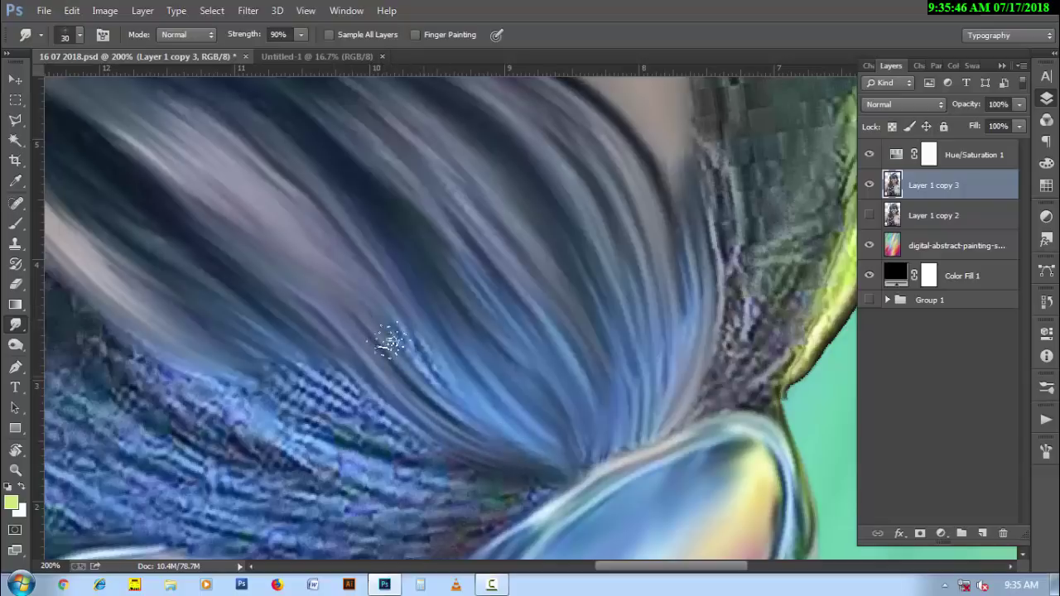
pyautogui.moveTo(373, 310)
pyautogui.mouseDown()
pyautogui.moveTo(442, 397)
pyautogui.moveTo(509, 435)
pyautogui.mouseUp()
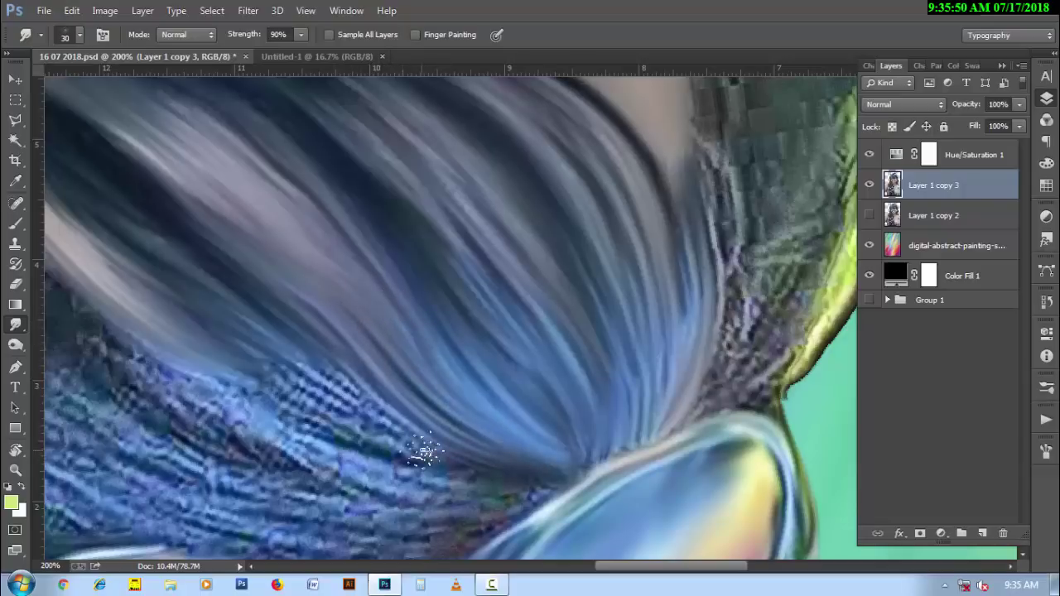
pyautogui.press(']')
pyautogui.moveTo(227, 381); pyautogui.dragTo(451, 468)
pyautogui.press('[')
pyautogui.moveTo(248, 360); pyautogui.dragTo(401, 434)
pyautogui.moveTo(292, 352); pyautogui.dragTo(394, 427)
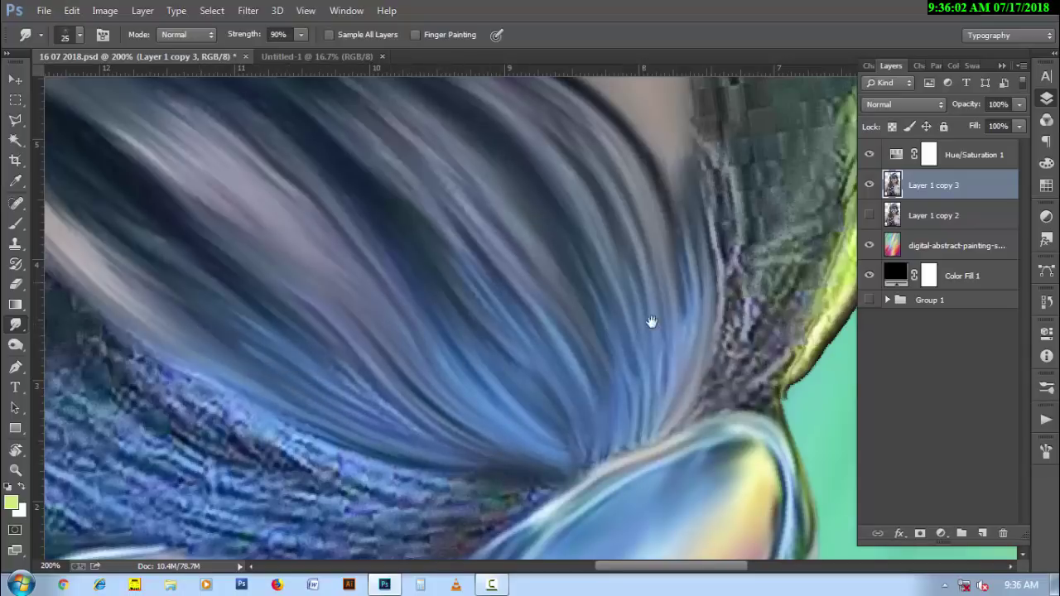
# - Blend the purple pixelated hair edge into the collar, then rotate the view
pyautogui.moveTo(650, 322); pyautogui.dragTo(404, 368)
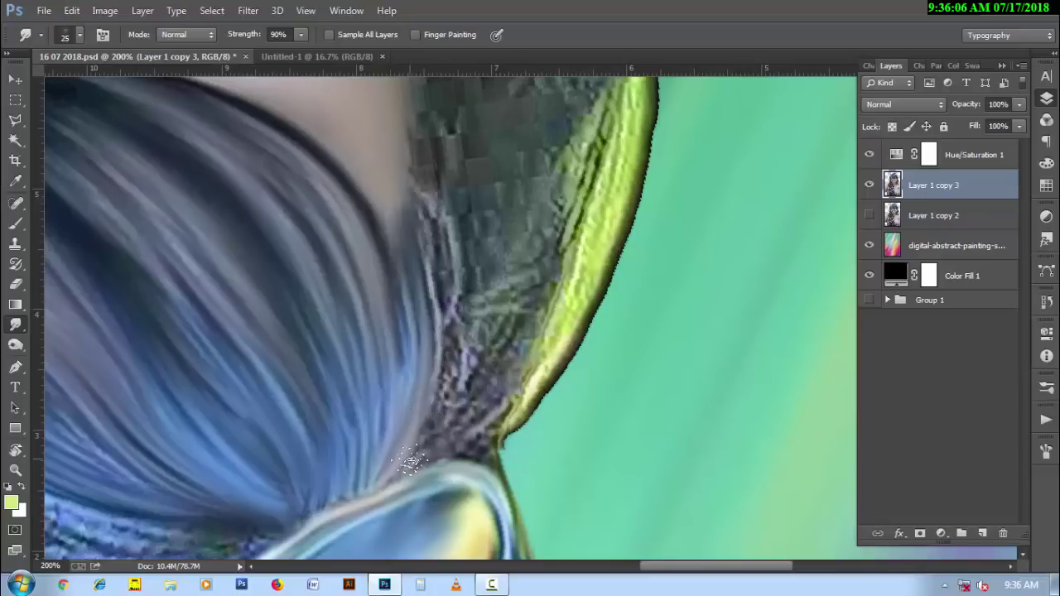
pyautogui.moveTo(410, 461); pyautogui.dragTo(436, 387)
pyautogui.moveTo(443, 422)
pyautogui.mouseDown()
pyautogui.moveTo(497, 433)
pyautogui.moveTo(612, 286)
pyautogui.moveTo(643, 177)
pyautogui.mouseUp()
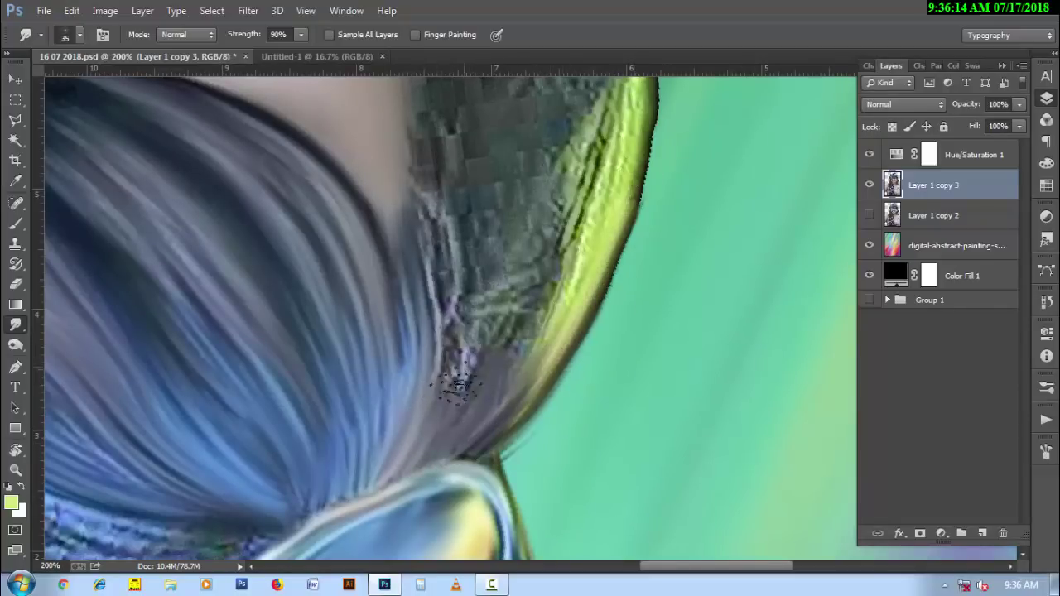
pyautogui.moveTo(426, 402); pyautogui.dragTo(409, 220)
pyautogui.moveTo(473, 397); pyautogui.dragTo(445, 230)
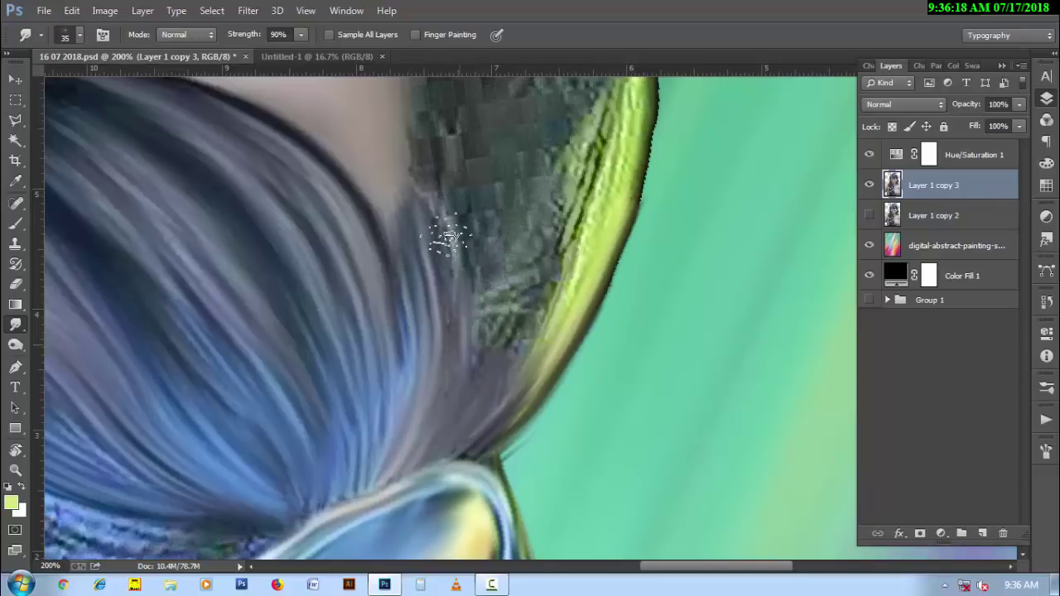
pyautogui.press('r')
pyautogui.moveTo(578, 317)
pyautogui.mouseDown()
pyautogui.moveTo(544, 438)
pyautogui.moveTo(532, 402)
pyautogui.moveTo(297, 343)
pyautogui.moveTo(365, 371)
pyautogui.mouseUp()
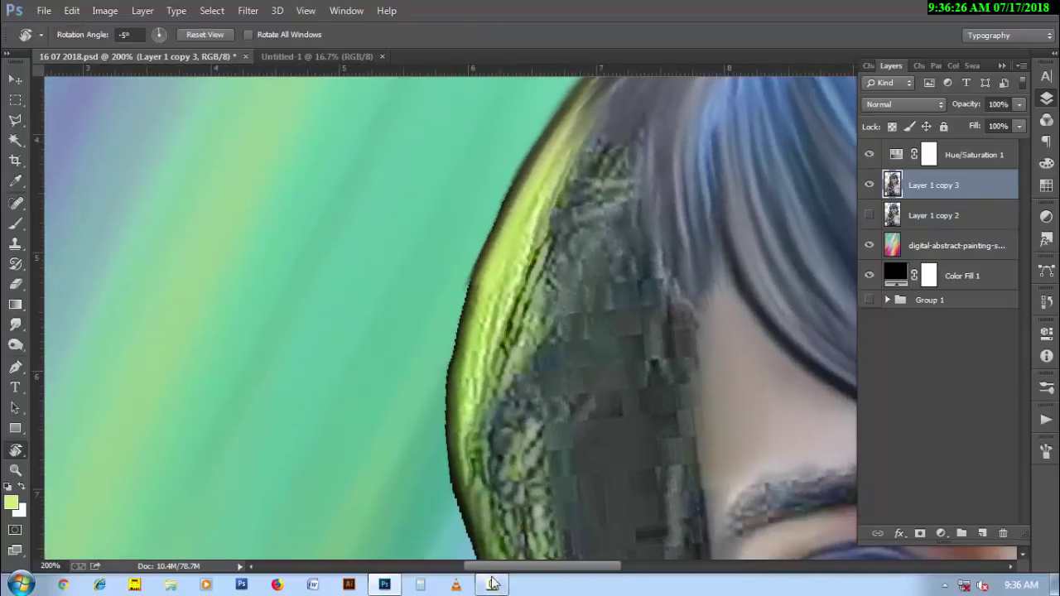
# - Return to the Smudge tool and smooth the textured hair by the temple
pyautogui.click(491, 585)
pyautogui.click(972, 522)
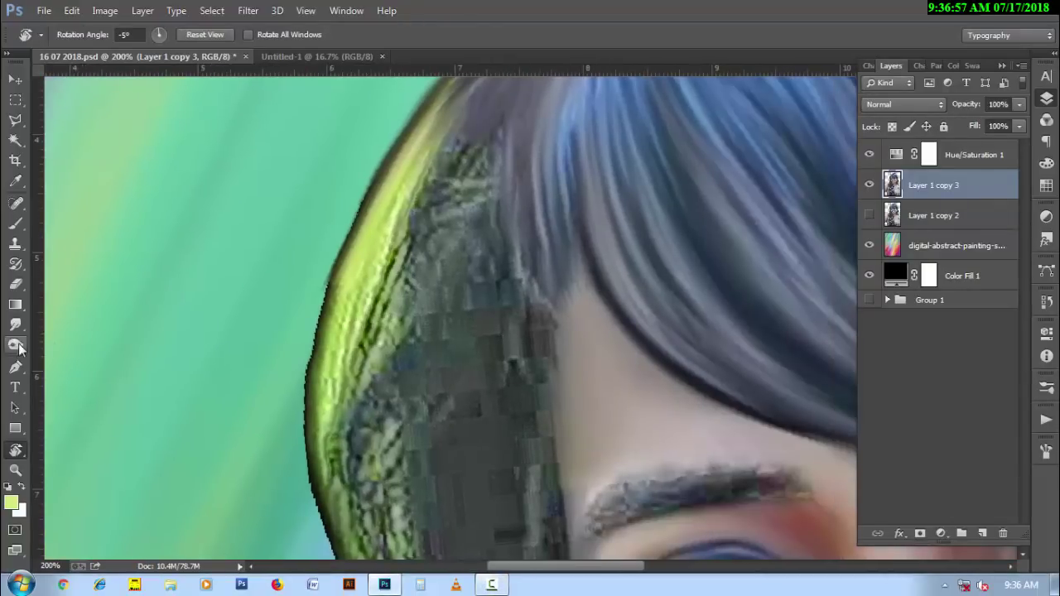
pyautogui.click(15, 324)
pyautogui.moveTo(430, 298)
pyautogui.mouseDown()
pyautogui.moveTo(443, 365)
pyautogui.moveTo(485, 307)
pyautogui.moveTo(492, 351)
pyautogui.moveTo(525, 371)
pyautogui.moveTo(480, 286)
pyautogui.mouseUp()
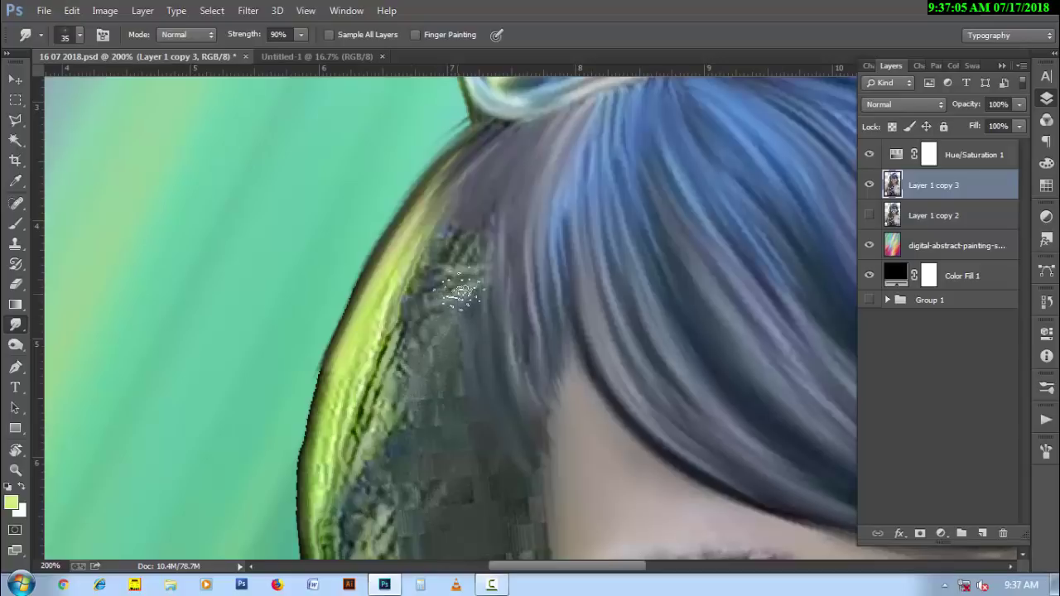
pyautogui.moveTo(439, 341); pyautogui.dragTo(490, 239)
pyautogui.moveTo(474, 291)
pyautogui.mouseDown()
pyautogui.moveTo(449, 202)
pyautogui.moveTo(391, 447)
pyautogui.moveTo(426, 331)
pyautogui.mouseUp()
pyautogui.moveTo(353, 267)
pyautogui.mouseDown()
pyautogui.moveTo(350, 504)
pyautogui.moveTo(402, 450)
pyautogui.mouseUp()
# - Reshape the yellow-green hair edge into strands further down the face
pyautogui.scroll(-3, 389, 422)
pyautogui.moveTo(373, 401); pyautogui.dragTo(422, 508)
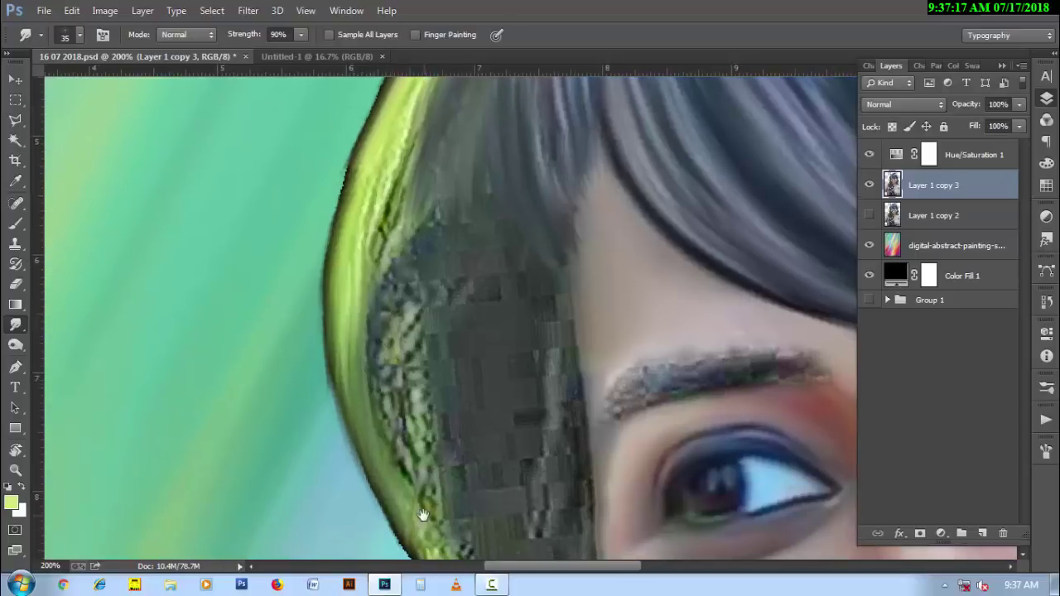
pyautogui.scroll(-5, 422, 508)
pyautogui.moveTo(343, 303)
pyautogui.mouseDown()
pyautogui.moveTo(426, 484)
pyautogui.moveTo(453, 375)
pyautogui.mouseUp()
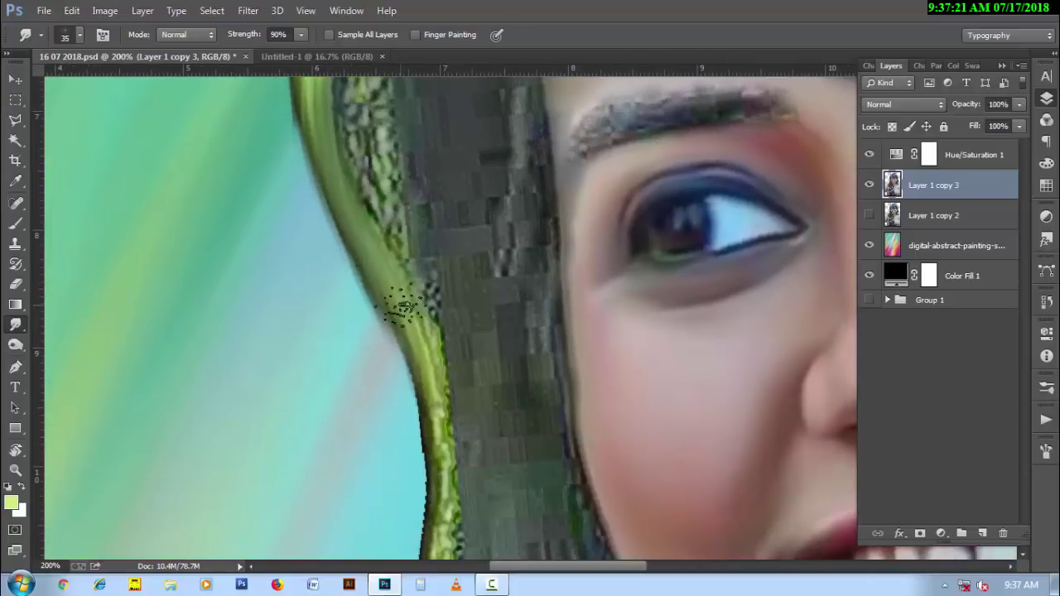
pyautogui.moveTo(400, 317); pyautogui.dragTo(428, 489)
pyautogui.moveTo(422, 365); pyautogui.dragTo(430, 555)
pyautogui.moveTo(431, 496)
pyautogui.mouseDown()
pyautogui.moveTo(458, 304)
pyautogui.moveTo(460, 472)
pyautogui.moveTo(507, 314)
pyautogui.mouseUp()
# - Smooth the lower green hair edge along its curve and pull strands down
pyautogui.moveTo(509, 213); pyautogui.dragTo(433, 385)
pyautogui.moveTo(497, 273); pyautogui.dragTo(355, 485)
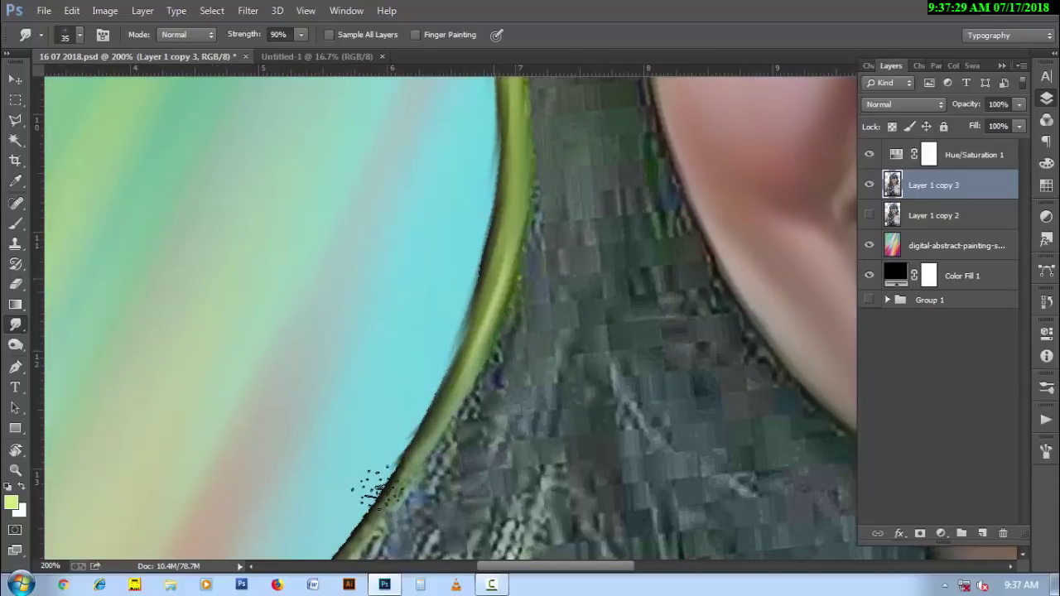
pyautogui.moveTo(523, 386)
pyautogui.mouseDown()
pyautogui.moveTo(538, 390)
pyautogui.moveTo(467, 433)
pyautogui.moveTo(484, 474)
pyautogui.mouseUp()
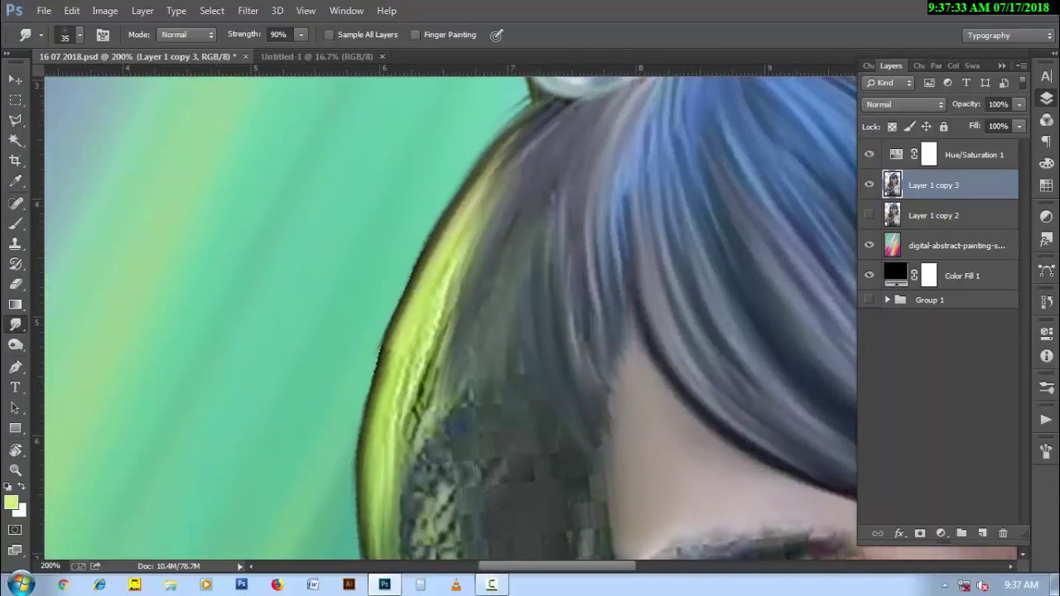
pyautogui.moveTo(500, 162)
pyautogui.mouseDown()
pyautogui.moveTo(414, 279)
pyautogui.moveTo(367, 421)
pyautogui.mouseUp()
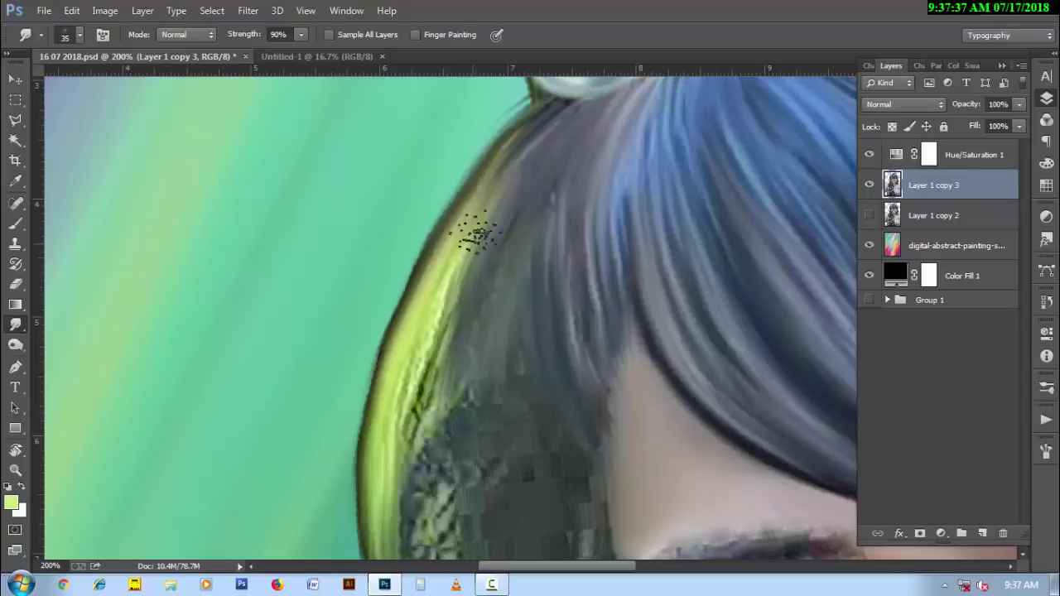
pyautogui.moveTo(473, 224)
pyautogui.mouseDown()
pyautogui.moveTo(422, 443)
pyautogui.moveTo(413, 355)
pyautogui.moveTo(498, 342)
pyautogui.moveTo(516, 307)
pyautogui.moveTo(530, 378)
pyautogui.moveTo(556, 414)
pyautogui.moveTo(588, 556)
pyautogui.mouseUp()
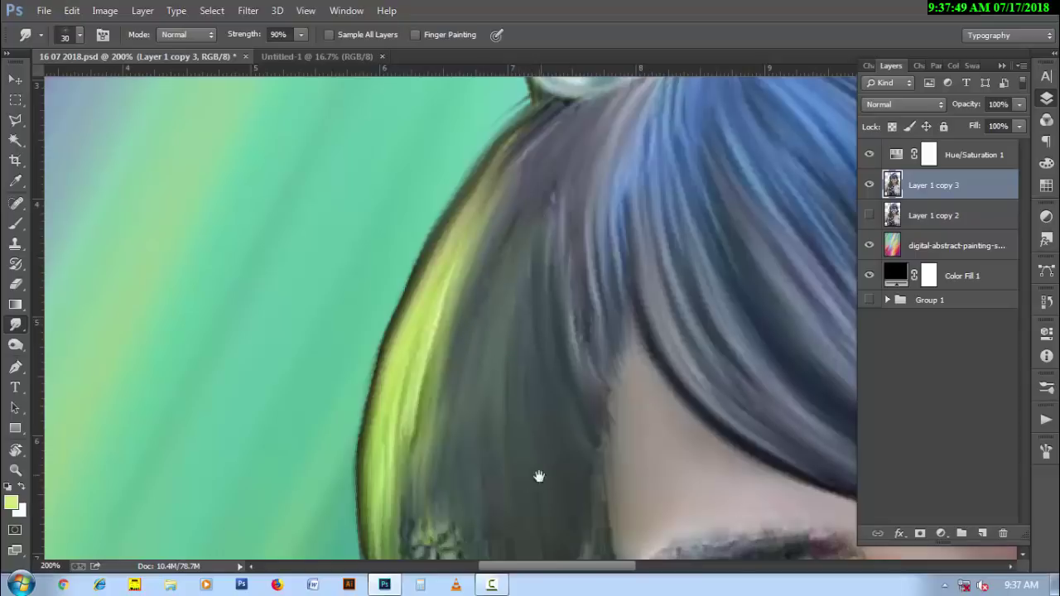
pyautogui.moveTo(538, 476); pyautogui.dragTo(550, 378)
pyautogui.moveTo(568, 316); pyautogui.dragTo(539, 556)
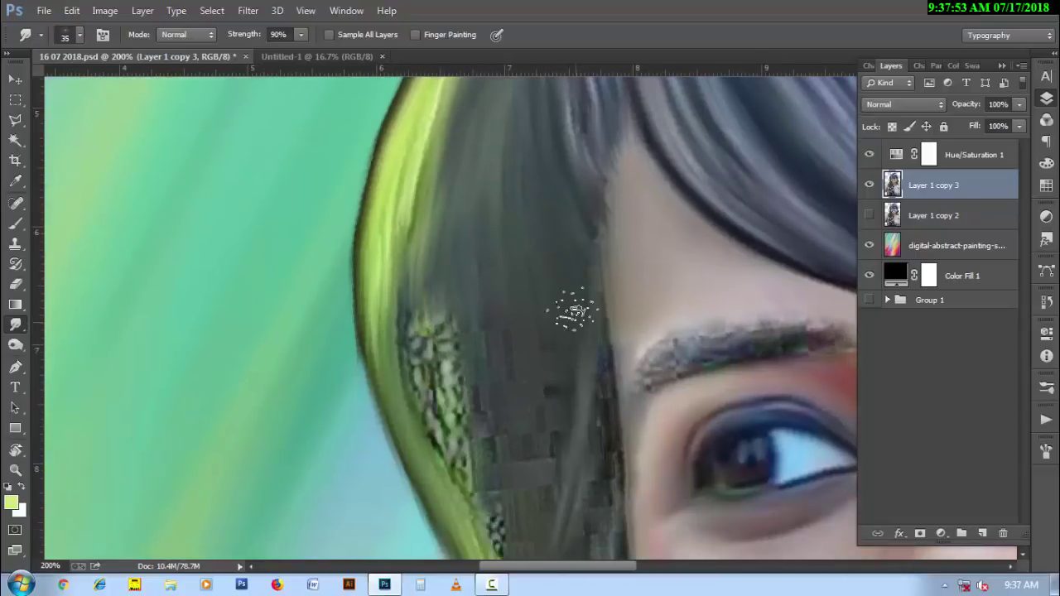
pyautogui.moveTo(585, 239); pyautogui.dragTo(591, 450)
# - Smooth the scaly and blocky hair patches beside the cheek
pyautogui.scroll(-1, 591, 450)
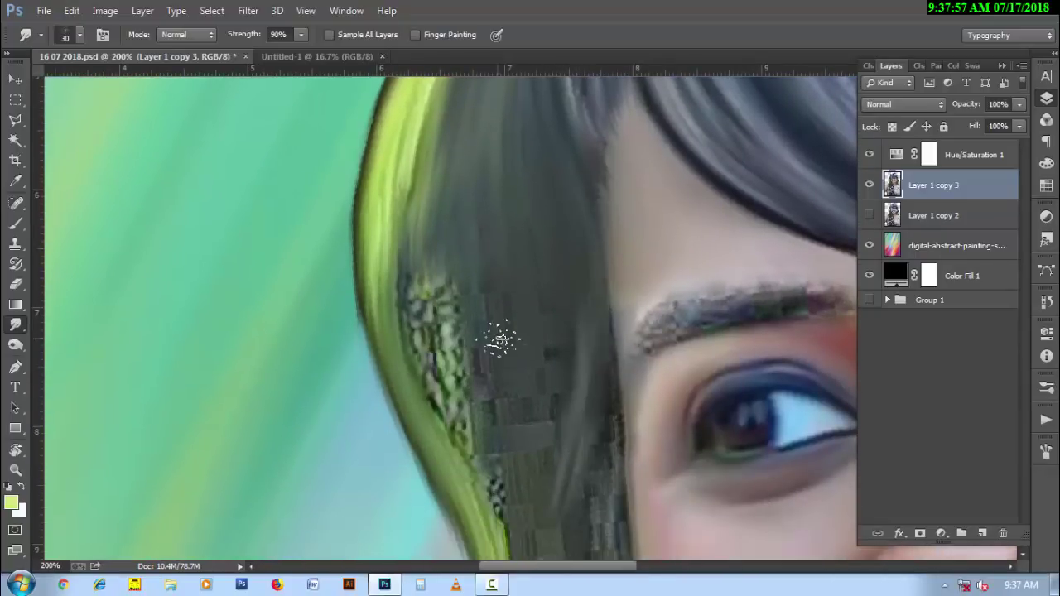
pyautogui.moveTo(414, 245); pyautogui.dragTo(464, 449)
pyautogui.moveTo(439, 323); pyautogui.dragTo(497, 497)
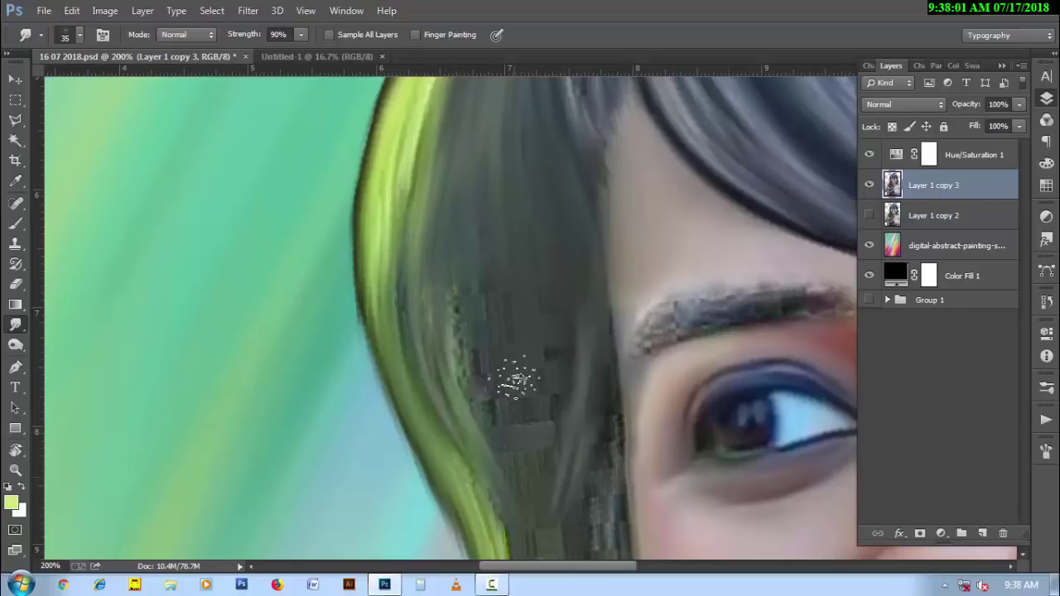
pyautogui.moveTo(451, 307); pyautogui.dragTo(489, 427)
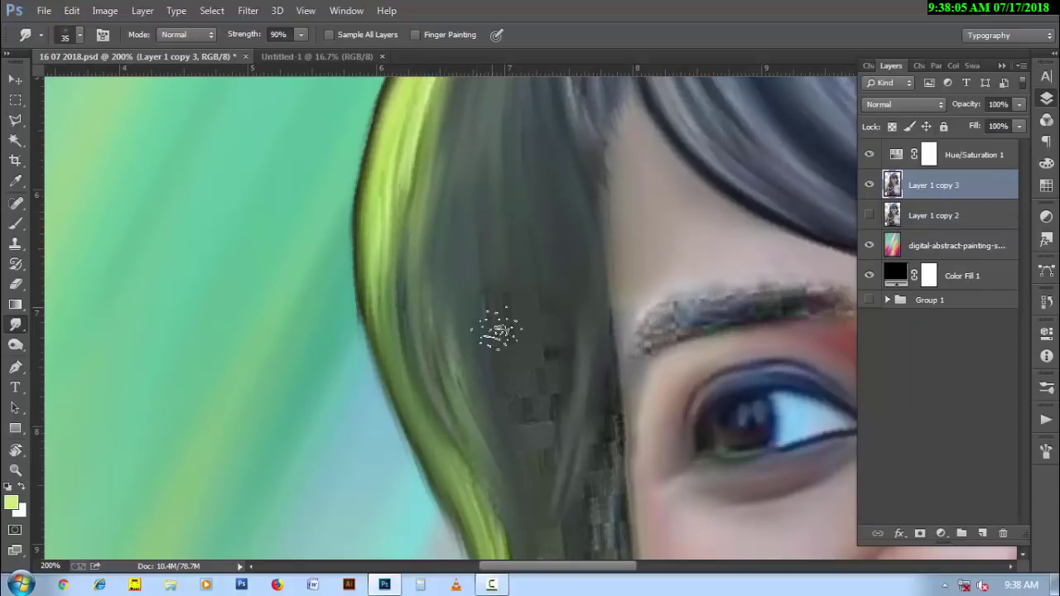
pyautogui.moveTo(498, 332); pyautogui.dragTo(560, 361)
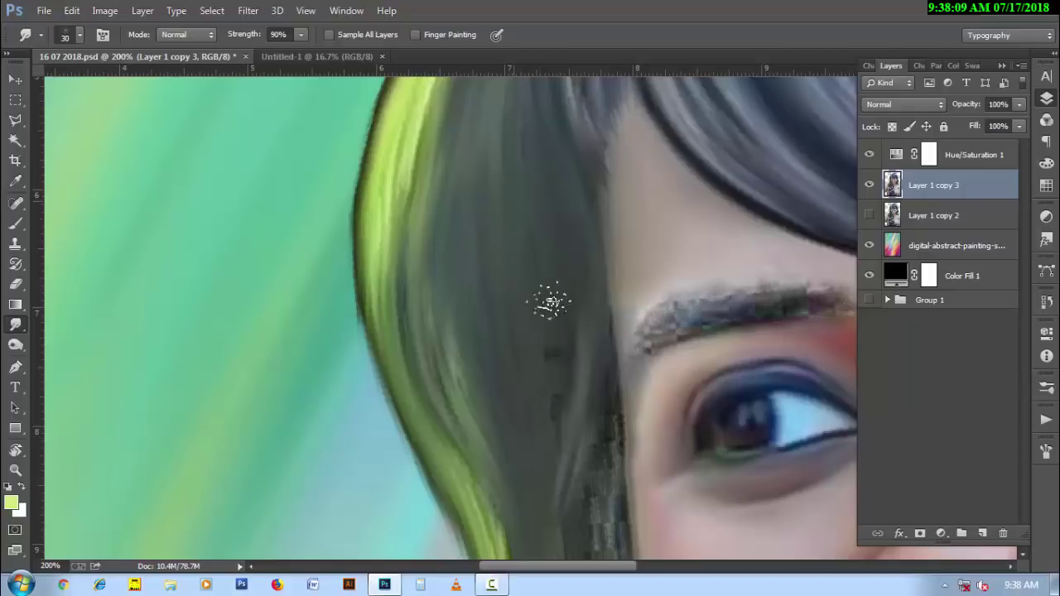
pyautogui.moveTo(549, 302); pyautogui.dragTo(563, 484)
pyautogui.moveTo(391, 279); pyautogui.dragTo(417, 354)
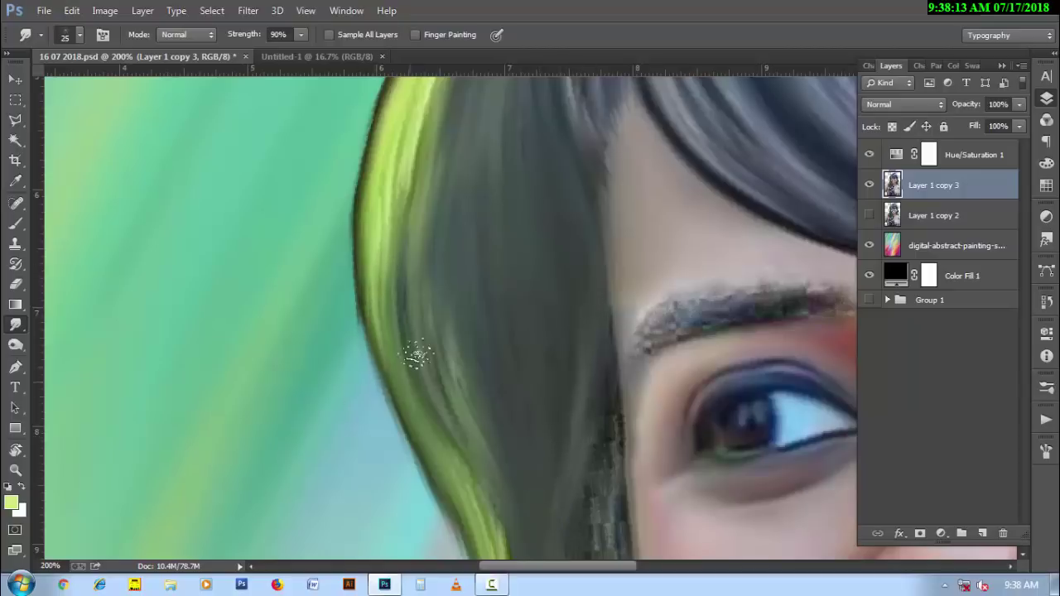
# - Smear the dark hair beside the green strand into smooth streaks down to the lower edge
pyautogui.scroll(-3, 513, 465)
pyautogui.scroll(-2, 525, 413)
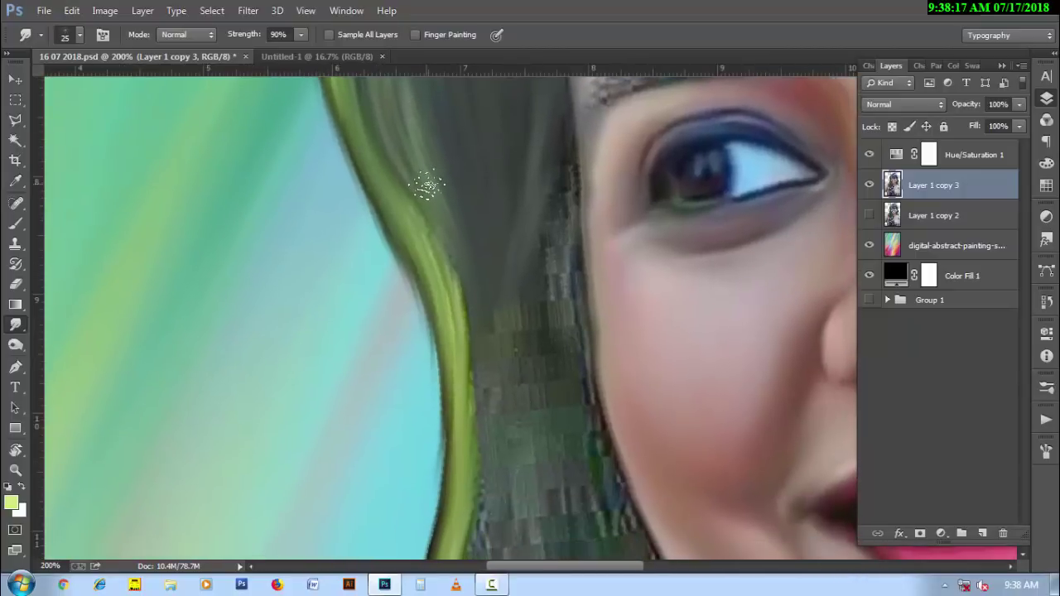
pyautogui.moveTo(447, 249); pyautogui.dragTo(480, 385)
pyautogui.moveTo(468, 331); pyautogui.dragTo(500, 418)
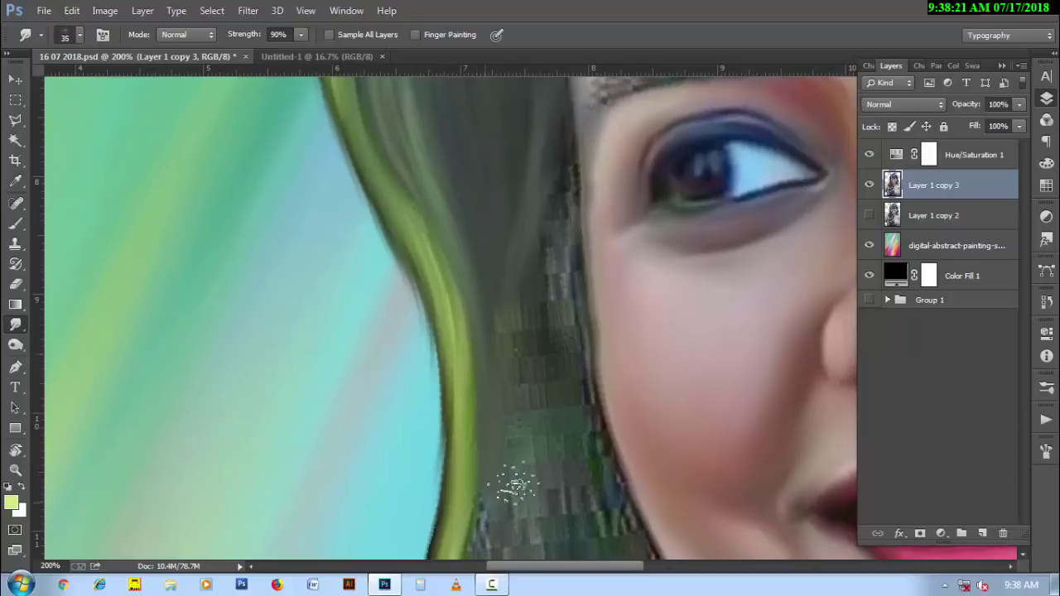
pyautogui.scroll(-1, 498, 466)
pyautogui.scroll(-2, 530, 414)
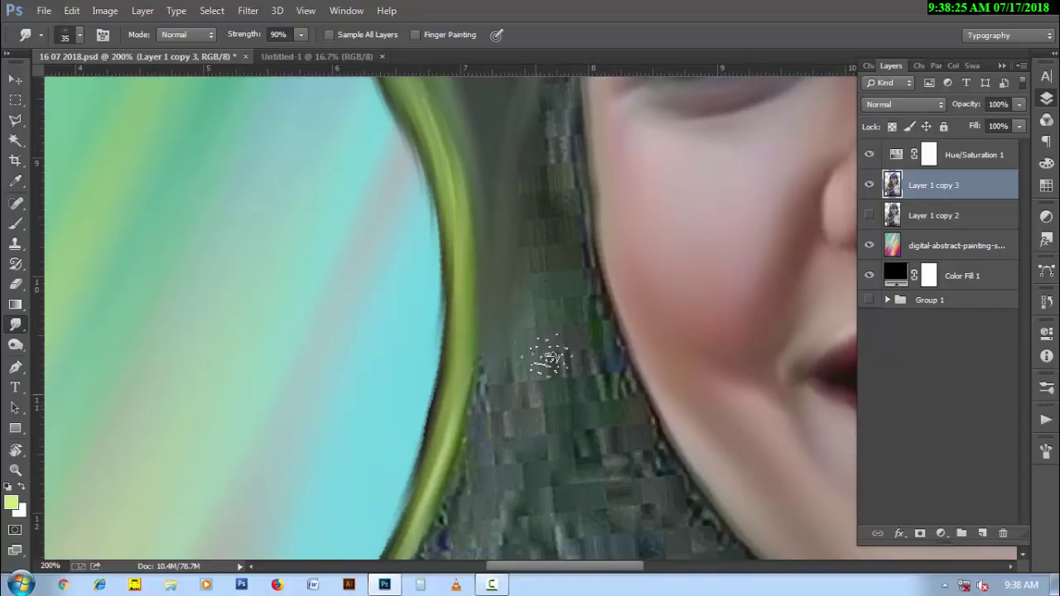
pyautogui.moveTo(544, 350); pyautogui.dragTo(548, 455)
pyautogui.moveTo(561, 334); pyautogui.dragTo(633, 498)
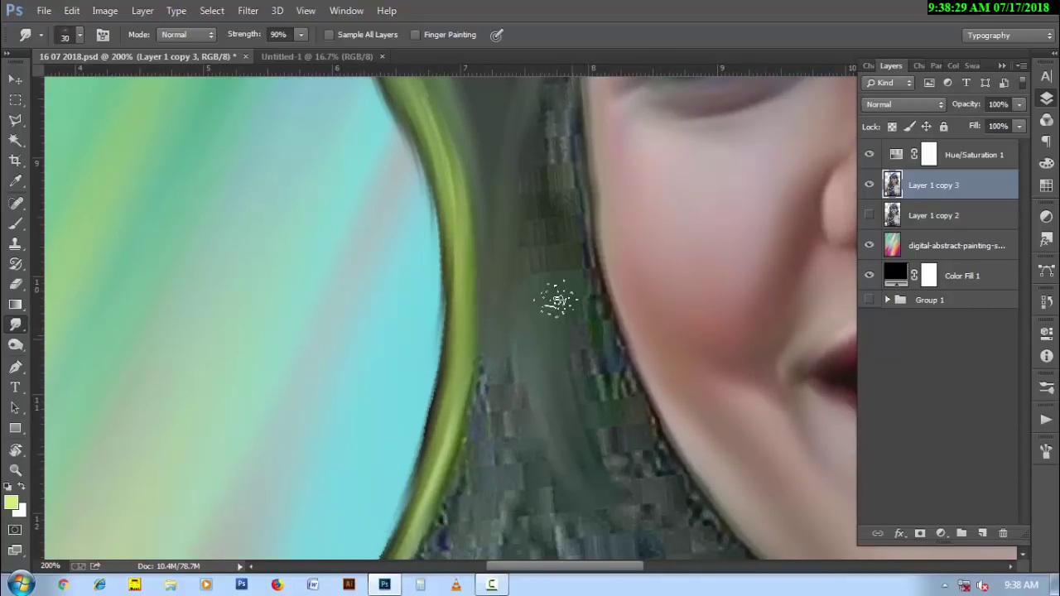
pyautogui.moveTo(580, 299); pyautogui.dragTo(615, 395)
pyautogui.moveTo(659, 460)
pyautogui.mouseDown()
pyautogui.moveTo(673, 495)
pyautogui.moveTo(593, 377)
pyautogui.moveTo(598, 389)
pyautogui.mouseUp()
# - With a larger brush, smudge the blocky hair under the jaw into long streaks
pyautogui.press(']')
pyautogui.moveTo(490, 402)
pyautogui.mouseDown()
pyautogui.moveTo(433, 232)
pyautogui.moveTo(513, 398)
pyautogui.mouseUp()
pyautogui.moveTo(471, 246)
pyautogui.mouseDown()
pyautogui.moveTo(486, 239)
pyautogui.moveTo(651, 480)
pyautogui.moveTo(568, 279)
pyautogui.moveTo(712, 505)
pyautogui.mouseUp()
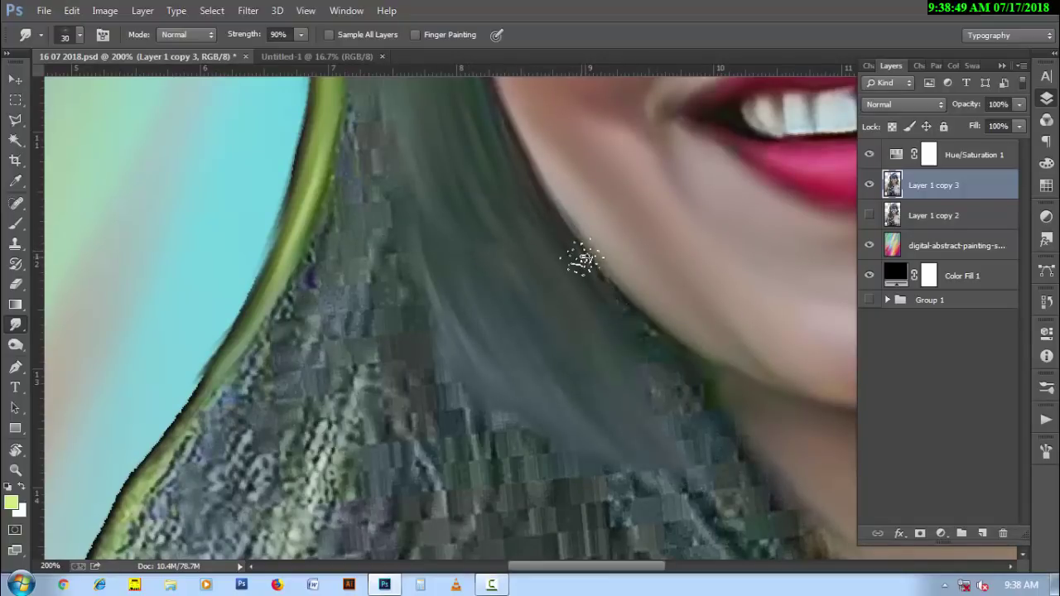
pyautogui.moveTo(580, 268); pyautogui.dragTo(715, 443)
pyautogui.hotkey('ctrl', '-')
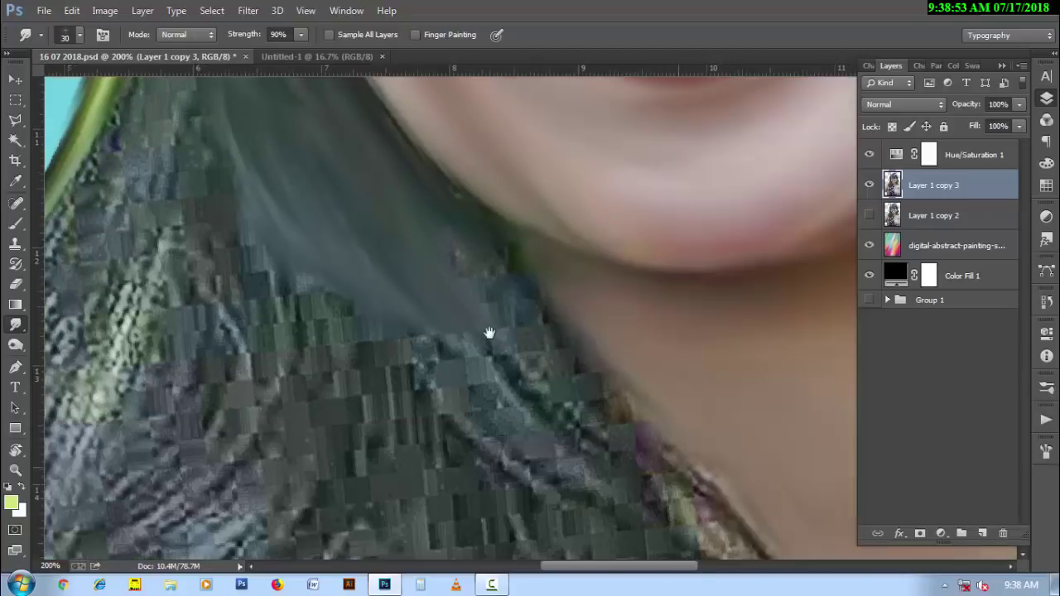
# - Smudge the hair strand below the mouth toward the shoulder, smearing its texture smooth
pyautogui.press('F7')
pyautogui.moveTo(539, 319); pyautogui.dragTo(536, 369)
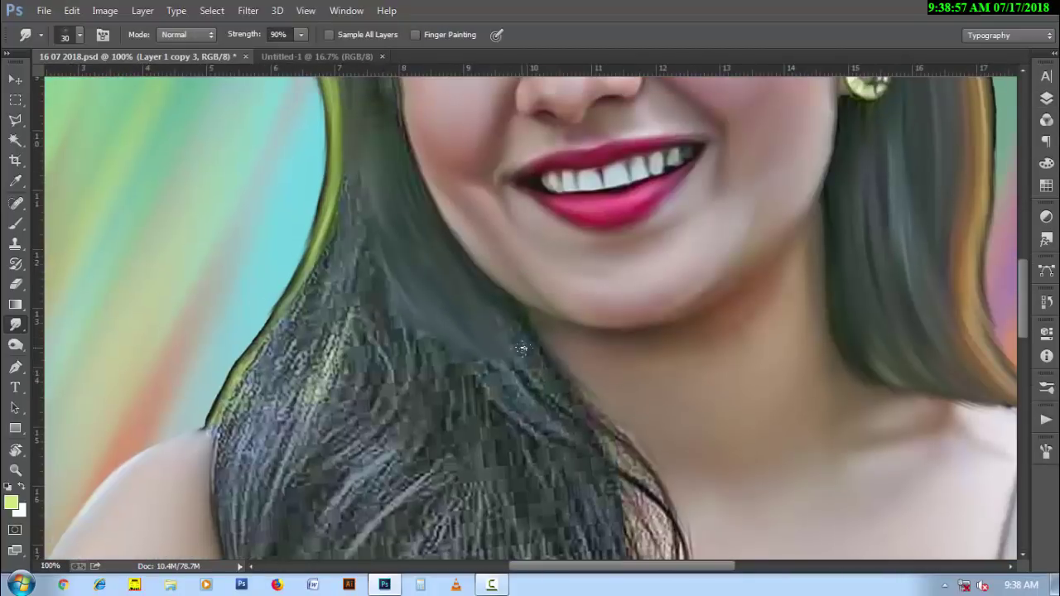
pyautogui.moveTo(488, 315); pyautogui.dragTo(616, 448)
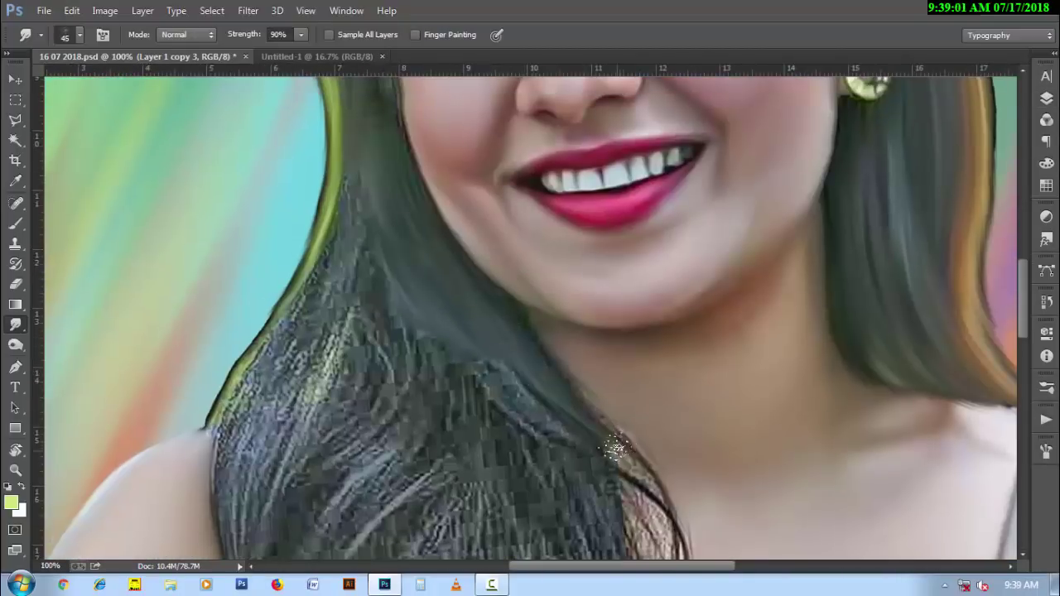
pyautogui.moveTo(315, 316); pyautogui.dragTo(308, 398)
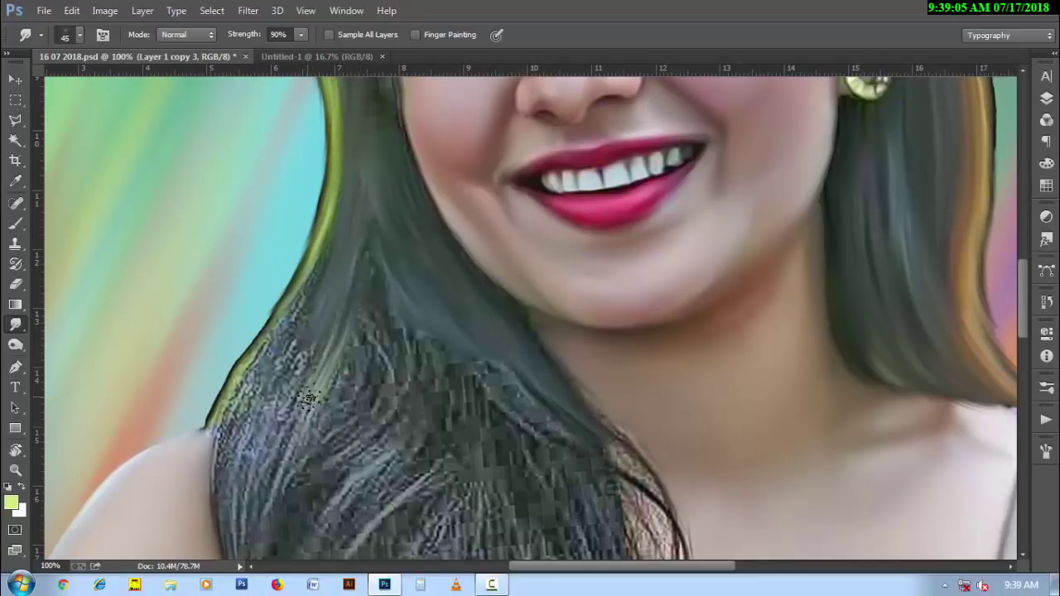
pyautogui.hotkey('ctrl', '+')
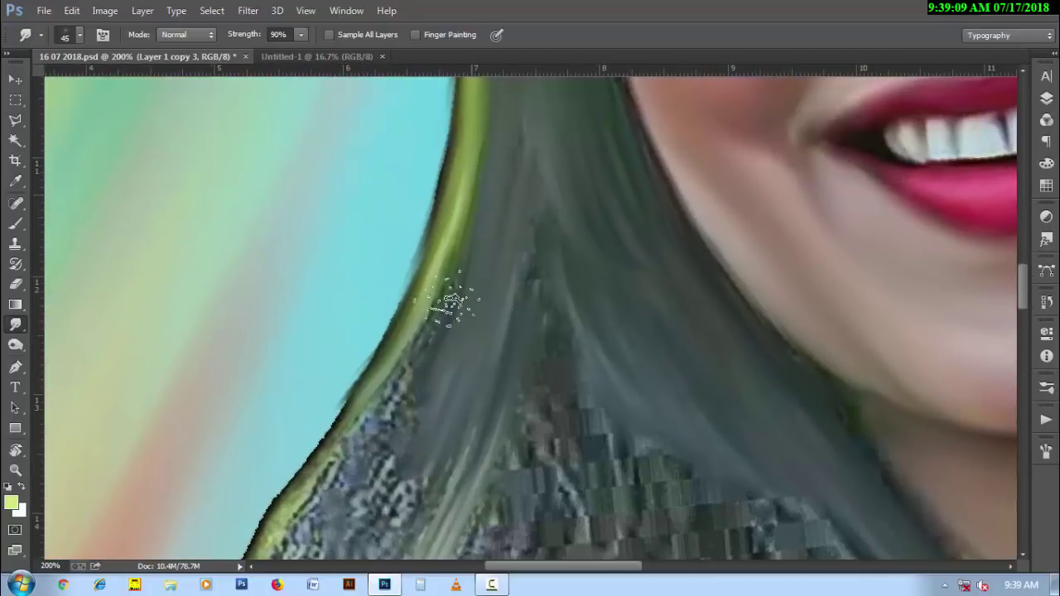
pyautogui.moveTo(450, 296)
pyautogui.mouseDown()
pyautogui.moveTo(389, 443)
pyautogui.moveTo(331, 496)
pyautogui.mouseUp()
# - With a smaller brush, smooth the speckled hair at lower left and along the strand
pyautogui.press('[')
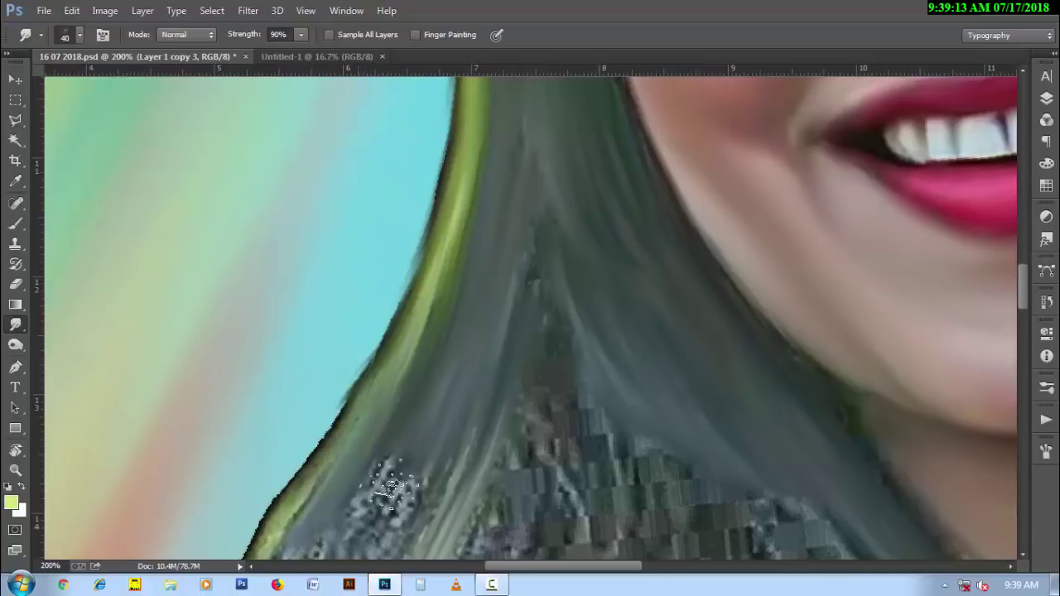
pyautogui.moveTo(367, 451)
pyautogui.mouseDown()
pyautogui.moveTo(427, 501)
pyautogui.moveTo(438, 485)
pyautogui.moveTo(378, 480)
pyautogui.mouseUp()
pyautogui.press('[')
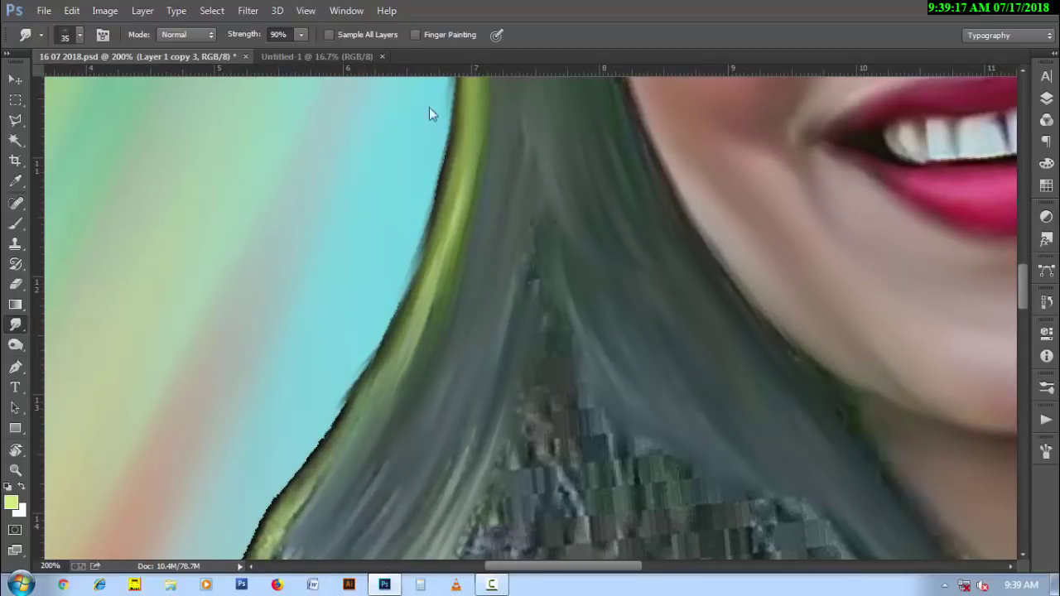
pyautogui.press('[')
pyautogui.moveTo(534, 263); pyautogui.dragTo(615, 422)
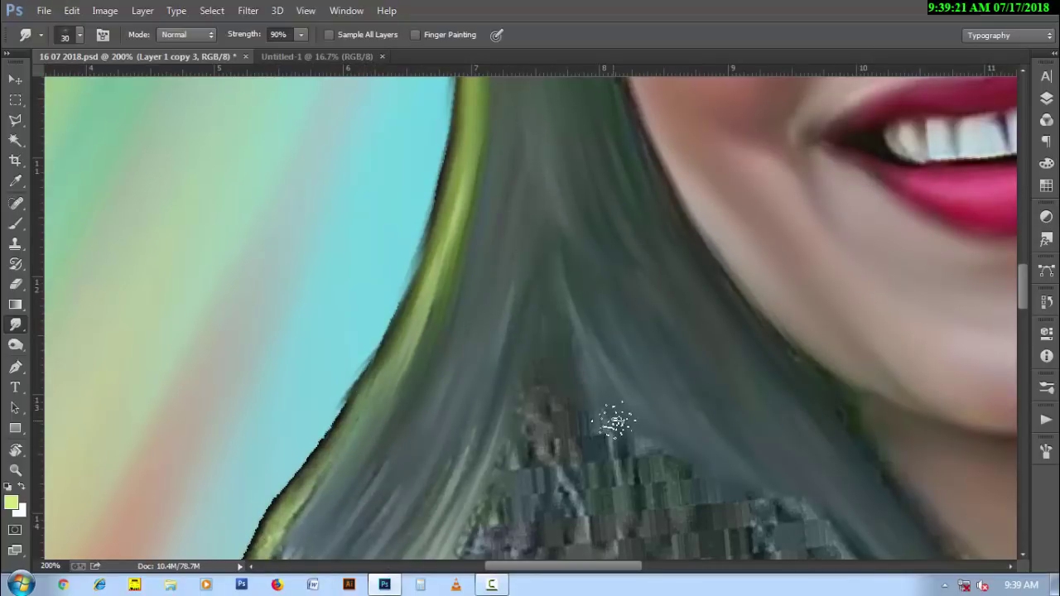
pyautogui.moveTo(615, 371); pyautogui.dragTo(596, 197)
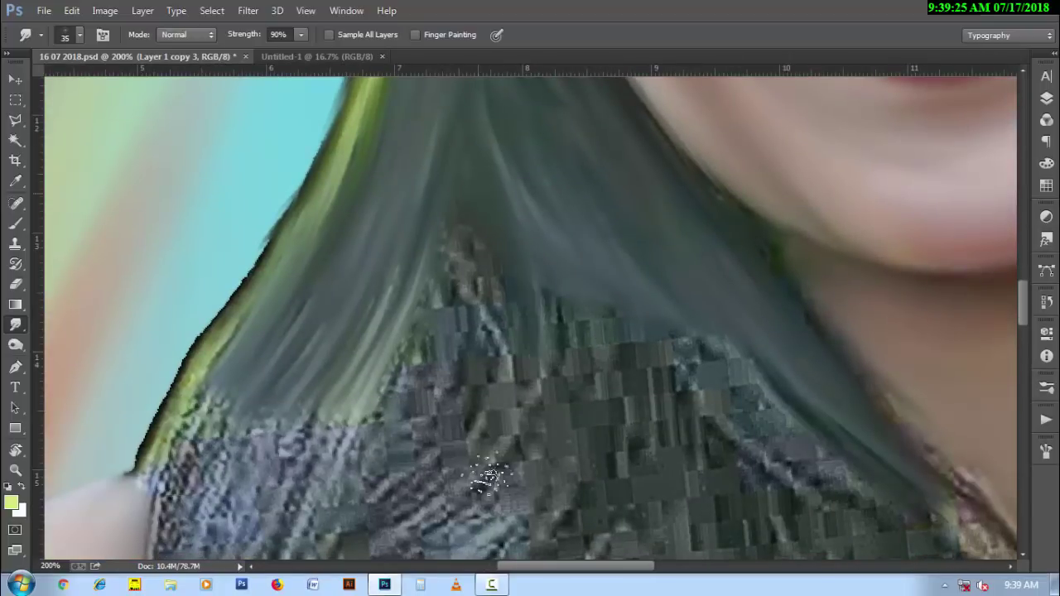
pyautogui.moveTo(485, 473); pyautogui.dragTo(586, 378)
pyautogui.moveTo(258, 308)
pyautogui.mouseDown()
pyautogui.moveTo(341, 225)
pyautogui.moveTo(275, 384)
pyautogui.mouseUp()
# - Smooth the hair's dark edge and smear the speckled hair down over the shoulder
pyautogui.moveTo(319, 200)
pyautogui.mouseDown()
pyautogui.moveTo(292, 338)
pyautogui.moveTo(334, 414)
pyautogui.mouseUp()
pyautogui.moveTo(350, 194); pyautogui.dragTo(298, 433)
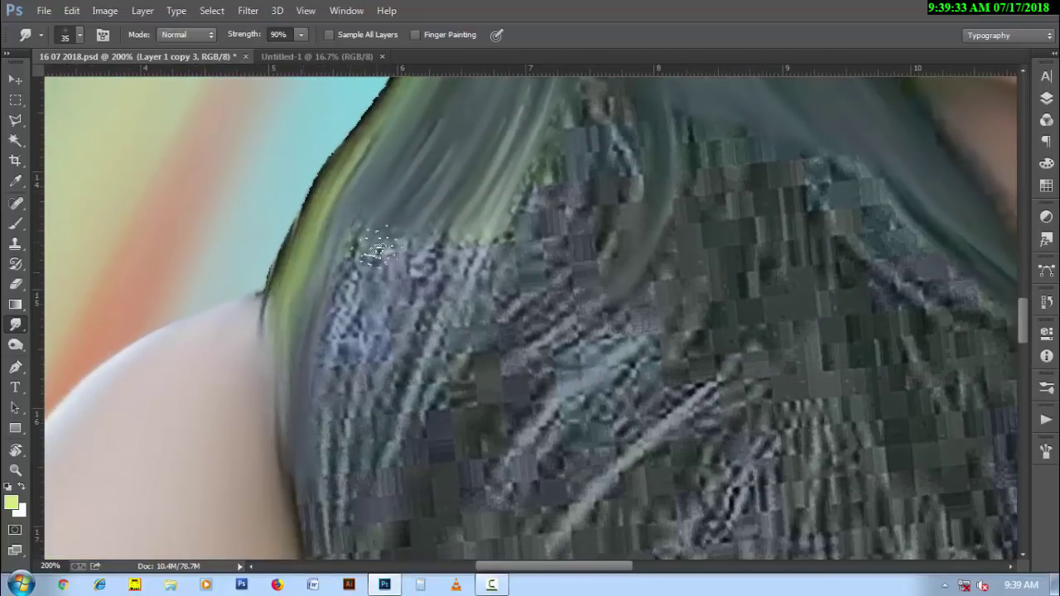
pyautogui.moveTo(376, 250); pyautogui.dragTo(303, 485)
pyautogui.moveTo(430, 224); pyautogui.dragTo(342, 508)
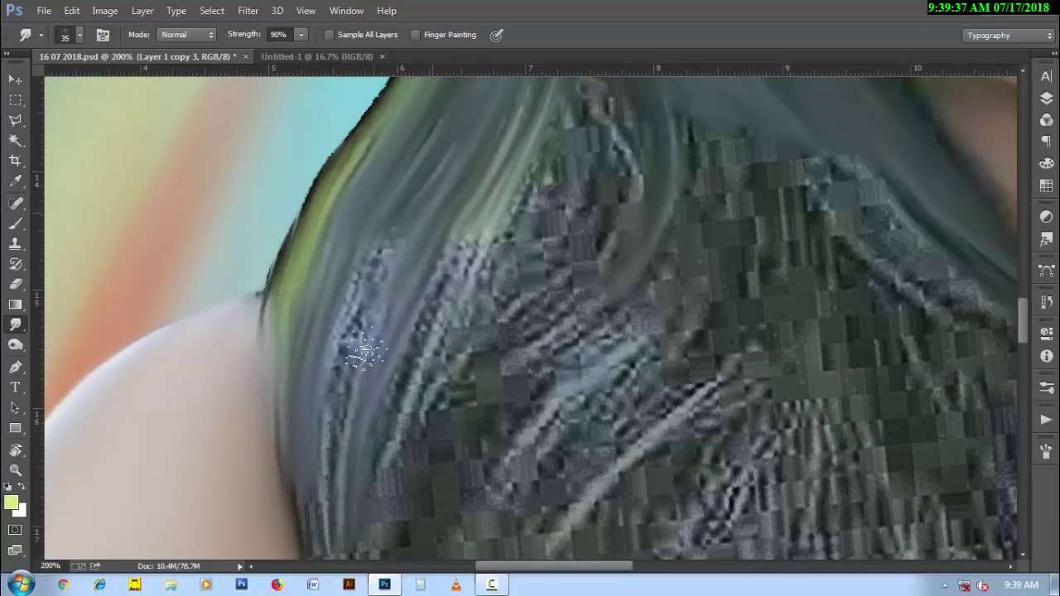
pyautogui.moveTo(363, 352); pyautogui.dragTo(331, 513)
pyautogui.moveTo(409, 240); pyautogui.dragTo(319, 509)
pyautogui.moveTo(472, 265); pyautogui.dragTo(385, 488)
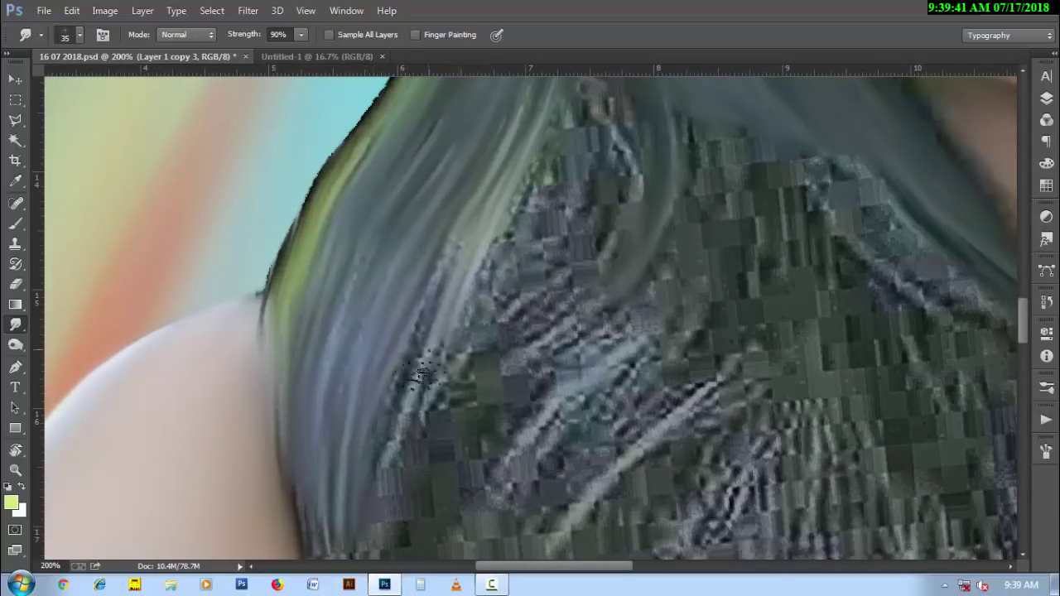
pyautogui.moveTo(461, 237); pyautogui.dragTo(354, 549)
# - Pull the blue-grey hair further down the shoulder, then return the view to 200%
pyautogui.moveTo(713, 286); pyautogui.dragTo(714, 137)
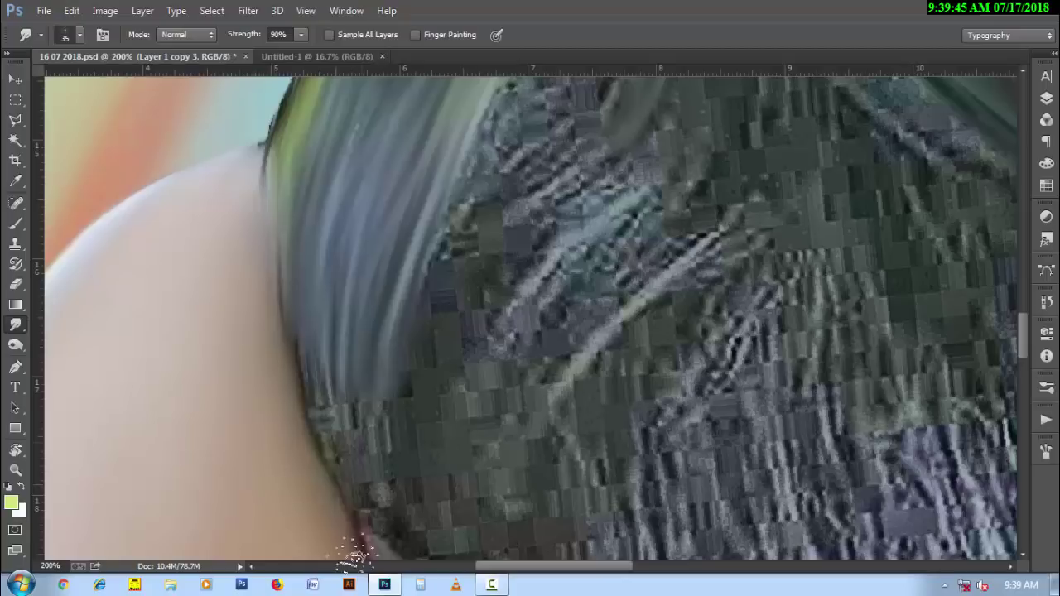
pyautogui.moveTo(319, 293); pyautogui.dragTo(324, 442)
pyautogui.moveTo(327, 318); pyautogui.dragTo(329, 466)
pyautogui.moveTo(361, 394)
pyautogui.mouseDown()
pyautogui.moveTo(332, 497)
pyautogui.moveTo(367, 494)
pyautogui.mouseUp()
pyautogui.moveTo(582, 552); pyautogui.dragTo(494, 448)
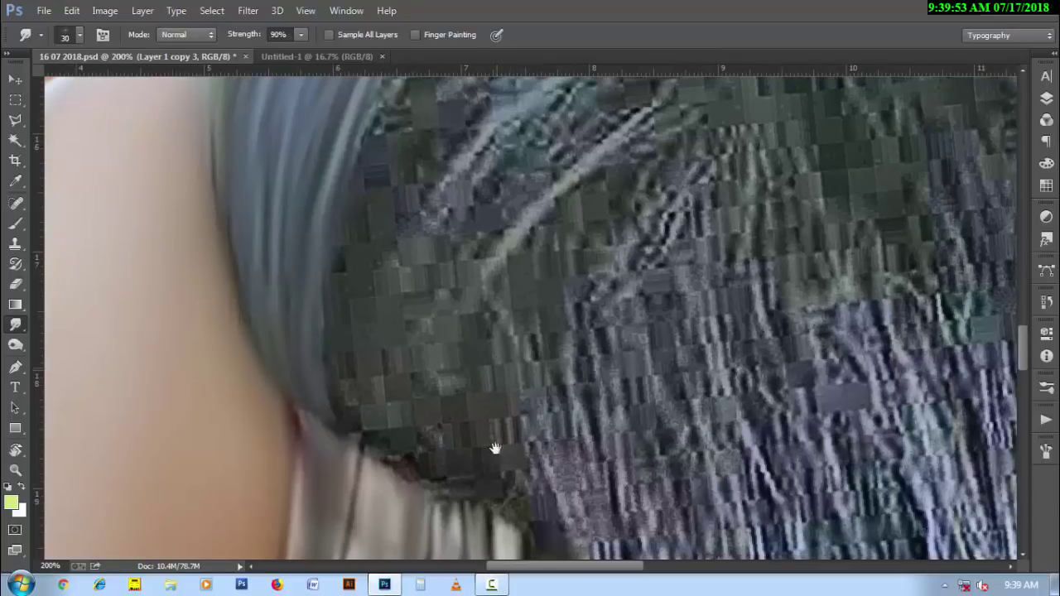
pyautogui.moveTo(769, 371); pyautogui.dragTo(596, 389)
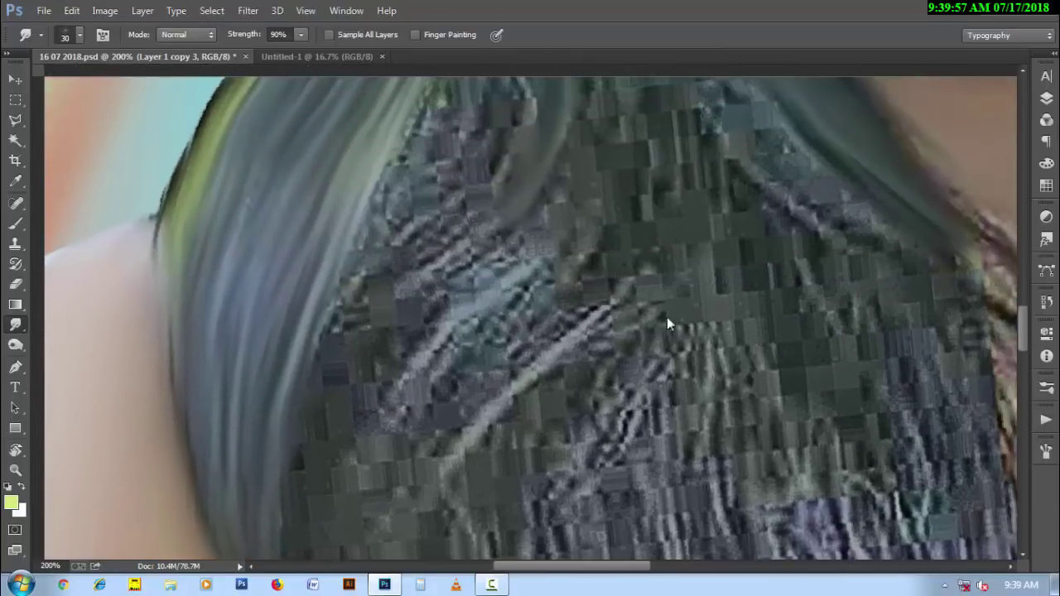
pyautogui.hotkey('ctrl', '+')
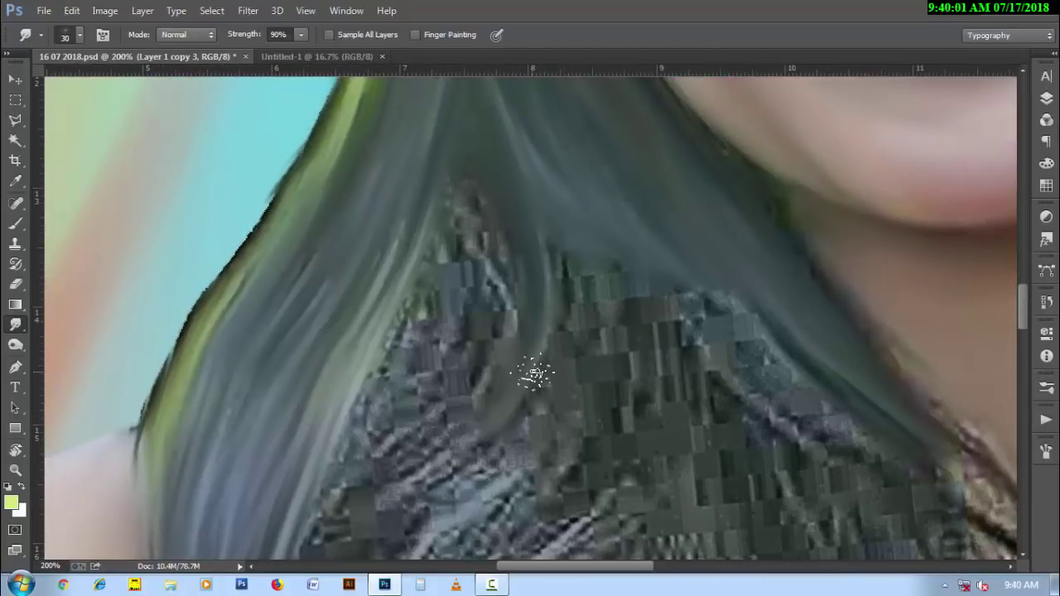
# - Smudge hair streaks down and to the lower left over the patterned shirt
pyautogui.moveTo(462, 149); pyautogui.dragTo(454, 429)
pyautogui.moveTo(483, 176); pyautogui.dragTo(464, 459)
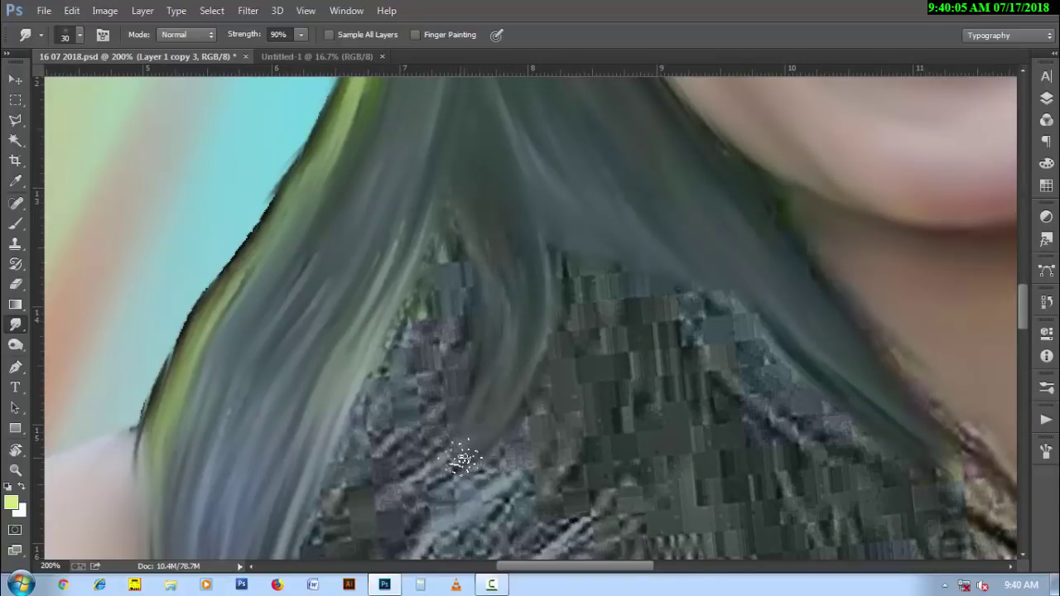
pyautogui.moveTo(443, 263); pyautogui.dragTo(396, 463)
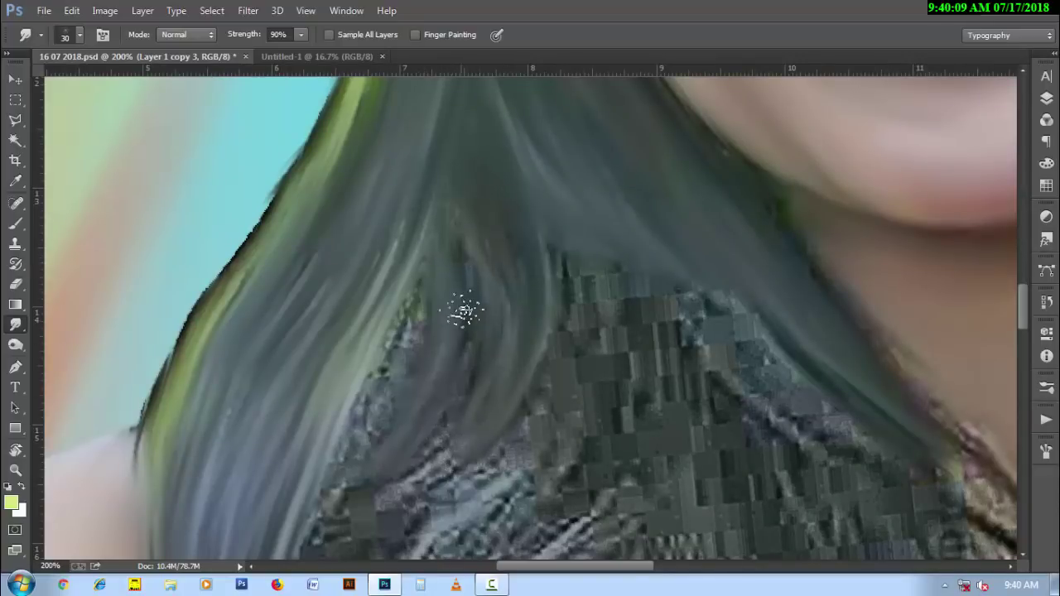
pyautogui.moveTo(463, 303); pyautogui.dragTo(400, 473)
pyautogui.moveTo(424, 269); pyautogui.dragTo(350, 485)
pyautogui.moveTo(433, 482); pyautogui.dragTo(499, 407)
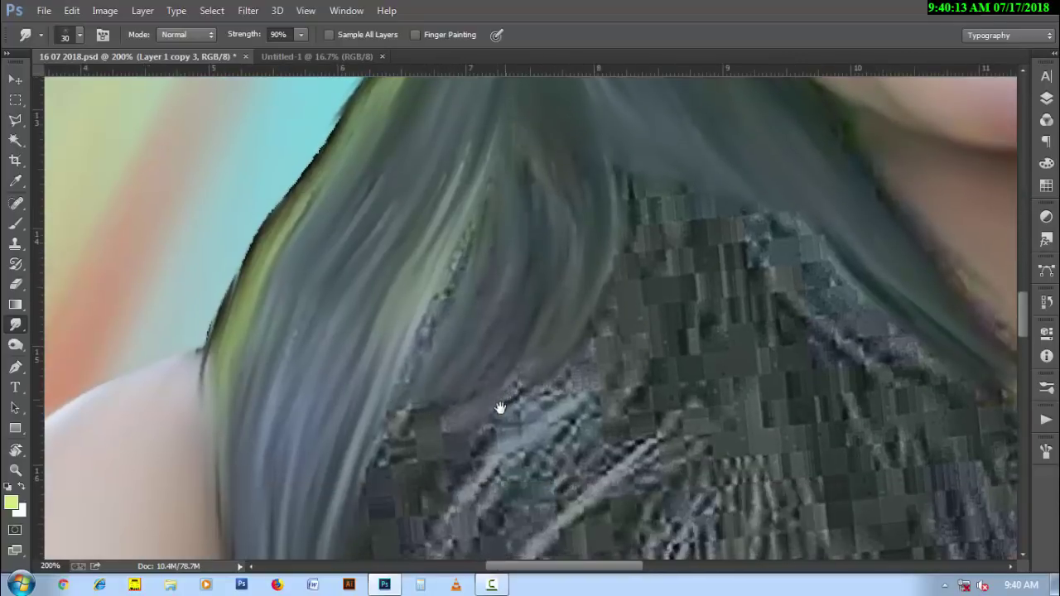
pyautogui.moveTo(428, 336); pyautogui.dragTo(444, 475)
# - Drag the hair right of the neck down and right across the blocky shirt
pyautogui.moveTo(726, 414); pyautogui.dragTo(619, 454)
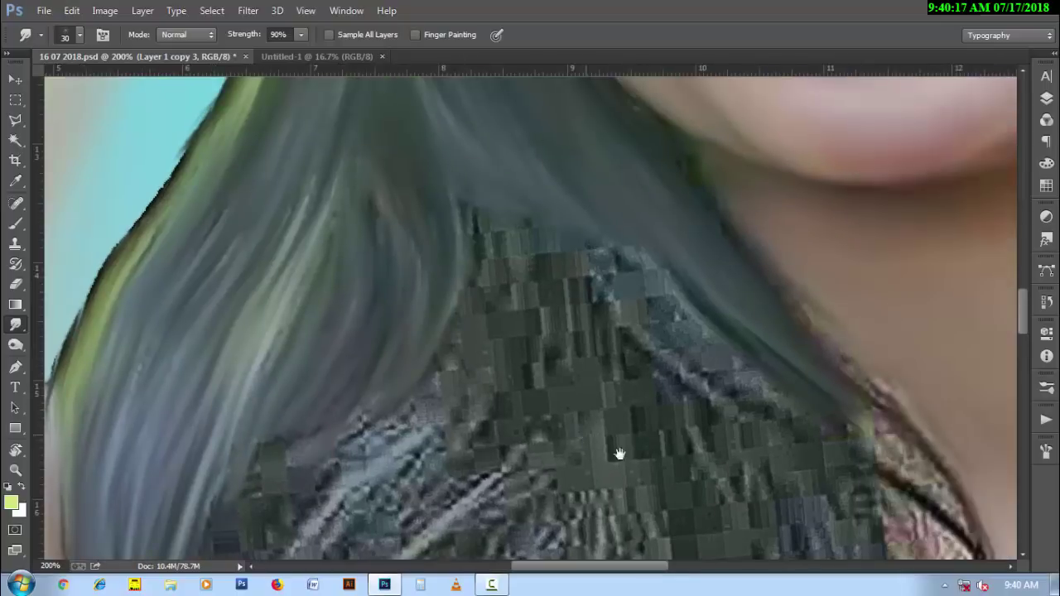
pyautogui.moveTo(601, 286); pyautogui.dragTo(646, 364)
pyautogui.moveTo(591, 237); pyautogui.dragTo(700, 431)
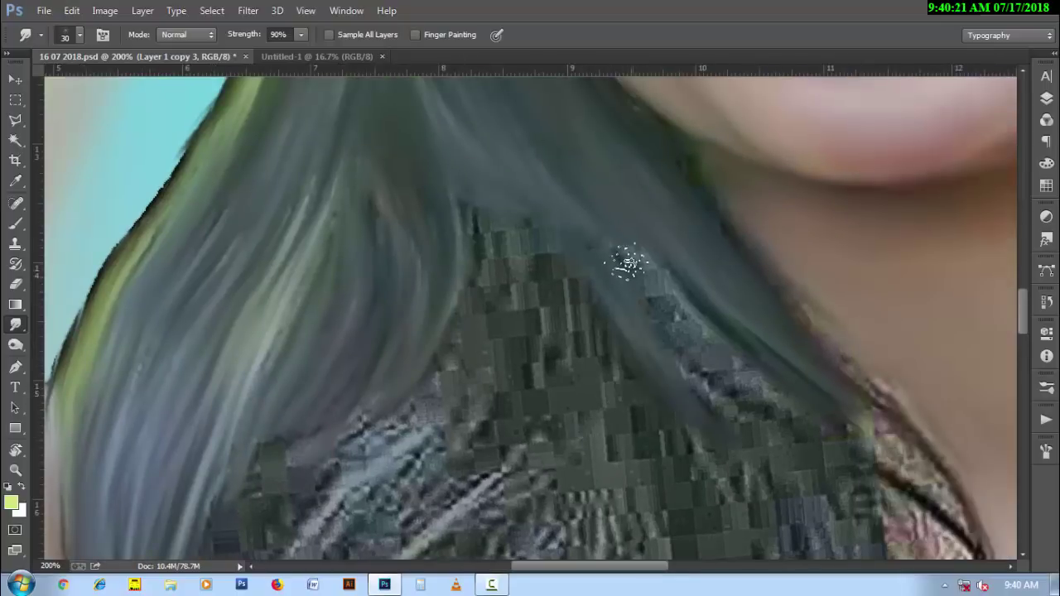
pyautogui.moveTo(627, 260); pyautogui.dragTo(712, 414)
pyautogui.moveTo(693, 314); pyautogui.dragTo(768, 449)
pyautogui.moveTo(654, 276)
pyautogui.mouseDown()
pyautogui.moveTo(703, 326)
pyautogui.moveTo(747, 403)
pyautogui.mouseUp()
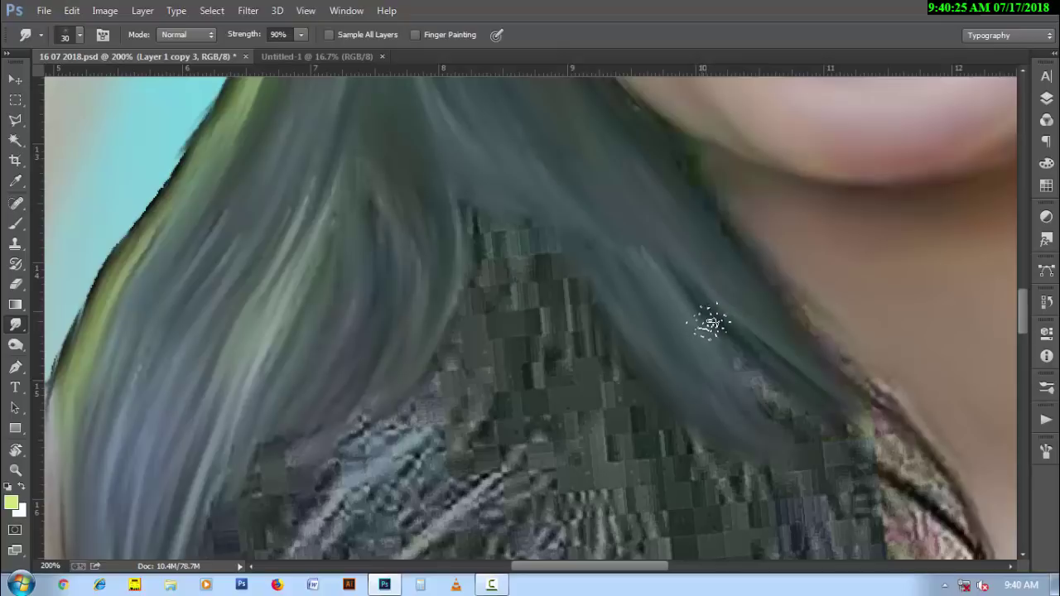
pyautogui.moveTo(710, 315); pyautogui.dragTo(779, 421)
pyautogui.moveTo(760, 375); pyautogui.dragTo(805, 426)
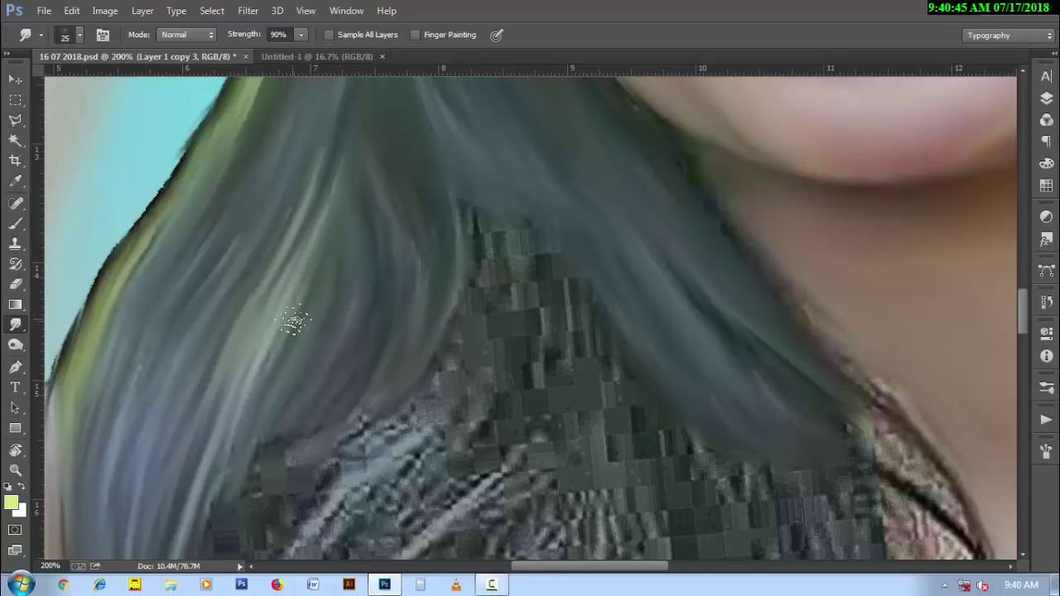
# - Rotate the canvas view, then smudge the light blue hair down over the shirt, blending dark speckles
pyautogui.moveTo(443, 430); pyautogui.dragTo(444, 314)
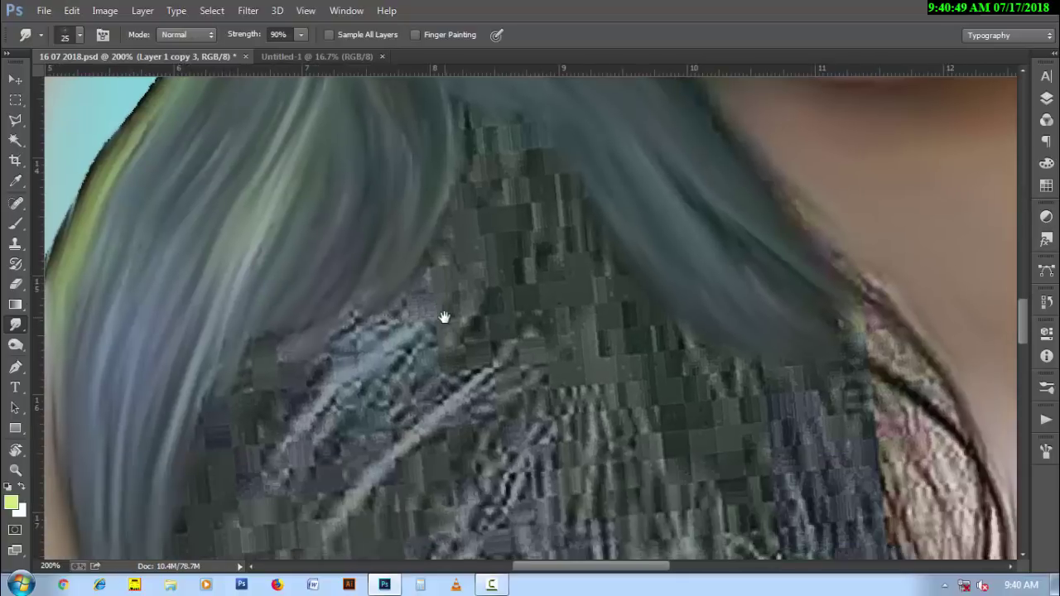
pyautogui.moveTo(375, 407); pyautogui.dragTo(382, 357)
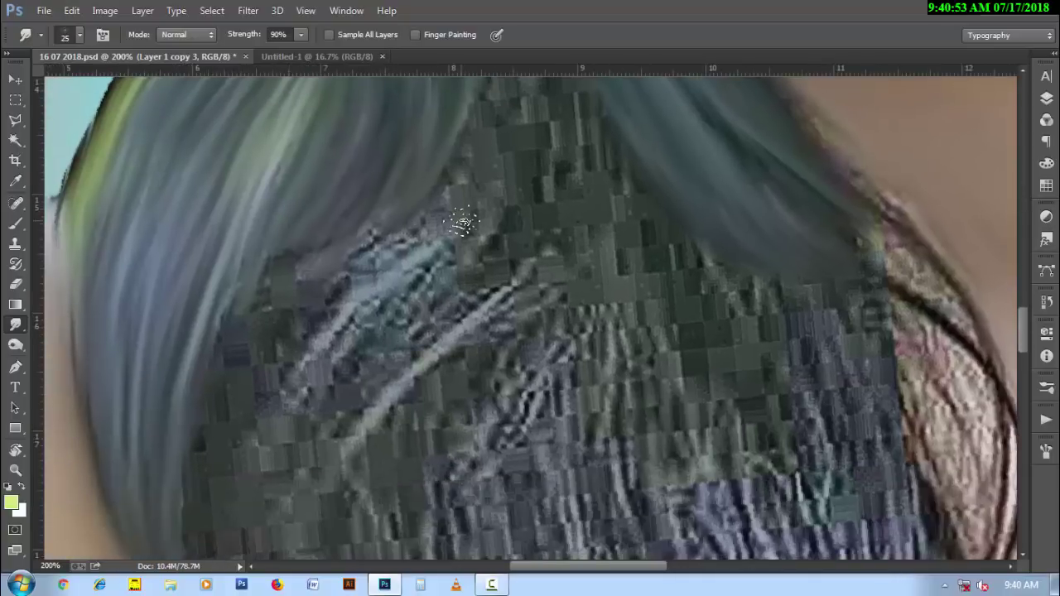
pyautogui.press('r')
pyautogui.moveTo(463, 222); pyautogui.dragTo(552, 314)
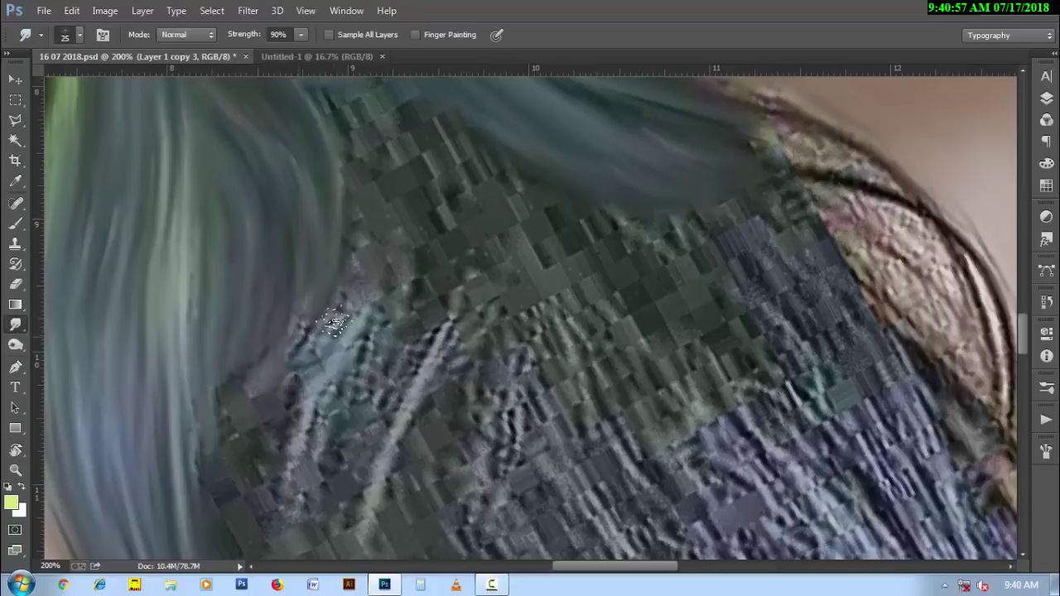
pyautogui.moveTo(381, 291); pyautogui.dragTo(336, 425)
pyautogui.moveTo(350, 246)
pyautogui.mouseDown()
pyautogui.moveTo(359, 331)
pyautogui.moveTo(296, 542)
pyautogui.moveTo(316, 356)
pyautogui.mouseUp()
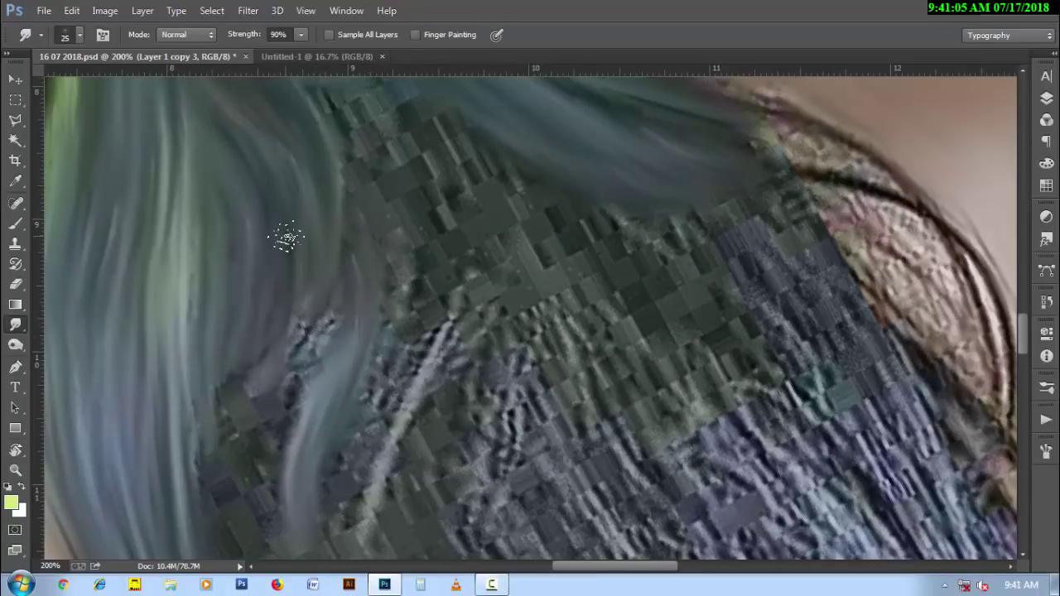
pyautogui.moveTo(299, 278)
pyautogui.mouseDown()
pyautogui.moveTo(256, 402)
pyautogui.moveTo(296, 406)
pyautogui.mouseUp()
pyautogui.moveTo(343, 291); pyautogui.dragTo(292, 407)
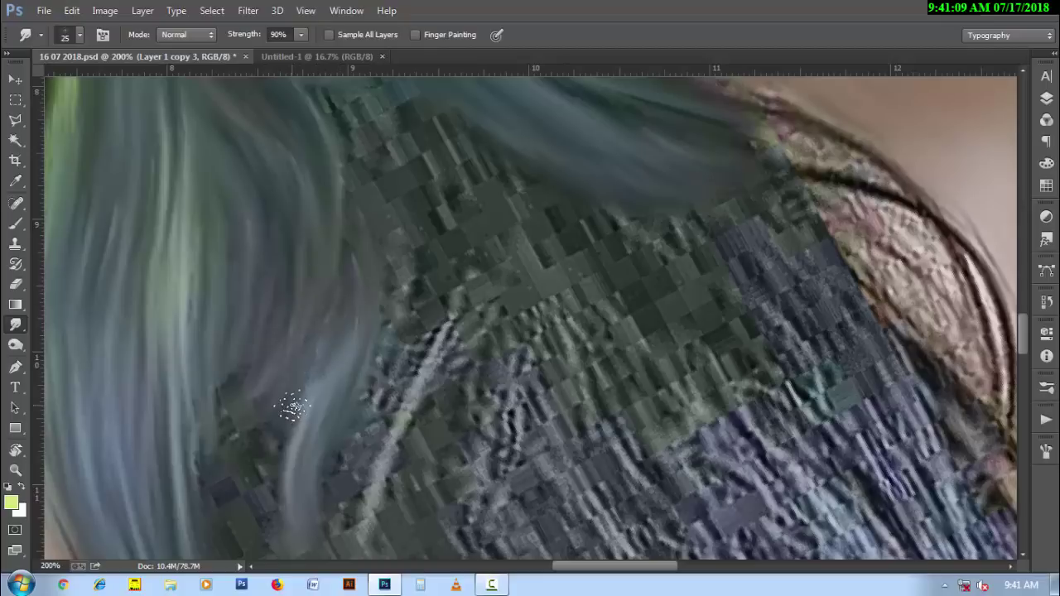
# - With a slightly larger brush, smooth the dark blocky patches into the blue hair
pyautogui.scroll(-2, 276, 404)
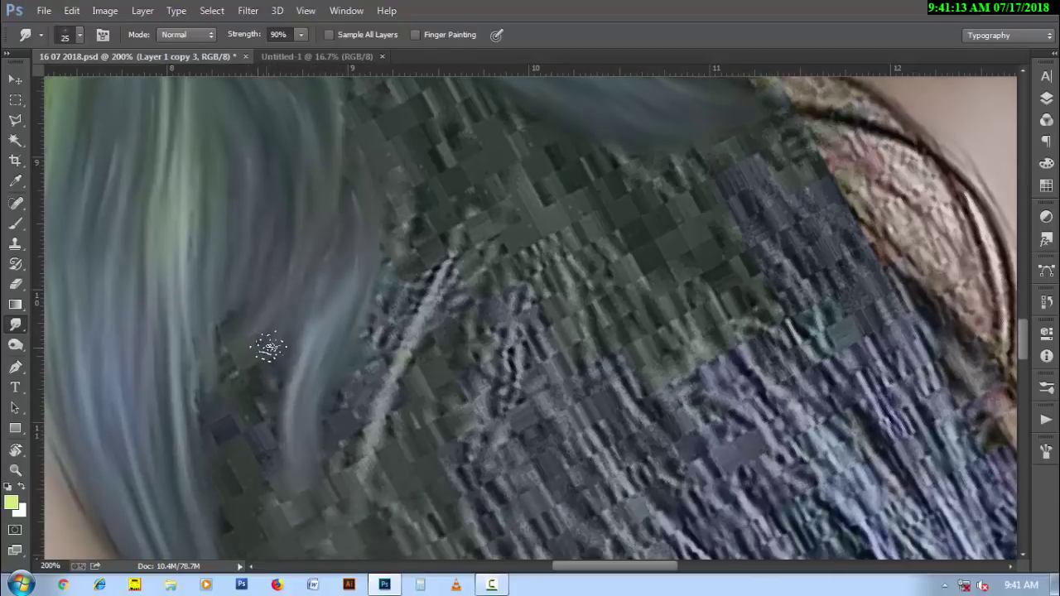
pyautogui.moveTo(269, 348); pyautogui.dragTo(286, 488)
pyautogui.press(']')
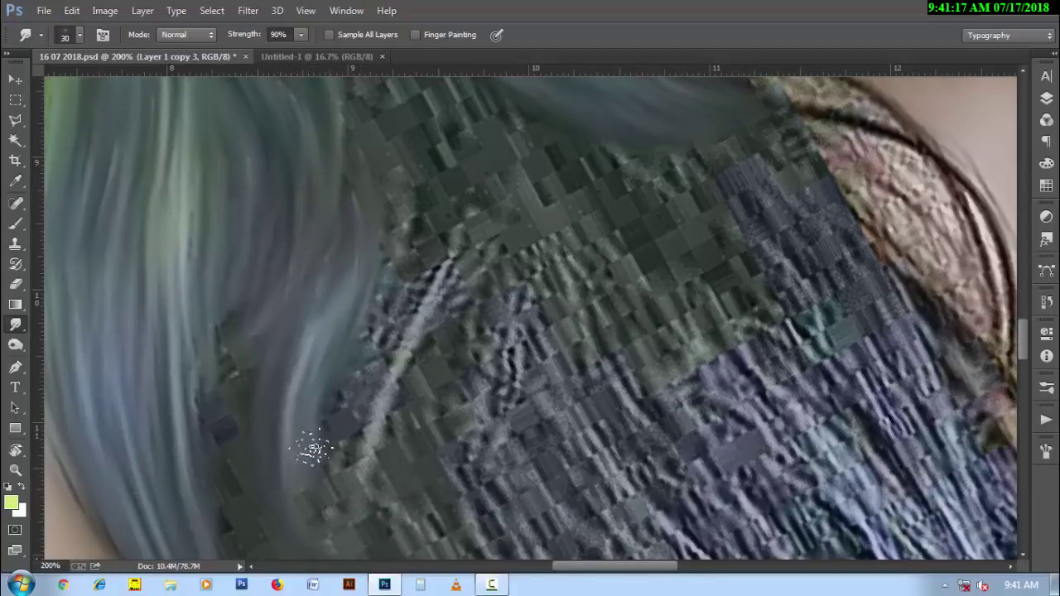
pyautogui.moveTo(314, 448); pyautogui.dragTo(311, 521)
pyautogui.moveTo(235, 276); pyautogui.dragTo(253, 485)
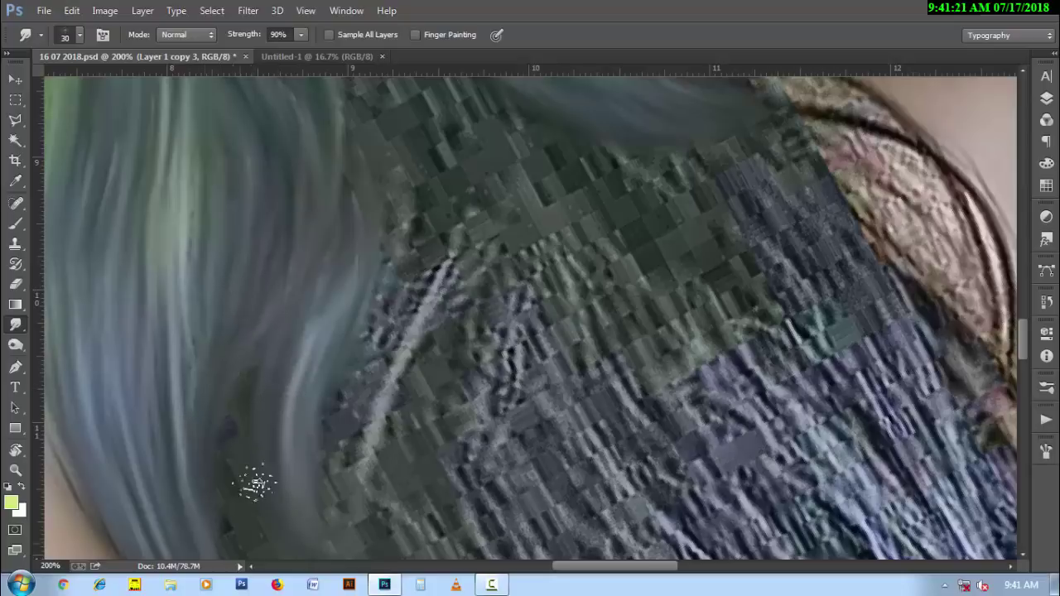
pyautogui.moveTo(230, 561); pyautogui.dragTo(264, 369)
pyautogui.hscroll(1, 259, 567)
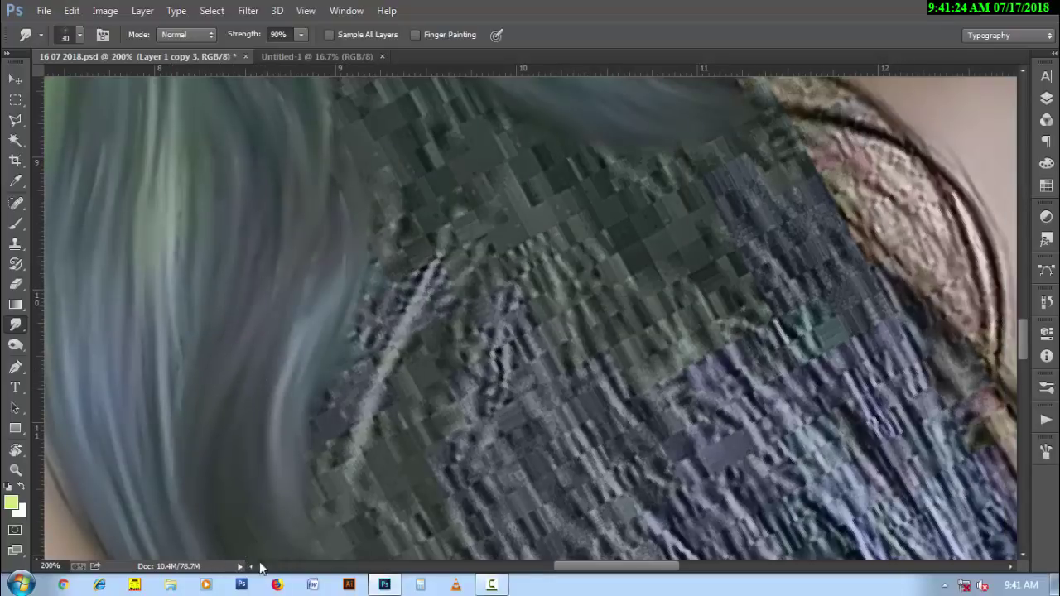
pyautogui.click(499, 586)
pyautogui.click(986, 518)
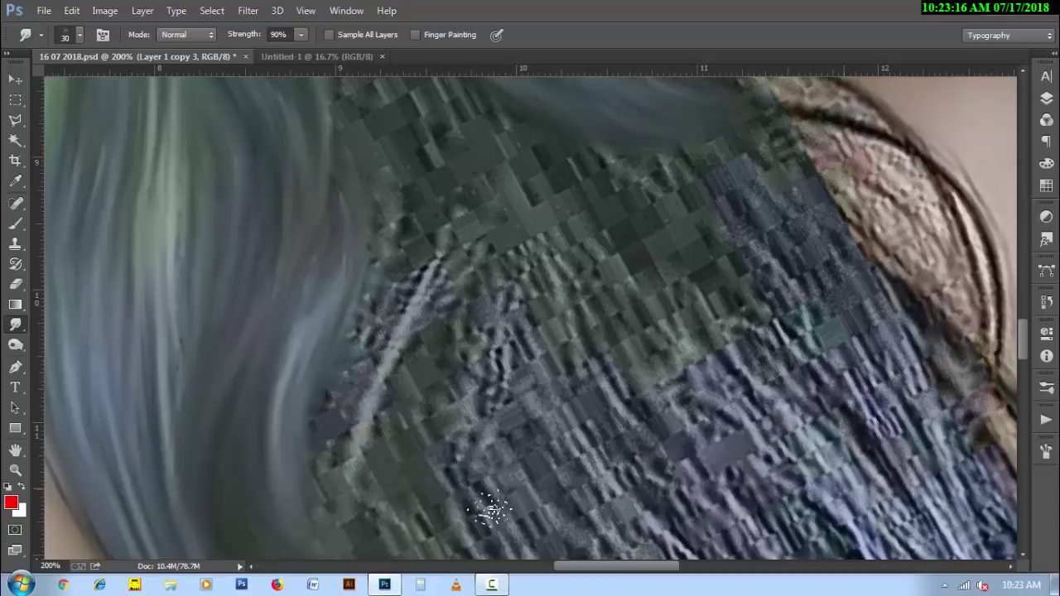
# - Blend the hair edge into smooth streaks, working the blocky shirt texture upward into hair
pyautogui.moveTo(362, 426); pyautogui.dragTo(369, 340)
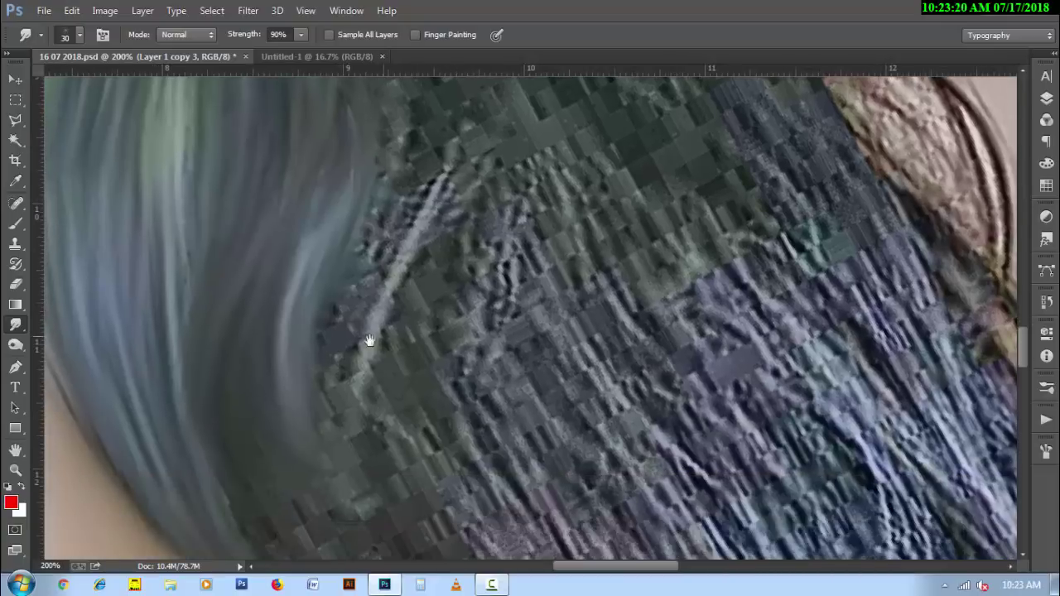
pyautogui.moveTo(382, 102)
pyautogui.mouseDown()
pyautogui.moveTo(323, 379)
pyautogui.moveTo(334, 334)
pyautogui.mouseUp()
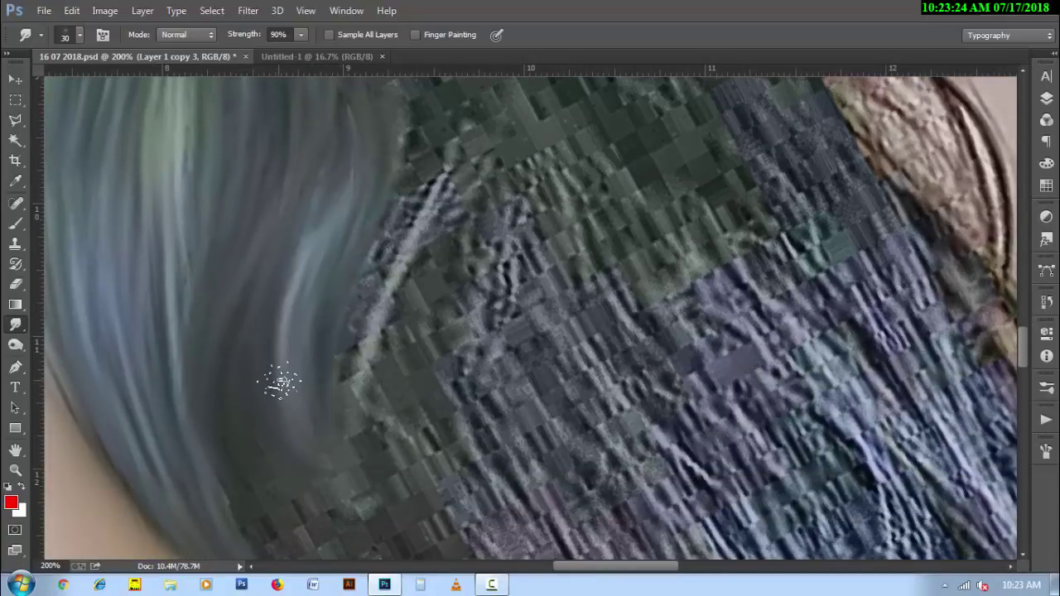
pyautogui.moveTo(429, 176); pyautogui.dragTo(350, 295)
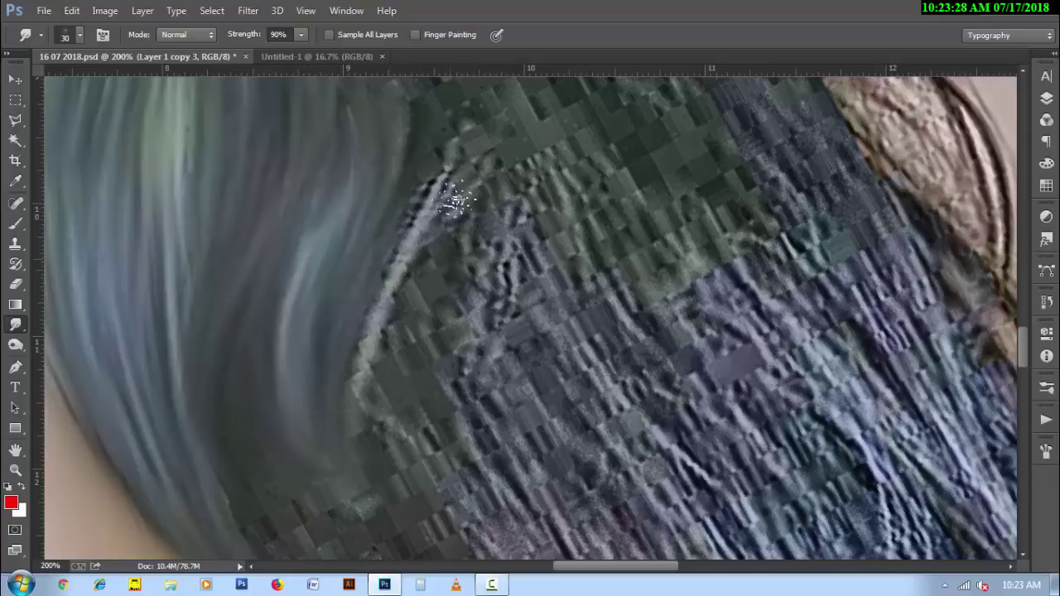
pyautogui.moveTo(450, 201)
pyautogui.mouseDown()
pyautogui.moveTo(367, 407)
pyautogui.moveTo(364, 473)
pyautogui.moveTo(433, 135)
pyautogui.mouseUp()
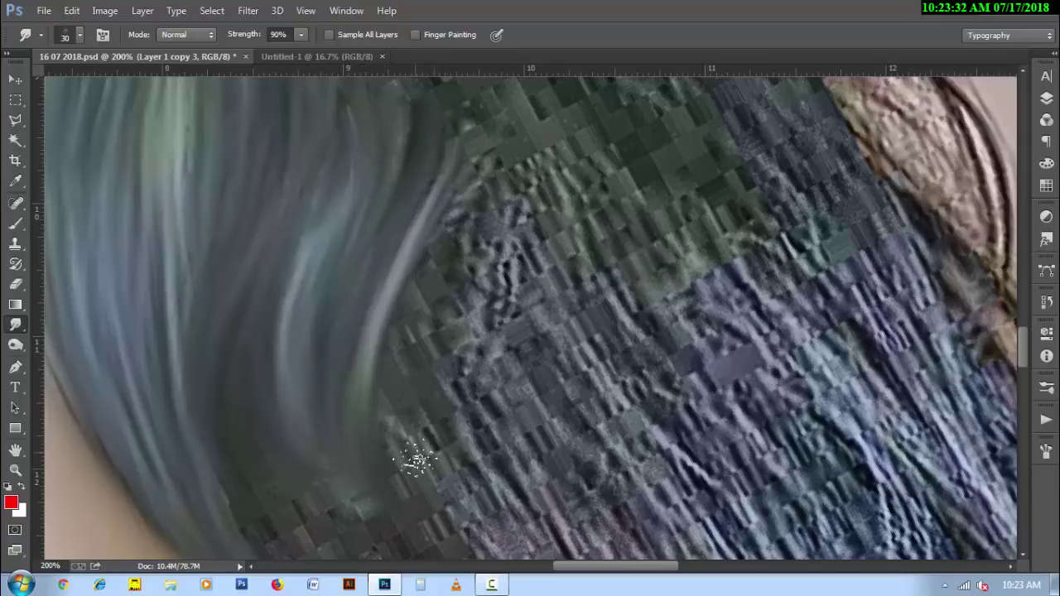
pyautogui.moveTo(470, 273)
pyautogui.mouseDown()
pyautogui.moveTo(470, 385)
pyautogui.moveTo(416, 152)
pyautogui.mouseUp()
pyautogui.moveTo(392, 348); pyautogui.dragTo(324, 147)
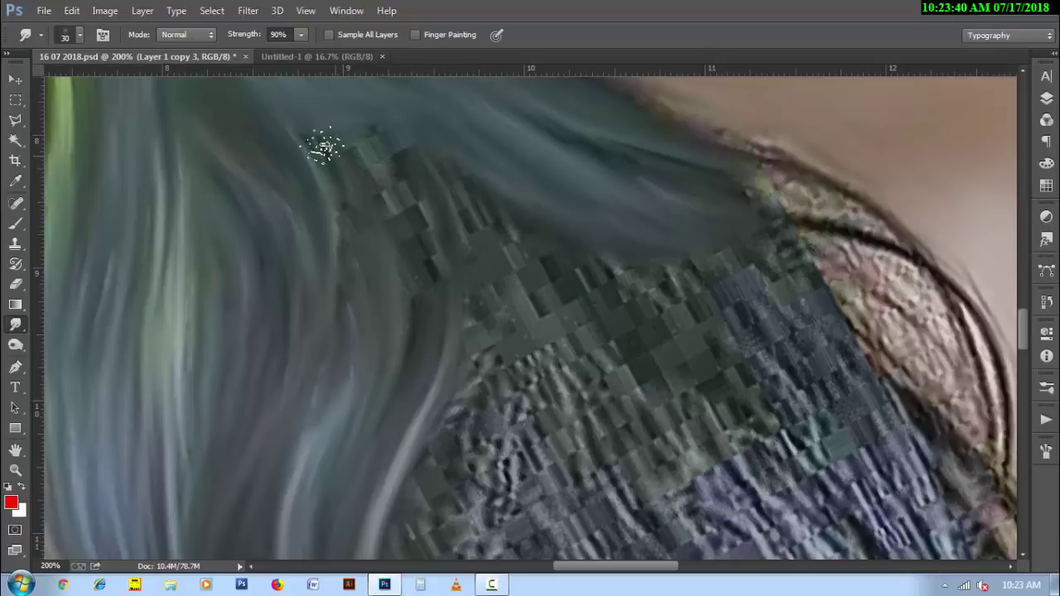
pyautogui.moveTo(354, 310); pyautogui.dragTo(352, 180)
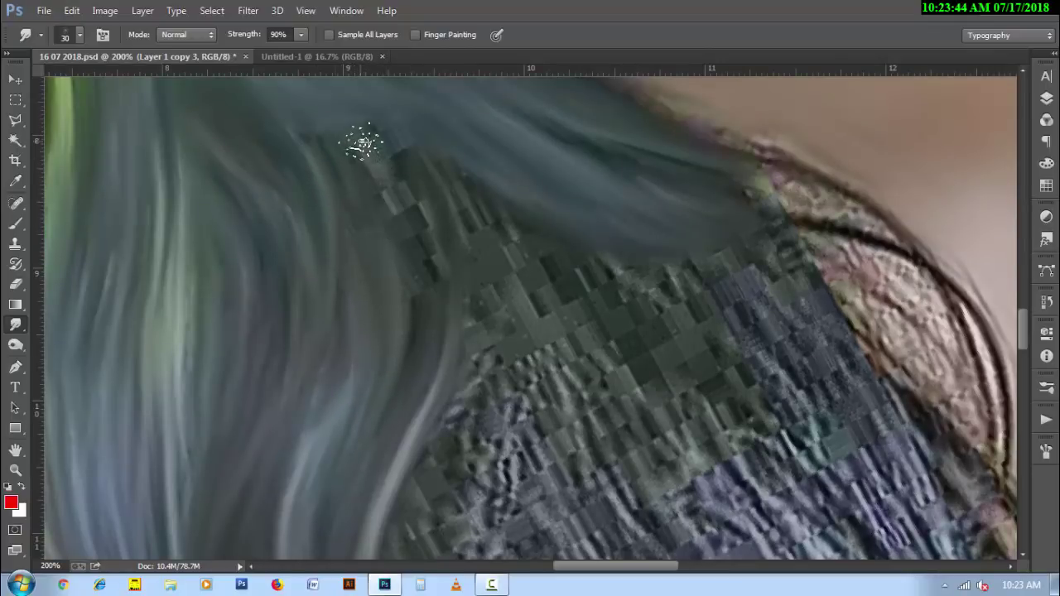
pyautogui.moveTo(402, 356); pyautogui.dragTo(402, 182)
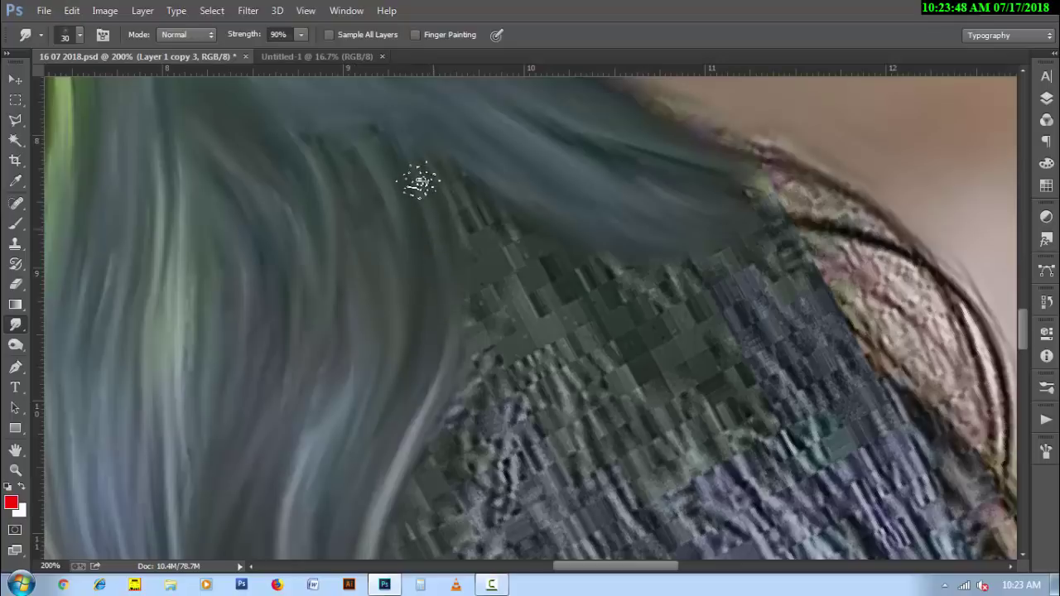
# - Smudge the upper hair strands darker and sweep lighter strands through the lower hair
pyautogui.moveTo(201, 125); pyautogui.dragTo(234, 167)
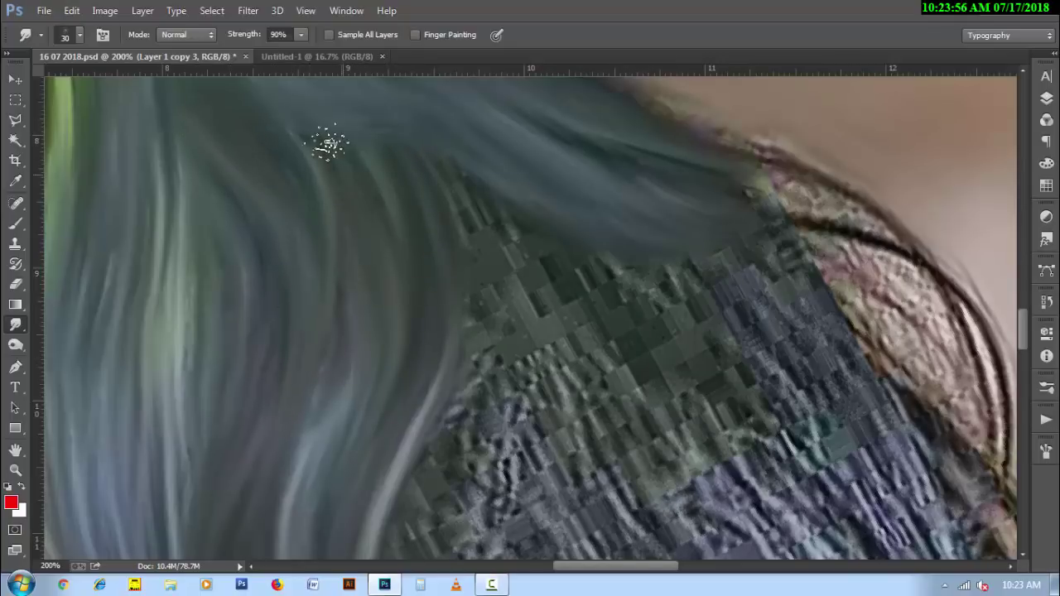
pyautogui.scroll(-2, 340, 447)
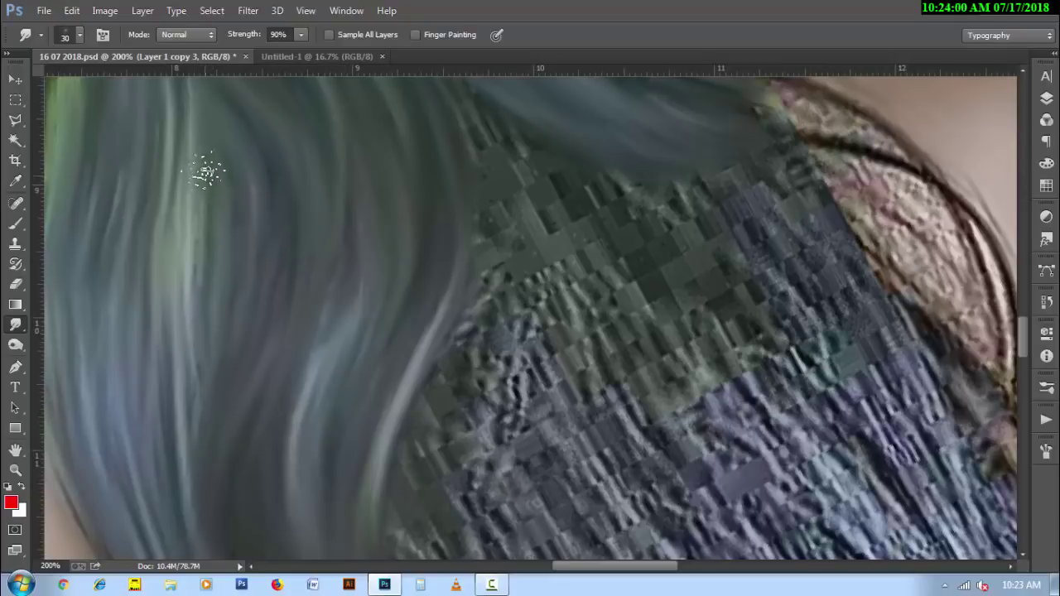
pyautogui.moveTo(203, 468); pyautogui.dragTo(200, 387)
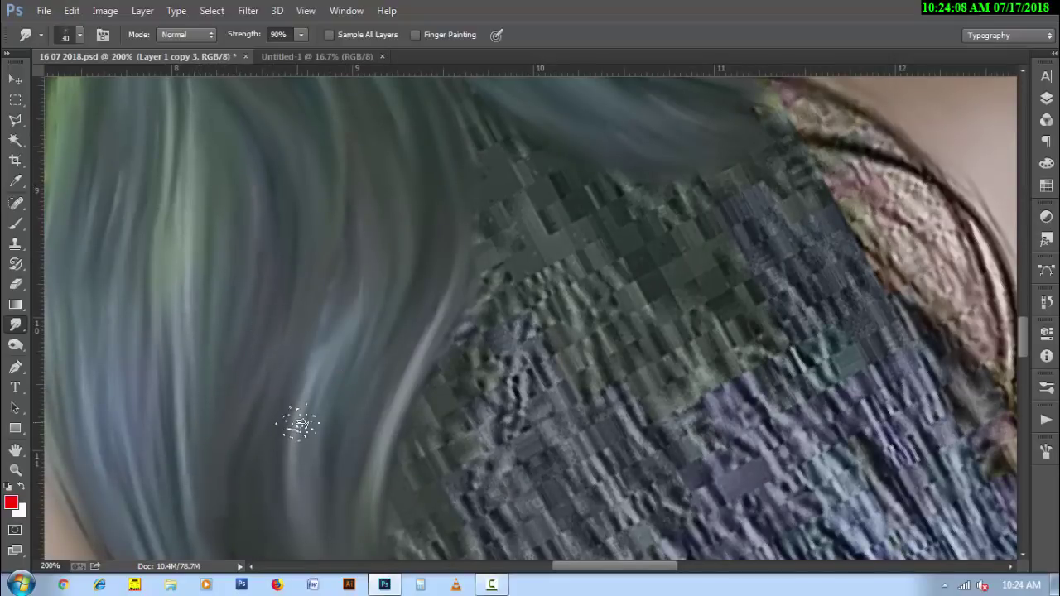
pyautogui.moveTo(298, 424); pyautogui.dragTo(351, 226)
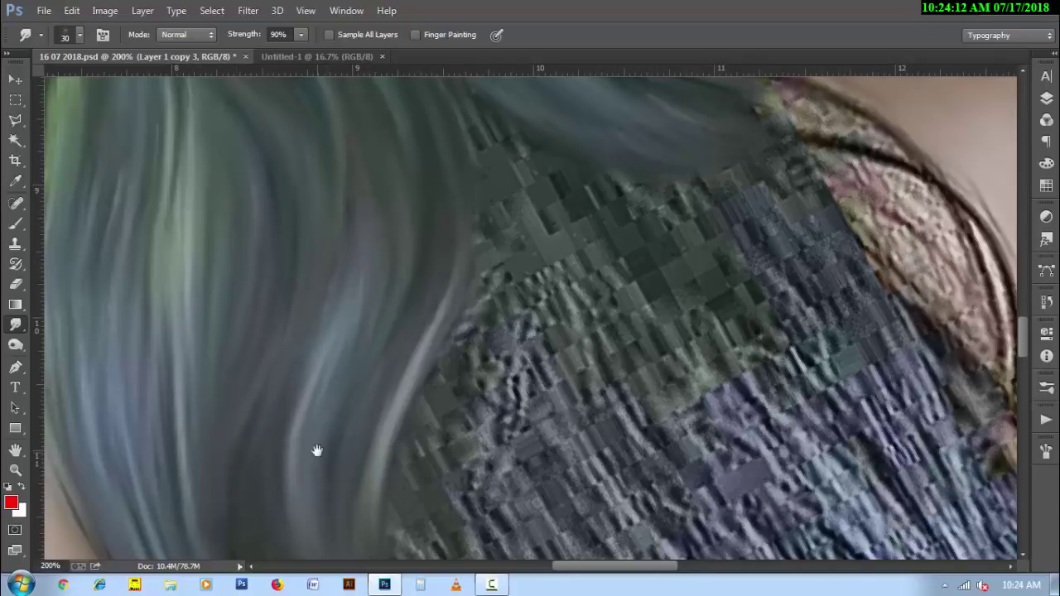
pyautogui.moveTo(316, 450); pyautogui.dragTo(327, 367)
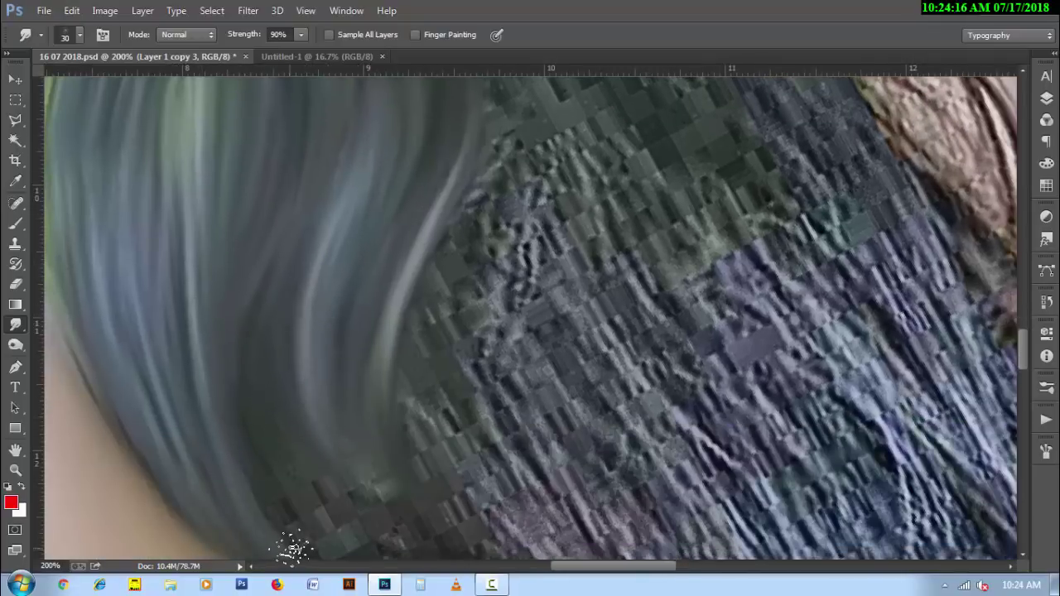
pyautogui.scroll(5, 489, 386)
pyautogui.scroll(2, 265, 338)
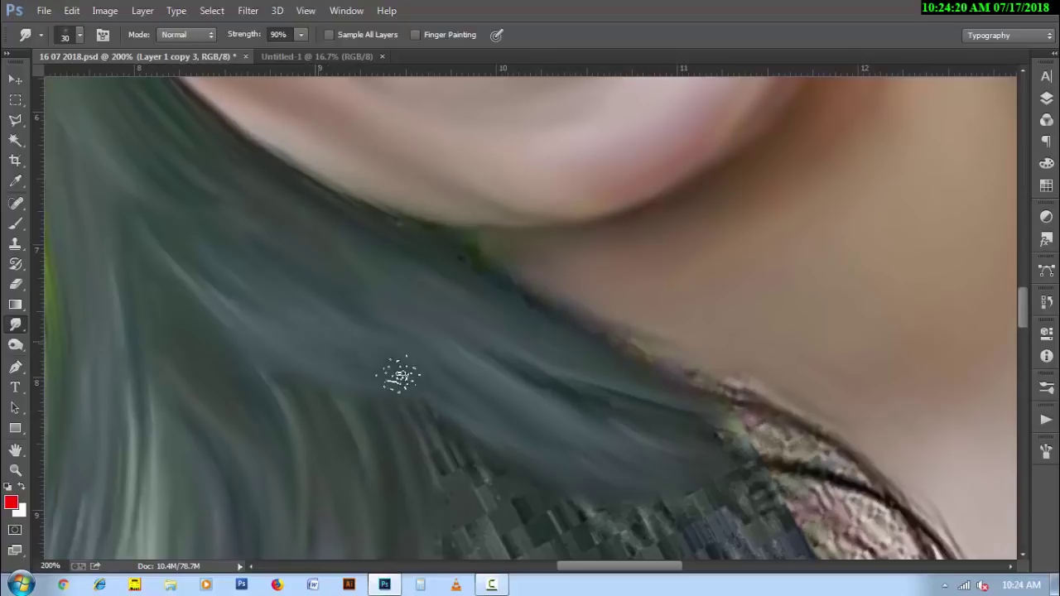
# - Smudge hair from the neck down along the collar edge, then check the overall shoulder
pyautogui.moveTo(485, 450); pyautogui.dragTo(427, 404)
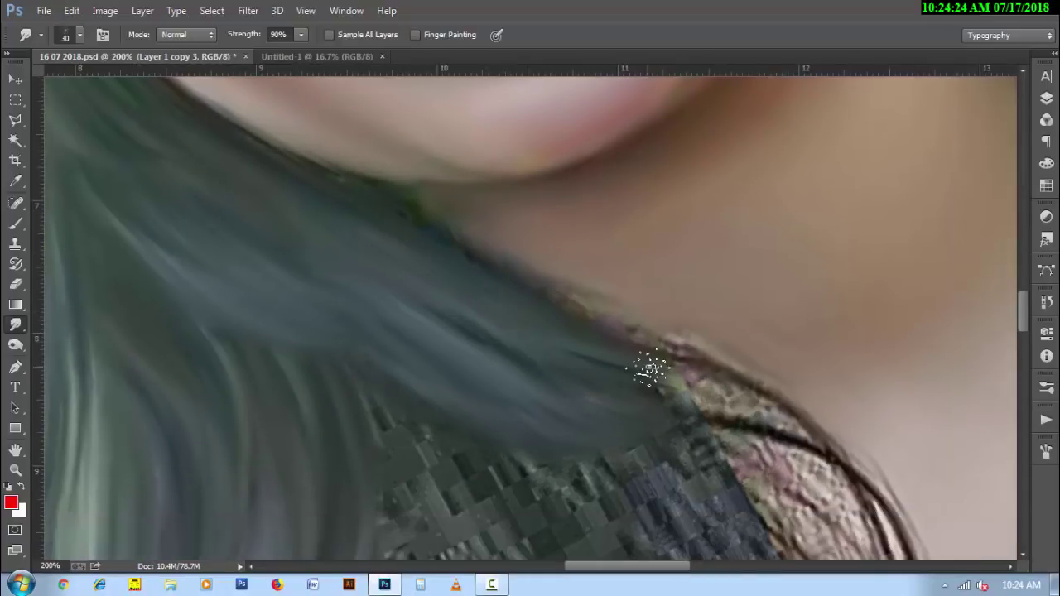
pyautogui.moveTo(542, 296); pyautogui.dragTo(739, 425)
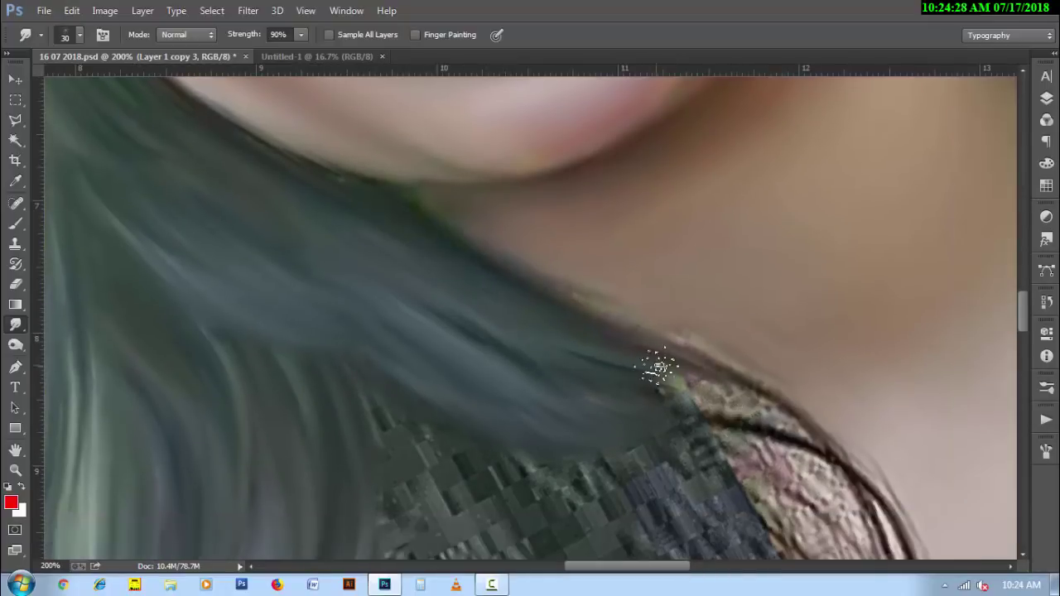
pyautogui.moveTo(658, 368); pyautogui.dragTo(791, 463)
pyautogui.moveTo(634, 471); pyautogui.dragTo(589, 298)
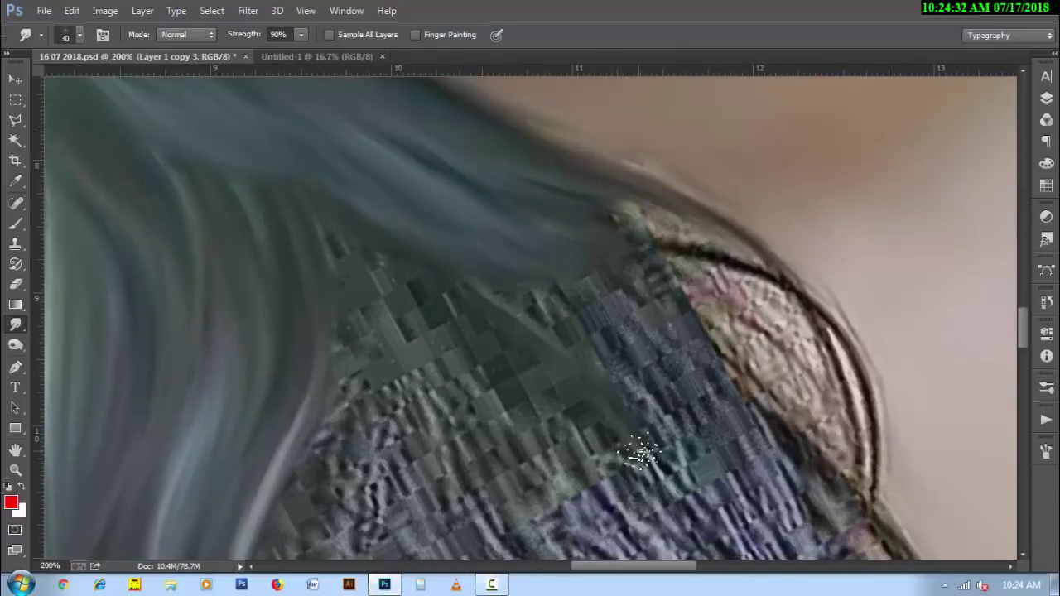
pyautogui.moveTo(642, 451); pyautogui.dragTo(591, 307)
pyautogui.hotkey('ctrl', '-')
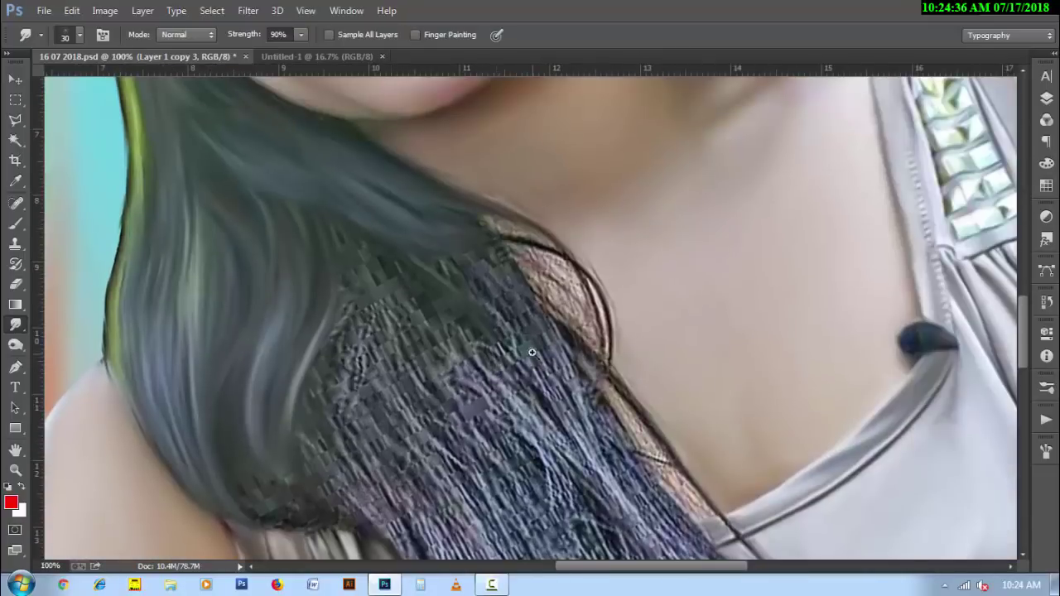
pyautogui.hotkey('ctrl', '+')
# - Streak the hair colour down over the collar edge as soft strands
pyautogui.moveTo(399, 191)
pyautogui.mouseDown()
pyautogui.moveTo(426, 161)
pyautogui.moveTo(379, 201)
pyautogui.moveTo(414, 135)
pyautogui.moveTo(546, 236)
pyautogui.moveTo(588, 322)
pyautogui.mouseUp()
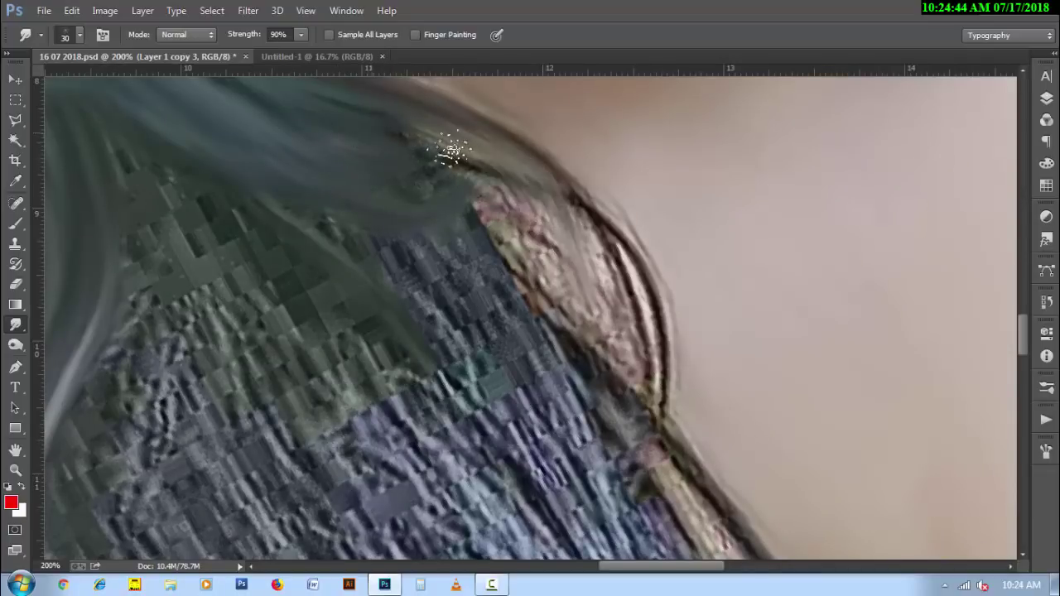
pyautogui.moveTo(451, 149)
pyautogui.mouseDown()
pyautogui.moveTo(444, 171)
pyautogui.moveTo(516, 229)
pyautogui.moveTo(599, 430)
pyautogui.moveTo(542, 319)
pyautogui.moveTo(515, 171)
pyautogui.moveTo(631, 433)
pyautogui.mouseUp()
pyautogui.moveTo(515, 288)
pyautogui.mouseDown()
pyautogui.moveTo(473, 173)
pyautogui.moveTo(514, 241)
pyautogui.moveTo(474, 127)
pyautogui.moveTo(587, 428)
pyautogui.mouseUp()
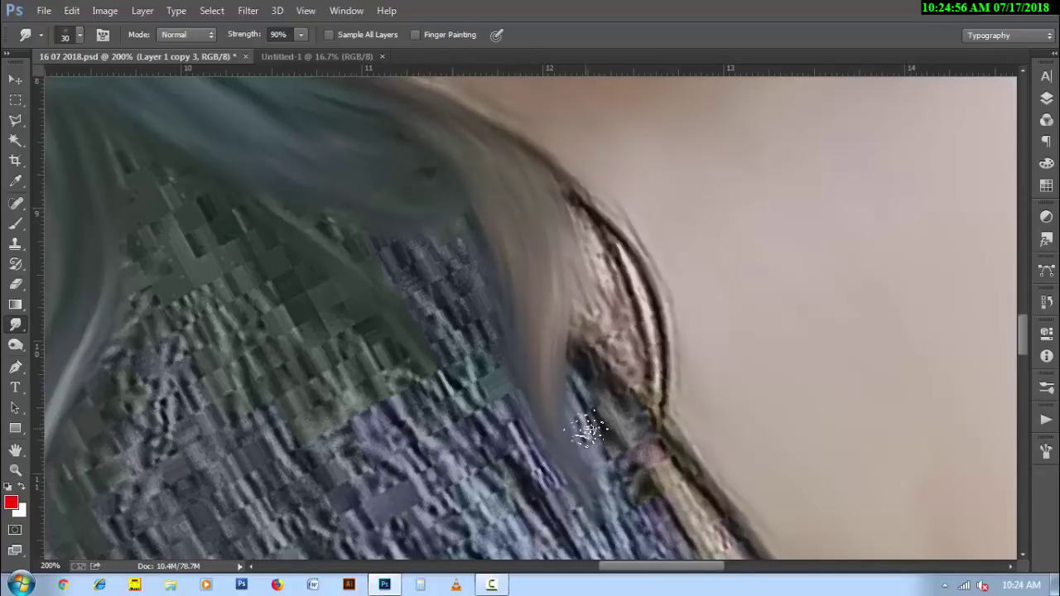
pyautogui.moveTo(544, 157); pyautogui.dragTo(667, 439)
pyautogui.moveTo(549, 157)
pyautogui.mouseDown()
pyautogui.moveTo(674, 450)
pyautogui.moveTo(610, 402)
pyautogui.mouseUp()
pyautogui.moveTo(497, 155)
pyautogui.mouseDown()
pyautogui.moveTo(552, 199)
pyautogui.moveTo(635, 458)
pyautogui.mouseUp()
# - Pan to the lower collar and streak the hair down across it
pyautogui.moveTo(548, 428); pyautogui.dragTo(558, 251)
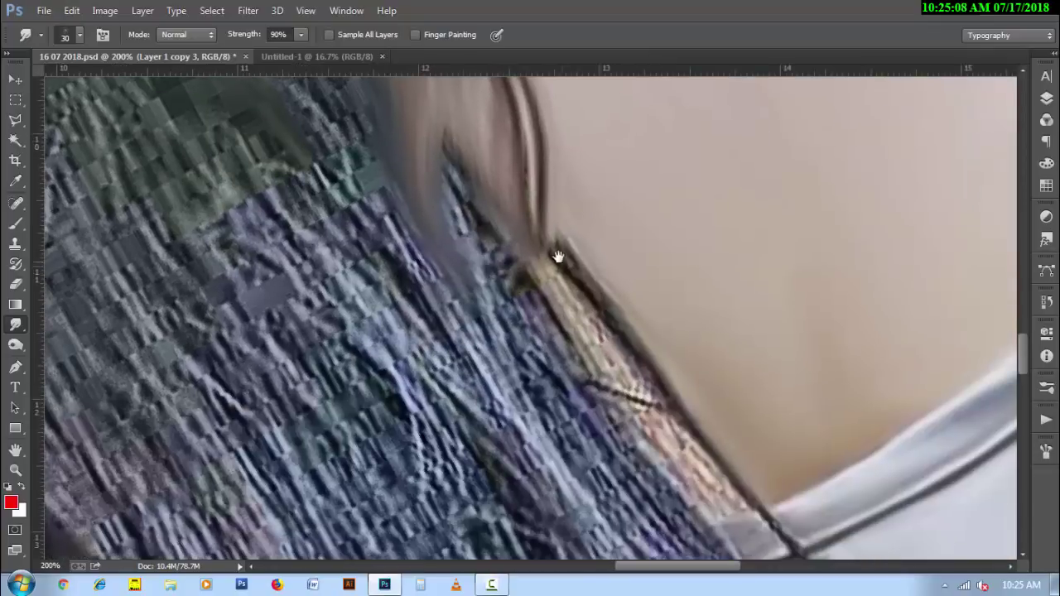
pyautogui.moveTo(646, 359); pyautogui.dragTo(532, 278)
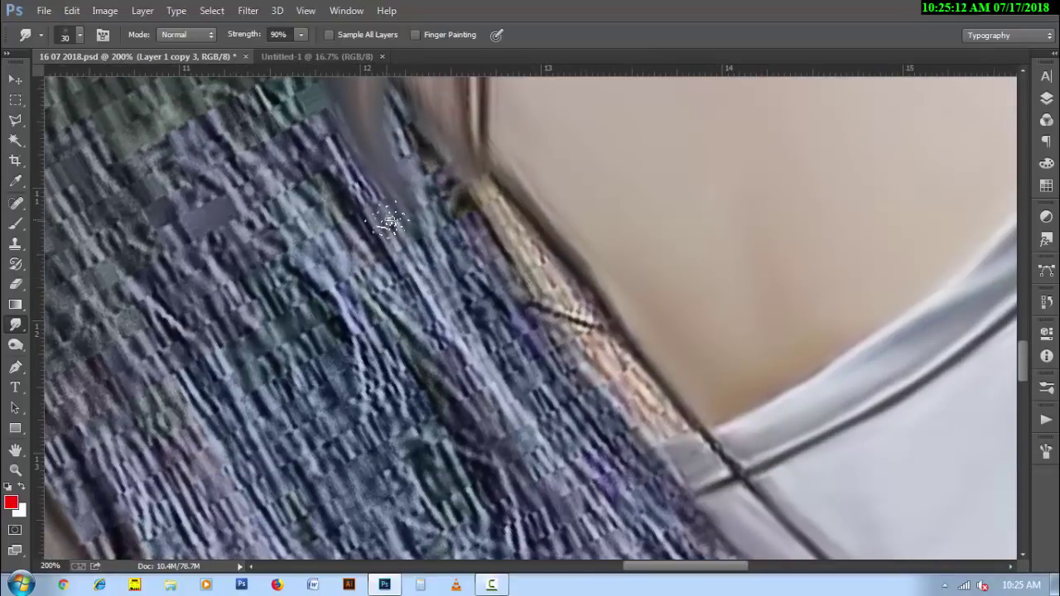
pyautogui.moveTo(419, 224); pyautogui.dragTo(447, 306)
pyautogui.moveTo(422, 119); pyautogui.dragTo(546, 422)
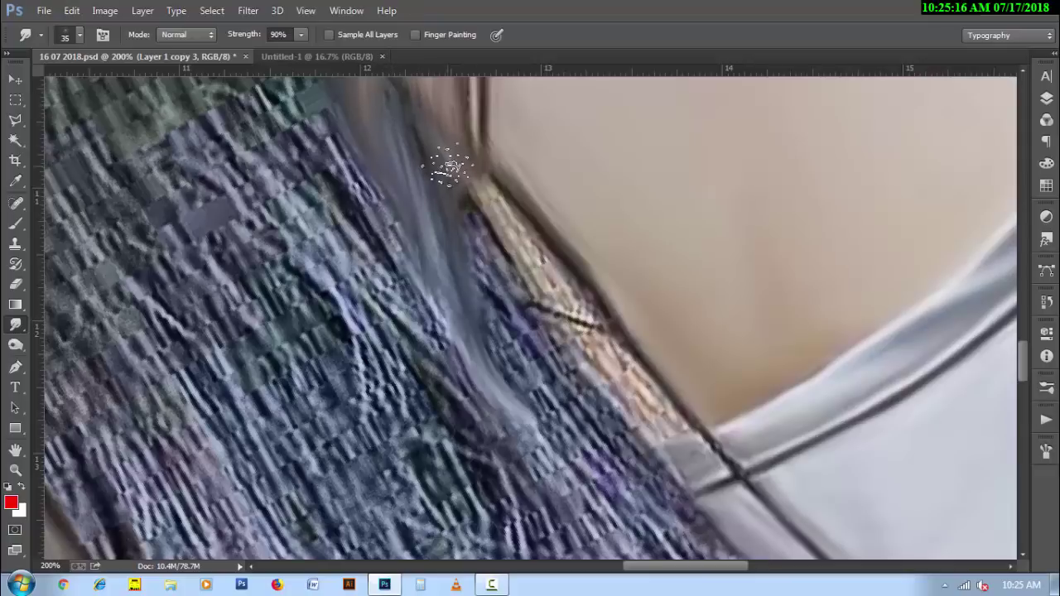
pyautogui.moveTo(447, 160); pyautogui.dragTo(580, 471)
pyautogui.moveTo(466, 208); pyautogui.dragTo(613, 377)
# - Smear away the dark strand at the collar and pull the blue strands over it
pyautogui.moveTo(508, 261); pyautogui.dragTo(583, 385)
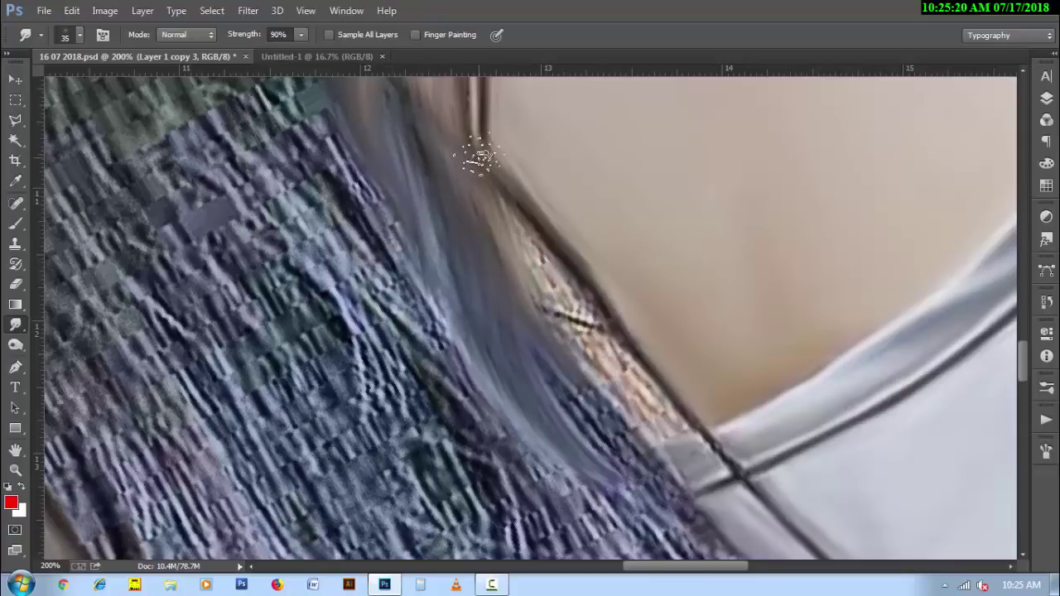
pyautogui.moveTo(473, 158); pyautogui.dragTo(638, 364)
pyautogui.moveTo(533, 276); pyautogui.dragTo(678, 431)
pyautogui.moveTo(542, 348); pyautogui.dragTo(691, 461)
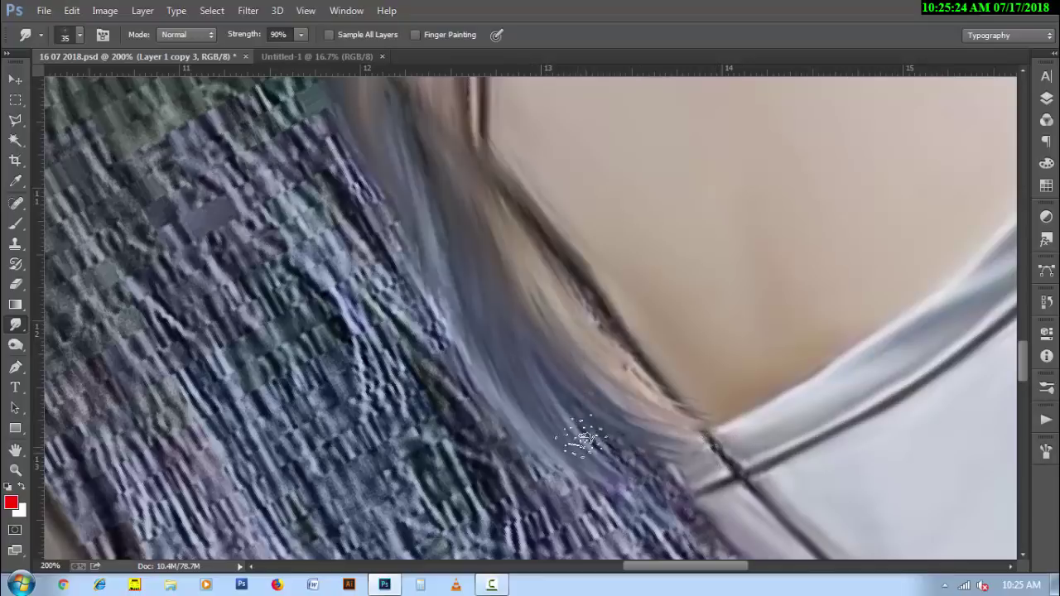
pyautogui.moveTo(580, 438); pyautogui.dragTo(737, 505)
pyautogui.moveTo(638, 449); pyautogui.dragTo(712, 509)
pyautogui.moveTo(629, 480); pyautogui.dragTo(737, 517)
# - Streak the dark hair edge into strands, then smear hair upward near the shoulder with a size-30 brush
pyautogui.moveTo(556, 279)
pyautogui.mouseDown()
pyautogui.moveTo(584, 343)
pyautogui.moveTo(702, 401)
pyautogui.mouseUp()
pyautogui.moveTo(491, 168); pyautogui.dragTo(582, 284)
pyautogui.moveTo(553, 242); pyautogui.dragTo(569, 262)
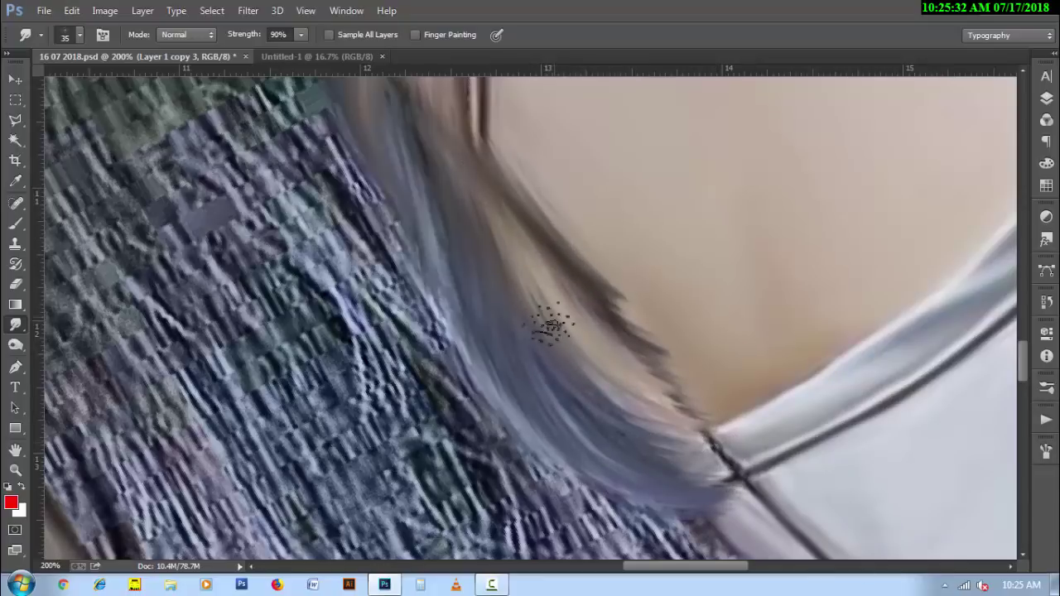
pyautogui.scroll(4, 550, 323)
pyautogui.press('[')
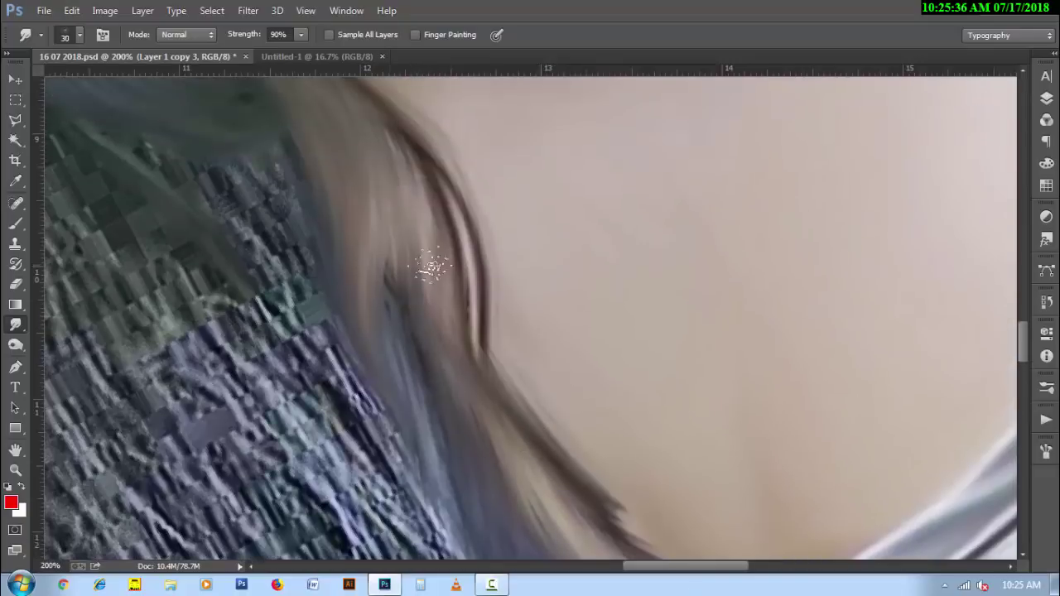
pyautogui.moveTo(432, 266); pyautogui.dragTo(403, 178)
# - Smear the blocky texture diagonally down into hair strands
pyautogui.scroll(2, 453, 287)
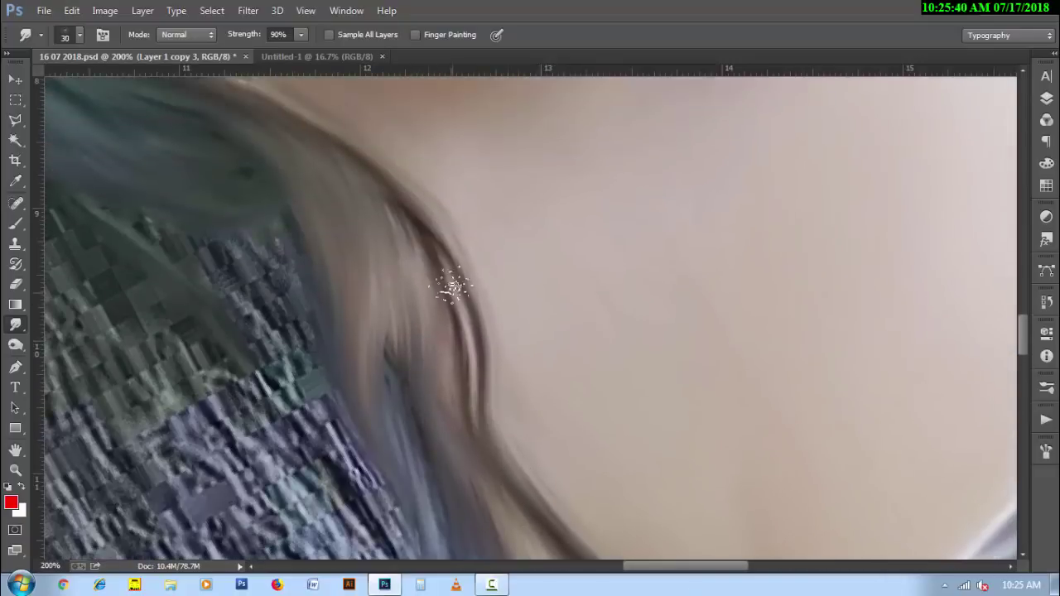
pyautogui.moveTo(199, 256)
pyautogui.mouseDown()
pyautogui.moveTo(250, 346)
pyautogui.moveTo(281, 333)
pyautogui.mouseUp()
pyautogui.moveTo(265, 298); pyautogui.dragTo(340, 460)
pyautogui.moveTo(243, 227); pyautogui.dragTo(356, 488)
pyautogui.moveTo(322, 322); pyautogui.dragTo(340, 438)
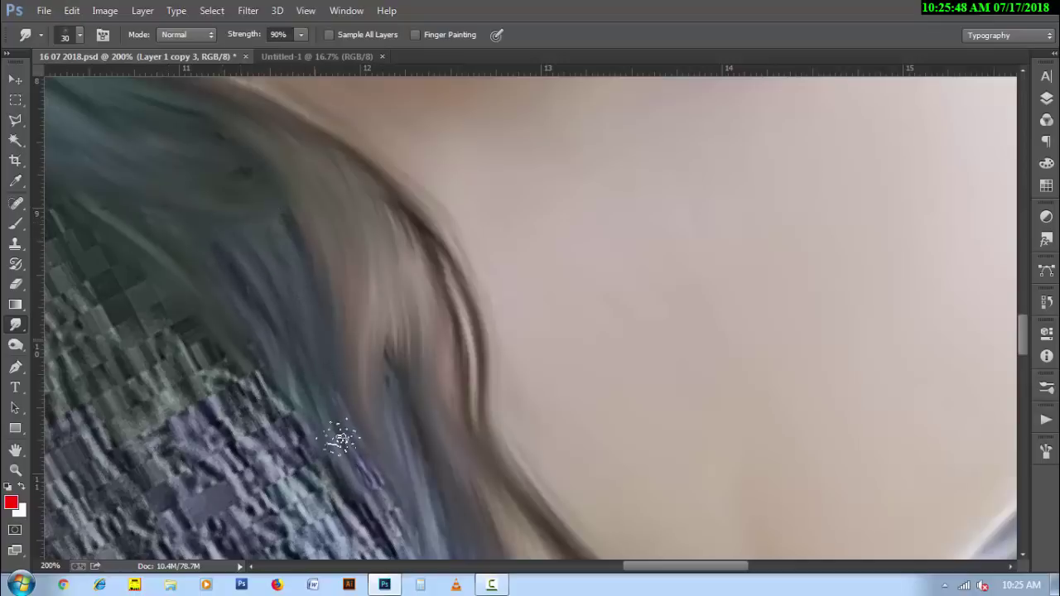
# - Smudge the hair darker toward the collar and streak it upward into the strands
pyautogui.scroll(-5, 364, 381)
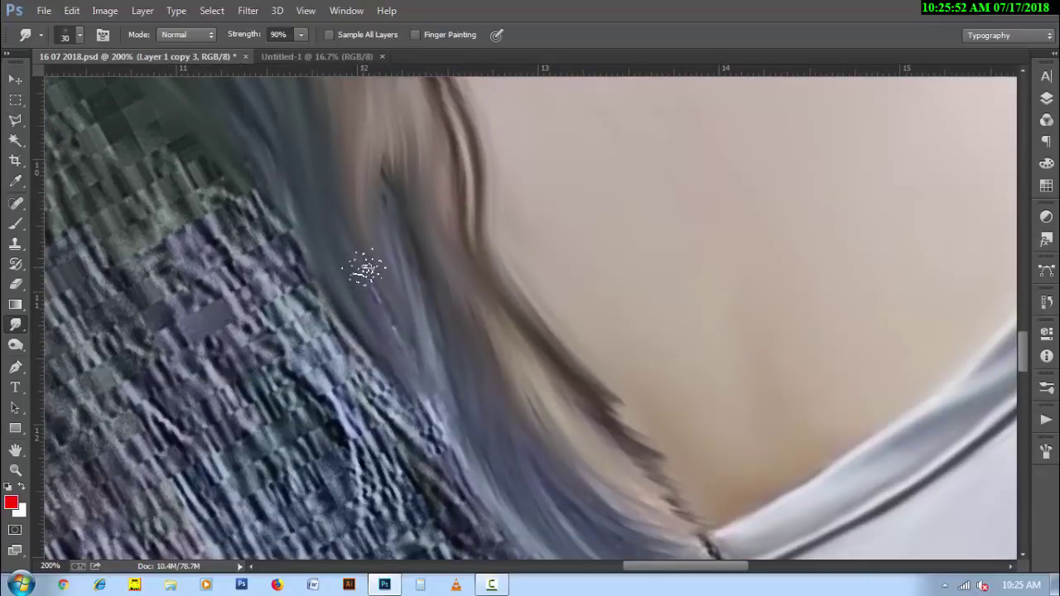
pyautogui.moveTo(364, 270); pyautogui.dragTo(513, 521)
pyautogui.moveTo(355, 339); pyautogui.dragTo(610, 538)
pyautogui.moveTo(218, 249); pyautogui.dragTo(383, 261)
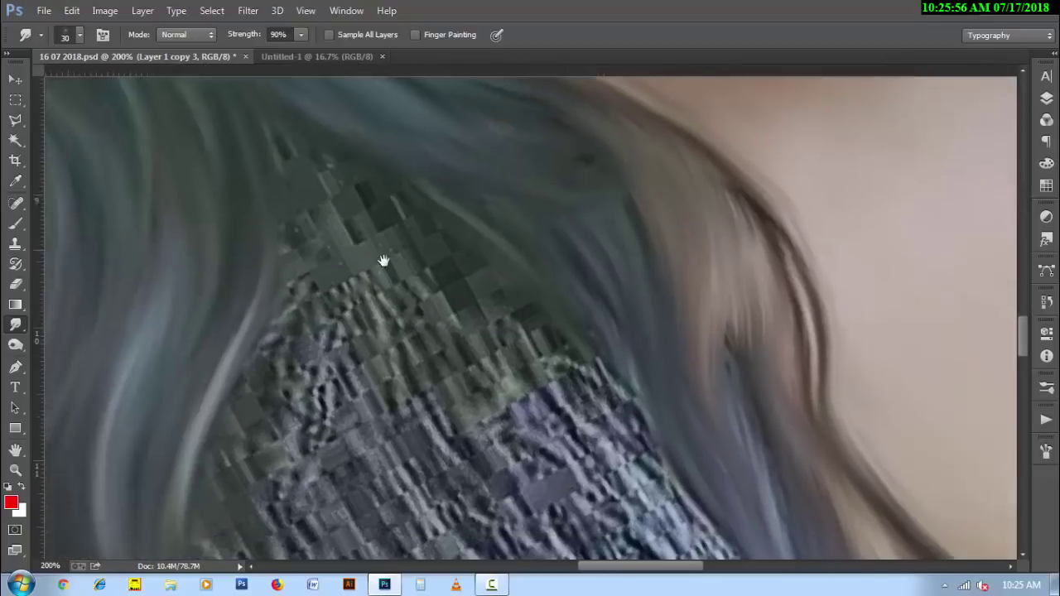
pyautogui.moveTo(291, 495)
pyautogui.mouseDown()
pyautogui.moveTo(360, 221)
pyautogui.moveTo(284, 172)
pyautogui.moveTo(332, 230)
pyautogui.moveTo(327, 419)
pyautogui.mouseUp()
# - With a size-30 brush, smooth the blocky left hair edge downward into strands
pyautogui.press('[')
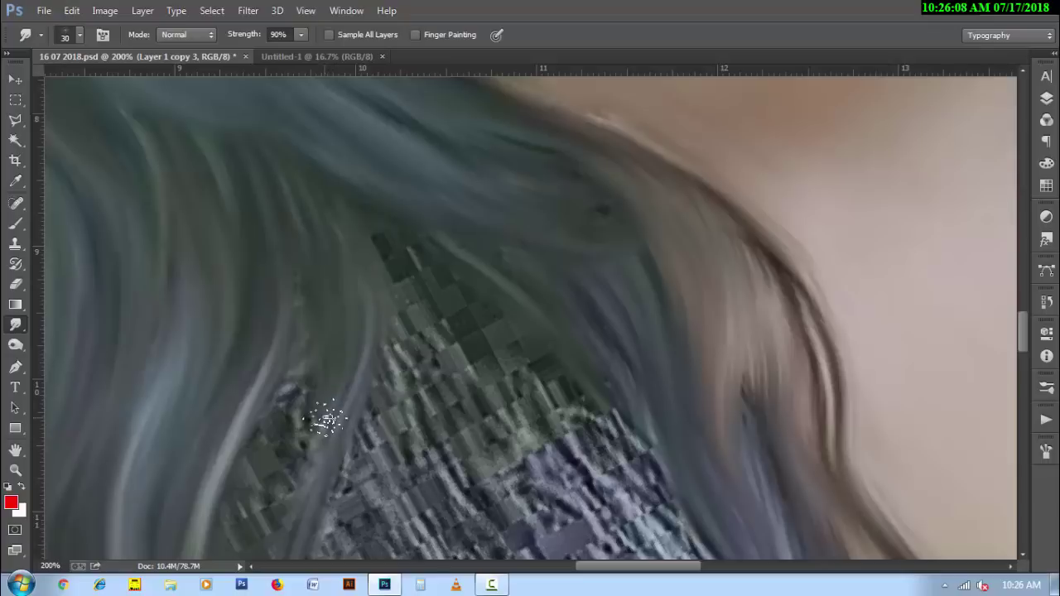
pyautogui.moveTo(401, 327); pyautogui.dragTo(553, 555)
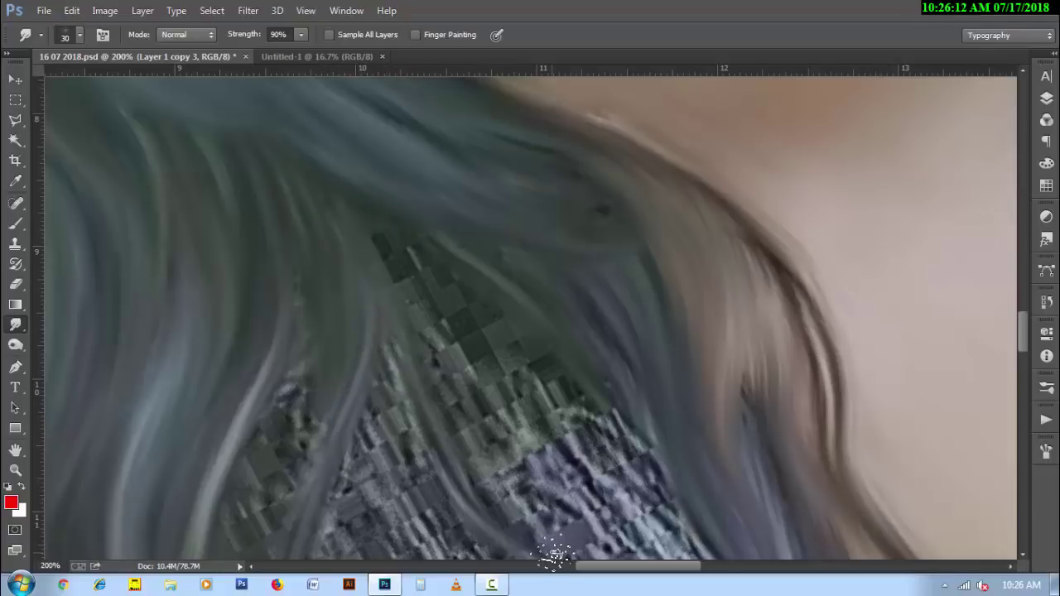
pyautogui.moveTo(404, 433); pyautogui.dragTo(403, 376)
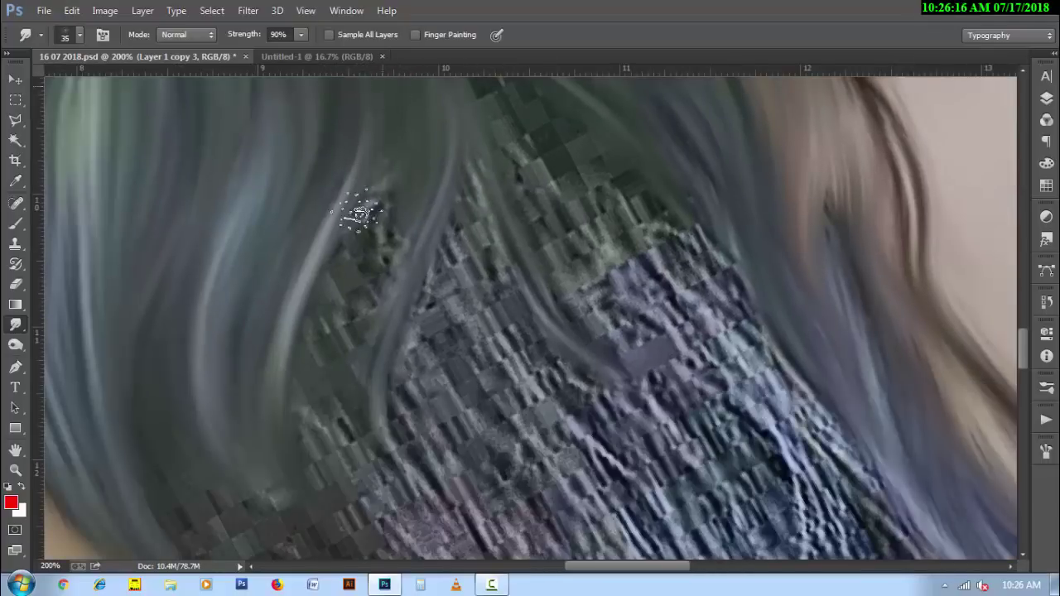
pyautogui.moveTo(359, 213); pyautogui.dragTo(307, 442)
pyautogui.moveTo(362, 248); pyautogui.dragTo(343, 496)
pyautogui.moveTo(406, 192); pyautogui.dragTo(378, 516)
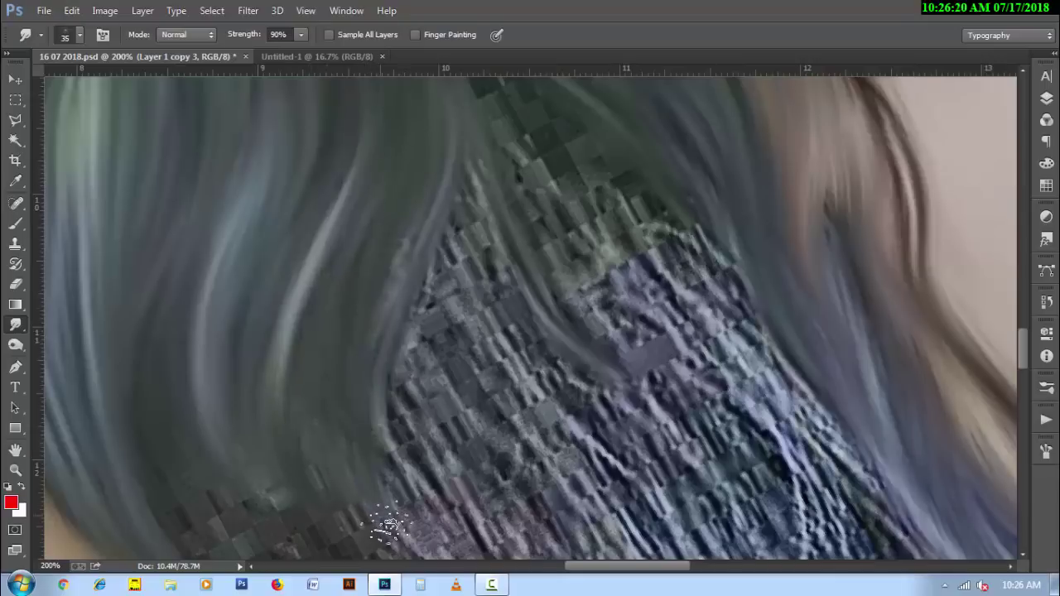
pyautogui.moveTo(410, 236)
pyautogui.mouseDown()
pyautogui.moveTo(367, 320)
pyautogui.moveTo(402, 509)
pyautogui.mouseUp()
# - Blend the upper and right blocky hair edges into flowing strands
pyautogui.moveTo(654, 418); pyautogui.dragTo(525, 406)
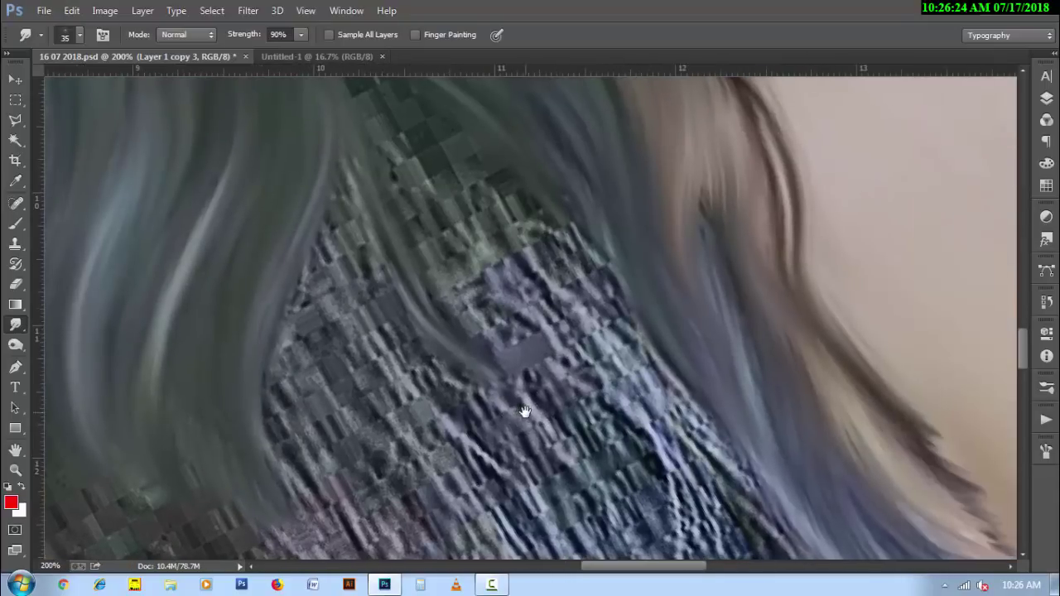
pyautogui.scroll(2, 516, 357)
pyautogui.moveTo(403, 296); pyautogui.dragTo(480, 406)
pyautogui.moveTo(356, 136); pyautogui.dragTo(529, 472)
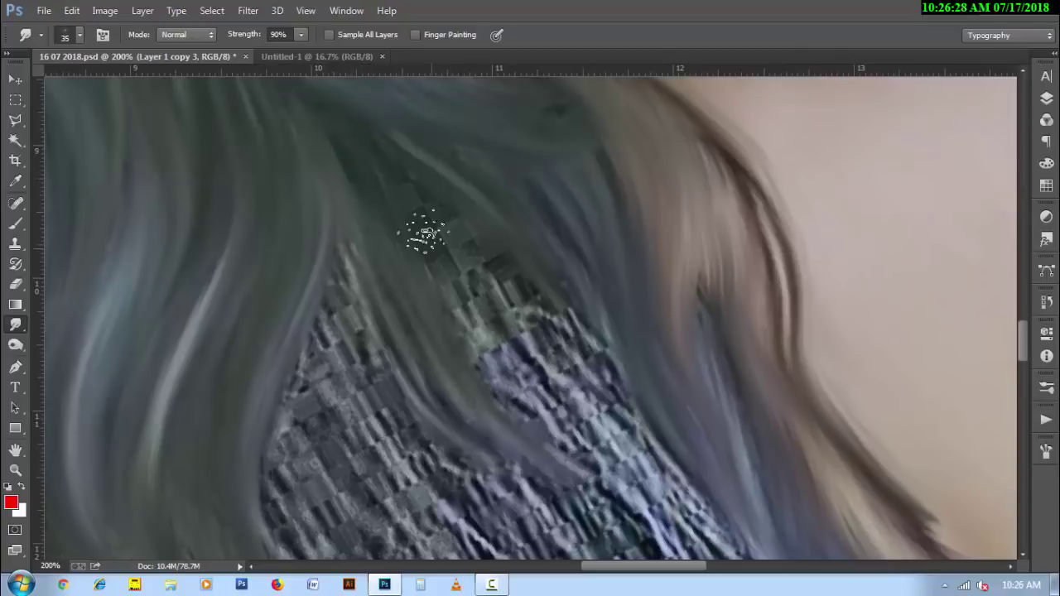
pyautogui.moveTo(422, 232)
pyautogui.mouseDown()
pyautogui.moveTo(538, 442)
pyautogui.moveTo(580, 480)
pyautogui.moveTo(572, 463)
pyautogui.mouseUp()
pyautogui.moveTo(473, 220); pyautogui.dragTo(571, 339)
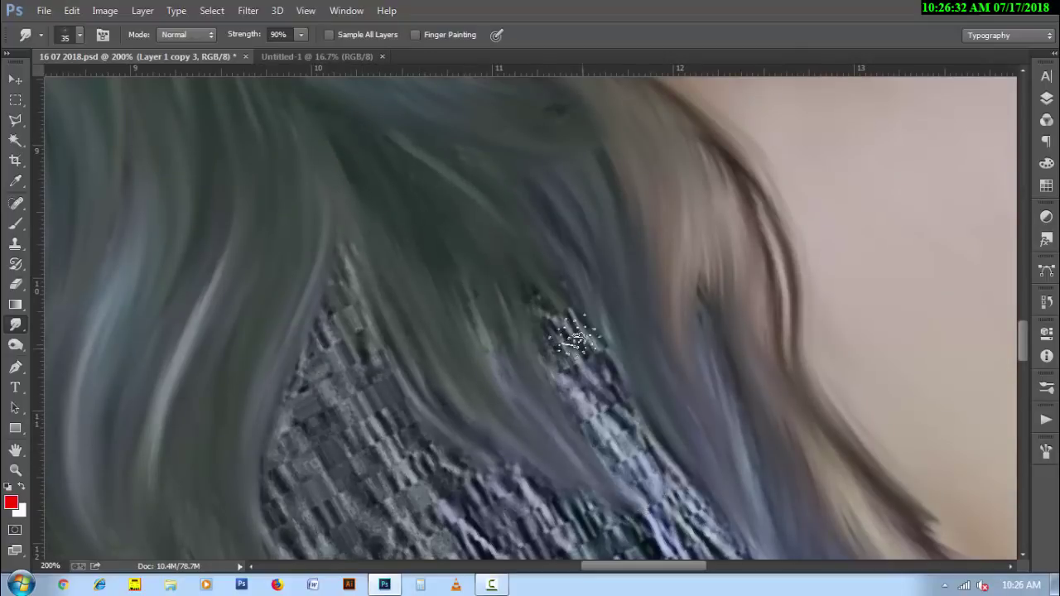
pyautogui.moveTo(517, 294); pyautogui.dragTo(669, 504)
pyautogui.moveTo(463, 298); pyautogui.dragTo(568, 432)
pyautogui.moveTo(550, 294); pyautogui.dragTo(615, 407)
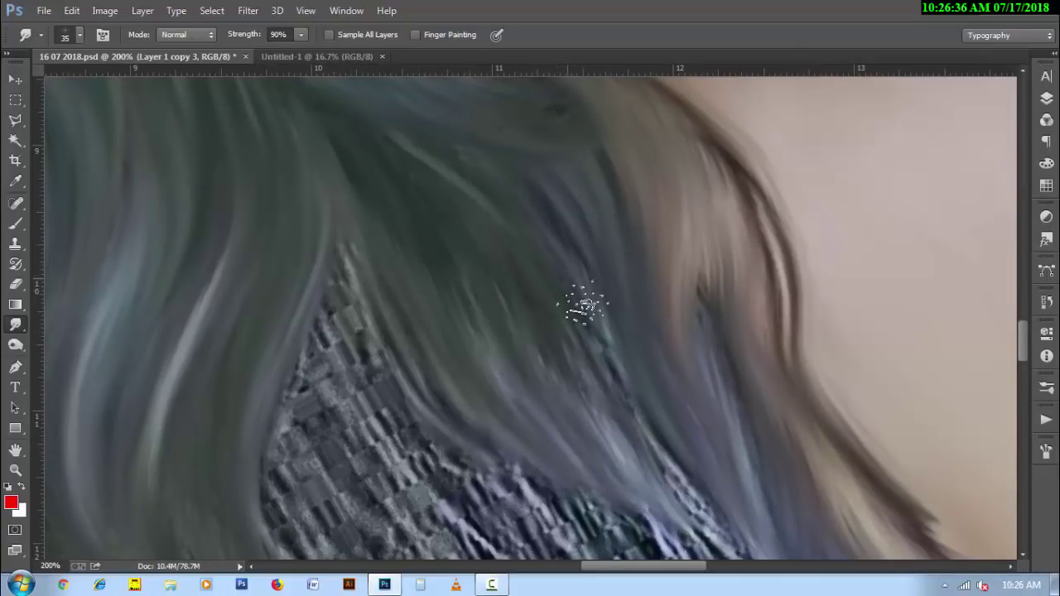
# - Smooth the lower hair edge on the shoulder, pulling strands over the shirt texture
pyautogui.moveTo(584, 369); pyautogui.dragTo(669, 473)
pyautogui.moveTo(549, 336)
pyautogui.mouseDown()
pyautogui.moveTo(629, 516)
pyautogui.moveTo(513, 372)
pyautogui.mouseUp()
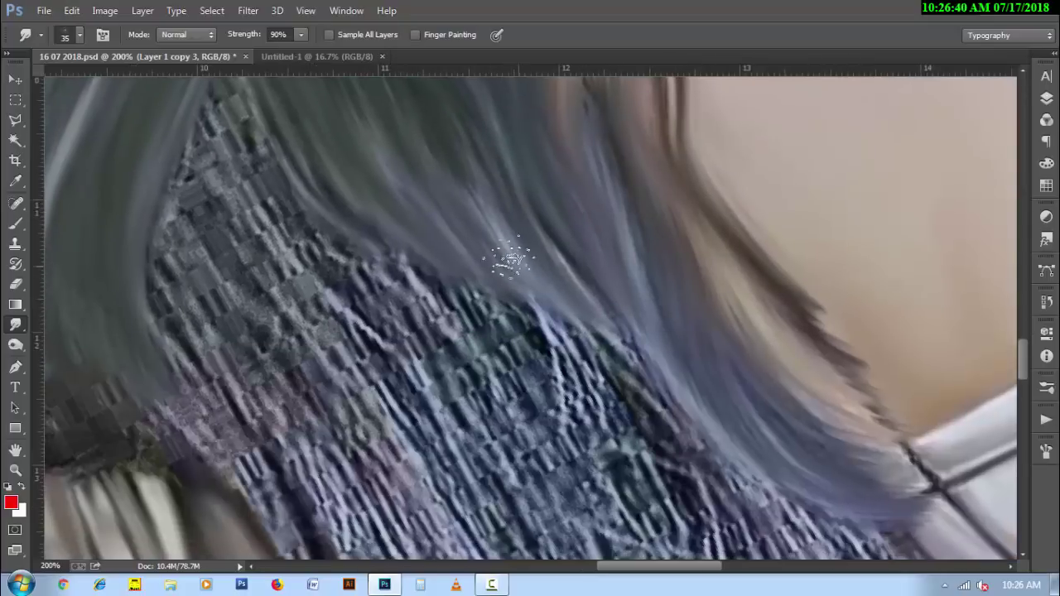
pyautogui.moveTo(508, 249); pyautogui.dragTo(571, 447)
pyautogui.moveTo(556, 293); pyautogui.dragTo(604, 451)
pyautogui.moveTo(580, 307); pyautogui.dragTo(670, 431)
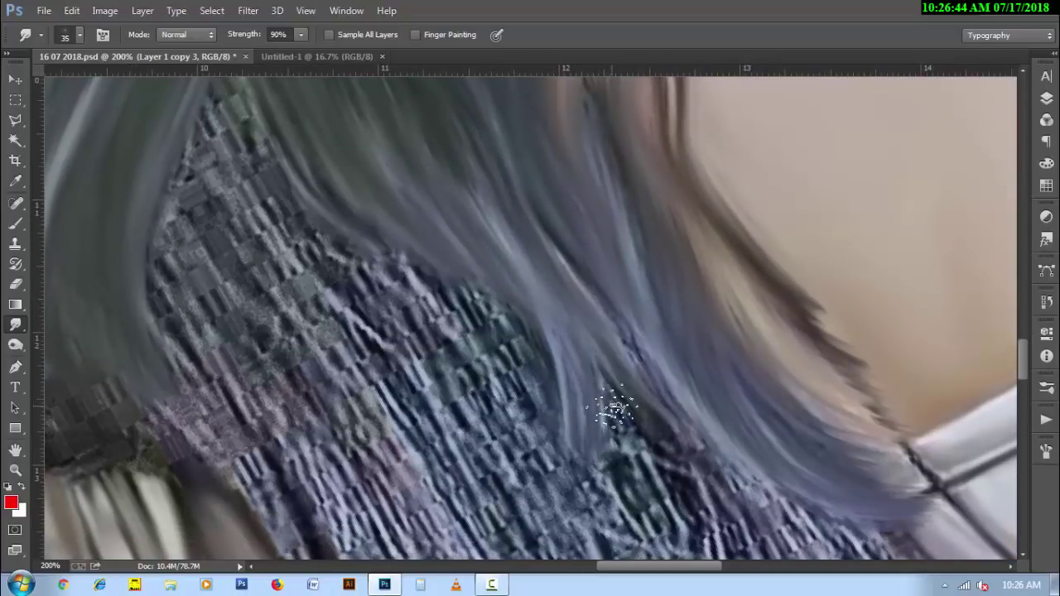
# - Extend strands further down, blending the hair edge into the shirt
pyautogui.moveTo(497, 352); pyautogui.dragTo(344, 187)
pyautogui.moveTo(447, 269); pyautogui.dragTo(539, 386)
pyautogui.moveTo(447, 215); pyautogui.dragTo(604, 511)
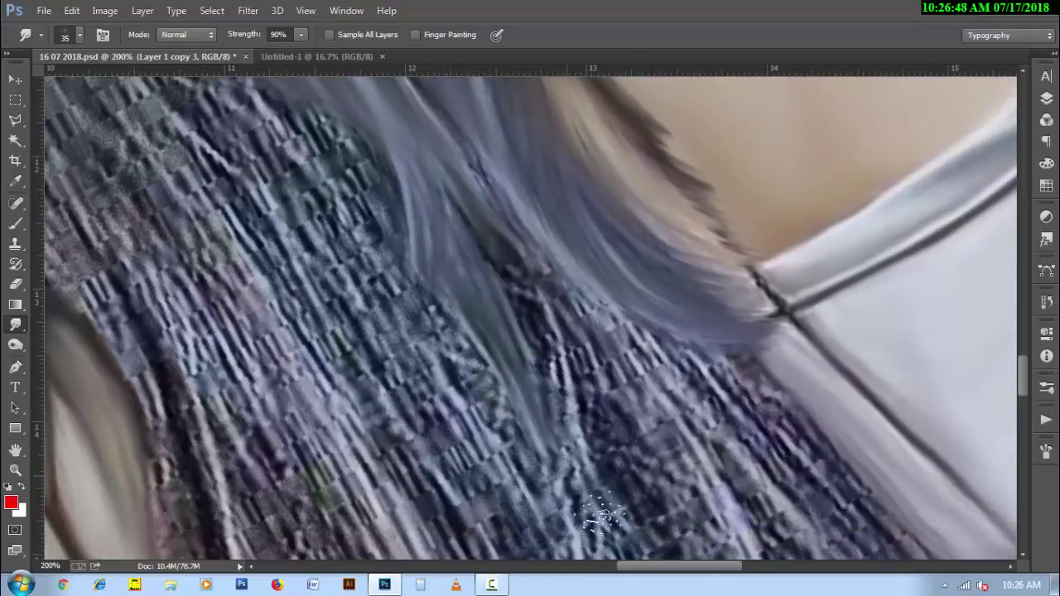
pyautogui.moveTo(489, 249); pyautogui.dragTo(617, 529)
pyautogui.moveTo(521, 273); pyautogui.dragTo(568, 414)
pyautogui.moveTo(538, 331); pyautogui.dragTo(654, 538)
pyautogui.moveTo(630, 436); pyautogui.dragTo(423, 279)
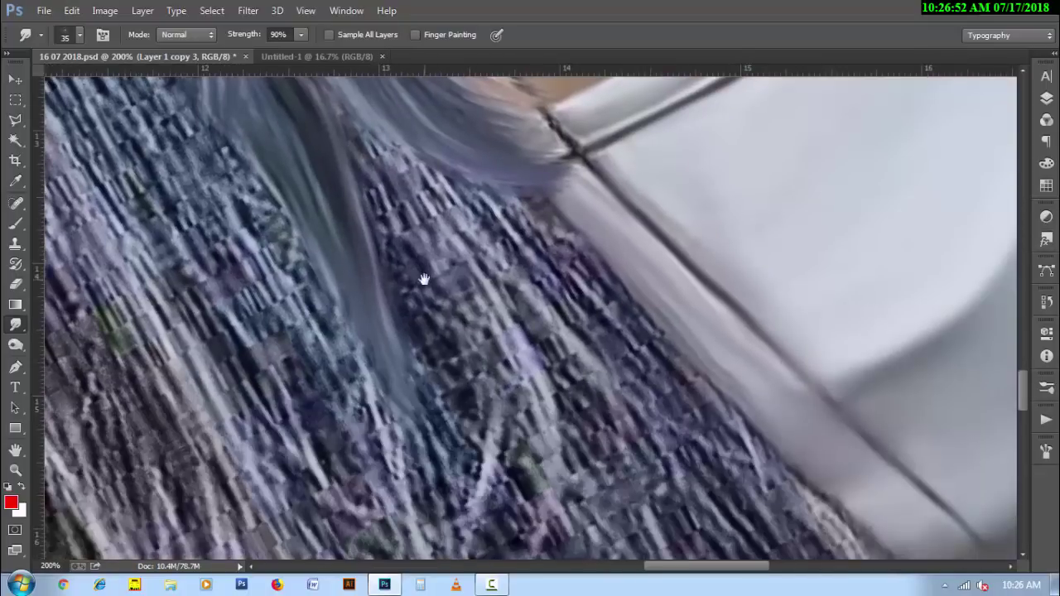
# - Zoom out to 165% and pull long diagonal hair strands across the woven texture
pyautogui.scroll(-1, 492, 339)
pyautogui.scroll(-1, 492, 341)
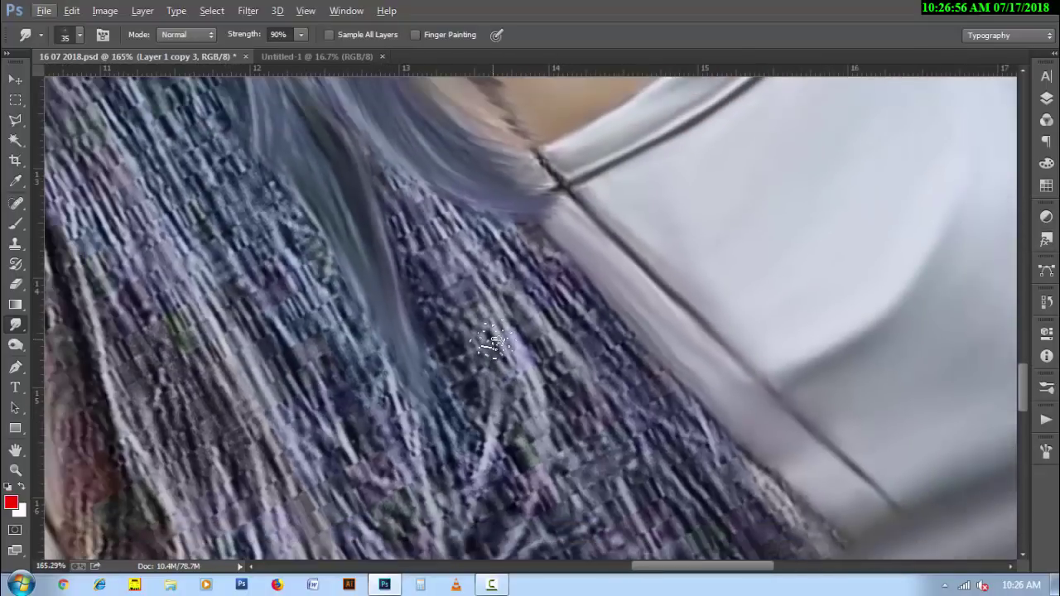
pyautogui.moveTo(387, 312); pyautogui.dragTo(440, 550)
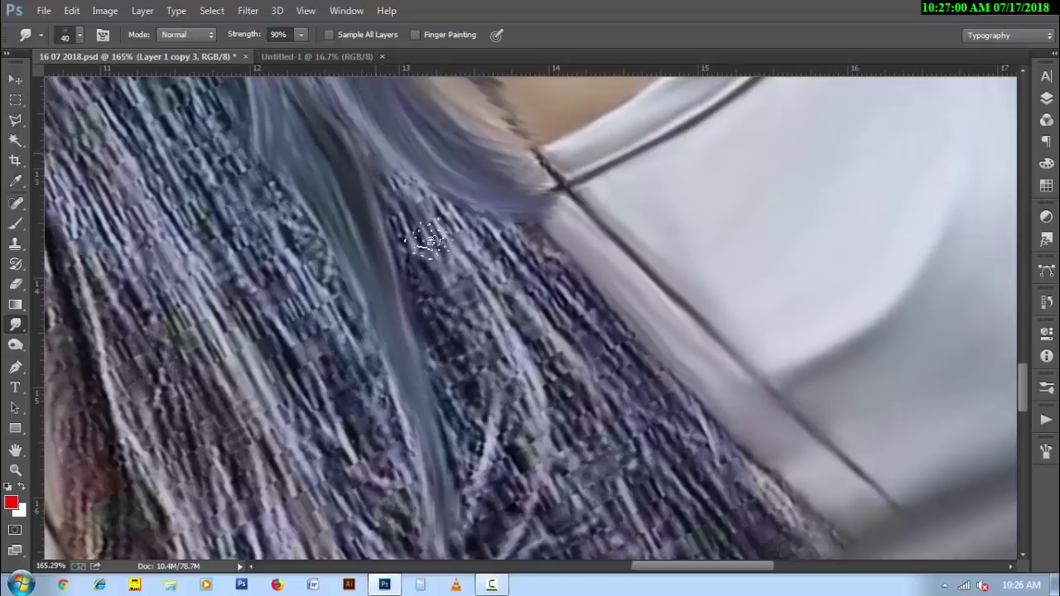
pyautogui.moveTo(382, 174); pyautogui.dragTo(489, 538)
pyautogui.moveTo(420, 188); pyautogui.dragTo(525, 428)
pyautogui.moveTo(488, 224); pyautogui.dragTo(620, 407)
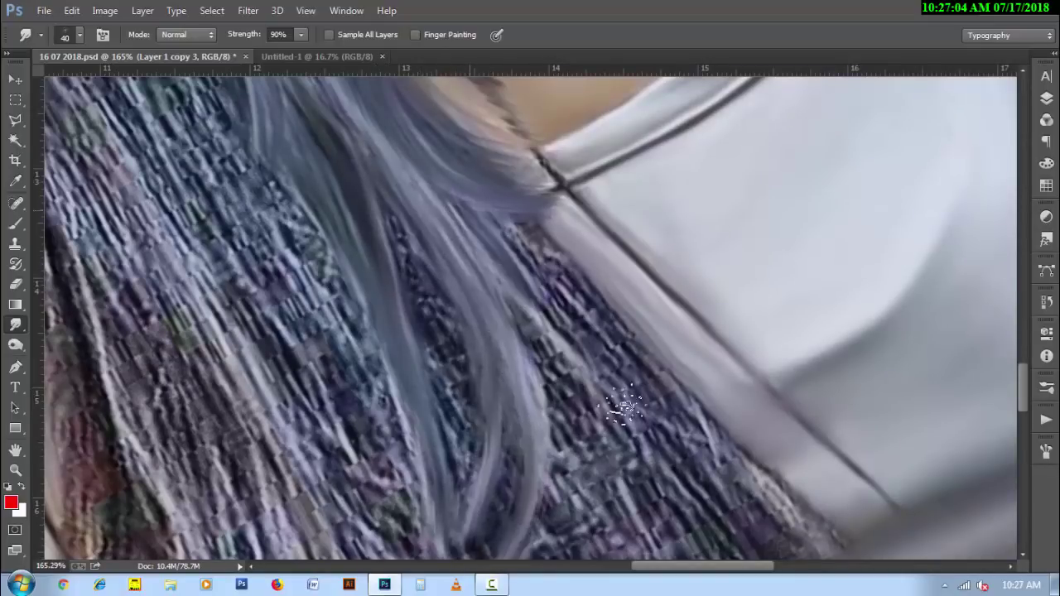
pyautogui.moveTo(535, 272); pyautogui.dragTo(658, 402)
pyautogui.moveTo(515, 219); pyautogui.dragTo(726, 429)
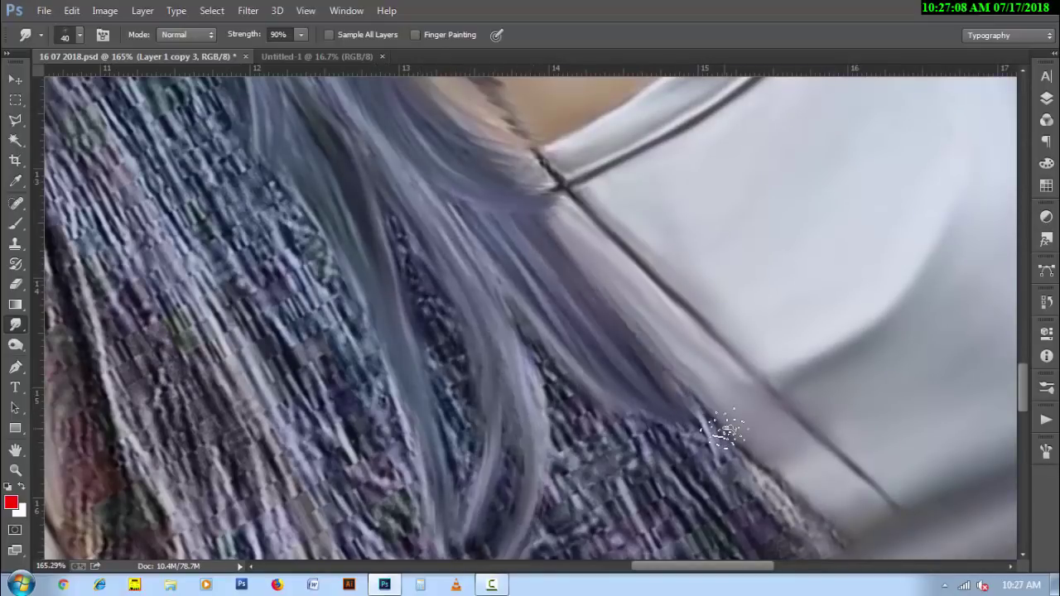
# - Add more diagonal strands through the weave down the shoulder
pyautogui.moveTo(674, 469); pyautogui.dragTo(533, 284)
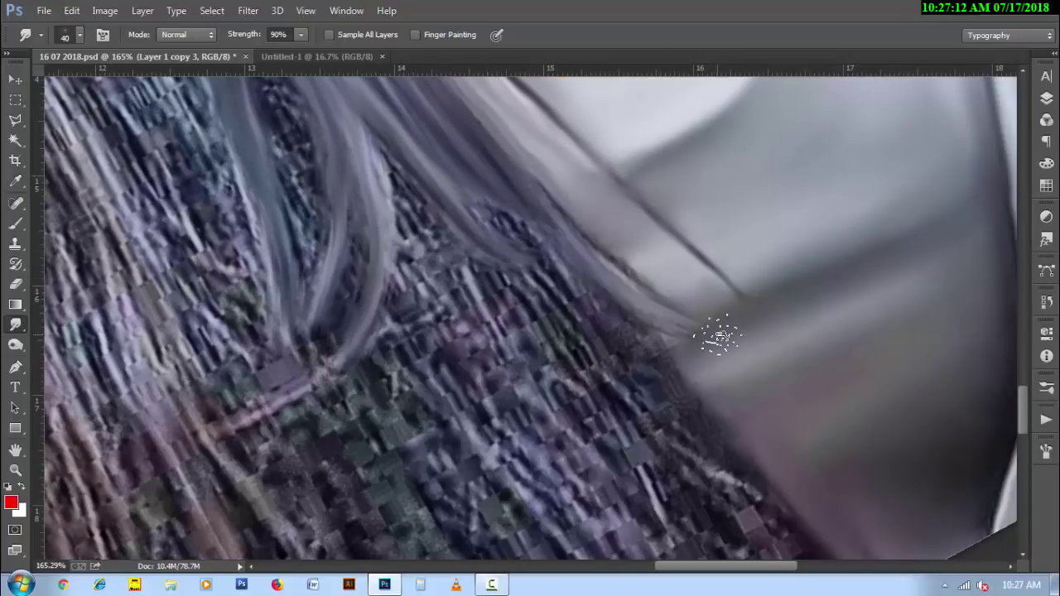
pyautogui.moveTo(466, 189); pyautogui.dragTo(587, 327)
pyautogui.moveTo(530, 237); pyautogui.dragTo(658, 369)
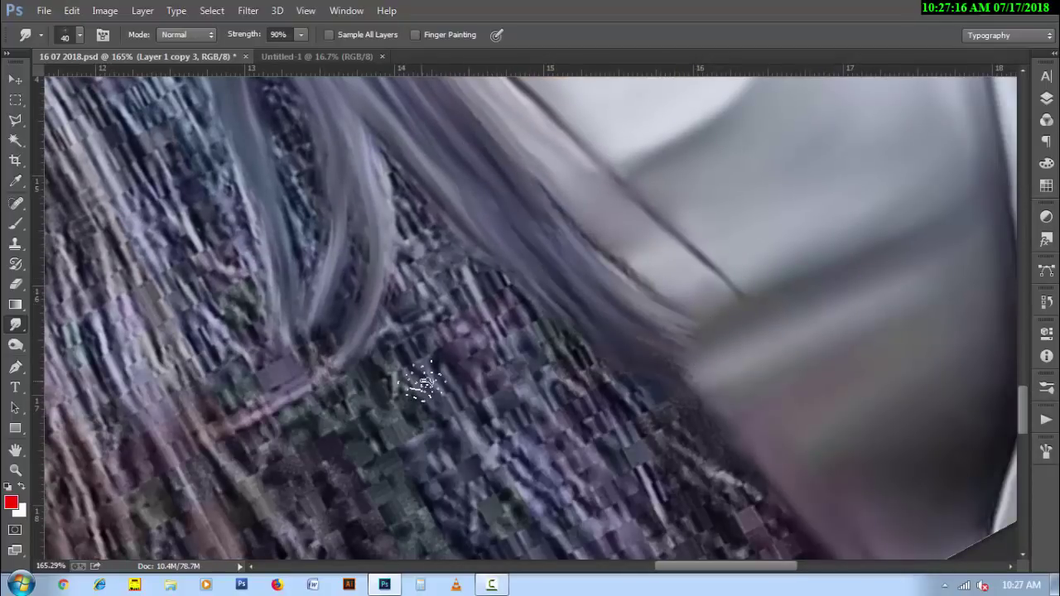
pyautogui.moveTo(385, 152); pyautogui.dragTo(516, 379)
pyautogui.moveTo(430, 224); pyautogui.dragTo(549, 425)
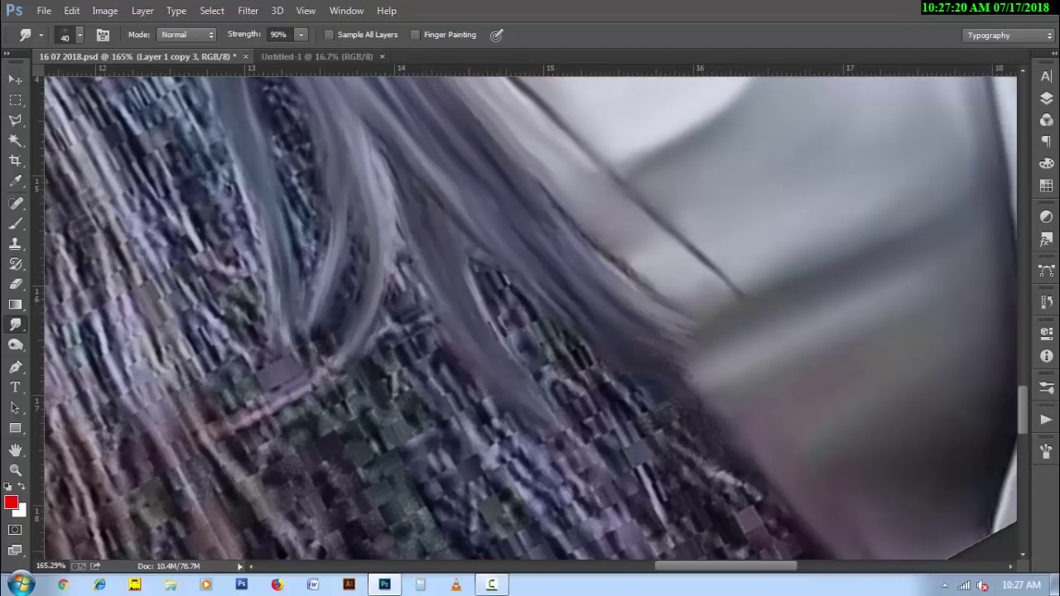
pyautogui.moveTo(461, 246); pyautogui.dragTo(597, 460)
pyautogui.moveTo(492, 201); pyautogui.dragTo(671, 513)
pyautogui.moveTo(539, 300); pyautogui.dragTo(704, 553)
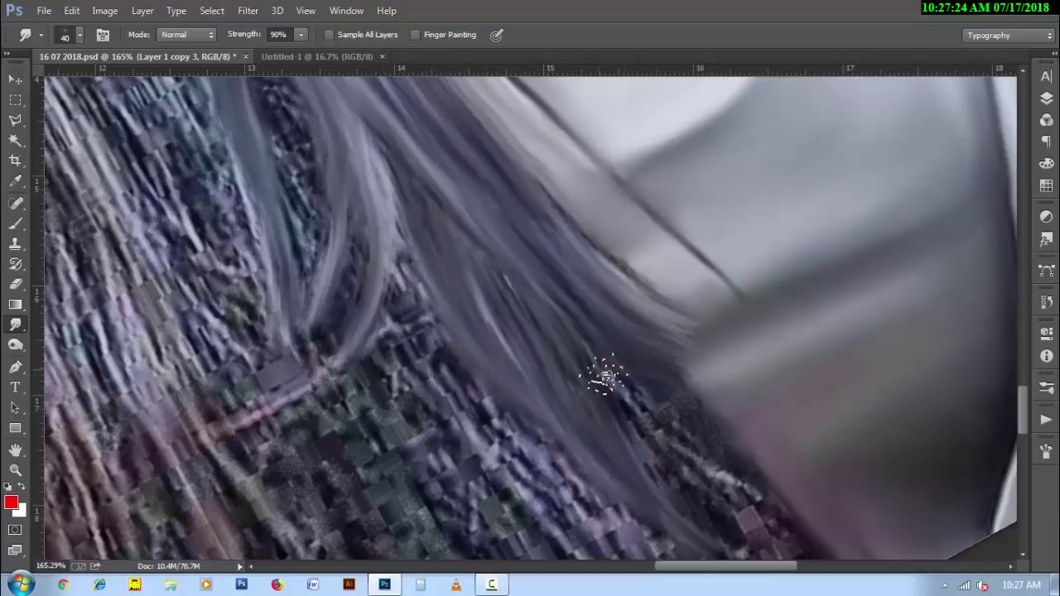
pyautogui.moveTo(604, 373); pyautogui.dragTo(741, 553)
# - On the lower shoulder, turn the weave into long strands reaching the image edge
pyautogui.moveTo(595, 416); pyautogui.dragTo(457, 305)
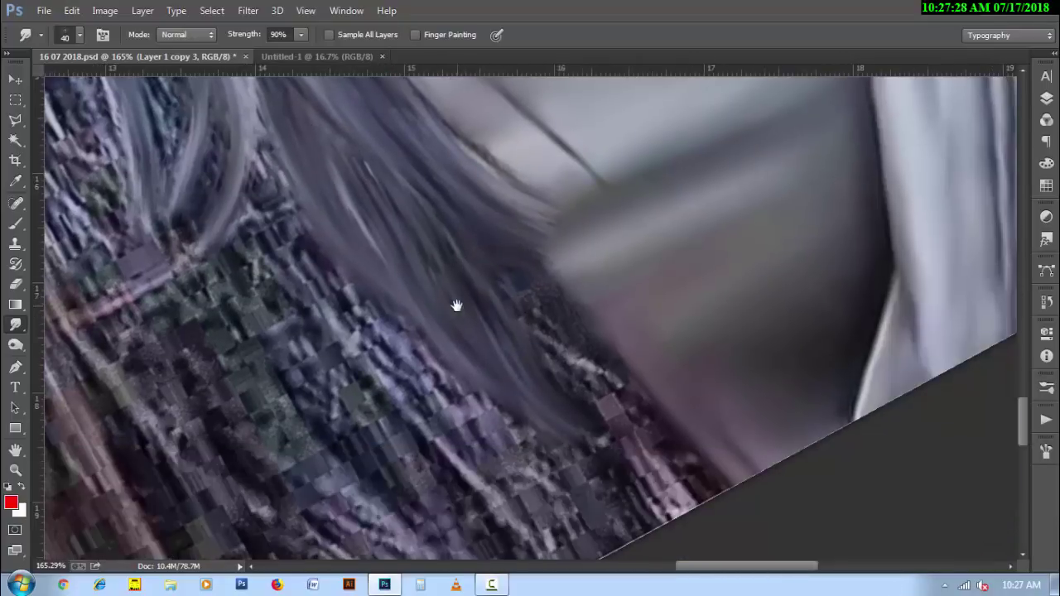
pyautogui.moveTo(480, 248); pyautogui.dragTo(686, 433)
pyautogui.moveTo(534, 317)
pyautogui.mouseDown()
pyautogui.moveTo(620, 414)
pyautogui.moveTo(728, 480)
pyautogui.mouseUp()
pyautogui.moveTo(298, 289); pyautogui.dragTo(530, 555)
pyautogui.moveTo(398, 386); pyautogui.dragTo(571, 554)
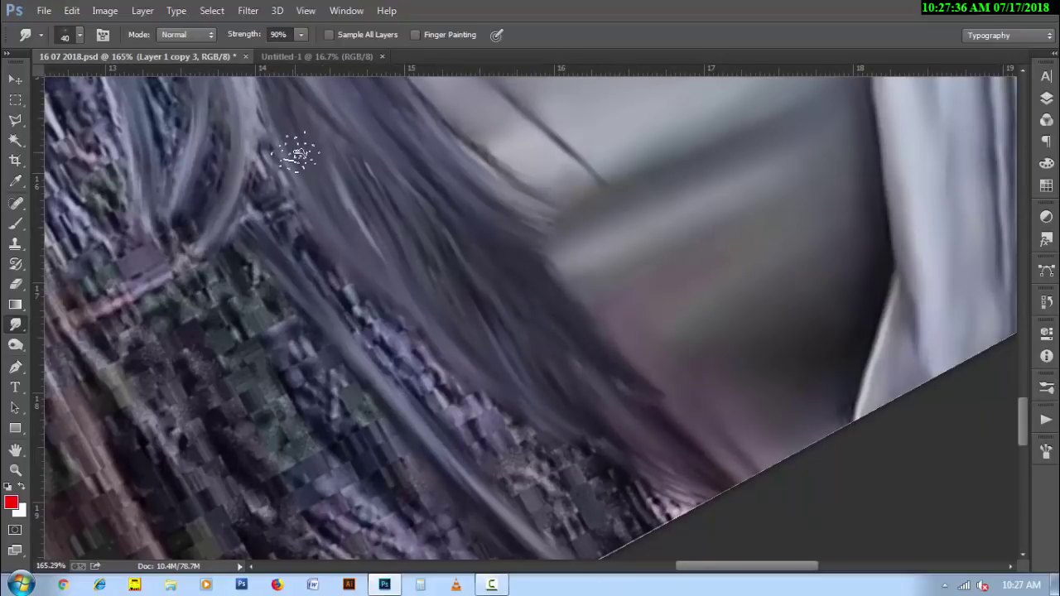
pyautogui.moveTo(317, 246)
pyautogui.mouseDown()
pyautogui.moveTo(255, 166)
pyautogui.moveTo(425, 392)
pyautogui.mouseUp()
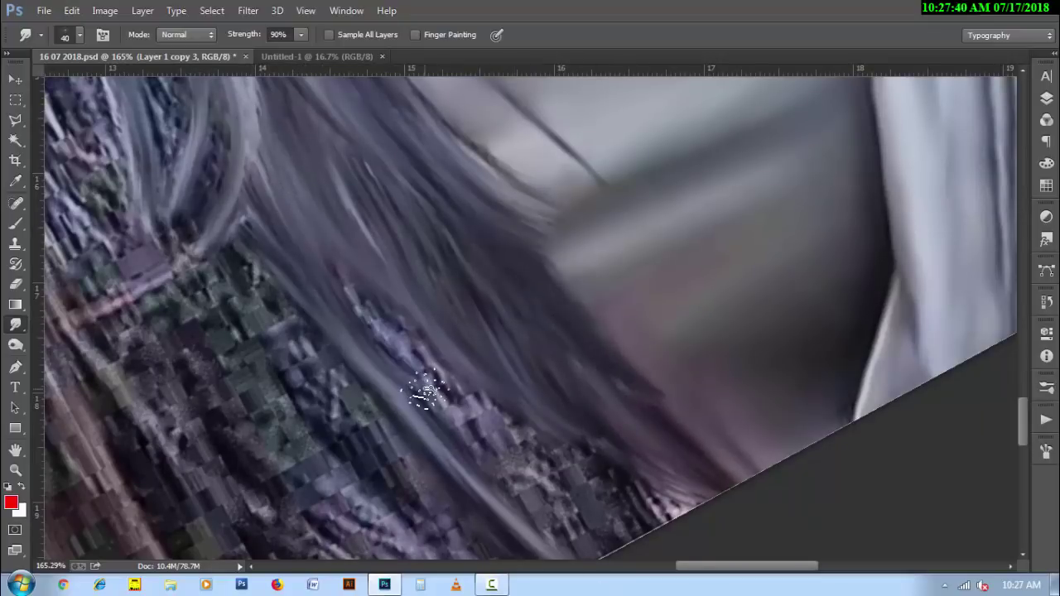
pyautogui.moveTo(337, 263)
pyautogui.mouseDown()
pyautogui.moveTo(463, 406)
pyautogui.moveTo(534, 428)
pyautogui.moveTo(678, 524)
pyautogui.mouseUp()
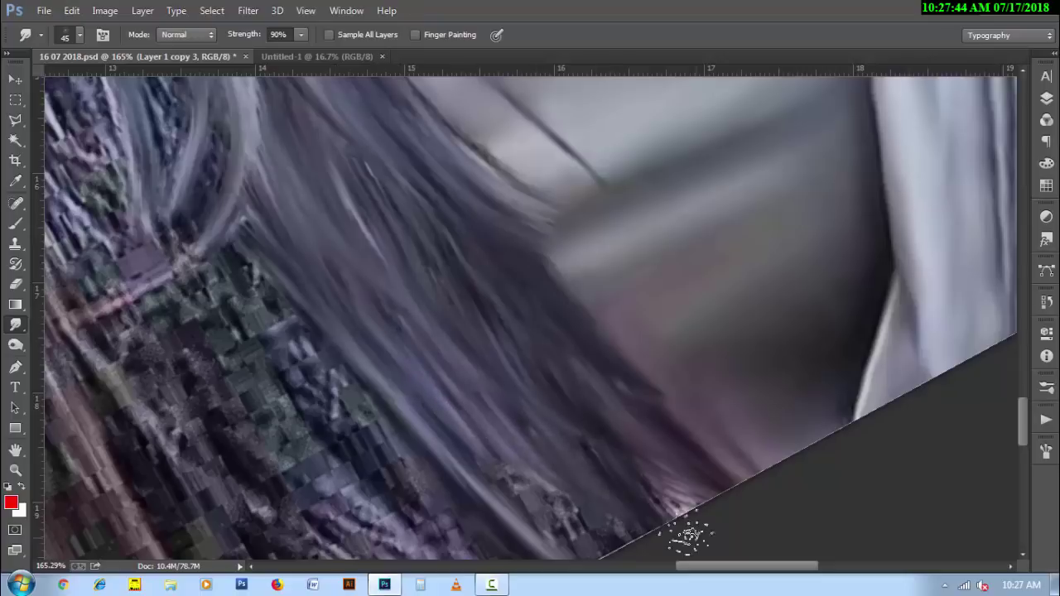
pyautogui.moveTo(463, 431); pyautogui.dragTo(608, 538)
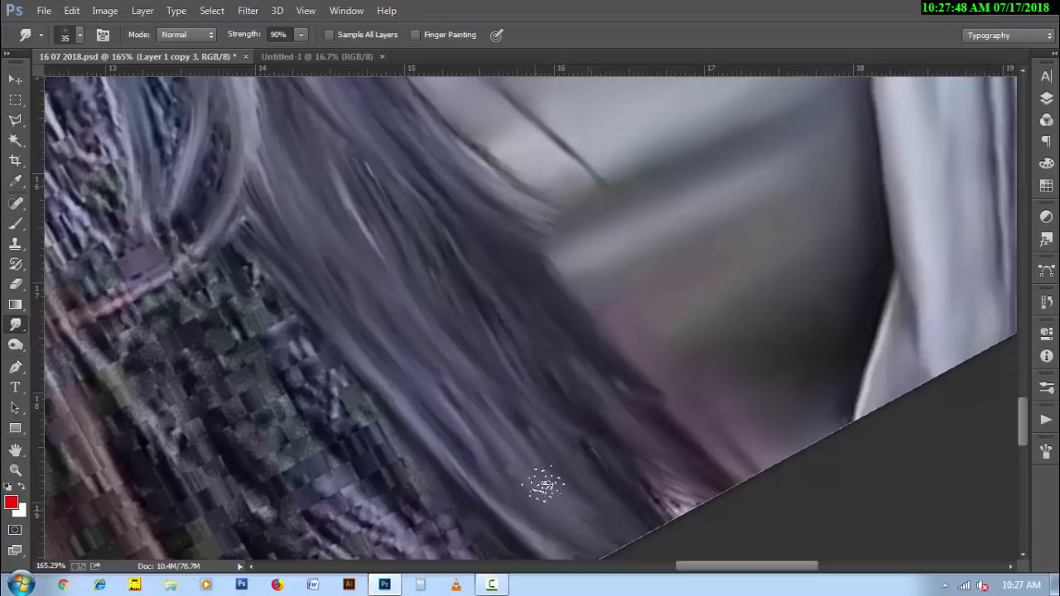
pyautogui.moveTo(539, 485)
pyautogui.mouseDown()
pyautogui.moveTo(669, 486)
pyautogui.moveTo(695, 517)
pyautogui.mouseUp()
# - With a slightly smaller brush, refine the strands down the shoulder
pyautogui.press('[')
pyautogui.moveTo(321, 140); pyautogui.dragTo(454, 350)
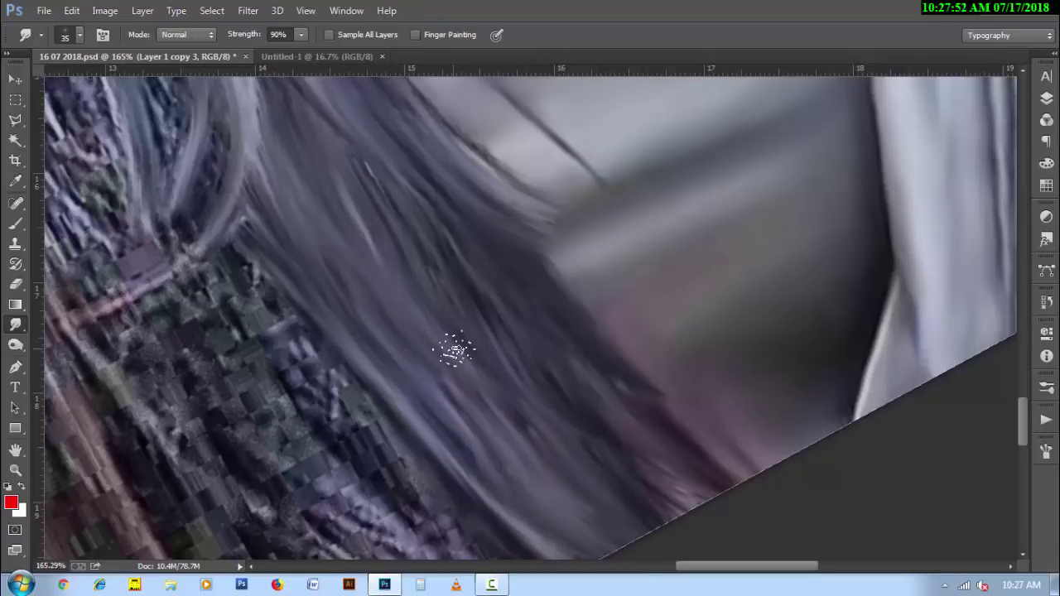
pyautogui.moveTo(396, 206); pyautogui.dragTo(542, 414)
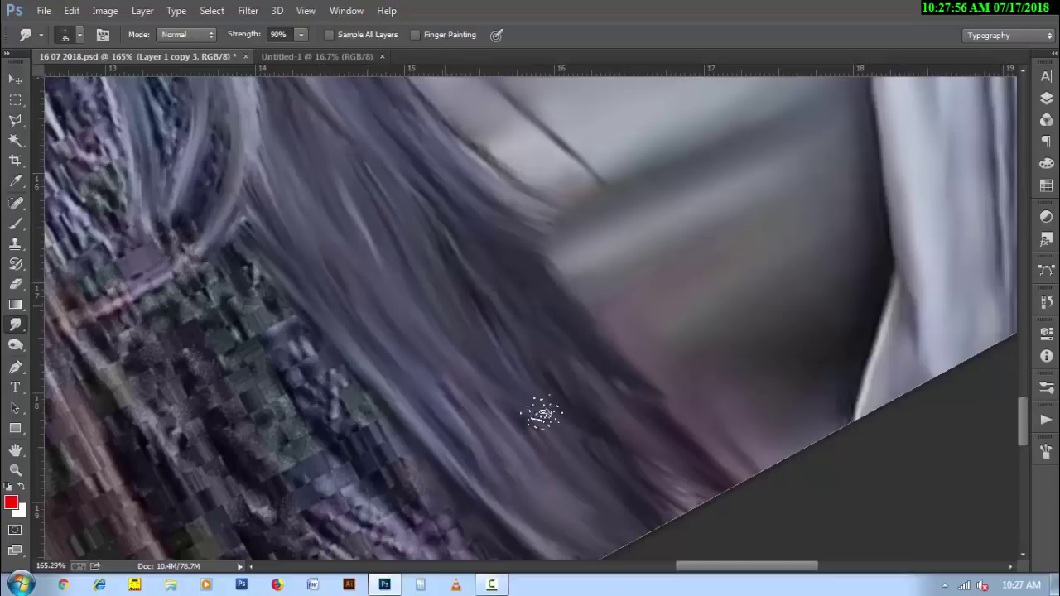
pyautogui.moveTo(279, 161); pyautogui.dragTo(462, 439)
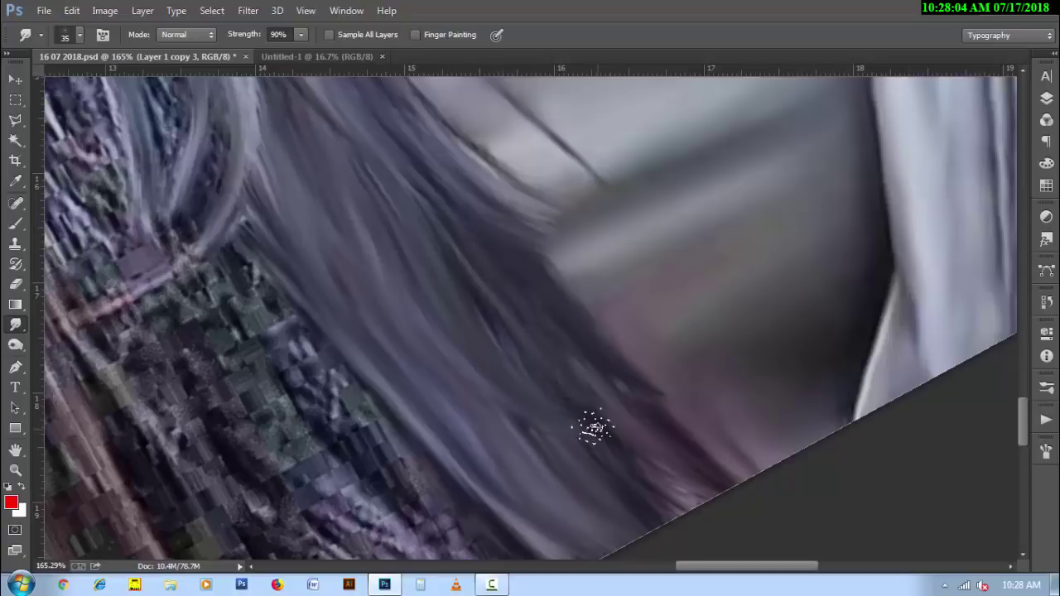
pyautogui.moveTo(572, 385); pyautogui.dragTo(730, 534)
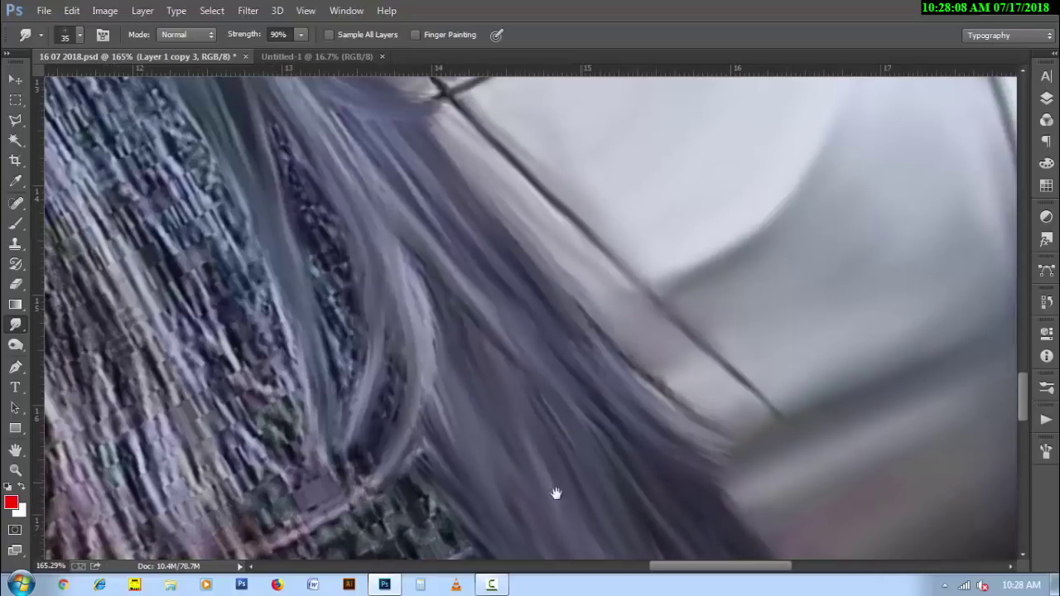
# - Smooth the dark textured strip into hair streaks
pyautogui.moveTo(552, 494); pyautogui.dragTo(605, 449)
pyautogui.moveTo(436, 424); pyautogui.dragTo(414, 315)
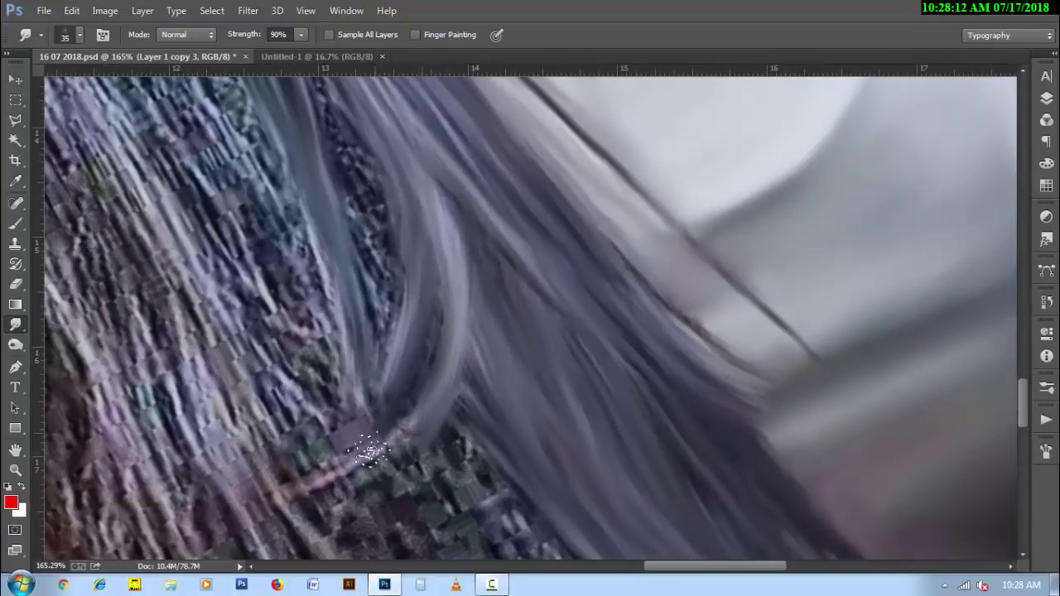
pyautogui.moveTo(437, 496)
pyautogui.mouseDown()
pyautogui.moveTo(415, 380)
pyautogui.moveTo(452, 268)
pyautogui.mouseUp()
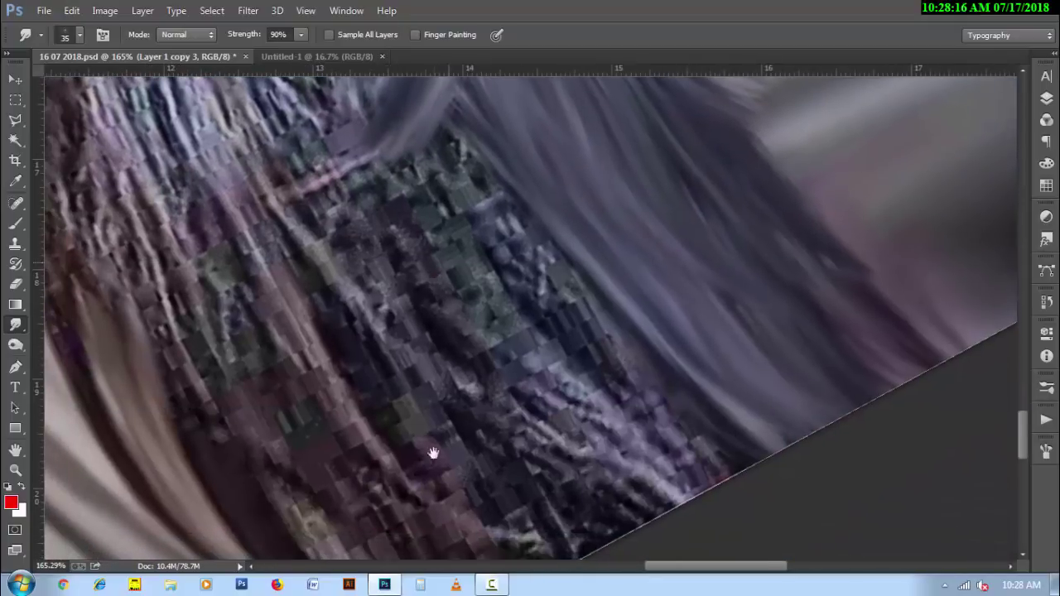
pyautogui.moveTo(433, 450); pyautogui.dragTo(473, 335)
# - Smudge the textured strands on the left into diagonal hair streaks
pyautogui.moveTo(214, 215); pyautogui.dragTo(262, 372)
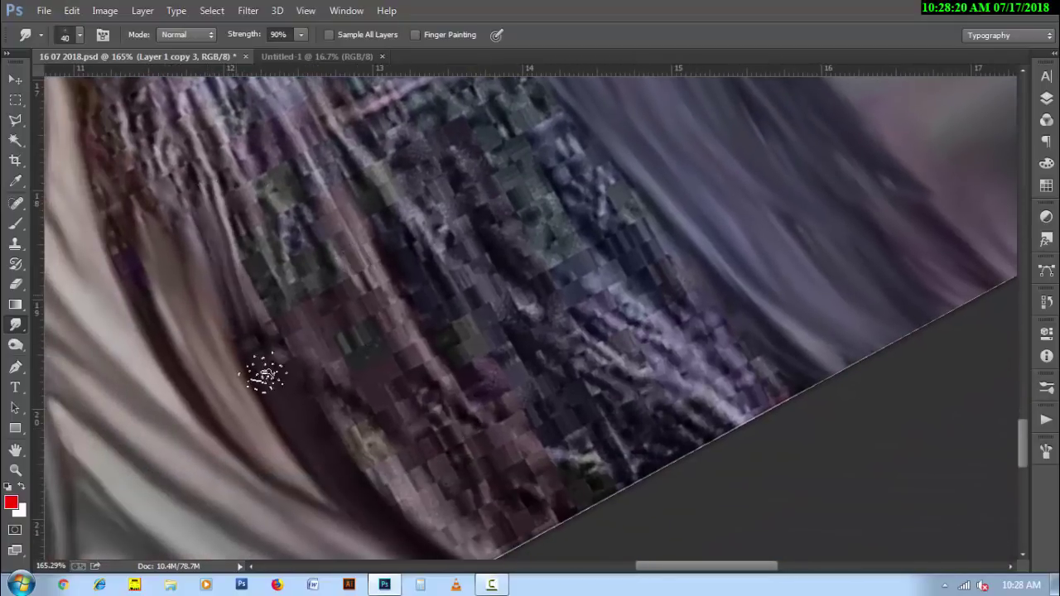
pyautogui.moveTo(223, 182); pyautogui.dragTo(336, 378)
pyautogui.moveTo(282, 191); pyautogui.dragTo(356, 365)
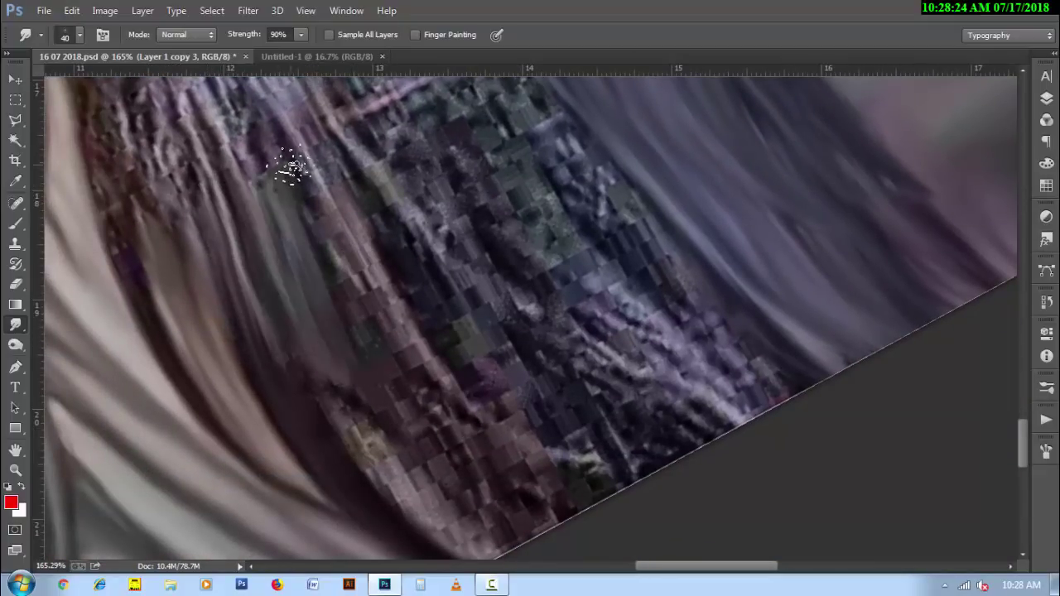
pyautogui.moveTo(284, 165)
pyautogui.mouseDown()
pyautogui.moveTo(389, 347)
pyautogui.moveTo(412, 346)
pyautogui.mouseUp()
pyautogui.moveTo(403, 307); pyautogui.dragTo(507, 412)
# - Smooth the lower blocky strands into diagonal streaks near the image edge
pyautogui.moveTo(308, 372); pyautogui.dragTo(390, 508)
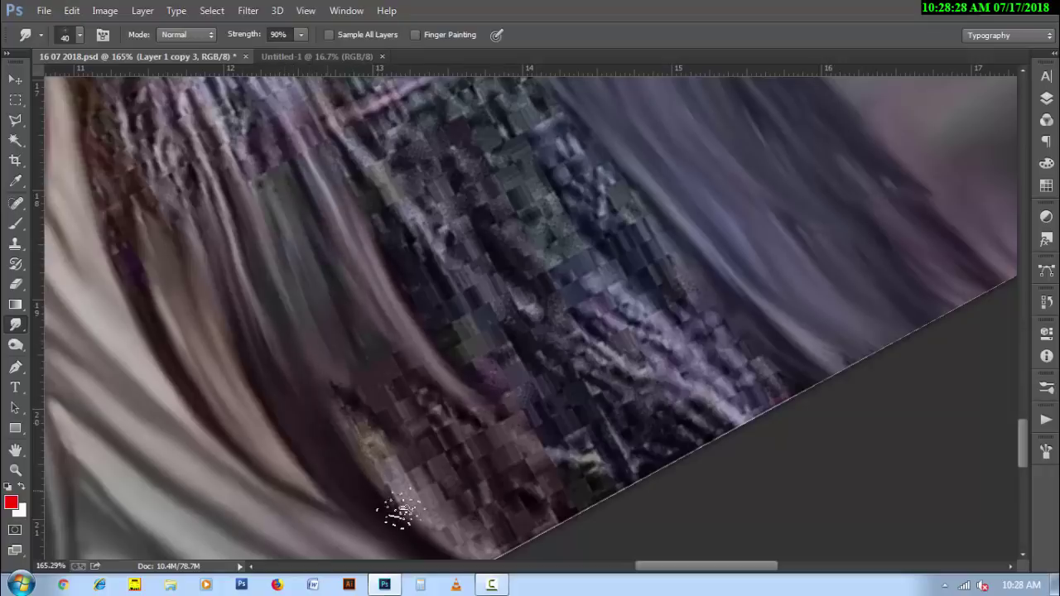
pyautogui.moveTo(320, 367)
pyautogui.mouseDown()
pyautogui.moveTo(459, 530)
pyautogui.moveTo(497, 530)
pyautogui.mouseUp()
pyautogui.moveTo(378, 395); pyautogui.dragTo(488, 492)
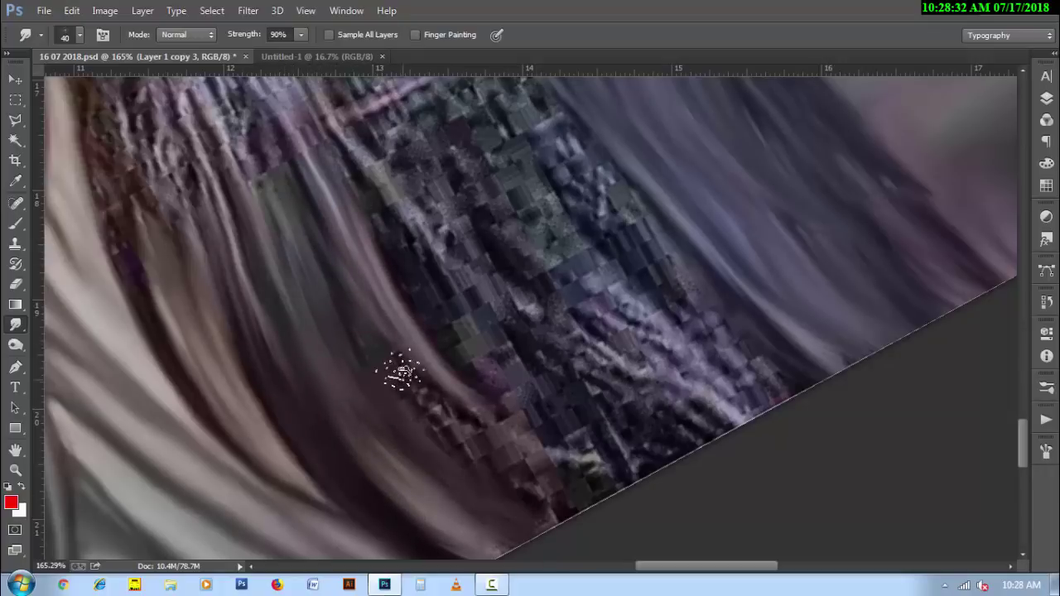
pyautogui.moveTo(378, 355)
pyautogui.mouseDown()
pyautogui.moveTo(597, 515)
pyautogui.moveTo(559, 551)
pyautogui.mouseUp()
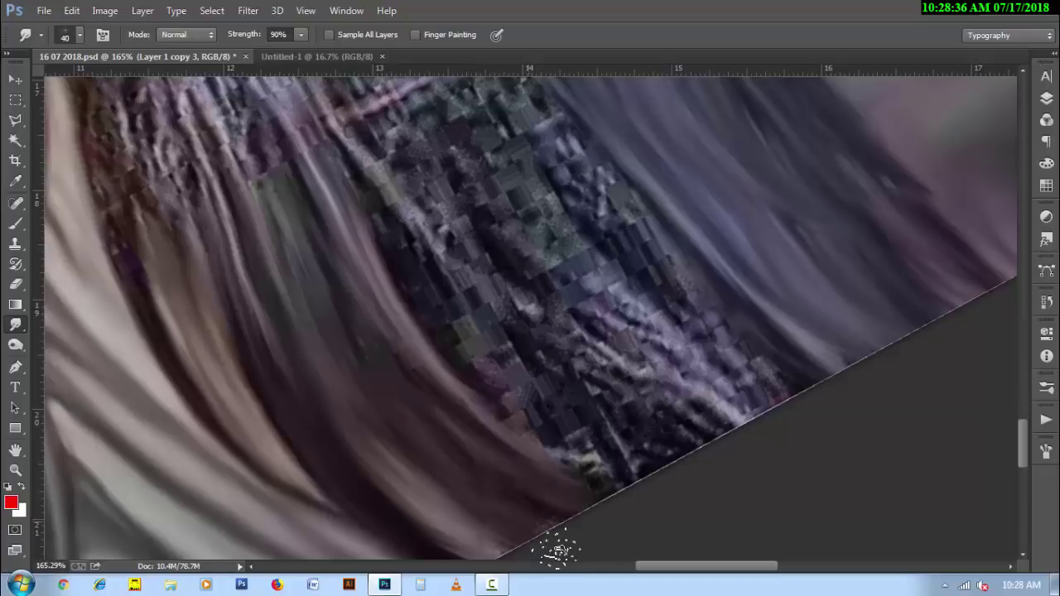
pyautogui.moveTo(505, 397); pyautogui.dragTo(629, 484)
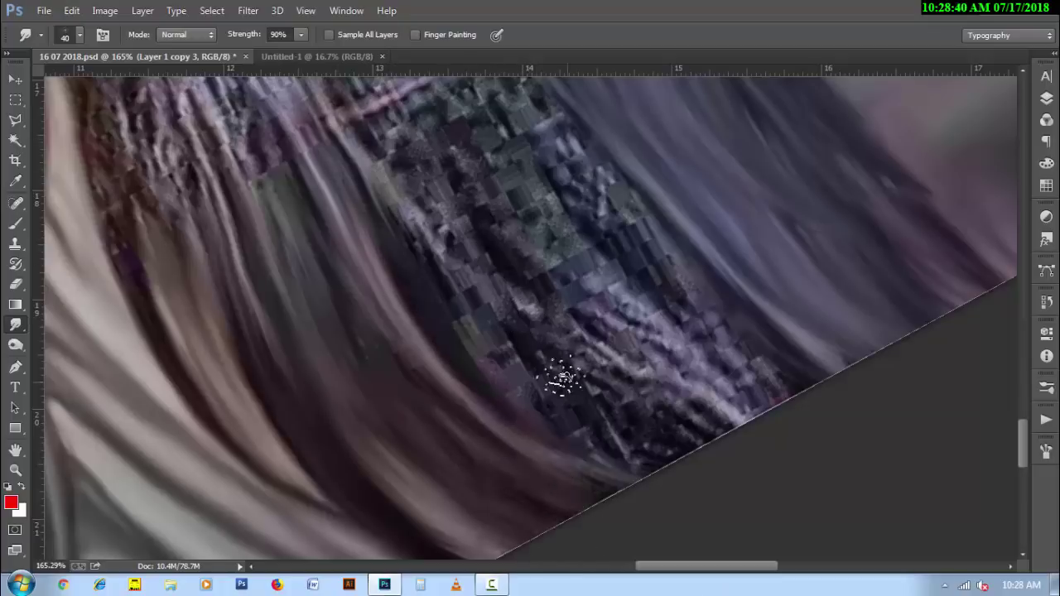
# - Turn the middle blocky texture into purple streaks and smooth the lower hair edge
pyautogui.moveTo(352, 139); pyautogui.dragTo(508, 378)
pyautogui.moveTo(437, 230)
pyautogui.mouseDown()
pyautogui.moveTo(522, 314)
pyautogui.moveTo(712, 439)
pyautogui.mouseUp()
pyautogui.moveTo(493, 273); pyautogui.dragTo(651, 372)
pyautogui.moveTo(407, 223)
pyautogui.mouseDown()
pyautogui.moveTo(473, 347)
pyautogui.moveTo(500, 338)
pyautogui.mouseUp()
pyautogui.press('[')
pyautogui.moveTo(407, 367); pyautogui.dragTo(514, 444)
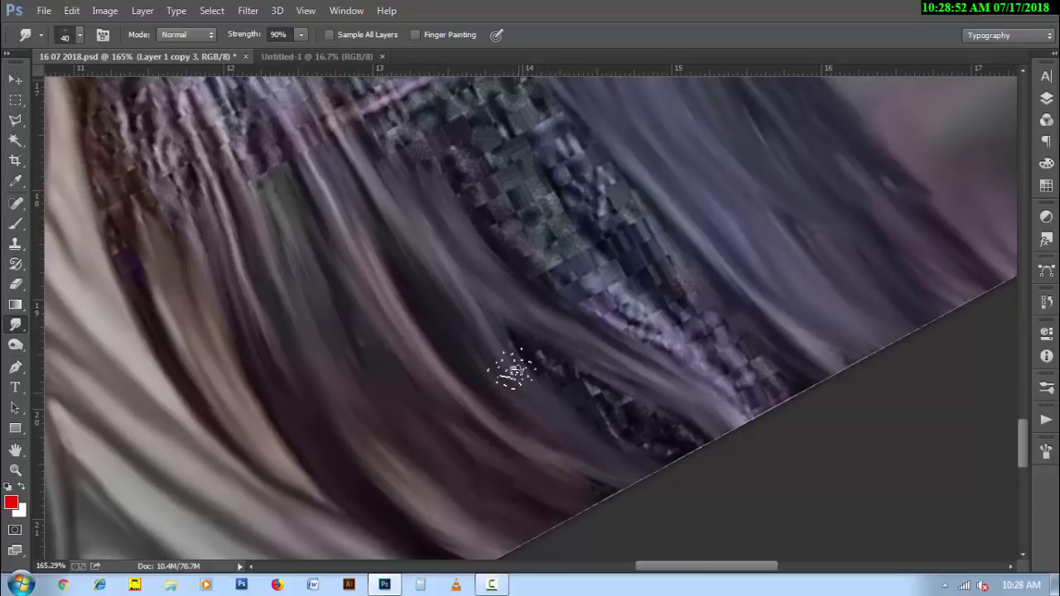
pyautogui.moveTo(590, 412)
pyautogui.mouseDown()
pyautogui.moveTo(587, 372)
pyautogui.moveTo(651, 513)
pyautogui.mouseUp()
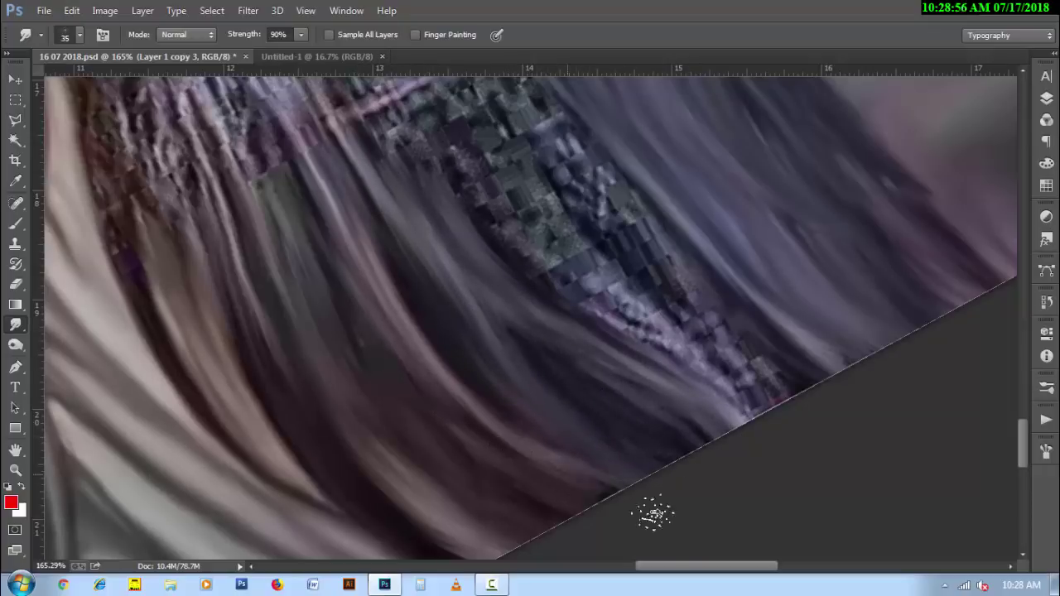
# - With a slightly larger brush, smooth blocky artifacts along the upper diagonal strand
pyautogui.hscroll(2, 369, 298)
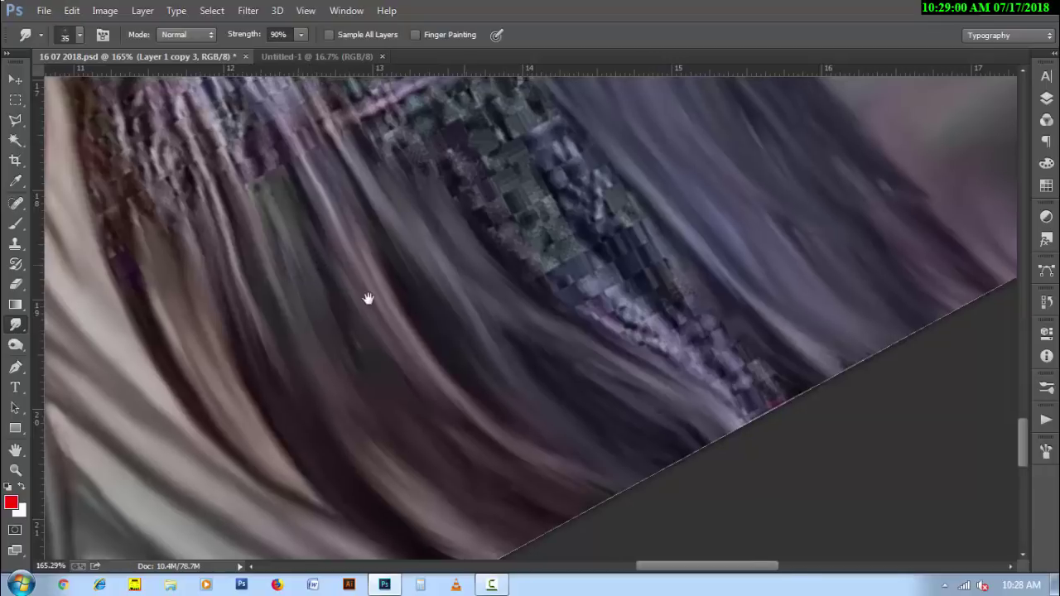
pyautogui.scroll(1, 369, 298)
pyautogui.press(']')
pyautogui.moveTo(316, 208)
pyautogui.mouseDown()
pyautogui.moveTo(289, 170)
pyautogui.moveTo(307, 165)
pyautogui.moveTo(250, 113)
pyautogui.moveTo(355, 130)
pyautogui.moveTo(480, 307)
pyautogui.moveTo(461, 256)
pyautogui.mouseUp()
pyautogui.moveTo(449, 207); pyautogui.dragTo(671, 447)
pyautogui.moveTo(402, 107); pyautogui.dragTo(667, 422)
# - Clear the last light blocky artifacts on the strand, then rotate the view toward the shirt
pyautogui.press('[')
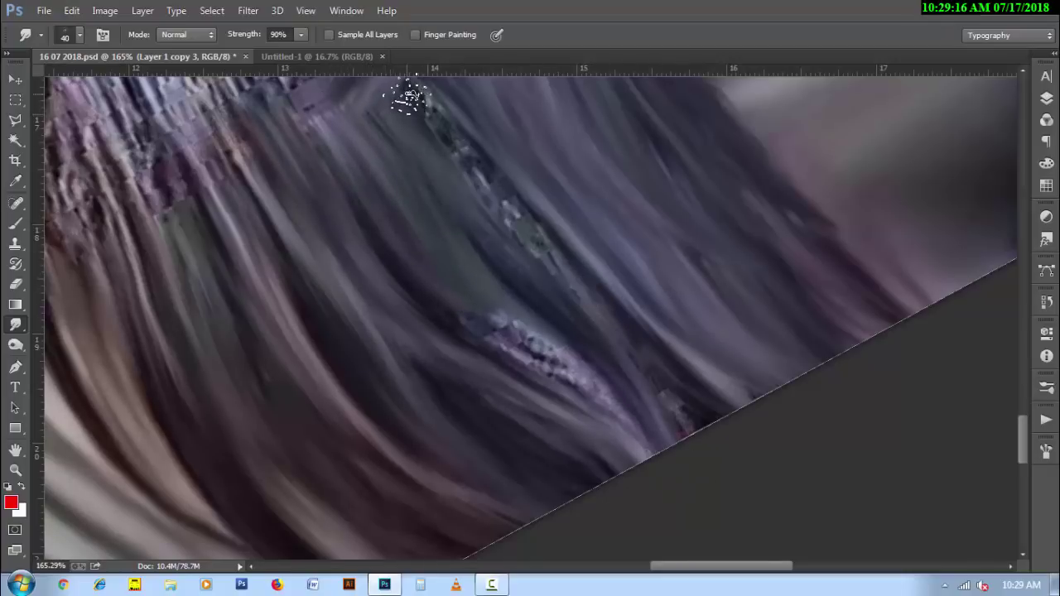
pyautogui.moveTo(403, 94)
pyautogui.mouseDown()
pyautogui.moveTo(604, 314)
pyautogui.moveTo(683, 443)
pyautogui.mouseUp()
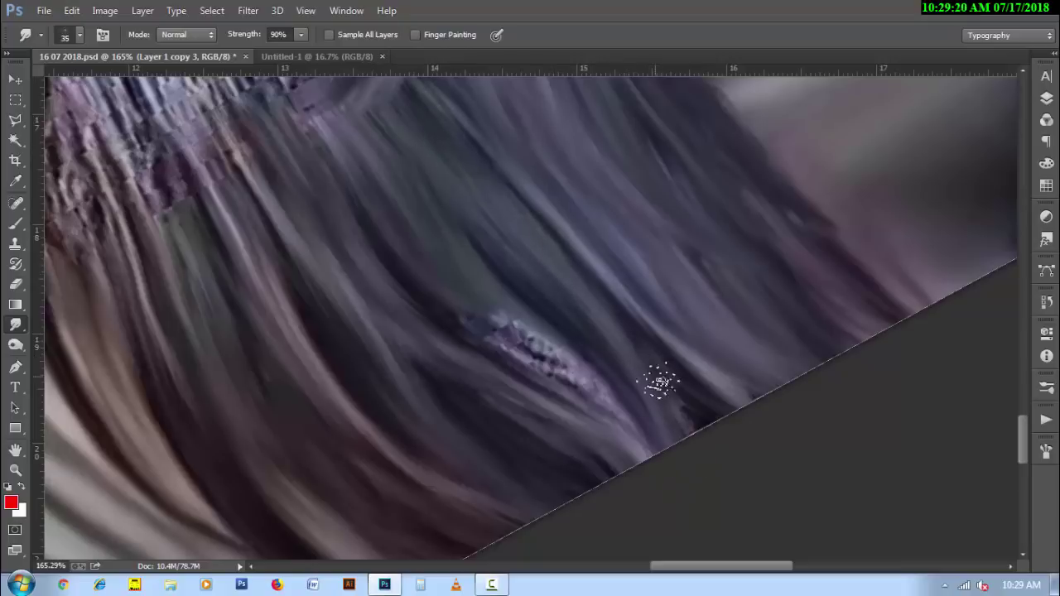
pyautogui.moveTo(408, 270); pyautogui.dragTo(641, 447)
pyautogui.moveTo(459, 307)
pyautogui.mouseDown()
pyautogui.moveTo(607, 408)
pyautogui.moveTo(502, 325)
pyautogui.moveTo(626, 437)
pyautogui.mouseUp()
pyautogui.moveTo(375, 322); pyautogui.dragTo(495, 438)
pyautogui.moveTo(453, 383); pyautogui.dragTo(589, 462)
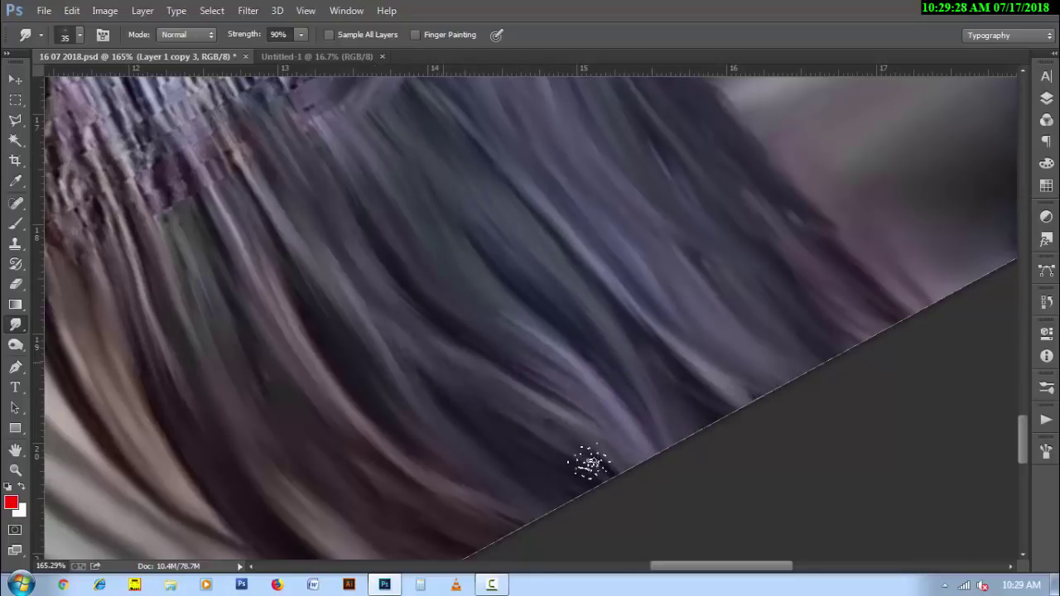
pyautogui.press('r')
pyautogui.moveTo(212, 229)
pyautogui.mouseDown()
pyautogui.moveTo(502, 425)
pyautogui.moveTo(555, 414)
pyautogui.moveTo(236, 340)
pyautogui.moveTo(237, 378)
pyautogui.moveTo(445, 402)
pyautogui.mouseUp()
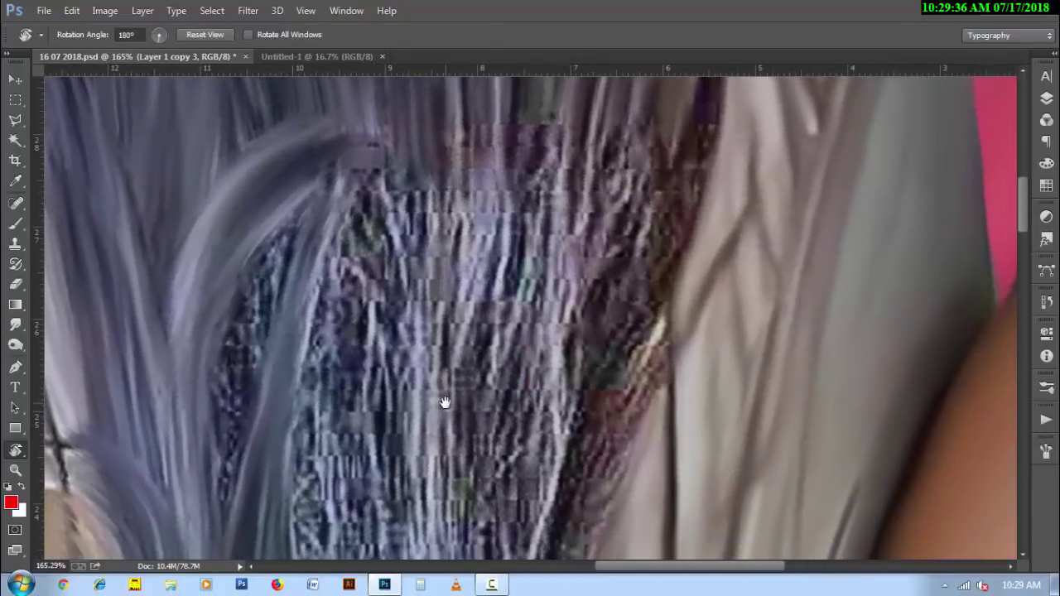
# - Smudge the textured hair on the left and upper middle into smooth strands
pyautogui.click(15, 327)
pyautogui.moveTo(232, 533); pyautogui.dragTo(248, 320)
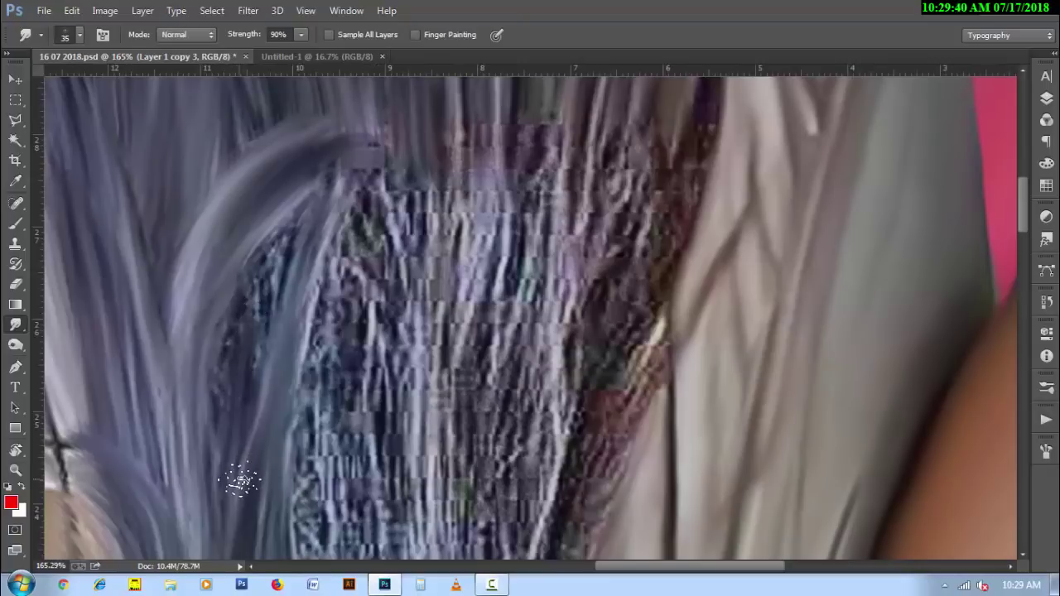
pyautogui.moveTo(237, 480); pyautogui.dragTo(324, 182)
pyautogui.moveTo(213, 485); pyautogui.dragTo(276, 239)
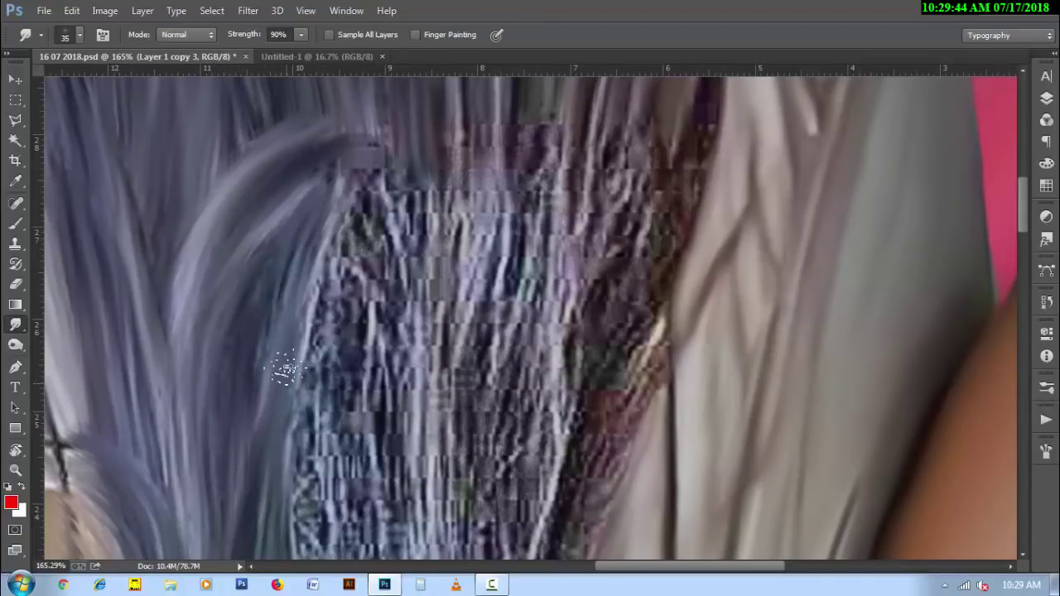
pyautogui.moveTo(282, 366)
pyautogui.mouseDown()
pyautogui.moveTo(238, 410)
pyautogui.moveTo(307, 236)
pyautogui.moveTo(296, 213)
pyautogui.mouseUp()
pyautogui.moveTo(253, 422); pyautogui.dragTo(201, 426)
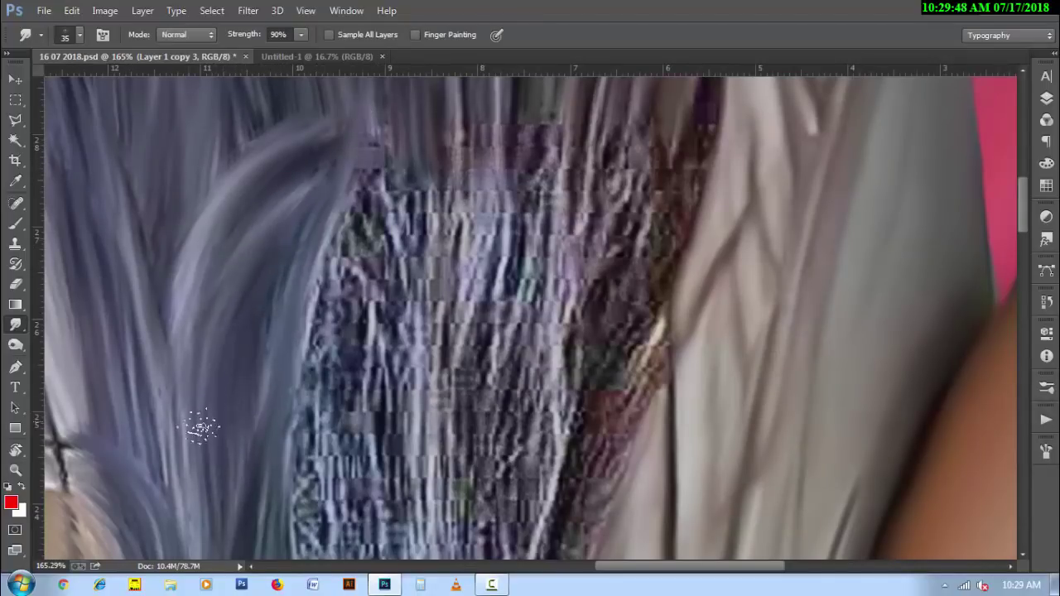
pyautogui.moveTo(162, 364); pyautogui.dragTo(177, 503)
# - Pull hair strands down over the shirt, streaking the dark hair-cloth edge and dark knot
pyautogui.scroll(2, 538, 339)
pyautogui.hscroll(1, 538, 339)
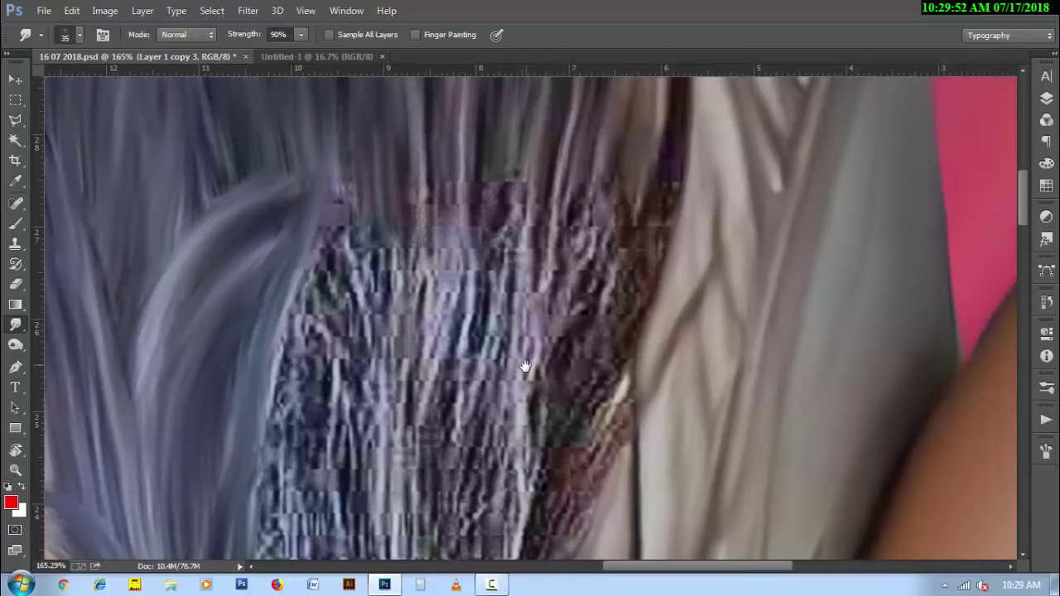
pyautogui.scroll(2, 534, 184)
pyautogui.moveTo(534, 184); pyautogui.dragTo(526, 542)
pyautogui.moveTo(563, 180)
pyautogui.mouseDown()
pyautogui.moveTo(573, 536)
pyautogui.moveTo(567, 340)
pyautogui.mouseUp()
pyautogui.moveTo(584, 416)
pyautogui.mouseDown()
pyautogui.moveTo(575, 473)
pyautogui.moveTo(589, 343)
pyautogui.mouseUp()
pyautogui.moveTo(629, 244)
pyautogui.mouseDown()
pyautogui.moveTo(532, 388)
pyautogui.moveTo(539, 403)
pyautogui.moveTo(563, 372)
pyautogui.moveTo(605, 244)
pyautogui.moveTo(572, 350)
pyautogui.mouseUp()
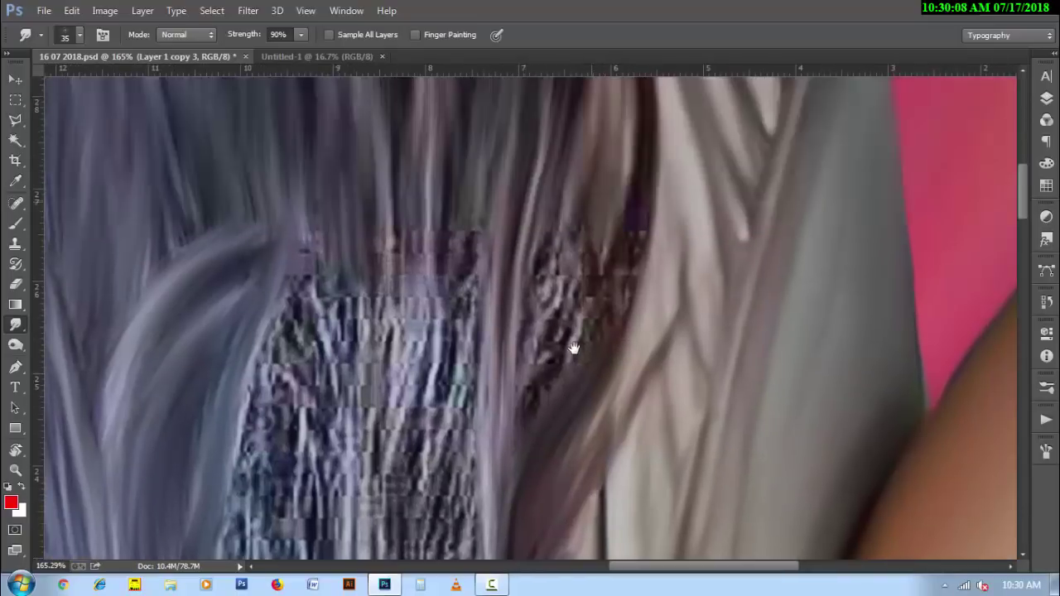
pyautogui.moveTo(544, 425)
pyautogui.mouseDown()
pyautogui.moveTo(608, 214)
pyautogui.moveTo(550, 416)
pyautogui.mouseUp()
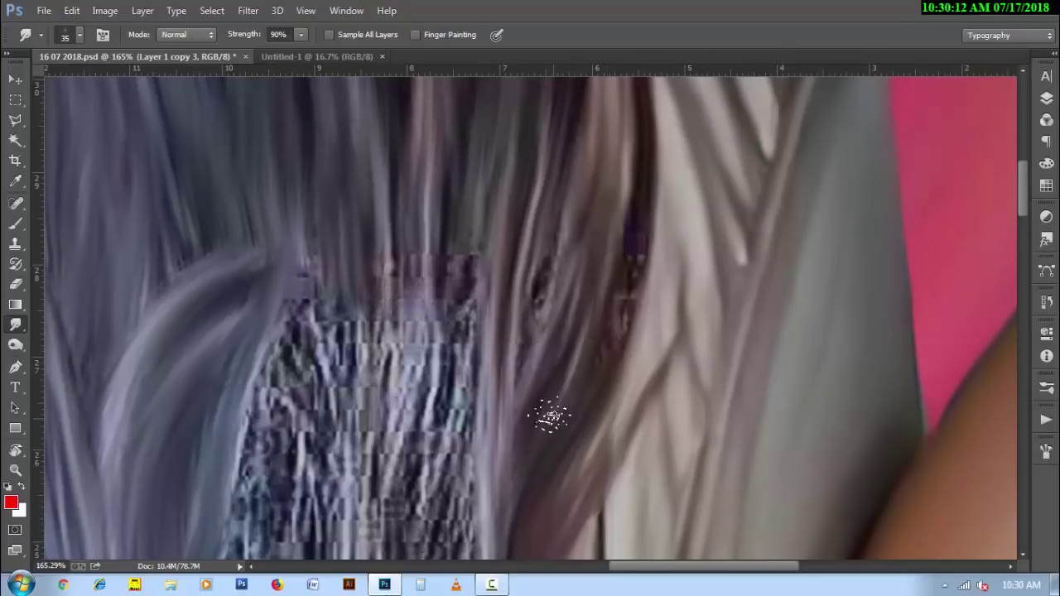
pyautogui.moveTo(527, 366); pyautogui.dragTo(587, 142)
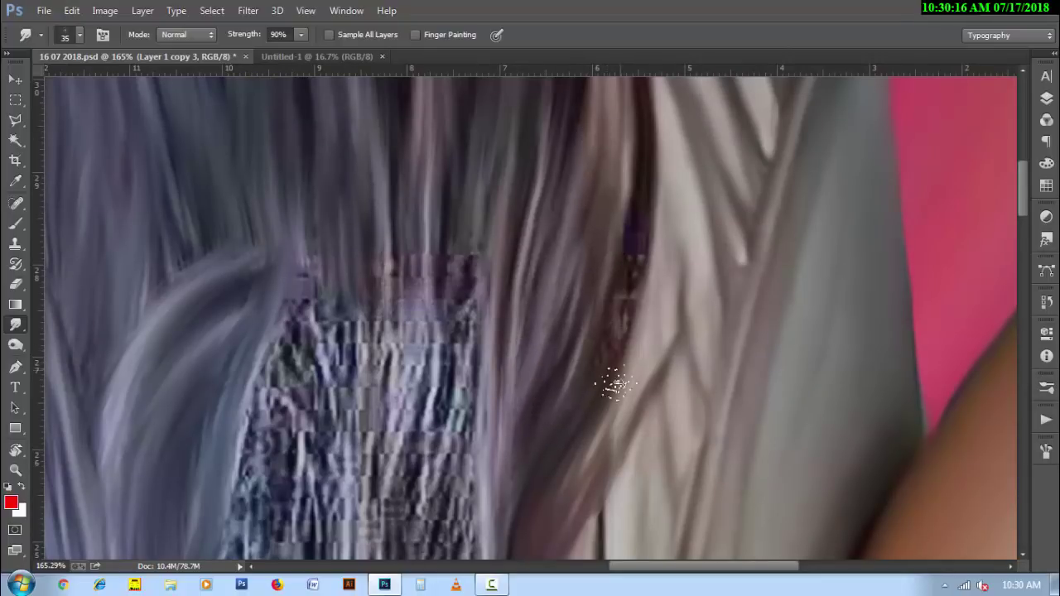
pyautogui.moveTo(616, 385)
pyautogui.mouseDown()
pyautogui.moveTo(655, 199)
pyautogui.moveTo(610, 290)
pyautogui.mouseUp()
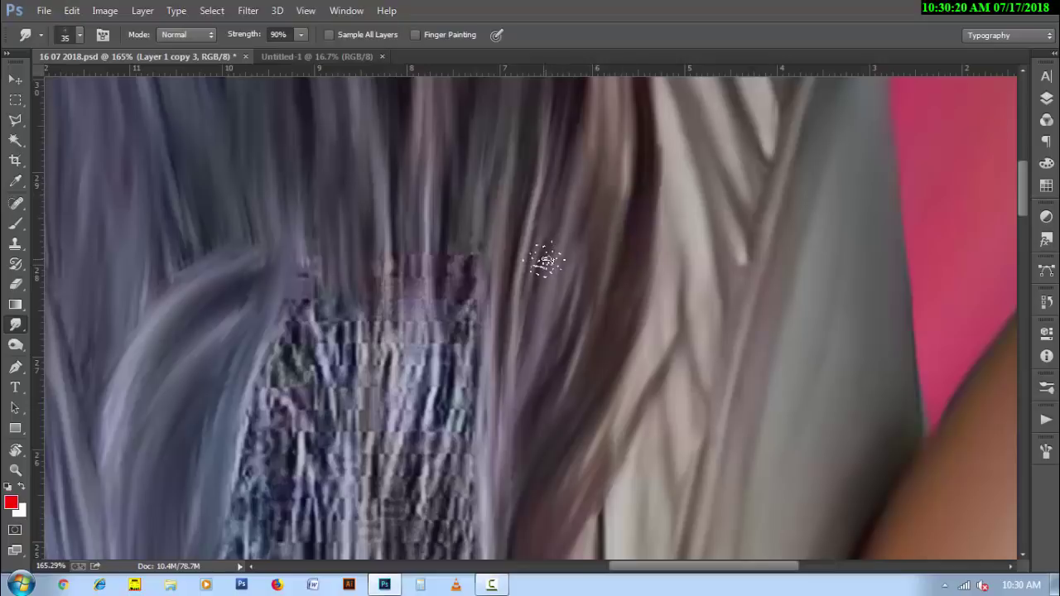
# - Turn the noisy central hair patch into vertical hair streaks
pyautogui.moveTo(389, 305)
pyautogui.mouseDown()
pyautogui.moveTo(390, 438)
pyautogui.moveTo(433, 253)
pyautogui.moveTo(383, 561)
pyautogui.mouseUp()
pyautogui.moveTo(461, 193)
pyautogui.mouseDown()
pyautogui.moveTo(406, 554)
pyautogui.moveTo(445, 229)
pyautogui.moveTo(449, 433)
pyautogui.moveTo(465, 340)
pyautogui.moveTo(450, 497)
pyautogui.moveTo(480, 384)
pyautogui.moveTo(476, 555)
pyautogui.mouseUp()
pyautogui.scroll(-1, 409, 418)
pyautogui.hscroll(-1, 409, 418)
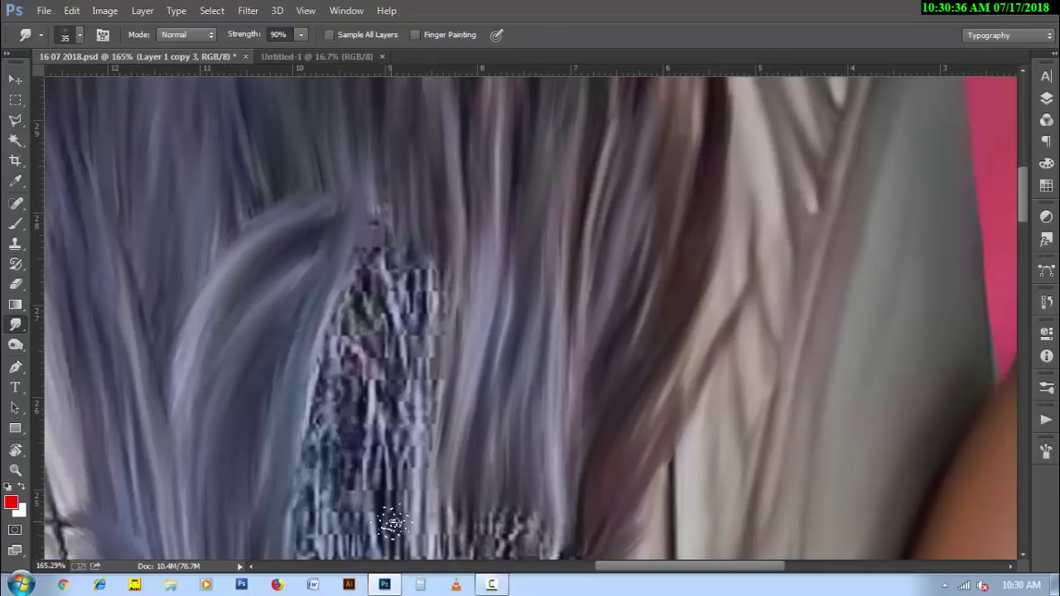
pyautogui.moveTo(374, 435)
pyautogui.mouseDown()
pyautogui.moveTo(401, 555)
pyautogui.moveTo(406, 356)
pyautogui.moveTo(416, 431)
pyautogui.moveTo(385, 345)
pyautogui.moveTo(371, 165)
pyautogui.moveTo(403, 221)
pyautogui.moveTo(411, 350)
pyautogui.moveTo(404, 182)
pyautogui.moveTo(426, 485)
pyautogui.moveTo(464, 193)
pyautogui.moveTo(445, 426)
pyautogui.mouseUp()
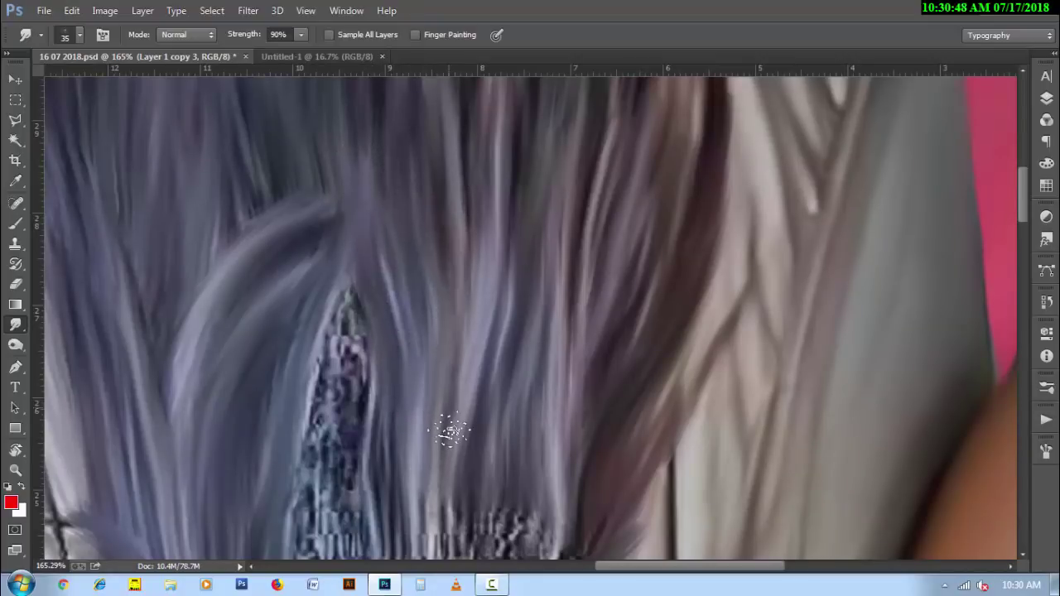
pyautogui.moveTo(387, 453); pyautogui.dragTo(411, 379)
pyautogui.moveTo(367, 218)
pyautogui.mouseDown()
pyautogui.moveTo(331, 521)
pyautogui.moveTo(386, 237)
pyautogui.moveTo(367, 383)
pyautogui.moveTo(386, 310)
pyautogui.moveTo(416, 534)
pyautogui.mouseUp()
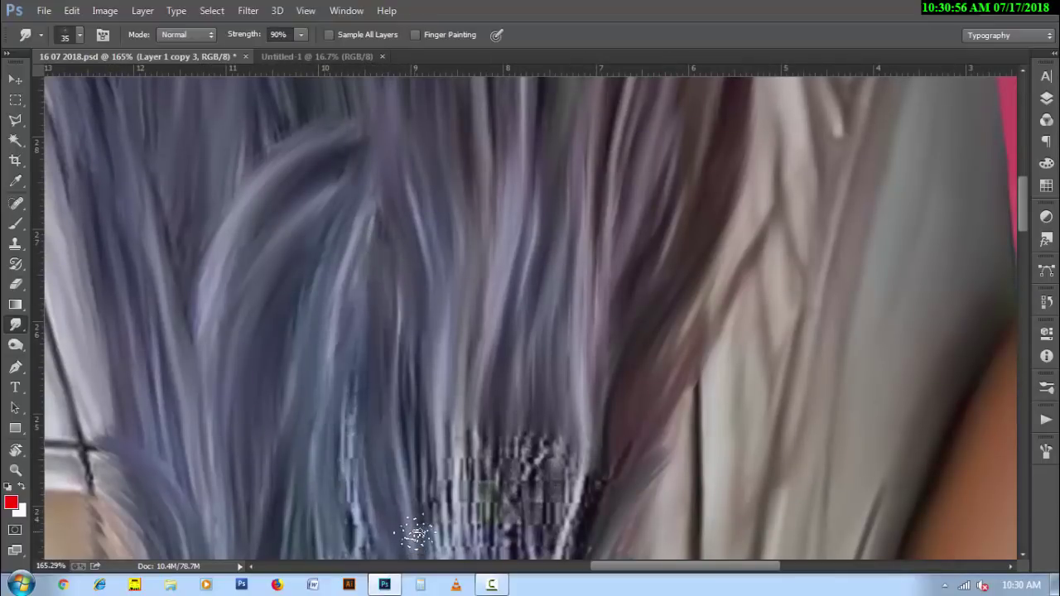
# - Smudge the remaining blocky patch into smooth vertical hair strokes
pyautogui.moveTo(379, 247); pyautogui.dragTo(376, 149)
pyautogui.moveTo(428, 421); pyautogui.dragTo(420, 325)
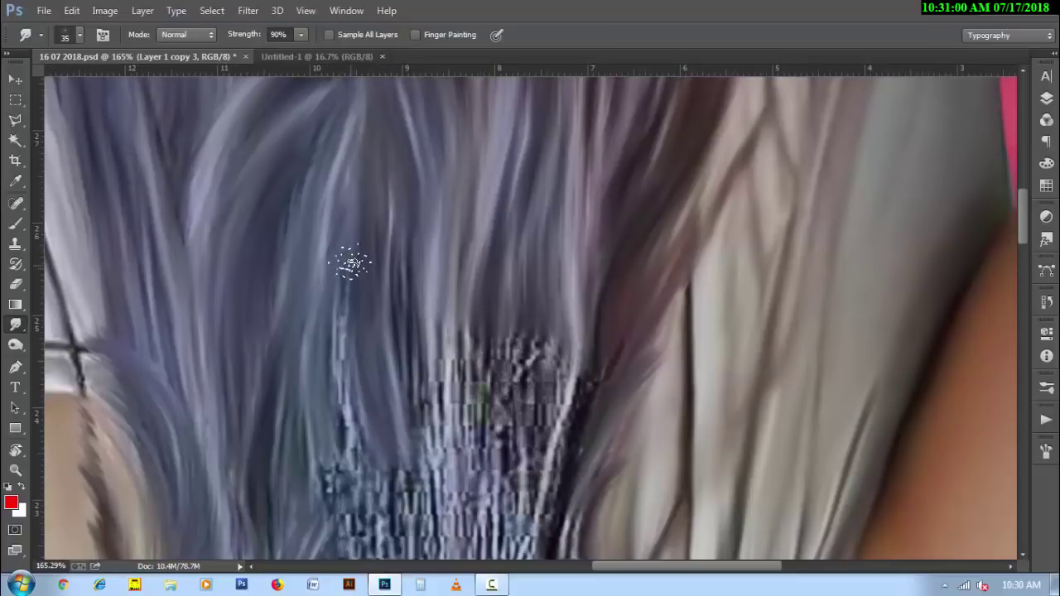
pyautogui.moveTo(350, 256)
pyautogui.mouseDown()
pyautogui.moveTo(383, 491)
pyautogui.moveTo(427, 489)
pyautogui.moveTo(461, 390)
pyautogui.moveTo(450, 307)
pyautogui.moveTo(472, 406)
pyautogui.moveTo(480, 517)
pyautogui.mouseUp()
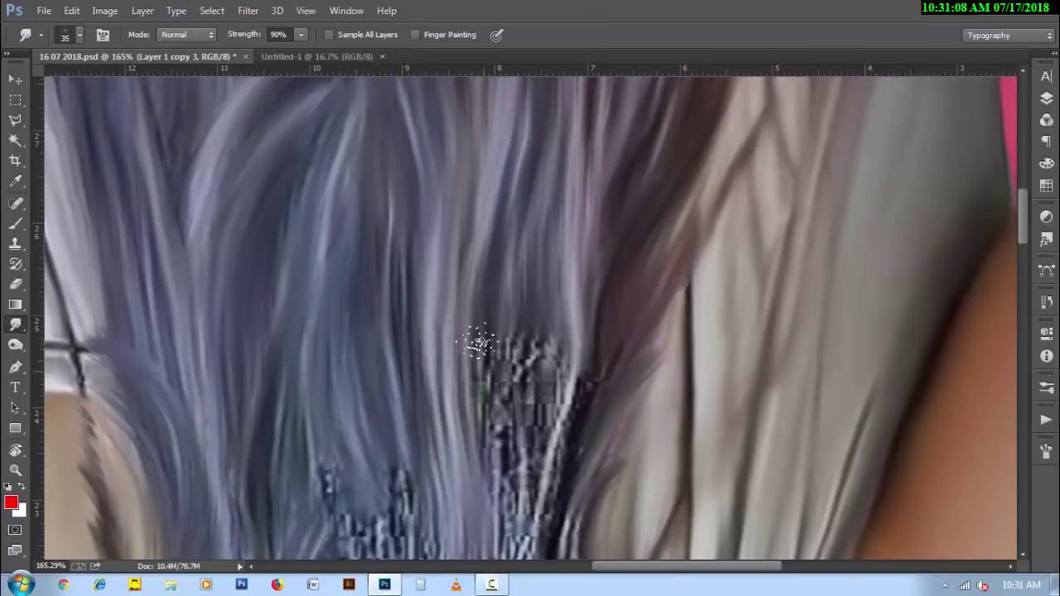
pyautogui.moveTo(480, 342); pyautogui.dragTo(489, 525)
pyautogui.moveTo(495, 339)
pyautogui.mouseDown()
pyautogui.moveTo(508, 568)
pyautogui.moveTo(516, 293)
pyautogui.moveTo(555, 578)
pyautogui.mouseUp()
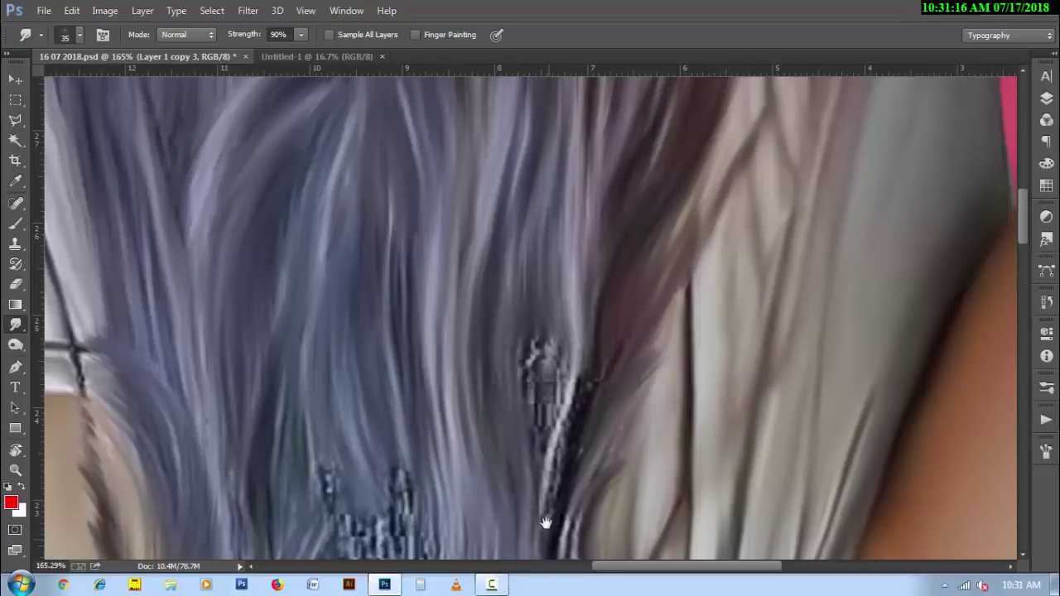
pyautogui.moveTo(545, 523)
pyautogui.mouseDown()
pyautogui.moveTo(514, 432)
pyautogui.moveTo(557, 214)
pyautogui.mouseUp()
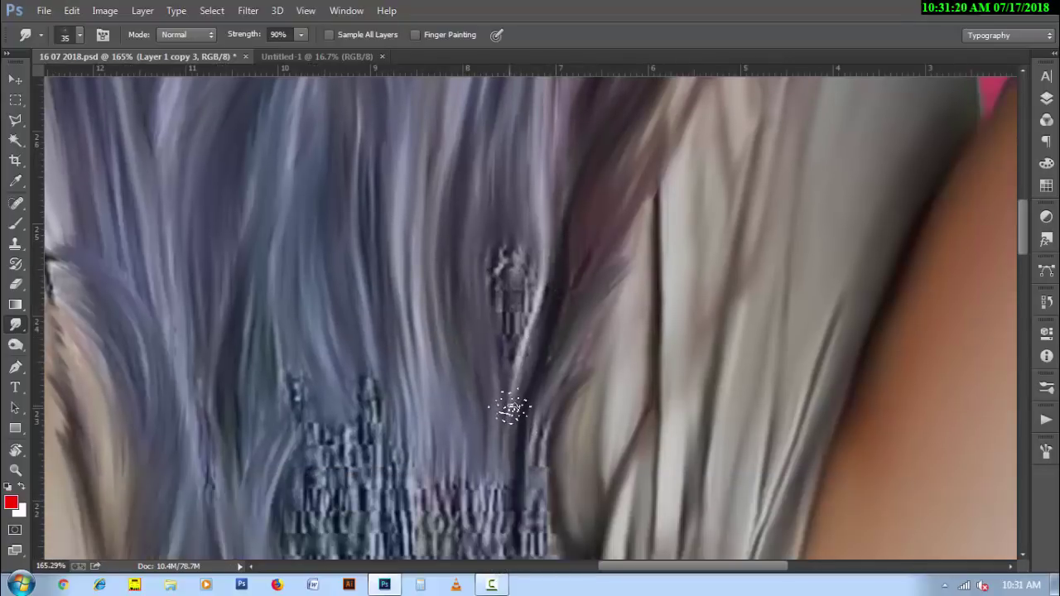
pyautogui.moveTo(513, 407)
pyautogui.mouseDown()
pyautogui.moveTo(499, 194)
pyautogui.moveTo(512, 400)
pyautogui.moveTo(539, 171)
pyautogui.moveTo(516, 289)
pyautogui.moveTo(482, 190)
pyautogui.moveTo(550, 209)
pyautogui.mouseUp()
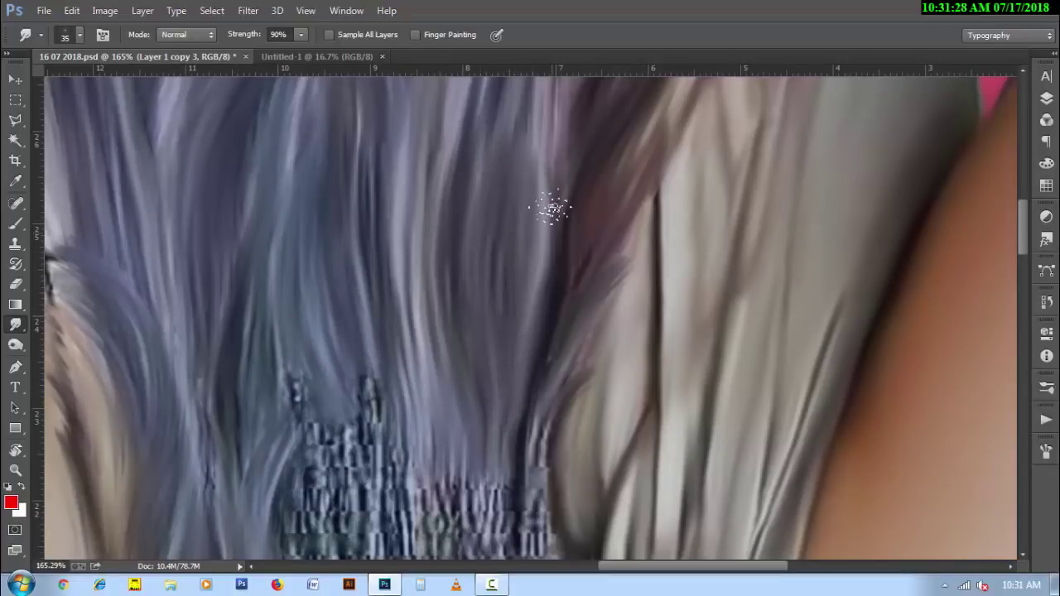
# - Smooth the blocky hair texture into long downward strands
pyautogui.scroll(-5, 494, 315)
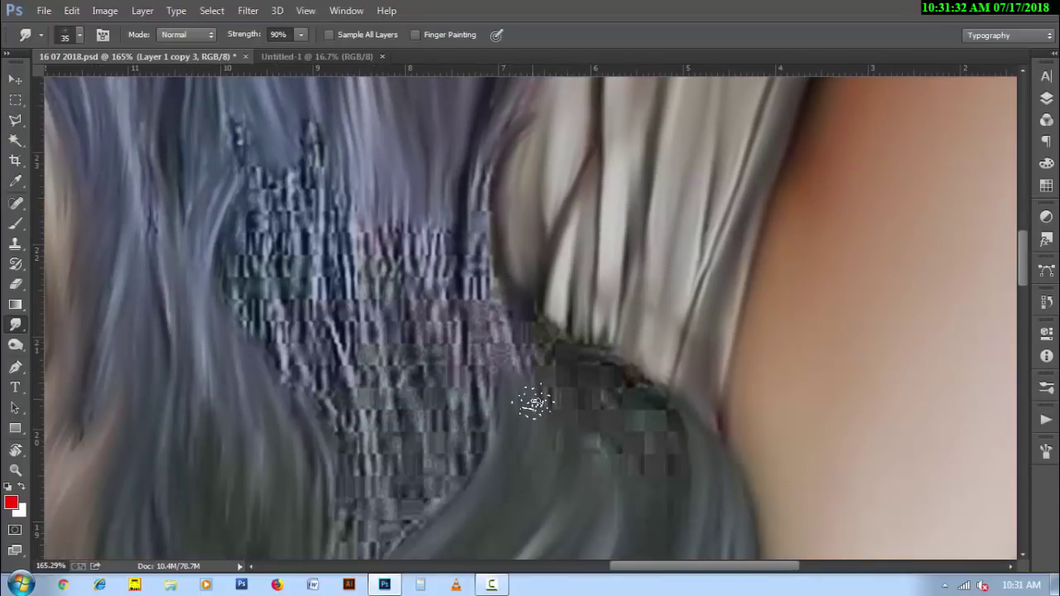
pyautogui.moveTo(524, 196)
pyautogui.mouseDown()
pyautogui.moveTo(492, 383)
pyautogui.moveTo(488, 182)
pyautogui.mouseUp()
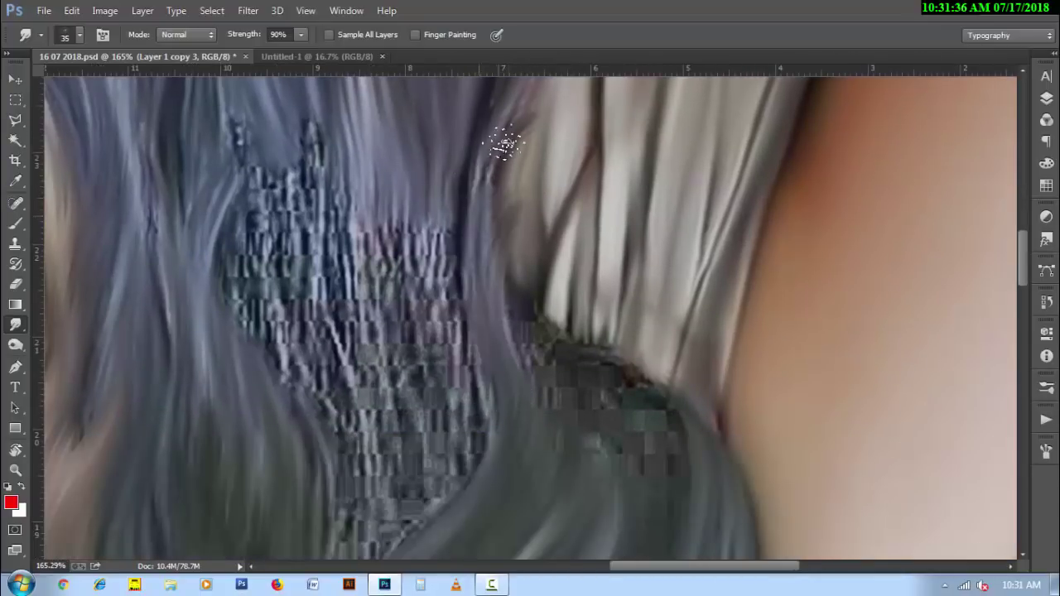
pyautogui.moveTo(504, 145)
pyautogui.mouseDown()
pyautogui.moveTo(473, 307)
pyautogui.moveTo(366, 351)
pyautogui.moveTo(394, 419)
pyautogui.mouseUp()
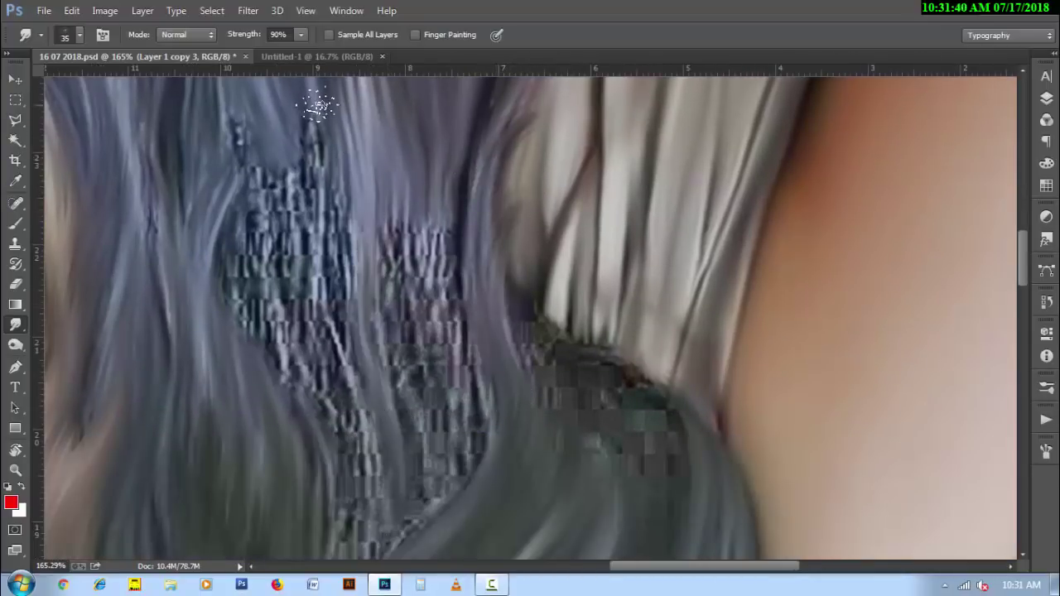
pyautogui.moveTo(317, 105); pyautogui.dragTo(351, 386)
pyautogui.moveTo(334, 142); pyautogui.dragTo(378, 422)
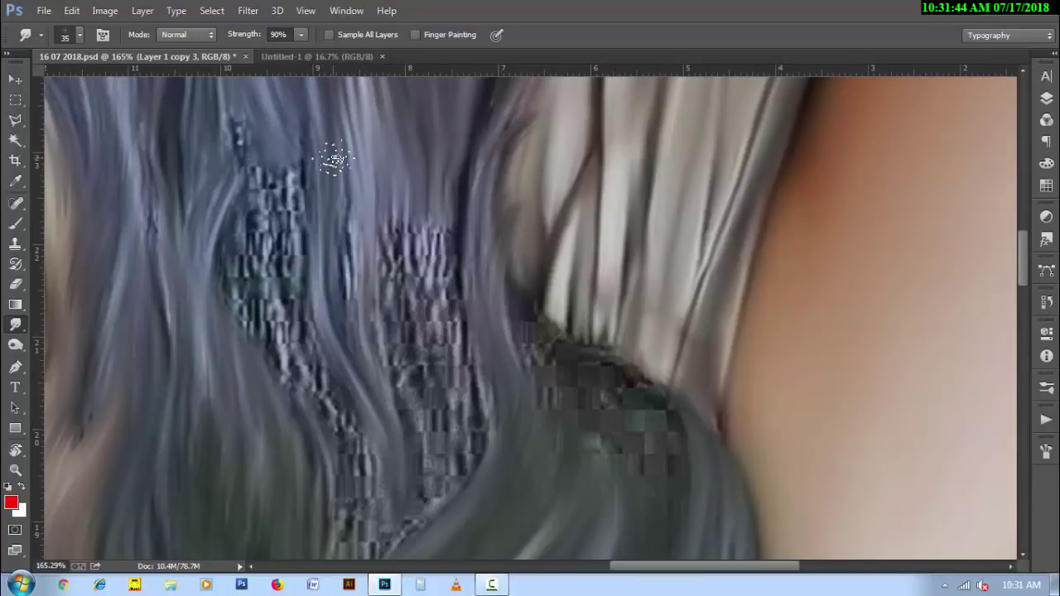
pyautogui.moveTo(335, 160); pyautogui.dragTo(402, 486)
pyautogui.moveTo(343, 292); pyautogui.dragTo(389, 545)
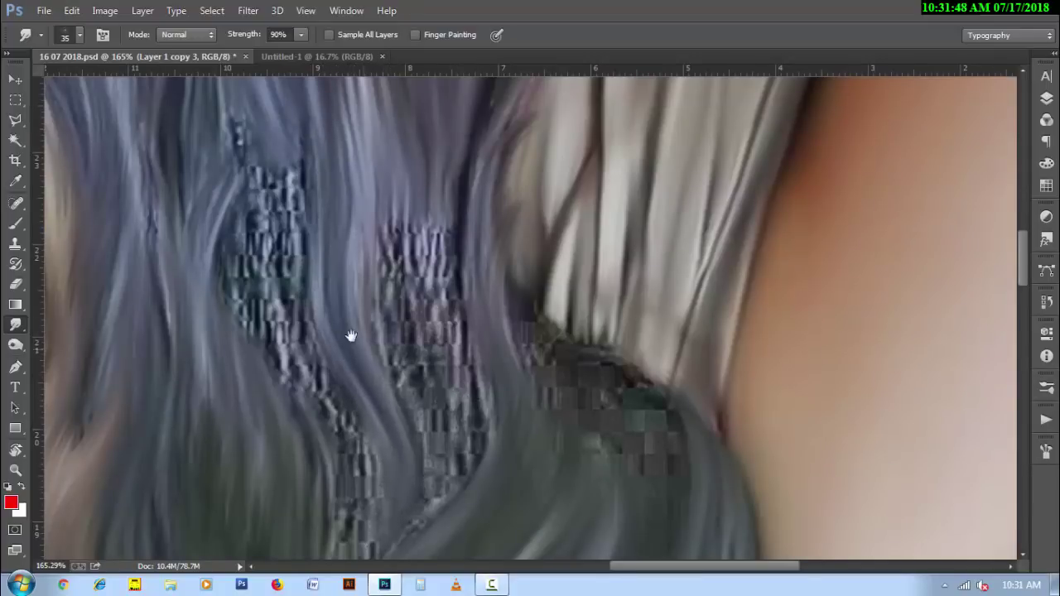
# - Smooth the remaining blocky patch and lightly blend the strands on the left
pyautogui.moveTo(351, 335); pyautogui.dragTo(400, 253)
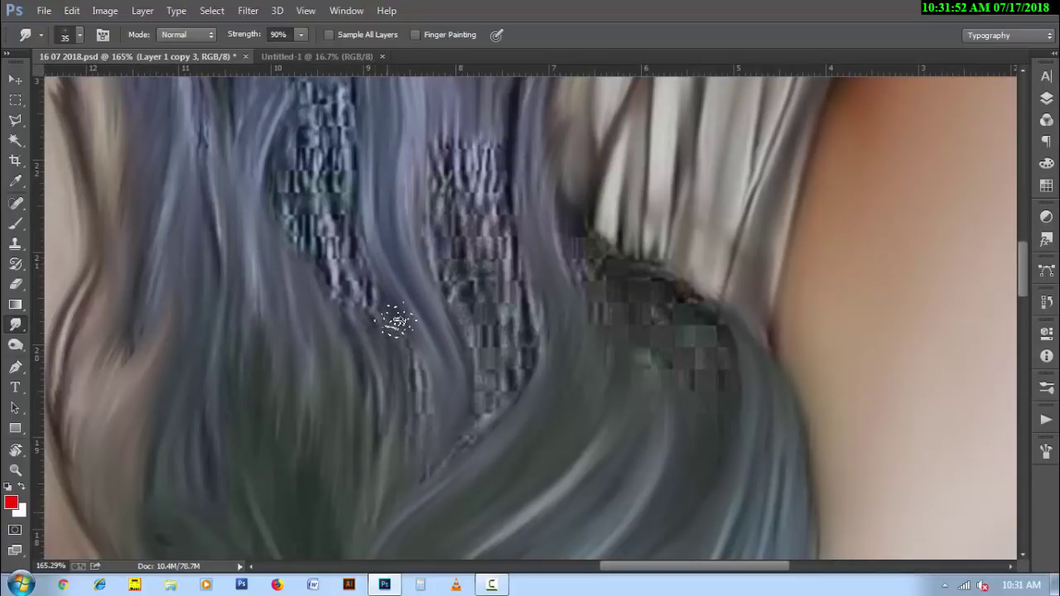
pyautogui.moveTo(381, 229); pyautogui.dragTo(403, 337)
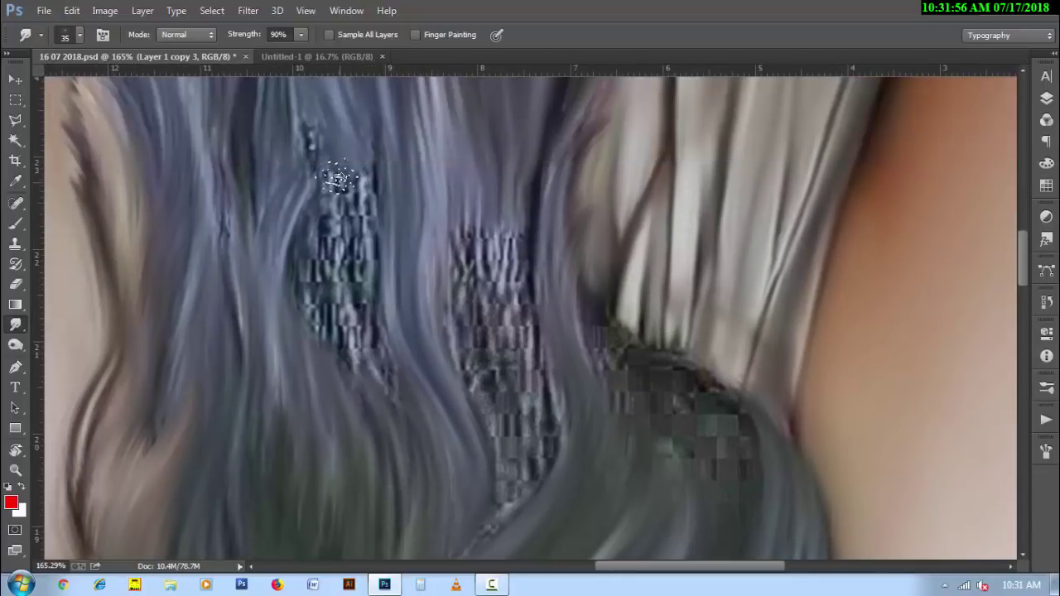
pyautogui.moveTo(339, 178)
pyautogui.mouseDown()
pyautogui.moveTo(315, 228)
pyautogui.moveTo(308, 213)
pyautogui.moveTo(310, 273)
pyautogui.moveTo(385, 396)
pyautogui.moveTo(332, 141)
pyautogui.moveTo(402, 378)
pyautogui.moveTo(337, 145)
pyautogui.moveTo(403, 361)
pyautogui.moveTo(331, 165)
pyautogui.moveTo(378, 296)
pyautogui.moveTo(430, 325)
pyautogui.moveTo(463, 527)
pyautogui.mouseUp()
pyautogui.moveTo(360, 456); pyautogui.dragTo(386, 287)
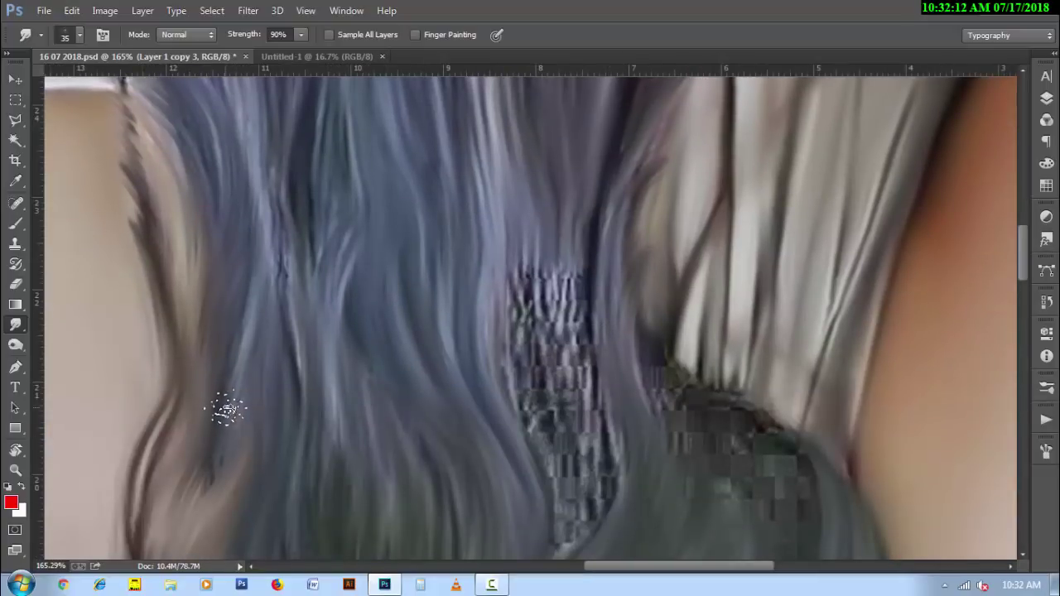
pyautogui.moveTo(277, 278)
pyautogui.mouseDown()
pyautogui.moveTo(277, 237)
pyautogui.moveTo(300, 265)
pyautogui.mouseUp()
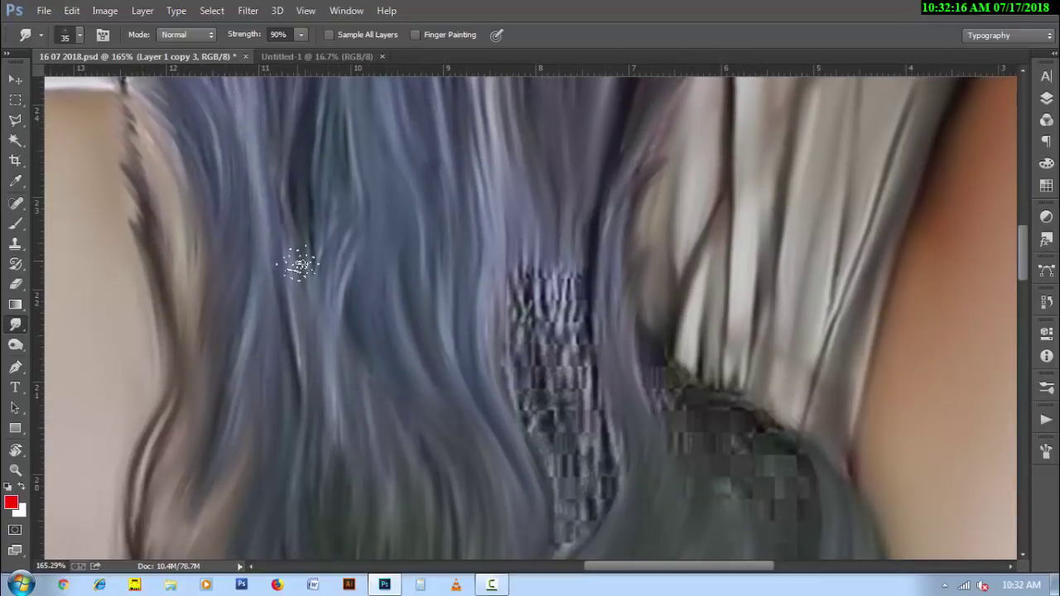
pyautogui.moveTo(556, 375); pyautogui.dragTo(491, 321)
pyautogui.moveTo(469, 377)
pyautogui.mouseDown()
pyautogui.moveTo(473, 438)
pyautogui.moveTo(504, 414)
pyautogui.moveTo(538, 342)
pyautogui.mouseUp()
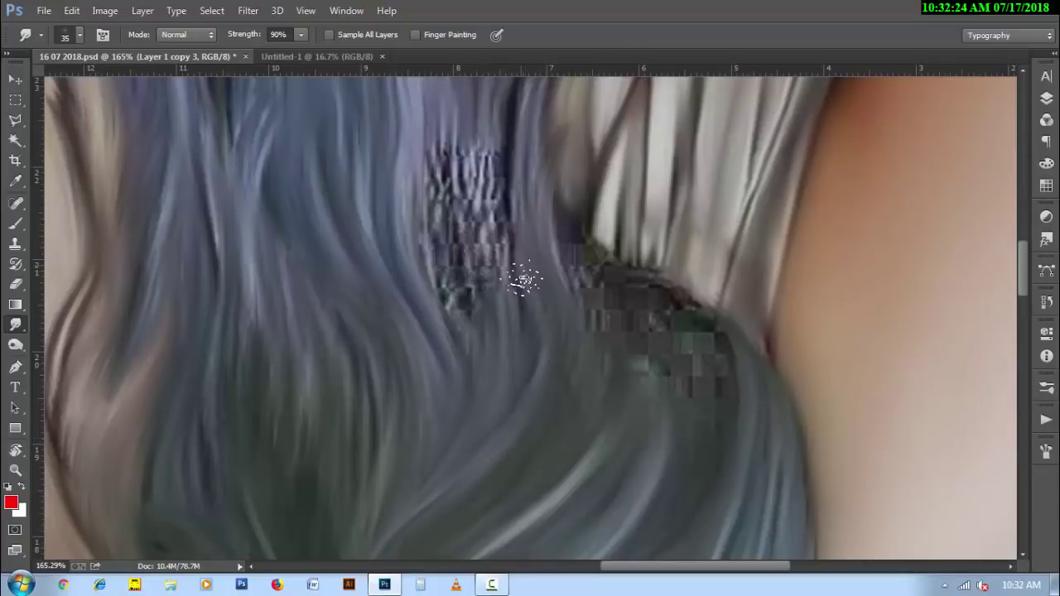
# - Smear the leftover dark pixelated streaks into smooth strands and brighten the lower hair
pyautogui.scroll(1, 492, 254)
pyautogui.moveTo(492, 253)
pyautogui.mouseDown()
pyautogui.moveTo(489, 348)
pyautogui.moveTo(495, 151)
pyautogui.moveTo(497, 397)
pyautogui.moveTo(502, 237)
pyautogui.moveTo(516, 246)
pyautogui.moveTo(514, 399)
pyautogui.mouseUp()
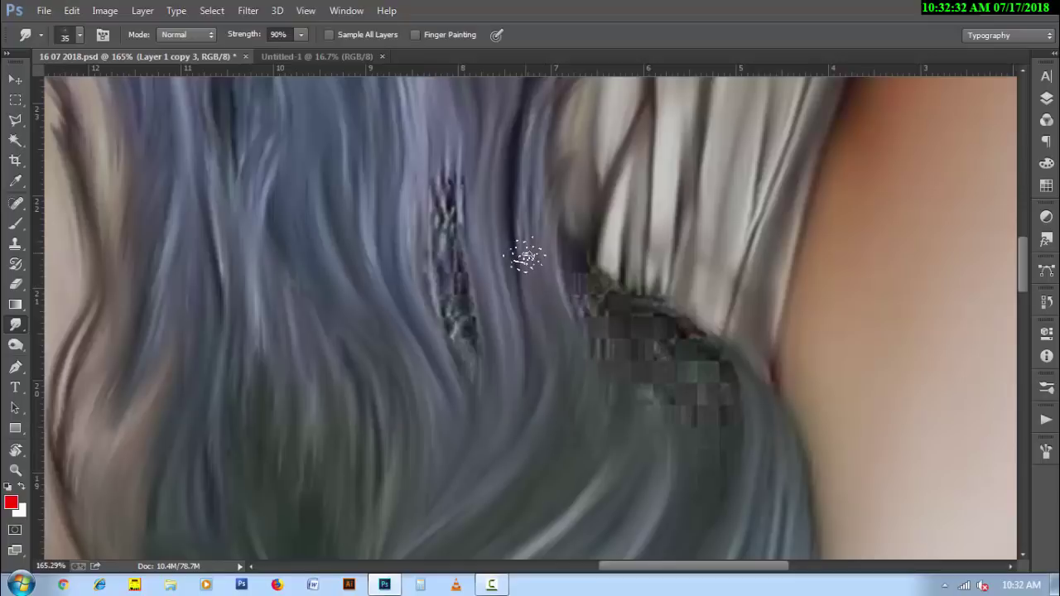
pyautogui.moveTo(458, 246)
pyautogui.mouseDown()
pyautogui.moveTo(433, 273)
pyautogui.moveTo(467, 402)
pyautogui.moveTo(467, 163)
pyautogui.mouseUp()
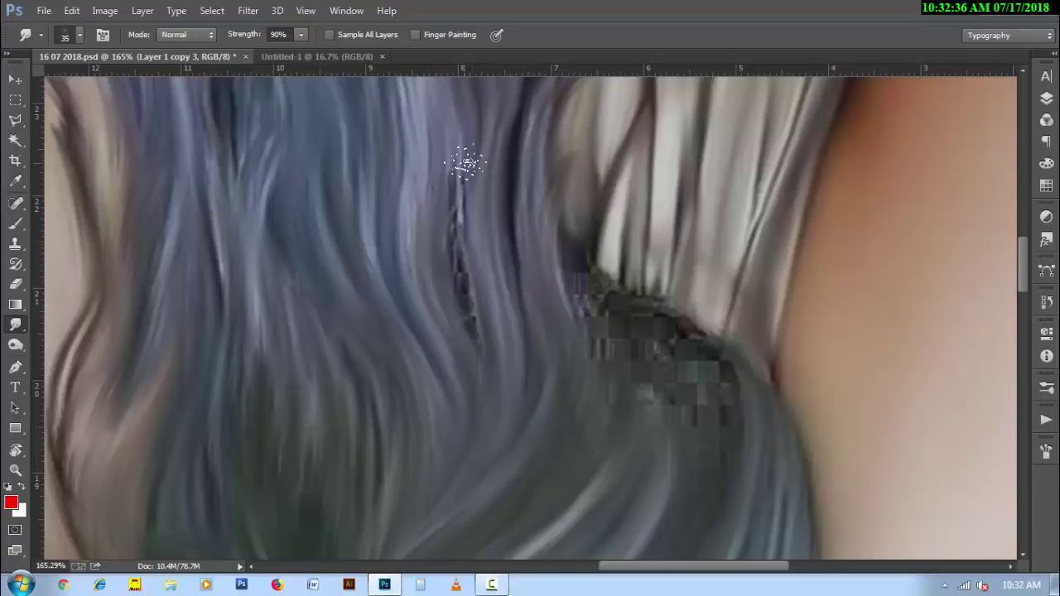
pyautogui.moveTo(448, 217)
pyautogui.mouseDown()
pyautogui.moveTo(466, 307)
pyautogui.moveTo(455, 130)
pyautogui.mouseUp()
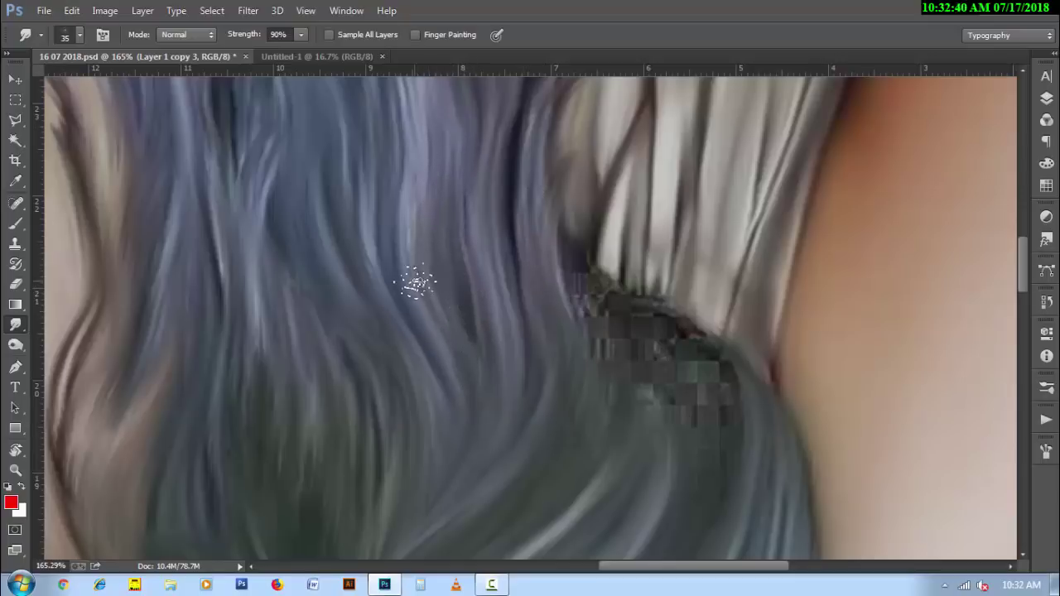
pyautogui.moveTo(417, 283); pyautogui.dragTo(421, 116)
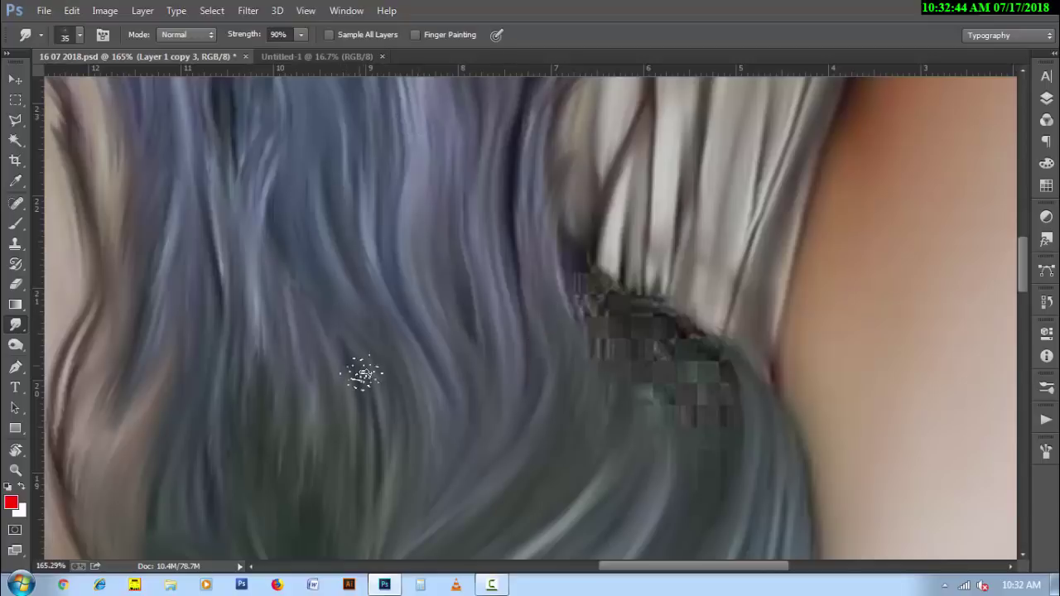
pyautogui.moveTo(265, 311); pyautogui.dragTo(345, 321)
pyautogui.moveTo(273, 190)
pyautogui.mouseDown()
pyautogui.moveTo(315, 331)
pyautogui.moveTo(265, 355)
pyautogui.moveTo(268, 490)
pyautogui.moveTo(279, 360)
pyautogui.moveTo(234, 373)
pyautogui.mouseUp()
pyautogui.click(491, 585)
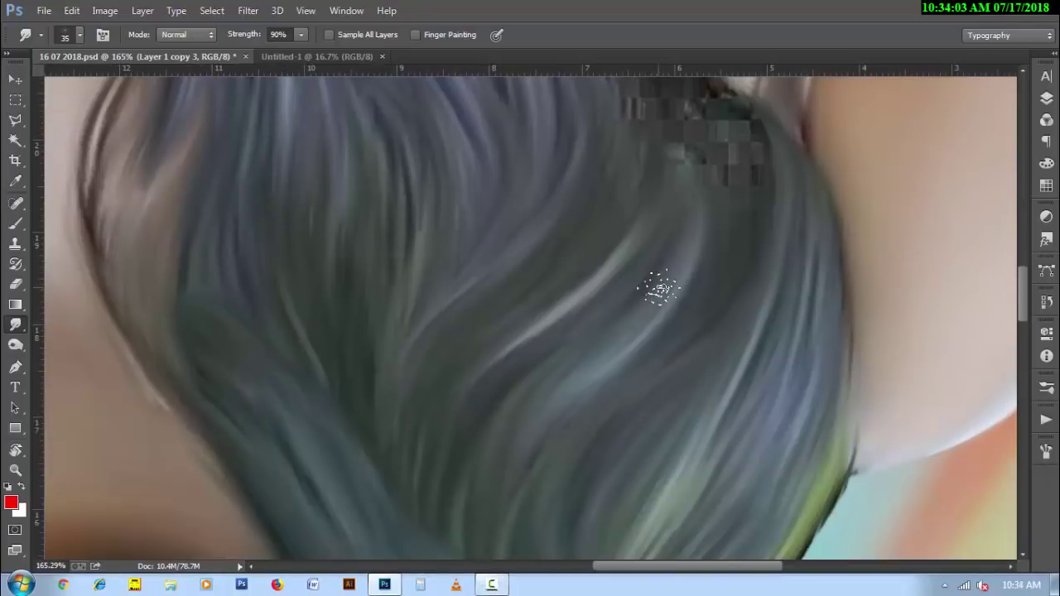
# - Centre the pixelated patch by the shoulder and rotate the canvas to a comfortable angle
pyautogui.moveTo(655, 284)
pyautogui.mouseDown()
pyautogui.moveTo(681, 303)
pyautogui.moveTo(607, 426)
pyautogui.moveTo(628, 445)
pyautogui.mouseUp()
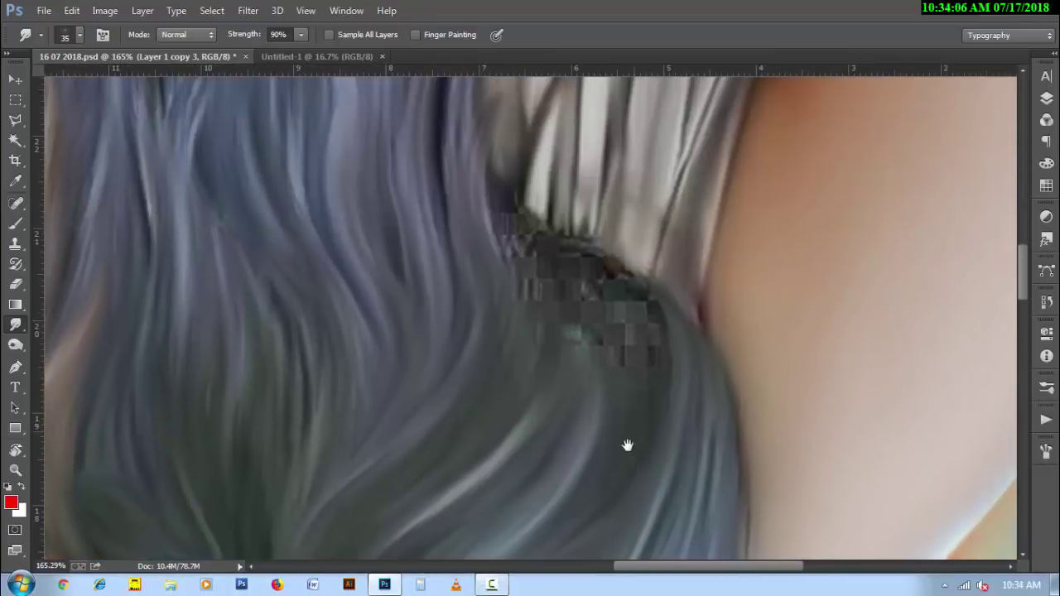
pyautogui.moveTo(585, 409); pyautogui.dragTo(508, 437)
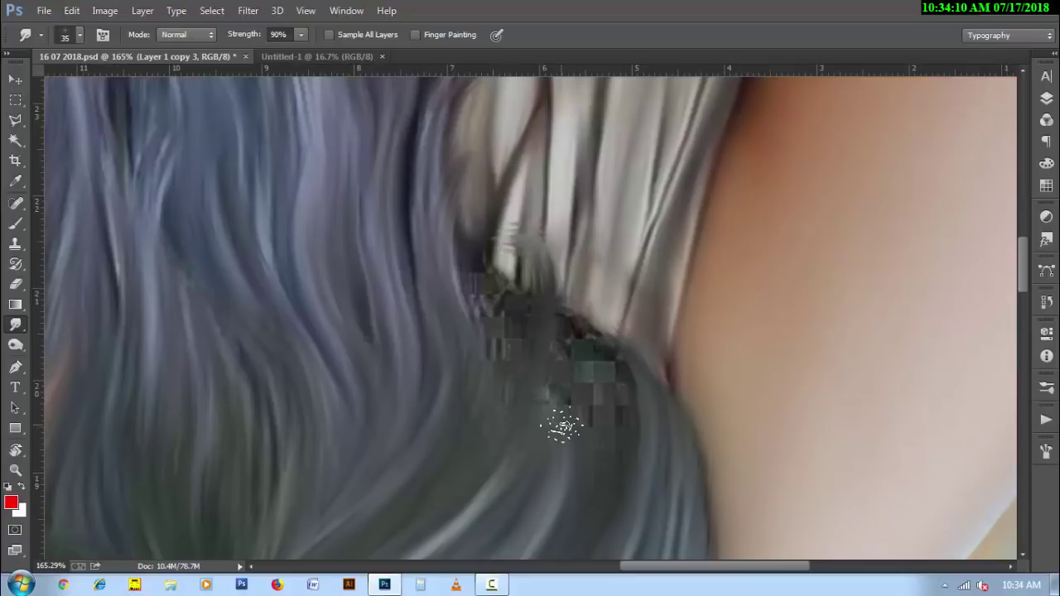
pyautogui.press('r')
pyautogui.moveTo(561, 354); pyautogui.dragTo(580, 273)
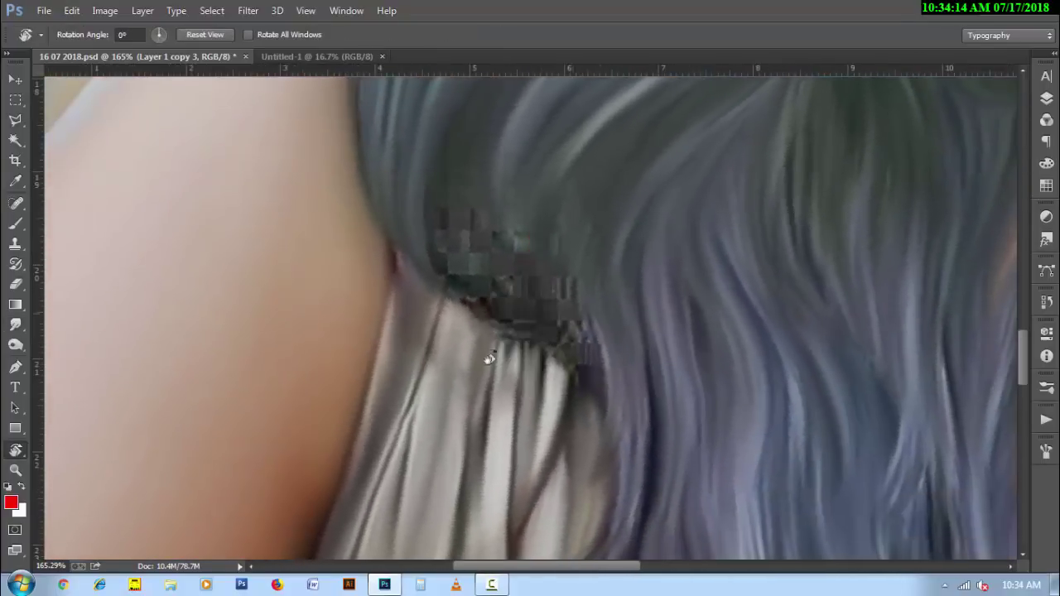
pyautogui.moveTo(489, 359); pyautogui.dragTo(68, 374)
pyautogui.hotkey('shift', 'r')
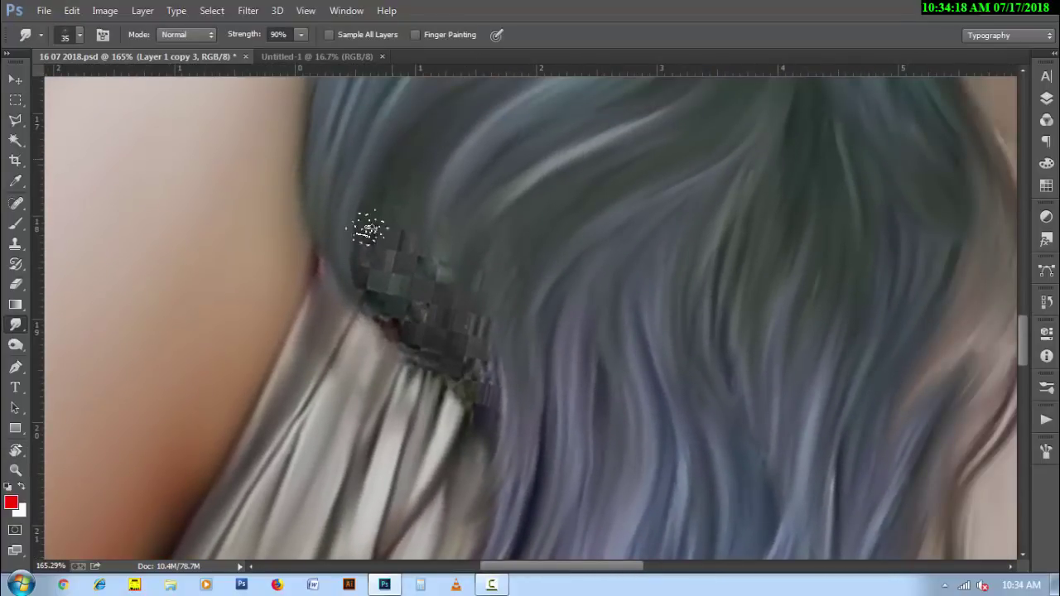
# - Smudge the remaining pixelated blocks into strands pulled down over the patch
pyautogui.moveTo(383, 198)
pyautogui.mouseDown()
pyautogui.moveTo(414, 350)
pyautogui.moveTo(445, 380)
pyautogui.moveTo(416, 342)
pyautogui.moveTo(440, 180)
pyautogui.moveTo(480, 423)
pyautogui.mouseUp()
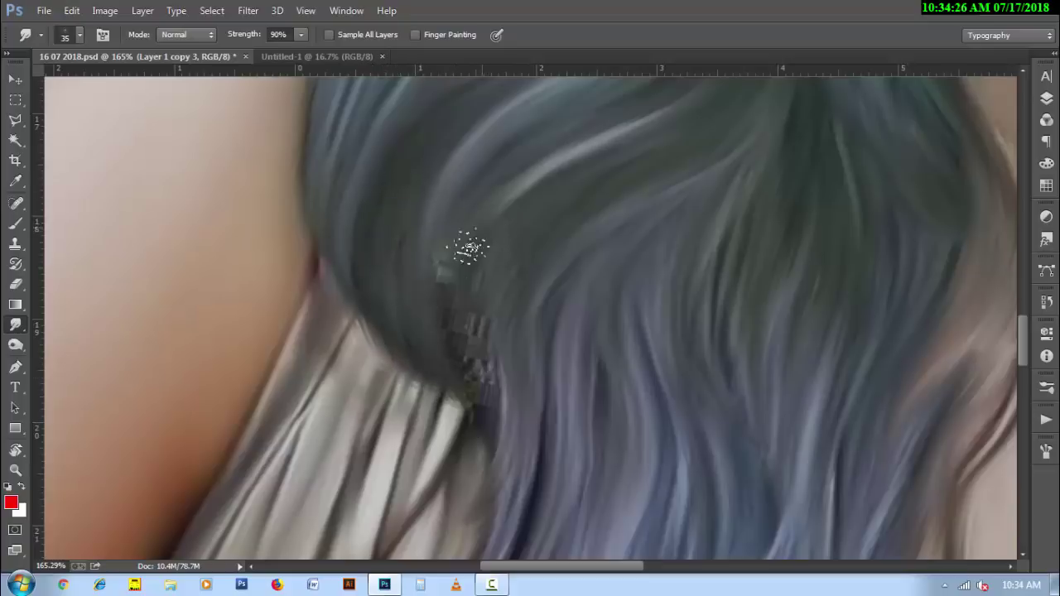
pyautogui.moveTo(469, 246)
pyautogui.mouseDown()
pyautogui.moveTo(518, 293)
pyautogui.moveTo(468, 475)
pyautogui.mouseUp()
pyautogui.moveTo(443, 248); pyautogui.dragTo(467, 379)
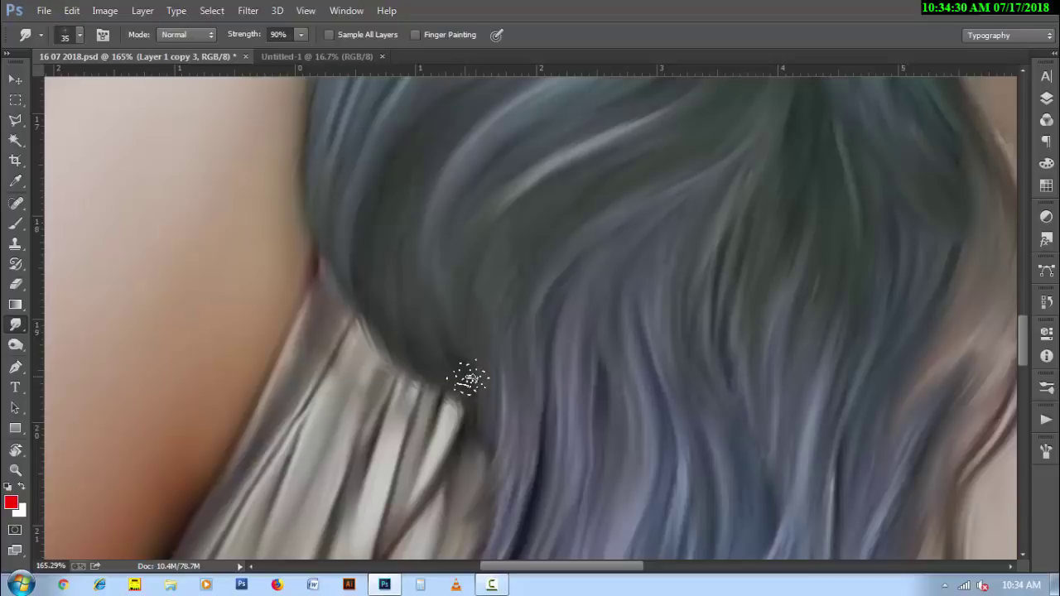
pyautogui.moveTo(514, 413)
pyautogui.mouseDown()
pyautogui.moveTo(473, 230)
pyautogui.moveTo(522, 431)
pyautogui.moveTo(540, 341)
pyautogui.mouseUp()
pyautogui.moveTo(515, 414)
pyautogui.mouseDown()
pyautogui.moveTo(563, 316)
pyautogui.moveTo(452, 359)
pyautogui.mouseUp()
# - Reshape the blue hair into a smooth vertical band and blend its dark edge into the shirt
pyautogui.moveTo(712, 354); pyautogui.dragTo(609, 354)
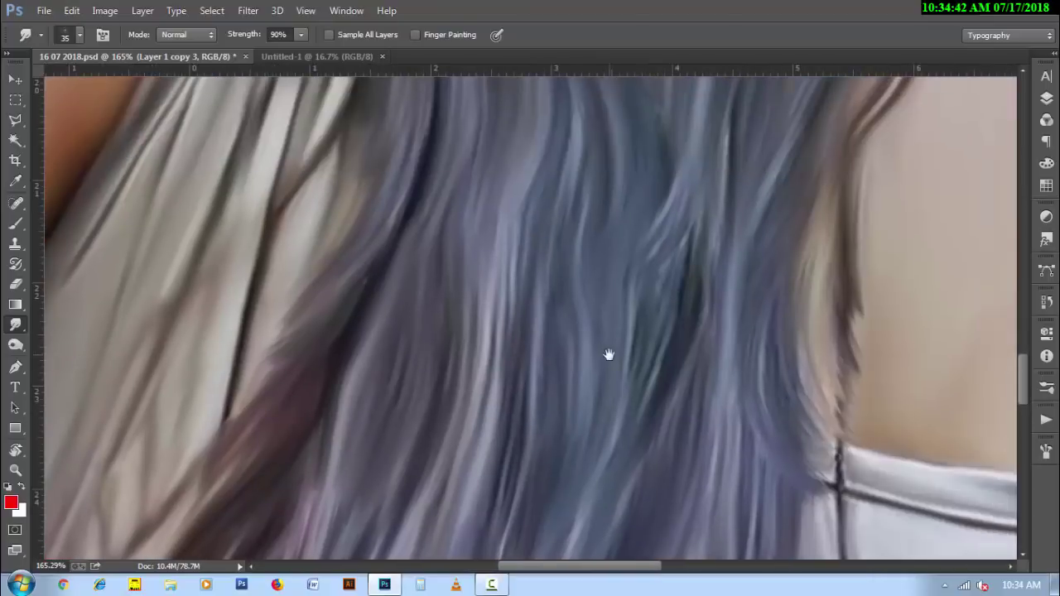
pyautogui.moveTo(660, 234)
pyautogui.mouseDown()
pyautogui.moveTo(687, 249)
pyautogui.moveTo(634, 433)
pyautogui.moveTo(703, 182)
pyautogui.moveTo(647, 451)
pyautogui.mouseUp()
pyautogui.moveTo(503, 398); pyautogui.dragTo(668, 257)
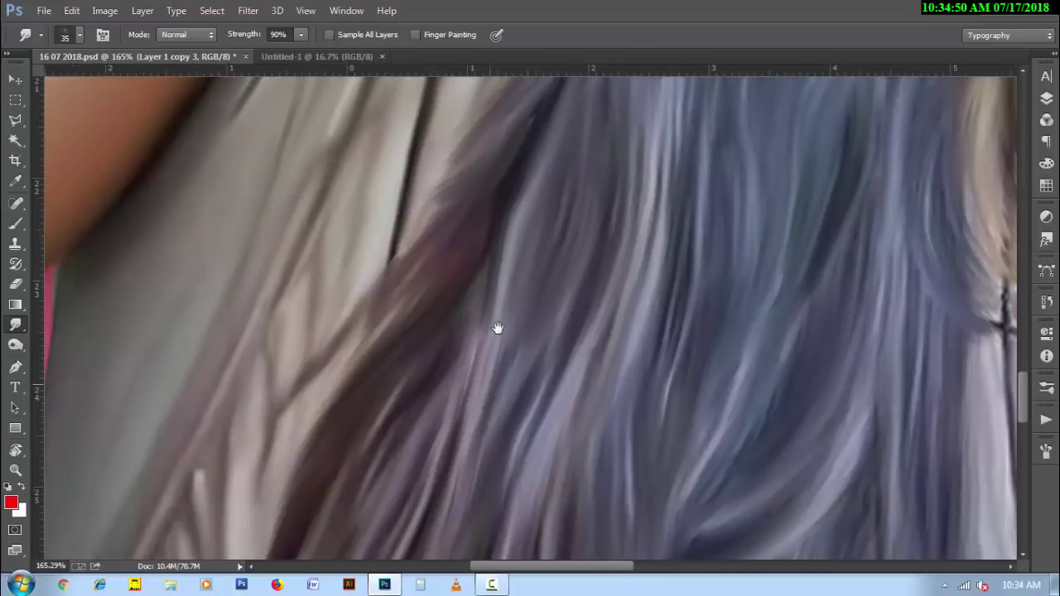
pyautogui.moveTo(439, 261); pyautogui.dragTo(366, 332)
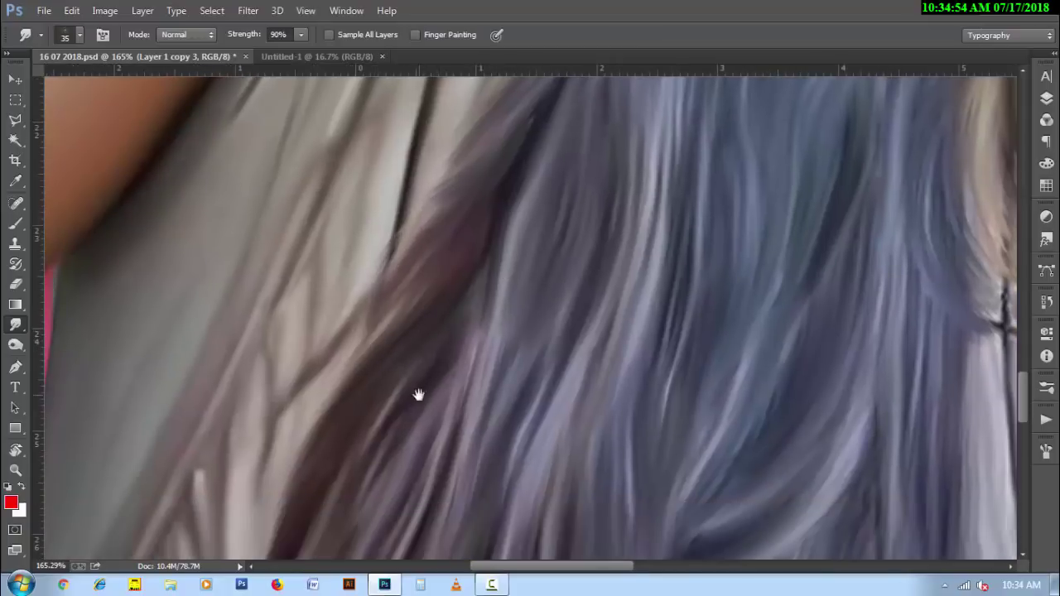
pyautogui.moveTo(418, 395); pyautogui.dragTo(473, 190)
# - Pan to the chin and neck and tilt the canvas about 35° along the hair
pyautogui.scroll(-1, 505, 377)
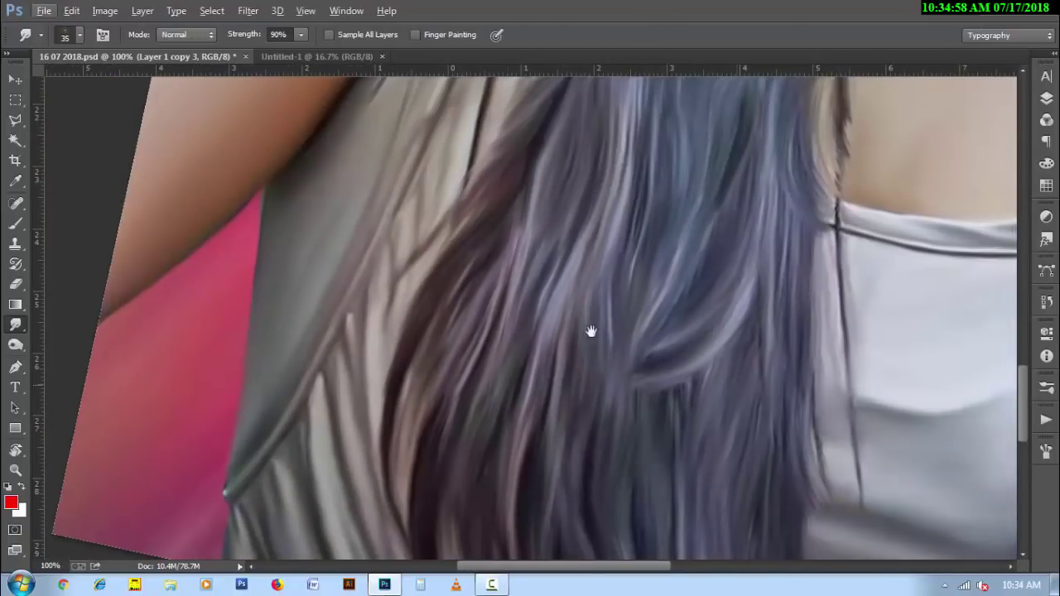
pyautogui.moveTo(591, 331)
pyautogui.mouseDown()
pyautogui.moveTo(508, 323)
pyautogui.moveTo(504, 254)
pyautogui.mouseUp()
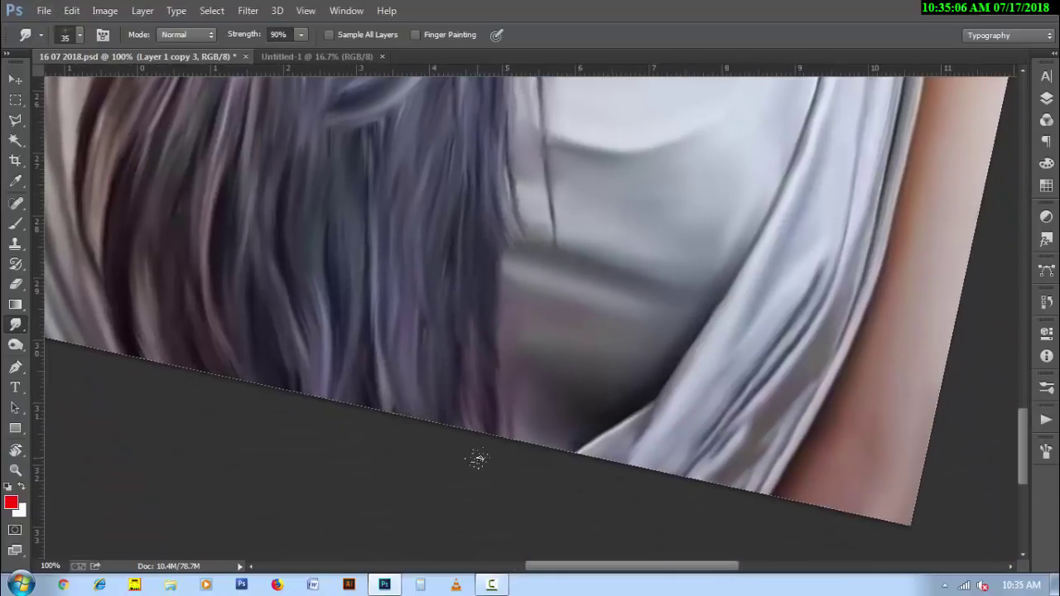
pyautogui.moveTo(252, 356)
pyautogui.mouseDown()
pyautogui.moveTo(442, 414)
pyautogui.moveTo(409, 428)
pyautogui.mouseUp()
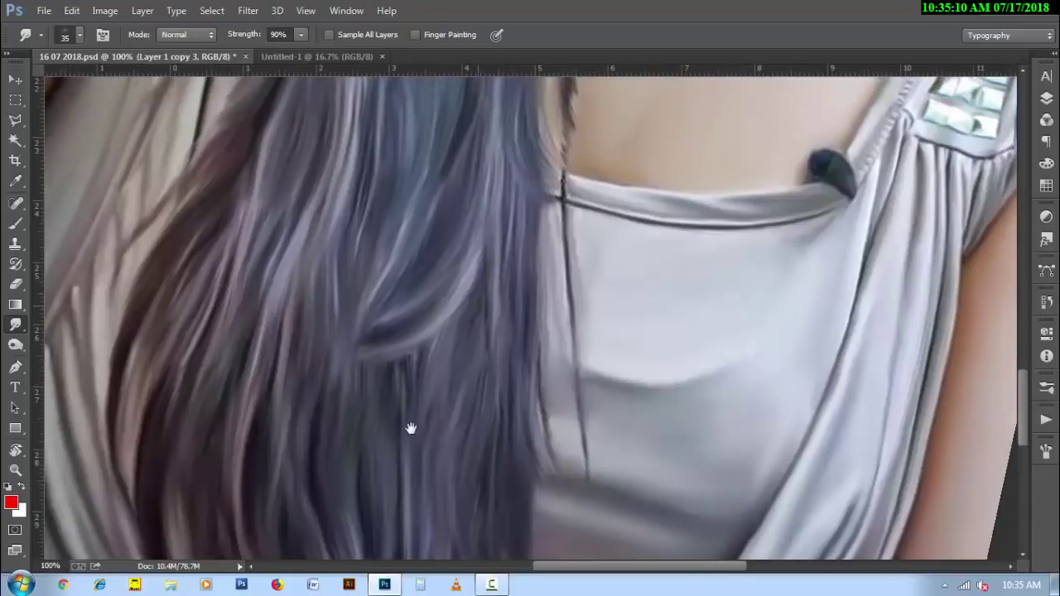
pyautogui.moveTo(552, 362); pyautogui.dragTo(485, 480)
pyautogui.moveTo(371, 193); pyautogui.dragTo(447, 497)
pyautogui.moveTo(503, 320); pyautogui.dragTo(406, 400)
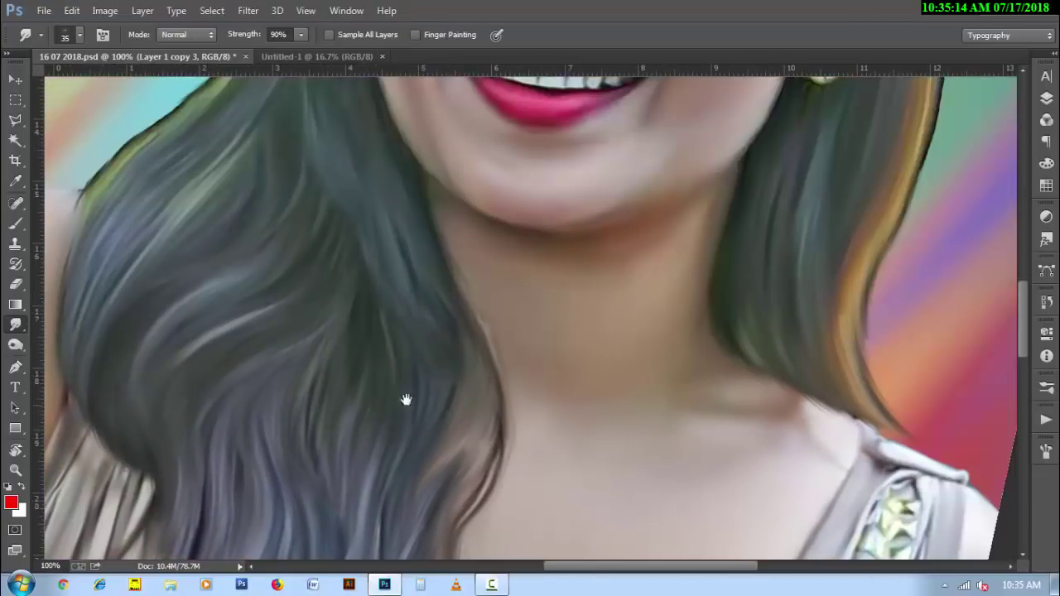
pyautogui.moveTo(297, 260); pyautogui.dragTo(451, 402)
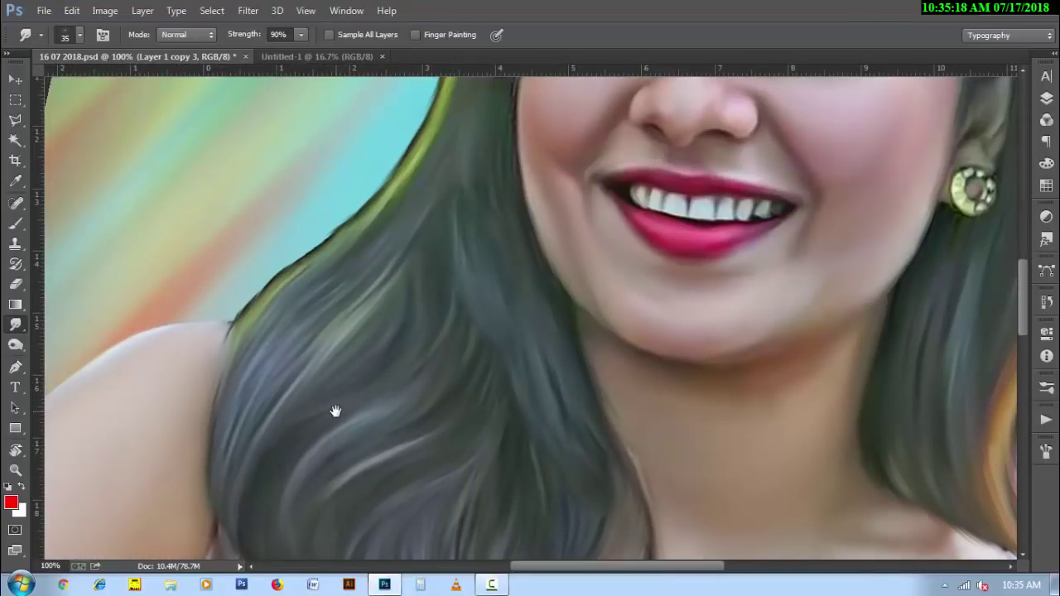
pyautogui.press('r')
pyautogui.moveTo(187, 314); pyautogui.dragTo(251, 442)
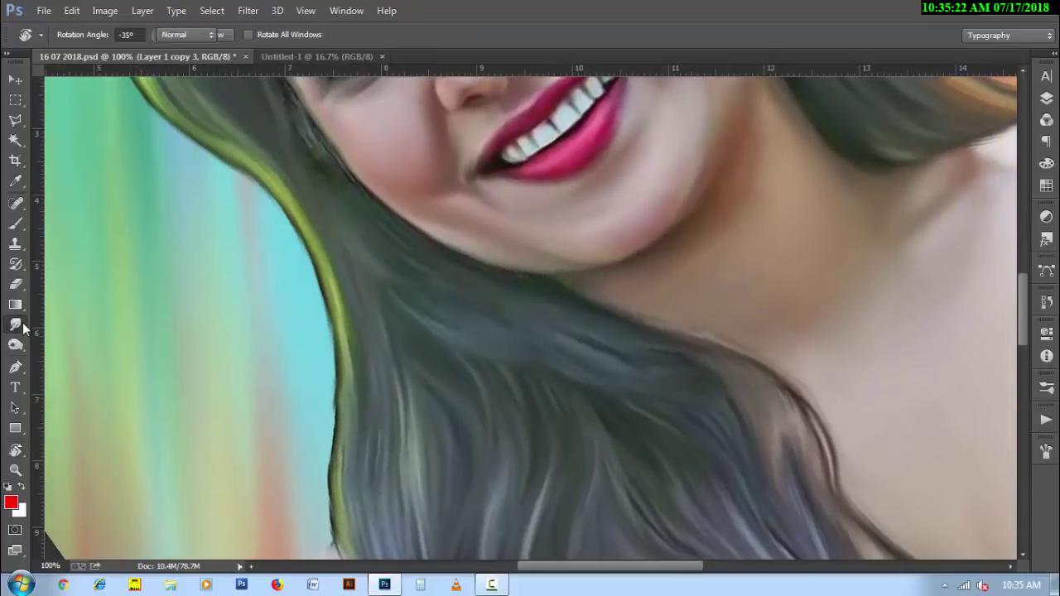
# - Smudge the hair edge downward along the green rim beside the chin
pyautogui.click(22, 322)
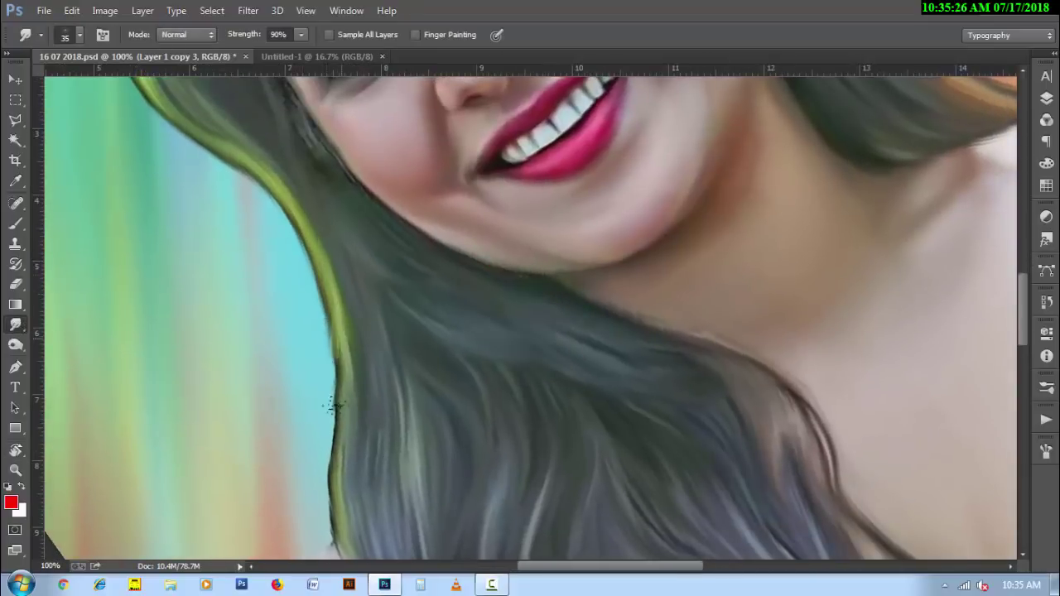
pyautogui.moveTo(333, 406); pyautogui.dragTo(346, 361)
pyautogui.scroll(-5, 331, 418)
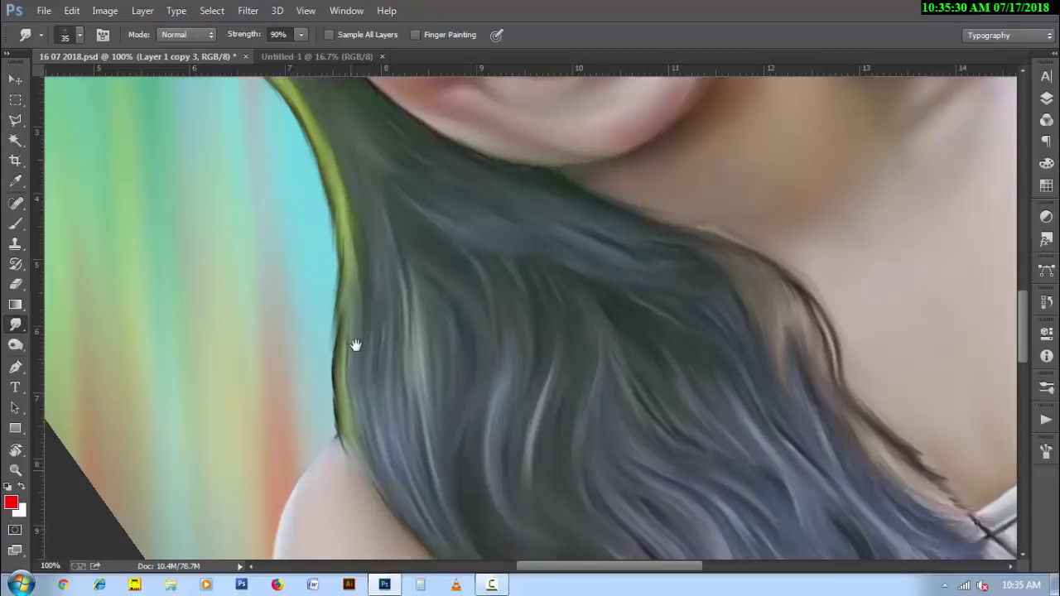
pyautogui.scroll(-1, 355, 348)
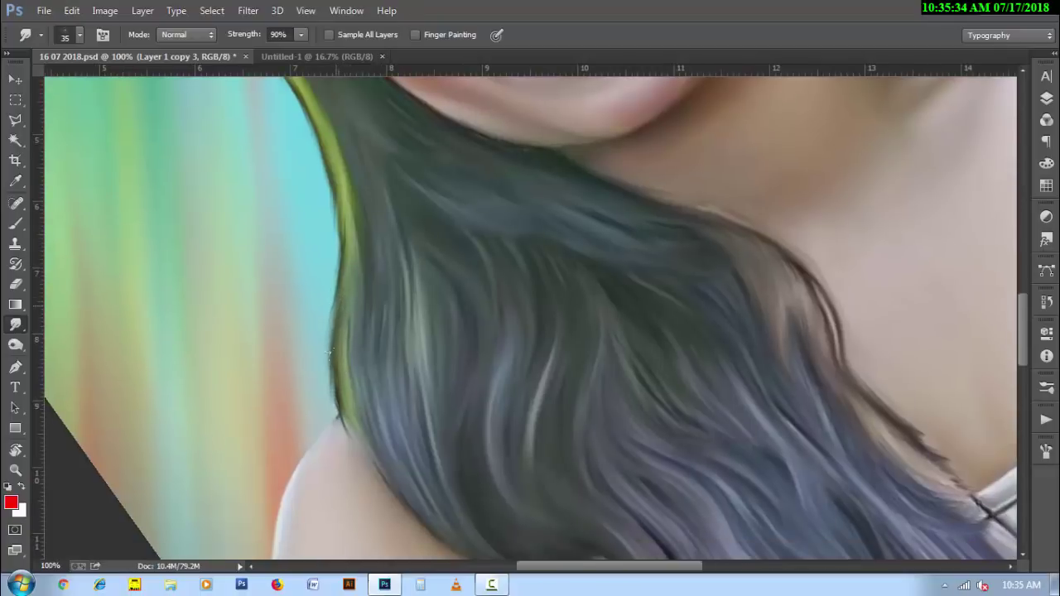
pyautogui.moveTo(329, 354); pyautogui.dragTo(365, 453)
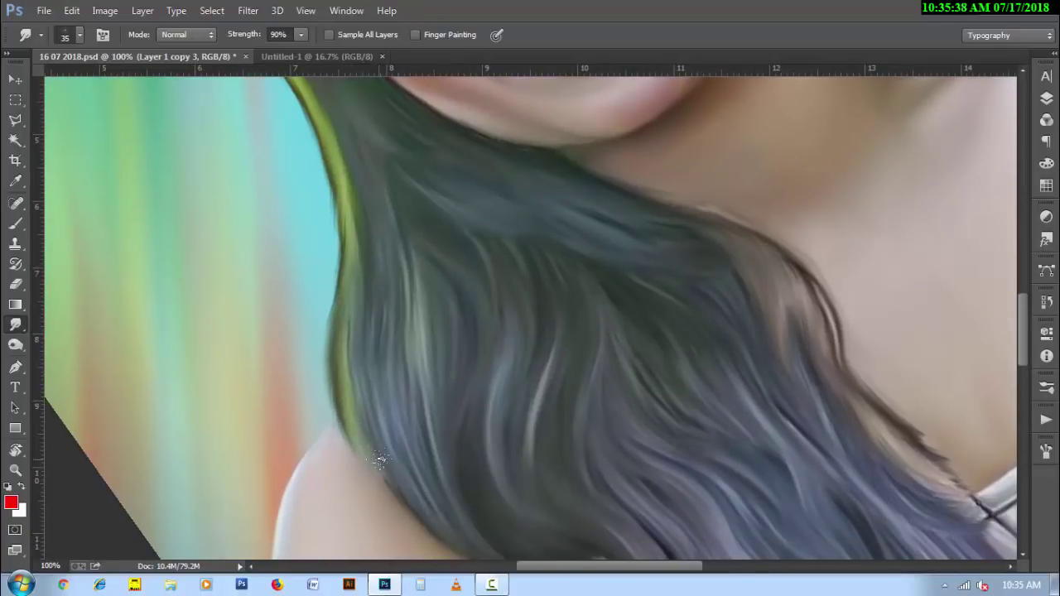
pyautogui.scroll(3, 373, 339)
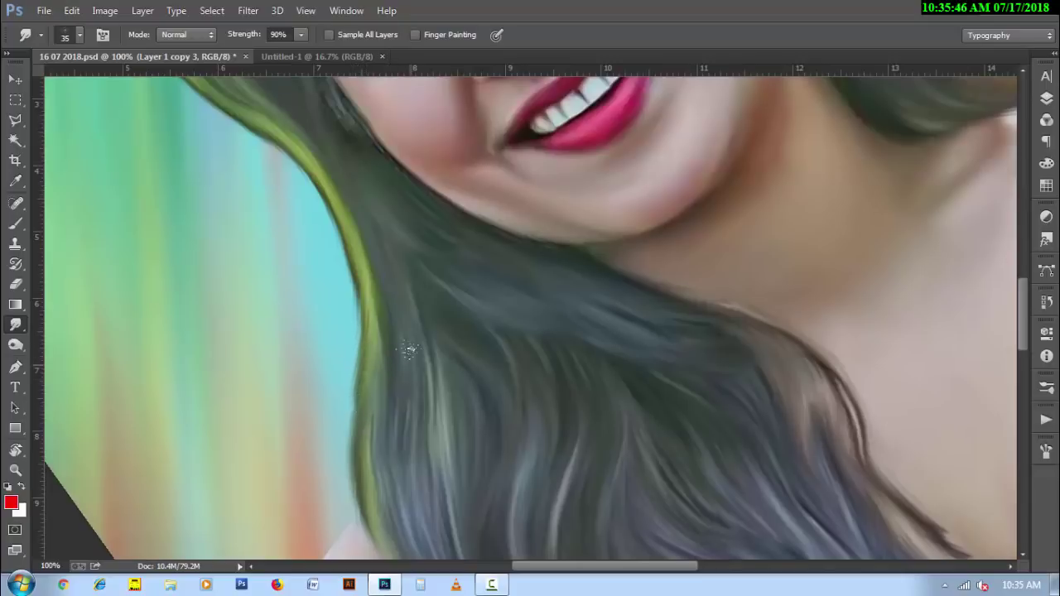
pyautogui.moveTo(359, 235); pyautogui.dragTo(396, 338)
pyautogui.moveTo(294, 227); pyautogui.dragTo(398, 427)
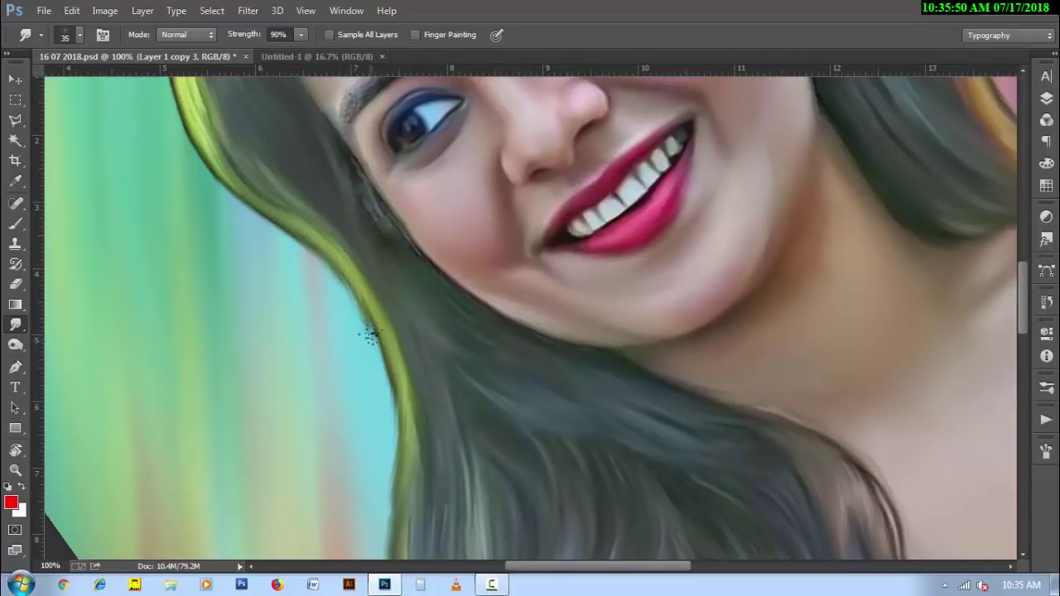
pyautogui.moveTo(310, 302); pyautogui.dragTo(353, 375)
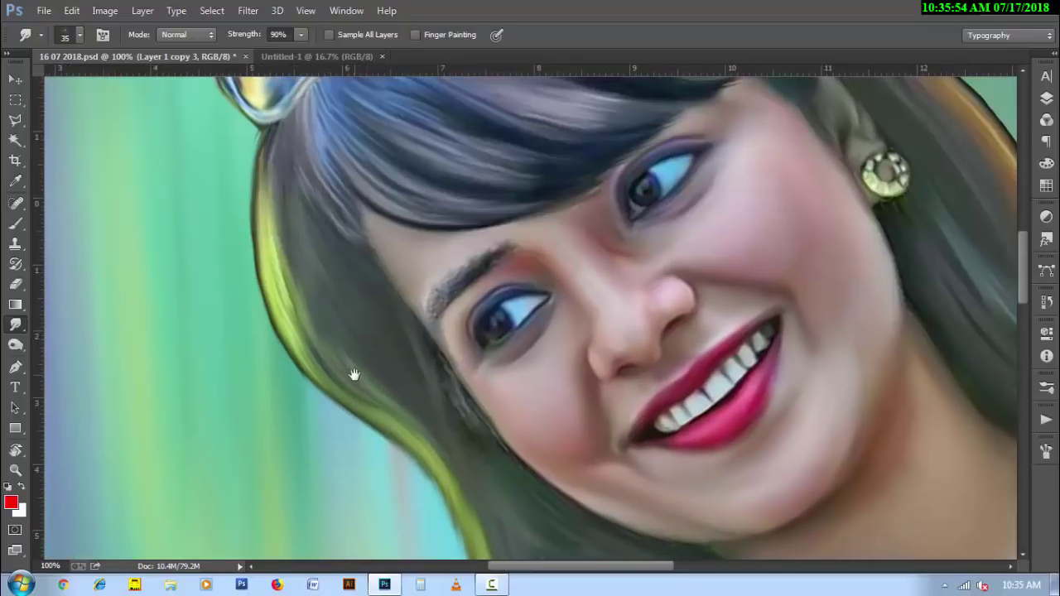
pyautogui.moveTo(254, 217)
pyautogui.mouseDown()
pyautogui.moveTo(326, 392)
pyautogui.moveTo(374, 422)
pyautogui.mouseUp()
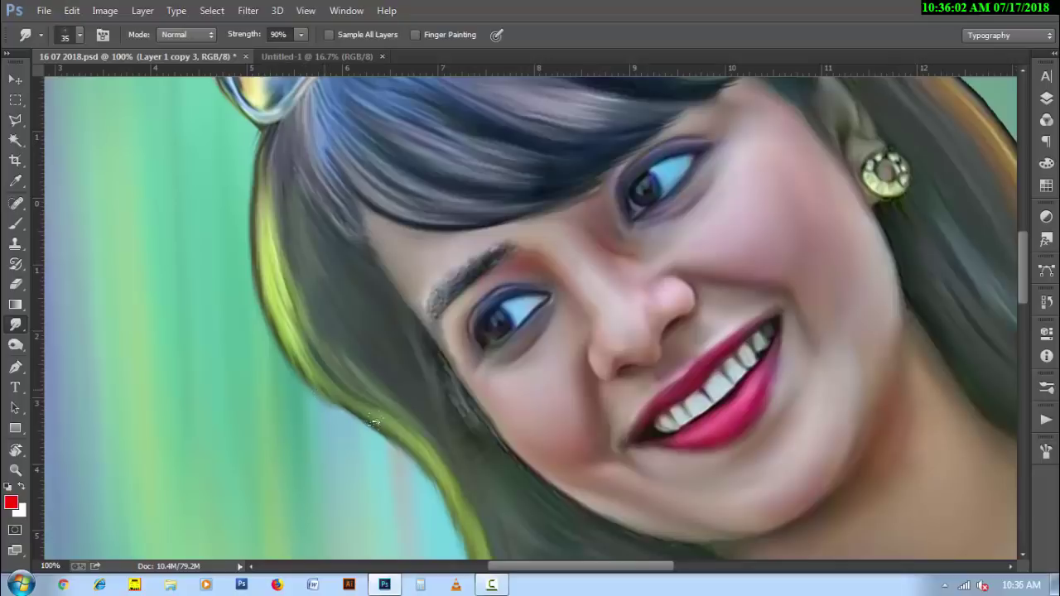
pyautogui.moveTo(400, 149); pyautogui.dragTo(350, 262)
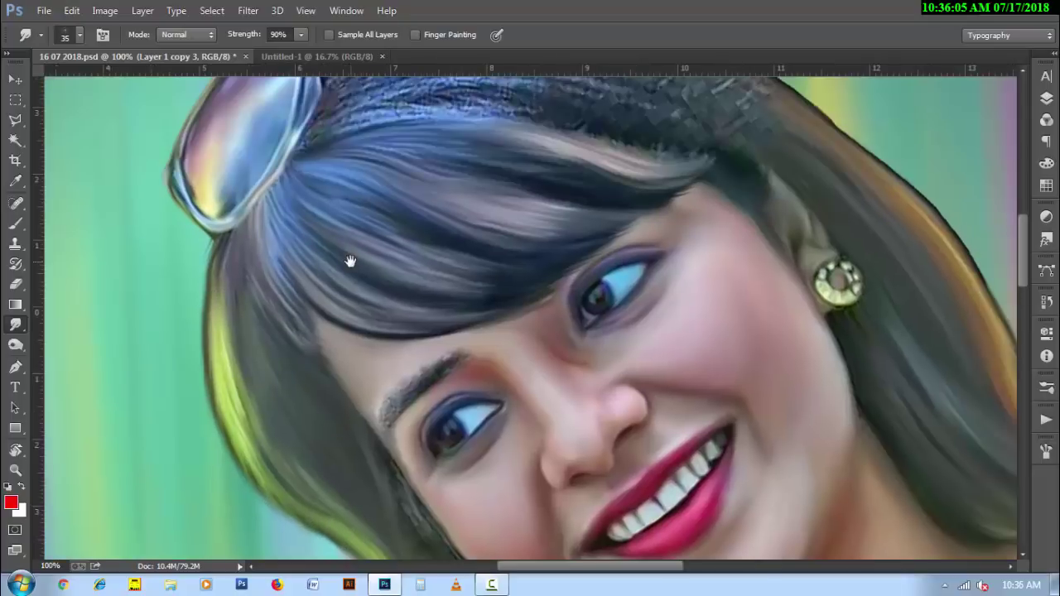
# - At 200% zoom, smudge the hair by the eyebrow, upper head and temple
pyautogui.keyDown('ctrl'); pyautogui.click(290, 332); pyautogui.keyUp('ctrl')
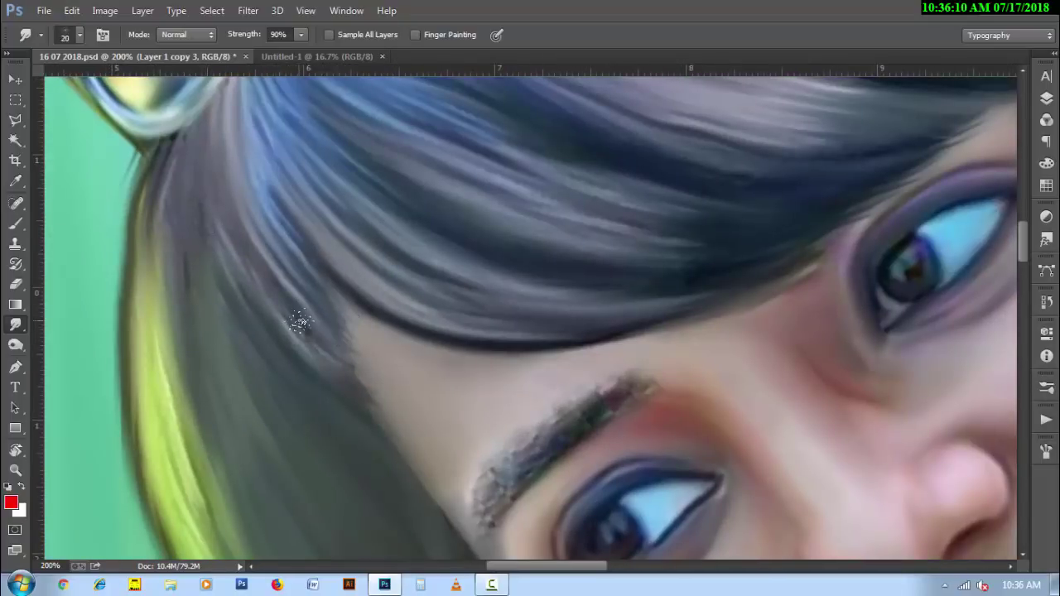
pyautogui.moveTo(346, 354); pyautogui.dragTo(386, 393)
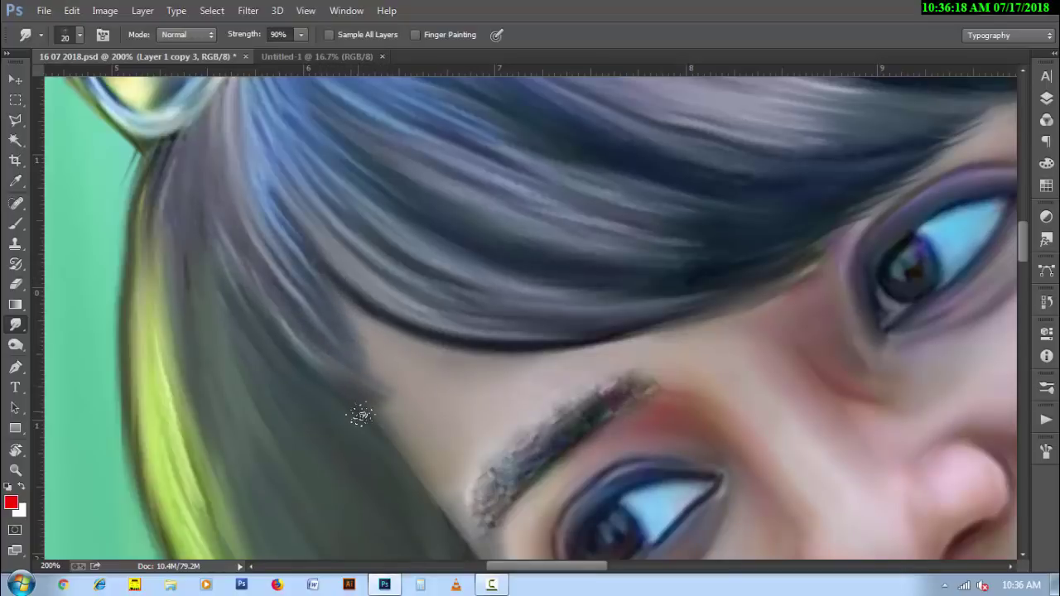
pyautogui.moveTo(440, 420)
pyautogui.mouseDown()
pyautogui.moveTo(419, 432)
pyautogui.moveTo(587, 288)
pyautogui.moveTo(603, 389)
pyautogui.mouseUp()
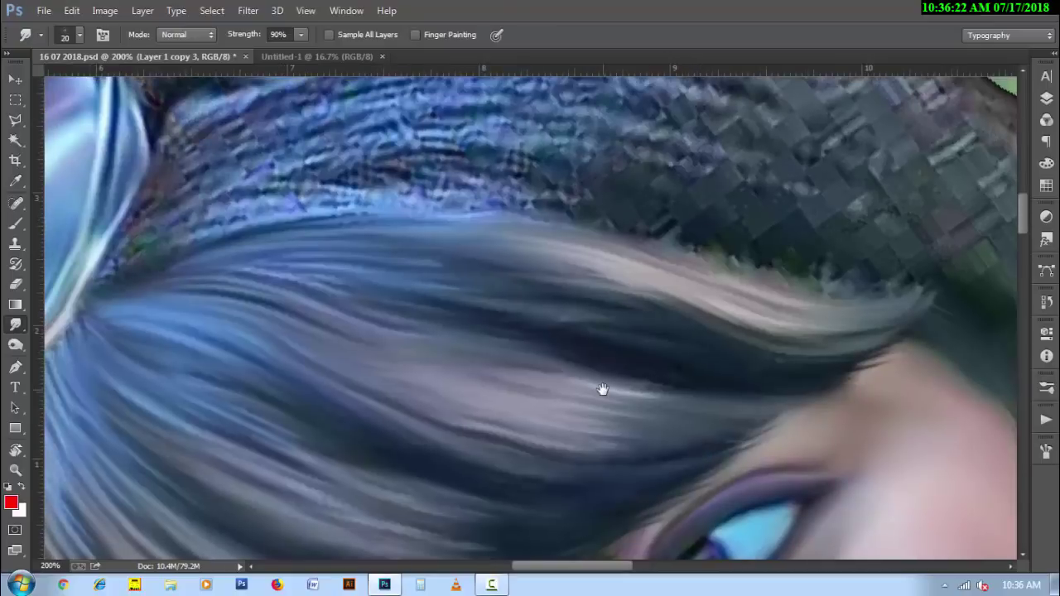
pyautogui.moveTo(328, 286); pyautogui.dragTo(327, 308)
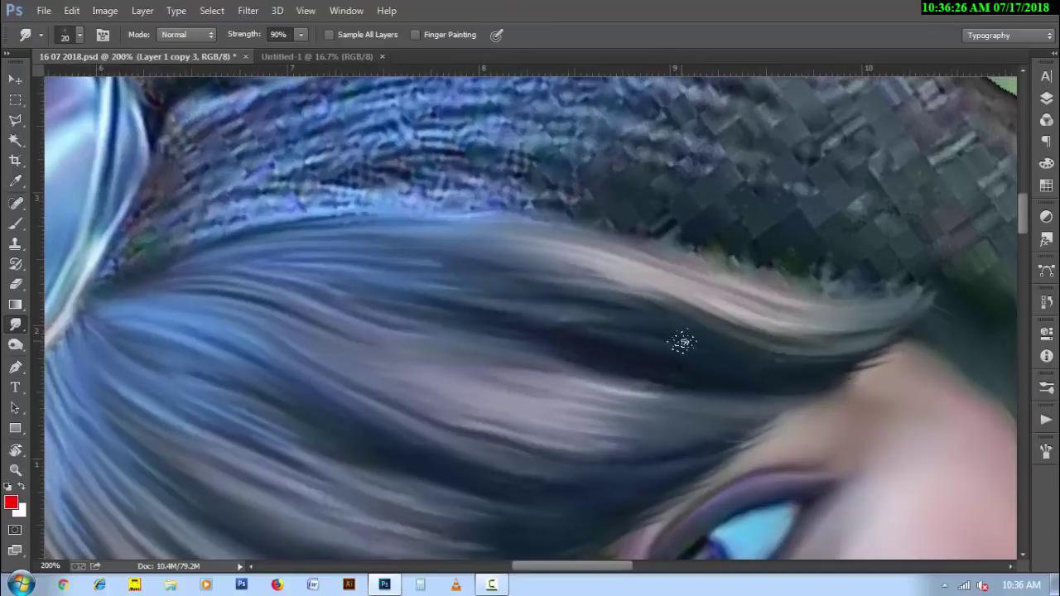
pyautogui.moveTo(771, 378); pyautogui.dragTo(536, 346)
pyautogui.moveTo(305, 422); pyautogui.dragTo(400, 420)
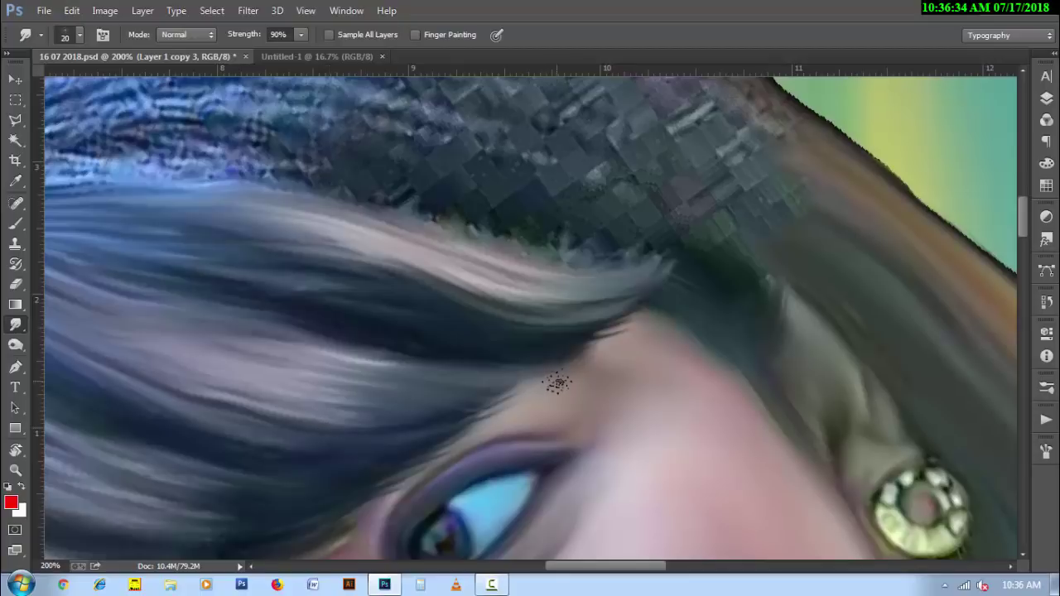
# - Rotate the canvas upright and fit the whole portrait on screen
pyautogui.press('r')
pyautogui.moveTo(557, 382); pyautogui.dragTo(497, 272)
pyautogui.hotkey('ctrl', '0')
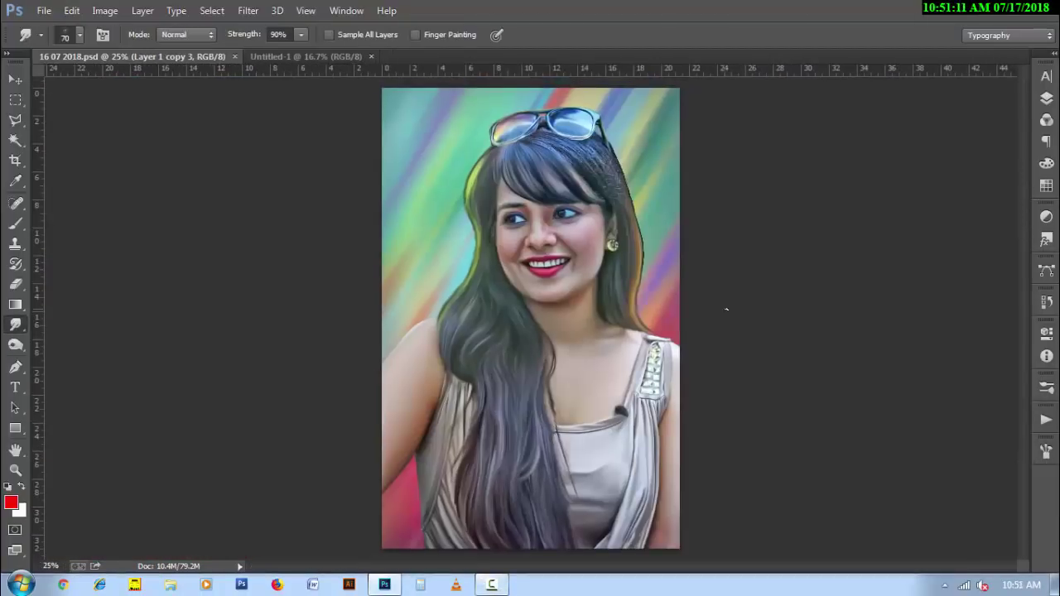
# - Tilt the canvas, zoom to 100%, and smudge the hair just under the sunglasses
pyautogui.scroll(5, 592, 152)
pyautogui.scroll(2, 568, 359)
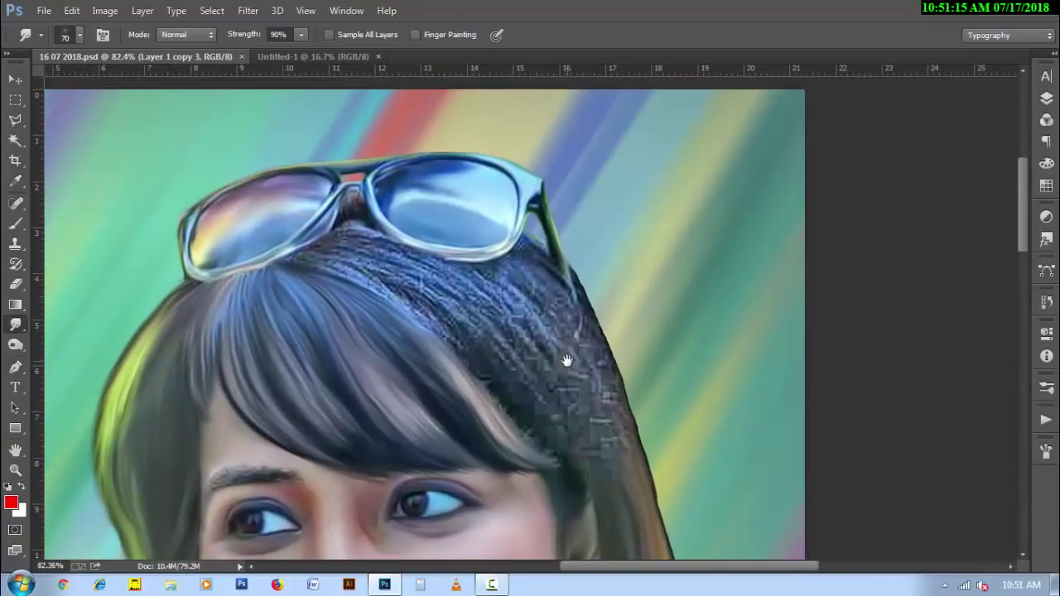
pyautogui.press('r')
pyautogui.moveTo(568, 359)
pyautogui.mouseDown()
pyautogui.moveTo(332, 336)
pyautogui.moveTo(351, 253)
pyautogui.mouseUp()
pyautogui.hotkey('ctrl', '1')
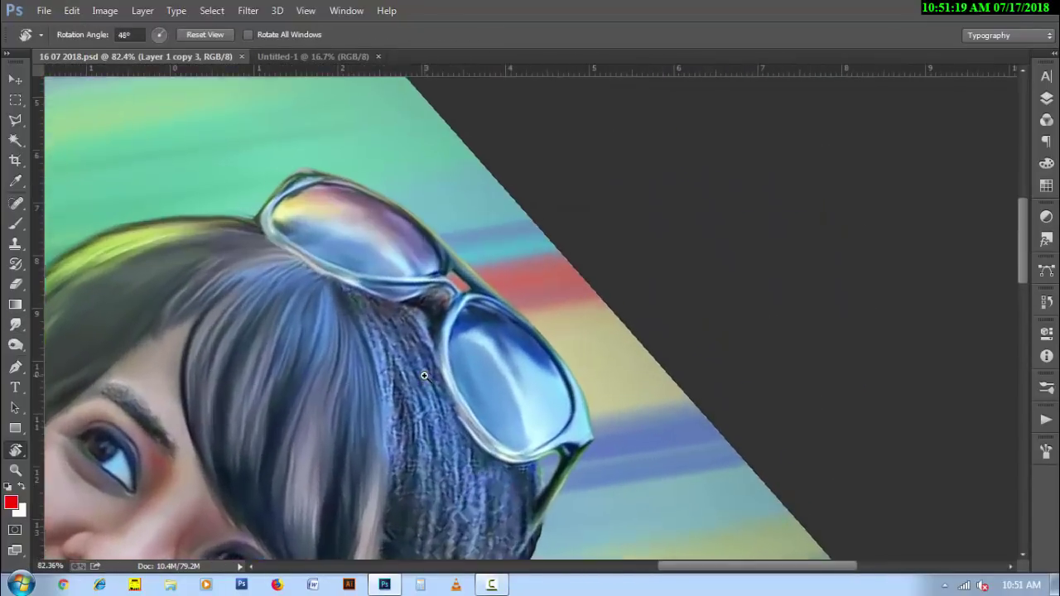
pyautogui.click(15, 328)
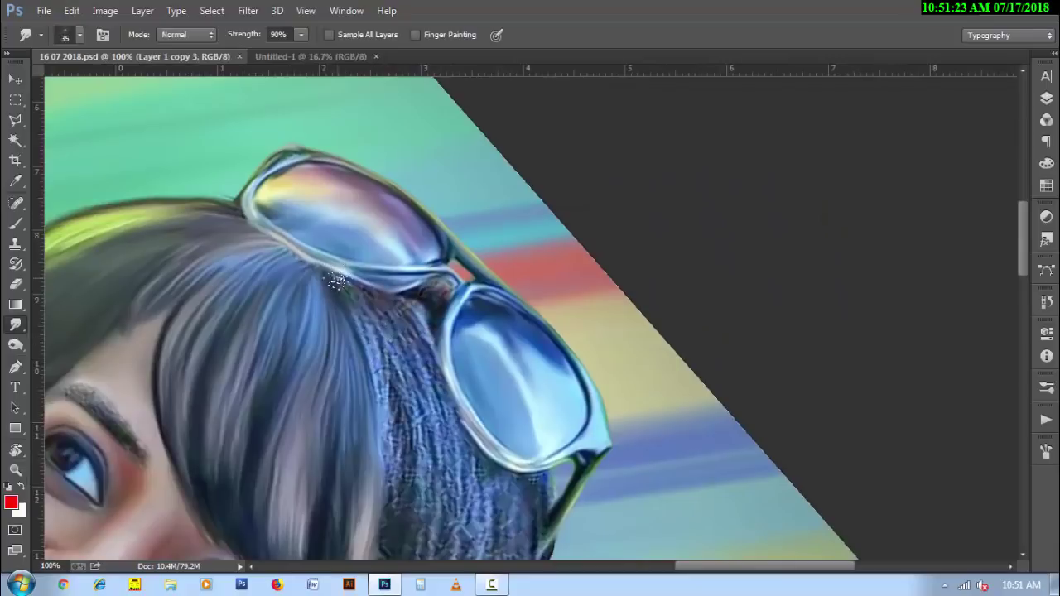
pyautogui.moveTo(337, 280); pyautogui.dragTo(361, 322)
pyautogui.moveTo(344, 299)
pyautogui.mouseDown()
pyautogui.moveTo(407, 294)
pyautogui.moveTo(421, 306)
pyautogui.moveTo(444, 292)
pyautogui.mouseUp()
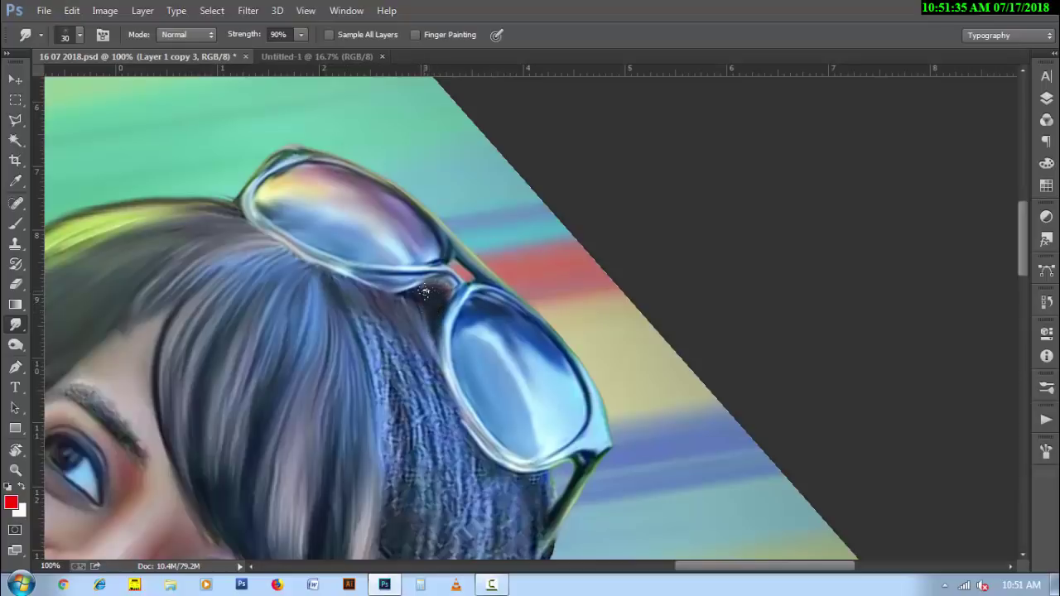
# - Blend the knit-textured hair below the glasses downward, brush size 40 then back to 35
pyautogui.press(']')
pyautogui.moveTo(348, 300)
pyautogui.mouseDown()
pyautogui.moveTo(373, 369)
pyautogui.moveTo(386, 480)
pyautogui.mouseUp()
pyautogui.scroll(-1, 385, 483)
pyautogui.moveTo(385, 290)
pyautogui.mouseDown()
pyautogui.moveTo(405, 368)
pyautogui.moveTo(414, 501)
pyautogui.moveTo(428, 447)
pyautogui.moveTo(431, 513)
pyautogui.mouseUp()
pyautogui.press('[')
pyautogui.moveTo(418, 306); pyautogui.dragTo(436, 455)
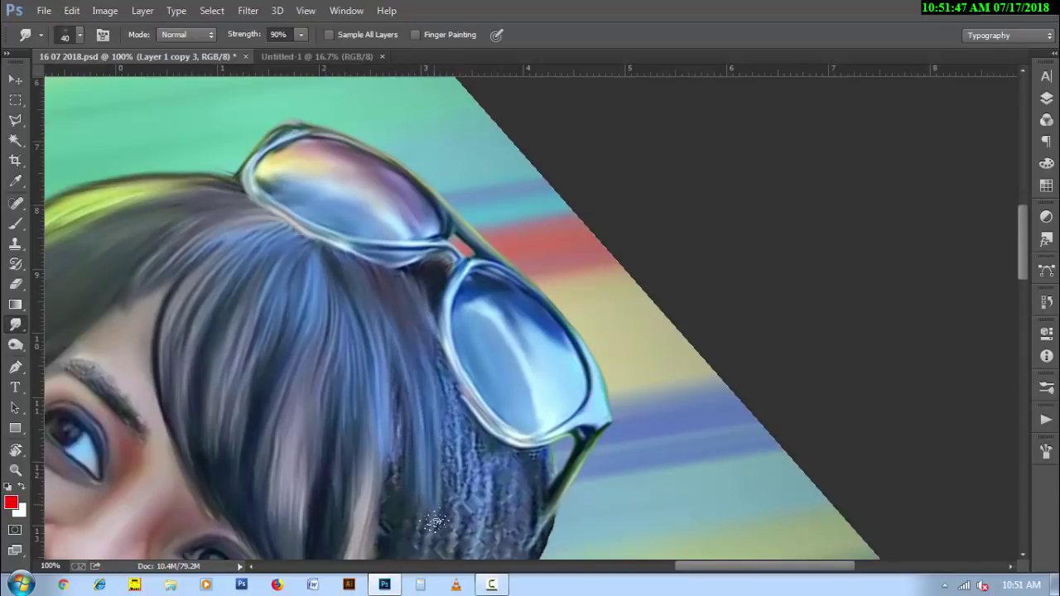
pyautogui.moveTo(439, 365); pyautogui.dragTo(447, 522)
pyautogui.moveTo(437, 331); pyautogui.dragTo(451, 513)
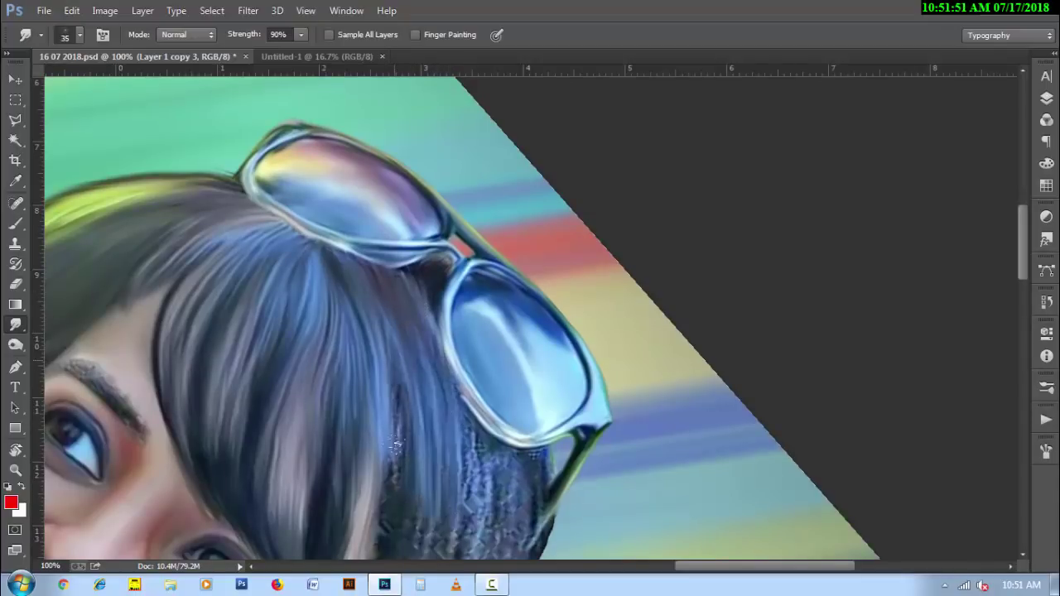
# - Smooth the remaining knit hair below the glasses into downward blue streaks
pyautogui.moveTo(396, 444); pyautogui.dragTo(399, 497)
pyautogui.moveTo(398, 412); pyautogui.dragTo(383, 513)
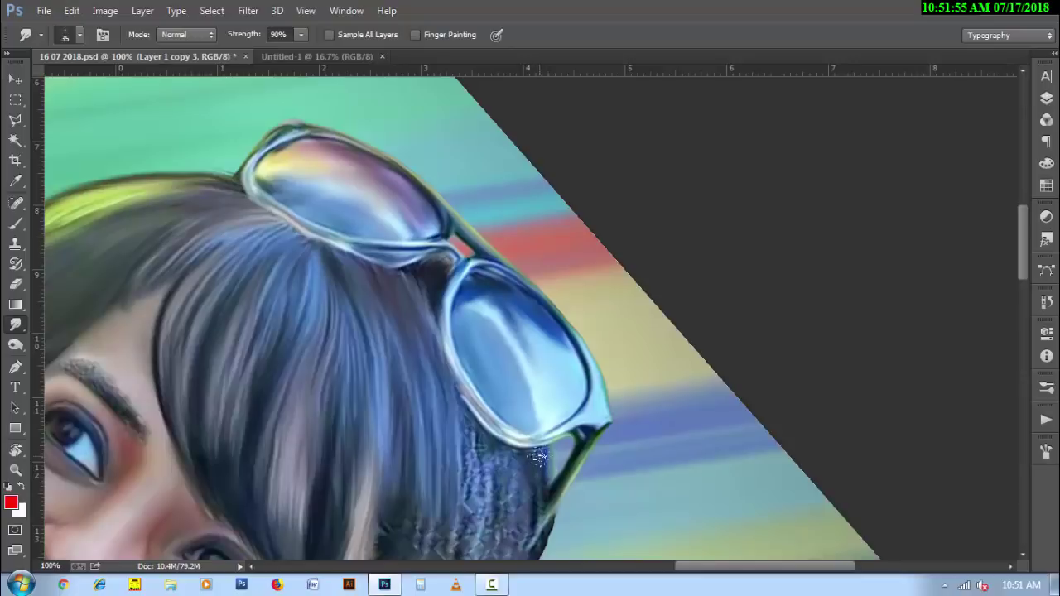
pyautogui.moveTo(539, 457); pyautogui.dragTo(539, 478)
pyautogui.moveTo(468, 402); pyautogui.dragTo(488, 503)
pyautogui.moveTo(502, 454); pyautogui.dragTo(522, 526)
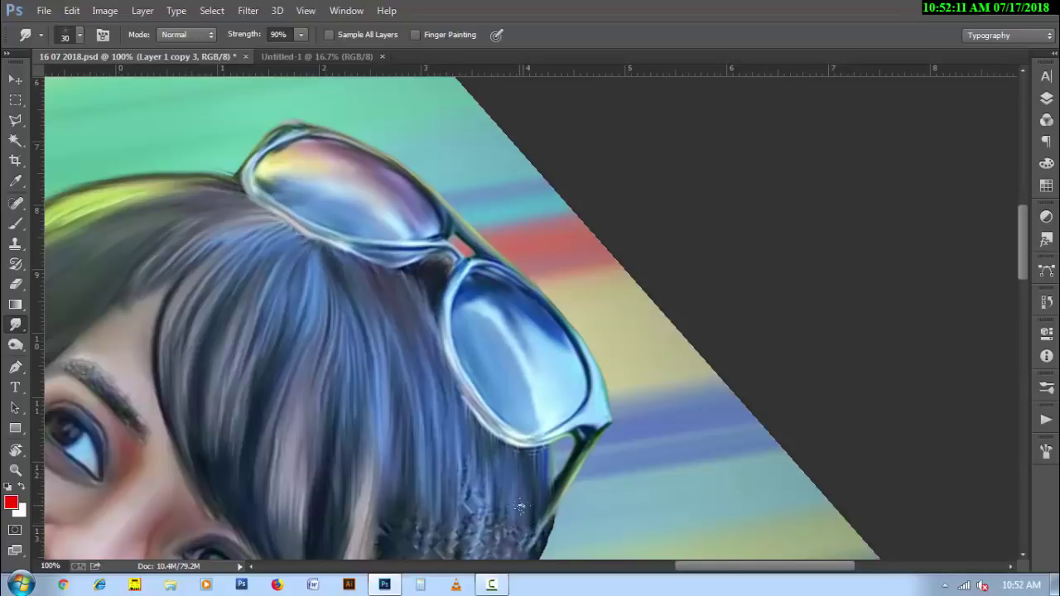
pyautogui.scroll(-3, 522, 526)
pyautogui.scroll(-1, 521, 443)
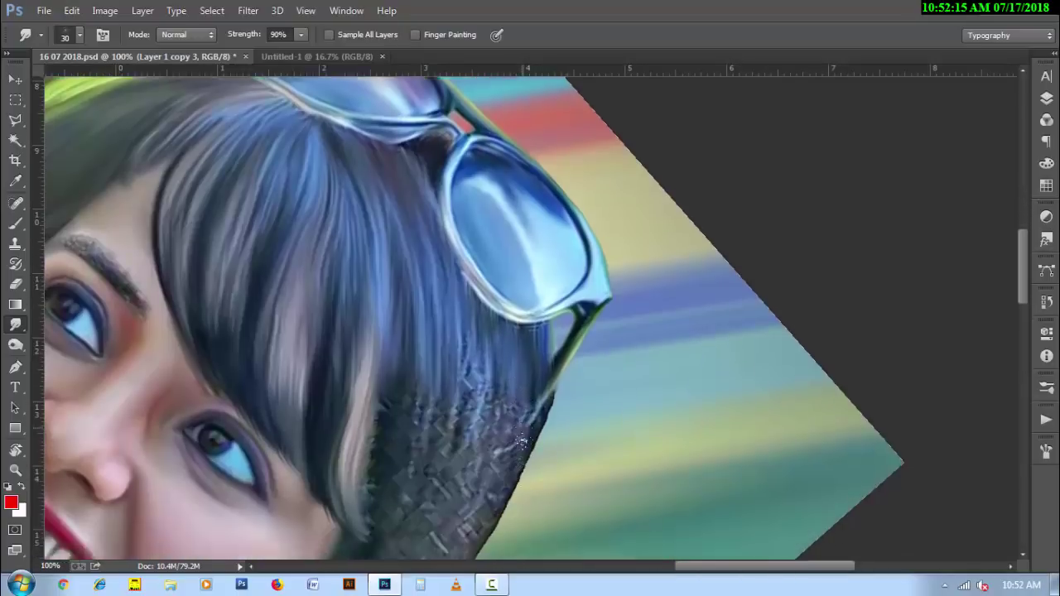
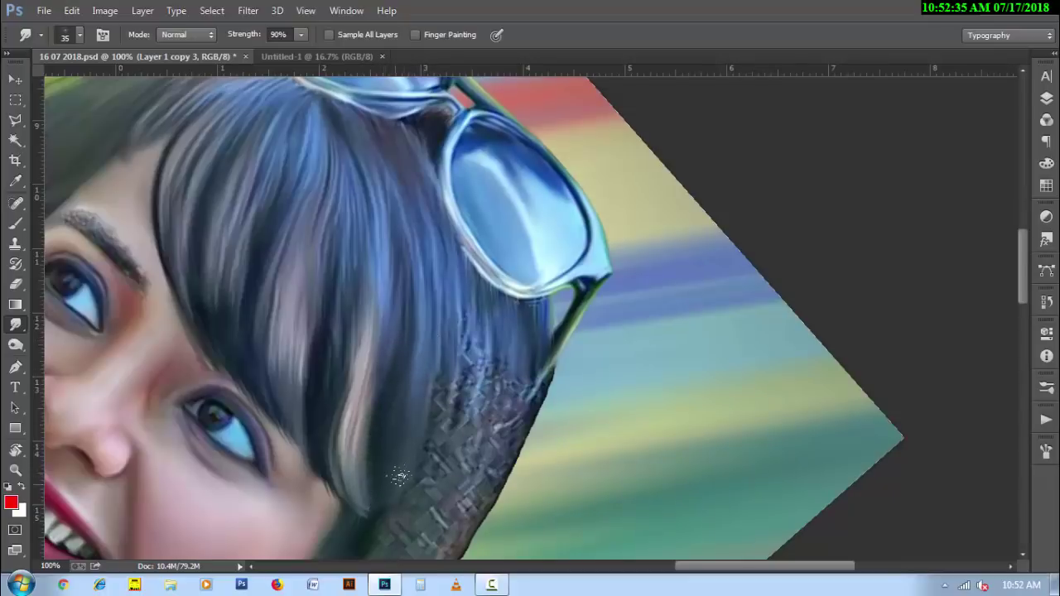
# - Smudge the textured patch along the right hair edge smooth at 90% strength
pyautogui.scroll(-1, 400, 476)
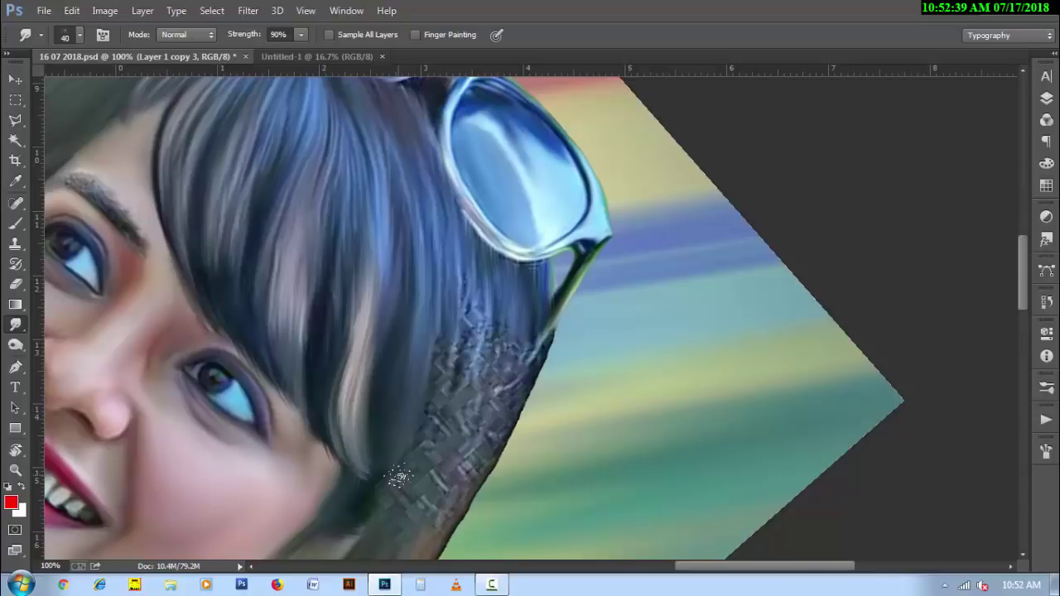
pyautogui.moveTo(451, 249); pyautogui.dragTo(460, 339)
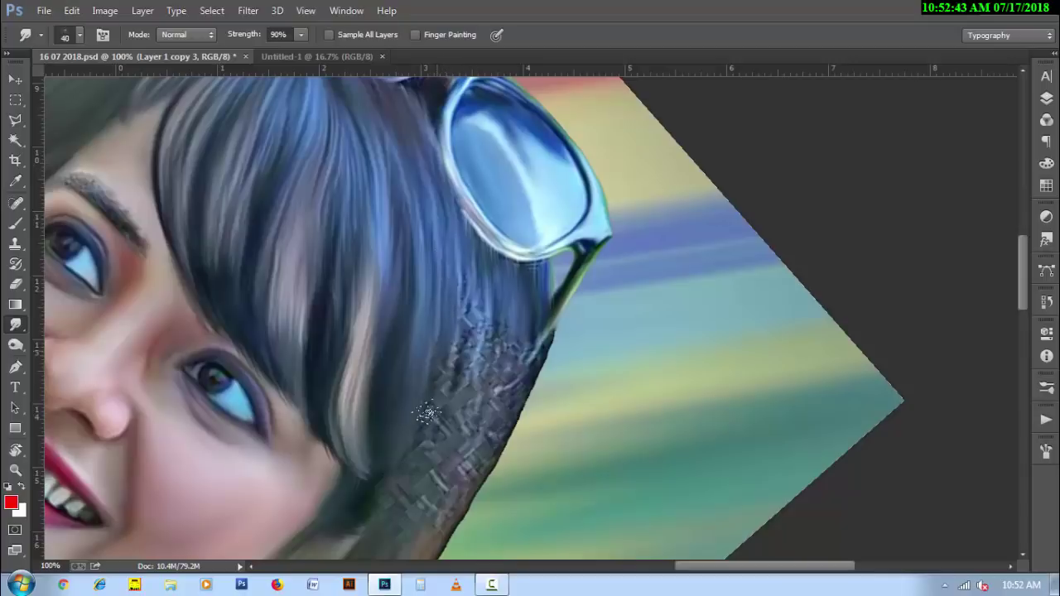
pyautogui.moveTo(479, 302); pyautogui.dragTo(467, 410)
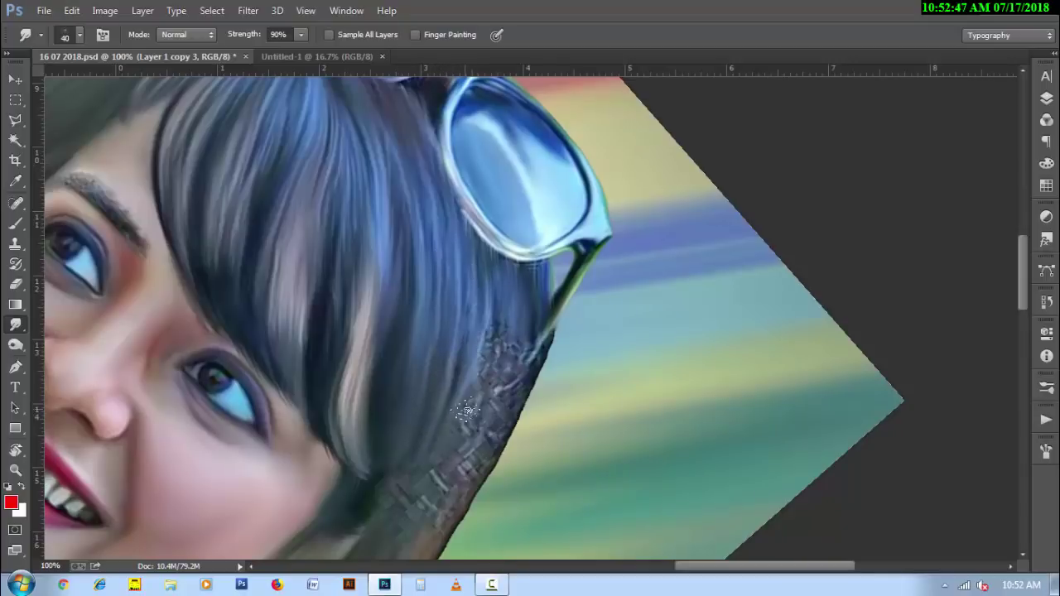
pyautogui.moveTo(491, 344)
pyautogui.mouseDown()
pyautogui.moveTo(452, 455)
pyautogui.moveTo(507, 298)
pyautogui.moveTo(474, 455)
pyautogui.moveTo(536, 321)
pyautogui.moveTo(495, 462)
pyautogui.mouseUp()
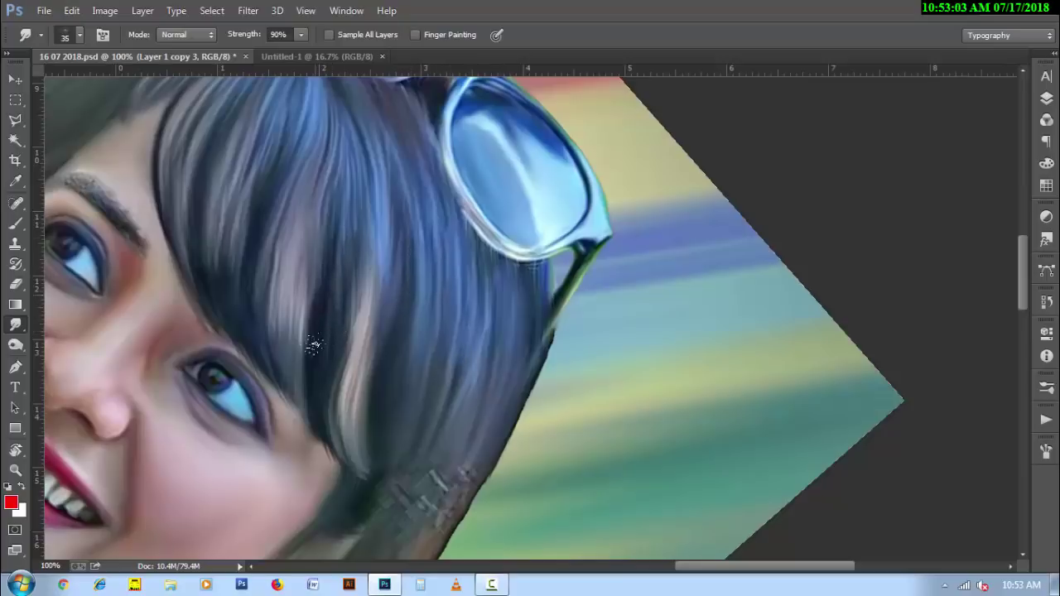
pyautogui.scroll(-2, 520, 323)
pyautogui.press(']')
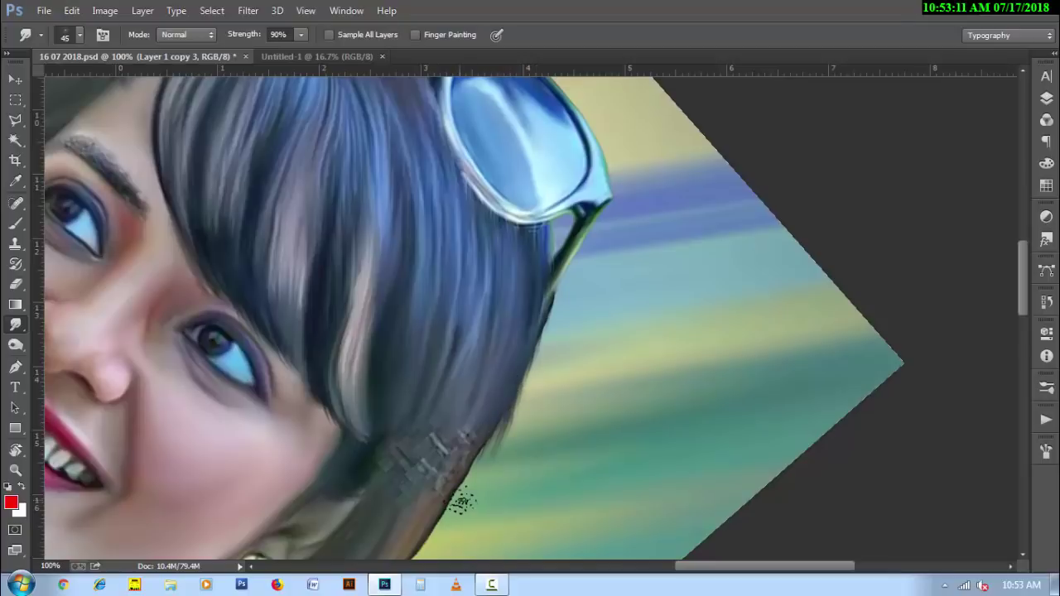
# - Smear away the blocky hair-edge artifacts and the dark strands below the grey lock
pyautogui.moveTo(479, 453); pyautogui.dragTo(469, 378)
pyautogui.moveTo(367, 451); pyautogui.dragTo(418, 369)
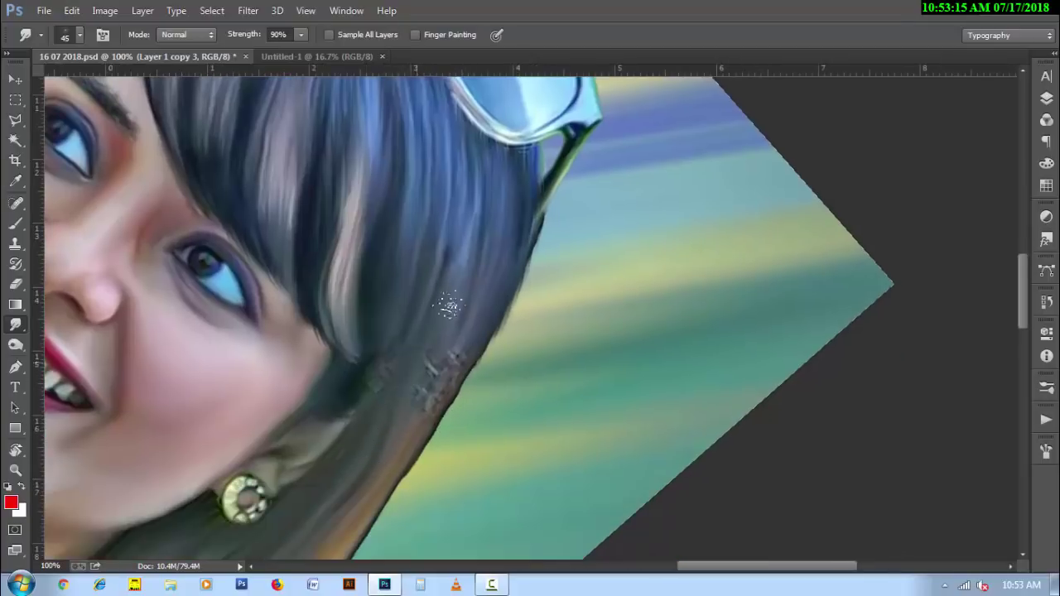
pyautogui.moveTo(449, 307); pyautogui.dragTo(411, 416)
pyautogui.moveTo(467, 308); pyautogui.dragTo(352, 413)
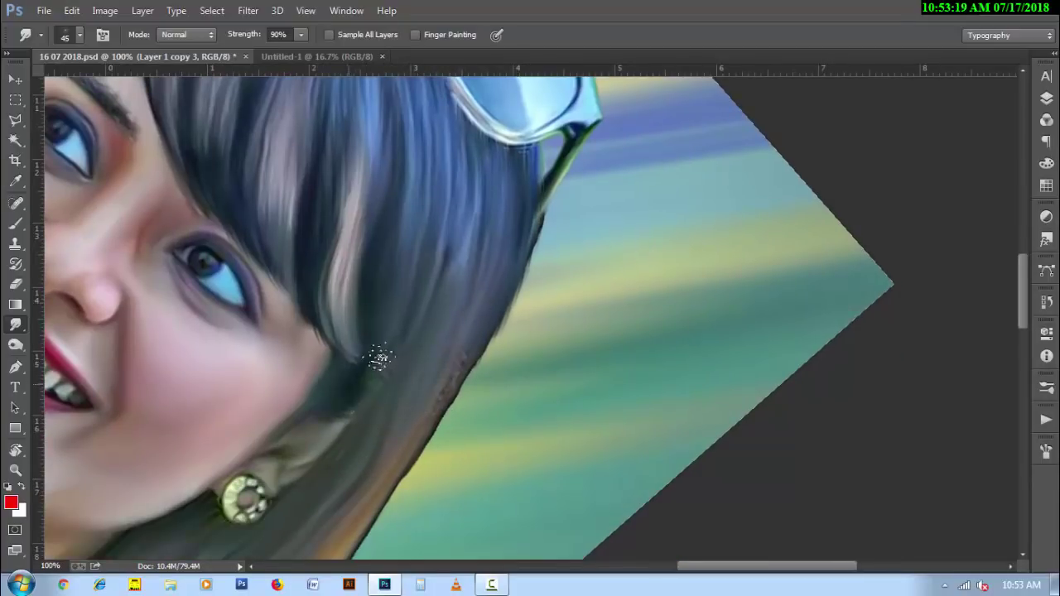
pyautogui.moveTo(379, 357); pyautogui.dragTo(356, 386)
pyautogui.moveTo(414, 314); pyautogui.dragTo(355, 386)
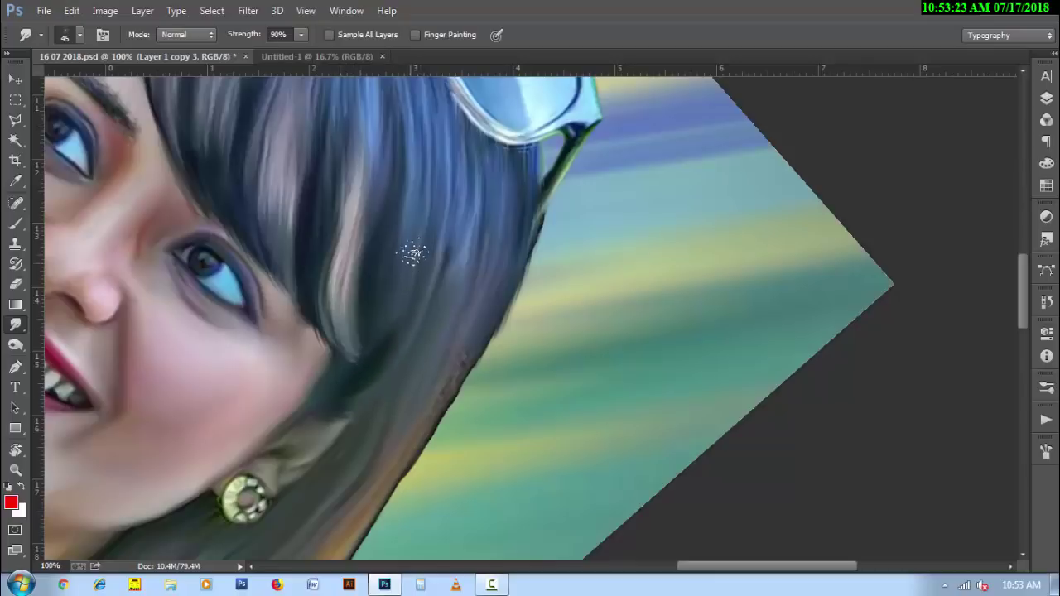
pyautogui.moveTo(393, 318); pyautogui.dragTo(344, 385)
# - Smooth the hair edge down toward the earring and a band of fringe strands
pyautogui.moveTo(480, 353); pyautogui.dragTo(408, 471)
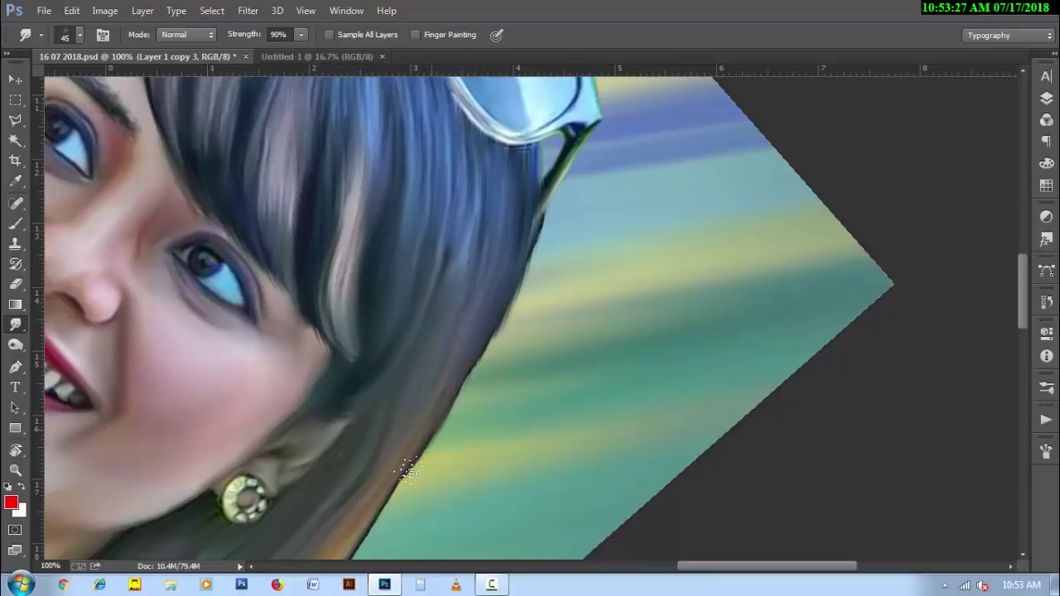
pyautogui.moveTo(492, 296); pyautogui.dragTo(466, 398)
pyautogui.moveTo(470, 159)
pyautogui.mouseDown()
pyautogui.moveTo(458, 290)
pyautogui.moveTo(413, 357)
pyautogui.mouseUp()
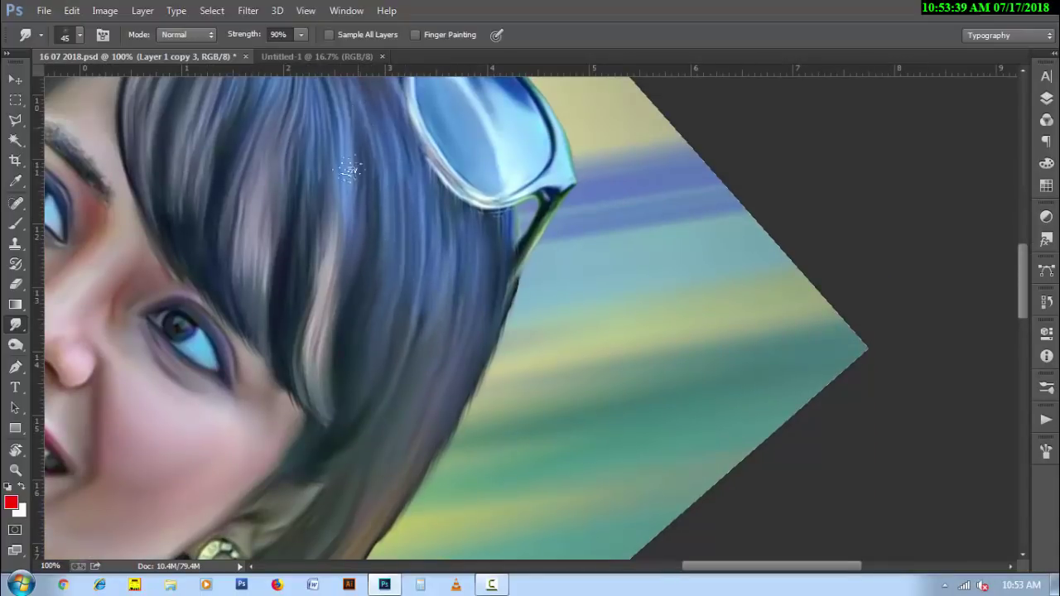
pyautogui.moveTo(311, 235); pyautogui.dragTo(307, 104)
pyautogui.moveTo(343, 260); pyautogui.dragTo(384, 327)
pyautogui.moveTo(224, 307); pyautogui.dragTo(260, 177)
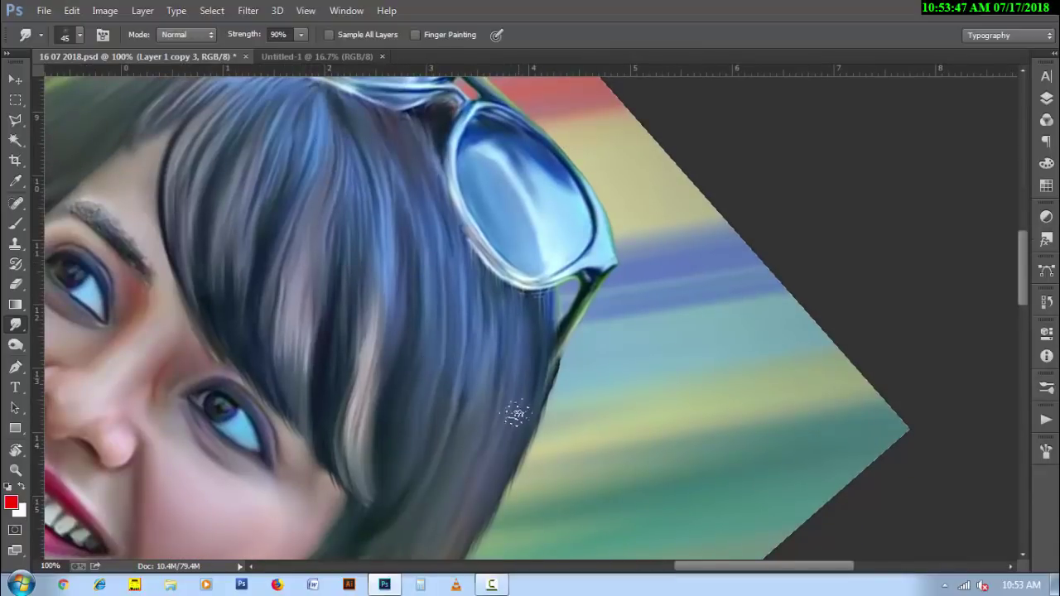
pyautogui.scroll(-5, 515, 414)
# - Smooth the hair edge beside the earring against the green background
pyautogui.press('r')
pyautogui.moveTo(437, 378); pyautogui.dragTo(382, 395)
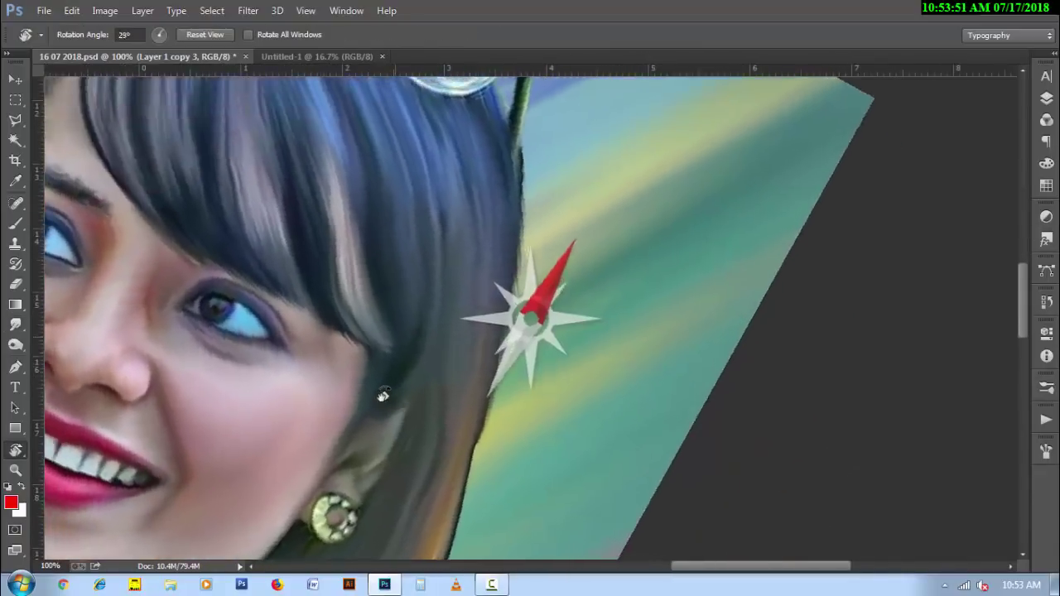
pyautogui.scroll(-3, 445, 307)
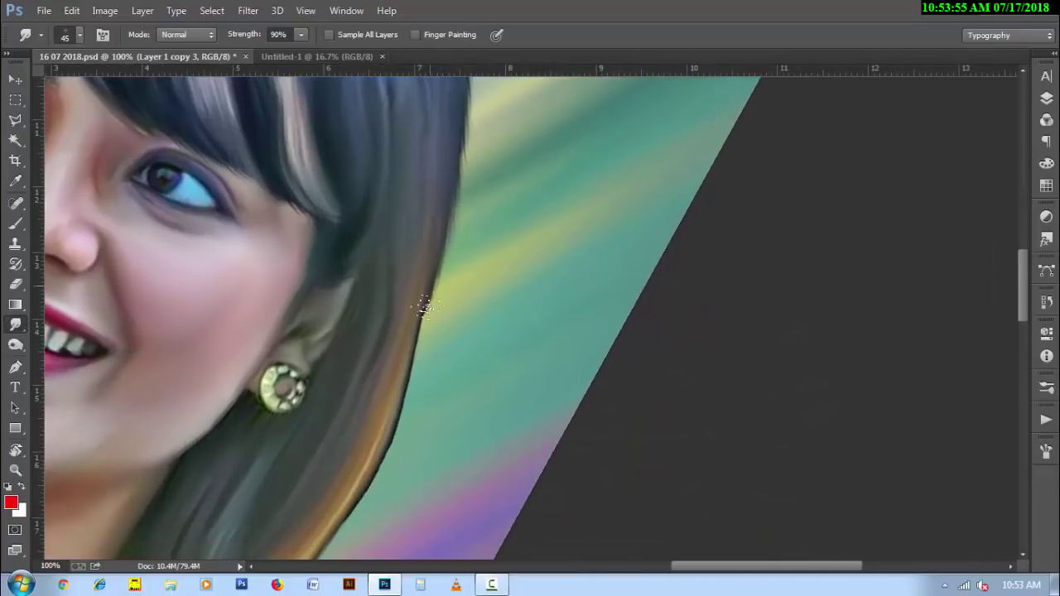
pyautogui.moveTo(409, 475); pyautogui.dragTo(466, 309)
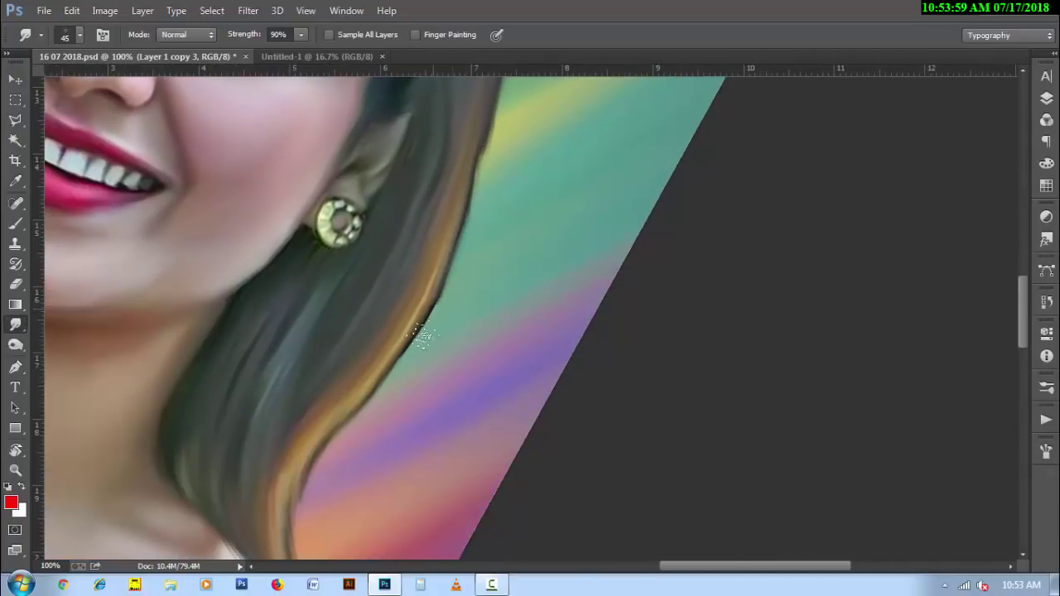
pyautogui.moveTo(466, 229); pyautogui.dragTo(402, 362)
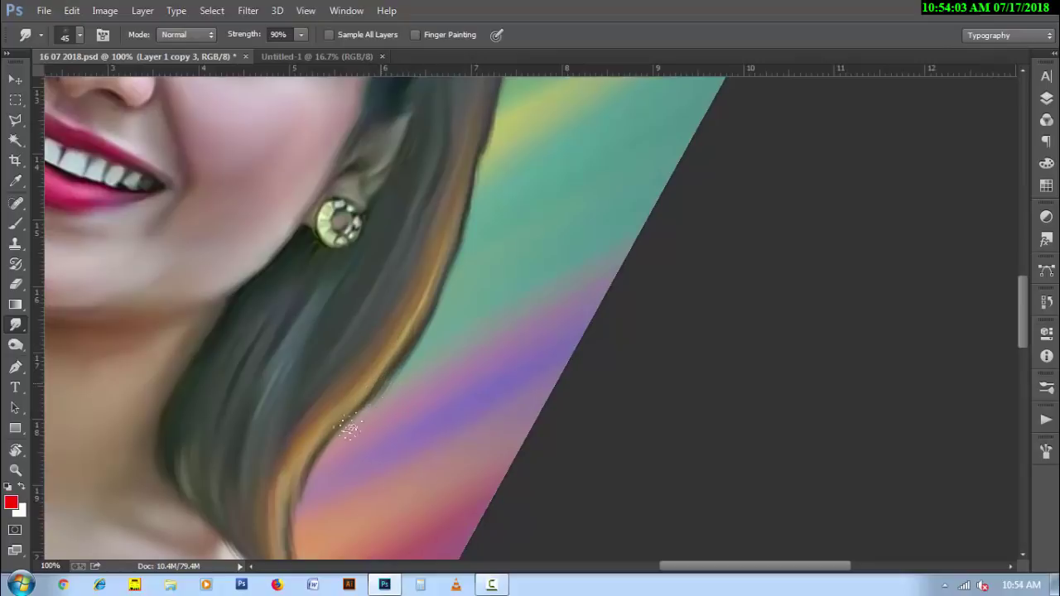
pyautogui.moveTo(373, 402); pyautogui.dragTo(423, 340)
pyautogui.moveTo(476, 149)
pyautogui.mouseDown()
pyautogui.moveTo(477, 193)
pyautogui.moveTo(436, 348)
pyautogui.mouseUp()
# - Smooth and pull out the hair tips by the collar, then move up to the sunglasses
pyautogui.moveTo(469, 251); pyautogui.dragTo(513, 114)
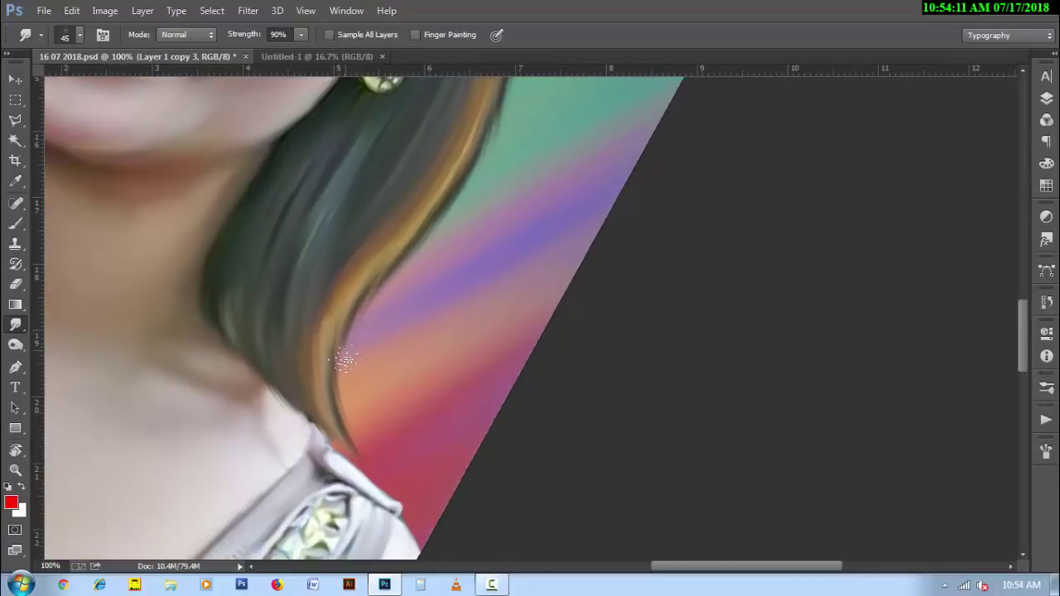
pyautogui.moveTo(338, 372); pyautogui.dragTo(367, 448)
pyautogui.moveTo(331, 406); pyautogui.dragTo(364, 468)
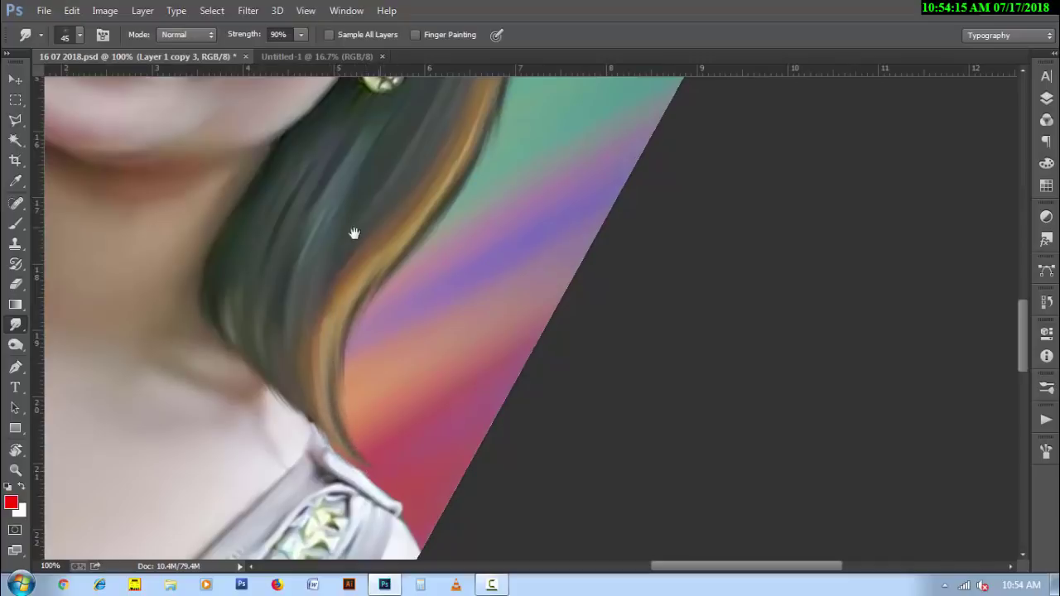
pyautogui.moveTo(359, 284)
pyautogui.mouseDown()
pyautogui.moveTo(265, 520)
pyautogui.moveTo(336, 466)
pyautogui.mouseUp()
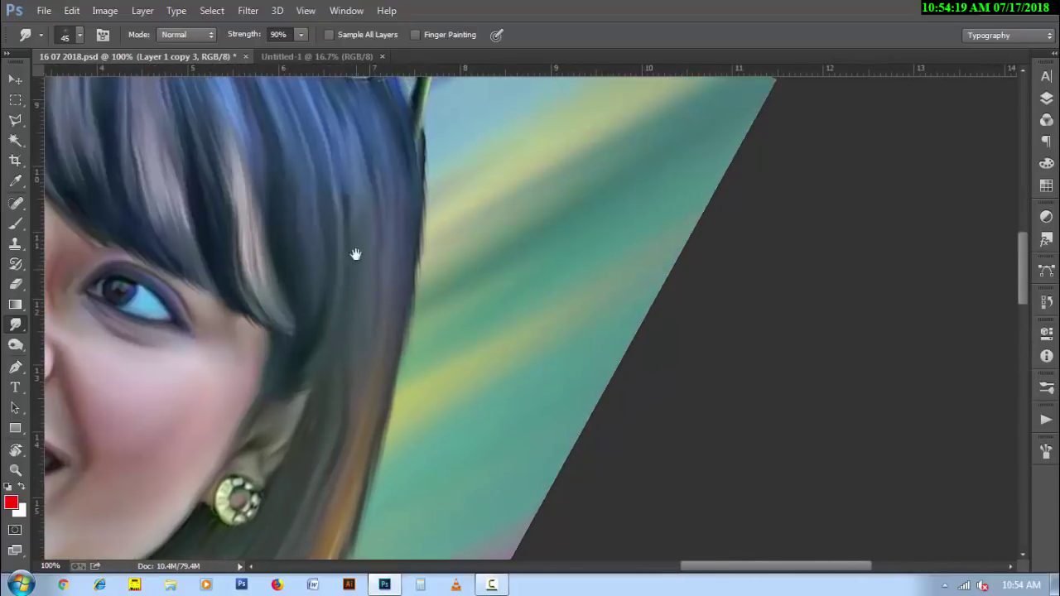
pyautogui.moveTo(355, 251)
pyautogui.mouseDown()
pyautogui.moveTo(358, 345)
pyautogui.moveTo(344, 209)
pyautogui.mouseUp()
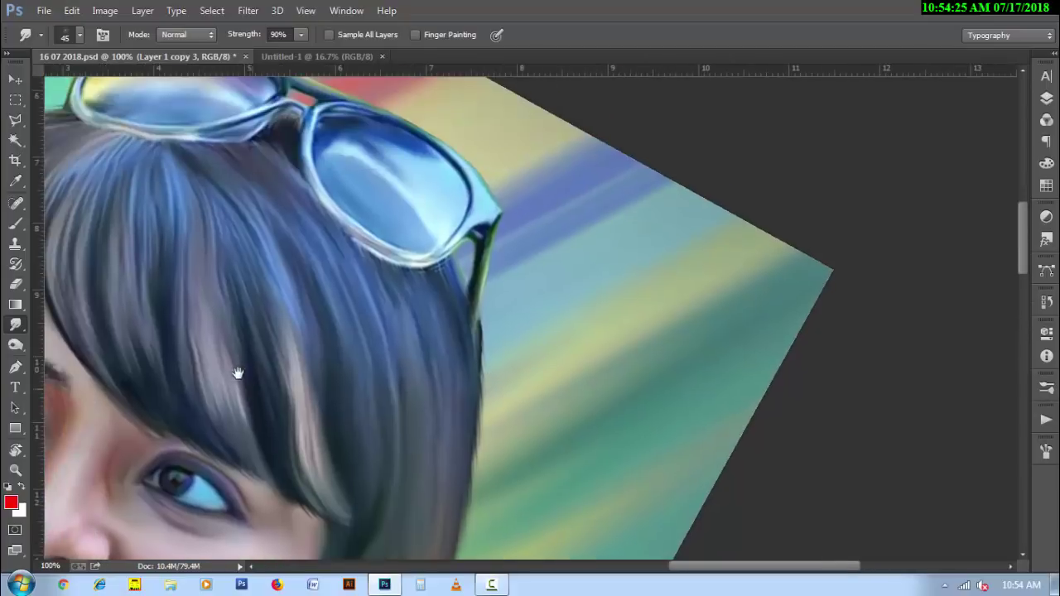
pyautogui.moveTo(190, 307)
pyautogui.mouseDown()
pyautogui.moveTo(239, 372)
pyautogui.moveTo(199, 277)
pyautogui.moveTo(209, 386)
pyautogui.mouseUp()
# - Blend the hair along the lower glasses frame using the downsized 104 px textured brush
pyautogui.rightClick(176, 244)
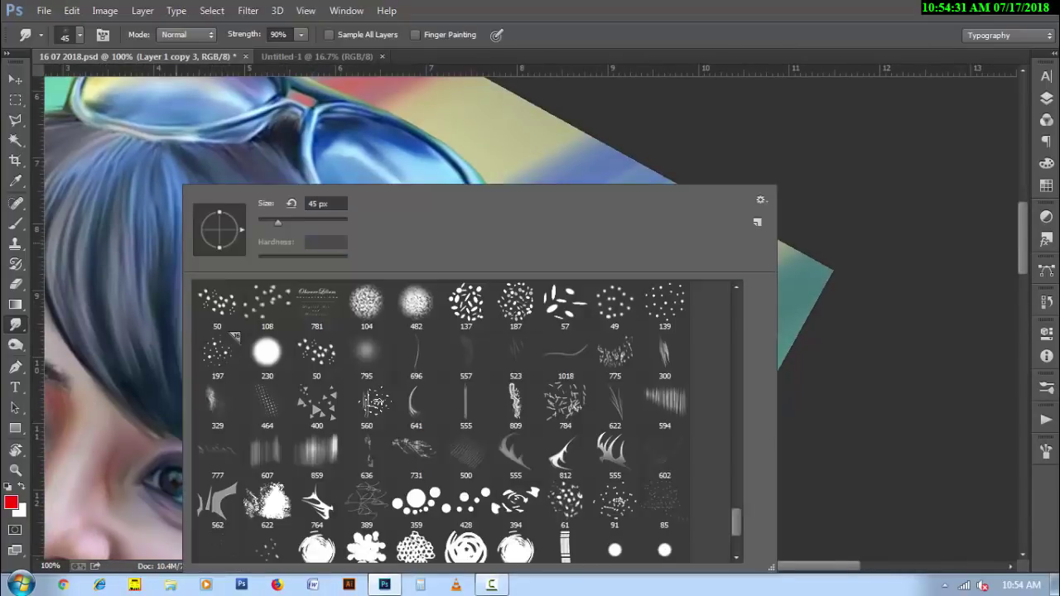
pyautogui.click(377, 307)
pyautogui.press('Return')
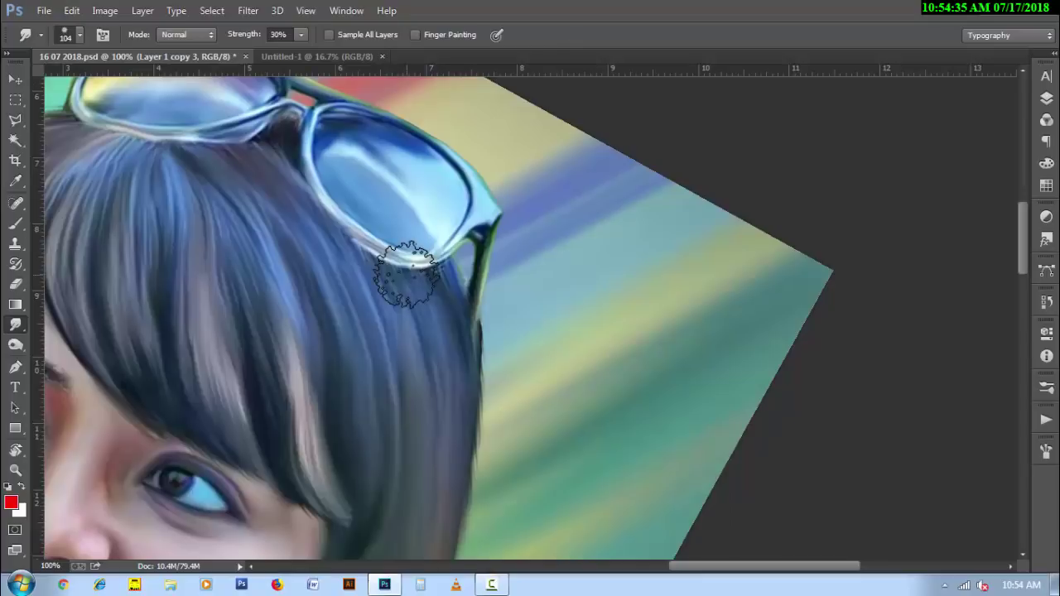
pyautogui.press('[')
pyautogui.press('[')
pyautogui.press('[')
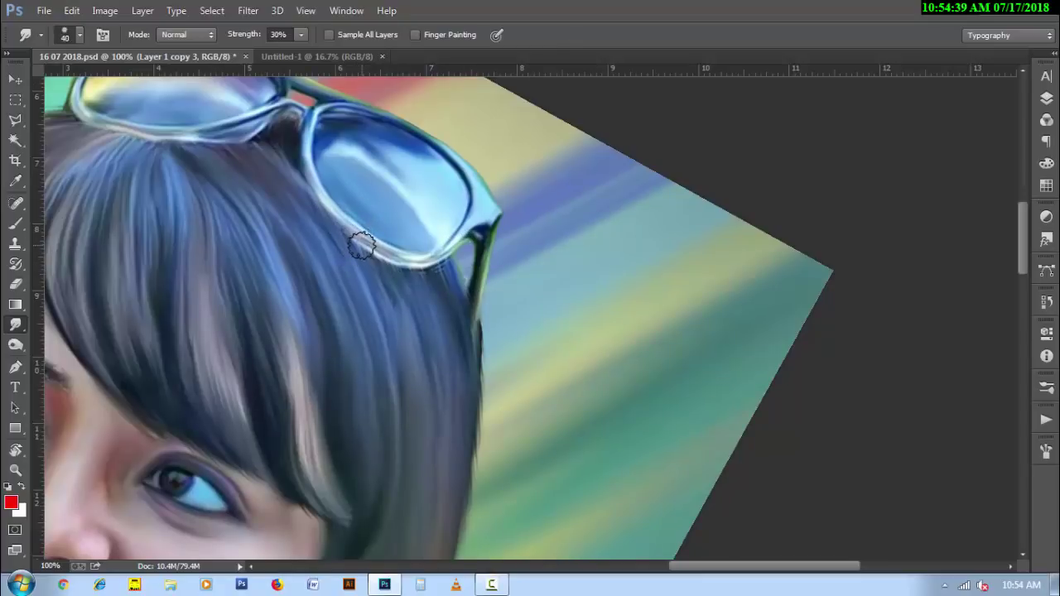
pyautogui.press('[')
pyautogui.moveTo(356, 242)
pyautogui.mouseDown()
pyautogui.moveTo(414, 265)
pyautogui.moveTo(479, 265)
pyautogui.mouseUp()
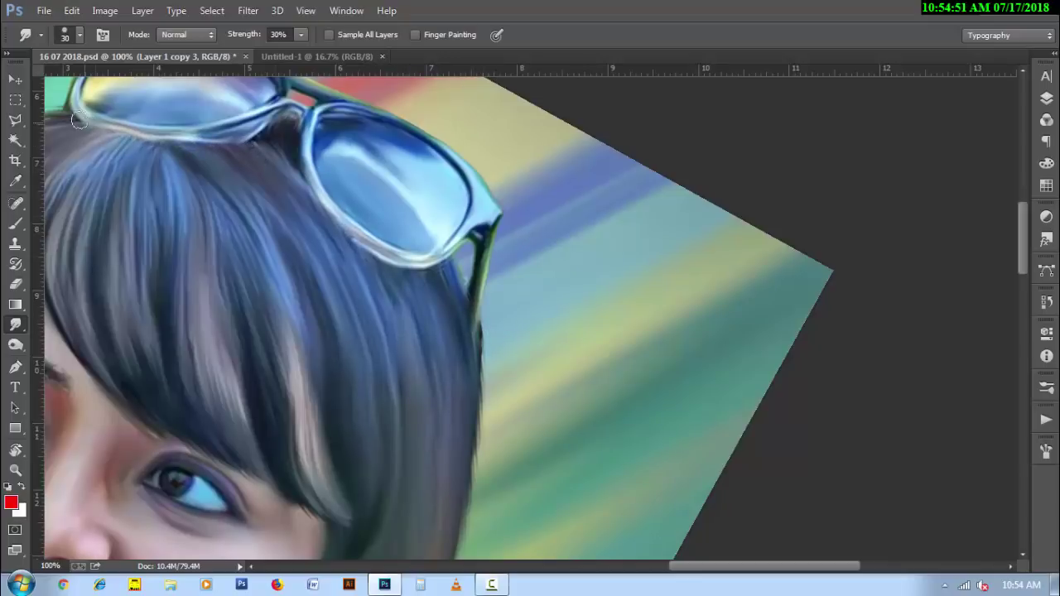
# - Zoom out and pan to the whole face, returning to the Smudge tool
pyautogui.press('h')
pyautogui.hotkey('ctrl', '-')
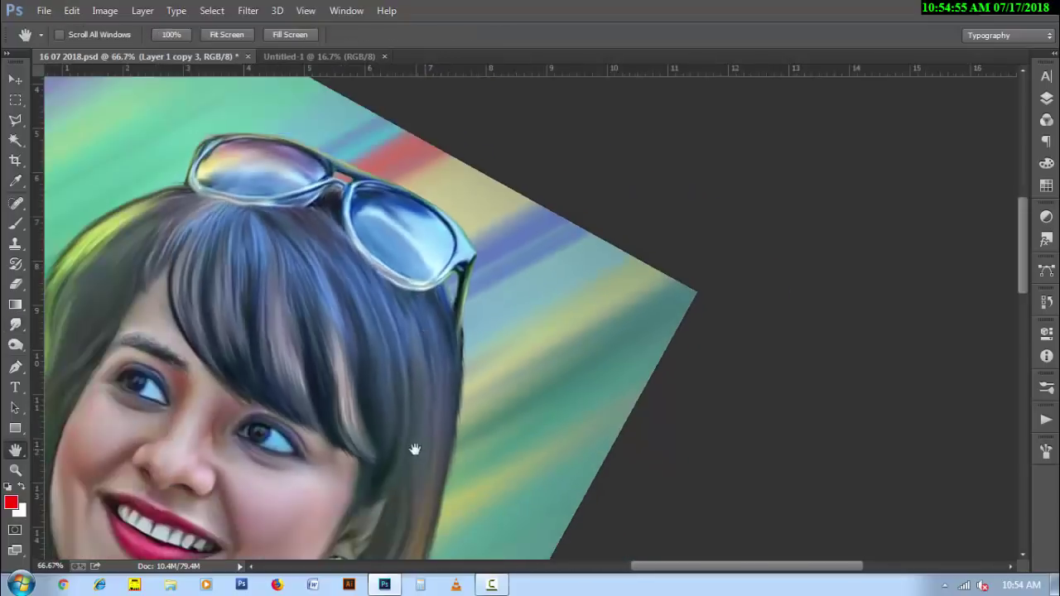
pyautogui.moveTo(416, 445); pyautogui.dragTo(474, 353)
pyautogui.click(15, 324)
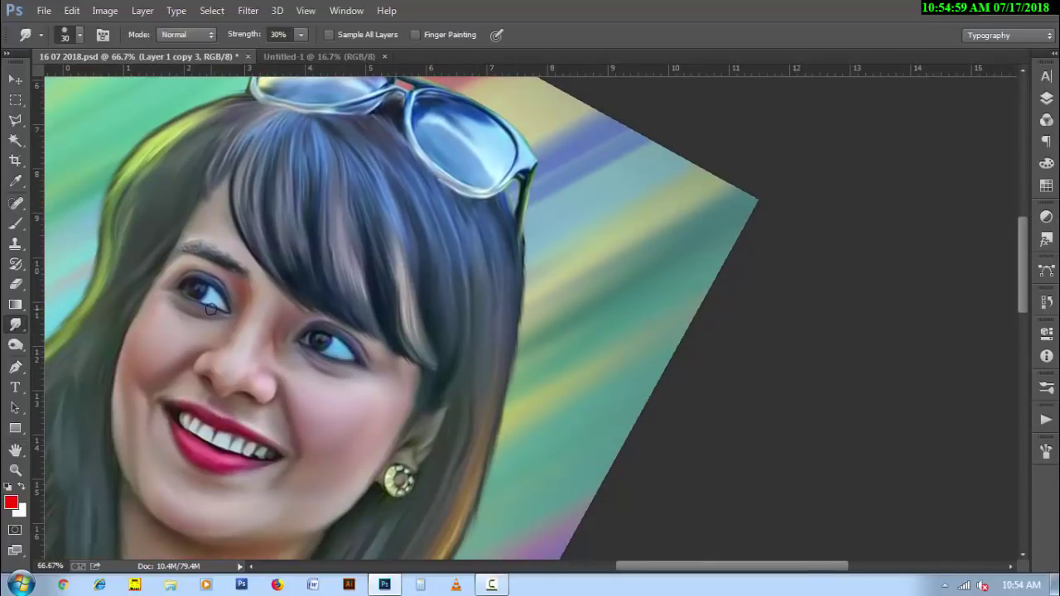
pyautogui.rightClick(213, 317)
# - Smudge the eyebrow tail with the 91 px preset at 90% strength
pyautogui.doubleClick(654, 515)
pyautogui.hotkey('ctrl', '+')
pyautogui.hotkey('ctrl', '+')
pyautogui.hotkey('ctrl', '+')
pyautogui.hotkey('ctrl', 'r')
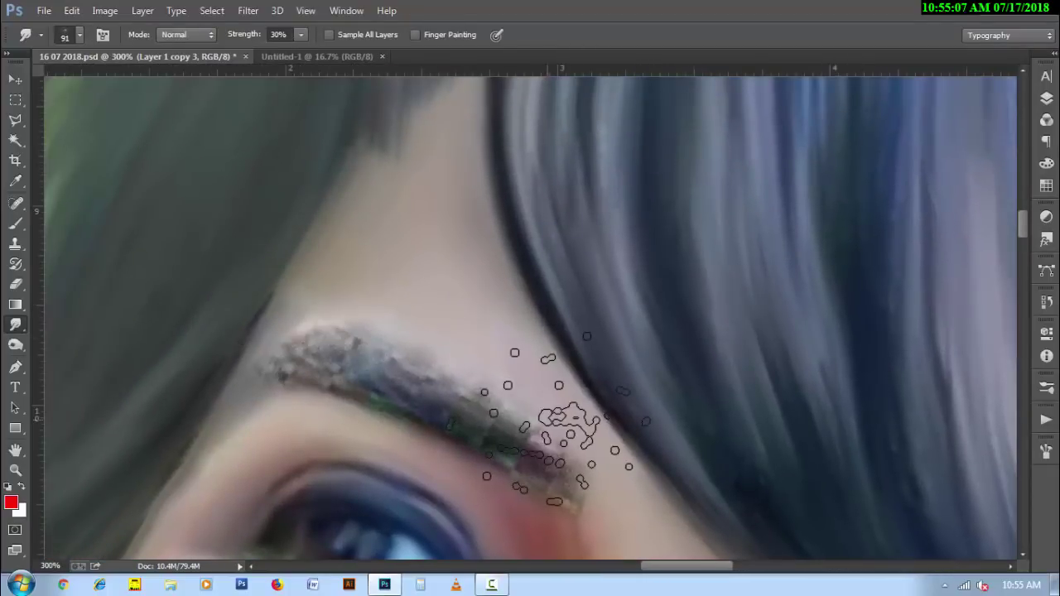
pyautogui.press('[')
pyautogui.press('[')
pyautogui.press('[')
pyautogui.press('9')
pyautogui.moveTo(539, 487)
pyautogui.mouseDown()
pyautogui.moveTo(563, 502)
pyautogui.moveTo(508, 444)
pyautogui.mouseUp()
pyautogui.press('[')
# - Rotate the canvas so the eye lies sideways and soften the eyelashes and lash line
pyautogui.press('r')
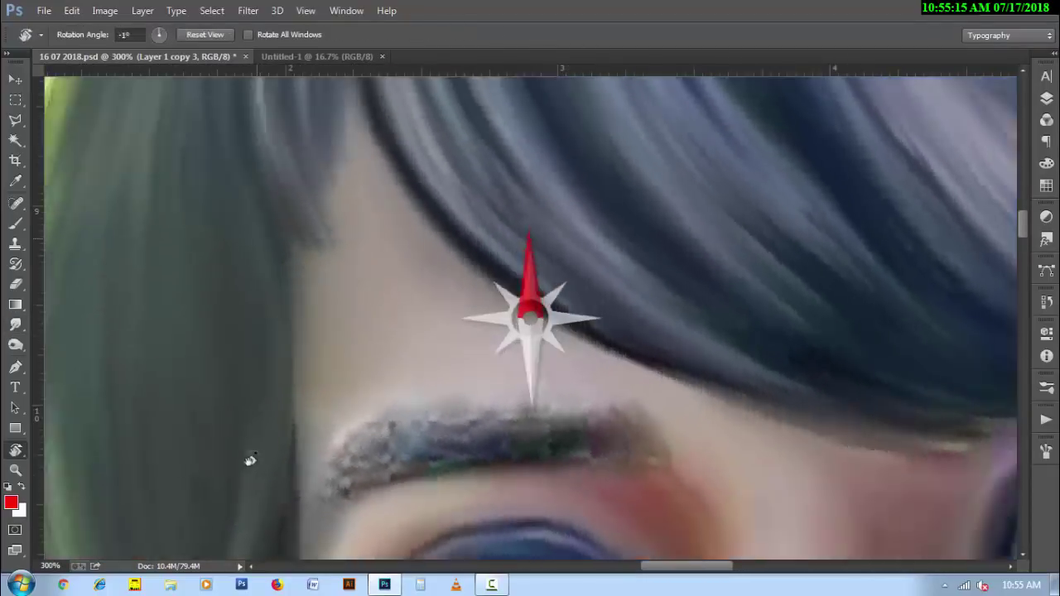
pyautogui.moveTo(363, 409); pyautogui.dragTo(502, 342)
pyautogui.press('r')
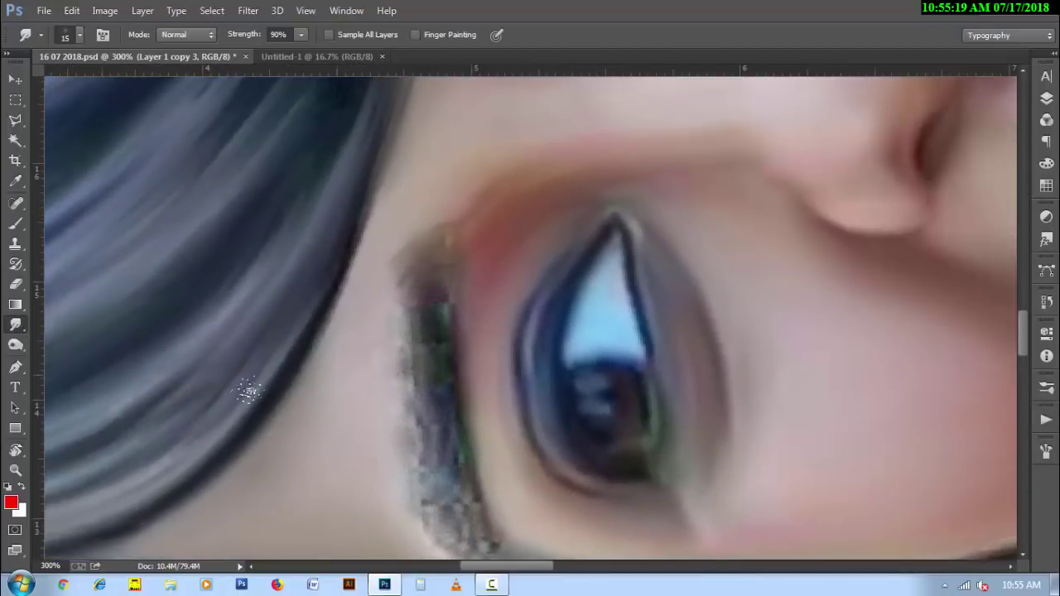
pyautogui.moveTo(418, 298)
pyautogui.mouseDown()
pyautogui.moveTo(397, 356)
pyautogui.moveTo(398, 406)
pyautogui.mouseUp()
pyautogui.moveTo(418, 331)
pyautogui.mouseDown()
pyautogui.moveTo(400, 417)
pyautogui.moveTo(405, 451)
pyautogui.mouseUp()
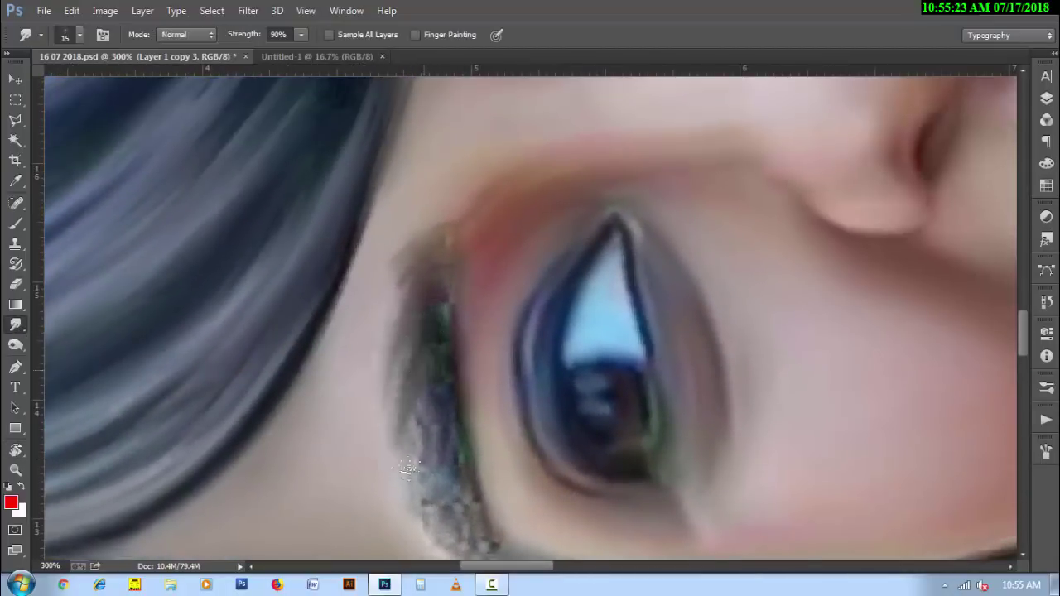
pyautogui.moveTo(410, 406); pyautogui.dragTo(418, 497)
pyautogui.moveTo(414, 439); pyautogui.dragTo(424, 530)
pyautogui.moveTo(422, 464)
pyautogui.mouseDown()
pyautogui.moveTo(479, 519)
pyautogui.moveTo(433, 525)
pyautogui.mouseUp()
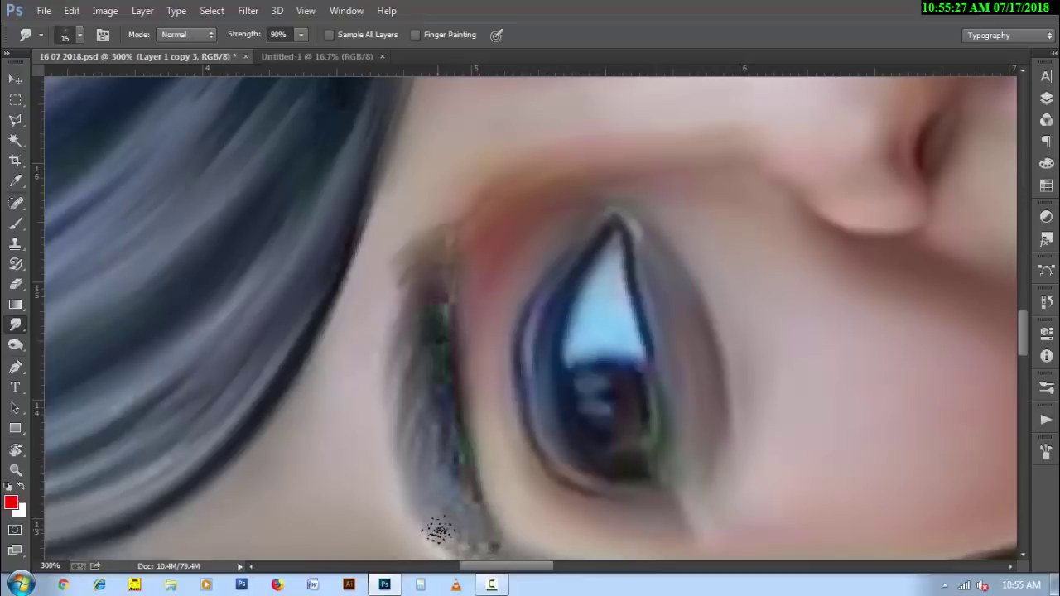
# - Smudge the lower lashes, the green eyelash streak and the lashes' left edge
pyautogui.moveTo(459, 380)
pyautogui.mouseDown()
pyautogui.moveTo(449, 431)
pyautogui.moveTo(461, 468)
pyautogui.mouseUp()
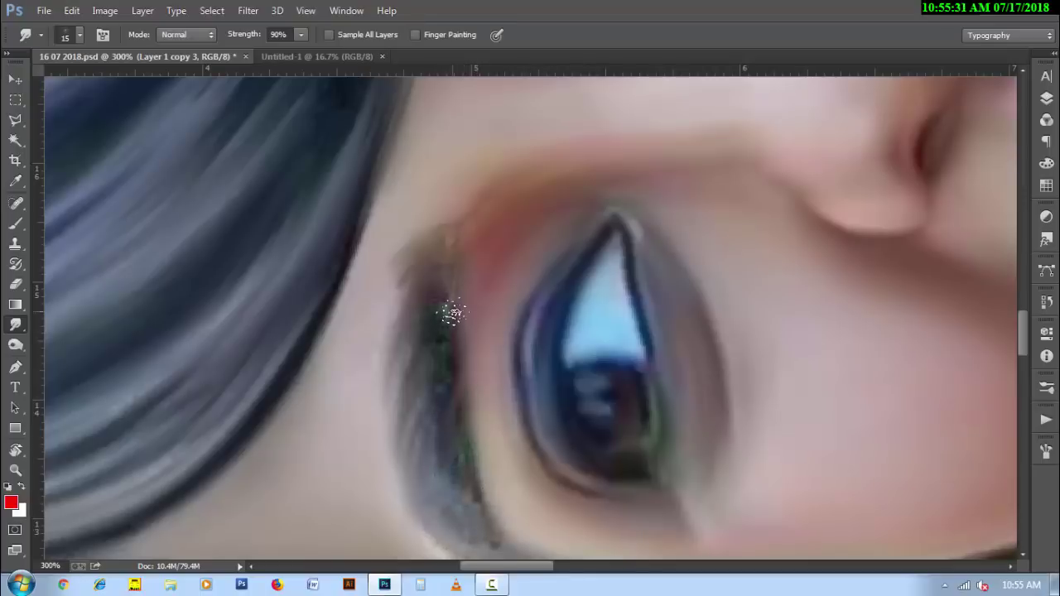
pyautogui.moveTo(450, 307); pyautogui.dragTo(442, 359)
pyautogui.moveTo(433, 303); pyautogui.dragTo(455, 399)
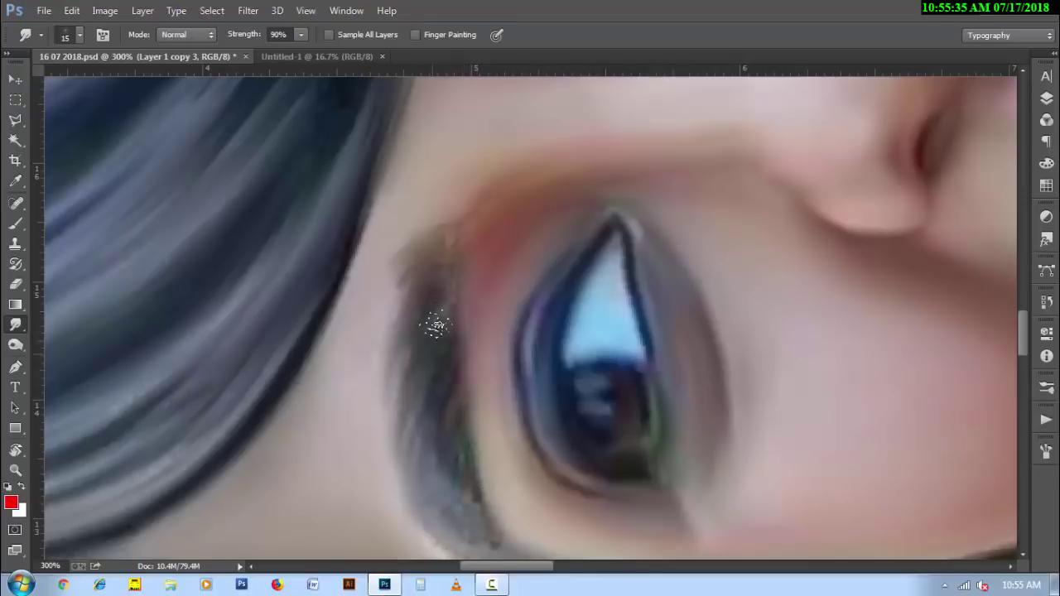
pyautogui.moveTo(417, 266)
pyautogui.mouseDown()
pyautogui.moveTo(389, 368)
pyautogui.moveTo(437, 361)
pyautogui.moveTo(423, 469)
pyautogui.mouseUp()
pyautogui.moveTo(485, 530); pyautogui.dragTo(494, 545)
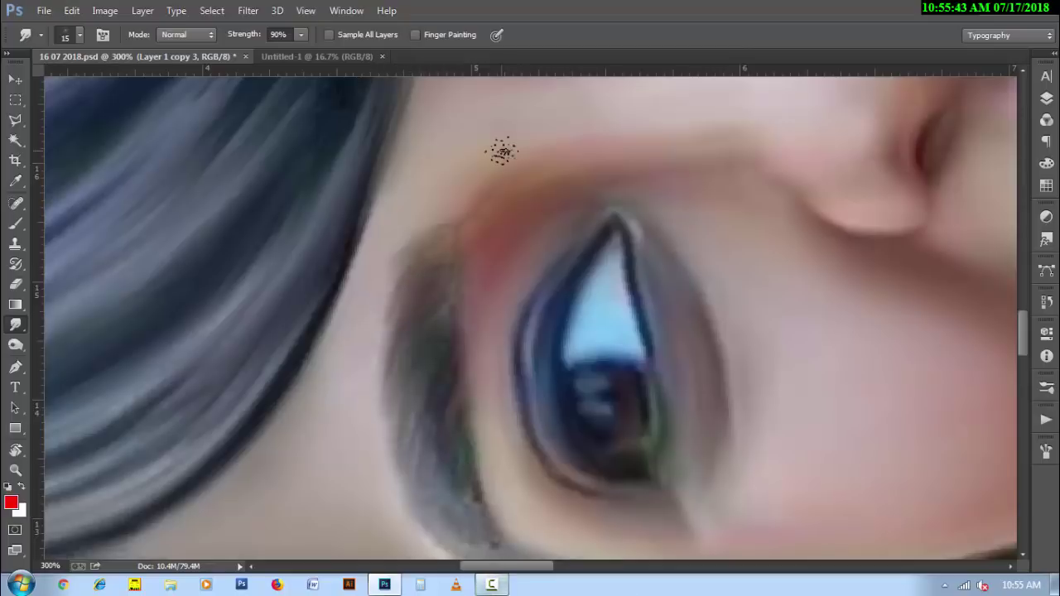
# - Zoom out to the whole image, save the document, and show the Layers panel
pyautogui.press('z')
pyautogui.keyDown('alt'); pyautogui.click(535, 371); pyautogui.keyUp('alt')
pyautogui.press('h')
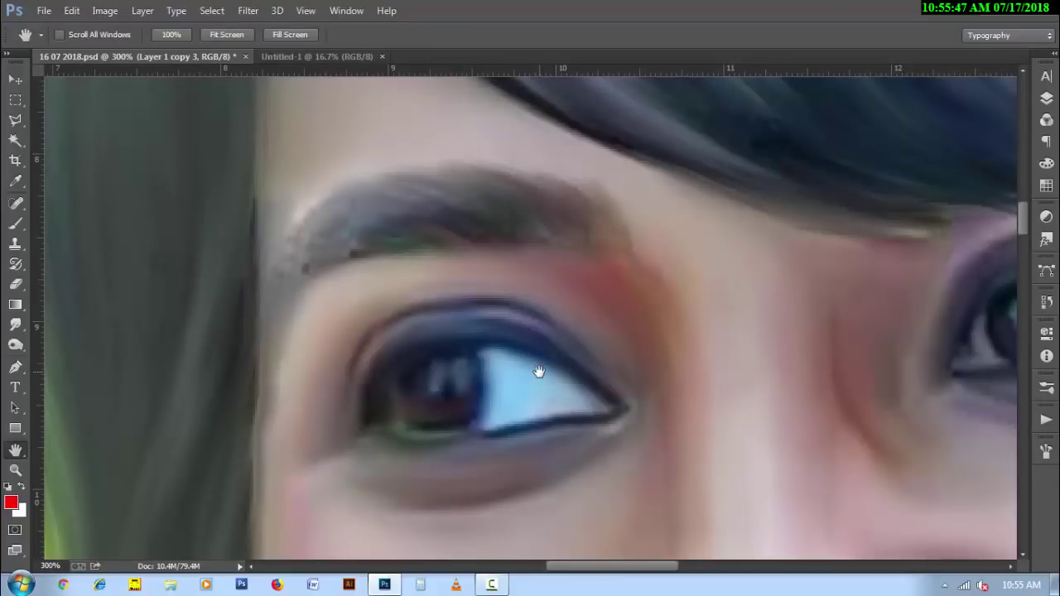
pyautogui.scroll(-1, 538, 371)
pyautogui.moveTo(539, 371); pyautogui.dragTo(485, 332)
pyautogui.keyDown('alt'); pyautogui.click(473, 322); pyautogui.keyUp('alt')
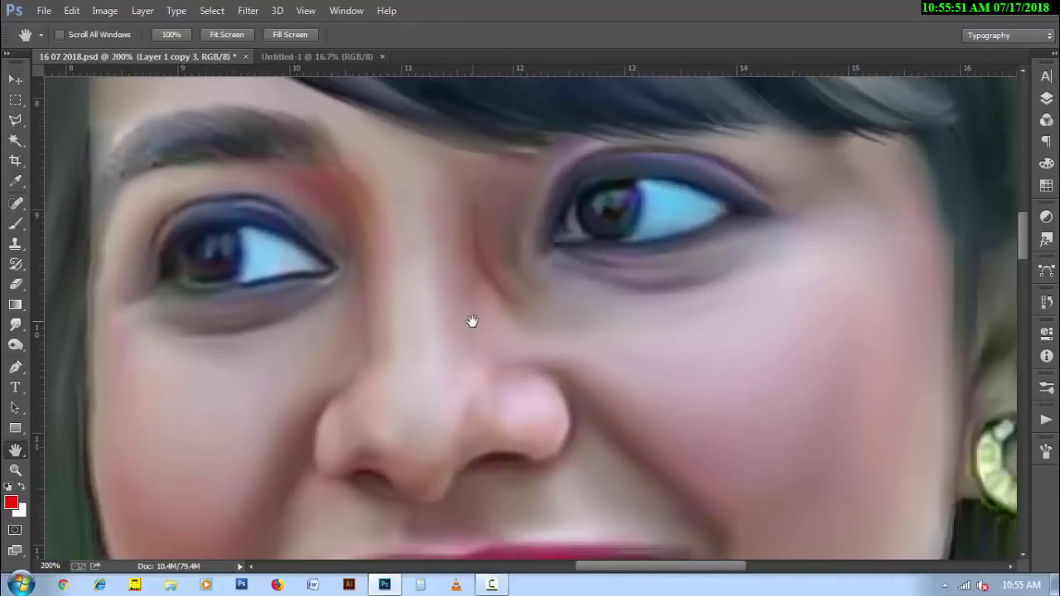
pyautogui.keyDown('alt'); pyautogui.click(472, 321); pyautogui.keyUp('alt')
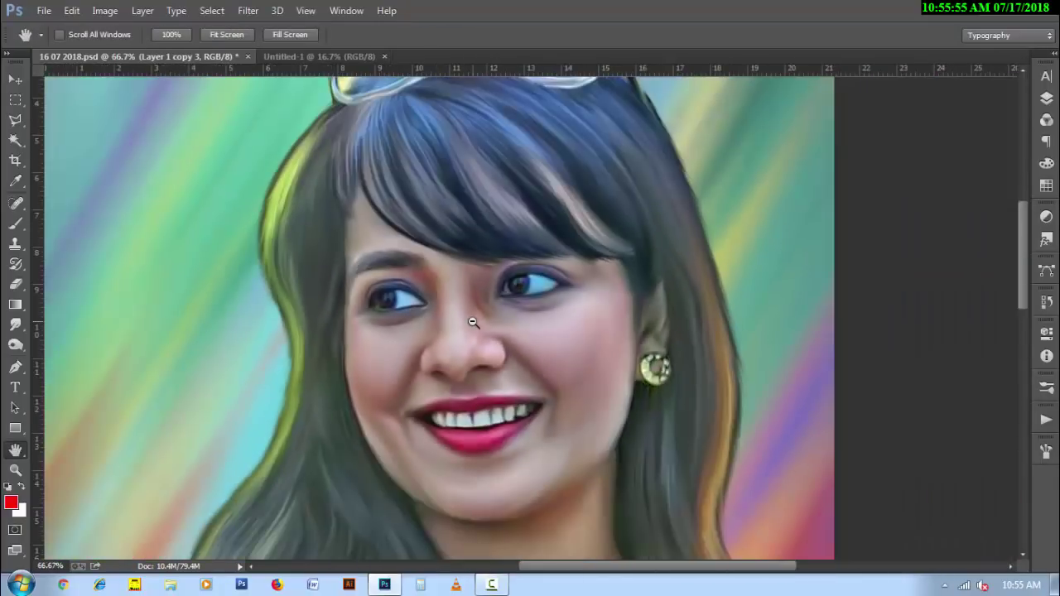
pyautogui.keyDown('alt'); pyautogui.click(436, 297); pyautogui.keyUp('alt')
pyautogui.keyDown('alt'); pyautogui.click(485, 320); pyautogui.keyUp('alt')
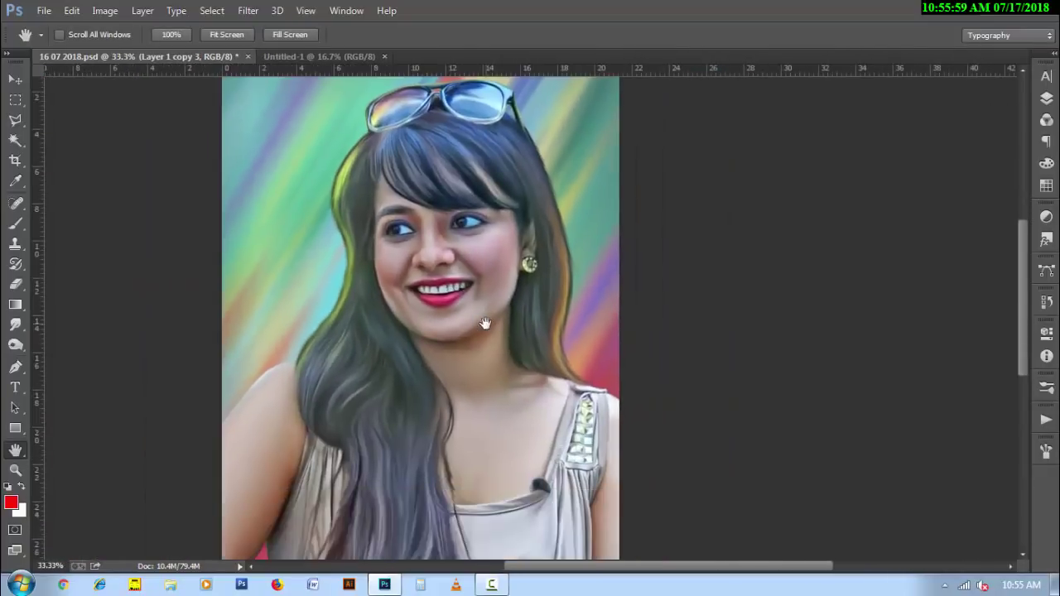
pyautogui.keyDown('alt'); pyautogui.click(488, 395); pyautogui.keyUp('alt')
pyautogui.hotkey('ctrl', 's')
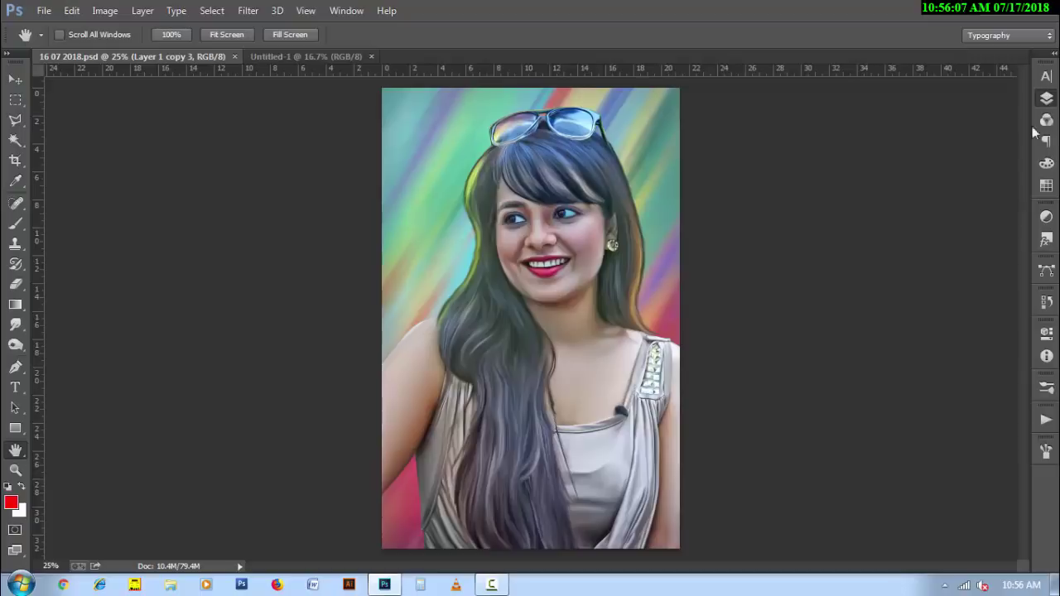
pyautogui.click(1045, 98)
# - Duplicate the rainbow abstract layer, move it to the top, and set it to Color blending
pyautogui.click(927, 244)
pyautogui.hotkey('ctrl', 'j')
pyautogui.hotkey('ctrl', 'shift', ']')
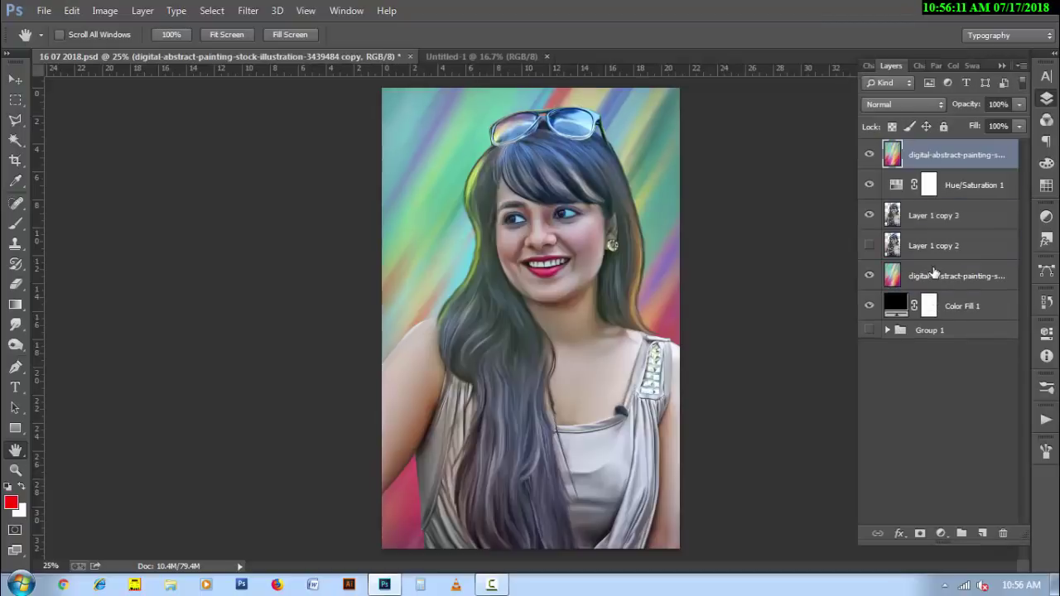
pyautogui.click(911, 105)
pyautogui.click(910, 245)
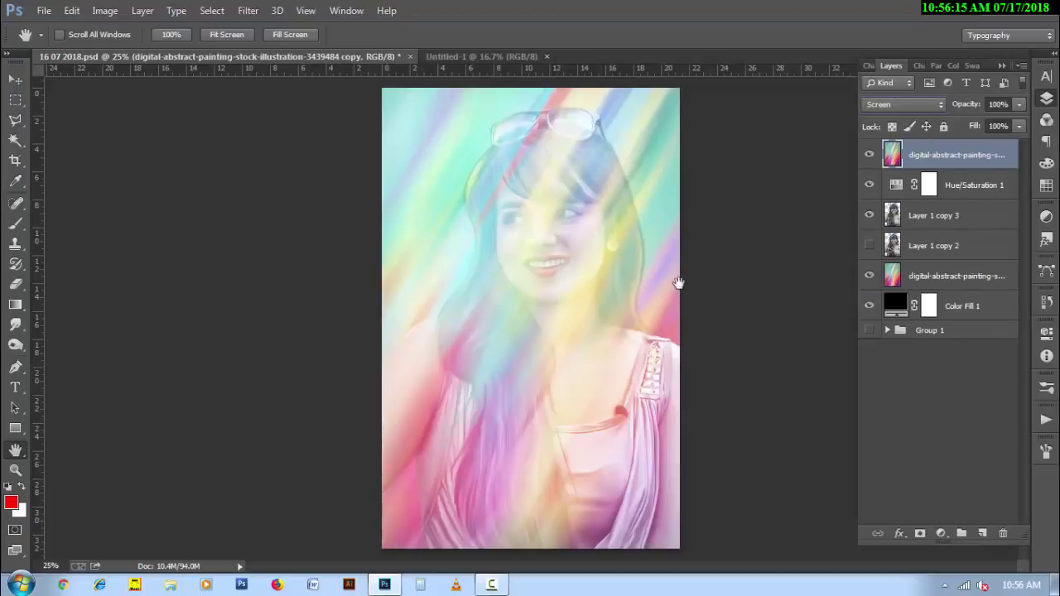
pyautogui.click(921, 106)
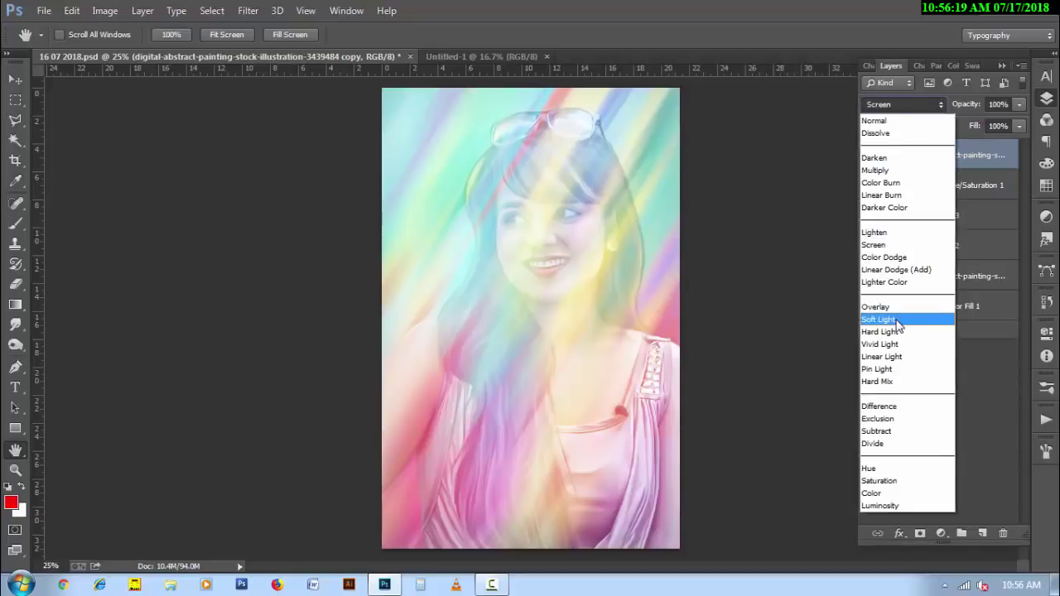
pyautogui.click(911, 317)
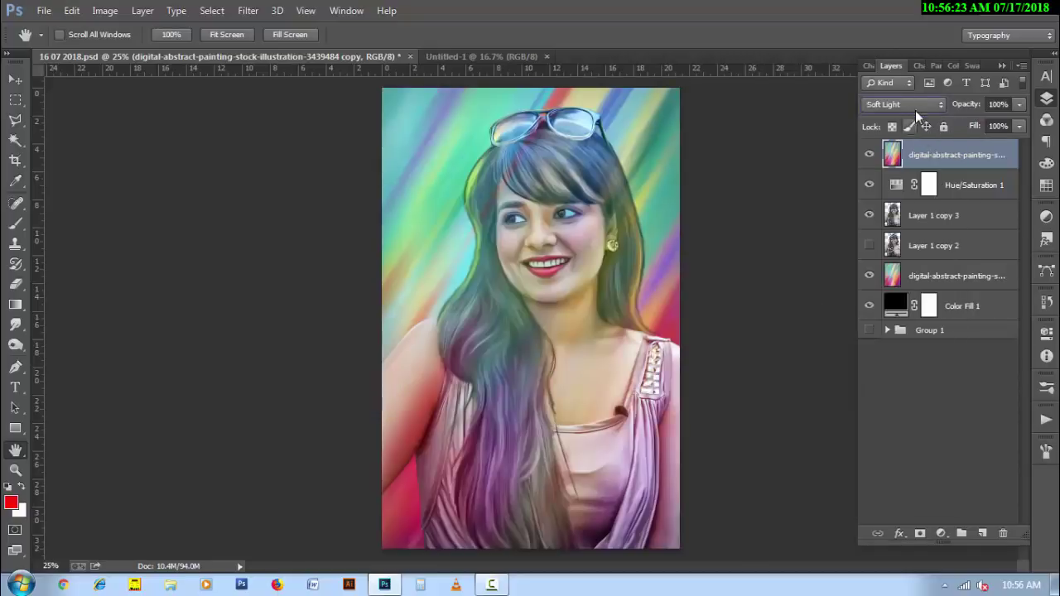
pyautogui.click(914, 104)
pyautogui.click(904, 488)
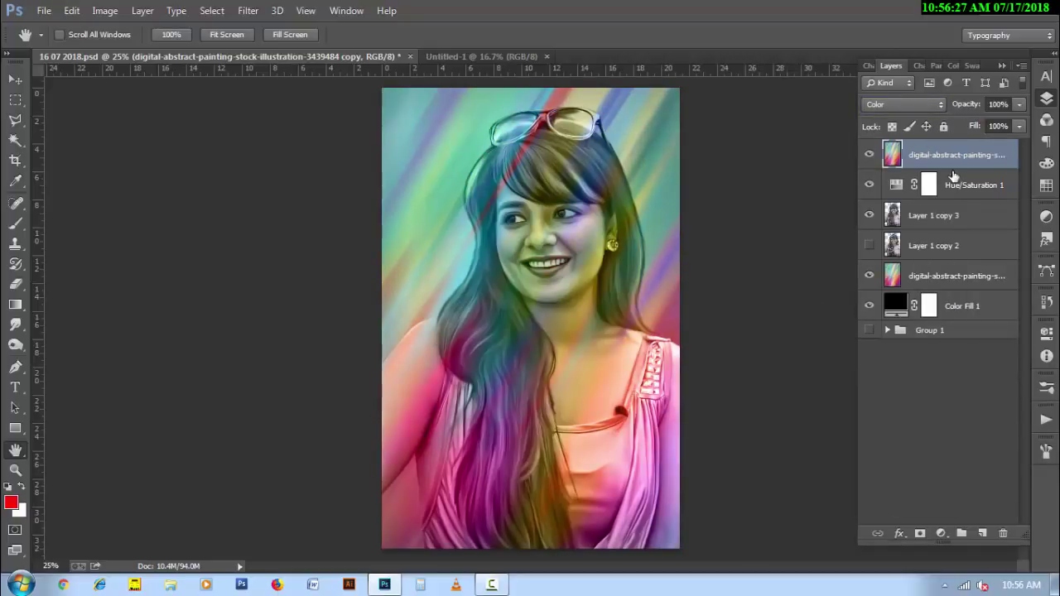
# - Gaussian-blur the abstract copy at 97.7 px and move it below Hue/Saturation 1
pyautogui.click(248, 10)
pyautogui.click(489, 291)
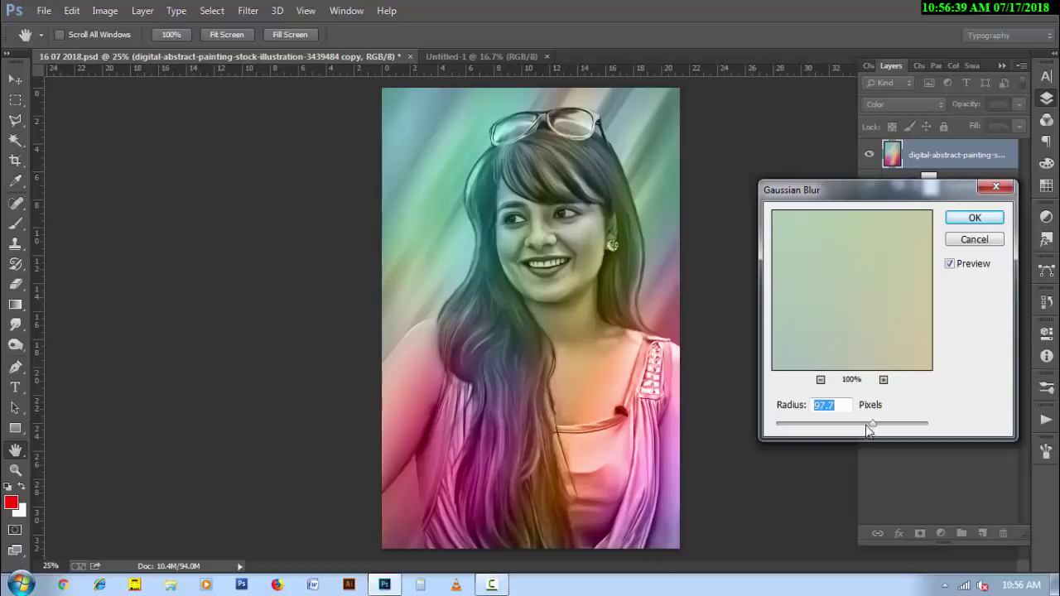
pyautogui.click(975, 218)
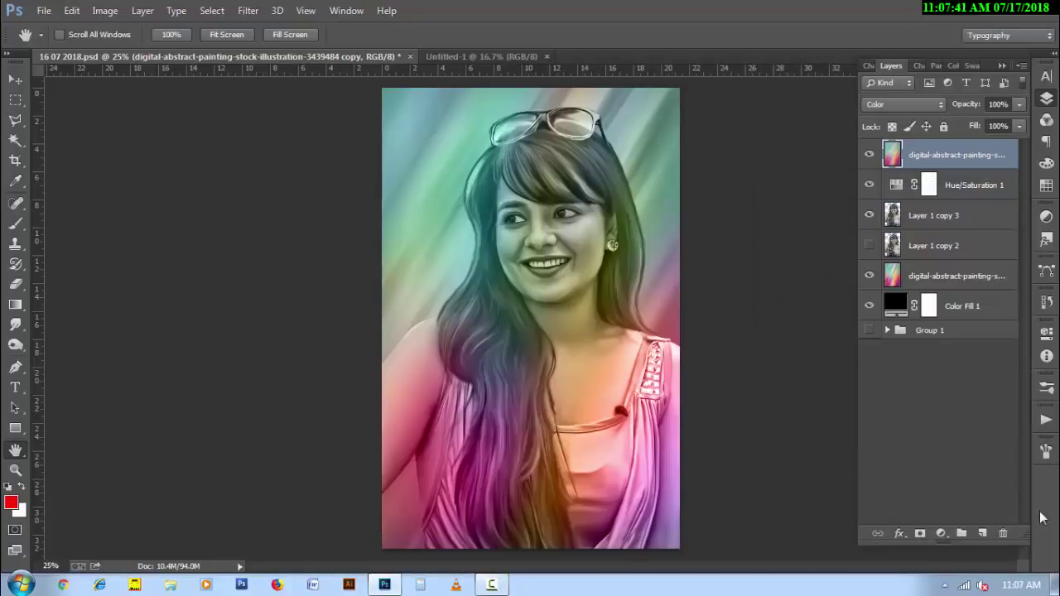
pyautogui.moveTo(949, 159); pyautogui.dragTo(949, 199)
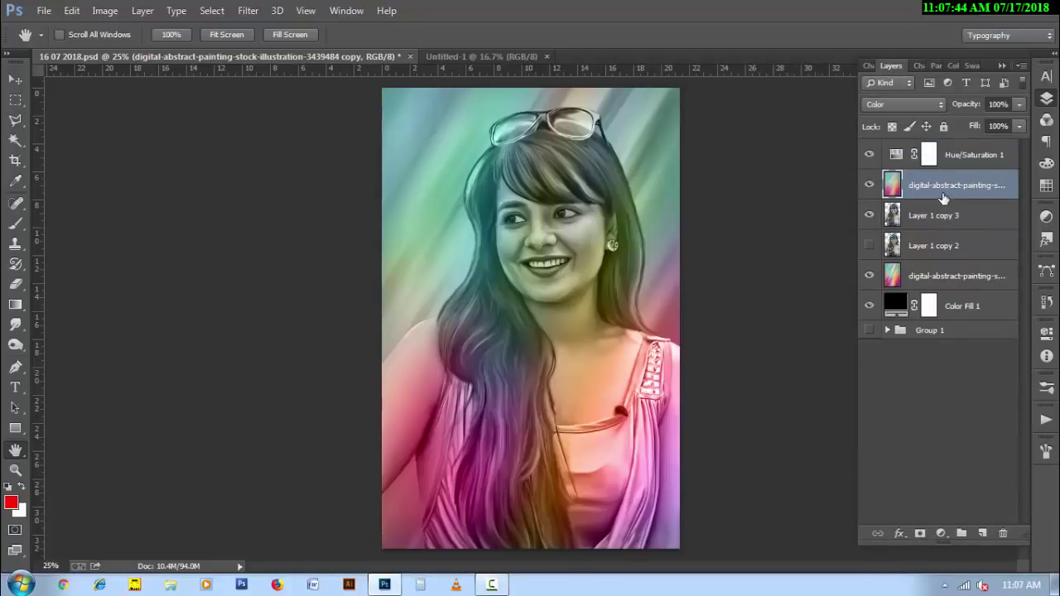
# - Mask the abstract copy, gradient the tint out of the lower half, and paint it off the face
pyautogui.click(919, 534)
pyautogui.click(20, 305)
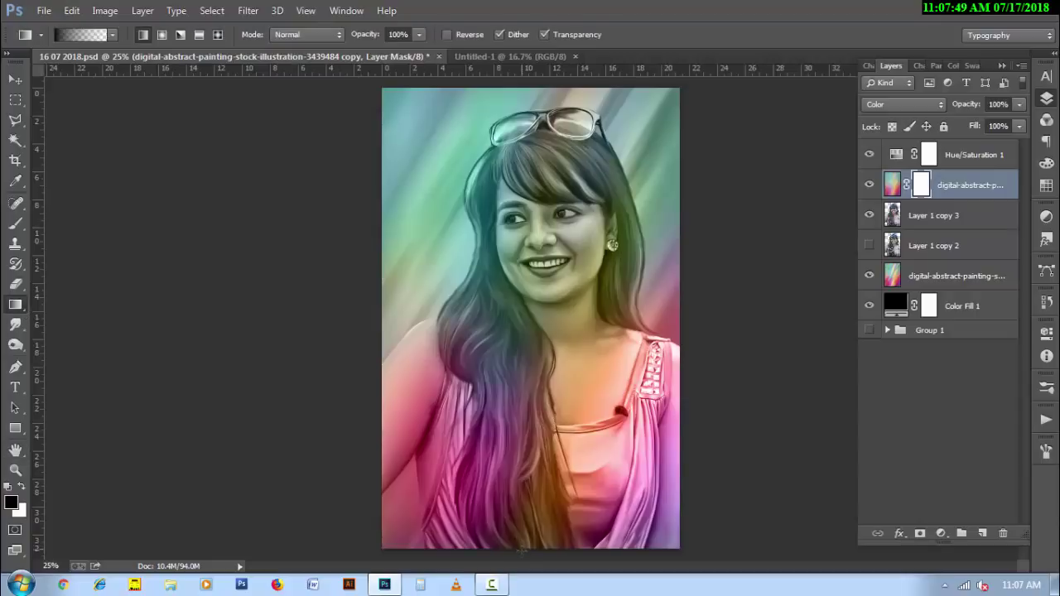
pyautogui.moveTo(520, 549); pyautogui.dragTo(513, 327)
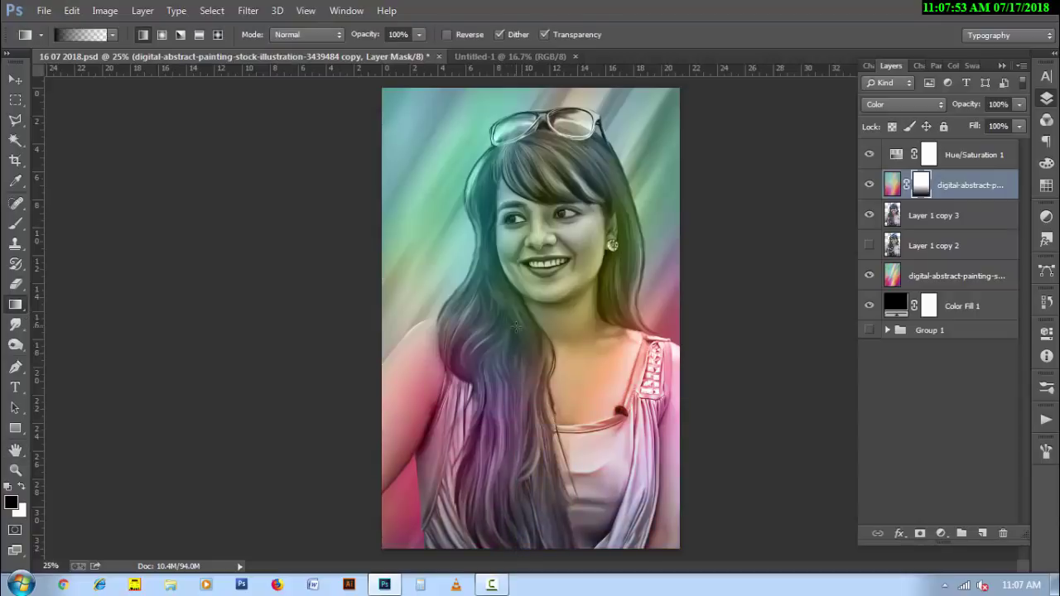
pyautogui.click(15, 224)
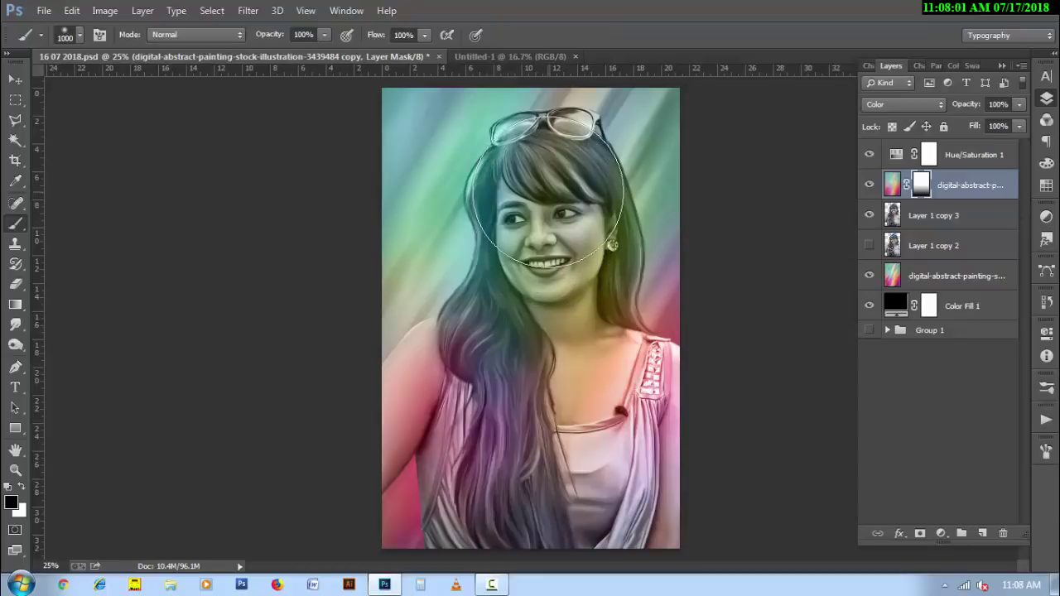
pyautogui.moveTo(546, 185); pyautogui.dragTo(556, 295)
# - Paint the tint off the arm and hair with a 600–800 px brush
pyautogui.press('[')
pyautogui.press('[')
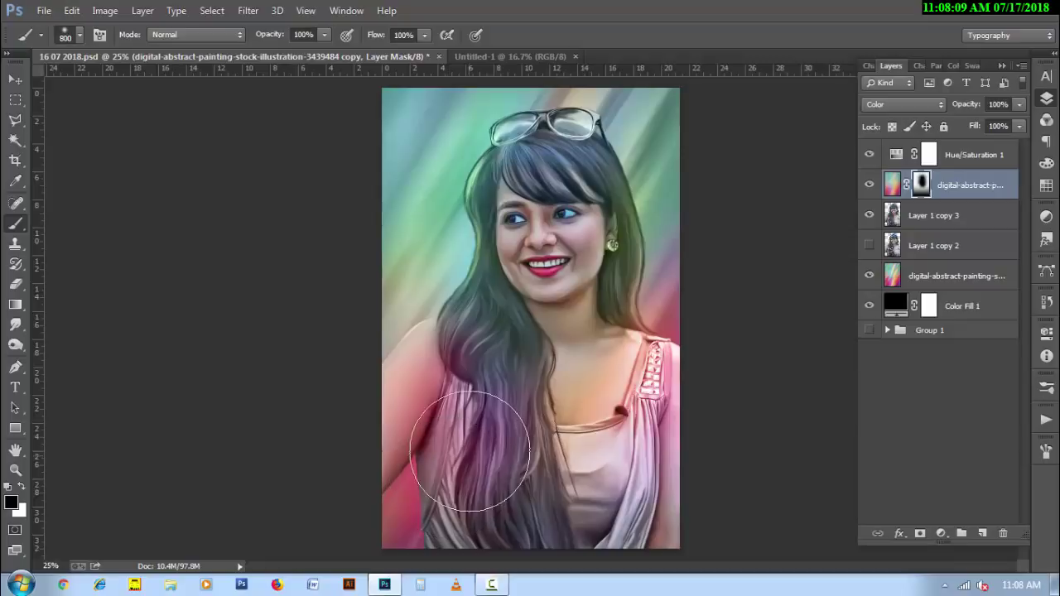
pyautogui.press('[')
pyautogui.moveTo(470, 449); pyautogui.dragTo(445, 408)
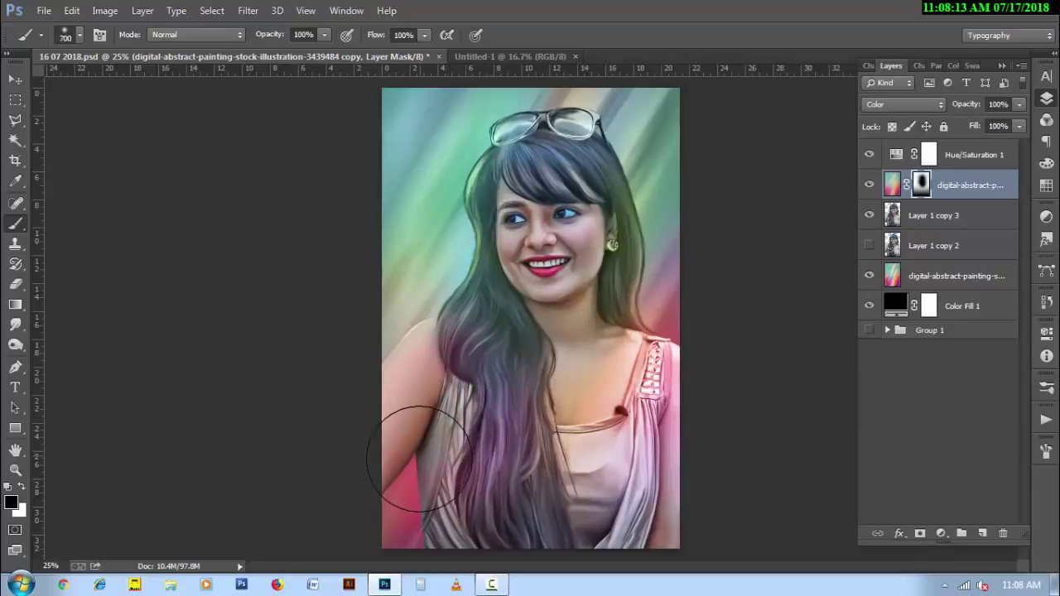
pyautogui.press(']')
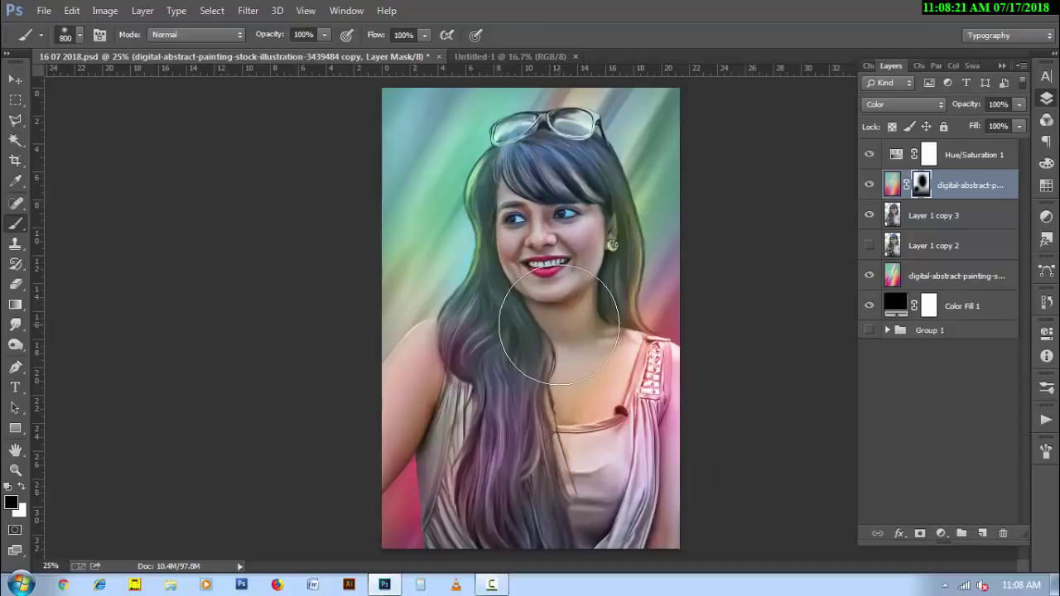
pyautogui.press('[')
pyautogui.press('[')
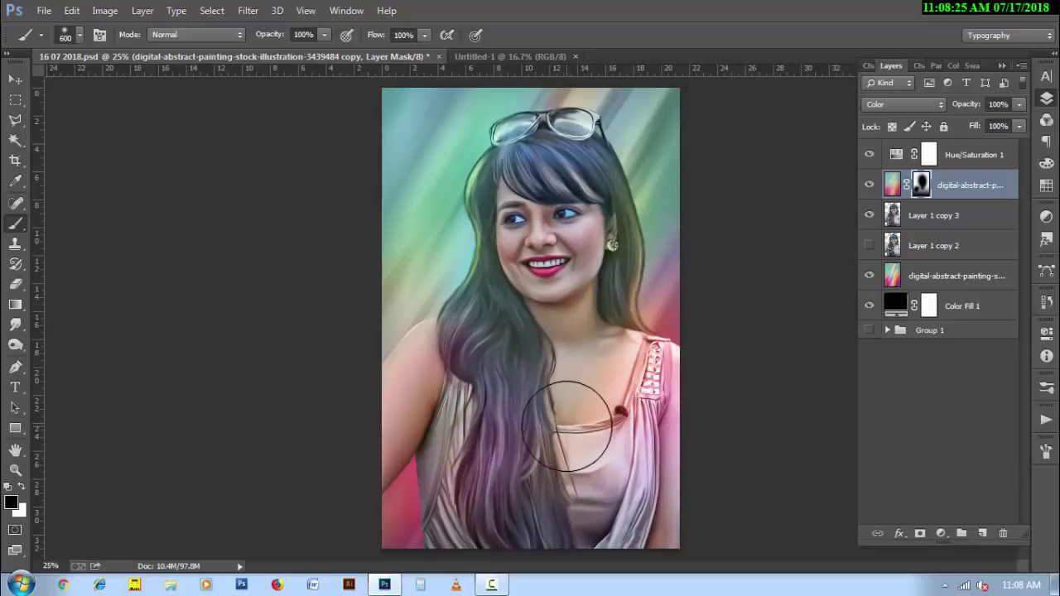
# - Load the subject's outline as a selection and paint the tint off the face and hair
pyautogui.keyDown('ctrl'); pyautogui.click(892, 217); pyautogui.keyUp('ctrl')
pyautogui.press('m')
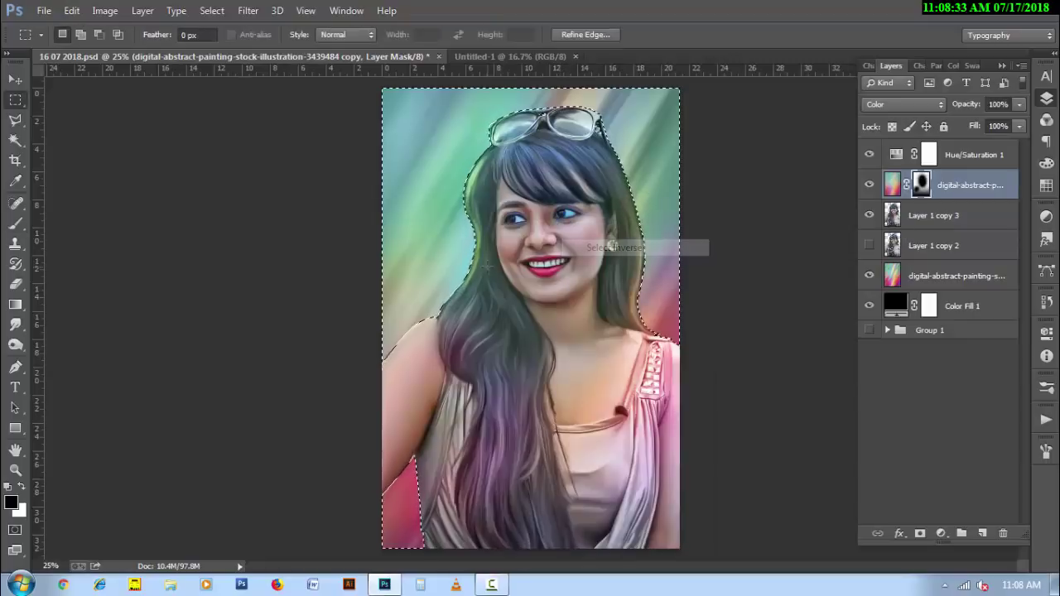
pyautogui.press('b')
pyautogui.press(']')
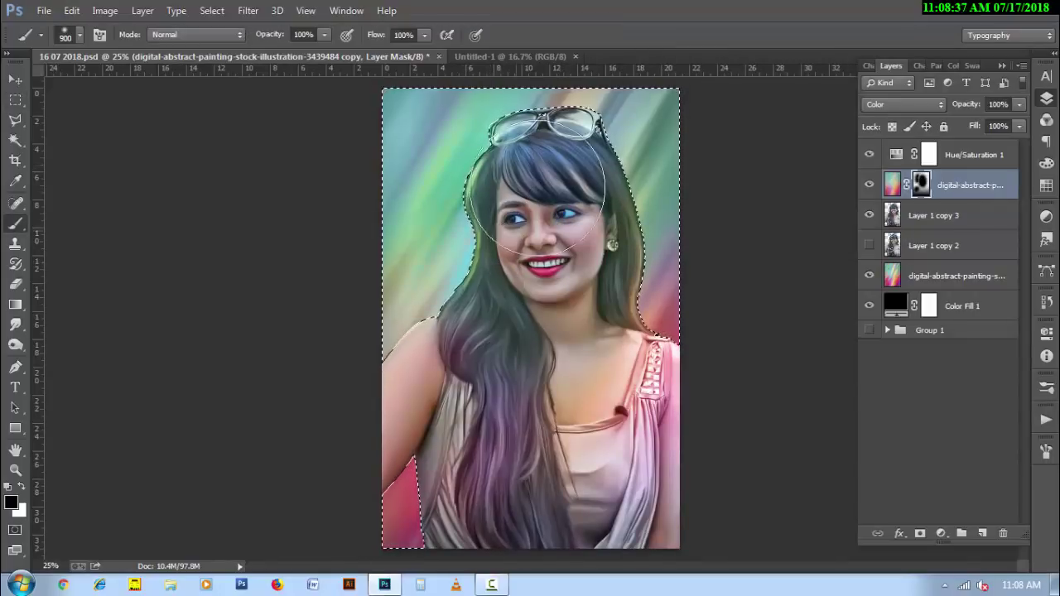
pyautogui.press(']')
pyautogui.press(']')
pyautogui.moveTo(583, 229); pyautogui.dragTo(544, 159)
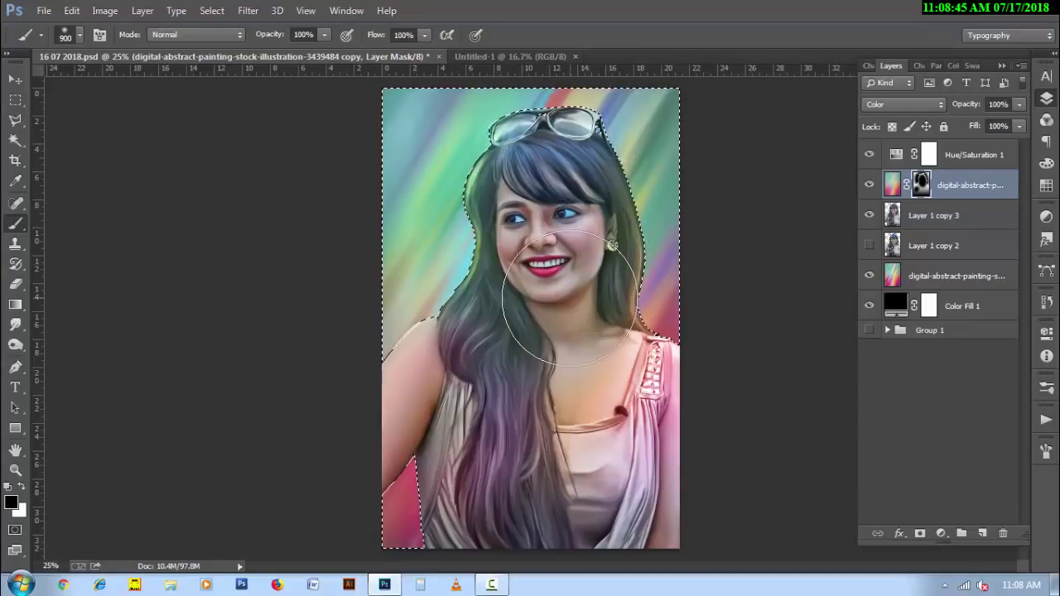
pyautogui.hotkey('ctrl', 'd')
# - Save the document and paint the tint off the lower hair and dress
pyautogui.press('h')
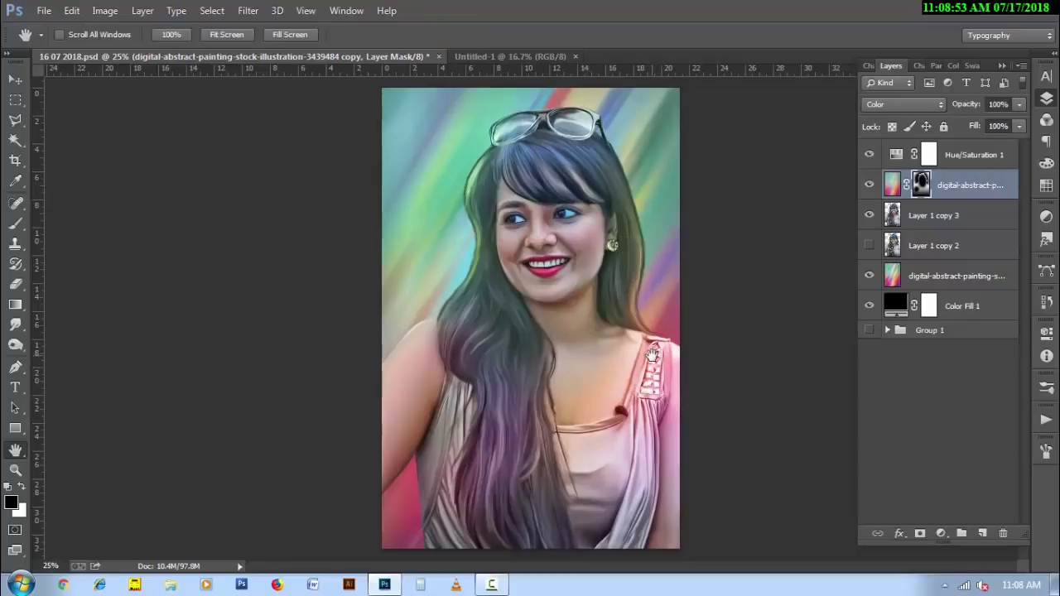
pyautogui.hotkey('ctrl', 's')
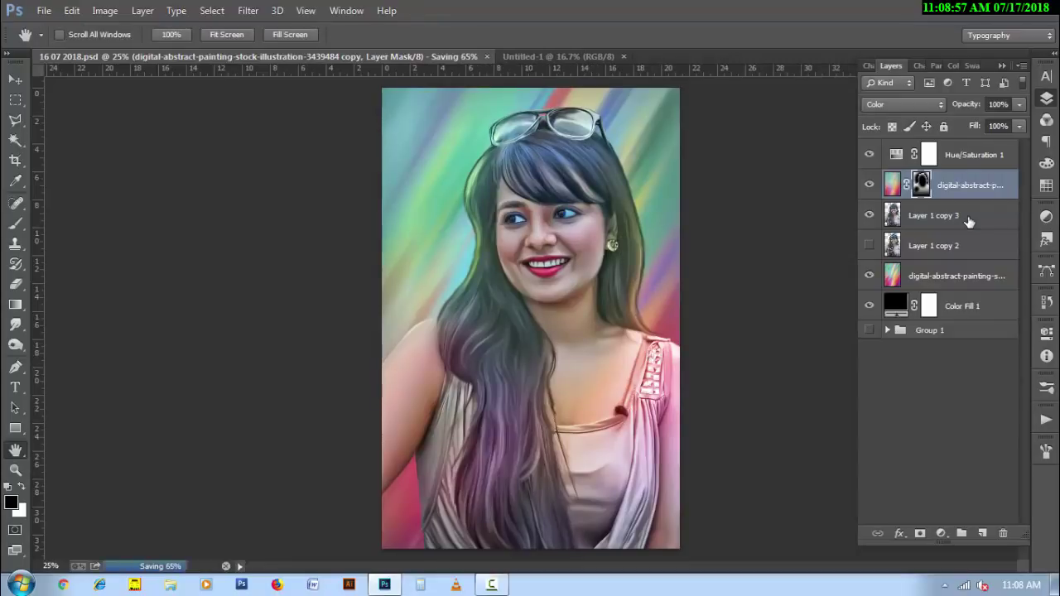
pyautogui.press('b')
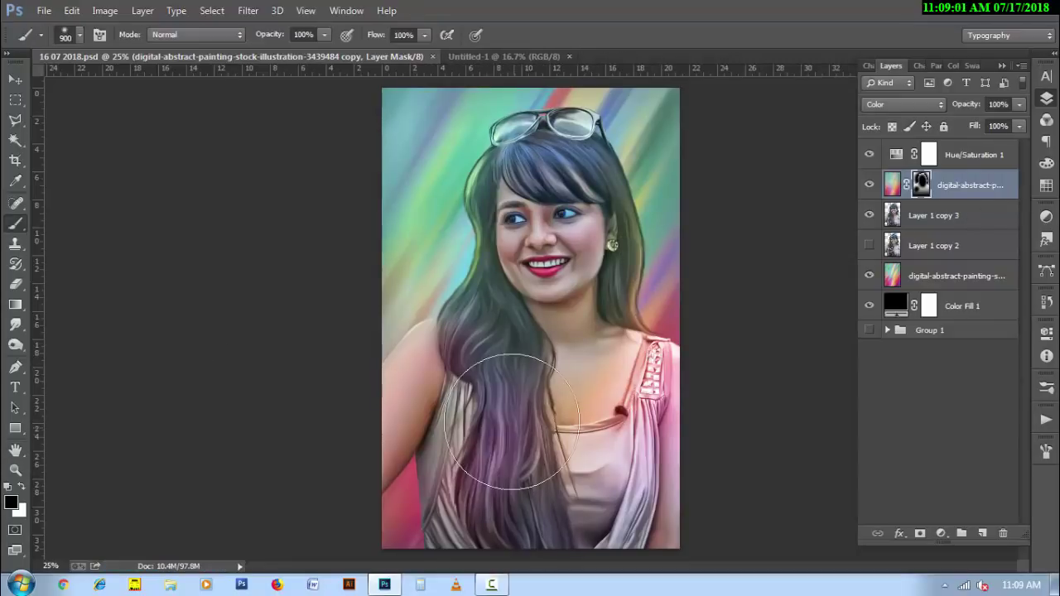
pyautogui.moveTo(495, 449)
pyautogui.mouseDown()
pyautogui.moveTo(542, 522)
pyautogui.moveTo(548, 500)
pyautogui.moveTo(472, 502)
pyautogui.moveTo(503, 450)
pyautogui.moveTo(508, 516)
pyautogui.mouseUp()
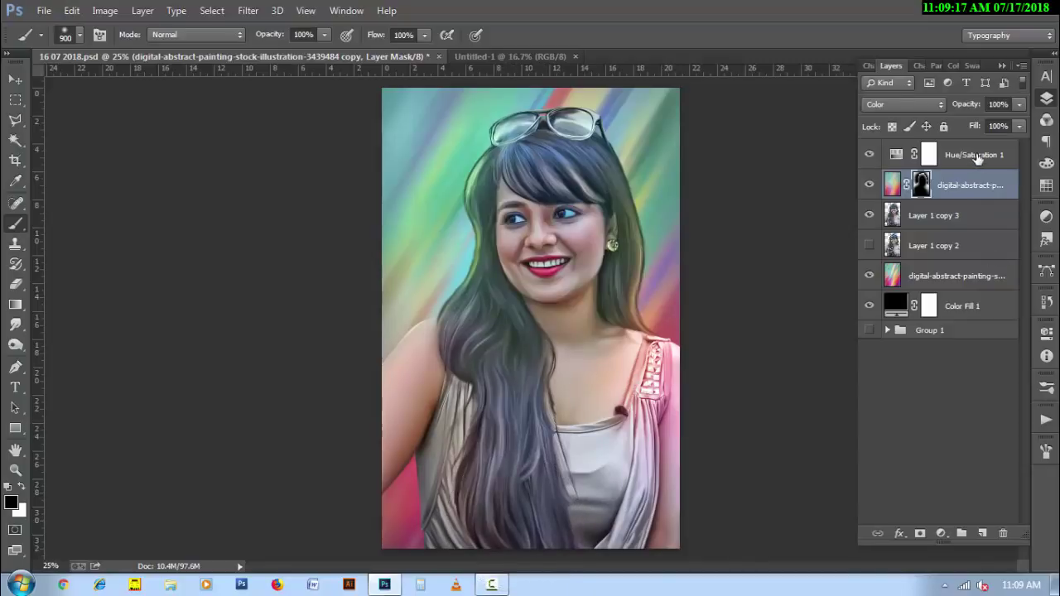
# - Add a Hue/Saturation 2 adjustment above Hue/Saturation 1 in Soft Light mode
pyautogui.click(977, 159)
pyautogui.click(940, 534)
pyautogui.click(856, 345)
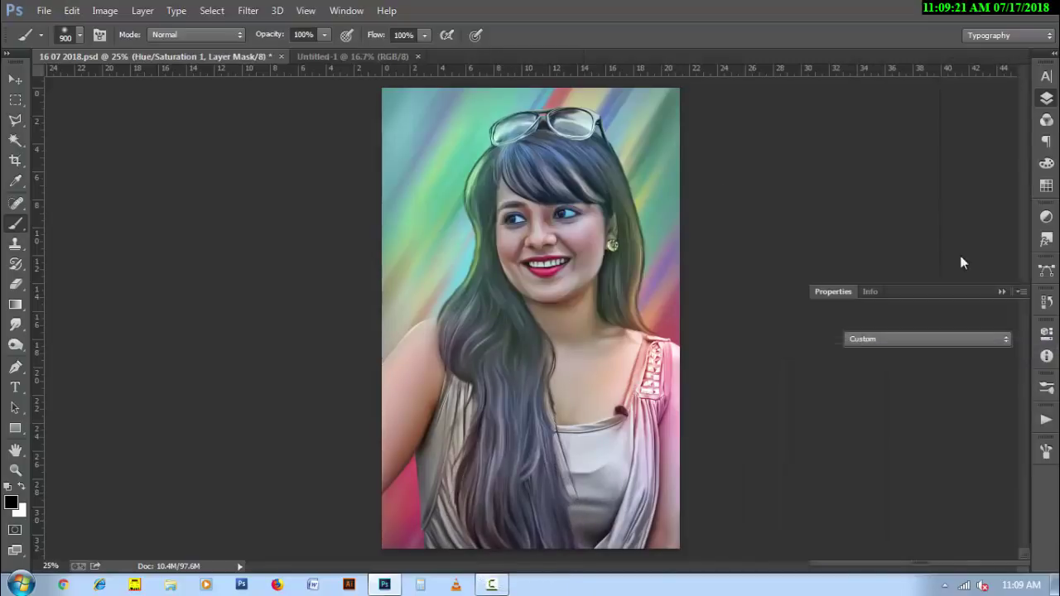
pyautogui.click(906, 104)
pyautogui.click(915, 310)
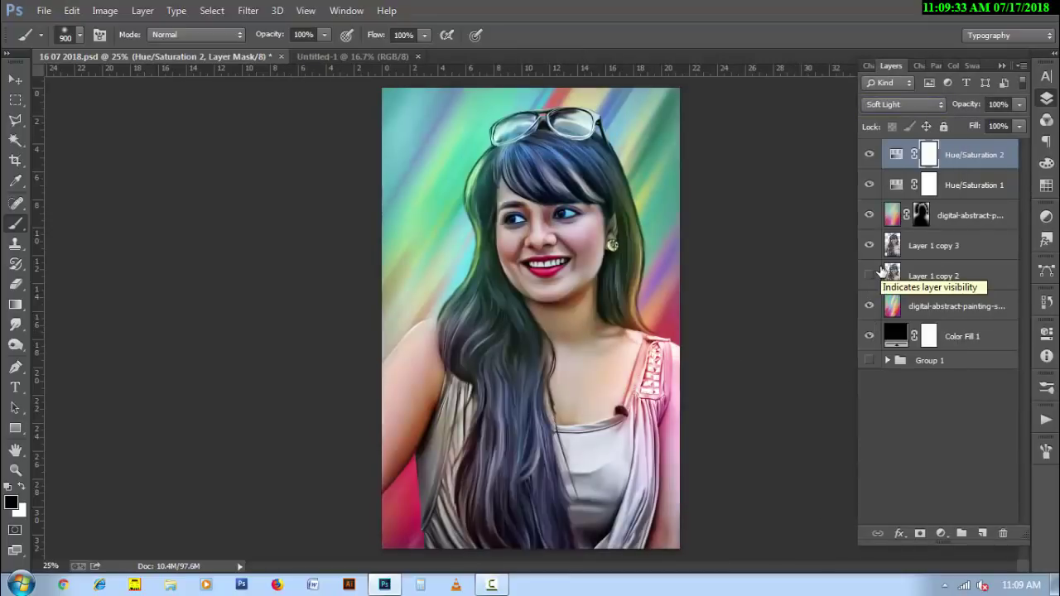
# - Paint out part of the Hue/Saturation 2 mask and lower its fill to 75%
pyautogui.press('[')
pyautogui.press('[')
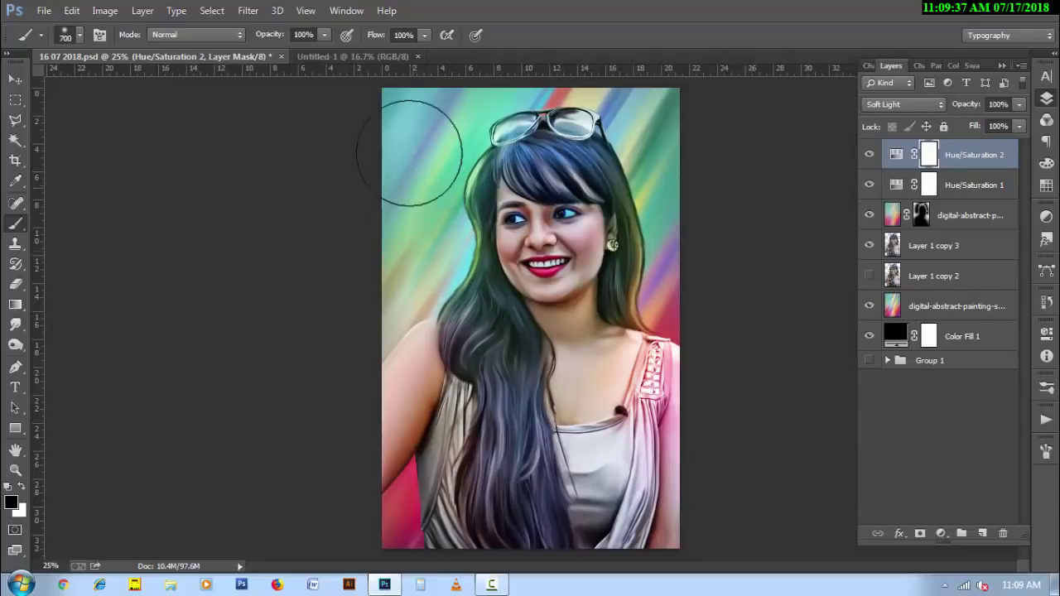
pyautogui.moveTo(410, 153)
pyautogui.mouseDown()
pyautogui.moveTo(403, 256)
pyautogui.moveTo(651, 107)
pyautogui.moveTo(715, 265)
pyautogui.moveTo(753, 294)
pyautogui.mouseUp()
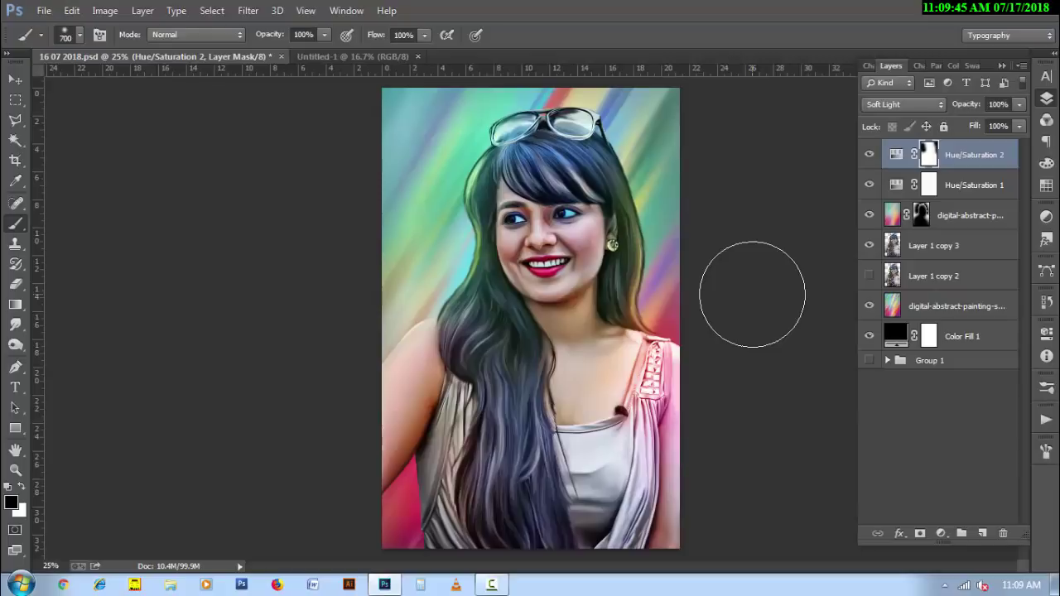
pyautogui.keyDown('ctrl'); pyautogui.click(596, 239); pyautogui.keyUp('ctrl')
pyautogui.keyDown('ctrl'); pyautogui.click(595, 239); pyautogui.keyUp('ctrl')
pyautogui.moveTo(961, 130); pyautogui.dragTo(961, 130)
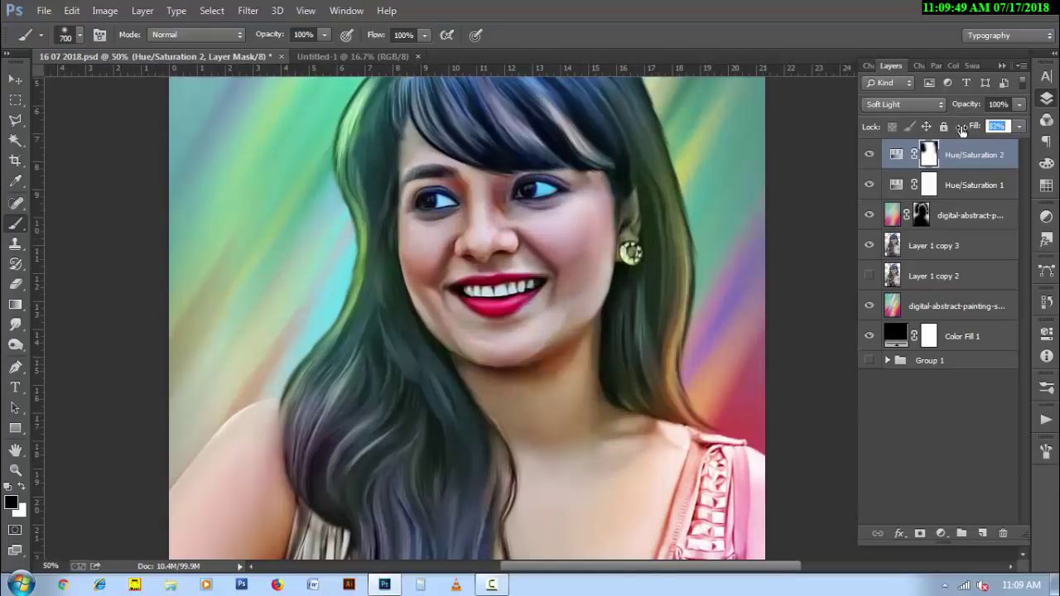
pyautogui.click(935, 422)
pyautogui.hotkey('ctrl', '-')
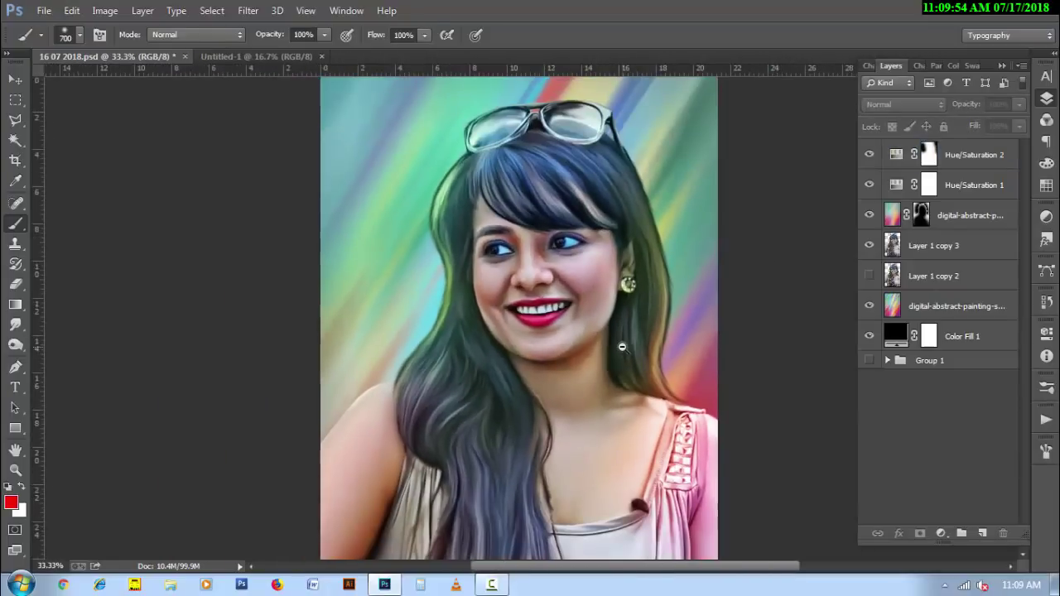
pyautogui.hotkey('ctrl', '-')
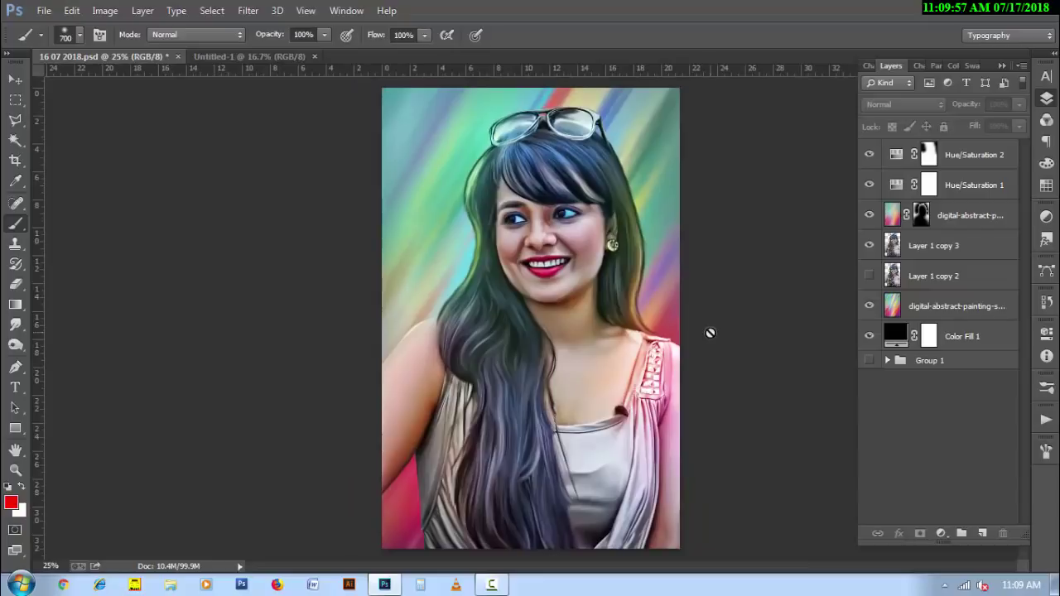
# - Apply a 97.7 px Gaussian Blur to the rainbow background painting layer
pyautogui.click(921, 308)
pyautogui.click(248, 10)
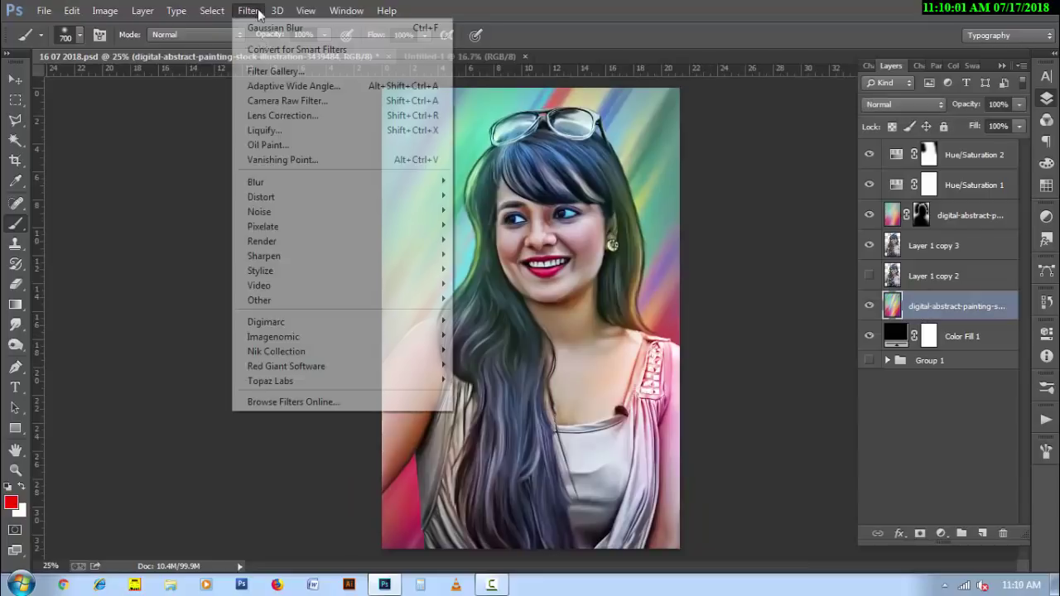
pyautogui.click(496, 292)
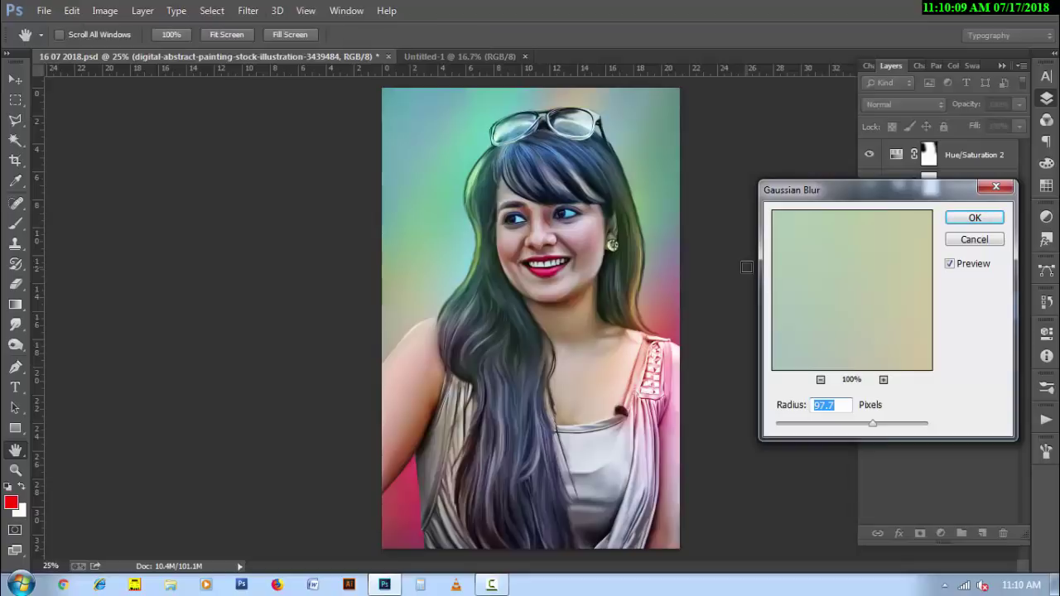
pyautogui.click(985, 221)
pyautogui.press('b')
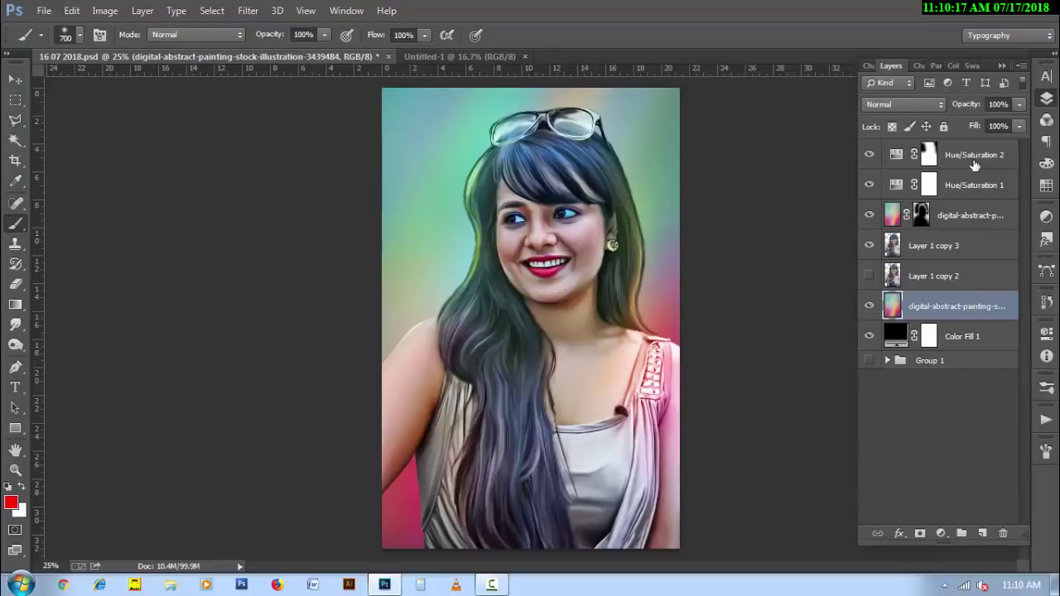
pyautogui.click(975, 162)
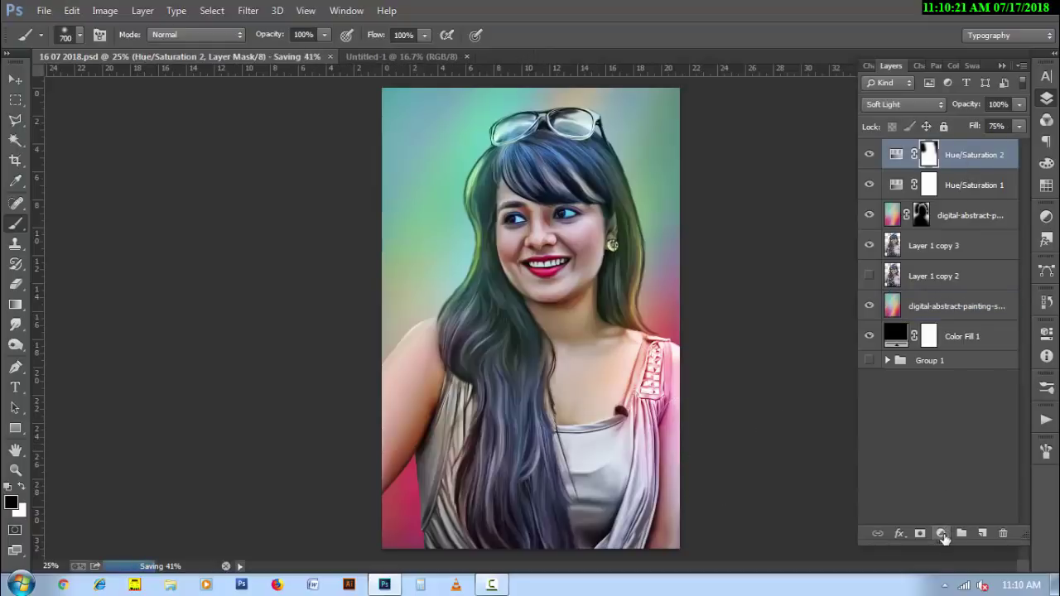
# - Add a first Color Balance layer shifting the midtones toward yellow and slightly red
pyautogui.click(940, 533)
pyautogui.click(866, 362)
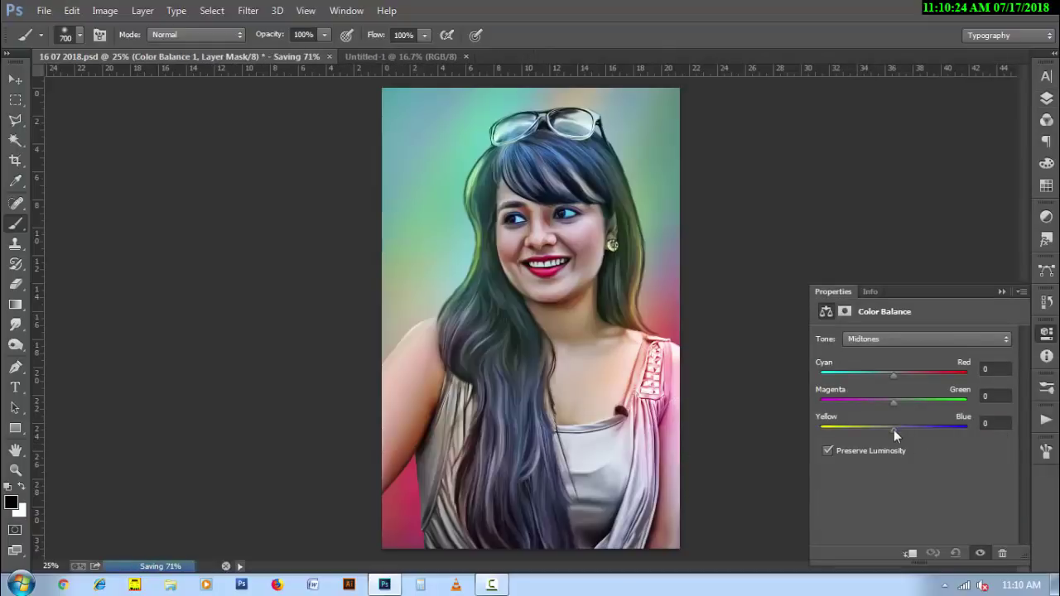
pyautogui.moveTo(893, 429); pyautogui.dragTo(875, 430)
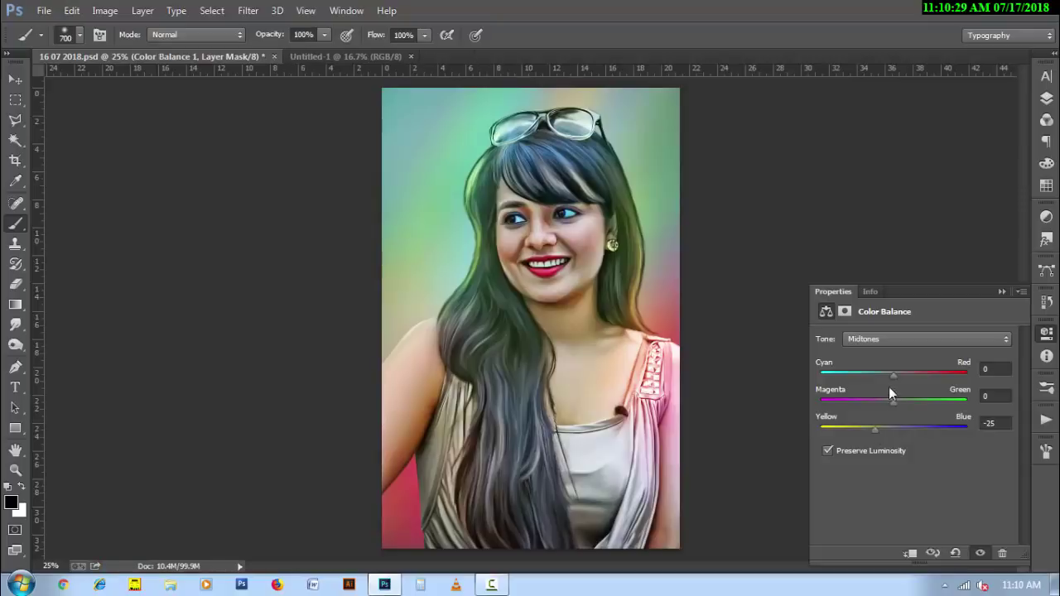
pyautogui.moveTo(893, 374); pyautogui.dragTo(898, 374)
pyautogui.click(1047, 98)
# - Add a second Color Balance pushing highlights toward blue and red, midtones toward yellow and red
pyautogui.click(942, 534)
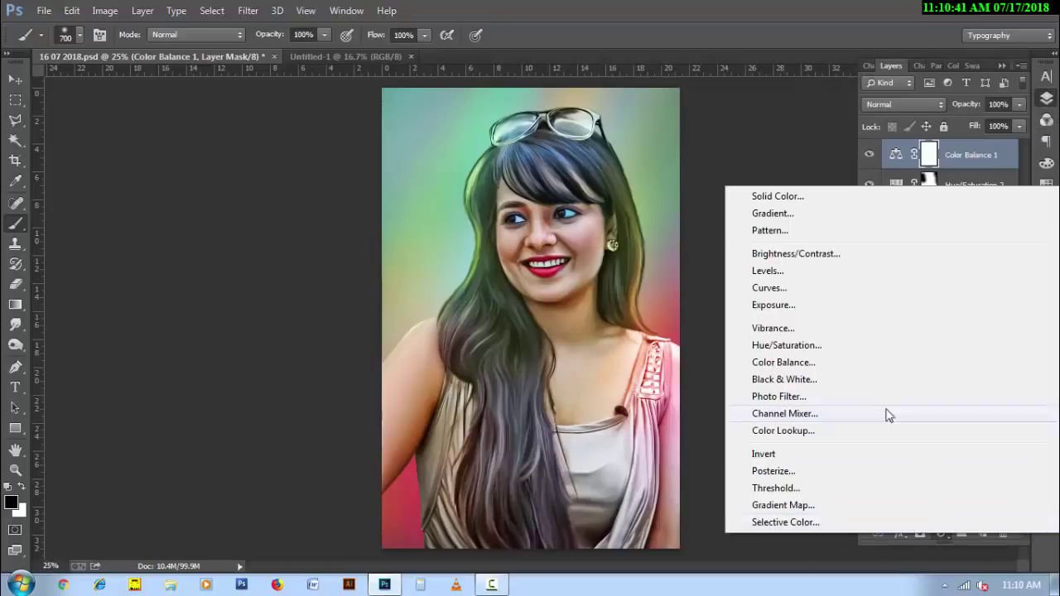
pyautogui.click(855, 363)
pyautogui.click(870, 339)
pyautogui.click(879, 380)
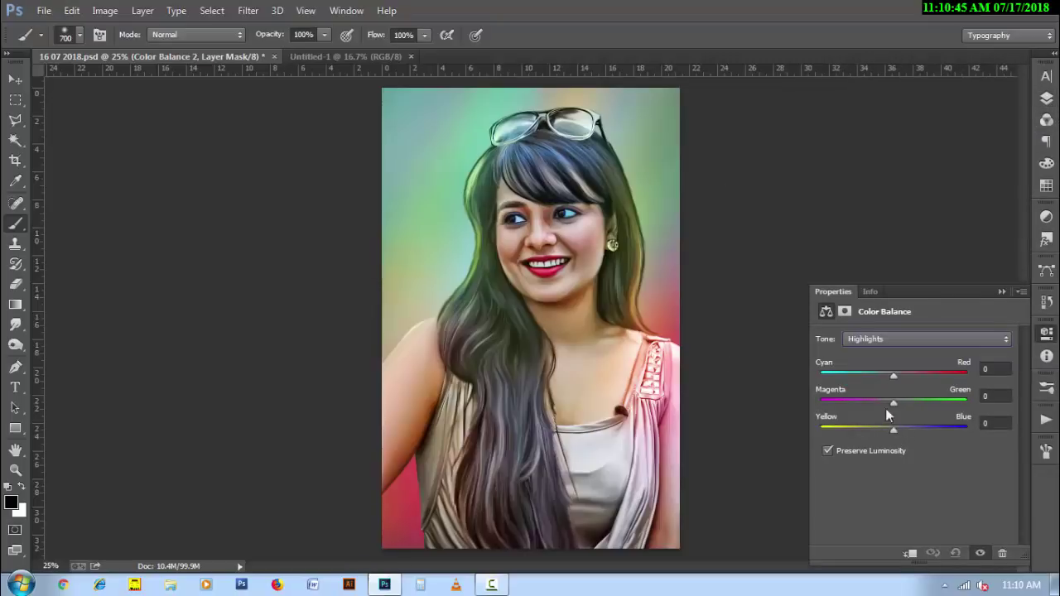
pyautogui.moveTo(901, 429); pyautogui.dragTo(902, 429)
pyautogui.moveTo(894, 376); pyautogui.dragTo(899, 403)
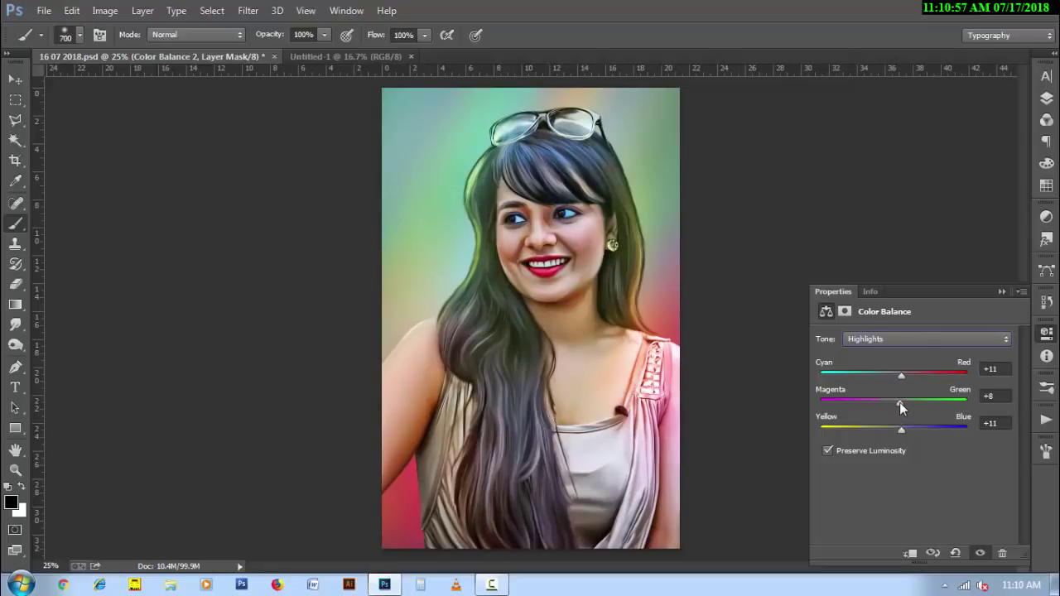
pyautogui.click(883, 341)
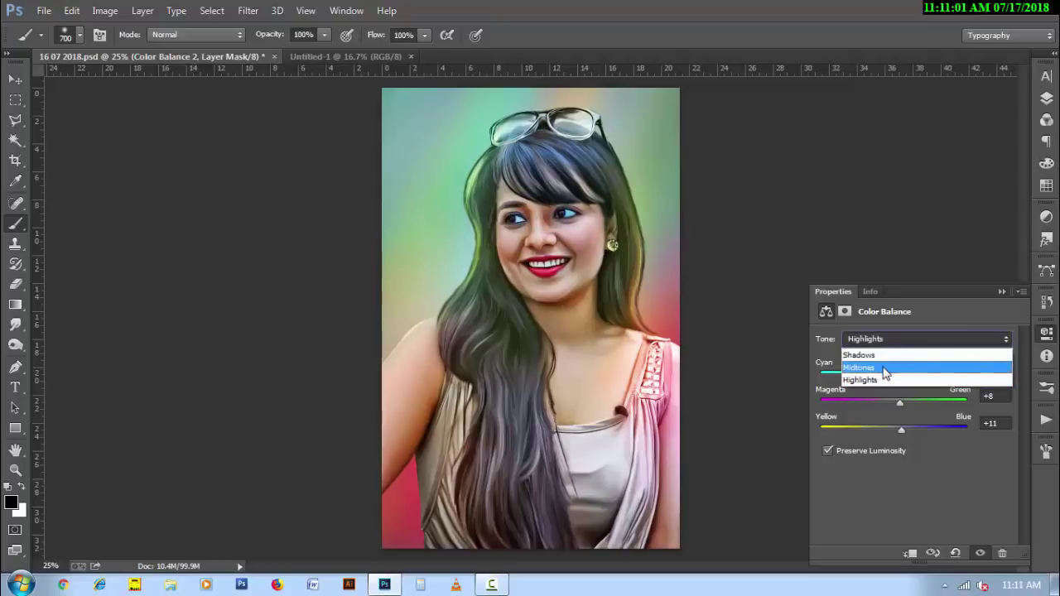
pyautogui.click(884, 369)
pyautogui.moveTo(893, 431); pyautogui.dragTo(890, 432)
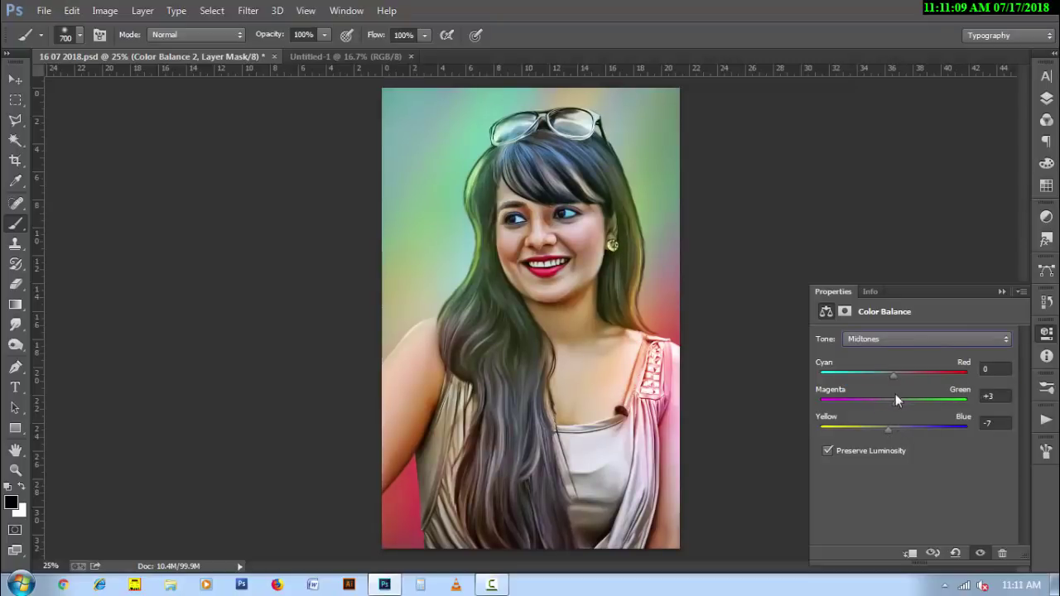
pyautogui.moveTo(893, 375); pyautogui.dragTo(896, 375)
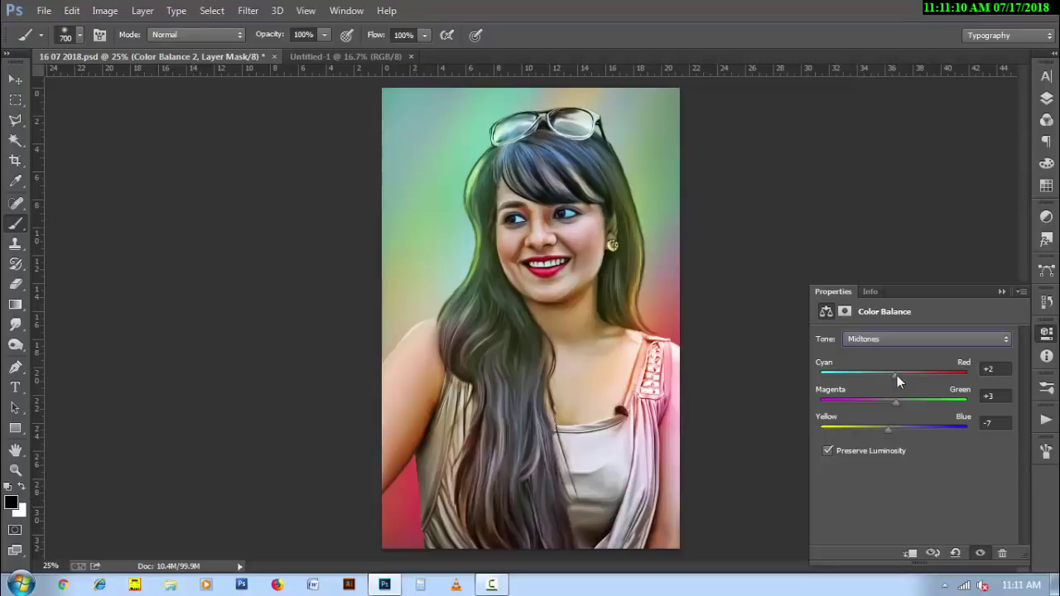
pyautogui.click(1046, 98)
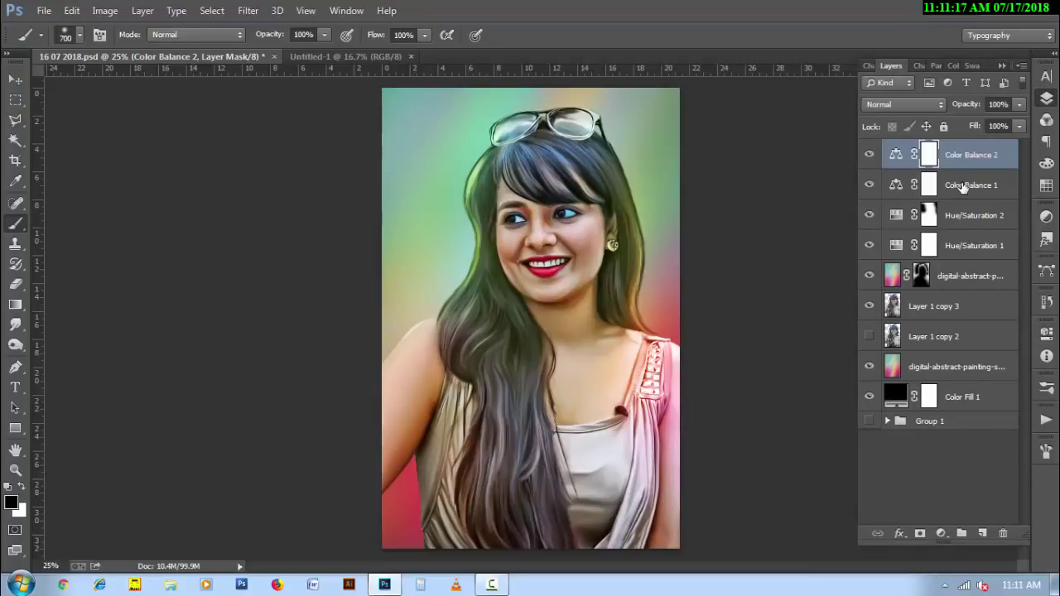
# - Group both Color Balance layers and paint black on the group mask over the face
pyautogui.keyDown('shift'); pyautogui.click(963, 185); pyautogui.keyUp('shift')
pyautogui.hotkey('ctrl', 'g')
pyautogui.click(919, 533)
pyautogui.press('d')
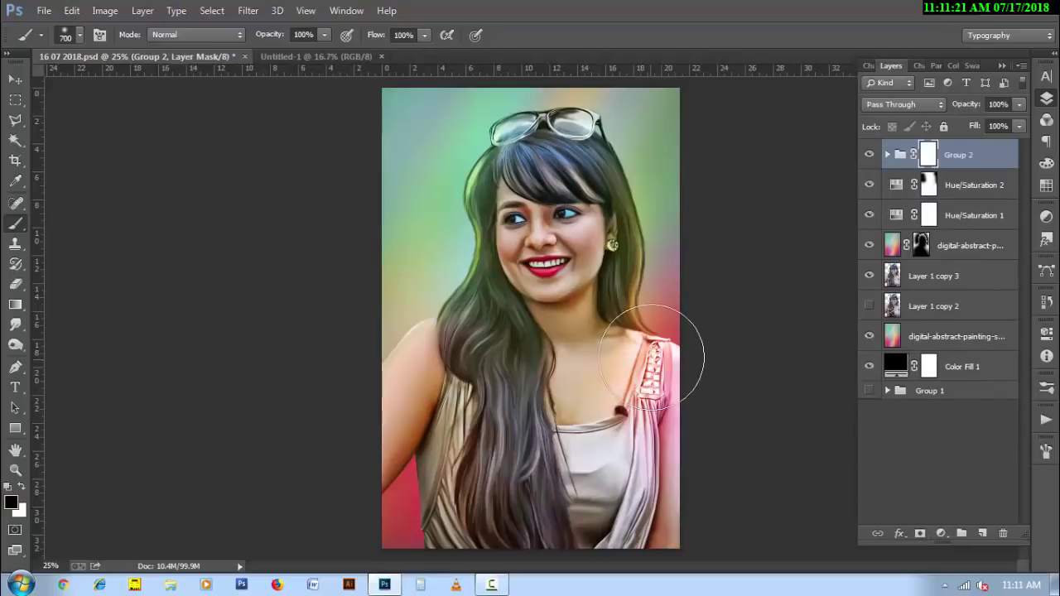
pyautogui.press(']')
pyautogui.press(']')
pyautogui.press(']')
pyautogui.press(']')
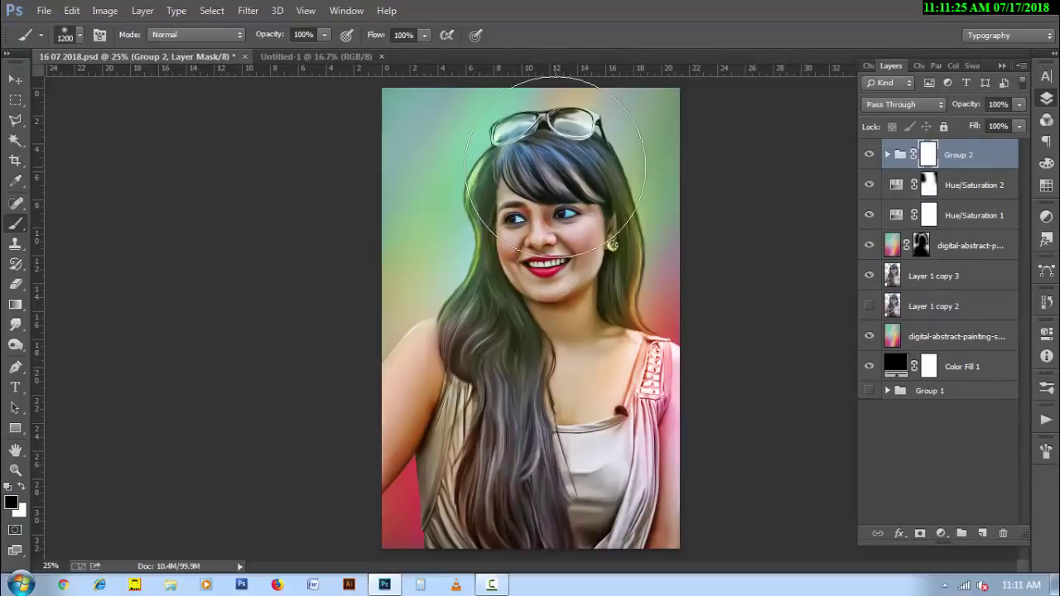
pyautogui.click(508, 250)
pyautogui.moveTo(508, 250); pyautogui.dragTo(556, 221)
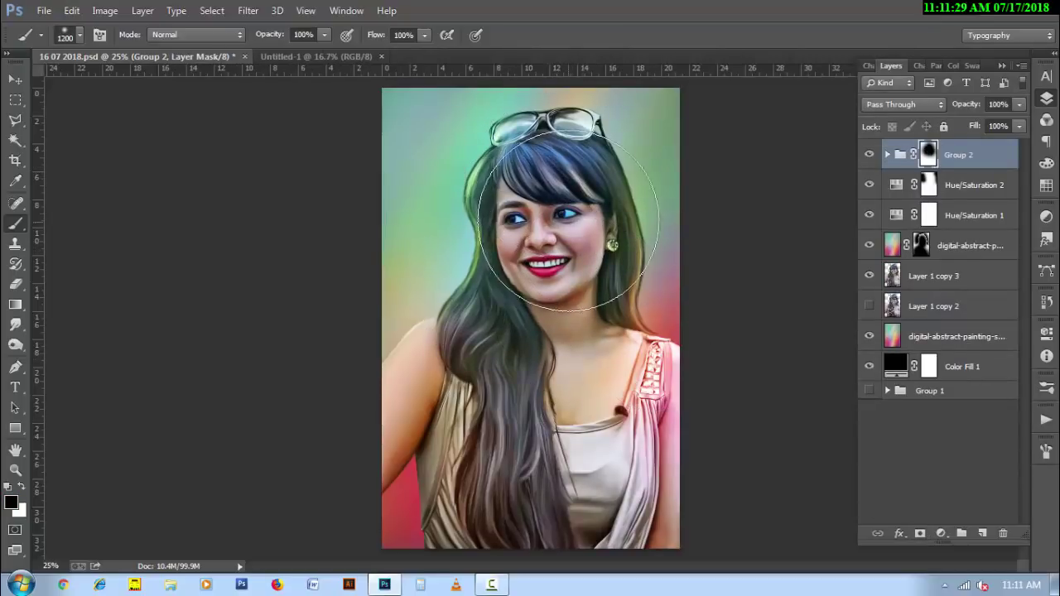
# - Start a Solid Color fill layer from the adjustment layer menu
pyautogui.click(940, 533)
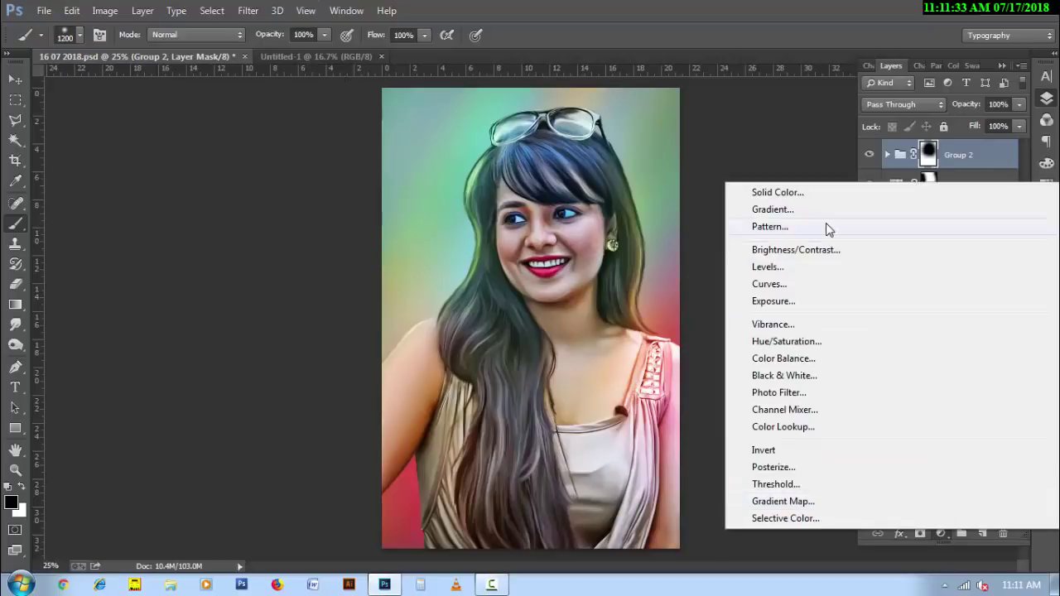
pyautogui.click(774, 191)
pyautogui.click(741, 197)
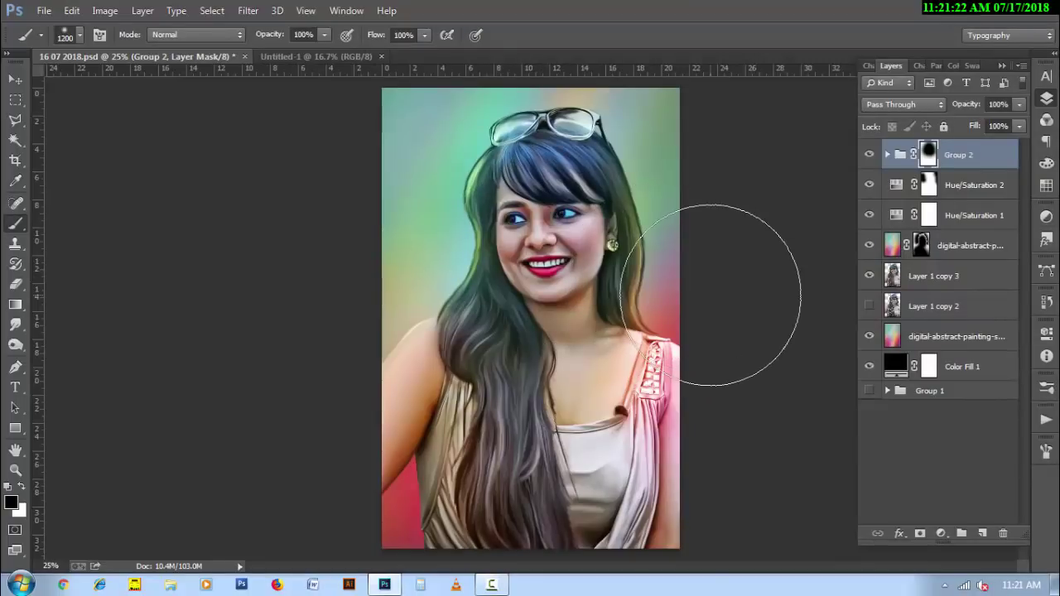
# - Add a Hue/Saturation adjustment boosting the saturation of the Yellows
pyautogui.click(941, 533)
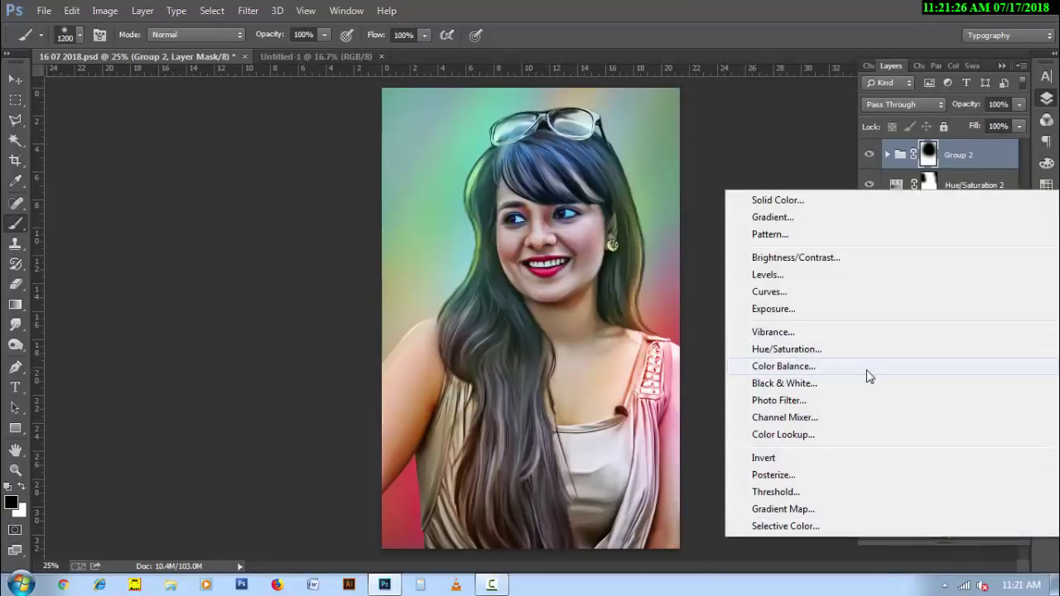
pyautogui.click(866, 351)
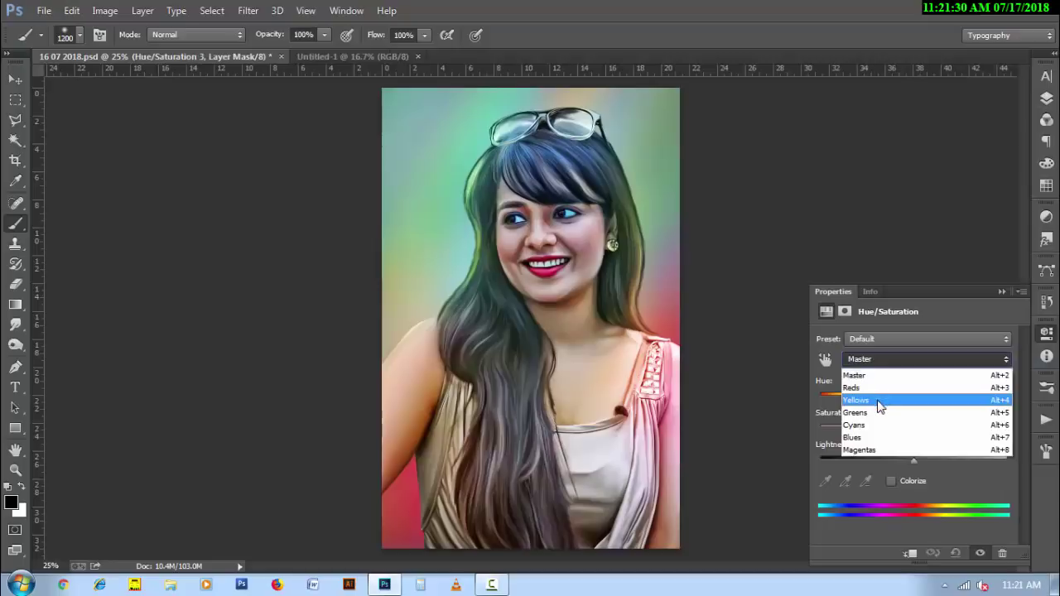
pyautogui.click(877, 402)
pyautogui.moveTo(965, 429); pyautogui.dragTo(950, 435)
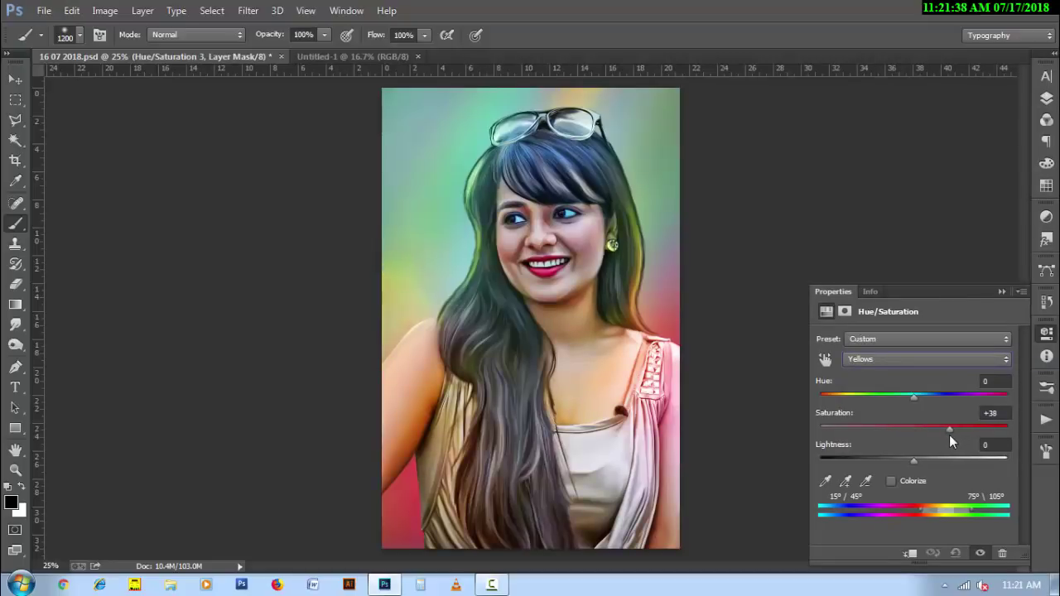
pyautogui.click(1046, 98)
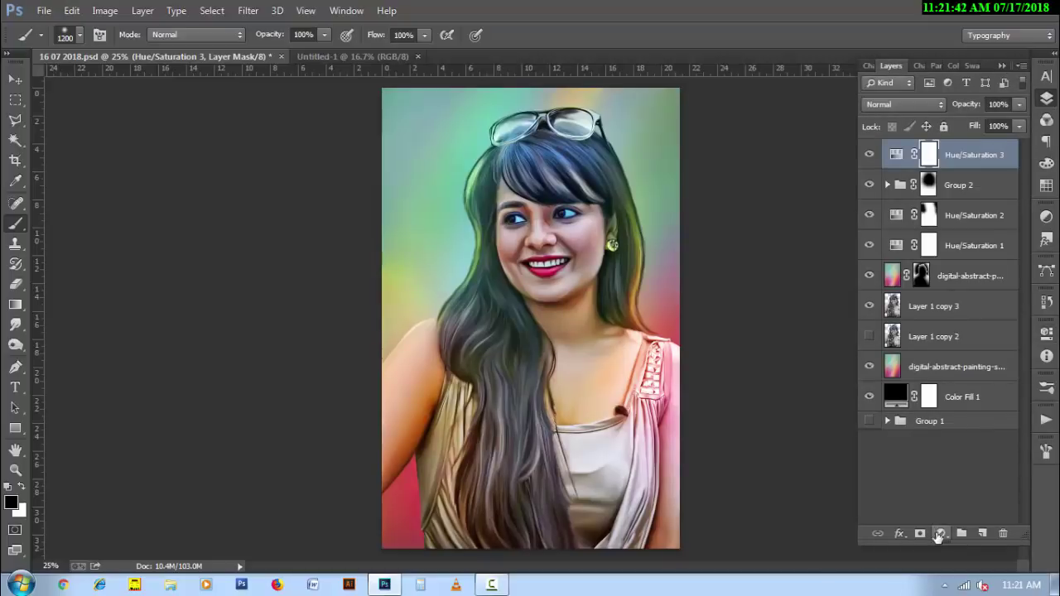
# - Add a second Hue/Saturation adjustment raising Blues saturation by +16
pyautogui.click(941, 534)
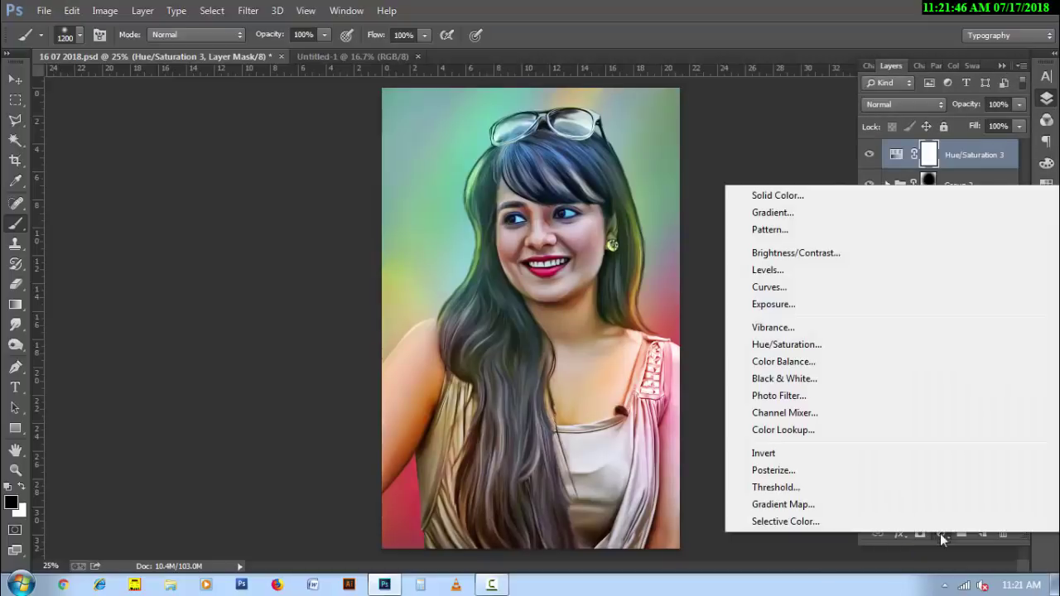
pyautogui.click(859, 348)
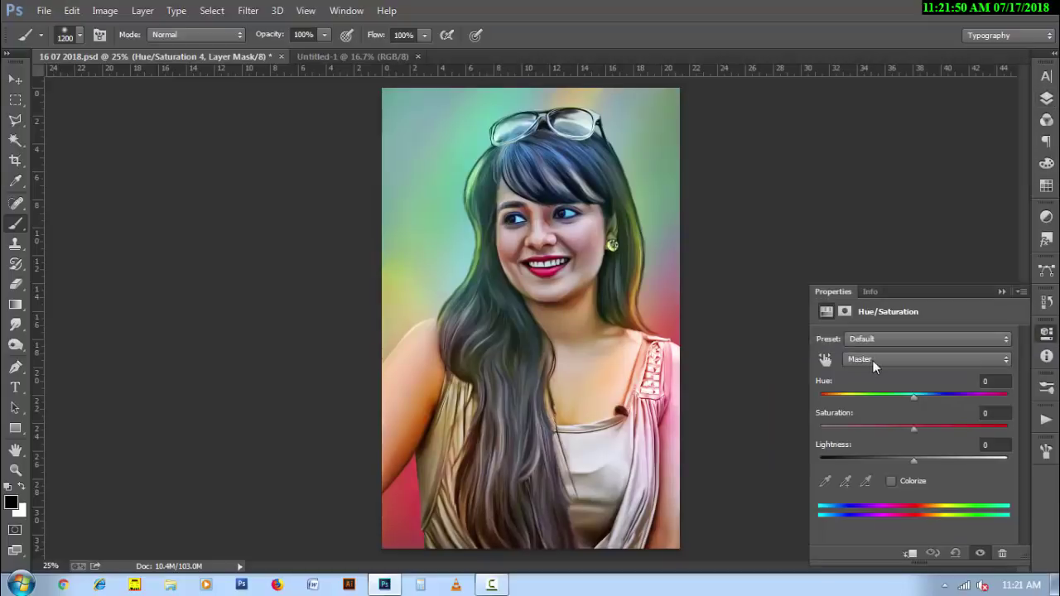
pyautogui.click(873, 361)
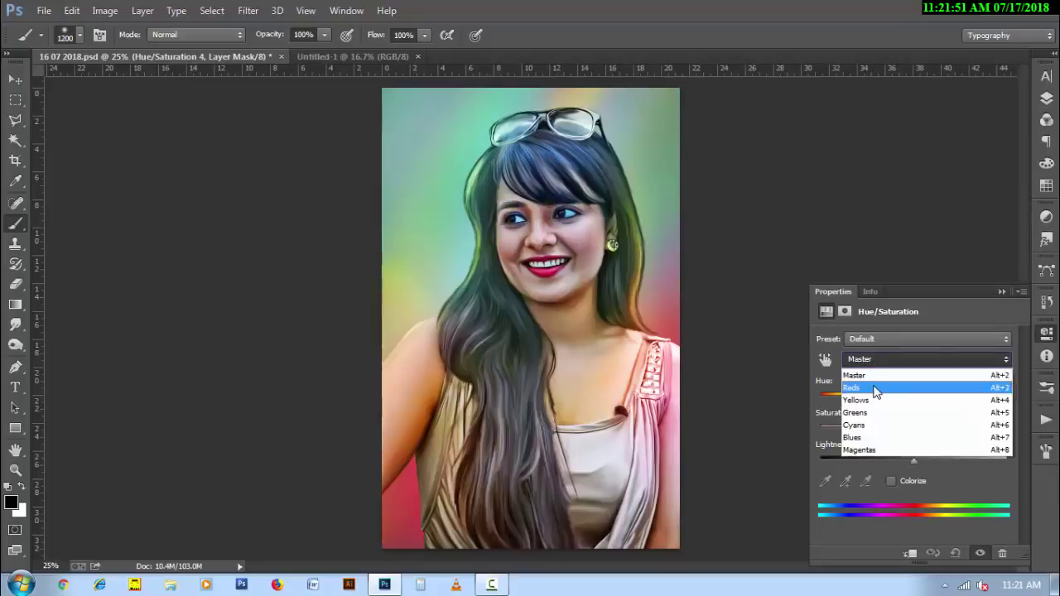
pyautogui.click(880, 438)
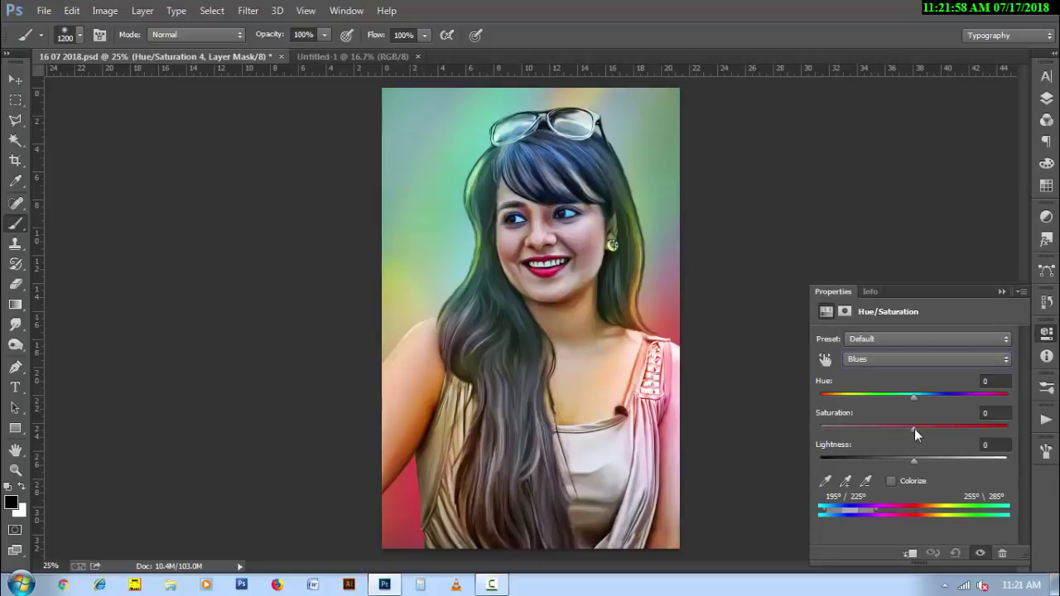
pyautogui.moveTo(914, 428)
pyautogui.mouseDown()
pyautogui.moveTo(968, 429)
pyautogui.moveTo(925, 429)
pyautogui.mouseUp()
pyautogui.click(1001, 291)
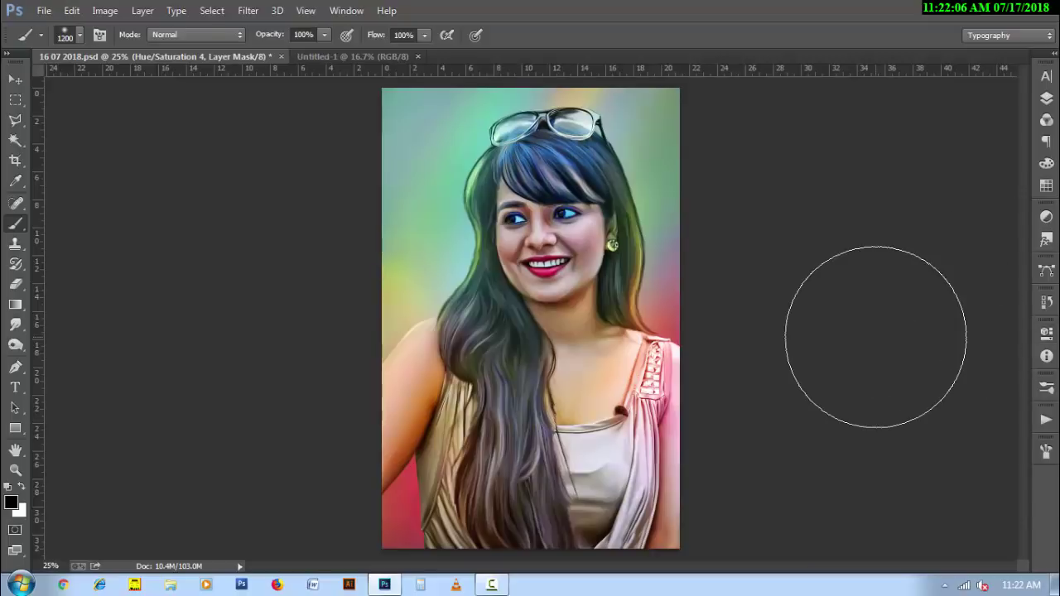
# - Paint the abstract painting layer's mask over the sunglasses lenses so the rainbow shows through
pyautogui.press('h')
pyautogui.click(1047, 98)
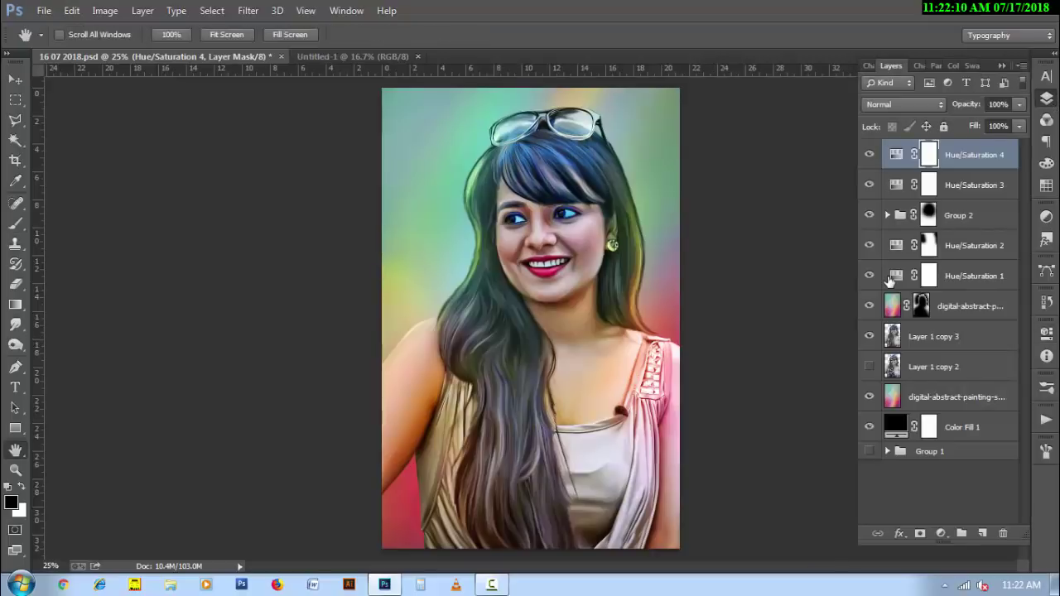
pyautogui.click(921, 306)
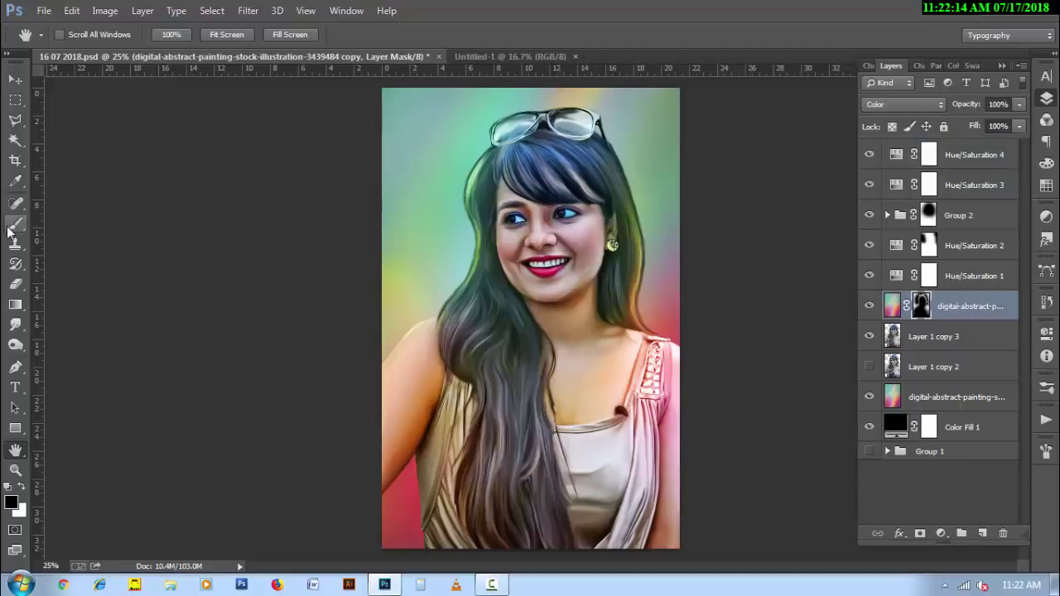
pyautogui.press('b')
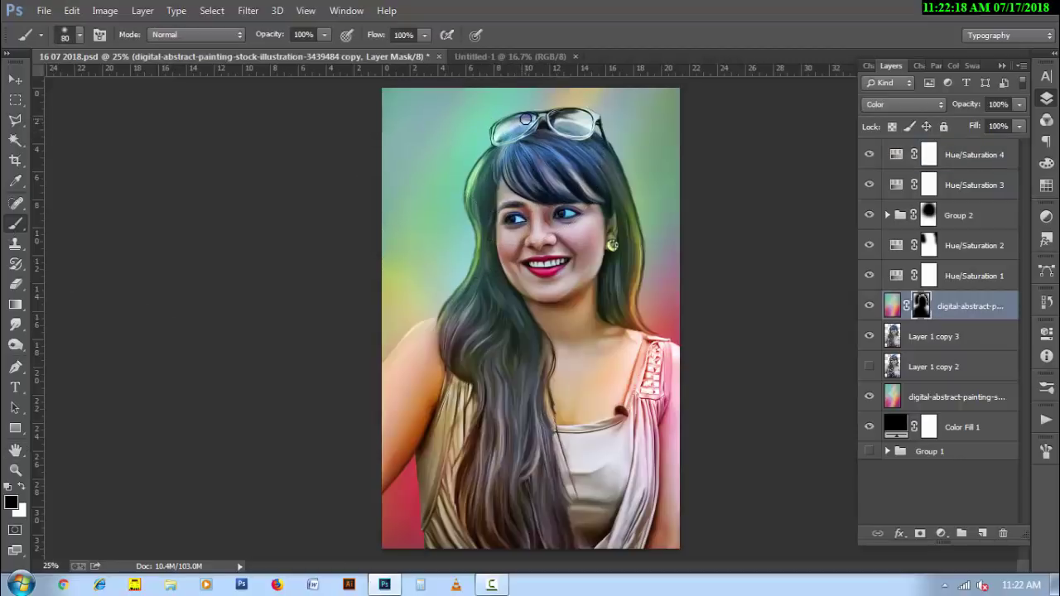
pyautogui.moveTo(504, 131); pyautogui.dragTo(582, 125)
# - Add a new Soft Light Layer 1 above Hue/Saturation 4
pyautogui.click(990, 168)
pyautogui.click(982, 534)
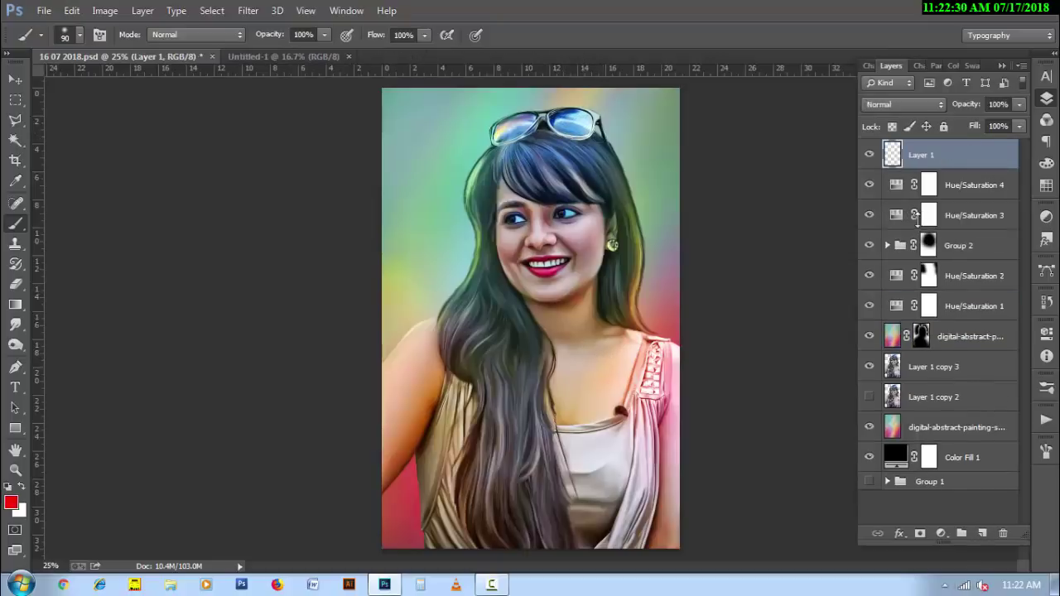
pyautogui.click(902, 104)
pyautogui.click(906, 305)
# - Paint a sampled orange over the neck and upper chest, fading Layer 1's fill to about 21%
pyautogui.click(11, 502)
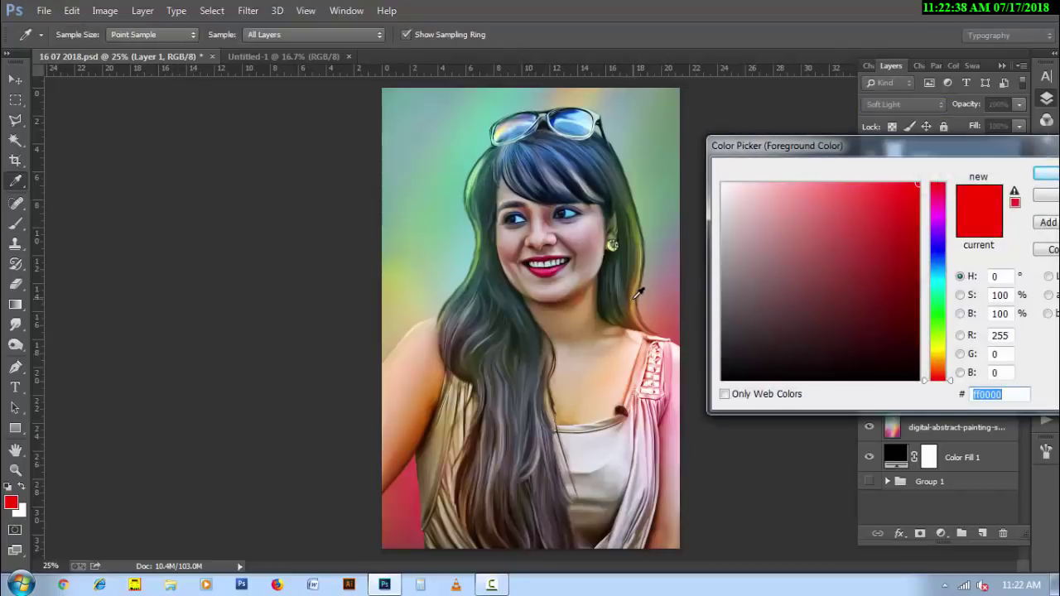
pyautogui.click(637, 291)
pyautogui.click(571, 314)
pyautogui.press('Return')
pyautogui.press('b')
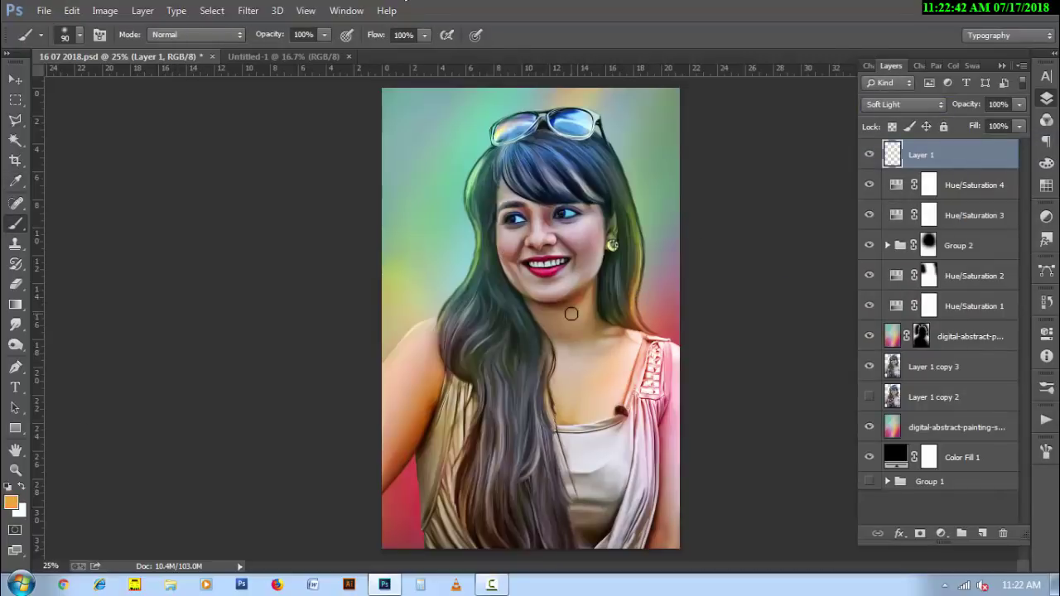
pyautogui.scroll(1, 571, 314)
pyautogui.press(']')
pyautogui.press(']')
pyautogui.press(']')
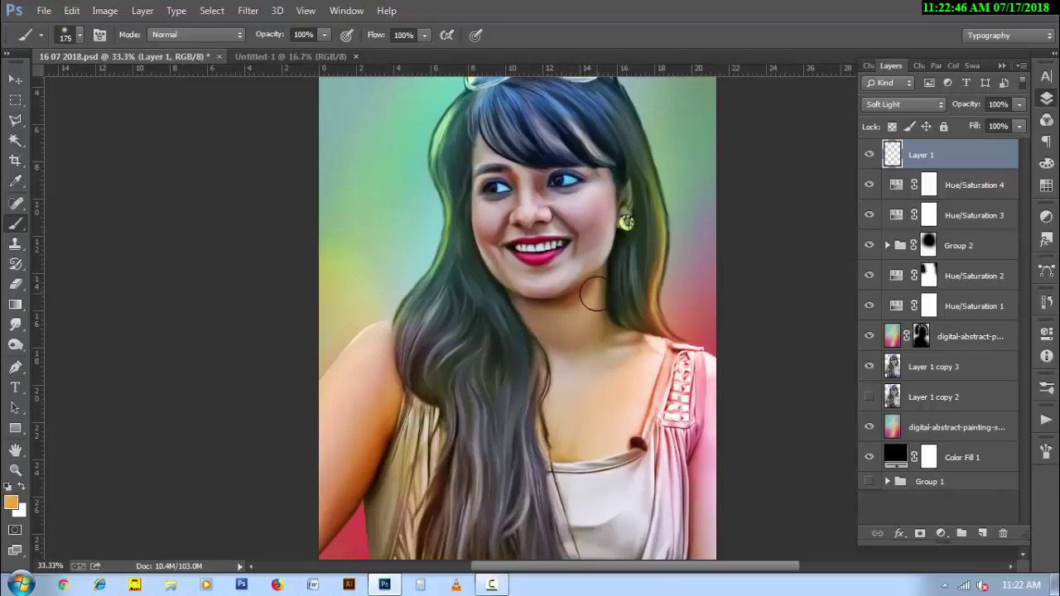
pyautogui.press(']')
pyautogui.moveTo(595, 294); pyautogui.dragTo(658, 384)
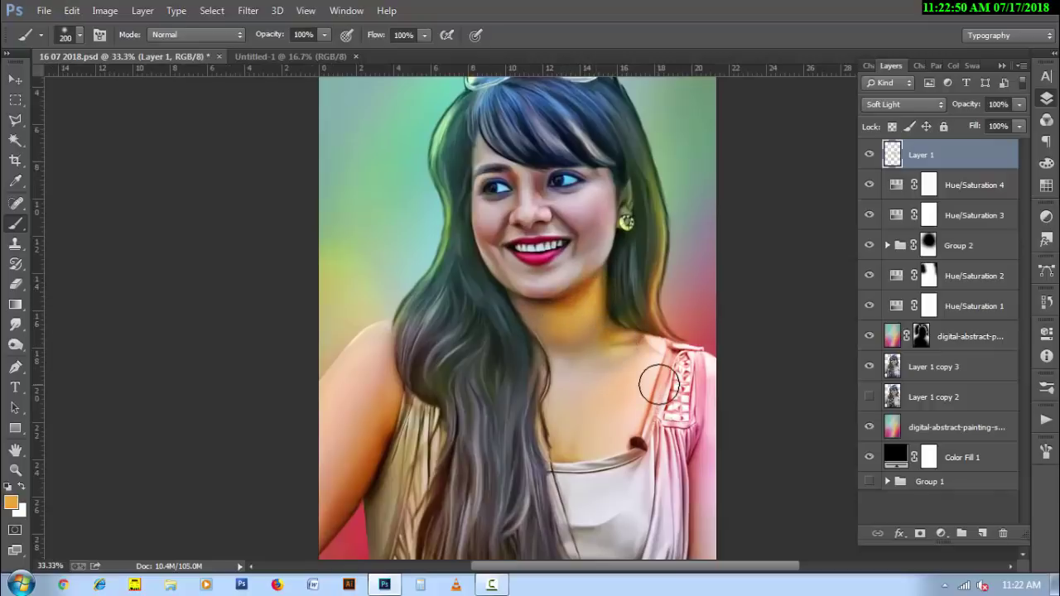
pyautogui.moveTo(975, 127); pyautogui.dragTo(925, 140)
pyautogui.press('[')
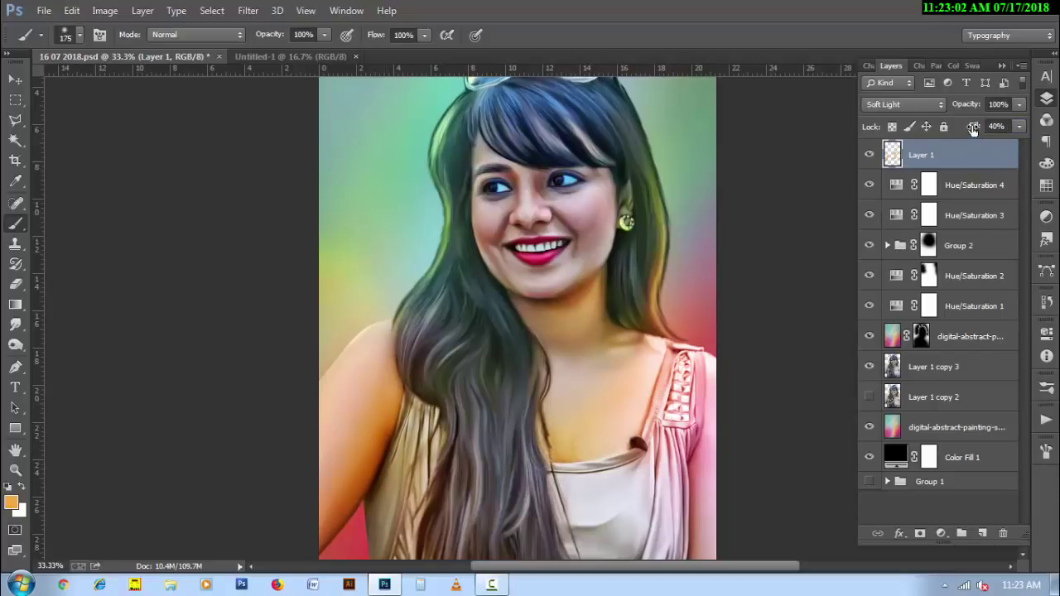
pyautogui.moveTo(973, 129); pyautogui.dragTo(952, 144)
pyautogui.click(949, 165)
# - Add a Soft Light Layer 2 and choose a bright magenta blush colour
pyautogui.click(982, 534)
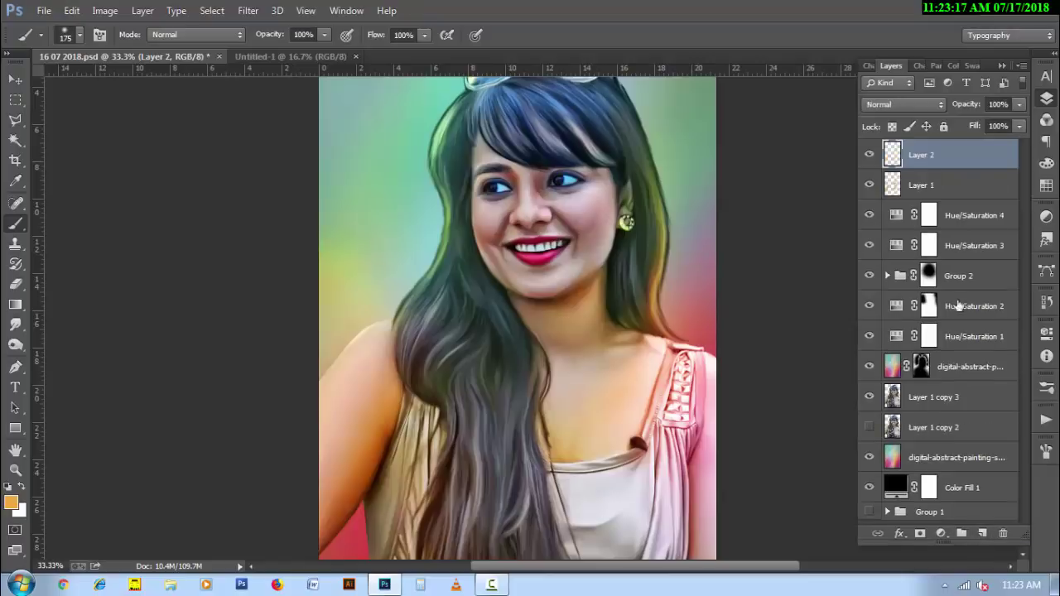
pyautogui.click(915, 103)
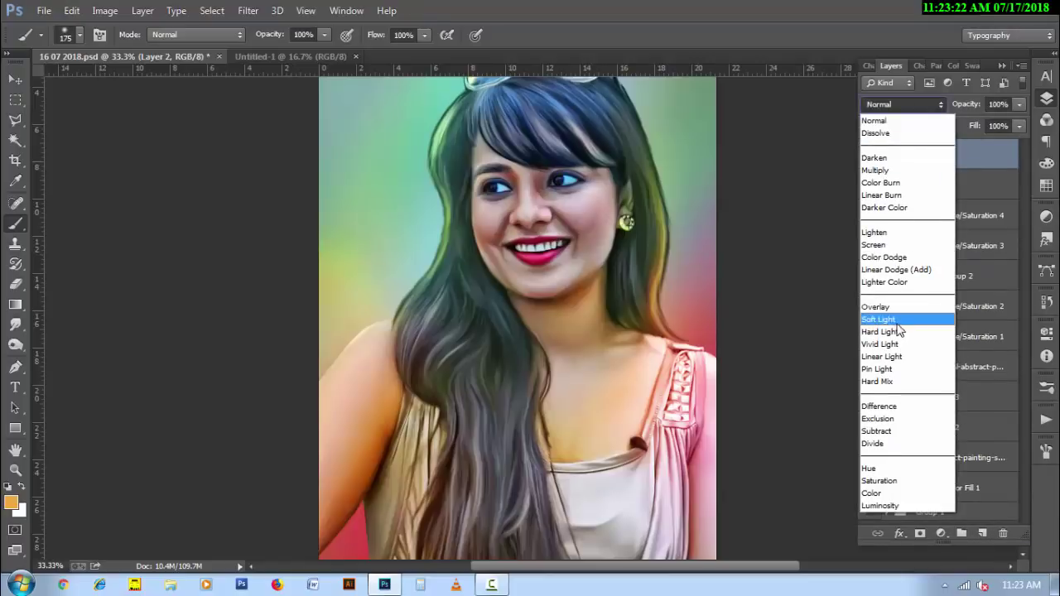
pyautogui.click(898, 315)
pyautogui.click(11, 502)
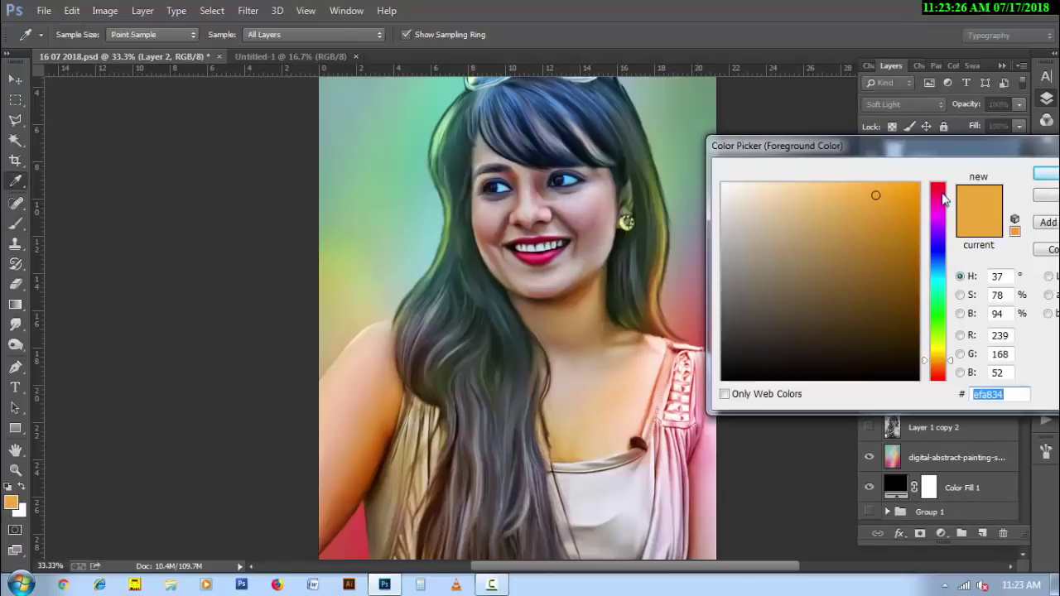
pyautogui.click(583, 213)
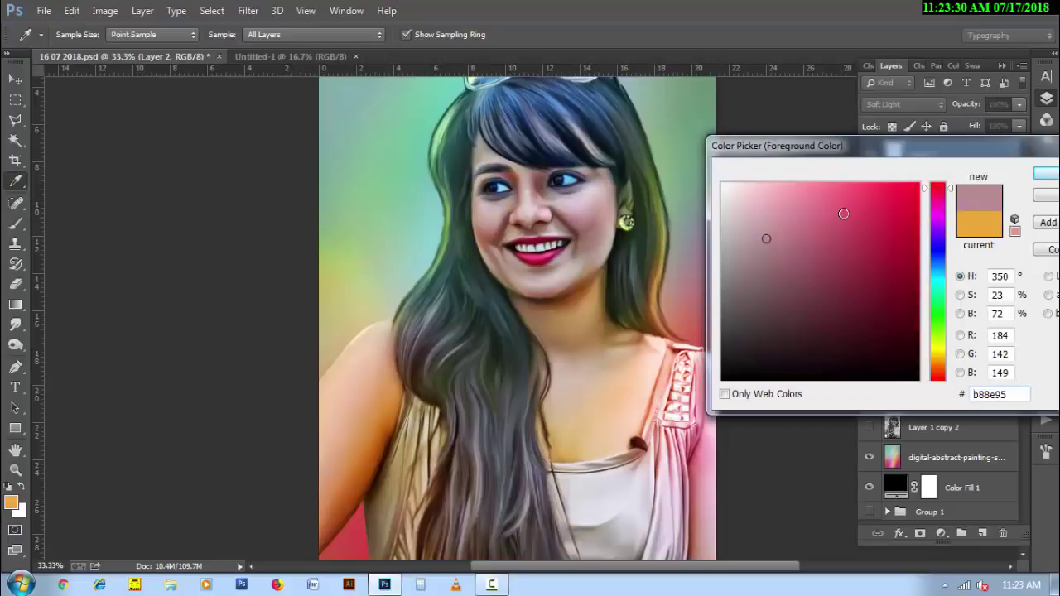
pyautogui.click(937, 210)
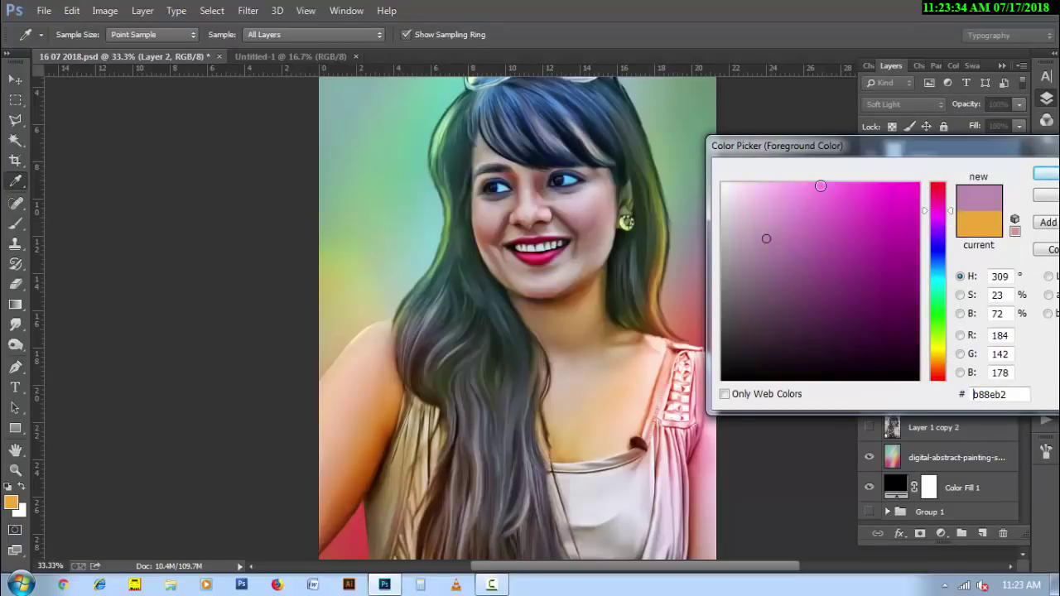
pyautogui.moveTo(820, 185)
pyautogui.mouseDown()
pyautogui.moveTo(791, 198)
pyautogui.moveTo(875, 191)
pyautogui.mouseUp()
pyautogui.press('Escape')
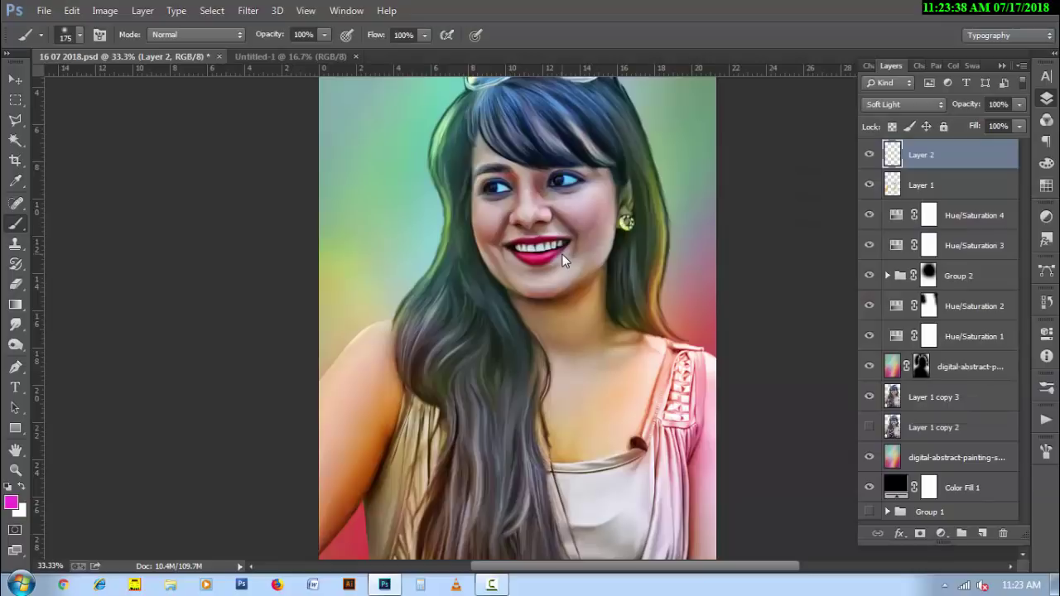
# - Dab pink blush on both cheeks and lower Layer 2's fill to soften it
pyautogui.hotkey('ctrl', '+')
pyautogui.press('[')
pyautogui.press('[')
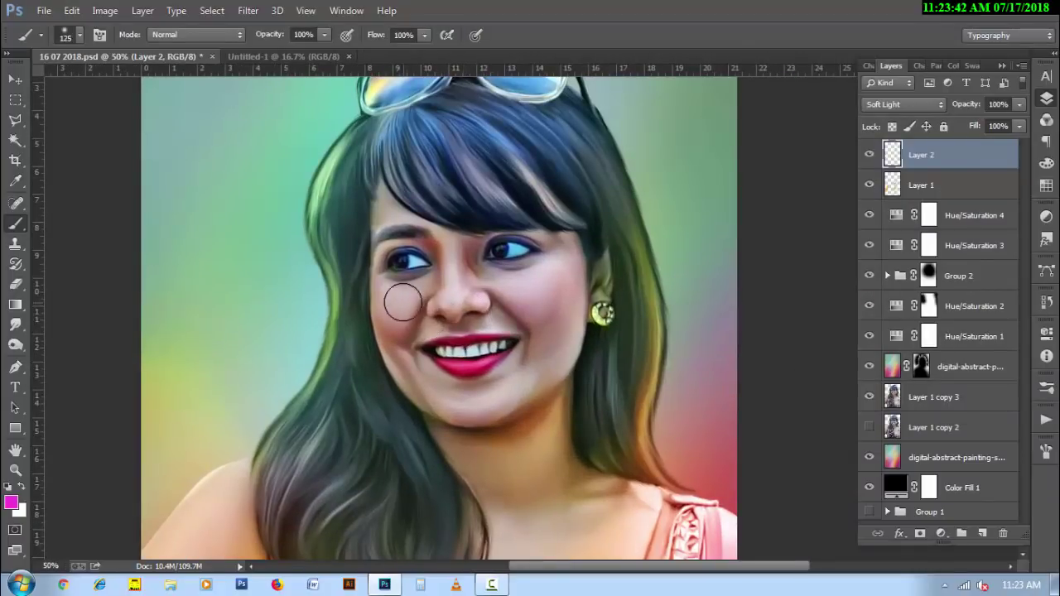
pyautogui.press(']')
pyautogui.click(397, 308)
pyautogui.press(']')
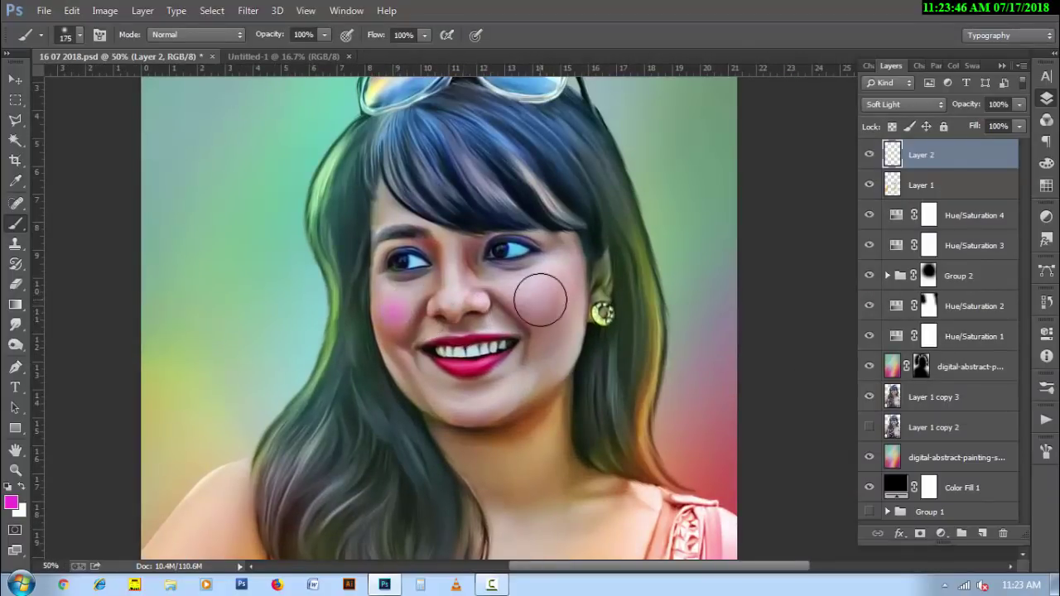
pyautogui.click(540, 300)
pyautogui.press(']')
pyautogui.moveTo(973, 127); pyautogui.dragTo(920, 145)
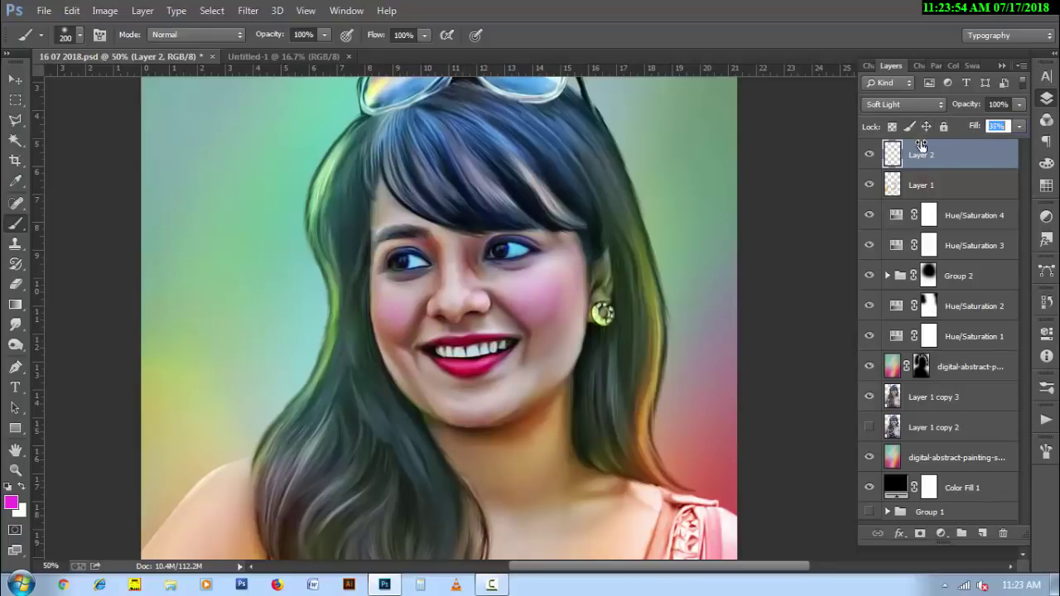
# - Add a new Layer 3 set to Soft Light blending
pyautogui.click(982, 534)
pyautogui.click(903, 104)
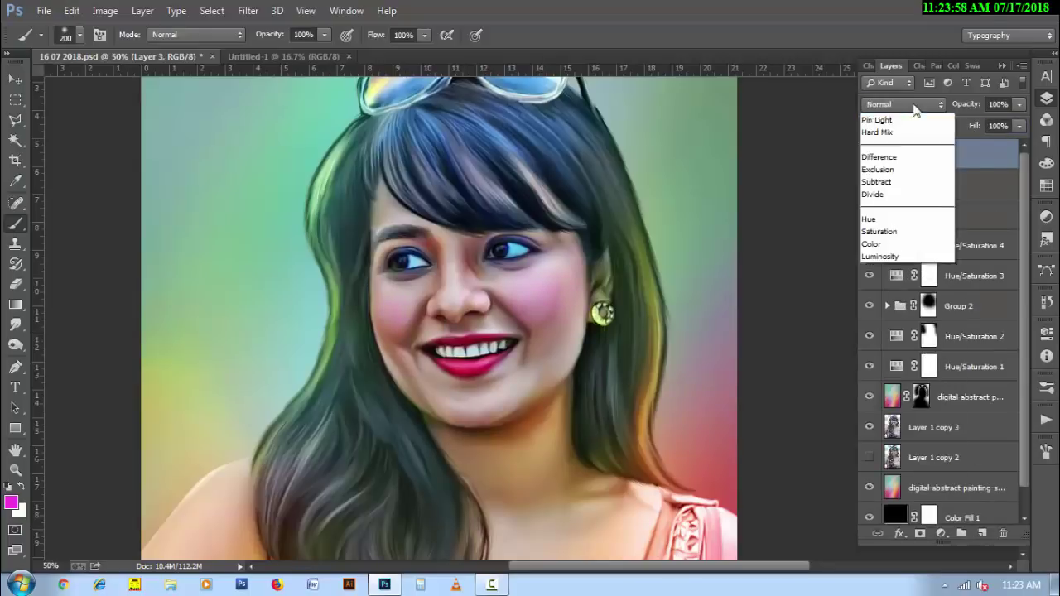
pyautogui.click(878, 319)
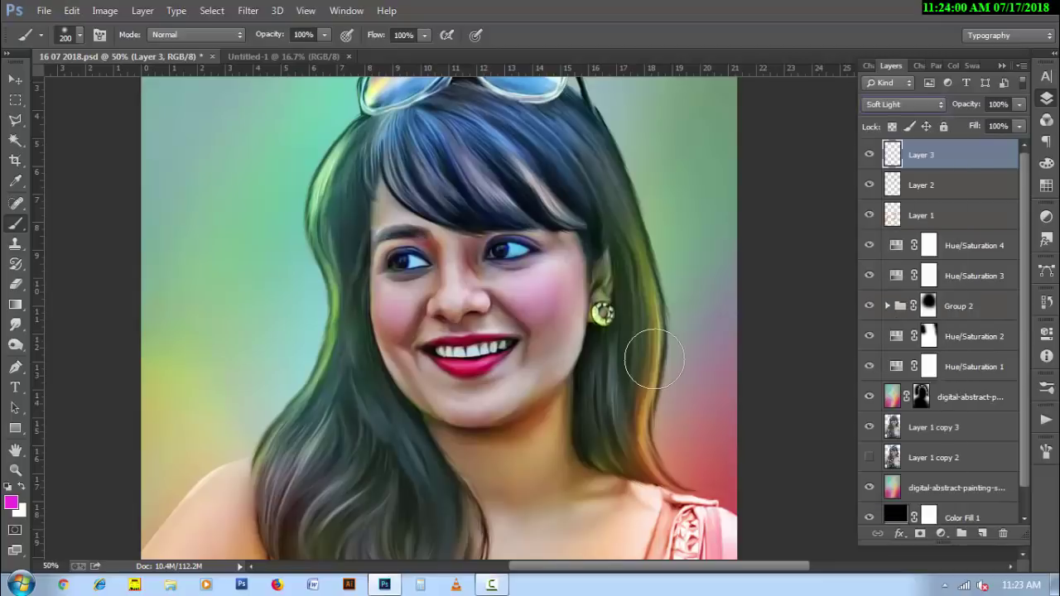
# - Tint the forehead, under the left eye and nose bridge muted red, with Layer 3 fill at 45%
pyautogui.click(10, 501)
pyautogui.moveTo(946, 209); pyautogui.dragTo(944, 183)
pyautogui.click(858, 220)
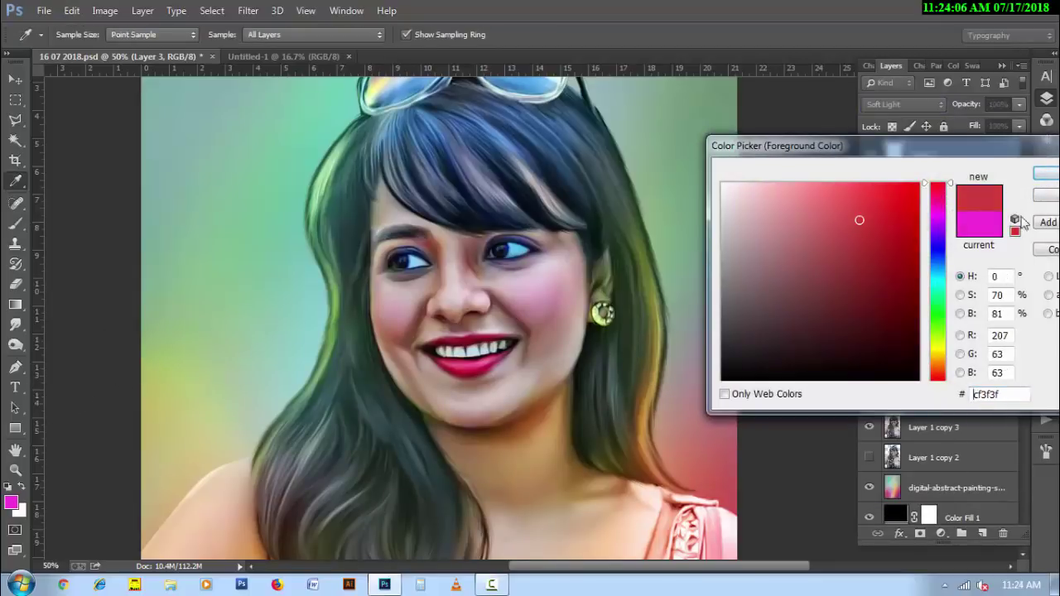
pyautogui.press('Escape')
pyautogui.press('b')
pyautogui.press('[')
pyautogui.press('[')
pyautogui.press('[')
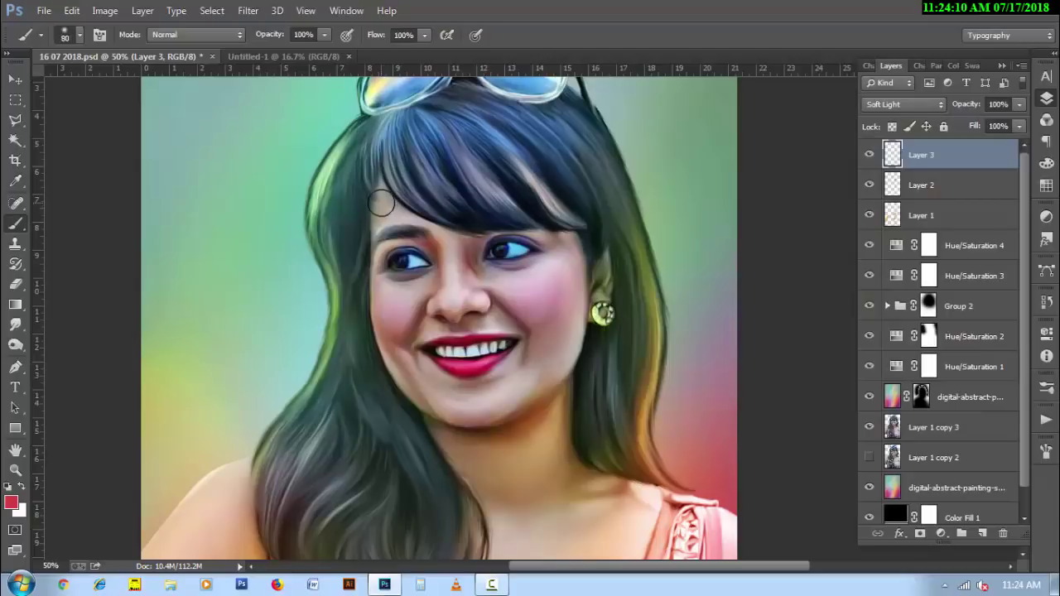
pyautogui.moveTo(374, 198); pyautogui.dragTo(382, 212)
pyautogui.moveTo(972, 128); pyautogui.dragTo(927, 128)
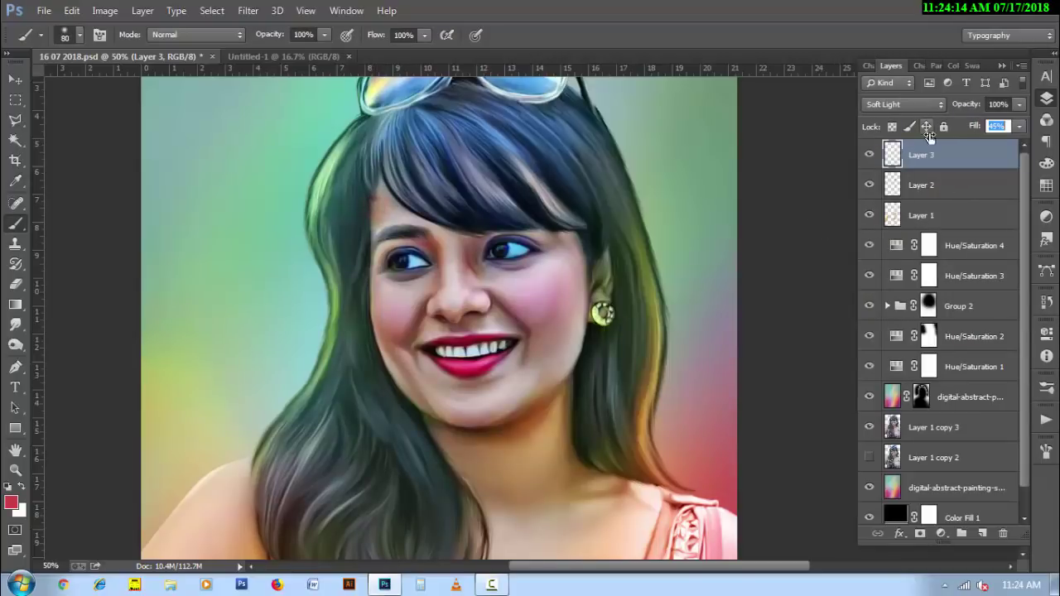
pyautogui.press('[')
pyautogui.press(']')
pyautogui.moveTo(418, 257); pyautogui.dragTo(467, 259)
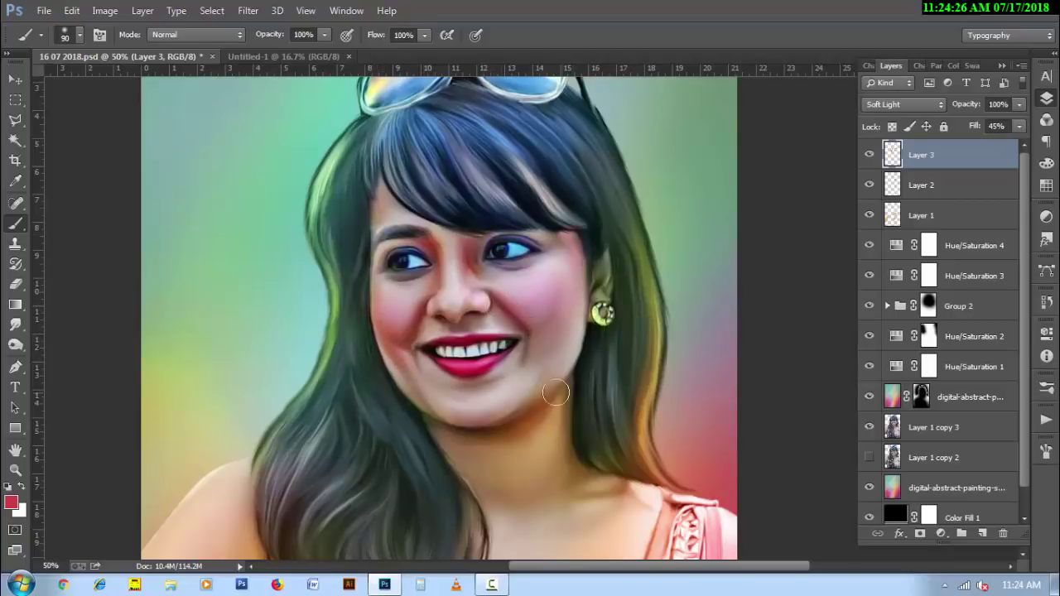
pyautogui.press(']')
# - Add a Soft Light Layer 4 with bright yellow as the brush colour
pyautogui.click(982, 534)
pyautogui.click(884, 105)
pyautogui.click(884, 333)
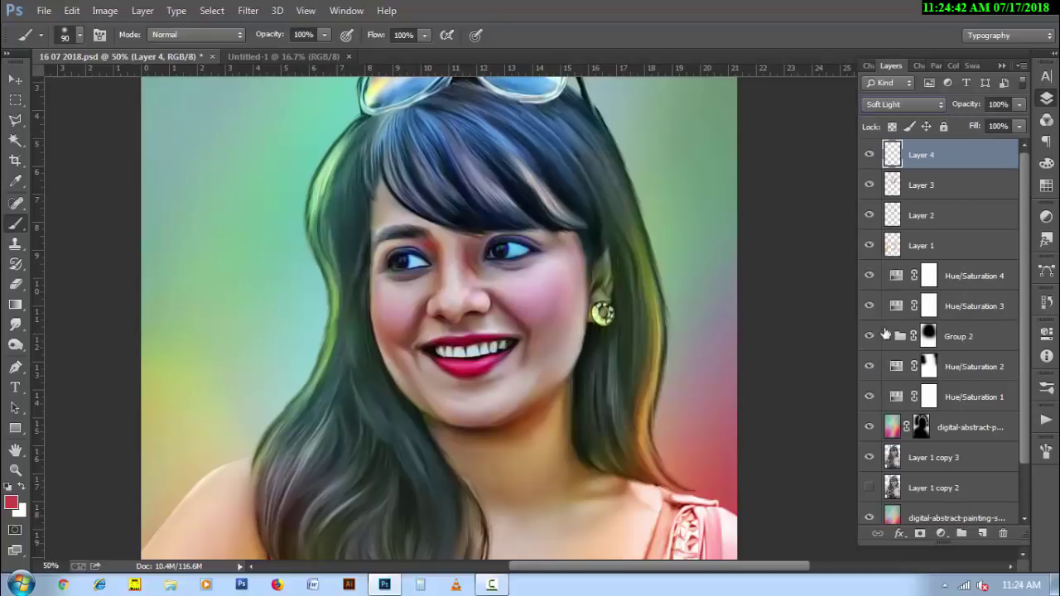
pyautogui.click(12, 502)
pyautogui.click(861, 189)
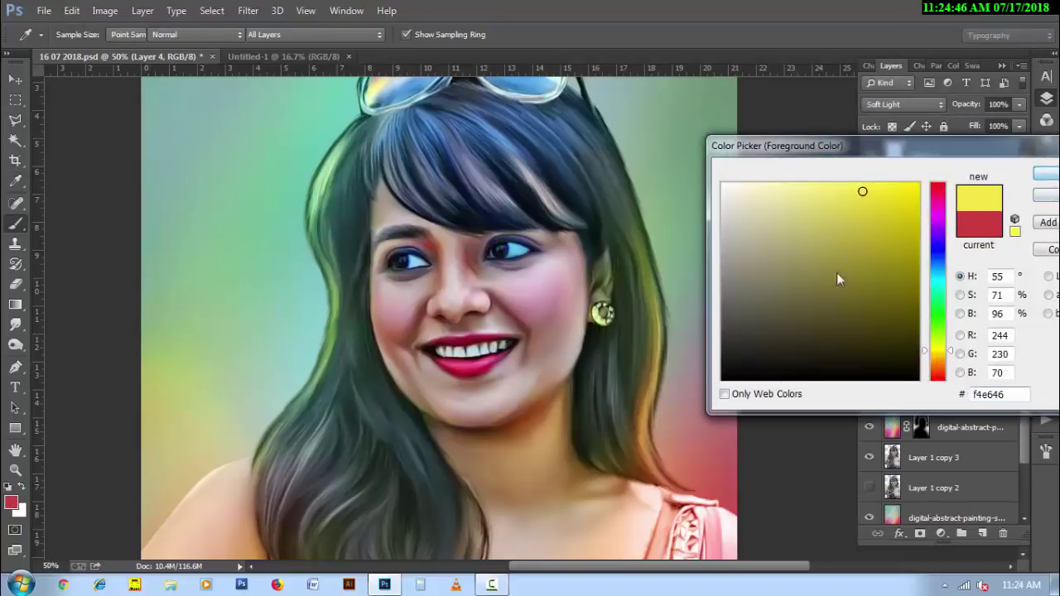
pyautogui.press('Return')
pyautogui.press(']')
# - Paint soft yellow down the right cheek and nose bridge, lowering Layer 4's fill to 28%
pyautogui.moveTo(561, 237)
pyautogui.mouseDown()
pyautogui.moveTo(568, 283)
pyautogui.moveTo(544, 373)
pyautogui.mouseUp()
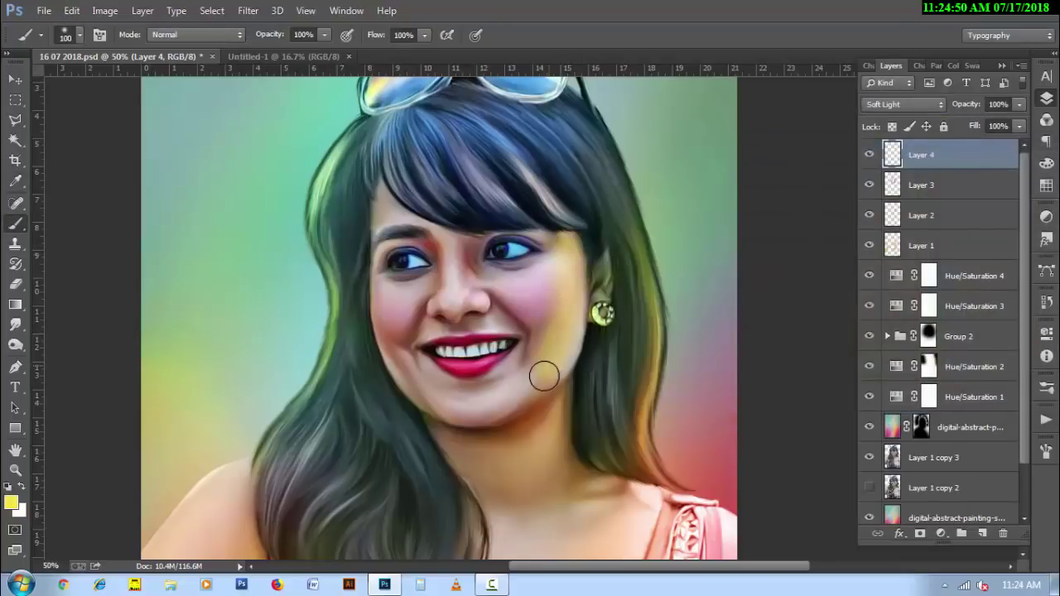
pyautogui.press('[')
pyautogui.press('[')
pyautogui.press('[')
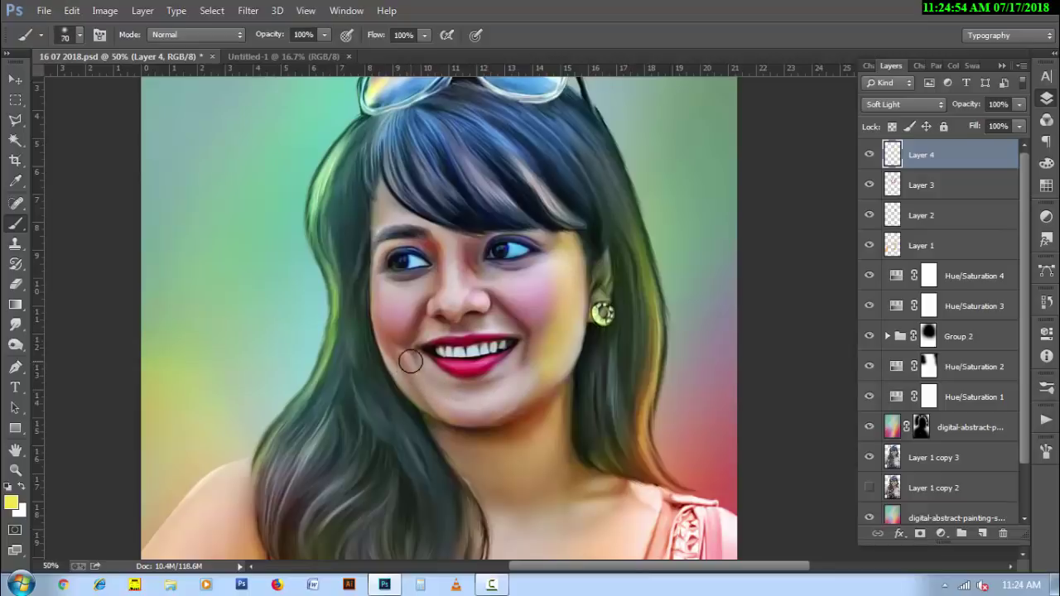
pyautogui.press(']')
pyautogui.press('[')
pyautogui.moveTo(456, 245); pyautogui.dragTo(449, 319)
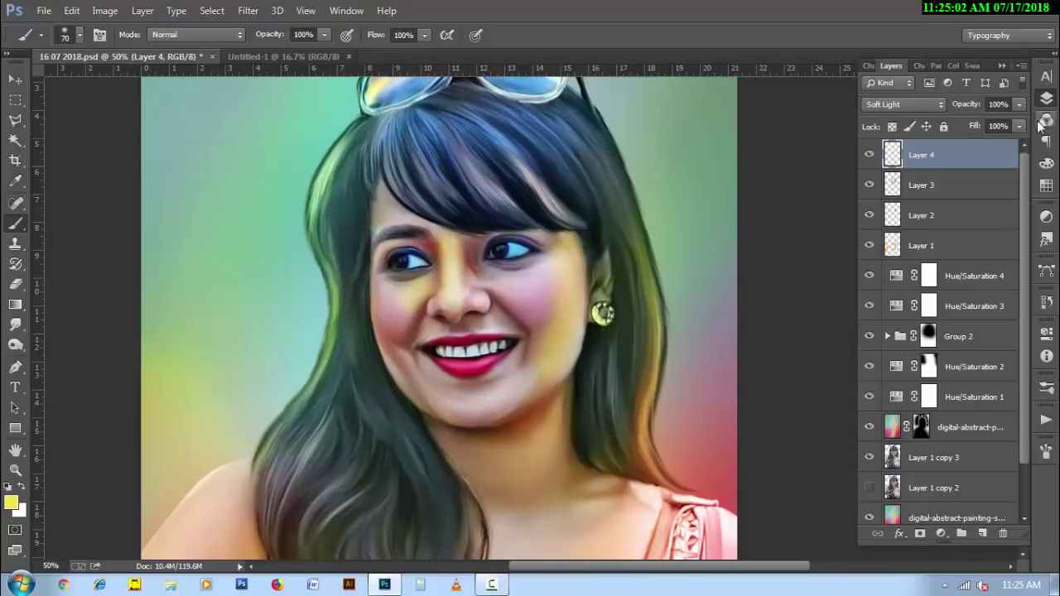
pyautogui.moveTo(975, 126); pyautogui.dragTo(942, 134)
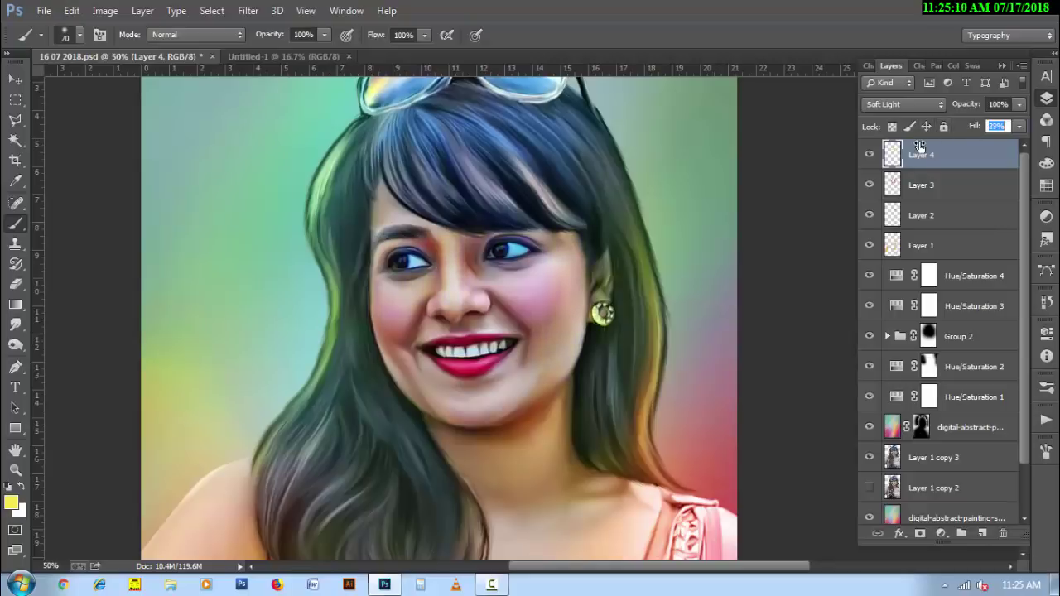
pyautogui.moveTo(919, 146); pyautogui.dragTo(915, 148)
# - Paint faint yellow along the jawline to the chin, resizing the brush for cheek, lips and neck
pyautogui.press('[')
pyautogui.moveTo(411, 381); pyautogui.dragTo(486, 428)
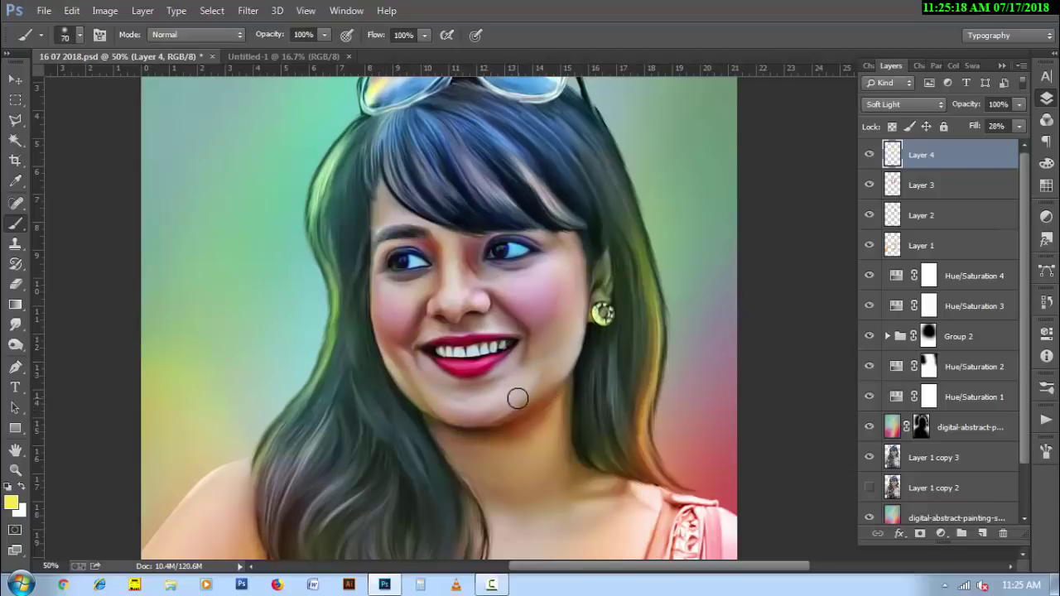
pyautogui.press(']')
pyautogui.press(']')
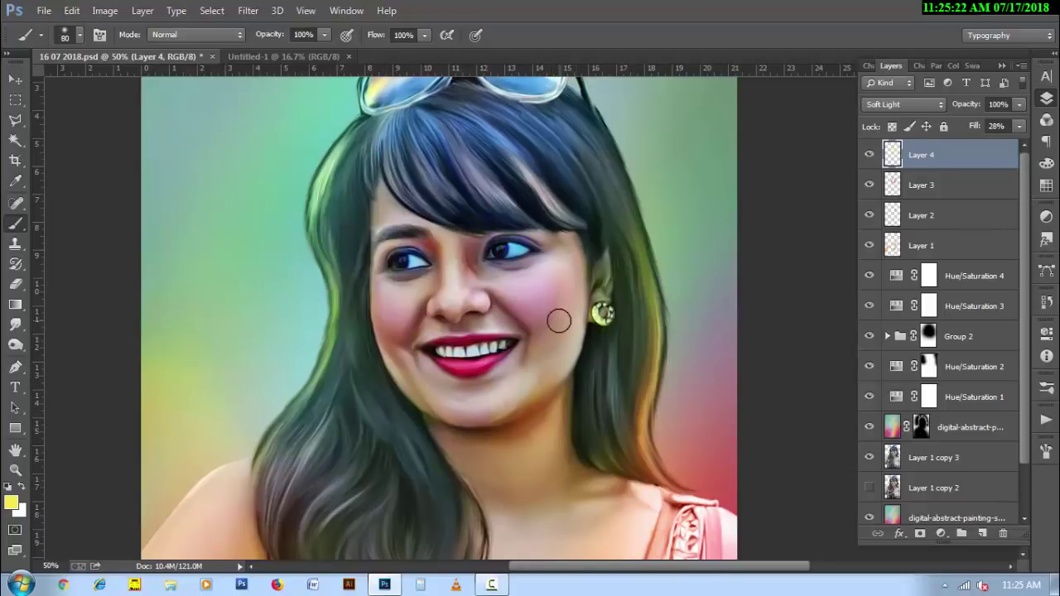
pyautogui.press('[')
pyautogui.press('[')
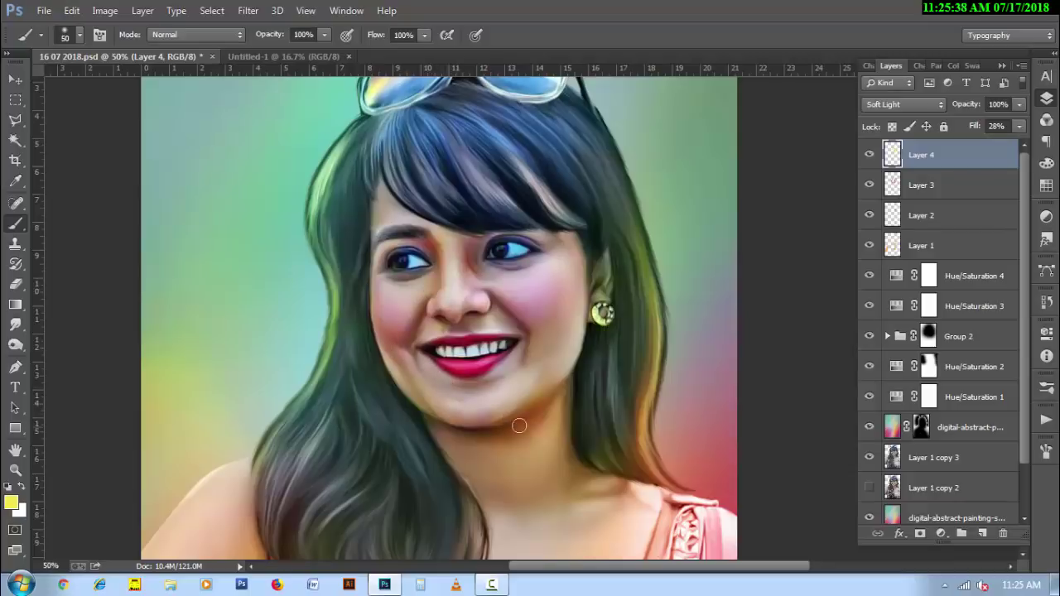
pyautogui.scroll(-2, 519, 425)
pyautogui.scroll(-2, 525, 414)
pyautogui.press(']')
pyautogui.press(']')
pyautogui.press(']')
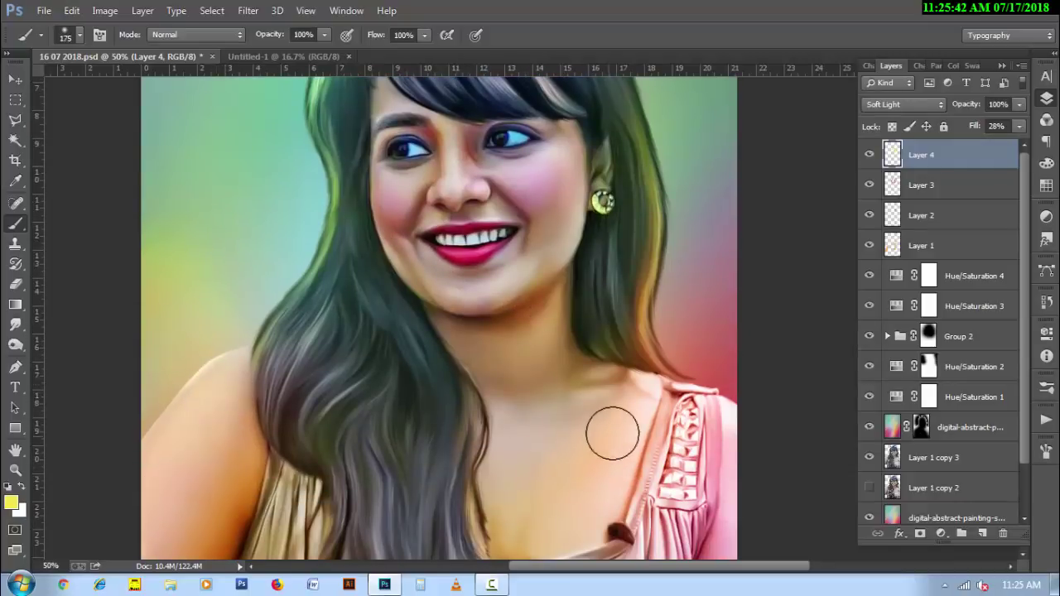
# - Zoom out and group Layer 2 through Color Fill 1 into Group 3
pyautogui.press('h')
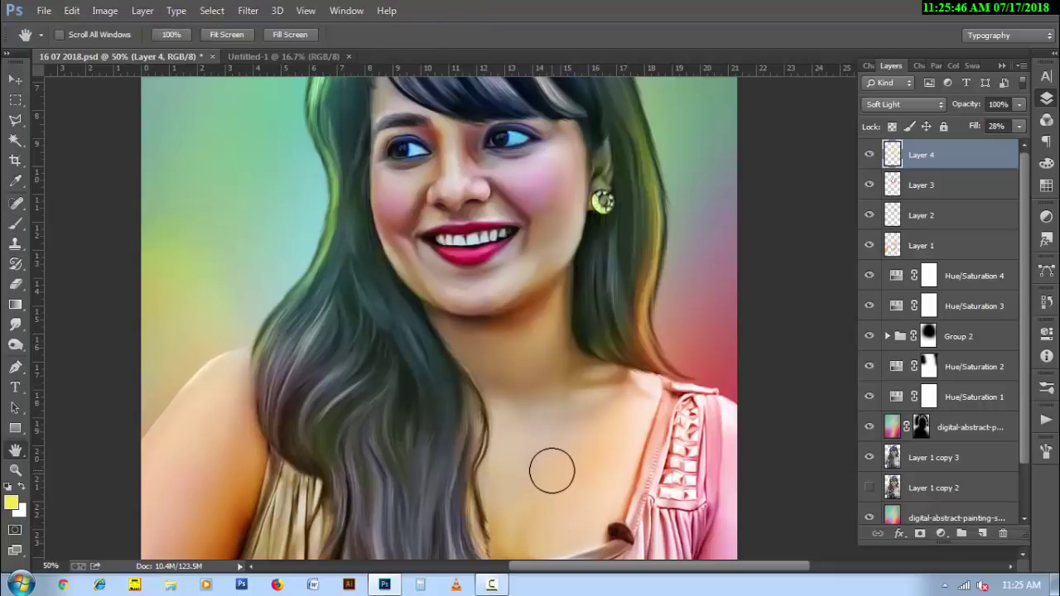
pyautogui.keyDown('alt'); pyautogui.click(567, 432); pyautogui.keyUp('alt')
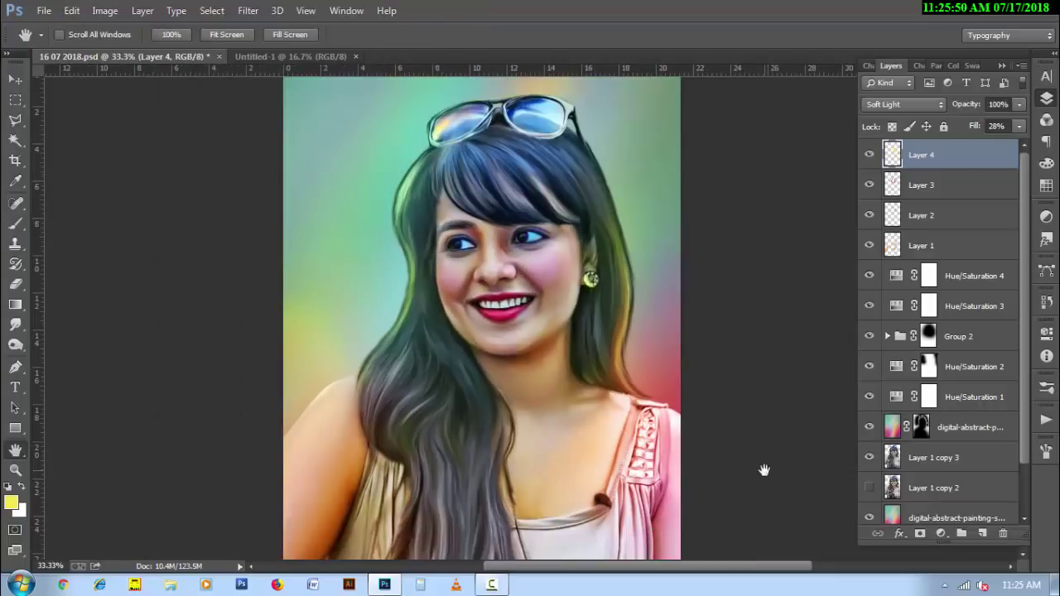
pyautogui.scroll(-2, 938, 461)
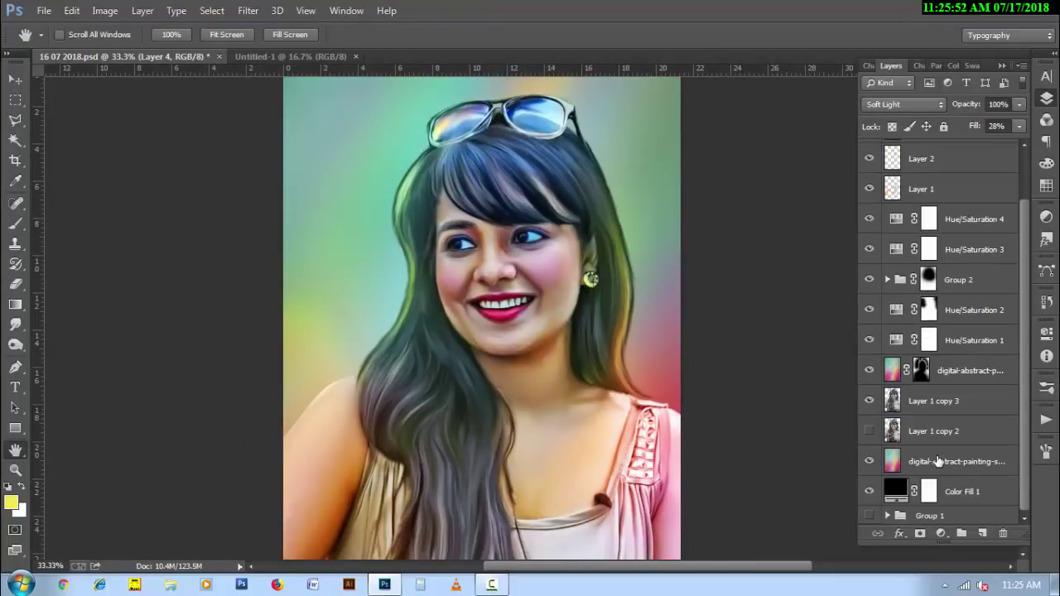
pyautogui.keyDown('shift'); pyautogui.click(959, 493); pyautogui.keyUp('shift')
pyautogui.hotkey('ctrl', 'g')
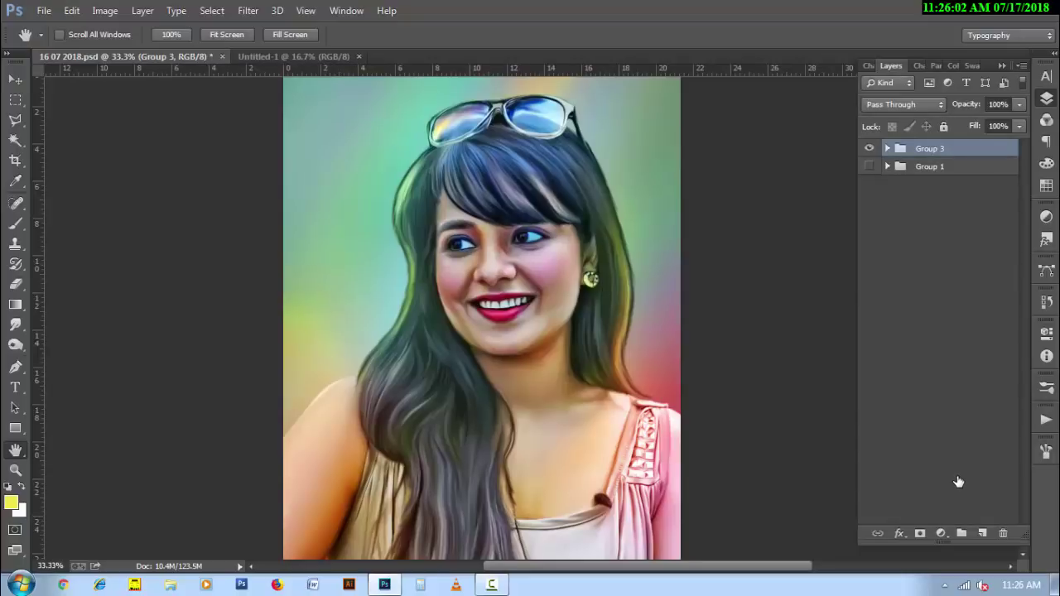
# - Fill a new Layer 5 with the merged image via Apply Image and hide Group 3
pyautogui.click(981, 534)
pyautogui.click(104, 10)
pyautogui.click(161, 234)
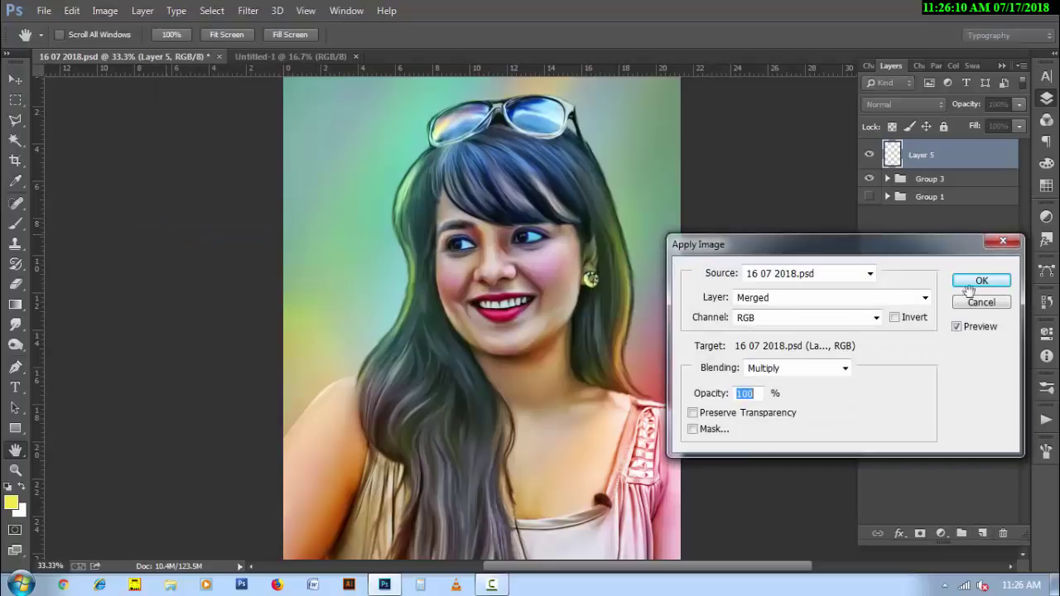
pyautogui.click(980, 282)
pyautogui.click(869, 179)
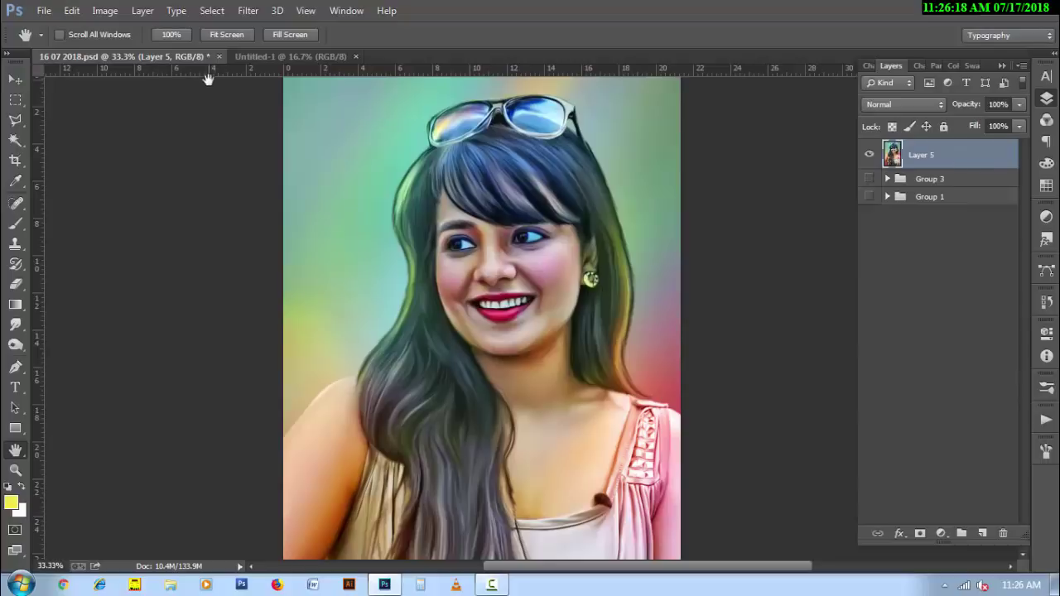
pyautogui.click(247, 10)
# - Apply the Sharpener Pro 3 Output Sharpener and give the layer a hide-all mask with a white brush
pyautogui.click(542, 430)
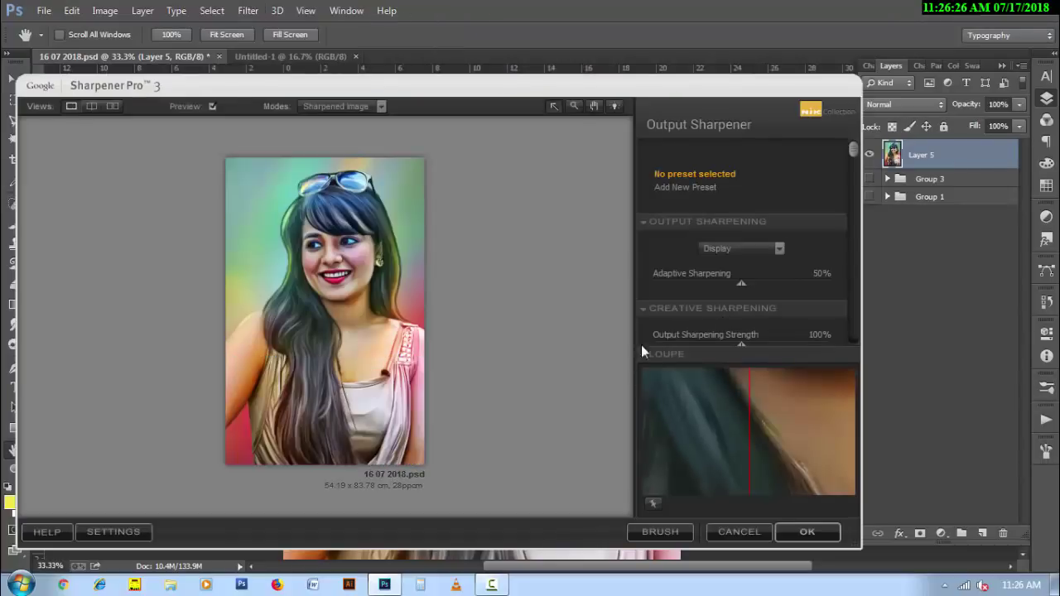
pyautogui.click(807, 531)
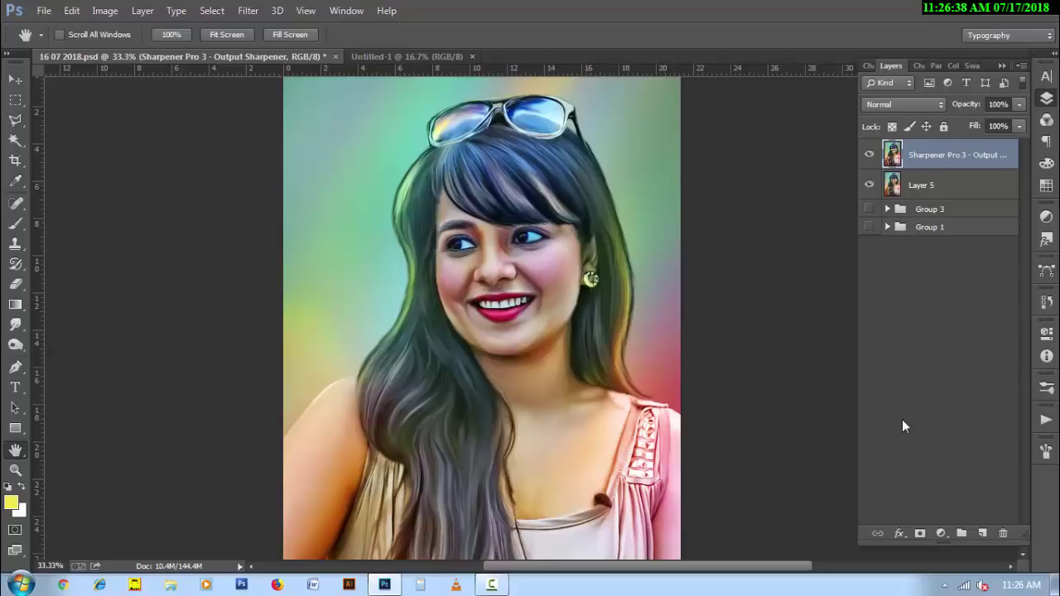
pyautogui.keyDown('alt'); pyautogui.click(919, 533); pyautogui.keyUp('alt')
pyautogui.press('b')
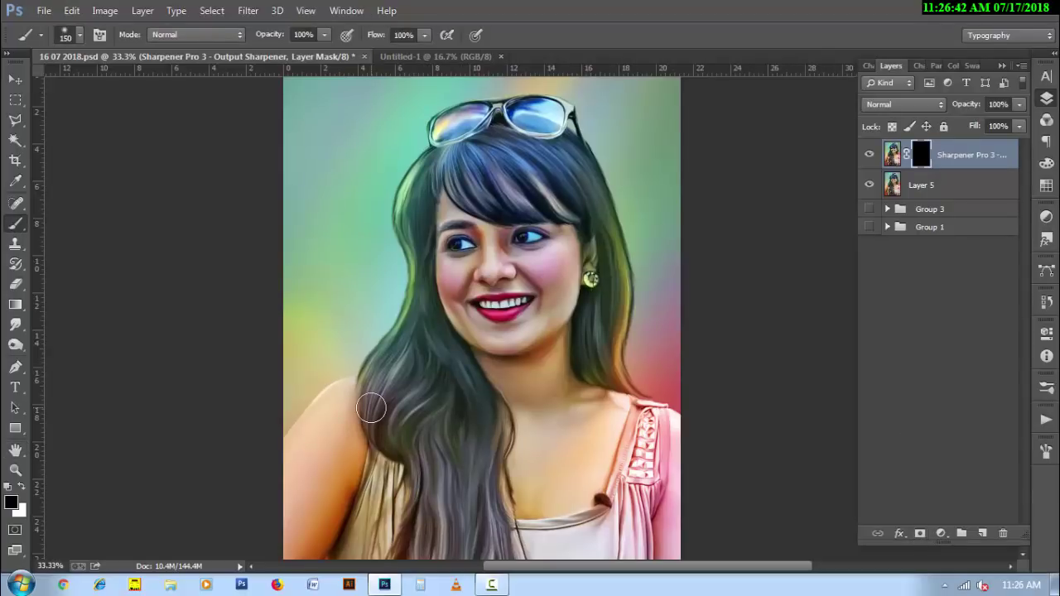
pyautogui.press(']')
pyautogui.scroll(-5, 455, 464)
pyautogui.press(']')
pyautogui.press(']')
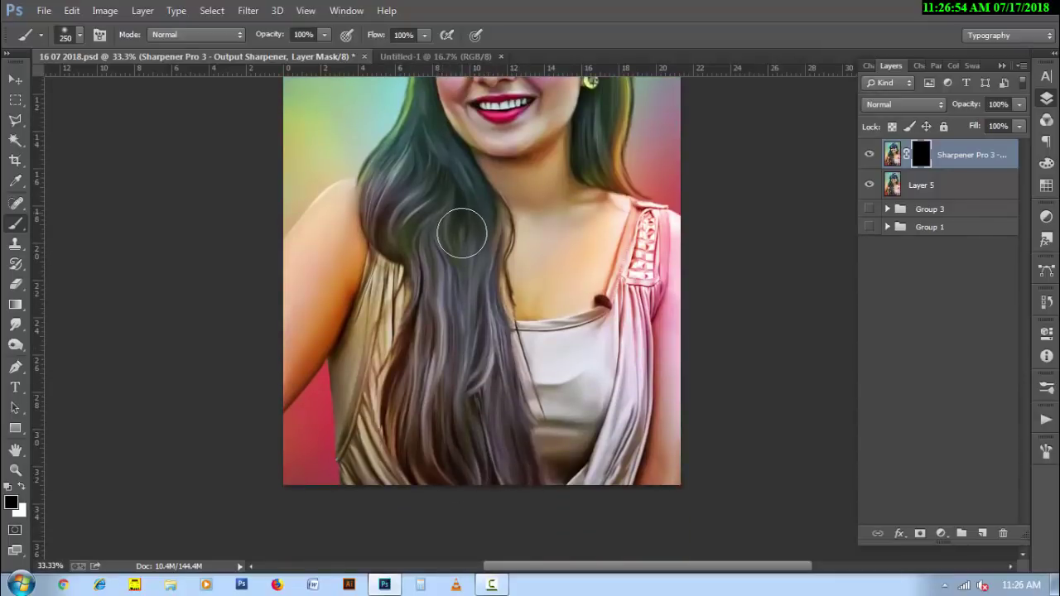
pyautogui.press('x')
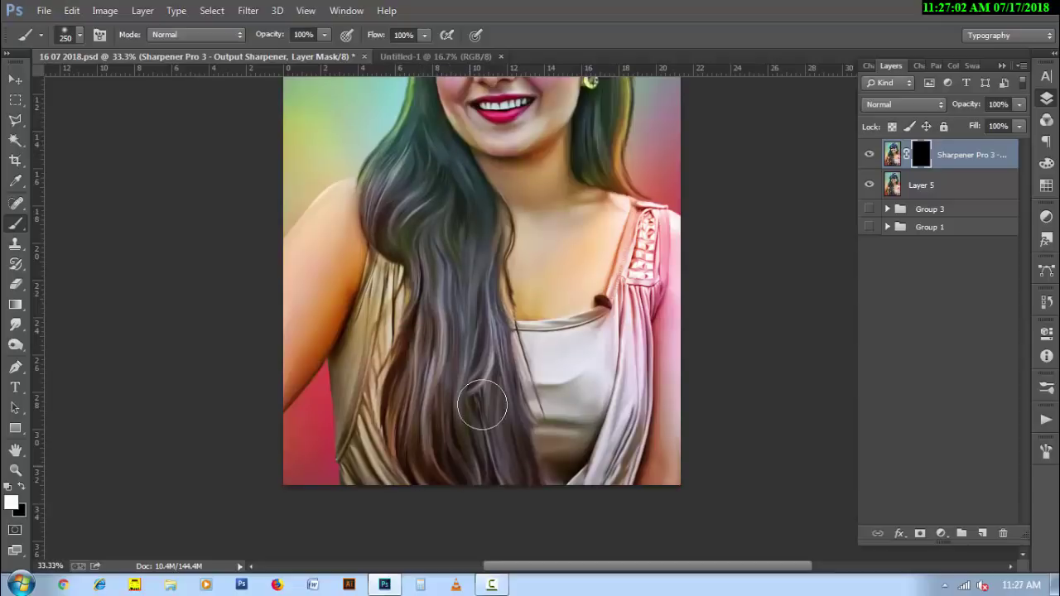
# - Paint white on the mask over the hair and figure, then select the sharpened layer with Layer 5
pyautogui.press('[')
pyautogui.press('[')
pyautogui.press('[')
pyautogui.scroll(3, 430, 365)
pyautogui.scroll(2, 395, 416)
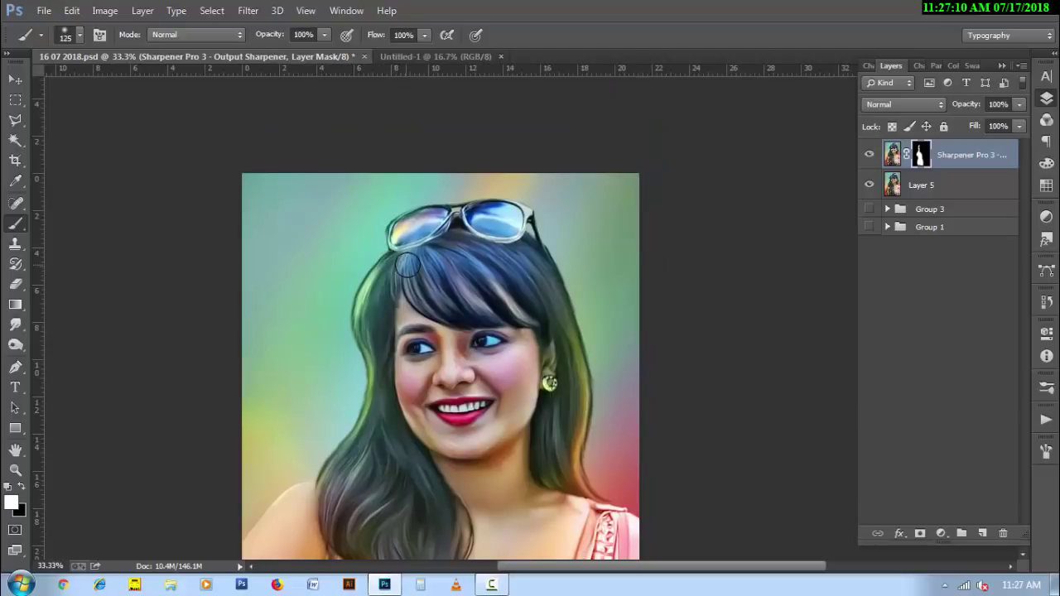
pyautogui.moveTo(428, 266)
pyautogui.mouseDown()
pyautogui.moveTo(487, 264)
pyautogui.moveTo(527, 282)
pyautogui.moveTo(567, 445)
pyautogui.mouseUp()
pyautogui.press('[')
pyautogui.scroll(-2, 489, 487)
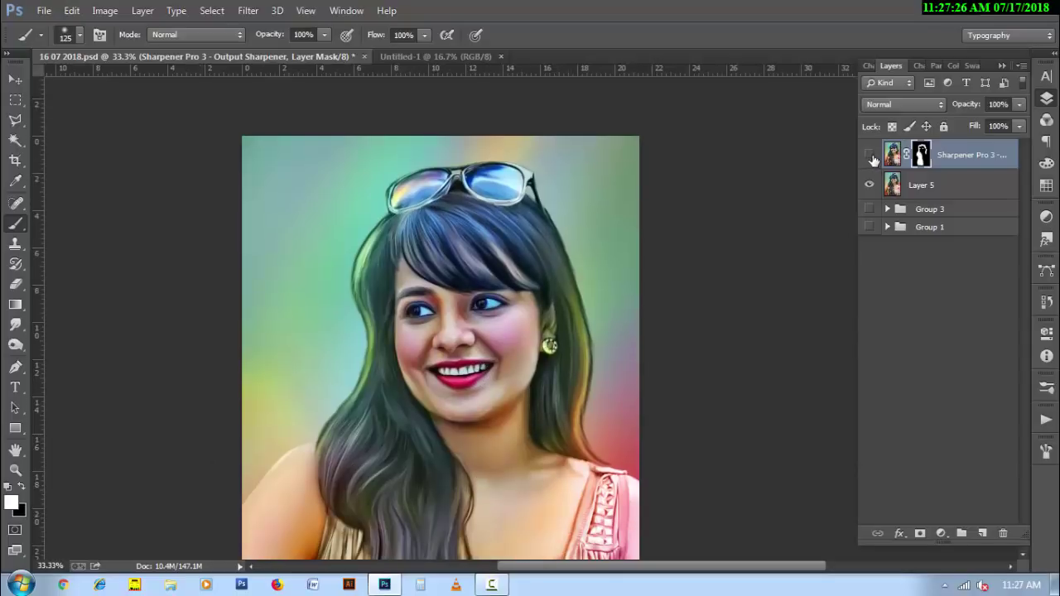
pyautogui.click(869, 155)
pyautogui.keyDown('shift'); pyautogui.click(931, 193); pyautogui.keyUp('shift')
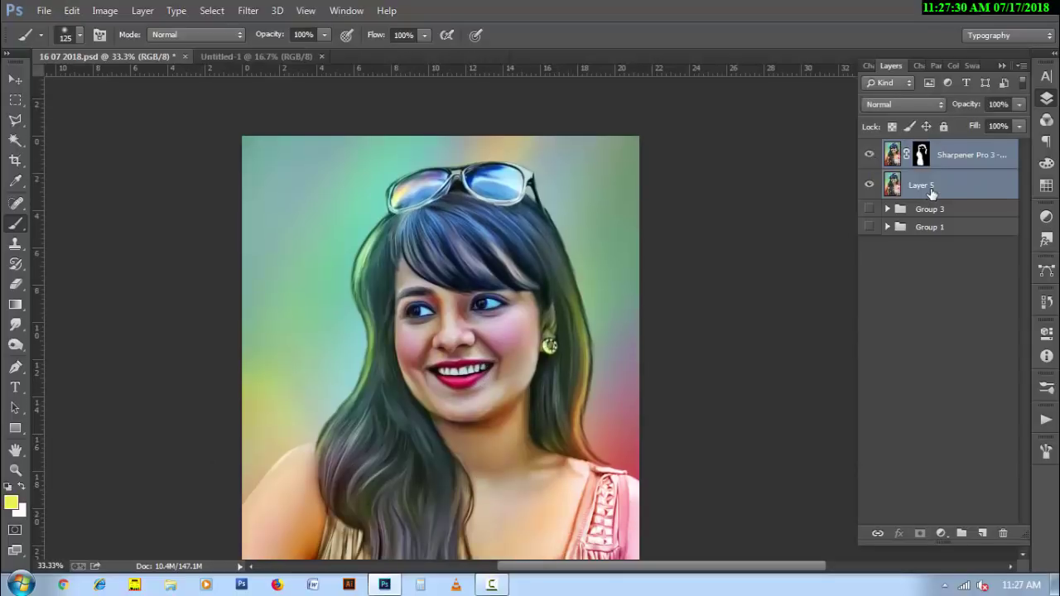
# - Merge the sharpened layer into Layer 5 and duplicate the merged layer
pyautogui.hotkey('ctrl', 'e')
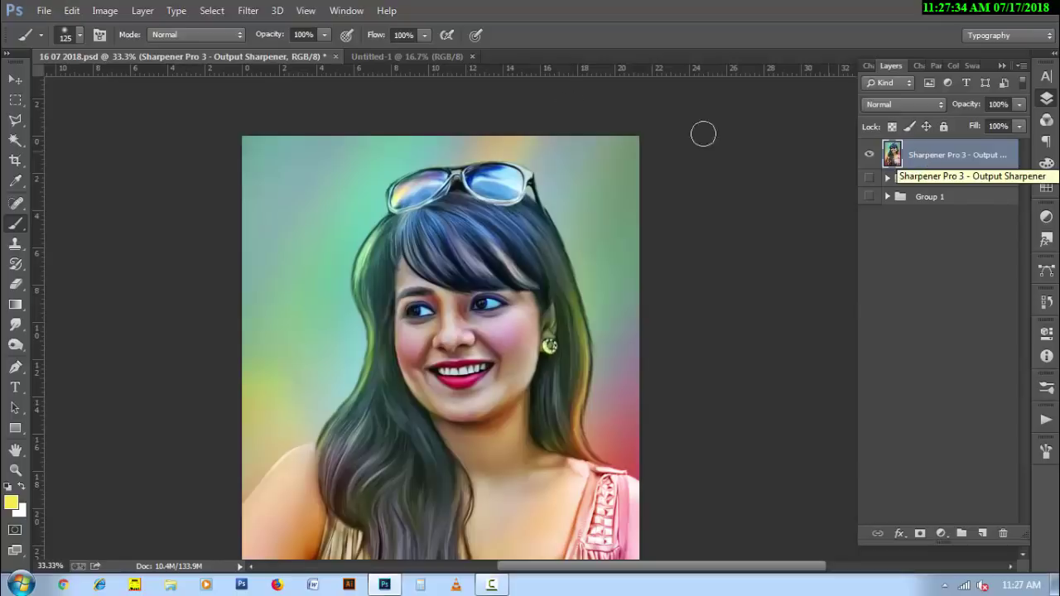
pyautogui.moveTo(926, 154); pyautogui.dragTo(982, 532)
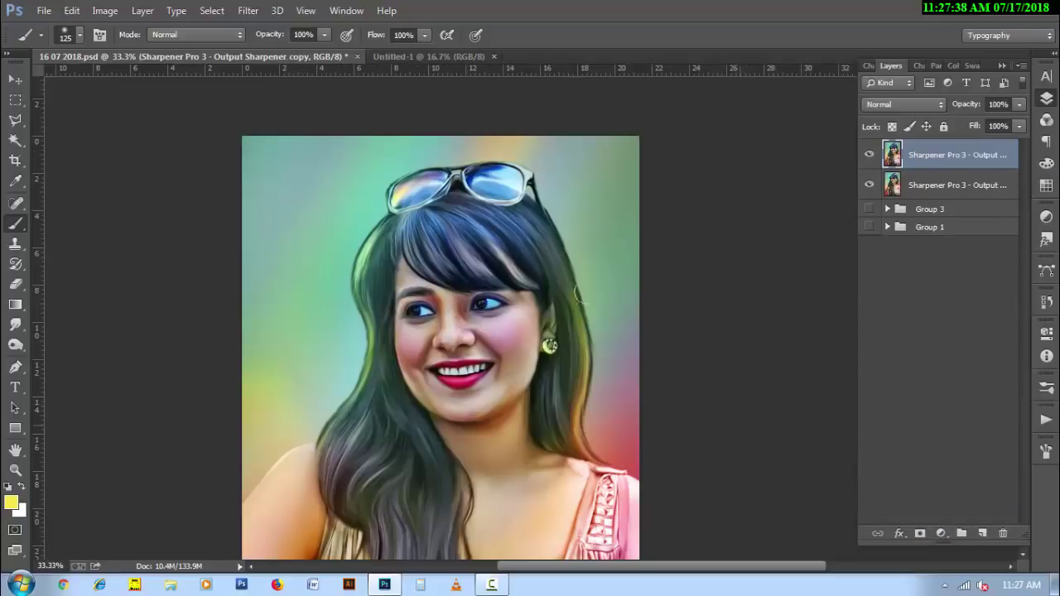
pyautogui.click(248, 10)
pyautogui.click(265, 105)
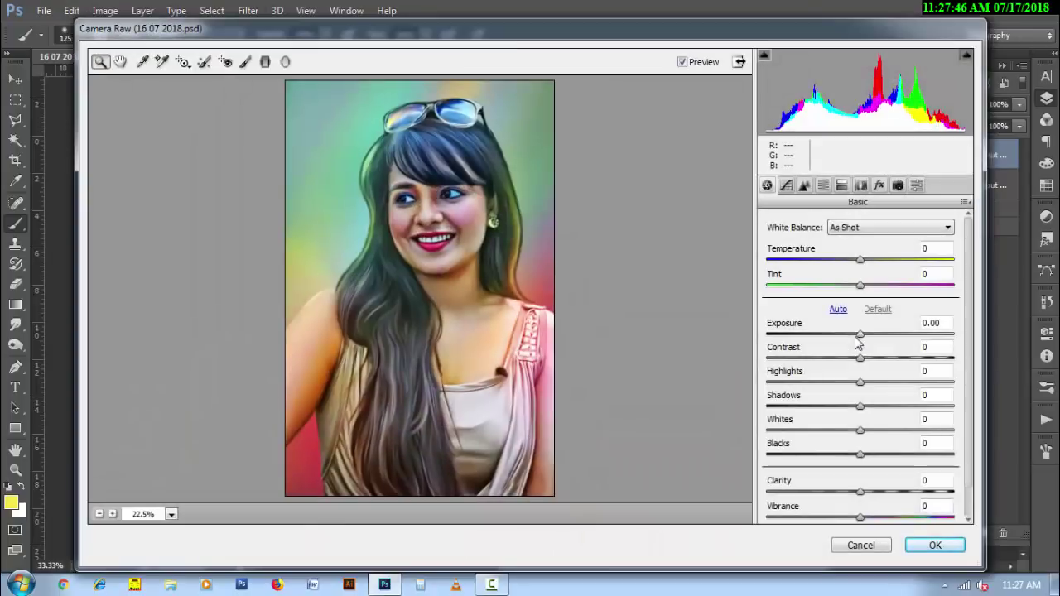
# - In Camera Raw, set Highlights -75, Shadows +41 and parametric curve Lights +22 on the copy
pyautogui.moveTo(830, 370); pyautogui.dragTo(787, 378)
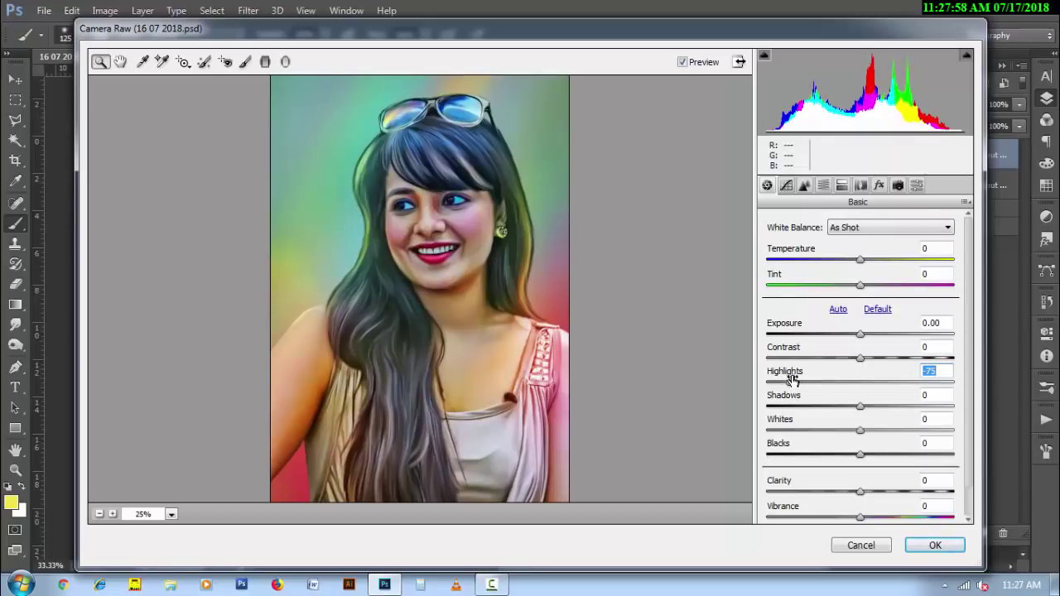
pyautogui.moveTo(876, 404); pyautogui.dragTo(908, 403)
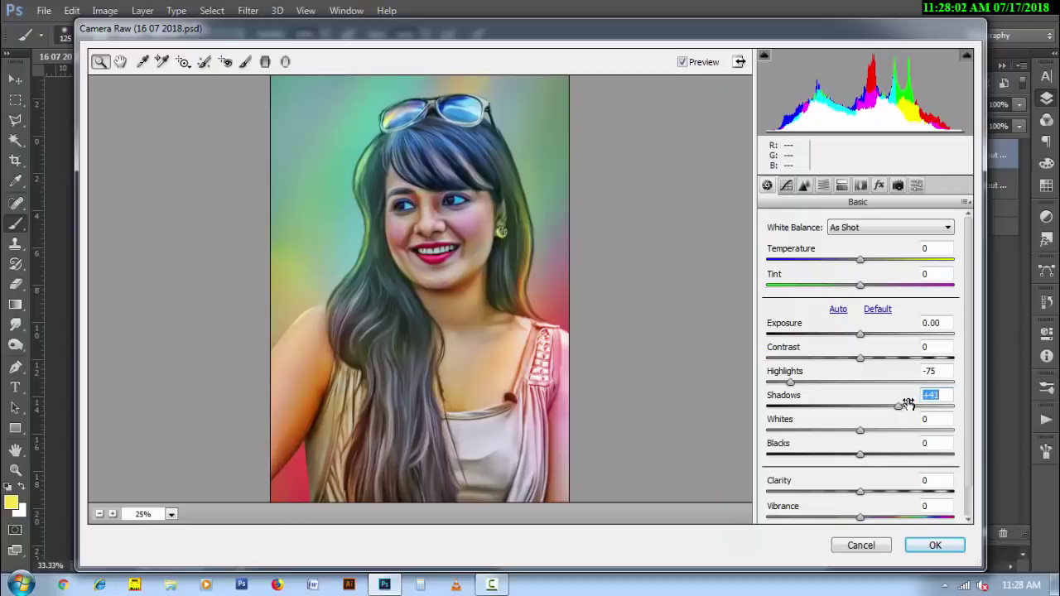
pyautogui.click(784, 187)
pyautogui.click(783, 221)
pyautogui.moveTo(860, 490); pyautogui.dragTo(885, 494)
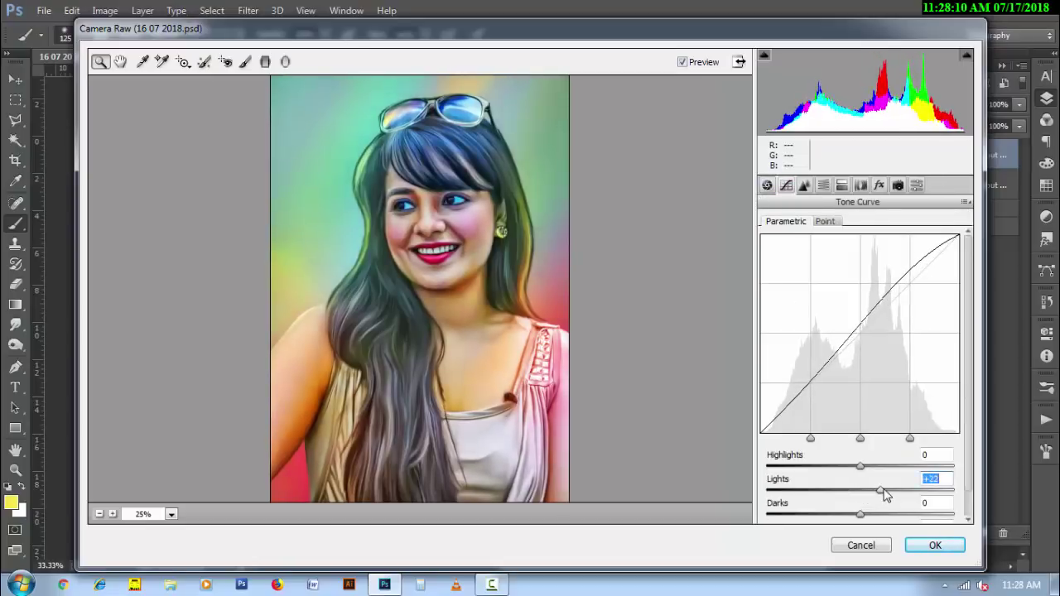
pyautogui.click(933, 544)
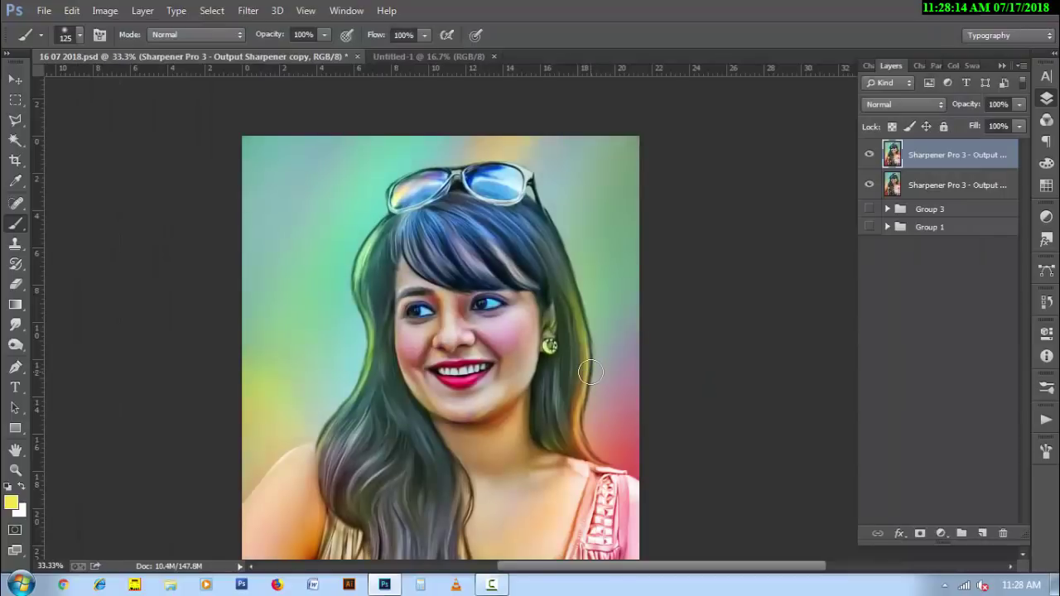
# - Give the adjusted copy a hide-all mask and paint it back over the face and hair
pyautogui.keyDown('alt'); pyautogui.click(589, 373); pyautogui.keyUp('alt')
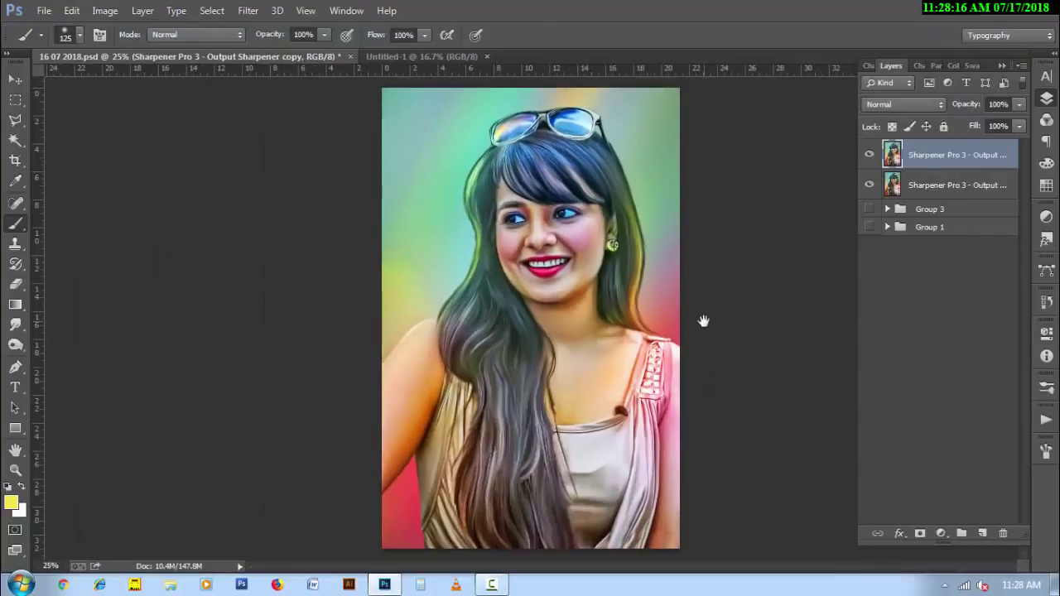
pyautogui.click(868, 155)
pyautogui.keyDown('alt'); pyautogui.click(919, 533); pyautogui.keyUp('alt')
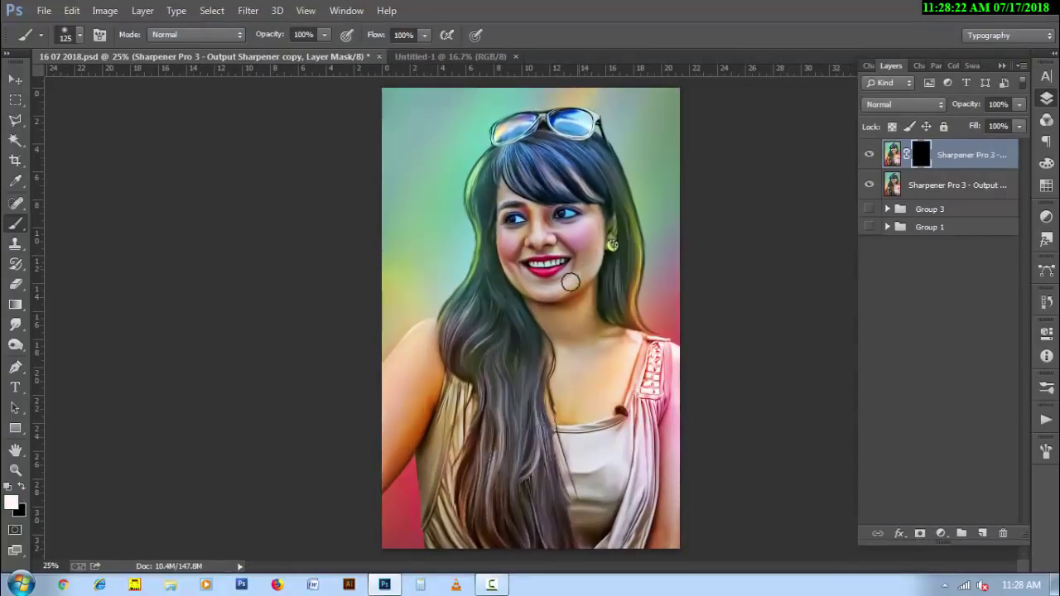
pyautogui.press(']')
pyautogui.press(']')
pyautogui.press(']')
pyautogui.moveTo(580, 165); pyautogui.dragTo(503, 280)
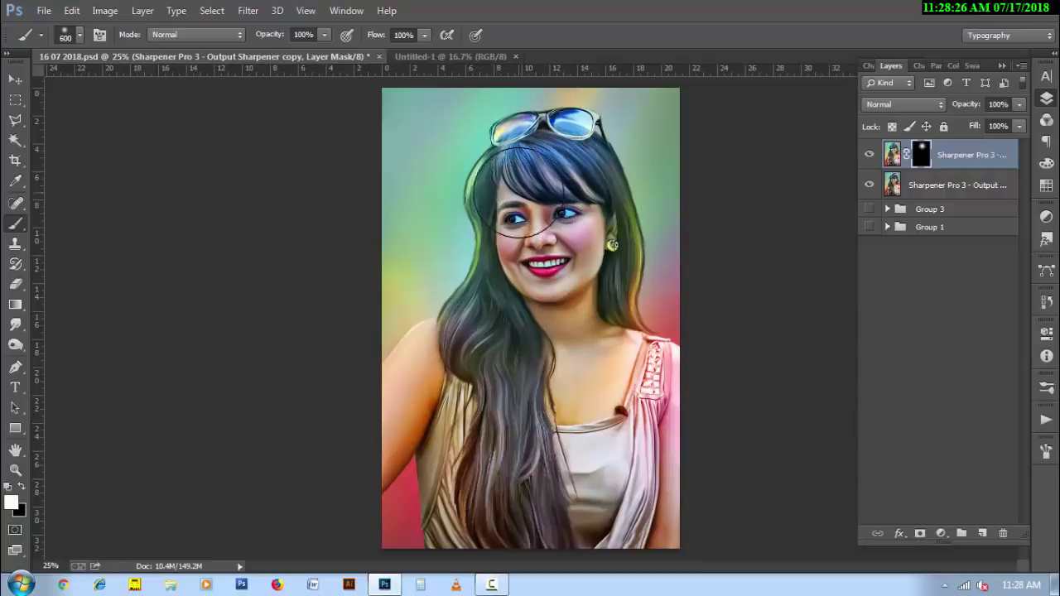
pyautogui.press('[')
pyautogui.press('[')
pyautogui.press('[')
pyautogui.moveTo(491, 204); pyautogui.dragTo(509, 447)
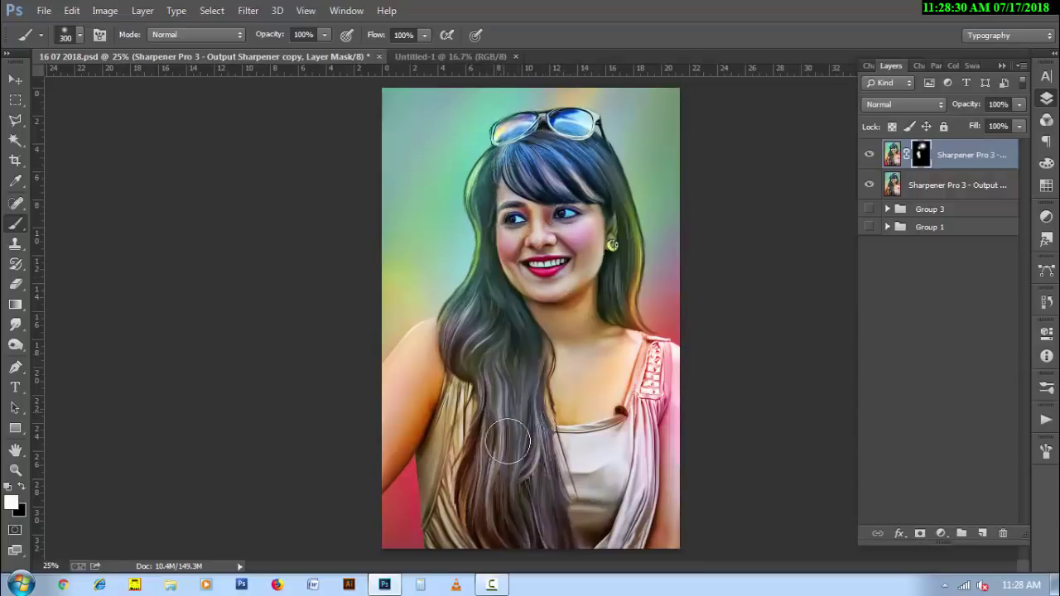
# - Reveal the copy over the right hair, chest, face, sunglasses and left arm, then merge both Sharpener Pro 3 layers
pyautogui.moveTo(609, 203); pyautogui.dragTo(616, 315)
pyautogui.press('[')
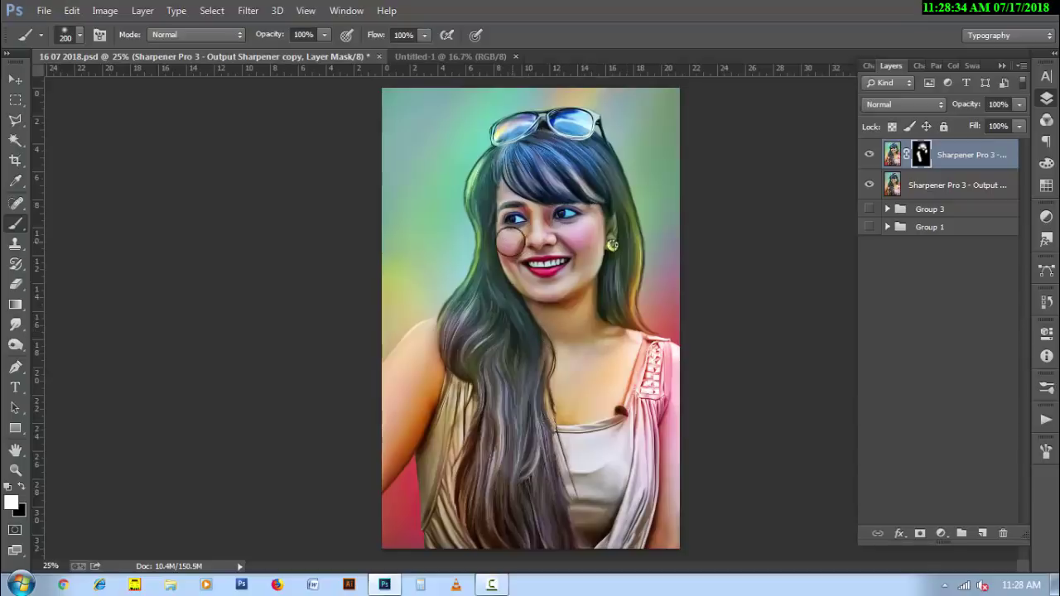
pyautogui.press(']')
pyautogui.press(']')
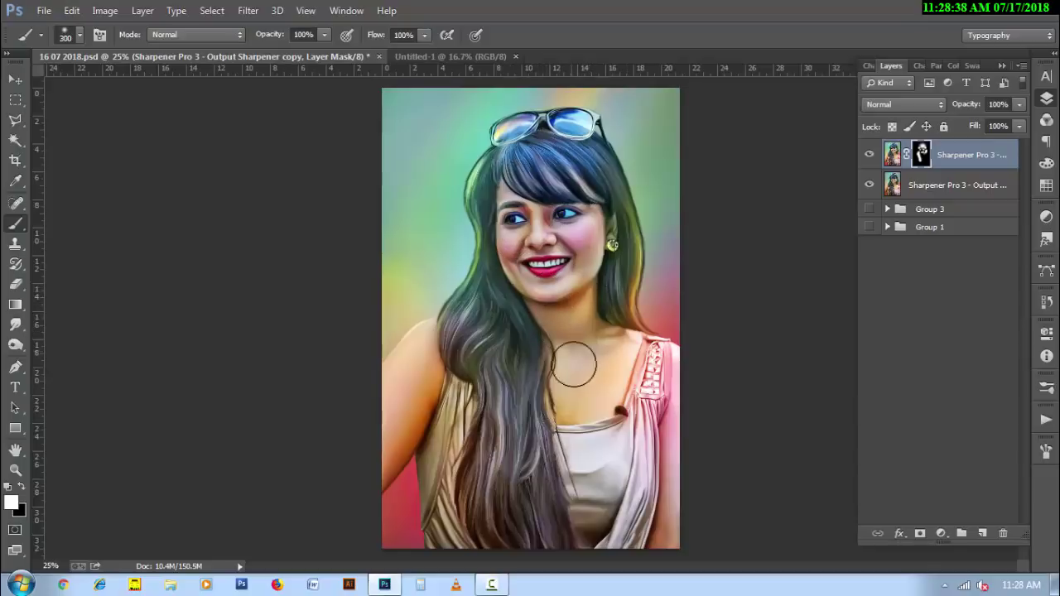
pyautogui.press('[')
pyautogui.press('[')
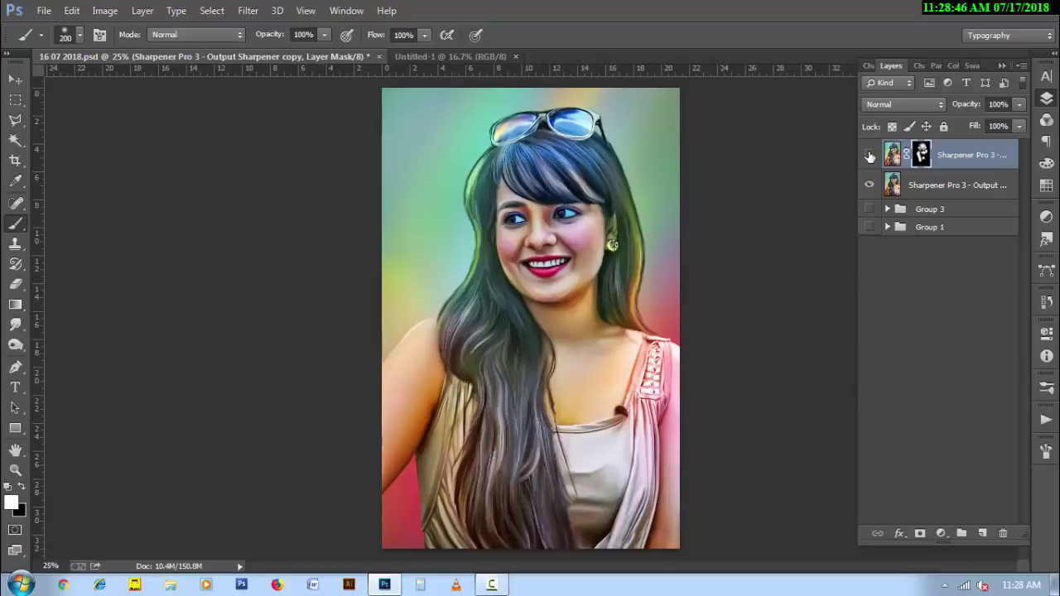
pyautogui.press('[')
pyautogui.press('[')
pyautogui.press(']')
pyautogui.press(']')
pyautogui.press(']')
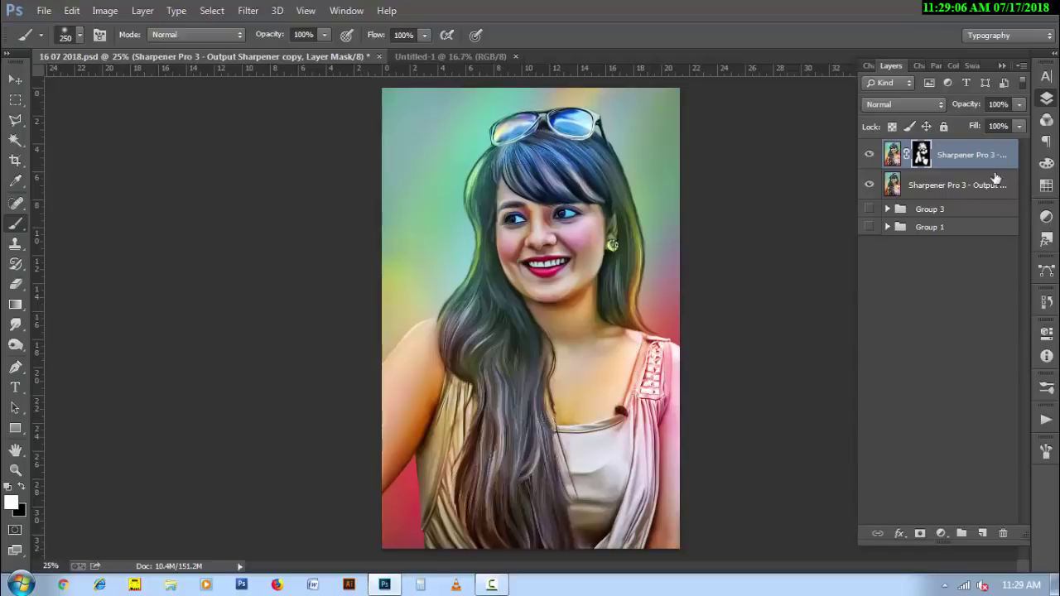
pyautogui.keyDown('shift'); pyautogui.click(952, 186); pyautogui.keyUp('shift')
pyautogui.hotkey('ctrl', 'e')
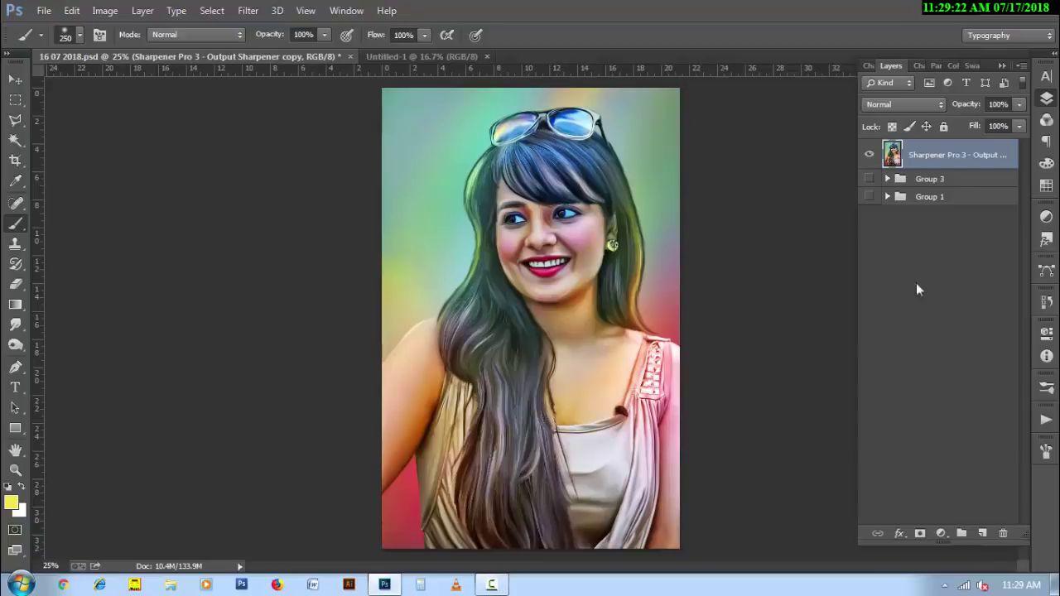
# - Undo a stray duplicate, then duplicate Layer 0 inside the expanded Group 1
pyautogui.moveTo(946, 156); pyautogui.dragTo(983, 531)
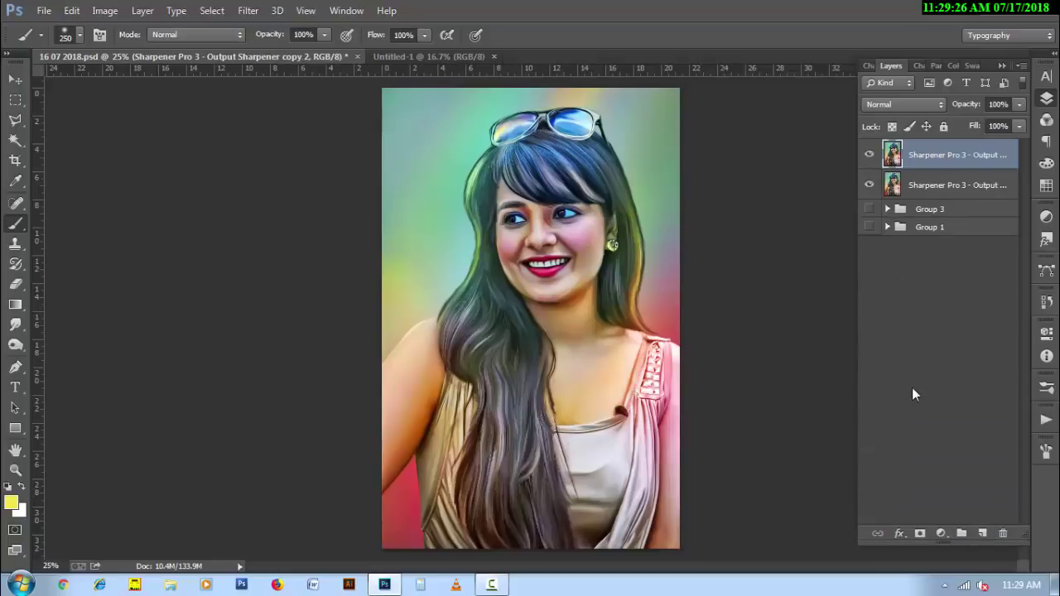
pyautogui.hotkey('ctrl', 'z')
pyautogui.click(887, 196)
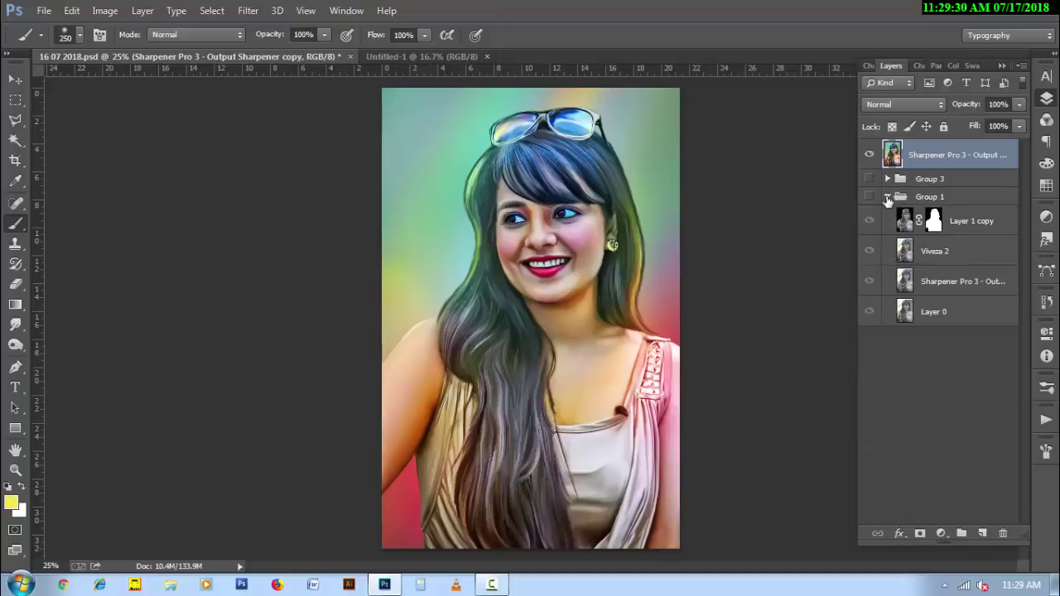
pyautogui.click(929, 313)
pyautogui.hotkey('ctrl', 'j')
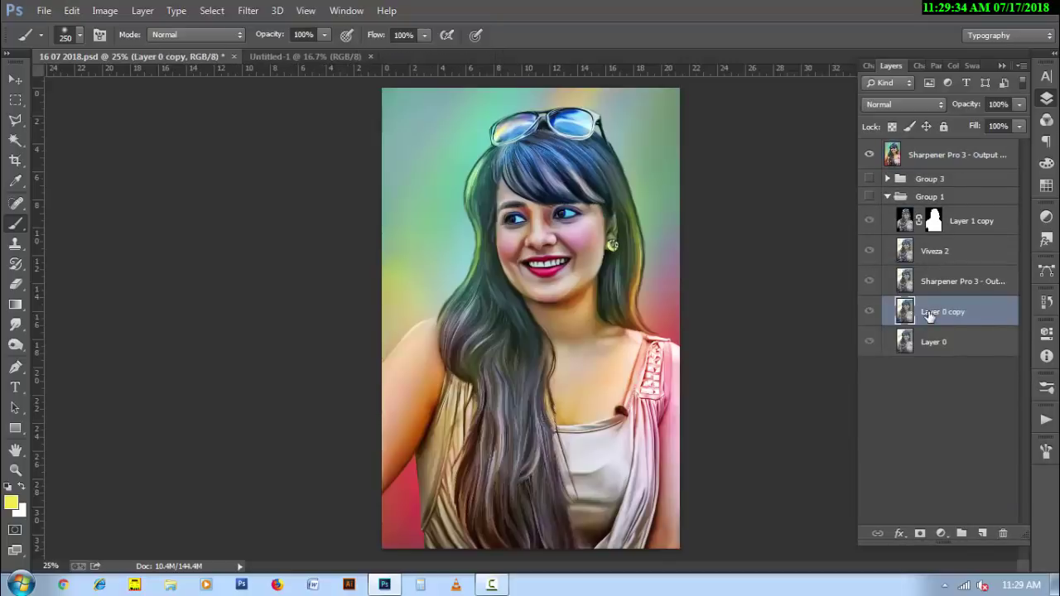
pyautogui.hotkey('ctrl', 'shift', ']')
# - Move Layer 0 copy to the top of the layer stack and collapse Group 1
pyautogui.keyDown('alt'); pyautogui.click(869, 197); pyautogui.keyUp('alt')
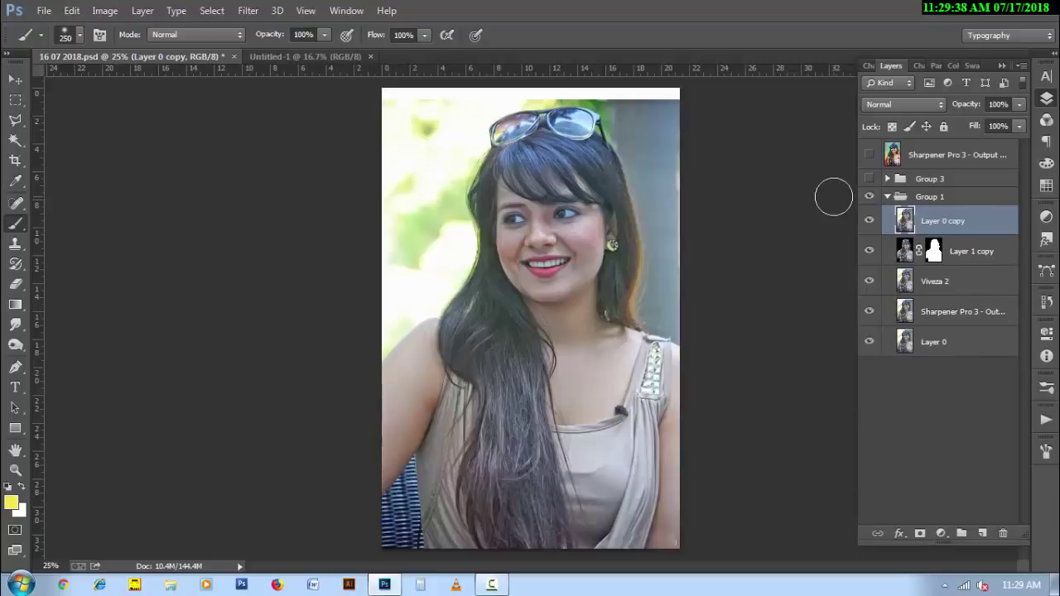
pyautogui.keyDown('alt'); pyautogui.click(869, 197); pyautogui.keyUp('alt')
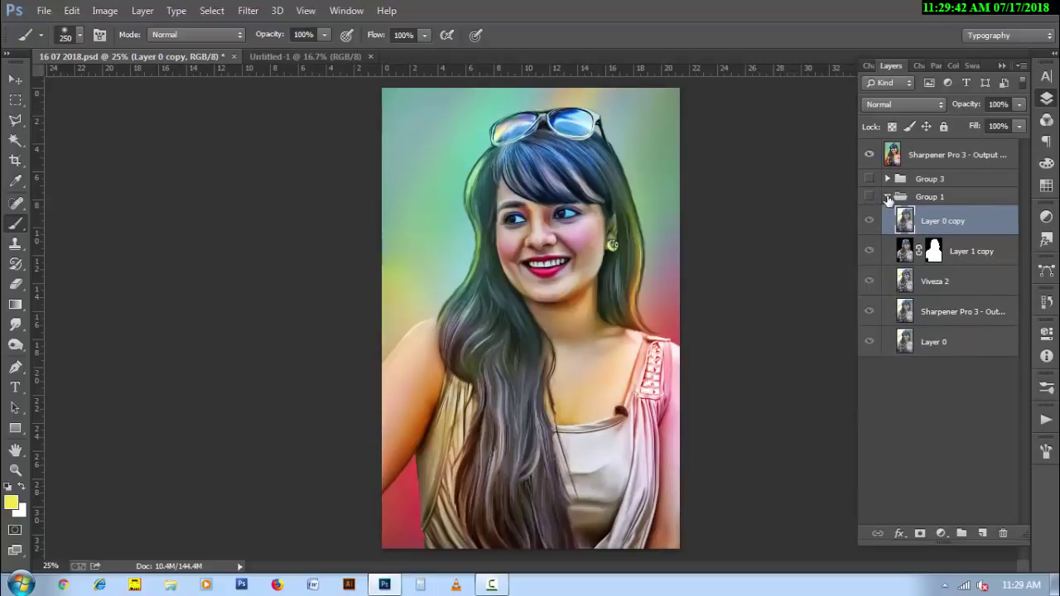
pyautogui.hotkey('ctrl', 'shift', ']')
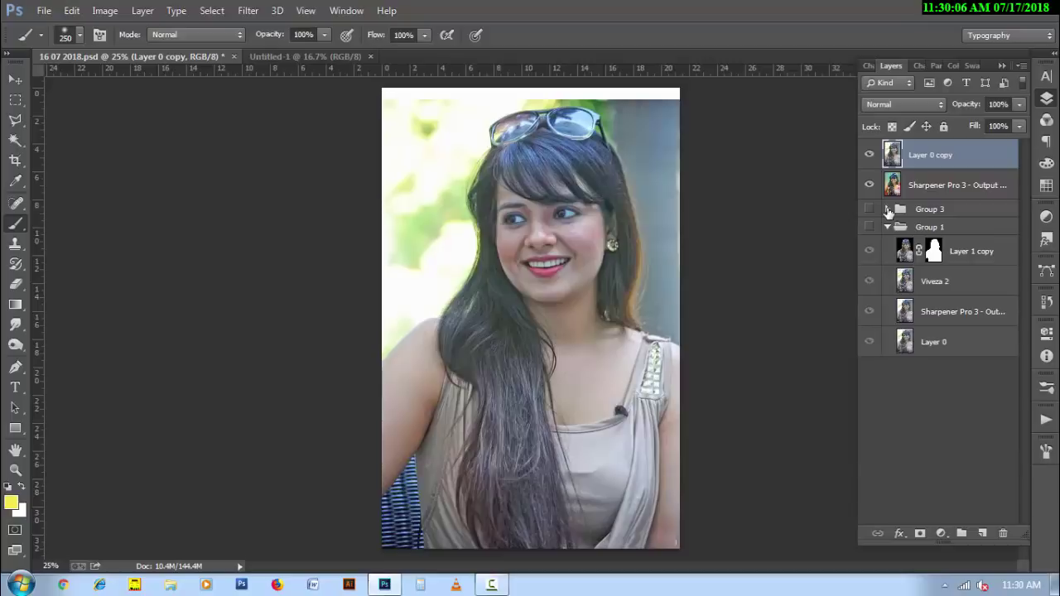
pyautogui.click(887, 228)
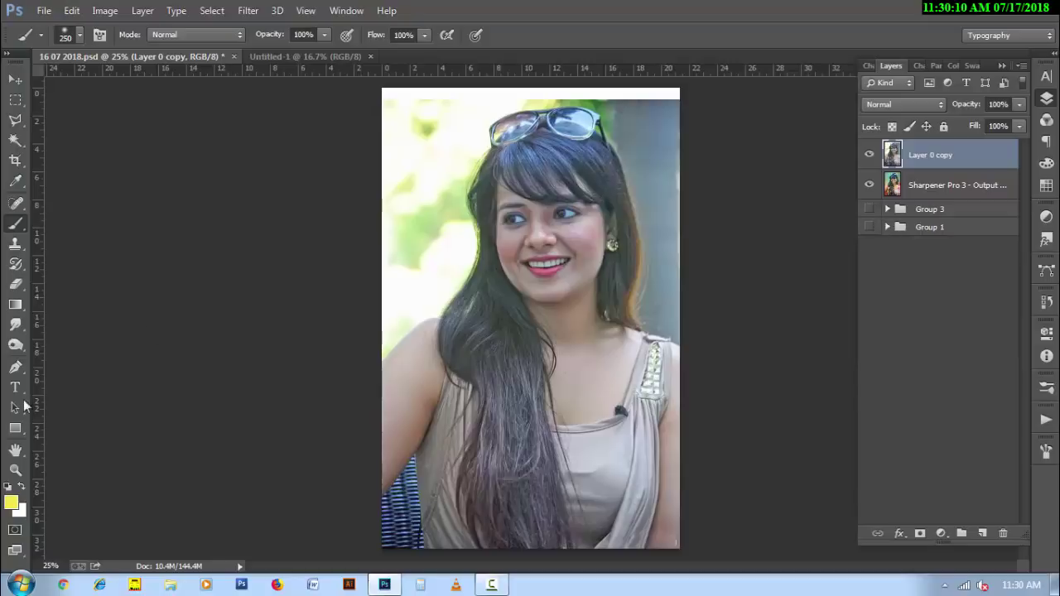
# - Choose a flat bristle brush tip at 1 px size
pyautogui.rightClick(499, 304)
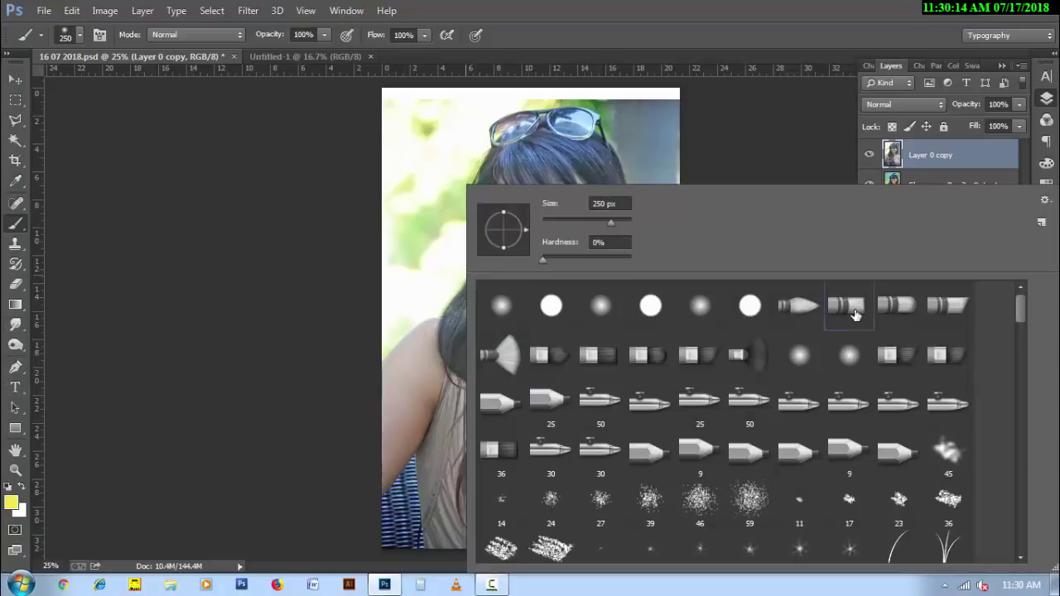
pyautogui.click(15, 375)
pyautogui.click(15, 223)
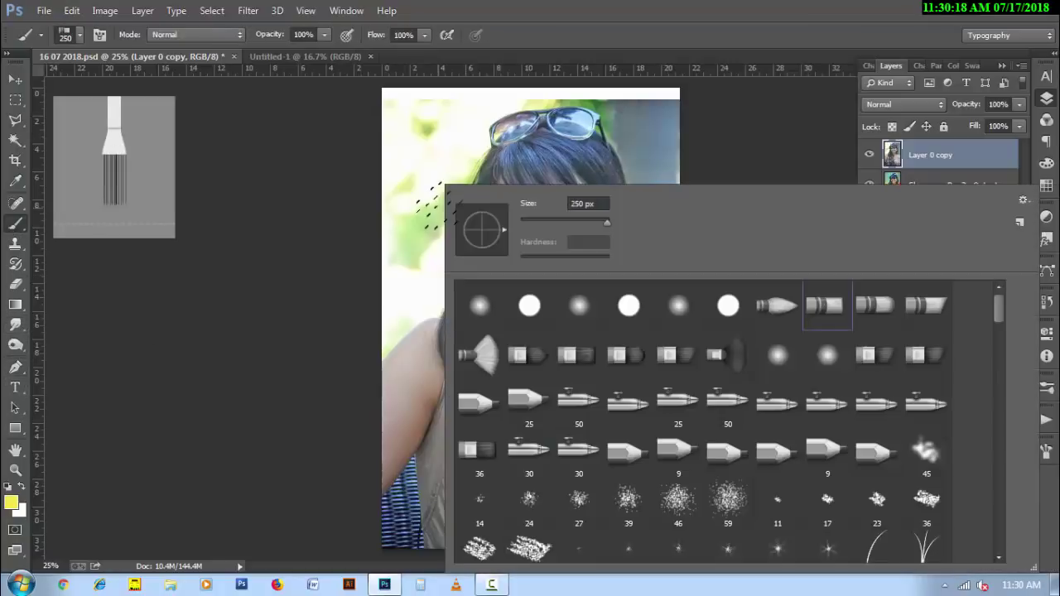
pyautogui.rightClick(466, 229)
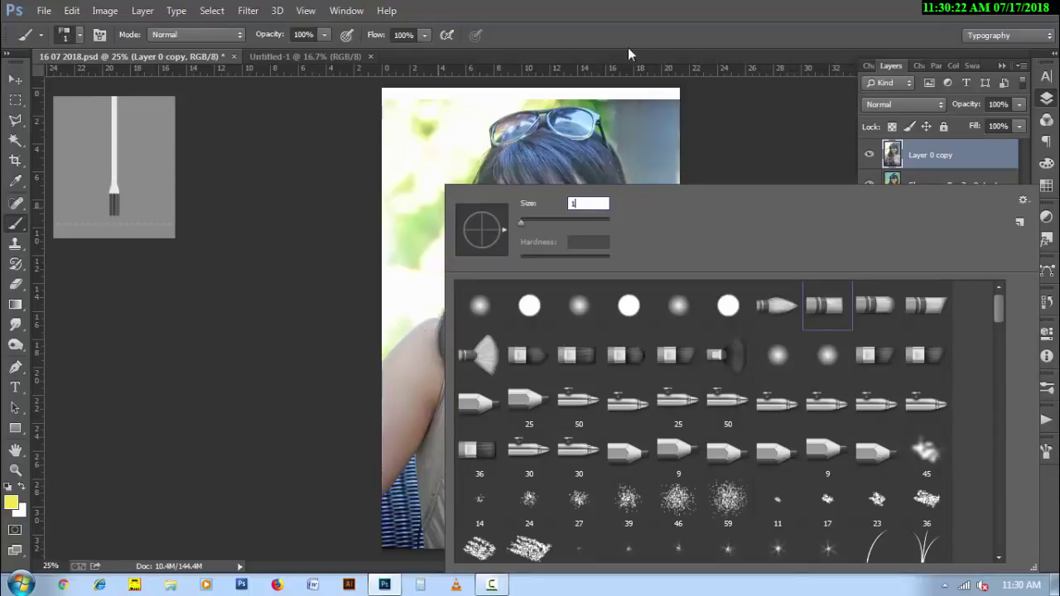
pyautogui.press('Escape')
# - Add a new empty Layer 5 above Layer 0 copy for the hair strand
pyautogui.press('p')
pyautogui.click(495, 585)
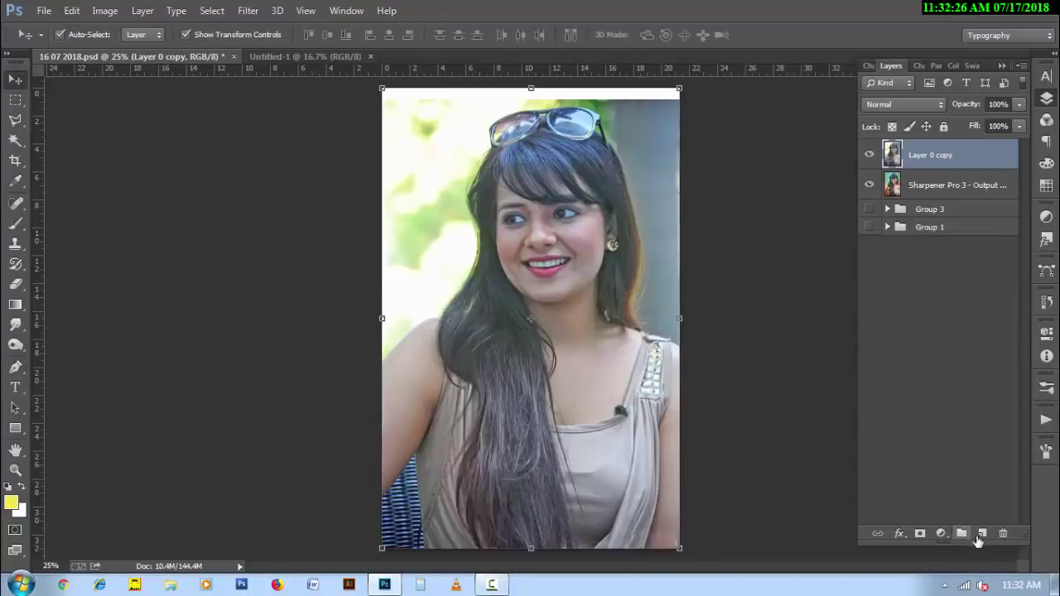
pyautogui.click(981, 533)
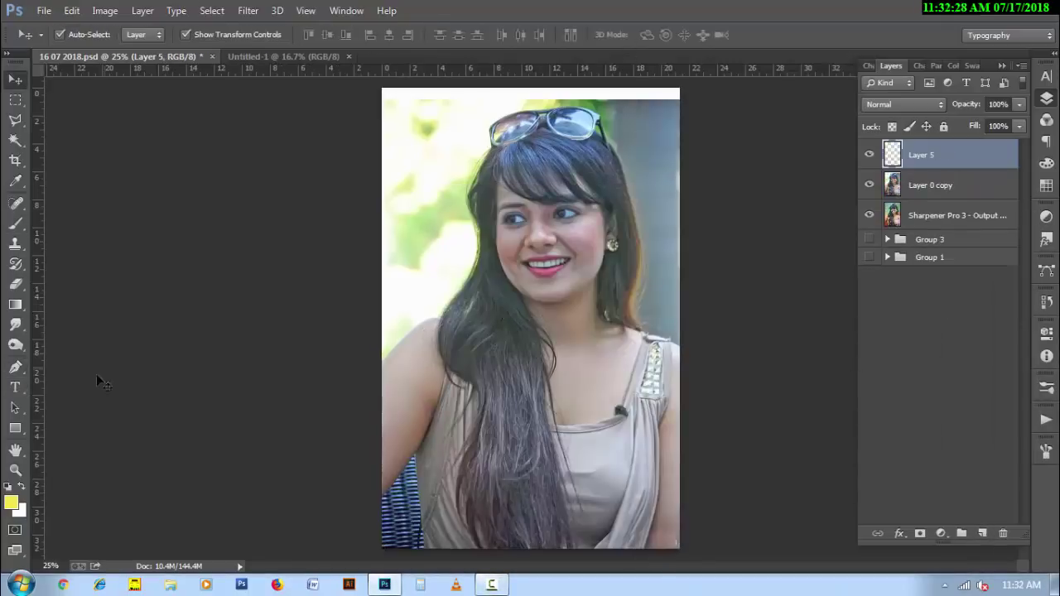
pyautogui.press('p')
pyautogui.scroll(2, 505, 159)
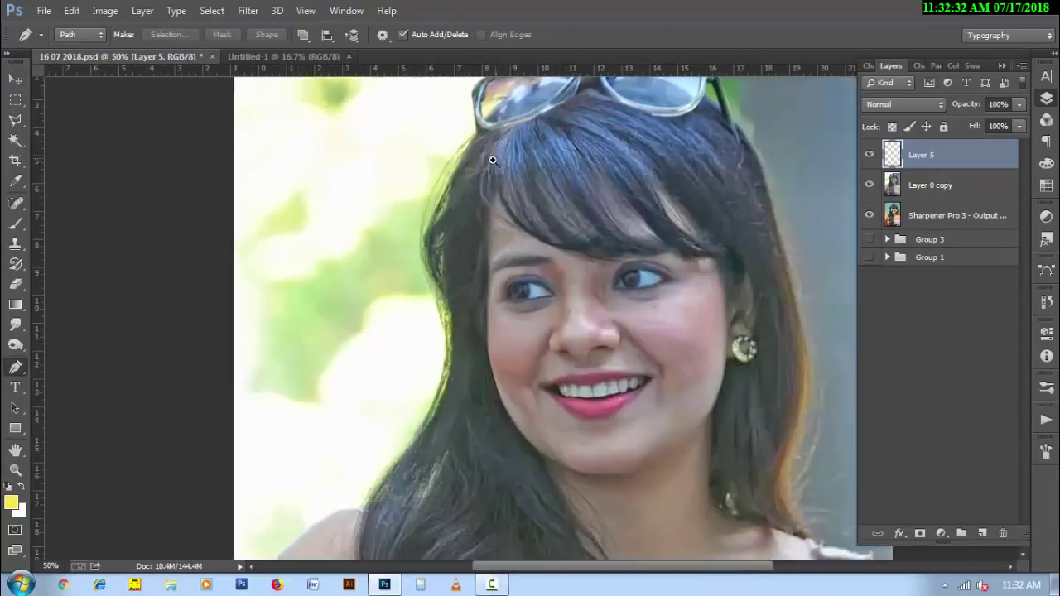
pyautogui.scroll(1, 497, 232)
pyautogui.scroll(-1, 445, 396)
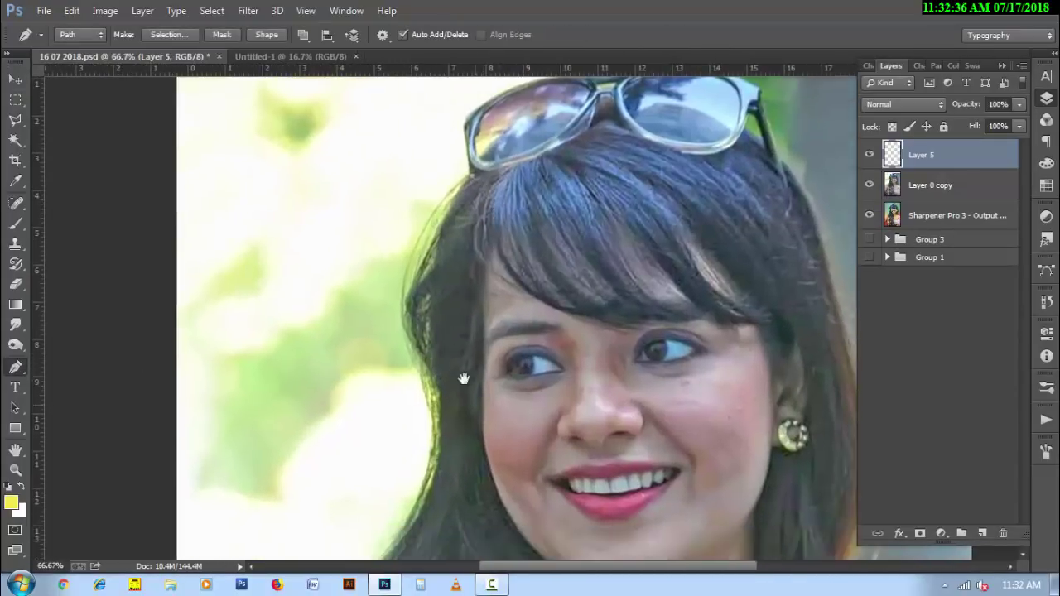
# - Trace a curved Pen path along the hair edge
pyautogui.moveTo(425, 354); pyautogui.dragTo(513, 460)
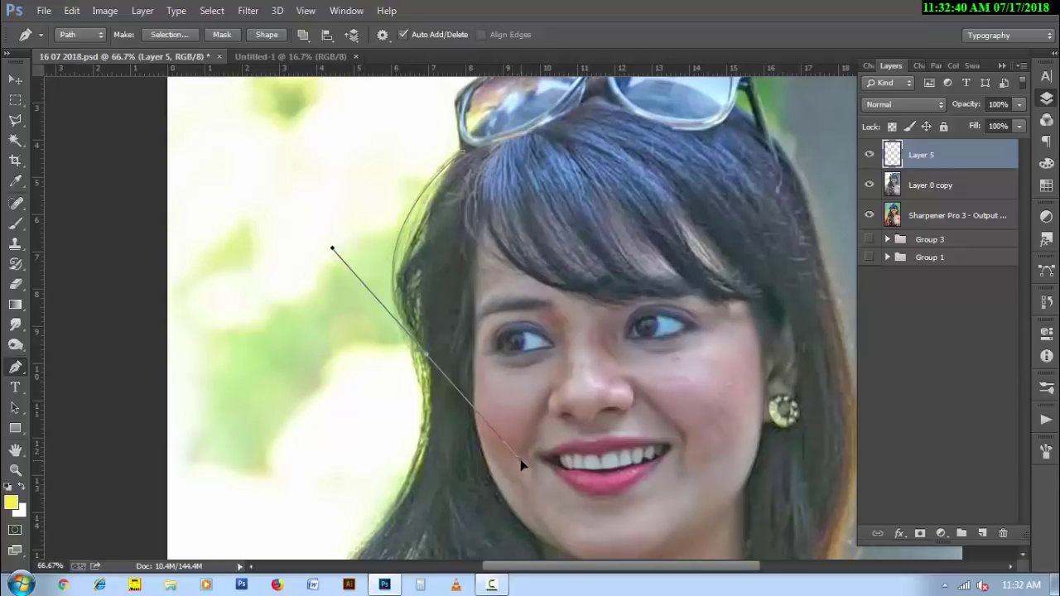
pyautogui.click(465, 167)
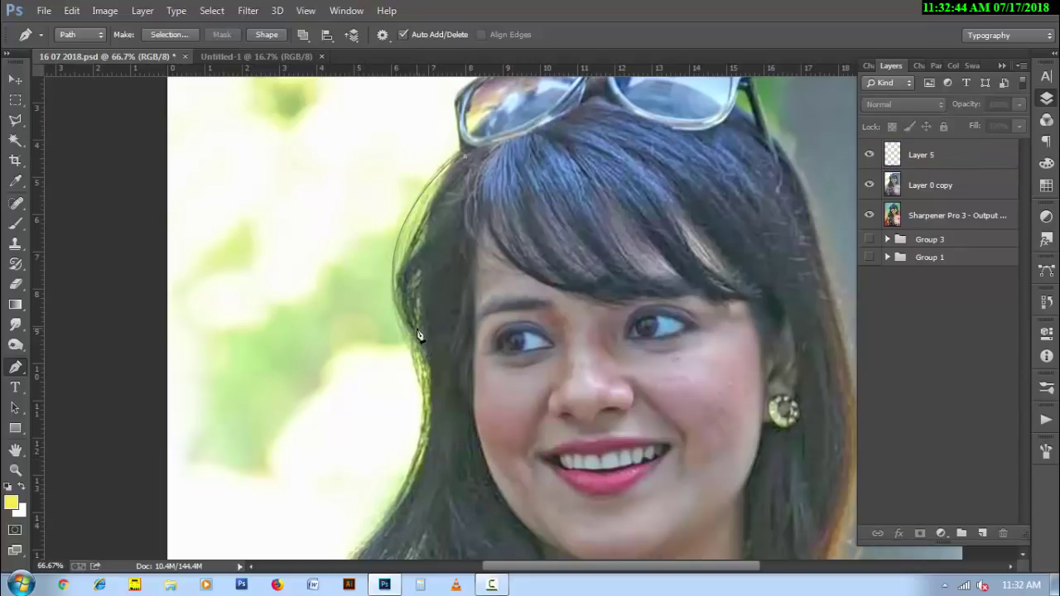
pyautogui.moveTo(416, 329); pyautogui.dragTo(474, 409)
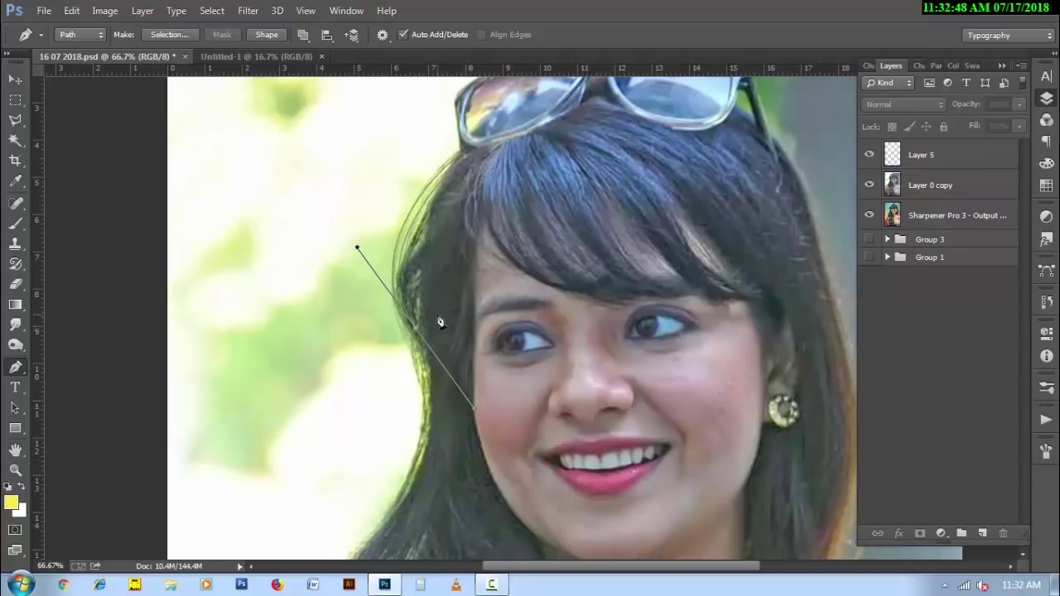
pyautogui.click(423, 261)
pyautogui.moveTo(423, 348); pyautogui.dragTo(473, 419)
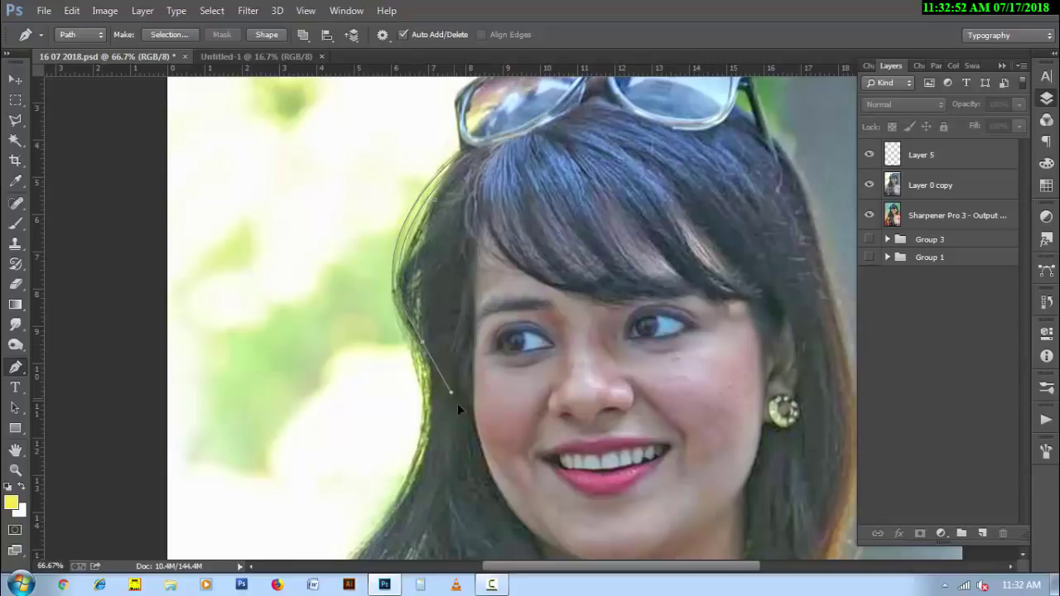
pyautogui.click(432, 265)
pyautogui.moveTo(421, 343); pyautogui.dragTo(466, 417)
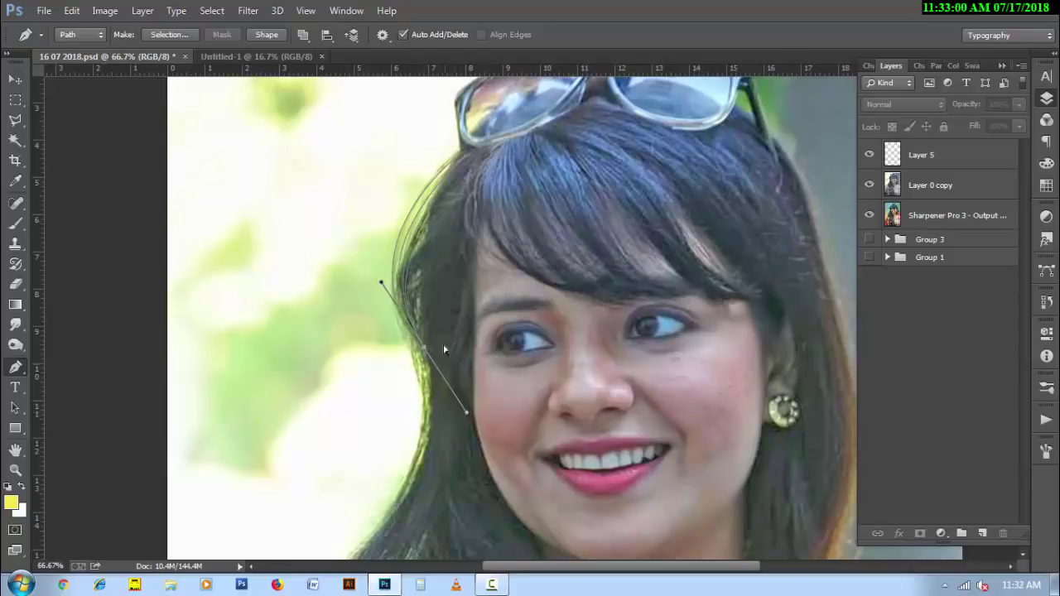
pyautogui.click(422, 270)
# - Extend the hair path down to the shoulder and select all its anchors
pyautogui.moveTo(422, 448); pyautogui.dragTo(440, 349)
pyautogui.moveTo(392, 434); pyautogui.dragTo(414, 276)
pyautogui.moveTo(358, 400); pyautogui.dragTo(395, 484)
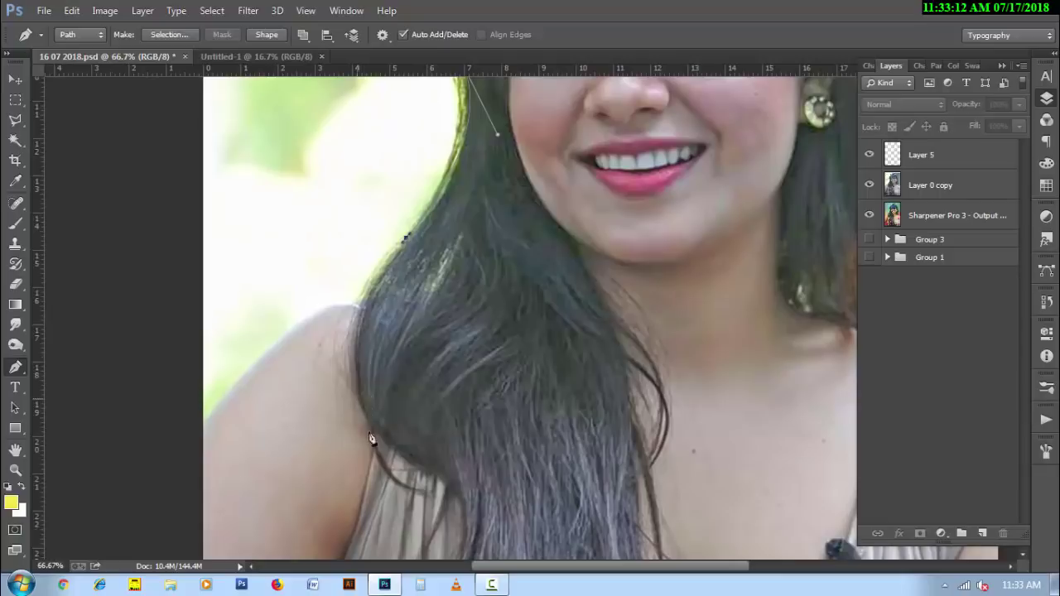
pyautogui.hotkey('ctrl', '-')
pyautogui.moveTo(525, 265); pyautogui.dragTo(509, 405)
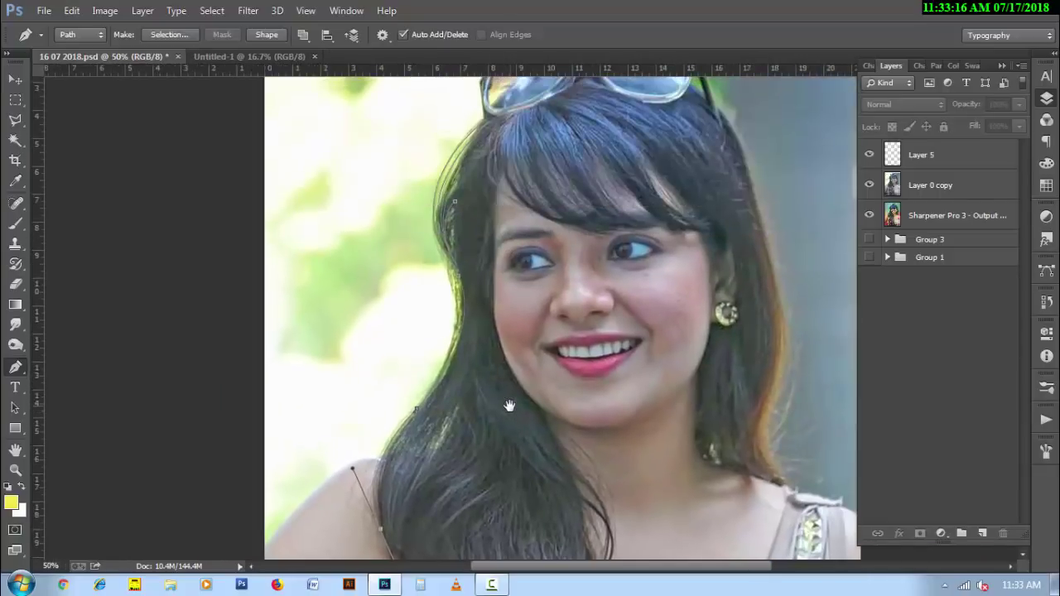
pyautogui.moveTo(350, 141); pyautogui.dragTo(467, 394)
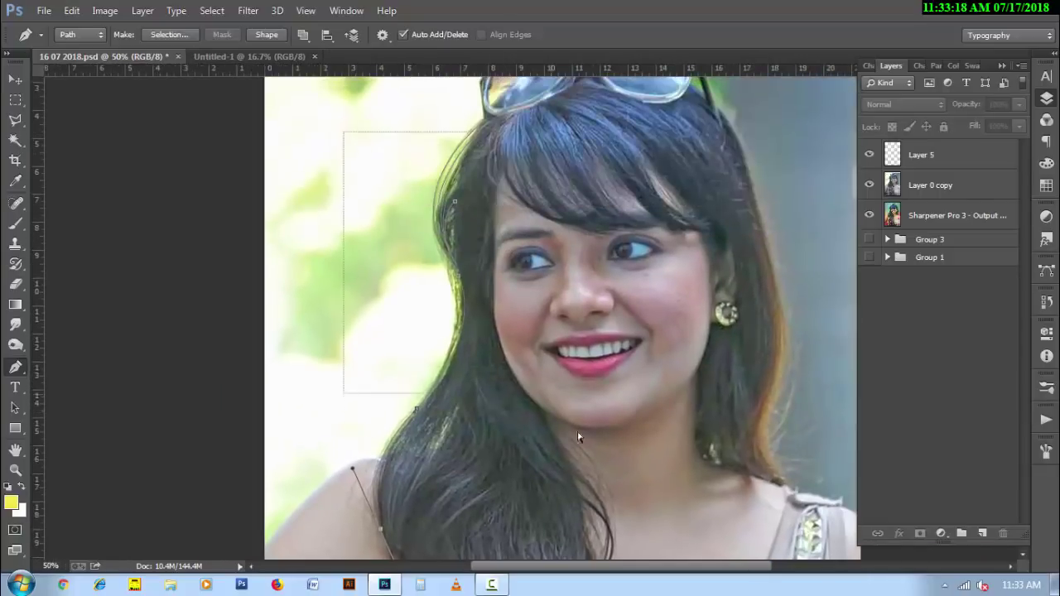
# - Stroke the path onto Layer 5 with the brush in default colours, then delete the path
pyautogui.click(933, 155)
pyautogui.click(868, 185)
pyautogui.press('d')
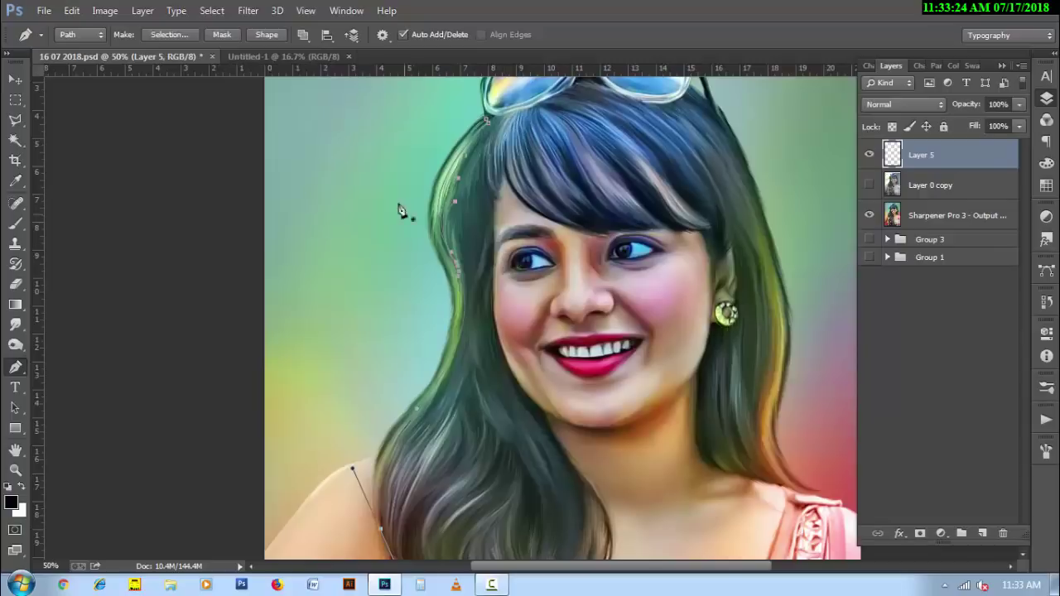
pyautogui.rightClick(399, 210)
pyautogui.click(433, 297)
pyautogui.click(617, 195)
pyautogui.rightClick(385, 189)
pyautogui.click(396, 213)
# - Add a Color Overlay to Layer 5 using a yellowish colour sampled from the hair
pyautogui.keyDown('ctrl'); pyautogui.click(490, 255); pyautogui.keyUp('ctrl')
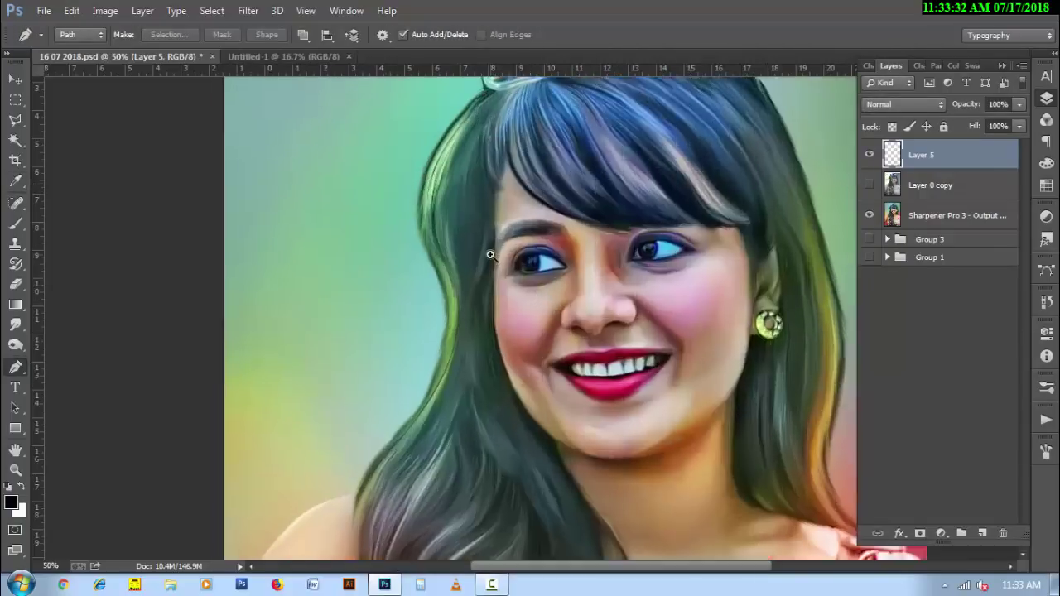
pyautogui.click(907, 537)
pyautogui.click(853, 450)
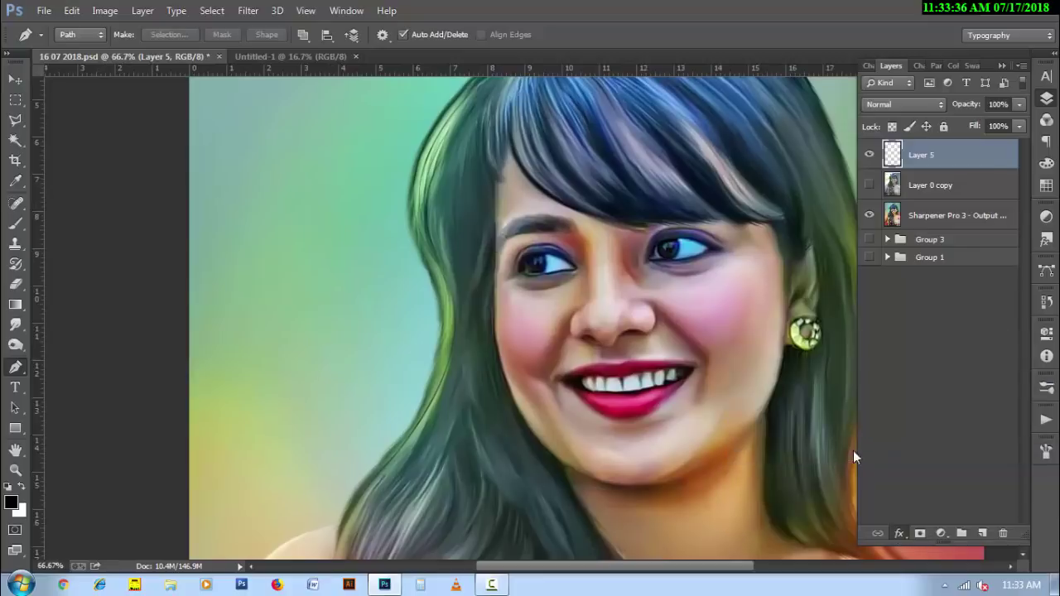
pyautogui.click(764, 208)
pyautogui.click(281, 459)
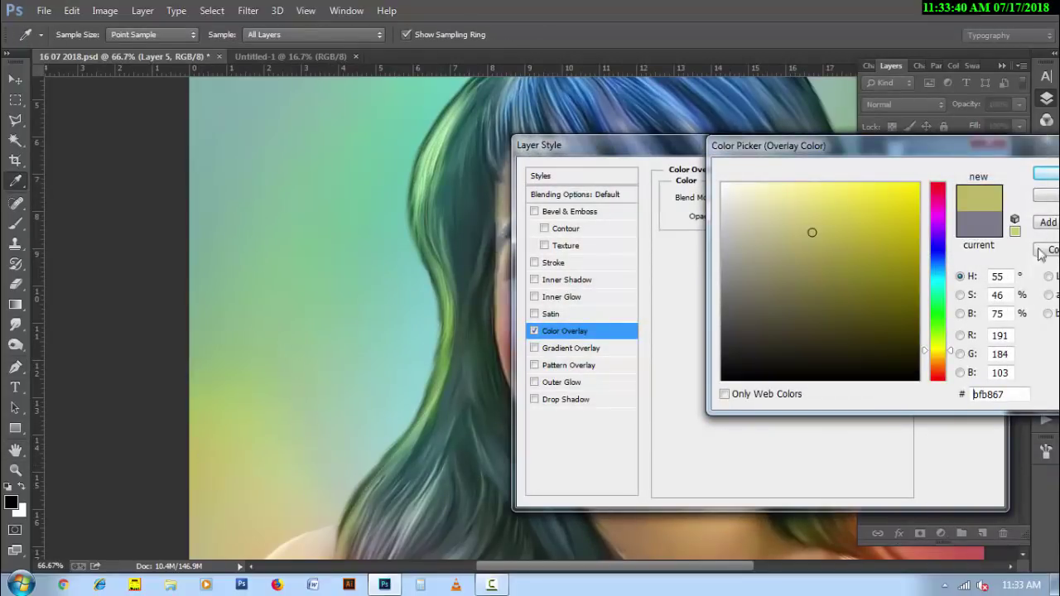
pyautogui.click(1044, 173)
pyautogui.click(960, 180)
# - Show Layer 0 copy again and check the brush size at the top of the head
pyautogui.press('p')
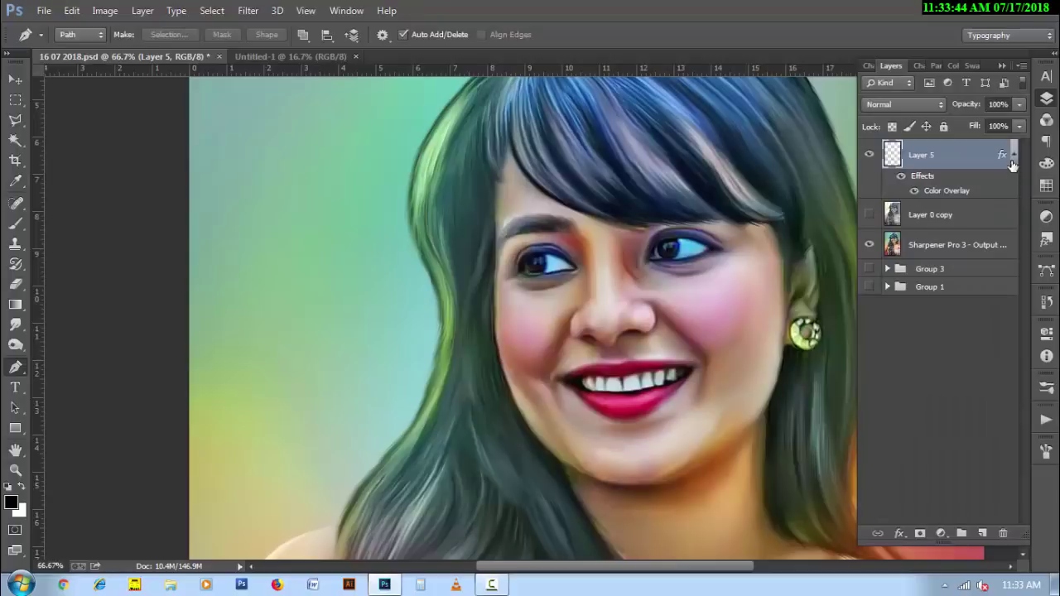
pyautogui.click(1012, 159)
pyautogui.moveTo(574, 279)
pyautogui.mouseDown()
pyautogui.moveTo(561, 340)
pyautogui.moveTo(539, 227)
pyautogui.mouseUp()
pyautogui.click(869, 186)
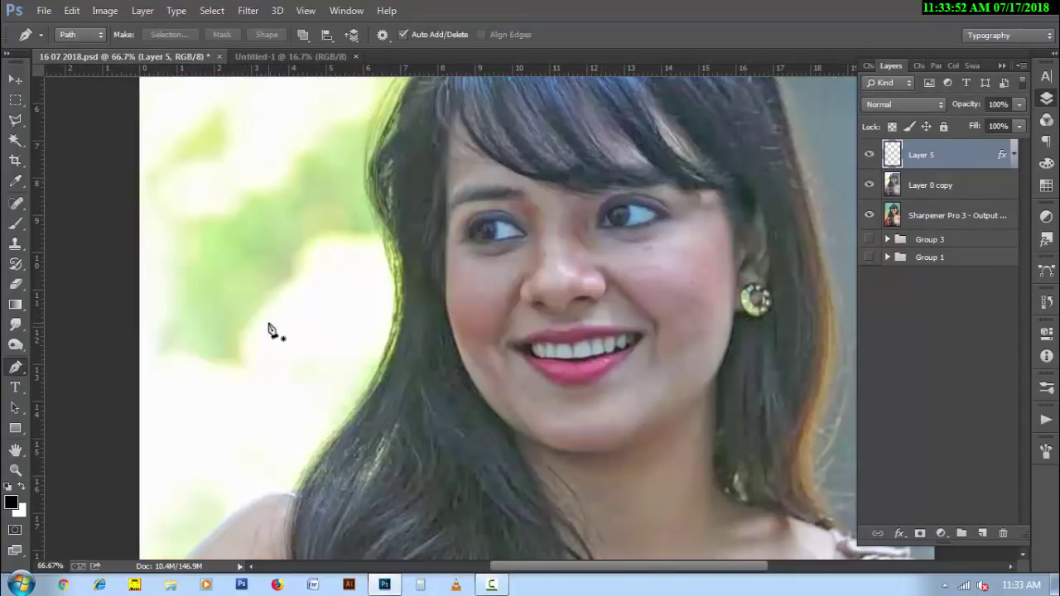
pyautogui.press('b')
pyautogui.rightClick(324, 273)
# - On a new Layer 6, stroke a first curved hair strand path and delete the path
pyautogui.press('Escape')
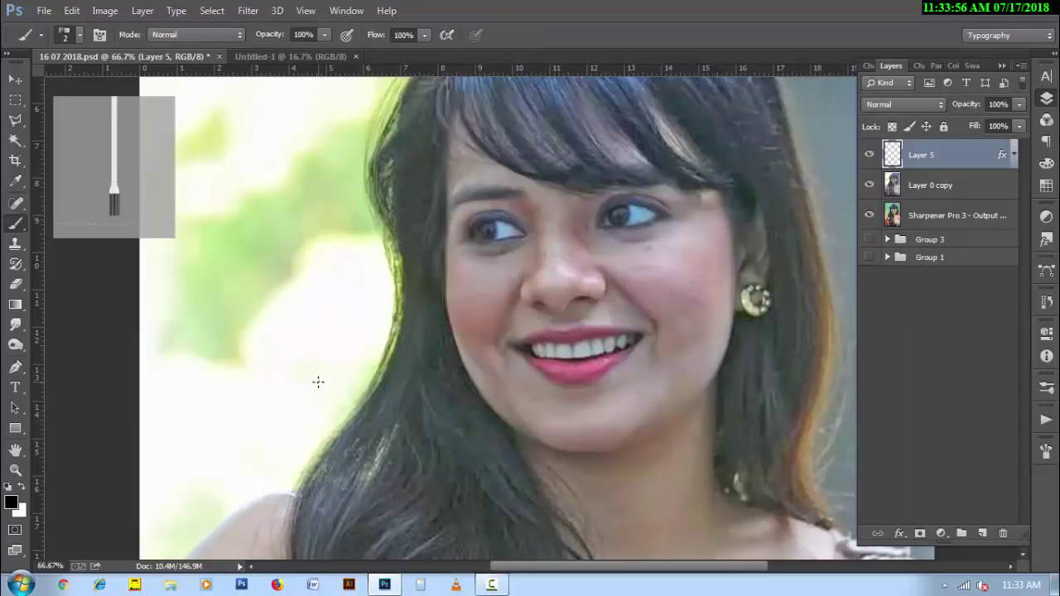
pyautogui.press('p')
pyautogui.moveTo(486, 494); pyautogui.dragTo(356, 288)
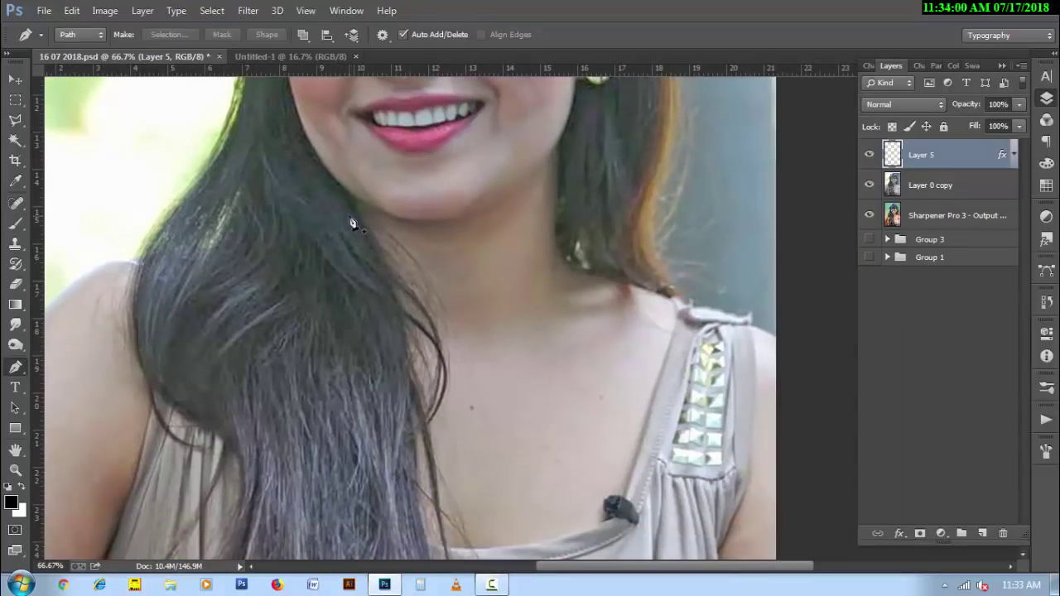
pyautogui.click(349, 216)
pyautogui.moveTo(448, 396); pyautogui.dragTo(430, 523)
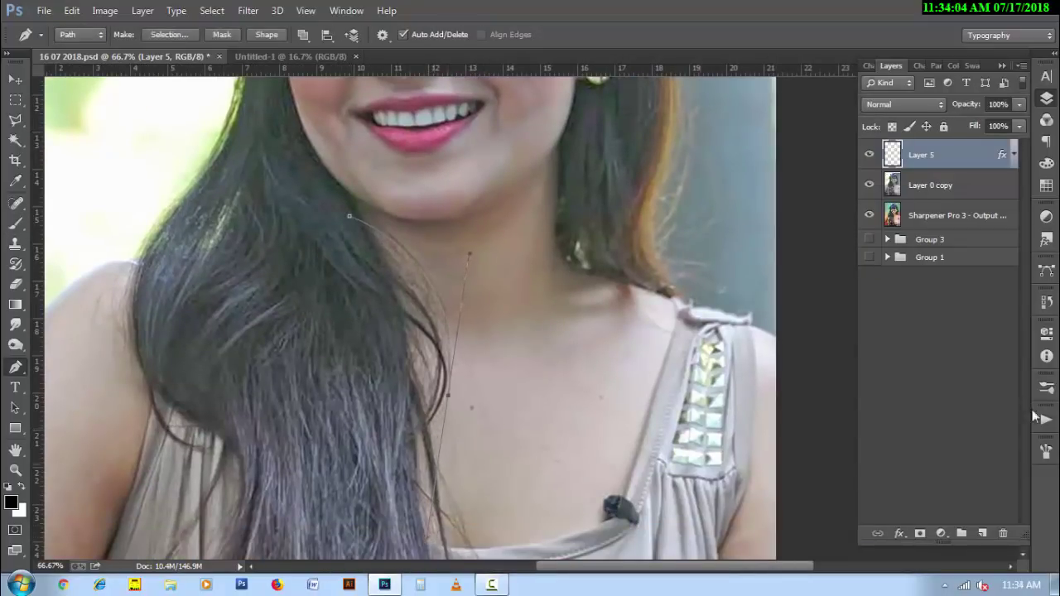
pyautogui.click(982, 533)
pyautogui.rightClick(372, 303)
pyautogui.click(414, 296)
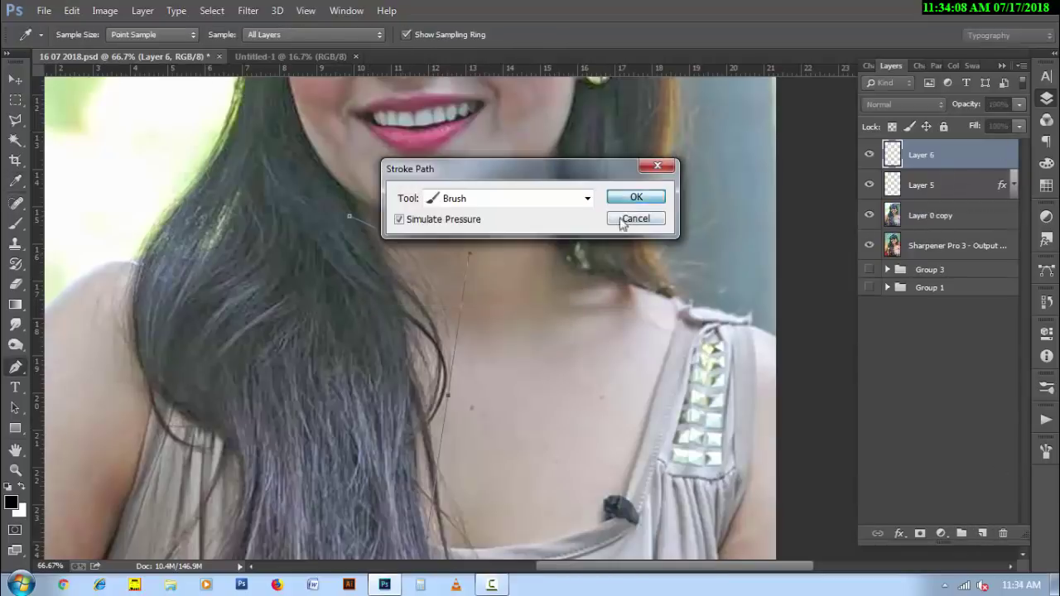
pyautogui.click(636, 197)
pyautogui.rightClick(563, 295)
pyautogui.click(580, 215)
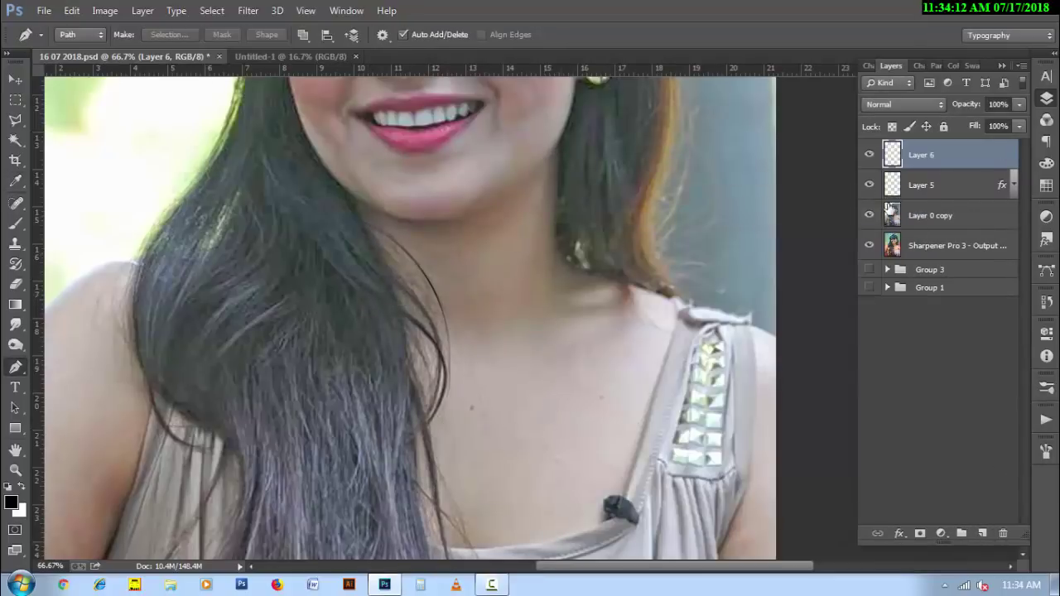
# - Stroke a second curved strand down along the hair edge
pyautogui.click(870, 216)
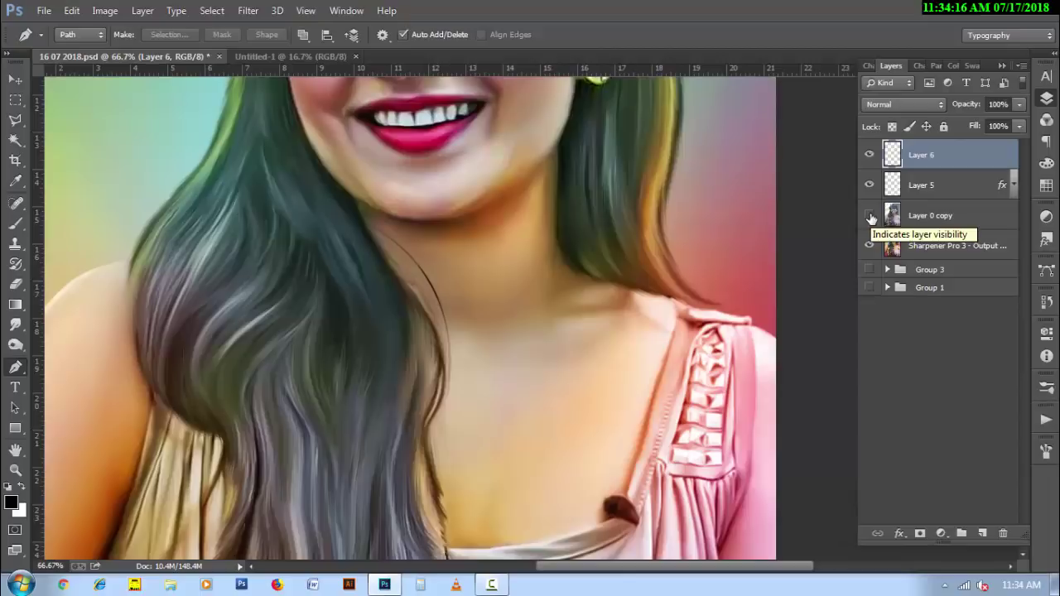
pyautogui.click(869, 216)
pyautogui.click(358, 233)
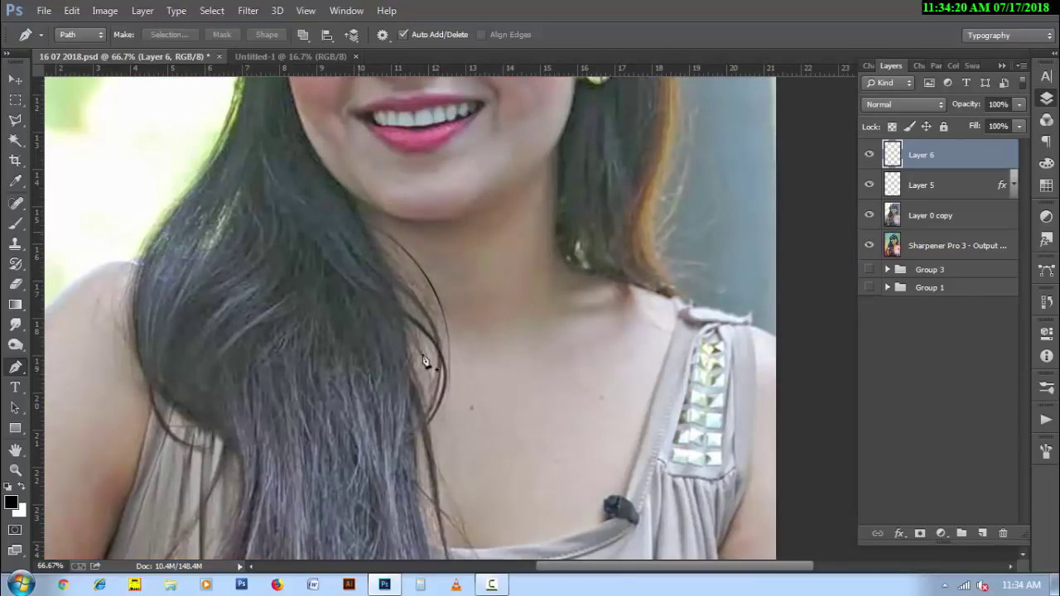
pyautogui.moveTo(443, 390); pyautogui.dragTo(418, 501)
pyautogui.rightClick(477, 410)
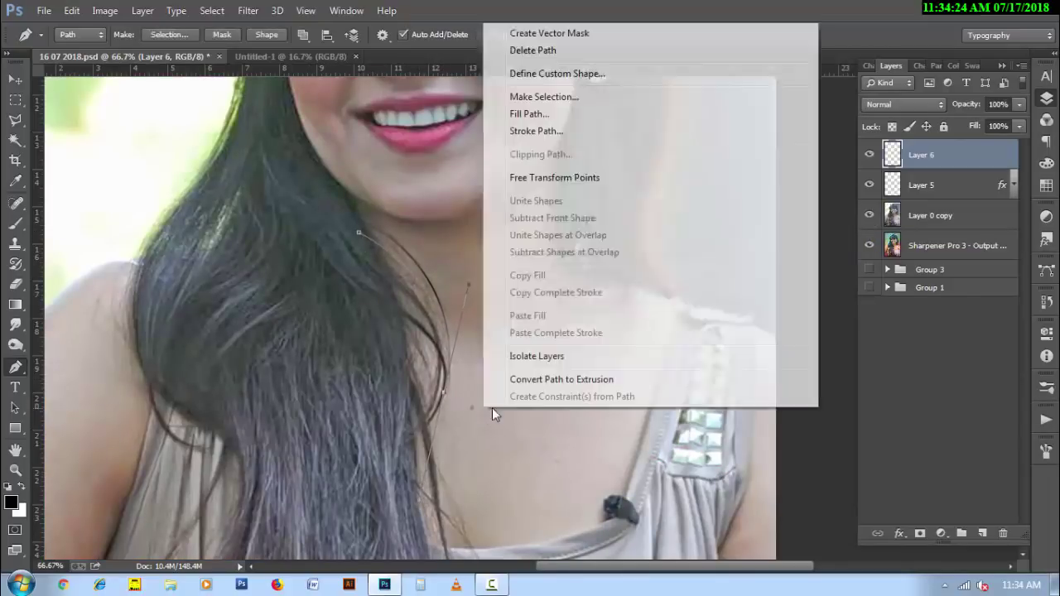
pyautogui.click(530, 130)
pyautogui.press('Return')
pyautogui.rightClick(510, 189)
pyautogui.click(553, 217)
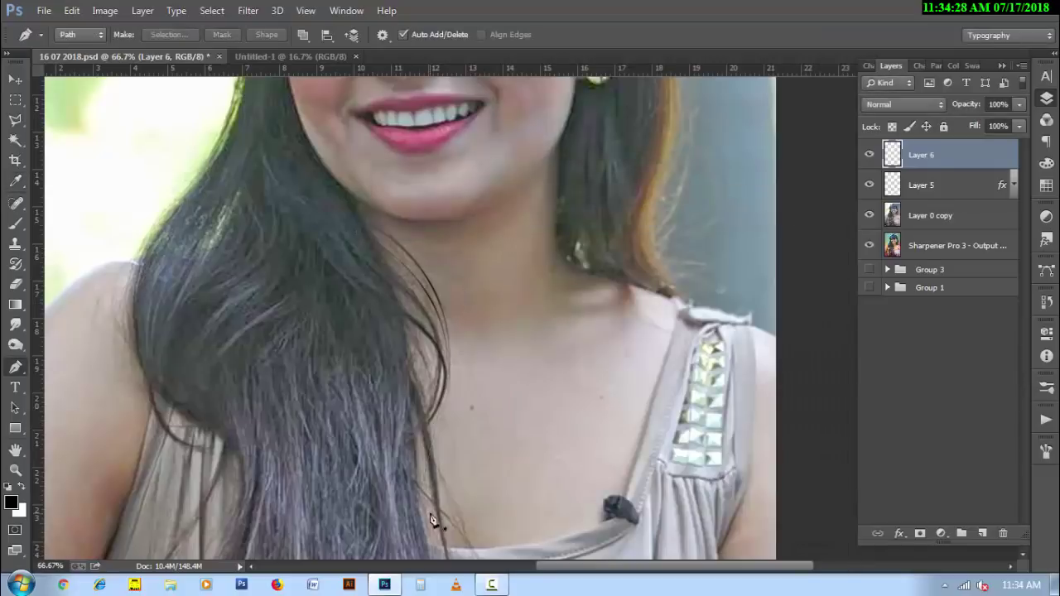
# - Stroke a third curved strand beside the neck
pyautogui.scroll(-2, 473, 433)
pyautogui.click(323, 167)
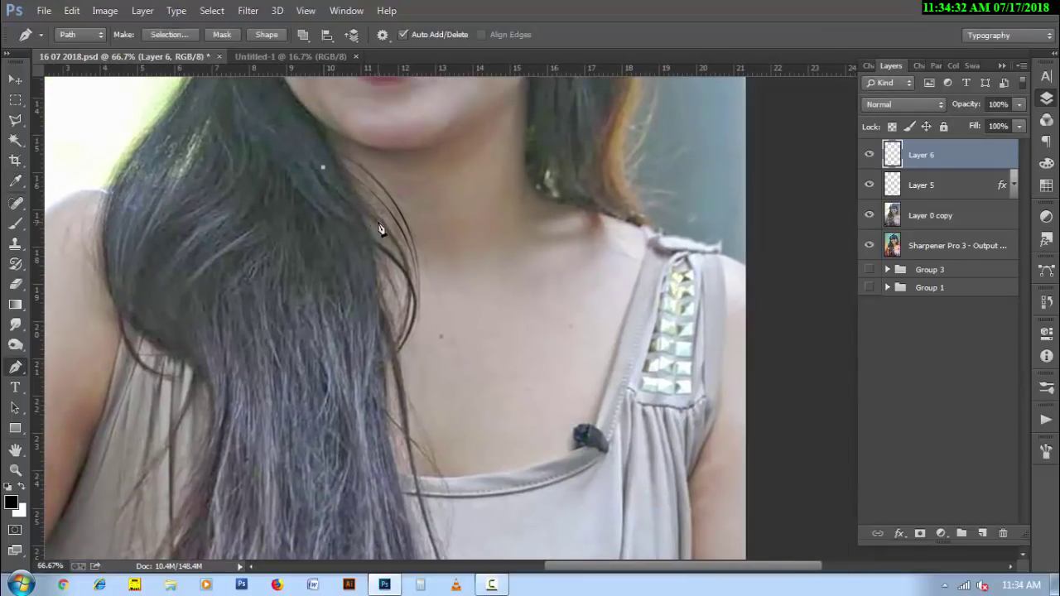
pyautogui.moveTo(386, 362); pyautogui.dragTo(335, 441)
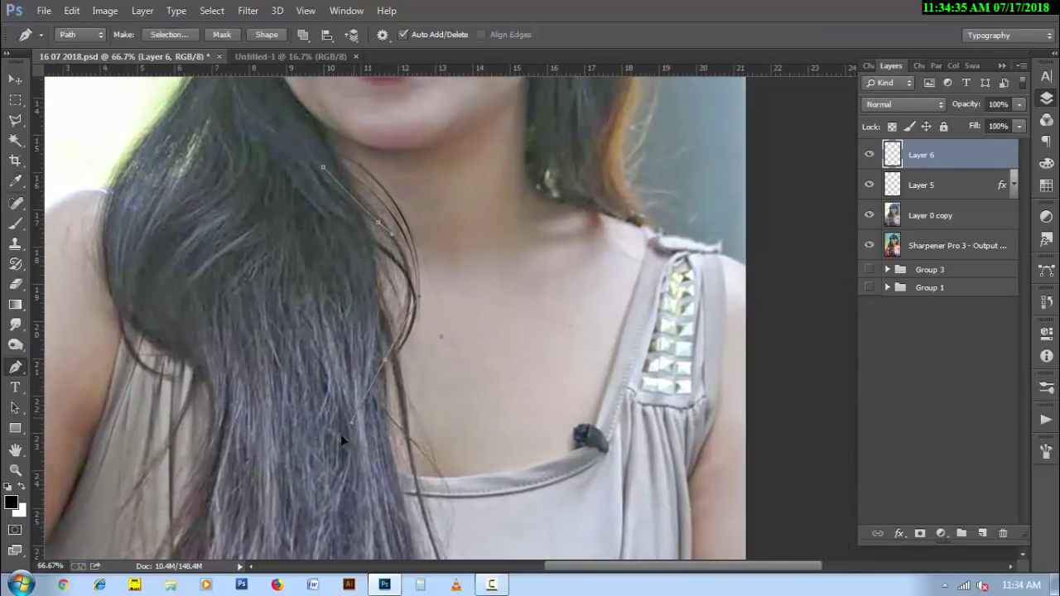
pyautogui.rightClick(442, 386)
pyautogui.click(496, 303)
pyautogui.click(635, 197)
pyautogui.rightClick(493, 189)
pyautogui.click(513, 215)
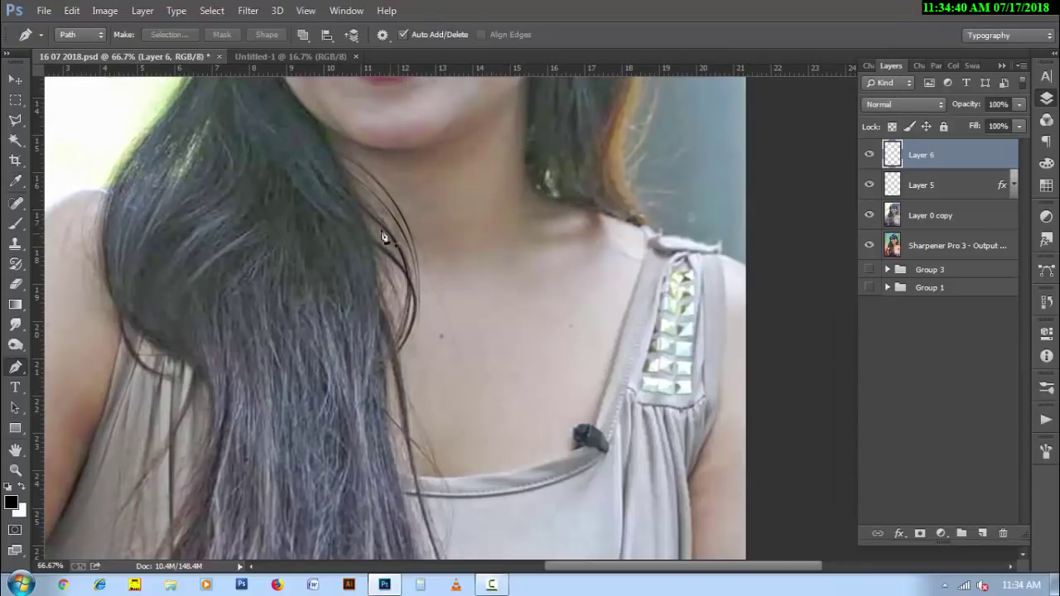
# - Stroke a fourth, longer curved strand further down the hair
pyautogui.click(329, 207)
pyautogui.moveTo(377, 246); pyautogui.dragTo(384, 255)
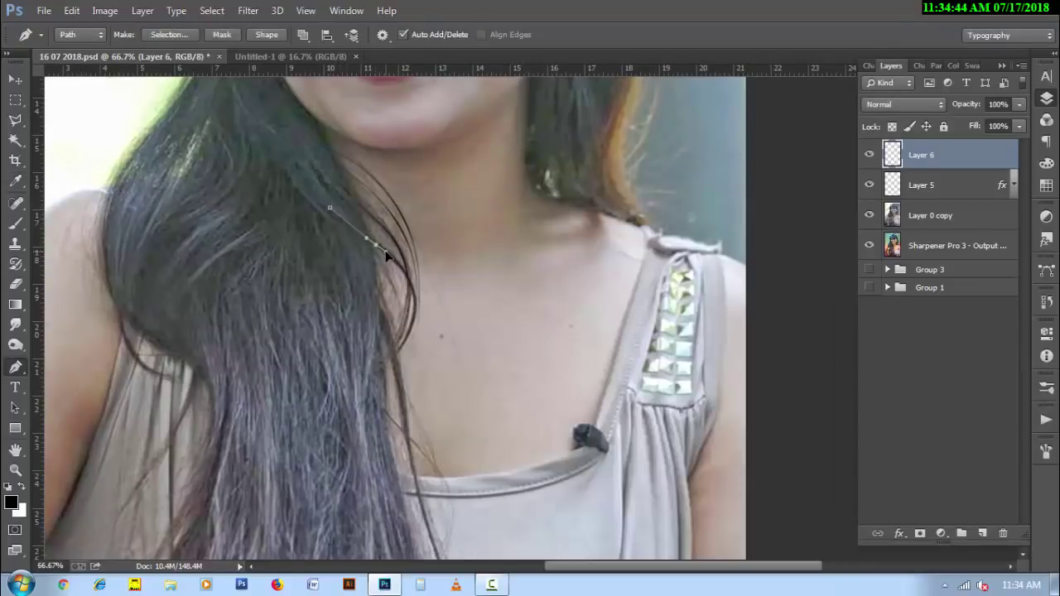
pyautogui.moveTo(397, 367); pyautogui.dragTo(328, 430)
pyautogui.rightClick(441, 406)
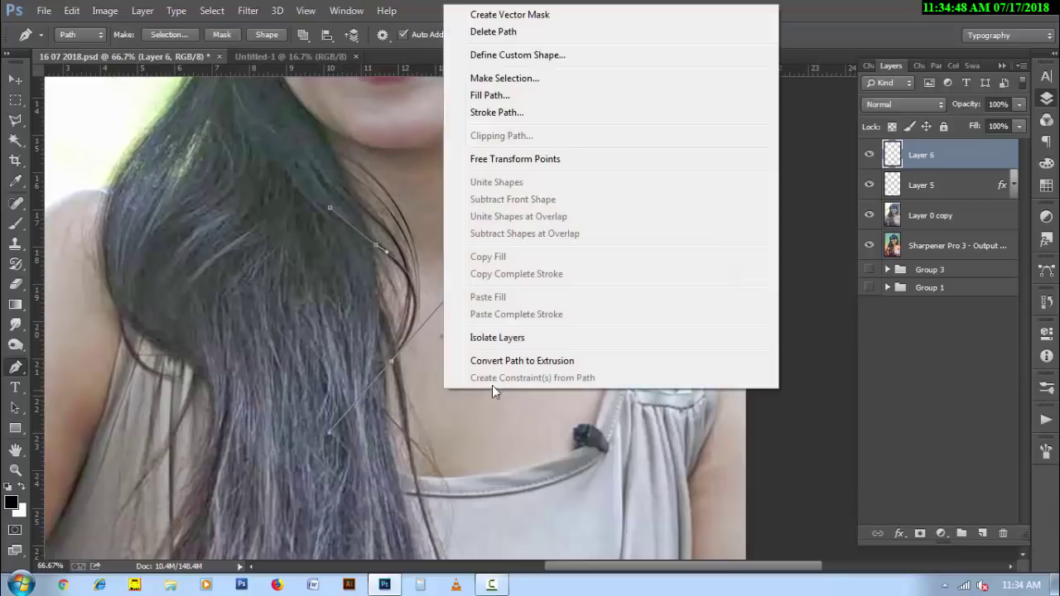
pyautogui.click(509, 111)
pyautogui.click(622, 198)
pyautogui.rightClick(512, 207)
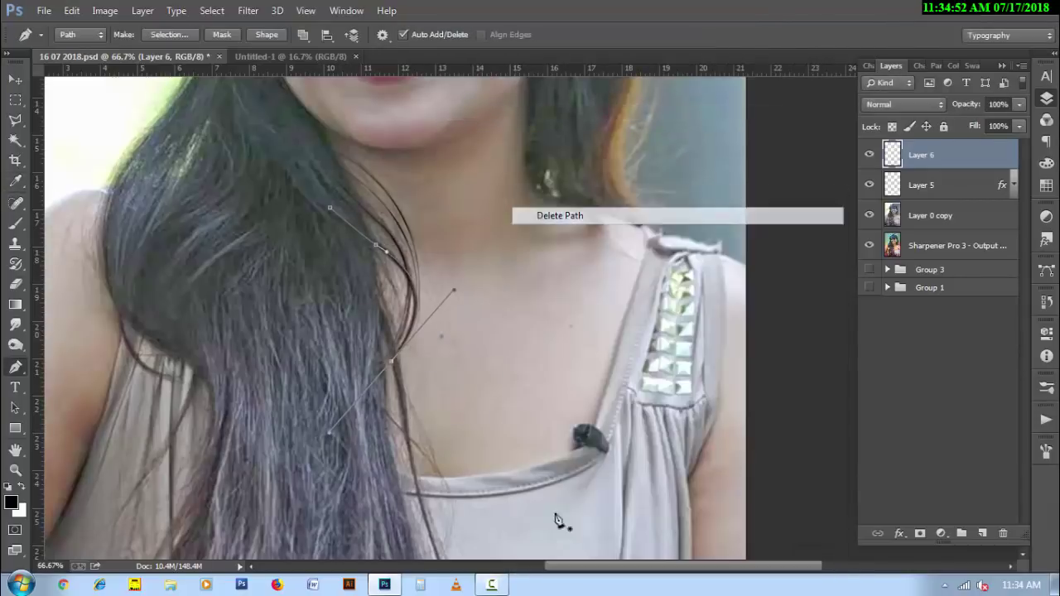
pyautogui.click(547, 216)
# - Stroke a fifth short strand down the hair edge
pyautogui.click(362, 240)
pyautogui.moveTo(401, 356); pyautogui.dragTo(394, 381)
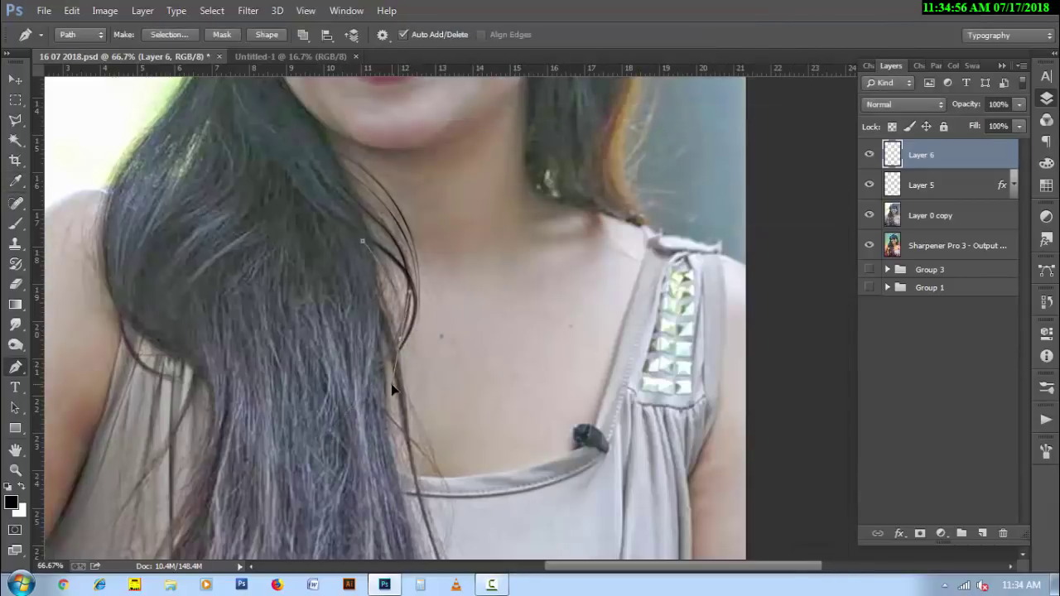
pyautogui.rightClick(461, 187)
pyautogui.click(556, 298)
pyautogui.click(634, 197)
pyautogui.rightClick(530, 278)
pyautogui.click(547, 216)
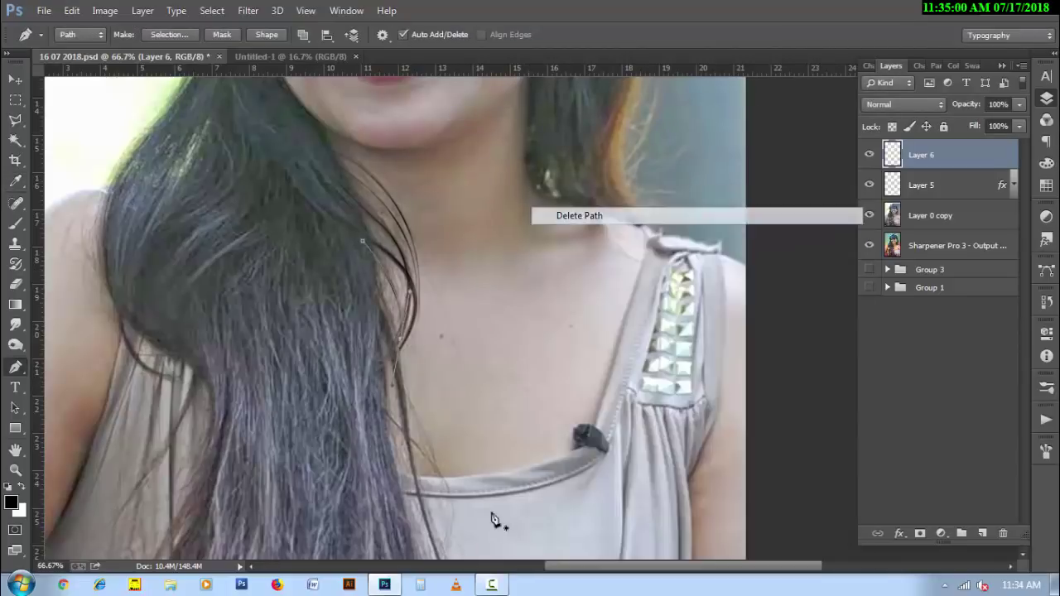
# - Stroke a straight strand lower on the hair, then hide Layer 0 copy
pyautogui.moveTo(425, 459); pyautogui.dragTo(400, 308)
pyautogui.click(328, 197)
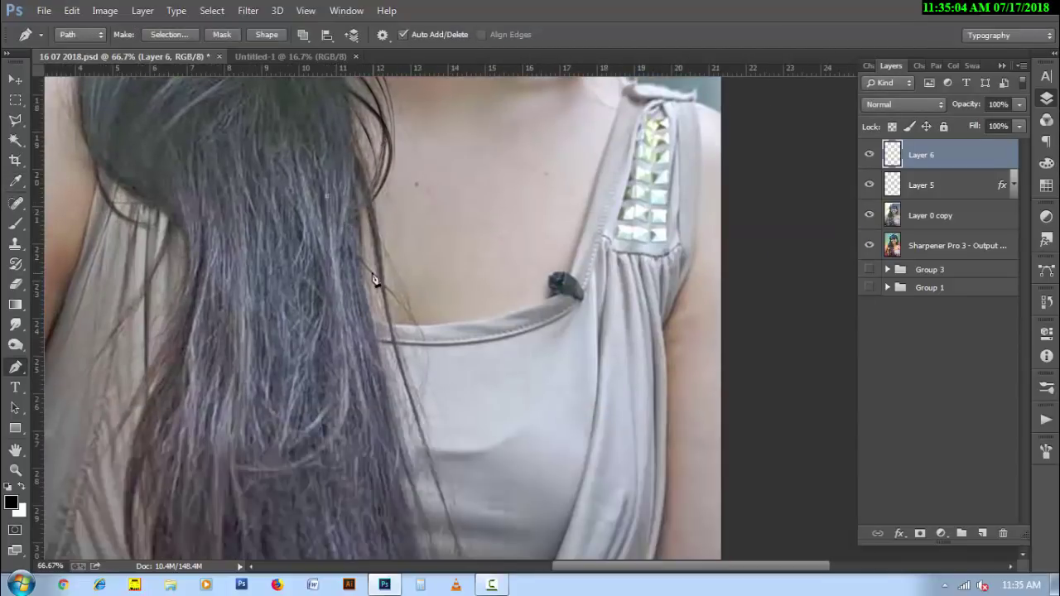
pyautogui.click(463, 354)
pyautogui.click(336, 514)
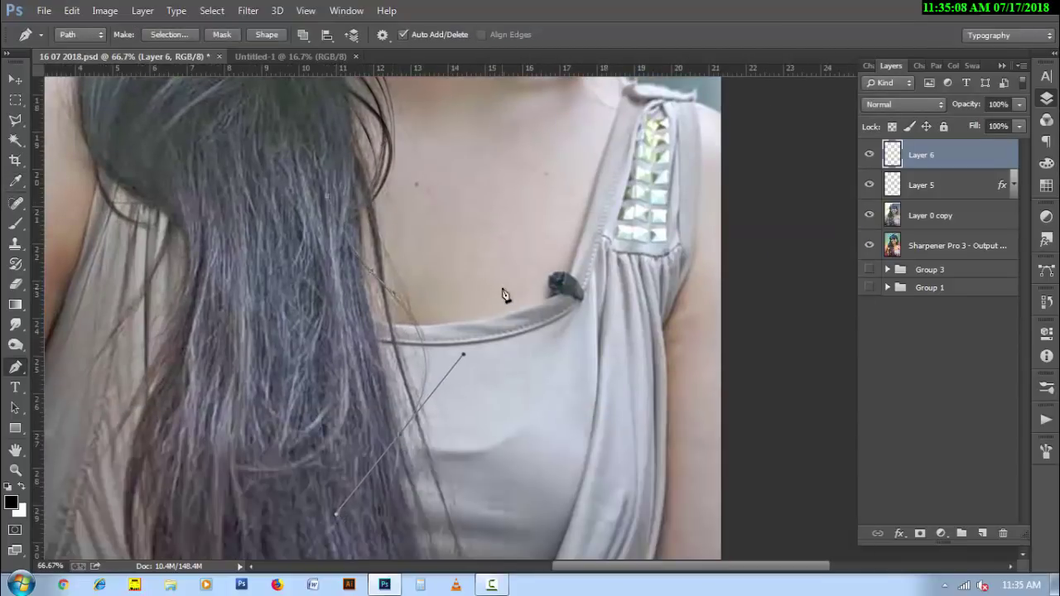
pyautogui.rightClick(503, 296)
pyautogui.click(530, 296)
pyautogui.click(626, 199)
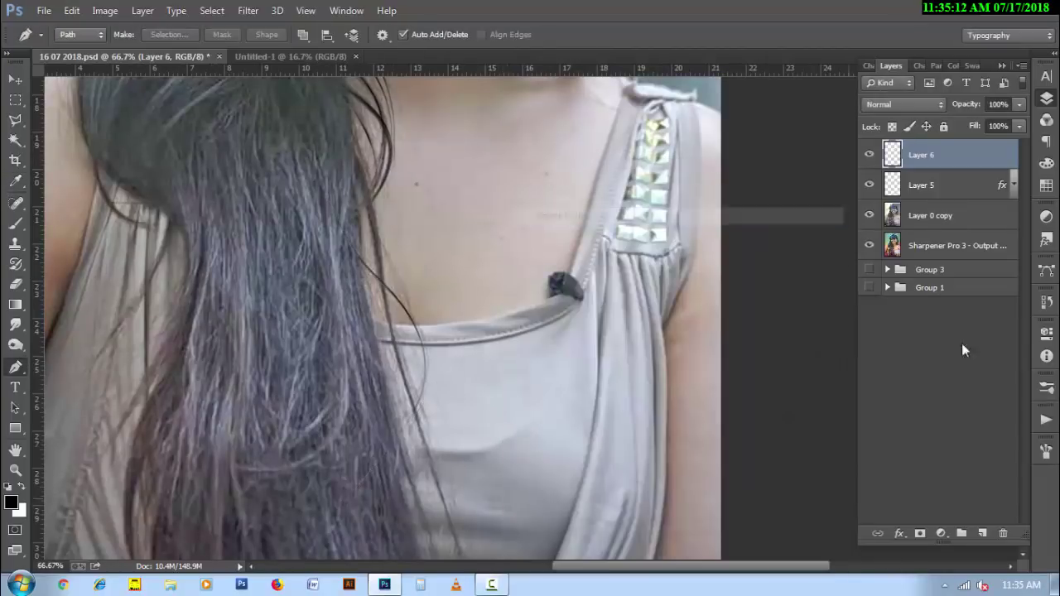
pyautogui.click(869, 215)
# - Draw a trial strand path by the neck, cancel its stroke, and delete the path
pyautogui.hotkey('ctrl', '-')
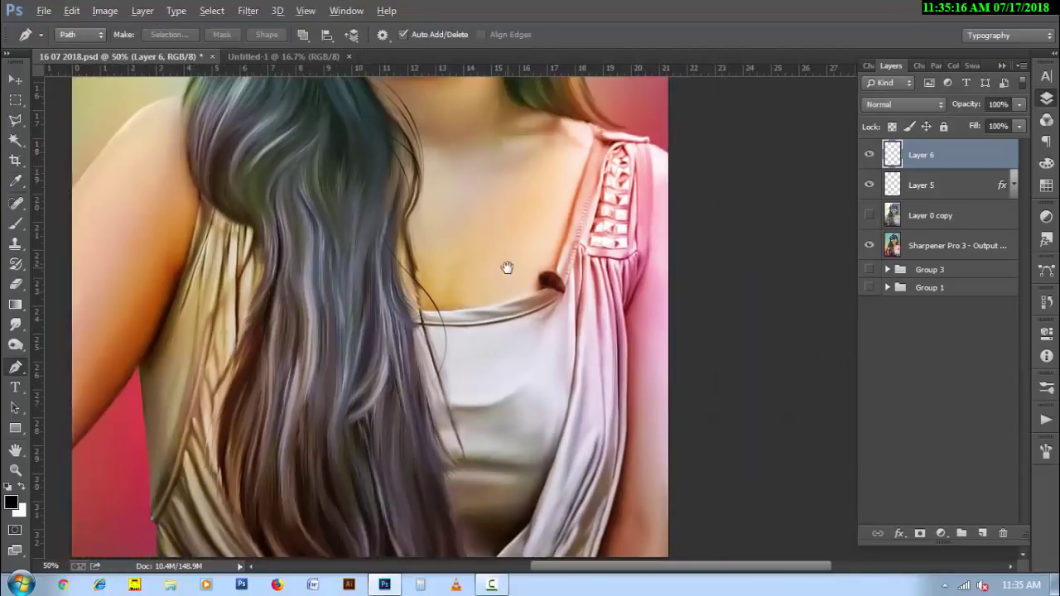
pyautogui.hotkey('ctrl', '-')
pyautogui.moveTo(530, 307); pyautogui.dragTo(516, 338)
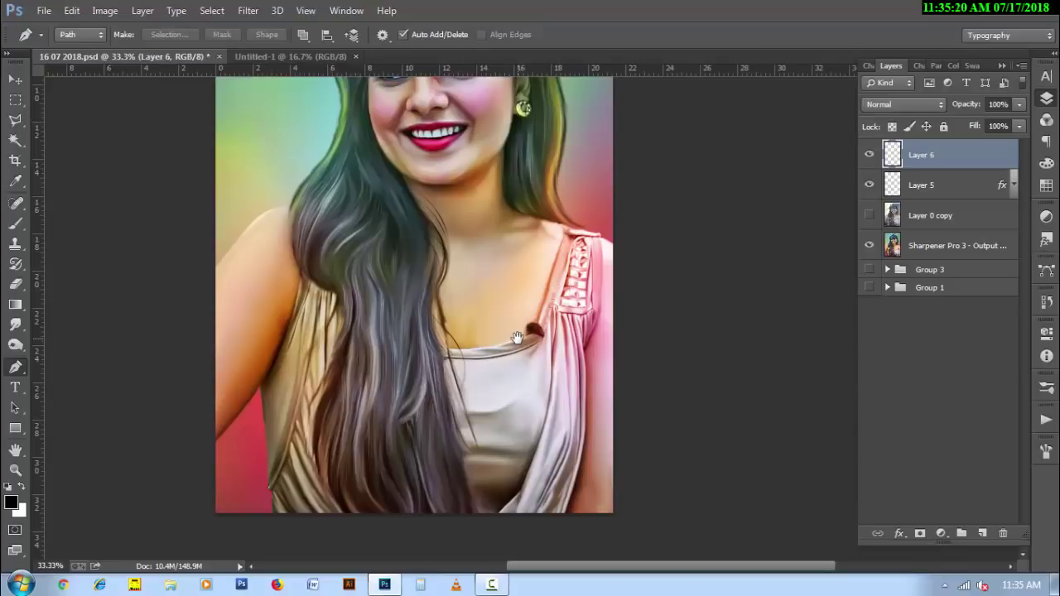
pyautogui.click(431, 268)
pyautogui.moveTo(451, 331); pyautogui.dragTo(459, 399)
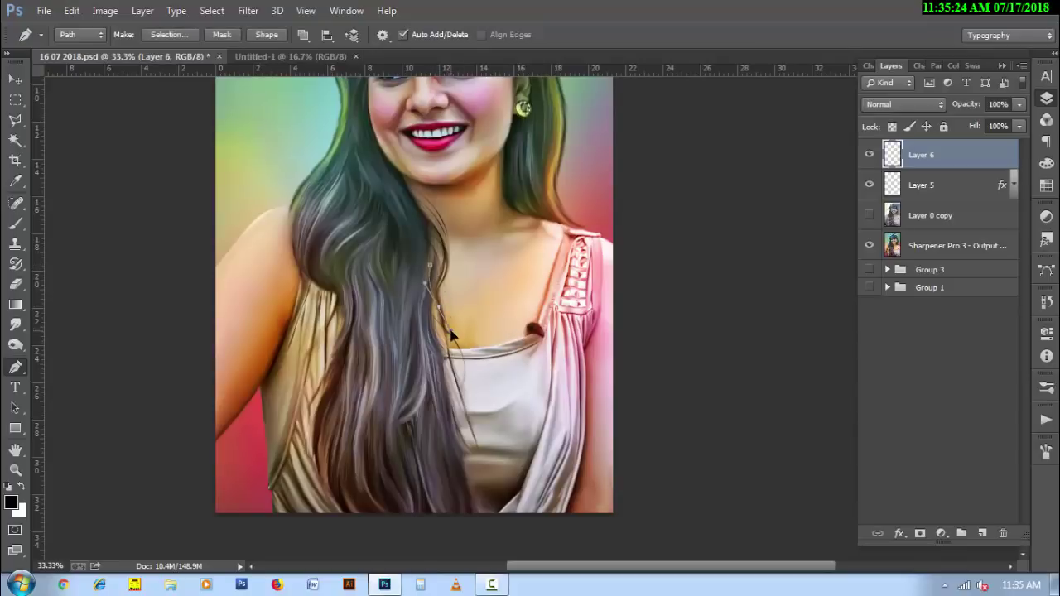
pyautogui.rightClick(502, 187)
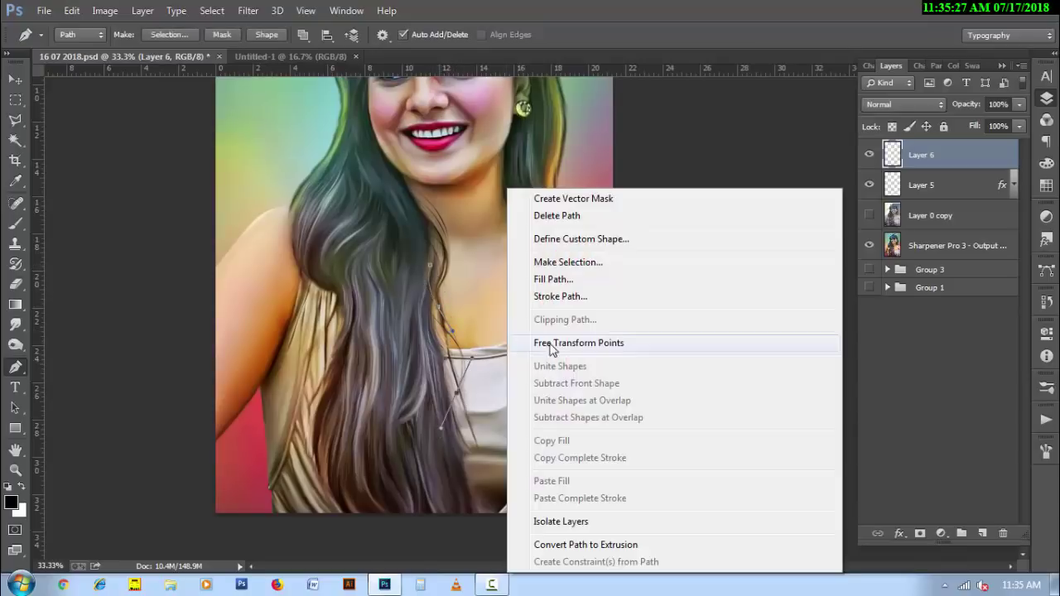
pyautogui.click(549, 299)
pyautogui.click(636, 220)
pyautogui.rightClick(506, 247)
pyautogui.click(518, 217)
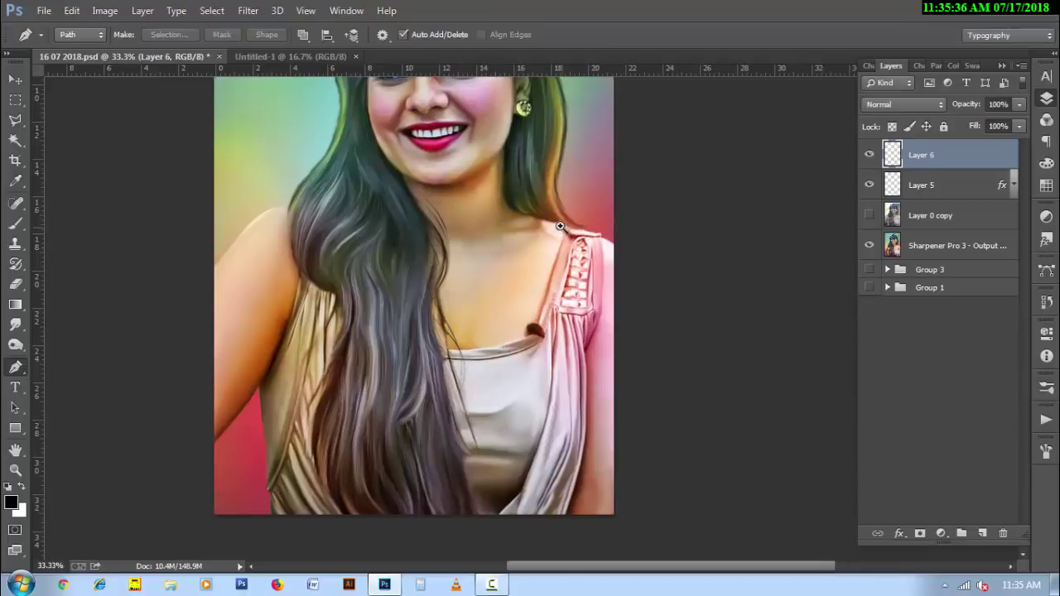
# - Stroke a curved strand toward the shoulder with the brush, then delete its path
pyautogui.hotkey('ctrl', '+')
pyautogui.moveTo(403, 362); pyautogui.dragTo(451, 383)
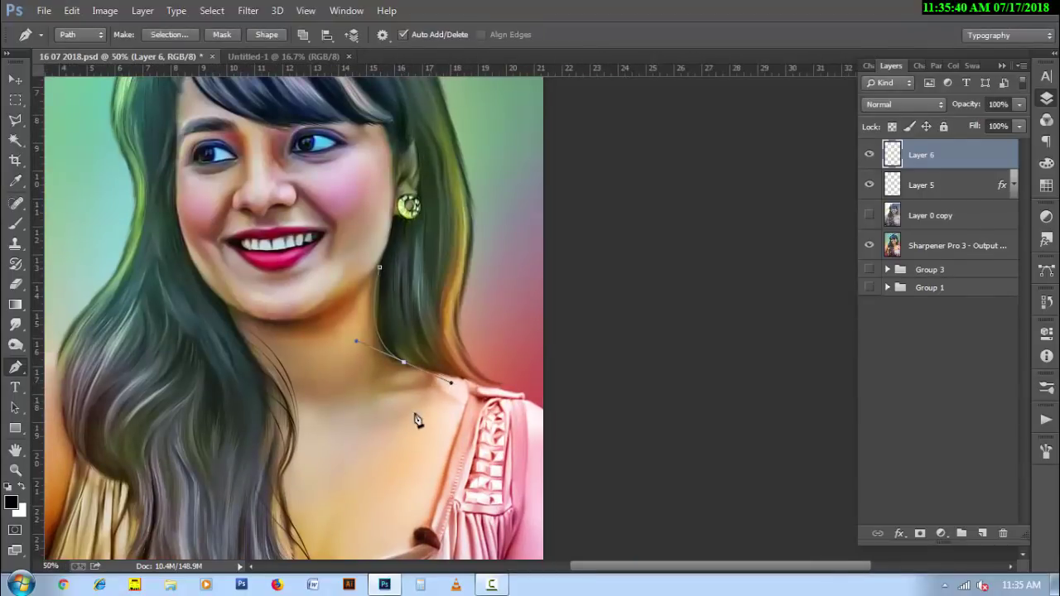
pyautogui.rightClick(416, 420)
pyautogui.click(485, 135)
pyautogui.click(627, 196)
pyautogui.rightClick(420, 189)
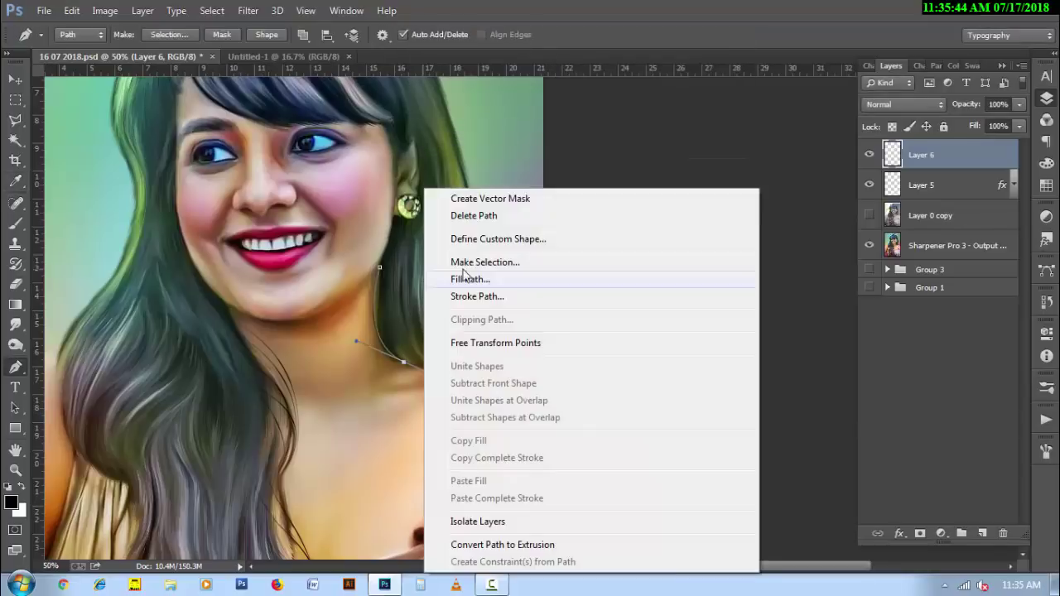
pyautogui.click(464, 206)
# - Add a strand curving down the hair to the shoulder, removing its path afterward
pyautogui.click(380, 289)
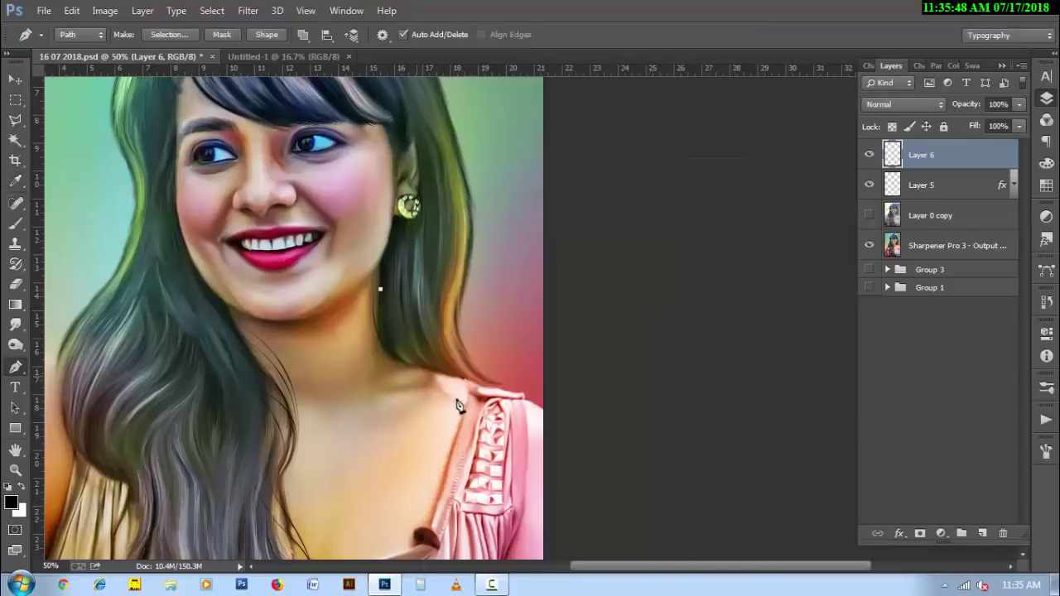
pyautogui.moveTo(410, 381); pyautogui.dragTo(462, 418)
pyautogui.click(468, 440)
pyautogui.rightClick(468, 440)
pyautogui.click(491, 297)
pyautogui.press('Return')
pyautogui.rightClick(493, 190)
pyautogui.click(542, 215)
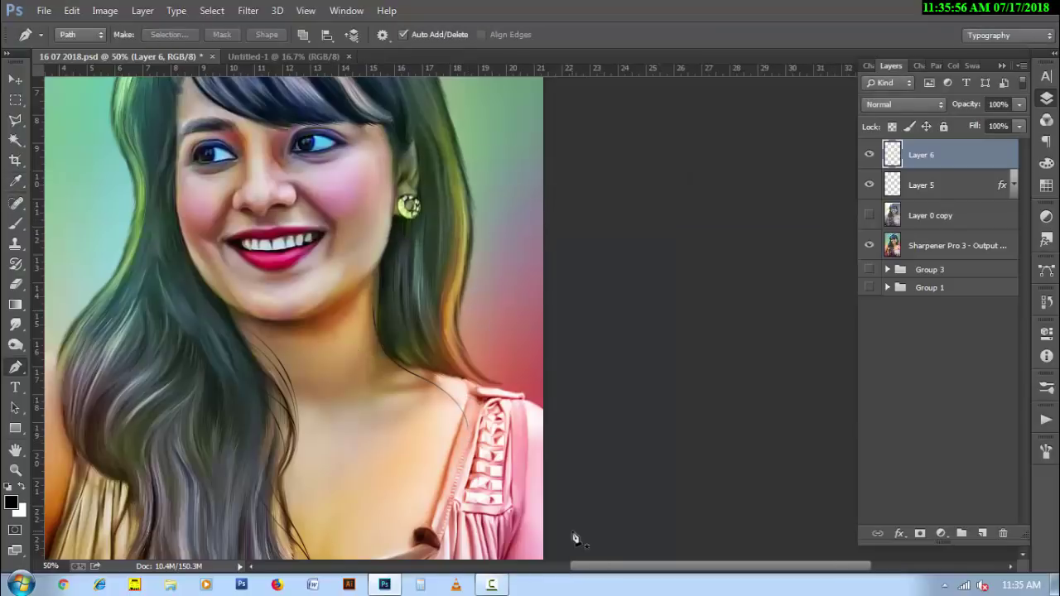
# - Add another brush-stroked strand further down the hair and delete its path
pyautogui.click(387, 257)
pyautogui.moveTo(399, 356); pyautogui.dragTo(444, 387)
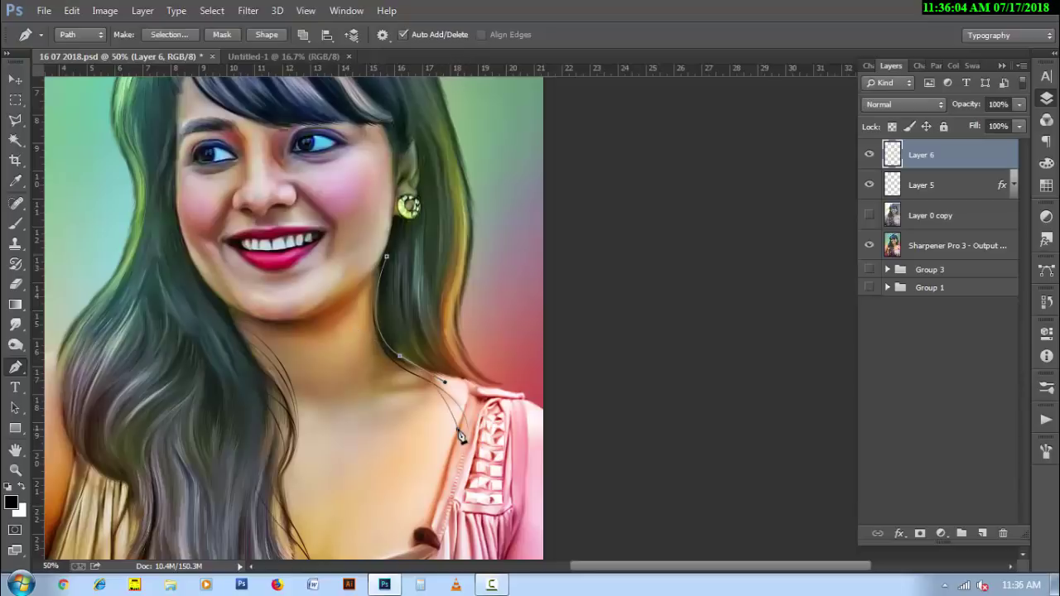
pyautogui.moveTo(461, 437); pyautogui.dragTo(454, 454)
pyautogui.rightClick(496, 420)
pyautogui.click(573, 296)
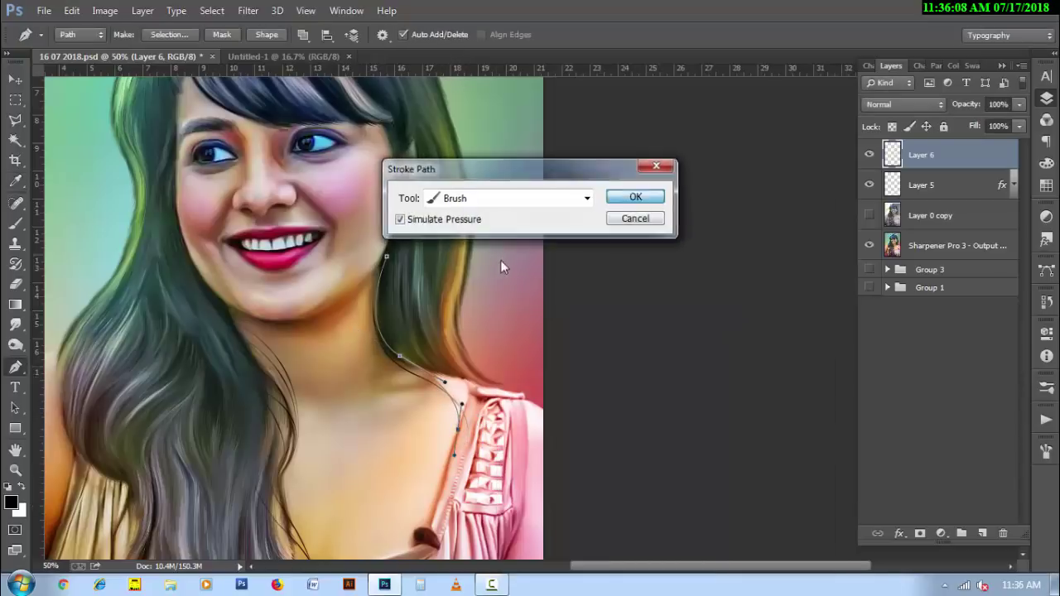
pyautogui.press('Return')
pyautogui.rightClick(487, 188)
pyautogui.click(538, 213)
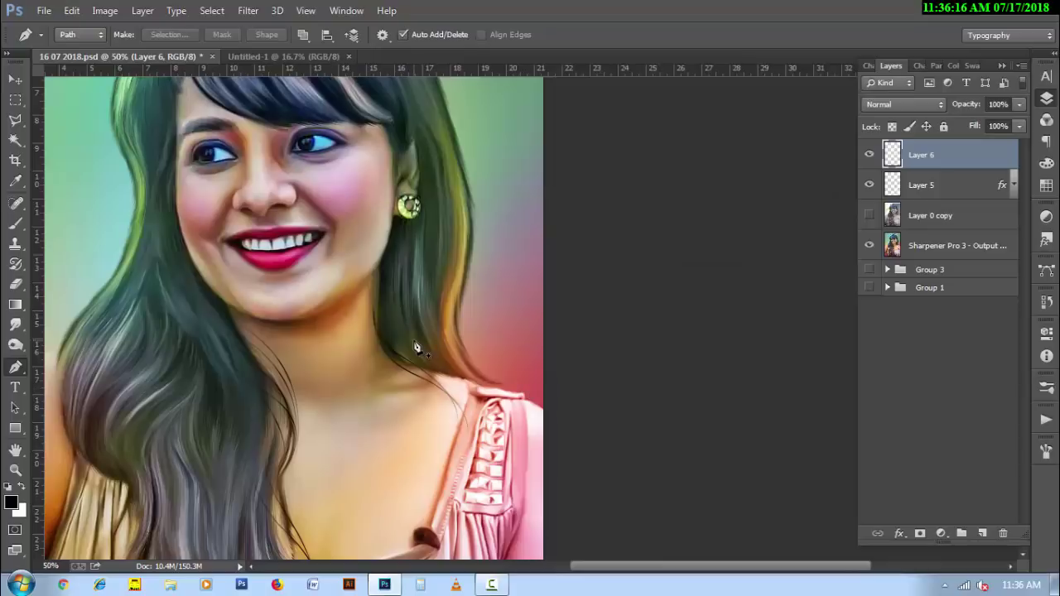
# - Add a strand running from the neck down to the neckline, deleting its path
pyautogui.click(400, 264)
pyautogui.moveTo(419, 358); pyautogui.dragTo(439, 382)
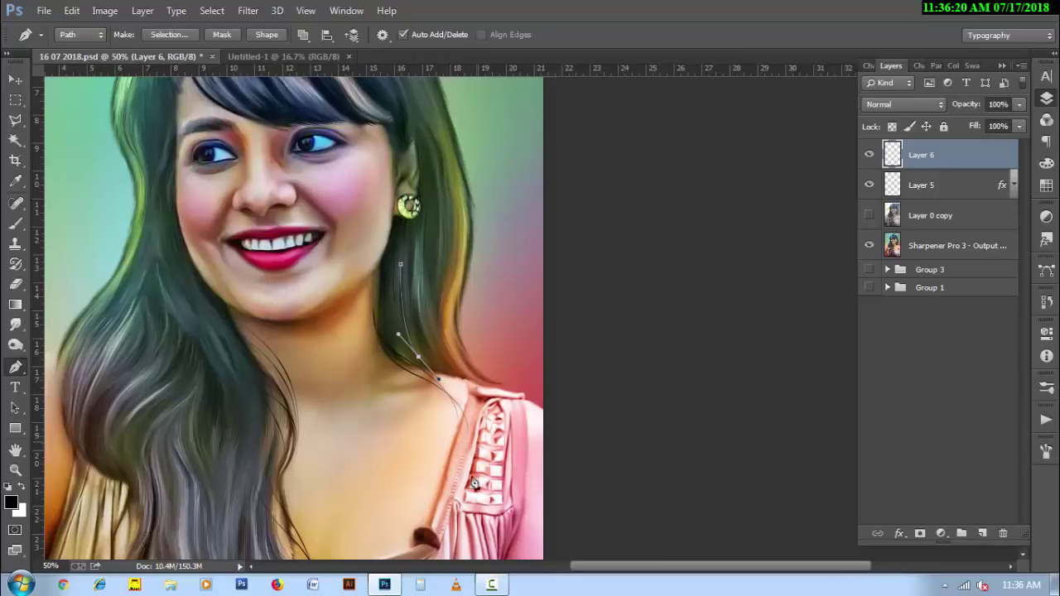
pyautogui.moveTo(476, 440); pyautogui.dragTo(473, 487)
pyautogui.rightClick(486, 354)
pyautogui.click(495, 296)
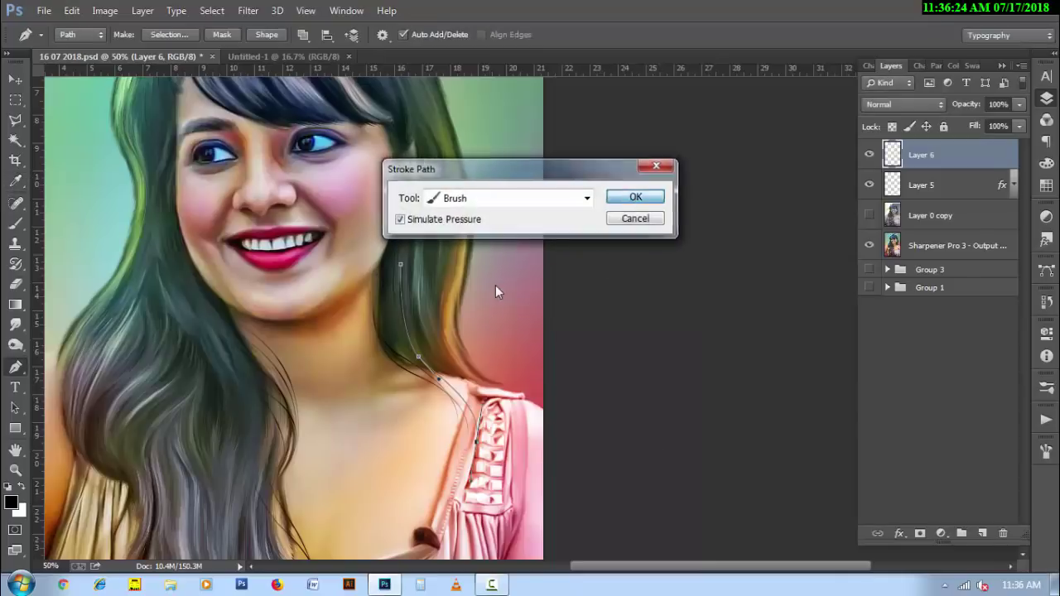
pyautogui.press('Return')
pyautogui.rightClick(495, 284)
pyautogui.click(505, 215)
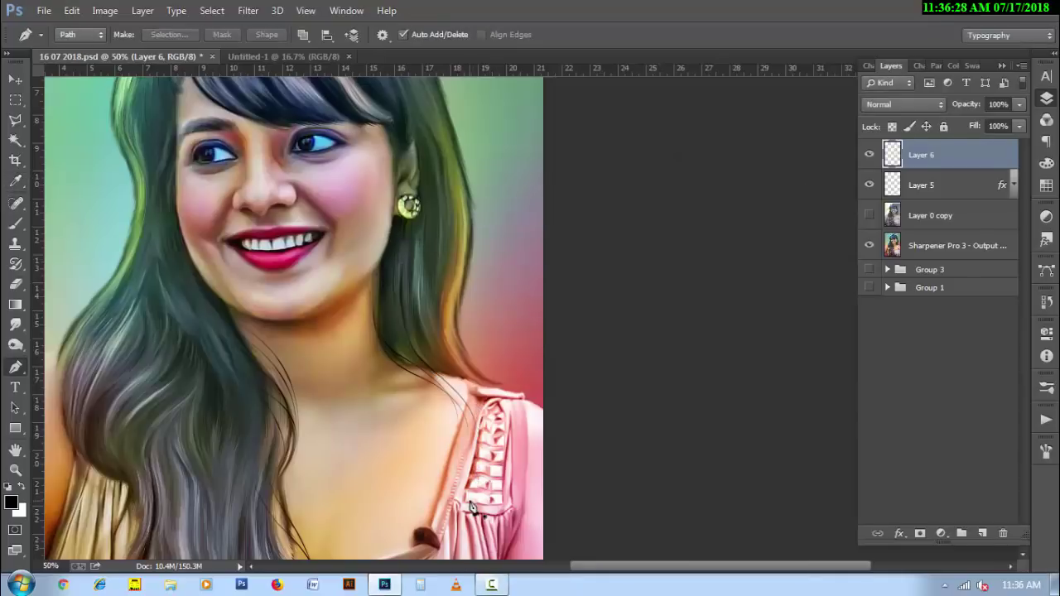
# - Stroke a long strand along the hair on the left side and remove its path
pyautogui.click(191, 265)
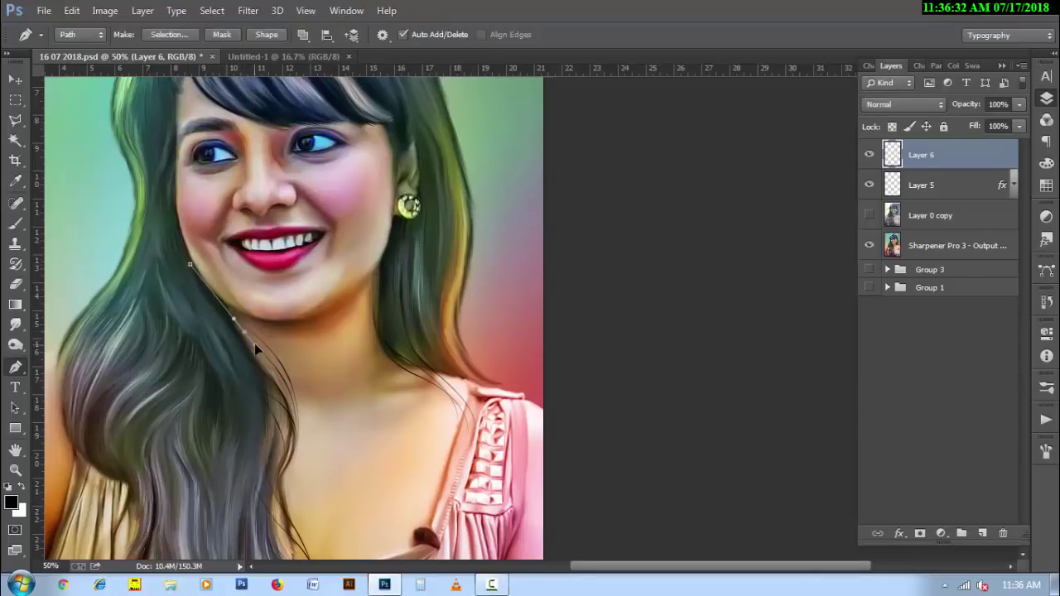
pyautogui.moveTo(254, 342); pyautogui.dragTo(265, 351)
pyautogui.moveTo(270, 458); pyautogui.dragTo(230, 502)
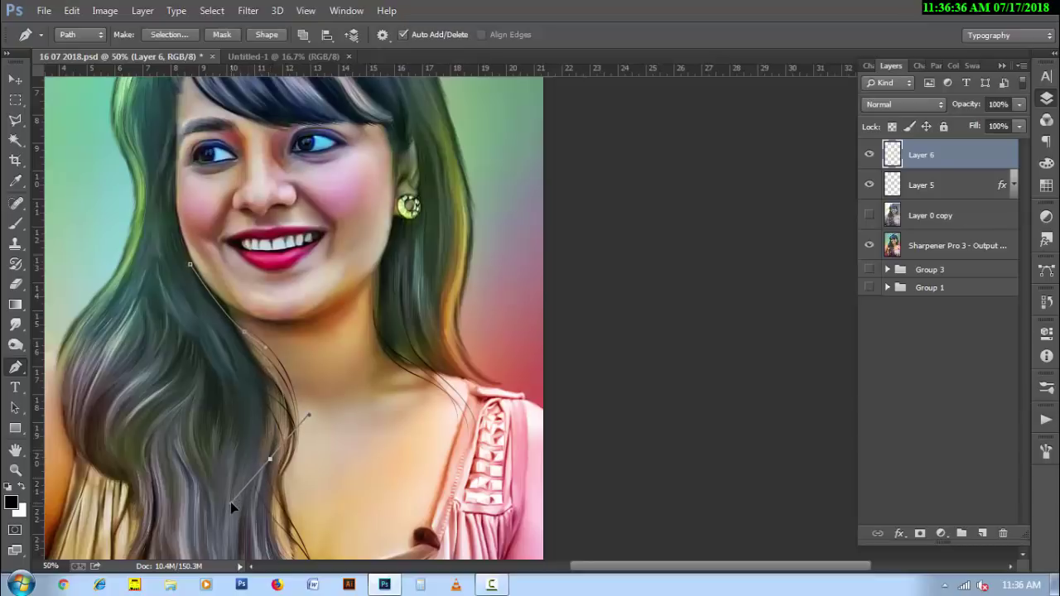
pyautogui.scroll(-3, 292, 492)
pyautogui.rightClick(323, 187)
pyautogui.click(352, 293)
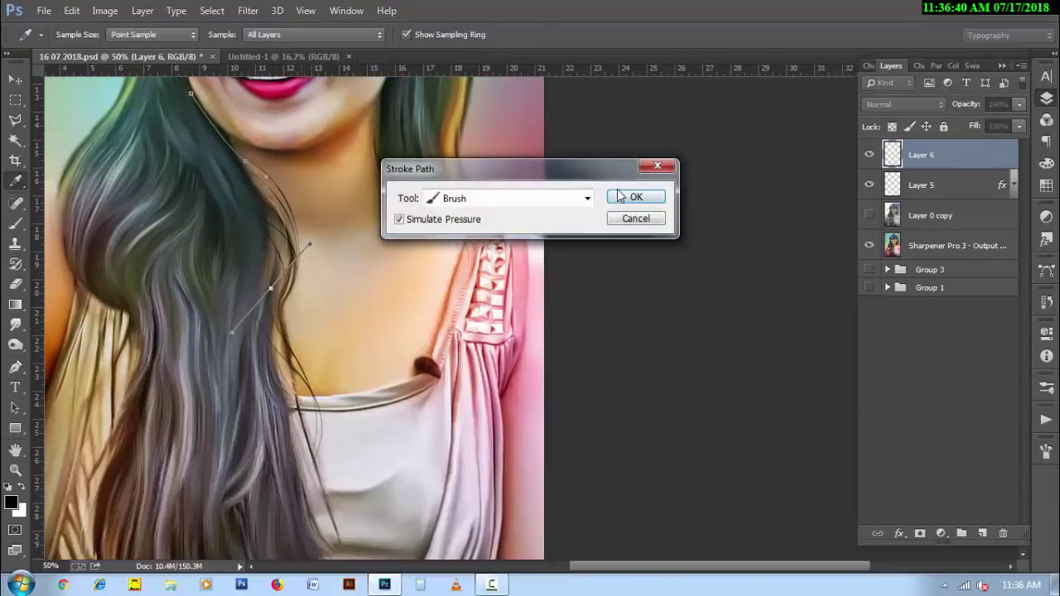
pyautogui.press('Return')
pyautogui.rightClick(406, 230)
pyautogui.click(426, 216)
# - Show the original photo layer and pan over the hair on the chest for reference
pyautogui.moveTo(313, 197); pyautogui.dragTo(367, 372)
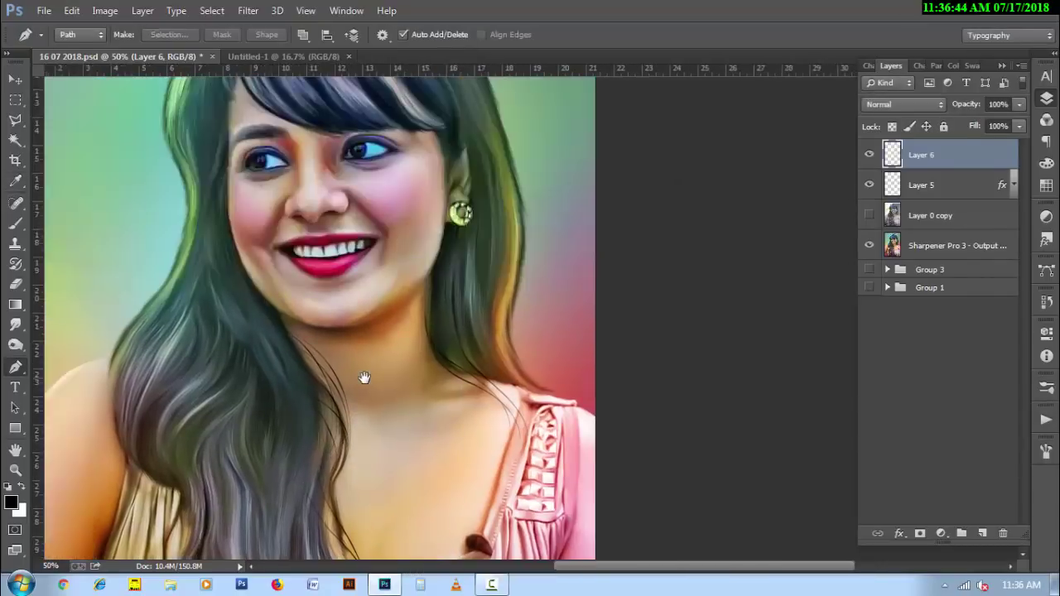
pyautogui.moveTo(362, 277)
pyautogui.mouseDown()
pyautogui.moveTo(324, 340)
pyautogui.moveTo(285, 335)
pyautogui.mouseUp()
pyautogui.click(869, 215)
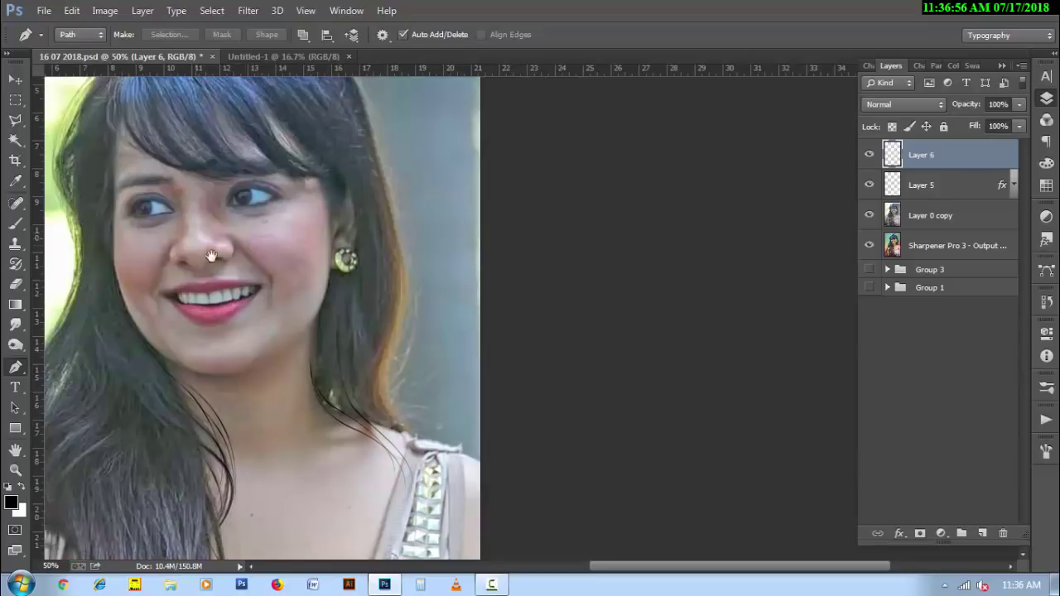
pyautogui.moveTo(211, 255)
pyautogui.mouseDown()
pyautogui.moveTo(333, 372)
pyautogui.moveTo(265, 210)
pyautogui.mouseUp()
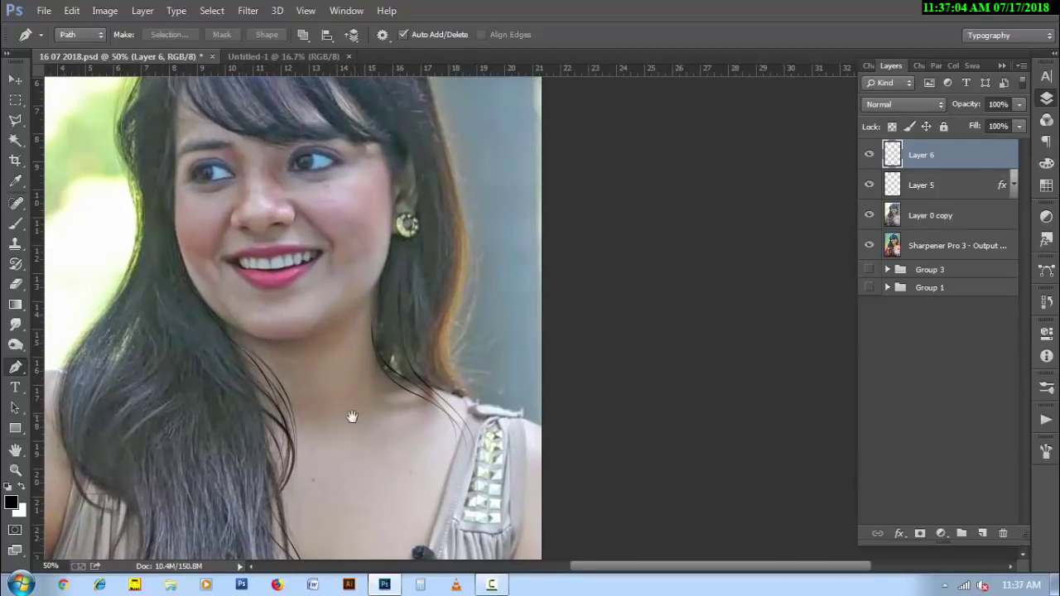
pyautogui.moveTo(352, 416); pyautogui.dragTo(380, 295)
pyautogui.moveTo(352, 414)
pyautogui.mouseDown()
pyautogui.moveTo(374, 315)
pyautogui.moveTo(373, 255)
pyautogui.mouseUp()
# - Stroke a short straight strand at the hair edge over the chest
pyautogui.click(225, 225)
pyautogui.click(231, 287)
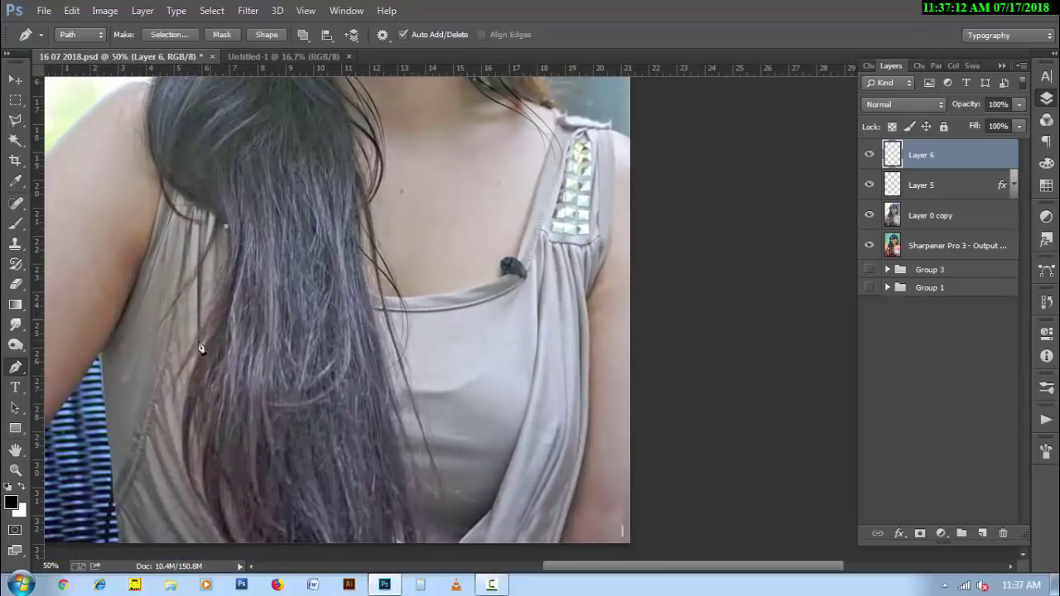
pyautogui.rightClick(375, 284)
pyautogui.click(414, 288)
pyautogui.click(631, 196)
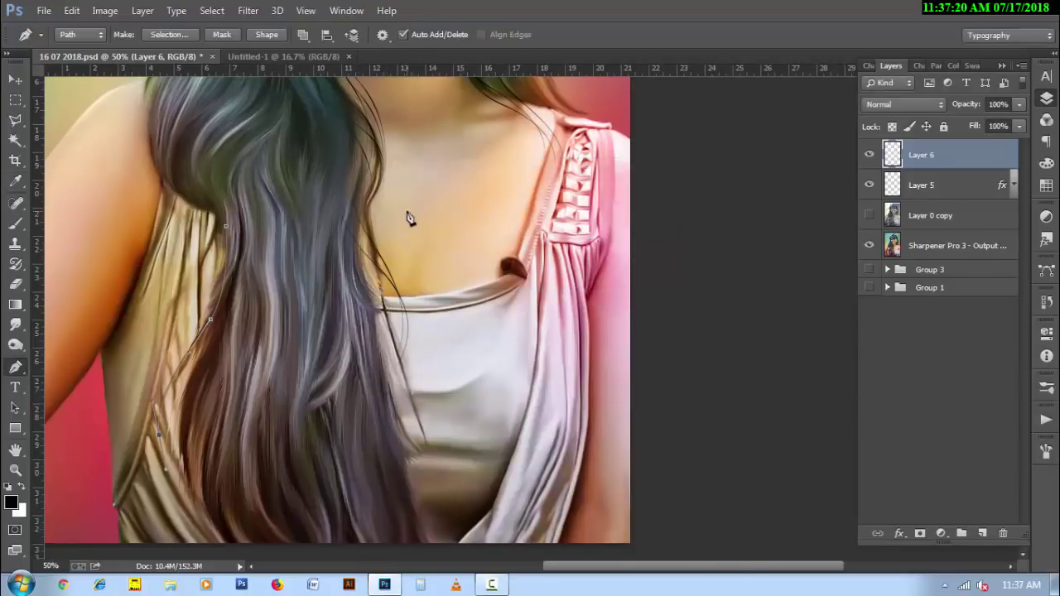
pyautogui.press('Return')
# - Stroke that strand path a second time to darken it
pyautogui.scroll(-1, 307, 256)
pyautogui.scroll(-4, 308, 258)
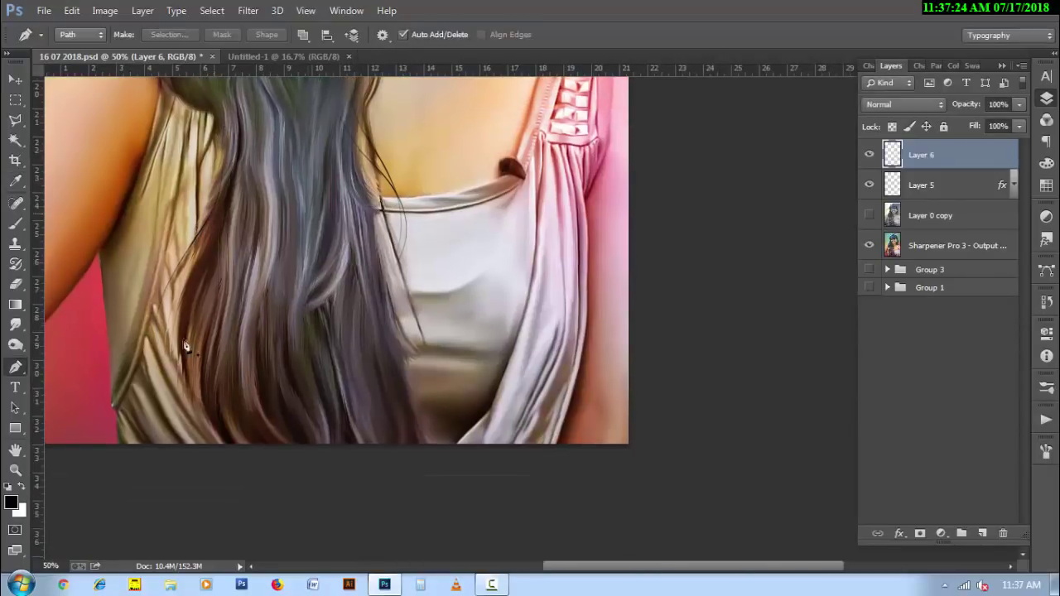
pyautogui.rightClick(233, 335)
pyautogui.click(274, 293)
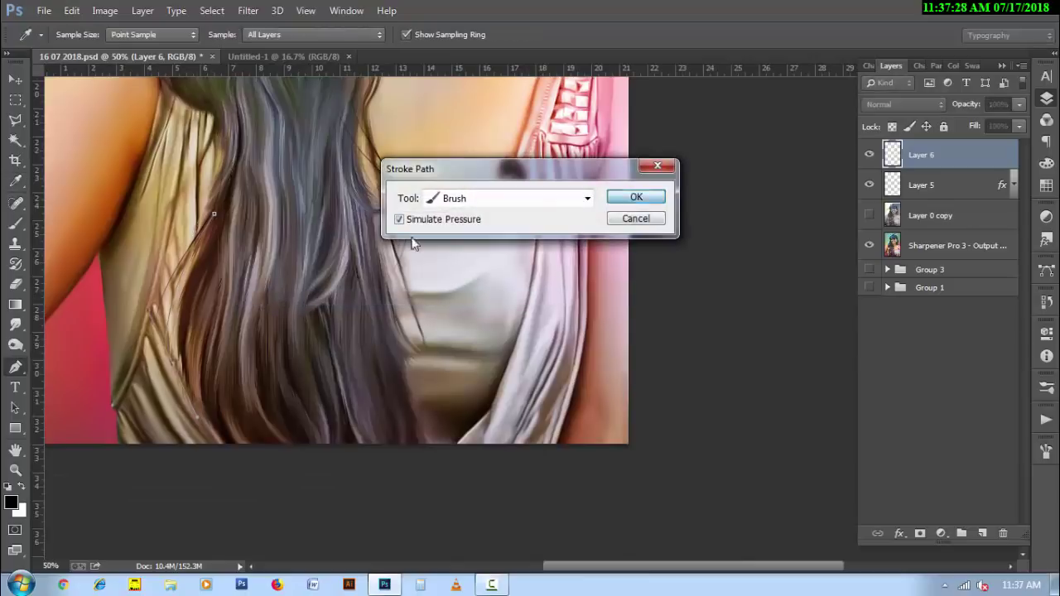
pyautogui.press('Return')
pyautogui.rightClick(326, 190)
pyautogui.press('Escape')
# - Add a curved strand along the hair edge near the neckline and delete its path
pyautogui.moveTo(402, 308); pyautogui.dragTo(365, 372)
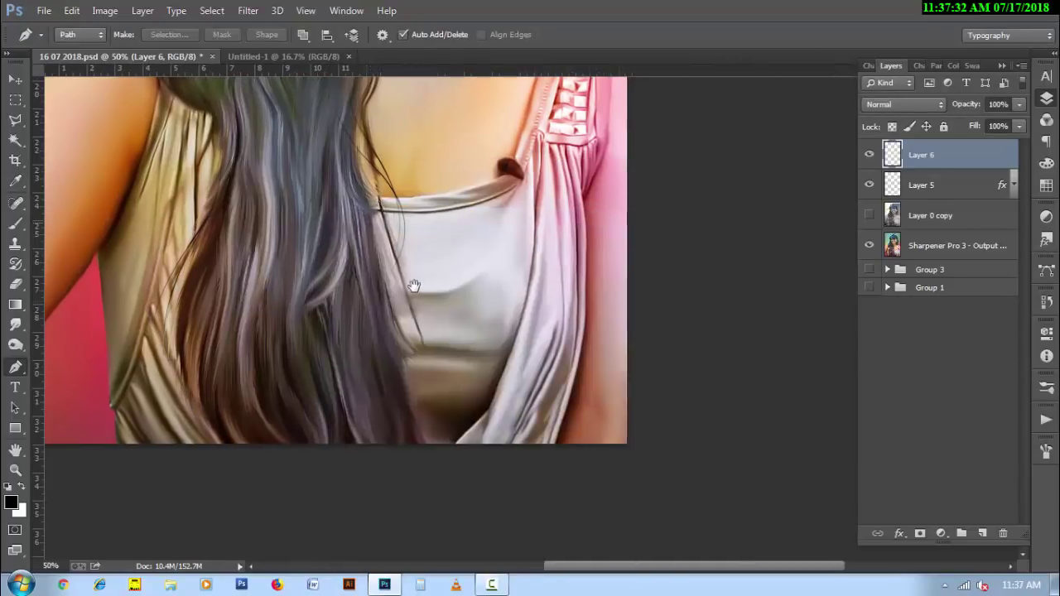
pyautogui.click(321, 170)
pyautogui.moveTo(341, 265); pyautogui.dragTo(367, 290)
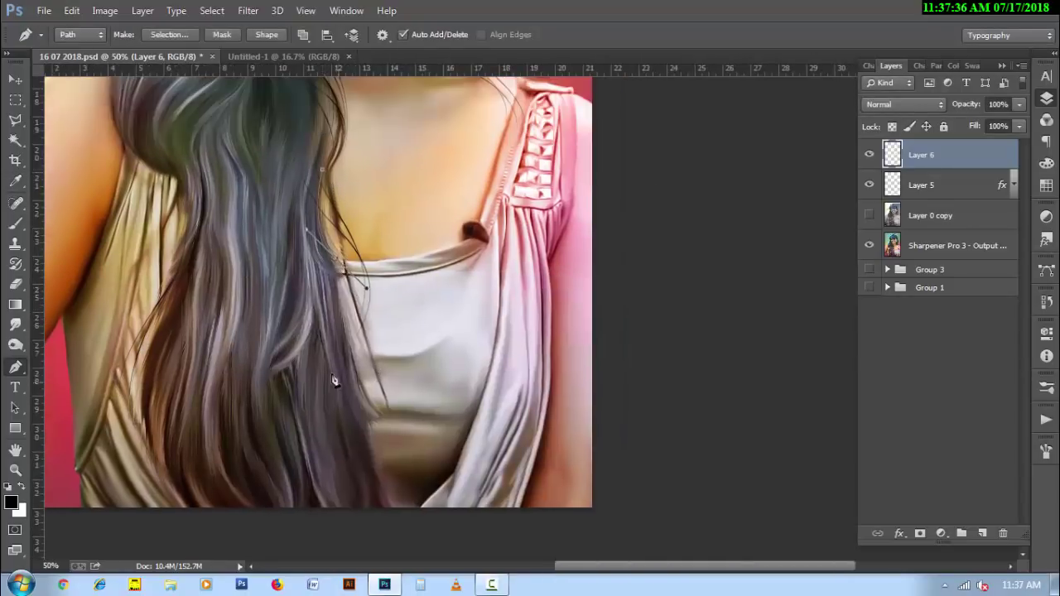
pyautogui.moveTo(386, 341); pyautogui.dragTo(341, 438)
pyautogui.rightClick(426, 308)
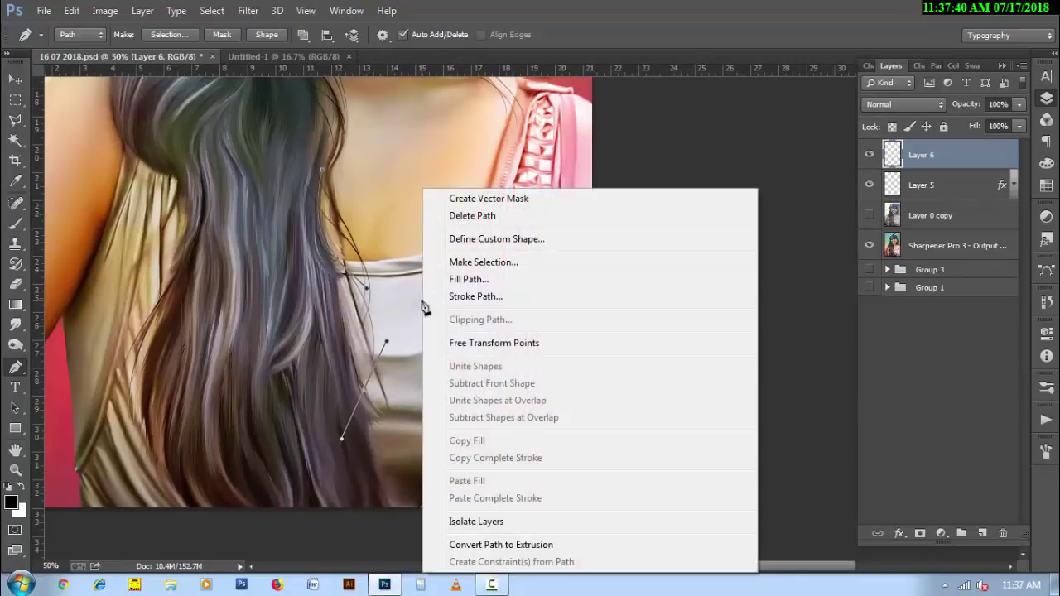
pyautogui.click(451, 293)
pyautogui.press('Return')
pyautogui.rightClick(420, 178)
pyautogui.click(438, 206)
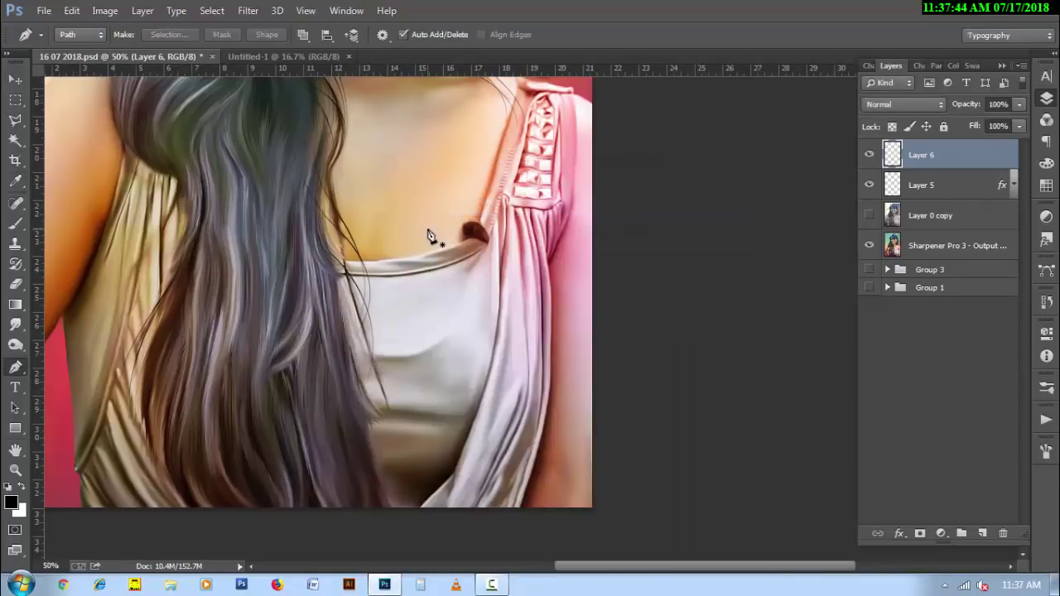
# - Add one more strand by the neckline curving lower down, then remove its path
pyautogui.click(309, 206)
pyautogui.moveTo(330, 274); pyautogui.dragTo(369, 375)
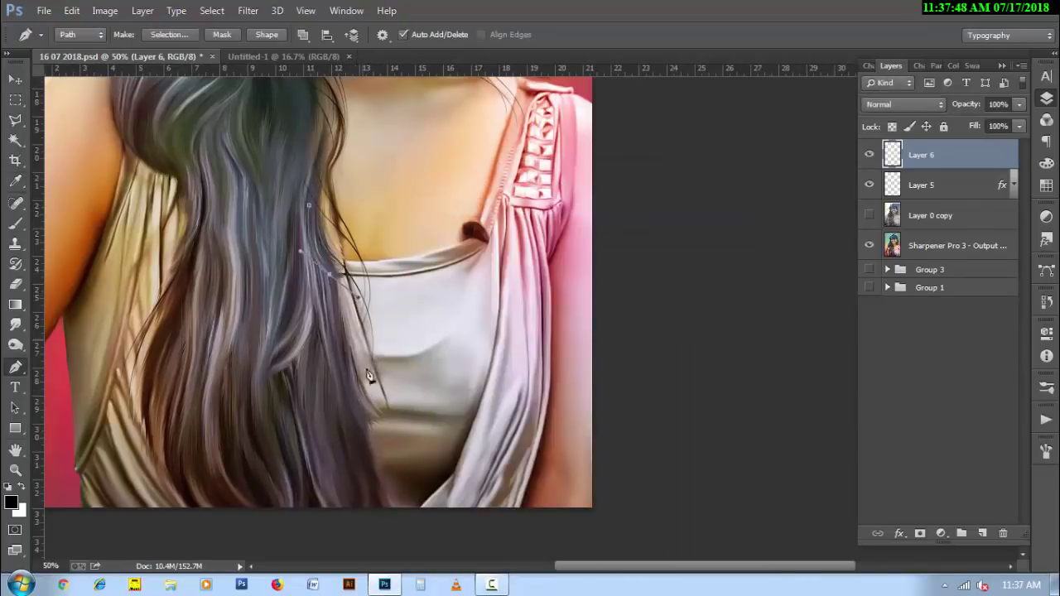
pyautogui.moveTo(341, 412); pyautogui.dragTo(315, 439)
pyautogui.rightClick(418, 329)
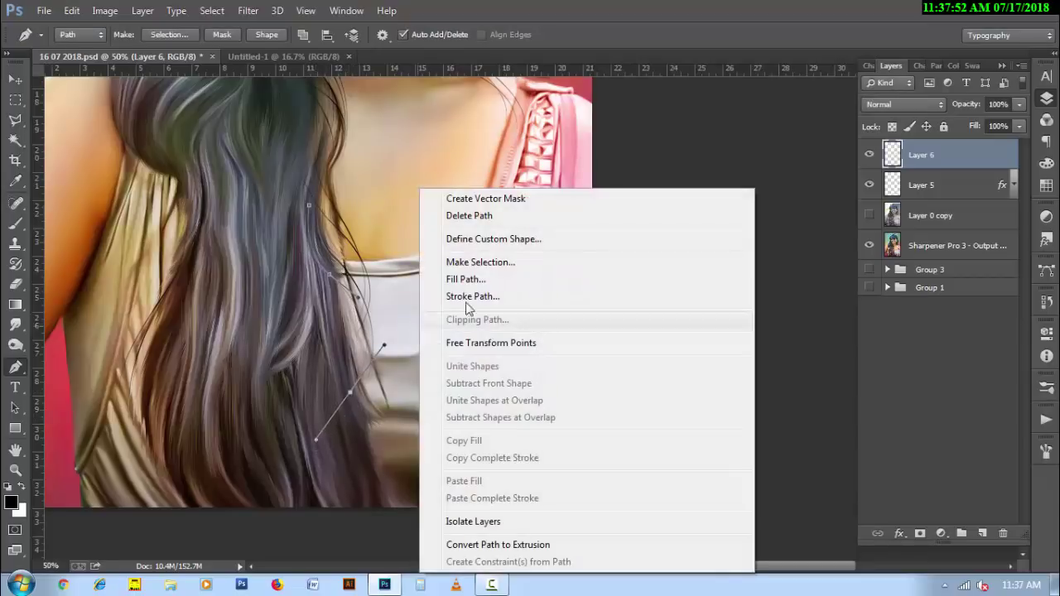
pyautogui.click(464, 296)
pyautogui.click(634, 196)
pyautogui.rightClick(421, 189)
pyautogui.click(428, 205)
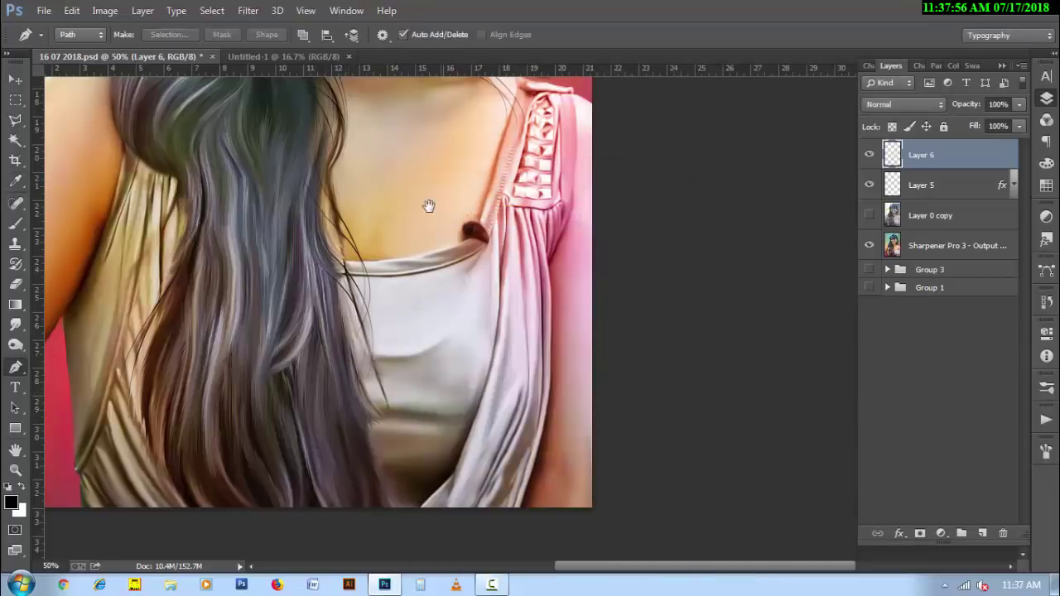
pyautogui.moveTo(428, 208); pyautogui.dragTo(428, 300)
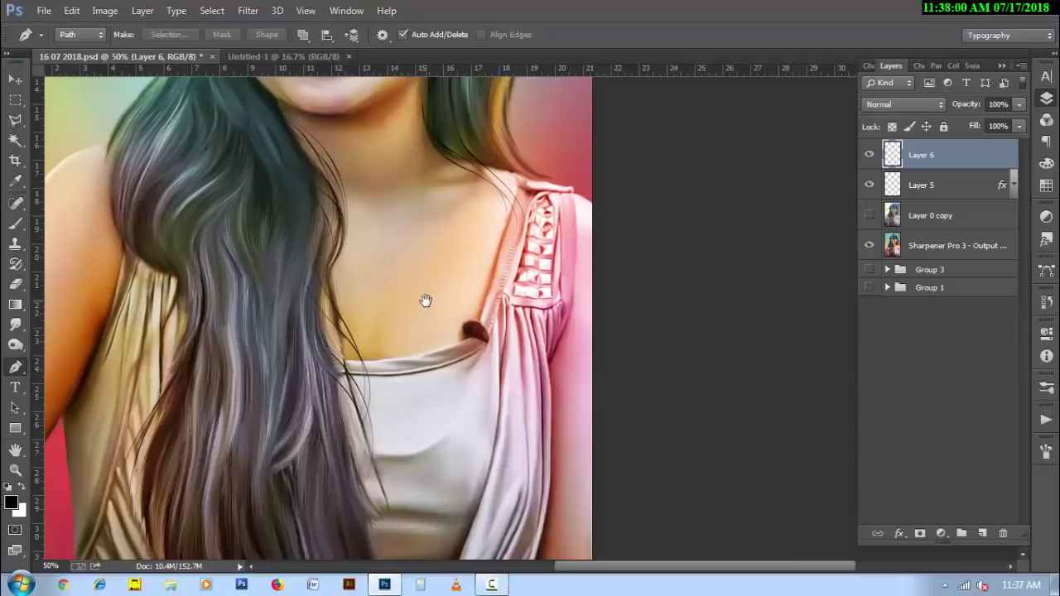
# - Mask Layer 6 and brush the mask at 50% opacity to fade strands near the neckline
pyautogui.click(920, 534)
pyautogui.press('b')
pyautogui.press('x')
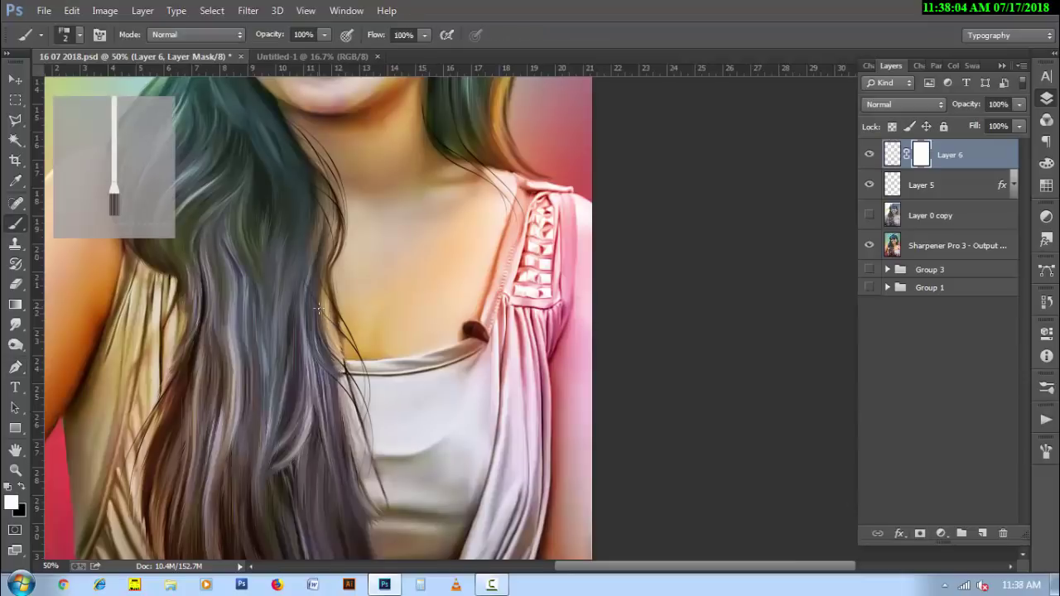
pyautogui.rightClick(329, 186)
pyautogui.press('Escape')
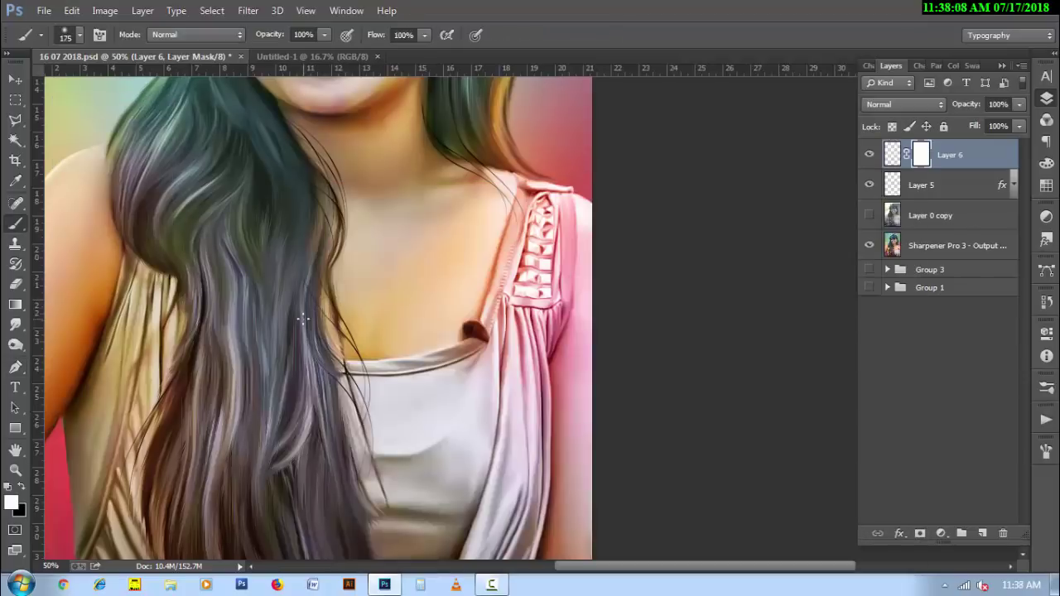
pyautogui.press('5')
pyautogui.moveTo(305, 277)
pyautogui.mouseDown()
pyautogui.moveTo(315, 389)
pyautogui.moveTo(272, 367)
pyautogui.mouseUp()
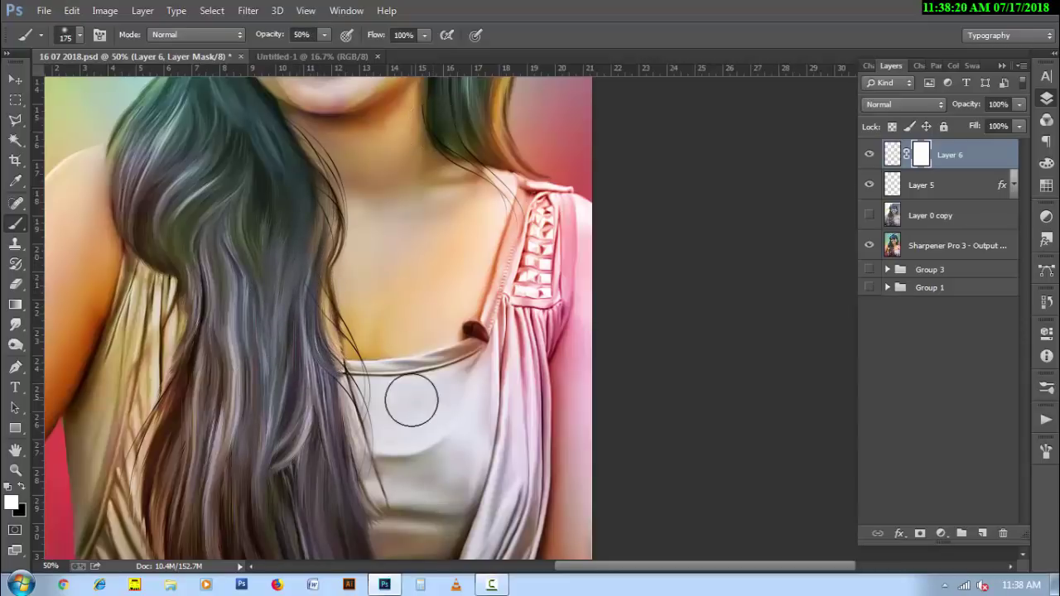
pyautogui.scroll(3, 447, 265)
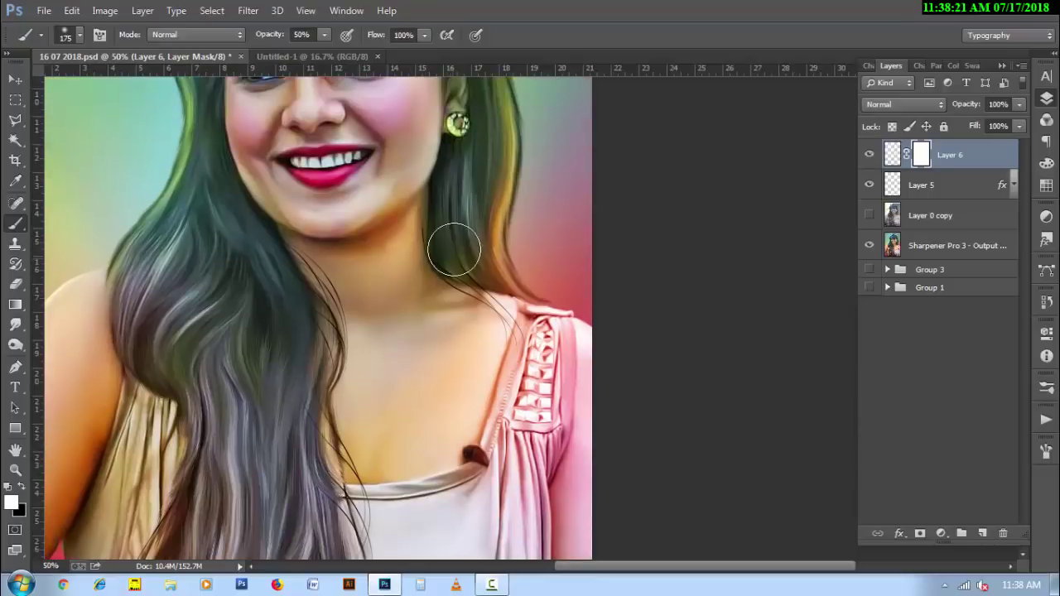
pyautogui.keyDown('alt'); pyautogui.click(359, 362); pyautogui.keyUp('alt')
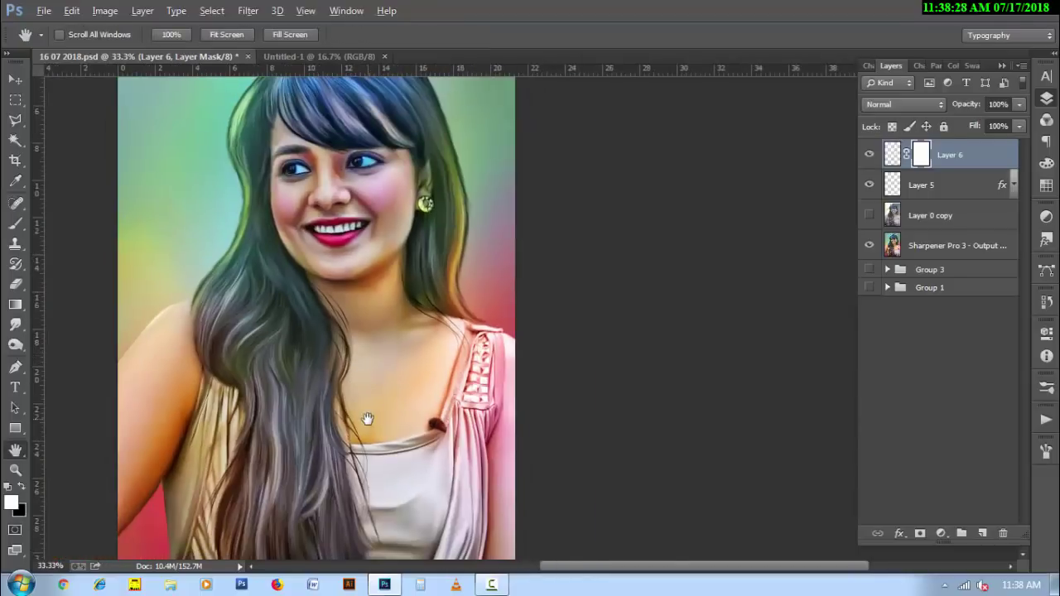
pyautogui.keyDown('alt'); pyautogui.click(366, 419); pyautogui.keyUp('alt')
pyautogui.keyDown('ctrl'); pyautogui.click(617, 337); pyautogui.keyUp('ctrl')
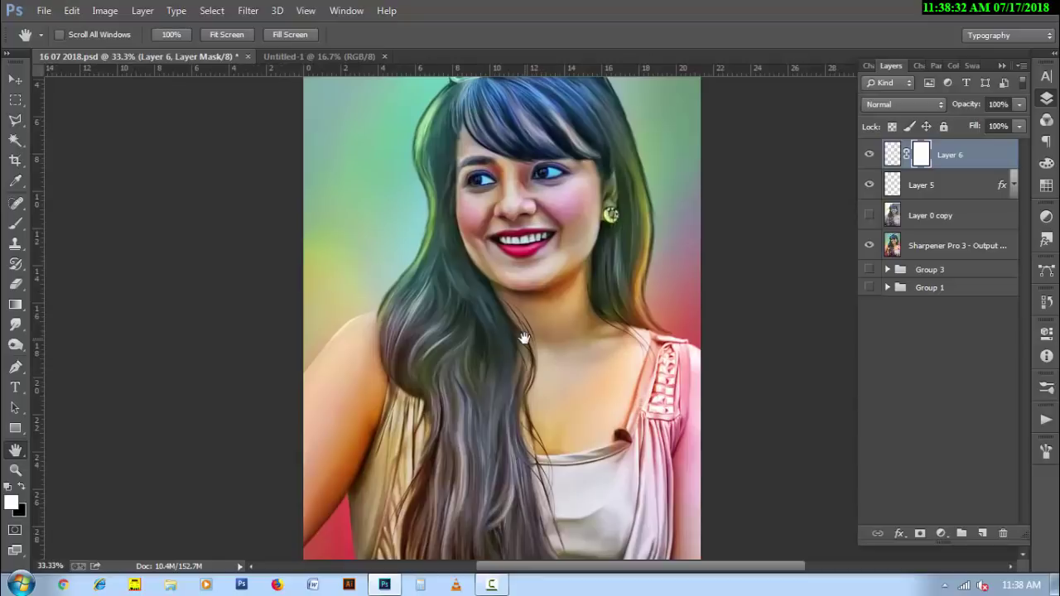
# - On a new layer, draw a curved strand path down the right edge of the hair
pyautogui.click(15, 367)
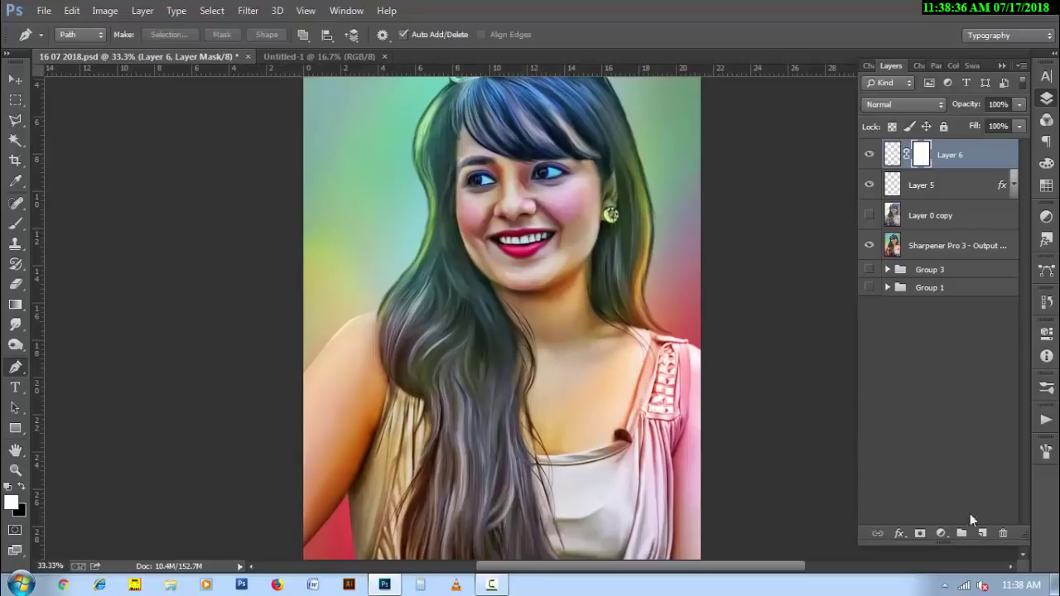
pyautogui.click(982, 533)
pyautogui.keyDown('ctrl'); pyautogui.click(687, 342); pyautogui.keyUp('ctrl')
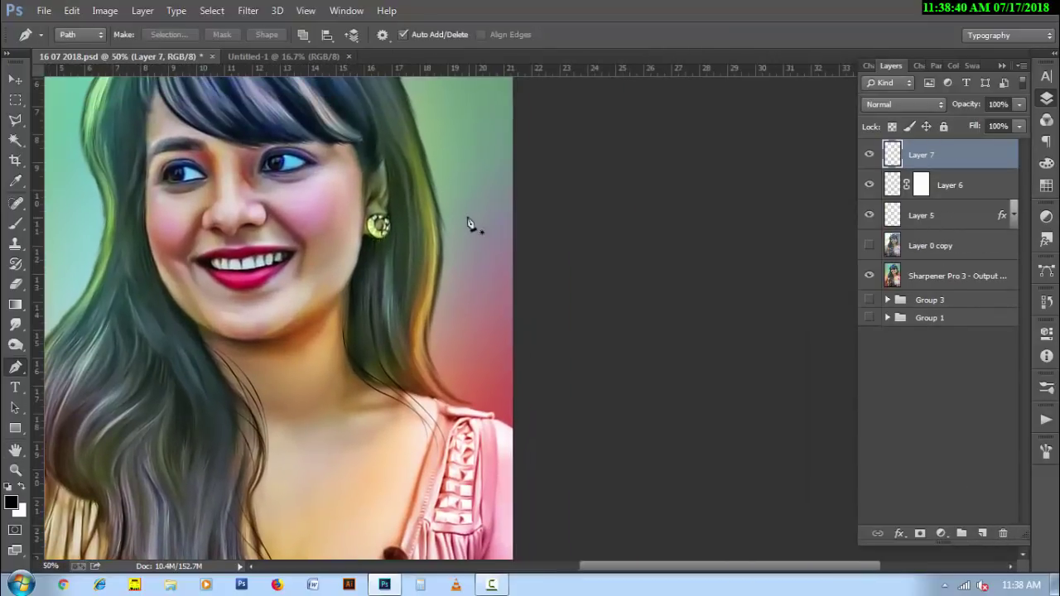
pyautogui.click(434, 203)
pyautogui.moveTo(437, 296); pyautogui.dragTo(428, 332)
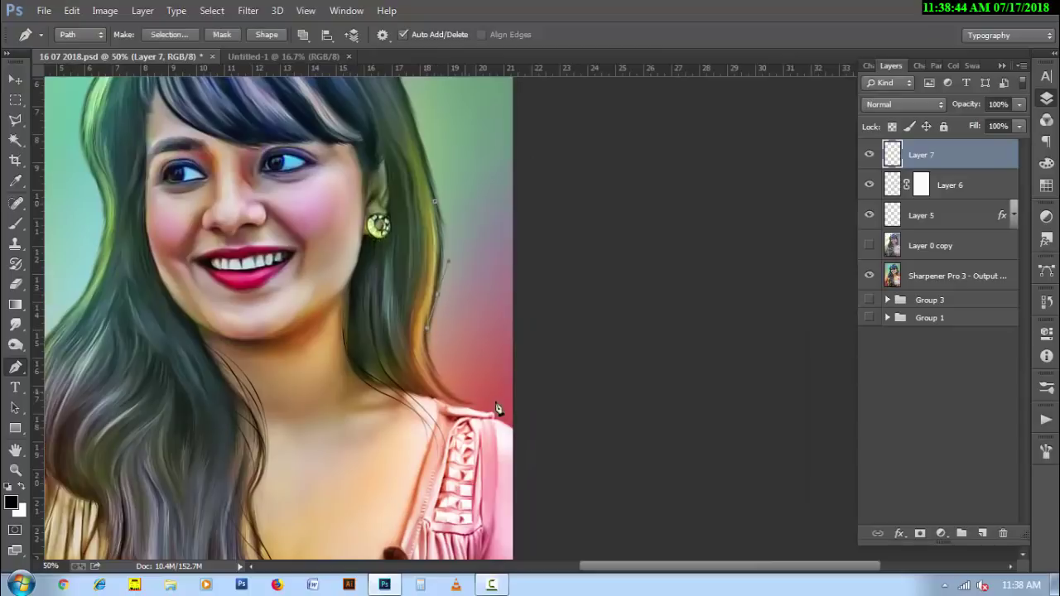
# - Set the brush to 12 px, stroke the strand path, and delete the path
pyautogui.click(25, 232)
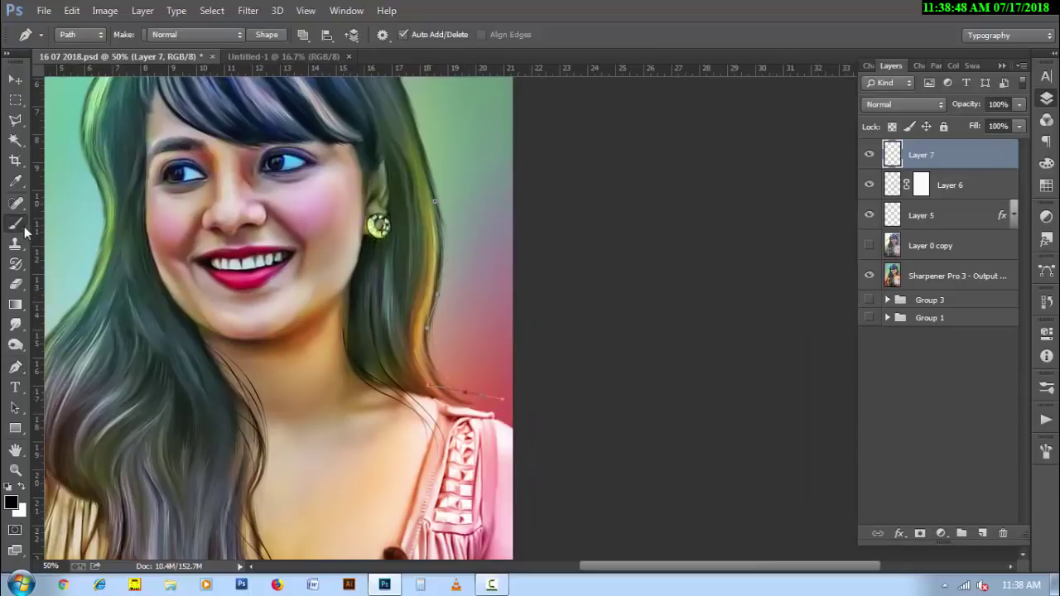
pyautogui.rightClick(308, 185)
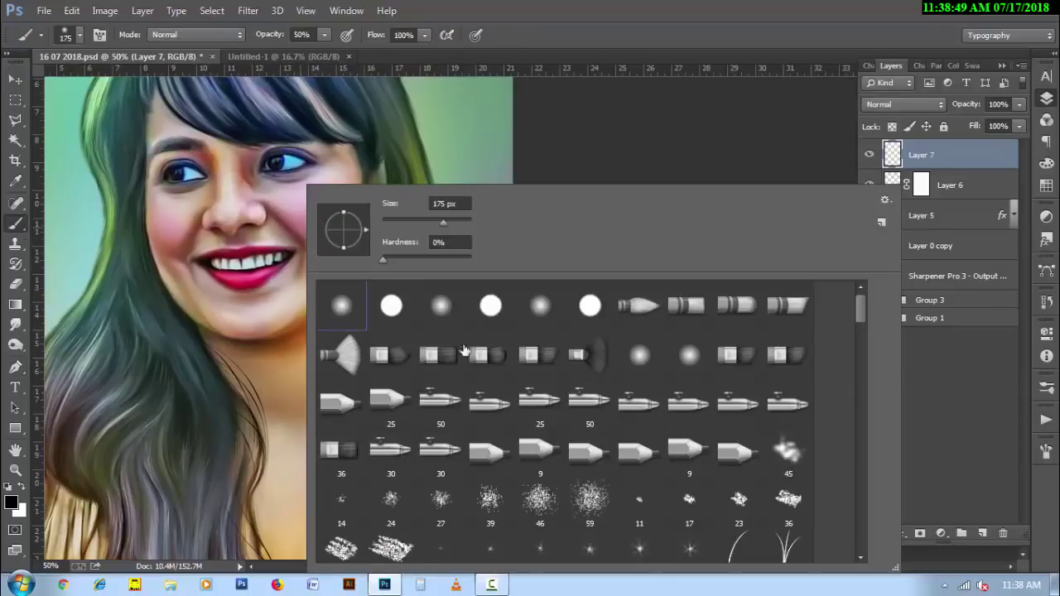
pyautogui.doubleClick(450, 203)
pyautogui.write('12p')
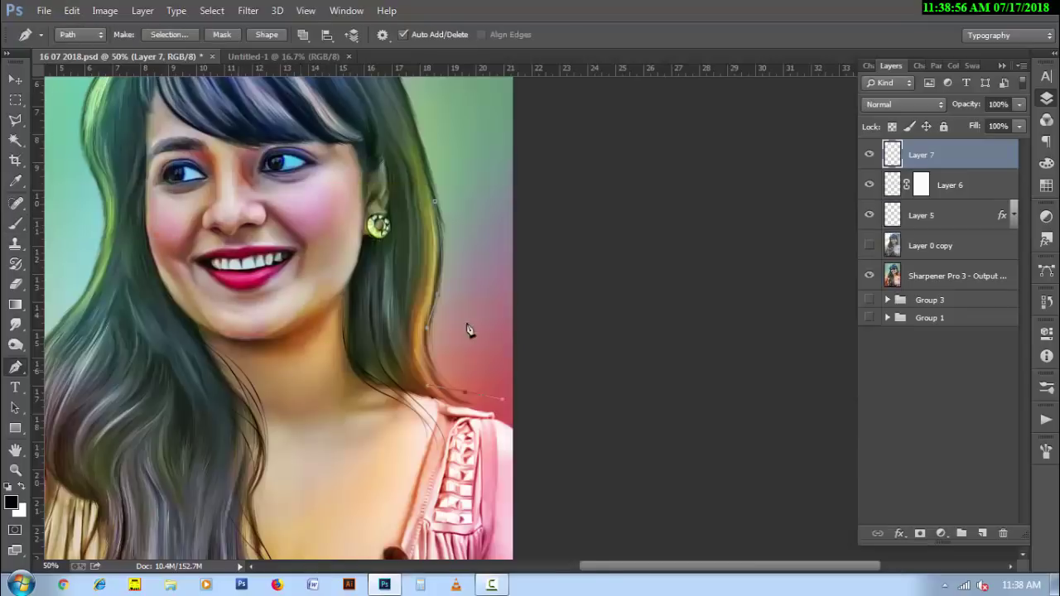
pyautogui.rightClick(425, 323)
pyautogui.click(435, 293)
pyautogui.click(636, 197)
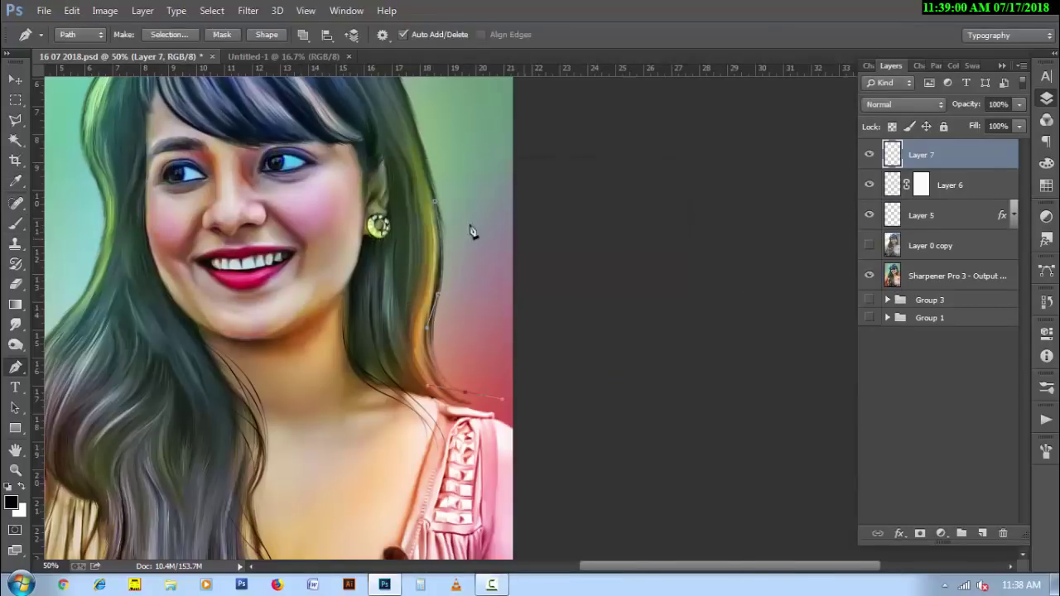
pyautogui.rightClick(466, 188)
pyautogui.click(495, 214)
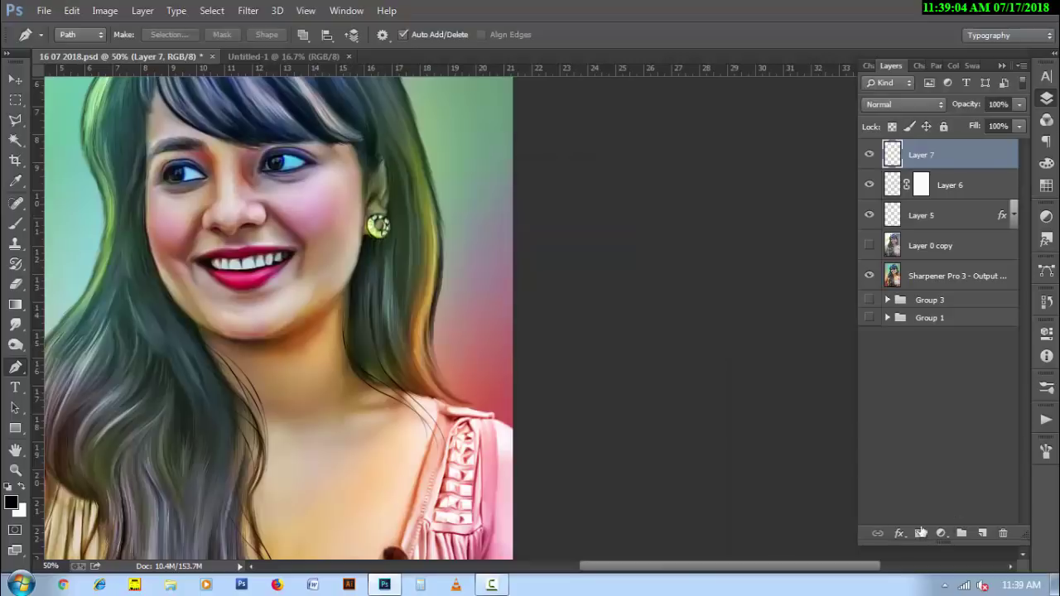
# - Add a Color Overlay to the strand layer using a colour sampled from the image
pyautogui.click(921, 531)
pyautogui.click(878, 457)
pyautogui.click(833, 206)
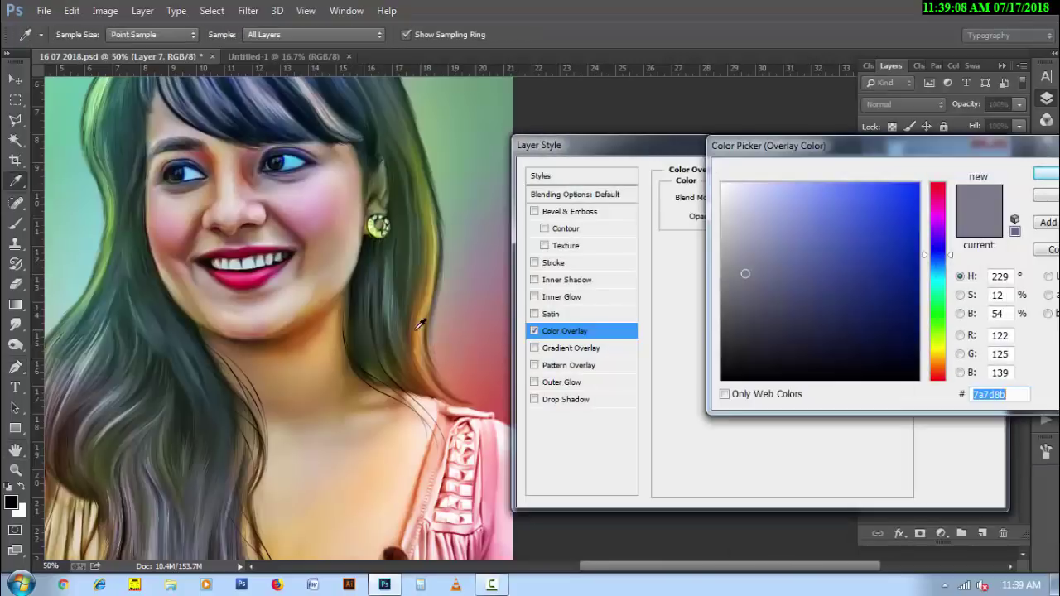
pyautogui.click(425, 321)
pyautogui.click(1047, 178)
pyautogui.press('Return')
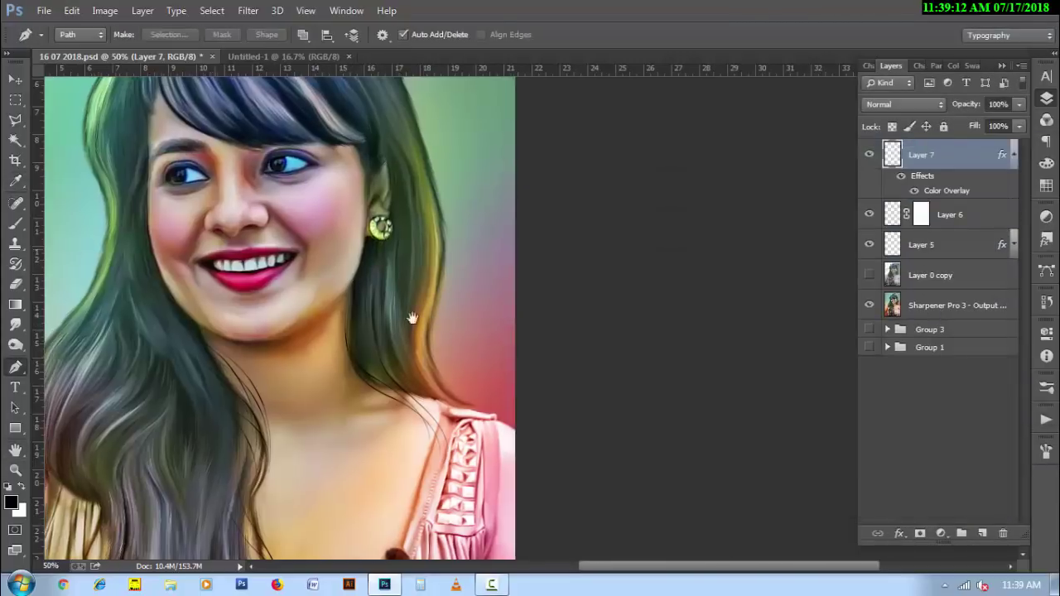
pyautogui.moveTo(176, 229)
pyautogui.mouseDown()
pyautogui.moveTo(446, 312)
pyautogui.moveTo(343, 371)
pyautogui.moveTo(350, 224)
pyautogui.mouseUp()
pyautogui.click(358, 250)
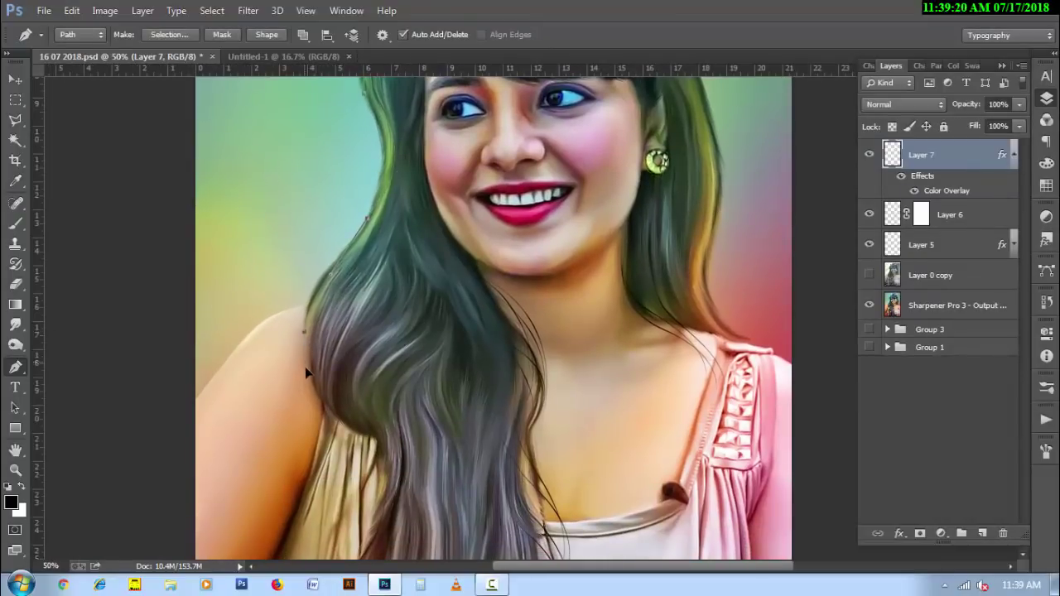
# - On new Layer 8, stroke the left-edge strand path with the brush, then delete it
pyautogui.rightClick(395, 328)
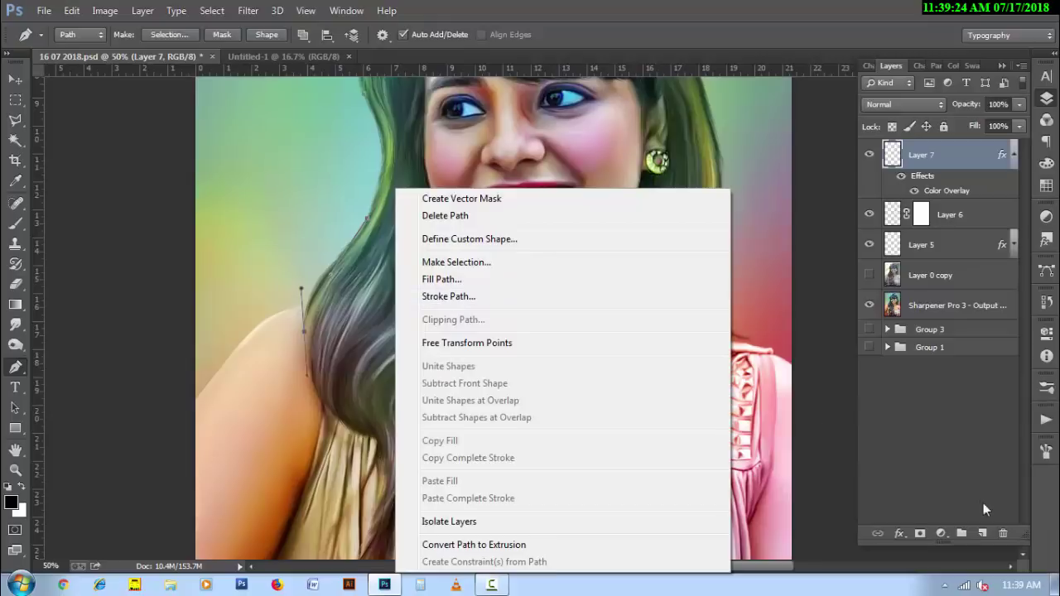
pyautogui.click(981, 533)
pyautogui.rightClick(362, 311)
pyautogui.click(415, 296)
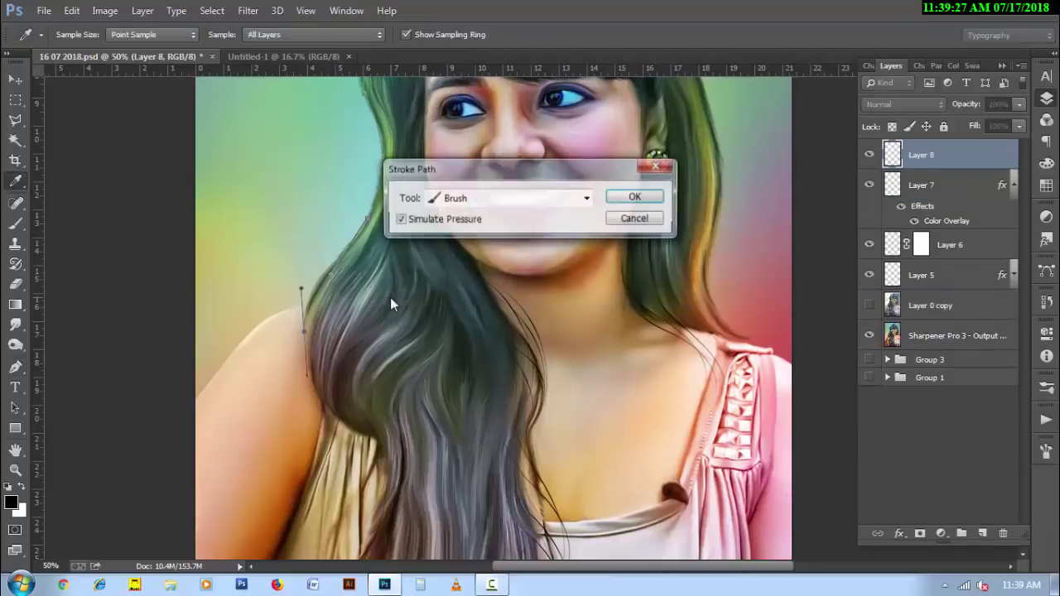
pyautogui.click(627, 196)
pyautogui.rightClick(465, 267)
pyautogui.click(514, 215)
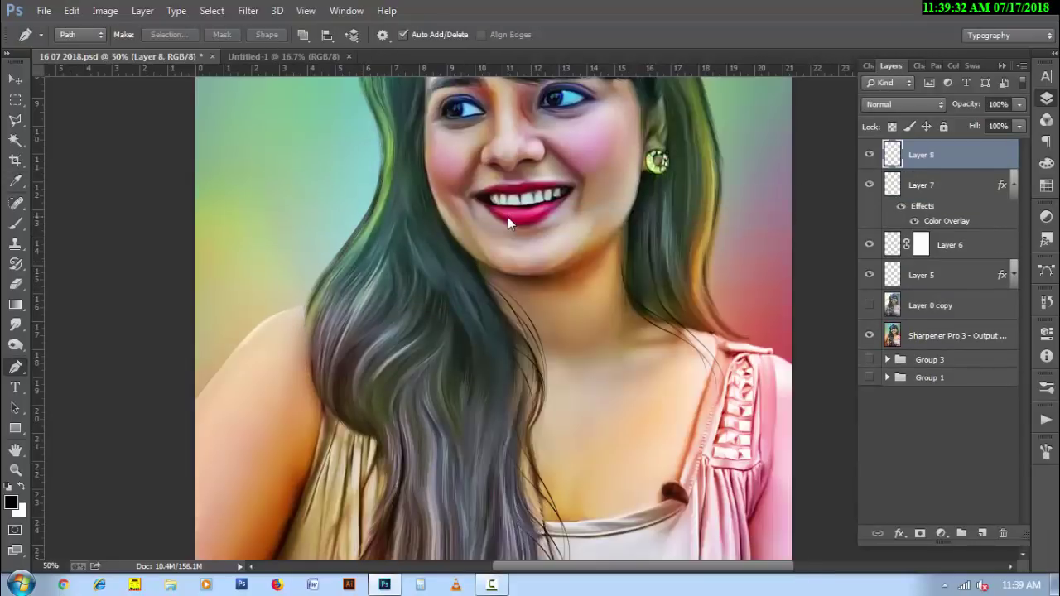
# - Give Layer 8 a Color Overlay with a dark teal sampled from the hair
pyautogui.click(898, 533)
pyautogui.click(869, 463)
pyautogui.click(832, 198)
pyautogui.click(365, 191)
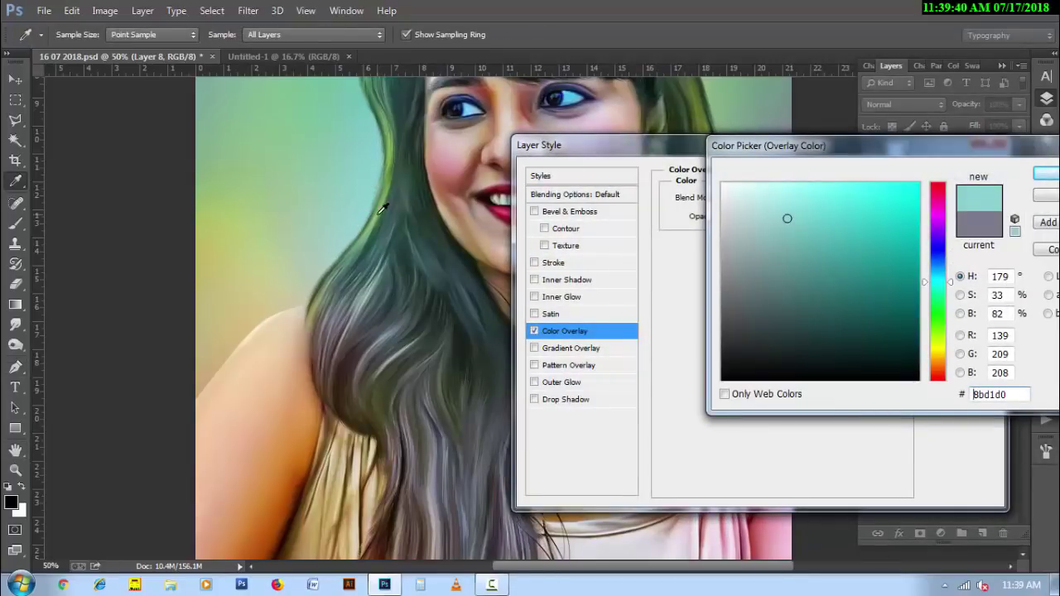
pyautogui.click(381, 210)
pyautogui.click(396, 212)
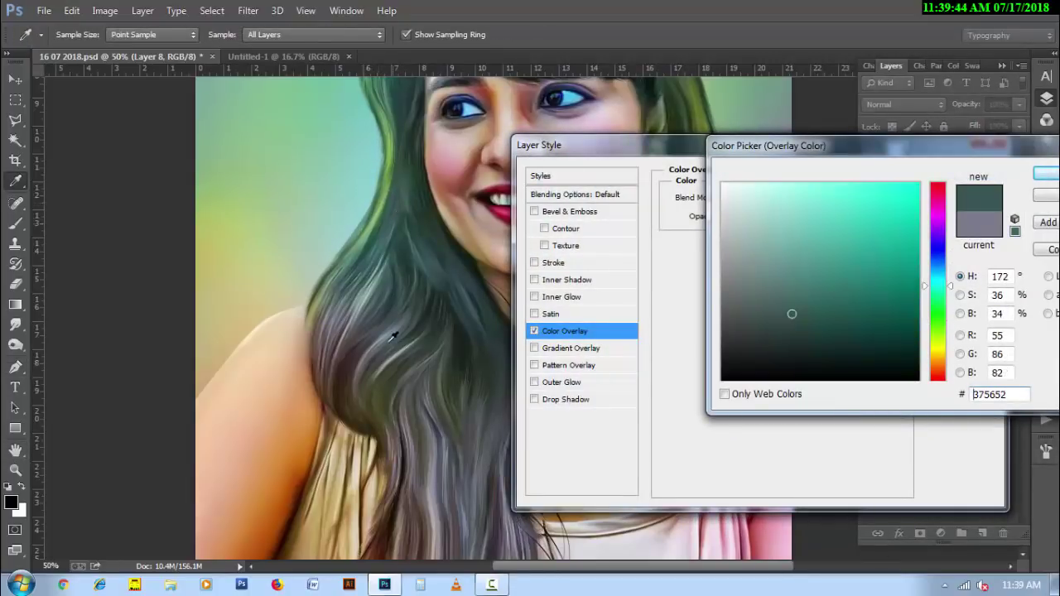
pyautogui.click(1045, 172)
pyautogui.click(958, 173)
pyautogui.press('p')
pyautogui.press('h')
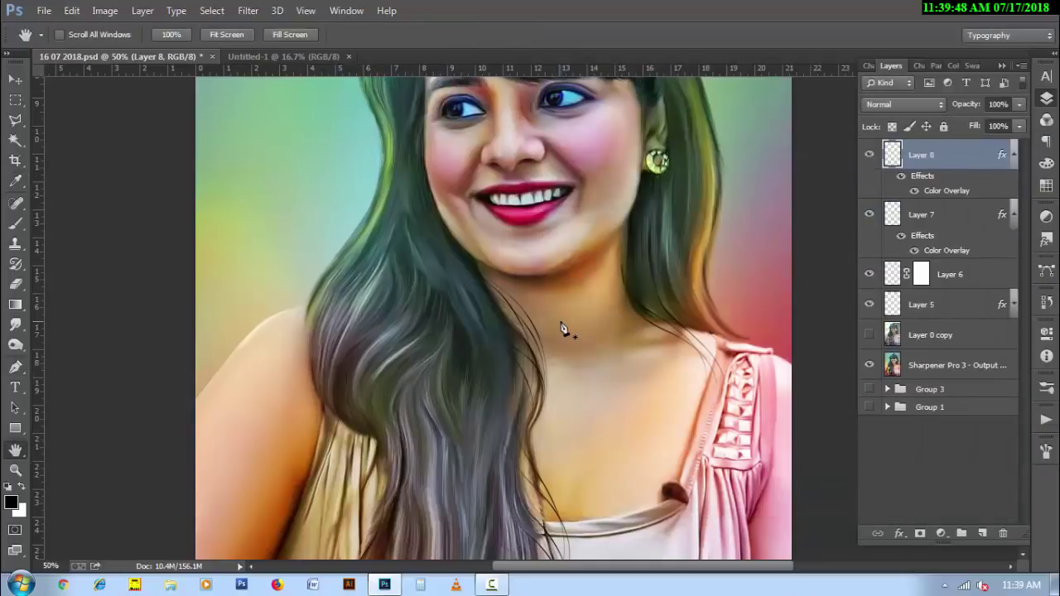
pyautogui.hotkey('ctrl', '-')
pyautogui.hotkey('ctrl', '-')
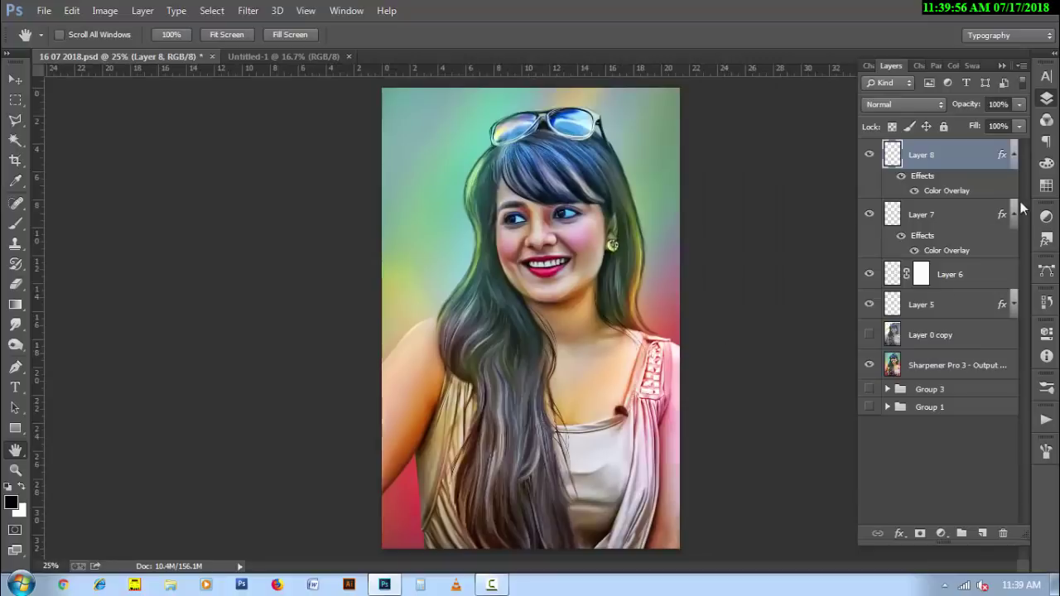
# - Delete the unused Layer 0 copy and group the artwork layers into Group 4
pyautogui.click(935, 334)
pyautogui.press('Delete')
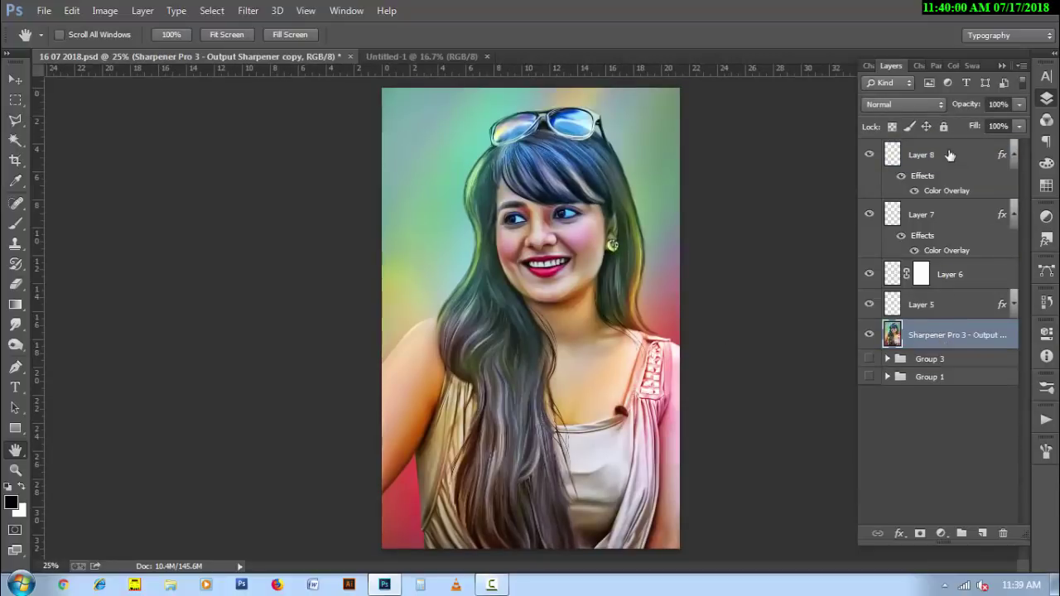
pyautogui.keyDown('shift'); pyautogui.click(935, 155); pyautogui.keyUp('shift')
pyautogui.hotkey('ctrl', 'g')
# - Add new Layer 9 and stamp the merged image into it with Apply Image
pyautogui.click(981, 533)
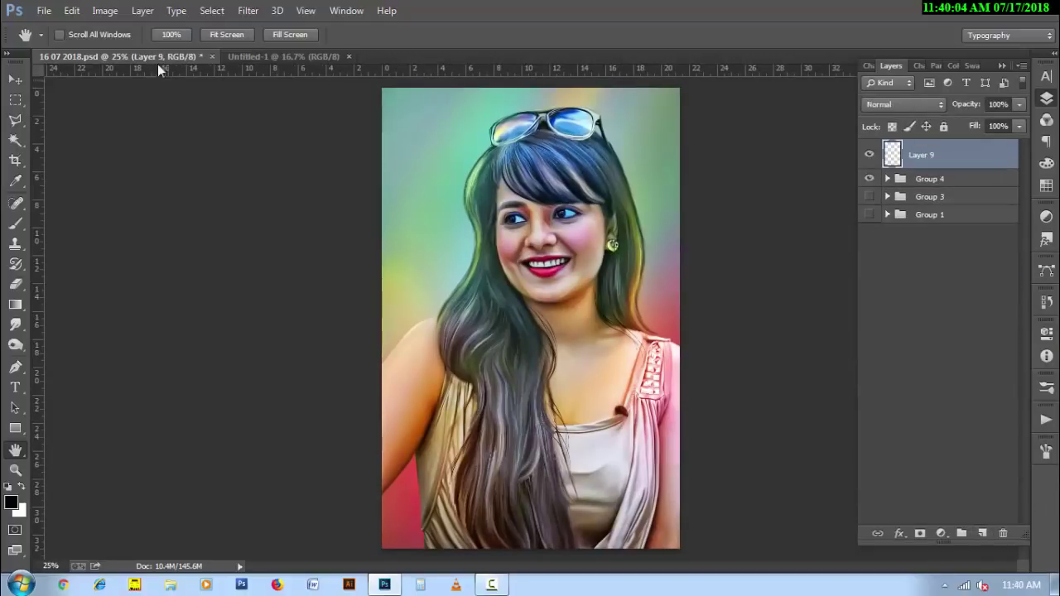
pyautogui.click(105, 10)
pyautogui.click(130, 232)
pyautogui.press('Return')
# - Apply Camera Raw Filter luminance noise reduction of about 78 to Layer 9
pyautogui.click(247, 11)
pyautogui.click(263, 101)
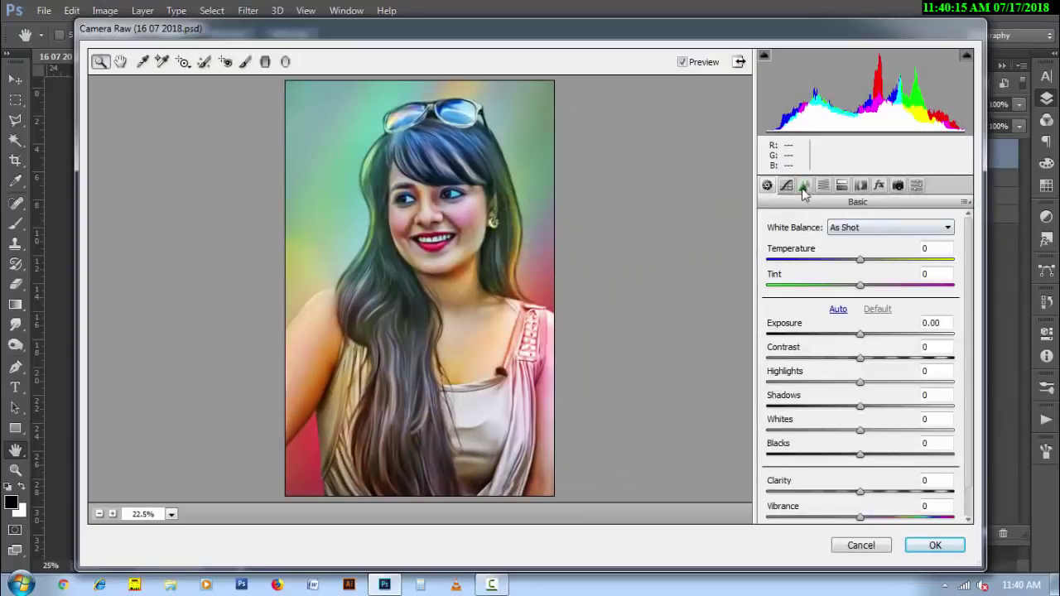
pyautogui.click(802, 185)
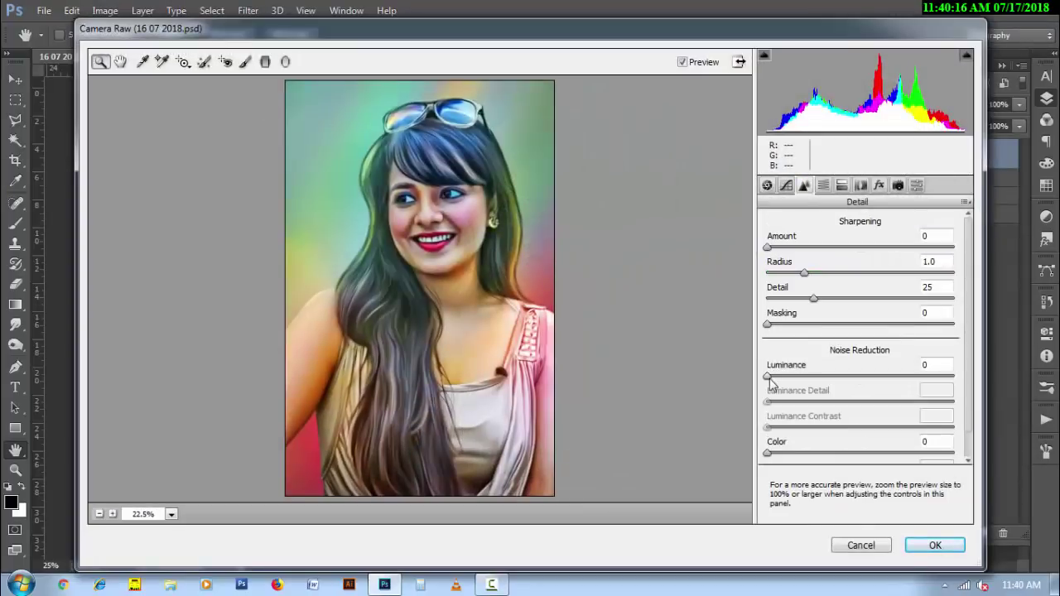
pyautogui.moveTo(767, 377); pyautogui.dragTo(924, 377)
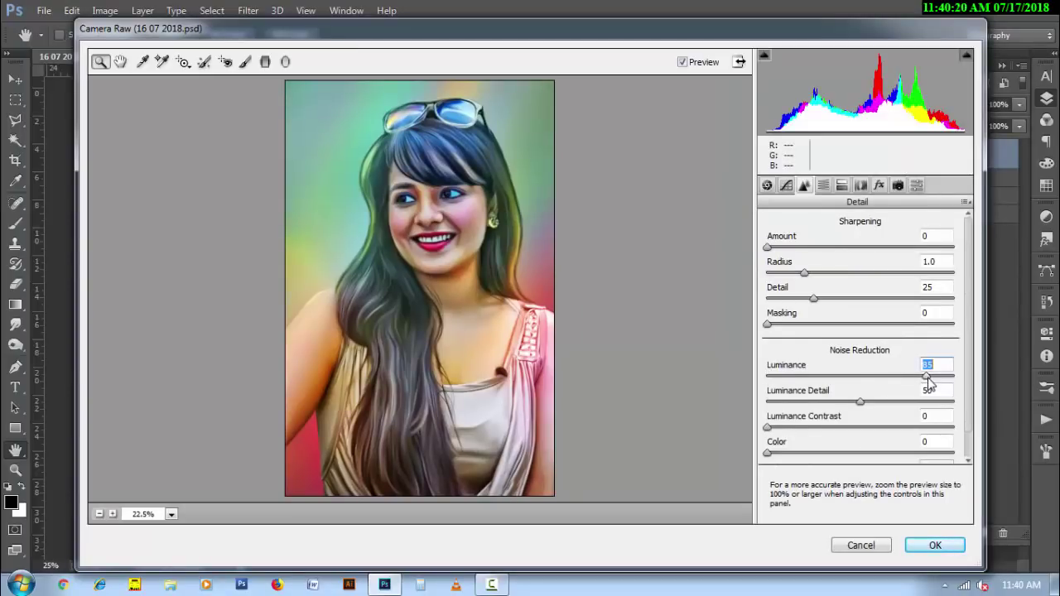
pyautogui.moveTo(927, 381); pyautogui.dragTo(916, 389)
pyautogui.click(914, 547)
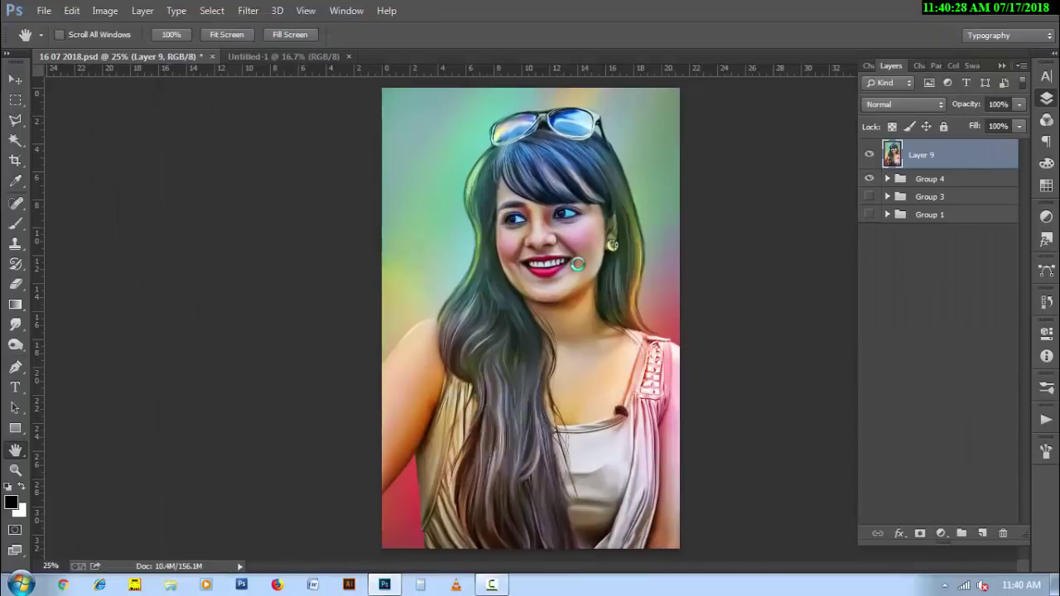
# - Zoom in on the face and add a layer mask to Layer 9
pyautogui.keyDown('ctrl'); pyautogui.click(613, 253); pyautogui.keyUp('ctrl')
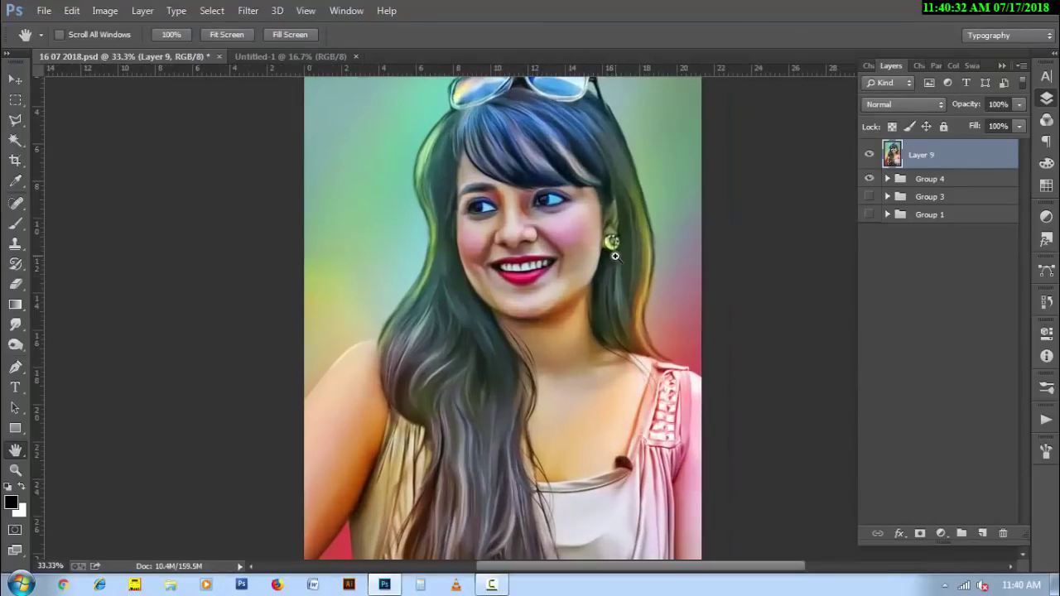
pyautogui.moveTo(629, 242); pyautogui.dragTo(619, 283)
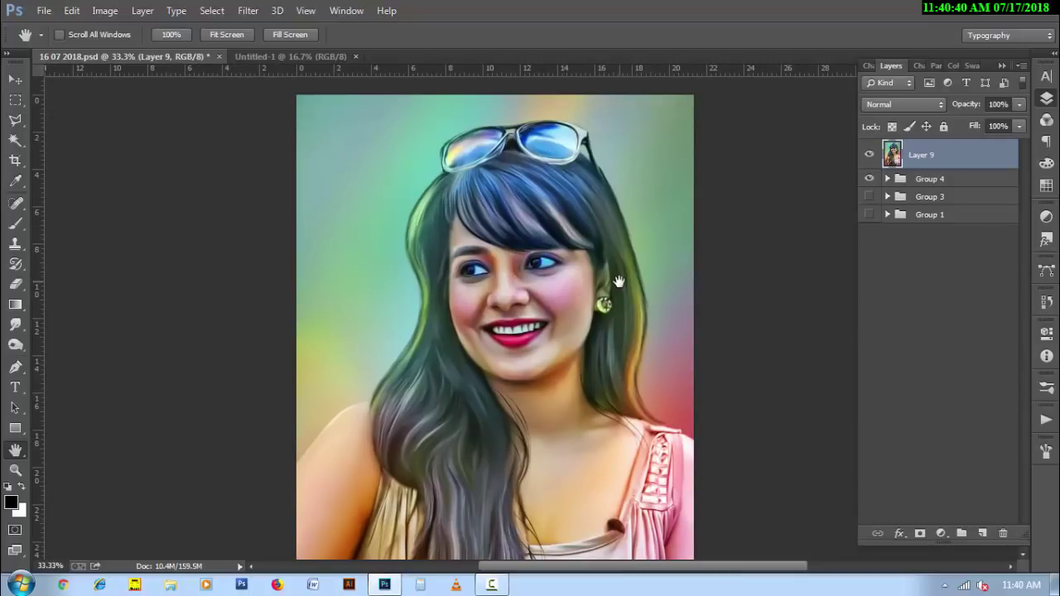
pyautogui.click(575, 276)
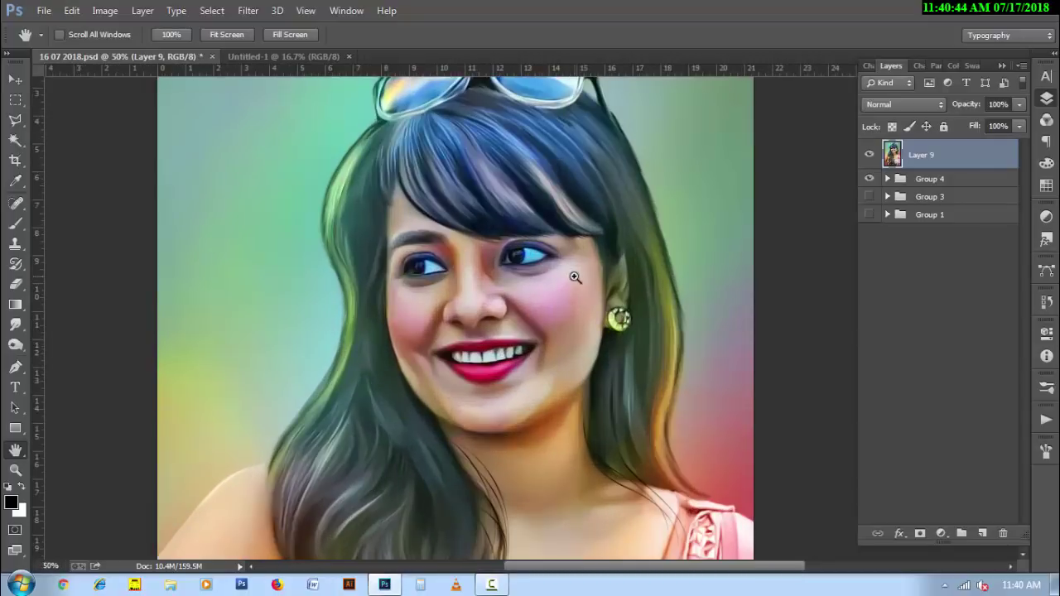
pyautogui.click(919, 534)
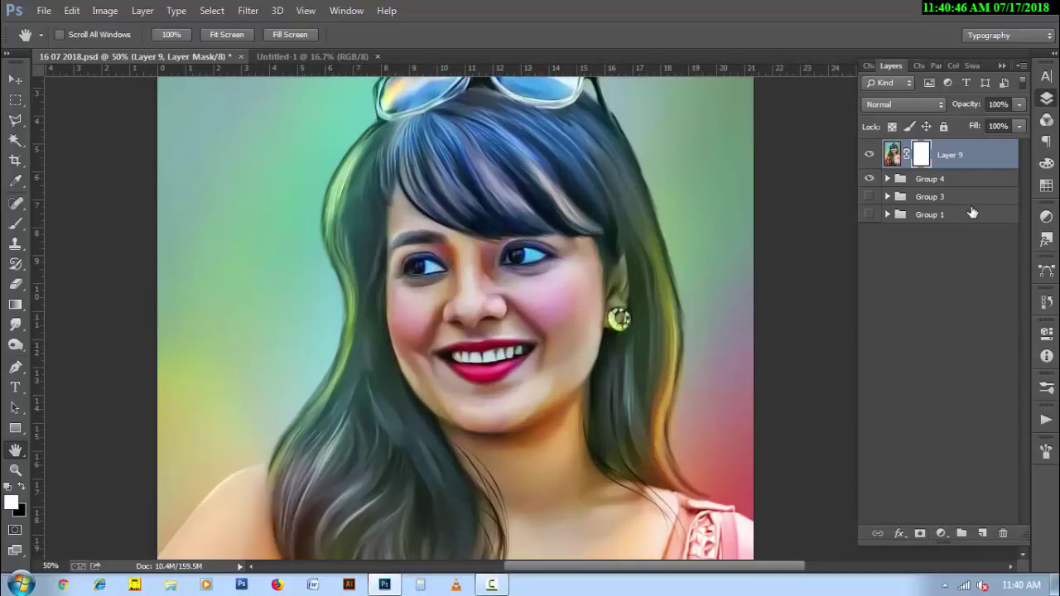
# - Set up a size 45 black brush for the mask, then zoom out to the whole portrait
pyautogui.click(15, 224)
pyautogui.rightClick(462, 186)
pyautogui.moveTo(613, 242); pyautogui.dragTo(563, 242)
pyautogui.press('Return')
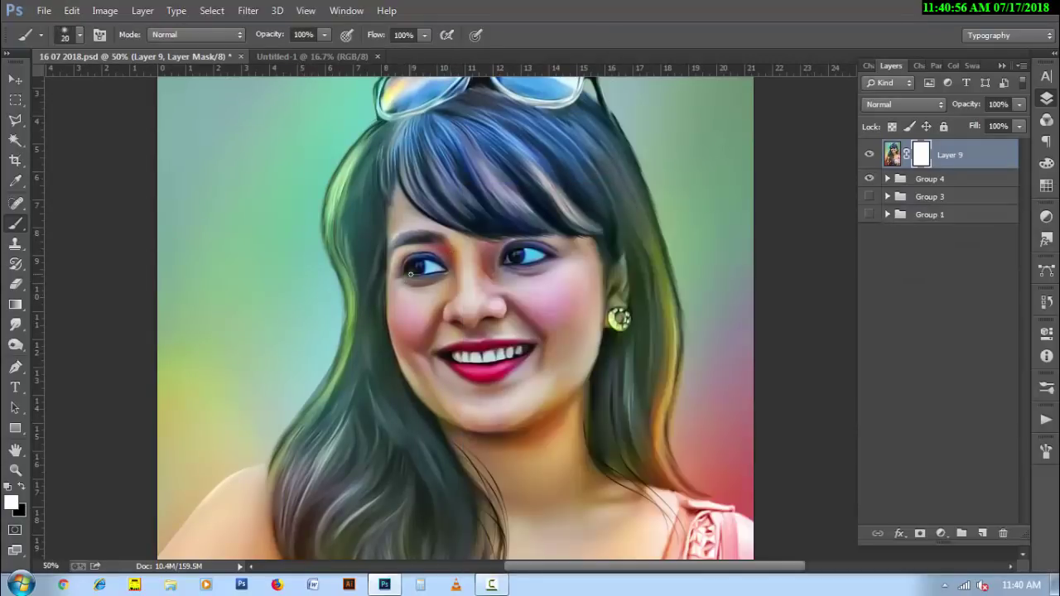
pyautogui.press(']')
pyautogui.press(']')
pyautogui.press(']')
pyautogui.press('x')
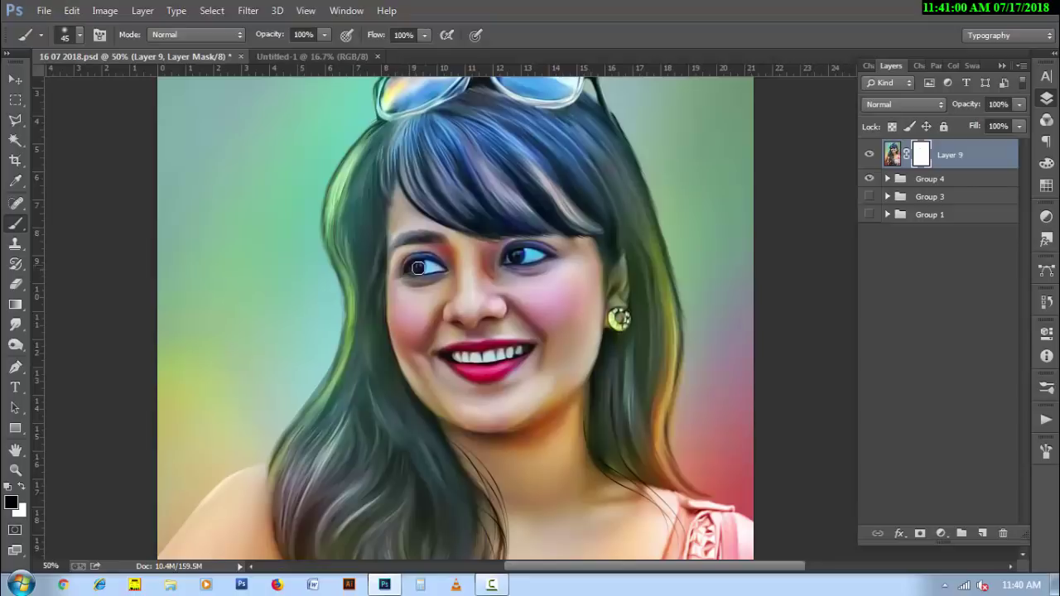
pyautogui.press('space')
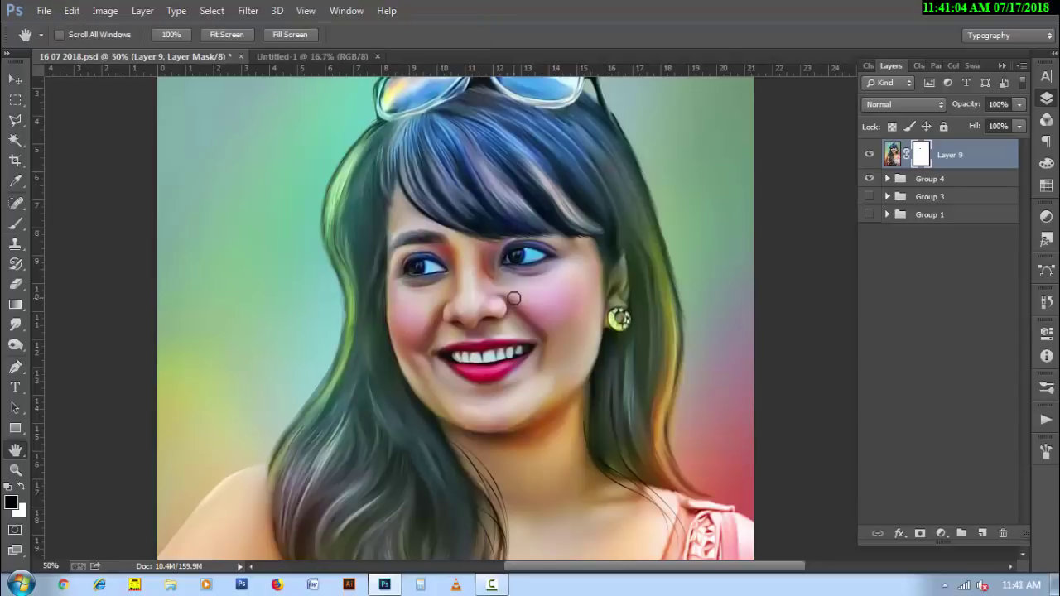
pyautogui.hotkey('ctrl', '-')
pyautogui.hotkey('ctrl', '-')
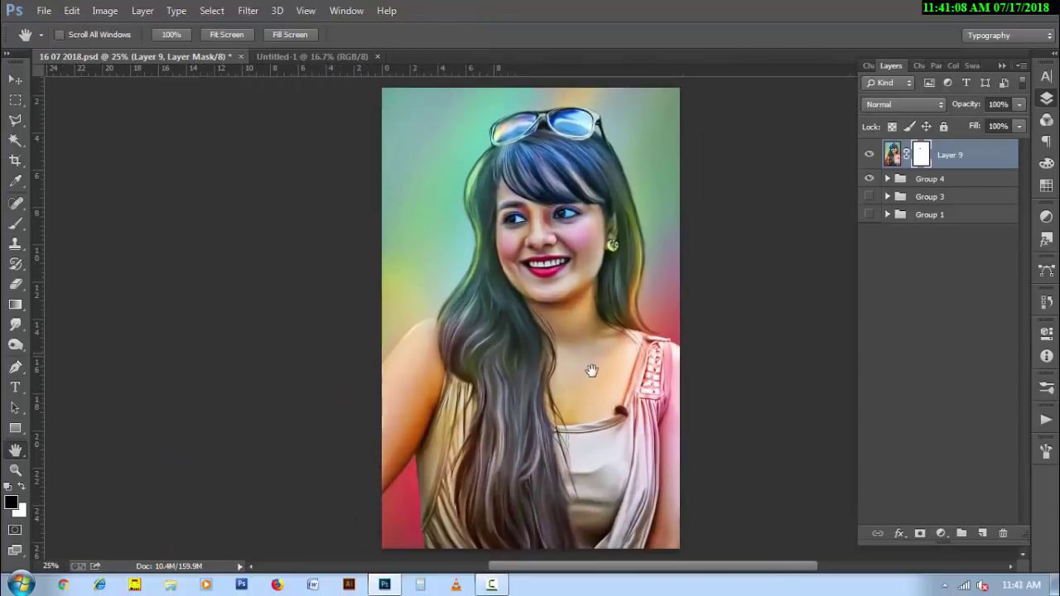
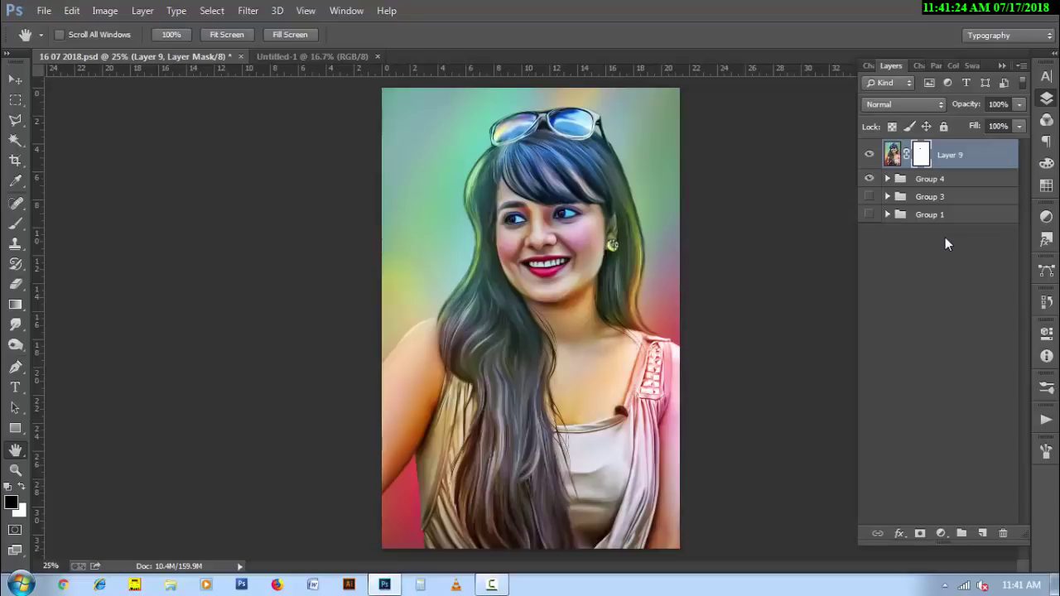
# - Add a new Overlay-mode Layer 10 above Layer 9, filled with 50% gray
pyautogui.click(982, 533)
pyautogui.click(902, 104)
pyautogui.click(897, 310)
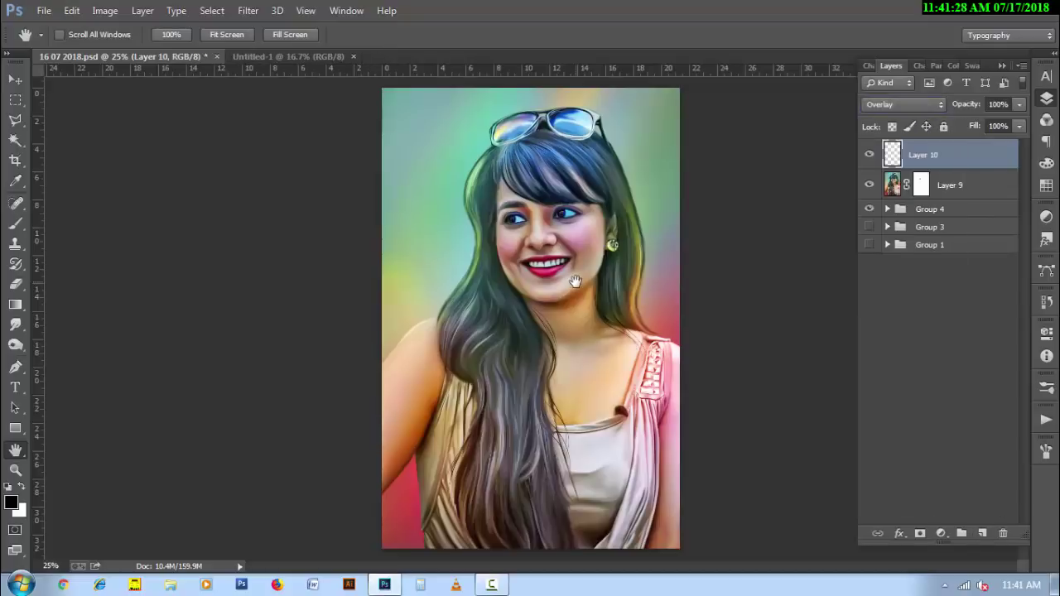
pyautogui.hotkey('shift', 'F5')
pyautogui.click(514, 172)
pyautogui.click(496, 300)
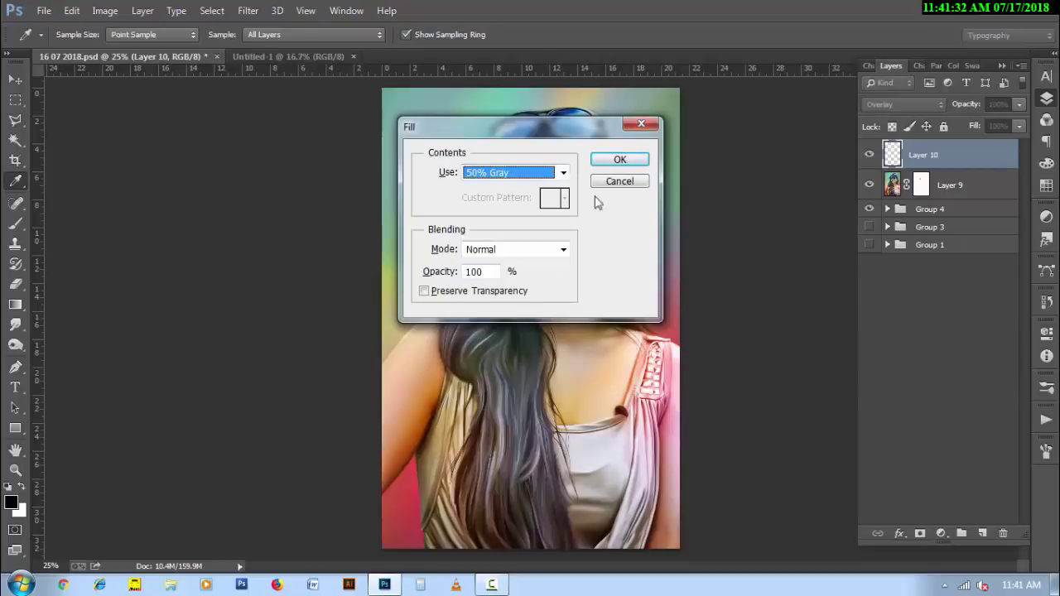
pyautogui.click(619, 159)
# - Dodge the right dress fold and neck with a 150–250 brush, then enlarge it to 300
pyautogui.press('o')
pyautogui.scroll(1, 478, 415)
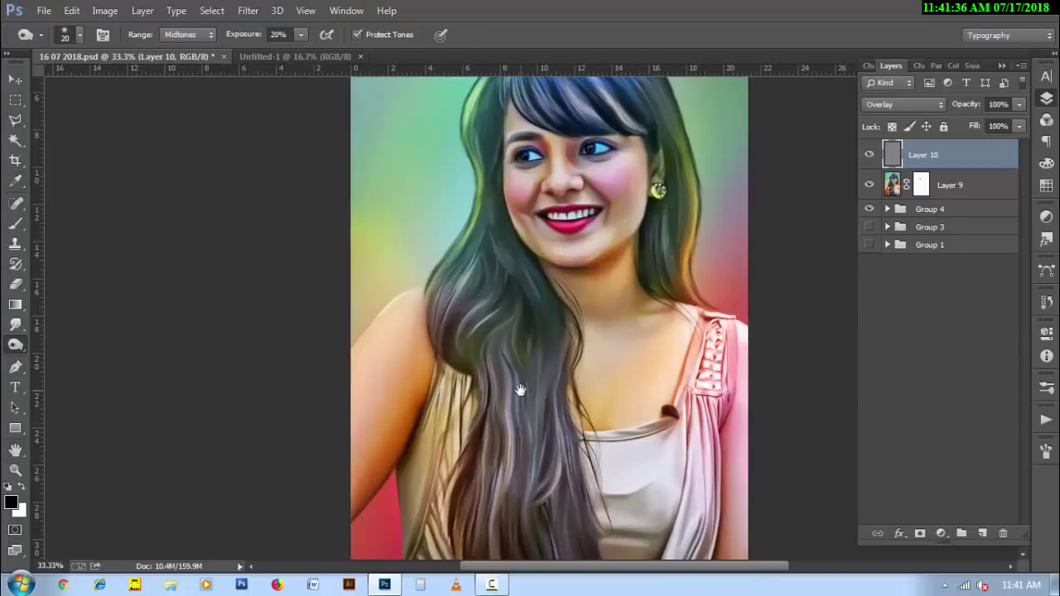
pyautogui.press(']')
pyautogui.press(']')
pyautogui.press(']')
pyautogui.press(']')
pyautogui.press(']')
pyautogui.press(']')
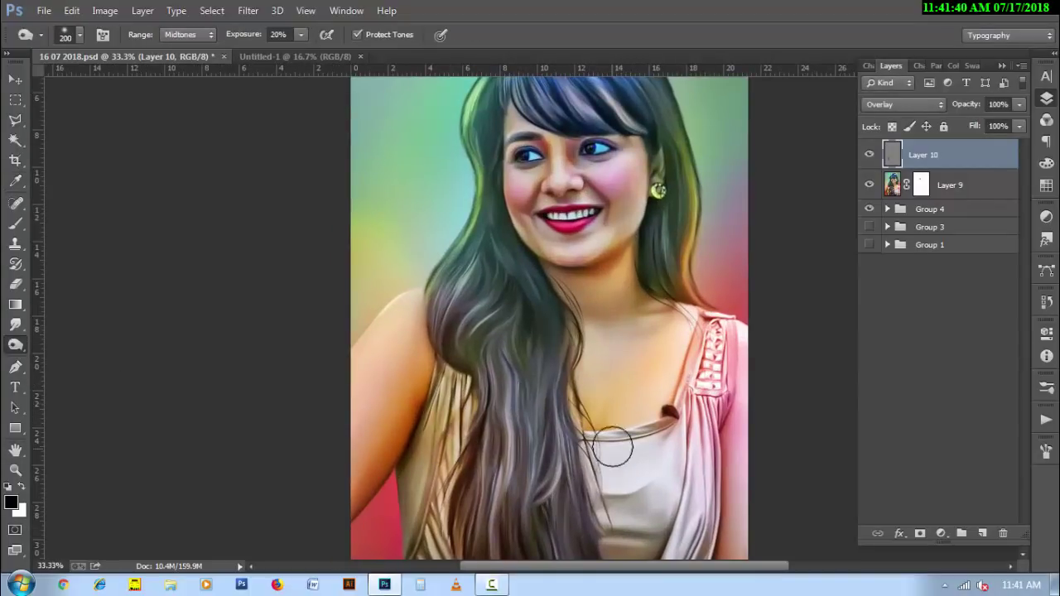
pyautogui.scroll(-2, 699, 405)
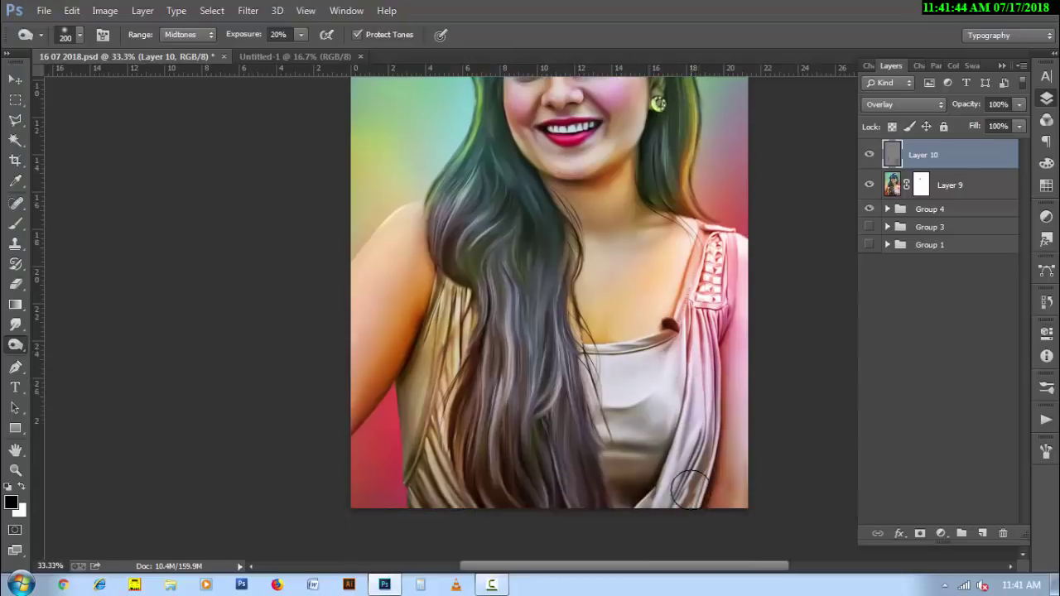
pyautogui.moveTo(626, 380); pyautogui.dragTo(665, 422)
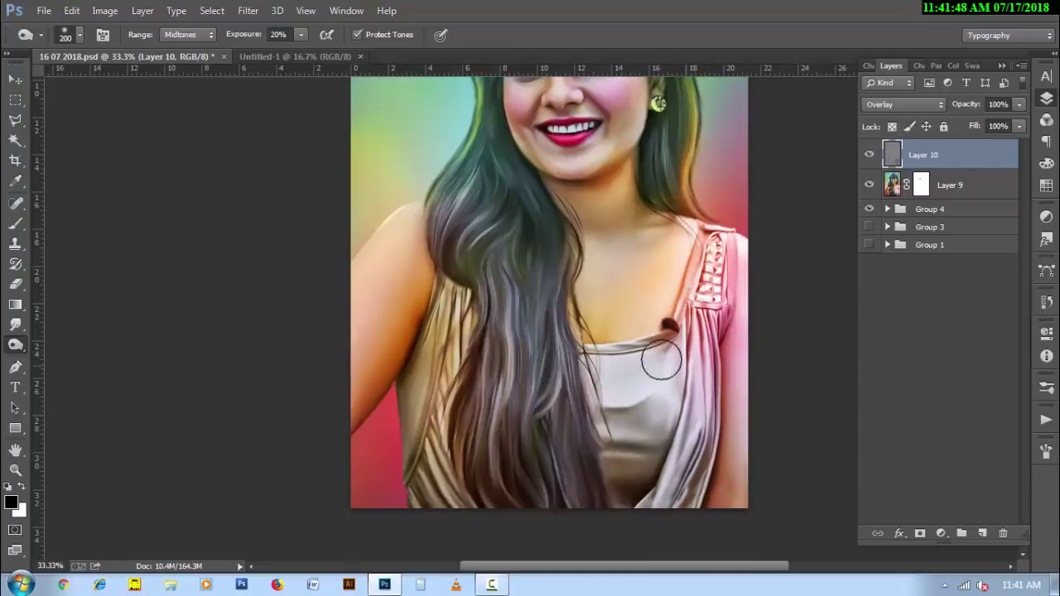
pyautogui.press(']')
pyautogui.scroll(1, 521, 454)
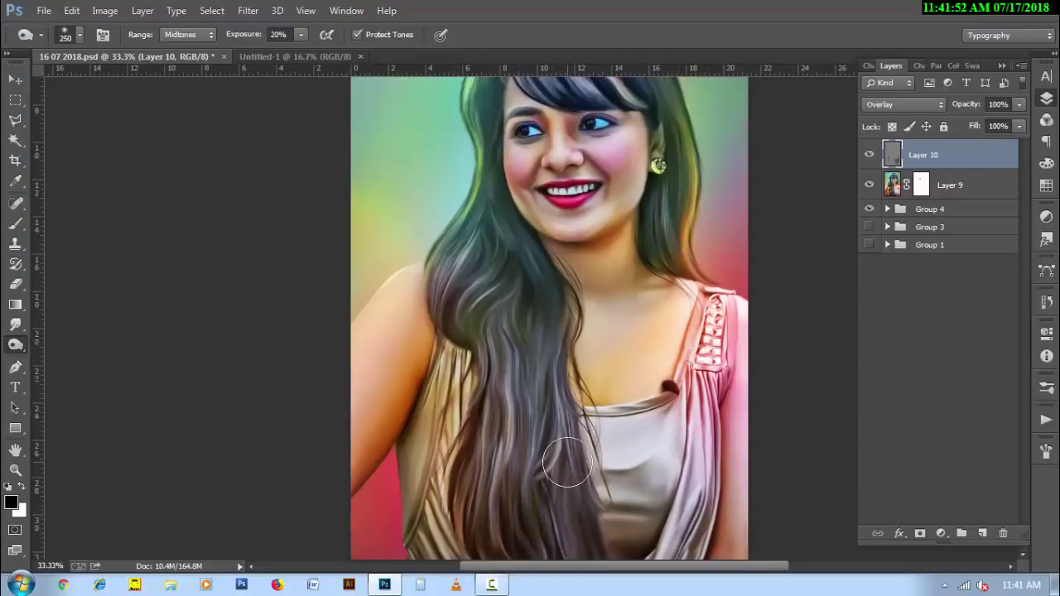
pyautogui.scroll(2, 567, 460)
pyautogui.press('[')
pyautogui.press('[')
pyautogui.press('[')
pyautogui.moveTo(585, 325); pyautogui.dragTo(666, 359)
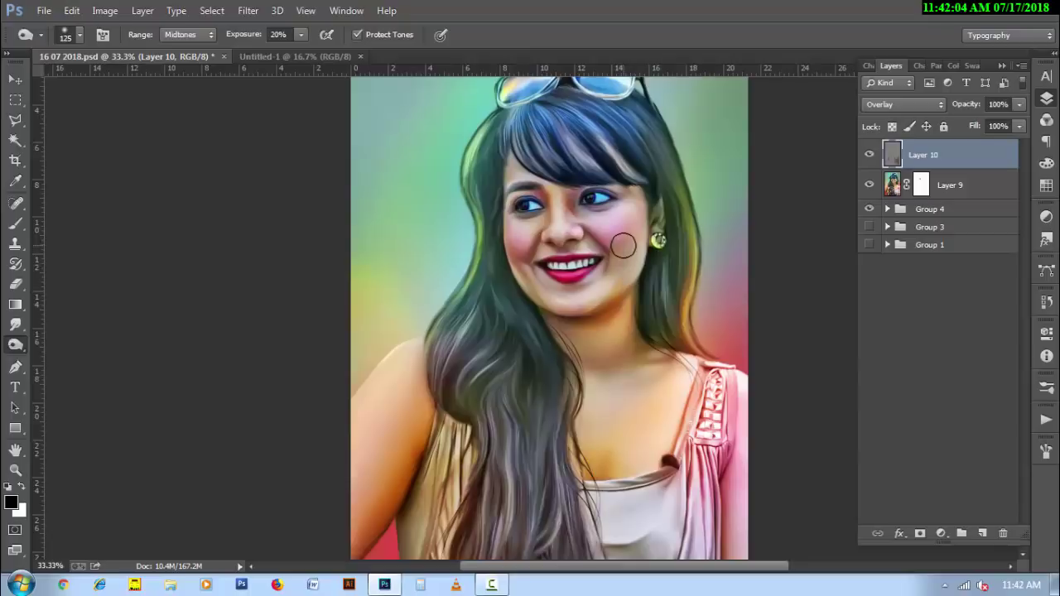
pyautogui.press('[')
pyautogui.press('[')
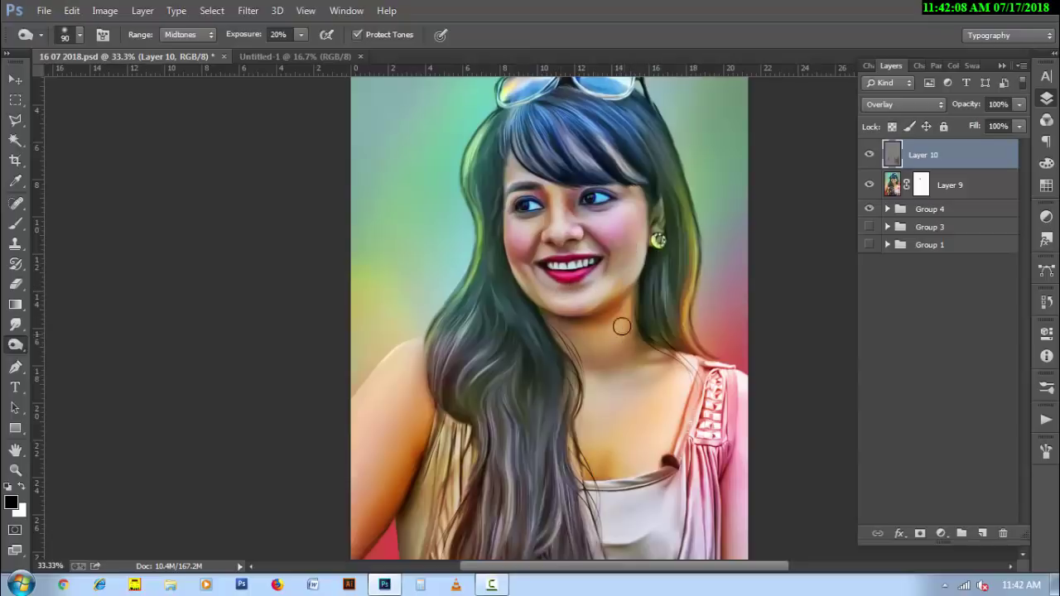
pyautogui.scroll(-2, 436, 451)
pyautogui.press(']')
pyautogui.press(']')
pyautogui.press(']')
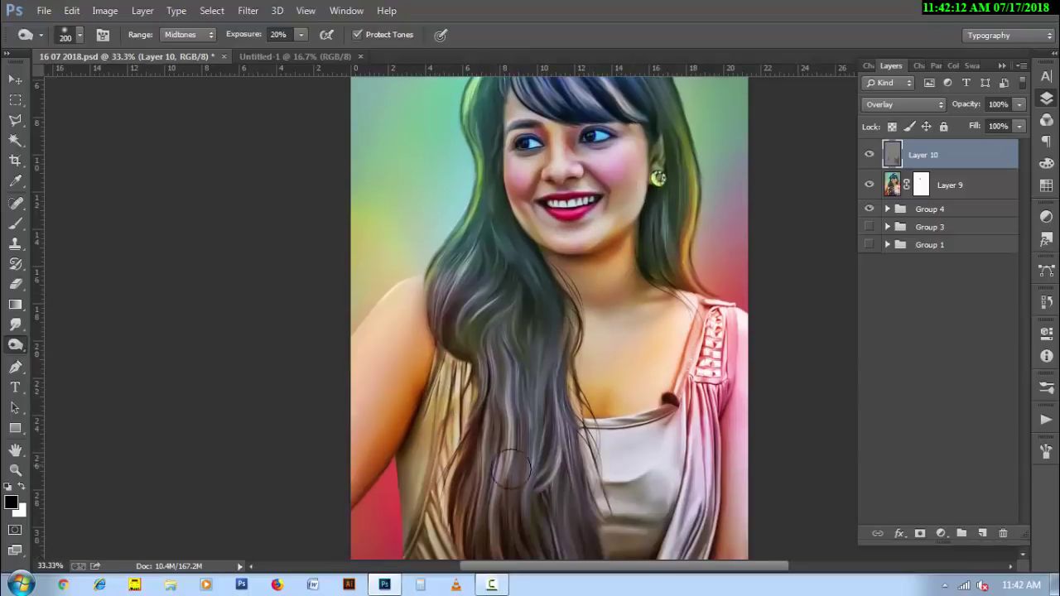
pyautogui.press(']')
pyautogui.press(']')
pyautogui.press(']')
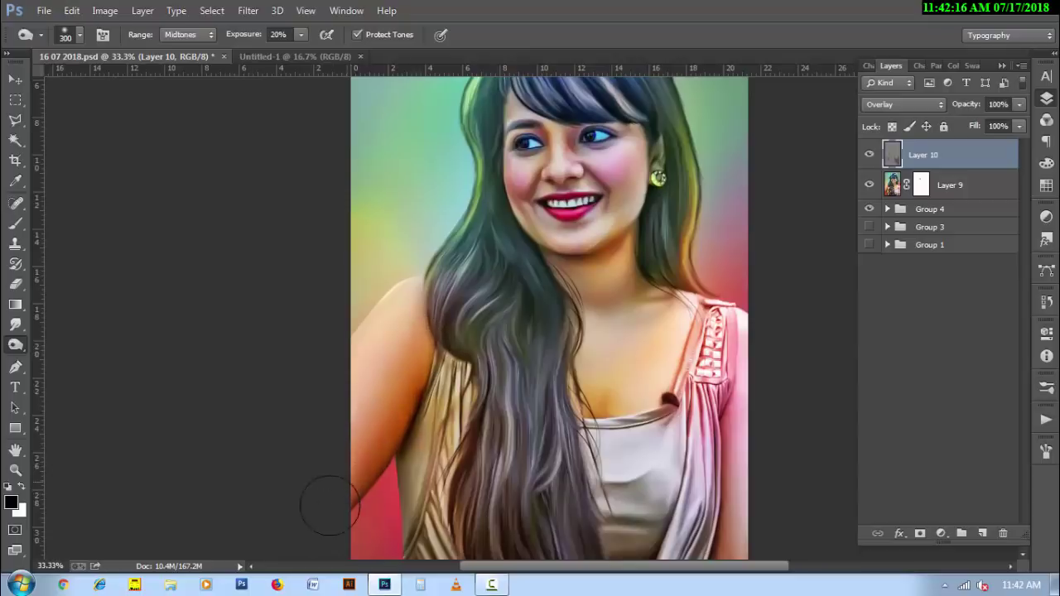
# - Dodge face and cheek highlights at 20% exposure, shrinking the brush from 200 to 50
pyautogui.rightClick(17, 347)
pyautogui.click(79, 344)
pyautogui.press('2')
pyautogui.press(']')
pyautogui.press(']')
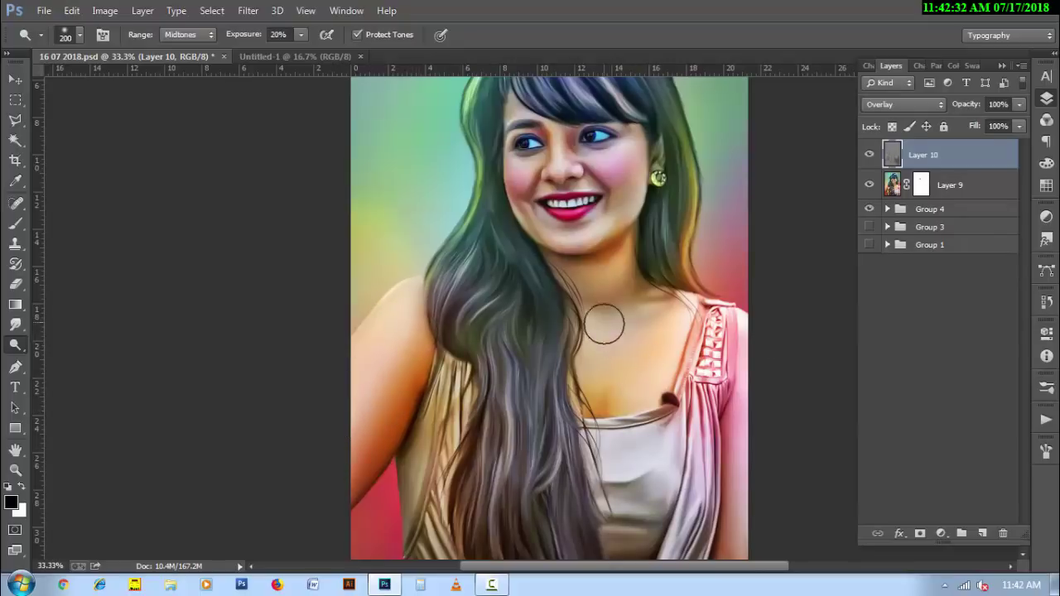
pyautogui.press('[')
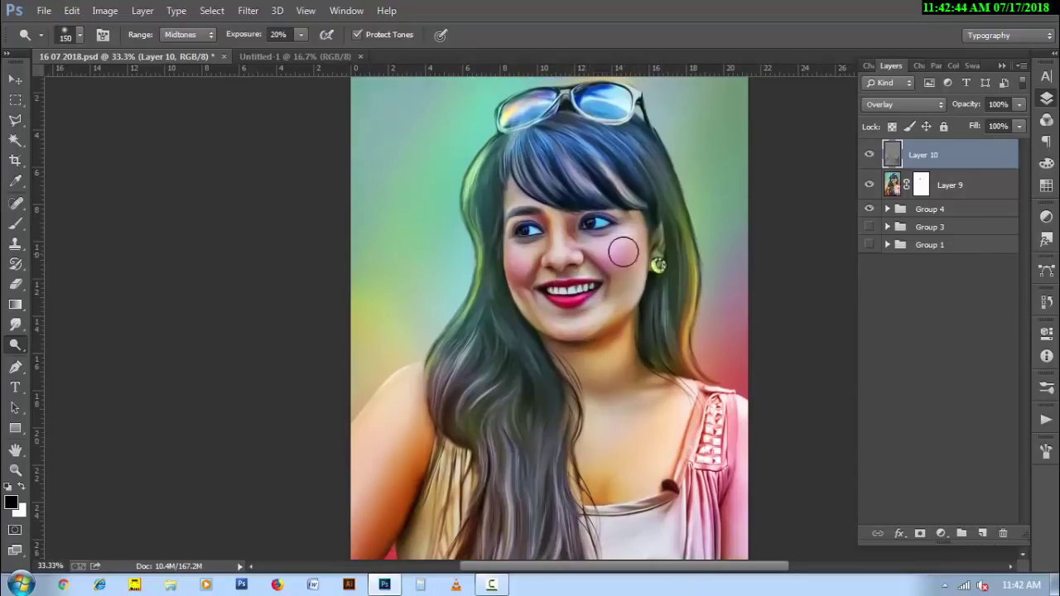
pyautogui.press('[')
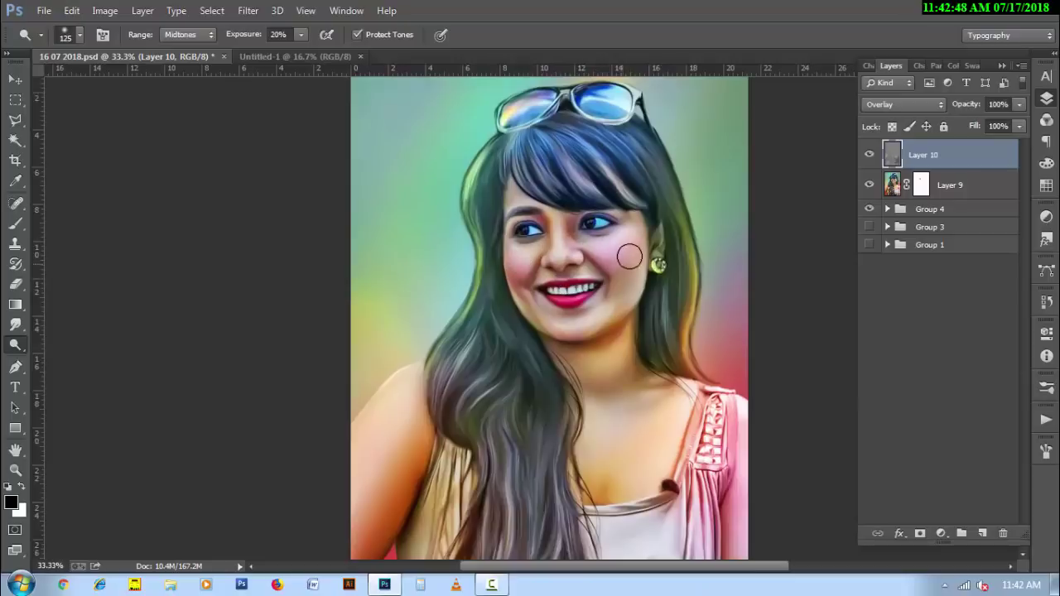
pyautogui.press('[')
pyautogui.press('[')
pyautogui.press('[')
pyautogui.press('[')
pyautogui.press(']')
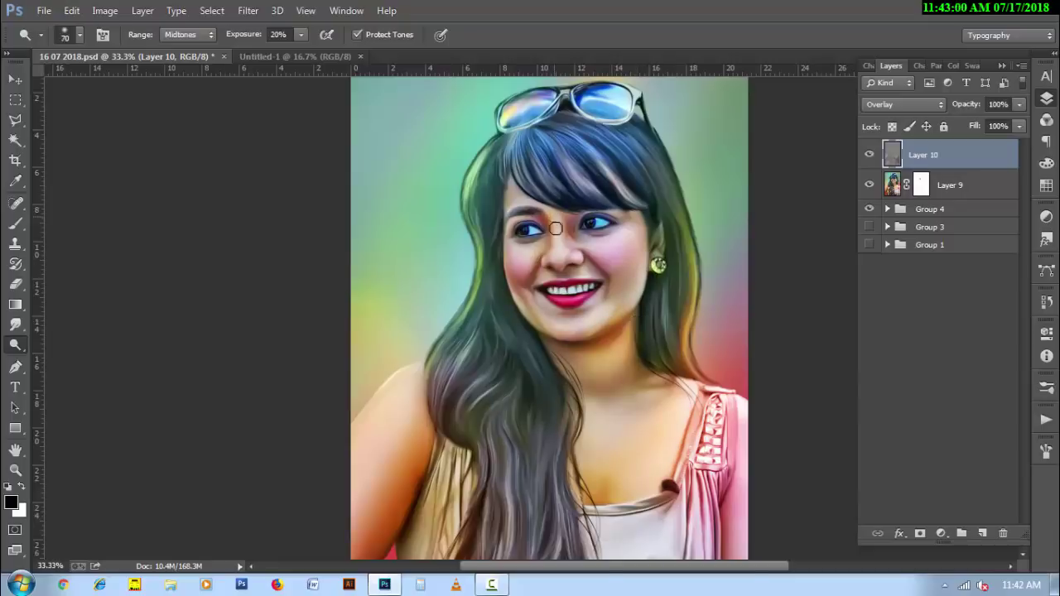
pyautogui.press('[')
pyautogui.press('[')
# - Dodge the eyes, nose, chin, cheek and earring with brushes from 25 to 90
pyautogui.scroll(1, 565, 220)
pyautogui.scroll(1, 532, 298)
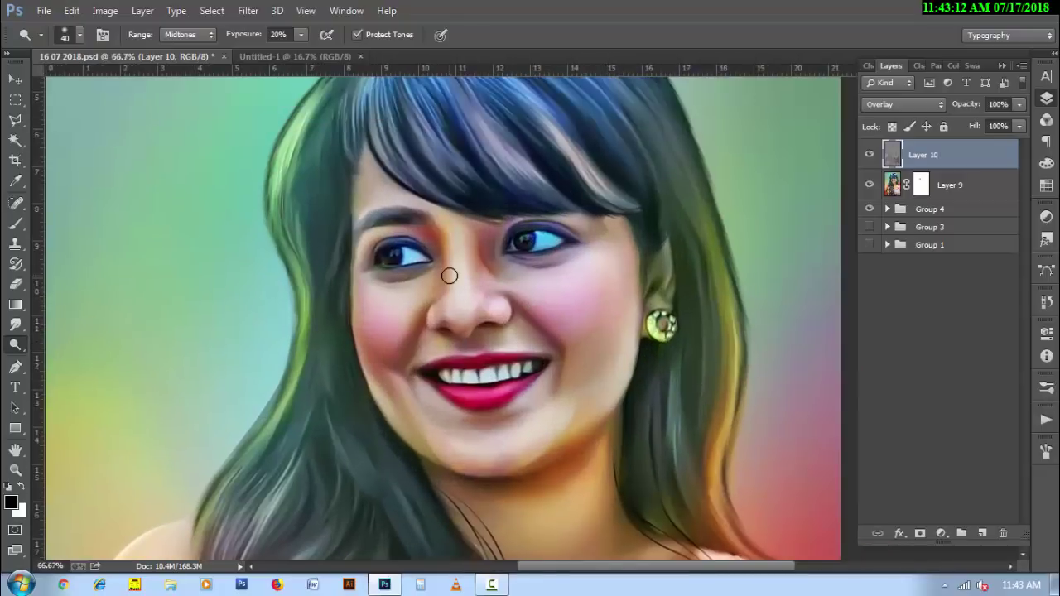
pyautogui.press('[')
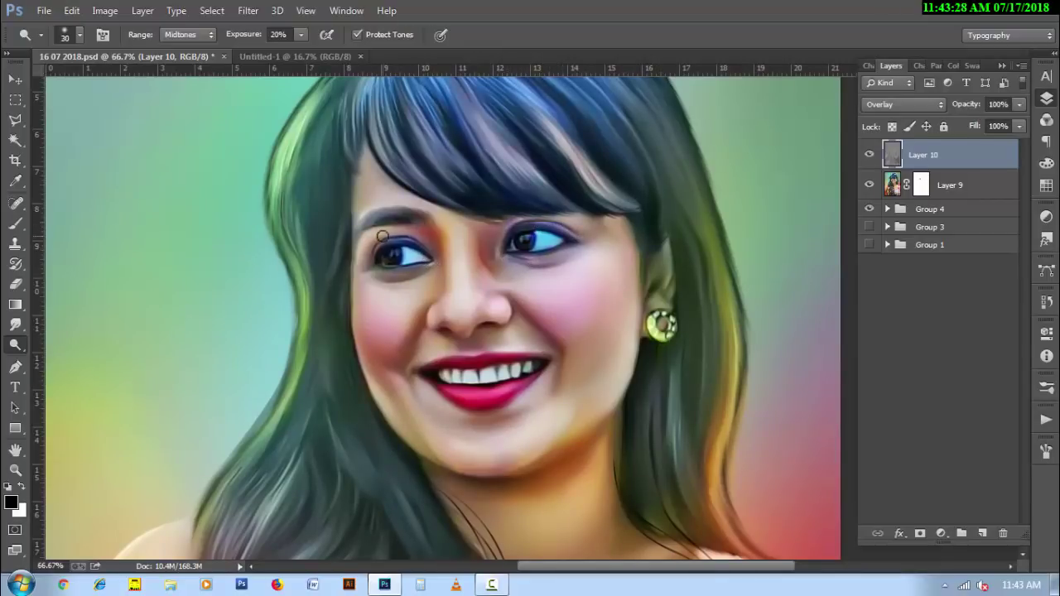
pyautogui.press(']')
pyautogui.press('[')
pyautogui.press('[')
pyautogui.press('[')
pyautogui.press('[')
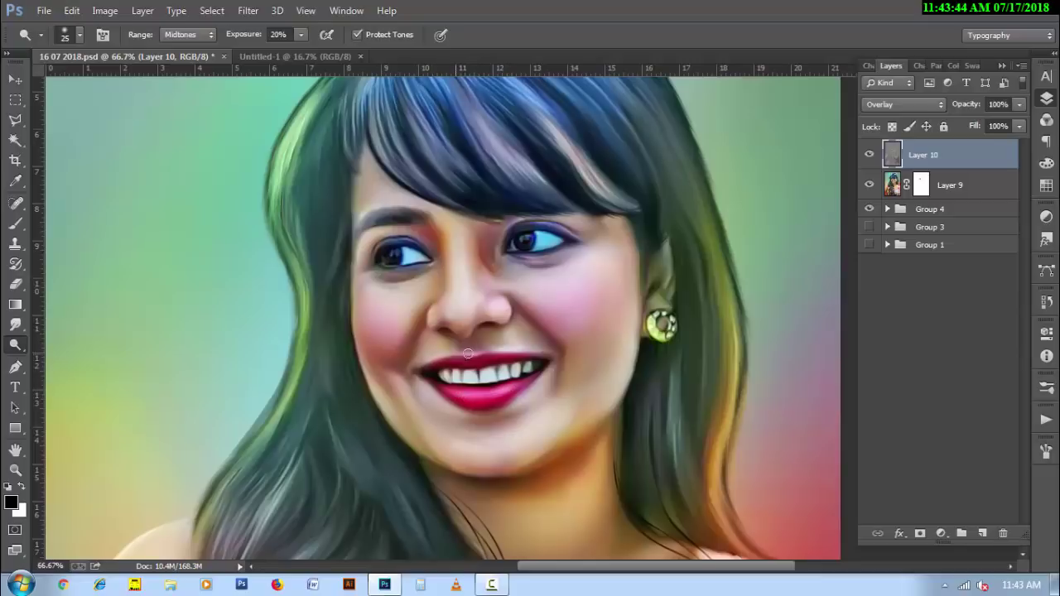
pyautogui.press(']')
pyautogui.press(']')
pyautogui.press(']')
pyautogui.press(']')
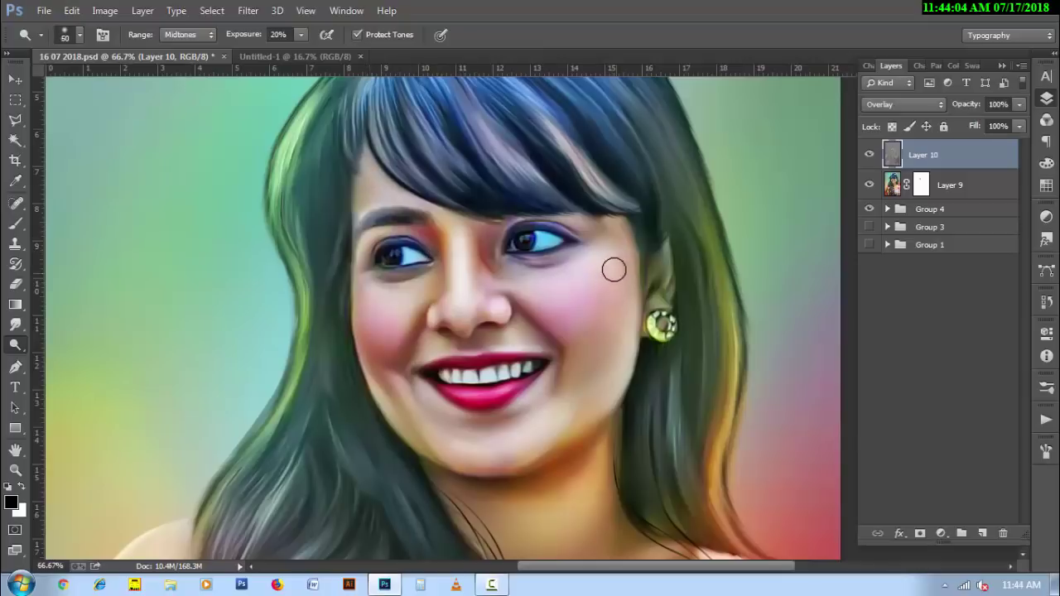
pyautogui.press(']')
pyautogui.press(']')
pyautogui.press(']')
pyautogui.scroll(-3, 579, 431)
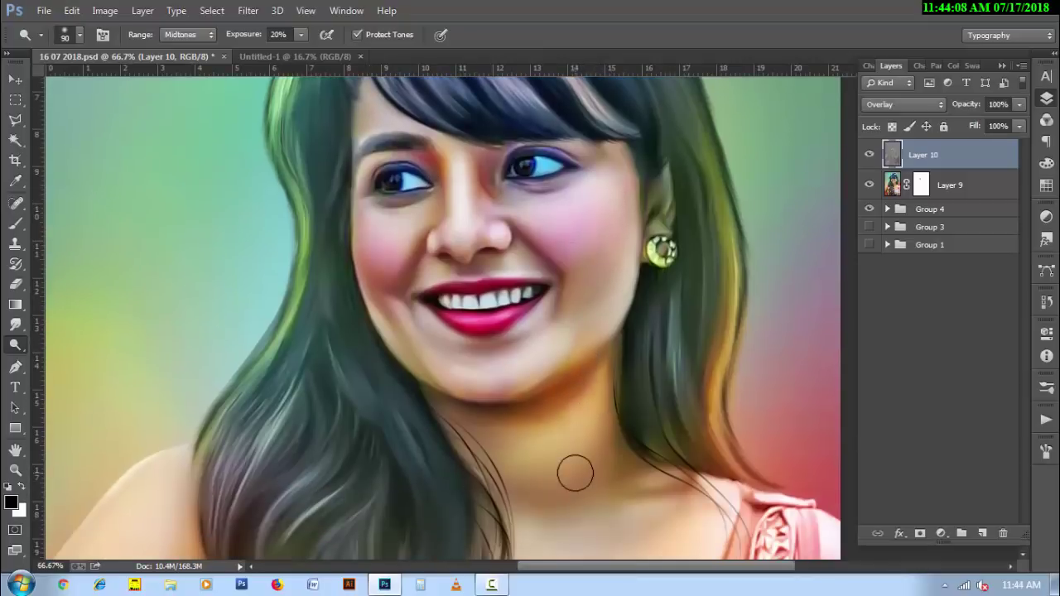
pyautogui.press('[')
pyautogui.press('[')
pyautogui.press('[')
# - Add Color Balance 3, nudging the midtones toward green and blue
pyautogui.press('h')
pyautogui.scroll(-1, 520, 362)
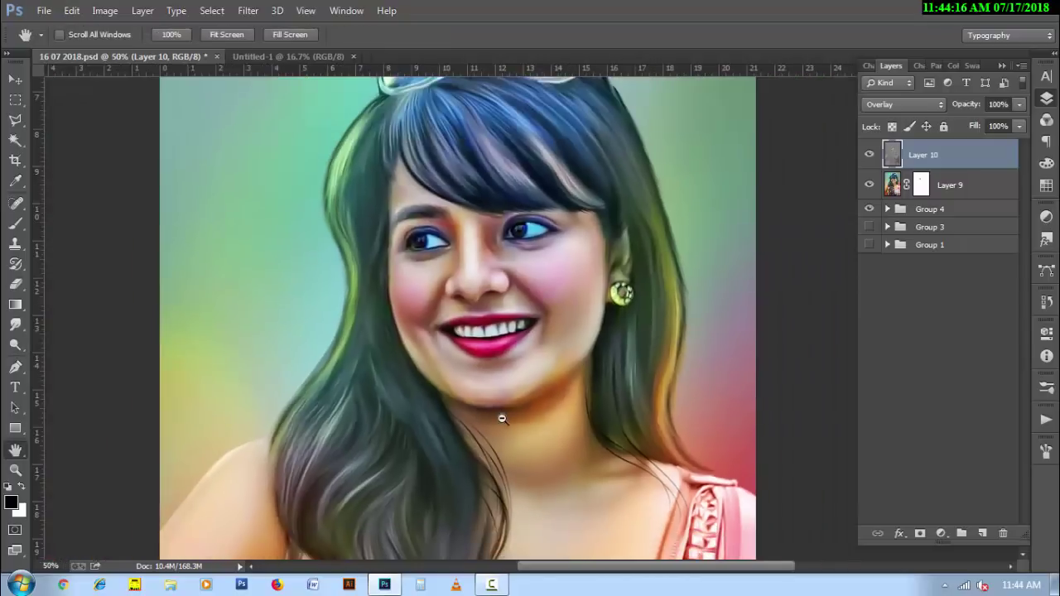
pyautogui.scroll(-1, 497, 414)
pyautogui.scroll(-3, 568, 414)
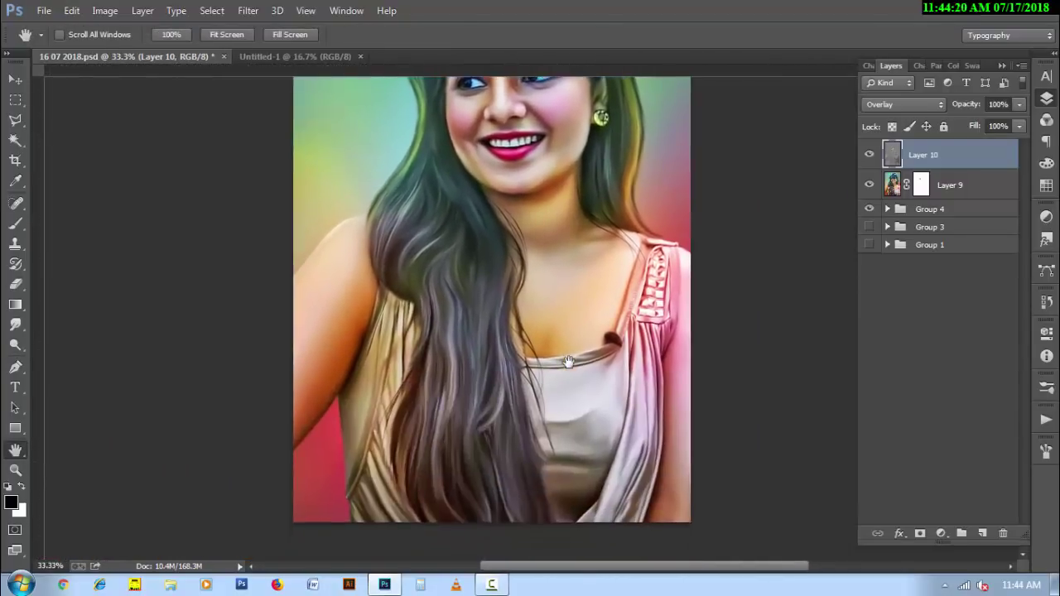
pyautogui.scroll(-1, 596, 372)
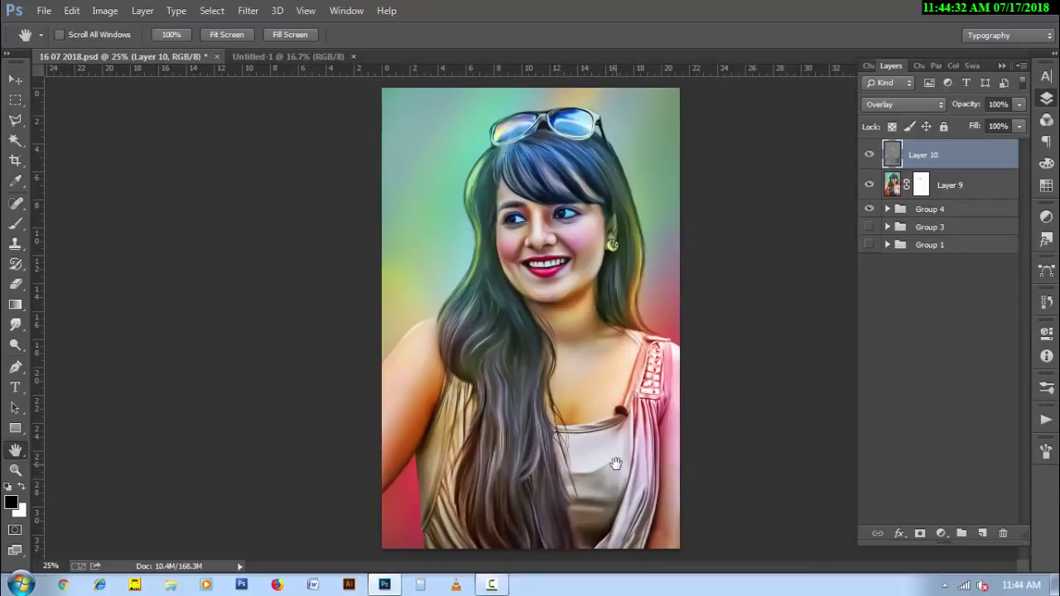
pyautogui.scroll(1, 615, 463)
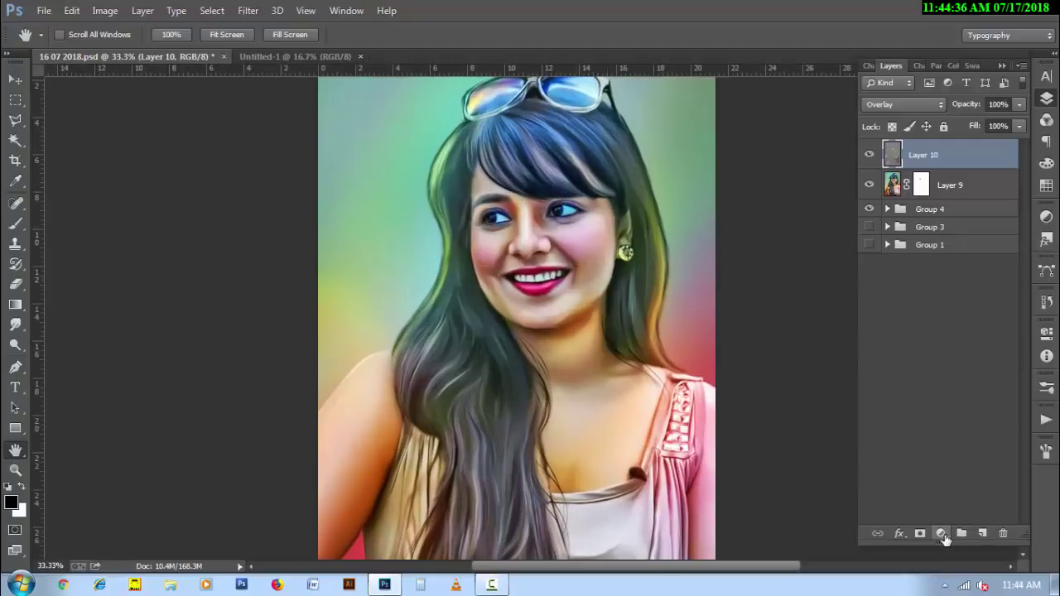
pyautogui.click(941, 534)
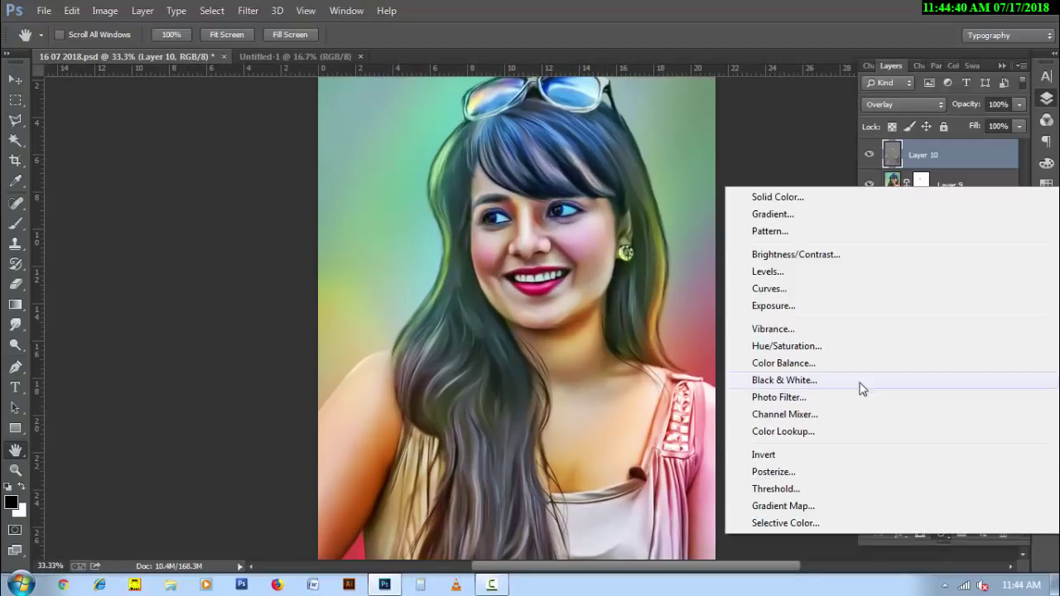
pyautogui.click(852, 362)
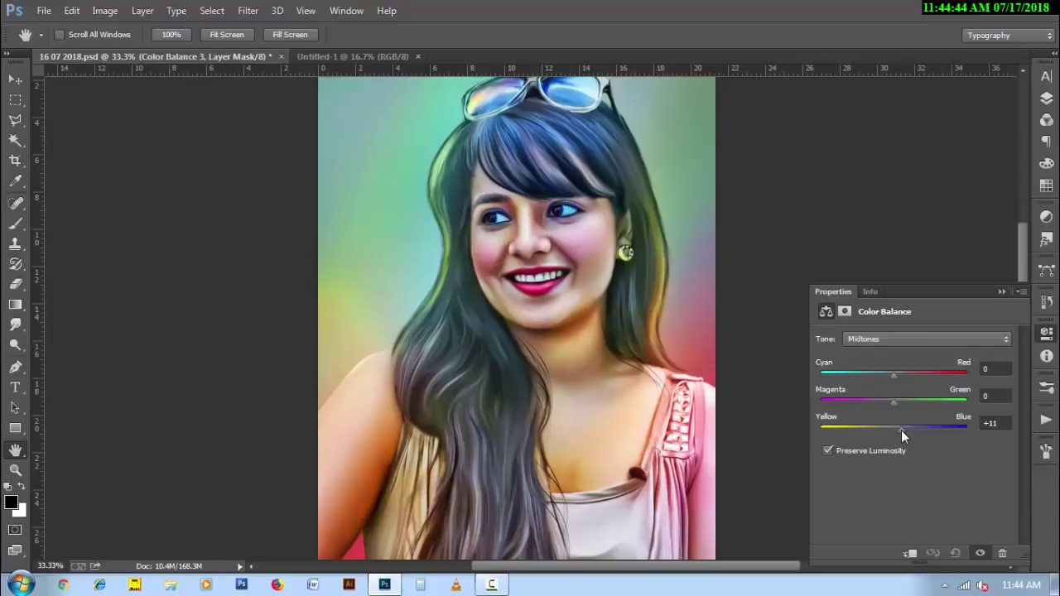
pyautogui.moveTo(894, 402); pyautogui.dragTo(898, 374)
# - Return from the Color Balance properties to the layer list
pyautogui.click(1045, 98)
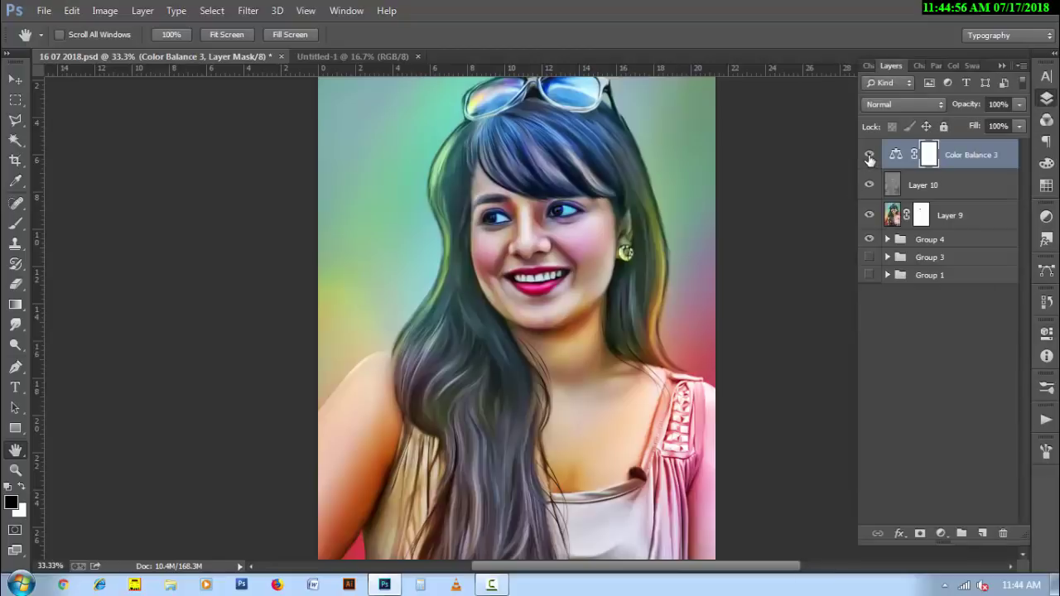
pyautogui.scroll(-1, 579, 331)
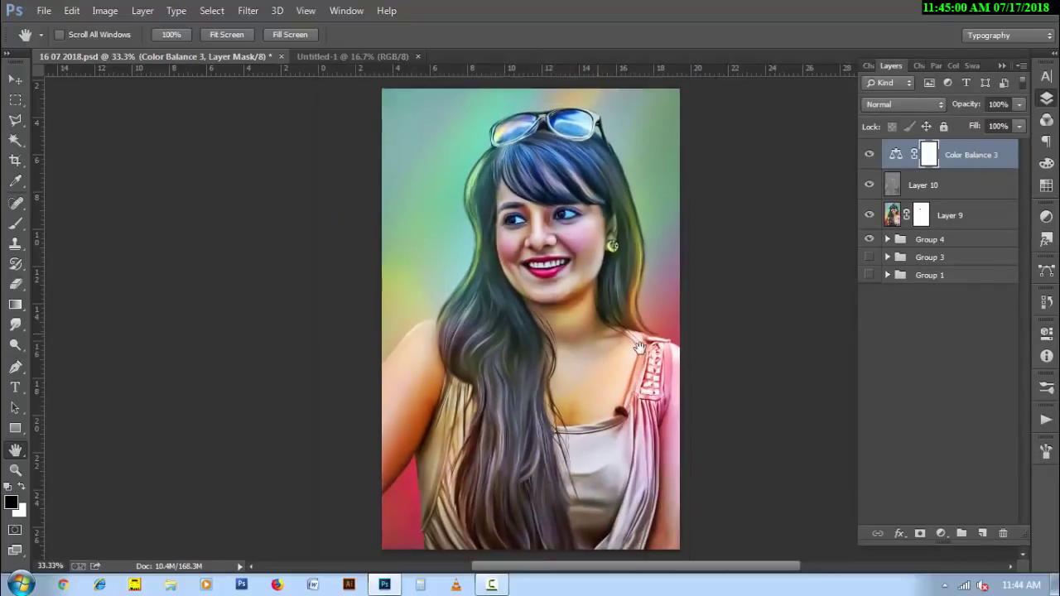
pyautogui.scroll(1, 625, 273)
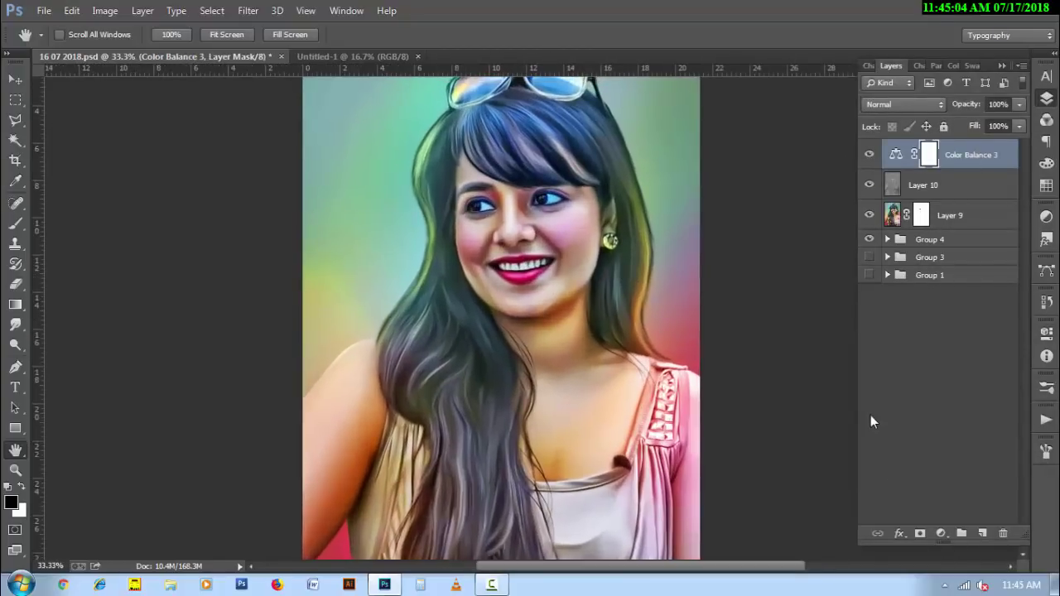
pyautogui.click(939, 533)
# - Add Color Balance 4: midtones +16 red, −21 blue; highlights +24 blue; view at 33.3%
pyautogui.click(846, 364)
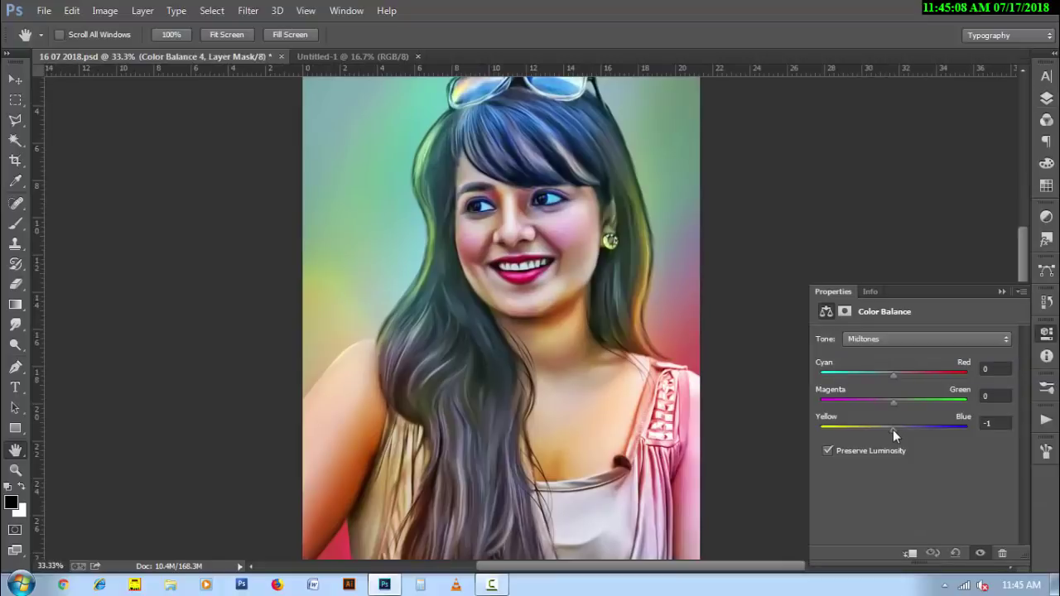
pyautogui.moveTo(892, 431); pyautogui.dragTo(878, 433)
pyautogui.moveTo(893, 375)
pyautogui.mouseDown()
pyautogui.moveTo(907, 373)
pyautogui.moveTo(888, 403)
pyautogui.moveTo(900, 401)
pyautogui.moveTo(904, 430)
pyautogui.moveTo(915, 430)
pyautogui.mouseUp()
pyautogui.click(889, 342)
pyautogui.click(883, 381)
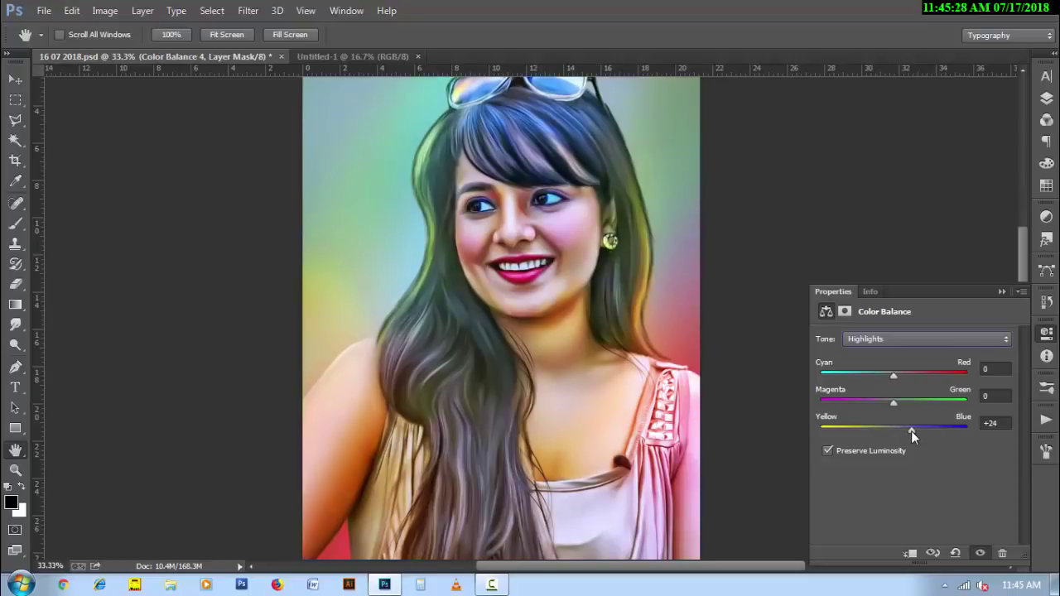
pyautogui.click(1001, 291)
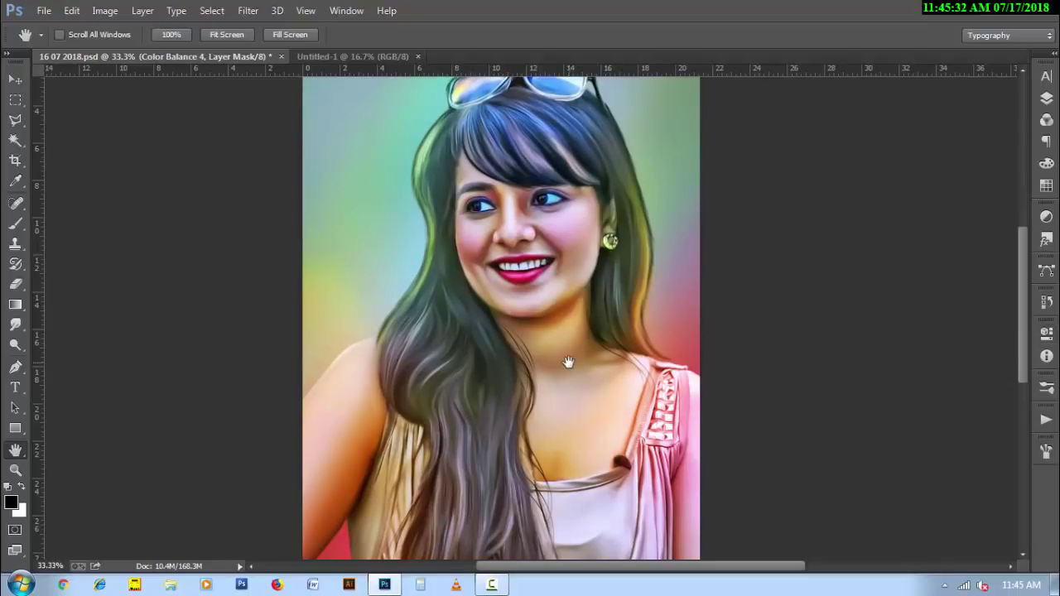
pyautogui.hotkey('ctrl', '-')
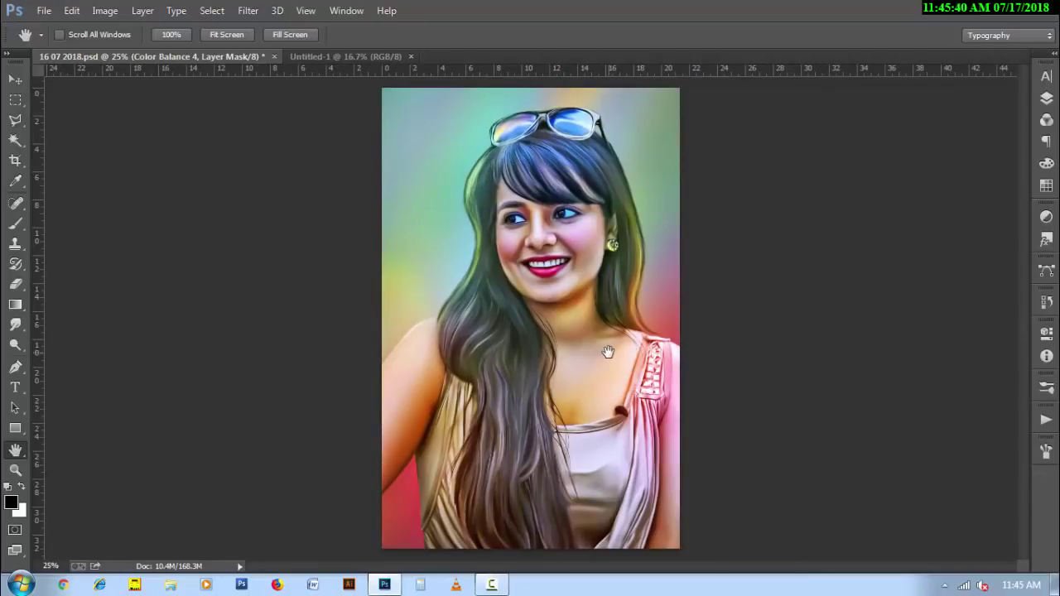
pyautogui.hotkey('ctrl', '+')
pyautogui.moveTo(607, 303); pyautogui.dragTo(619, 390)
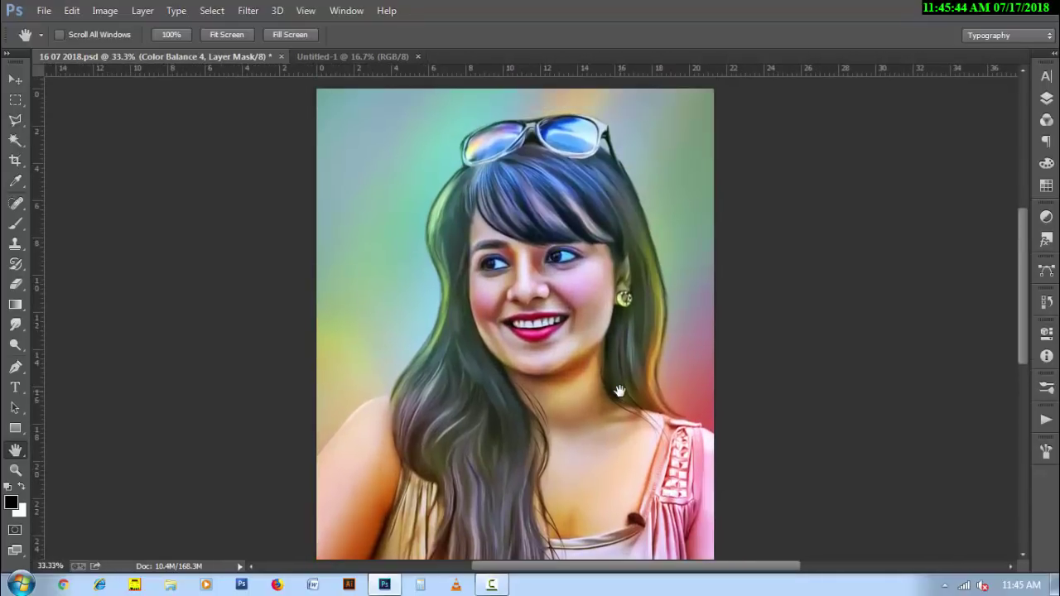
# - Stamp visible layers into Layer 11, apply Portraiture Smoothing: High, and add a black mask
pyautogui.click(1045, 98)
pyautogui.hotkey('ctrl', 'shift', 'alt', 'e')
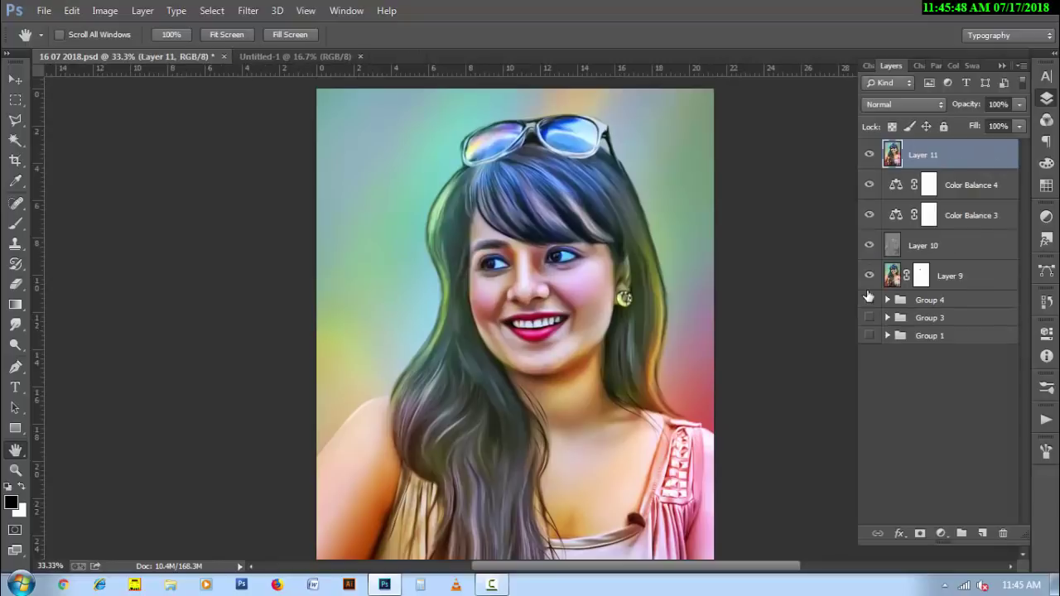
pyautogui.click(248, 10)
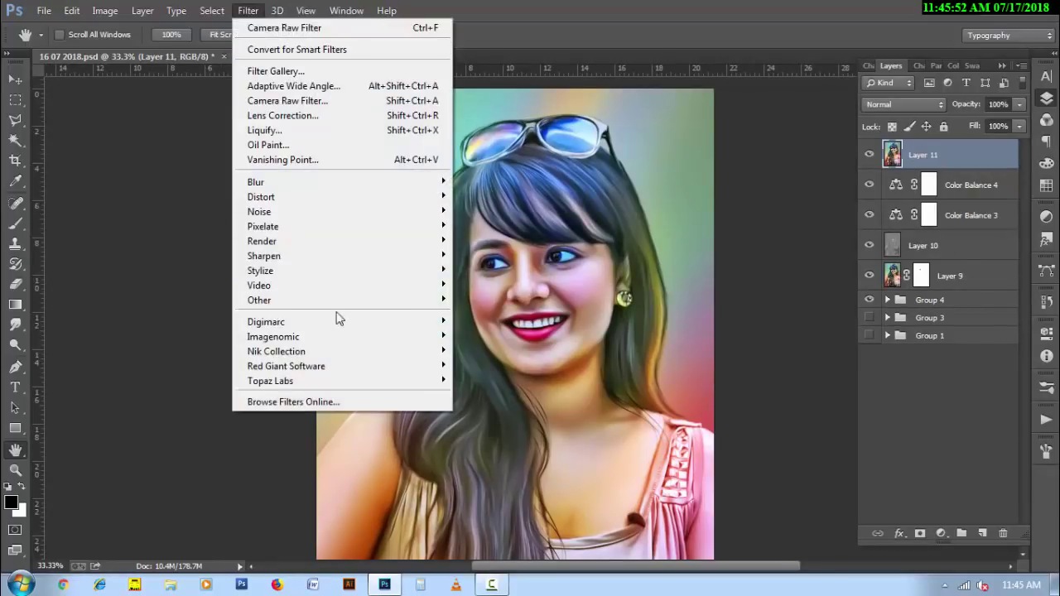
pyautogui.click(497, 350)
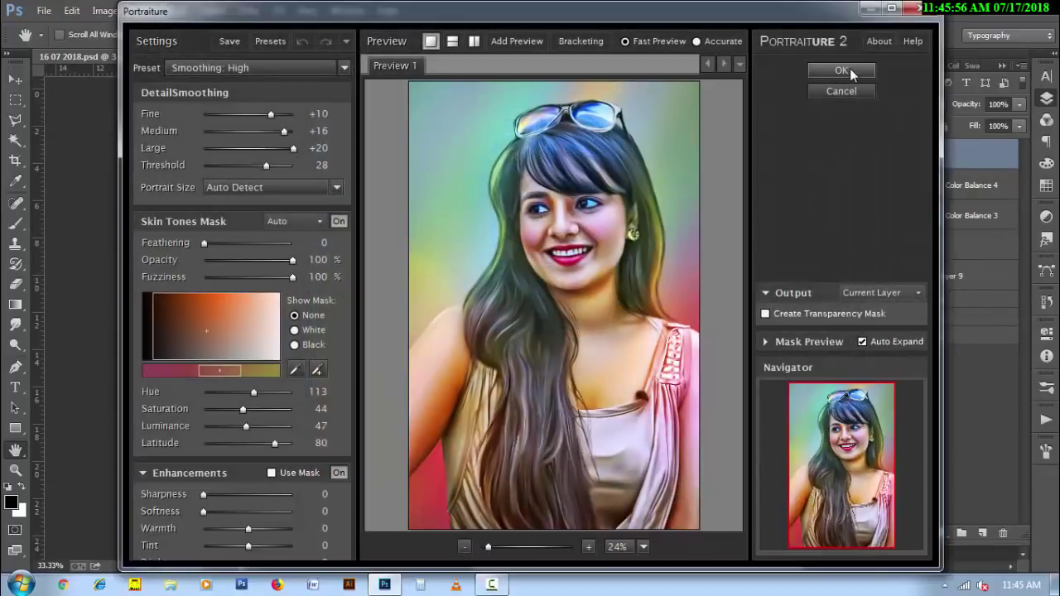
pyautogui.click(841, 69)
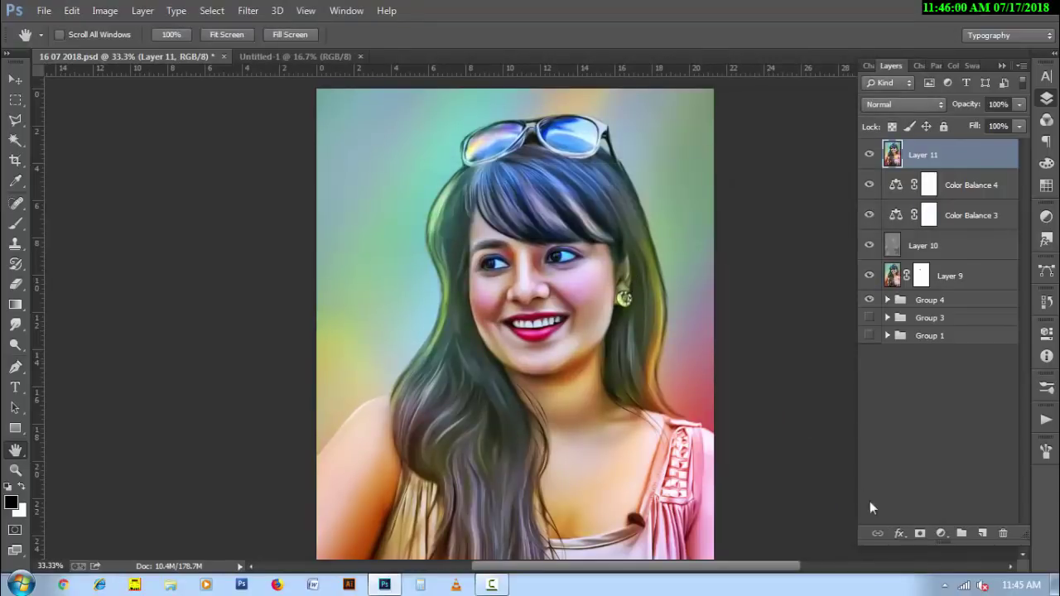
pyautogui.keyDown('alt'); pyautogui.click(919, 533); pyautogui.keyUp('alt')
# - Paint white on Layer 11's mask to reveal smoothing over the face and nose
pyautogui.press('b')
pyautogui.press('x')
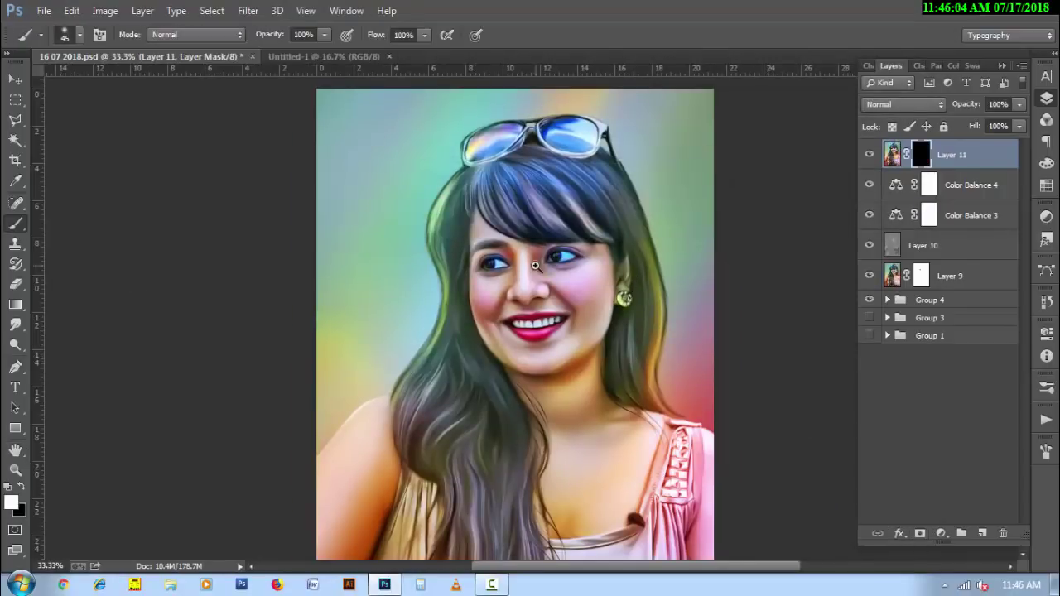
pyautogui.hotkey('ctrl', '1')
pyautogui.press(']')
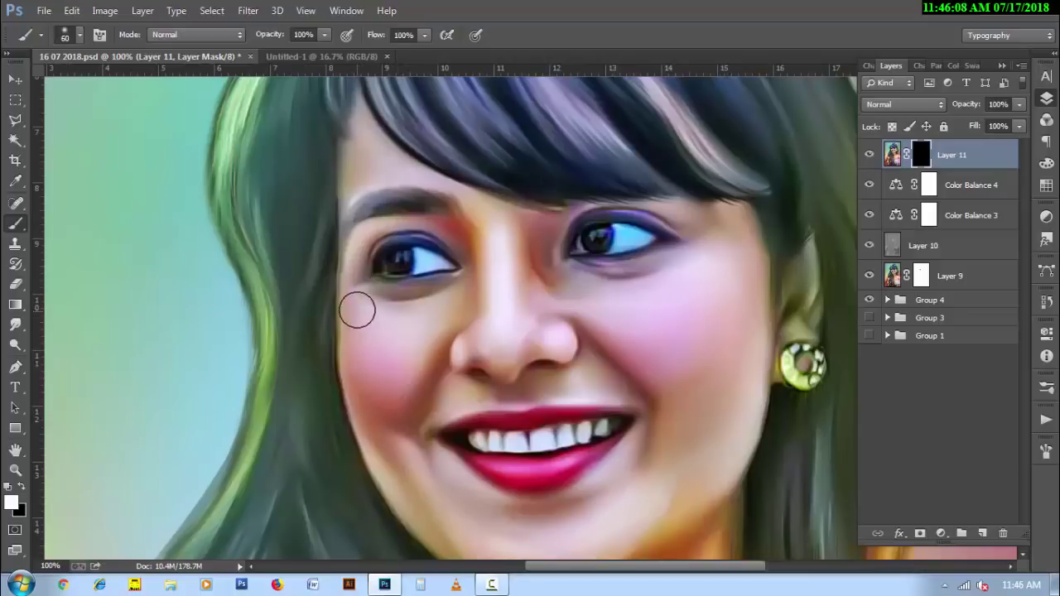
pyautogui.press(']')
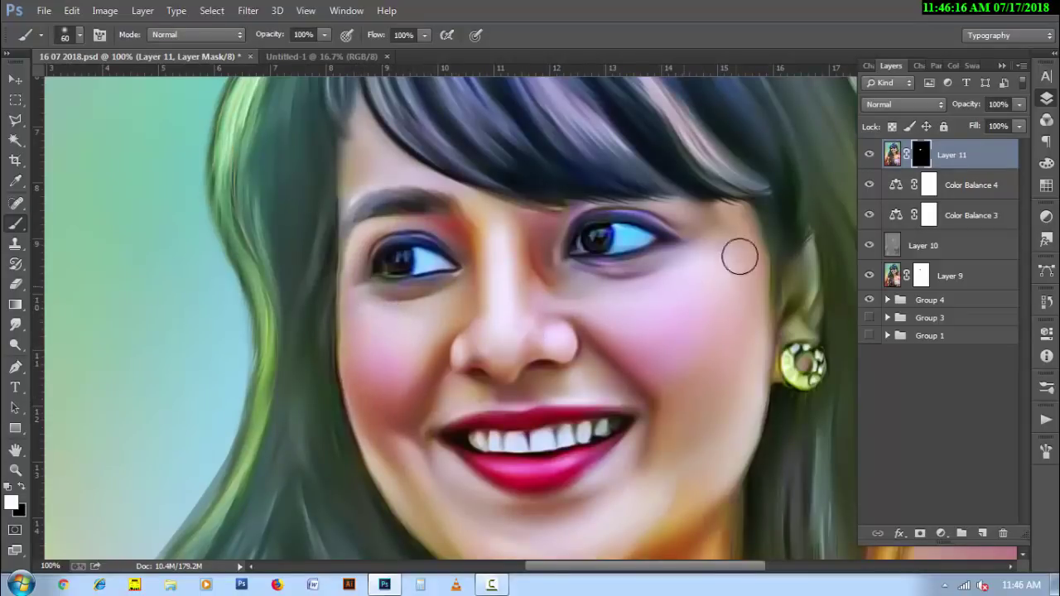
pyautogui.scroll(-2, 572, 460)
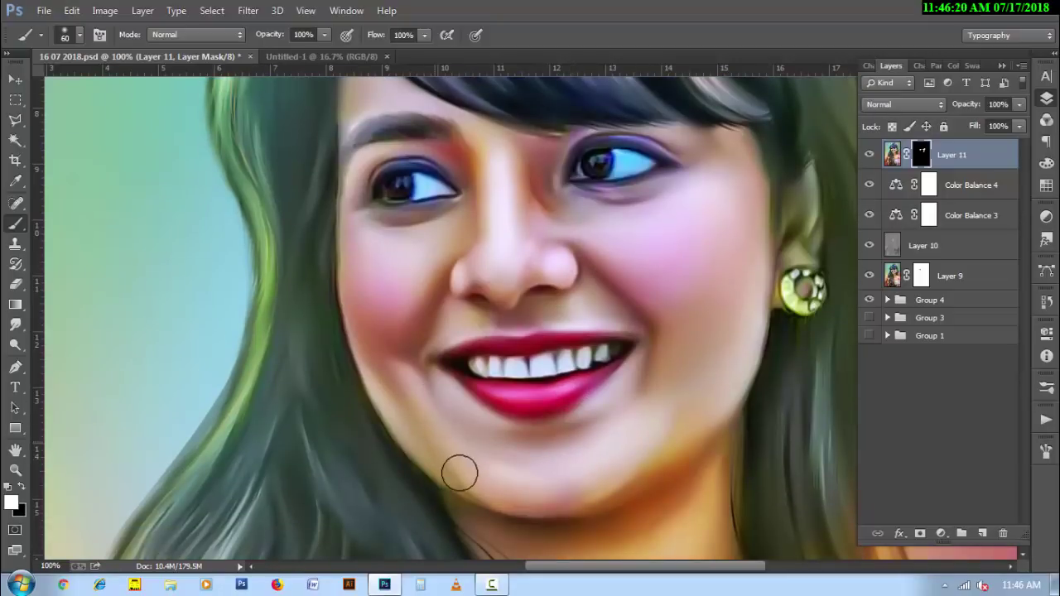
pyautogui.scroll(-2, 622, 456)
pyautogui.press(']')
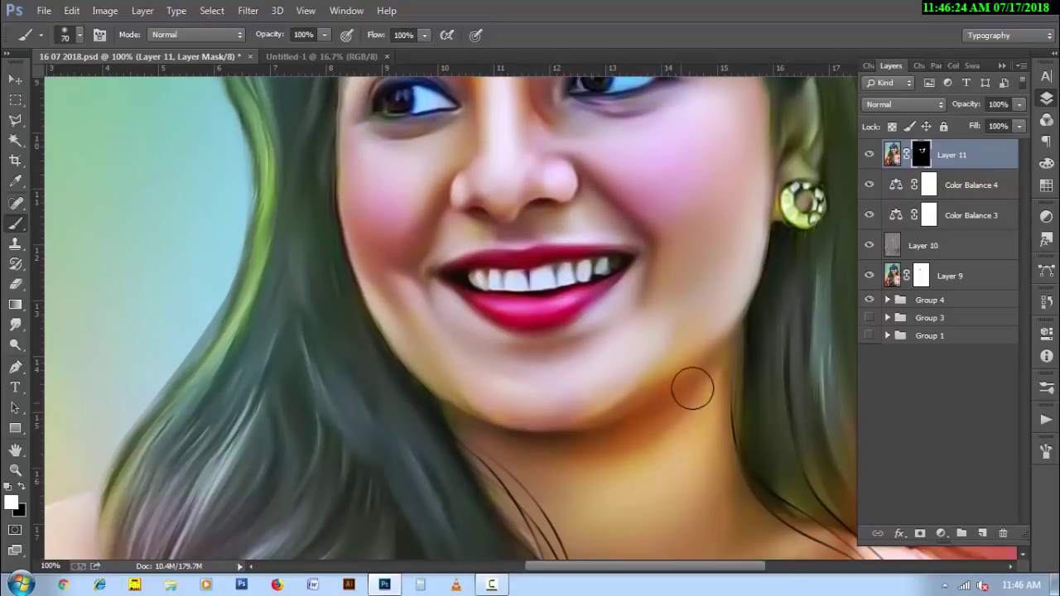
pyautogui.press('[')
pyautogui.scroll(4, 660, 471)
pyautogui.press('[')
pyautogui.press('[')
pyautogui.press('[')
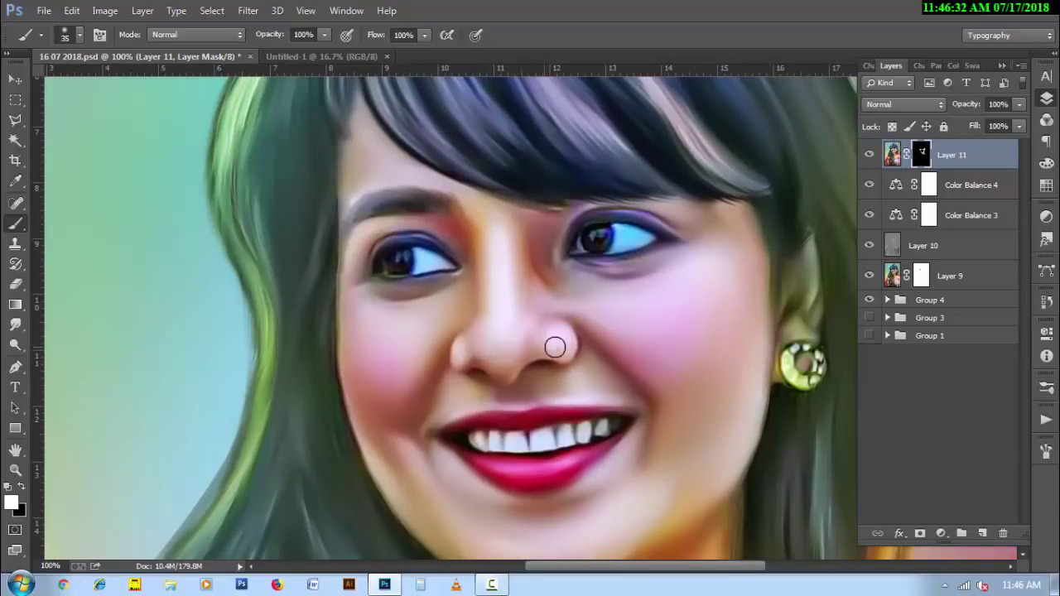
pyautogui.scroll(1, 480, 307)
pyautogui.press(']')
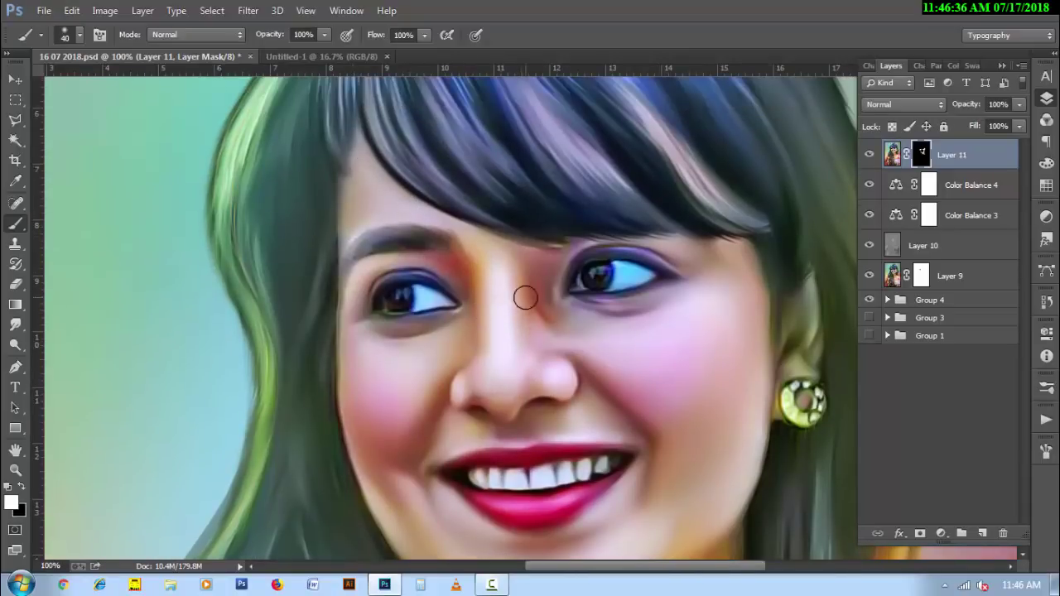
# - Reveal the smoothing over the neck, chest and upper arm with a much larger brush
pyautogui.scroll(-1, 525, 331)
pyautogui.scroll(-7, 525, 356)
pyautogui.scroll(-2, 527, 363)
pyautogui.scroll(-1, 526, 364)
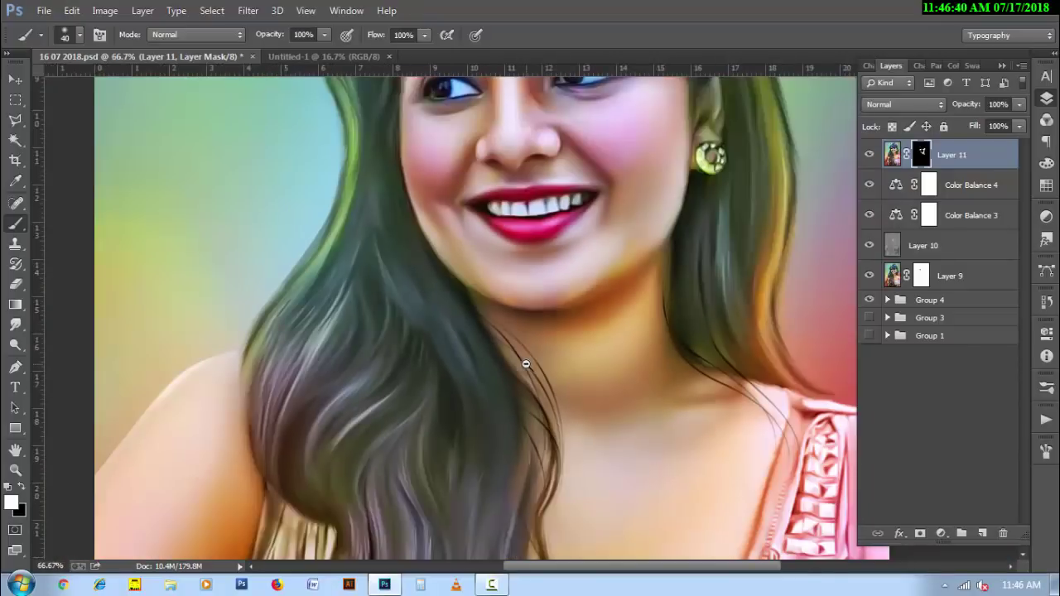
pyautogui.scroll(-1, 527, 372)
pyautogui.scroll(-2, 538, 379)
pyautogui.press(']')
pyautogui.press(']')
pyautogui.press(']')
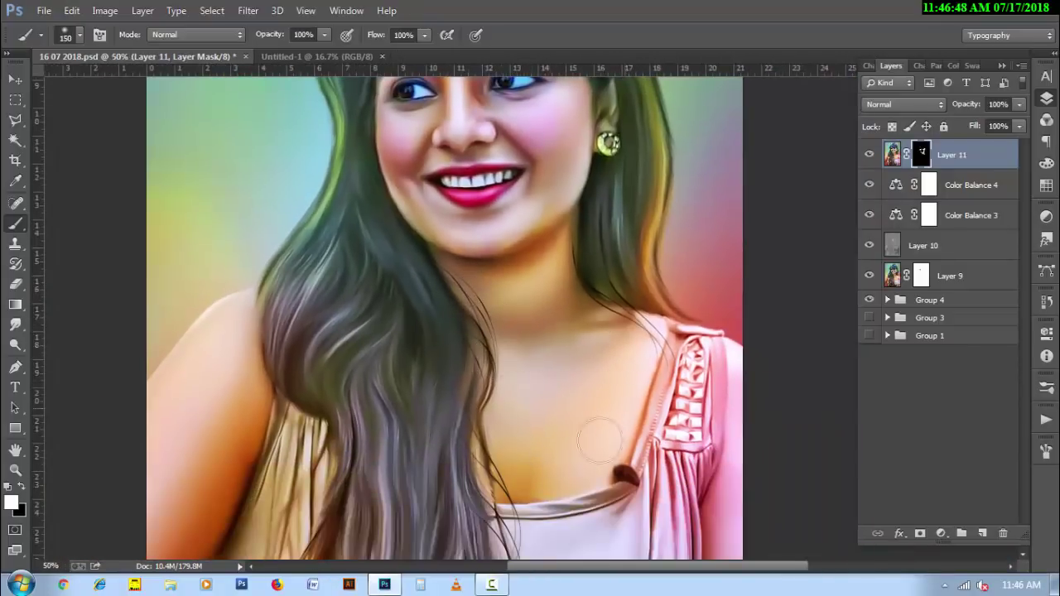
pyautogui.moveTo(182, 385)
pyautogui.mouseDown()
pyautogui.moveTo(194, 433)
pyautogui.moveTo(183, 542)
pyautogui.mouseUp()
pyautogui.scroll(-1, 313, 406)
pyautogui.press(']')
pyautogui.press(']')
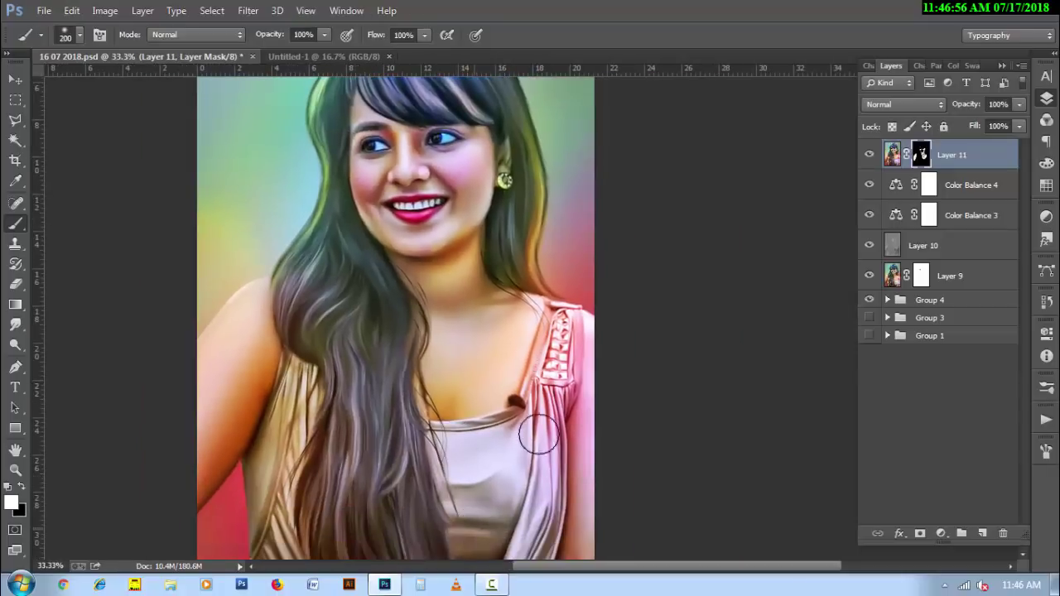
# - Pan up to the sunglasses and save the document
pyautogui.press('h')
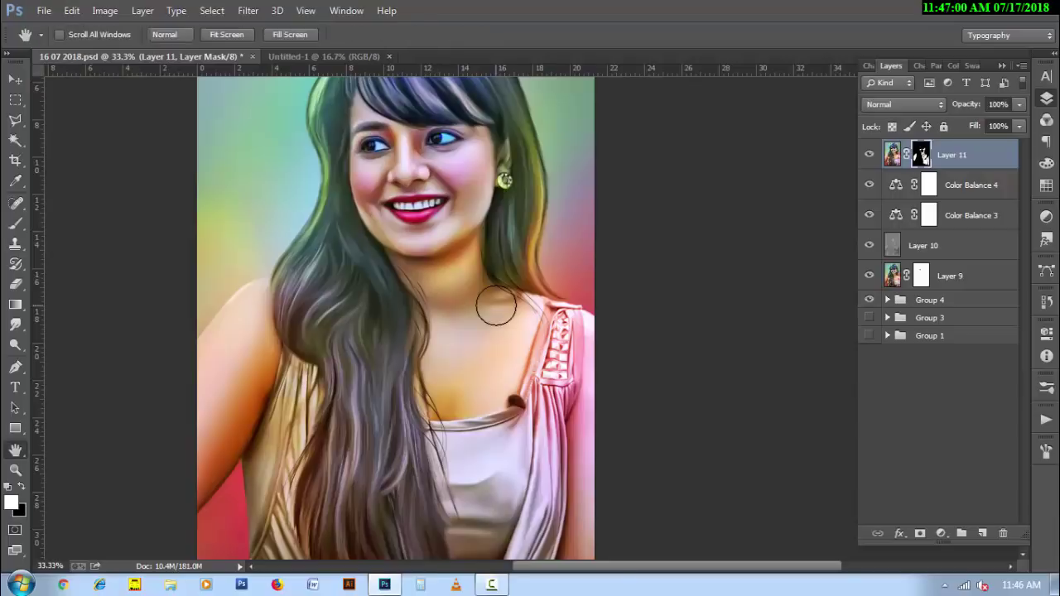
pyautogui.moveTo(492, 303); pyautogui.dragTo(539, 348)
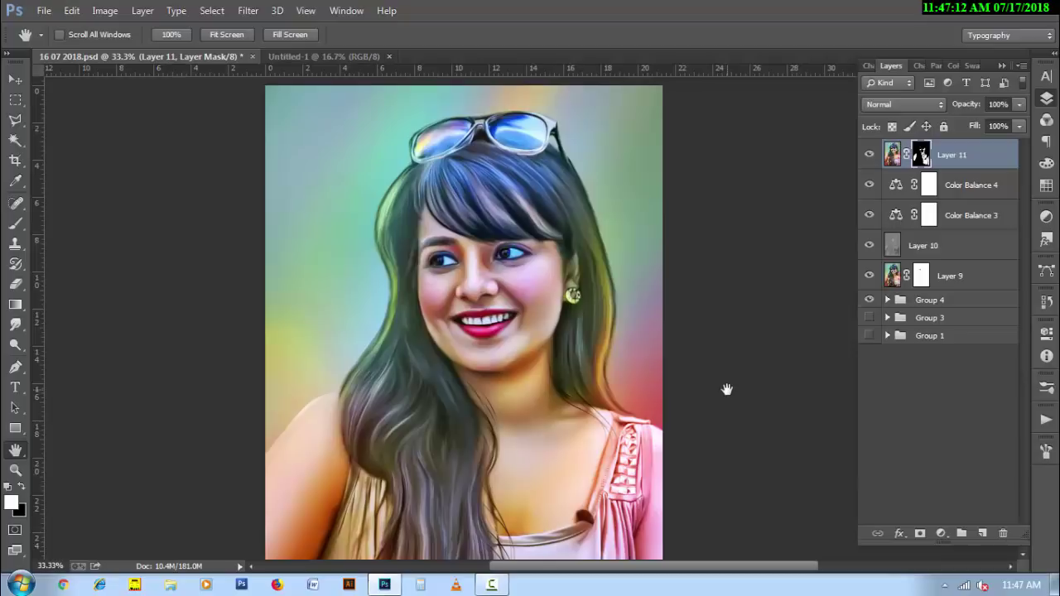
pyautogui.hotkey('ctrl', 's')
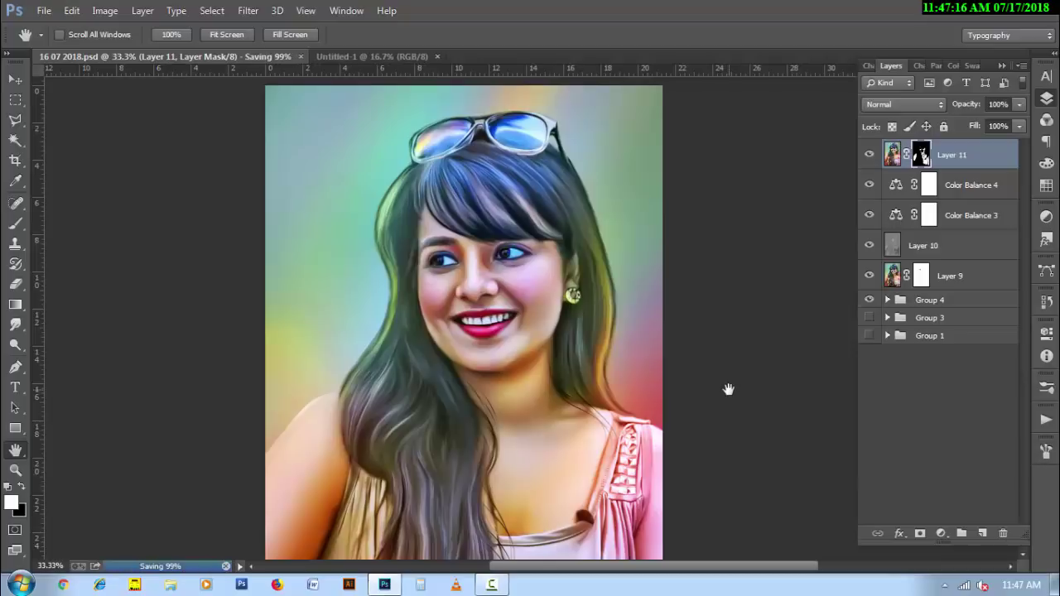